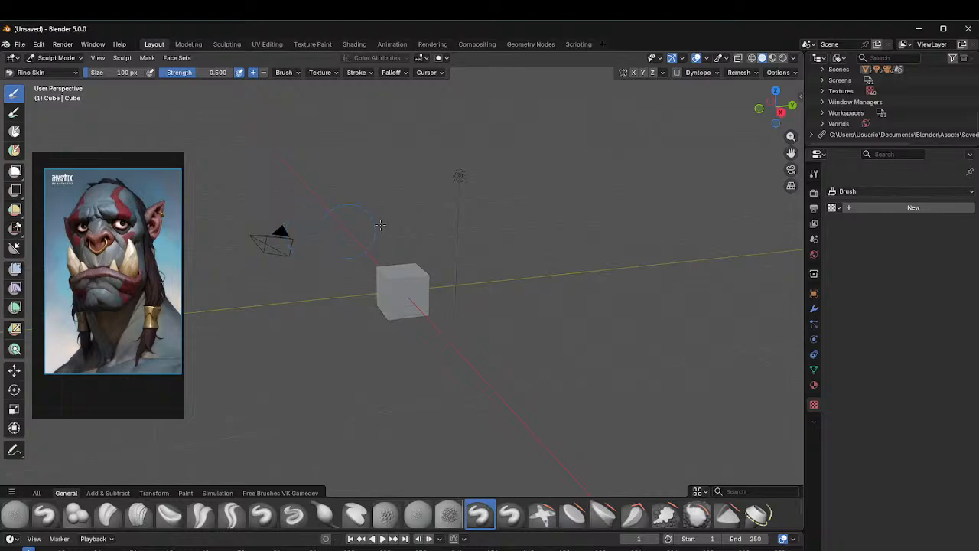
Step: Switch to Object Mode and delete the default cube and light from the scene
mouse_move(372, 267)
middle_mouse_down()
mouse_move(366, 250)
mouse_move(387, 263)
mouse_move(378, 258)
mouse_move(418, 251)
mouse_move(403, 241)
mouse_move(445, 210)
middle_mouse_up()
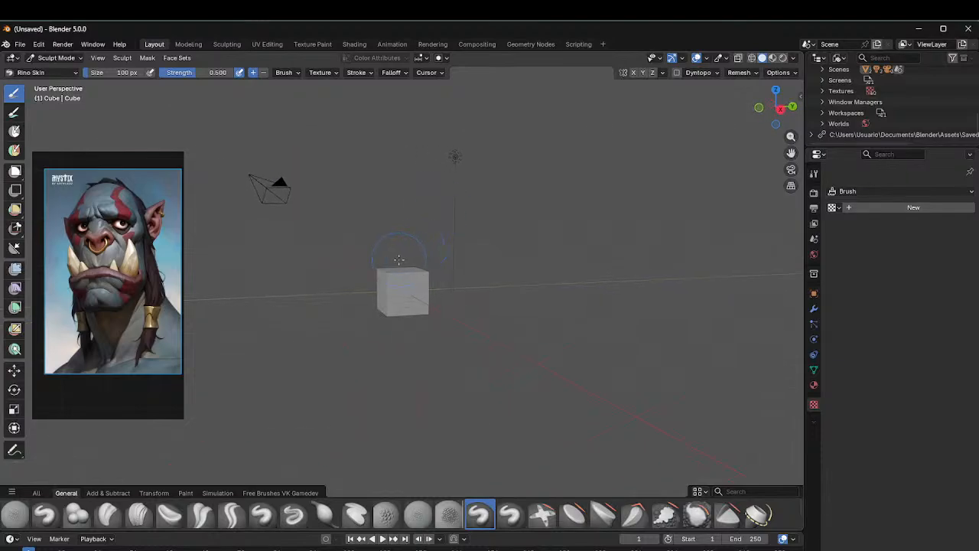
key("ctrl+Tab")
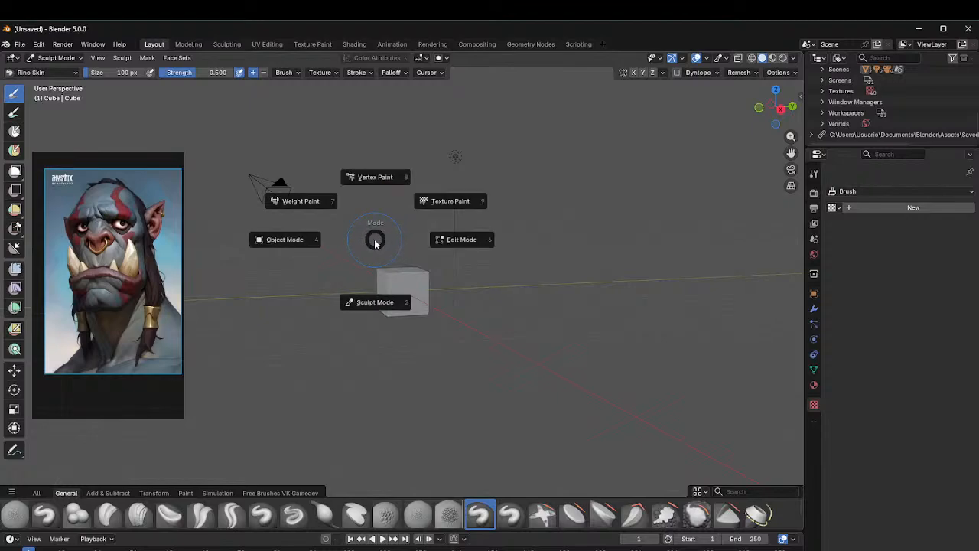
left_click(289, 240)
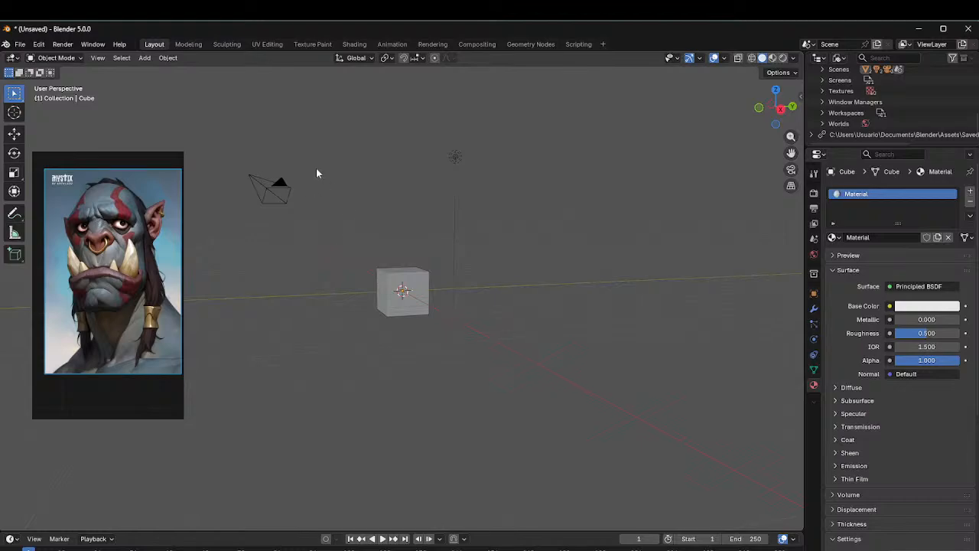
left_click_drag(318, 169, 502, 395)
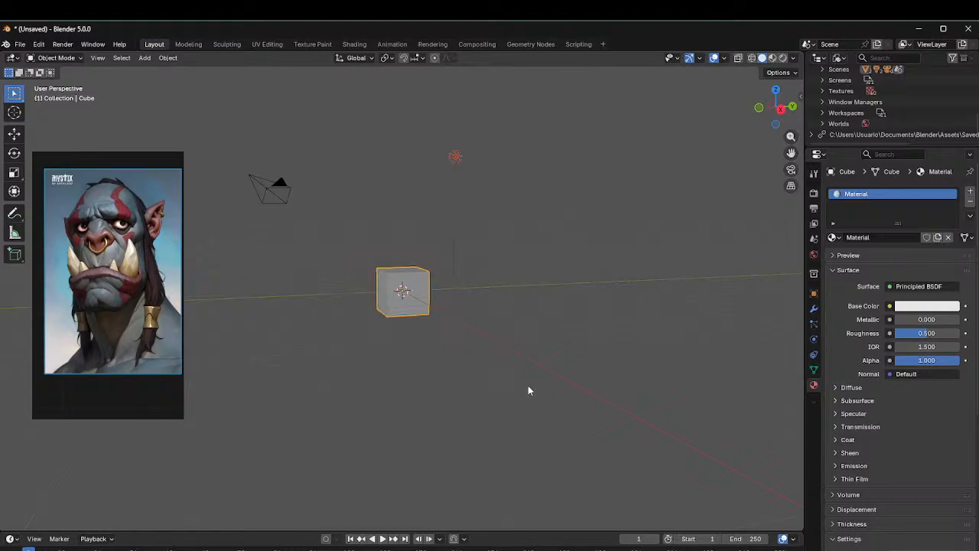
key("Delete")
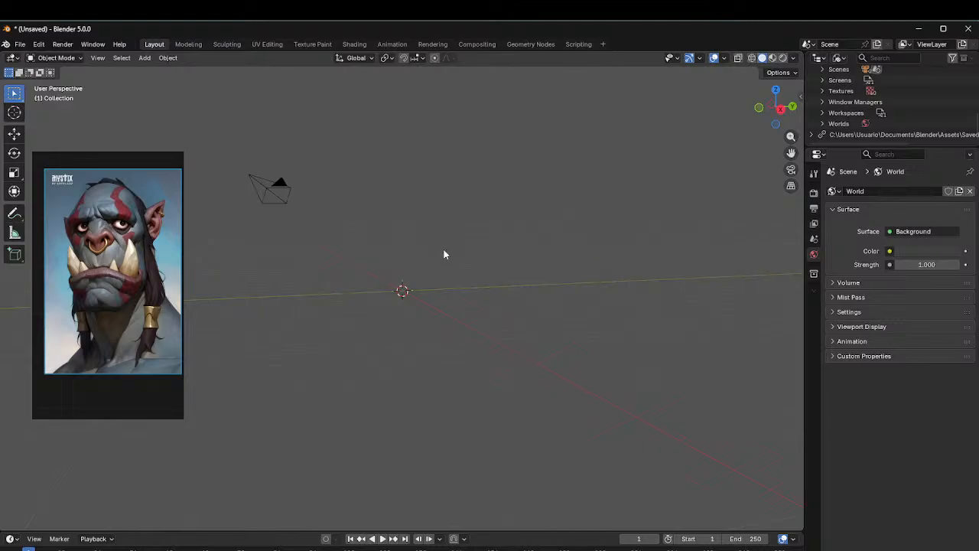
mouse_move(444, 251)
middle_mouse_down()
mouse_move(433, 260)
mouse_move(454, 261)
middle_mouse_up()
right_click(474, 173)
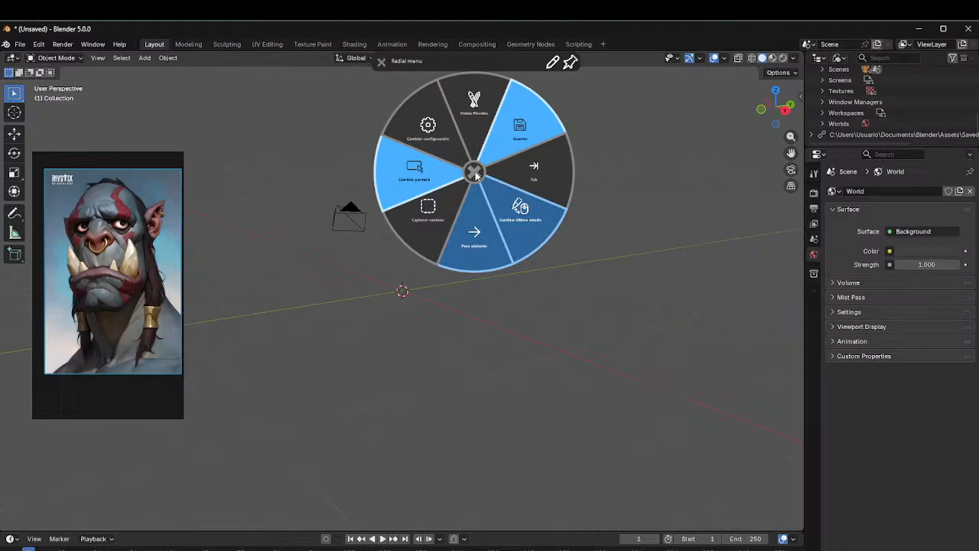
left_click(474, 173)
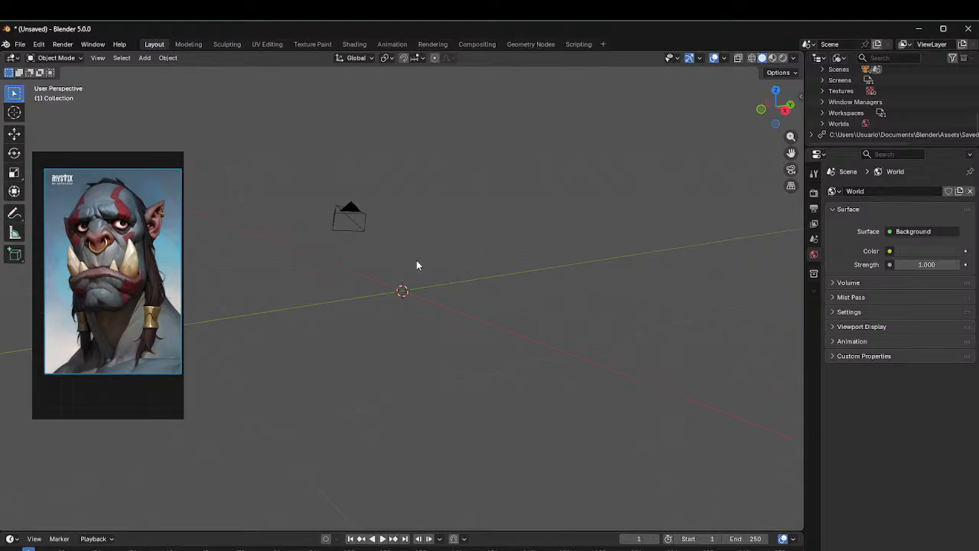
Step: Add a Round Cube mesh at the scene origin and view it from the front
key("shift+a")
mouse_move(376, 275)
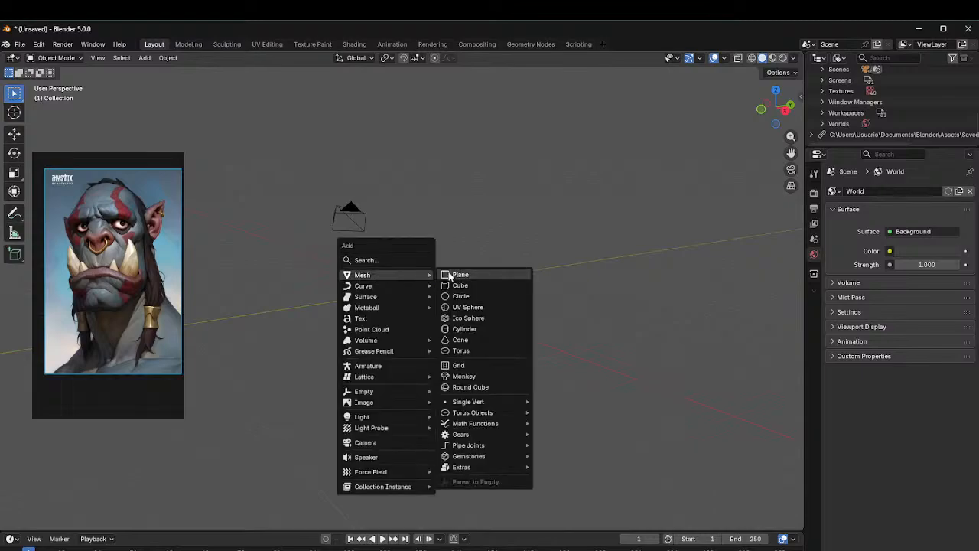
left_click(472, 388)
middle_click_drag(438, 277, 518, 277)
key("KP_1")
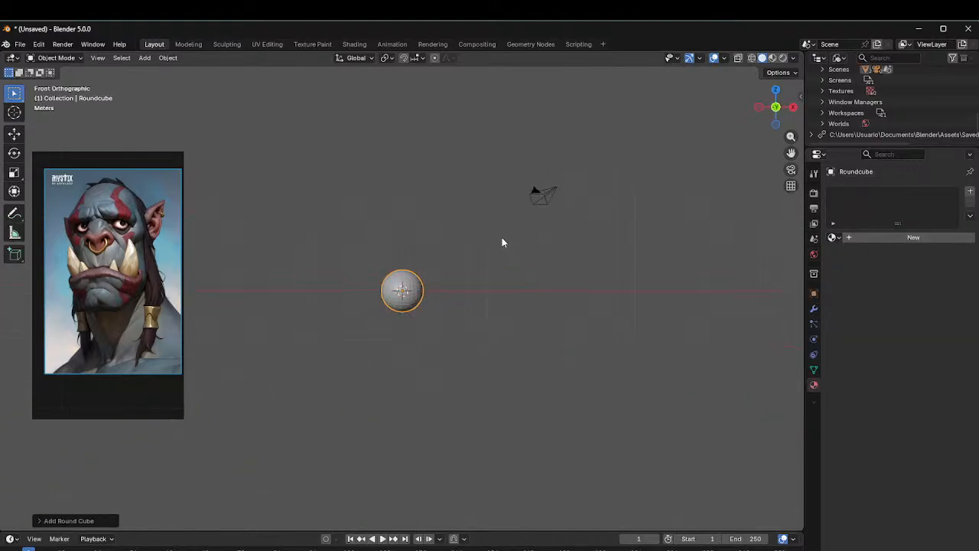
scroll(502, 239, "up", 5)
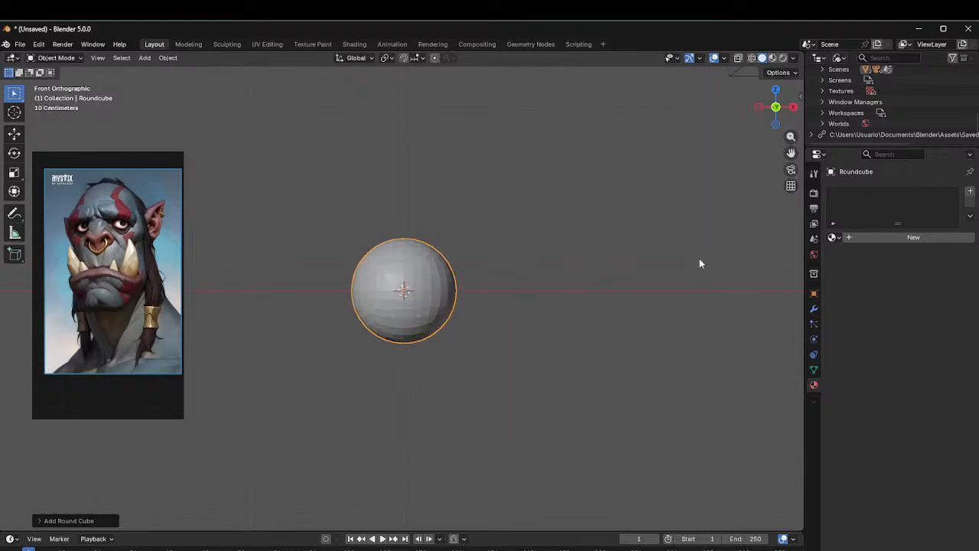
Step: Put the round cube in Sculpt Mode and enable X-axis mirror symmetry
key("ctrl+Tab")
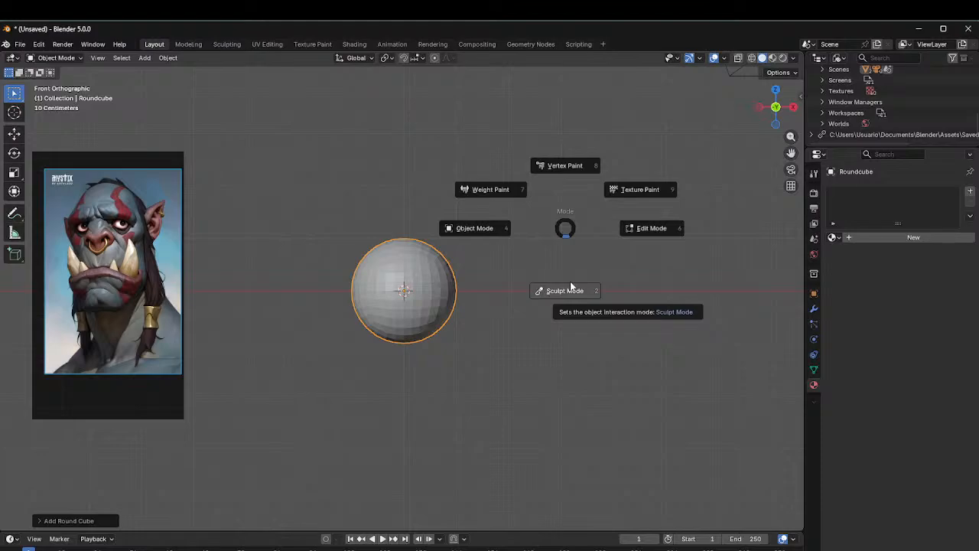
left_click(526, 266)
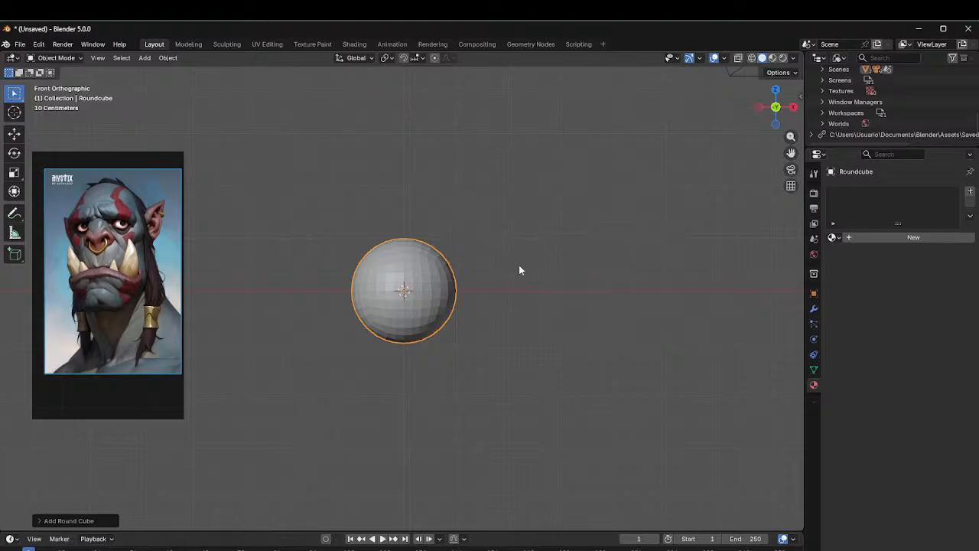
left_click(75, 57)
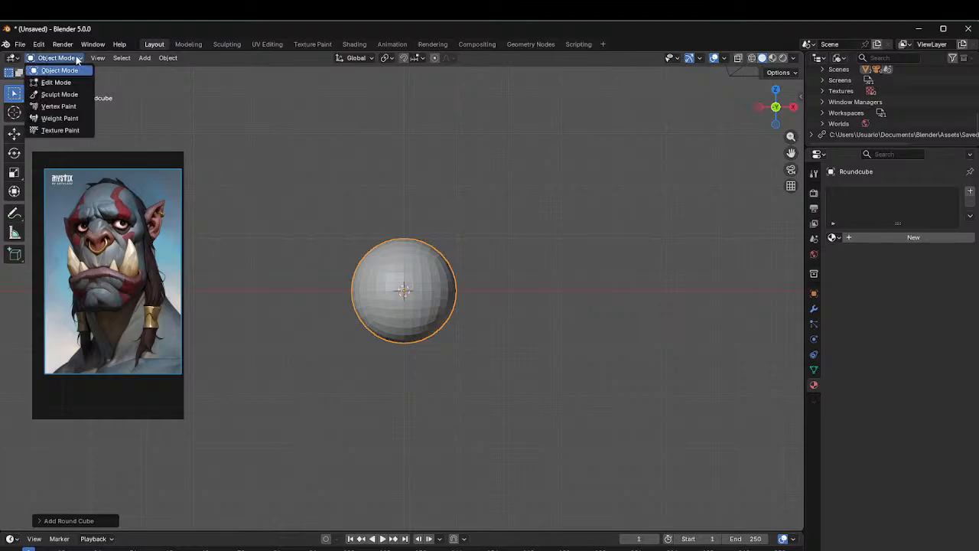
left_click(61, 95)
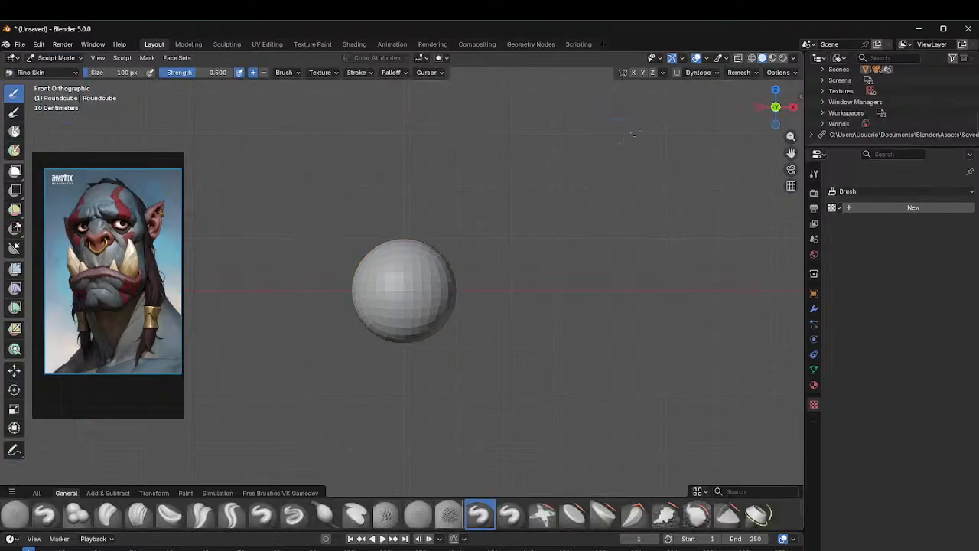
left_click(633, 74)
Step: Set the brush size to 153 px and activate the Grab brush
mouse_move(449, 216)
middle_mouse_down()
mouse_move(436, 315)
mouse_move(445, 306)
mouse_move(436, 263)
mouse_move(448, 254)
mouse_move(441, 259)
middle_mouse_up()
key("f")
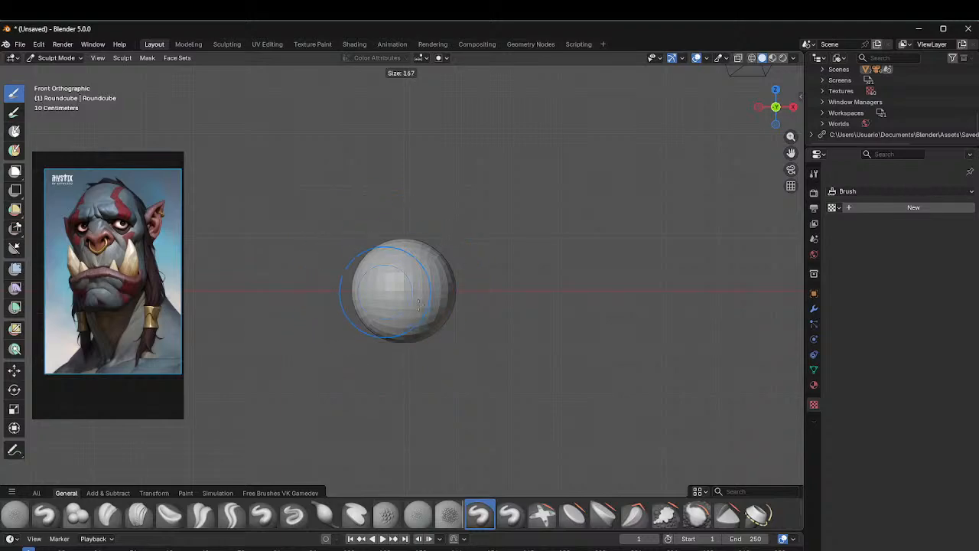
left_click(412, 309)
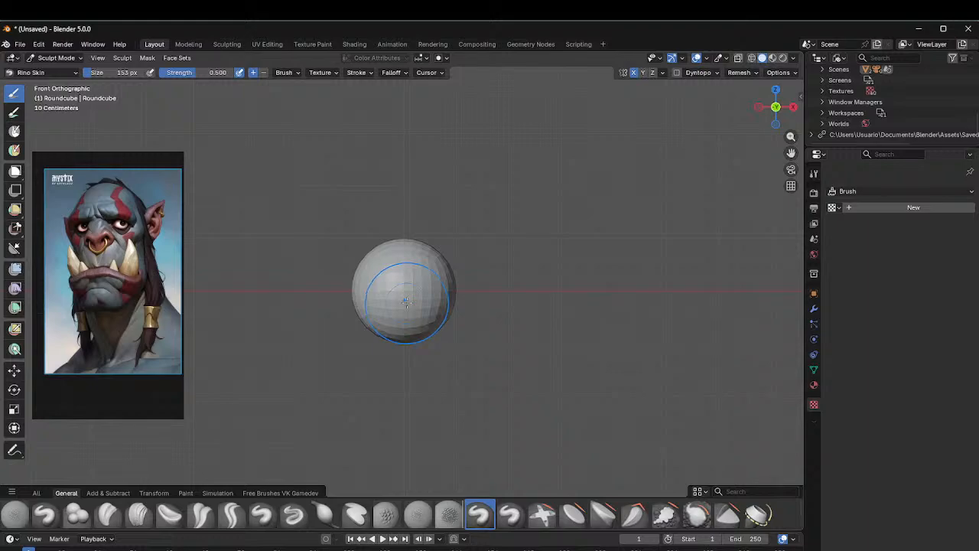
key("g")
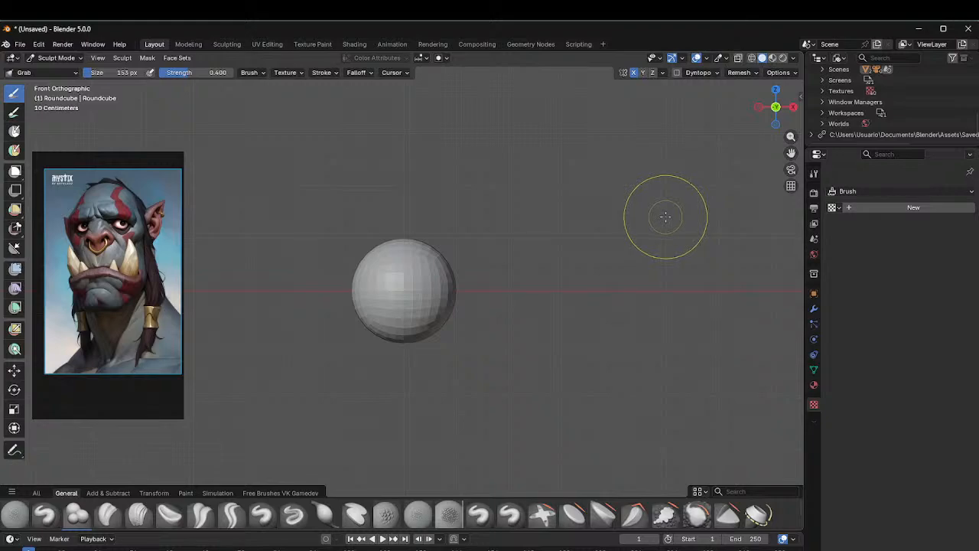
Step: Turn on the Screencast Keys display in the viewport, leaving its settings hidden
key("n")
left_click(796, 260)
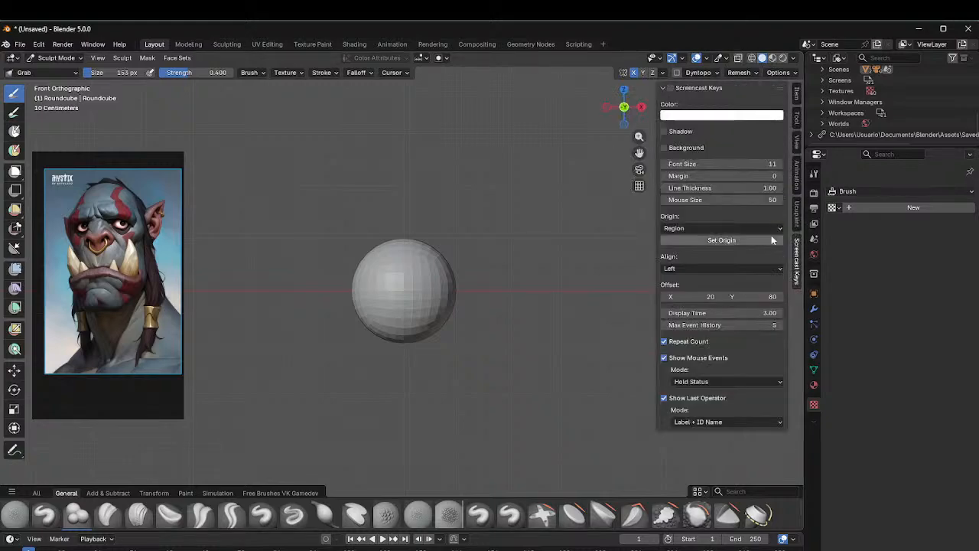
left_click(670, 87)
key("f")
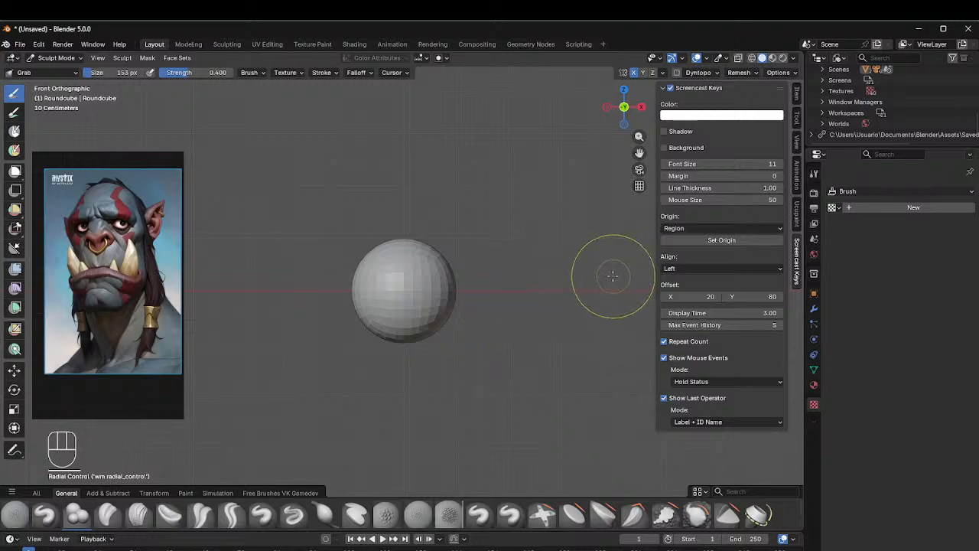
key("n")
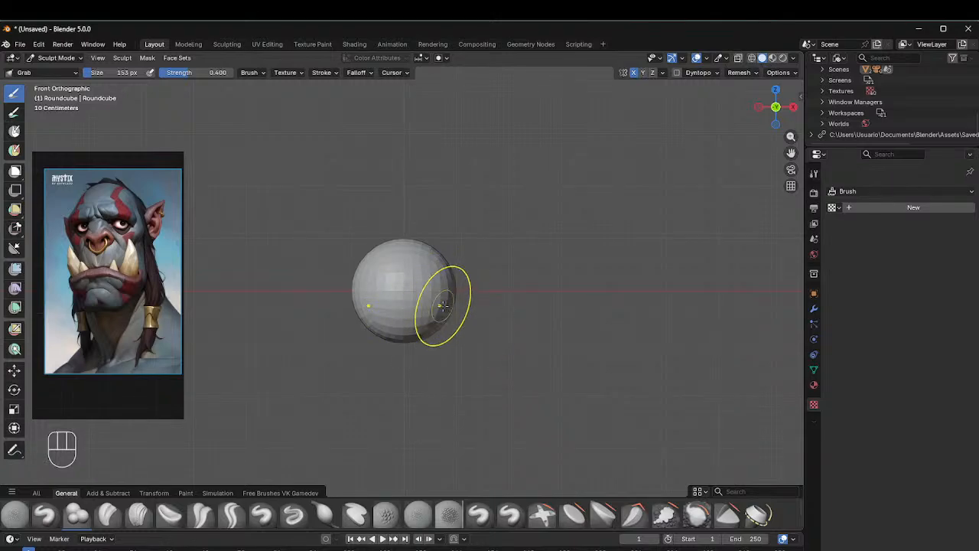
Step: Enlarge the Grab brush to 288 px for shaping the sphere
scroll(437, 246, "down", 2)
scroll(437, 245, "up", 3)
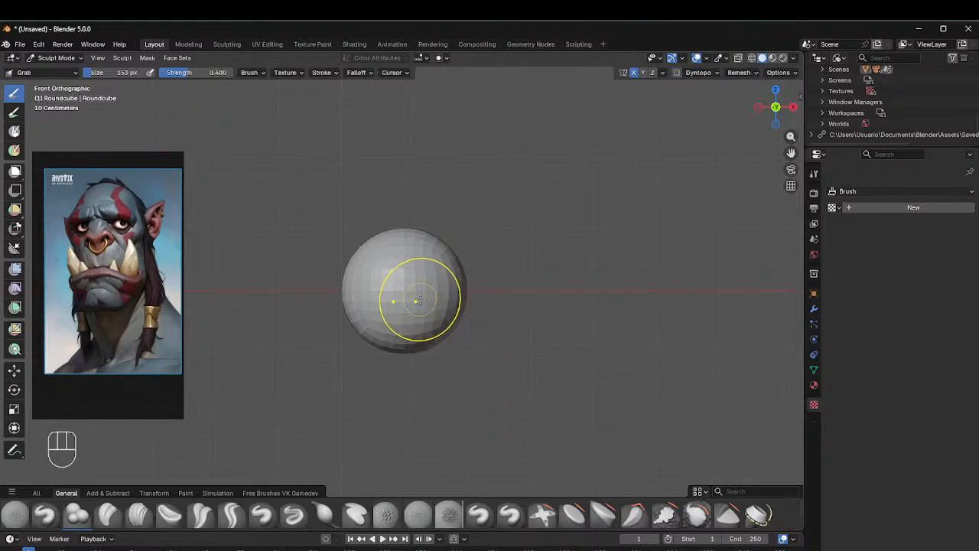
key("f")
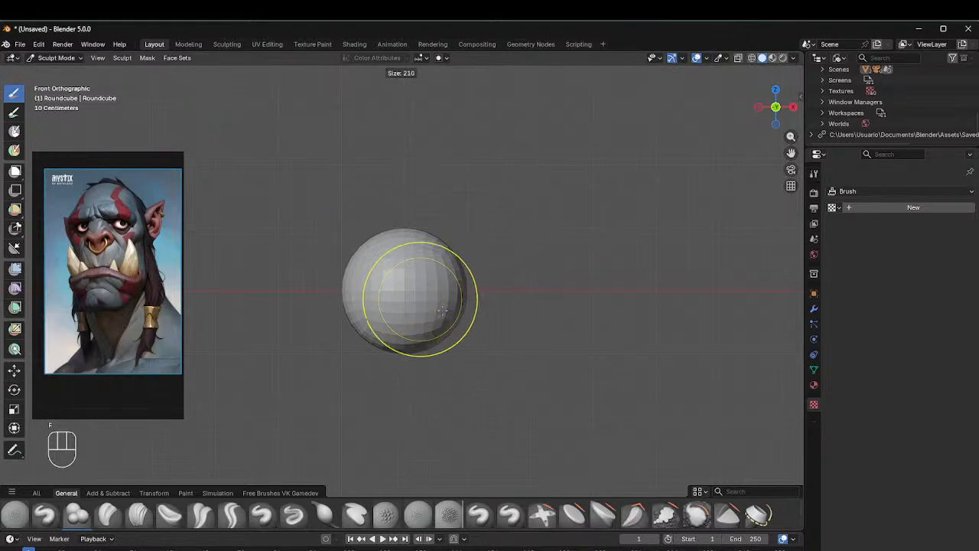
left_click(463, 312)
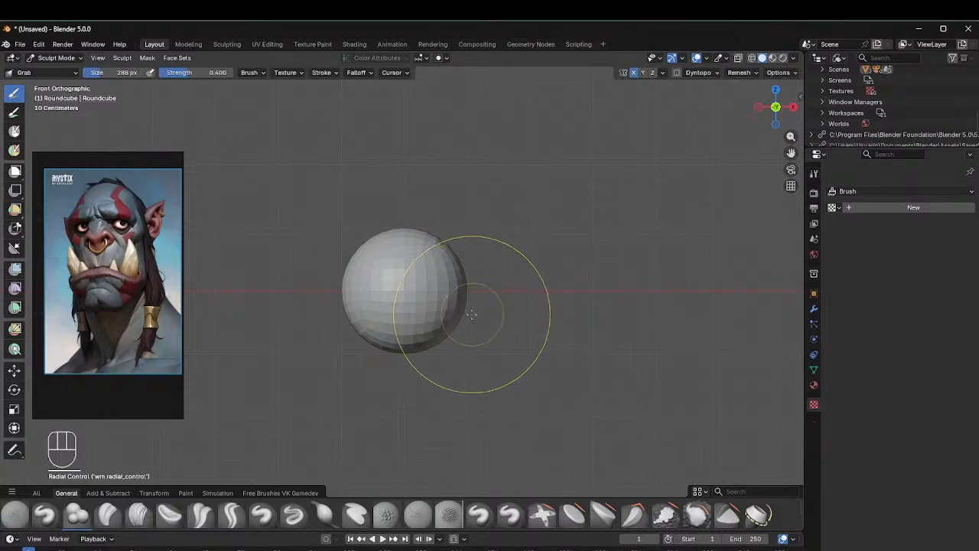
key("g")
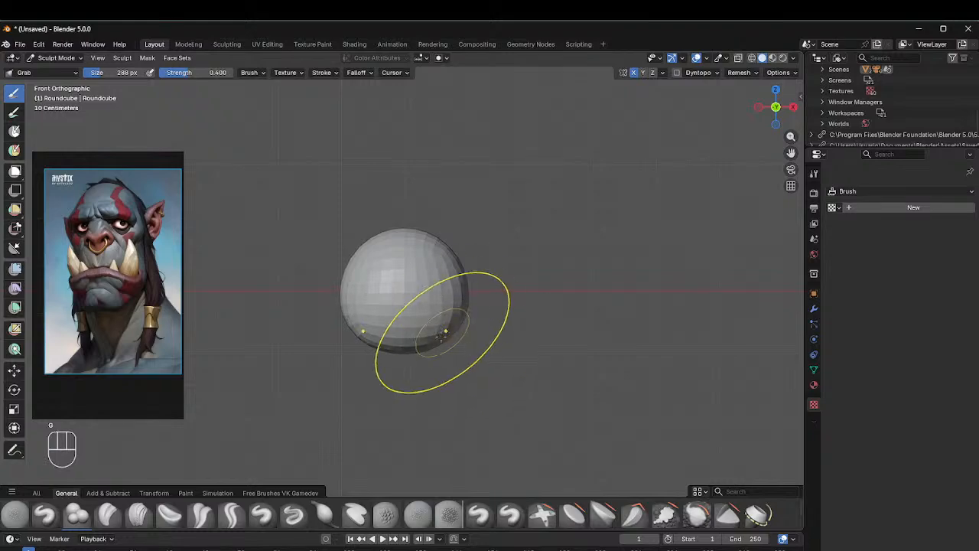
Step: In front view, stretch the sphere into a head base with Grab, pulling its lower part down, its top up and its sides outward
left_click_drag(442, 337, 418, 366)
left_click_drag(456, 270, 462, 268)
left_click_drag(444, 246, 422, 229)
left_click_drag(465, 285, 470, 285)
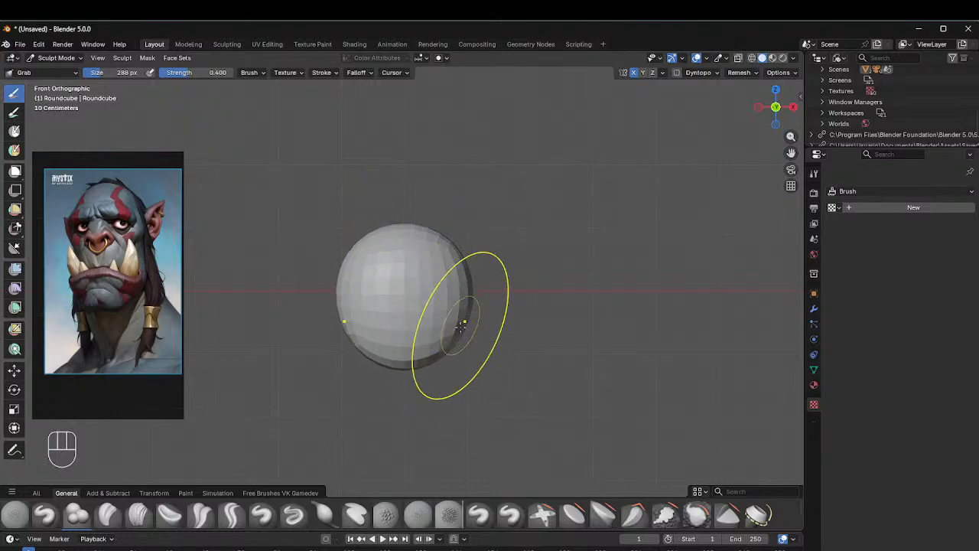
Step: Pull the underside of the jaw down from the side, and raise and narrow the top of the head in front view
middle_click_drag(507, 295, 453, 256)
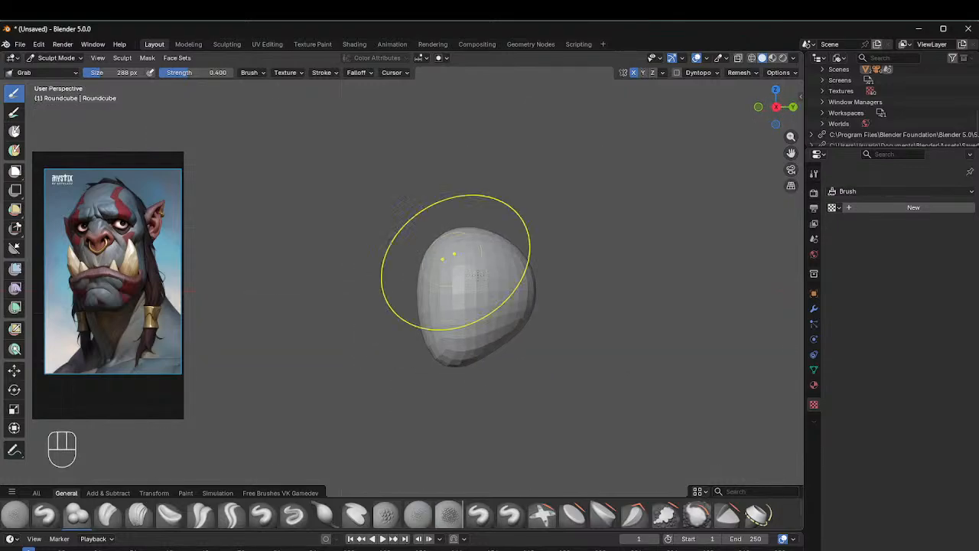
mouse_move(484, 342)
left_mouse_down()
mouse_move(491, 351)
mouse_move(472, 359)
left_mouse_up()
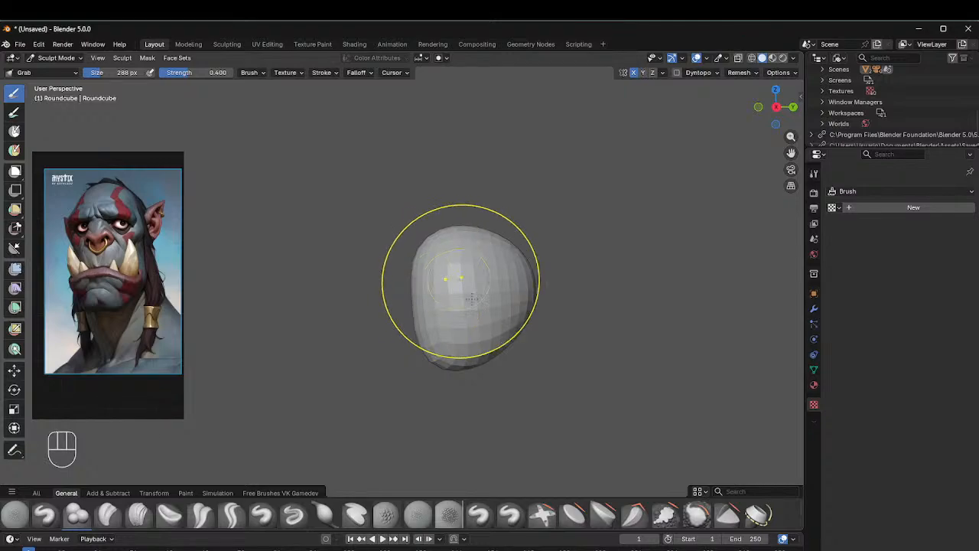
middle_click_drag(472, 297, 525, 280)
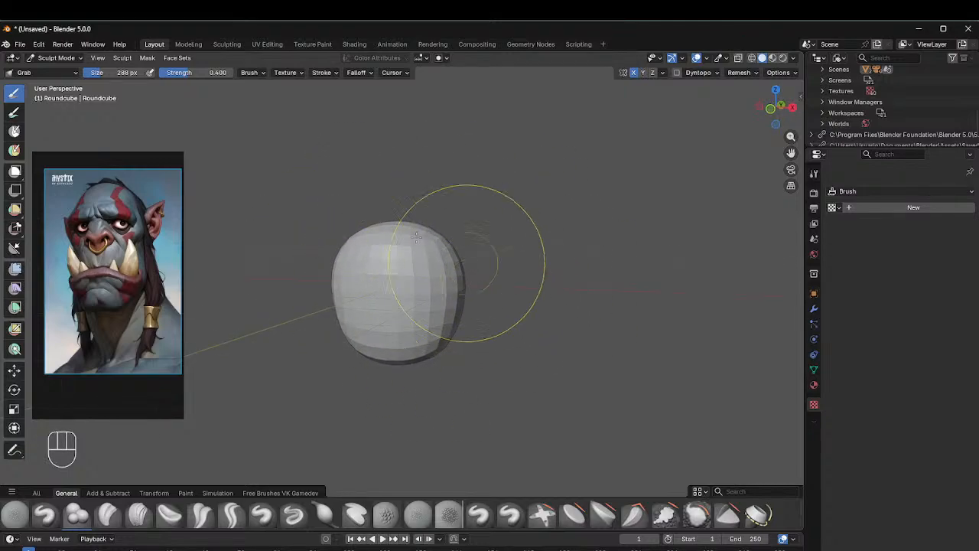
middle_click_drag(446, 263, 478, 247)
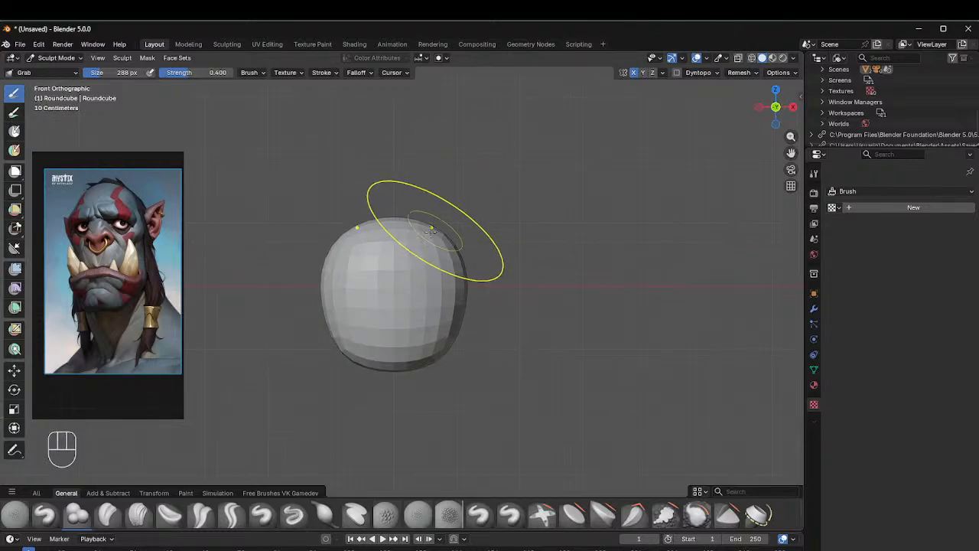
left_click_drag(431, 231, 395, 217)
left_click_drag(461, 288, 448, 260)
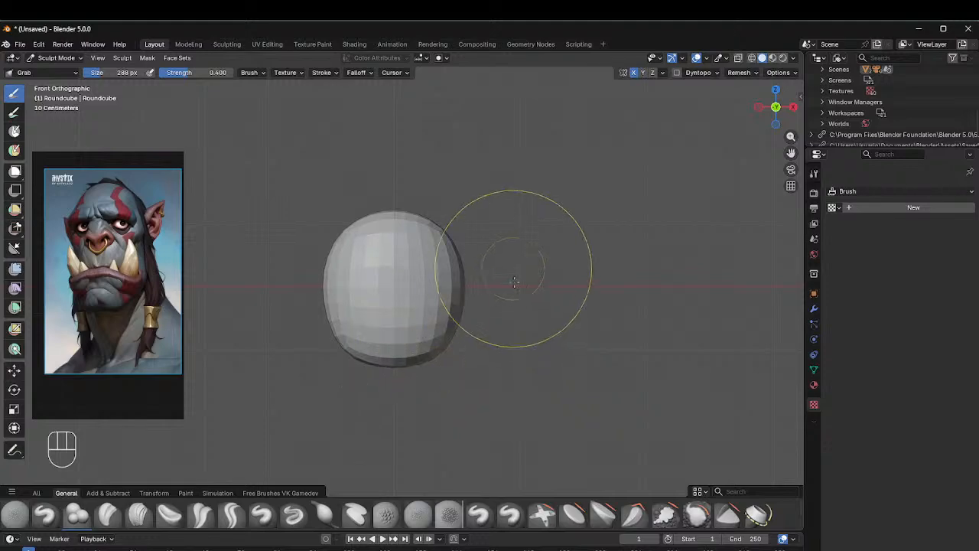
Step: Pull the back of the skull outward and widen its upper rear sides with the Grab brush
middle_click_drag(507, 263, 496, 227)
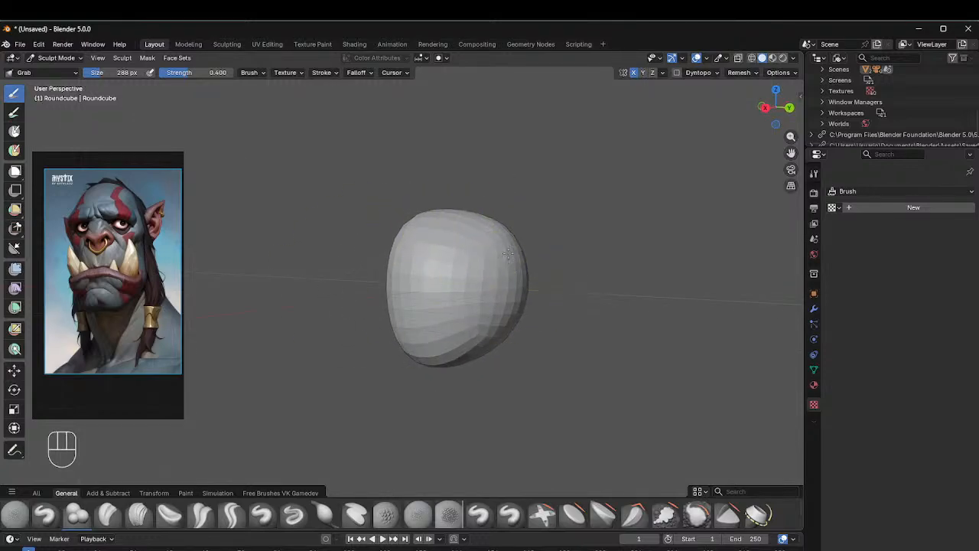
left_click_drag(470, 284, 524, 306)
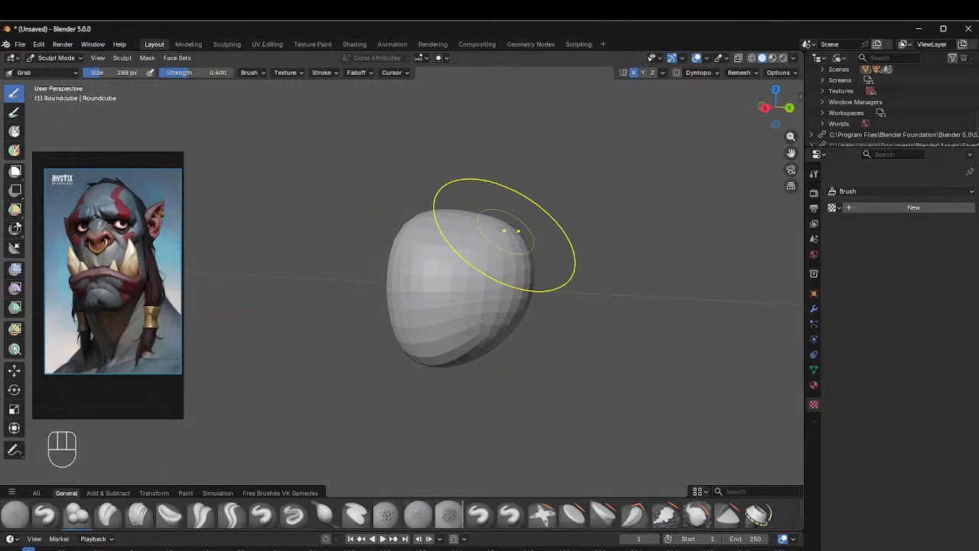
middle_click_drag(507, 240, 509, 200)
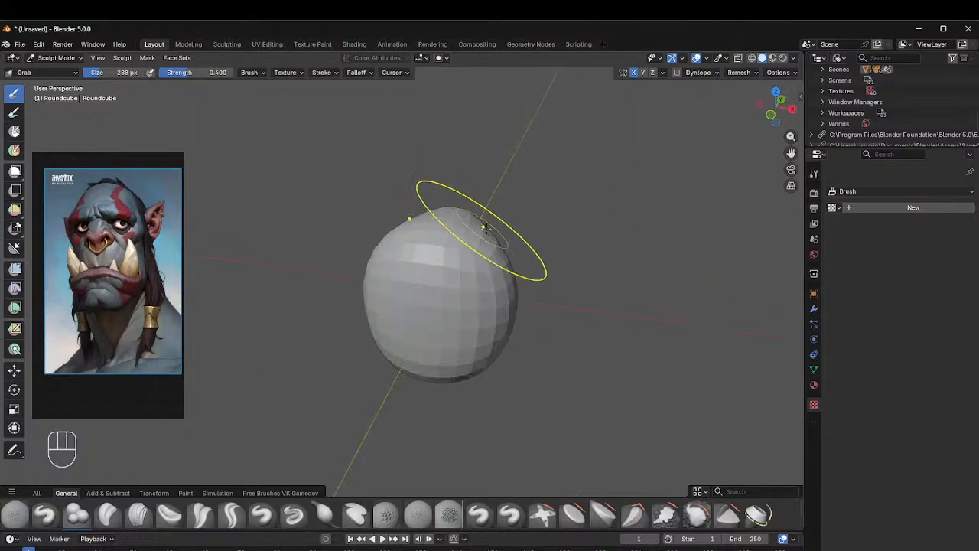
mouse_move(469, 230)
middle_mouse_down()
mouse_move(550, 273)
mouse_move(491, 228)
middle_mouse_up()
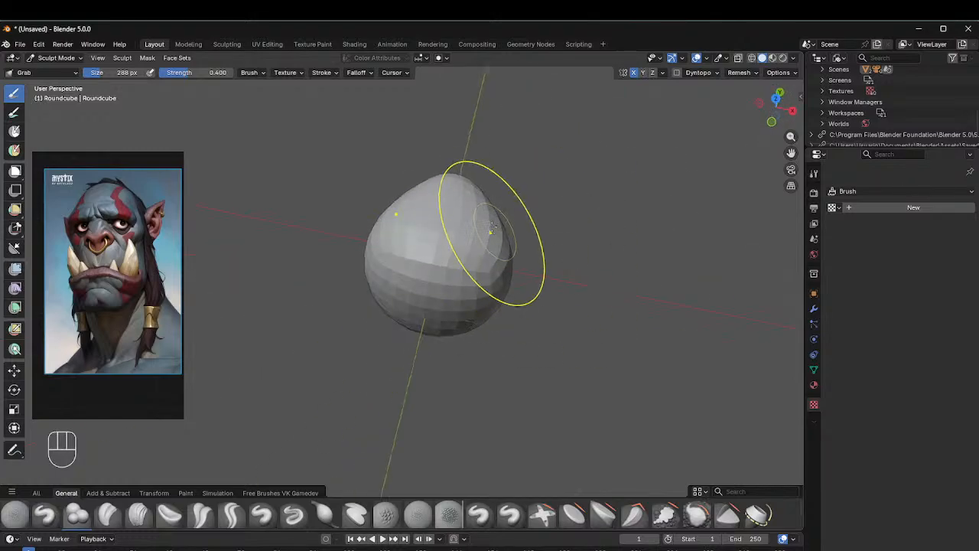
mouse_move(499, 200)
left_mouse_down()
mouse_move(510, 191)
mouse_move(531, 203)
left_mouse_up()
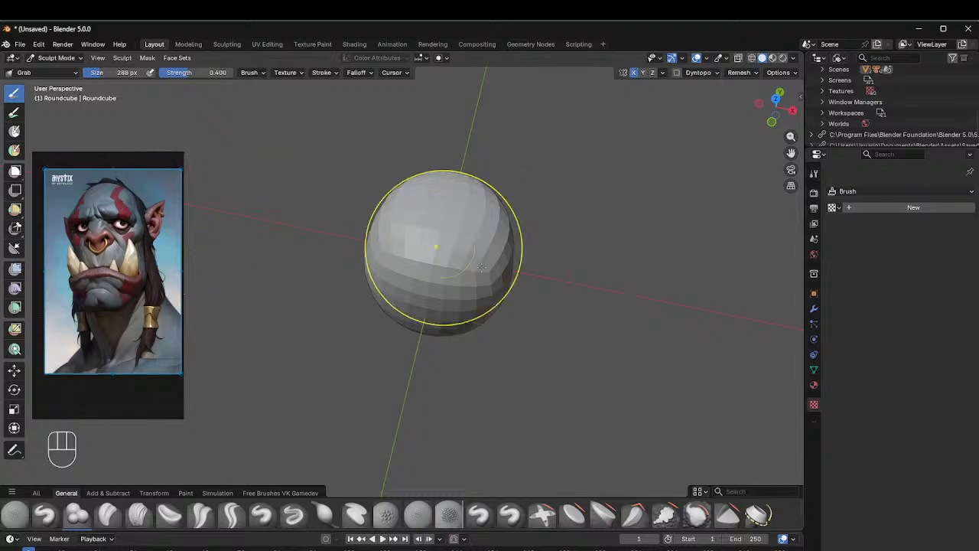
Step: Reduce the Grab brush to 228 px and pull the upper sides of the head inward in front view to narrow the crown
mouse_move(439, 233)
middle_mouse_down()
mouse_move(478, 220)
mouse_move(446, 157)
middle_mouse_up()
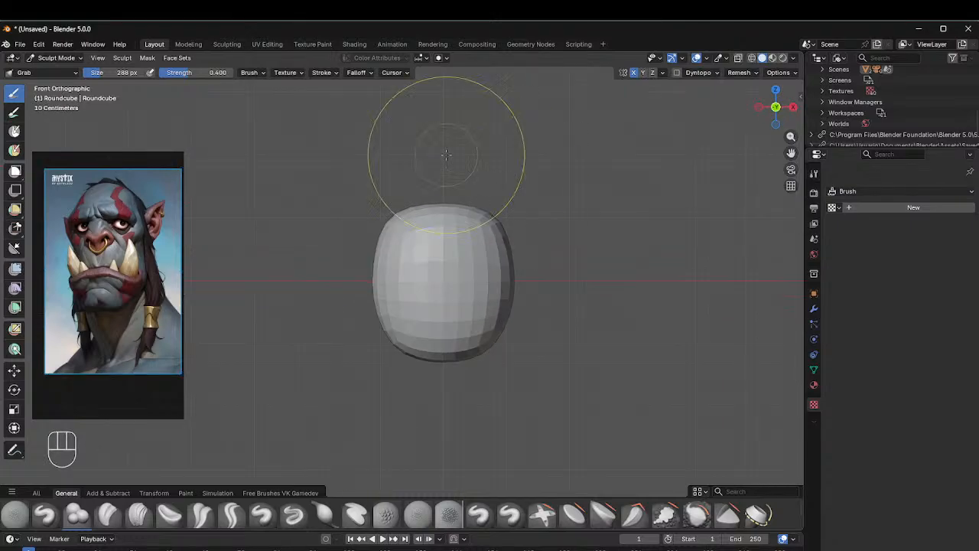
scroll(445, 160, "down", 3)
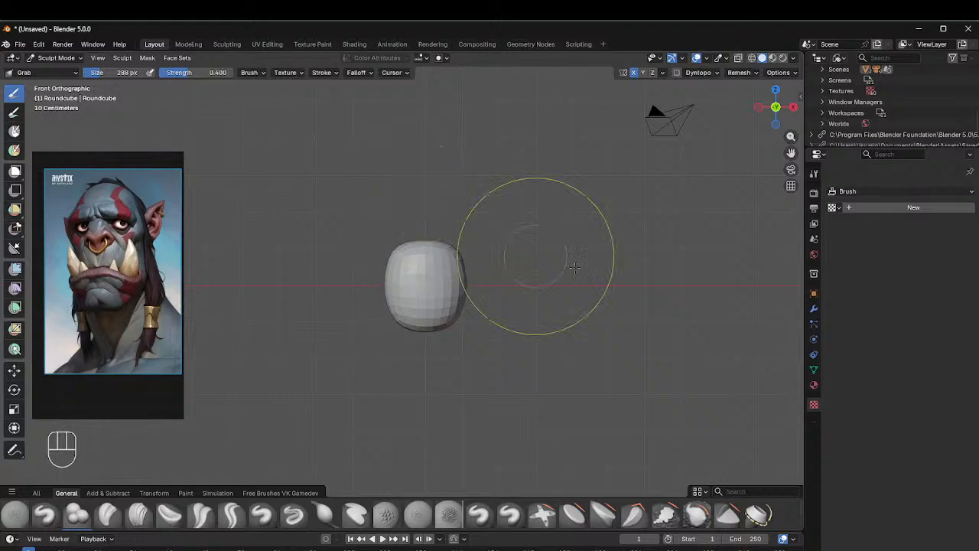
key("f")
left_click(461, 247)
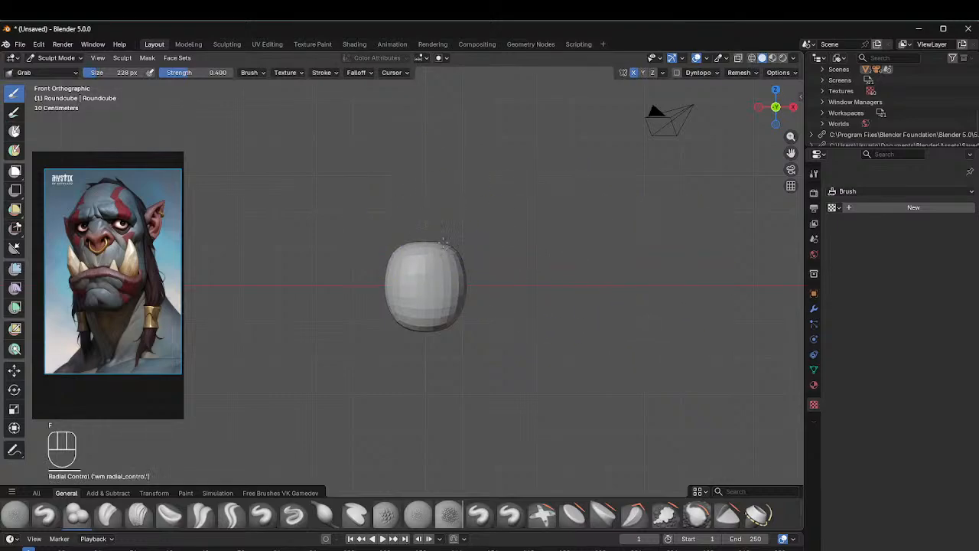
left_click_drag(454, 248, 444, 250)
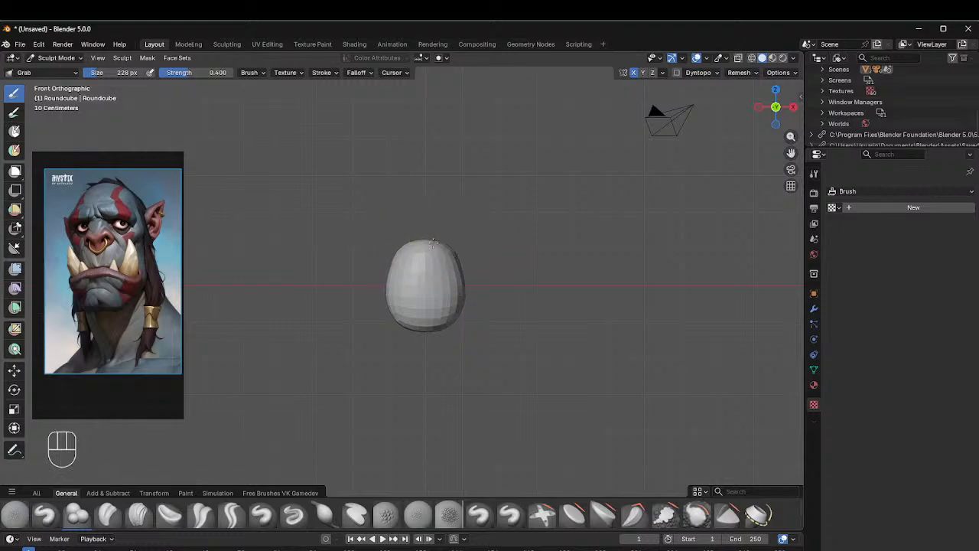
Step: Raise the upper front of the head from the side with Grab, and reduce the brush to 128 px
key("f")
mouse_move(579, 236)
middle_mouse_down()
mouse_move(489, 256)
mouse_move(475, 243)
middle_mouse_up()
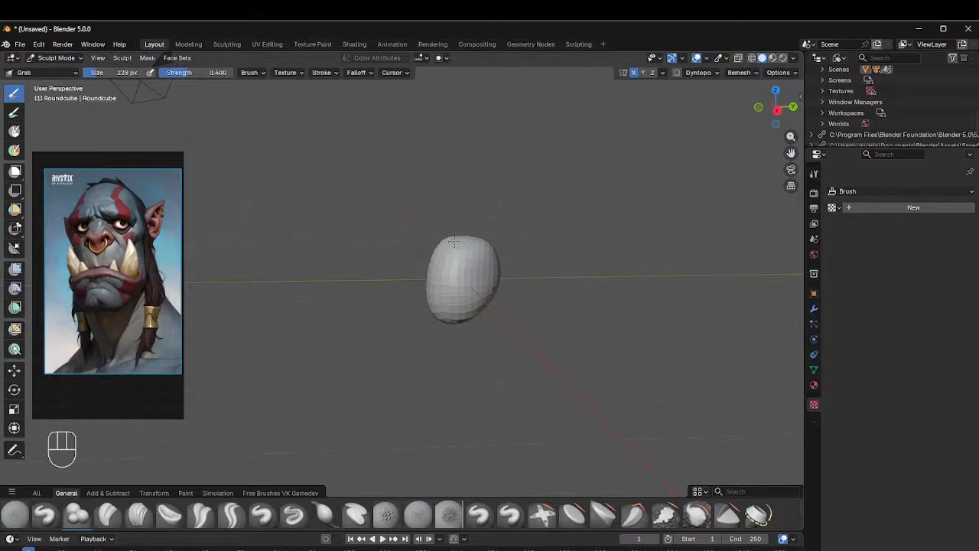
left_click_drag(458, 242, 461, 236)
key("f")
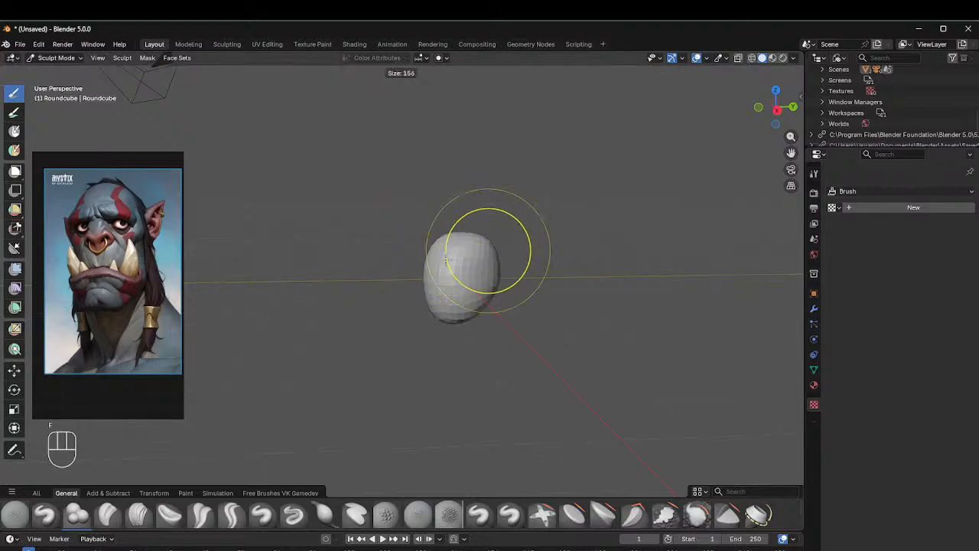
left_click(476, 255)
middle_click_drag(521, 231, 550, 252)
mouse_move(499, 192)
middle_mouse_down()
mouse_move(628, 164)
mouse_move(640, 180)
mouse_move(555, 204)
mouse_move(601, 189)
mouse_move(542, 179)
middle_mouse_up()
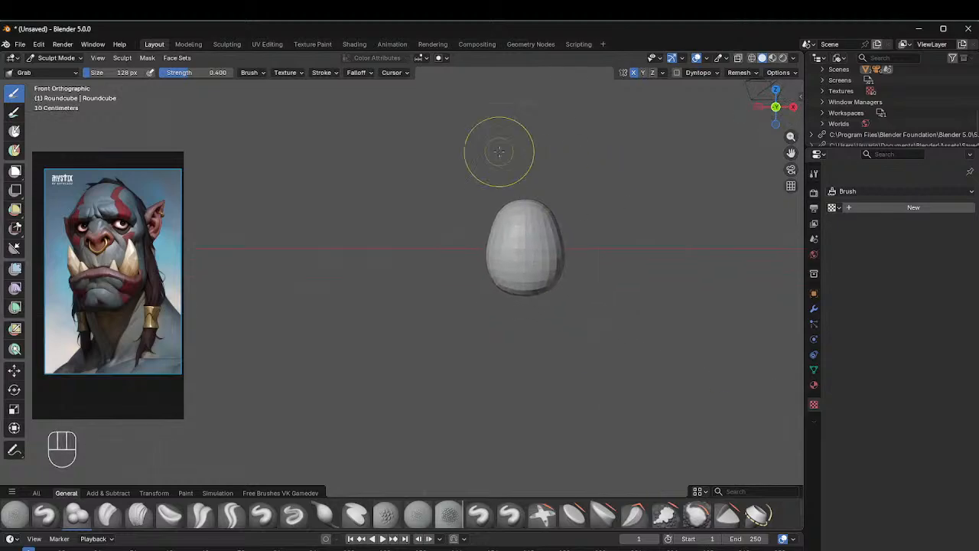
Step: Enlarge the Grab brush to 217 px and push the underside of the head upward in front view
scroll(498, 150, "down", 1)
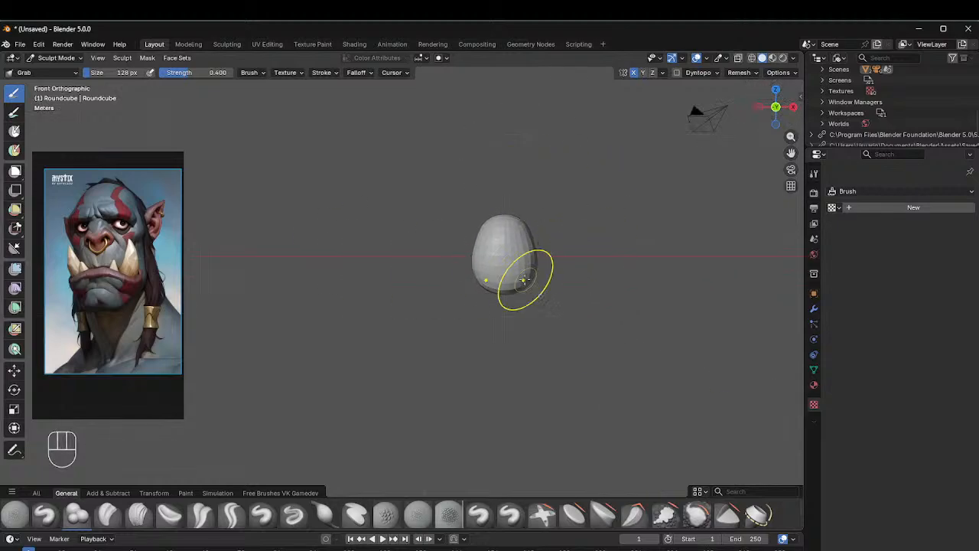
key("f")
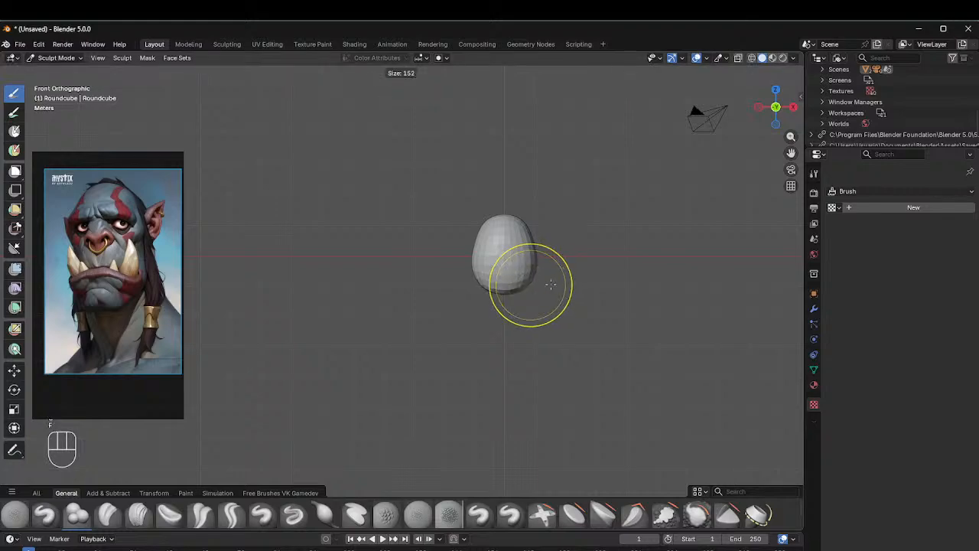
left_click(524, 268)
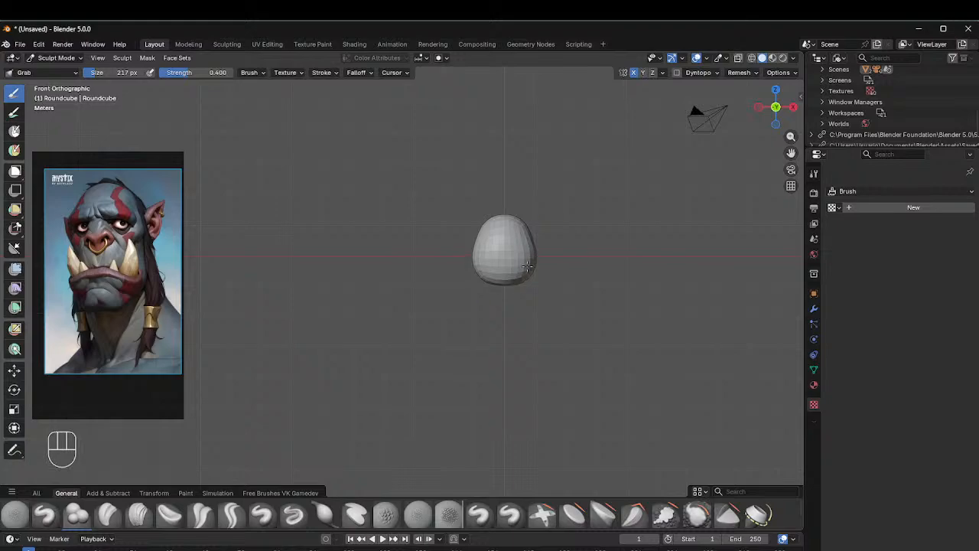
Step: Reduce the Grab brush to 150 px and refine the crown from the side, ending in front view
middle_click_drag(573, 232, 581, 233)
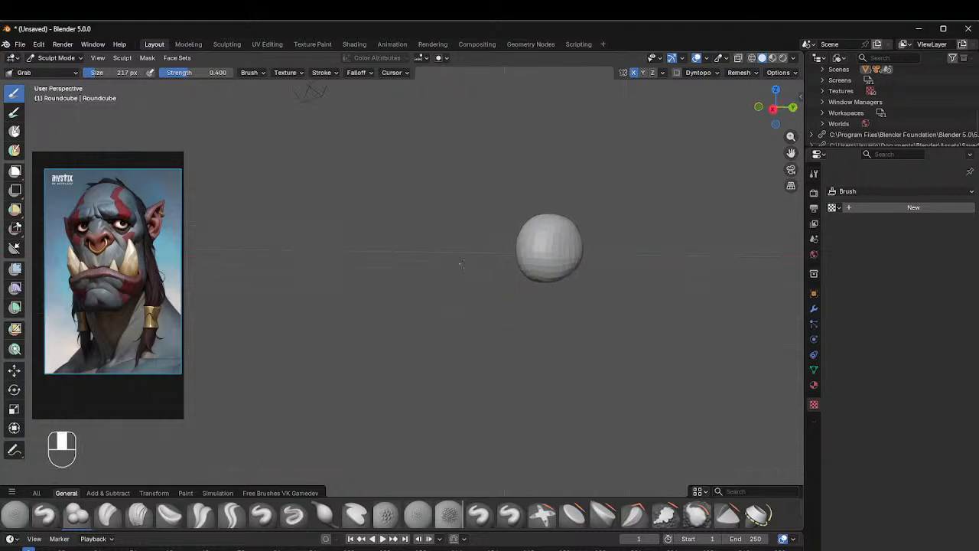
key("f")
left_click(570, 229)
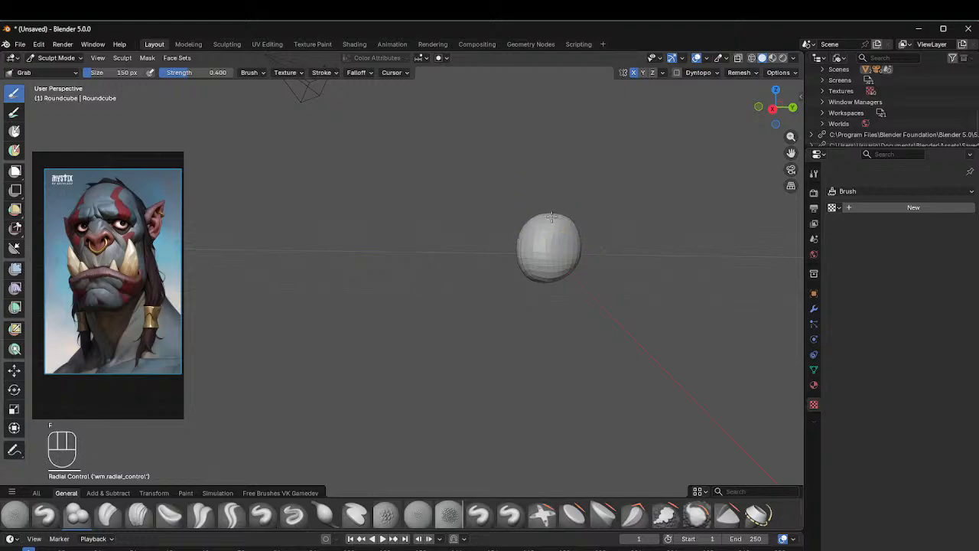
middle_click_drag(575, 240, 575, 260, "alt")
middle_click_drag(584, 144, 491, 135, "shift")
scroll(463, 202, "up", 1)
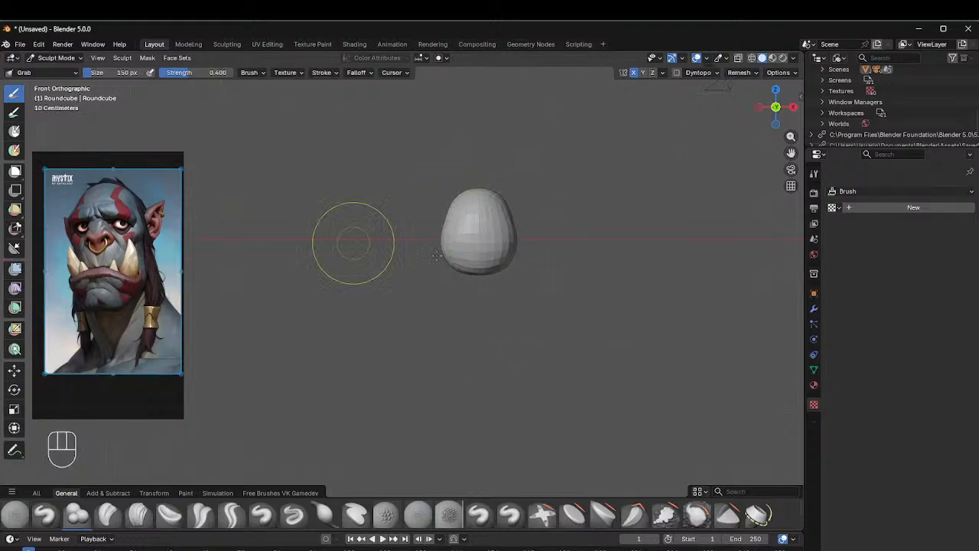
middle_click_drag(489, 228, 456, 262, "shift")
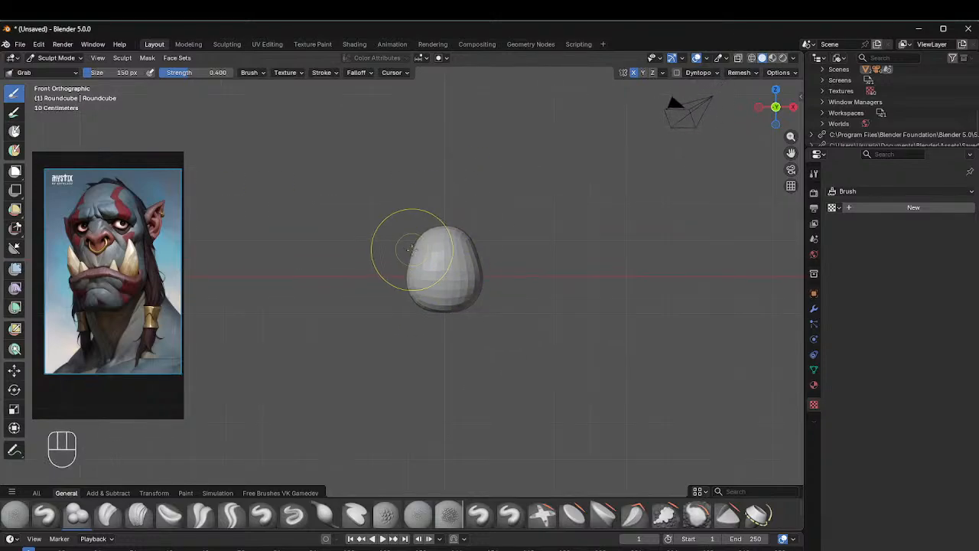
Step: Switch to Object Mode and add a second Round Cube mesh for the lower part of the head
key("ctrl+Tab")
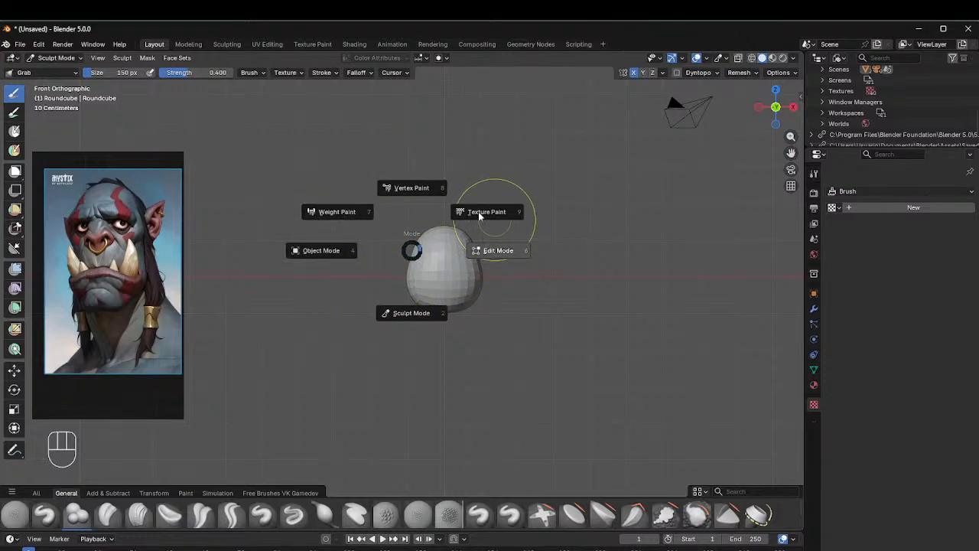
left_click(326, 252)
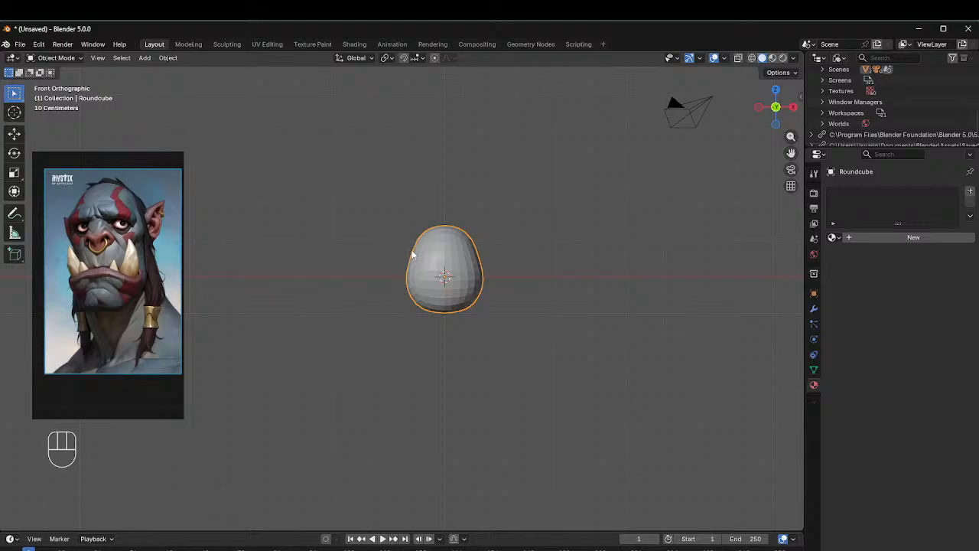
key("shift+a")
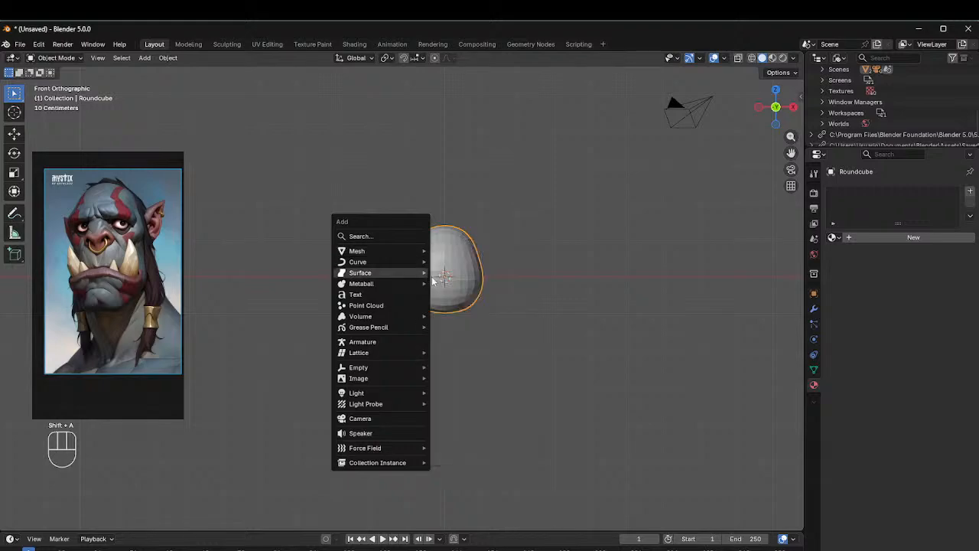
mouse_move(390, 251)
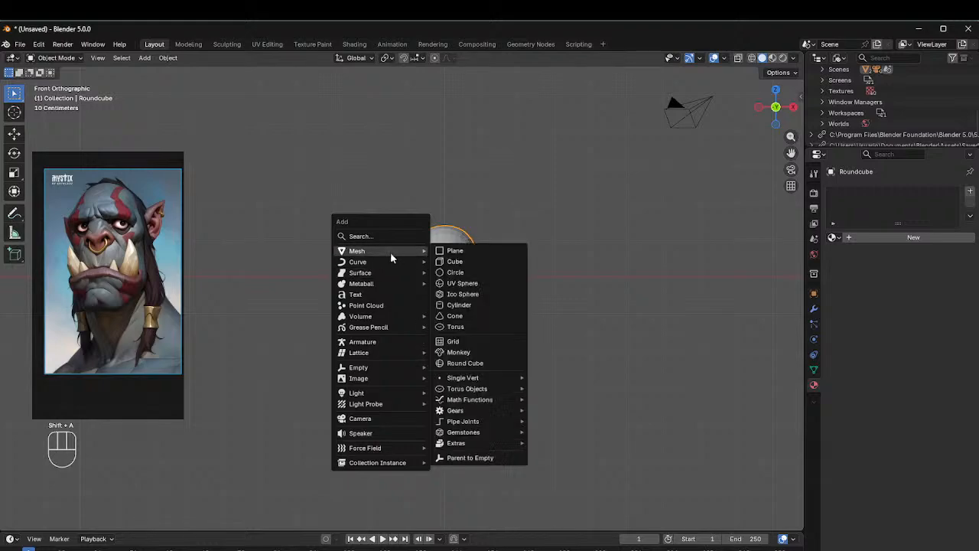
left_click(464, 363)
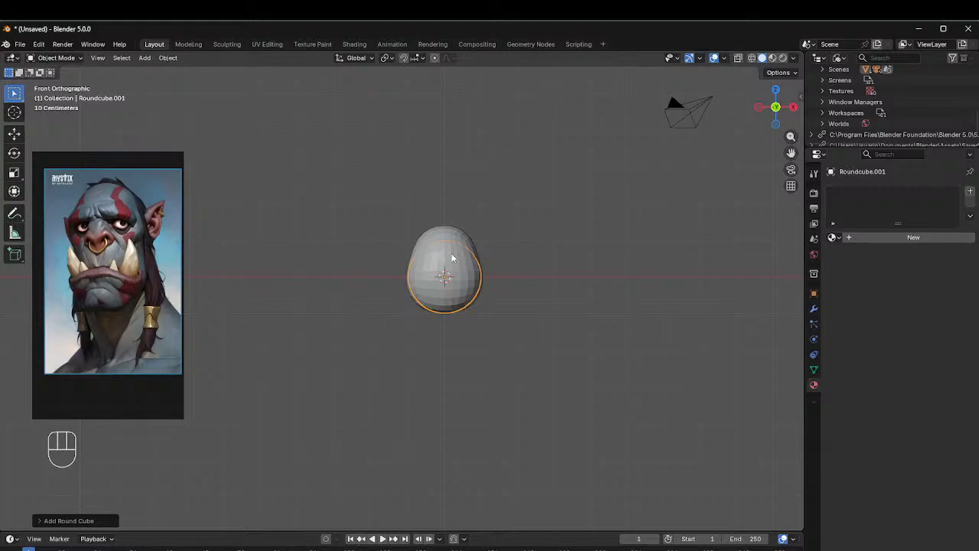
key("g")
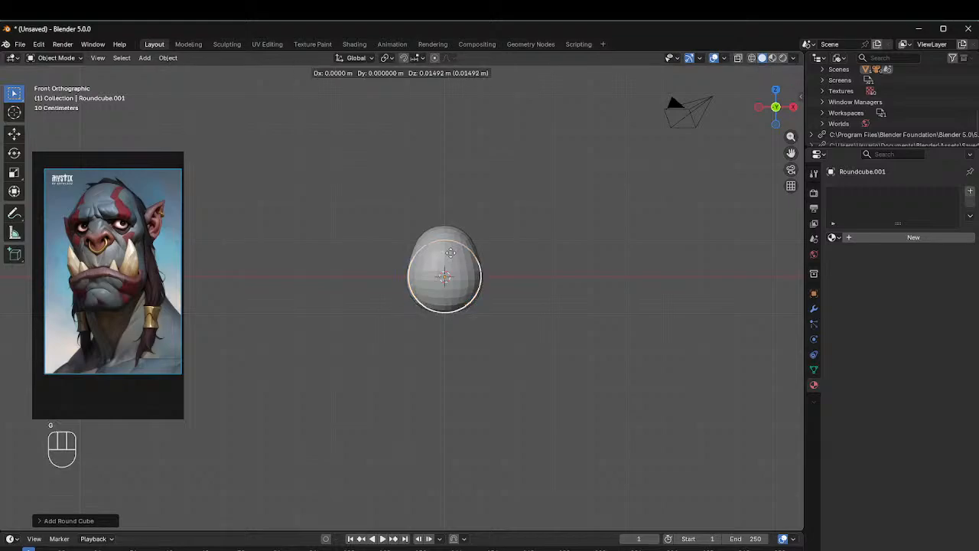
left_click(473, 255)
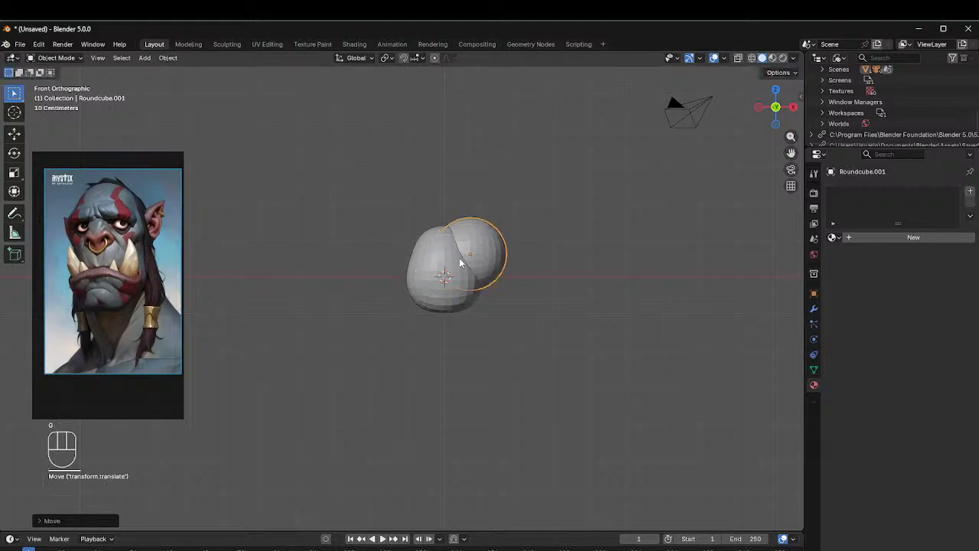
key("ctrl+z")
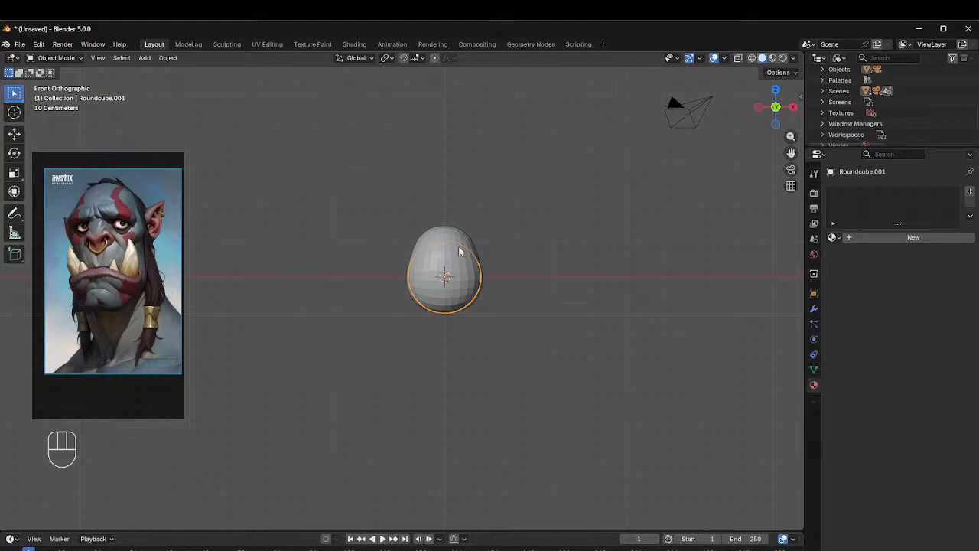
Step: Move the new round cube down along the Z axis by about 0.91 m, overlapping the bottom of the head
key("g")
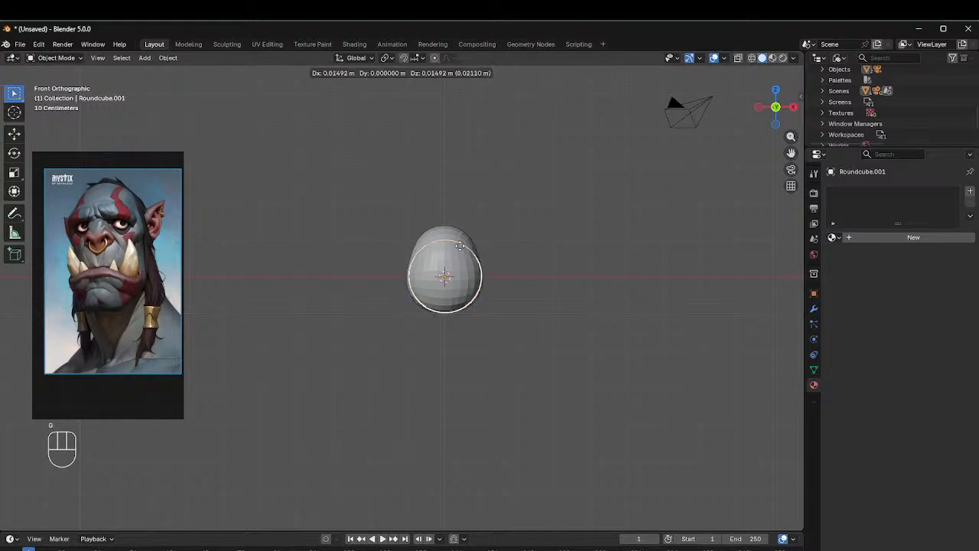
key("z")
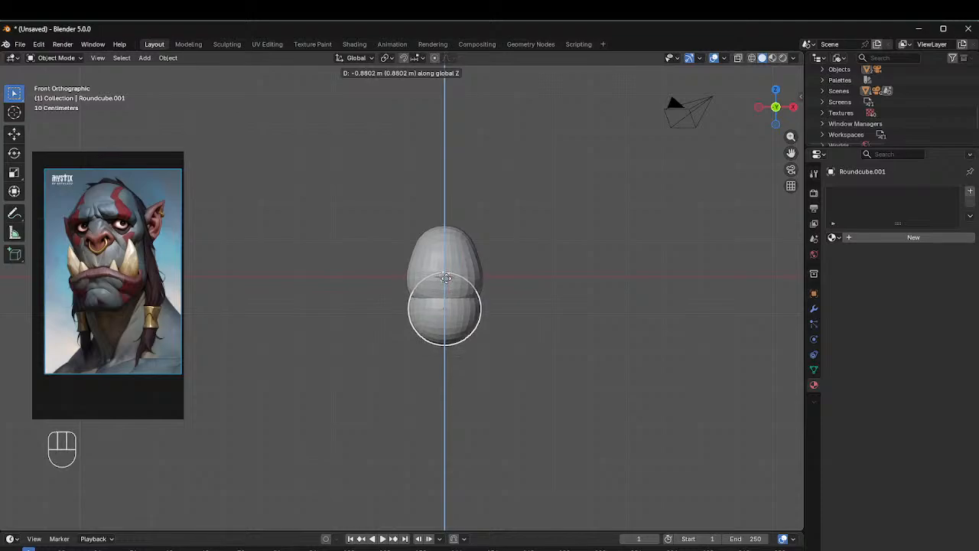
left_click(449, 280)
key("ctrl")
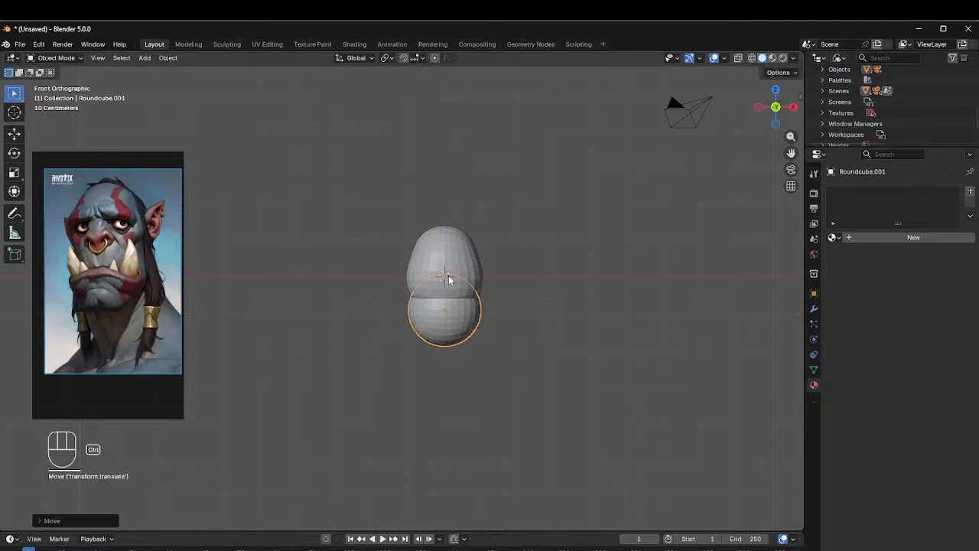
key("ctrl+Tab")
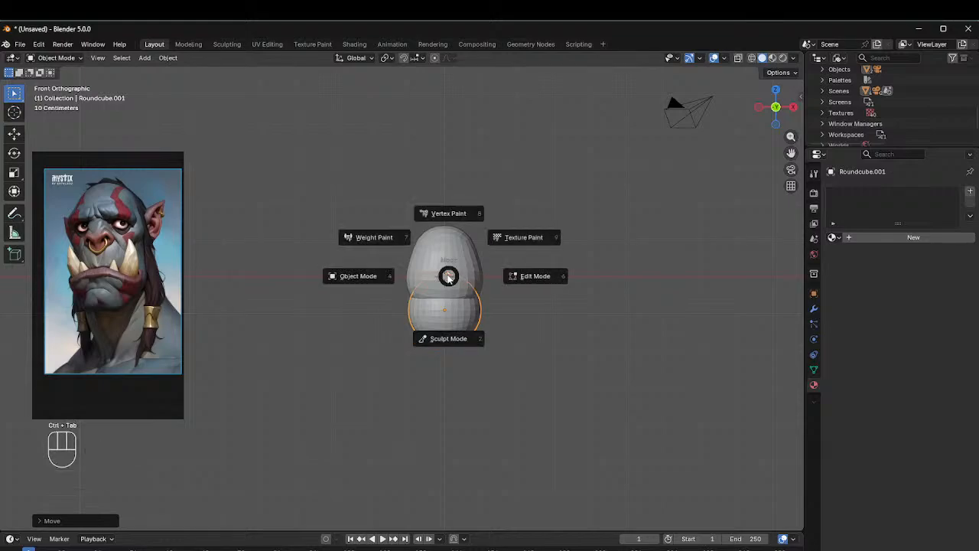
left_click(444, 339)
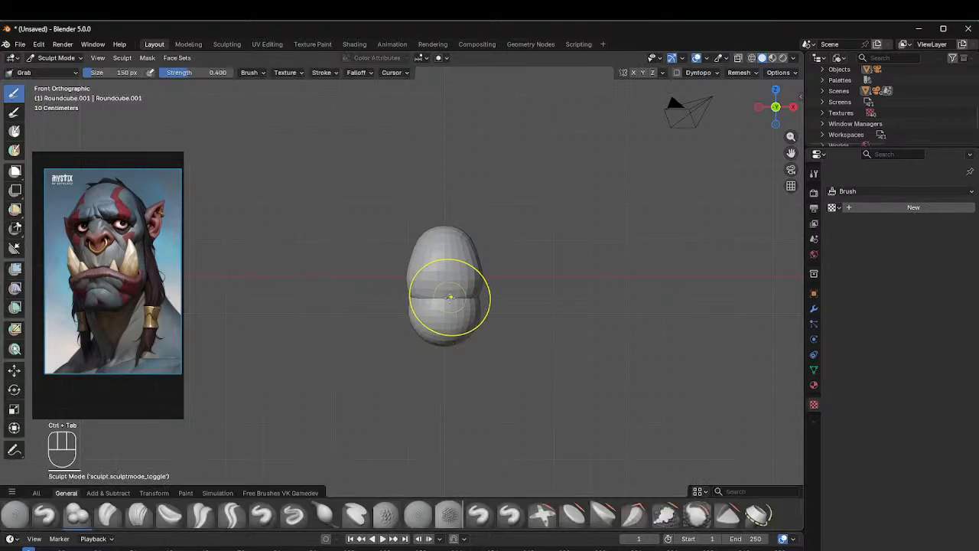
key("ctrl+Tab")
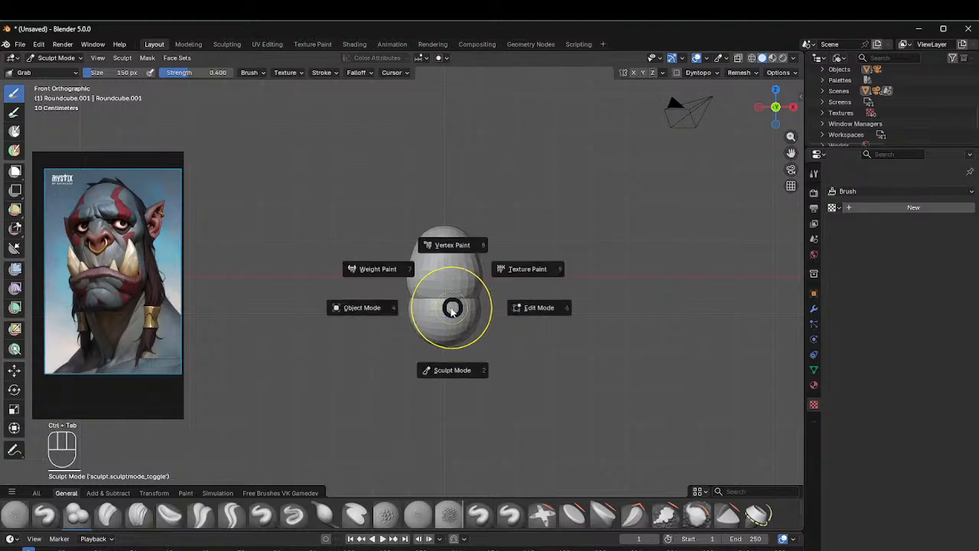
left_click(381, 315)
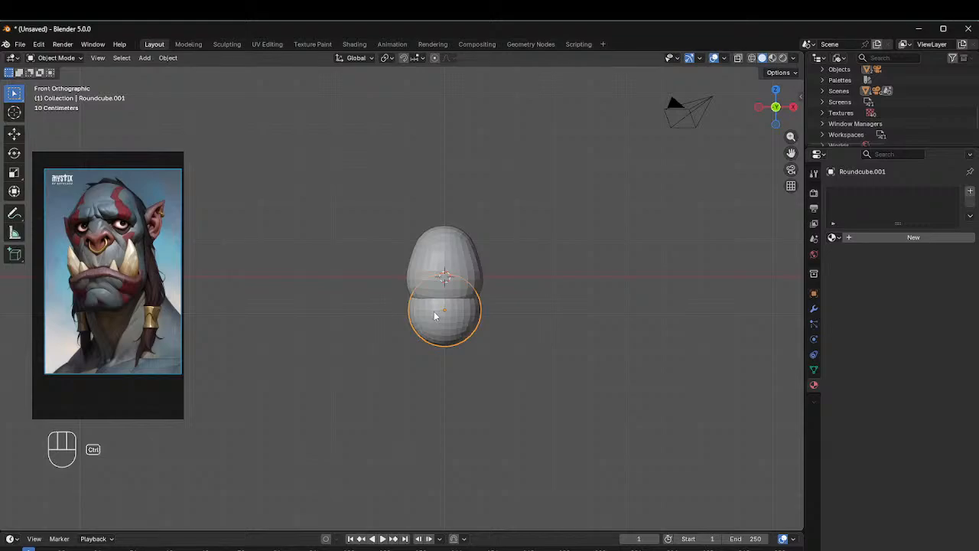
Step: Apply the scale of the lower round cube and check the transform values of both head pieces
key("ctrl+a")
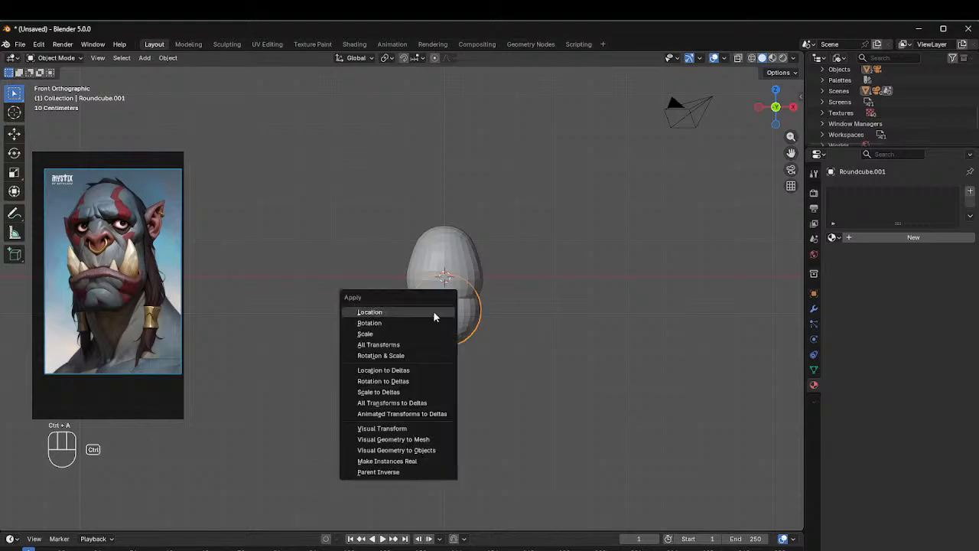
left_click(374, 334)
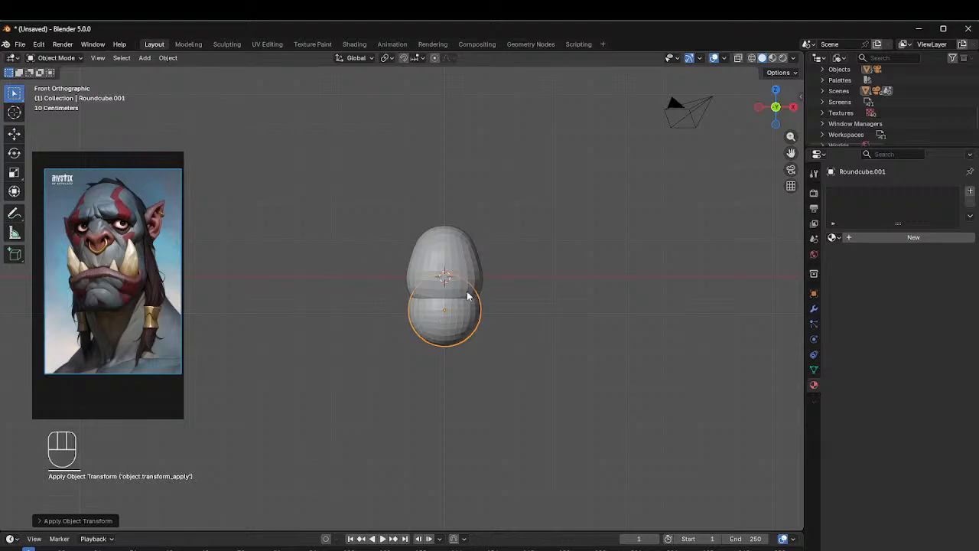
key("n")
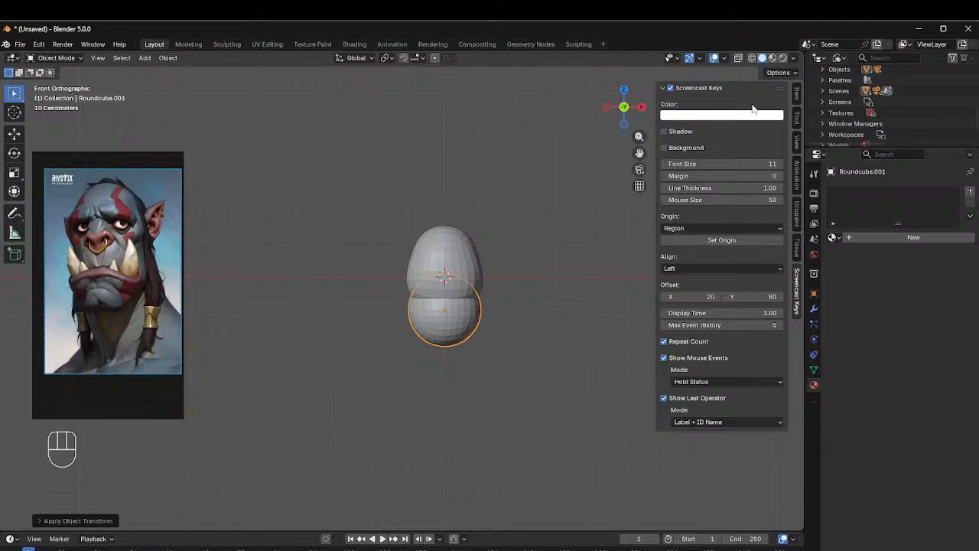
left_click(797, 97)
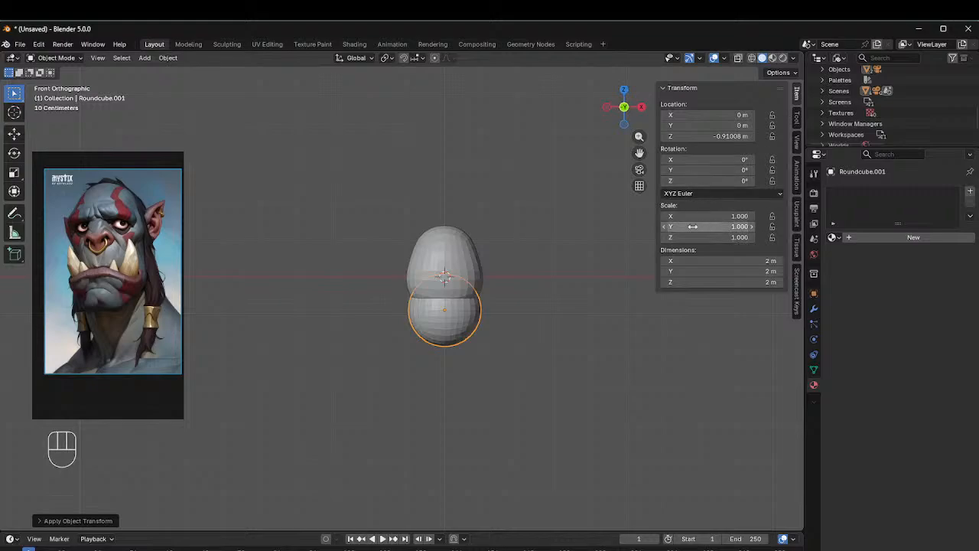
left_click(468, 258)
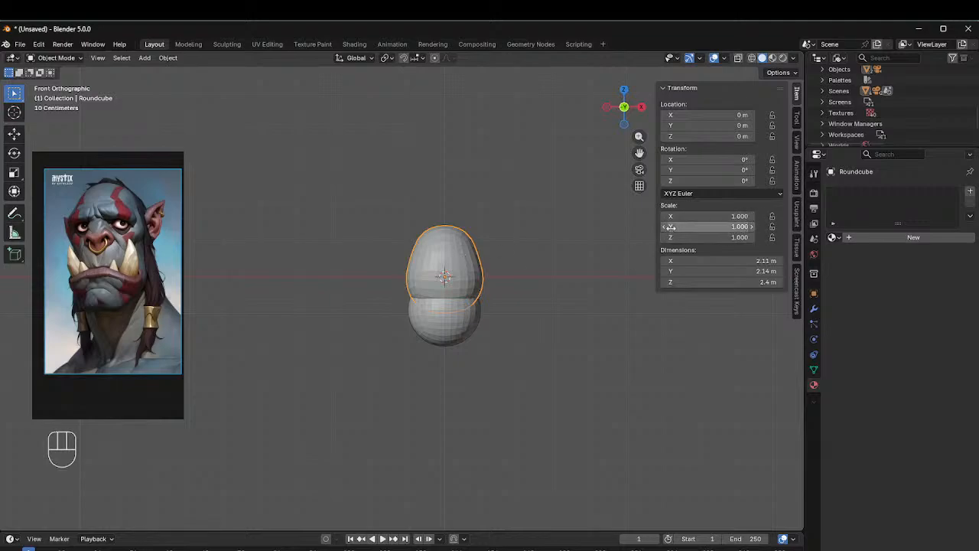
left_click(441, 316)
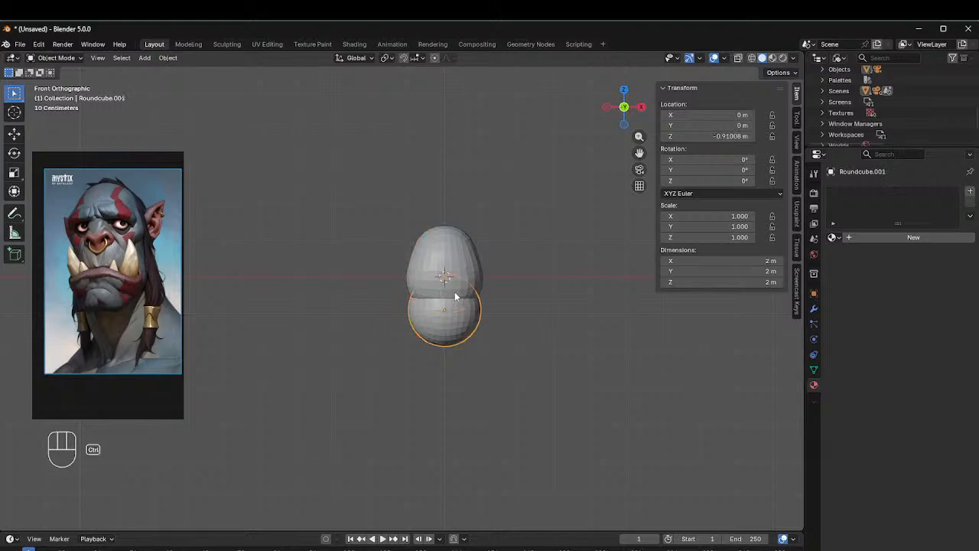
Step: Enter Sculpt Mode on the lower round cube, enable X mirror symmetry and hide the transform sidebar
key("ctrl+Tab")
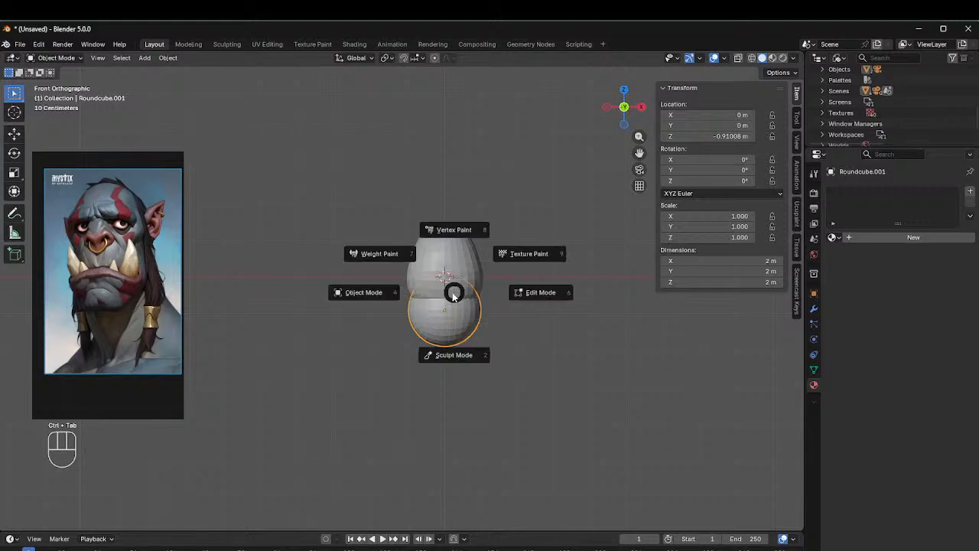
left_click(453, 355)
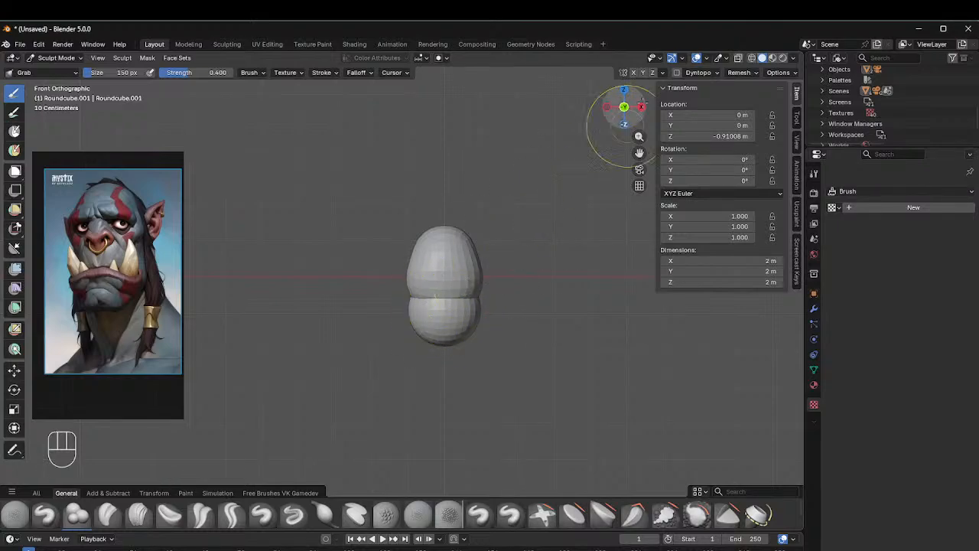
left_click(633, 73)
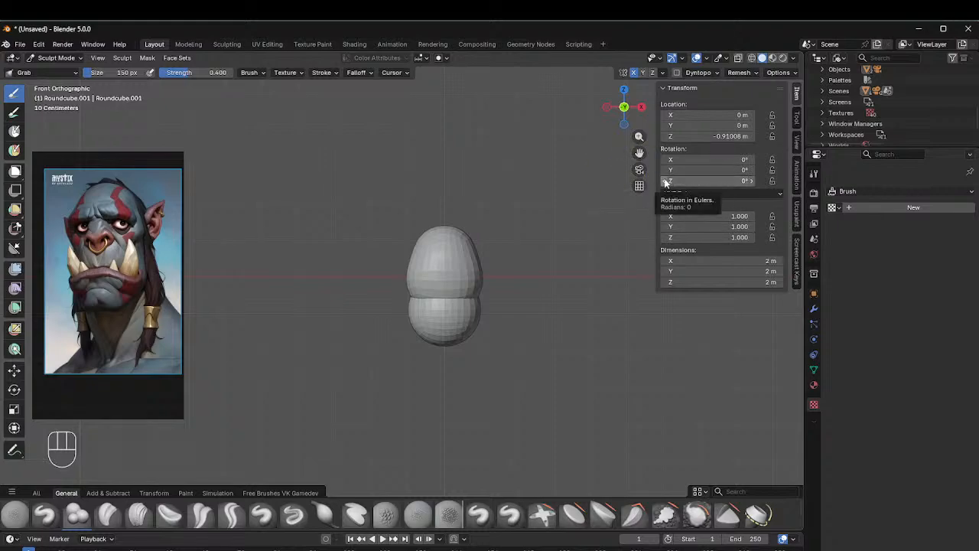
key("n")
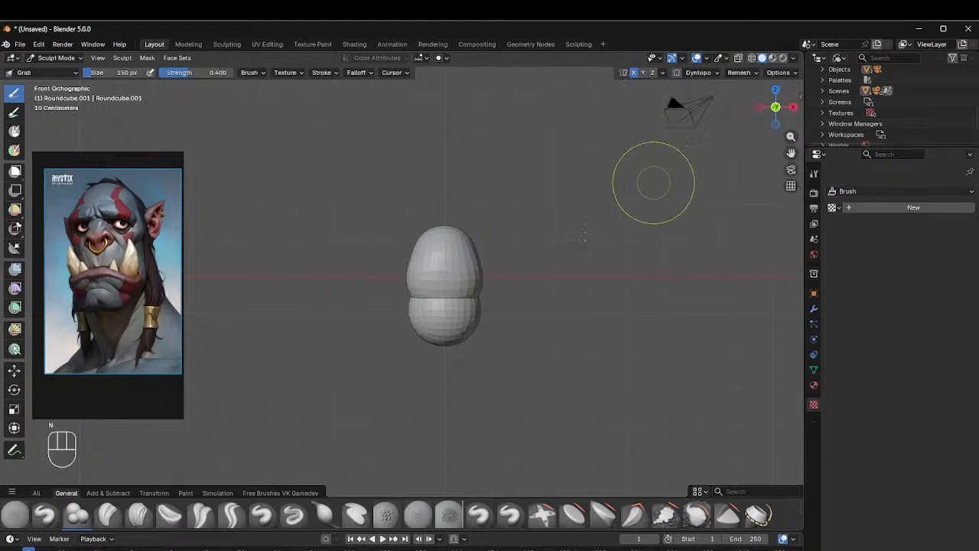
Step: Enlarge the Grab brush to 196 px and pull the lower piece's upper sides outward and up over the head
left_click_drag(448, 313, 464, 304)
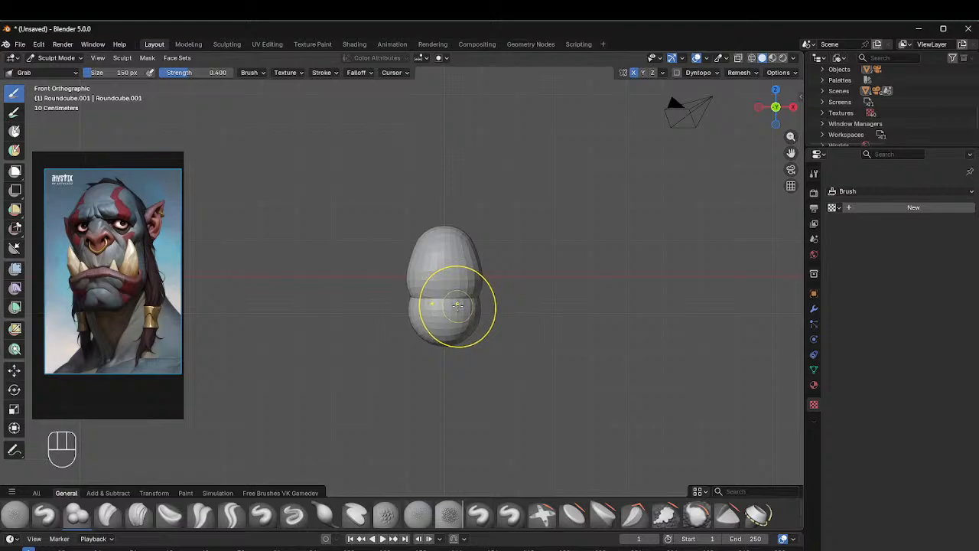
key("f")
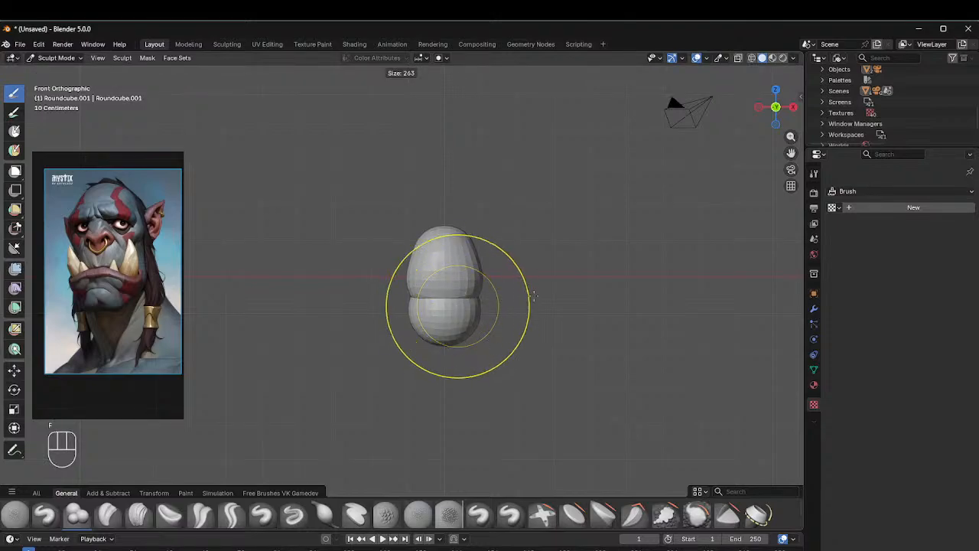
left_click(468, 302)
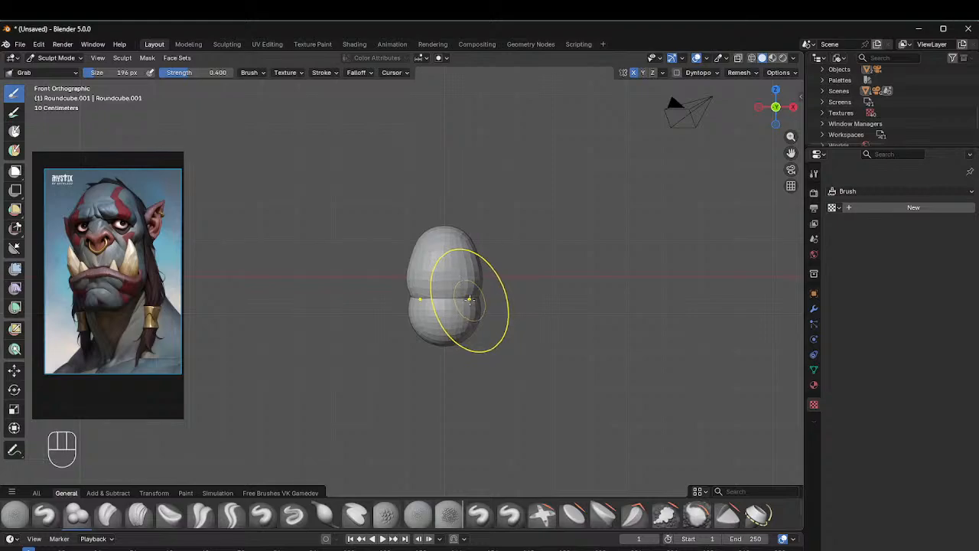
left_click_drag(470, 302, 481, 277)
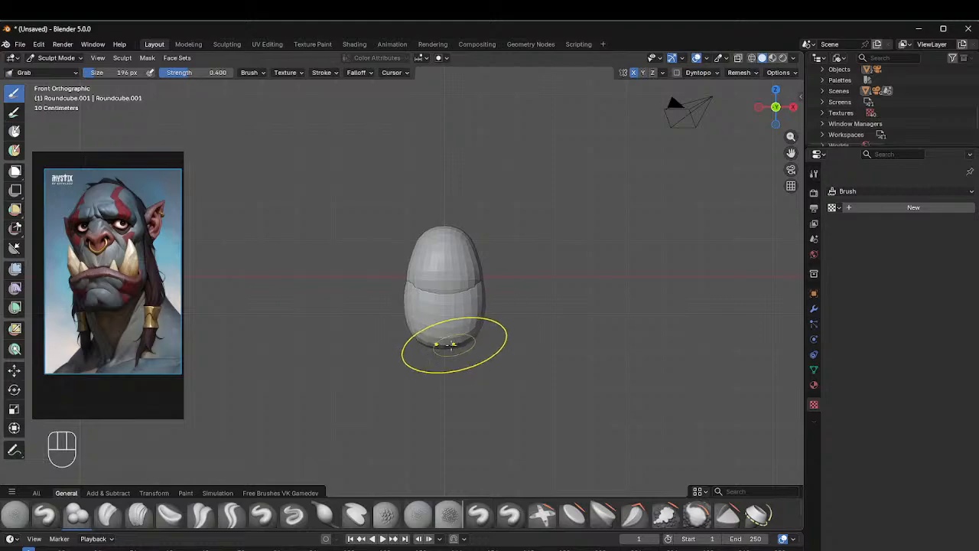
Step: Grab the lower piece into a forward-slanting jaw from the side and pull its bottom edge slightly down in front view
middle_click_drag(459, 317, 433, 339)
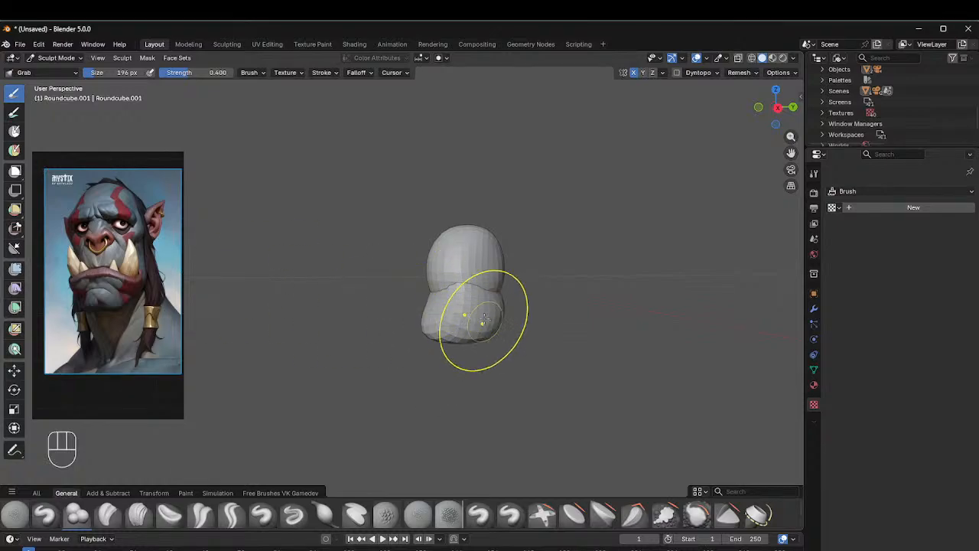
mouse_move(497, 310)
middle_mouse_down()
mouse_move(505, 306)
mouse_move(497, 310)
middle_mouse_up()
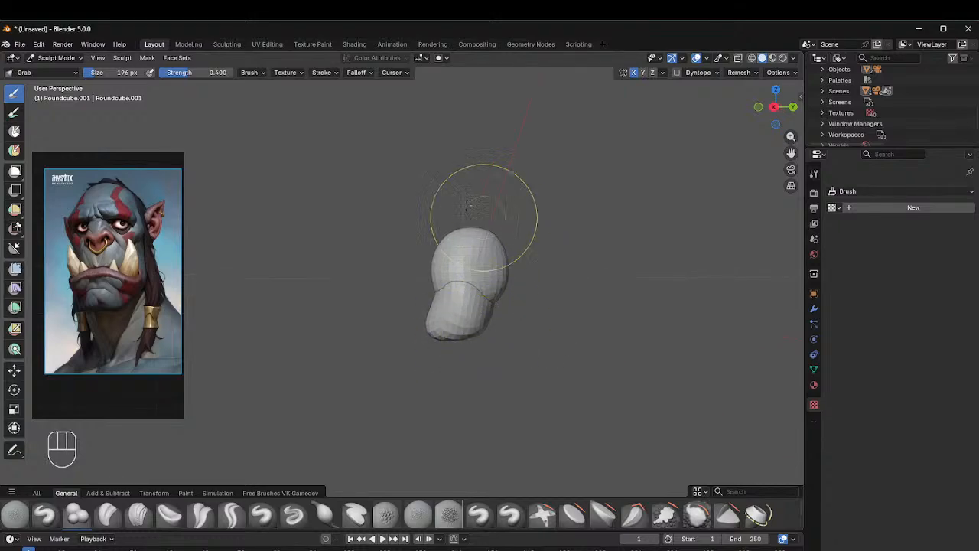
mouse_move(459, 269)
middle_mouse_down()
mouse_move(562, 292)
mouse_move(576, 282)
middle_mouse_up()
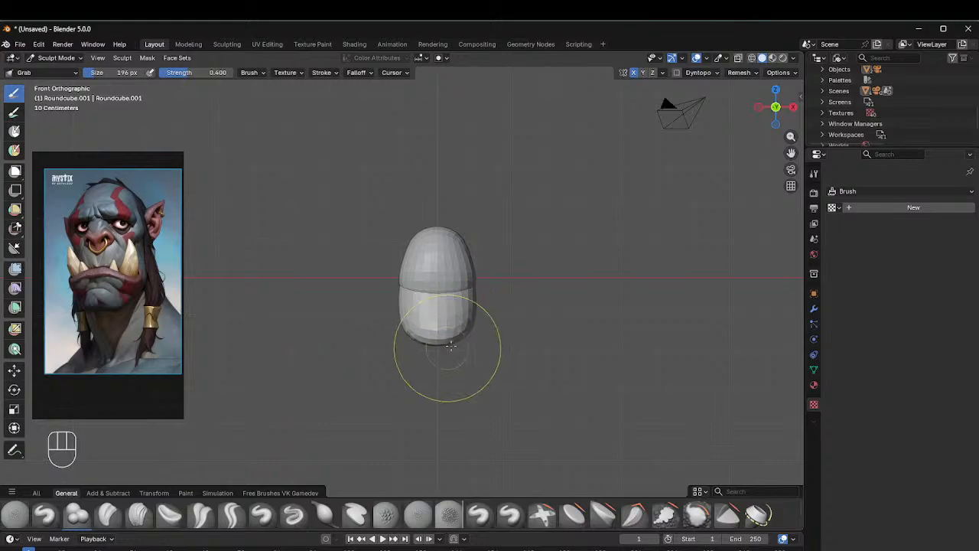
left_click_drag(448, 343, 448, 343)
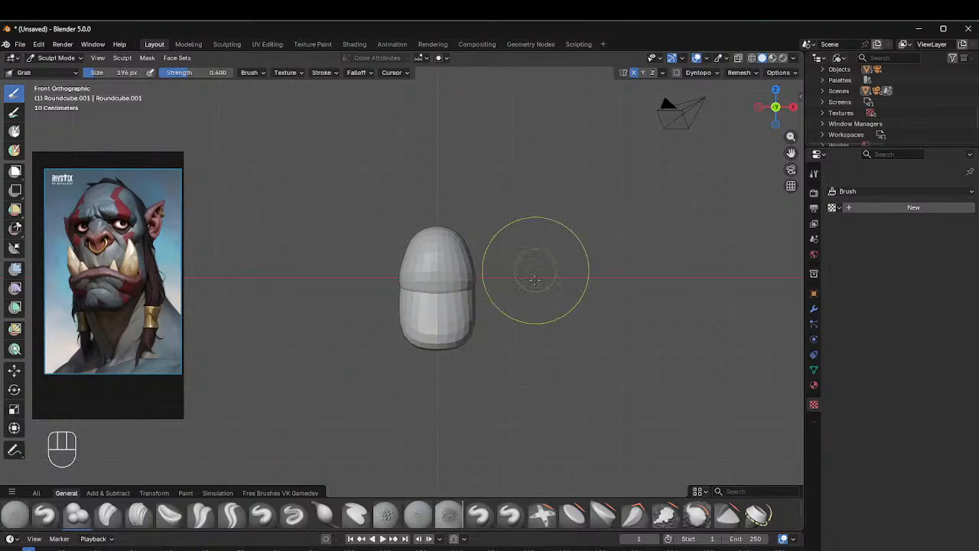
Step: Extend the chin forward and down from angled side views, slanting the back of the jaw toward the head
middle_click_drag(520, 273, 433, 339)
left_click_drag(425, 346, 423, 345)
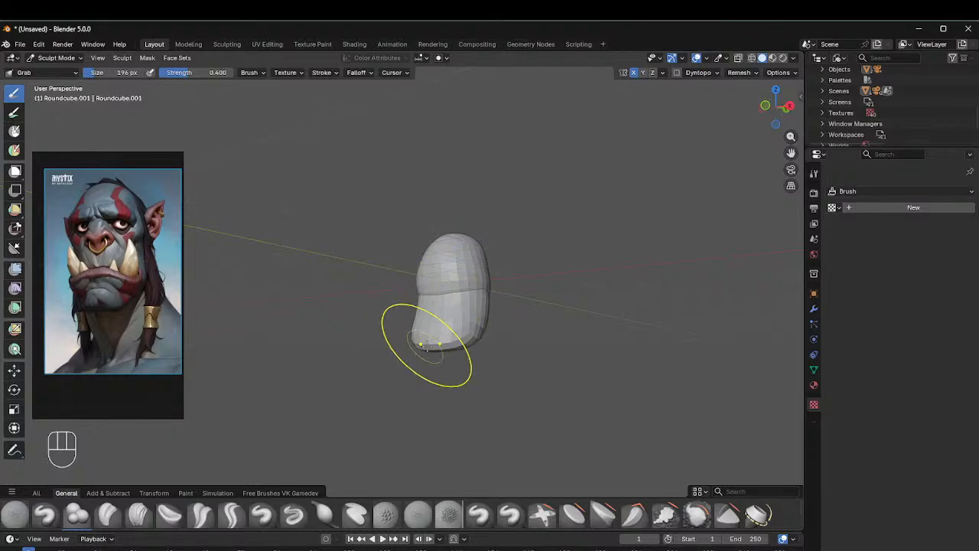
middle_click_drag(461, 316, 393, 321)
left_click_drag(430, 338, 460, 350)
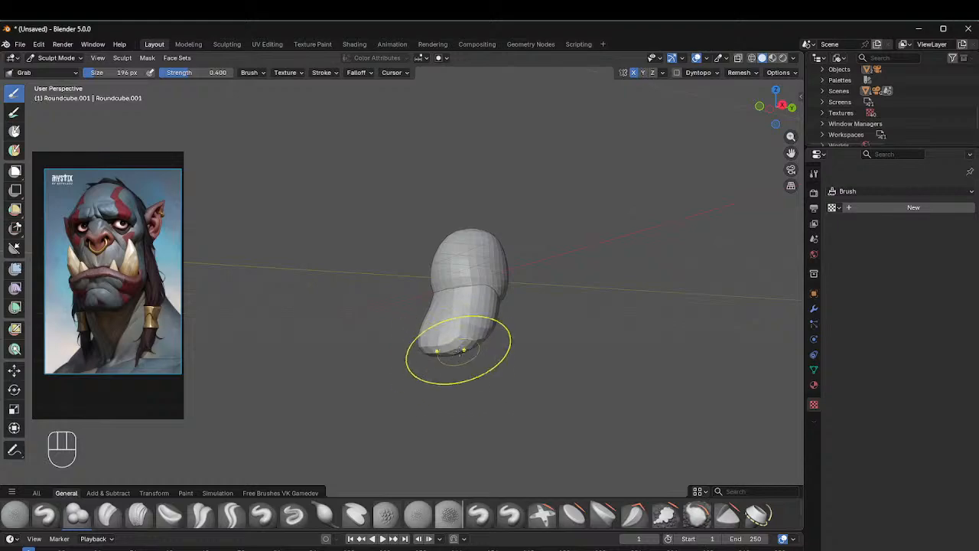
middle_click_drag(466, 258, 479, 264)
middle_click_drag(564, 334, 536, 268)
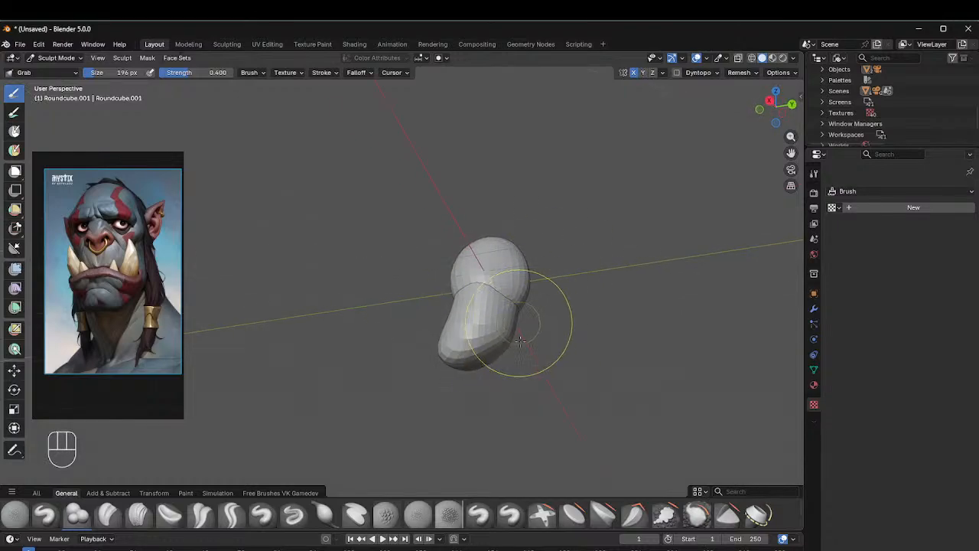
middle_click_drag(519, 342, 497, 302)
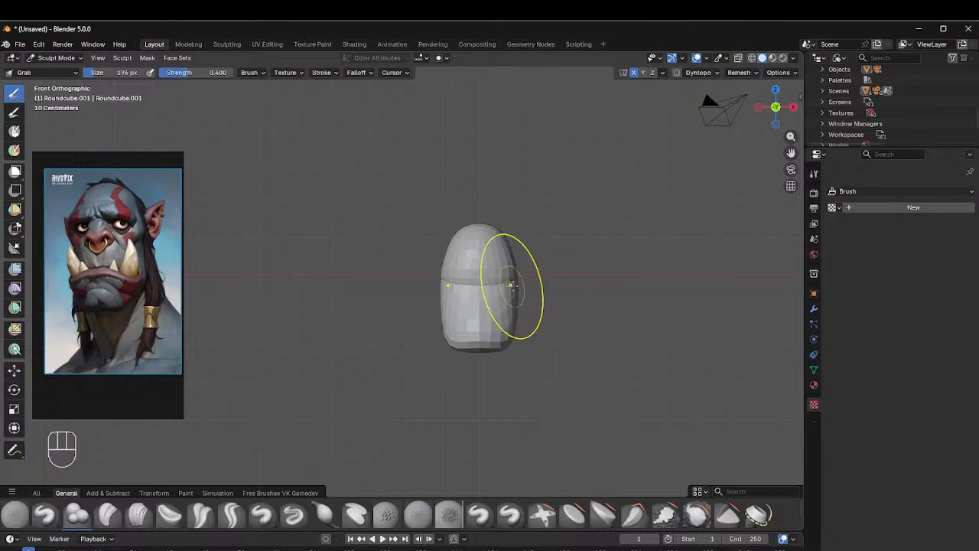
Step: Refine the jaw's underside from the side and pull the chin down into a rounded bottom in front view
middle_click_drag(549, 240, 528, 222, "shift")
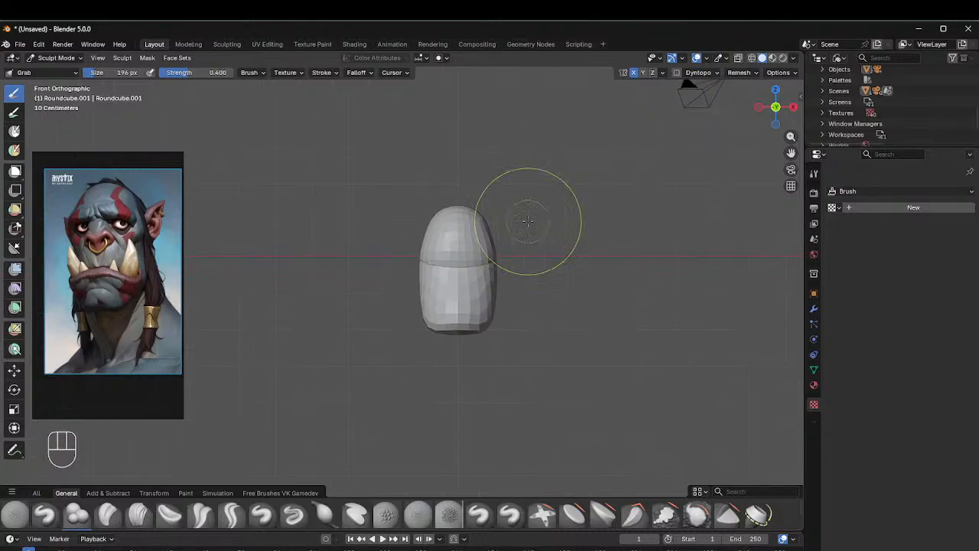
scroll(528, 221, "down", 1)
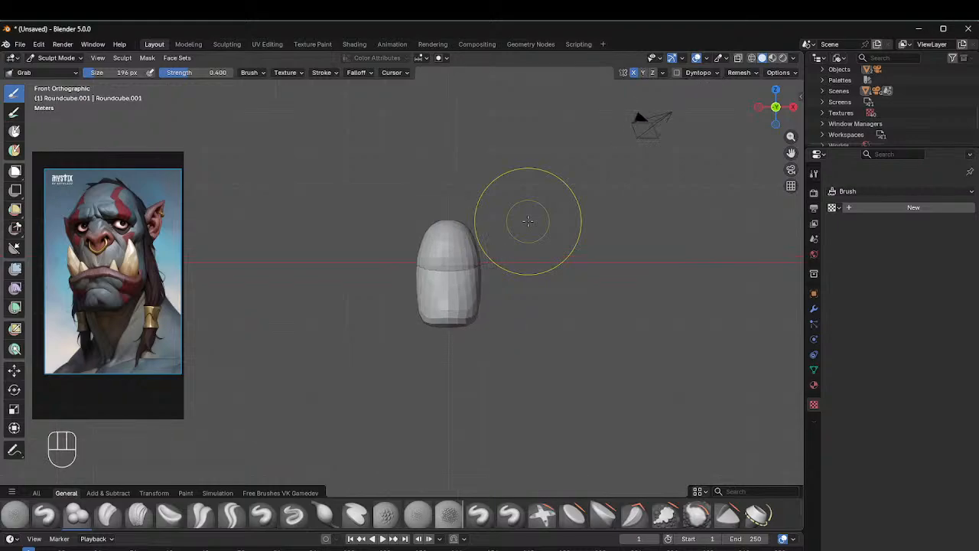
scroll(527, 221, "up", 1)
middle_click_drag(583, 262, 373, 278)
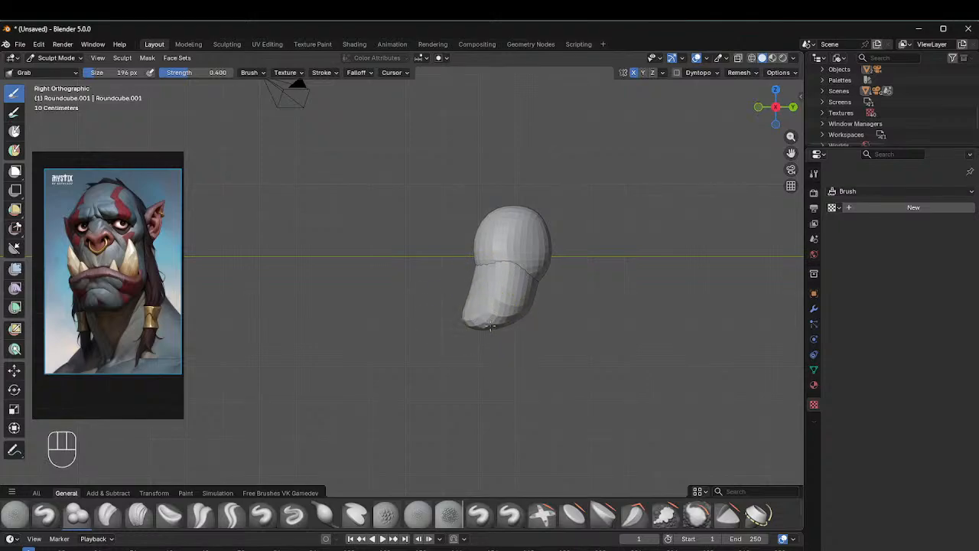
middle_click_drag(477, 315, 521, 241, "alt")
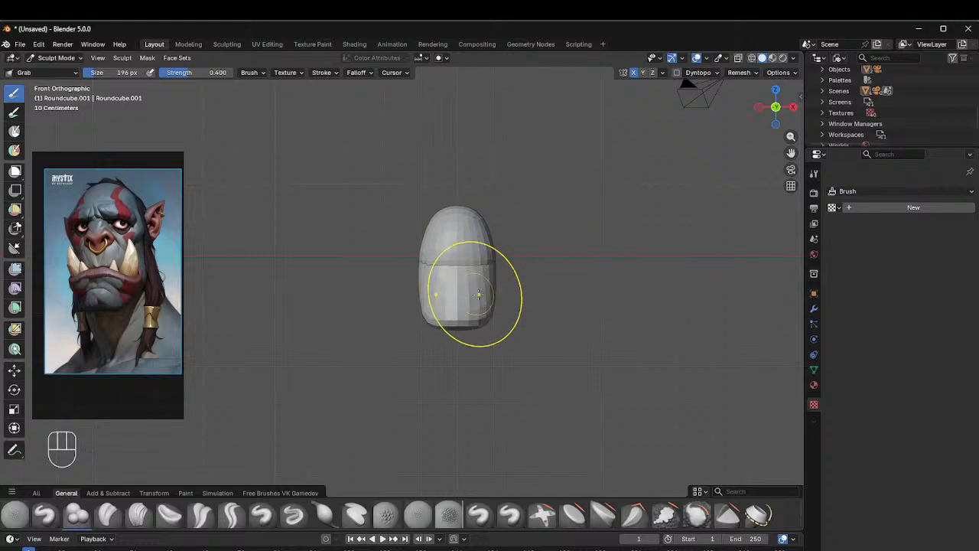
left_click_drag(470, 309, 461, 338)
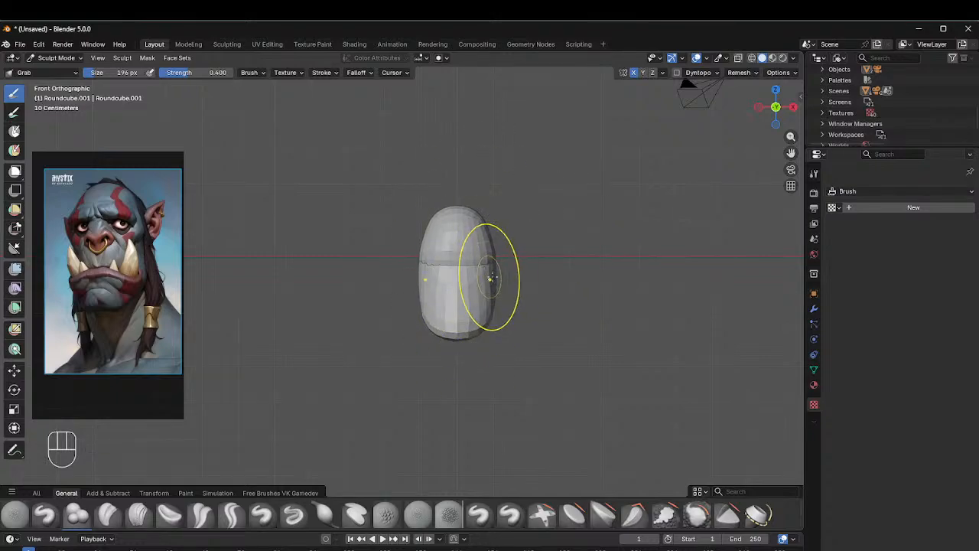
Step: Place the head beside the orc reference and lengthen the chin slightly downward with the Grab brush
middle_click_drag(494, 277, 282, 258, "shift")
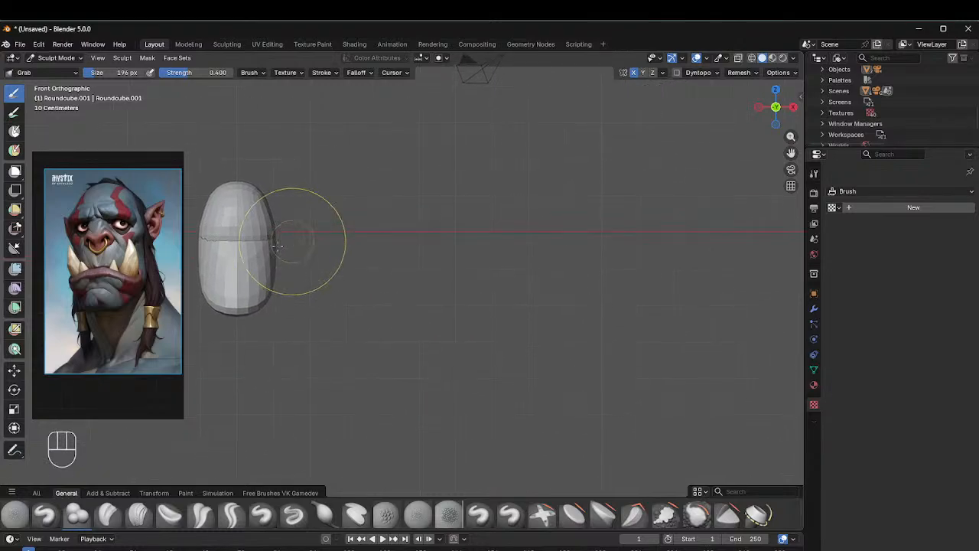
left_click_drag(235, 315, 243, 322)
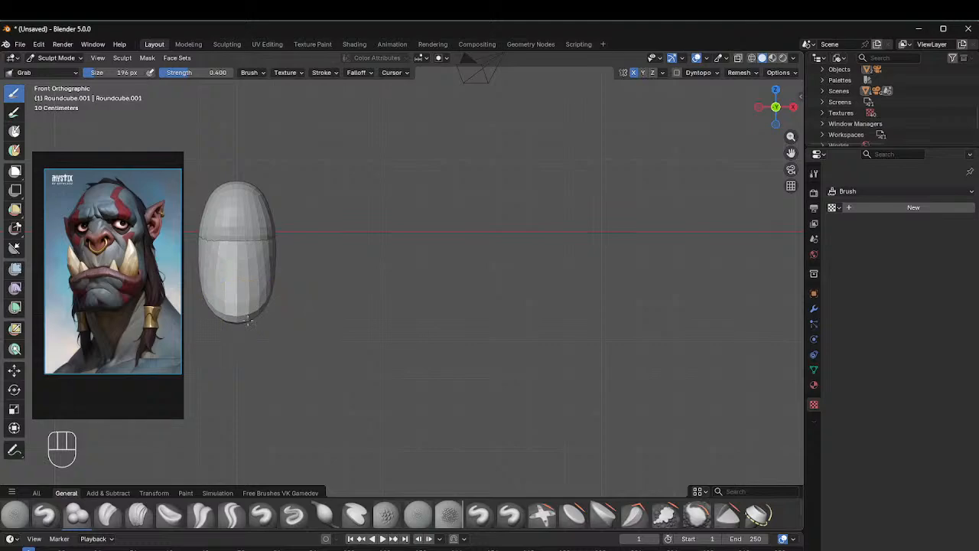
left_click_drag(268, 259, 266, 268)
Step: Reduce the Grab brush to 107 px and pull both sides of the jaw inward to form hollow cheeks
key("f")
left_click(263, 283)
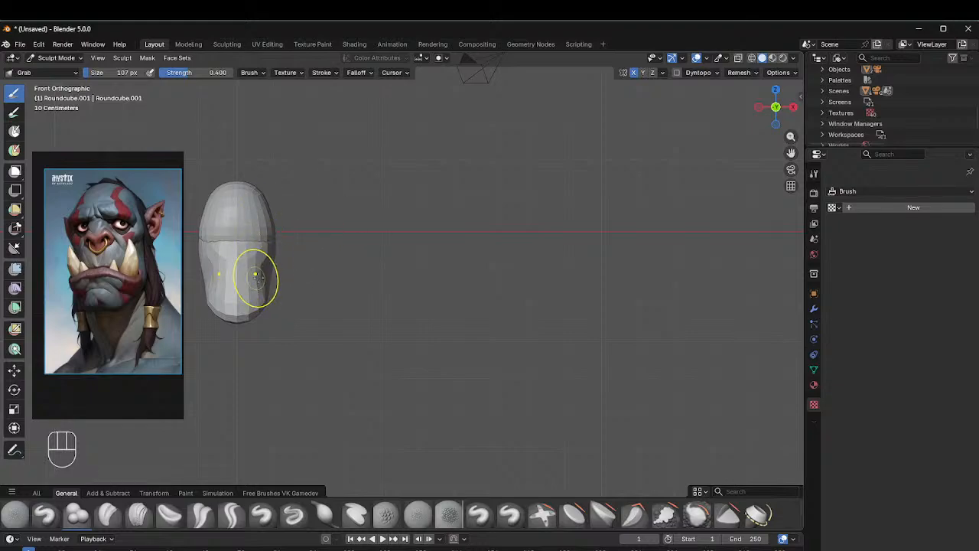
left_click_drag(264, 273, 261, 272)
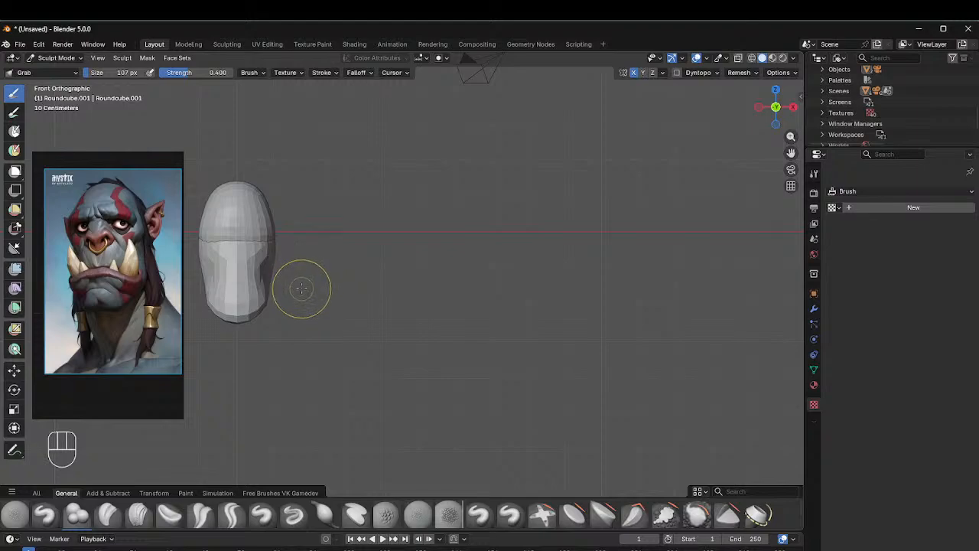
middle_click_drag(314, 270, 447, 281)
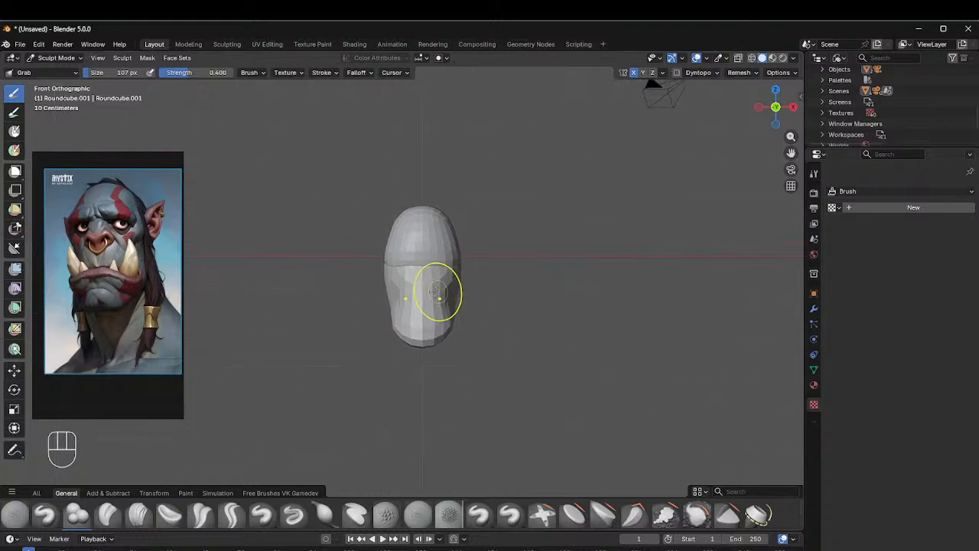
Step: Select the upper head piece in Object Mode and enter Sculpt Mode on it
key("ctrl+Tab")
left_click(354, 295)
left_click(426, 247)
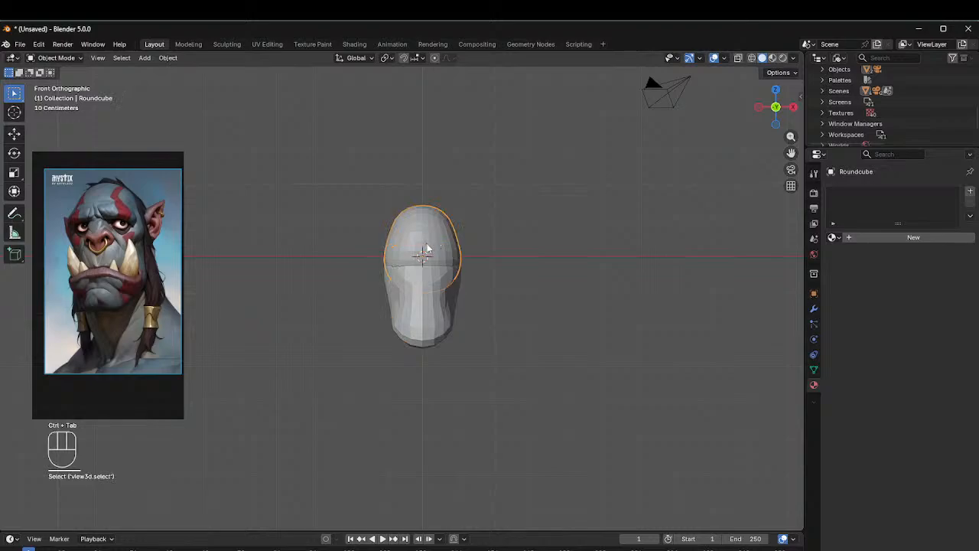
key("ctrl+Tab")
left_click(433, 310)
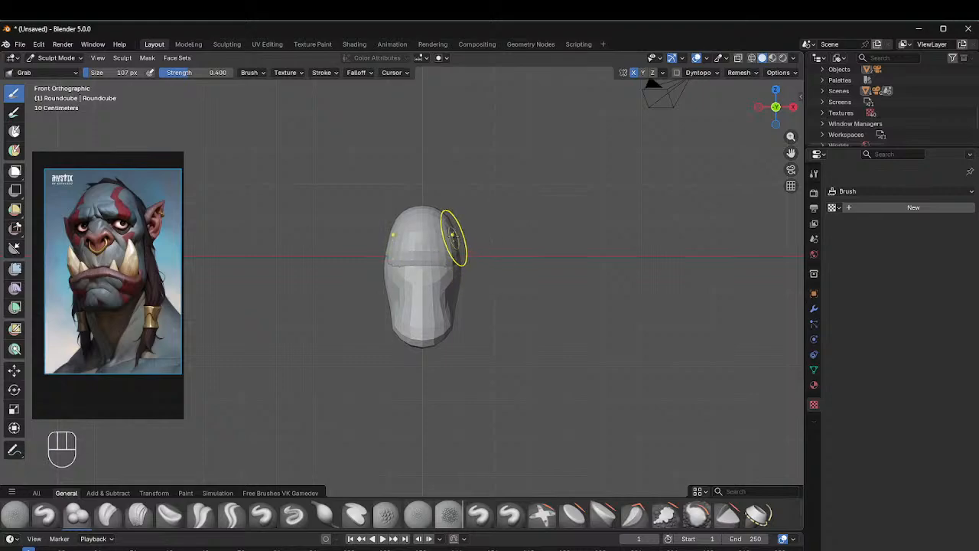
Step: Enlarge the Grab brush to 186 px and reshape the crown's upper front and back from the side
middle_click_drag(447, 234, 476, 237)
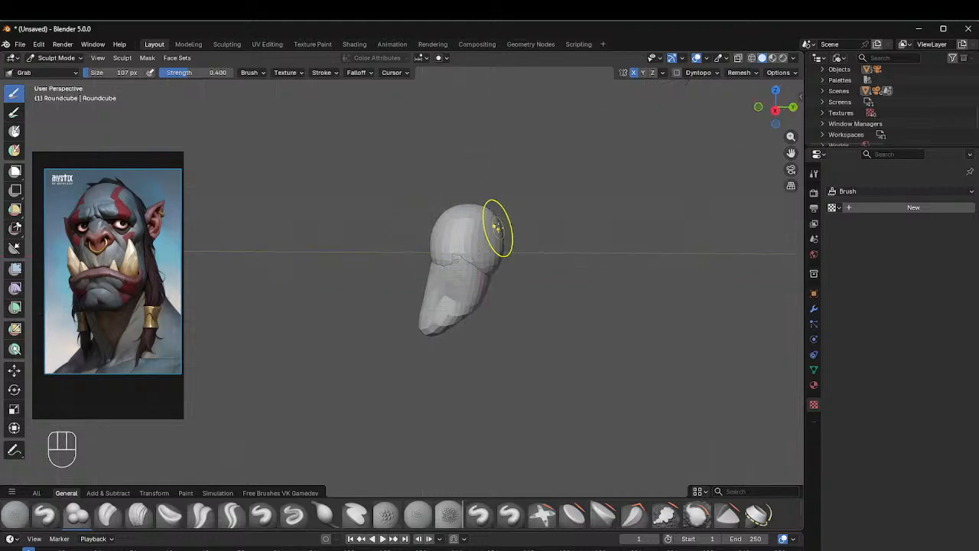
key("f")
left_click(485, 222)
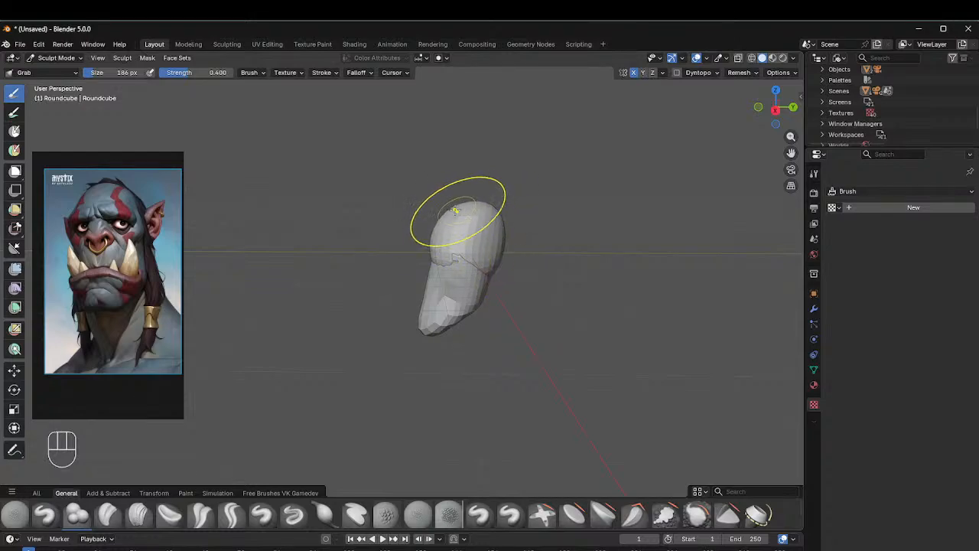
middle_click_drag(472, 212, 471, 250)
Step: Reduce the Grab brush to 162 px and refine the cranium's profile from angled views
key("f")
left_click(536, 238)
middle_click_drag(536, 237, 430, 214)
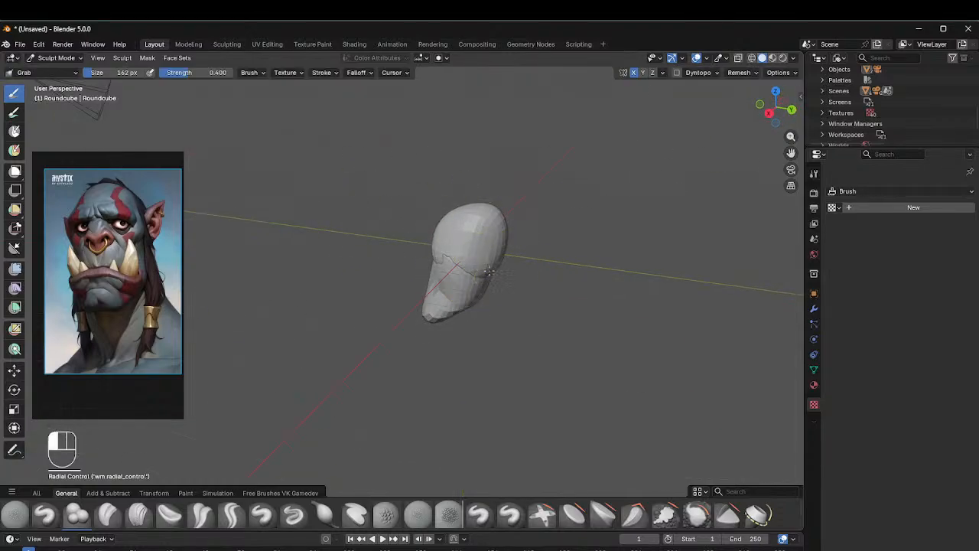
mouse_move(543, 225)
middle_mouse_down()
mouse_move(511, 228)
mouse_move(648, 252)
mouse_move(479, 199)
middle_mouse_up()
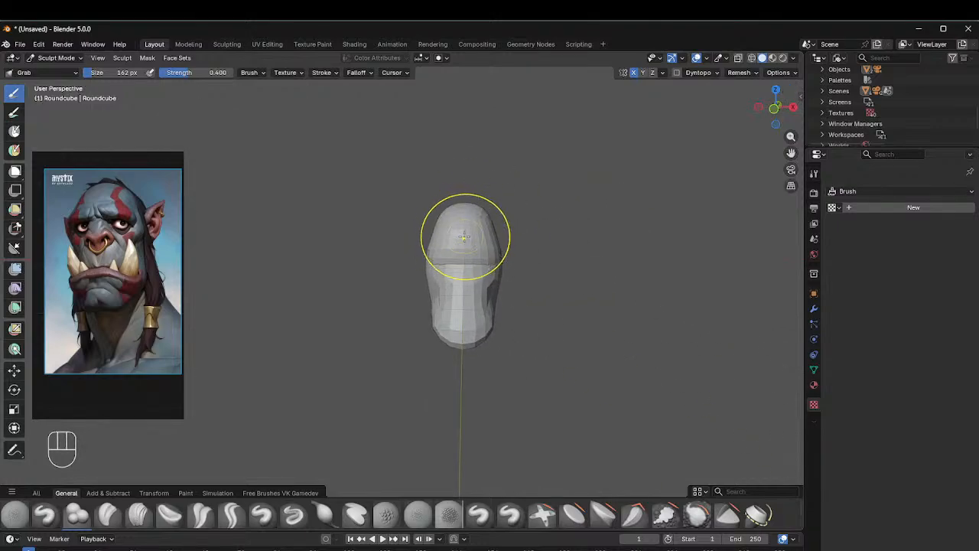
Step: Adjust the crown and the lower sides of the upper piece in front view, and return to Object Mode
middle_click_drag(452, 235, 507, 233)
left_click_drag(455, 207, 479, 206)
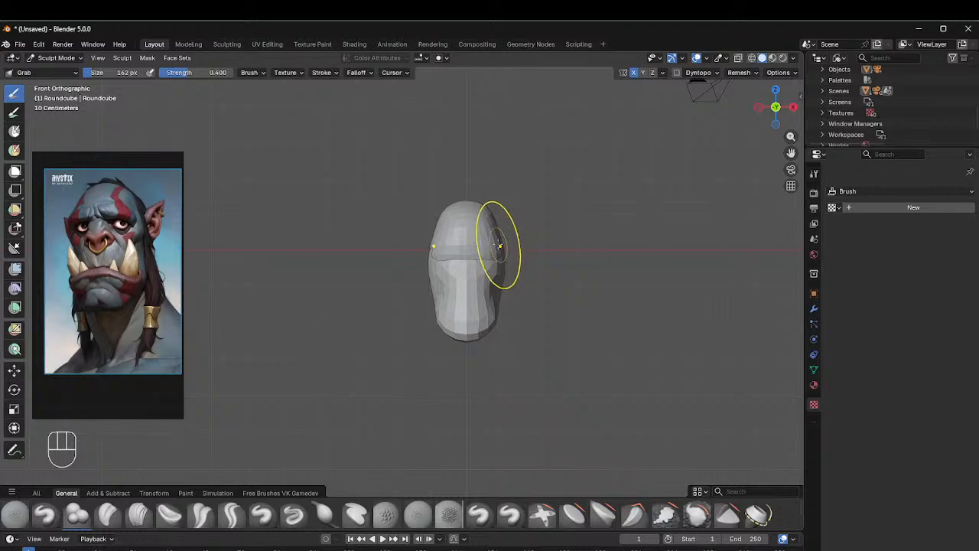
left_click_drag(489, 238, 497, 251)
left_click_drag(497, 250, 501, 252)
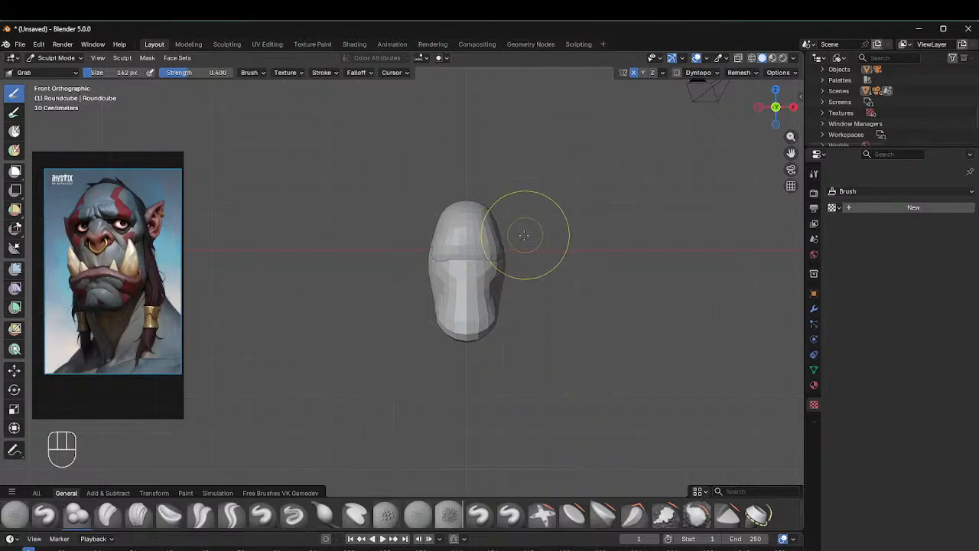
mouse_move(492, 252)
middle_mouse_down()
mouse_move(497, 258)
mouse_move(378, 259)
mouse_move(533, 275)
mouse_move(469, 241)
middle_mouse_up()
key("ctrl+Tab")
left_click(330, 242)
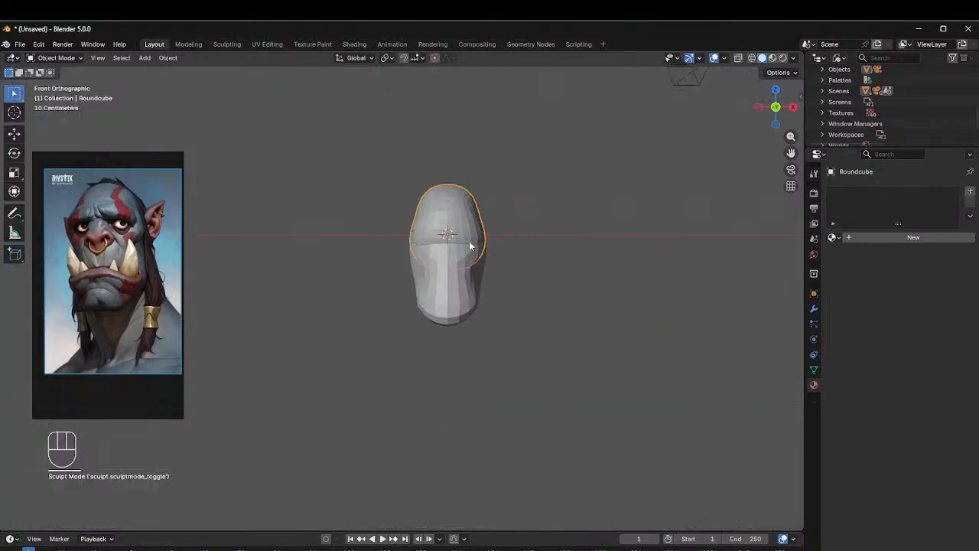
Step: Select the lower jaw piece in front view and enter Sculpt Mode on it
scroll(481, 179, "up", 1)
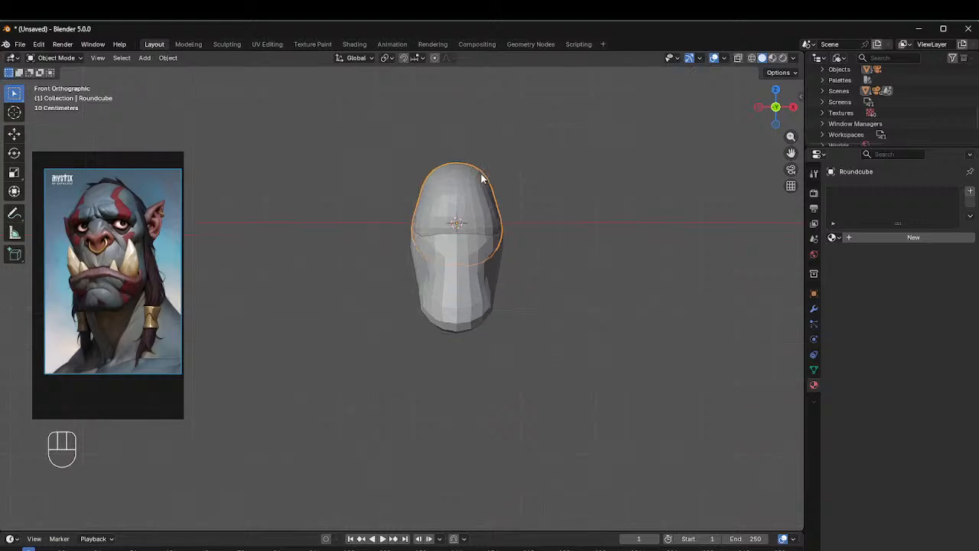
left_click(432, 288)
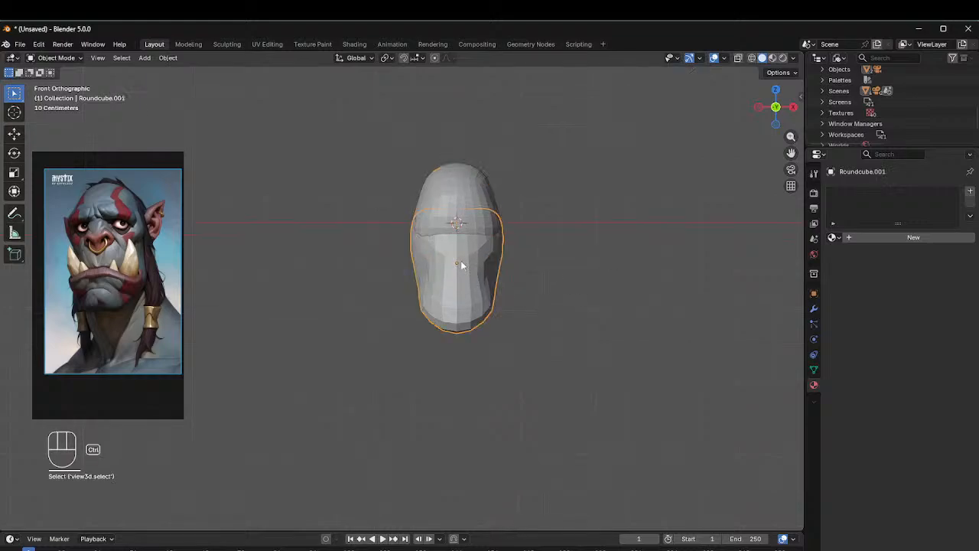
key("ctrl+Tab")
key("ctrl+Tab")
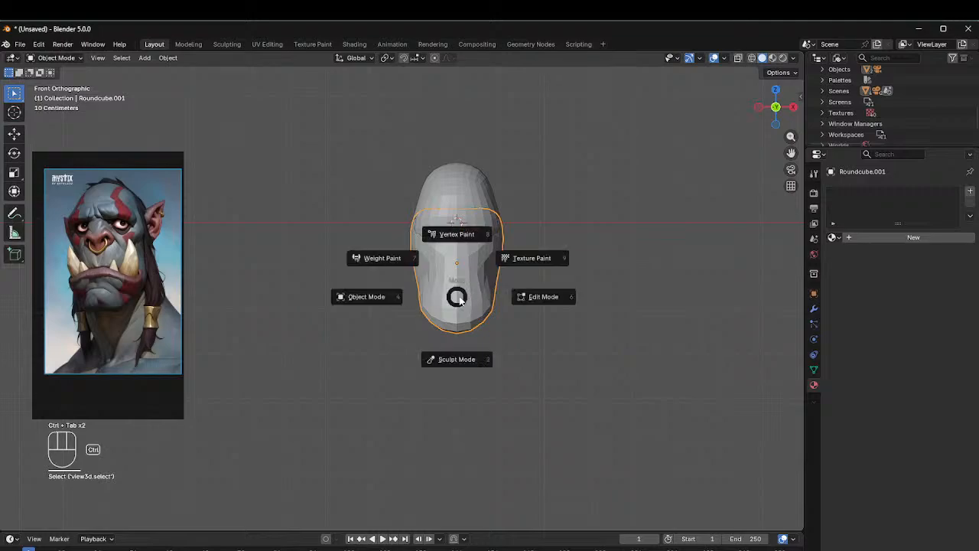
left_click(448, 357)
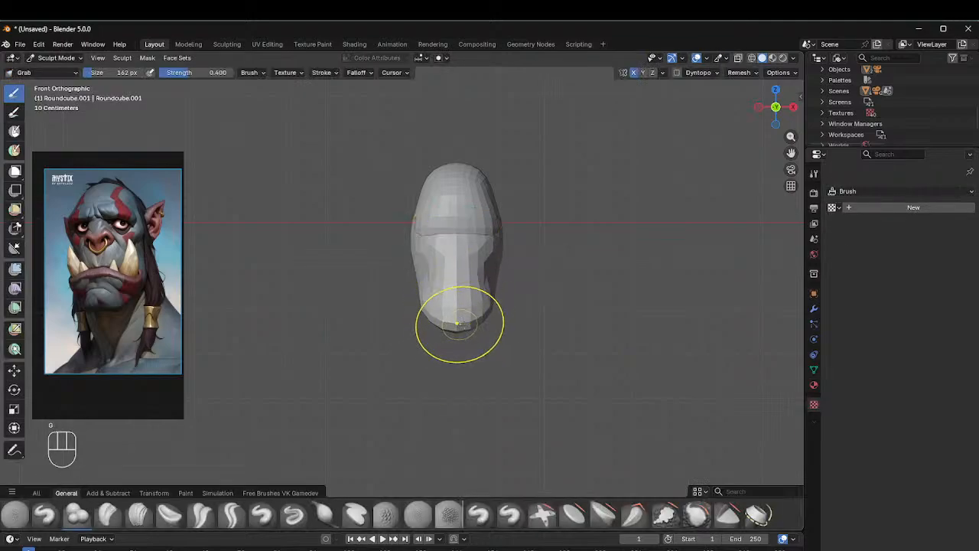
Step: Enlarge the Grab brush to 190 px and broaden and flatten the chin at the base of the jaw piece
key("f")
left_click(456, 325)
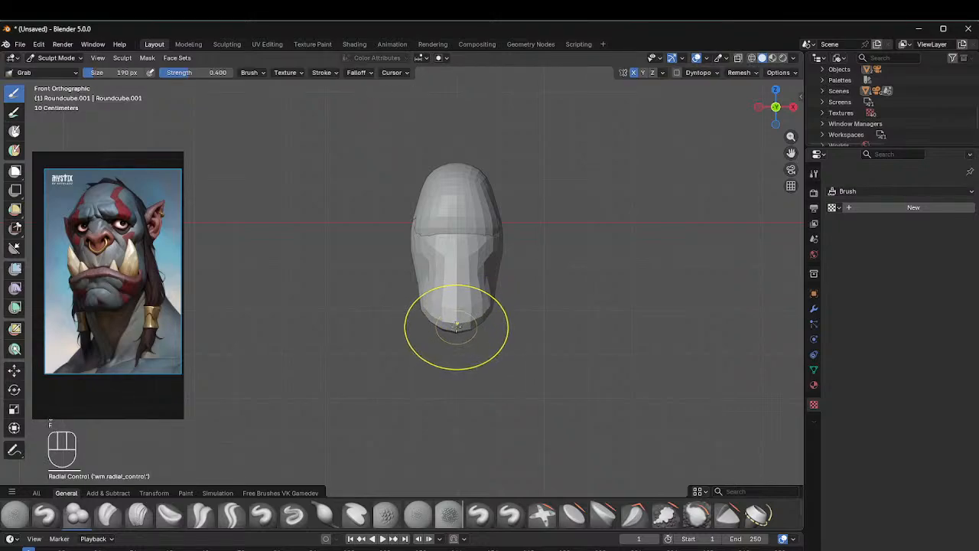
mouse_move(480, 306)
middle_mouse_down()
mouse_move(415, 306)
mouse_move(457, 325)
mouse_move(558, 203)
middle_mouse_up()
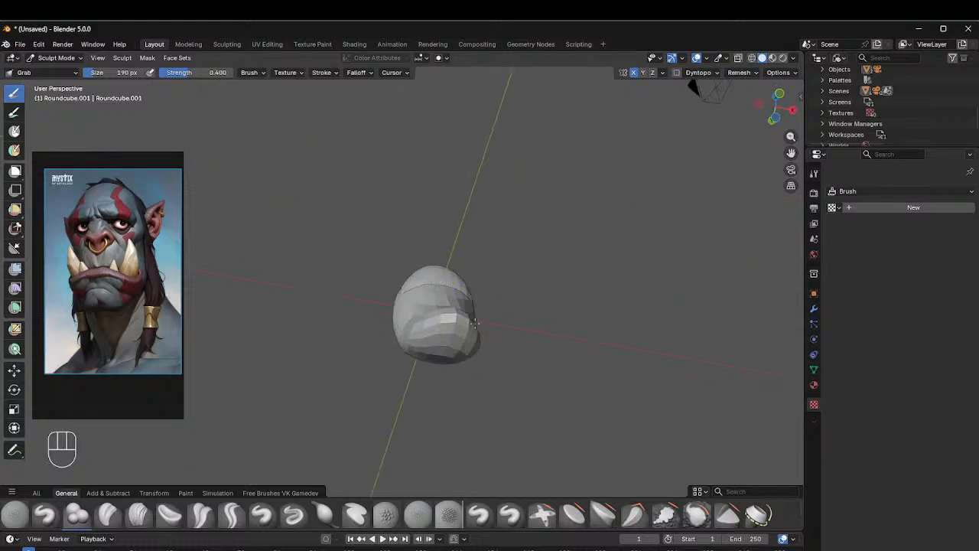
middle_click_drag(474, 325, 540, 166)
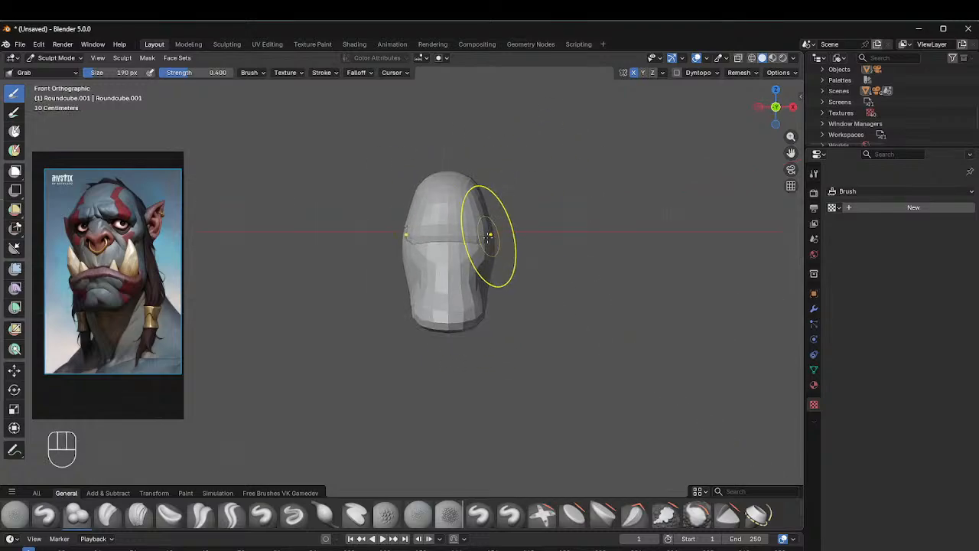
key("ctrl+Tab")
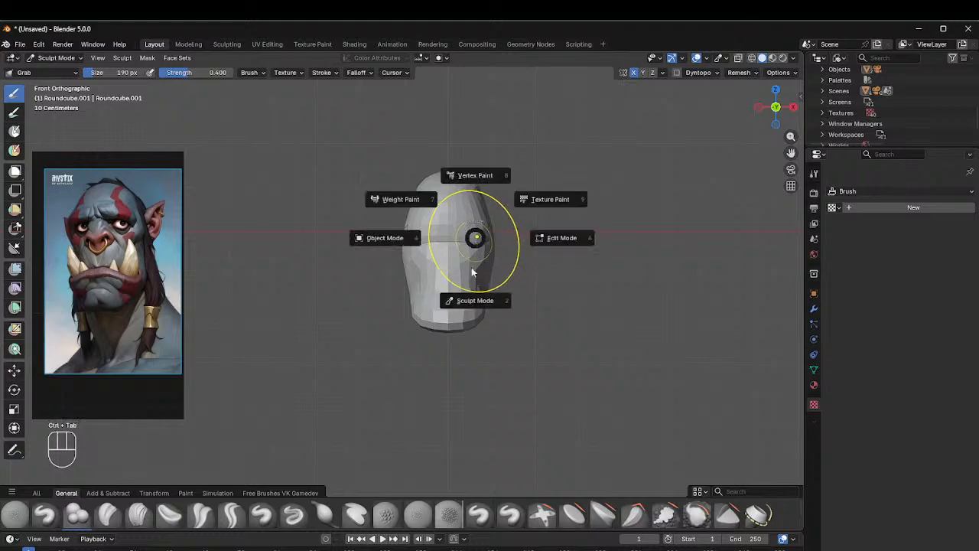
key("shift+a")
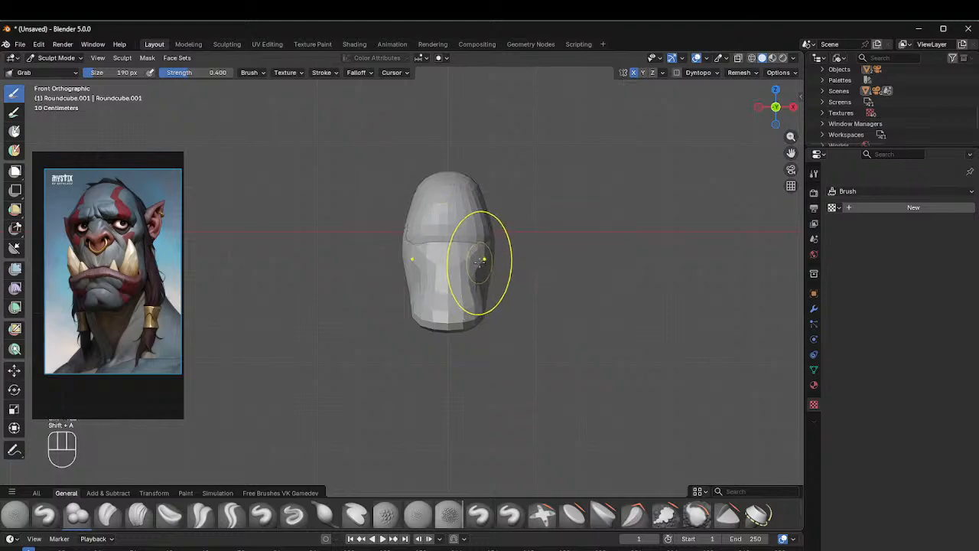
key("ctrl+Tab")
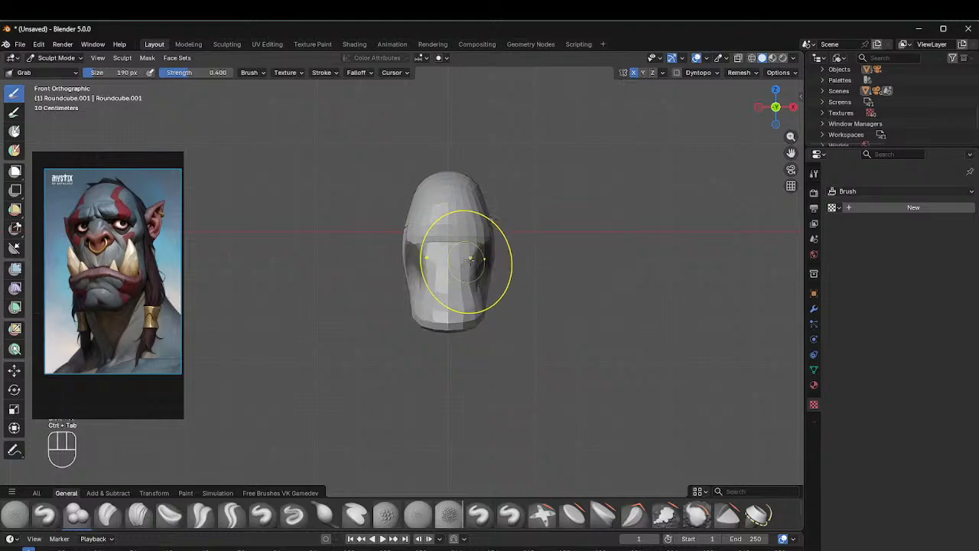
left_click(468, 256)
mouse_move(413, 264)
left_mouse_down()
mouse_move(424, 271)
mouse_move(412, 258)
left_mouse_up()
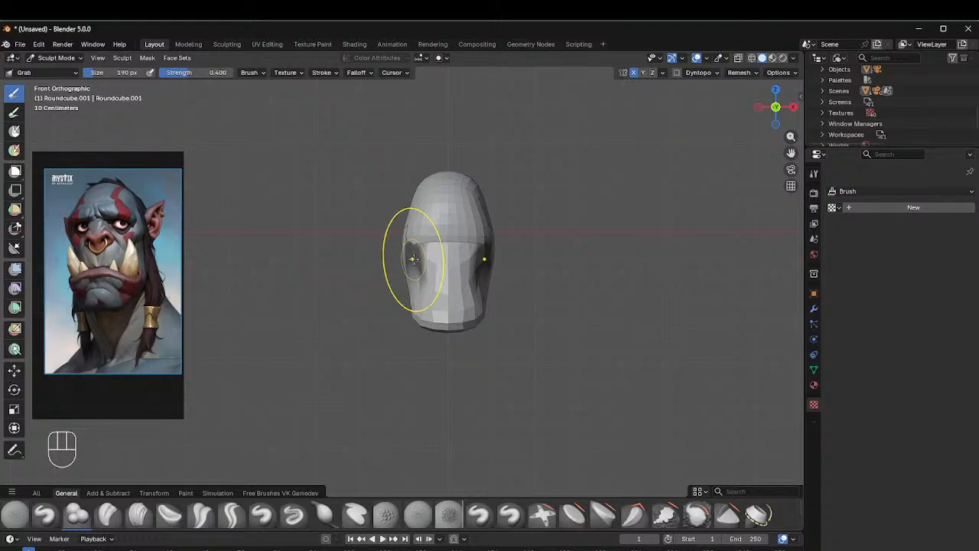
key("ctrl+z")
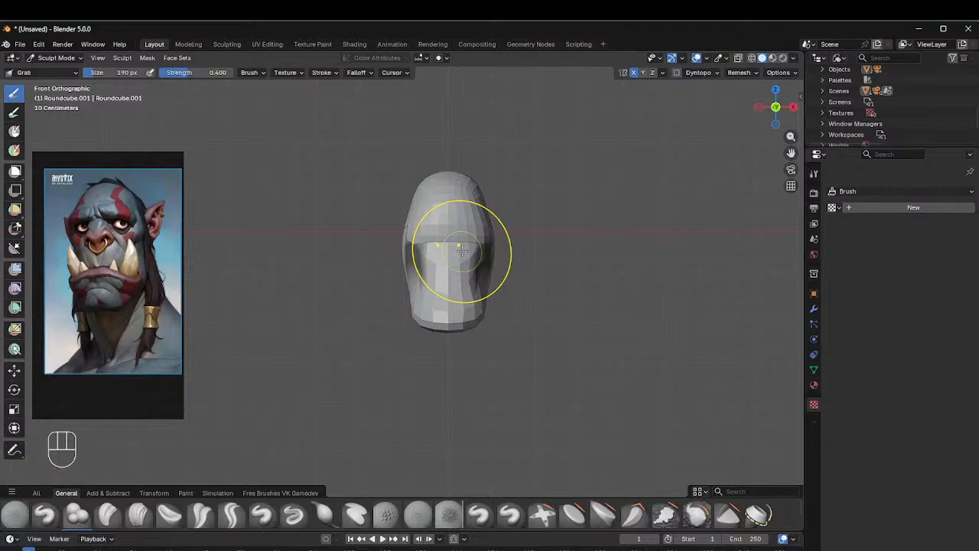
key("a")
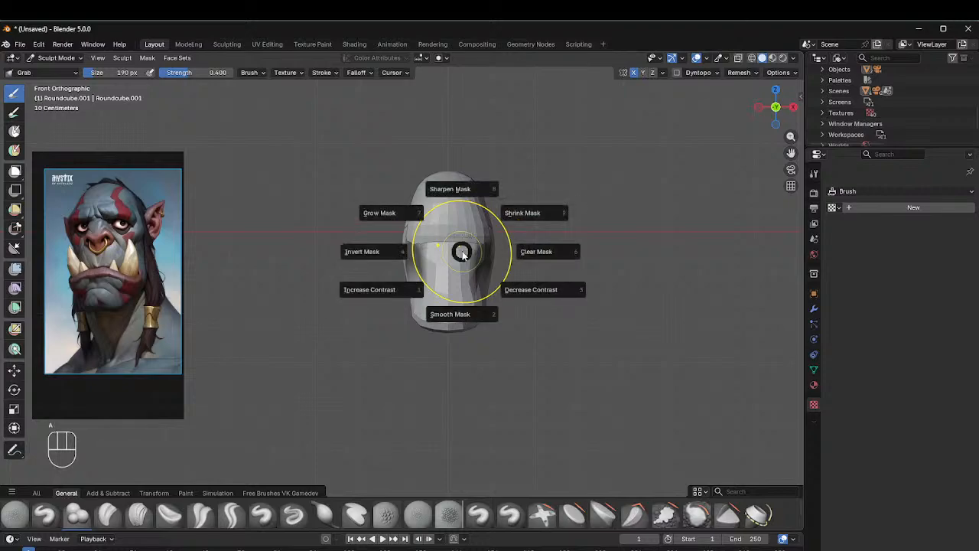
left_click(545, 250)
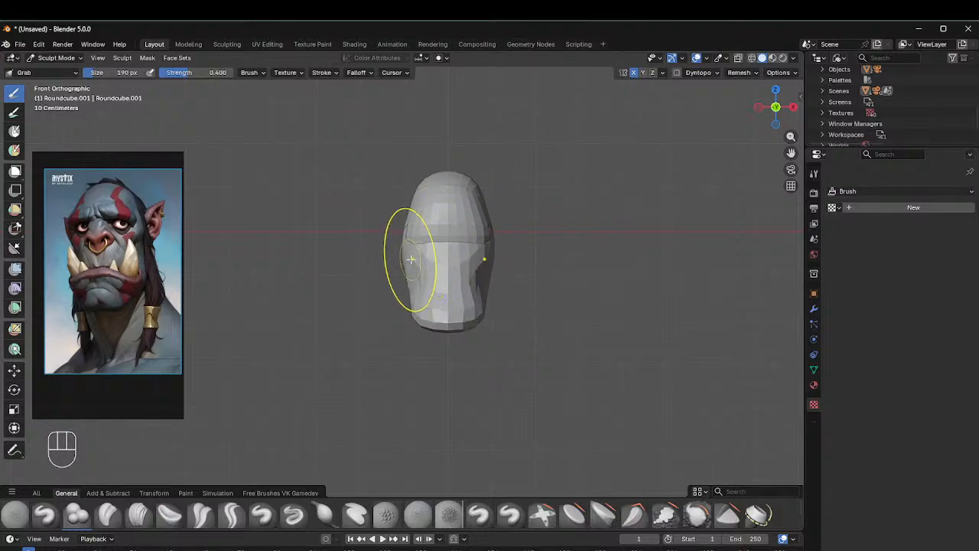
Step: Return to Object Mode and add a Round Cube mesh for the neck
key("Tab")
key("Tab")
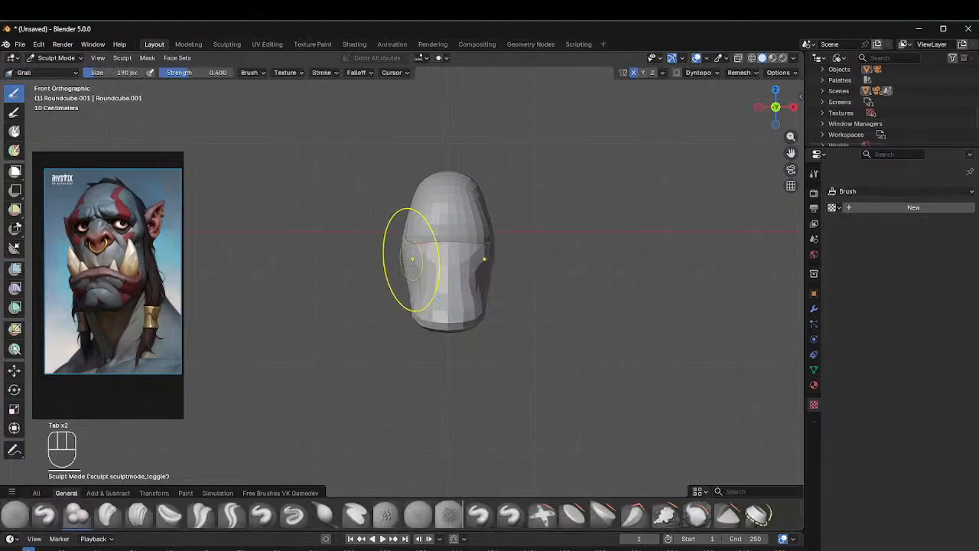
key("ctrl+Tab")
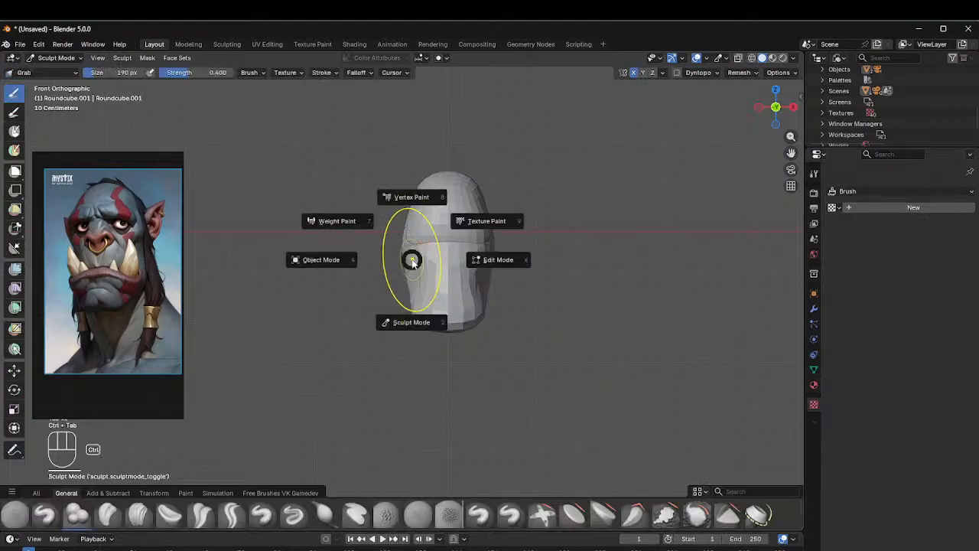
left_click(321, 260)
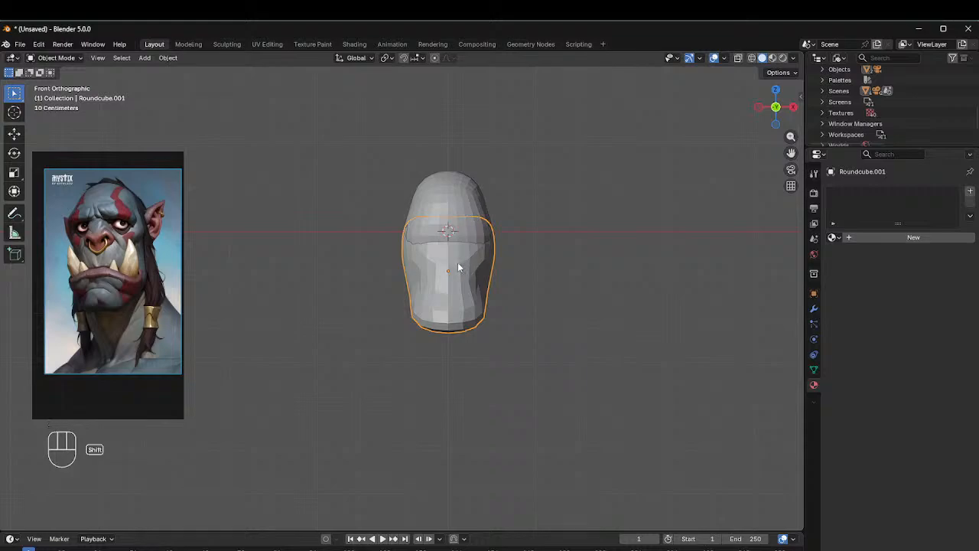
key("shift+a")
mouse_move(458, 262)
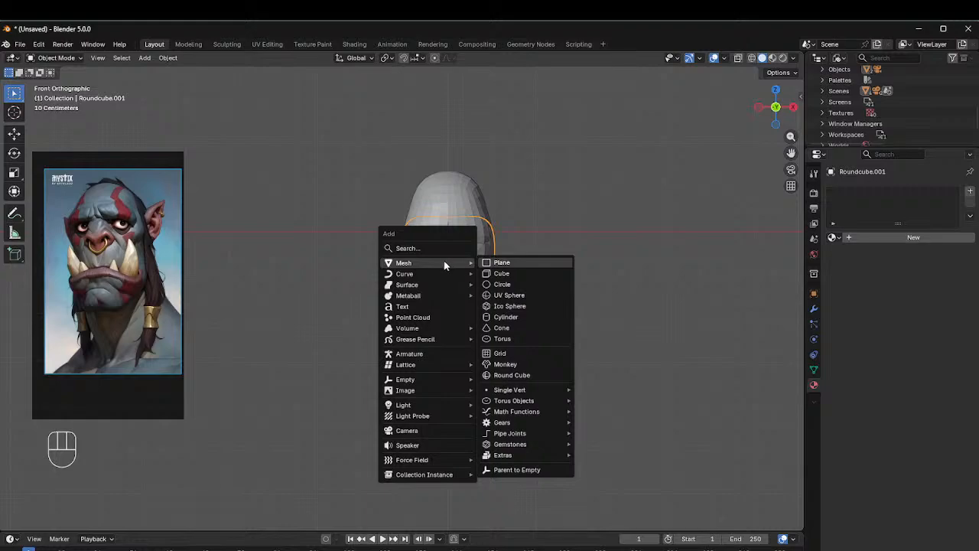
left_click(517, 376)
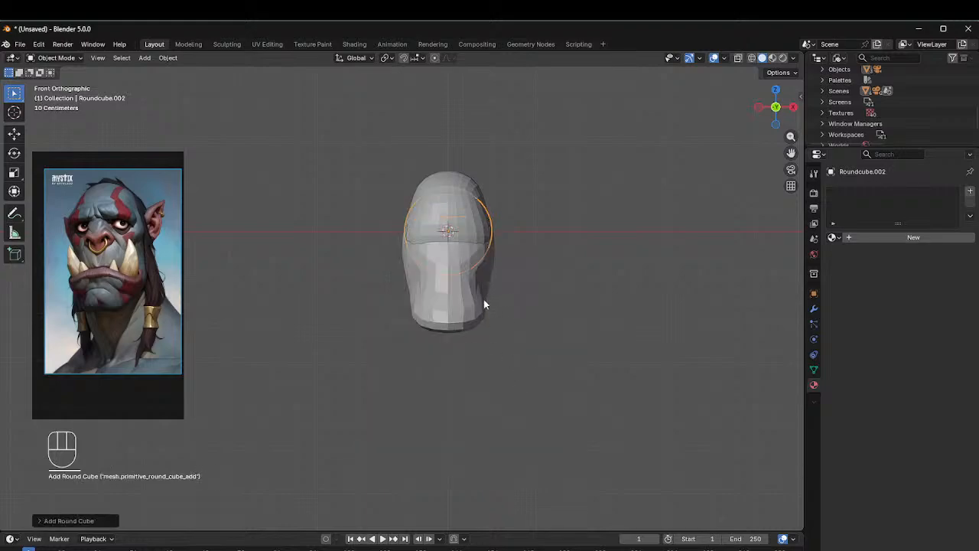
Step: Move the new round cube down along Z to below the jaw and scale it to about 2 along Z
key("g")
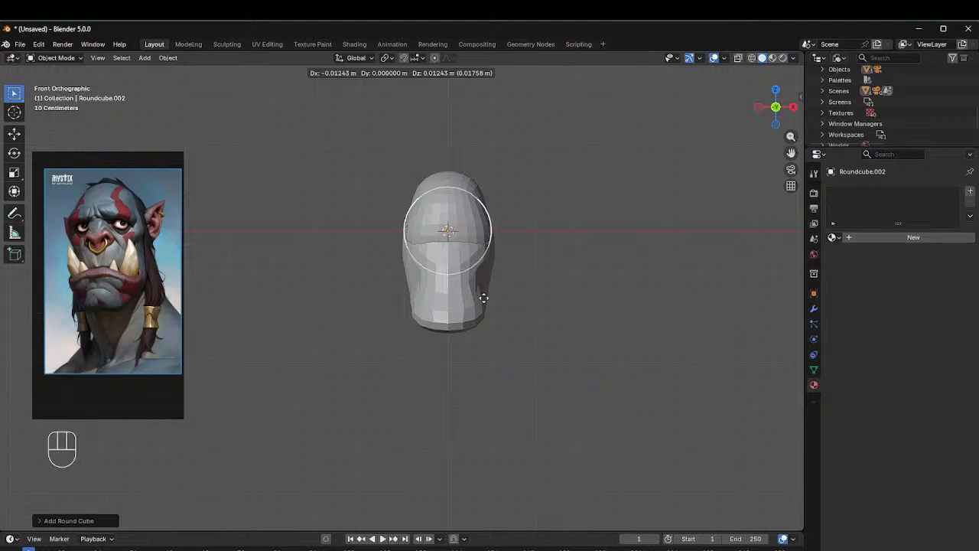
key("z")
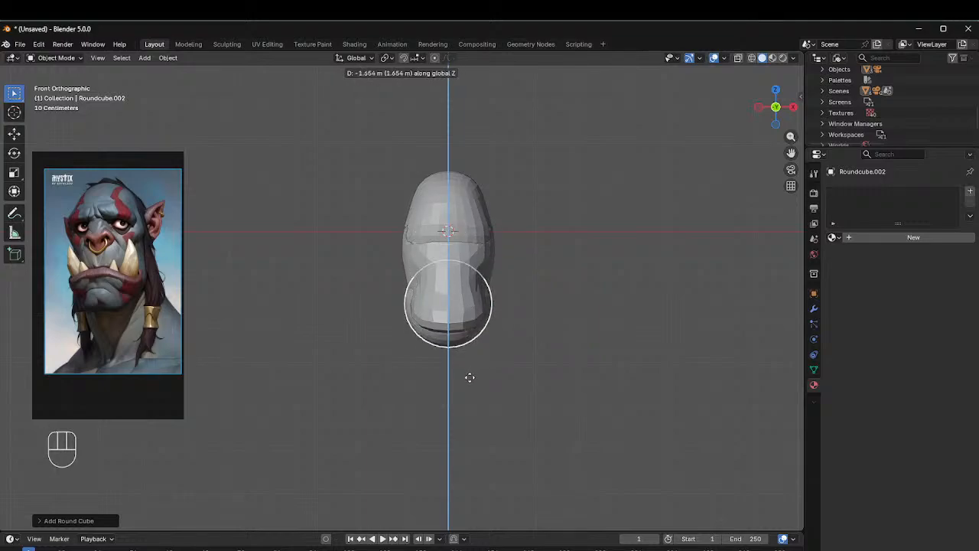
left_click(462, 418)
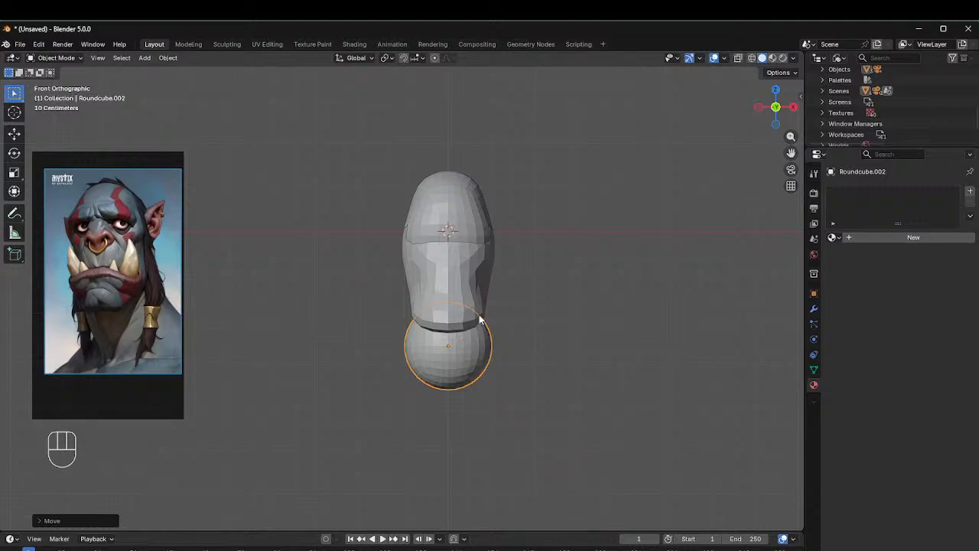
key("s")
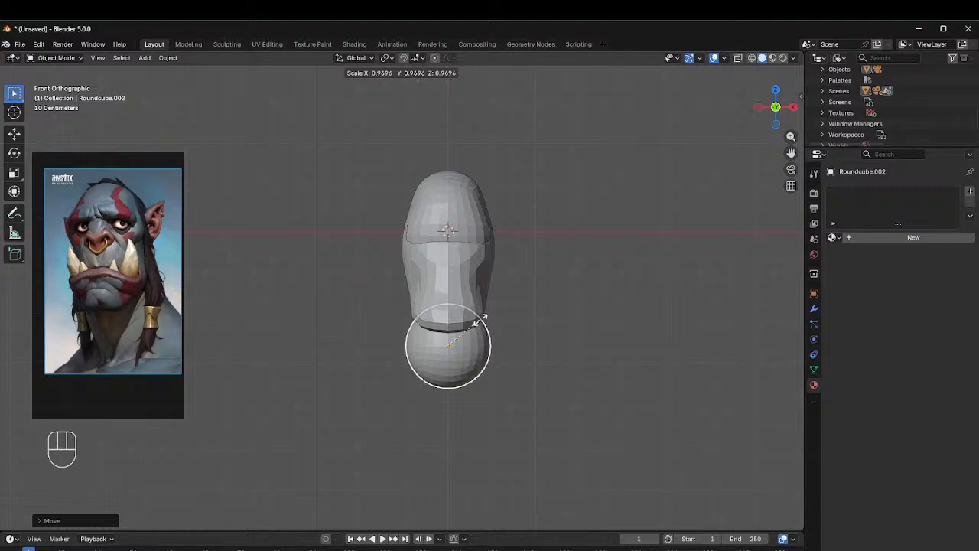
key("z")
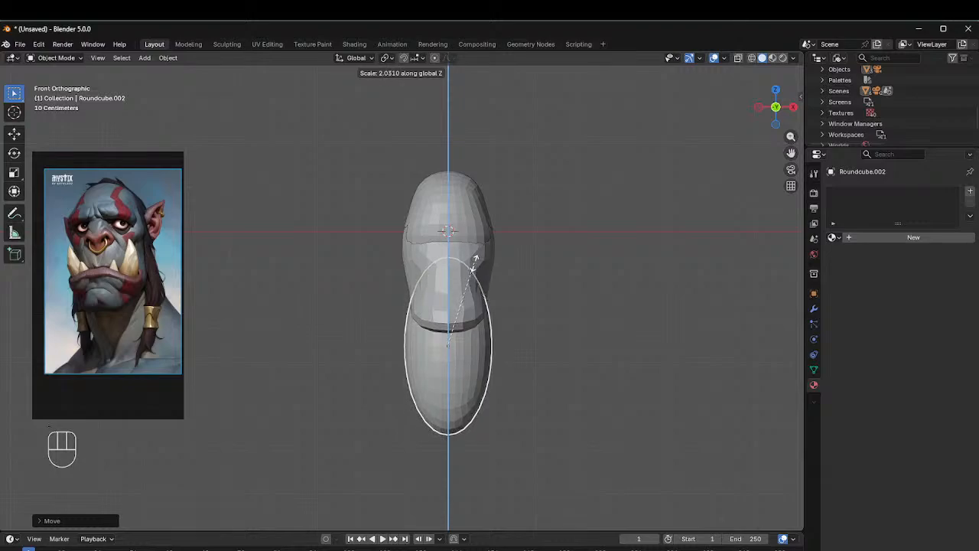
left_click(474, 262)
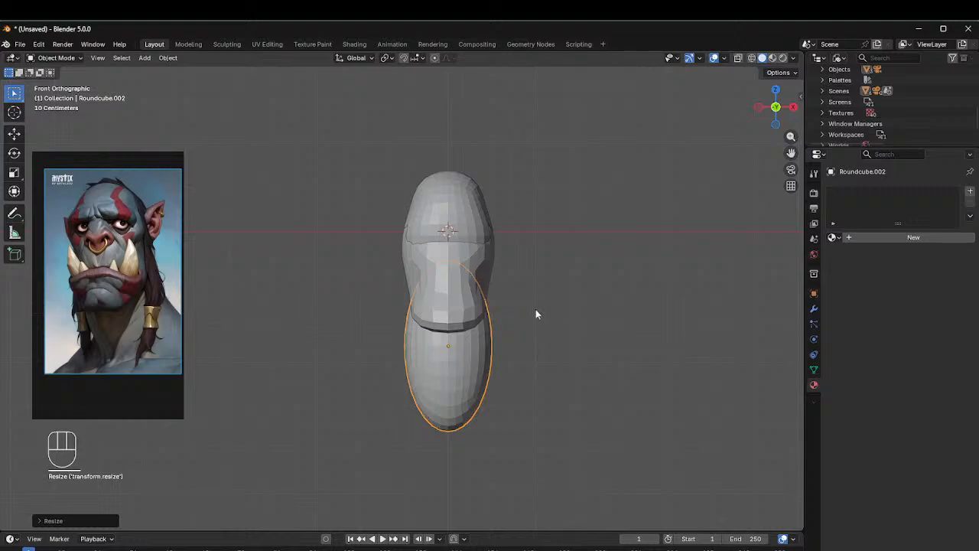
Step: In side view, scale the neck piece to about 0.77 along Y and raise it about 0.96 m along Z into the head
middle_click_drag(536, 310, 440, 312)
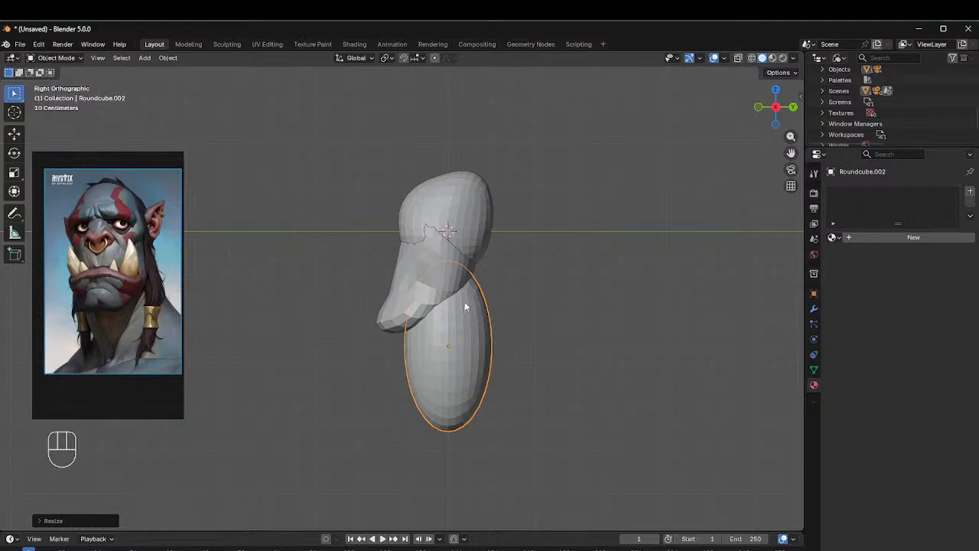
key("s")
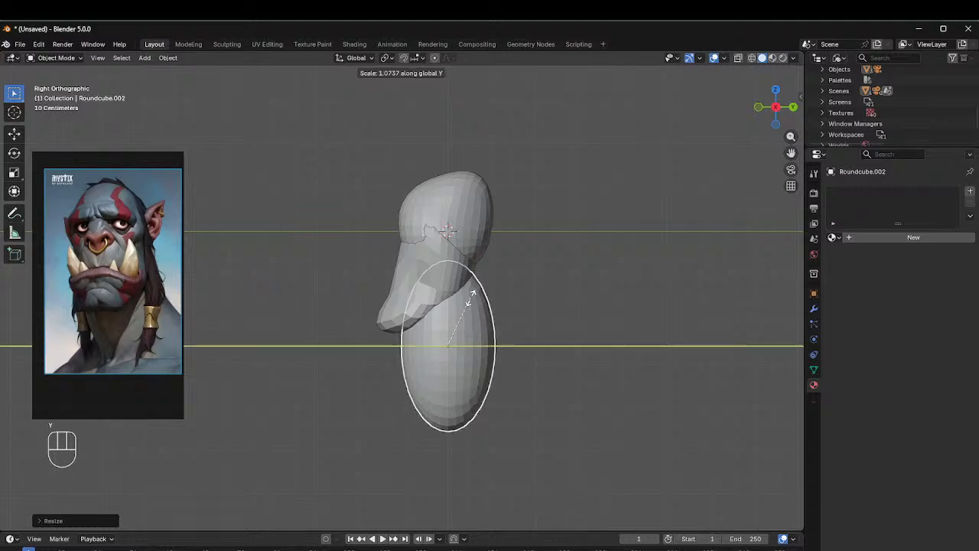
key("y")
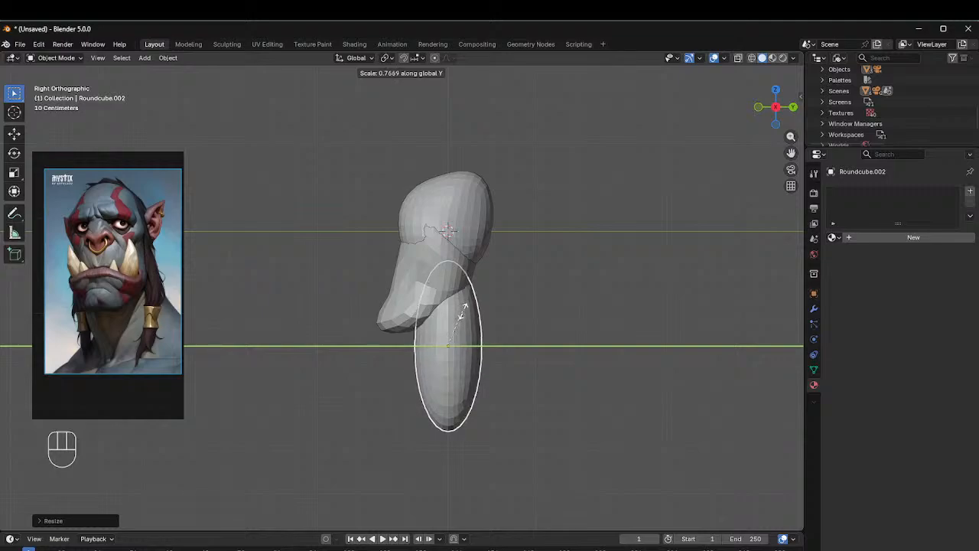
left_click(463, 312)
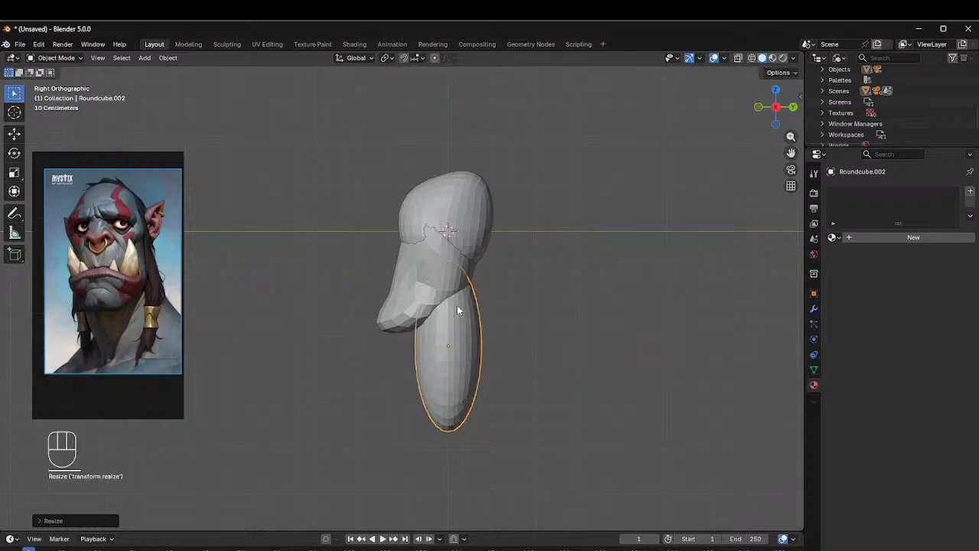
key("g")
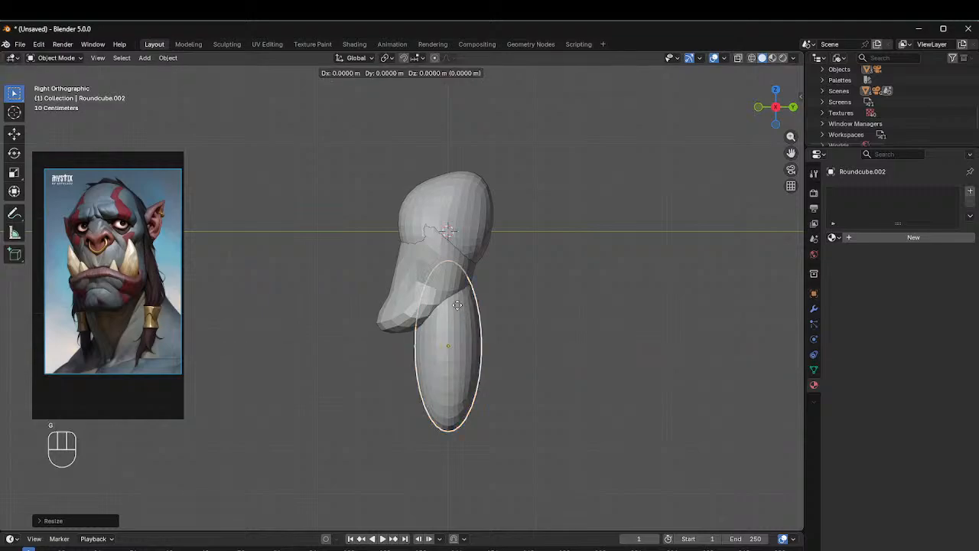
key("z")
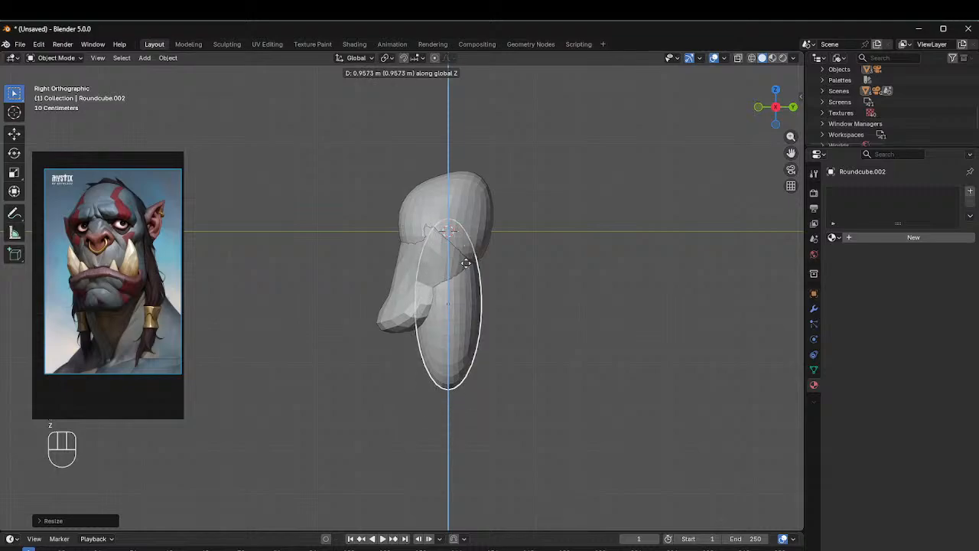
left_click(465, 262)
mouse_move(468, 268)
left_mouse_down("alt")
mouse_move(625, 292)
mouse_move(584, 287)
left_mouse_up("alt")
key("ctrl+Tab")
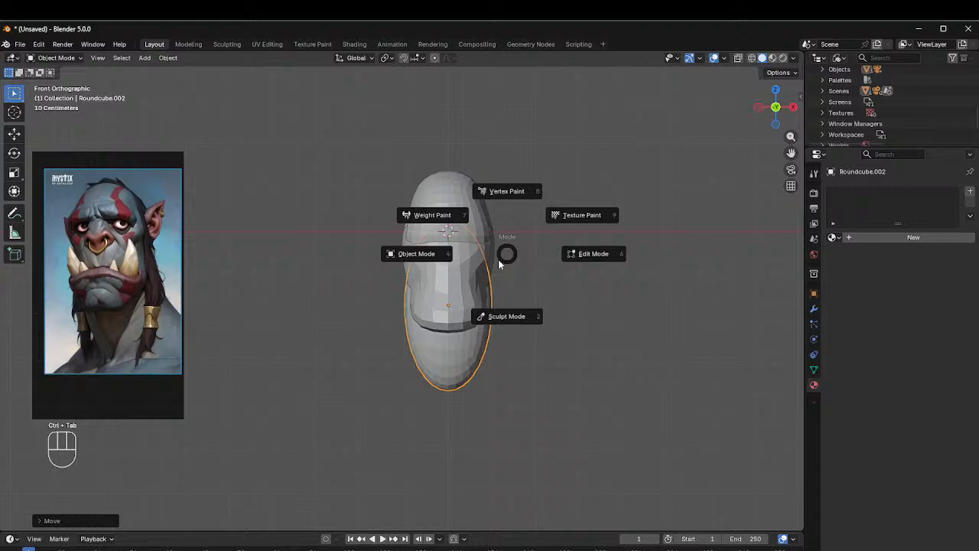
left_click(504, 321)
key("ctrl+Tab")
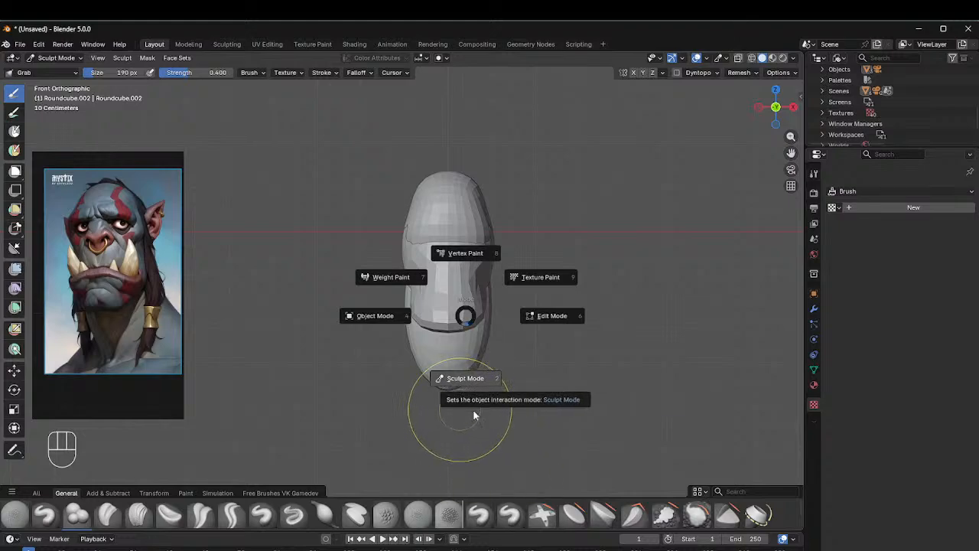
left_click(379, 316)
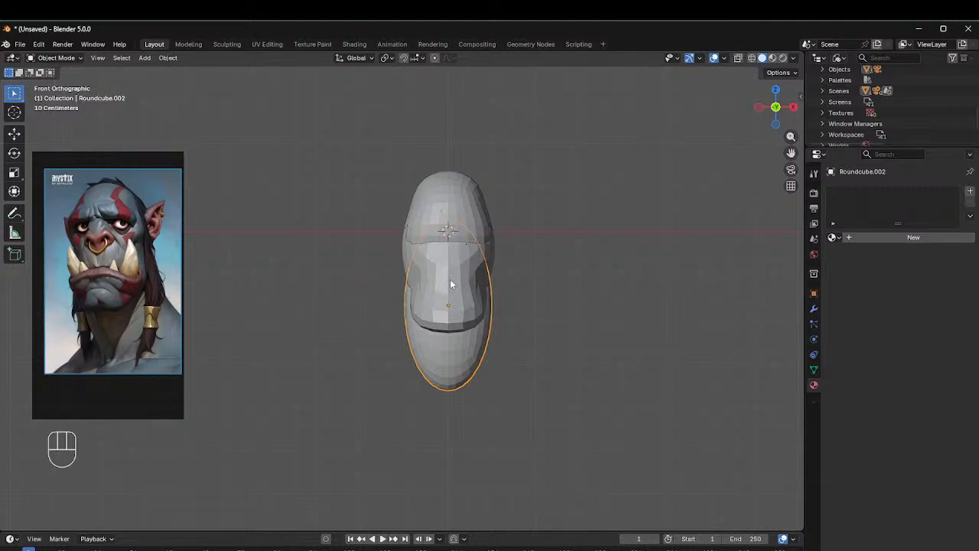
Step: Apply the neck piece's scale and shrink it uniformly to about 0.88
key("ctrl+a")
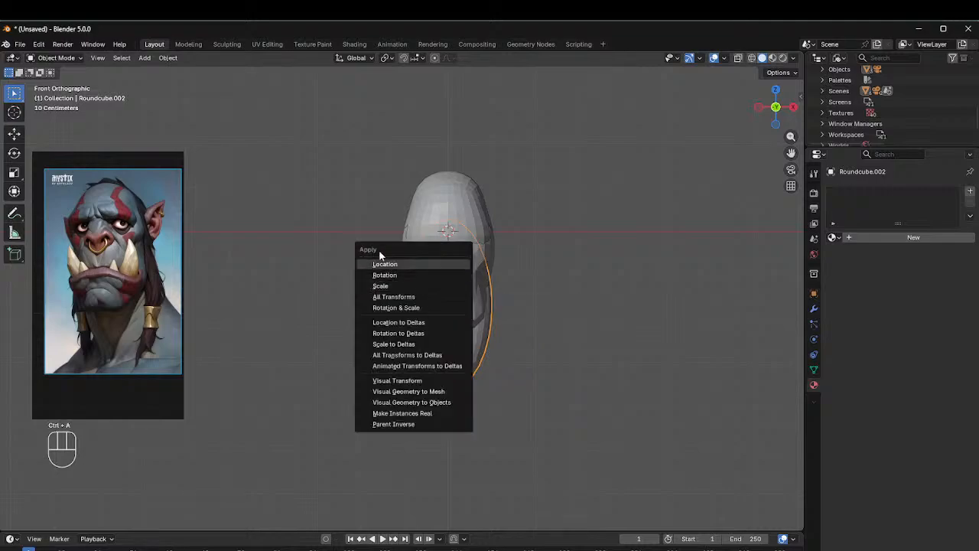
left_click(384, 286)
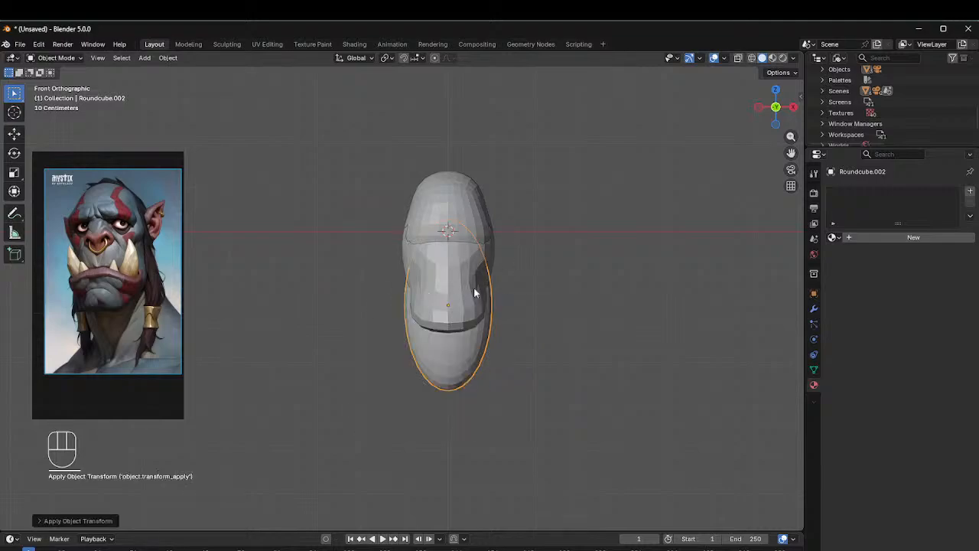
key("s")
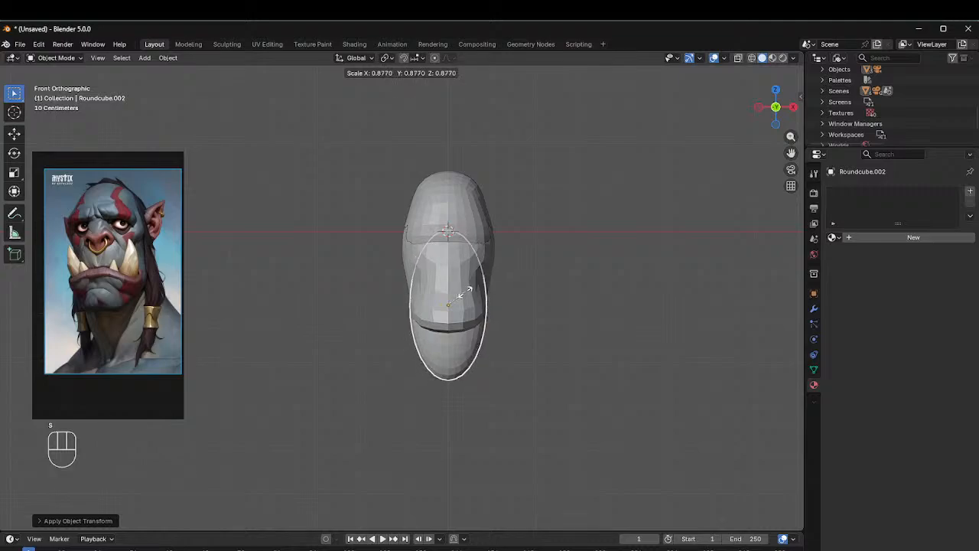
left_click(463, 295)
Step: Enter Sculpt Mode on the neck piece and enable X-axis symmetry
key("ctrl+Tab")
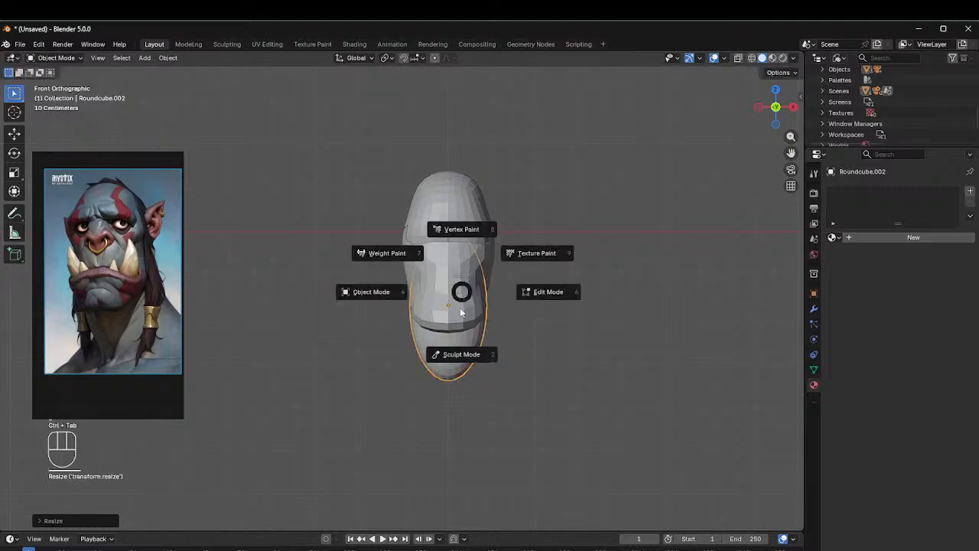
left_click(464, 354)
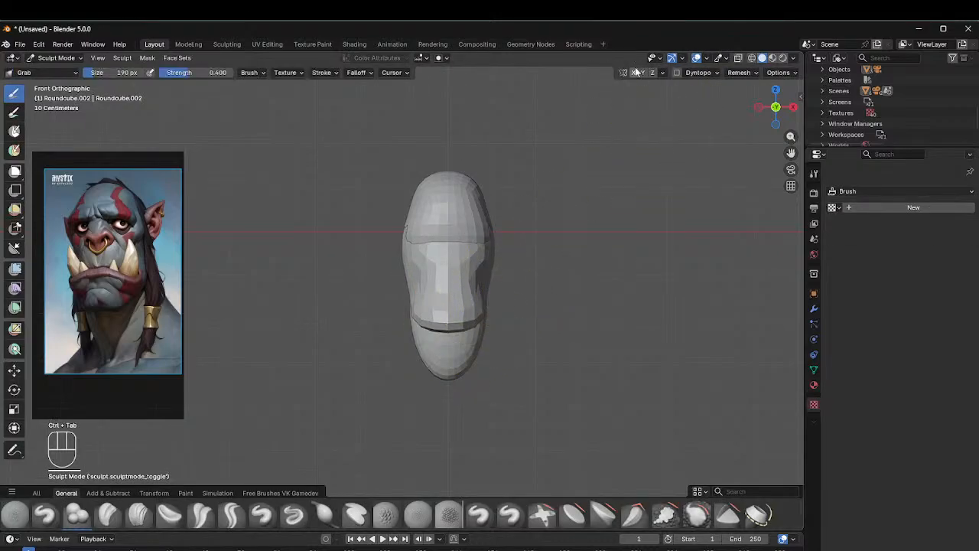
left_click(634, 73)
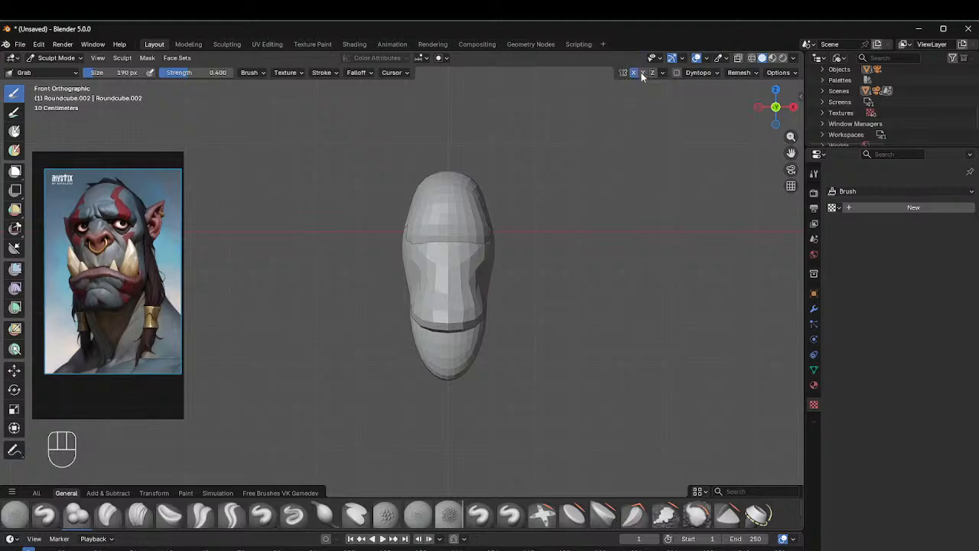
Step: With the Grab brush, thicken the lower neck, pull its back base outward and tuck in the nape under the cranium
left_click_drag(483, 293, 487, 282)
mouse_move(487, 281)
middle_mouse_down()
mouse_move(459, 291)
mouse_move(482, 286)
middle_mouse_up()
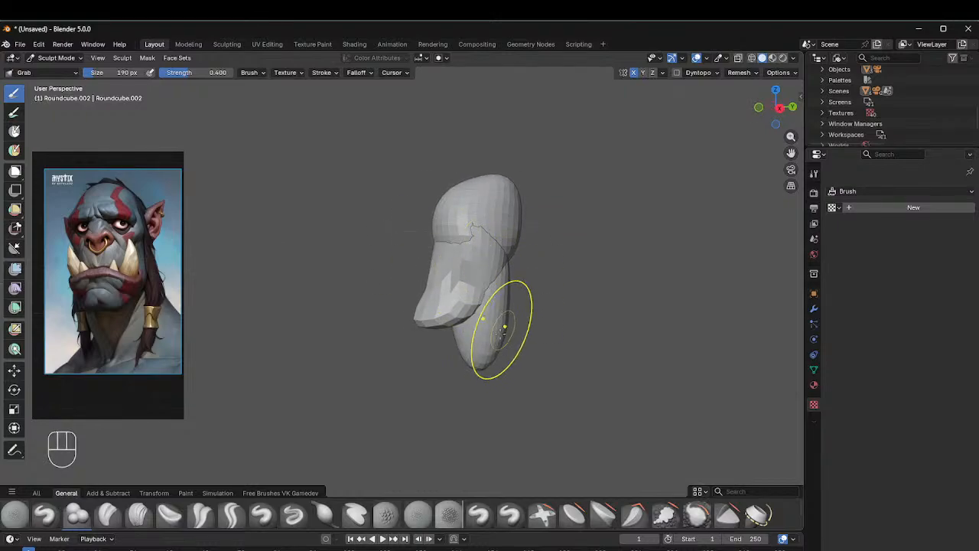
mouse_move(490, 356)
left_mouse_down()
mouse_move(463, 361)
mouse_move(469, 370)
left_mouse_up()
left_click_drag(508, 341, 524, 330)
middle_click_drag(540, 308, 472, 287)
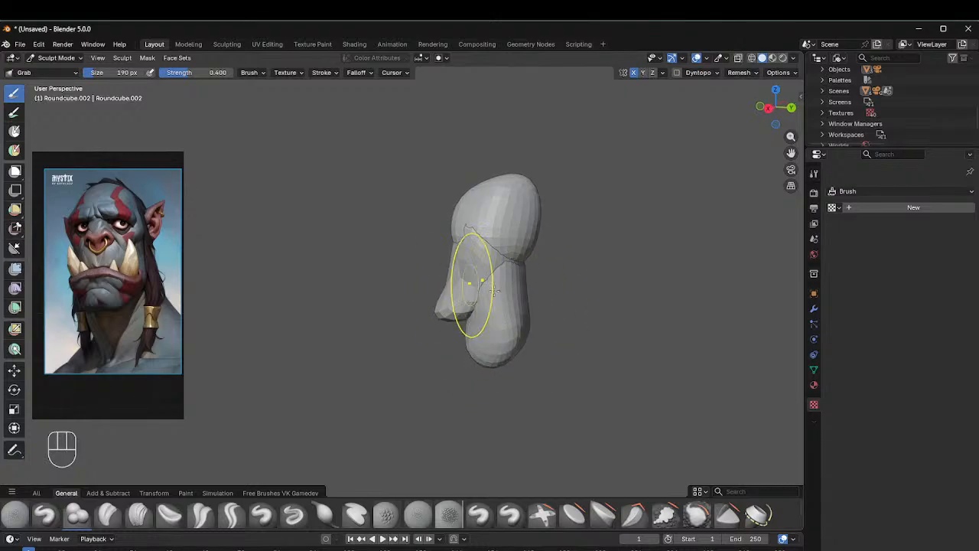
left_click_drag(523, 332, 535, 337)
left_click_drag(523, 271, 524, 265)
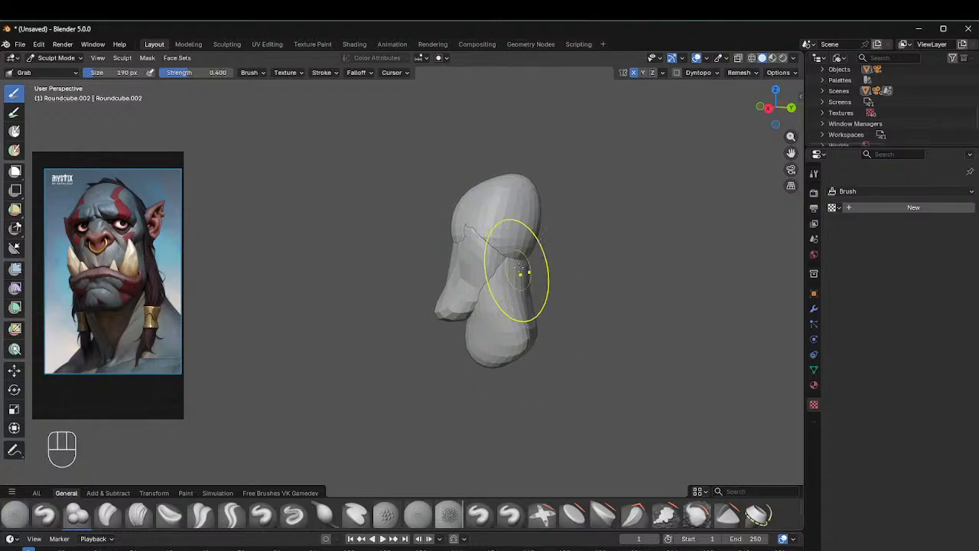
Step: Flare the neck's base outward at the back and sides with the Grab brush
mouse_move(522, 268)
middle_mouse_down()
mouse_move(507, 317)
mouse_move(579, 229)
middle_mouse_up()
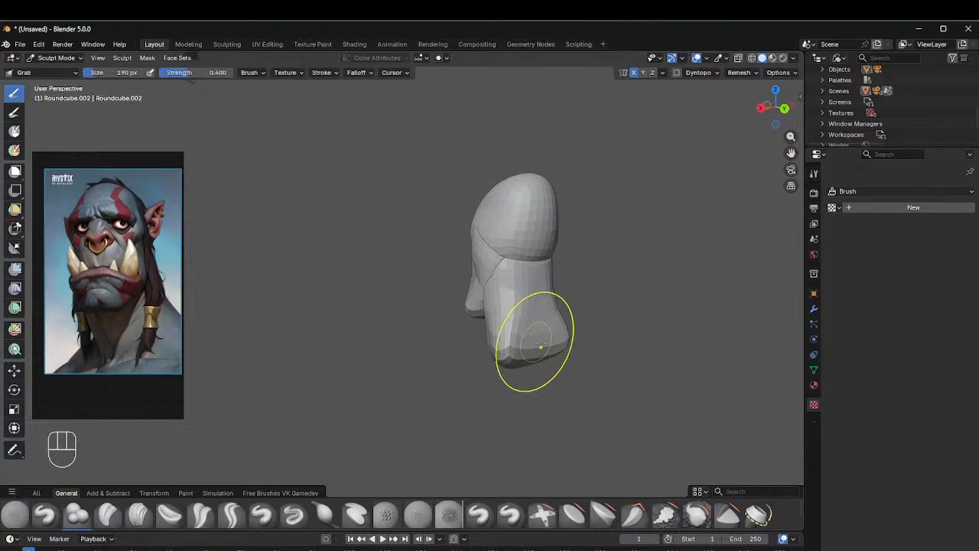
middle_click_drag(579, 316, 567, 297)
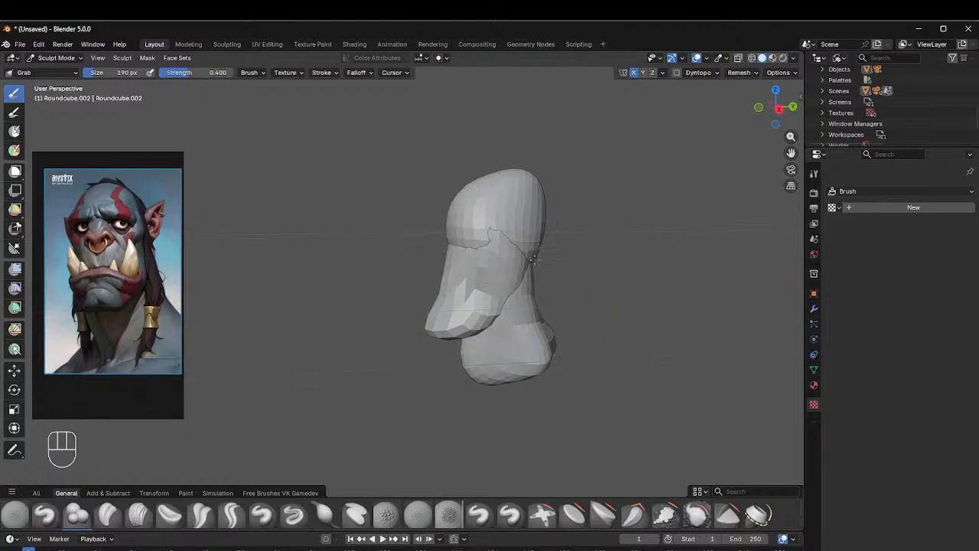
middle_click_drag(590, 240, 481, 219)
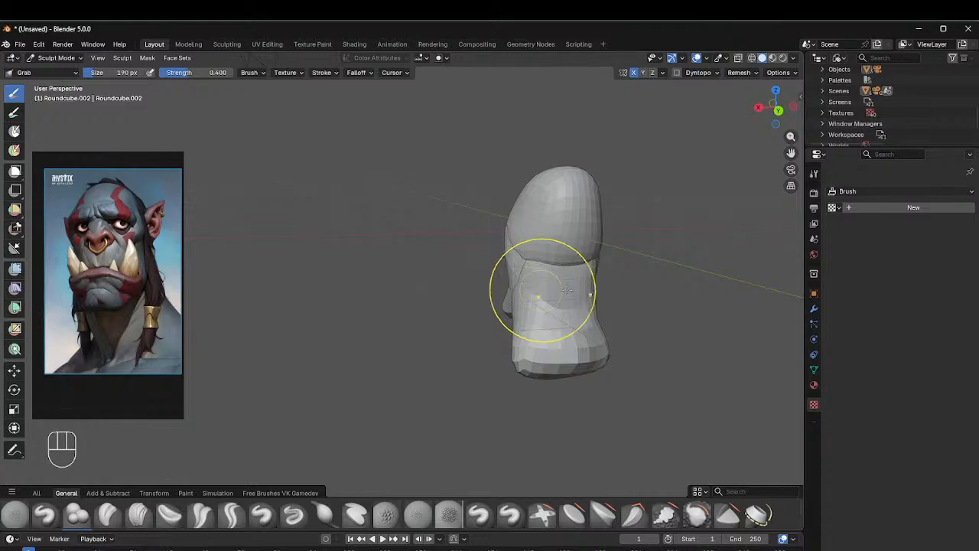
mouse_move(536, 290)
middle_mouse_down()
mouse_move(564, 262)
mouse_move(509, 293)
mouse_move(529, 284)
mouse_move(488, 256)
middle_mouse_up()
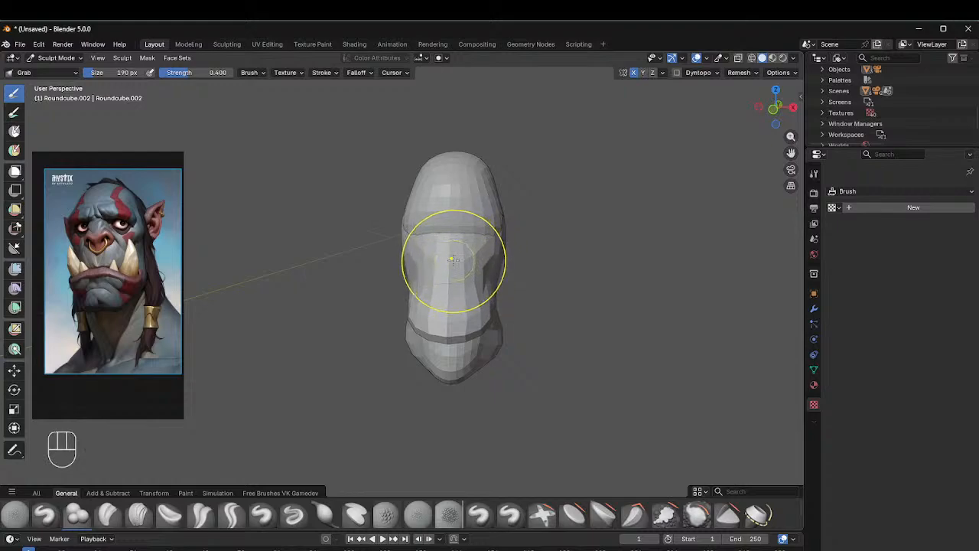
Step: Try Transfer Mode to switch sculpting back and forth between the cranium and jaw pieces
key("alt+q")
key("alt+q")
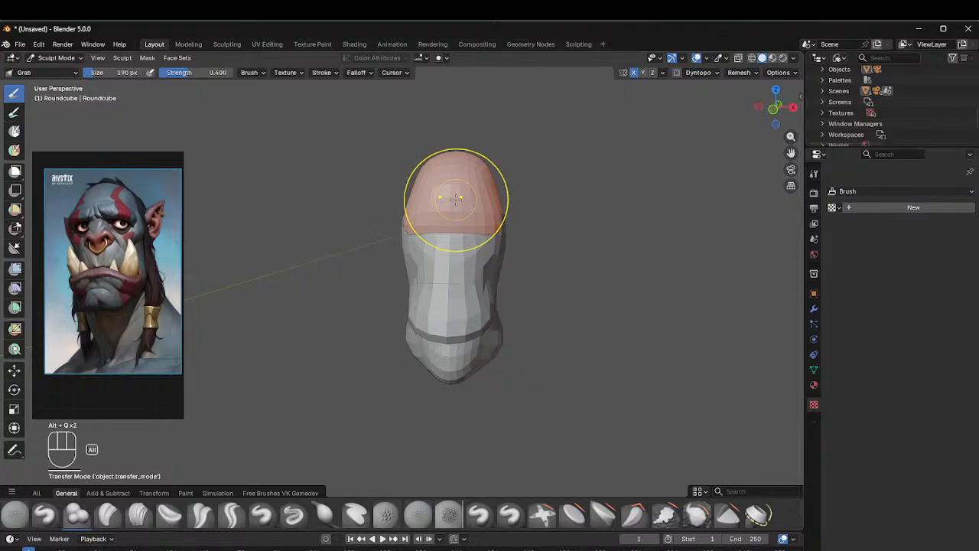
key("alt+q")
key("alt+q")
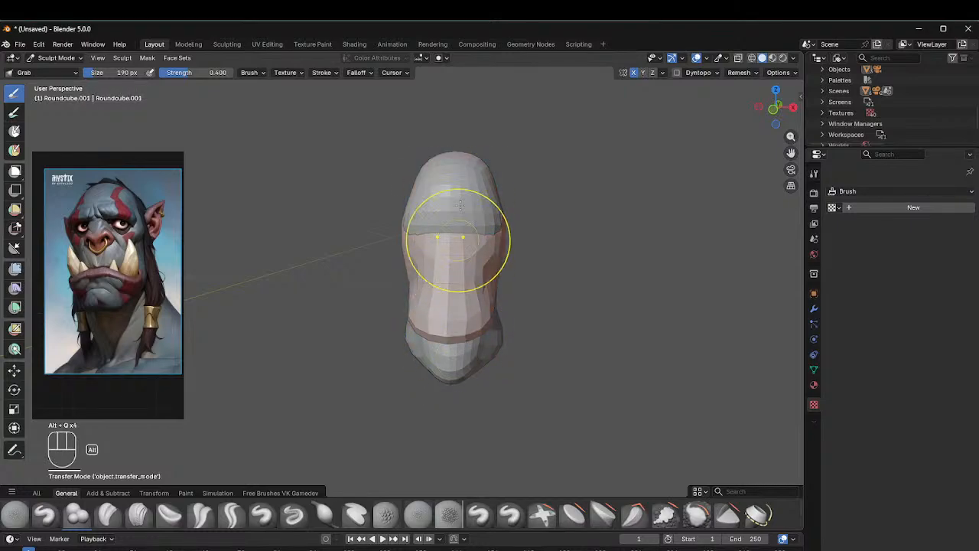
key("alt+q")
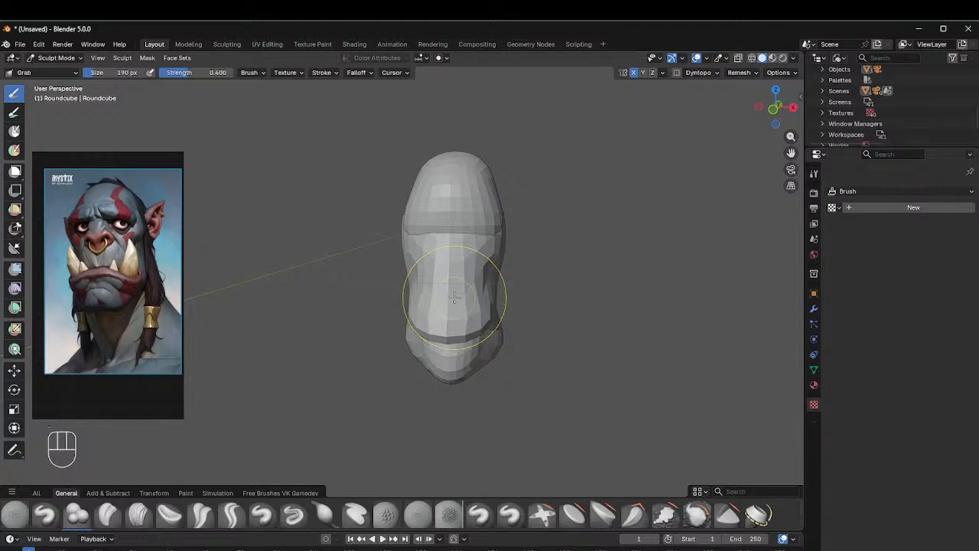
Step: Transfer sculpting to the jaw piece, reduce the Grab brush to 163 px and widen the lower sides of the jaw
key("alt+q")
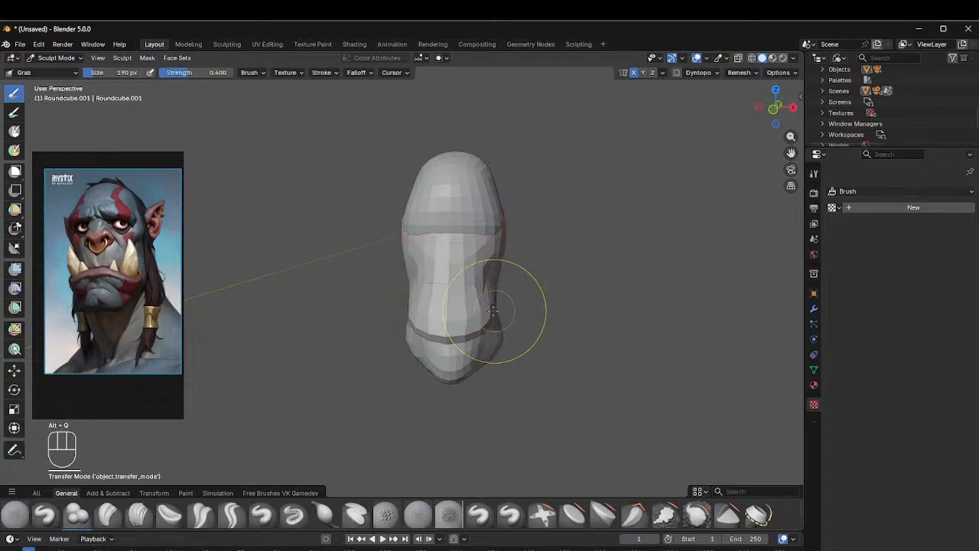
key("f")
left_click(497, 310)
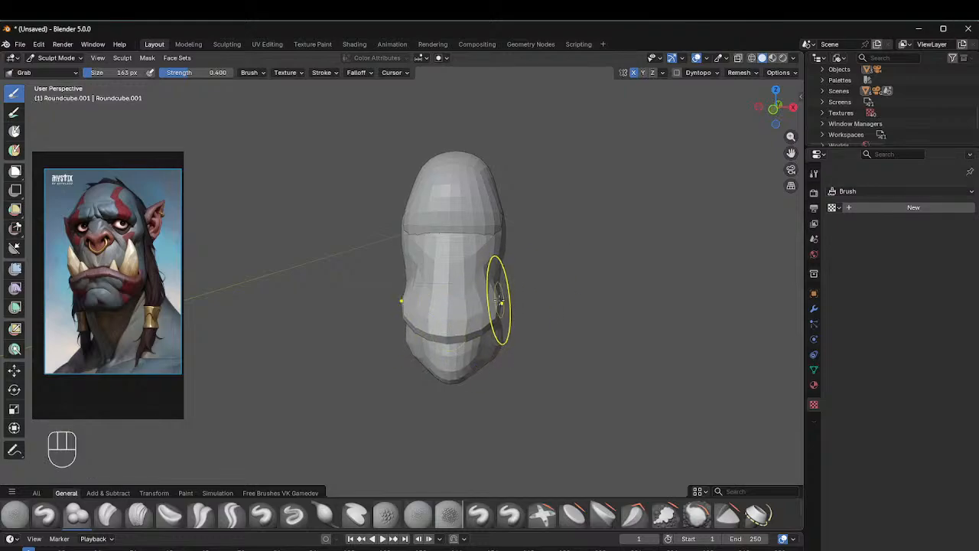
Step: Reduce the Grab brush to 134 px and reshape the jaw piece's chin and its upper front below the brow
middle_click_drag(524, 284, 434, 311)
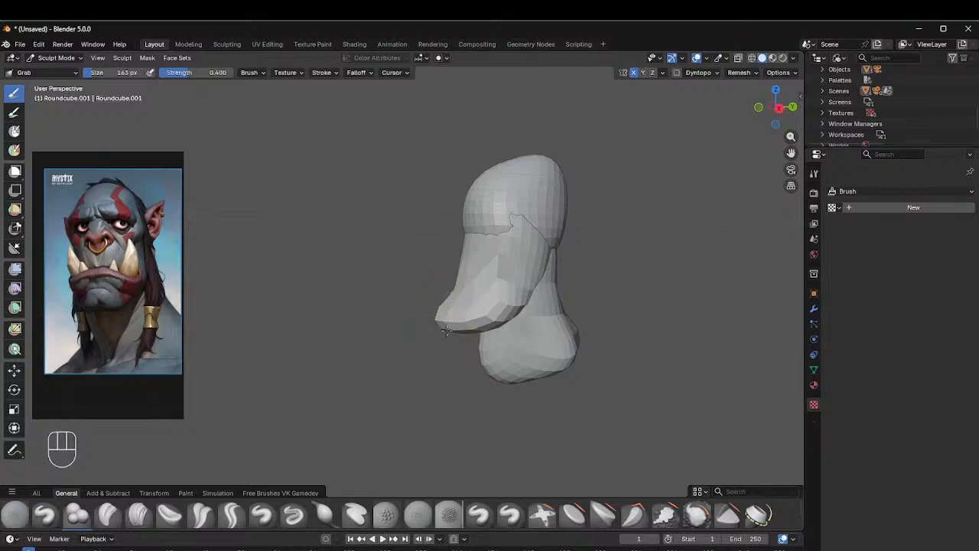
key("f")
left_click(433, 320)
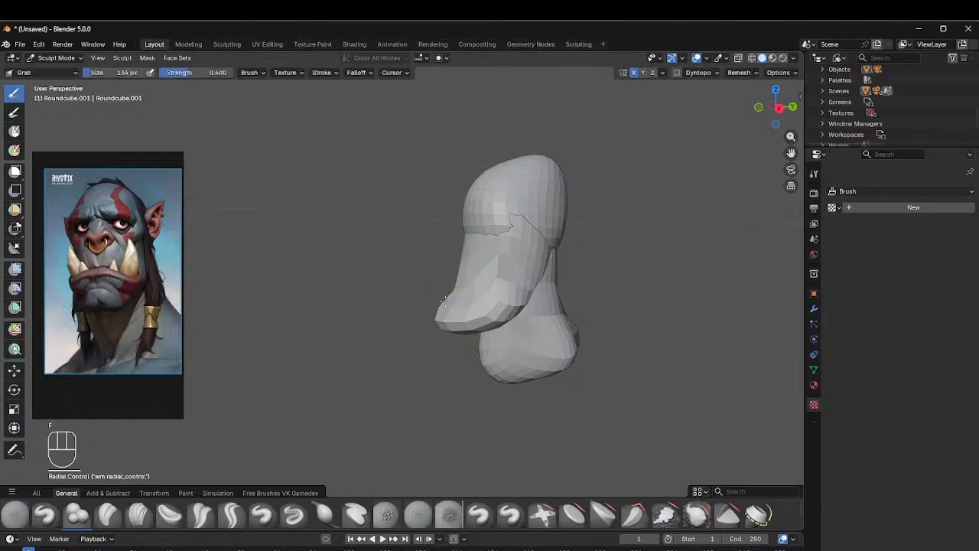
middle_click_drag(454, 294, 536, 323)
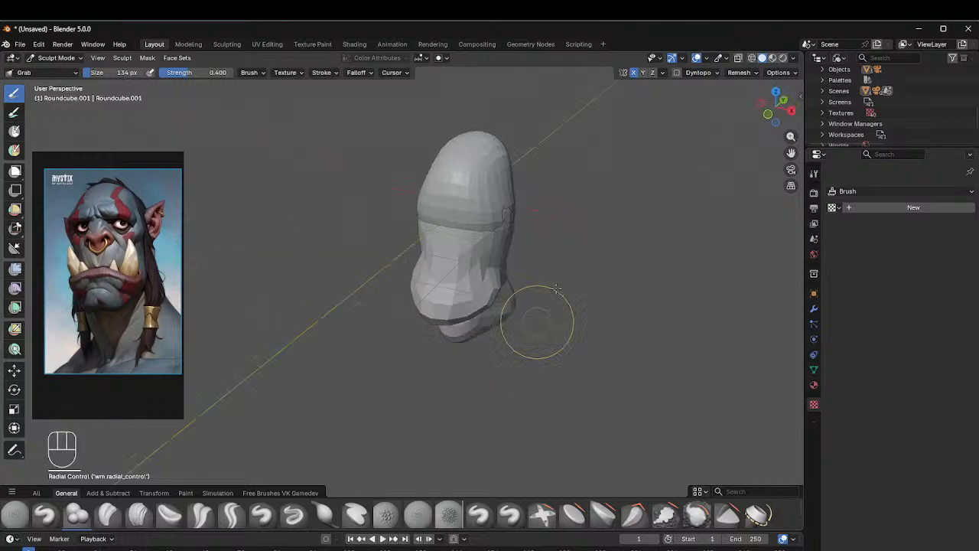
middle_click_drag(526, 264, 545, 244)
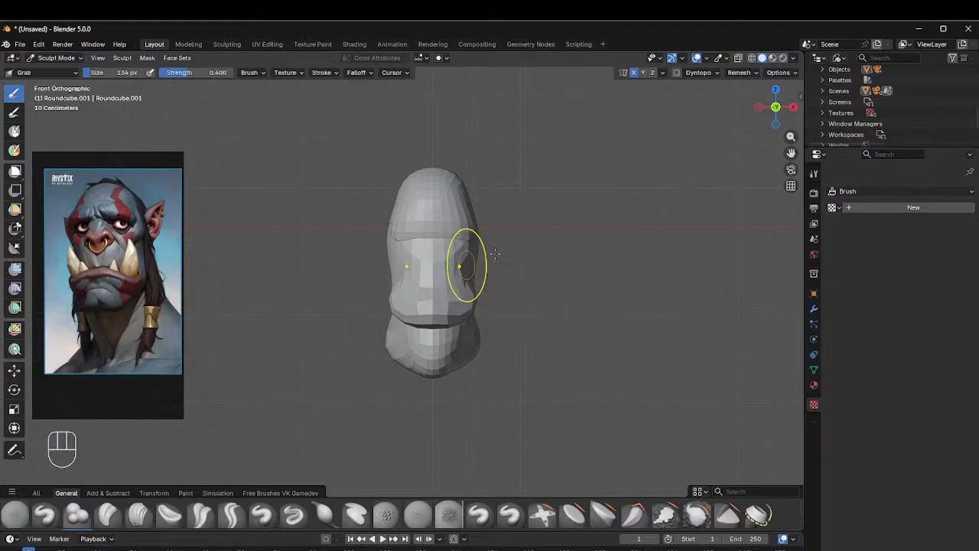
middle_click_drag(495, 254, 411, 255)
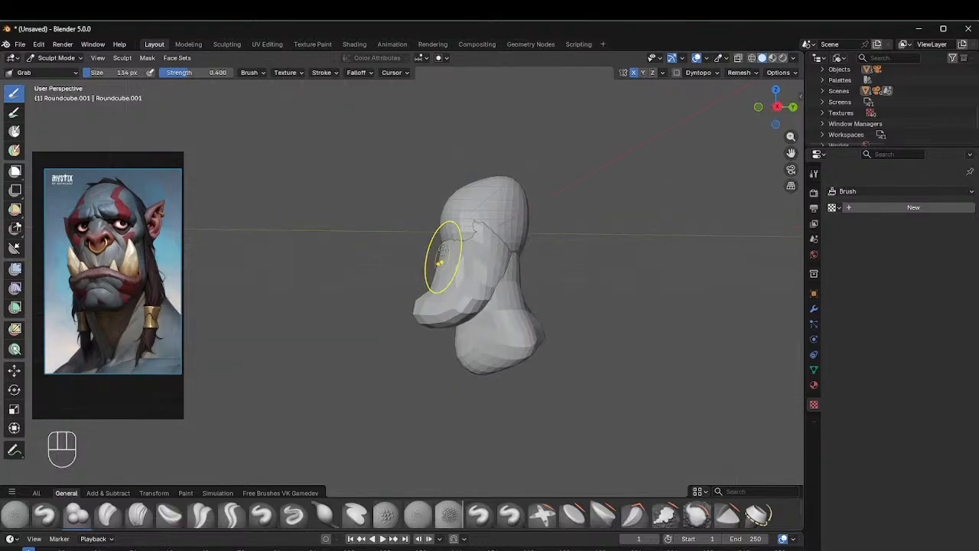
left_click_drag(442, 253, 441, 242)
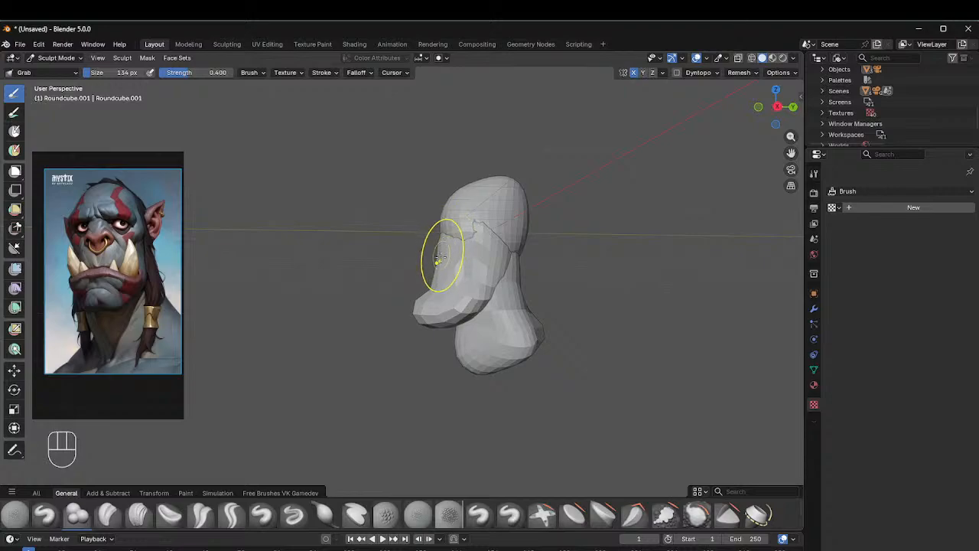
middle_click_drag(540, 211, 505, 235)
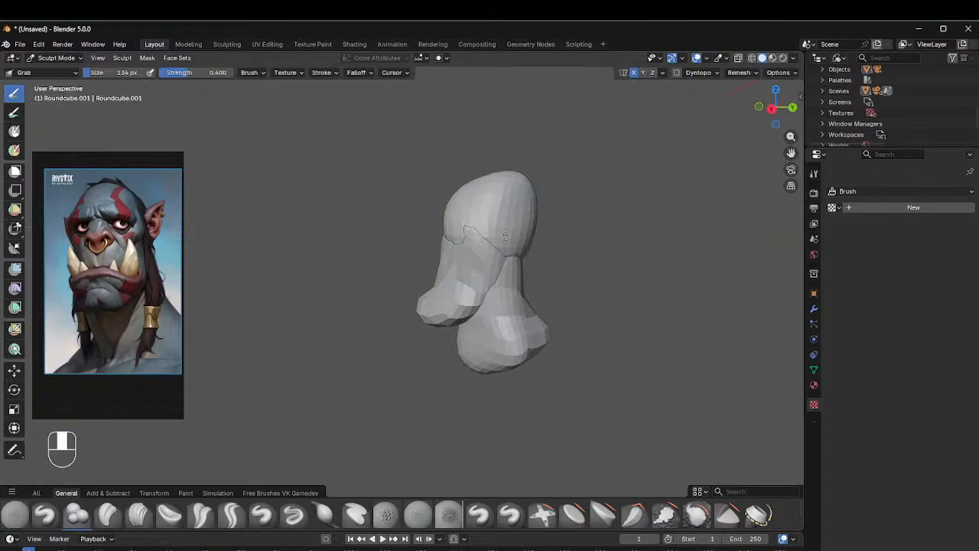
Step: Enlarge the Grab brush to 256 px, transfer sculpting to the neck piece and pull its front base downward
key("f")
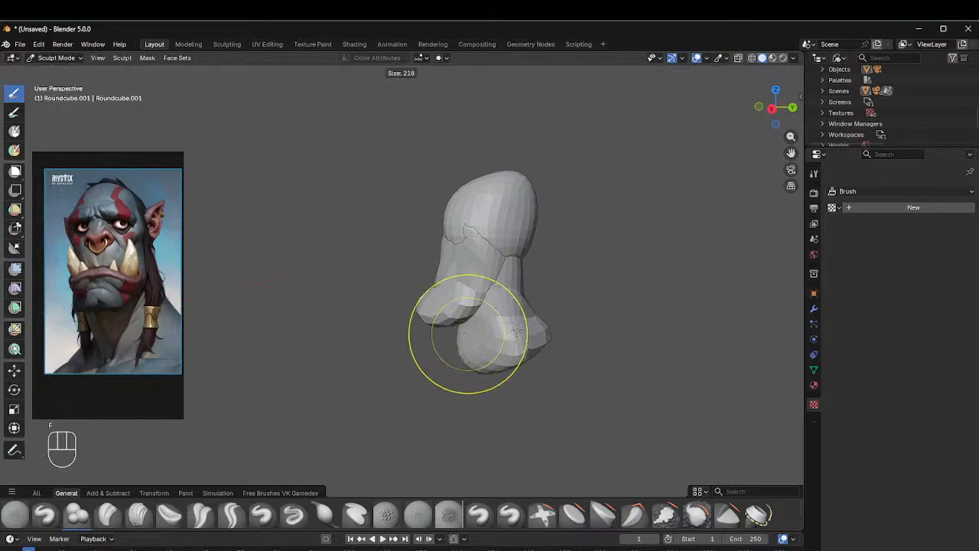
left_click(537, 330)
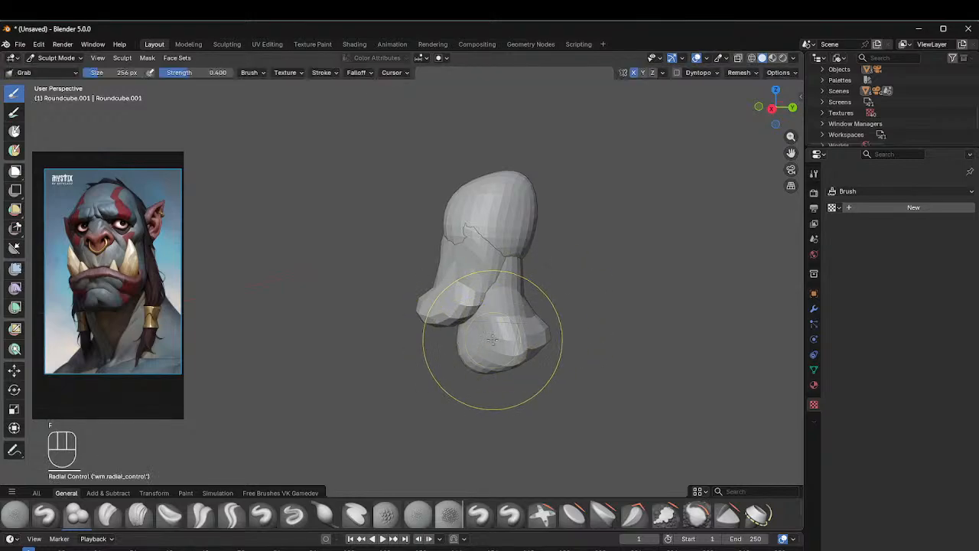
key("alt+q")
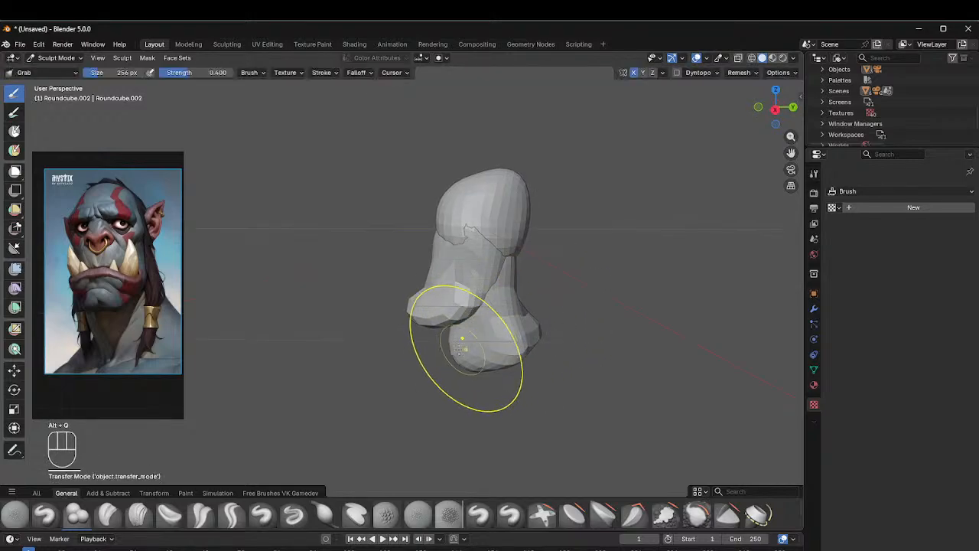
left_click_drag(464, 355, 456, 372)
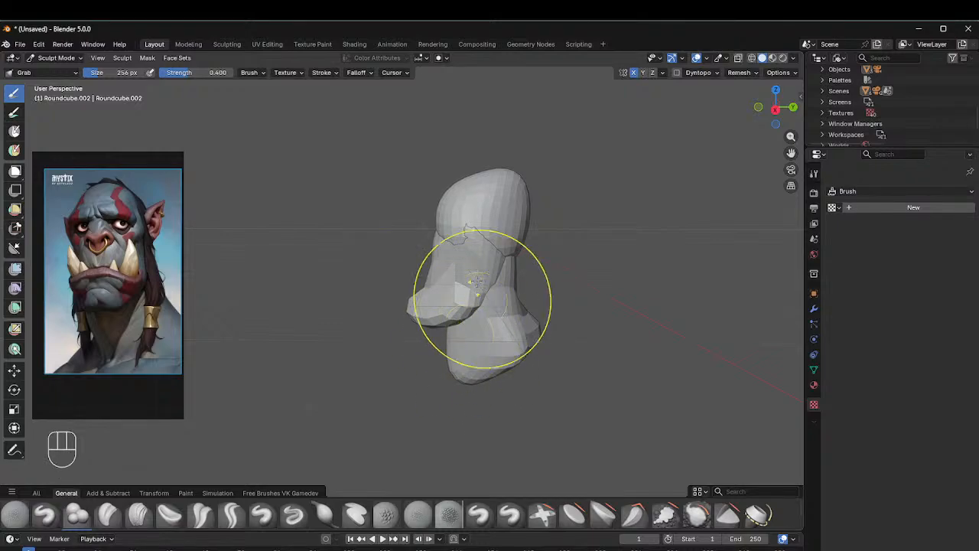
Step: Set the Grab brush to 171 px, then widen the neck's base and extend its lower front downward
middle_click_drag(477, 291, 525, 252)
key("f")
left_click(463, 350)
mouse_move(462, 350)
middle_mouse_down()
mouse_move(484, 332)
mouse_move(473, 343)
middle_mouse_up()
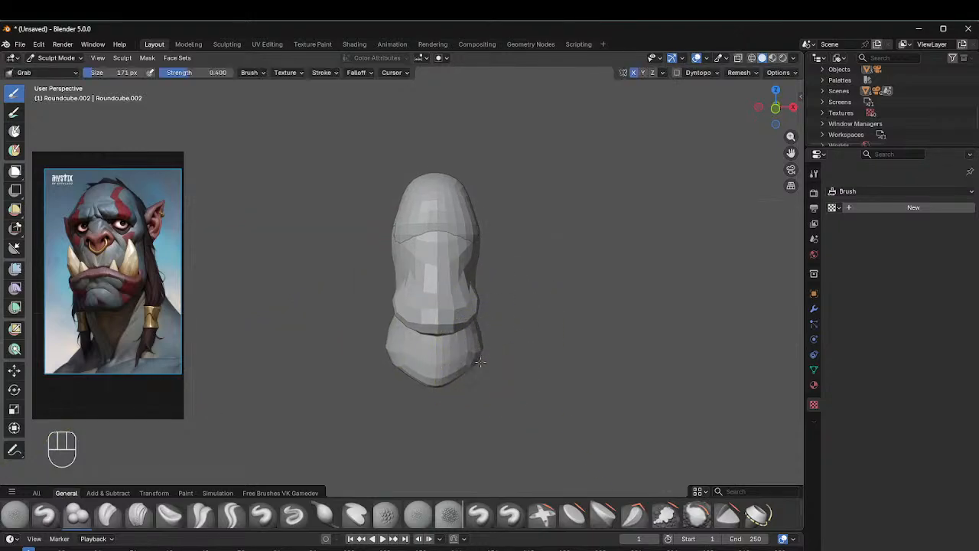
middle_click_drag(546, 267, 415, 219)
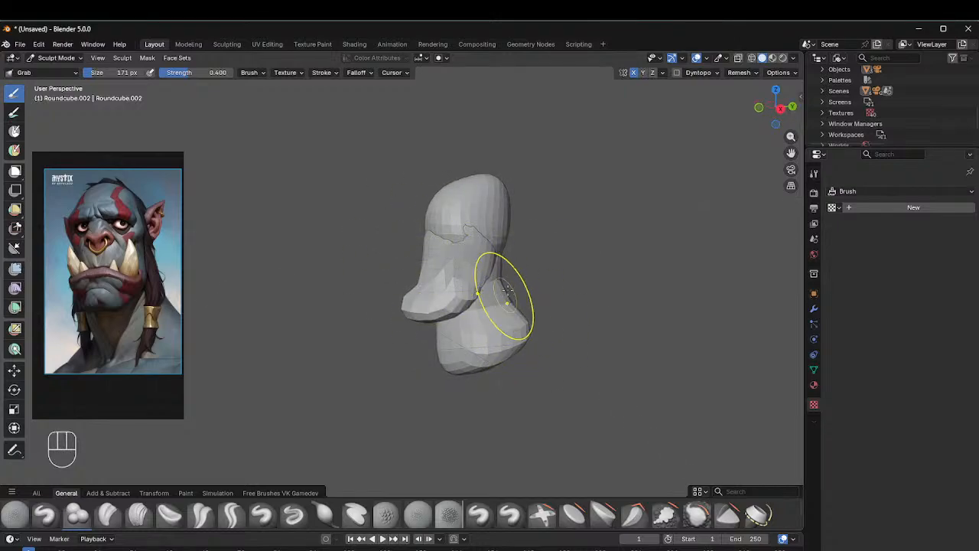
mouse_move(524, 258)
middle_mouse_down()
mouse_move(390, 258)
mouse_move(577, 266)
mouse_move(262, 266)
mouse_move(466, 270)
mouse_move(485, 286)
mouse_move(424, 294)
middle_mouse_up()
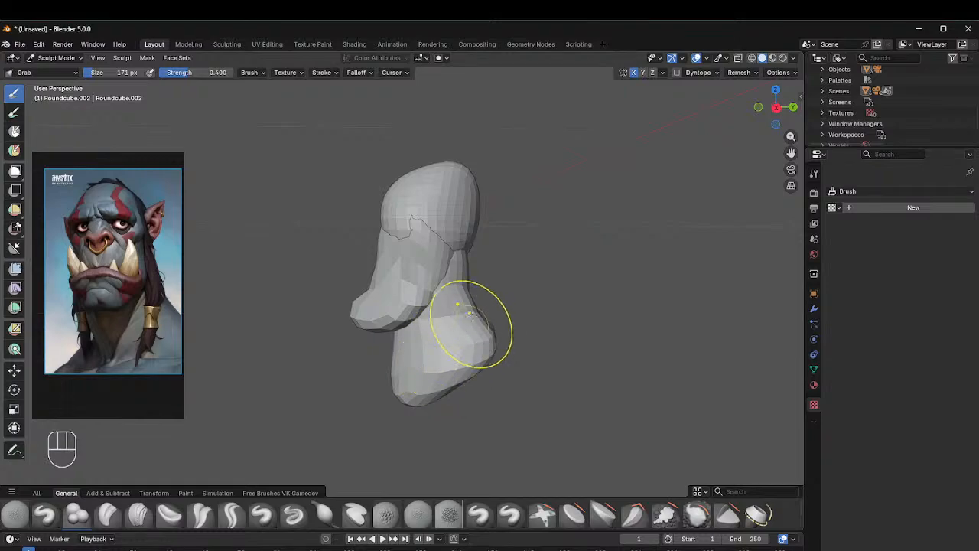
Step: Pull the front of the throat up beneath the jaw with the Grab brush and fill out the neck
middle_click_drag(469, 312, 413, 327)
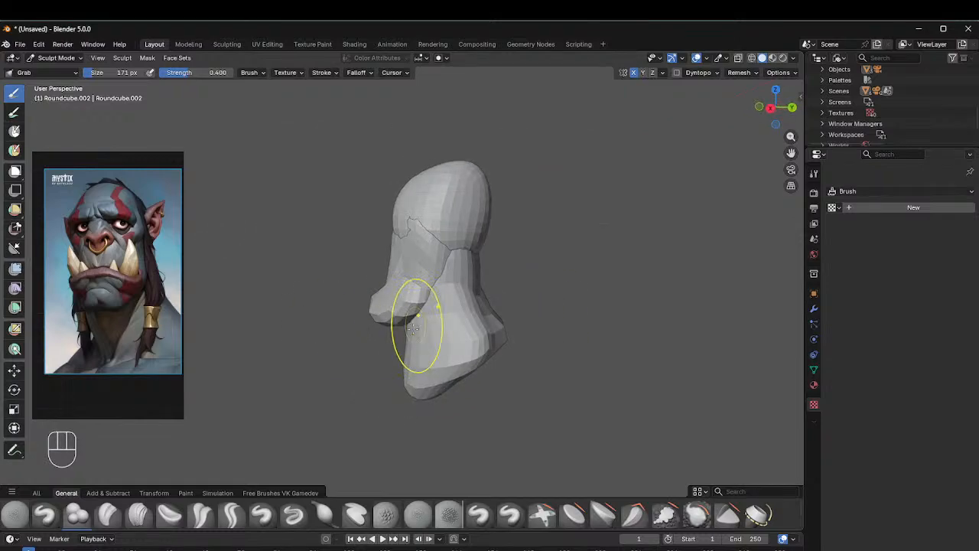
left_click_drag(417, 337, 412, 315)
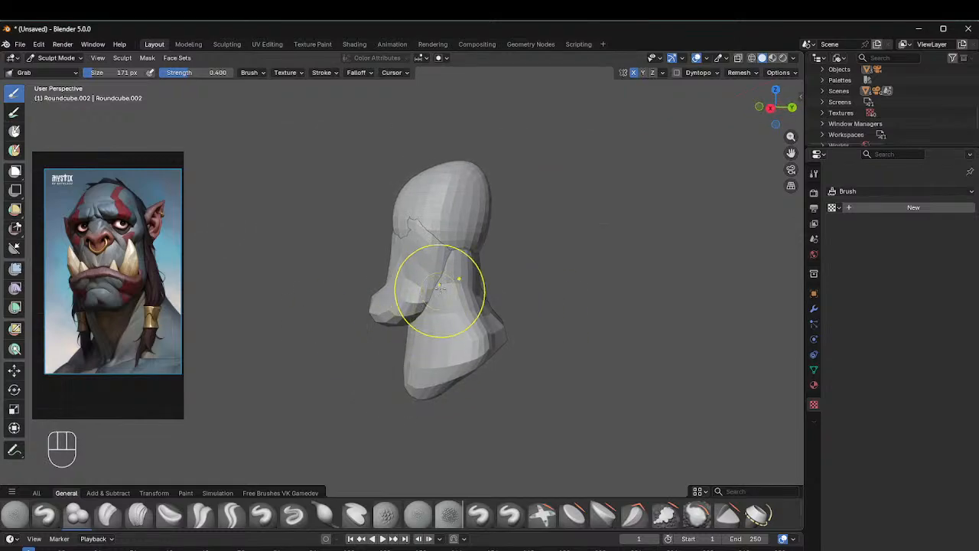
middle_click_drag(442, 286, 436, 306)
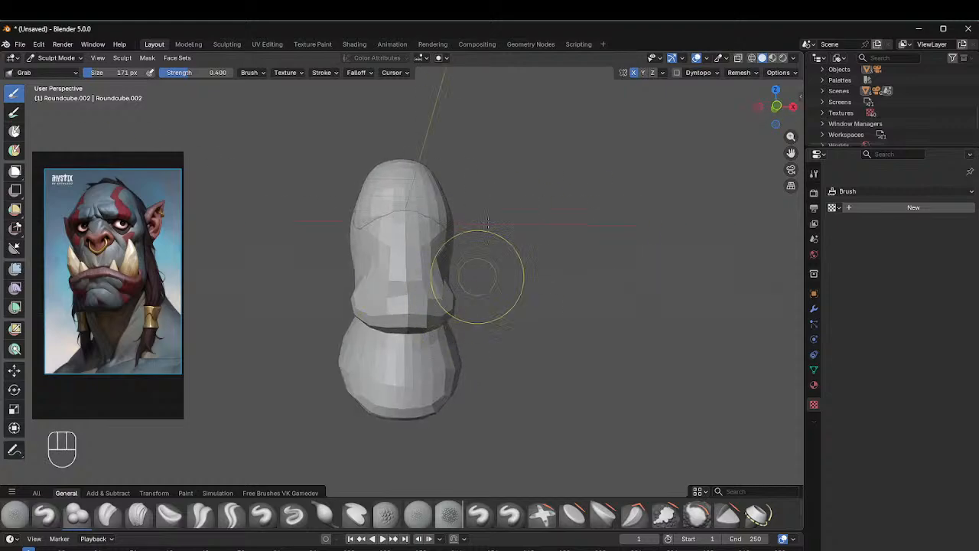
Step: Transfer sculpting to the jaw piece, set the Grab brush to 111 px and reshape its cheeks and mouth sides below the brow
mouse_move(485, 275)
middle_mouse_down()
mouse_move(443, 248)
mouse_move(523, 219)
middle_mouse_up()
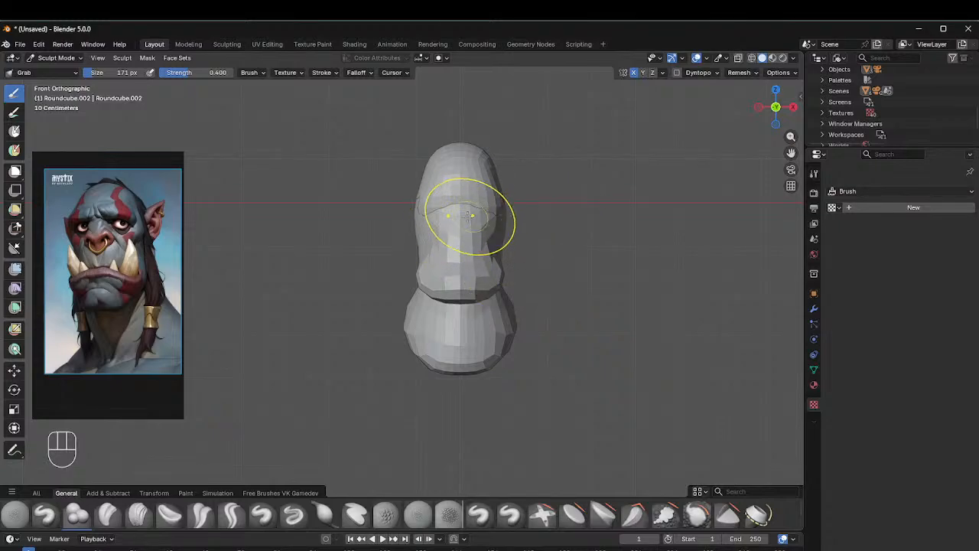
middle_click_drag(525, 230, 393, 258)
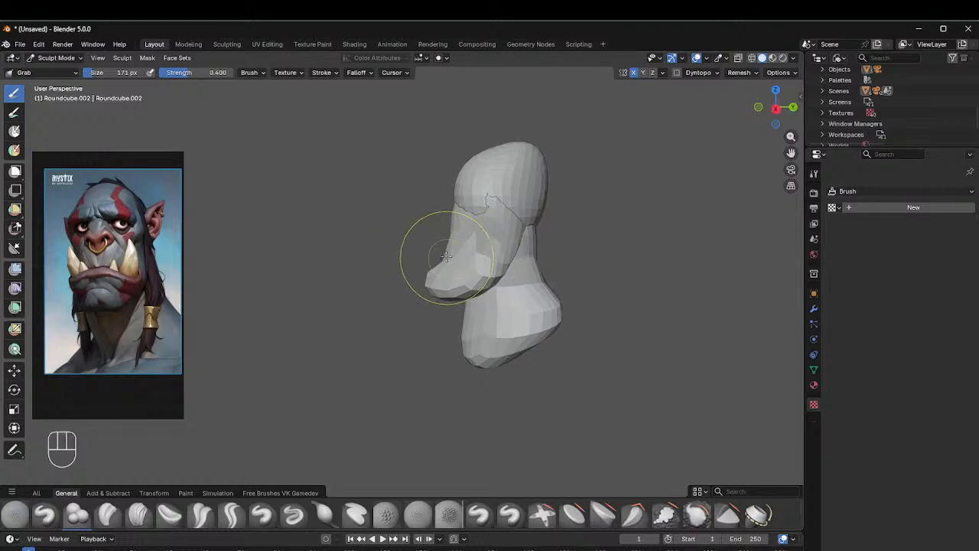
key("alt+q")
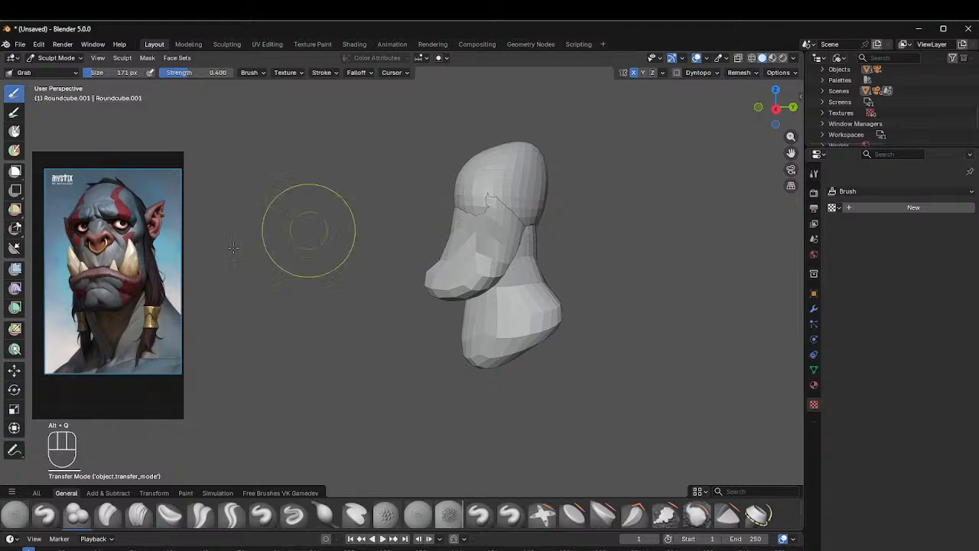
left_click(109, 201)
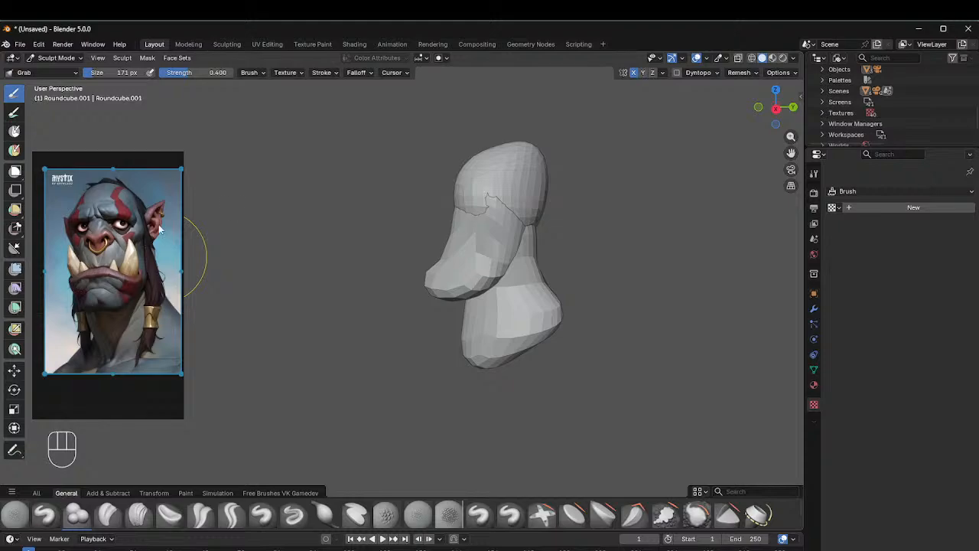
middle_click_drag(159, 228, 638, 207)
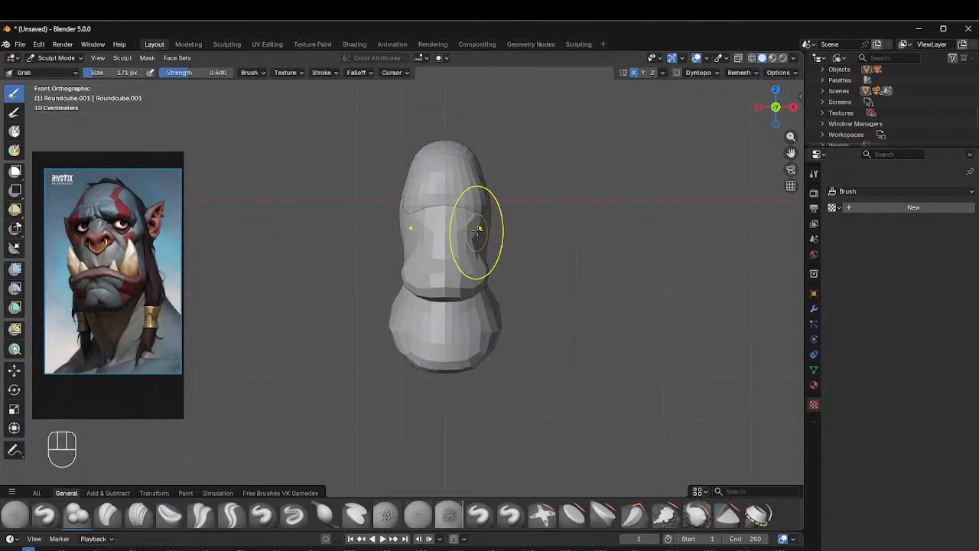
key("f")
left_click(461, 233)
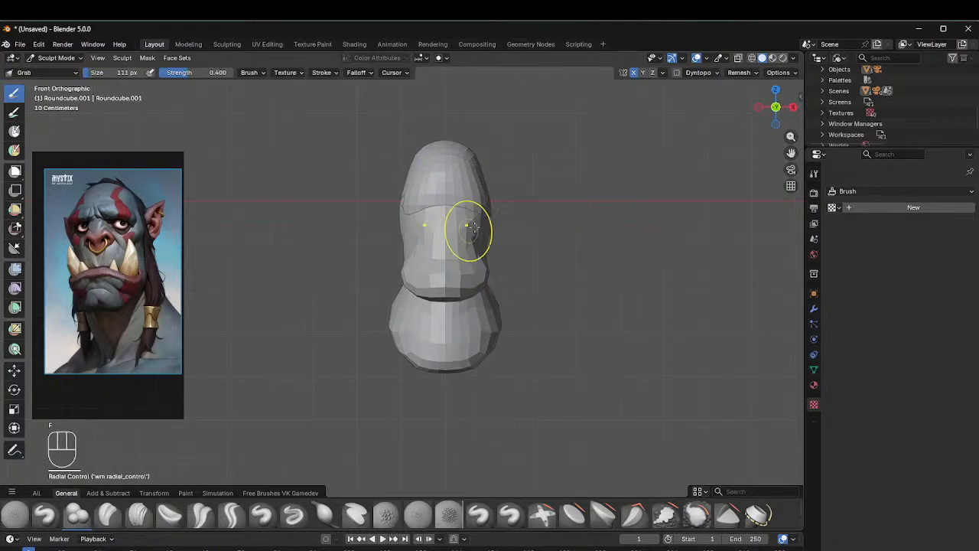
mouse_move(478, 222)
left_mouse_down()
mouse_move(484, 215)
mouse_move(474, 239)
mouse_move(494, 279)
left_mouse_up()
left_click_drag(485, 283, 491, 279)
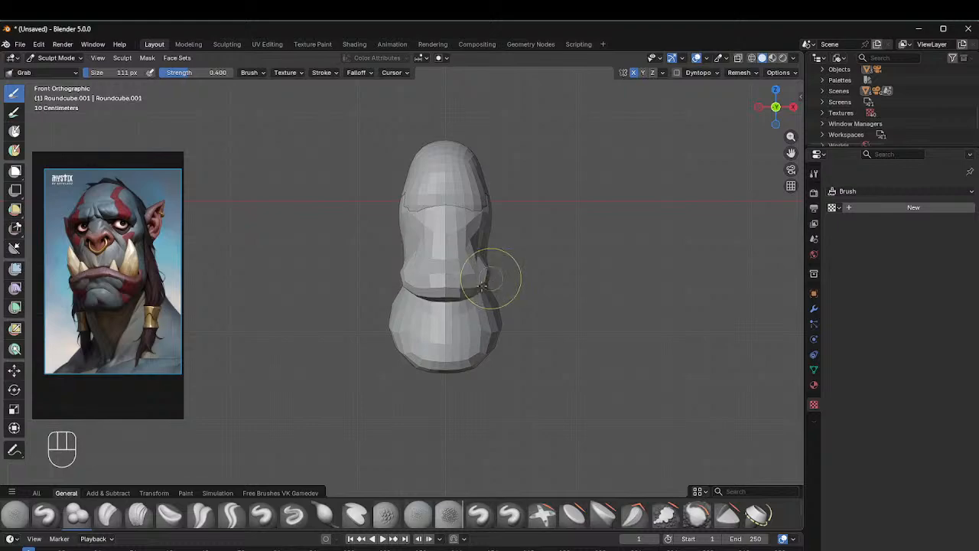
middle_click_drag(455, 290, 415, 283)
mouse_move(439, 280)
left_mouse_down()
mouse_move(458, 257)
mouse_move(464, 202)
left_mouse_up()
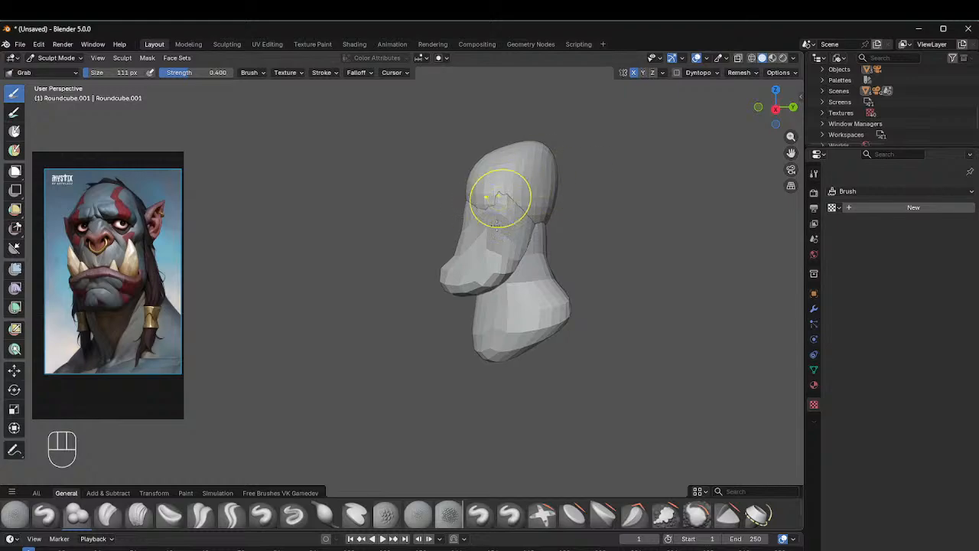
middle_click_drag(508, 189, 496, 191)
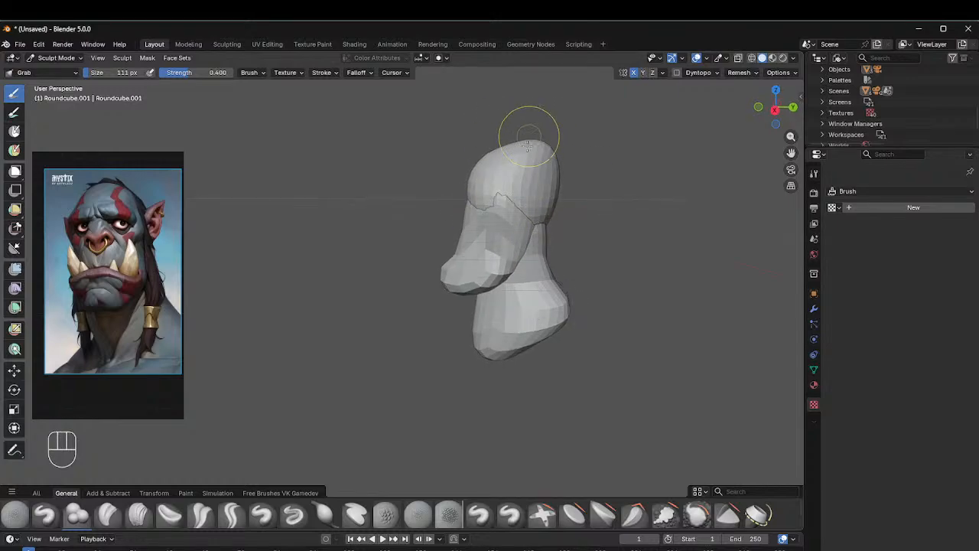
Step: Transfer sculpting to the cranium piece, enlarge the Grab brush to 175 px and adjust the forehead
key("alt+q")
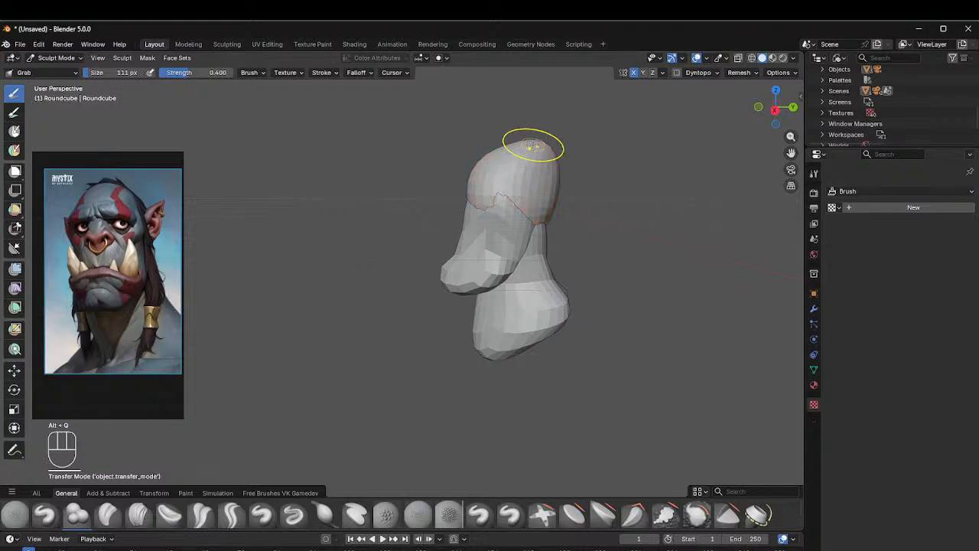
key("f")
left_click(528, 147)
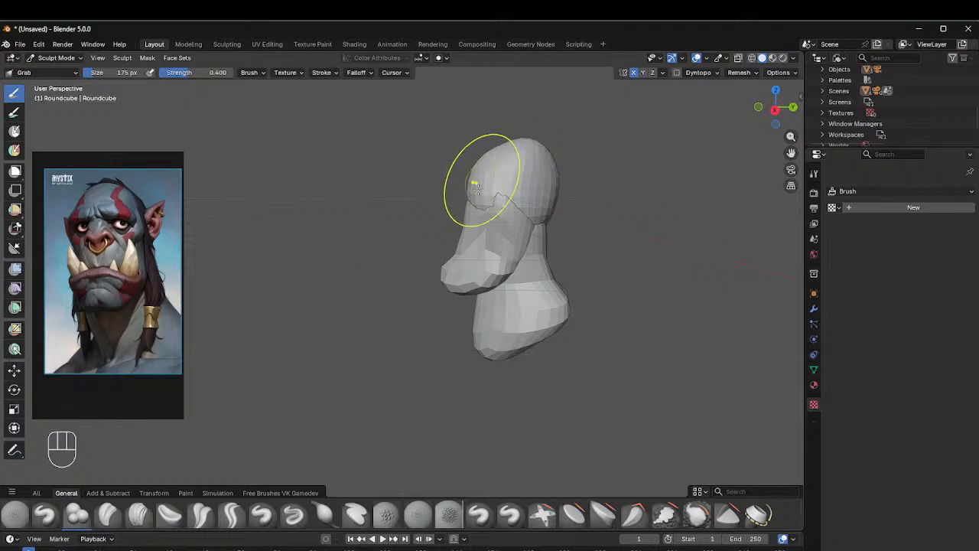
middle_click_drag(481, 186, 550, 155)
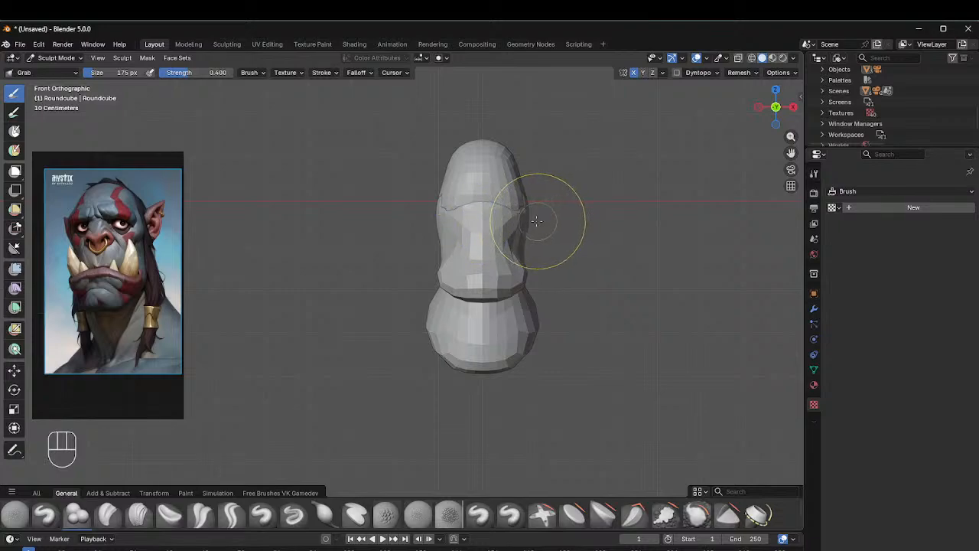
middle_click_drag(503, 219, 409, 222)
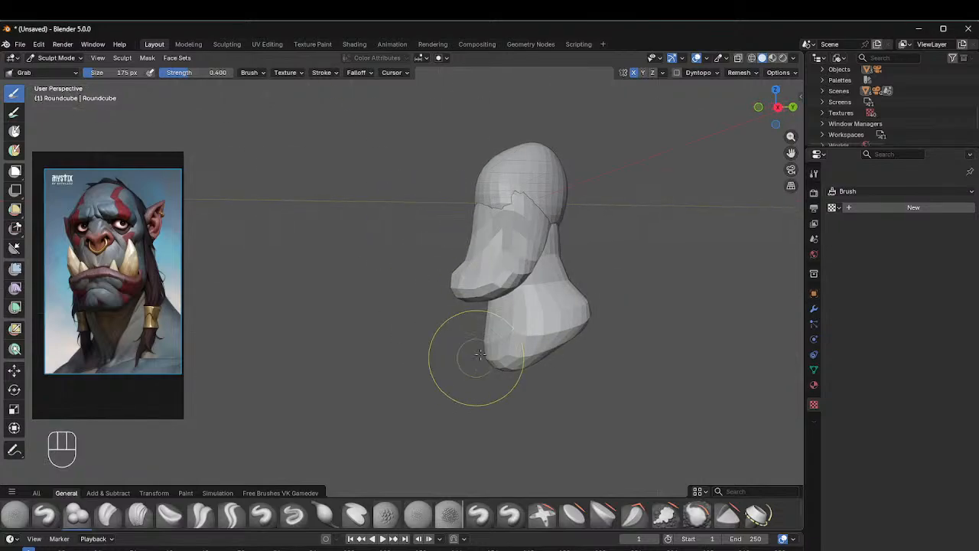
left_click_drag(476, 357, 483, 356)
middle_click_drag(494, 355, 618, 329, "alt")
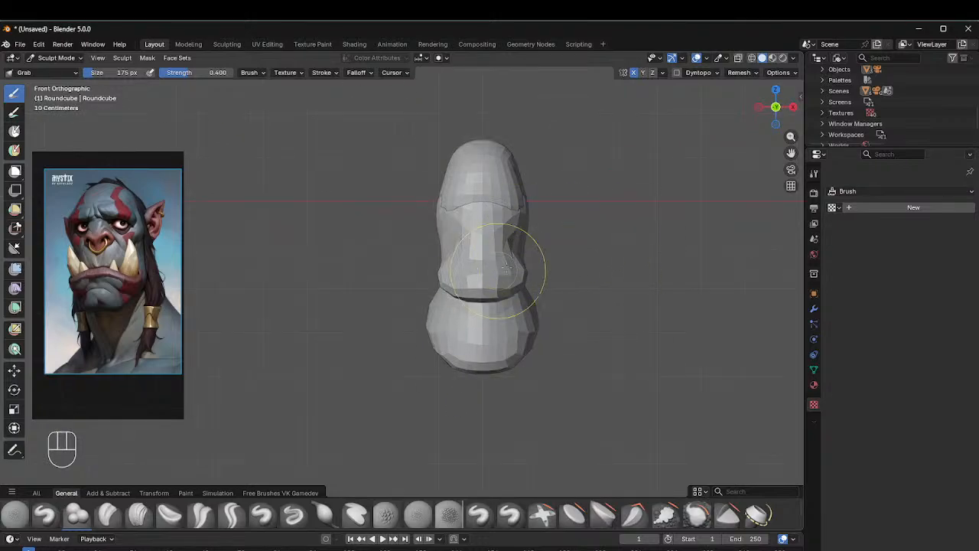
Step: Switch to Object Mode, add a round cube for the ear and move it along X to the side of the head
middle_click_drag(513, 260, 535, 291, "shift")
key("ctrl+Tab")
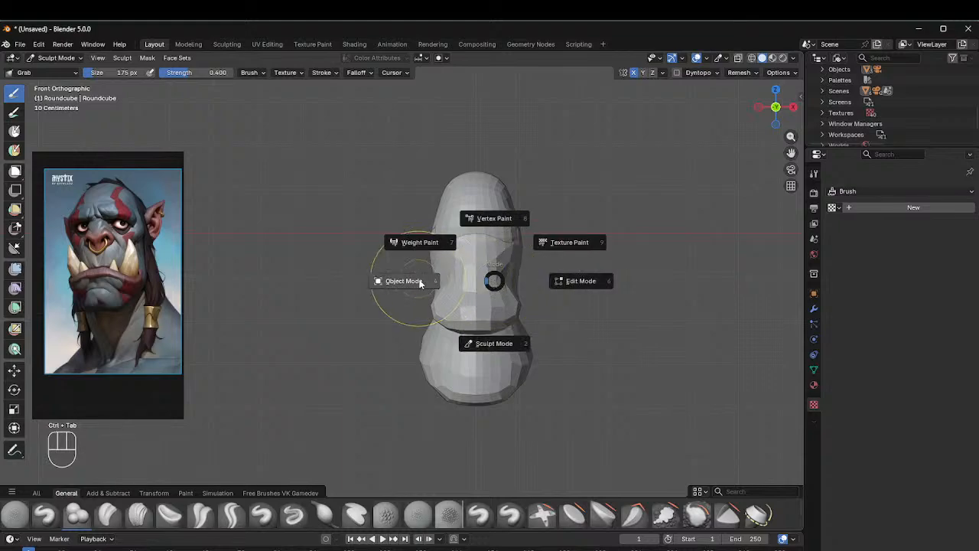
left_click(509, 221)
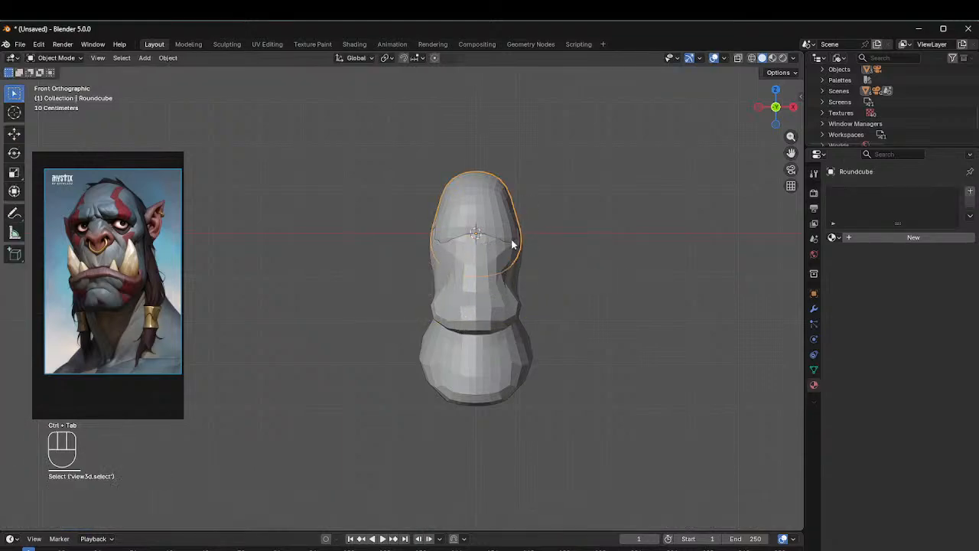
middle_click_drag(495, 280, 610, 315)
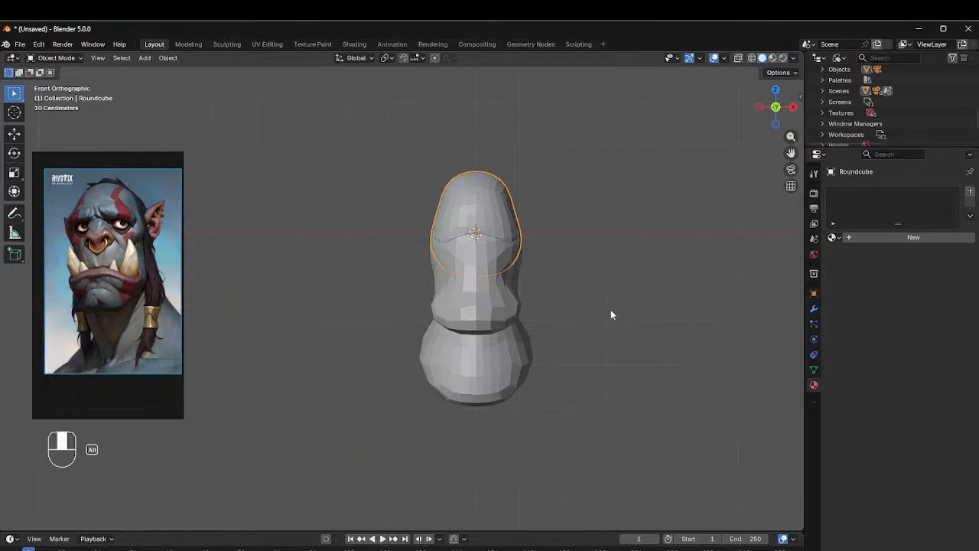
scroll(588, 262, "down", 2)
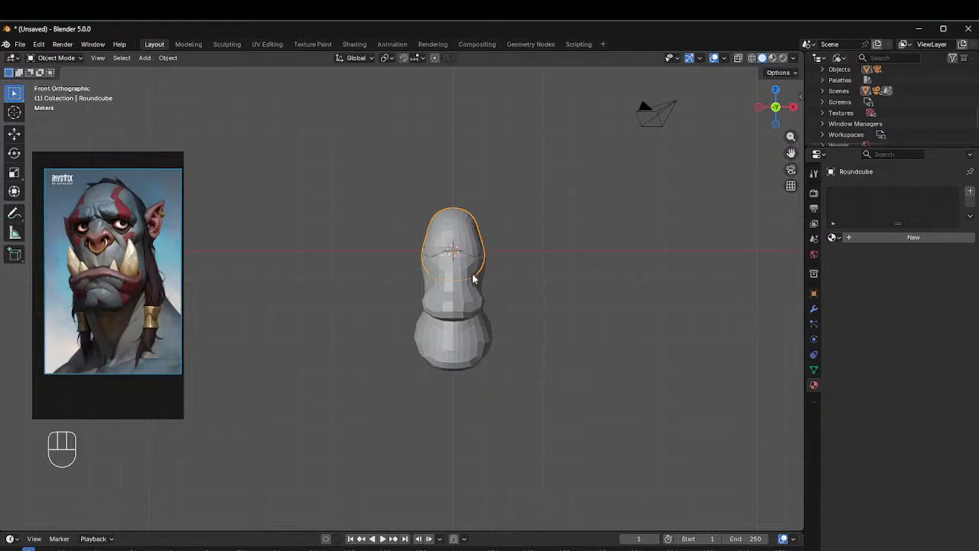
key("shift+a")
mouse_move(464, 272)
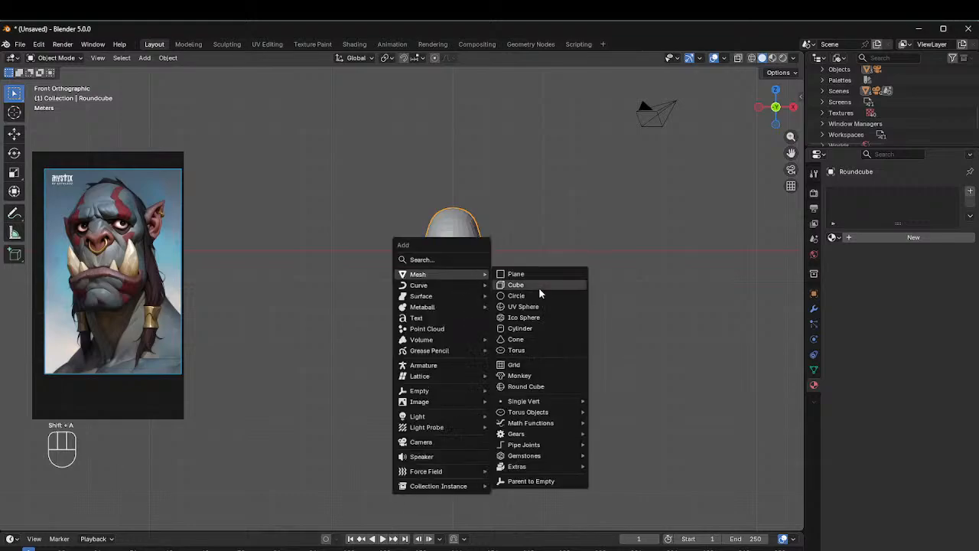
left_click(517, 389)
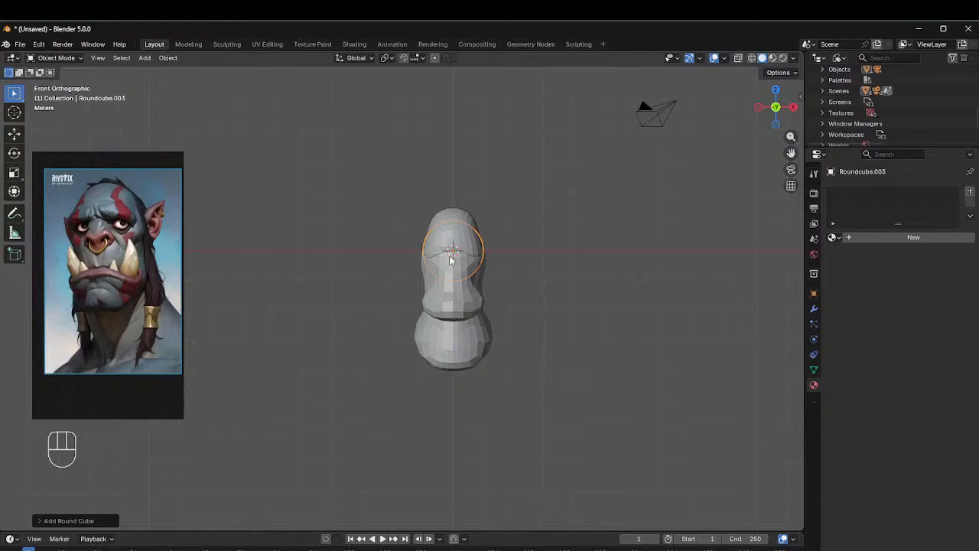
key("g")
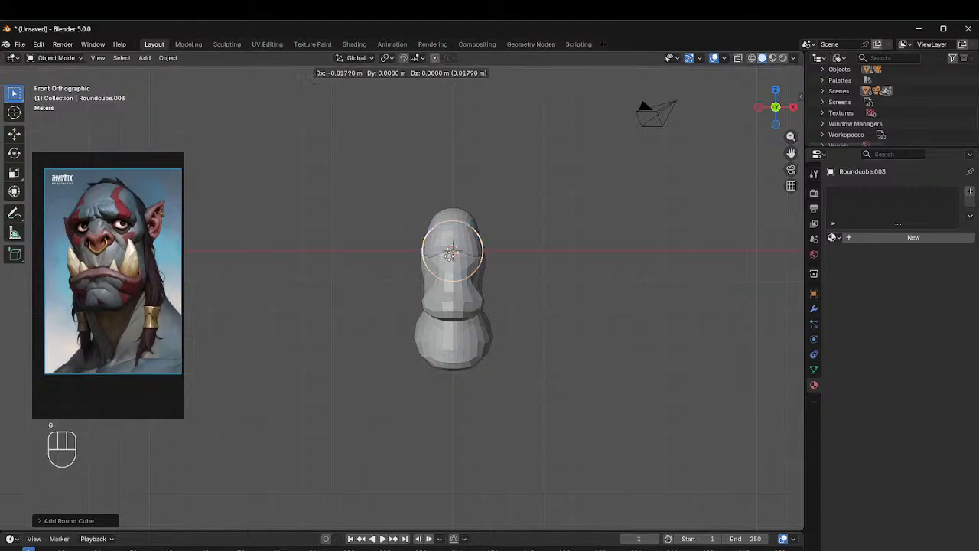
key("x")
left_click(493, 258)
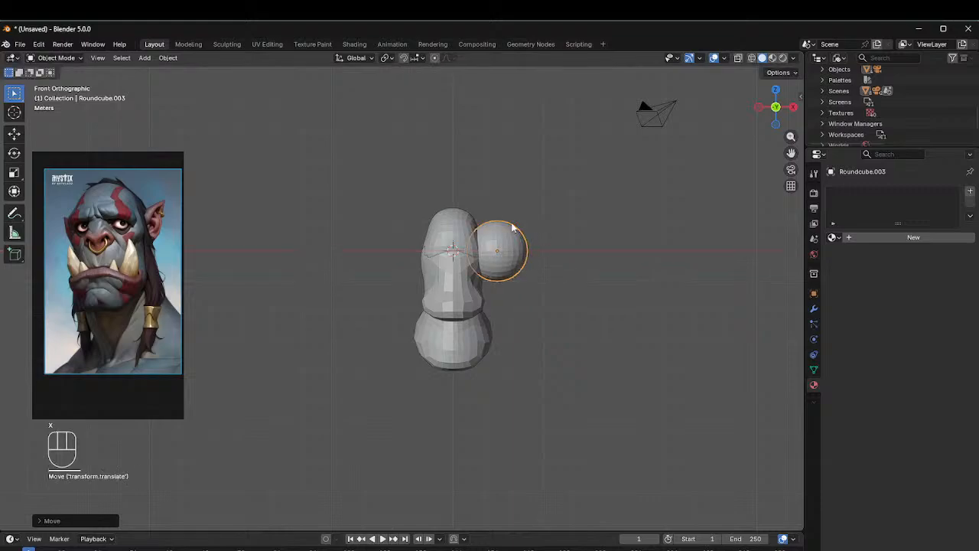
Step: Scale the round cube down along X and then along Y into a thin, upright ear shape
scroll(513, 227, "up", 4)
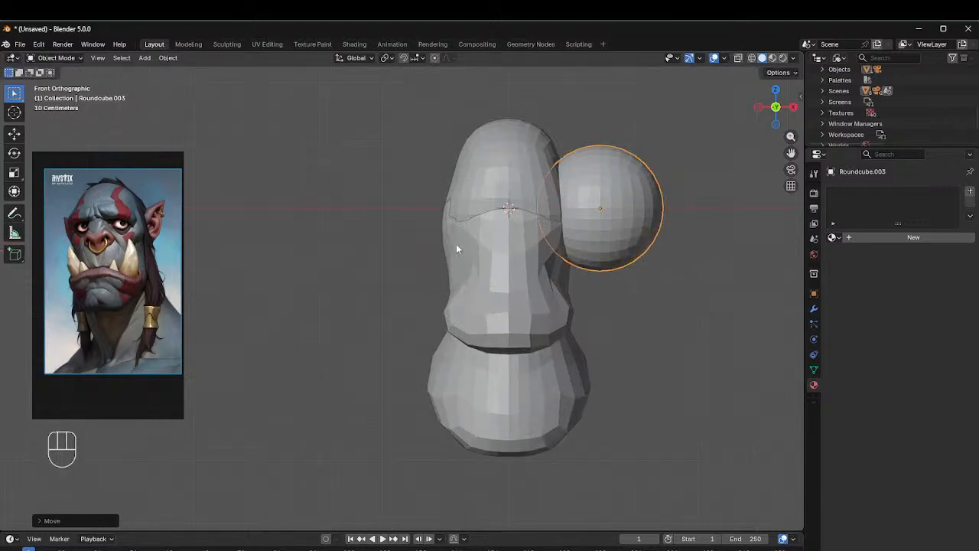
middle_click_drag(456, 249, 383, 237, "shift")
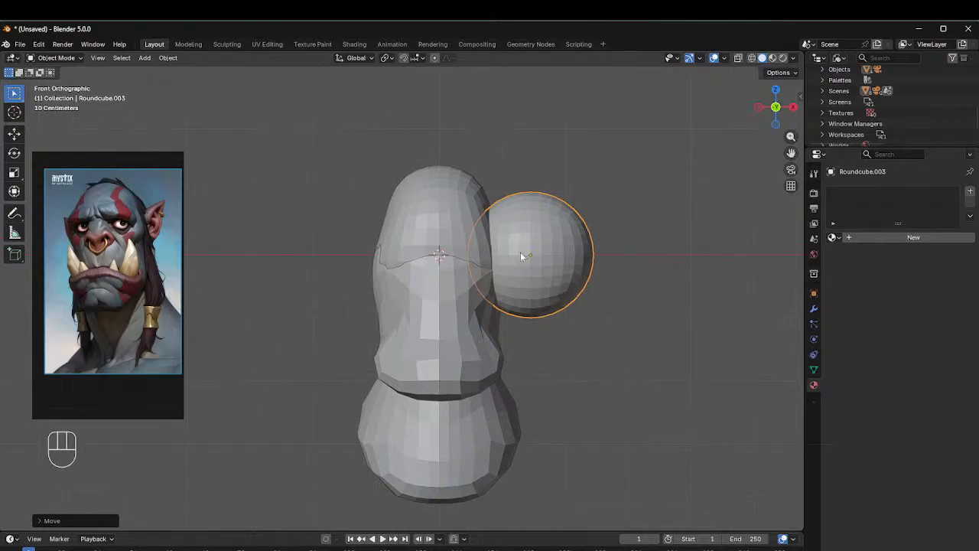
key("s")
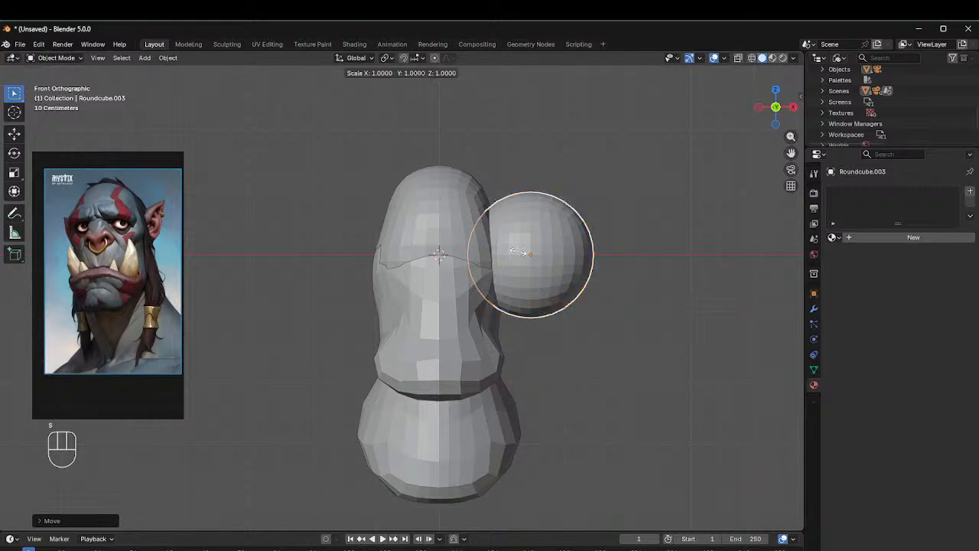
key("x")
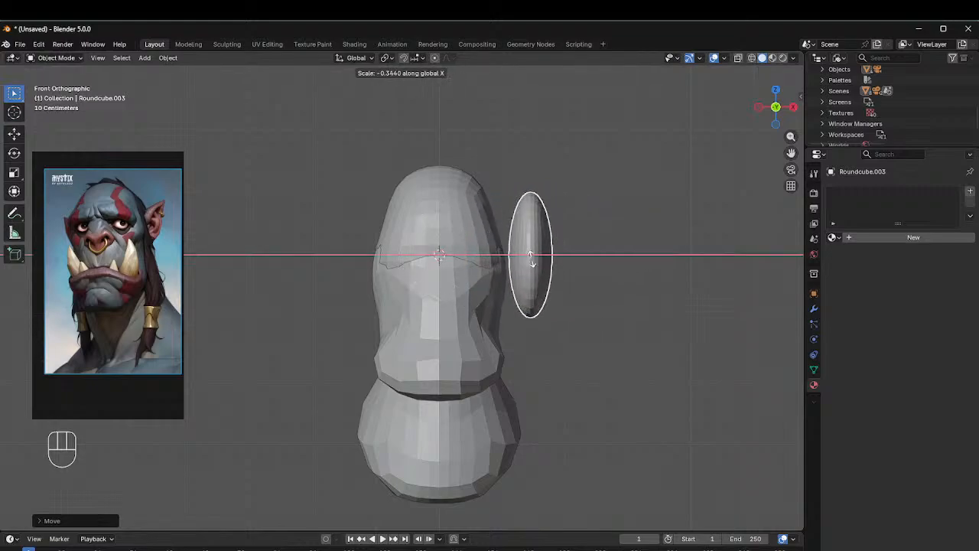
left_click(538, 256)
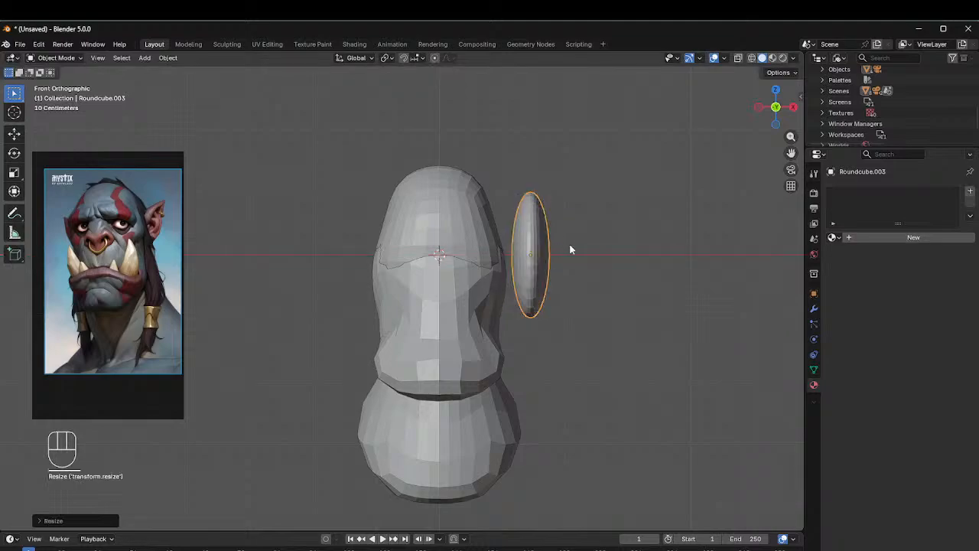
middle_click_drag(570, 249, 436, 226)
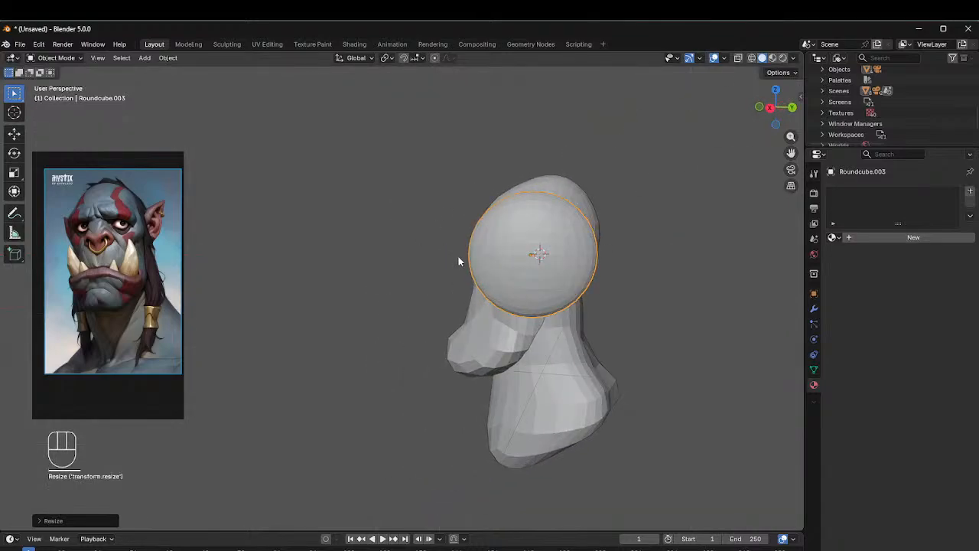
key("s")
key("y")
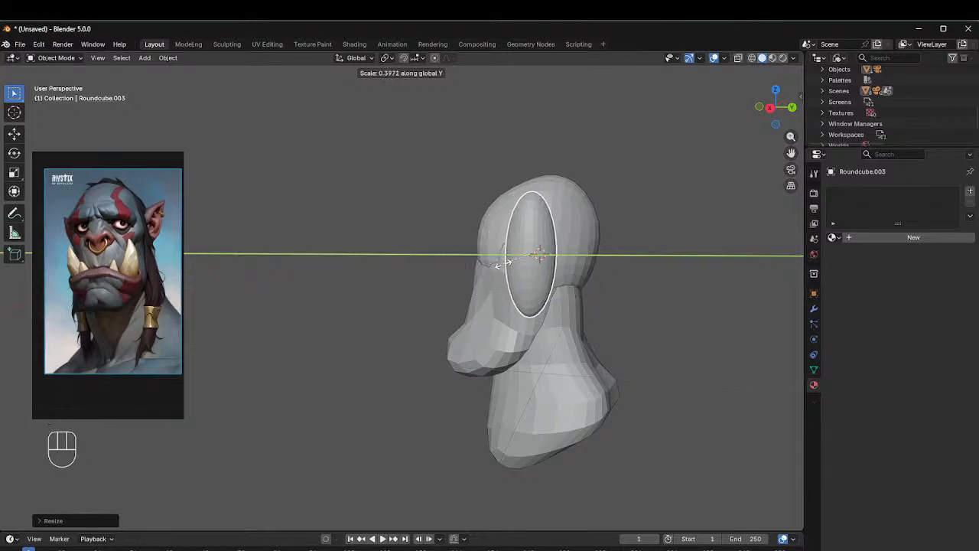
left_click(508, 248)
middle_click_drag(517, 236, 683, 239)
Step: Adjust the ear piece's thickness along X and scale it uniformly down to about half its size
key("s")
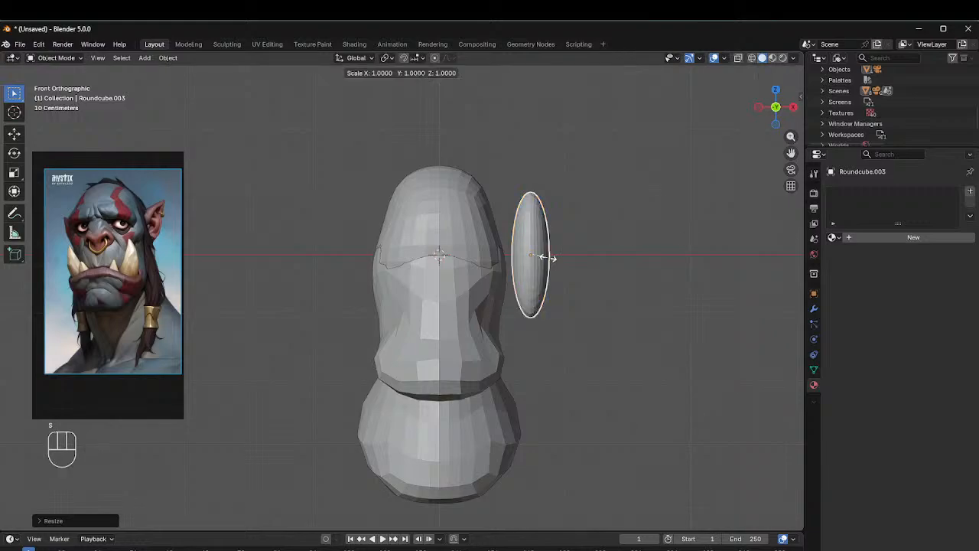
key("x")
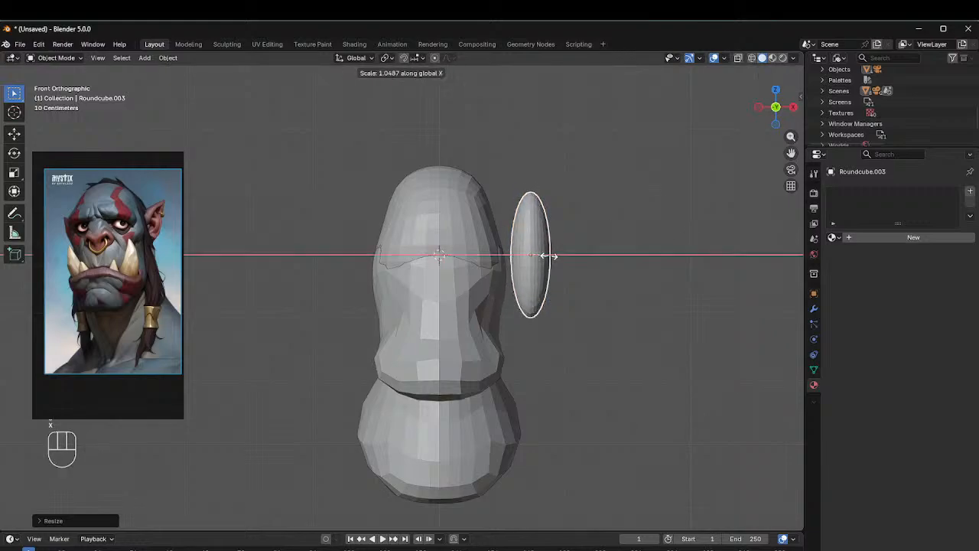
left_click(542, 262)
middle_click_drag(542, 258, 488, 228)
key("s")
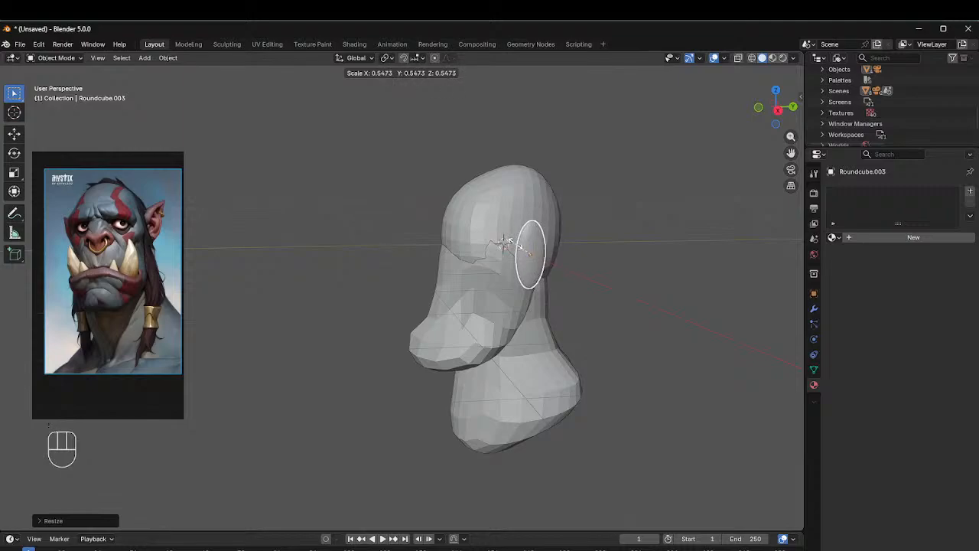
left_click(516, 243)
Step: Rotate the ear piece in the front view so its upper end leans outward from the head
middle_click_drag(516, 243, 589, 226)
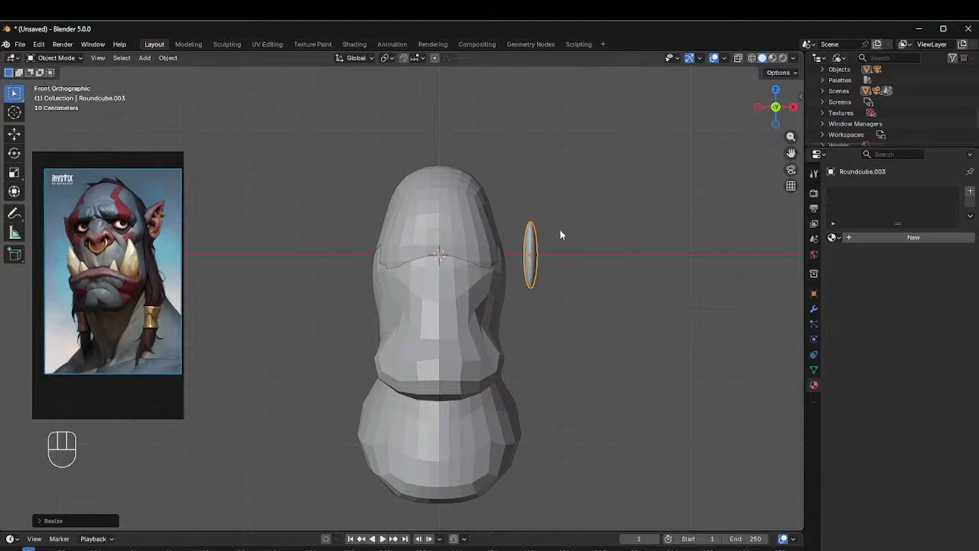
key("r")
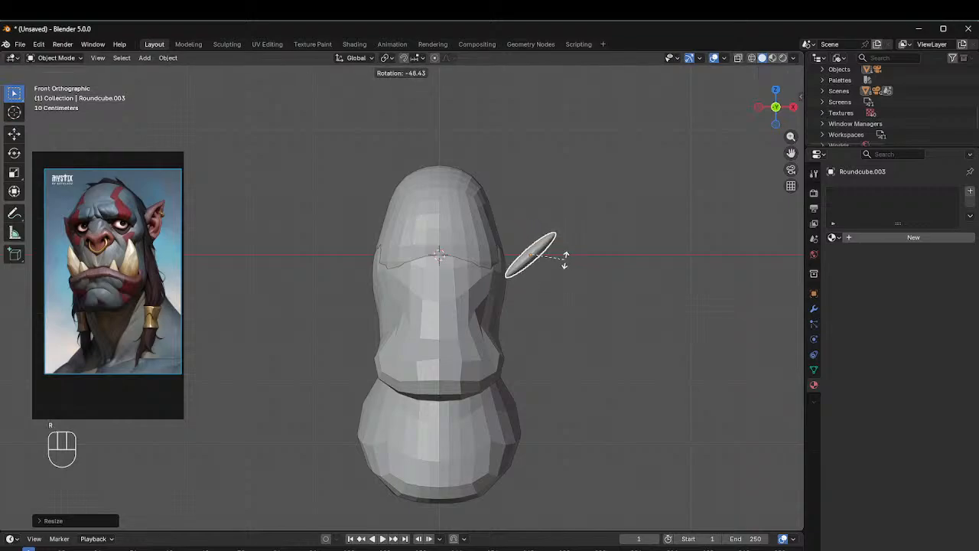
left_click(566, 248)
mouse_move(566, 249)
middle_mouse_down()
mouse_move(577, 252)
mouse_move(497, 262)
mouse_move(469, 243)
mouse_move(565, 241)
middle_mouse_up()
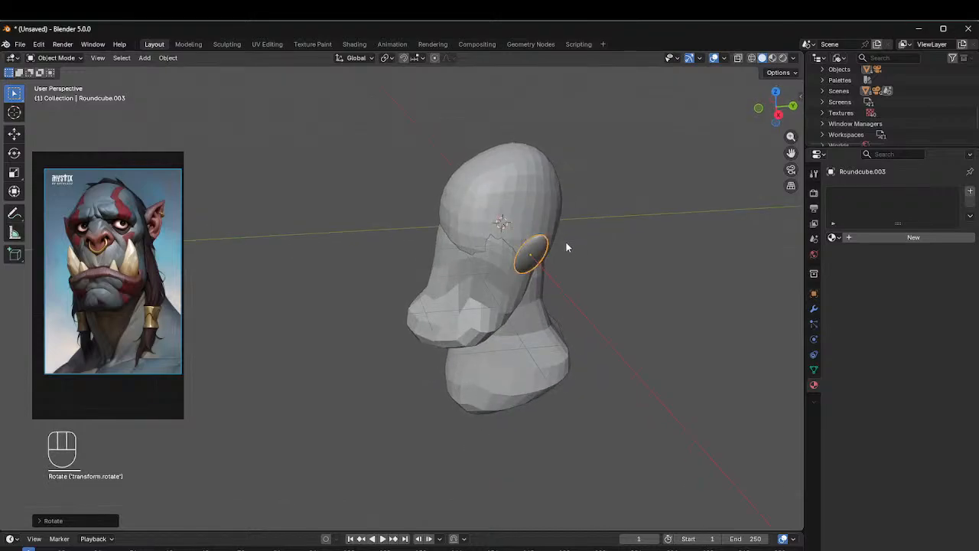
Step: Rotate the ear piece from an angled side view and move it inward and up against the side of the head
key("r")
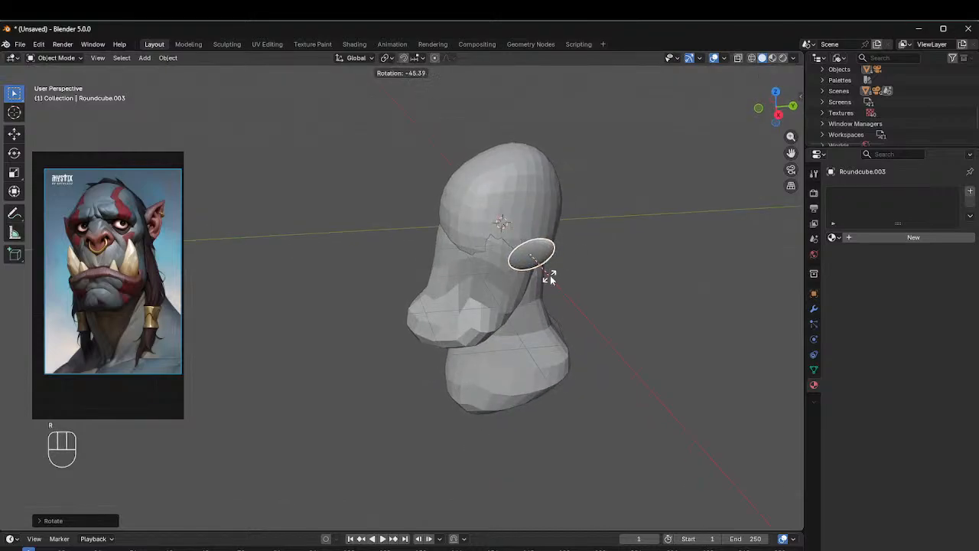
left_click(550, 276)
middle_click_drag(550, 275, 552, 248)
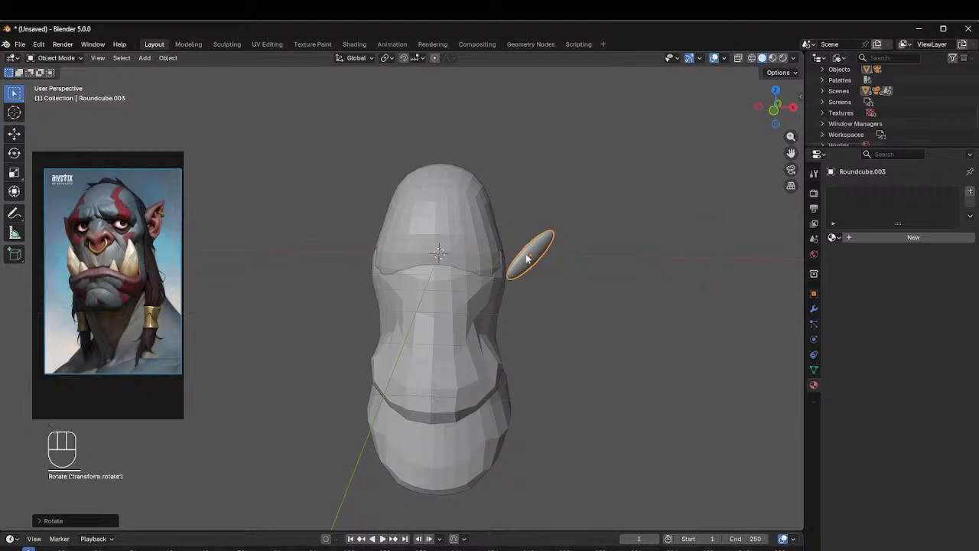
key("g")
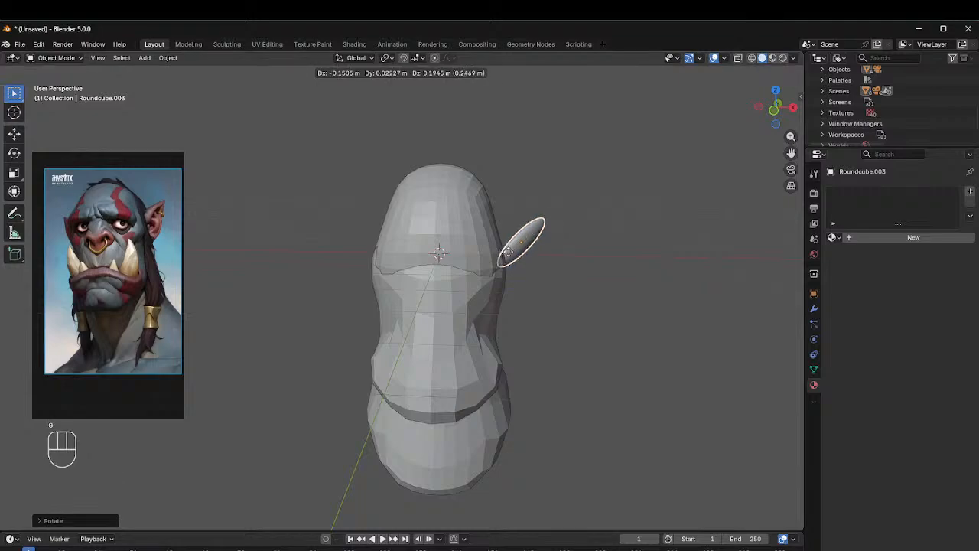
left_click(526, 253)
Step: Scale the ear piece up uniformly in the front view and reduce it slightly from an angled side view
middle_click_drag(527, 253, 529, 243, "alt")
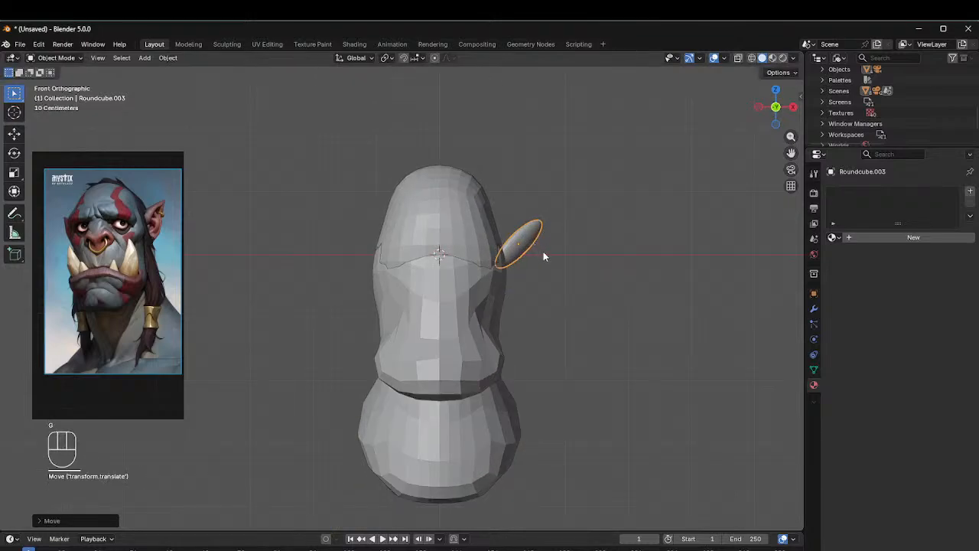
key("s")
left_click(549, 258)
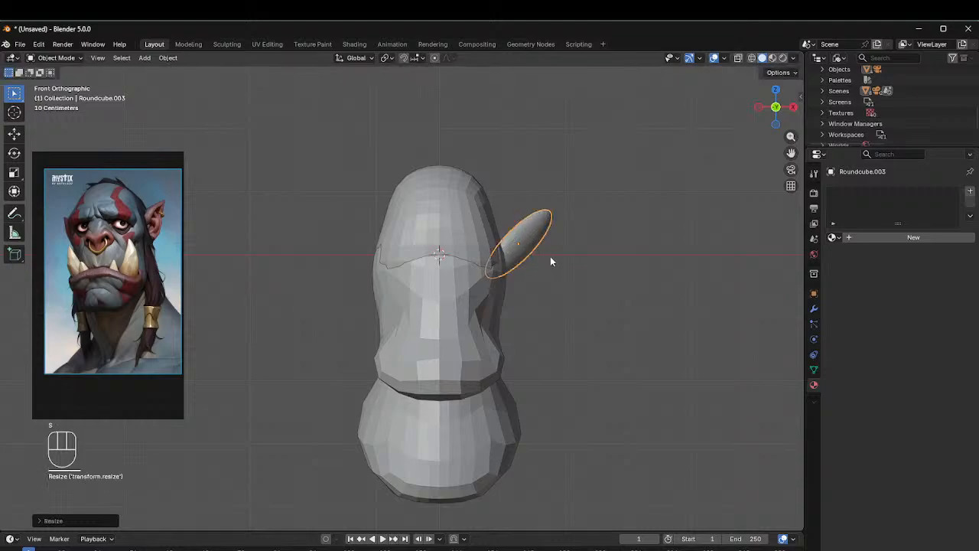
middle_click_drag(544, 270, 397, 289)
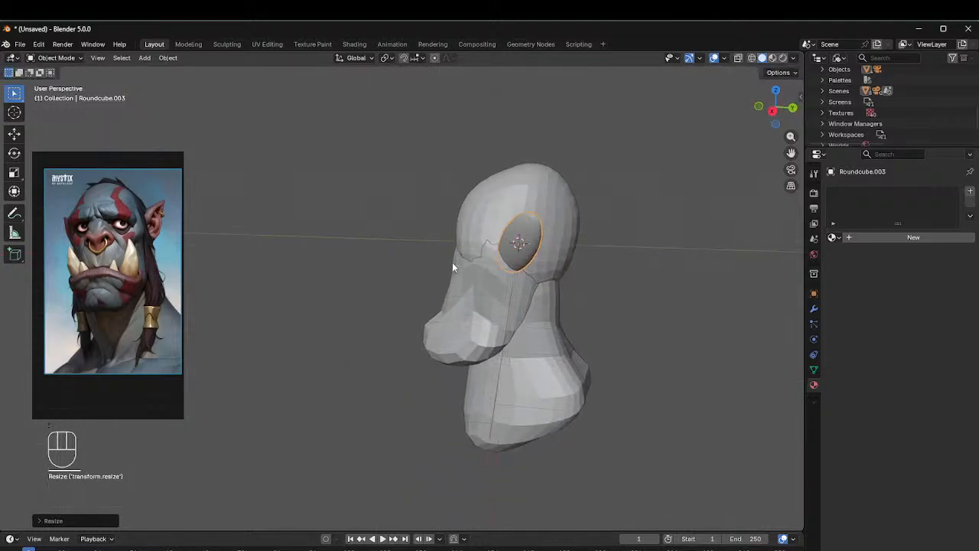
key("s")
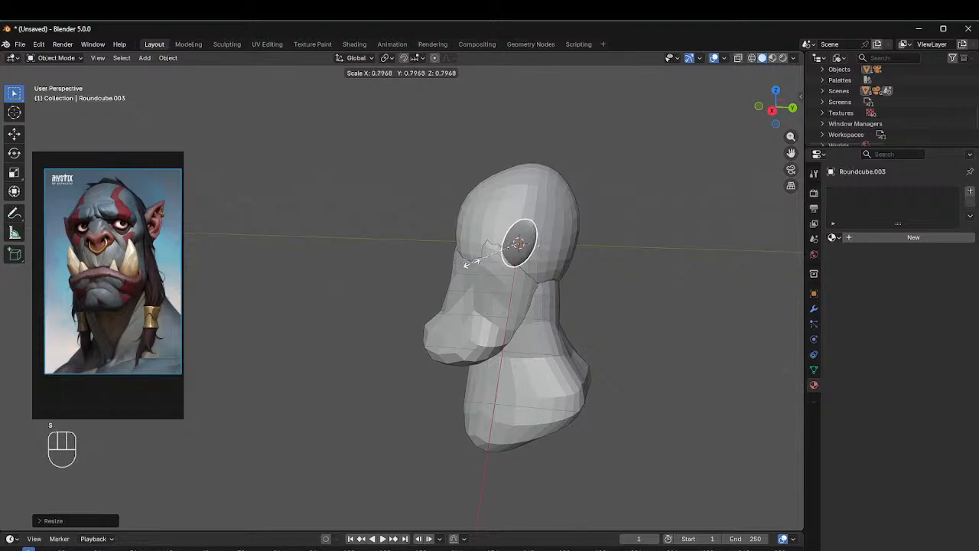
left_click(490, 262)
Step: Rotate the ear piece as seen from above and move it closer to the head in the front view
middle_click_drag(490, 262, 485, 310)
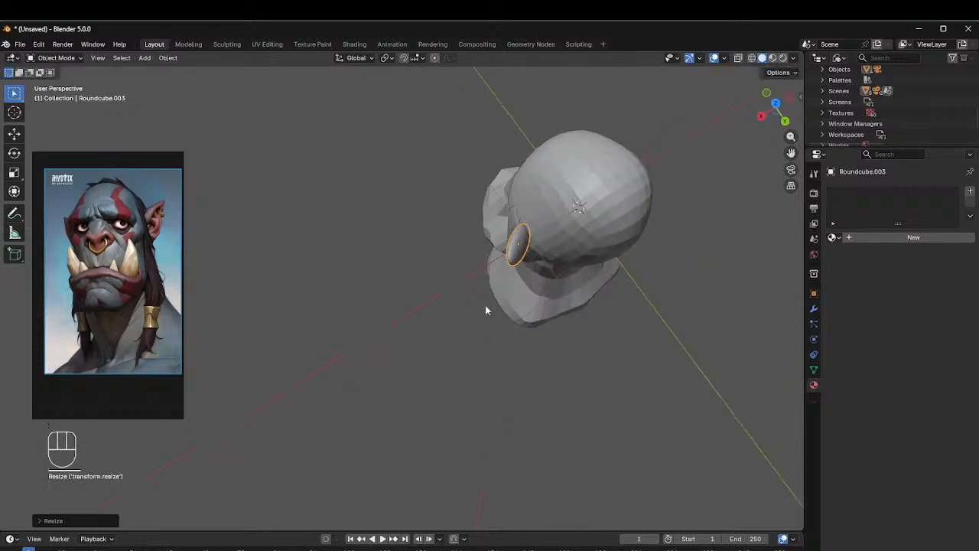
key("r")
left_click(540, 288)
middle_click_drag(540, 288, 560, 255)
key("g")
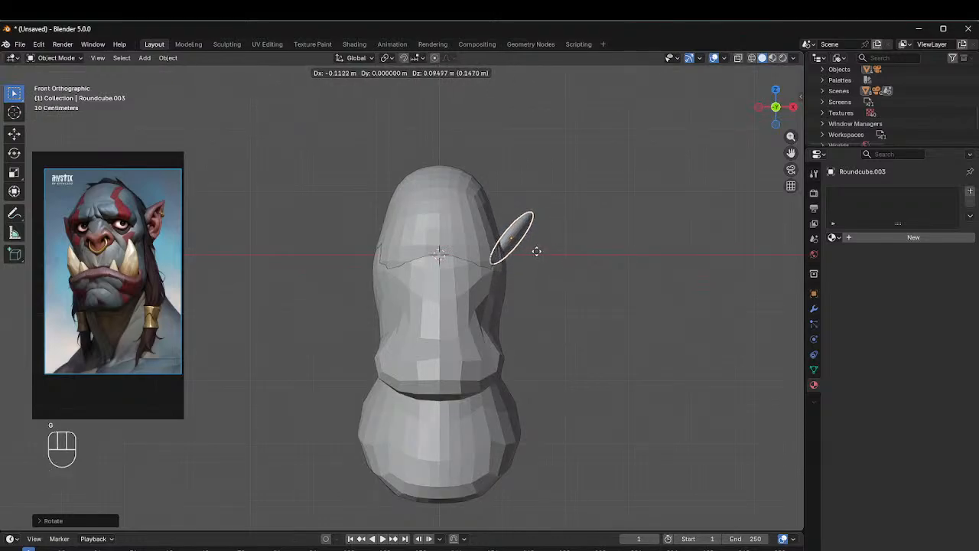
left_click(537, 251)
Step: Turn the ear piece slightly with a free trackball rotation from a three-quarter front view
middle_click_drag(562, 199, 537, 266)
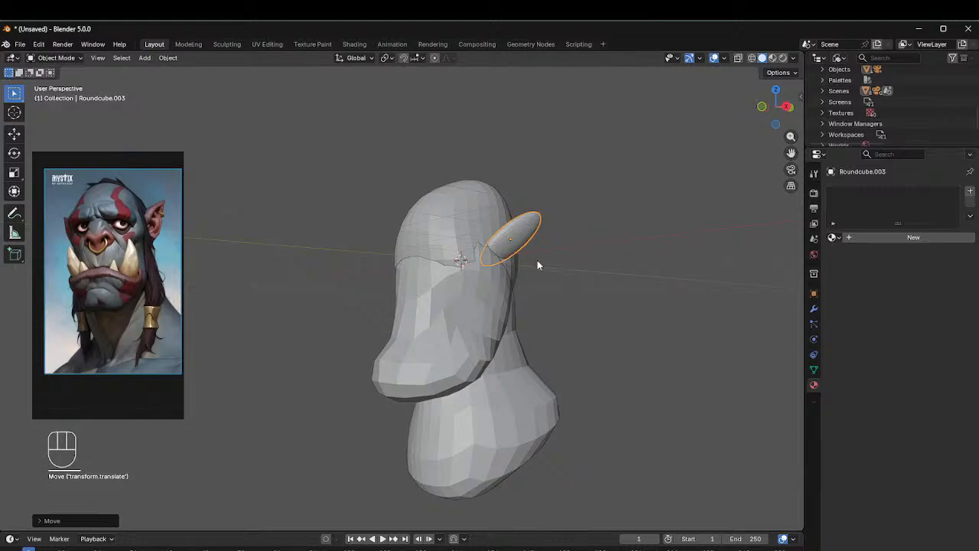
key("r")
key("r")
key("r")
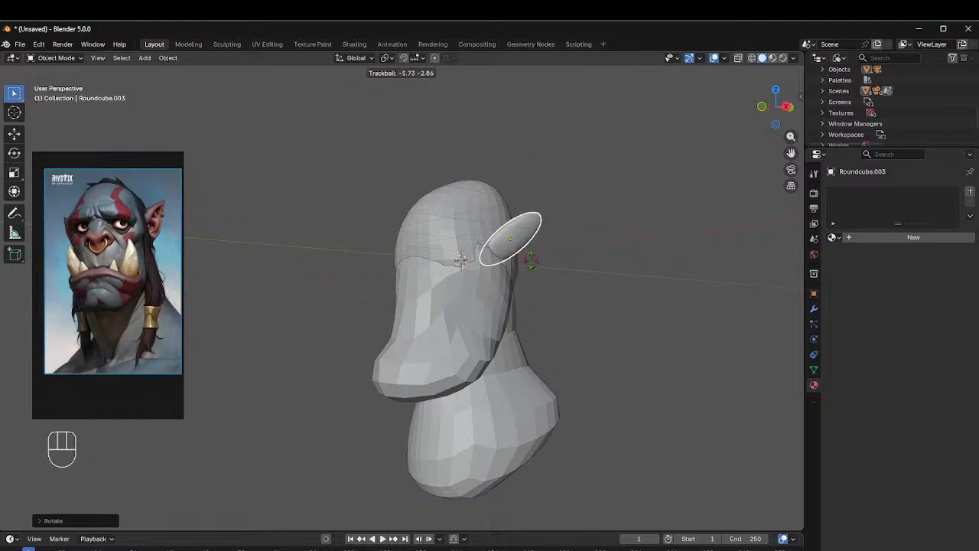
left_click(528, 241)
Step: Move the ear piece toward the back of the head in the right side view
middle_click_drag(528, 242, 458, 257)
key("KP_3")
key("g")
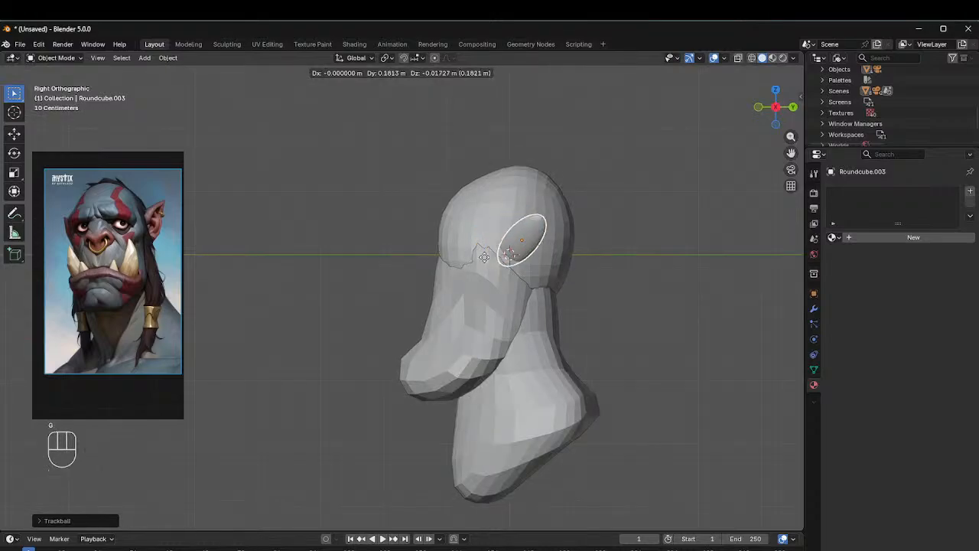
left_click(496, 258)
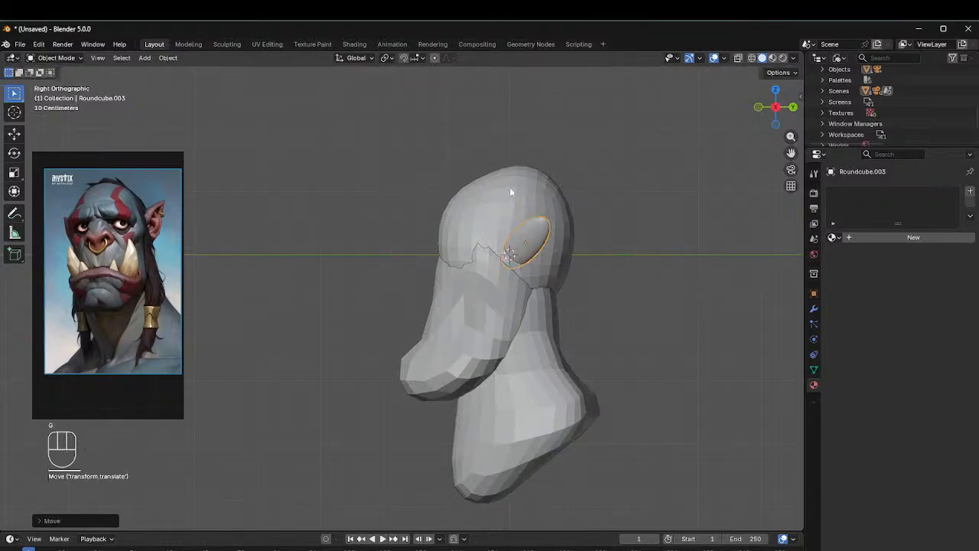
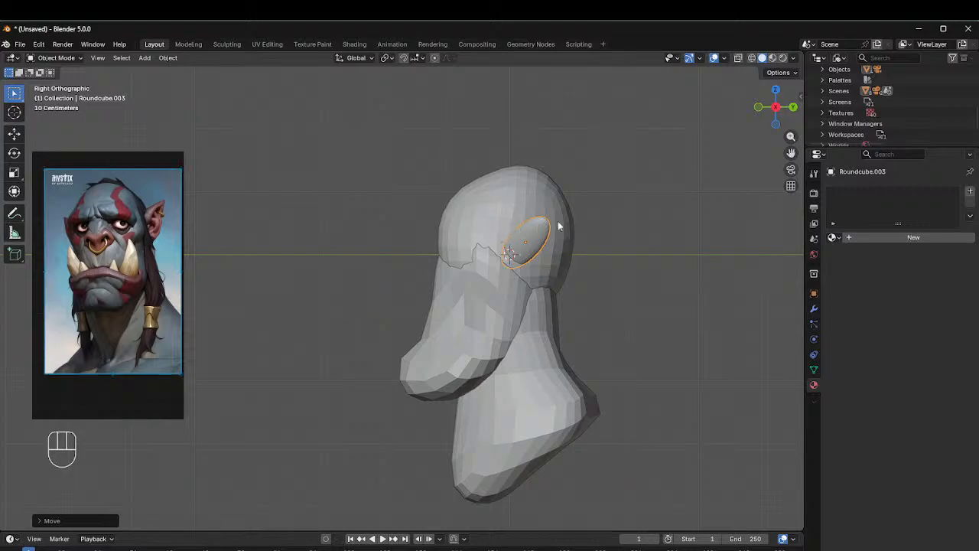
Step: Rotate the ear piece slightly from a high front view and shift it a little toward the head
middle_click_drag(529, 229, 634, 264)
key("r")
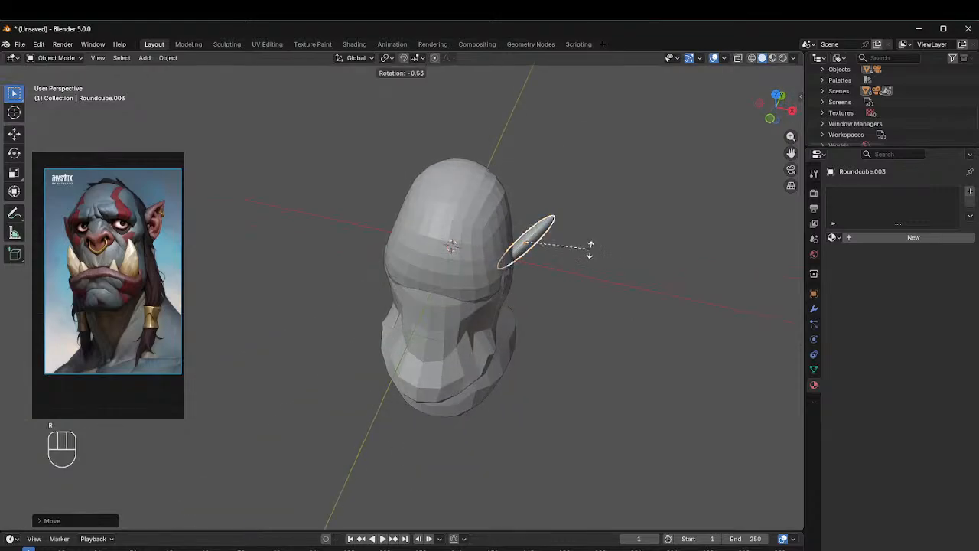
left_click(591, 243)
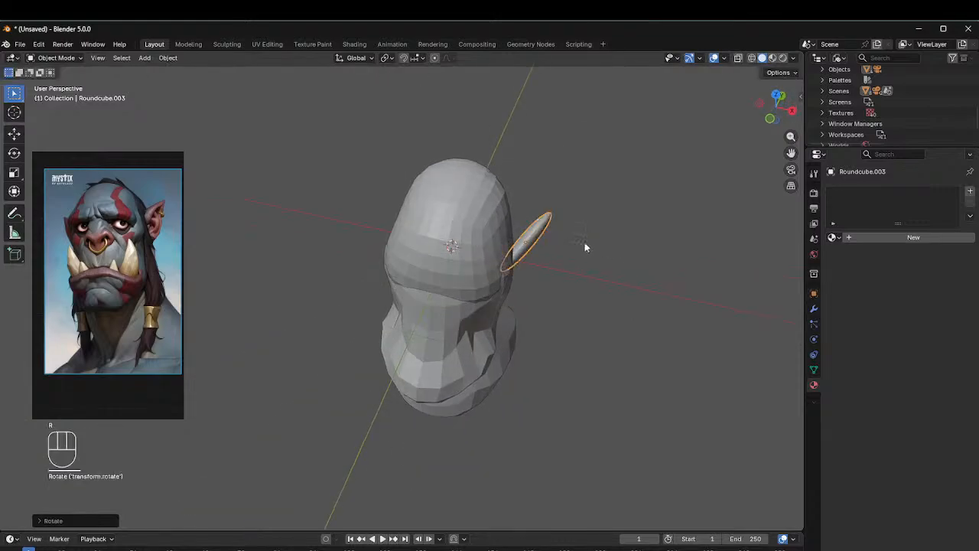
key("g")
left_click(575, 247)
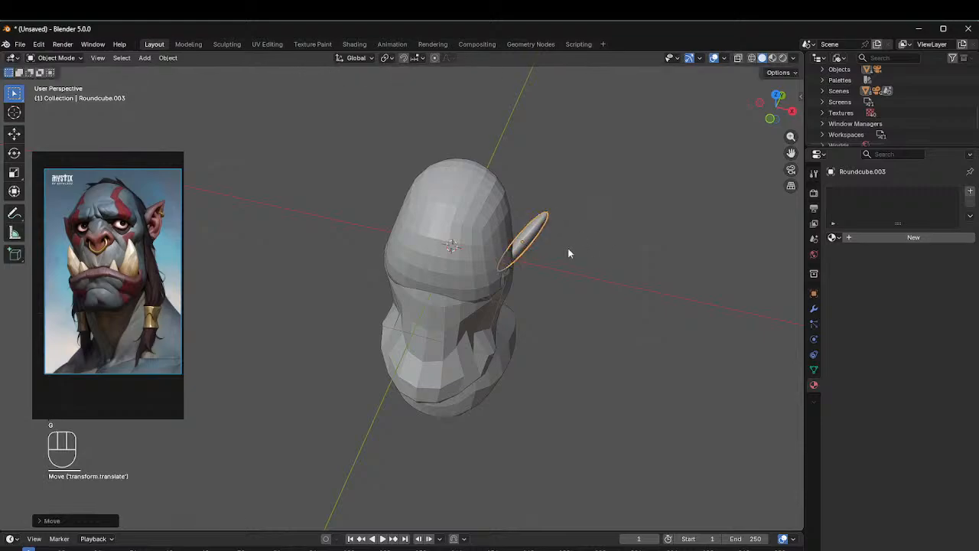
Step: Tilt the ear piece more upright with a trackball rotation as seen from behind the head
middle_click_drag(568, 254, 489, 186, "alt")
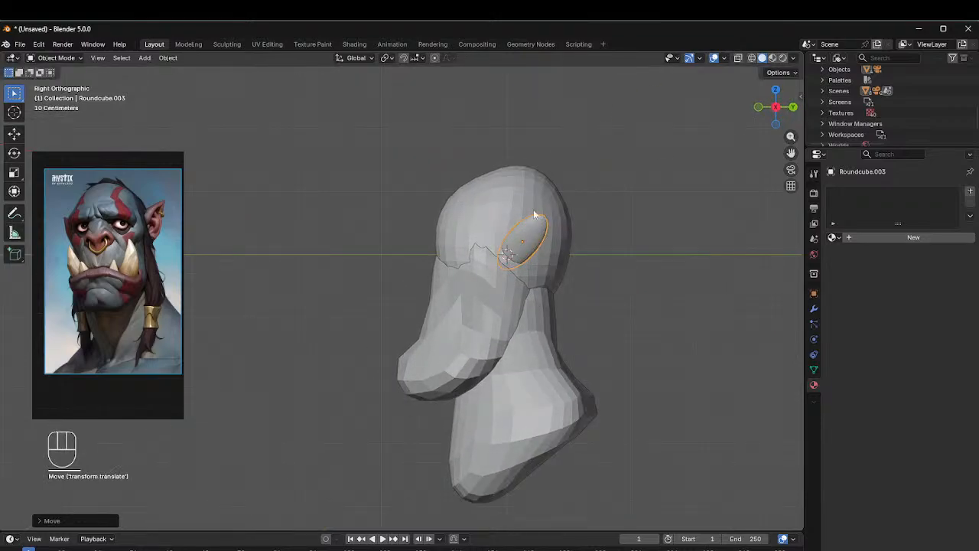
middle_click_drag(533, 210, 437, 232)
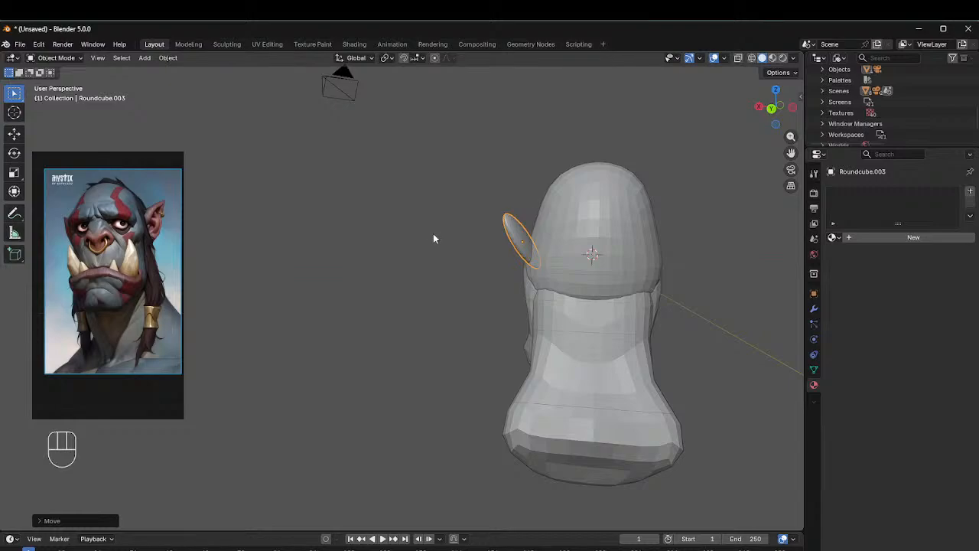
key("r")
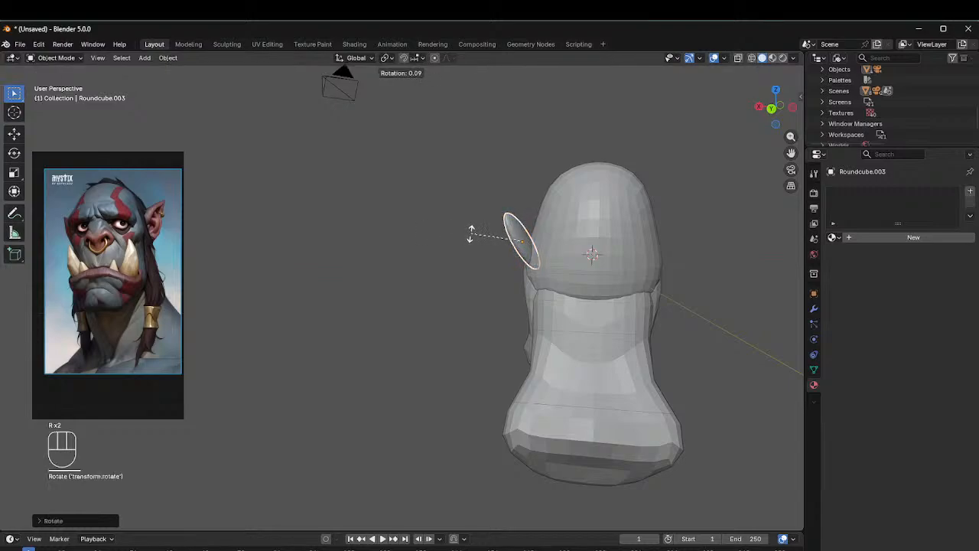
key("r")
key("r")
left_click(487, 233)
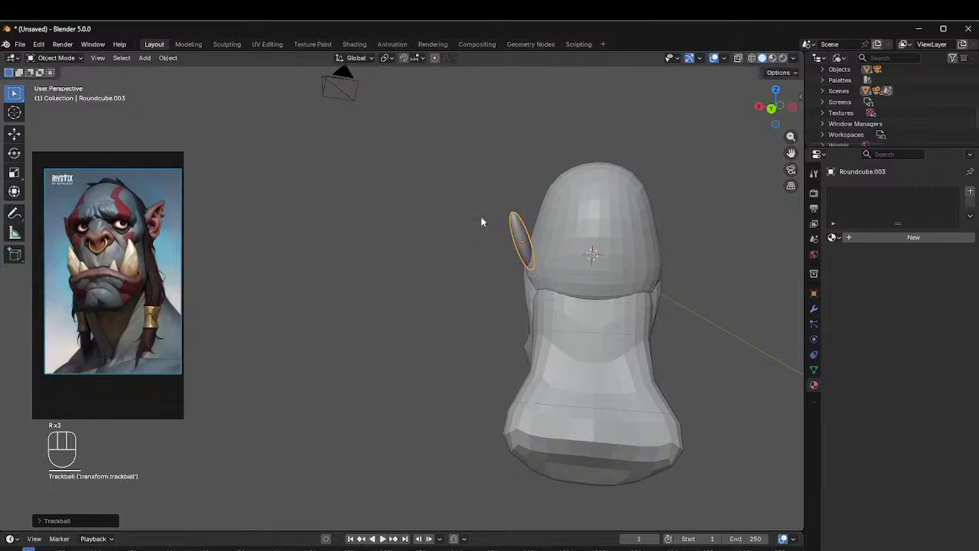
Step: Fine-tune the ear piece's angle with two small trackball rotations from three-quarter front views
middle_click_drag(483, 218, 560, 132)
key("r")
key("r")
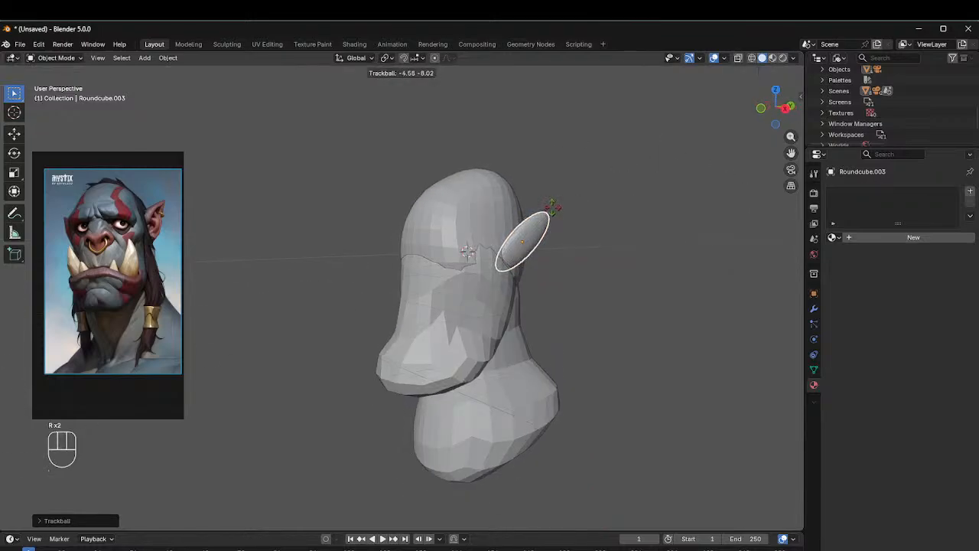
left_click(556, 201)
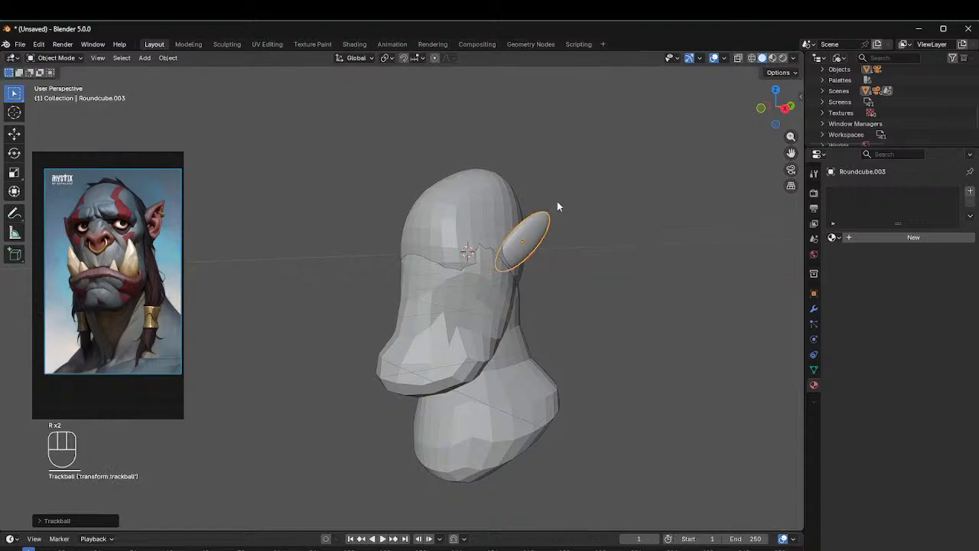
mouse_move(556, 201)
middle_mouse_down()
mouse_move(608, 221)
mouse_move(609, 207)
mouse_move(543, 203)
middle_mouse_up()
key("r")
key("r")
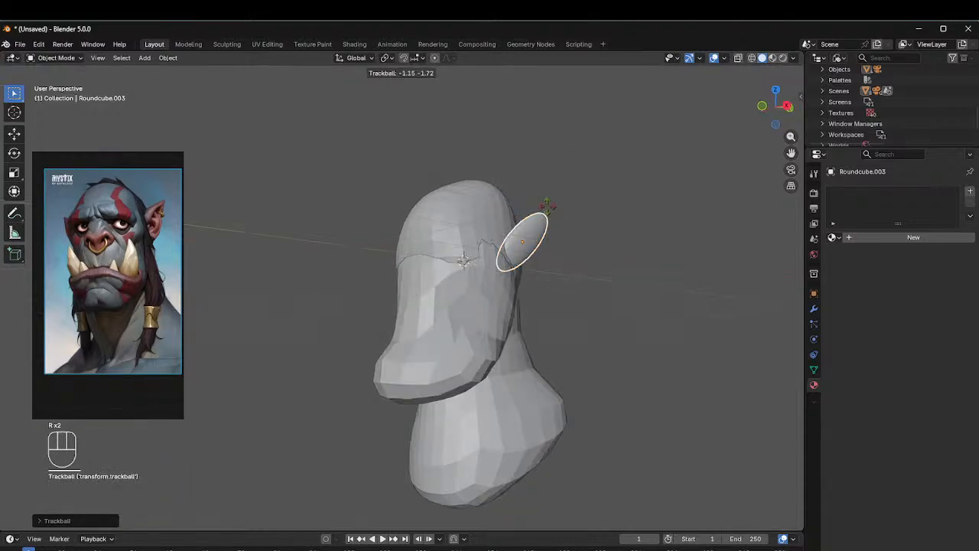
left_click(546, 206)
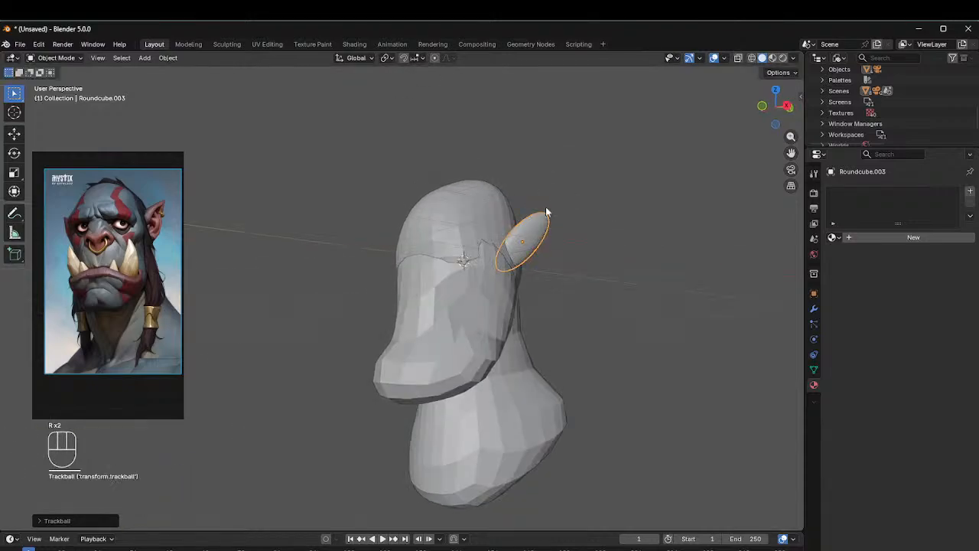
Step: Apply the ear piece's scale in Object Mode and switch the piece to Sculpt Mode
mouse_move(546, 207)
middle_mouse_down()
mouse_move(601, 224)
mouse_move(553, 229)
mouse_move(586, 234)
mouse_move(608, 256)
mouse_move(595, 237)
middle_mouse_up()
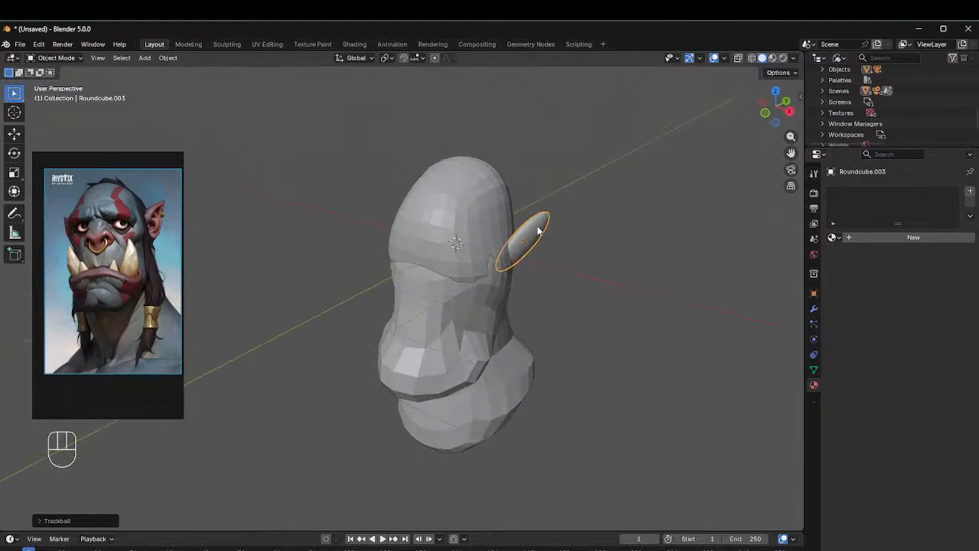
mouse_move(558, 230)
middle_mouse_down()
mouse_move(497, 208)
mouse_move(583, 205)
mouse_move(528, 192)
middle_mouse_up()
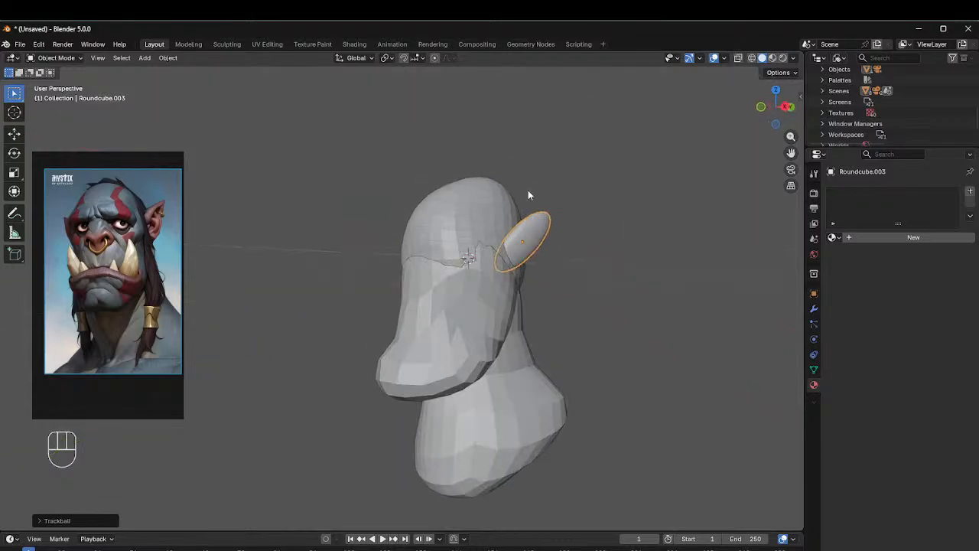
key("ctrl+Tab")
left_click(537, 276)
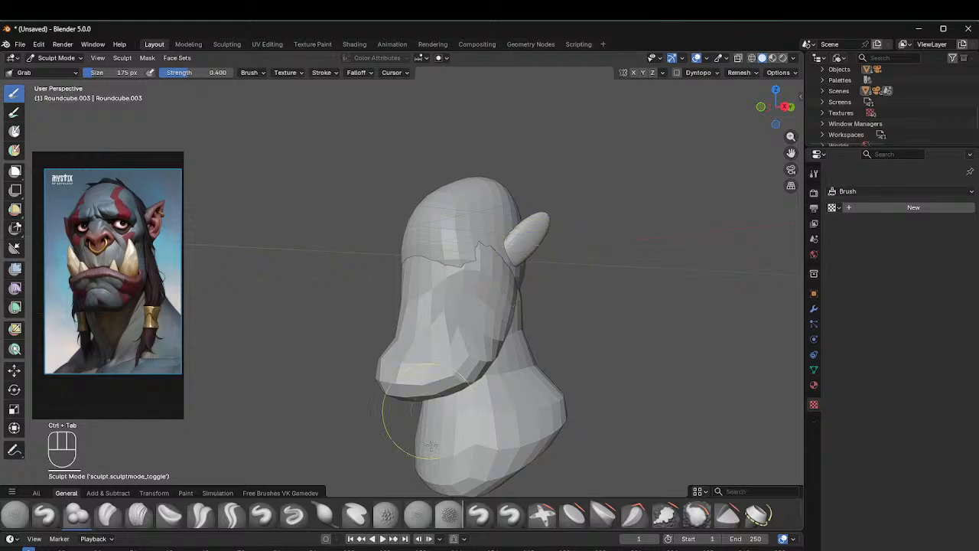
key("ctrl+Tab")
left_click(375, 348)
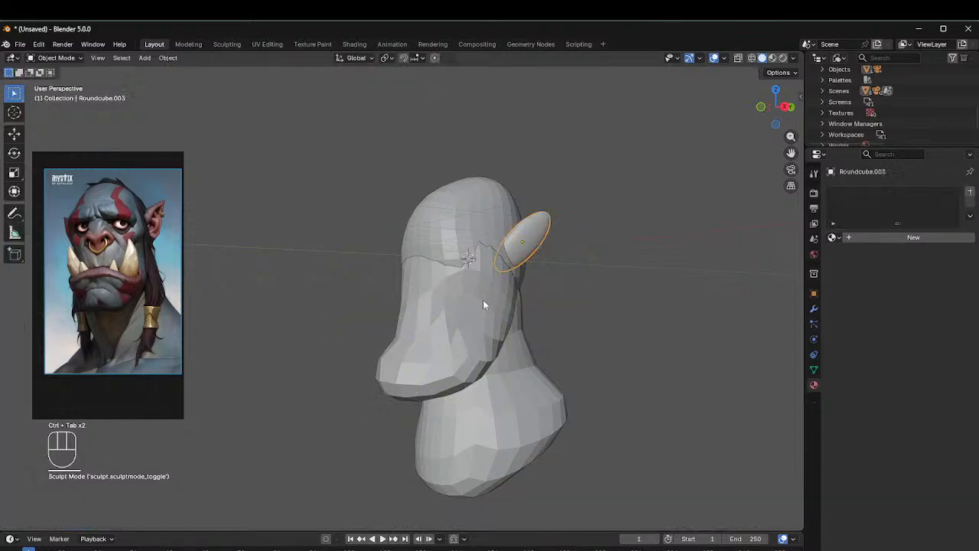
key("ctrl+a")
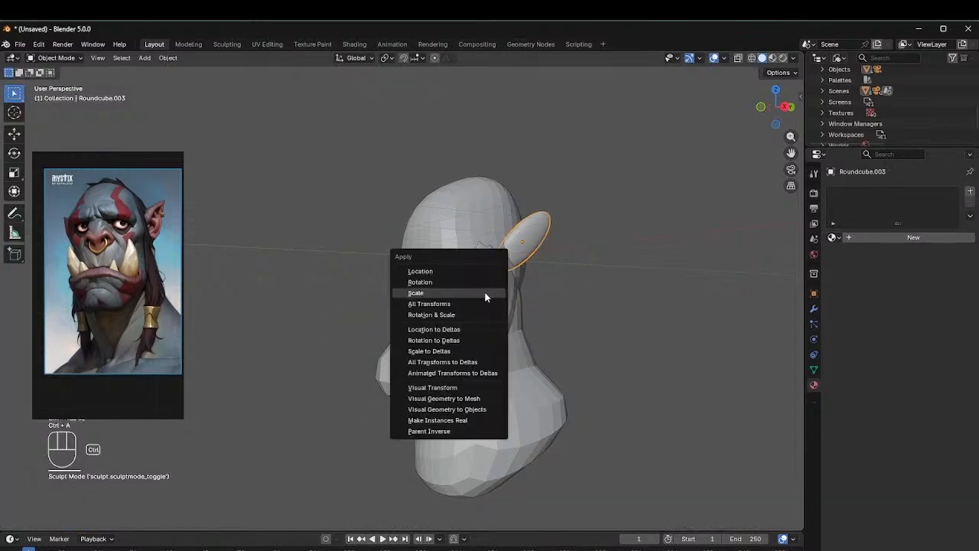
left_click(446, 292)
key("ctrl+Tab")
left_click(466, 343)
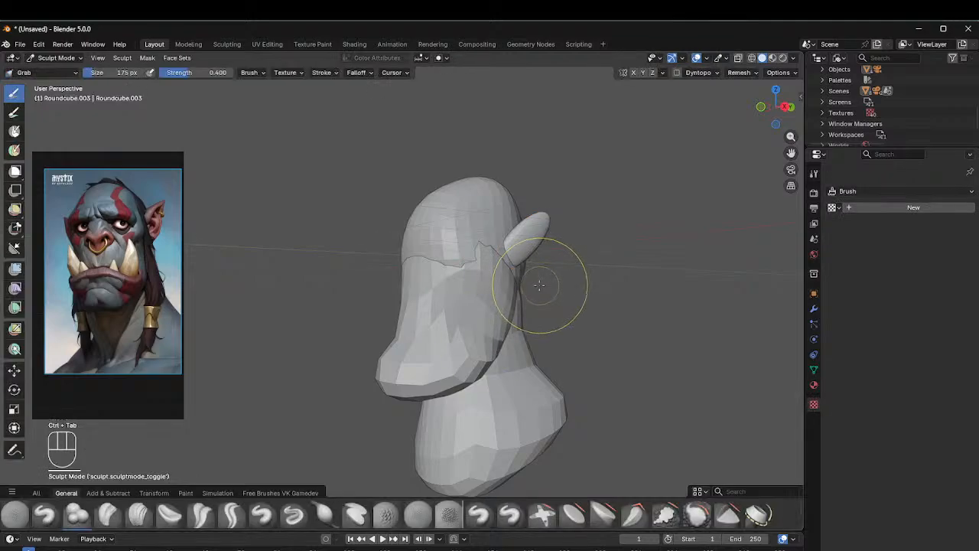
Step: Set the Grab brush size to 105 px and pull the ear's lower end and upper tip into a pointed ear shape
key("f")
left_click(502, 281)
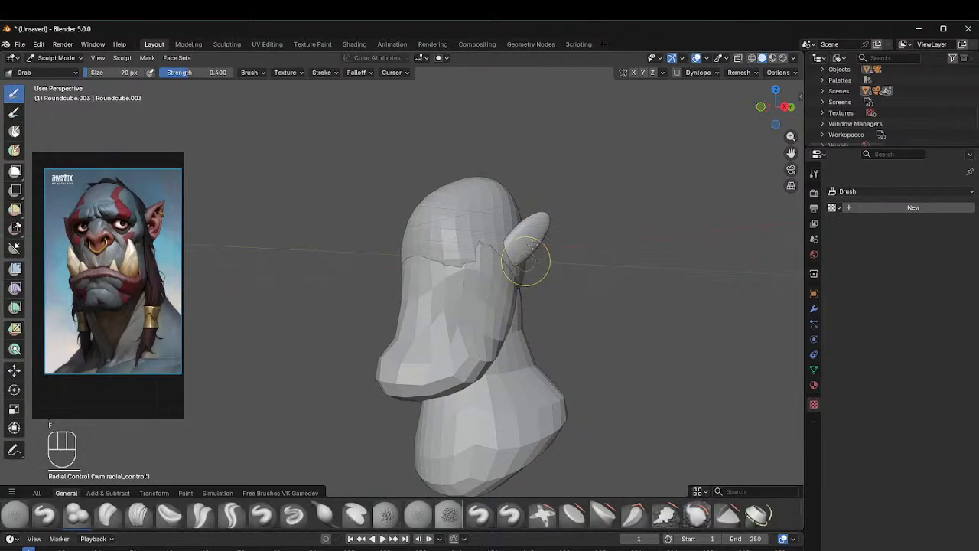
key("f")
left_click(529, 262)
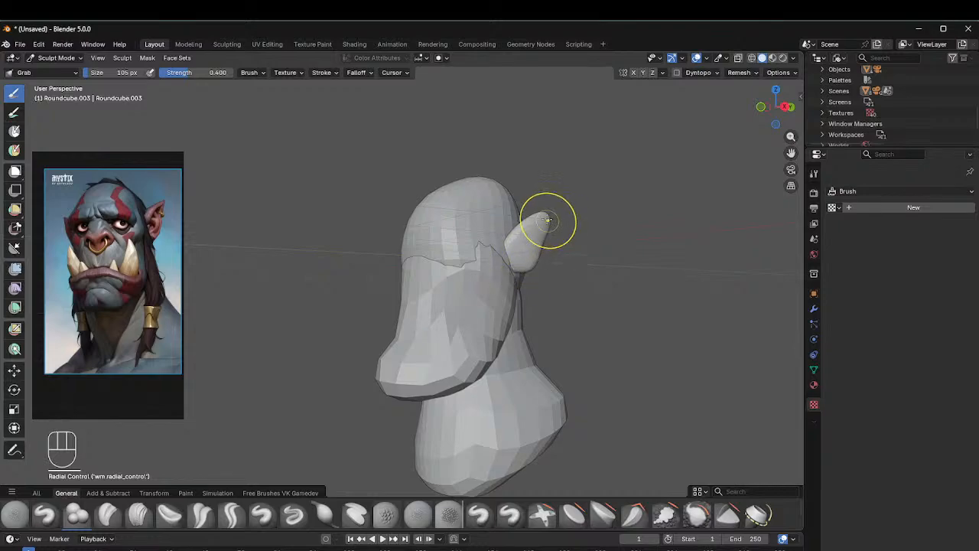
left_click_drag(547, 221, 551, 215)
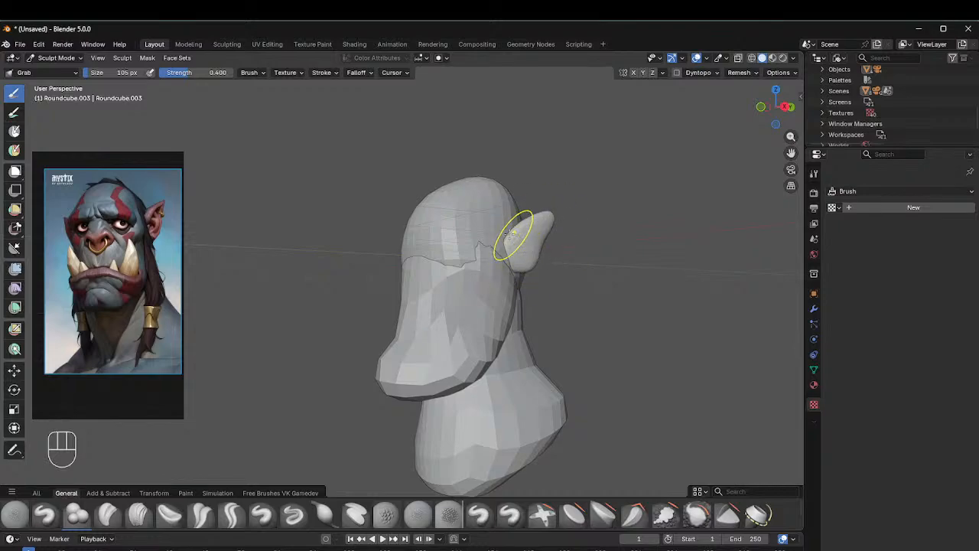
mouse_move(511, 233)
middle_mouse_down()
mouse_move(531, 290)
mouse_move(504, 228)
middle_mouse_up()
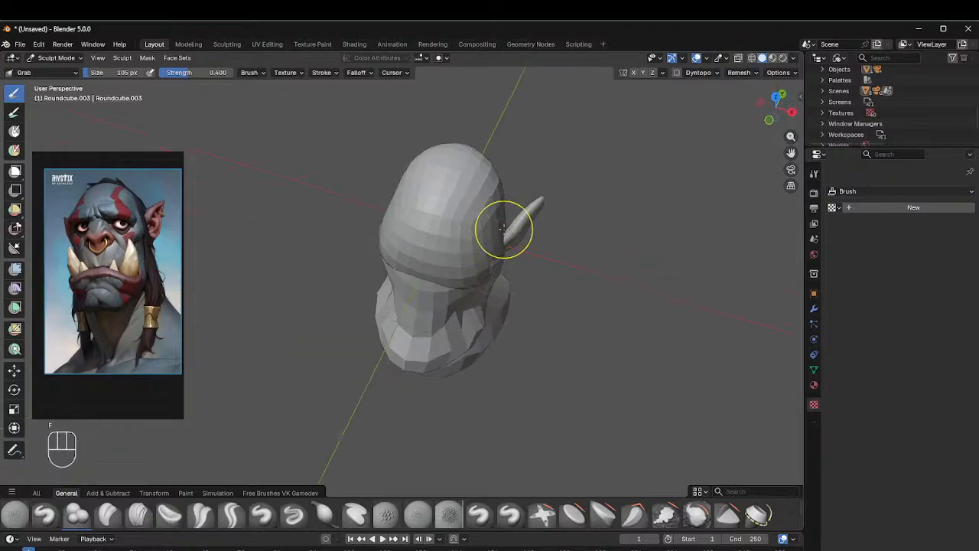
Step: Set the Grab brush size to 134 px and pull the ear's upper part outward from behind the head
key("f")
left_click(502, 229)
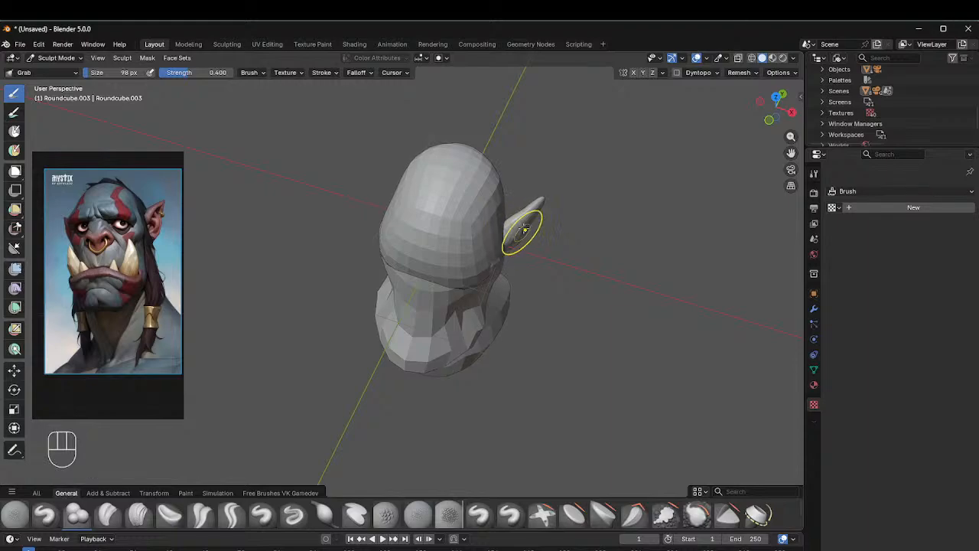
key("f")
left_click(560, 212)
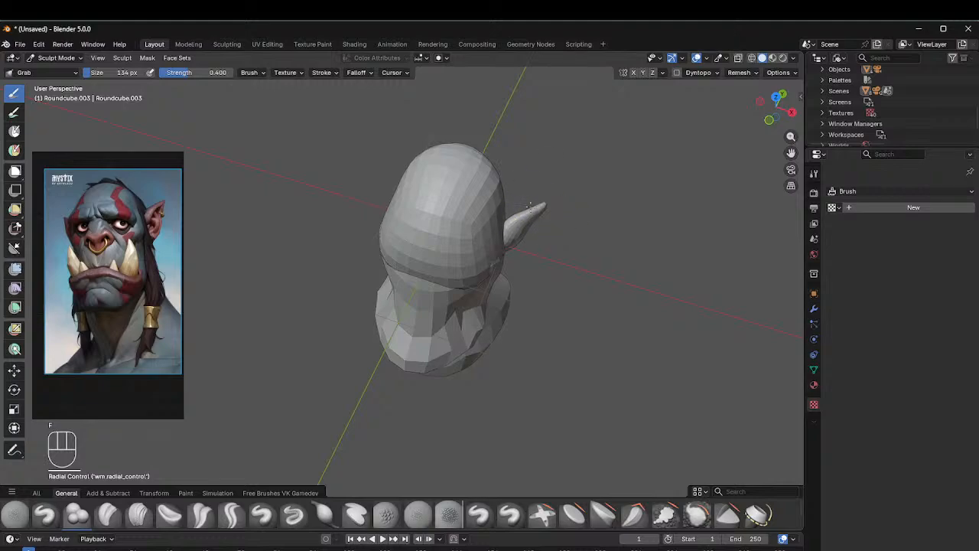
middle_click_drag(551, 200, 542, 208)
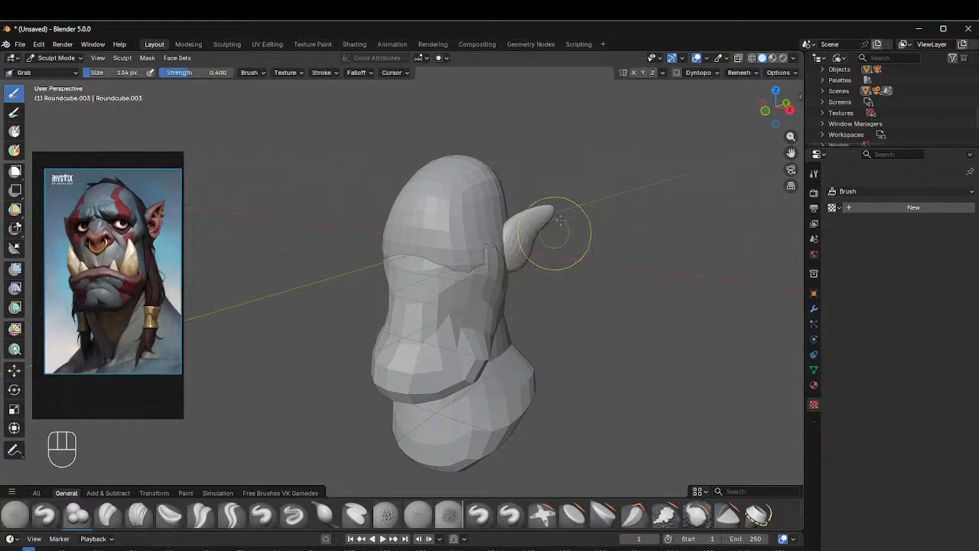
middle_click_drag(561, 220, 507, 257)
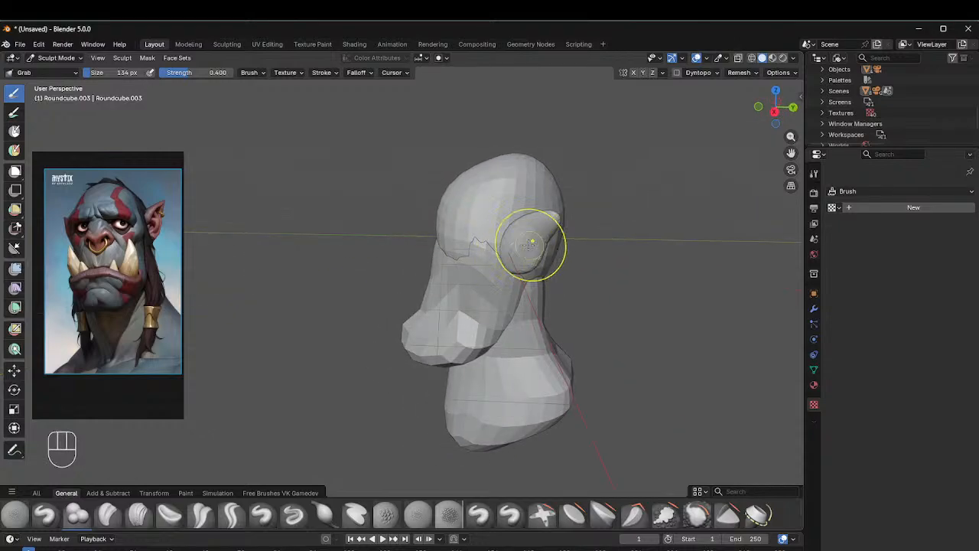
middle_click_drag(557, 233, 672, 196)
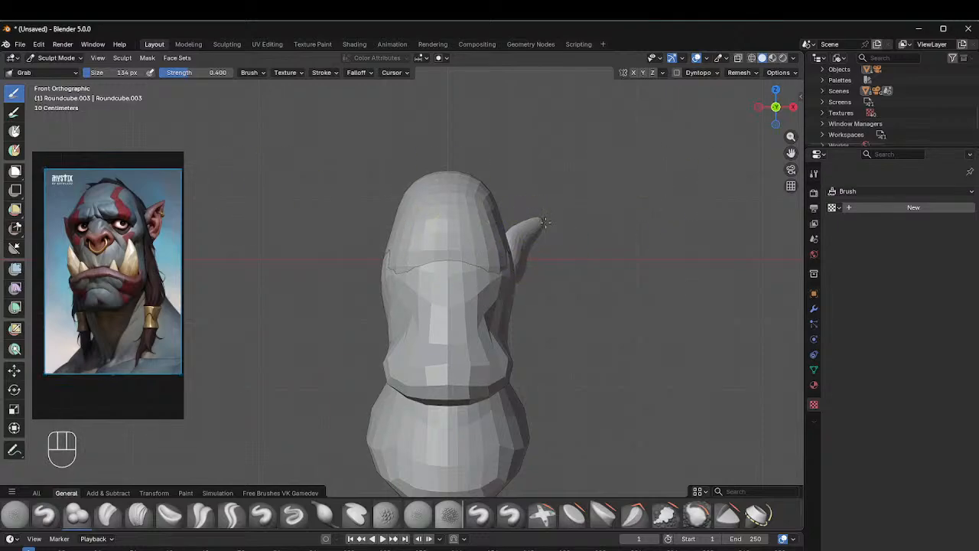
Step: Pull the ear's tip slightly upward in front view and adjust its lower edge with the Grab brush
mouse_move(538, 223)
left_mouse_down()
mouse_move(520, 246)
mouse_move(538, 219)
left_mouse_up()
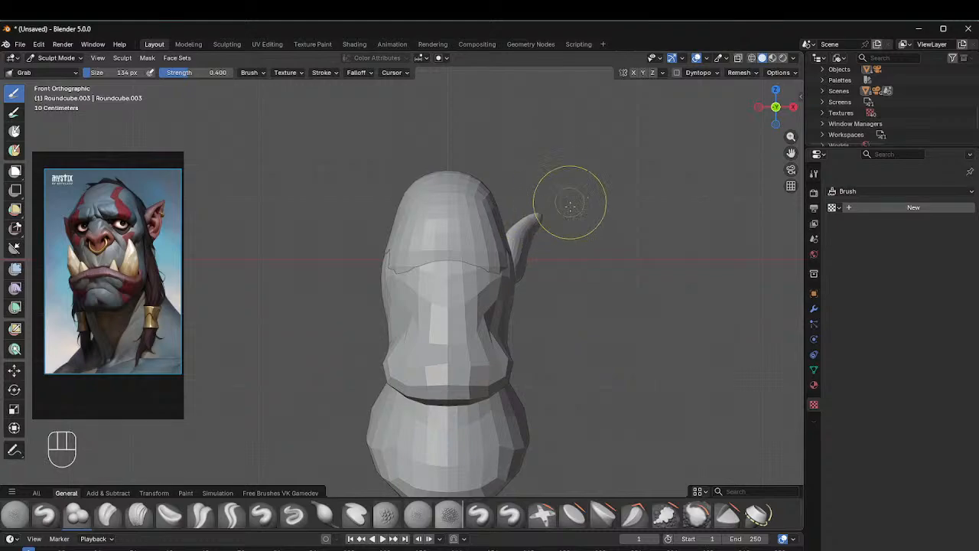
middle_click_drag(570, 204, 526, 208)
mouse_move(525, 258)
left_mouse_down()
mouse_move(535, 265)
mouse_move(537, 255)
left_mouse_up()
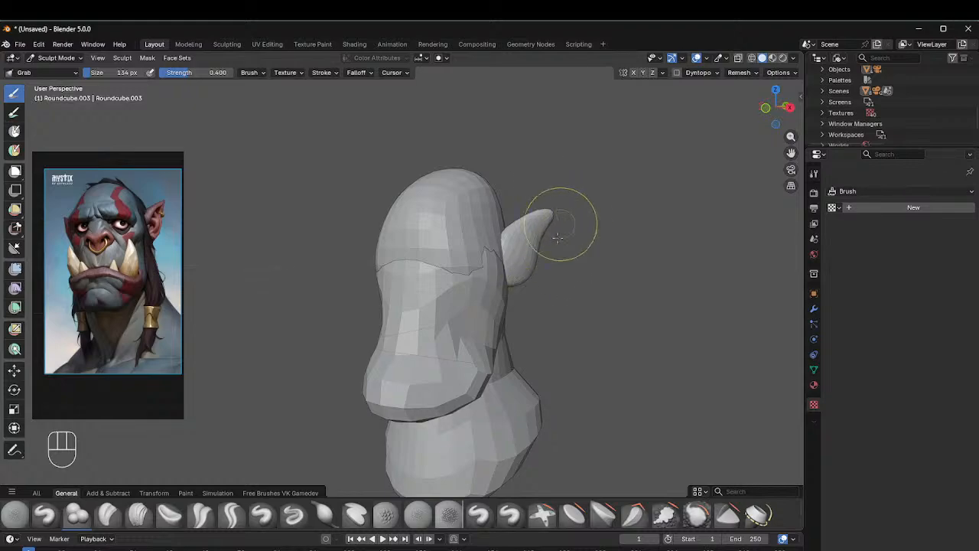
middle_click_drag(563, 218, 543, 165)
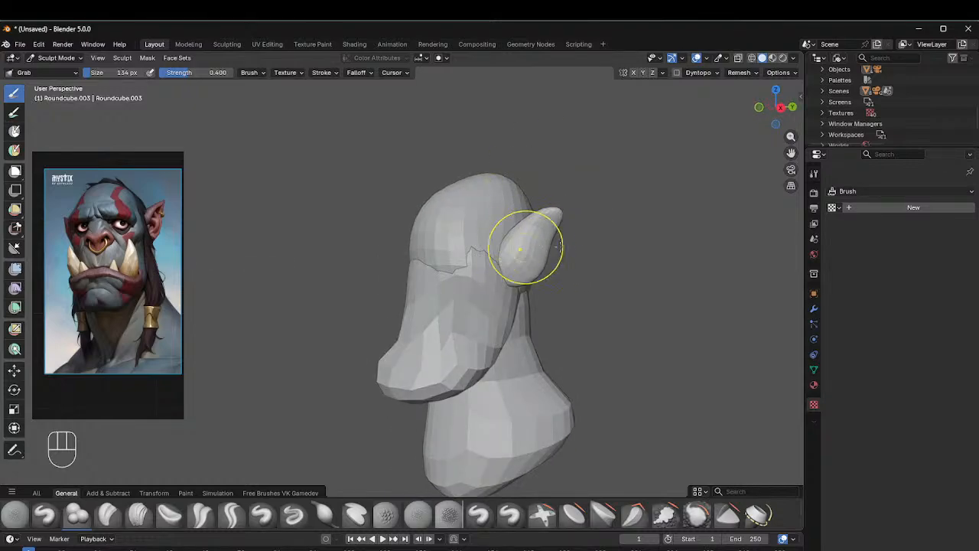
middle_click_drag(604, 220, 583, 224)
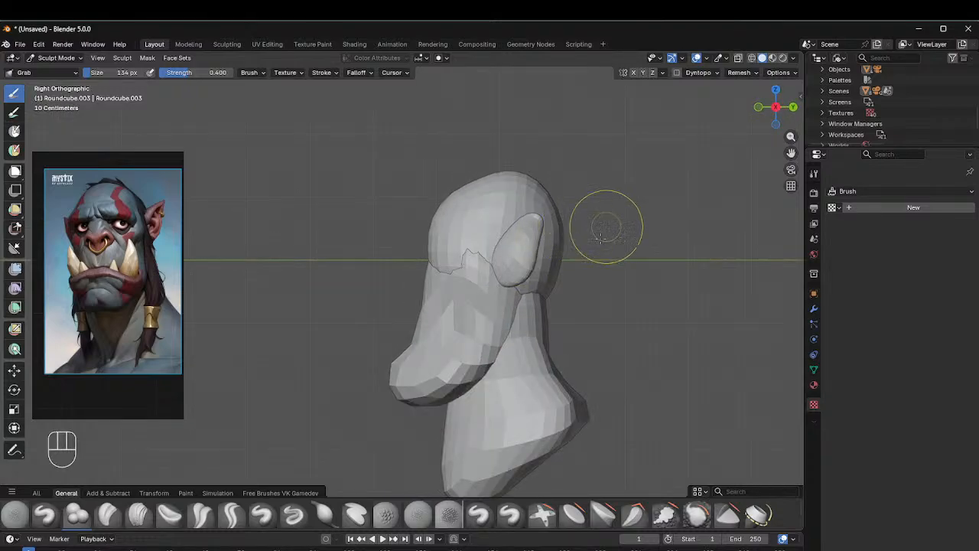
Step: Switch sculpting to the cranium piece and pull the back of the head outward with a 323 px Grab brush
key("ctrl+Tab")
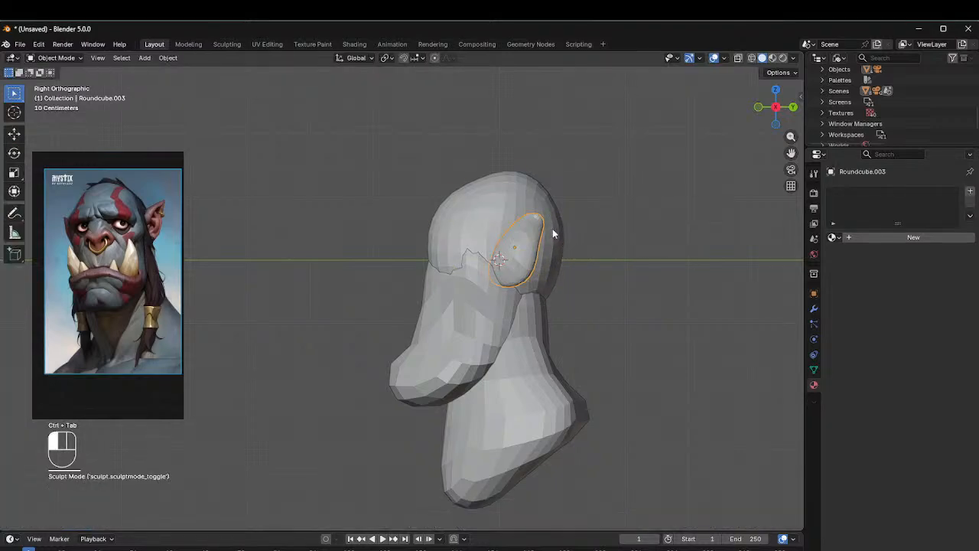
key("ctrl+Tab")
left_click(544, 298)
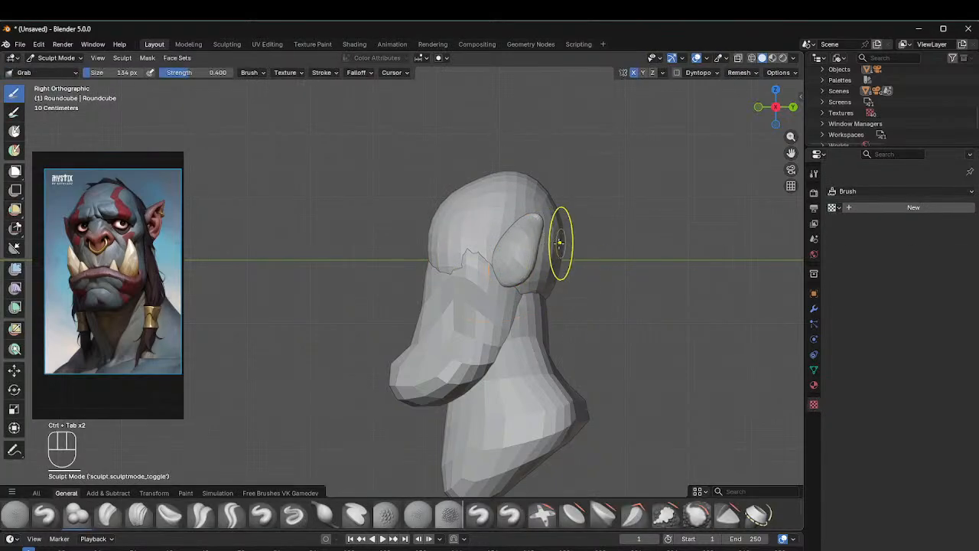
key("f")
left_click(655, 230)
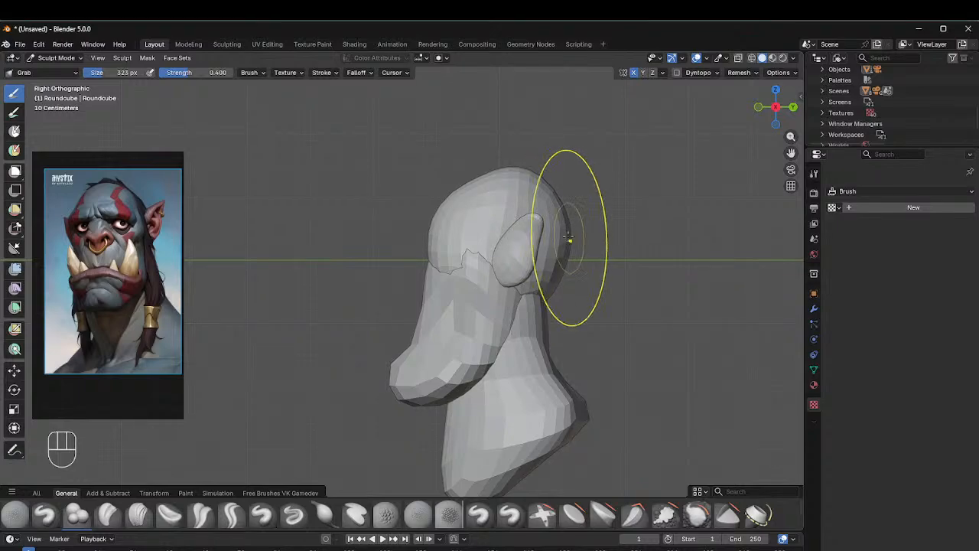
Step: Return to Object Mode, select the ear piece and nudge it along the global Y axis
key("ctrl+Tab")
left_click(451, 247)
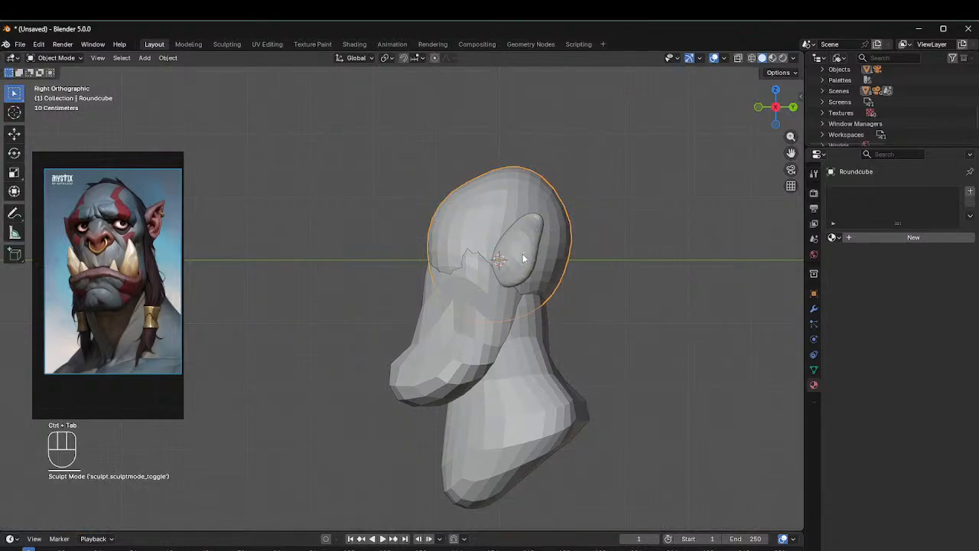
left_click(528, 255)
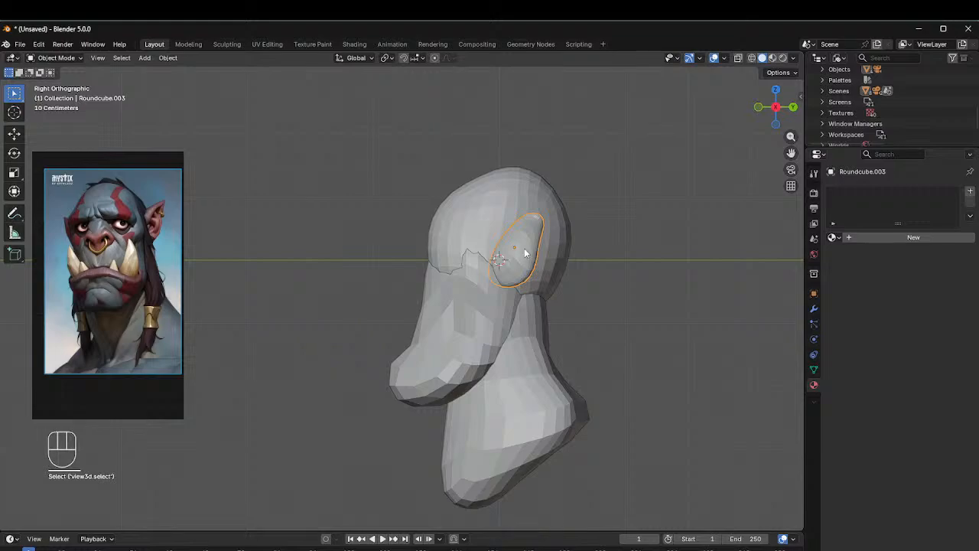
key("g")
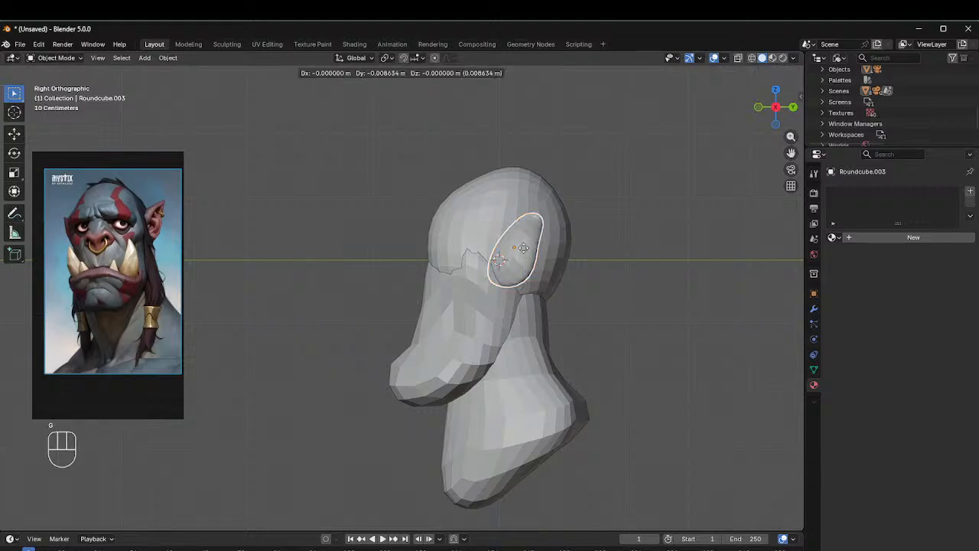
key("y")
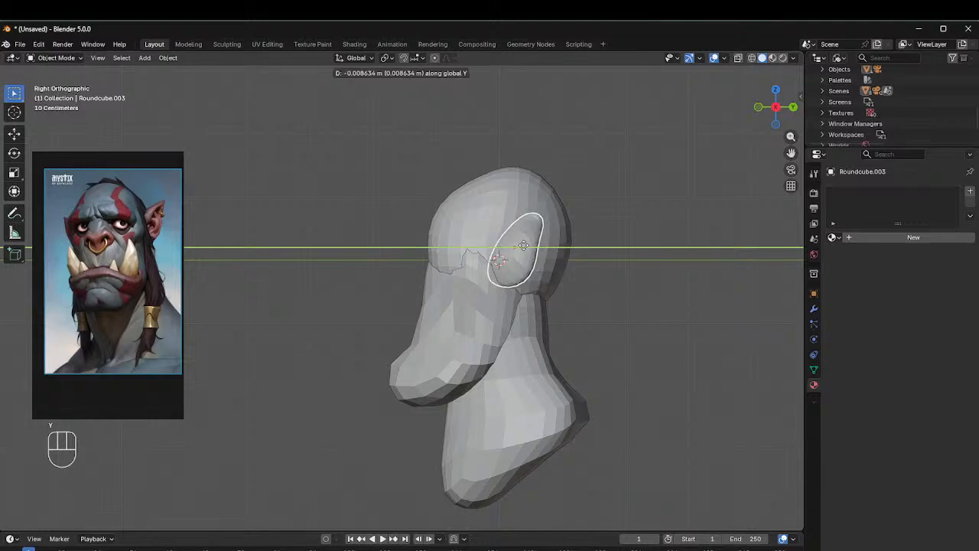
left_click(522, 249)
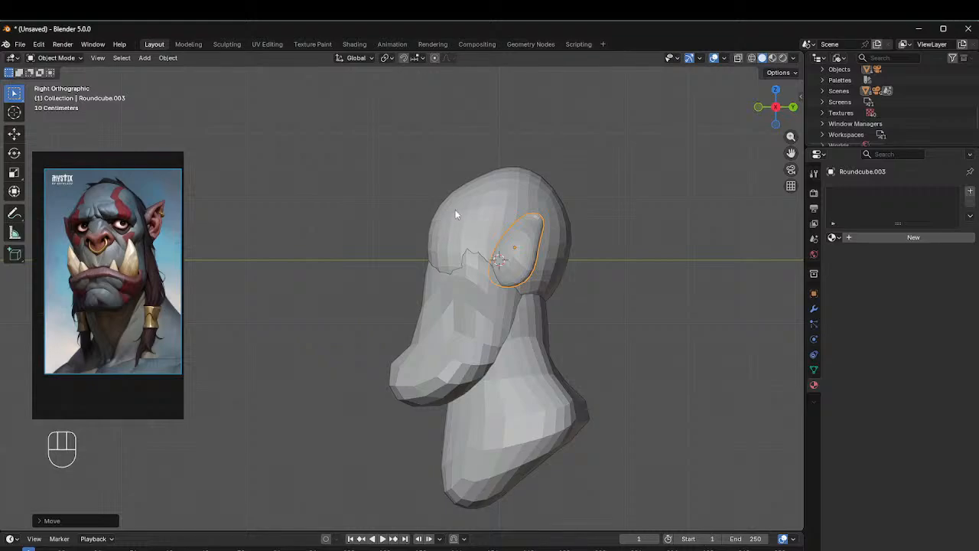
Step: Sculpt the ear piece in front view with a 205 px Grab brush, reshaping its lower part and tip into an outward slant
middle_click_drag(461, 240, 589, 238)
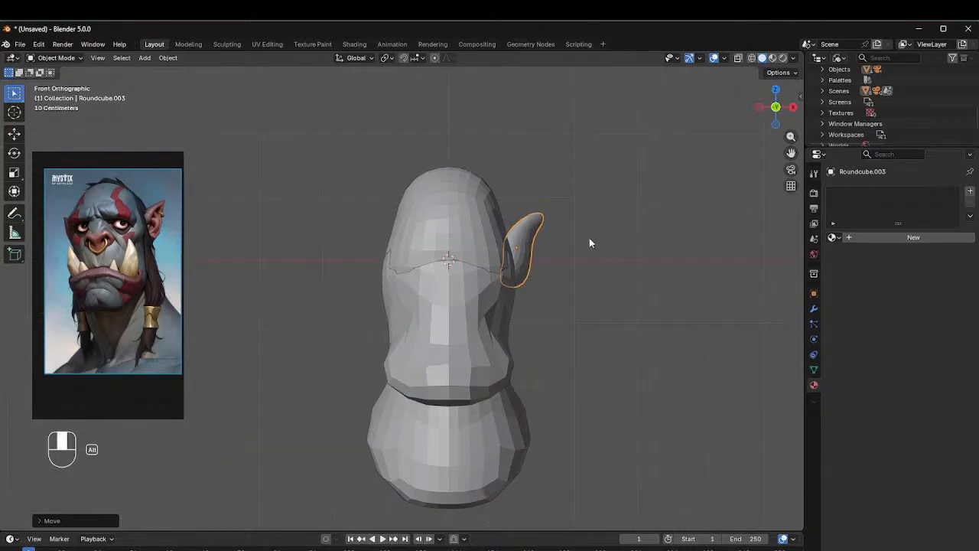
key("ctrl+Tab")
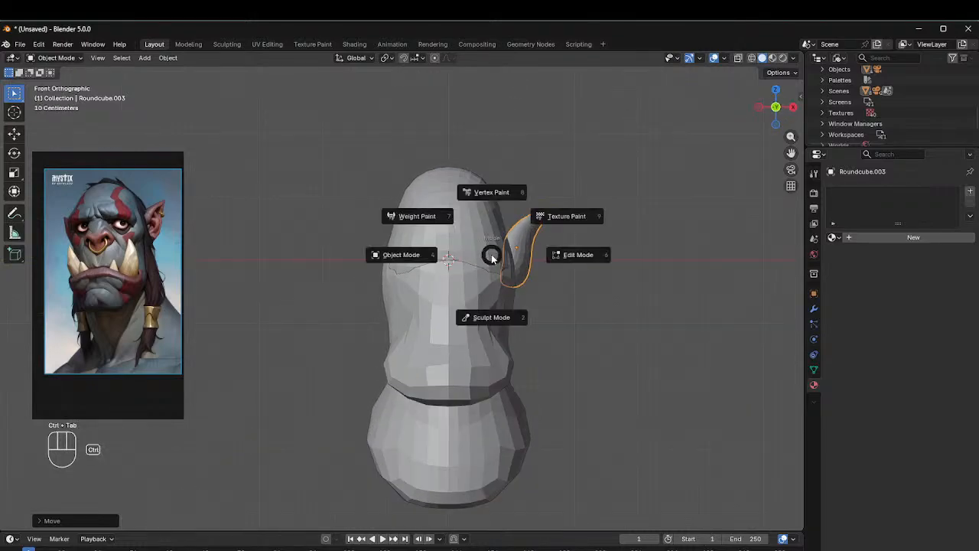
left_click(490, 319)
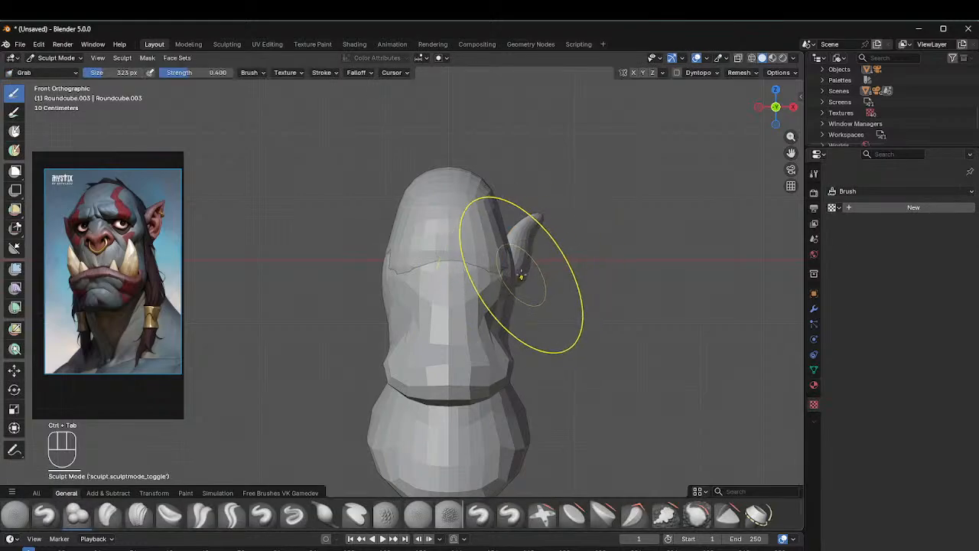
key("f")
left_click(512, 284)
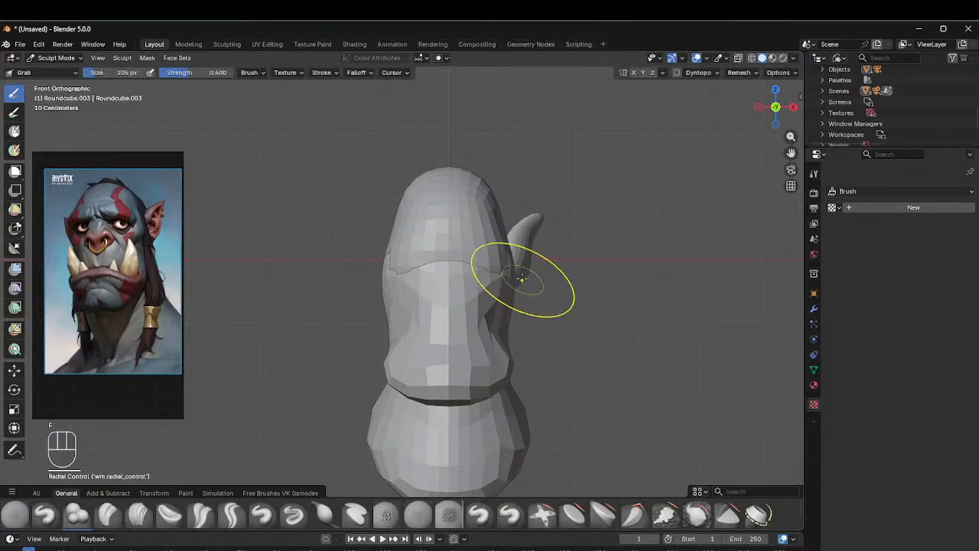
mouse_move(517, 272)
left_mouse_down()
mouse_move(558, 225)
mouse_move(525, 229)
mouse_move(539, 221)
mouse_move(531, 199)
left_mouse_up()
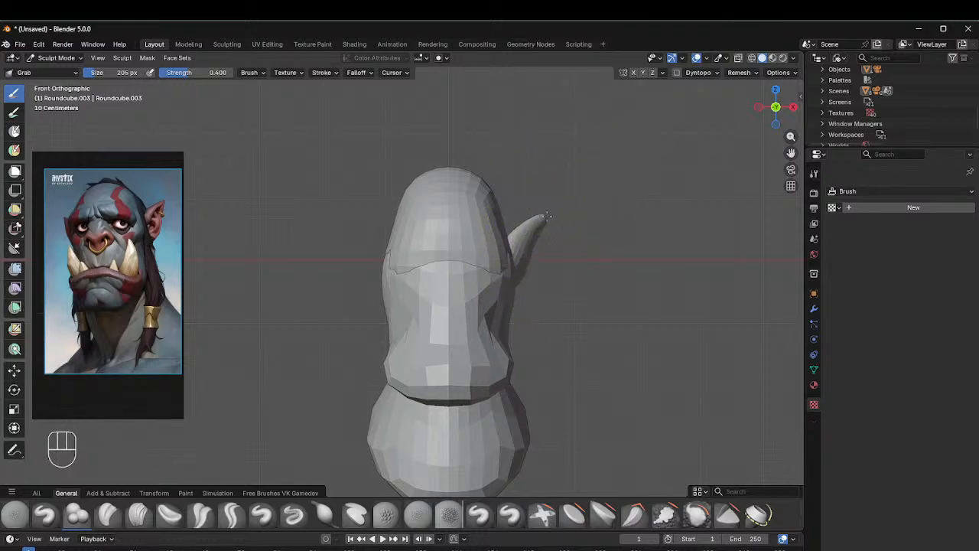
Step: Set the Grab brush size to 169 px and reshape the ear's base where it meets the side of the head
mouse_move(546, 219)
middle_mouse_down()
mouse_move(566, 223)
mouse_move(520, 192)
middle_mouse_up()
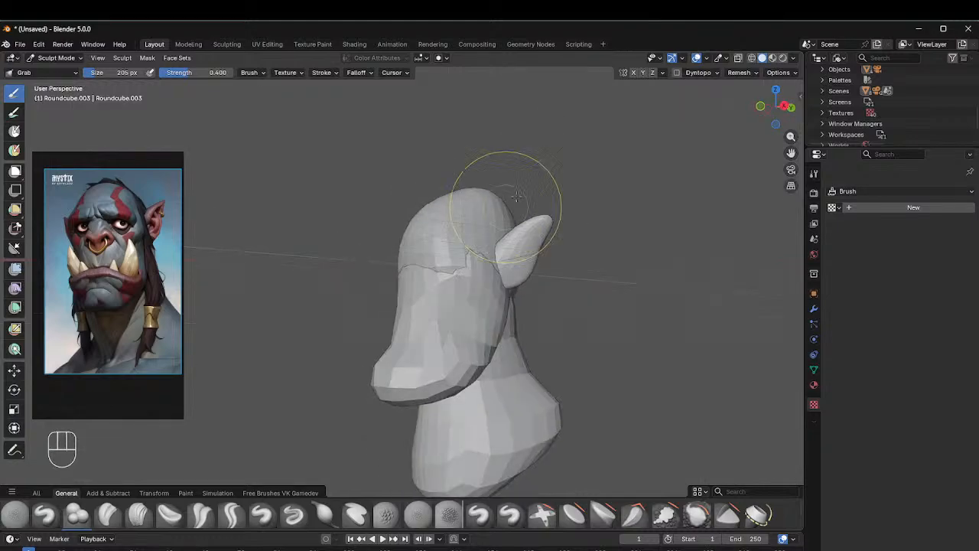
key("f")
left_click(499, 287)
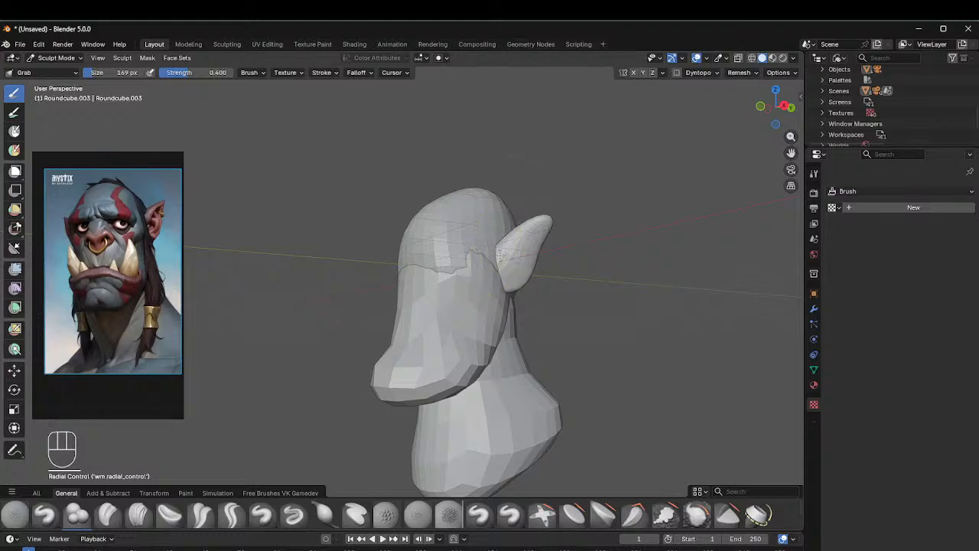
mouse_move(507, 256)
middle_mouse_down()
mouse_move(578, 266)
mouse_move(546, 245)
mouse_move(551, 225)
middle_mouse_up()
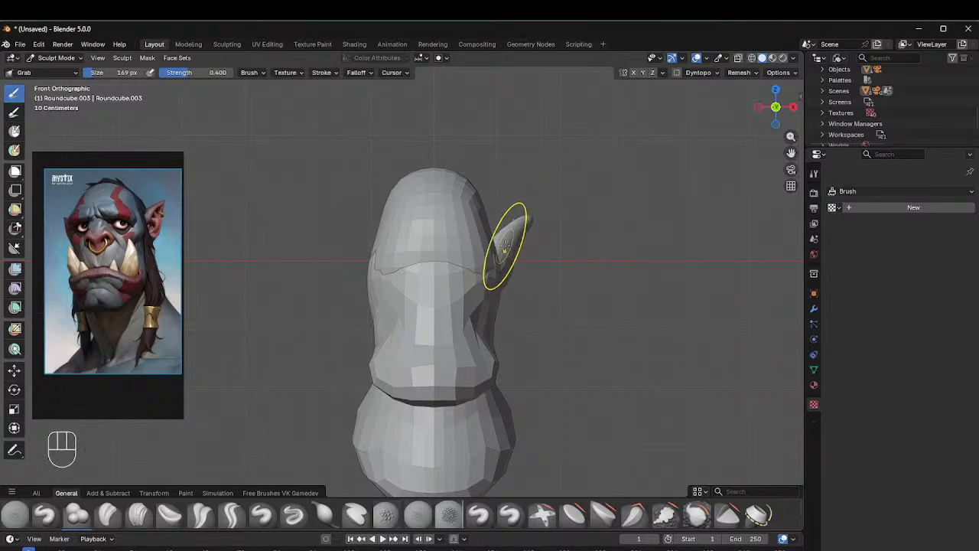
mouse_move(505, 246)
left_mouse_down()
mouse_move(524, 245)
mouse_move(515, 256)
mouse_move(523, 262)
mouse_move(525, 225)
mouse_move(497, 230)
left_mouse_up()
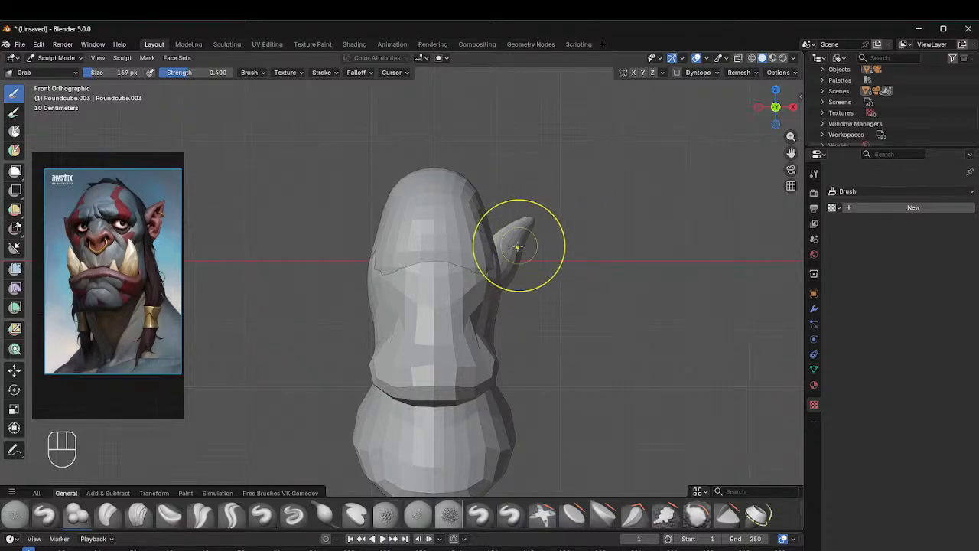
Step: Raise the ear piece about 0.3 m along the global Z axis in Object Mode
key("ctrl+Tab")
left_click(471, 240)
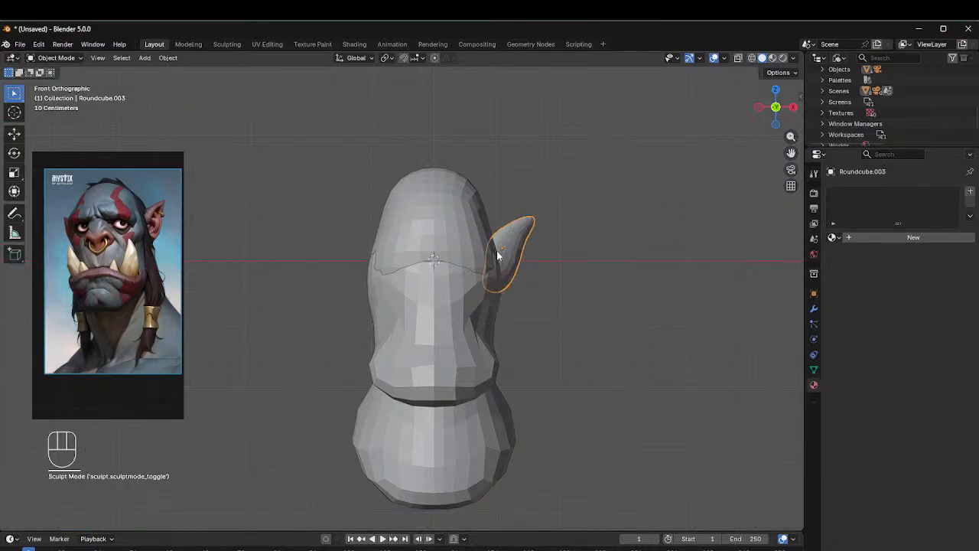
key("g")
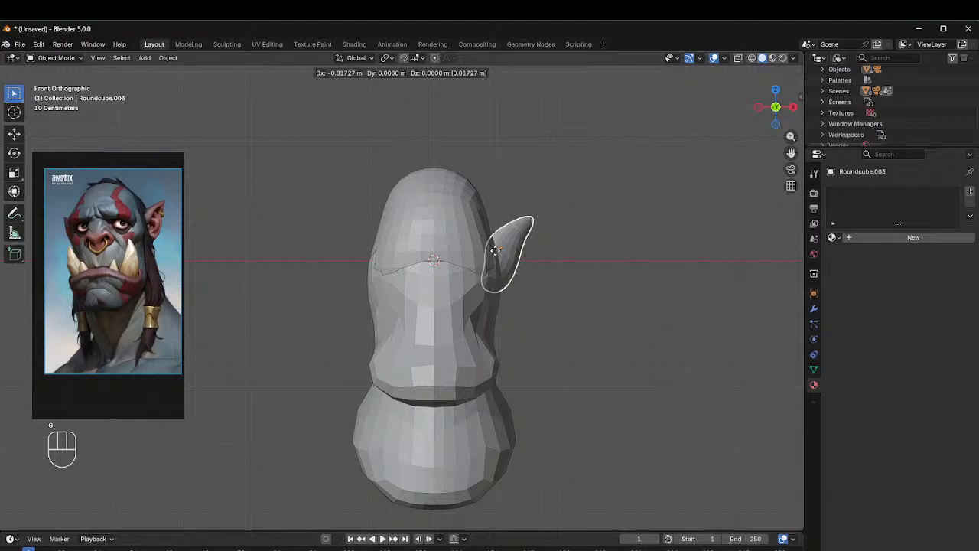
key("z")
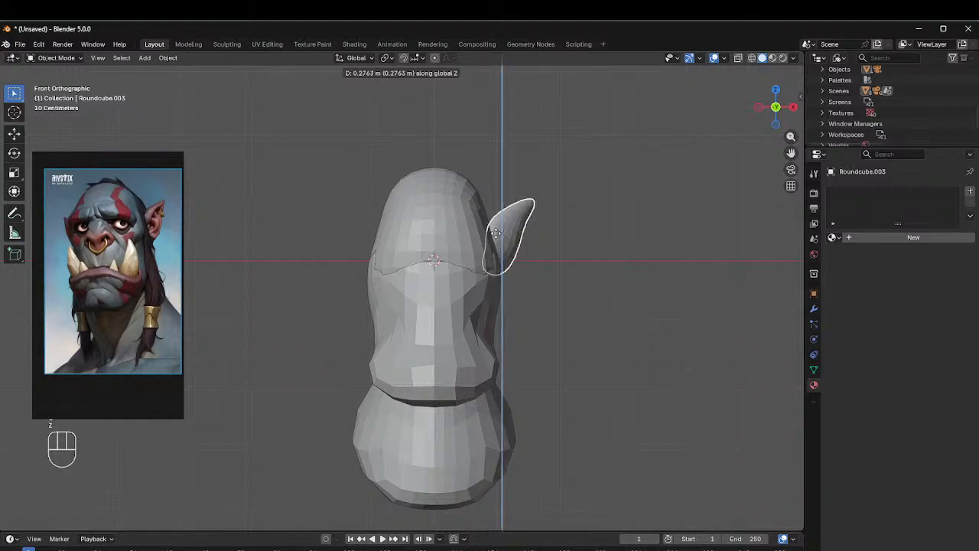
left_click(497, 232)
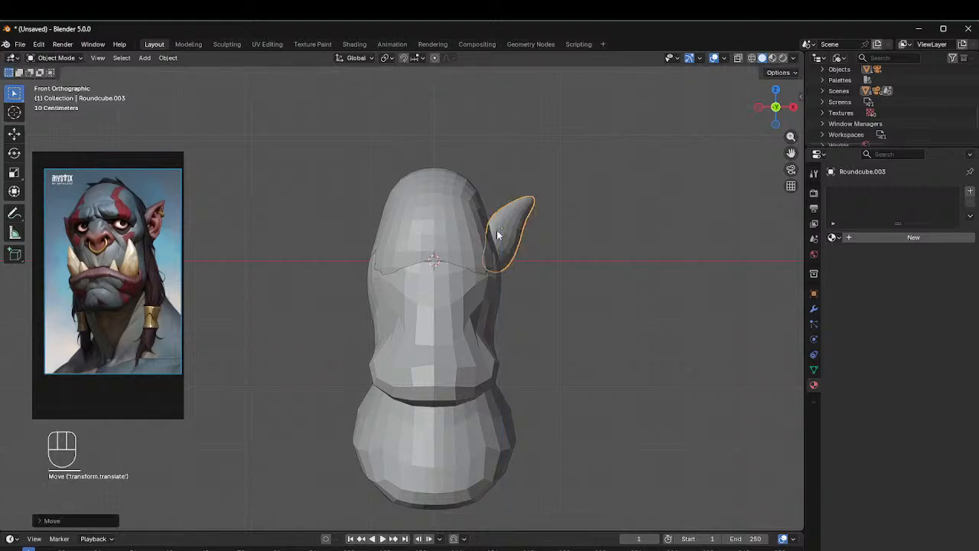
middle_click_drag(541, 237, 440, 236)
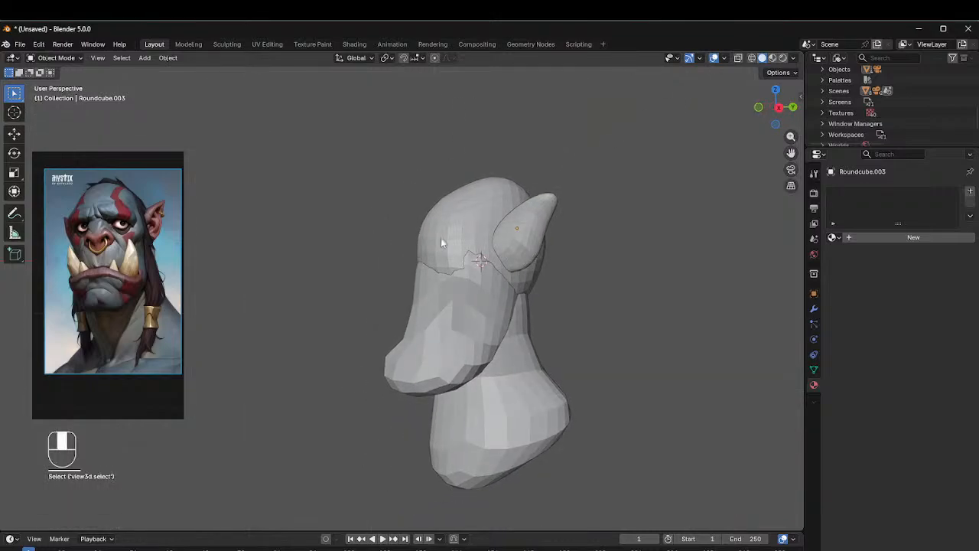
Step: Lower the ear piece slightly along the global Z axis and check its placement from the front
left_click(530, 235)
key("g")
key("z")
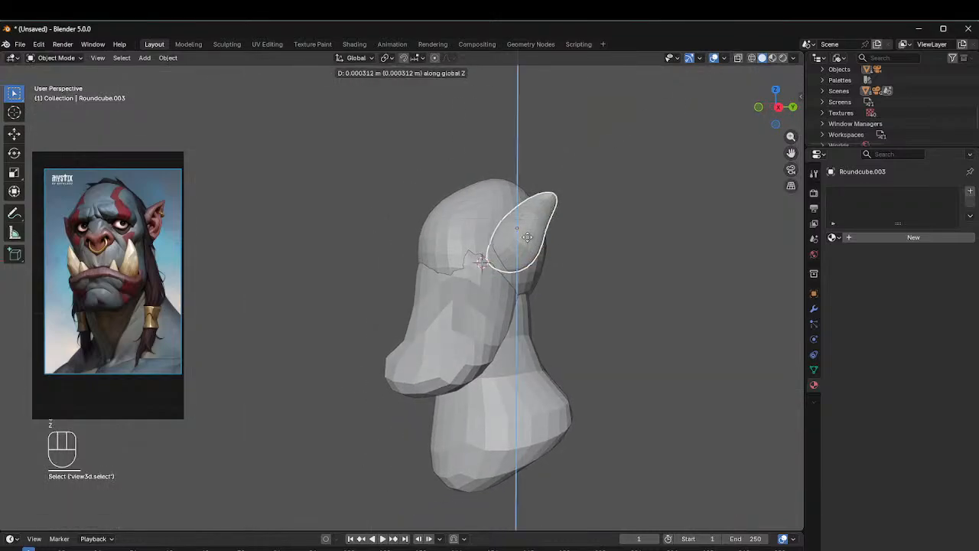
left_click(535, 247)
middle_click_drag(535, 246, 625, 236)
scroll(595, 162, "down", 2)
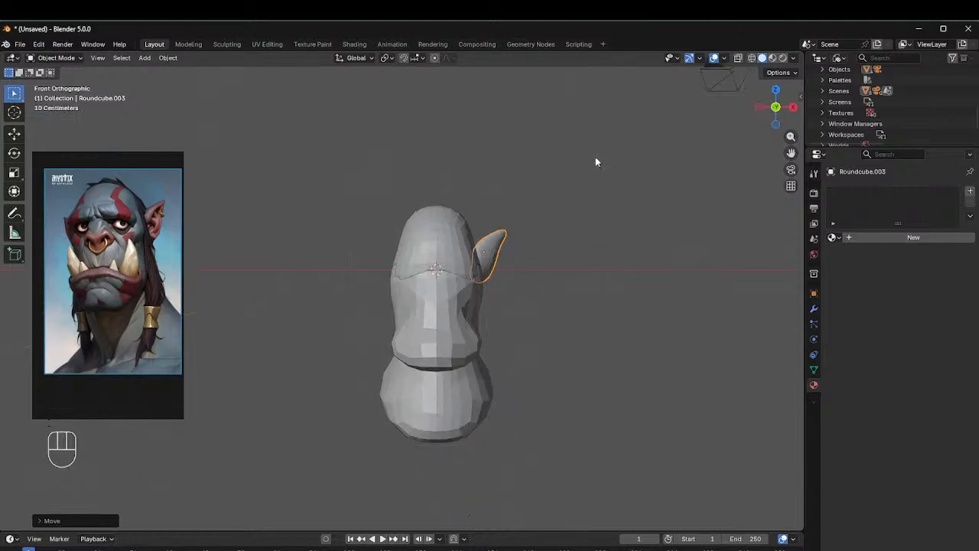
middle_click_drag(476, 258, 356, 229, "shift")
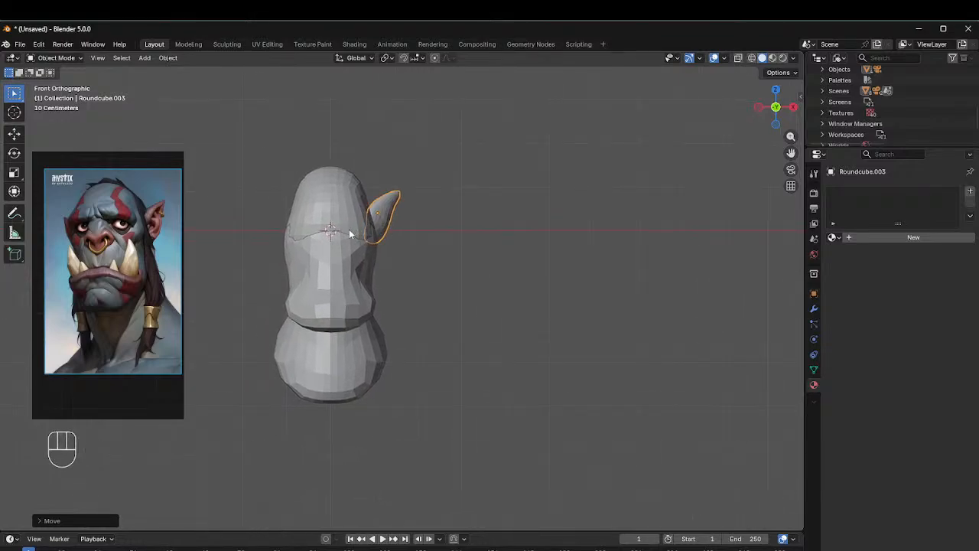
scroll(310, 203, "up", 1)
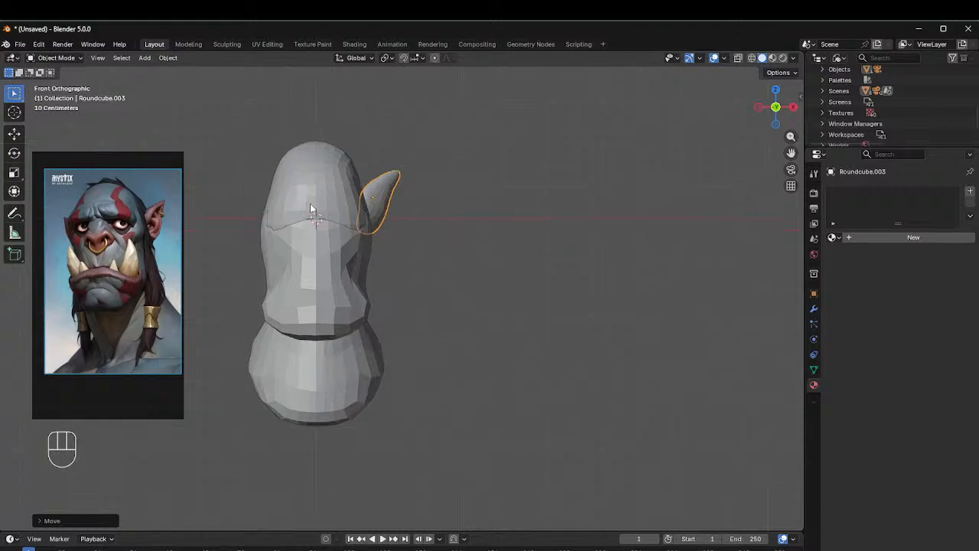
Step: Select the pointed ear piece and give it a new material
scroll(310, 204, "down", 2)
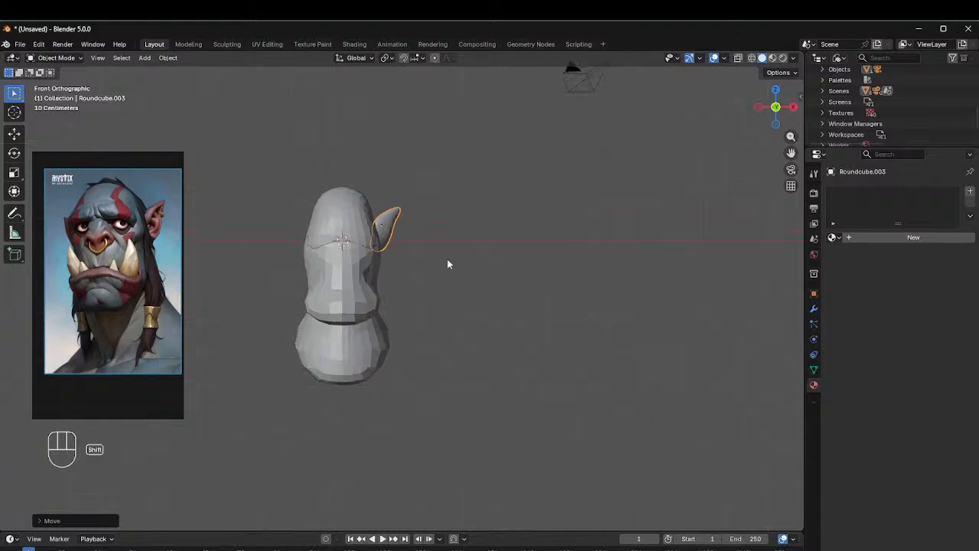
middle_click_drag(447, 260, 501, 250, "shift")
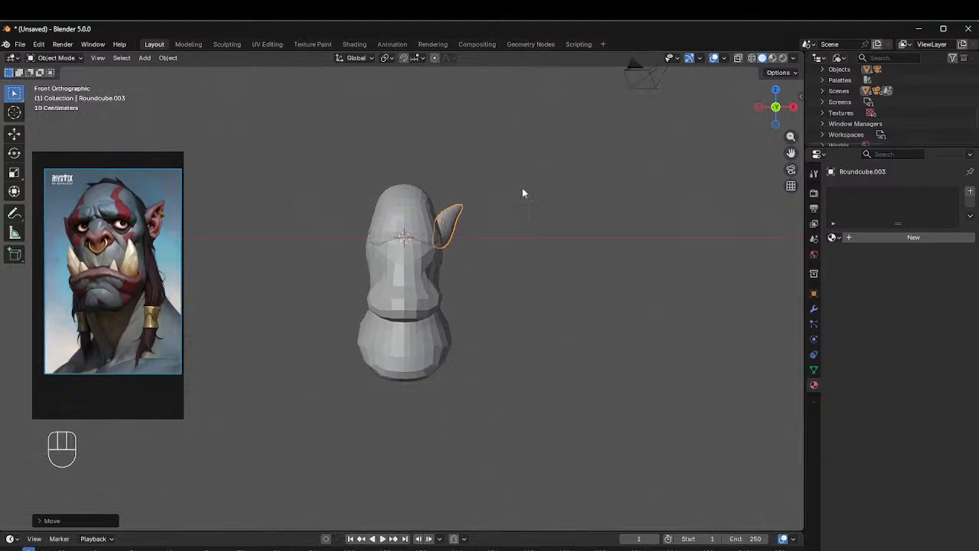
left_click(450, 228)
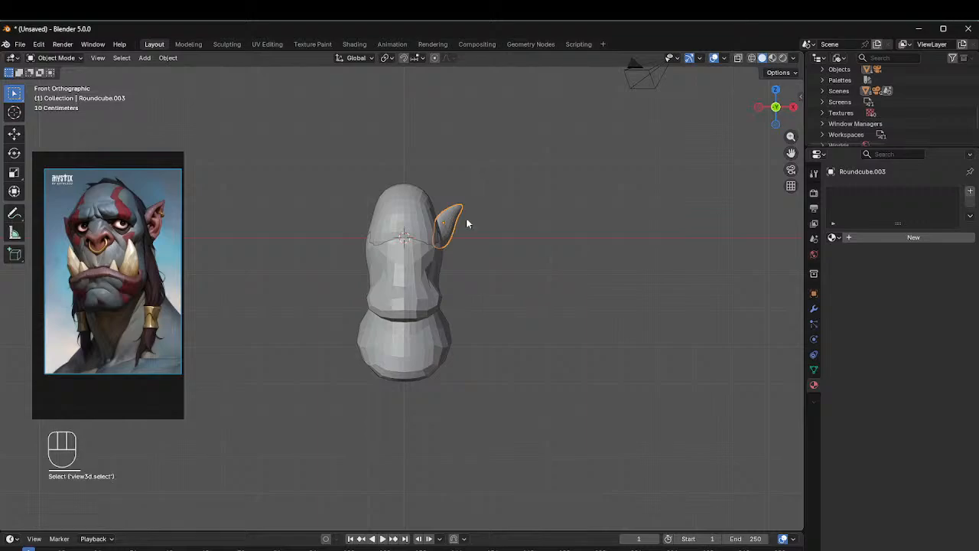
left_click(874, 236)
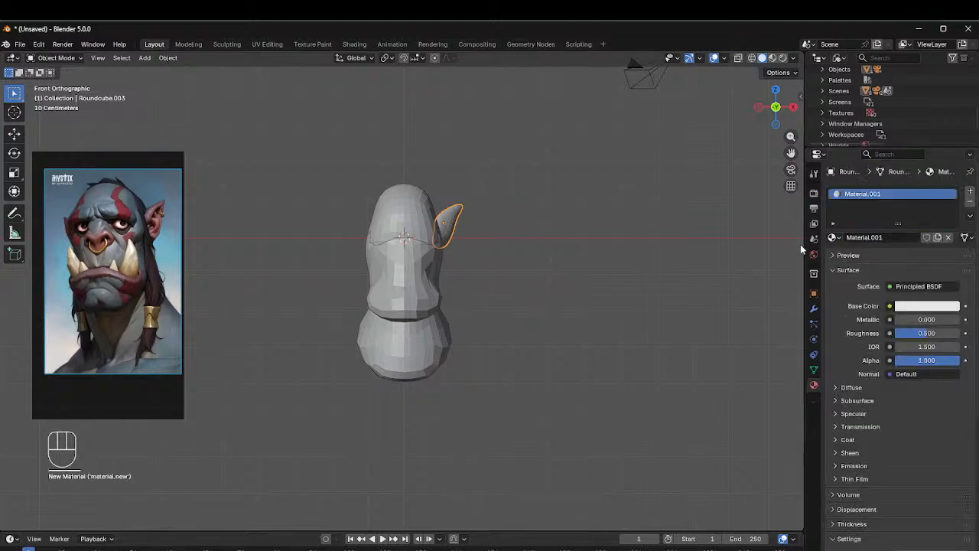
Step: Add a Mirror modifier on the X axis to the ear piece, with the upper head piece Roundcube as the mirror object
left_click(813, 308)
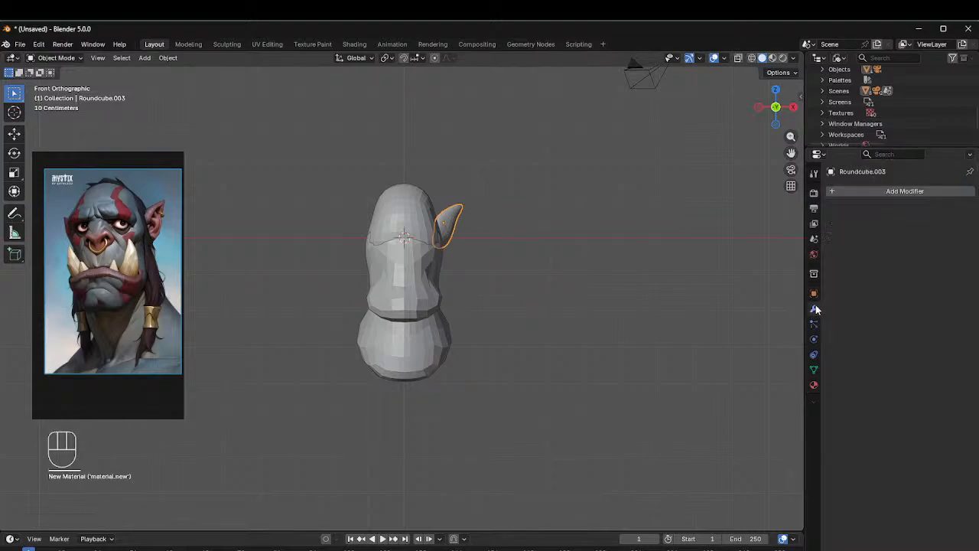
left_click(865, 191)
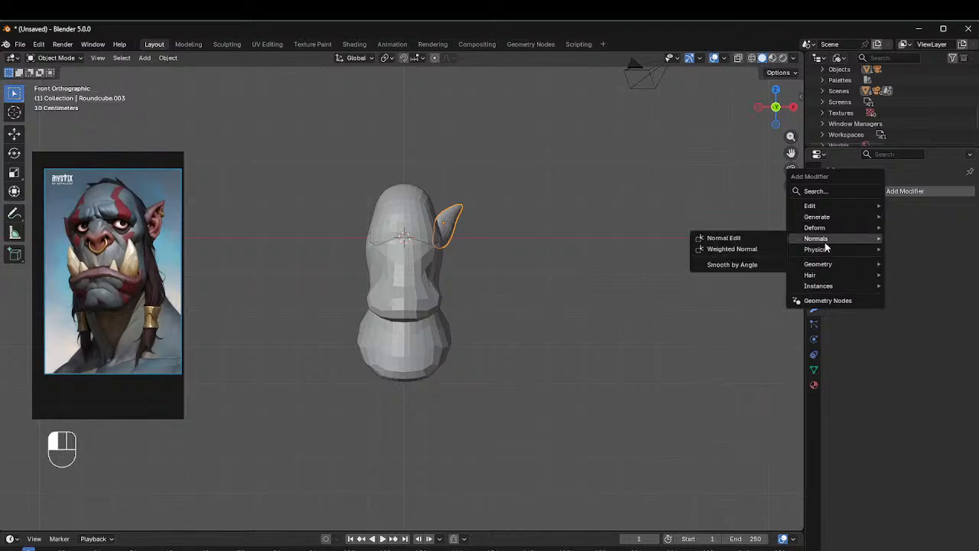
mouse_move(828, 218)
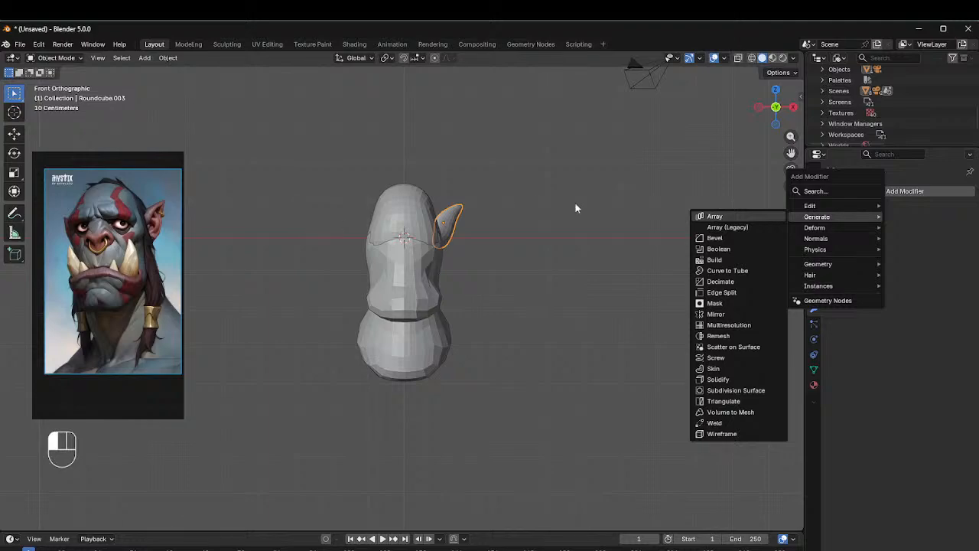
left_click(913, 210)
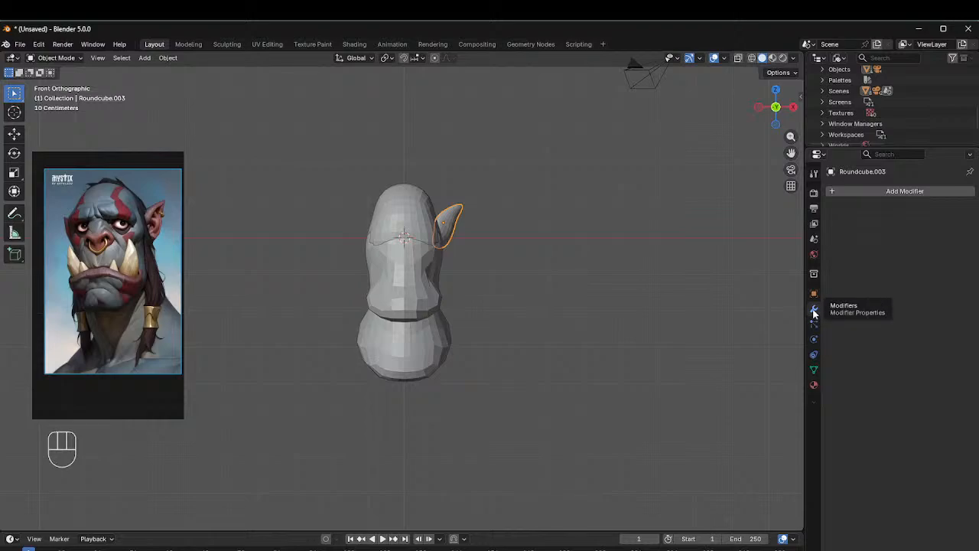
left_click(893, 192)
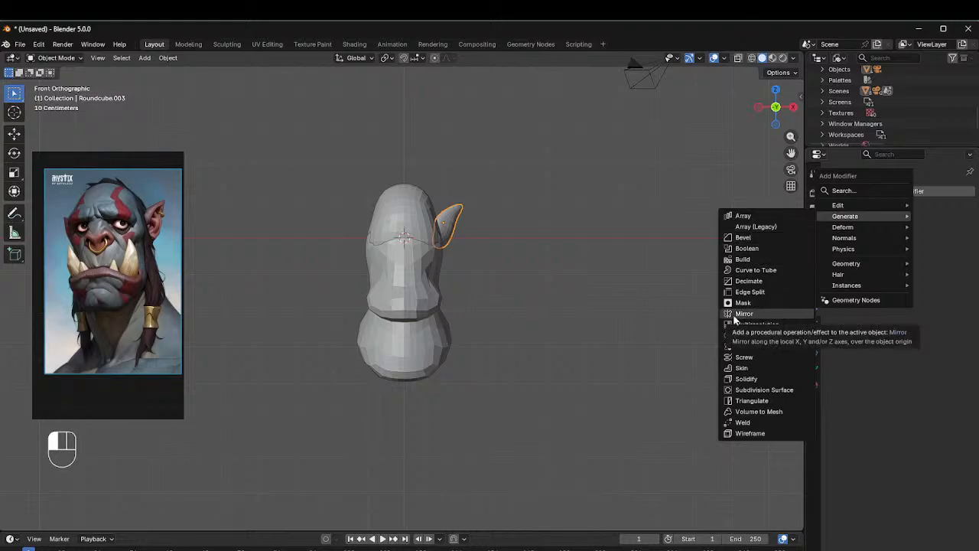
left_click(743, 313)
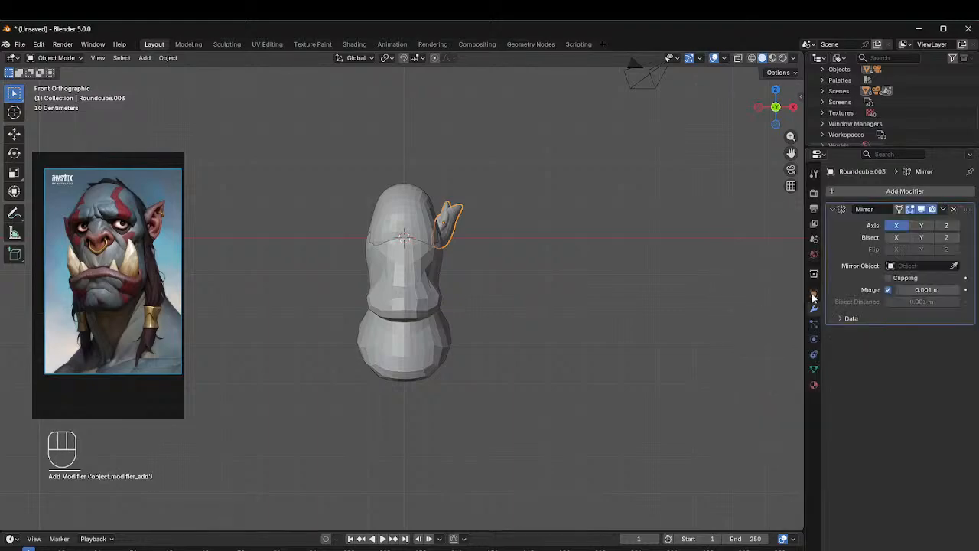
left_click(954, 267)
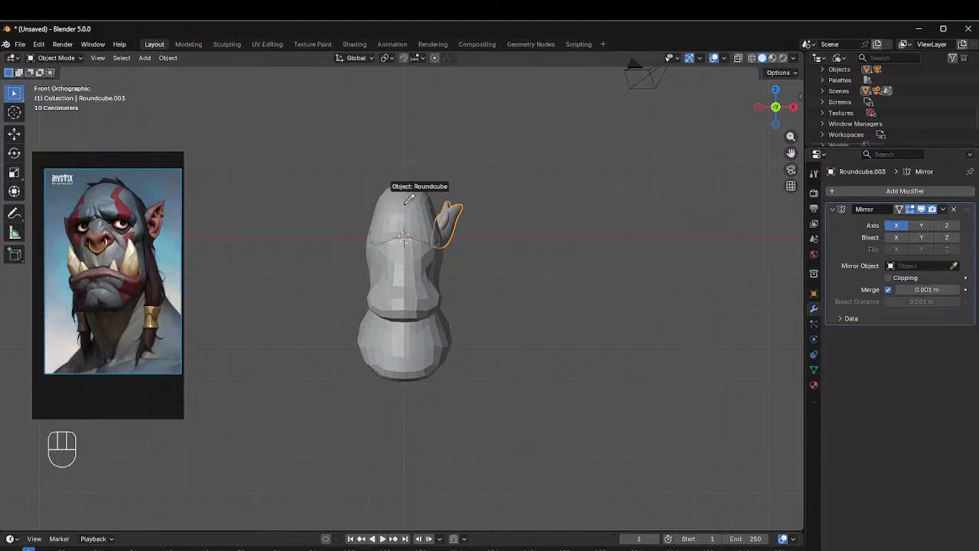
left_click(422, 226)
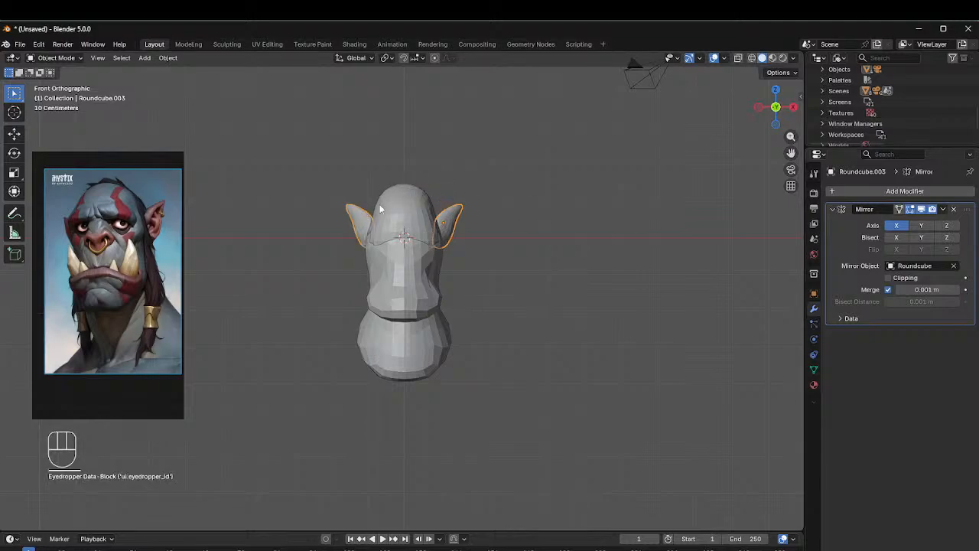
left_click(527, 164)
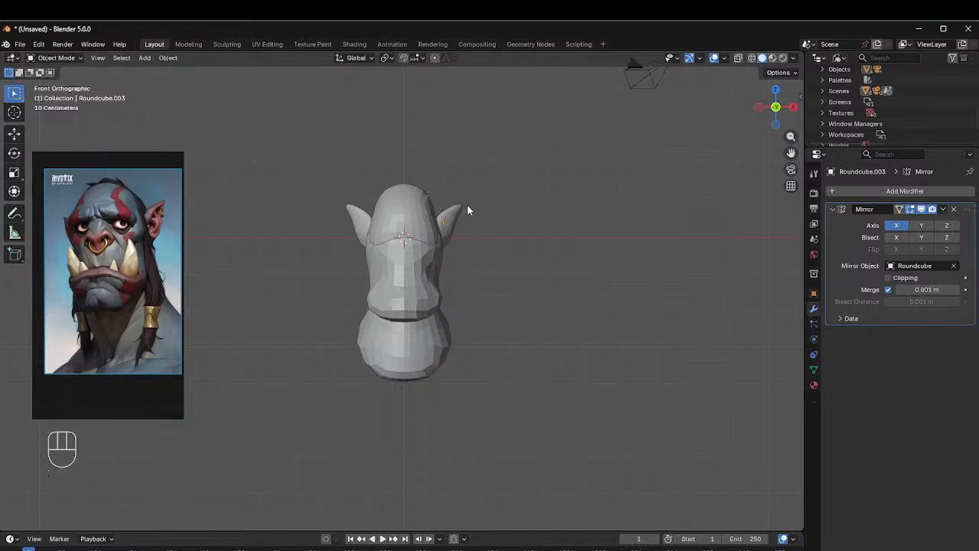
Step: Select the upper head piece and check its symmetry options in Sculpt Mode
left_click(402, 218)
key("ctrl+Tab")
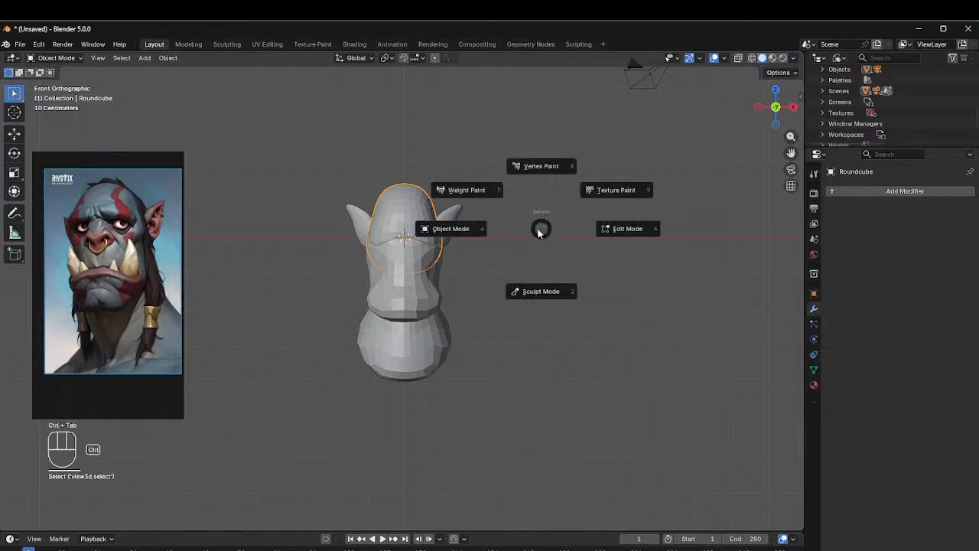
left_click(451, 229)
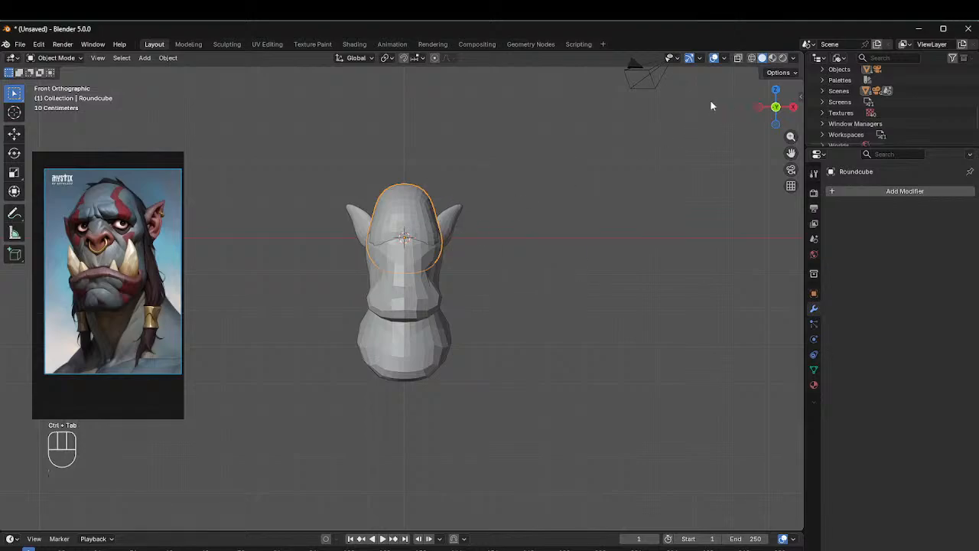
middle_click_drag(492, 212, 590, 148)
key("ctrl+Tab")
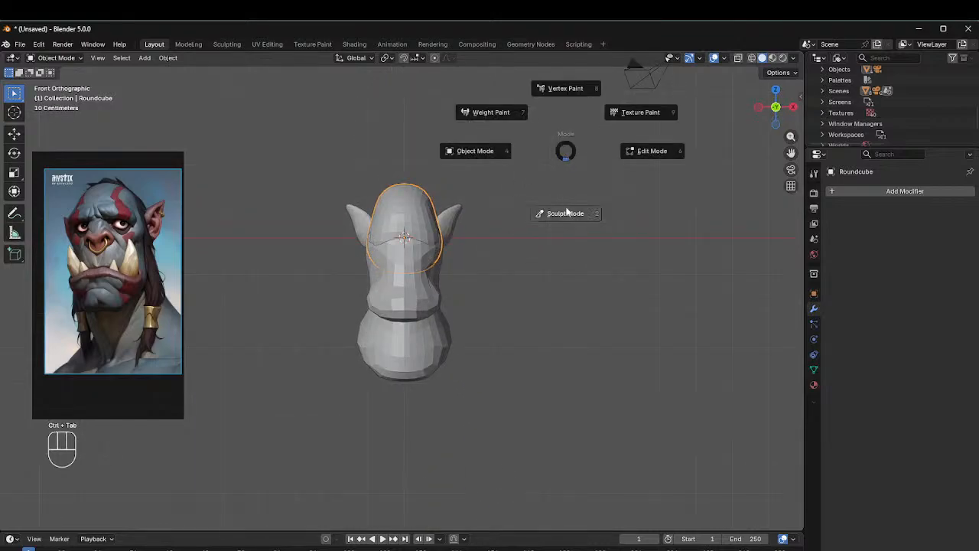
left_click(485, 157)
key("ctrl+Tab")
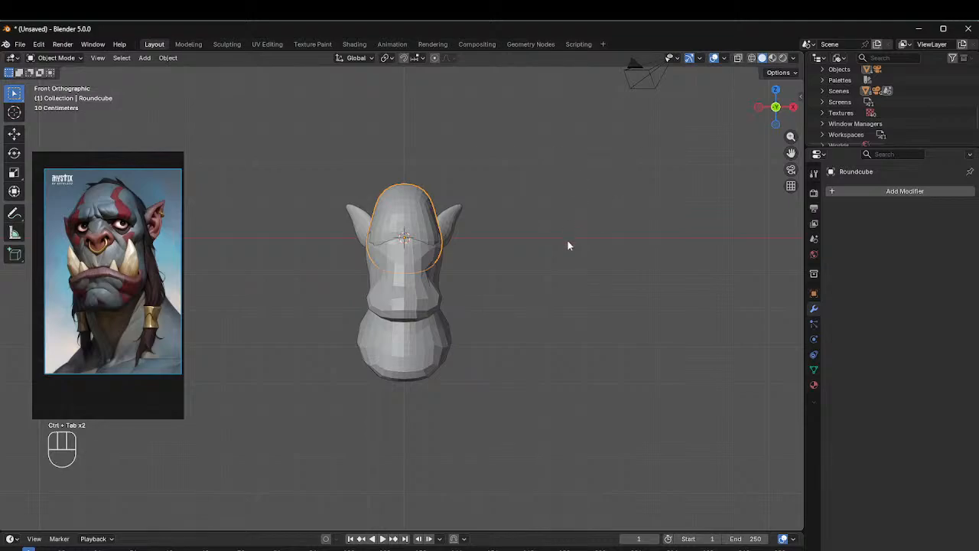
key("ctrl+Tab")
left_click(566, 300)
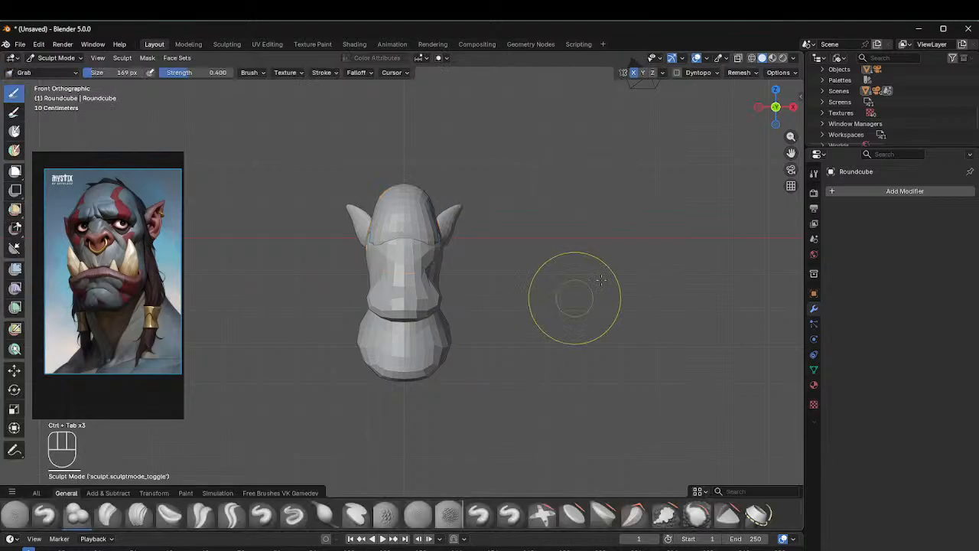
left_click(663, 72)
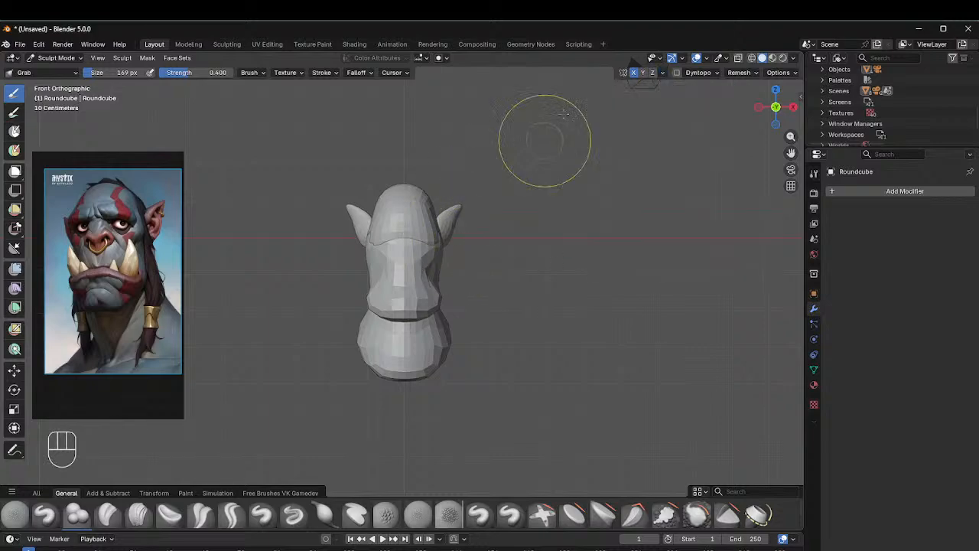
Step: Return to Object Mode and clear the upper head piece's location to the world origin
key("ctrl+Tab")
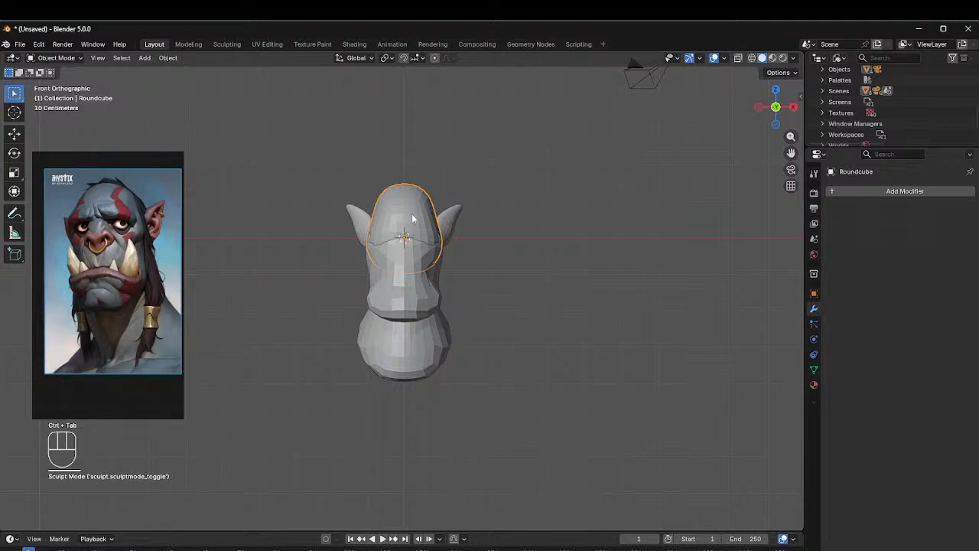
key("alt+g")
left_click(496, 222)
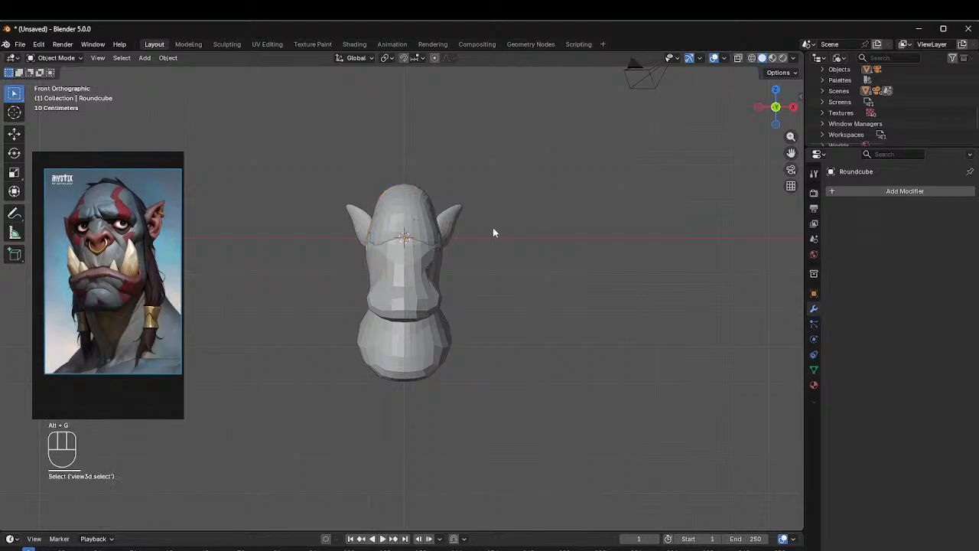
left_click(445, 228)
scroll(509, 134, "up", 2)
scroll(527, 271, "up", 2)
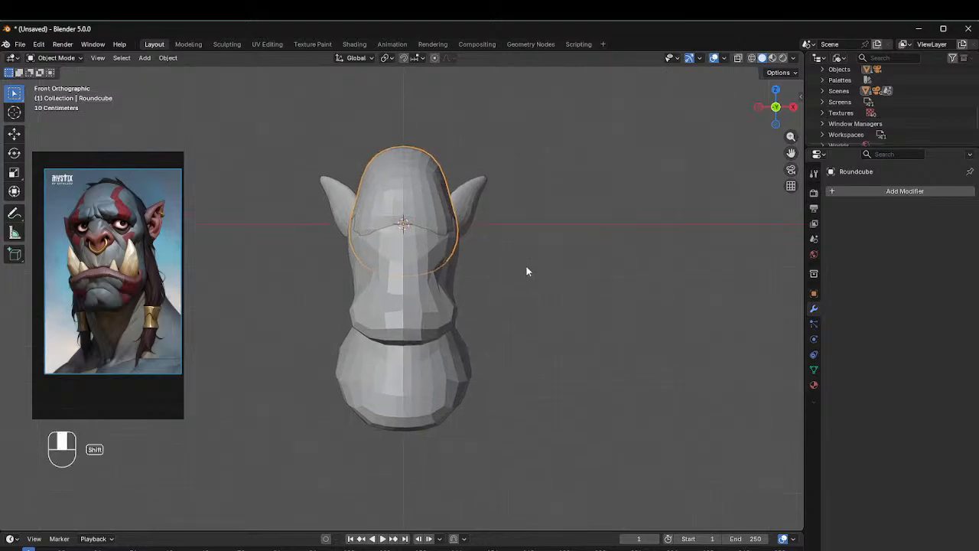
left_click(602, 263)
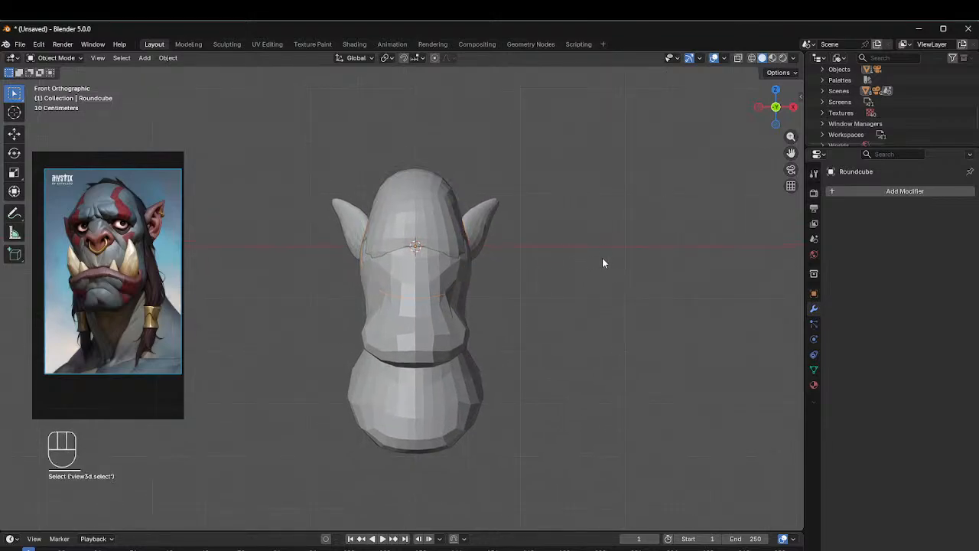
left_click(437, 235)
left_click(530, 239)
left_click(478, 230)
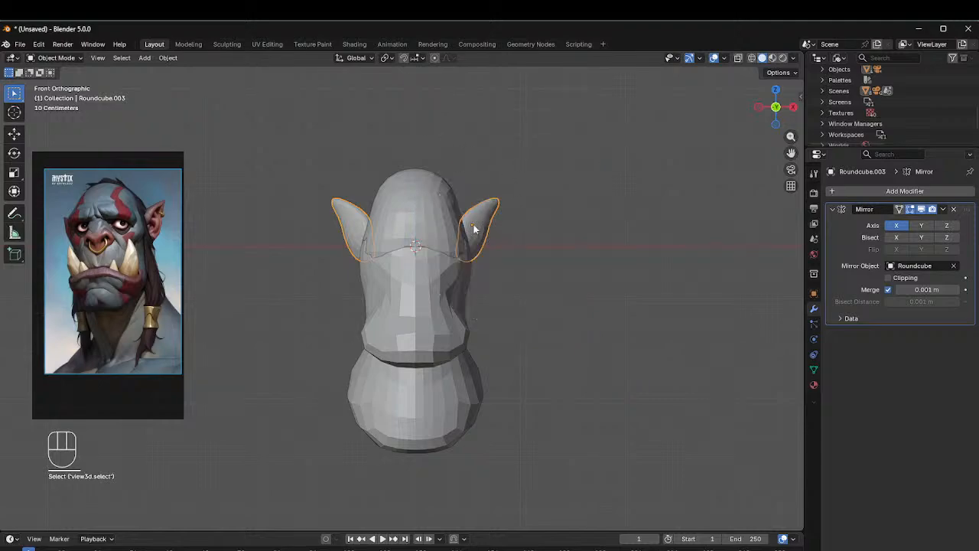
middle_click_drag(475, 227, 365, 224)
key("ctrl+Tab")
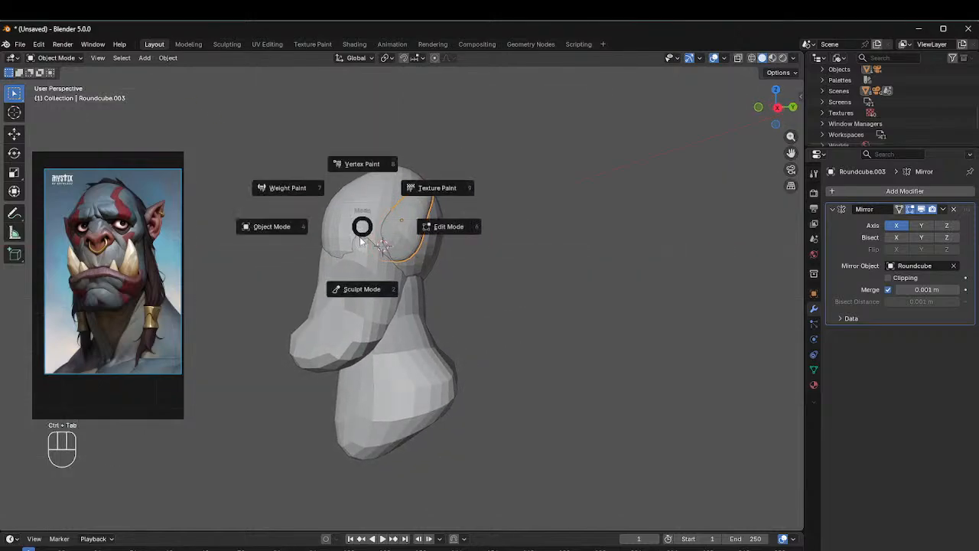
left_click(294, 226)
Step: Sculpt the upper head piece with the Grab brush at 270 px and 187 px, raising the crown and pulling the brow forward
left_click(388, 179)
key("ctrl+Tab")
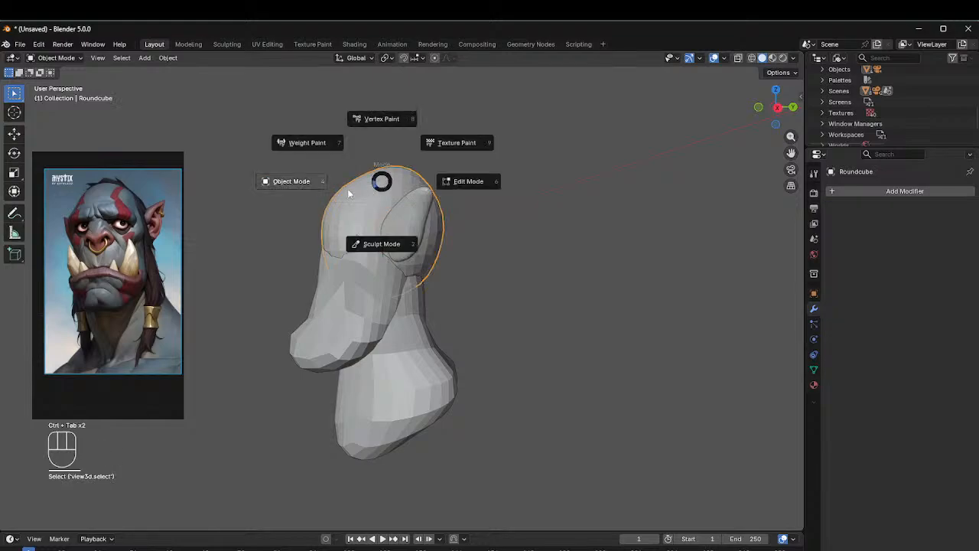
left_click(332, 179)
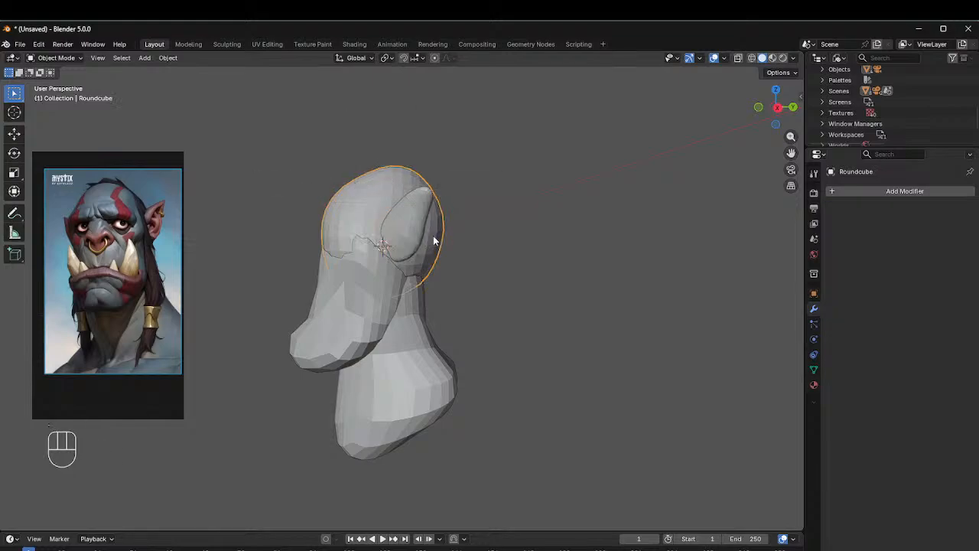
key("ctrl+Tab")
left_click(427, 296)
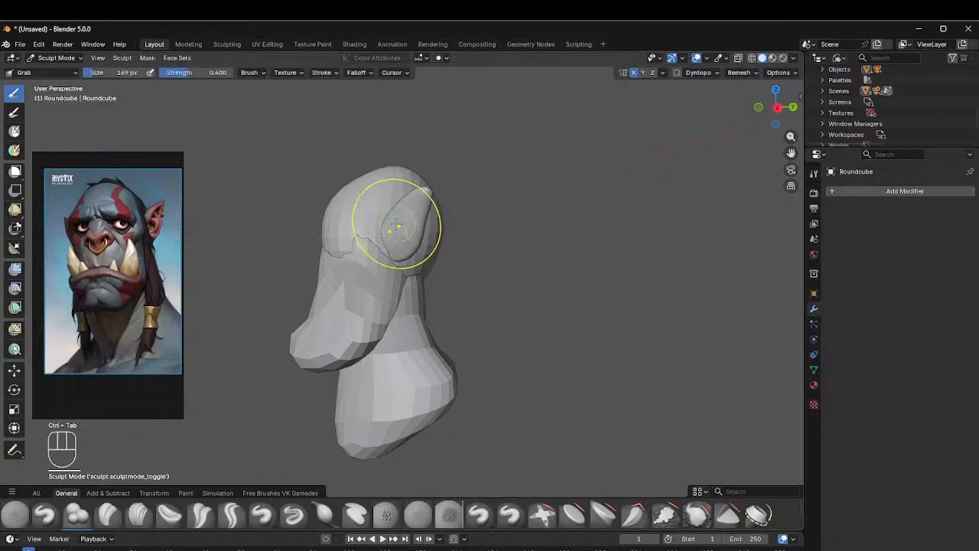
key("f")
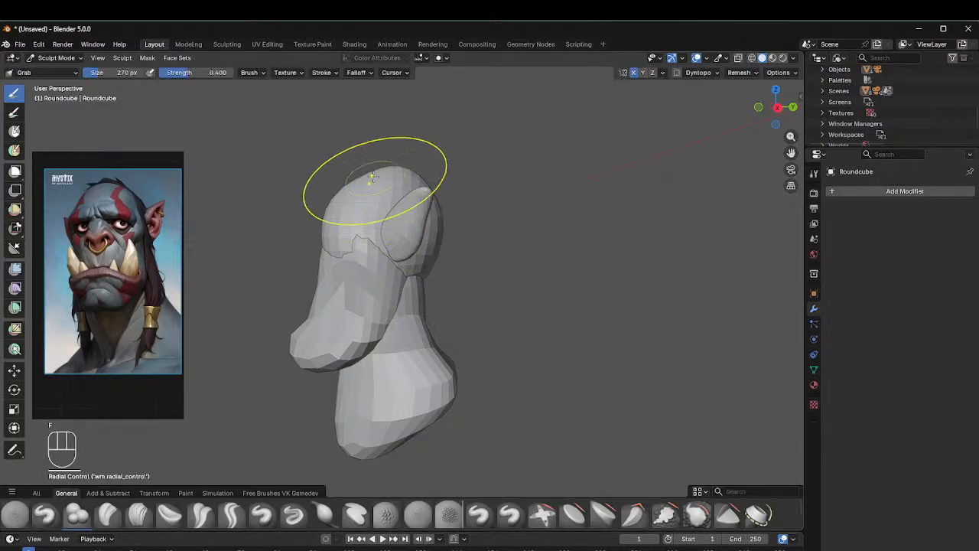
key("f")
left_click(362, 176)
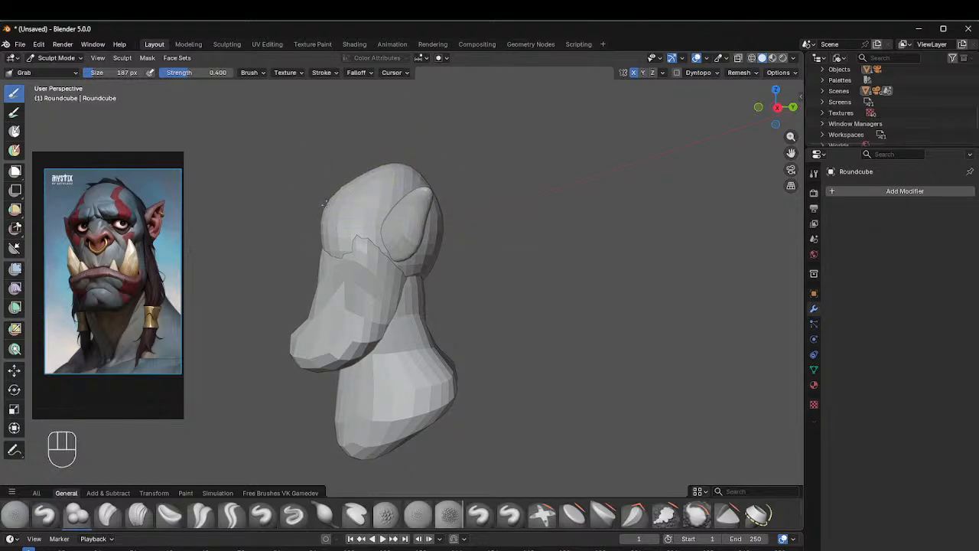
left_click_drag(321, 208, 314, 209)
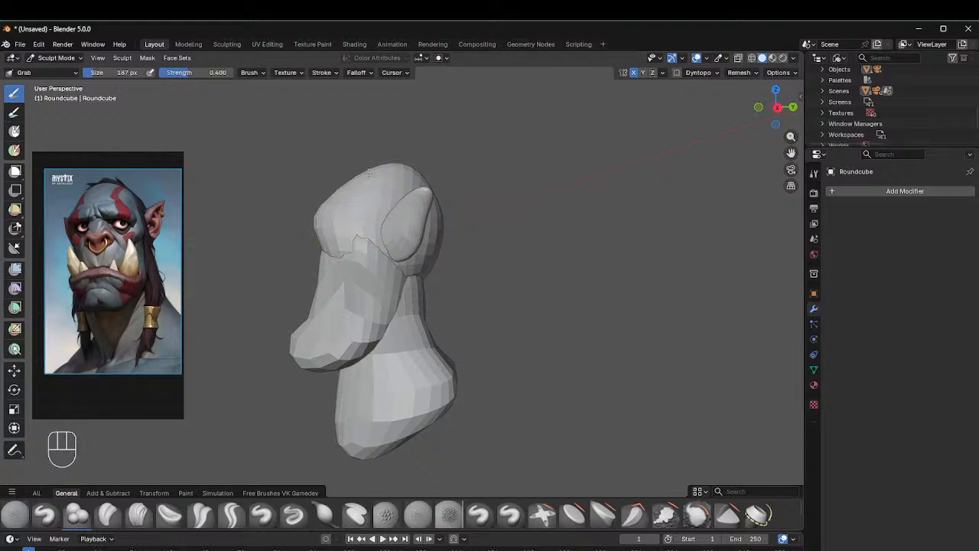
middle_click_drag(360, 173, 345, 170)
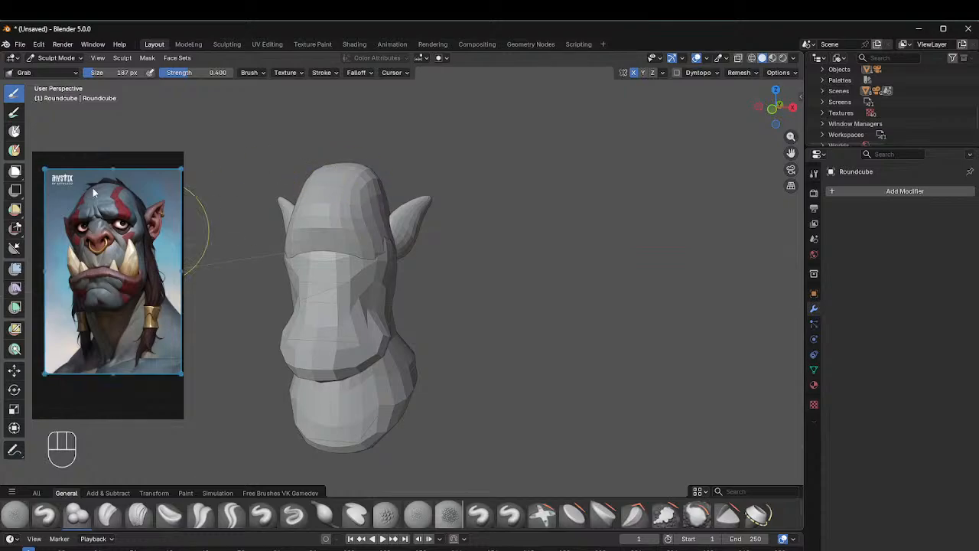
Step: Refine the brow of the upper head piece with the Grab brush at 143 px
middle_click_drag(207, 186, 291, 219)
key("f")
left_click(316, 227)
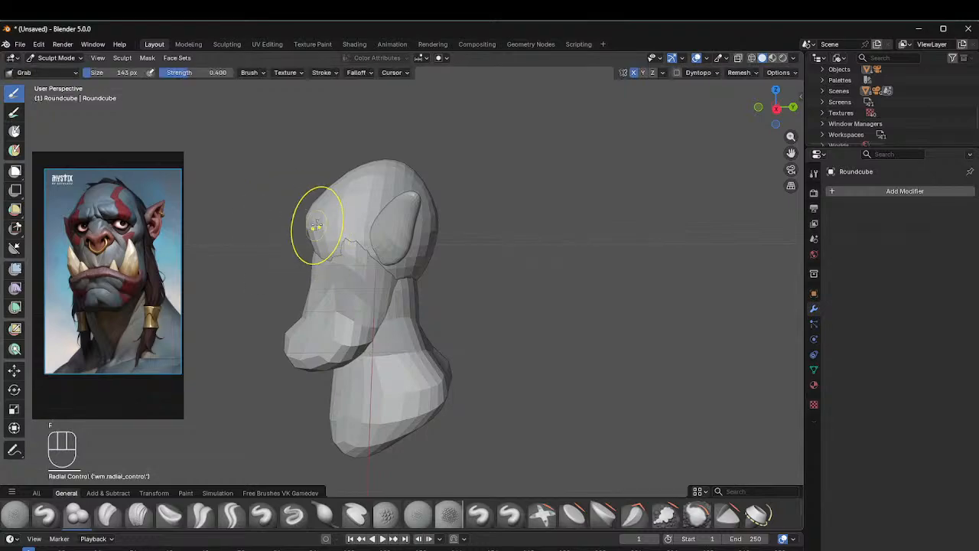
middle_click_drag(315, 205, 376, 196)
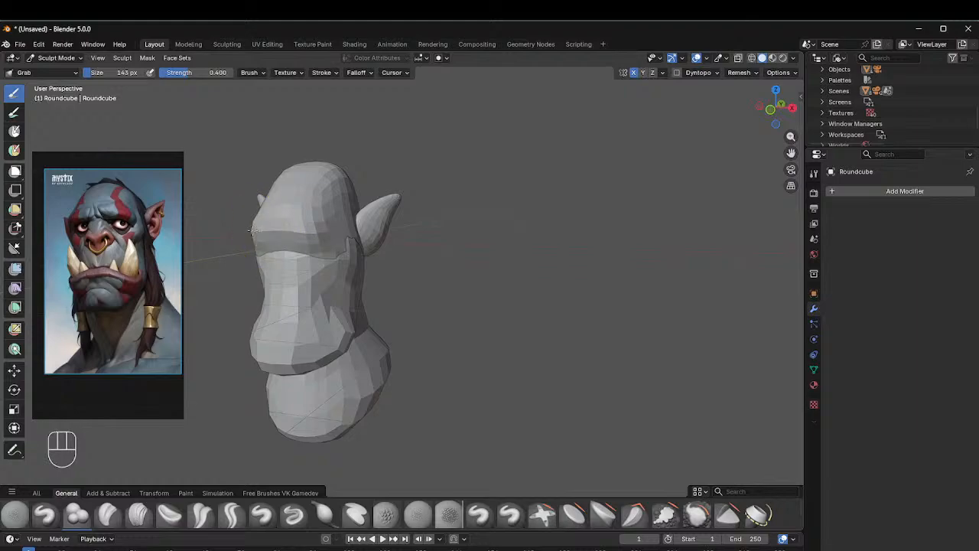
middle_click_drag(251, 223, 246, 209)
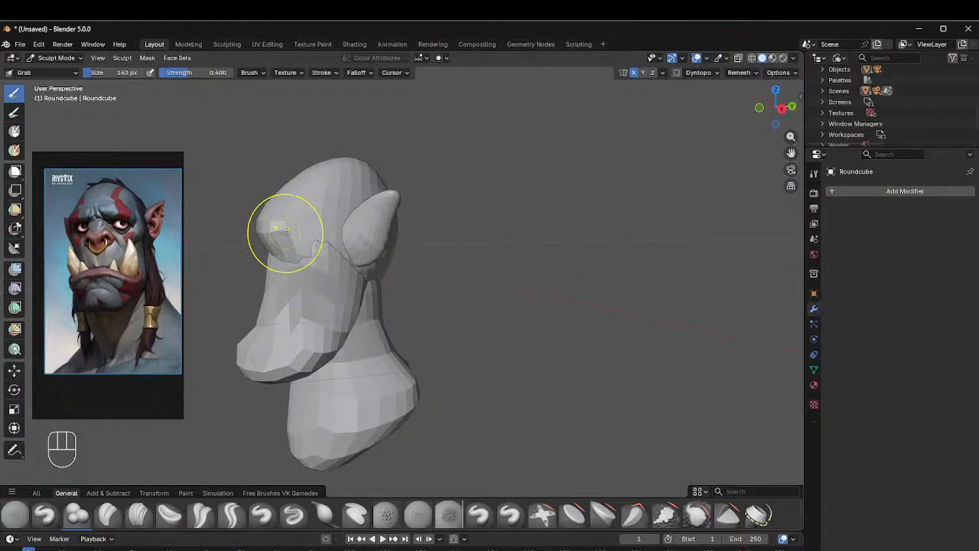
left_click_drag(309, 240, 310, 234)
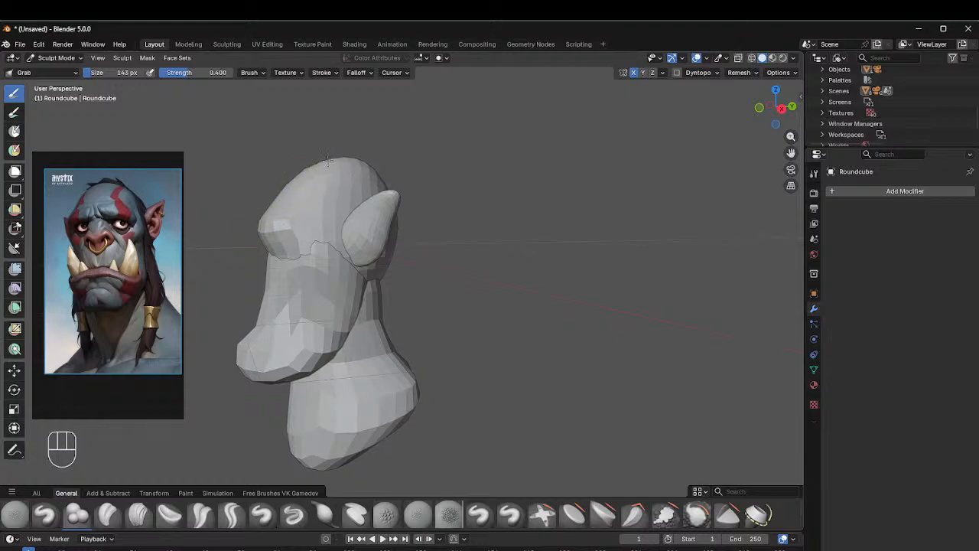
Step: Round the crown and back of the upper head piece with the Grab brush at 105 px
middle_click_drag(370, 163, 479, 179)
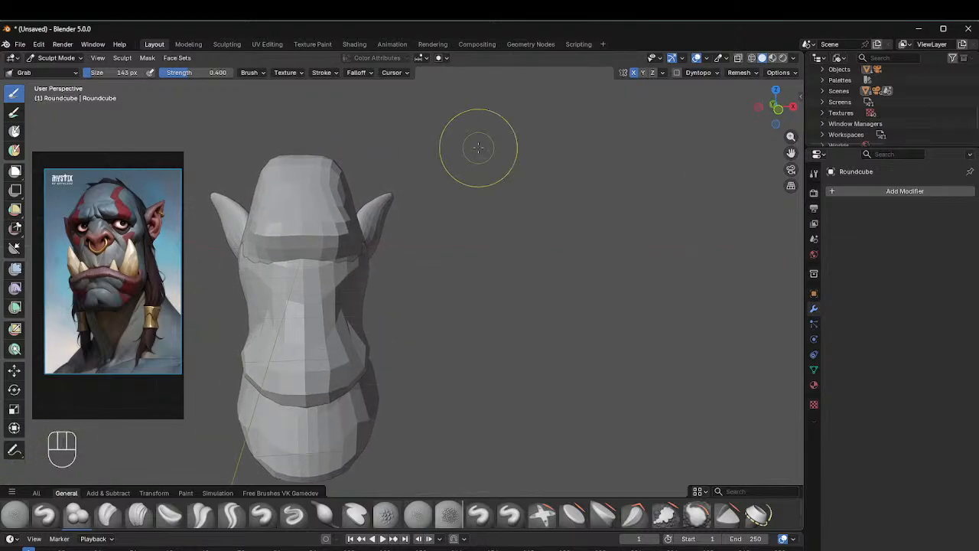
scroll(478, 148, "up", 2)
scroll(478, 147, "down", 4)
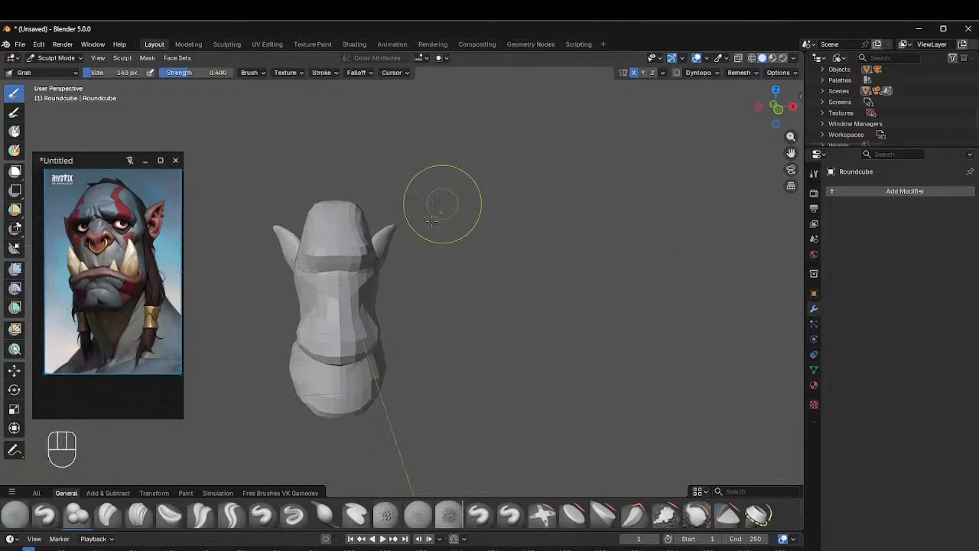
mouse_move(441, 201)
middle_mouse_down("alt")
mouse_move(432, 195)
mouse_move(341, 222)
mouse_move(375, 226)
middle_mouse_up("alt")
key("f")
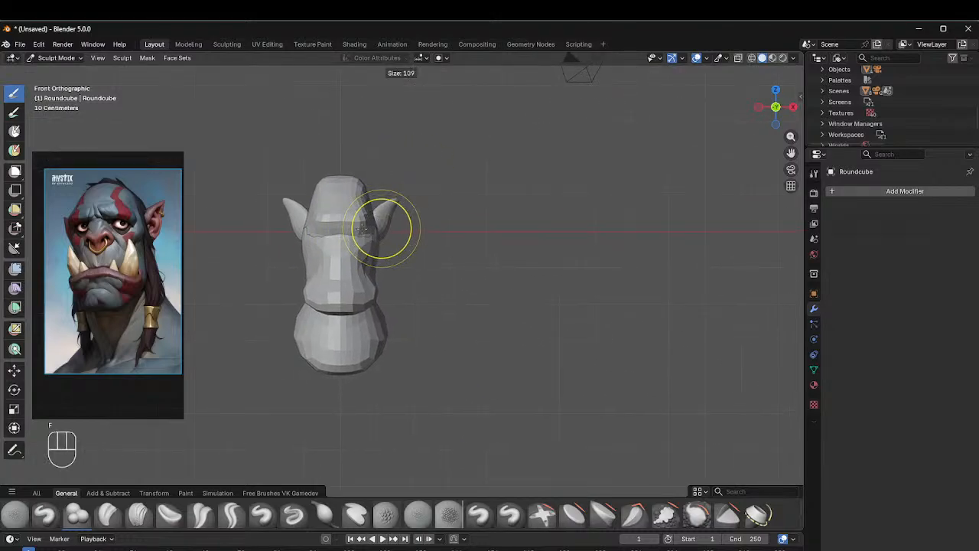
left_click(366, 214)
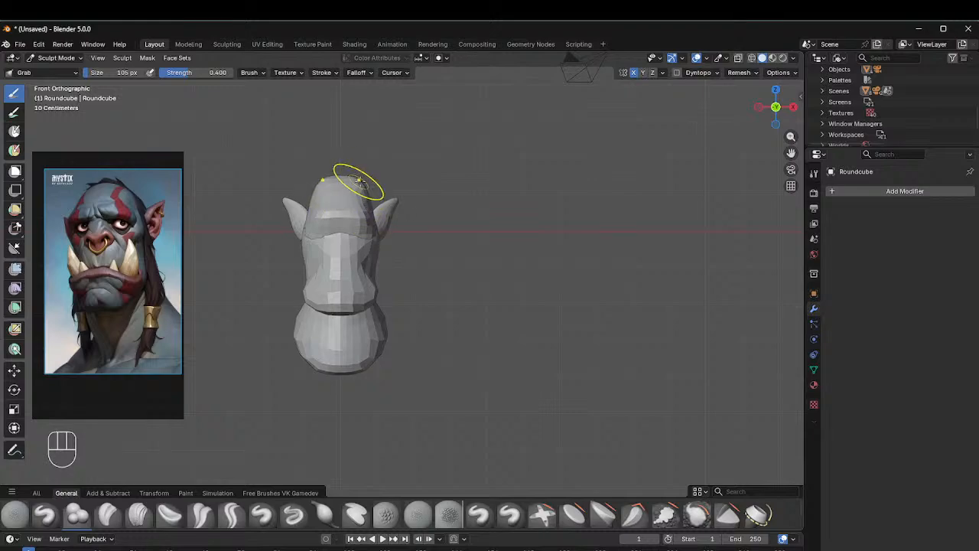
middle_click_drag(453, 179, 420, 235)
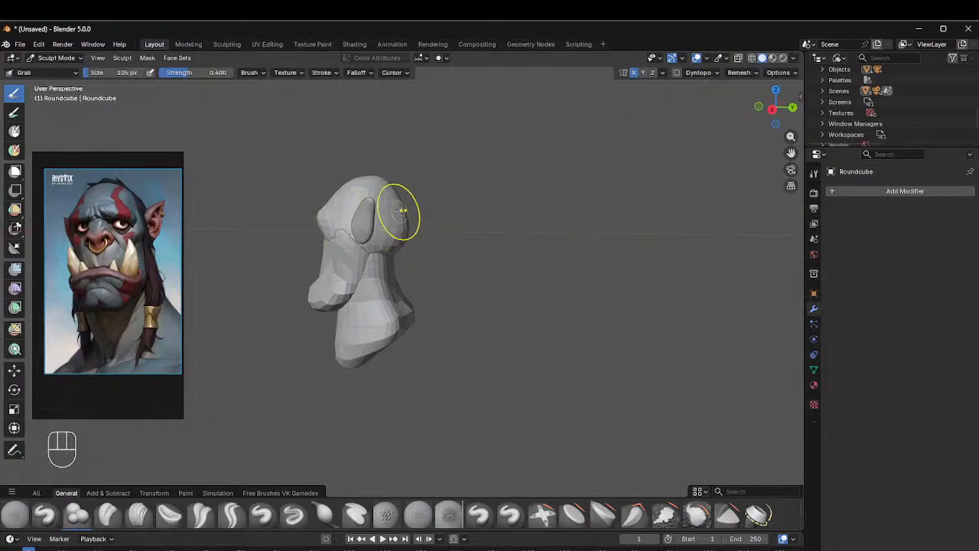
mouse_move(452, 200)
middle_mouse_down()
mouse_move(427, 219)
mouse_move(454, 214)
mouse_move(444, 200)
middle_mouse_up()
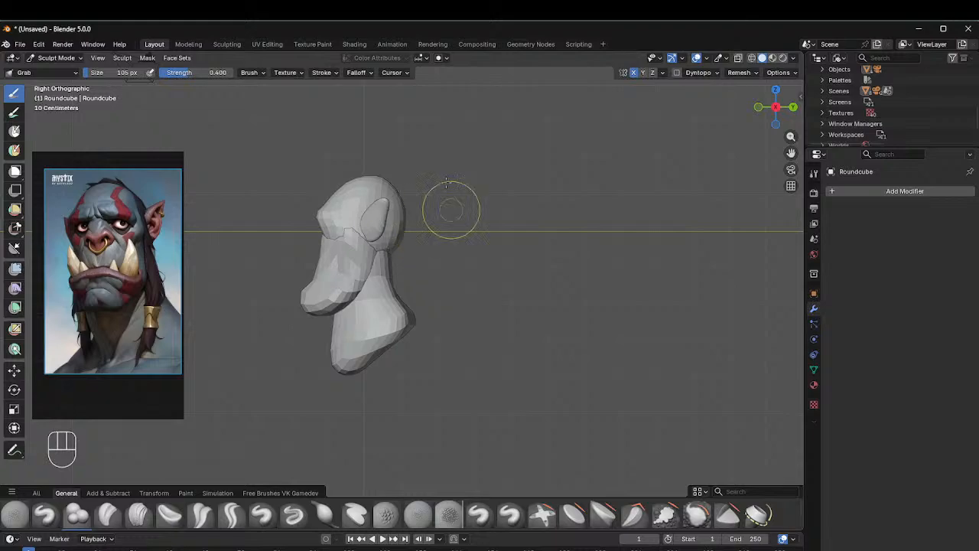
Step: Switch sculpting to the face piece and shape its upper face and cheekbones with the Grab brush at 79 px
key("alt+q")
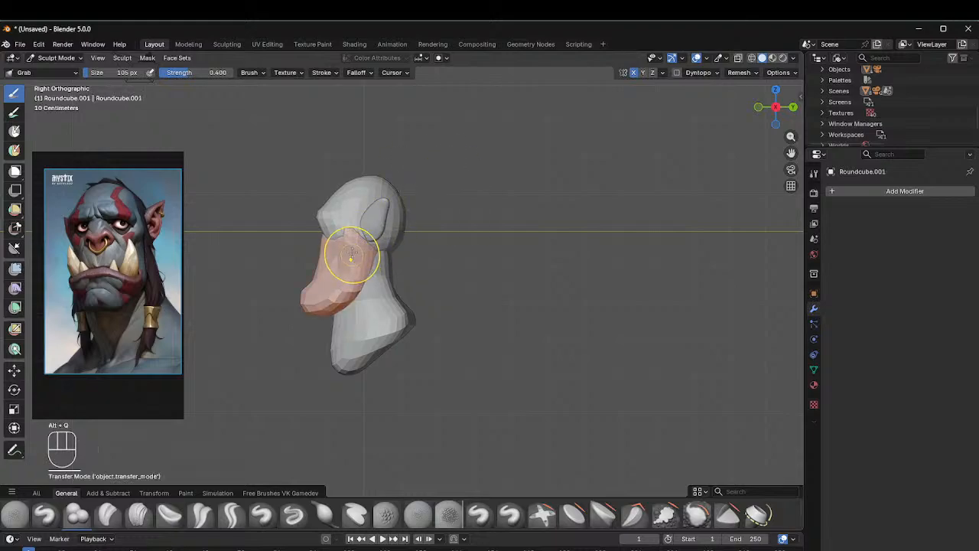
middle_click_drag(354, 247, 375, 257)
key("f")
left_click(343, 253)
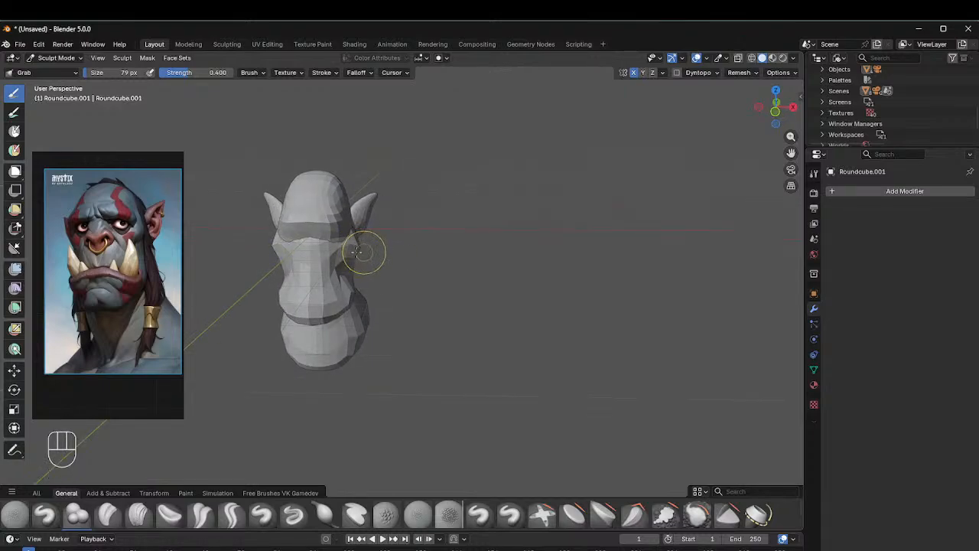
middle_click_drag(393, 234, 297, 210)
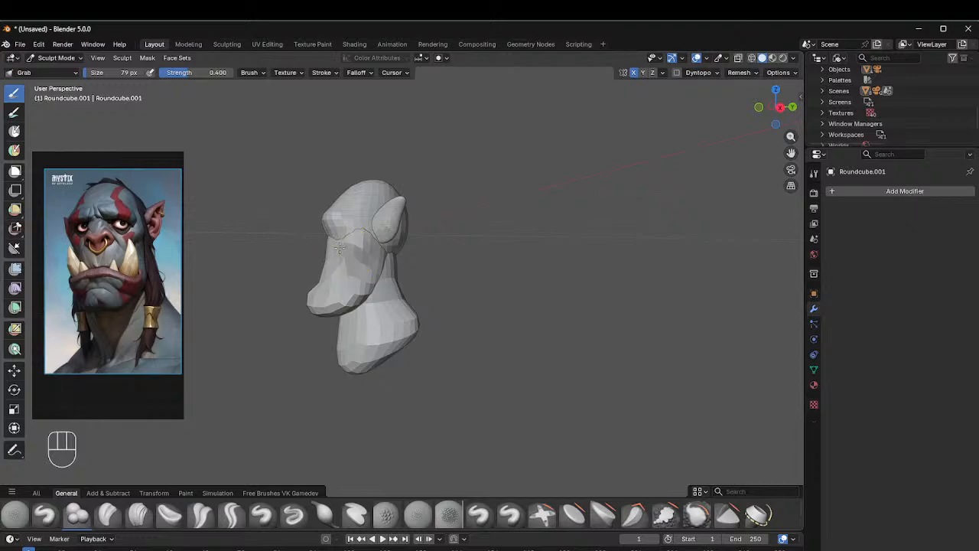
middle_click_drag(351, 247, 321, 251)
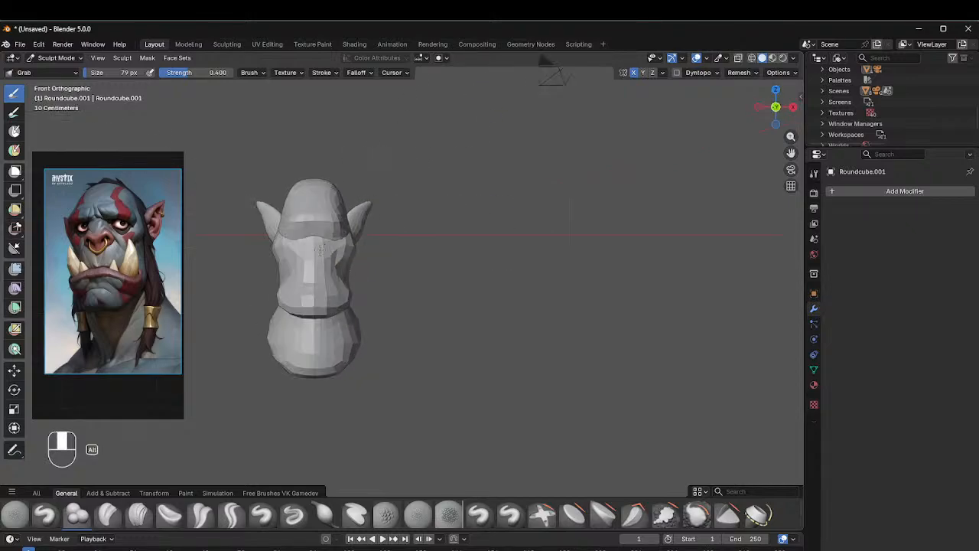
middle_click_drag(349, 219, 445, 223, "shift")
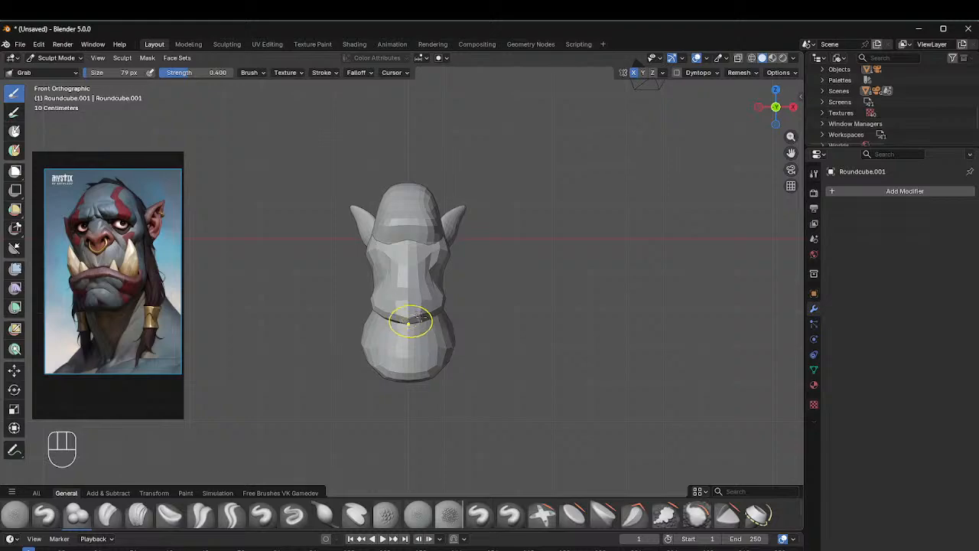
Step: Pull the front of the muzzle forward and up on the face piece and reshape its cheeks with the Grab brush
mouse_move(415, 317)
middle_mouse_down()
mouse_move(360, 296)
mouse_move(423, 306)
middle_mouse_up()
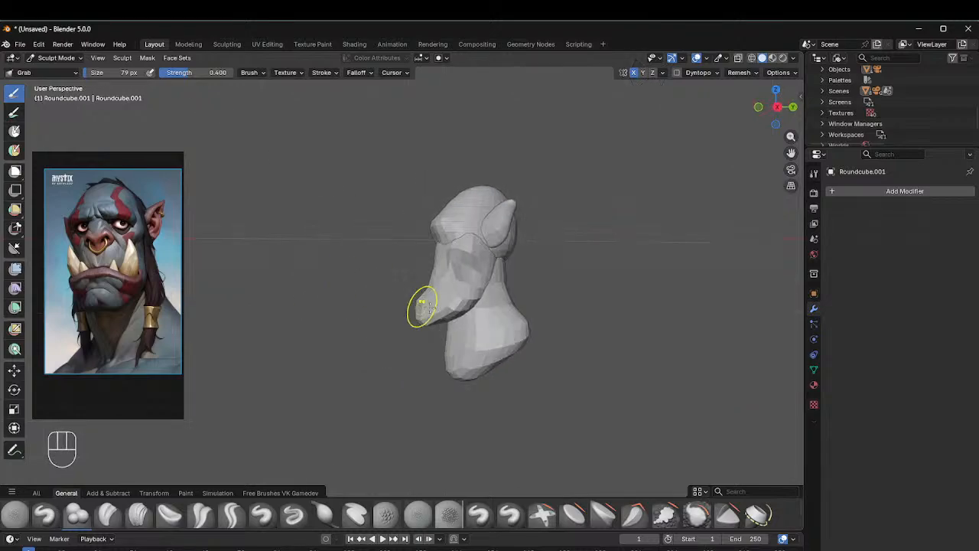
left_click_drag(421, 308, 411, 305)
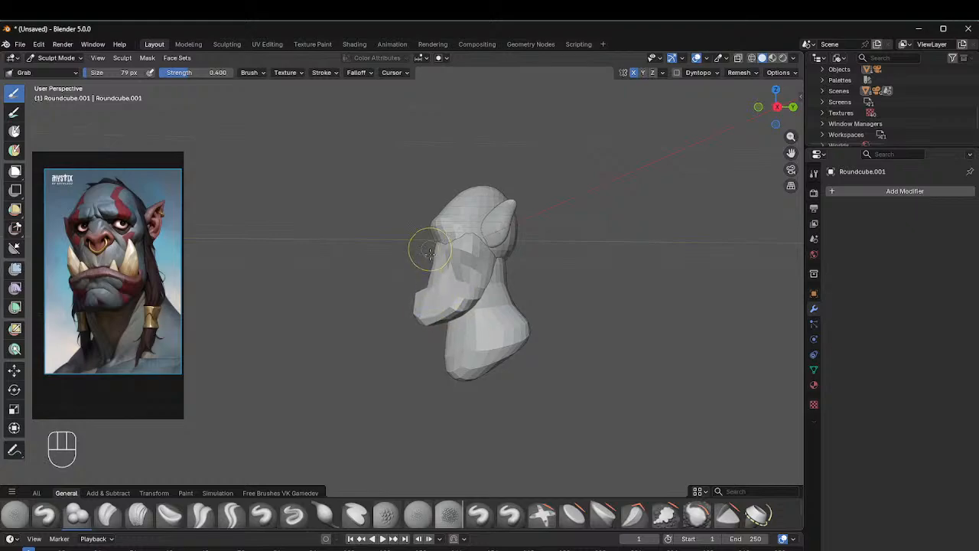
mouse_move(429, 252)
middle_mouse_down()
mouse_move(568, 288)
mouse_move(506, 243)
mouse_move(320, 262)
middle_mouse_up()
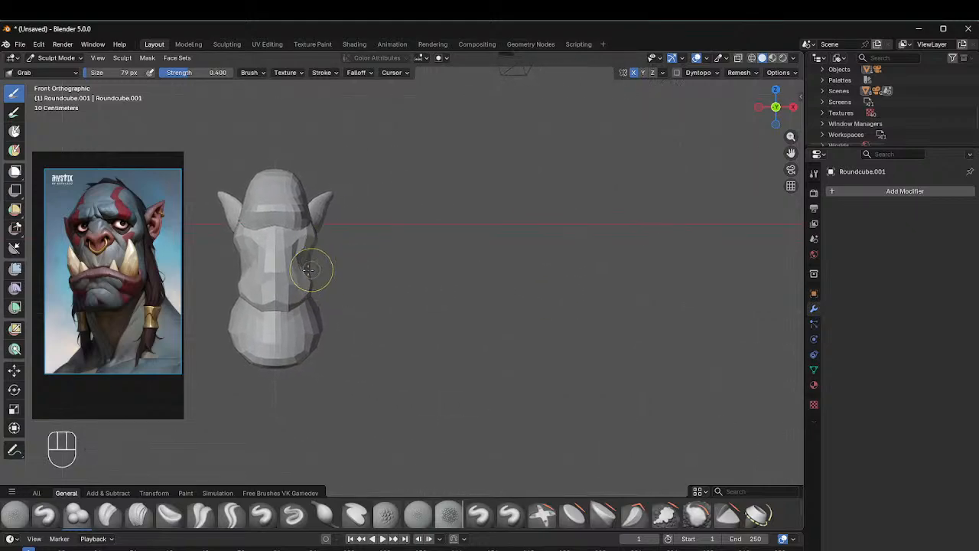
middle_click_drag(479, 237, 376, 234, "shift")
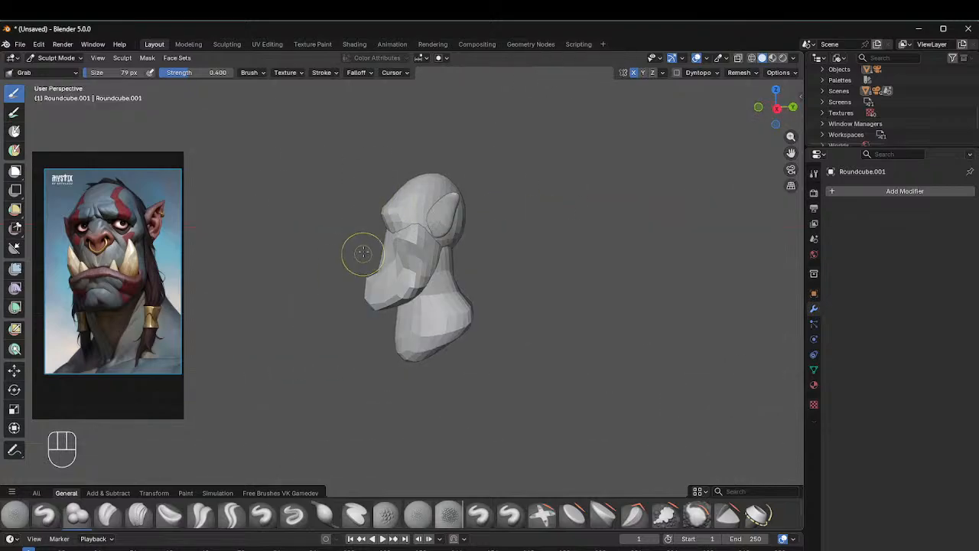
Step: Return to Object Mode and join the upper head piece and the face piece into one object, with the face piece active
key("ctrl+Tab")
left_click(411, 244)
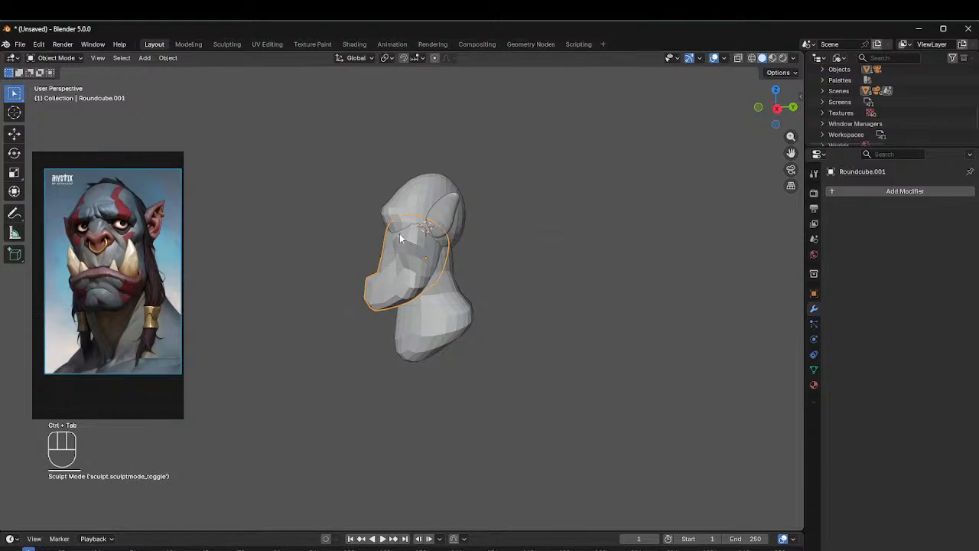
left_click(404, 197)
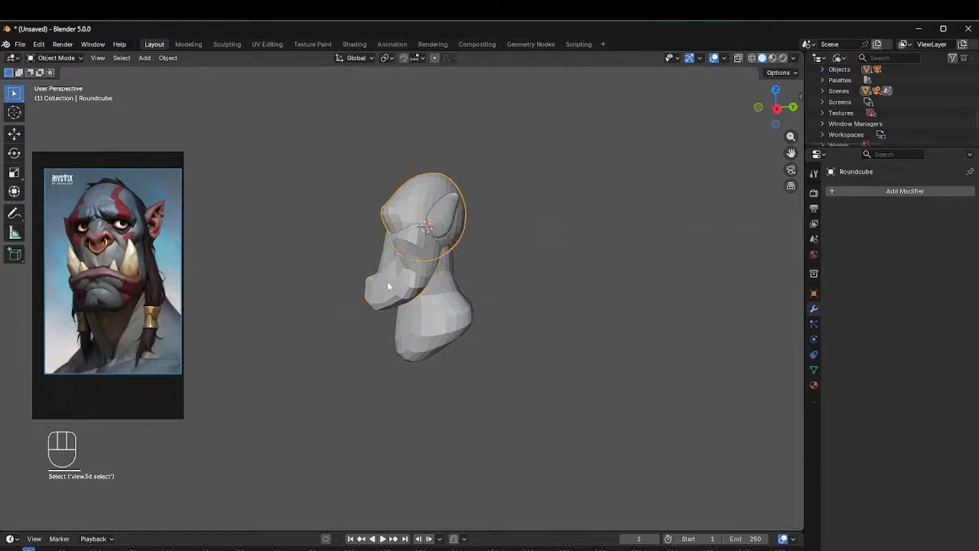
left_click(406, 227, "shift")
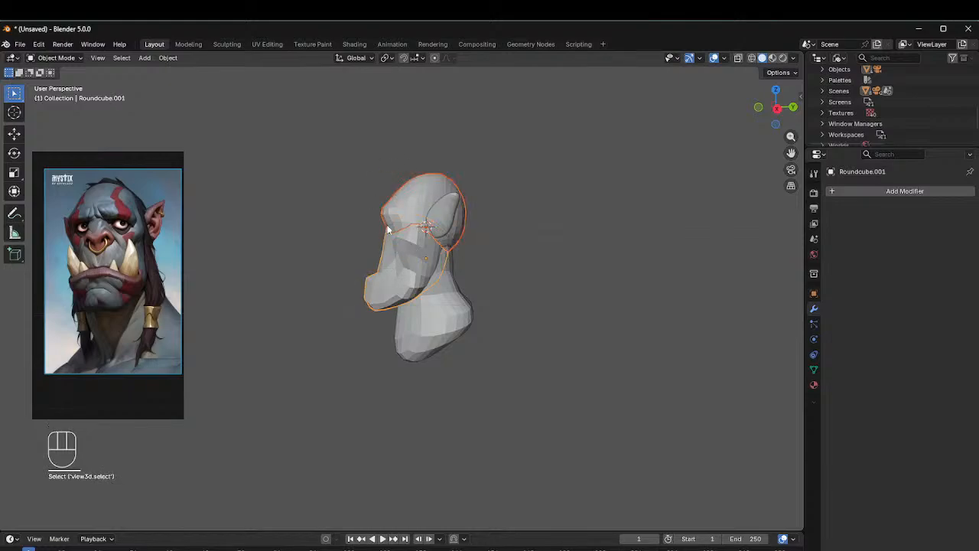
middle_click_drag(388, 229, 462, 251)
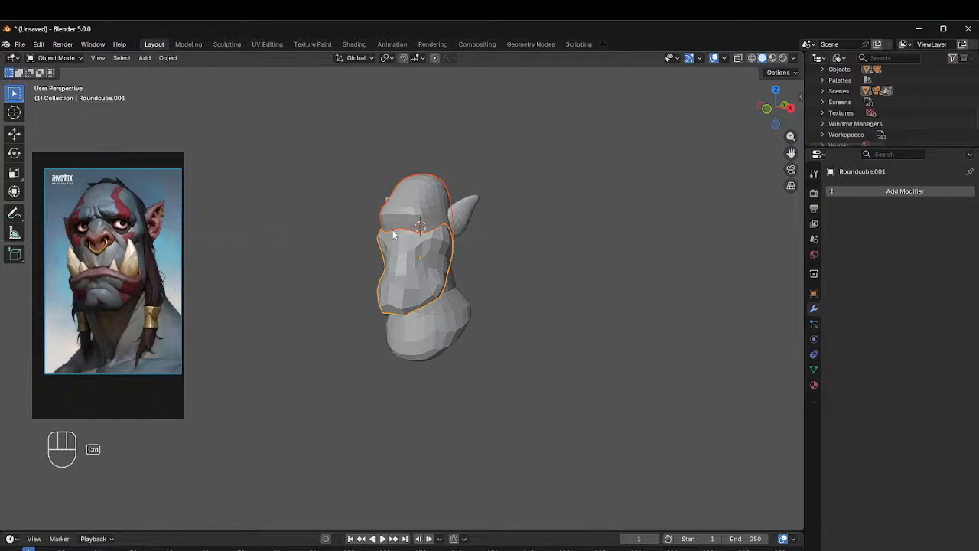
key("ctrl+j")
mouse_move(487, 249)
middle_mouse_down()
mouse_move(374, 236)
mouse_move(498, 242)
middle_mouse_up()
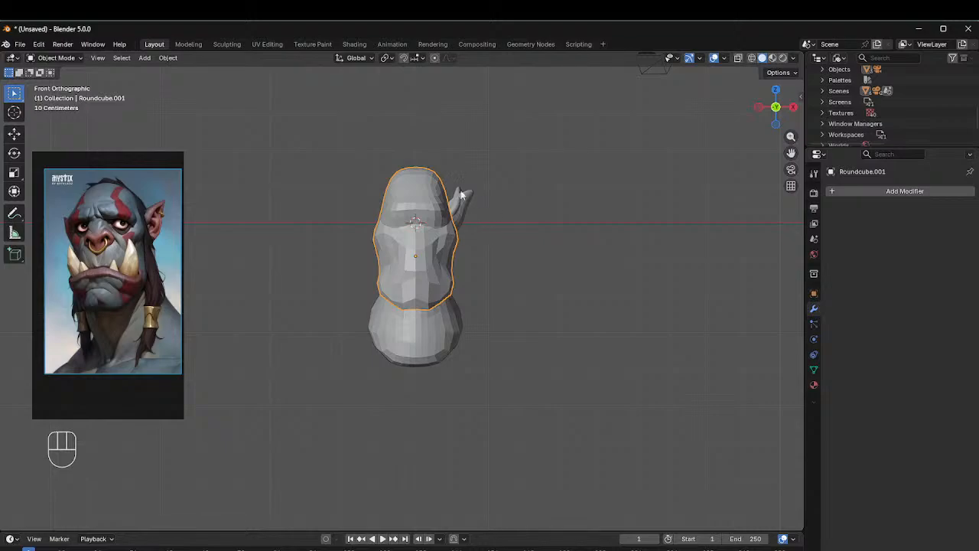
key("ctrl+Tab")
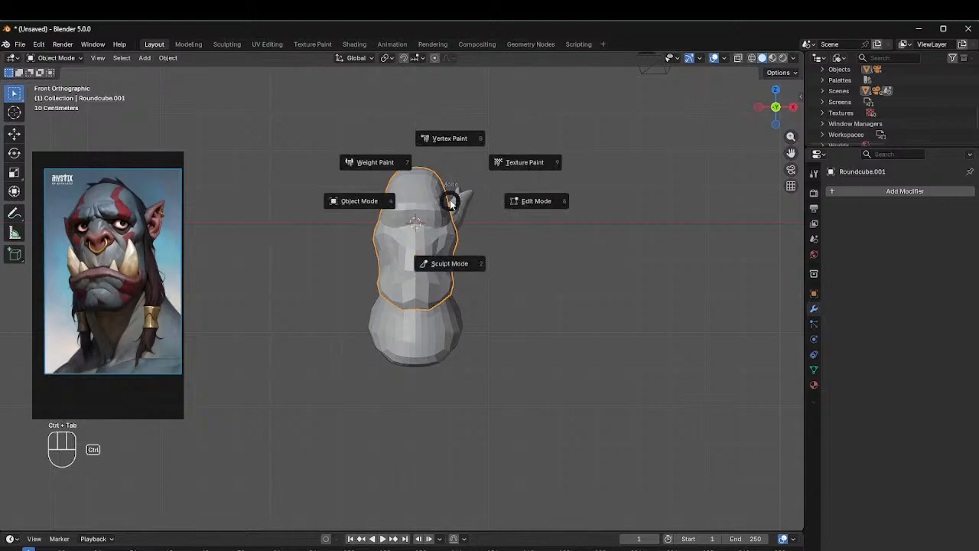
key("ctrl+Tab")
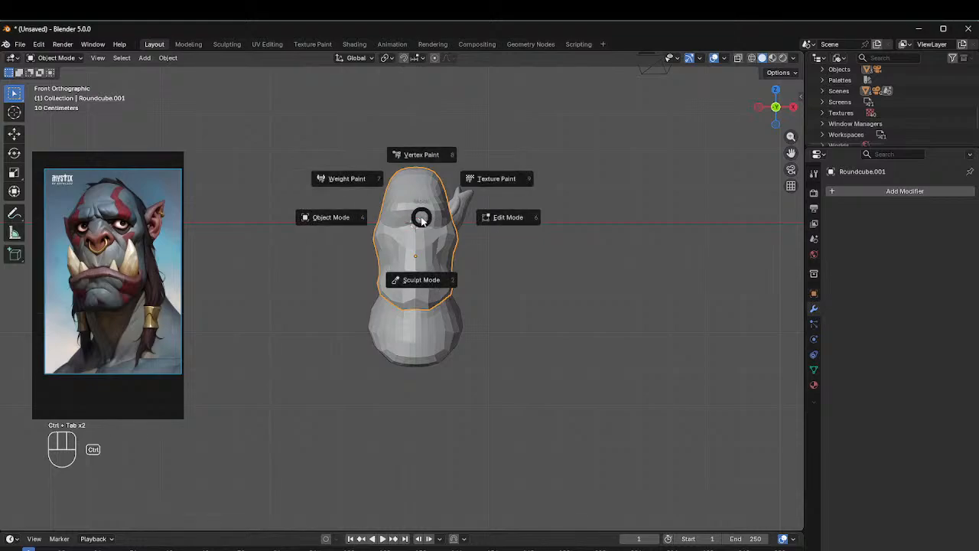
left_click(497, 249)
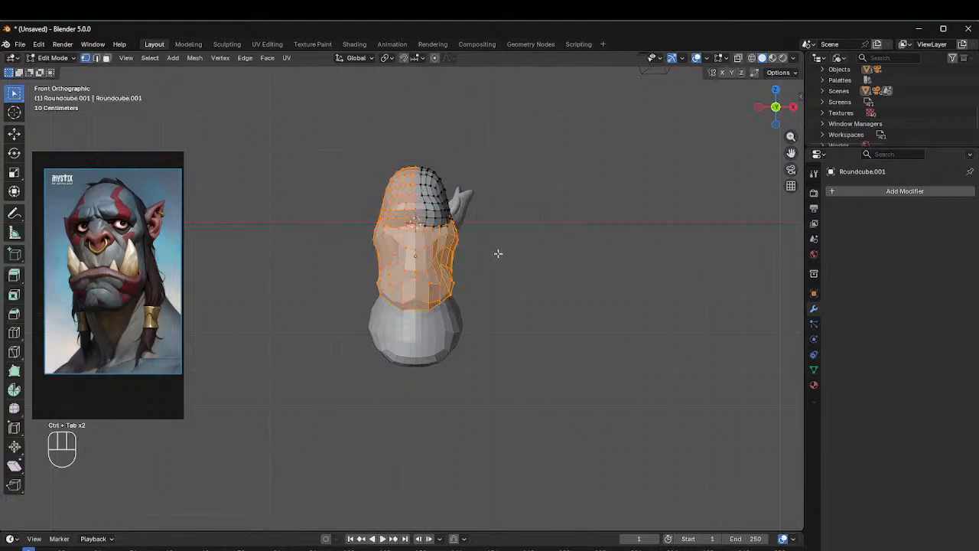
left_click(462, 205)
key("ctrl+Tab")
left_click(376, 209)
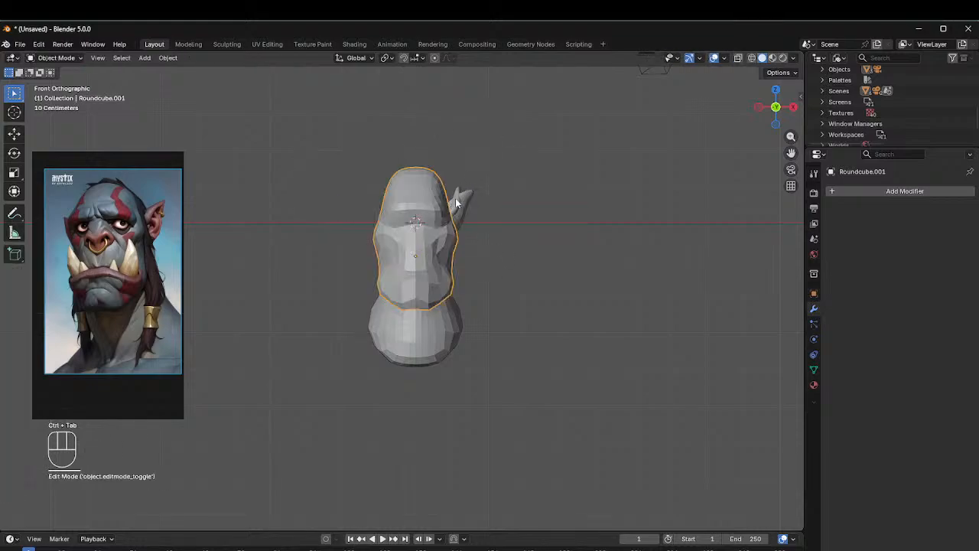
Step: Set the joined head, Roundcube.001, as the mirror object in the ear piece's Mirror modifier
left_click(462, 198)
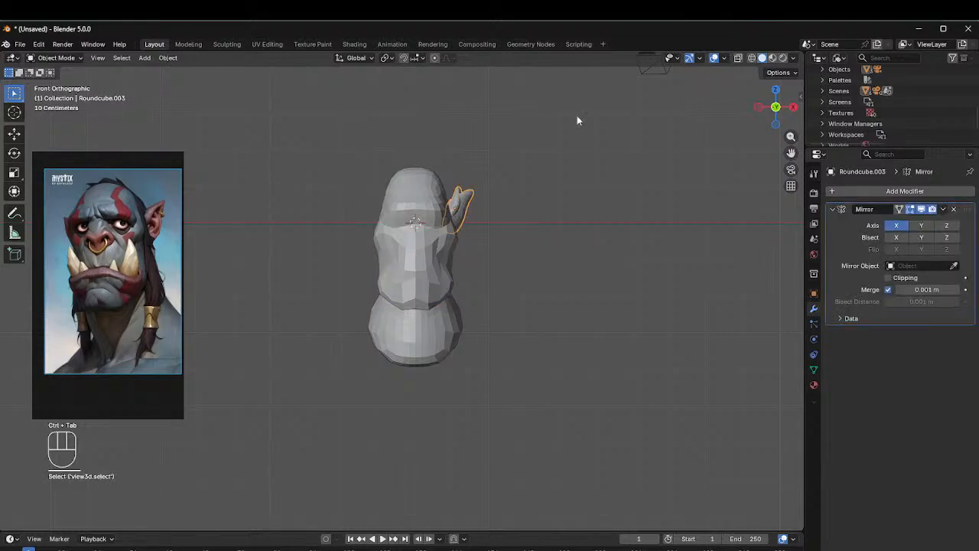
left_click(953, 265)
left_click(427, 207)
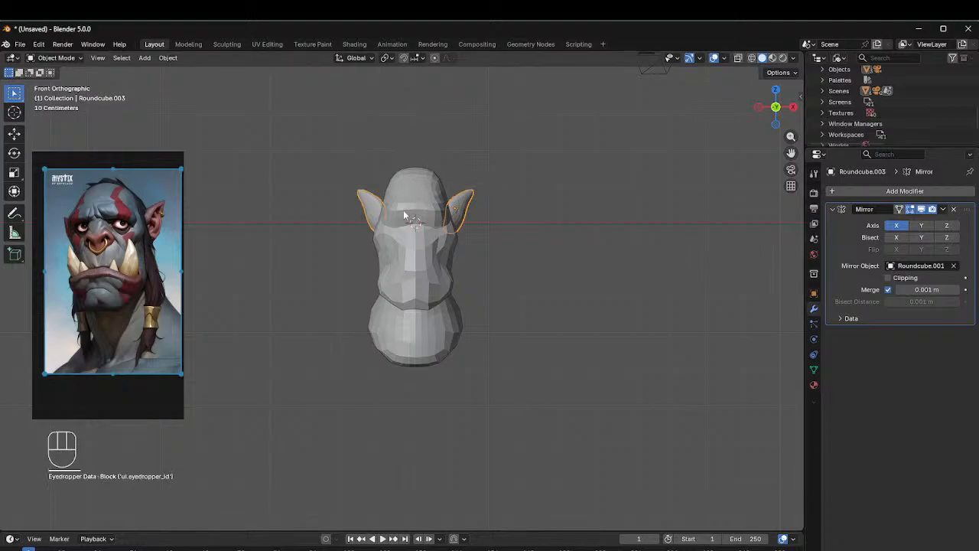
Step: Select the joined head and add a Multiresolution modifier to it
left_click(442, 212)
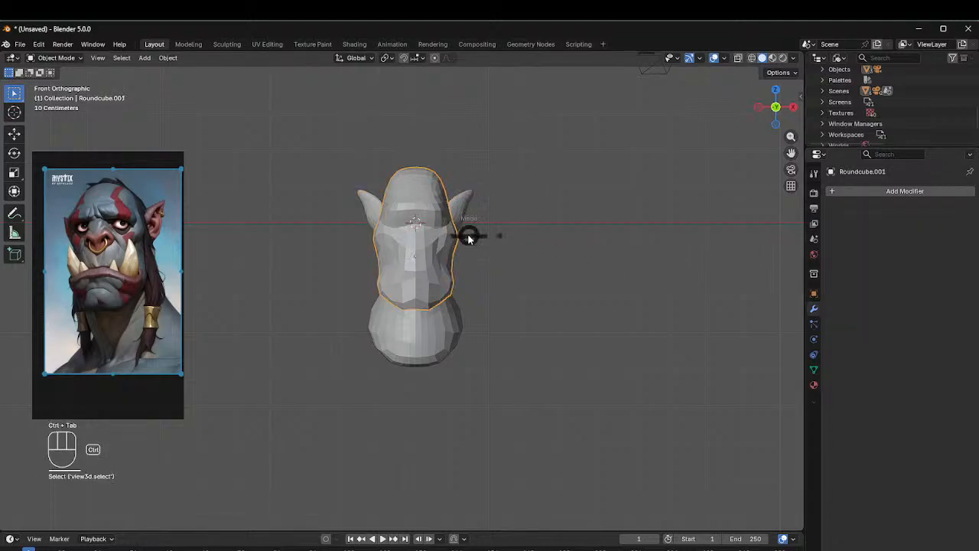
middle_click_drag(531, 229, 373, 250)
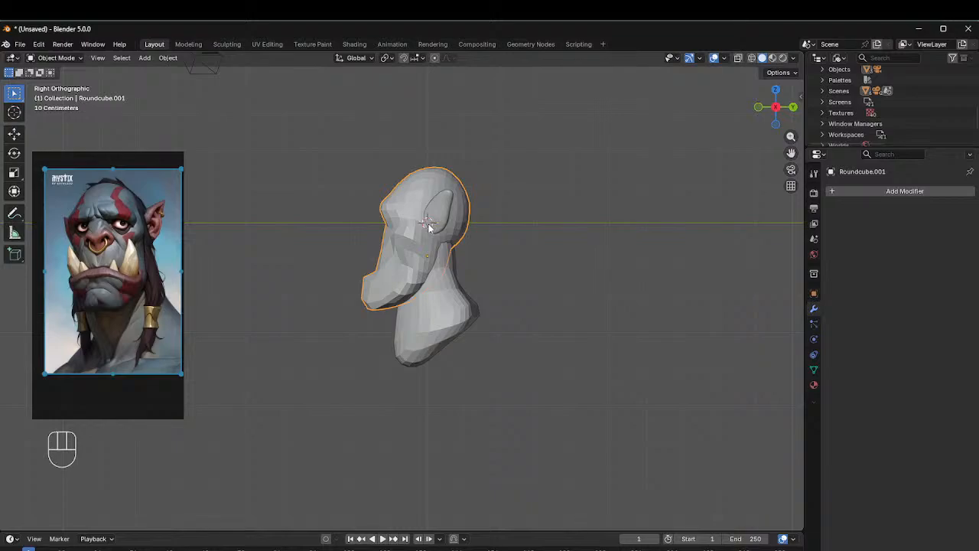
middle_click_drag(419, 246, 492, 243)
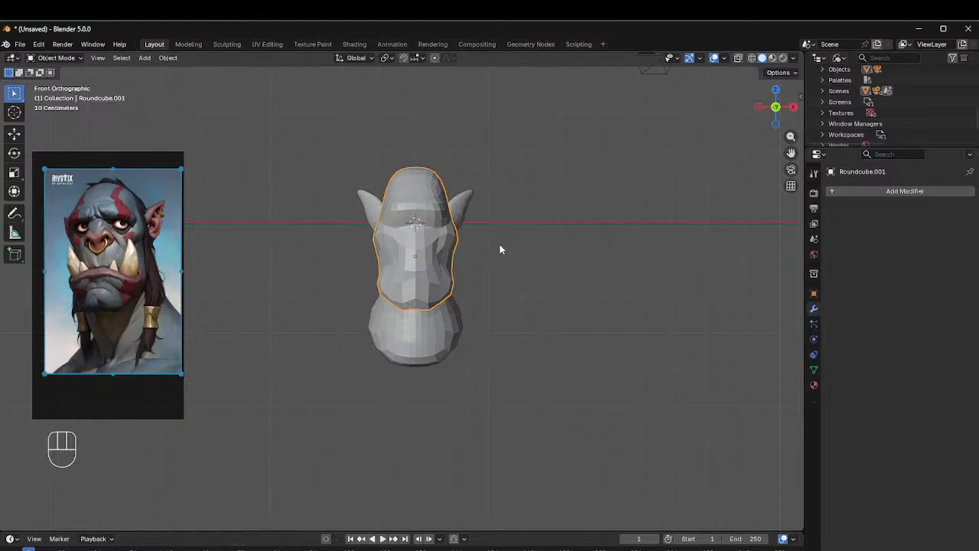
middle_click_drag(485, 245, 496, 227)
scroll(577, 246, "up", 1)
middle_click_drag(485, 220, 530, 222, "shift")
left_click(871, 191)
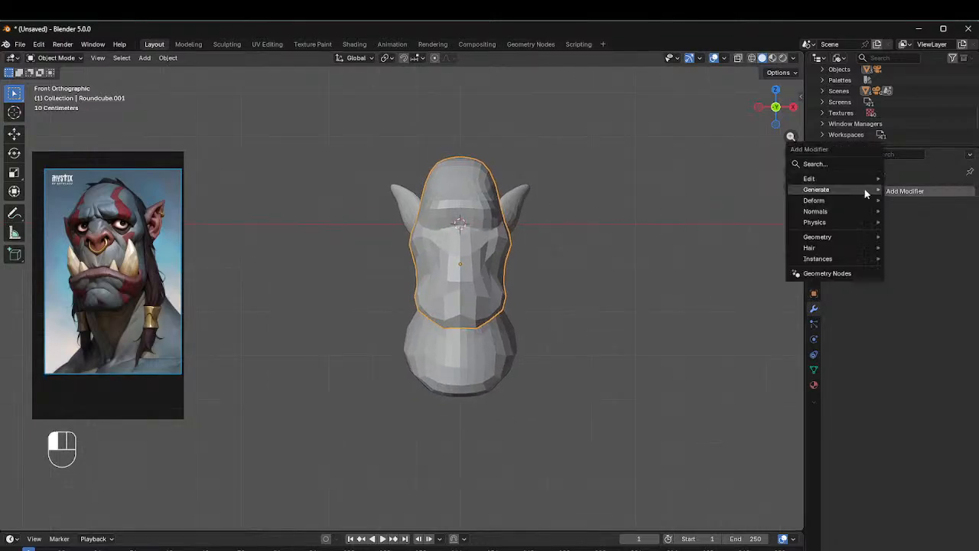
mouse_move(867, 194)
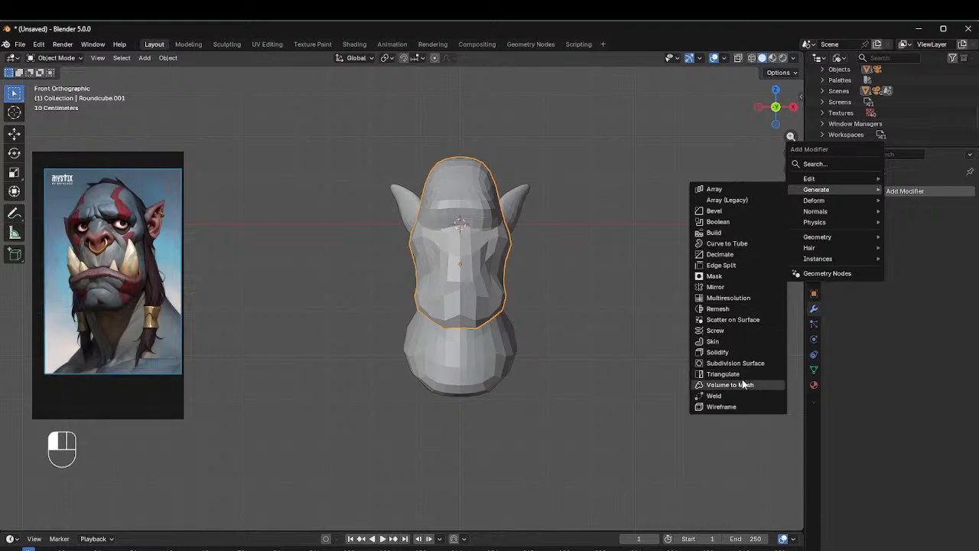
left_click(728, 298)
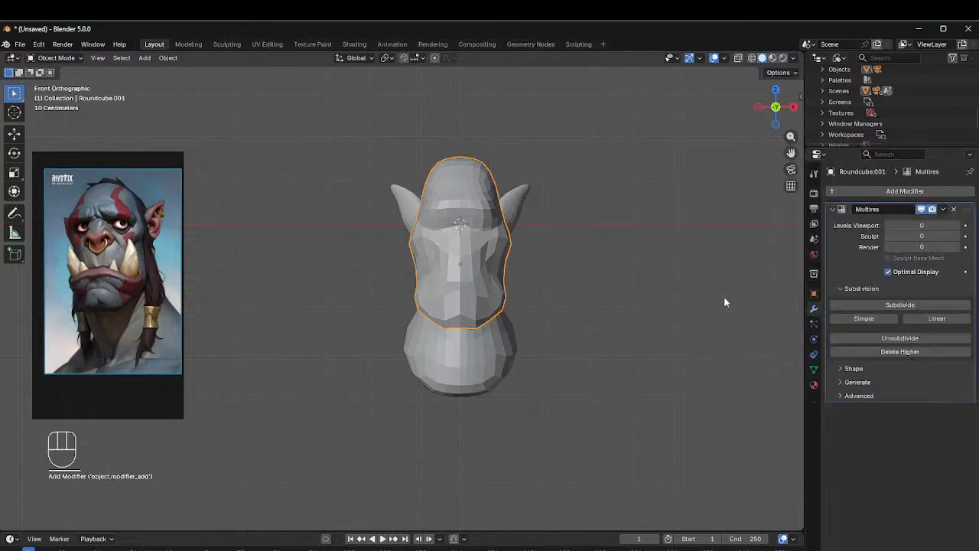
Step: Subdivide the head's Multiresolution modifier to level 3
left_click(903, 306)
left_click(903, 306)
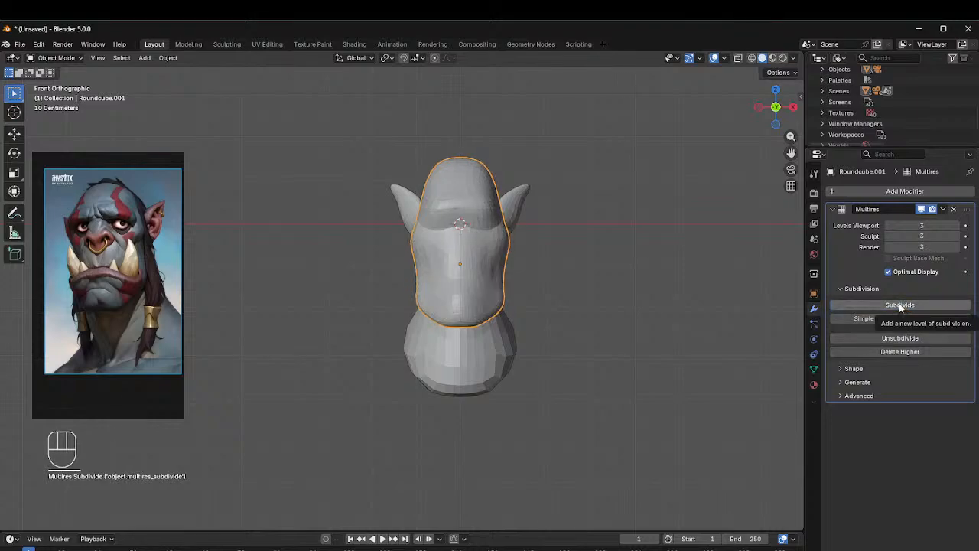
left_click(903, 306)
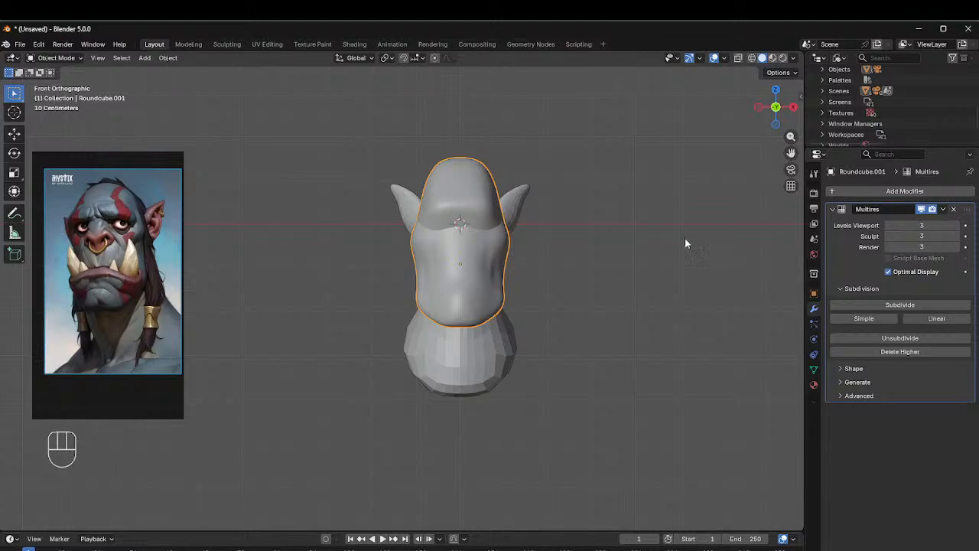
Step: Switch the joined head into Sculpt Mode
middle_click_drag(497, 225, 452, 269)
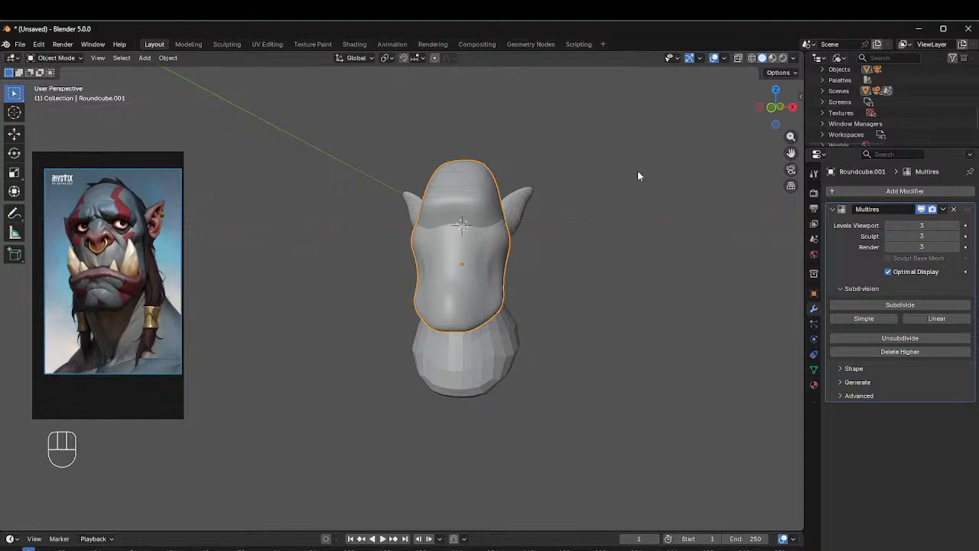
scroll(628, 150, "up", 2)
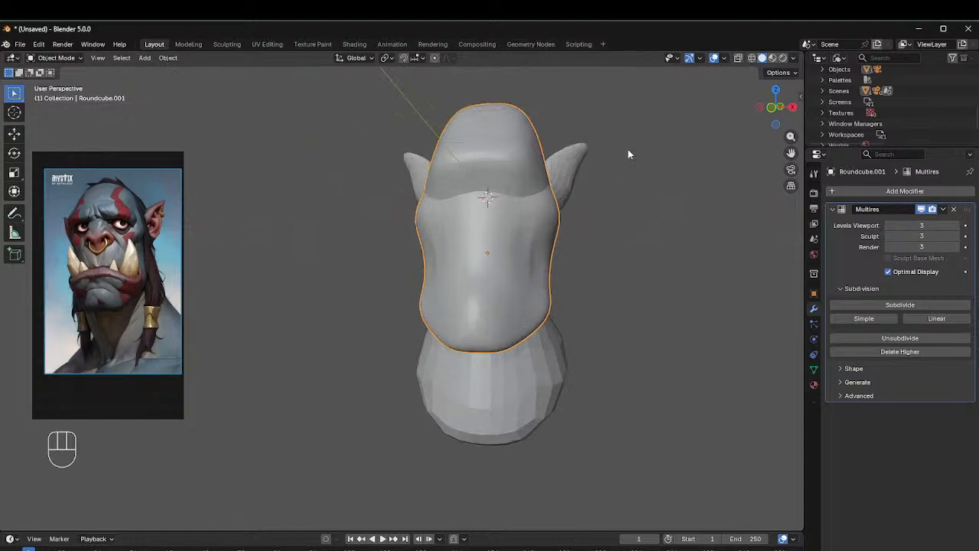
right_click(495, 191)
key("ctrl+Tab")
key("ctrl+Tab")
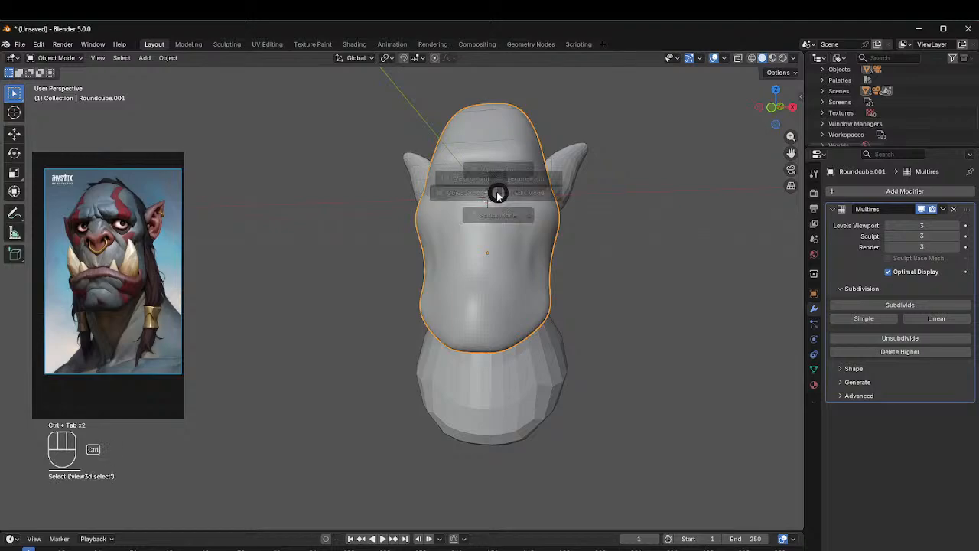
left_click(491, 256)
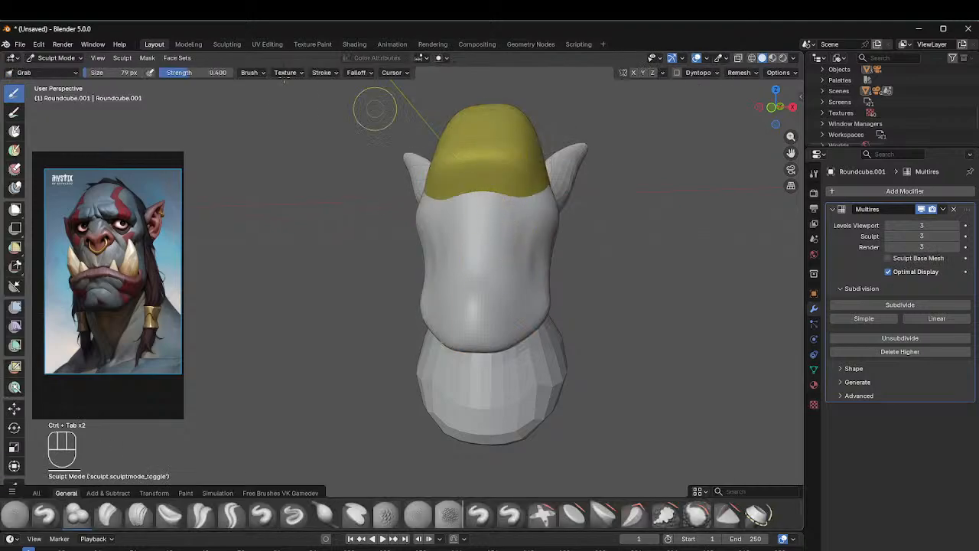
Step: Create a face set from the visible mesh and try hollowing one eye socket under the brow with the Grab brush at 139 px
left_click(184, 59)
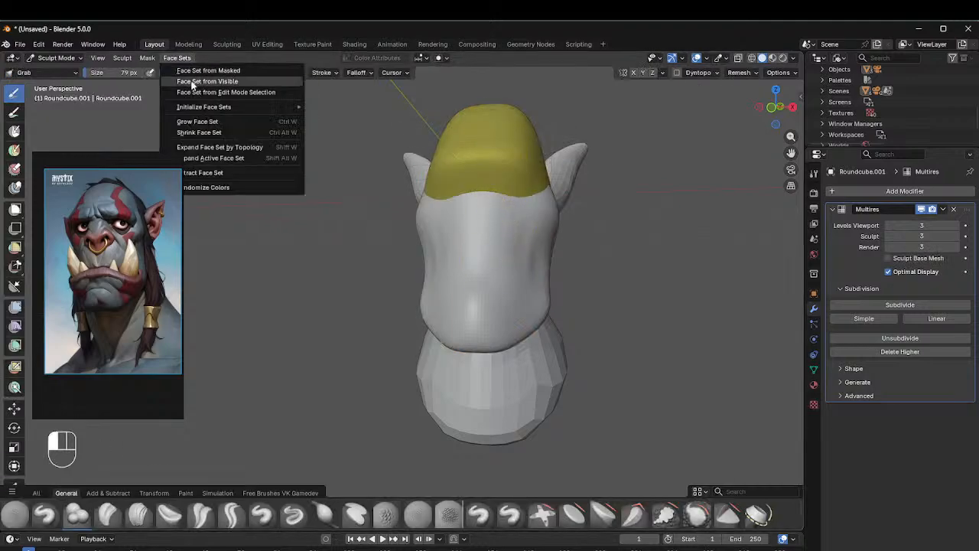
left_click(195, 82)
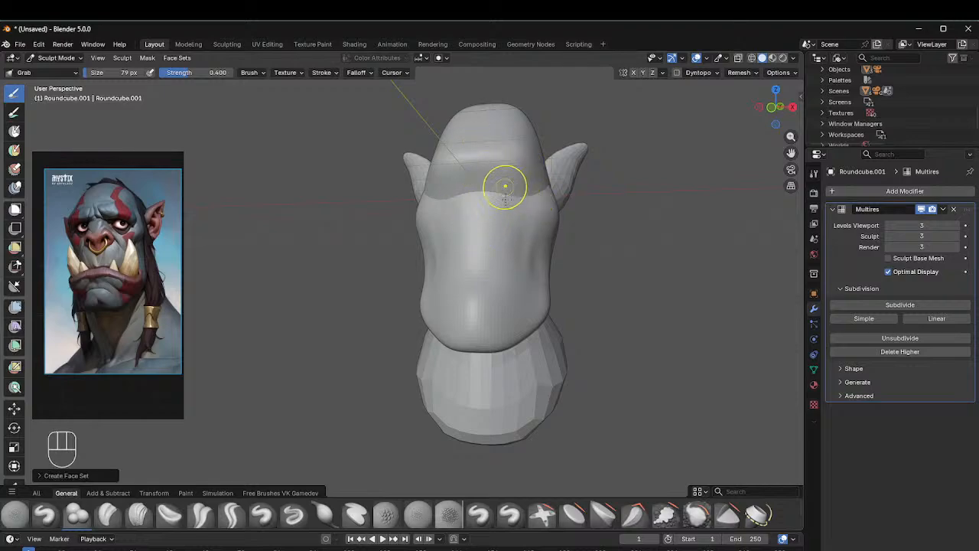
mouse_move(531, 208)
middle_mouse_down()
mouse_move(483, 215)
mouse_move(489, 192)
middle_mouse_up()
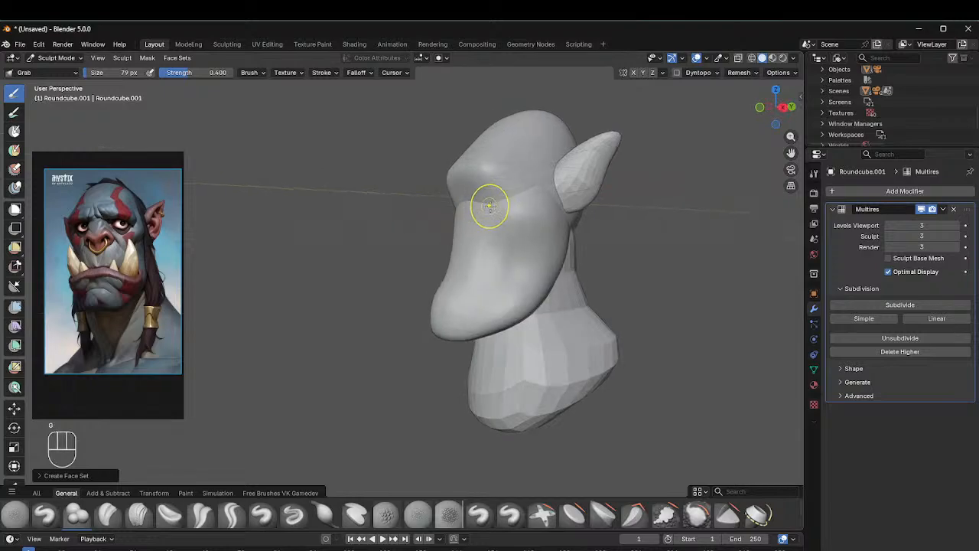
key("f")
left_click(514, 205)
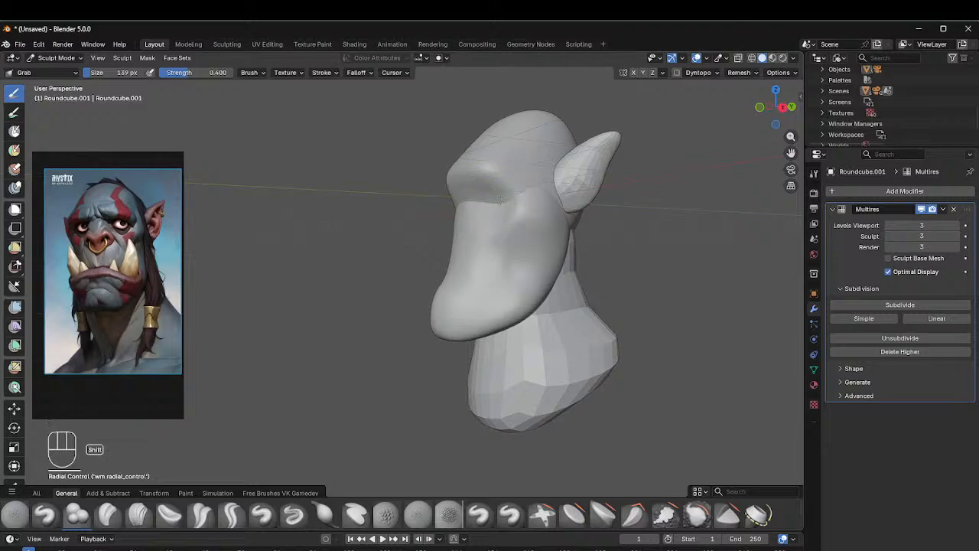
middle_click_drag(521, 187, 517, 201)
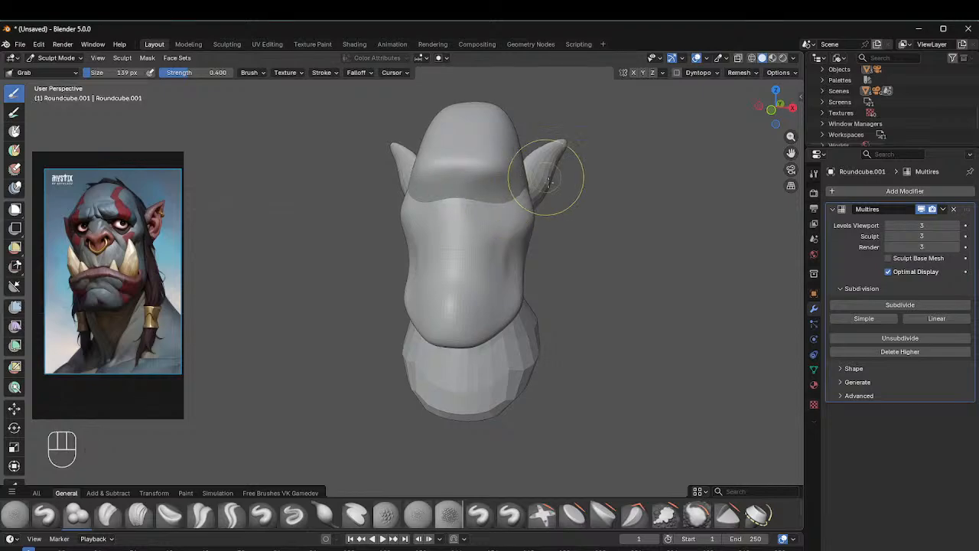
middle_click_drag(547, 175, 475, 211)
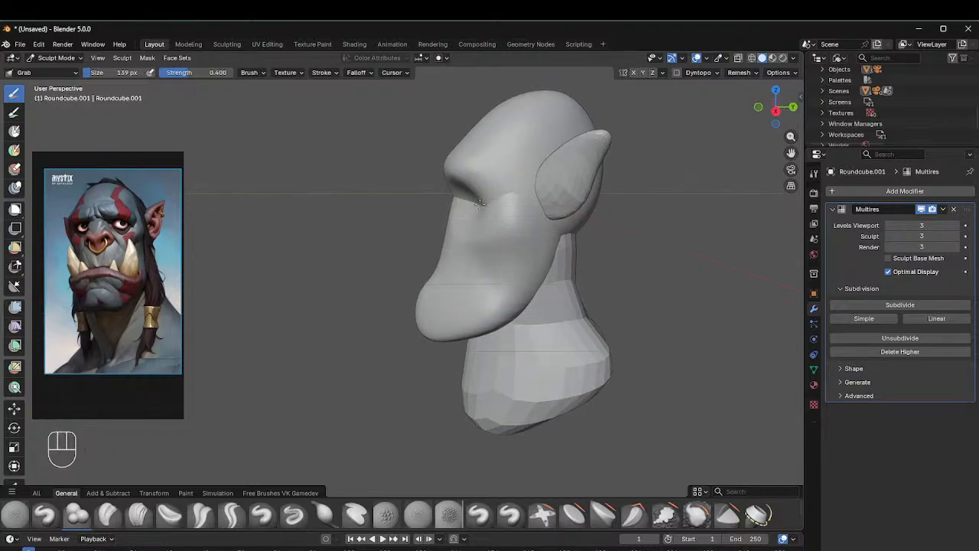
mouse_move(497, 189)
middle_mouse_down()
mouse_move(451, 192)
mouse_move(475, 193)
middle_mouse_up()
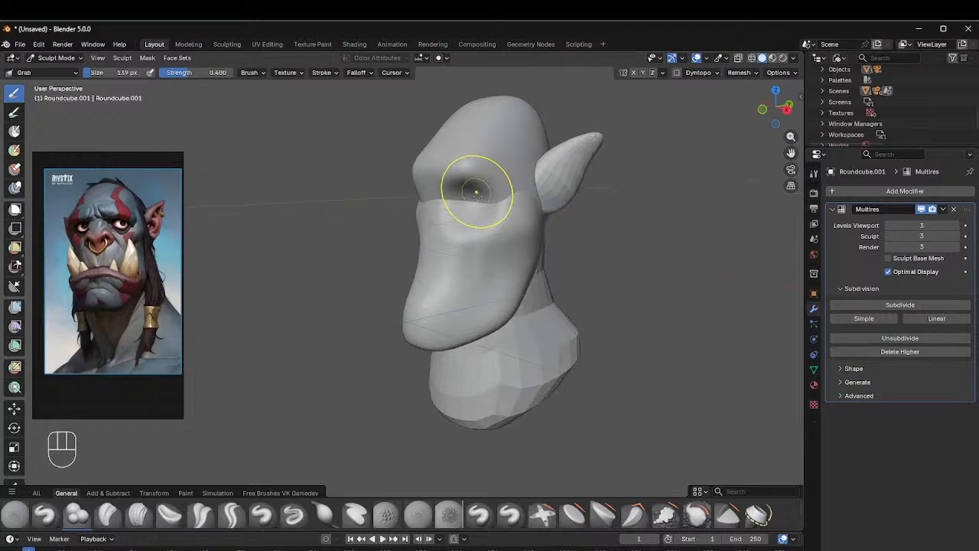
key("f")
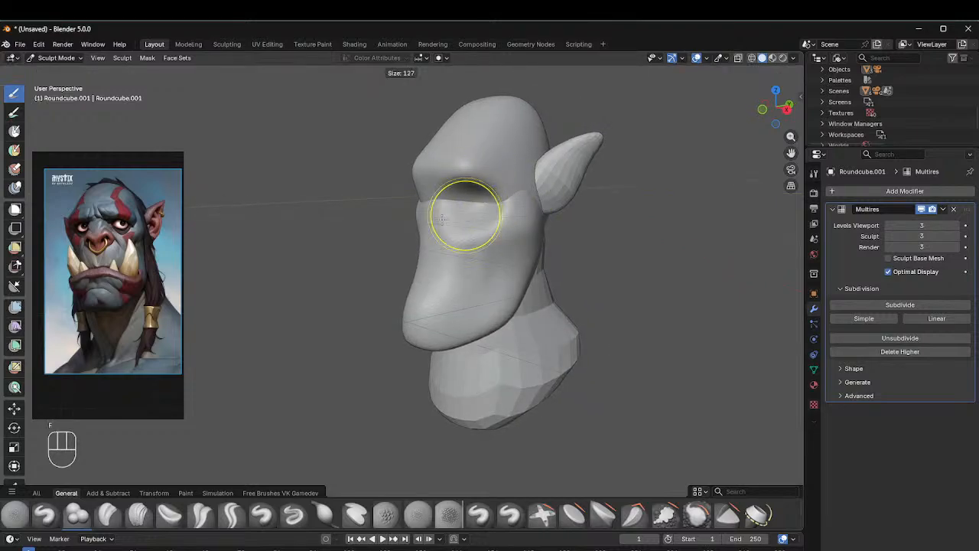
left_click(454, 214)
middle_click_drag(452, 214, 459, 212)
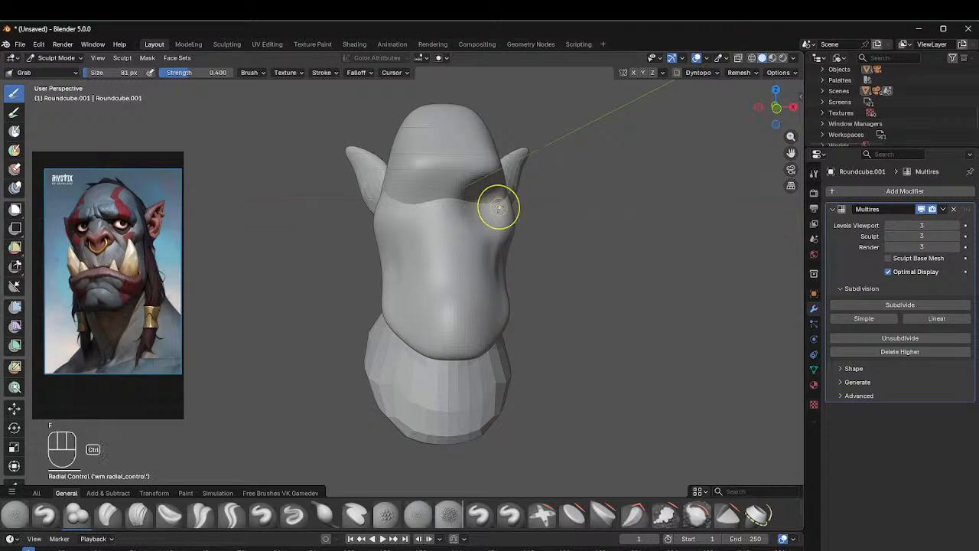
Step: Undo the one-sided eye socket strokes and the face set creation
key("ctrl+z")
key("ctrl+z")
key("ctrl+z")
key("ctrl+z")
key("ctrl+z")
key("ctrl+z")
key("ctrl+z")
key("ctrl+z")
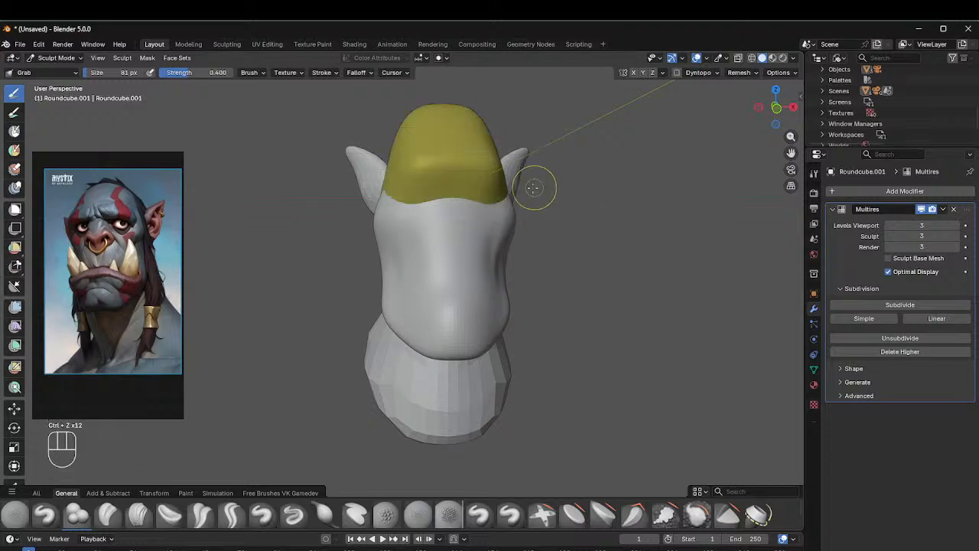
Step: Turn on X-axis symmetry for sculpting and create one face set covering the whole head
key("ctrl+Tab")
left_click(527, 236)
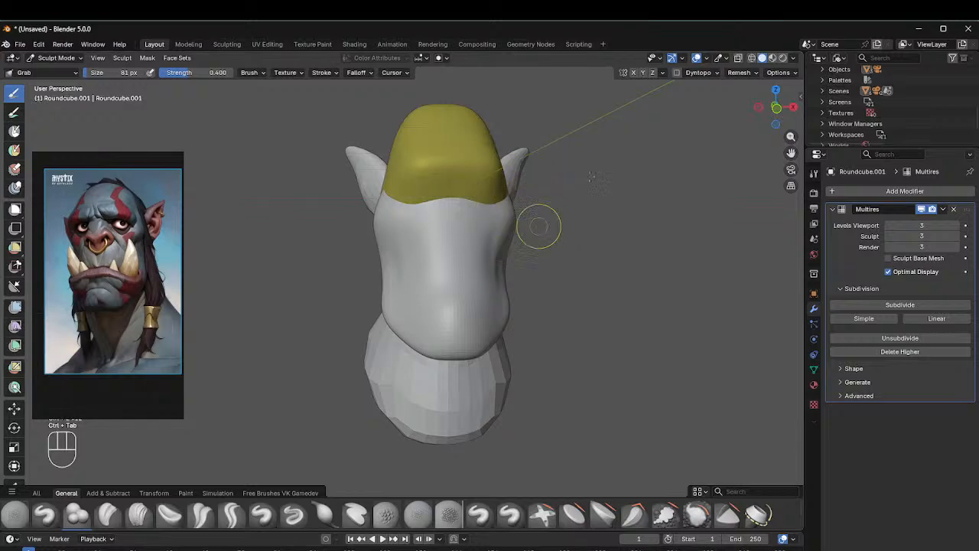
left_click(633, 72)
middle_click_drag(479, 183, 463, 208)
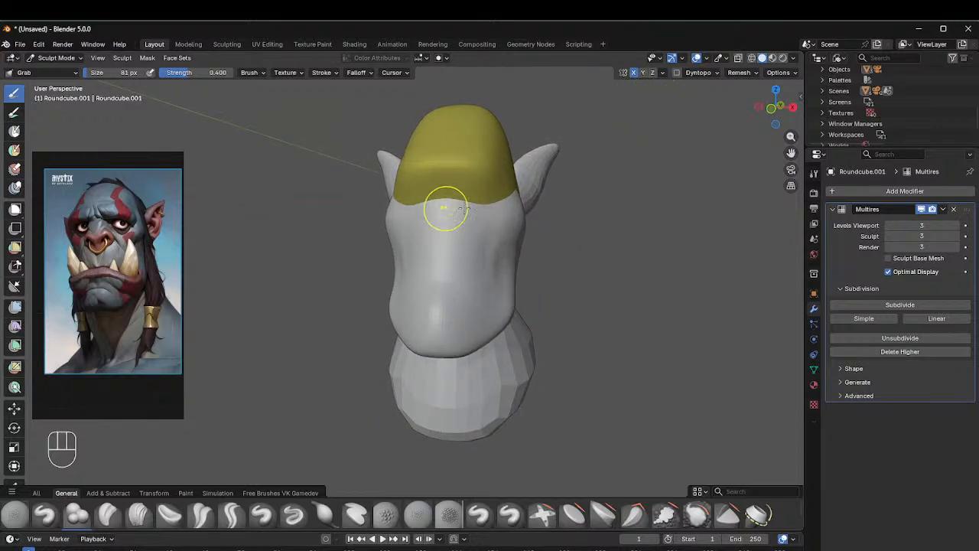
left_click(176, 57)
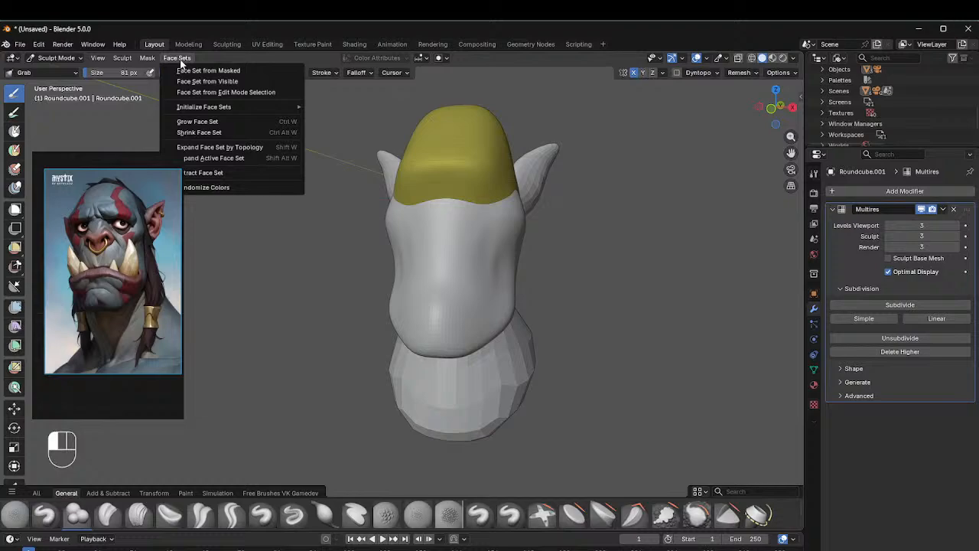
left_click(207, 90)
Step: Hollow the eye sockets under the brow with the Grab brush at 81 px, using X symmetry
key("ctrl+Tab")
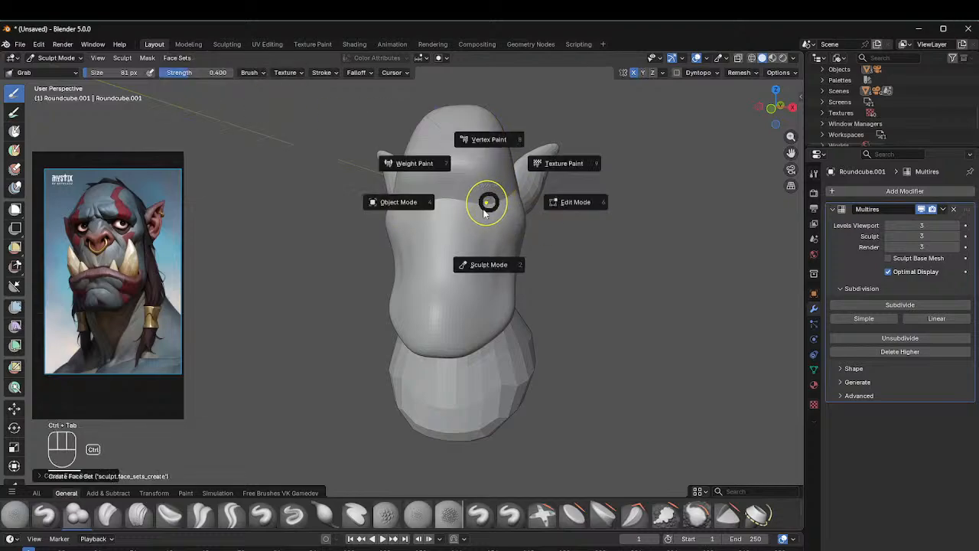
left_click(485, 265)
middle_click_drag(485, 264, 460, 209)
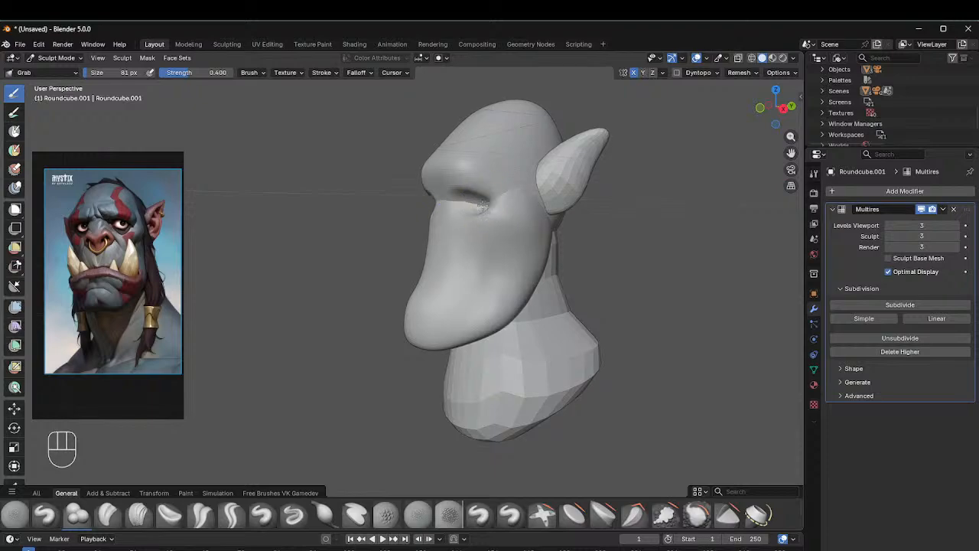
Step: Set the Grab brush size to 117 px and adjust the shape around the head's eye sockets
middle_click_drag(485, 187, 535, 196)
left_click(502, 215)
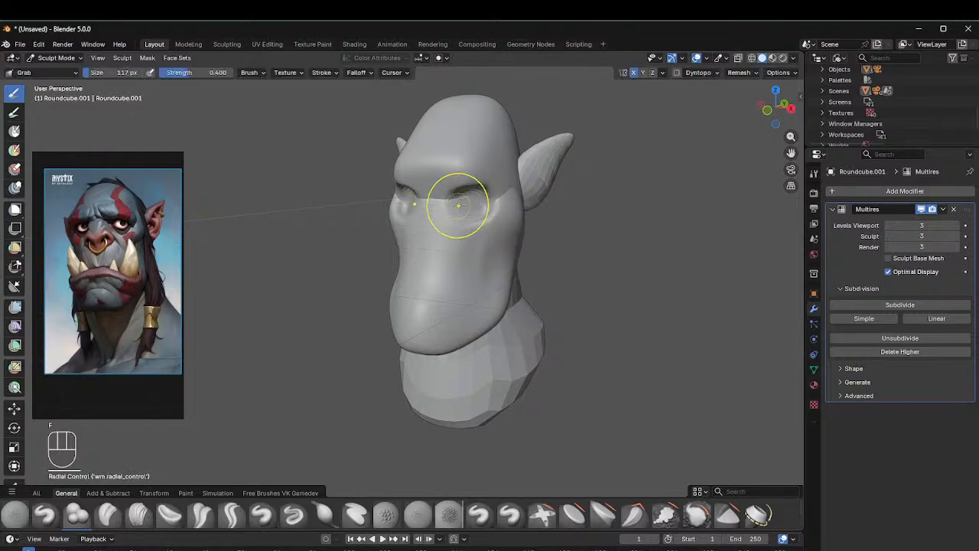
middle_click_drag(459, 205, 513, 179)
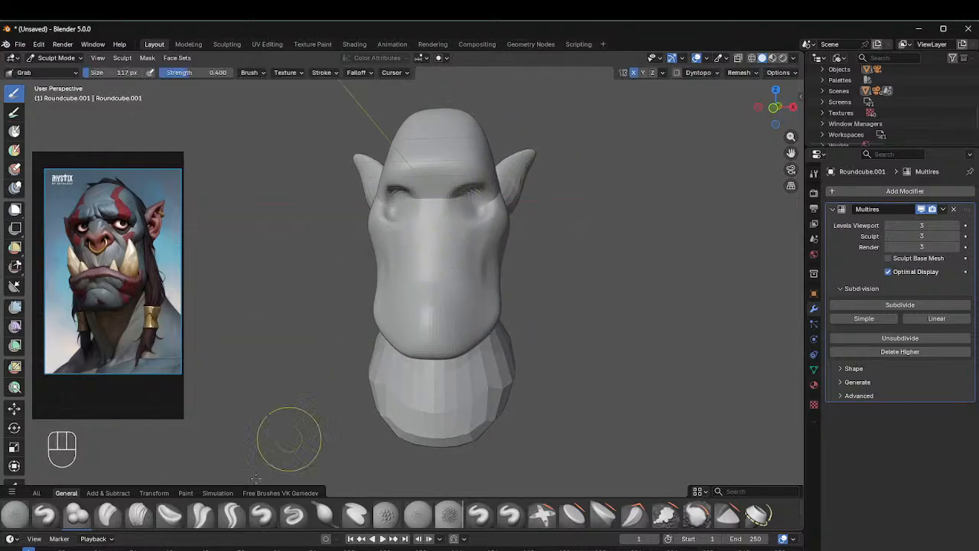
Step: Build up a nose bridge and a bulbous nose tip in the middle of the face with the Clay Strips brush at 53 px
left_click(139, 514)
key("f")
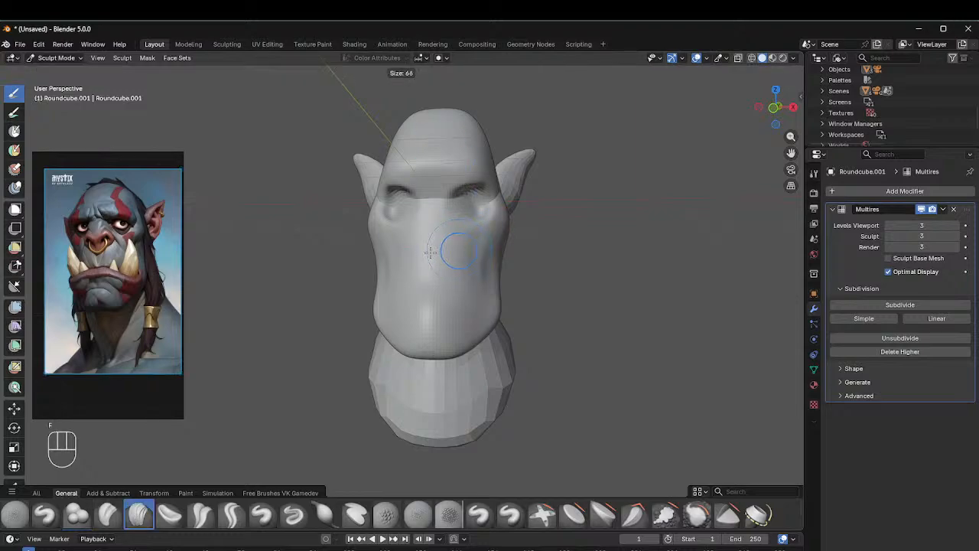
key("f")
left_click(435, 216)
left_click(435, 217)
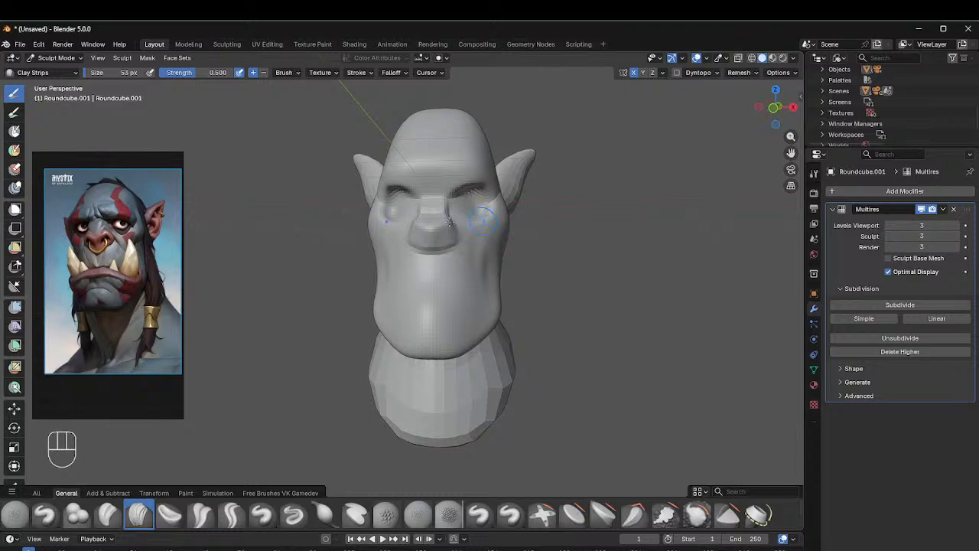
middle_click_drag(449, 222, 341, 225)
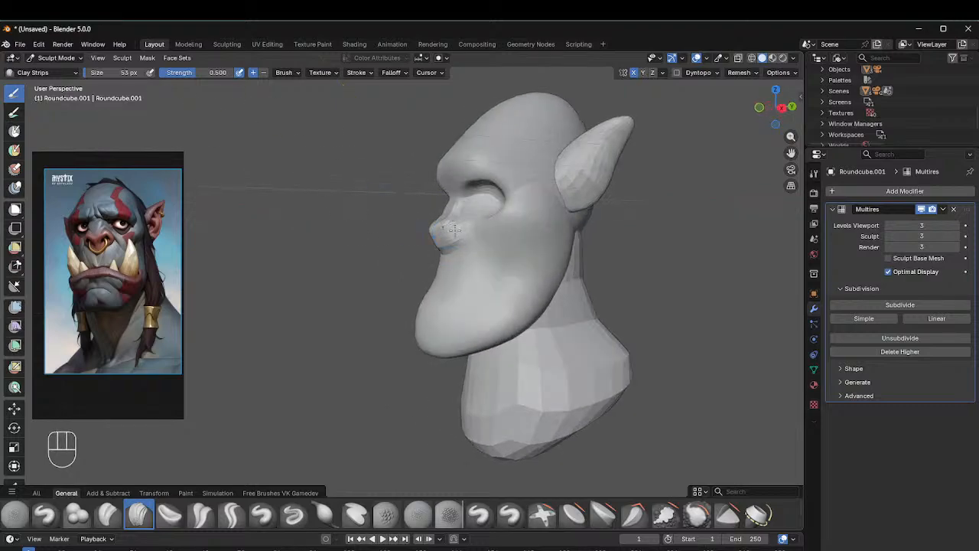
Step: Add nostril wings and thicken the nose bridge using the Clay Strips brush reduced to 39 px
key("f")
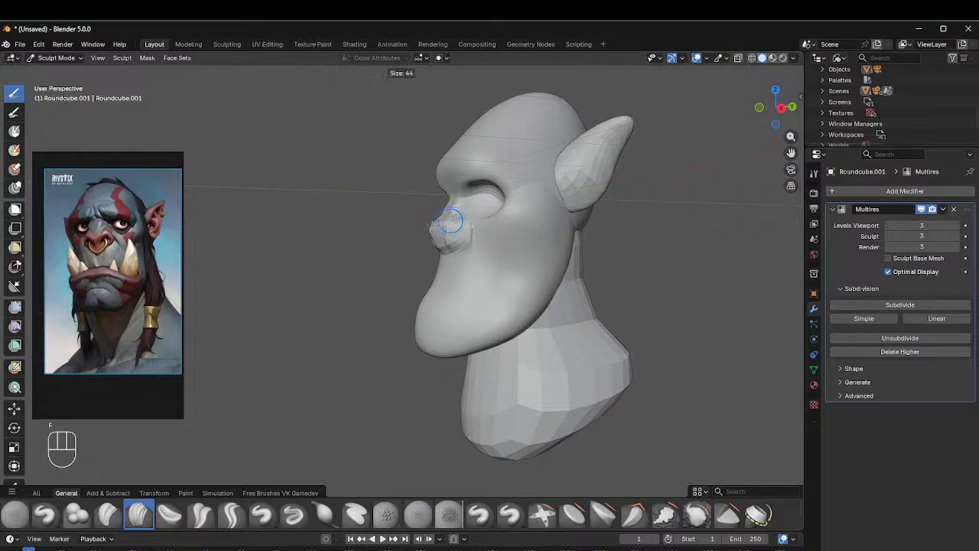
left_click(445, 213)
middle_click_drag(445, 213, 477, 198)
key("f")
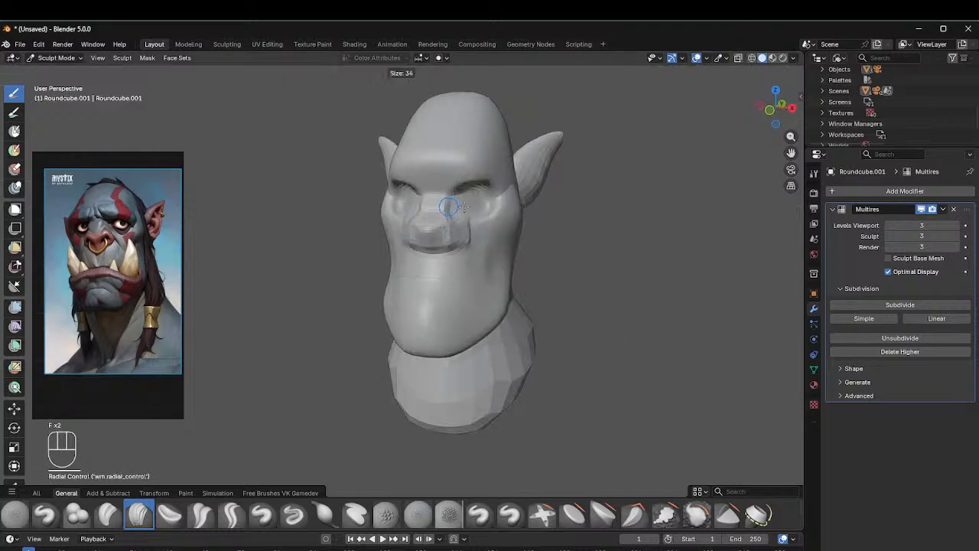
left_click(440, 210)
left_click_drag(436, 212, 441, 211)
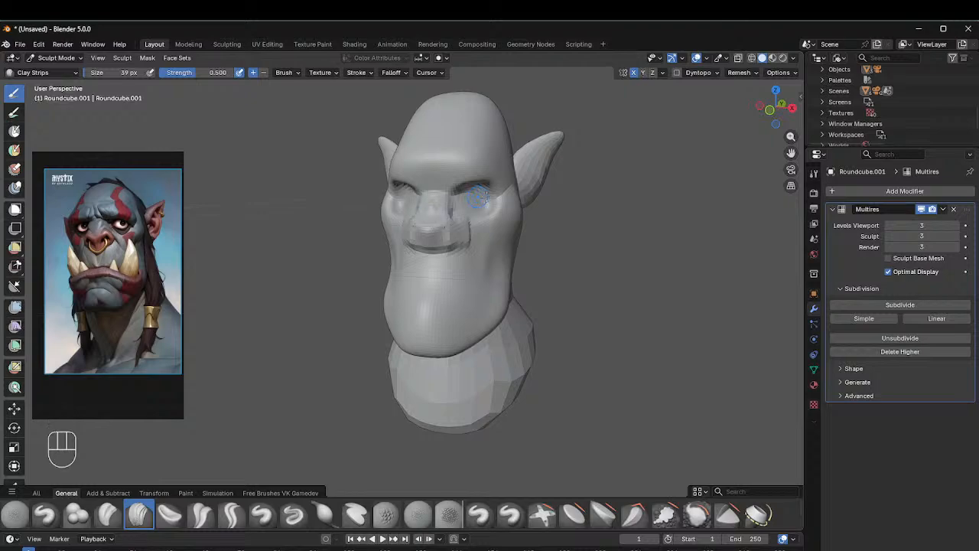
mouse_move(478, 198)
middle_mouse_down()
mouse_move(452, 203)
mouse_move(468, 233)
middle_mouse_up()
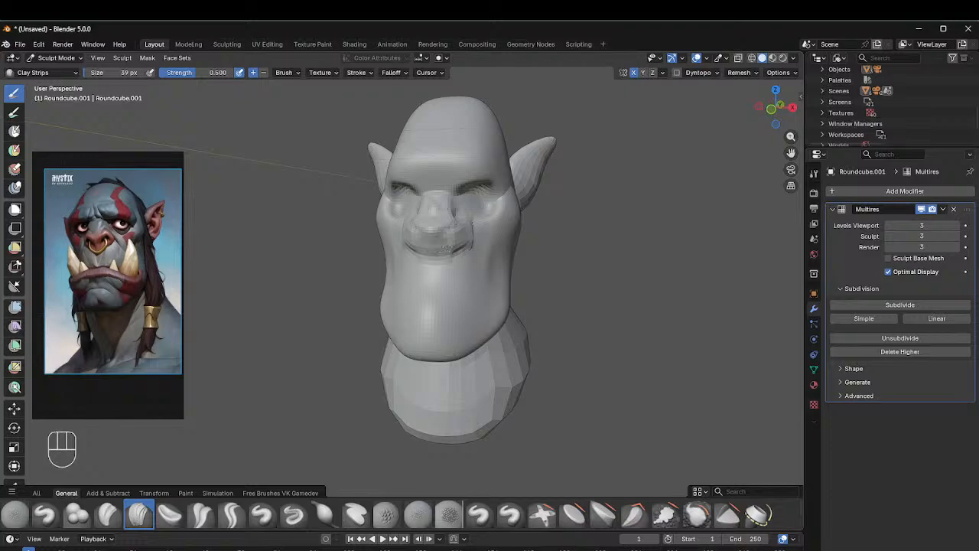
left_click_drag(444, 247, 460, 234)
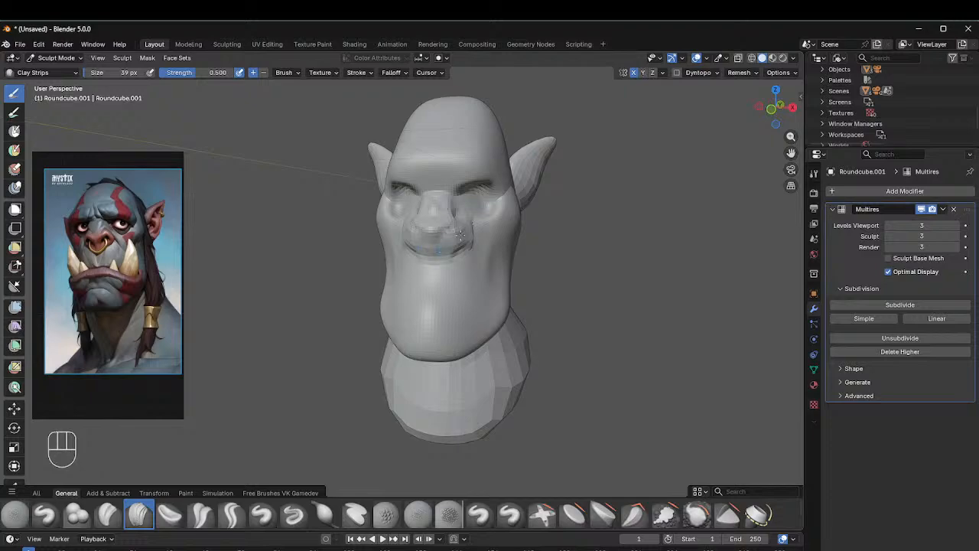
Step: Carve both nostrils into the underside of the nose with the Draw brush at 17 px, inverted
left_click(231, 514)
left_click(262, 514)
key("f")
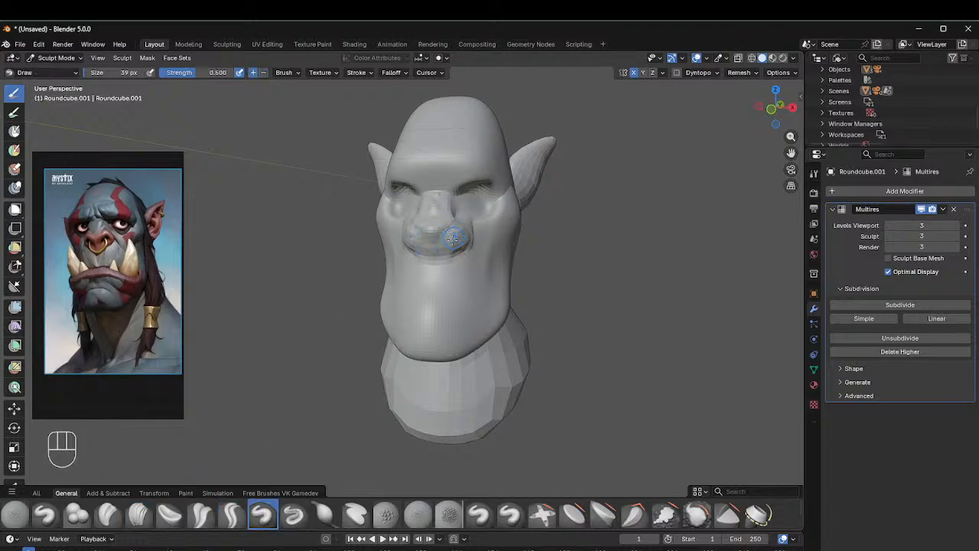
left_click(455, 243)
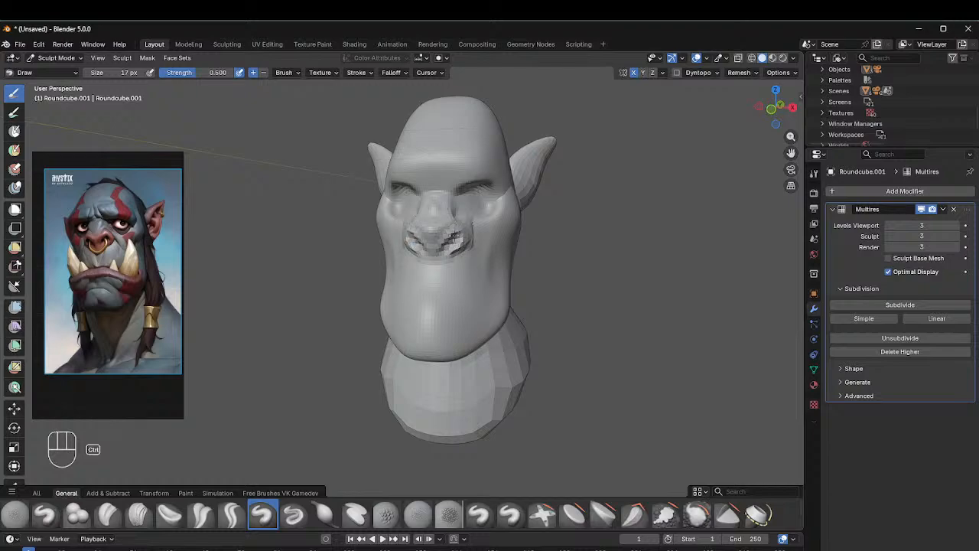
mouse_move(454, 237)
middle_mouse_down()
mouse_move(543, 229)
mouse_move(490, 221)
middle_mouse_up()
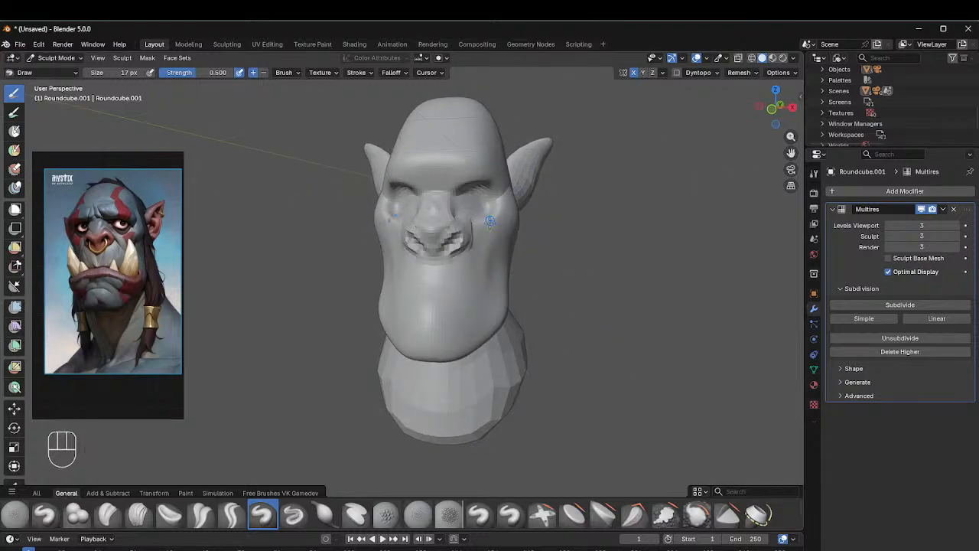
Step: Reshape the nose and eye sockets with the Grab brush at 83 px, checking the form from the side
key("g")
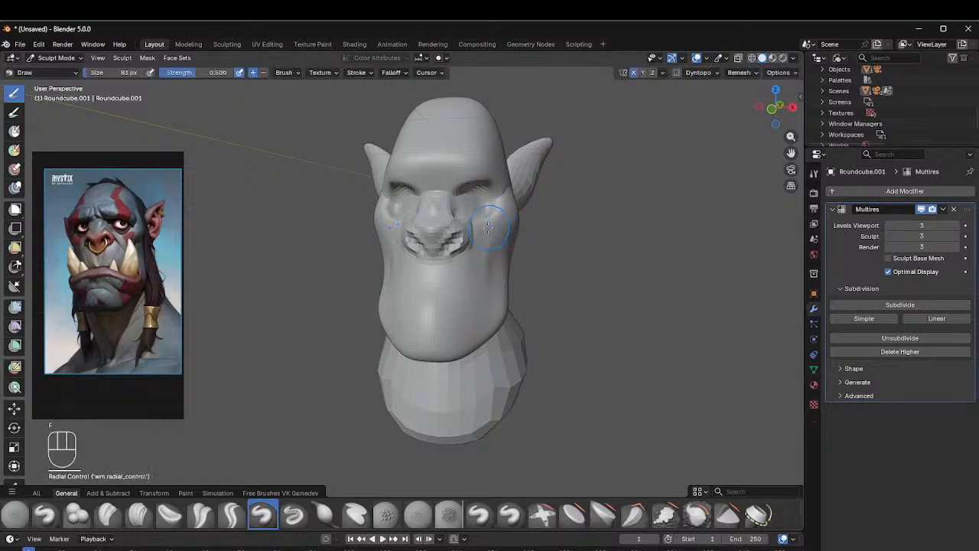
mouse_move(462, 229)
left_mouse_down()
mouse_move(459, 220)
mouse_move(461, 240)
mouse_move(450, 225)
mouse_move(456, 232)
left_mouse_up()
middle_click_drag(524, 168, 422, 158)
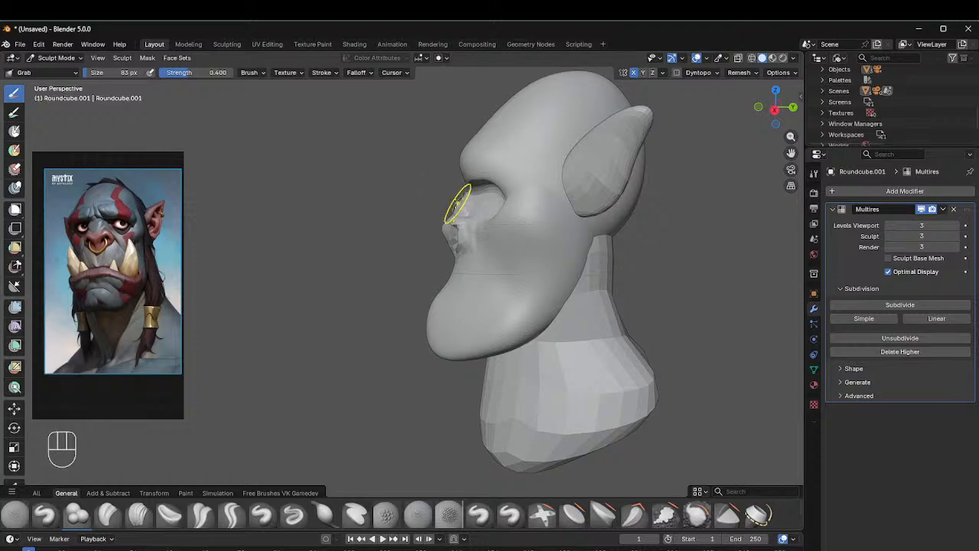
key("shift")
middle_click_drag(460, 203, 511, 204)
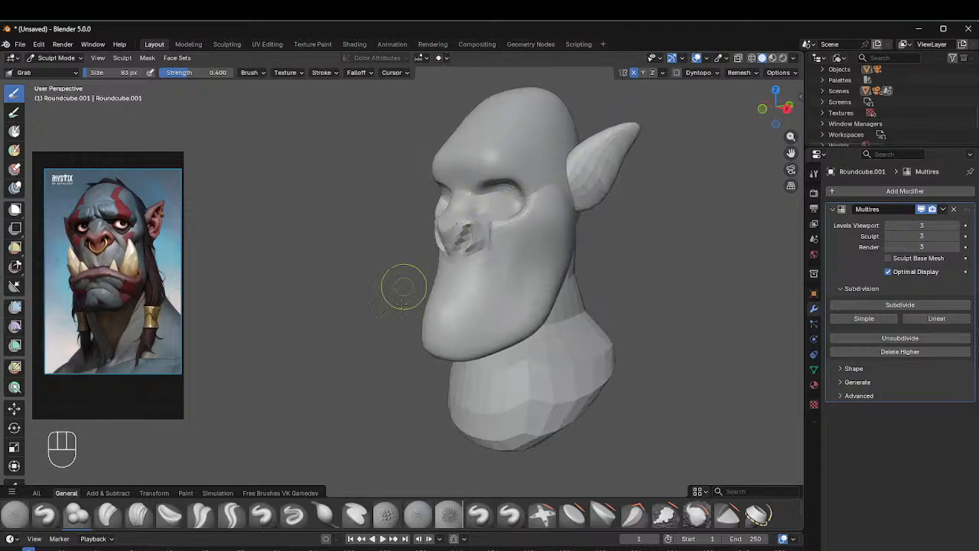
middle_click_drag(400, 286, 562, 238, "alt")
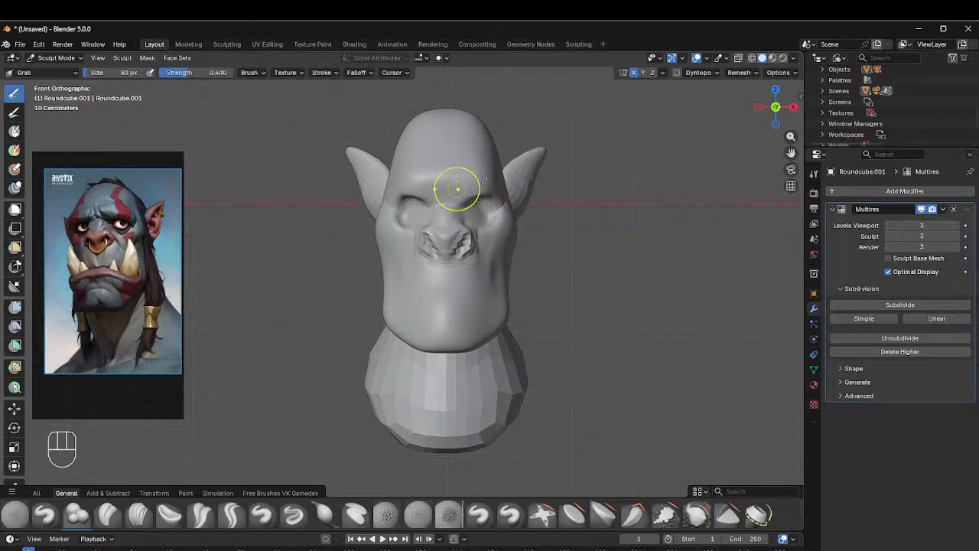
Step: Remove the Multires modifier from the head mesh
mouse_move(420, 153)
middle_mouse_down()
mouse_move(371, 222)
mouse_move(346, 153)
mouse_move(543, 199)
mouse_move(556, 167)
middle_mouse_up()
scroll(447, 314, "down", 2)
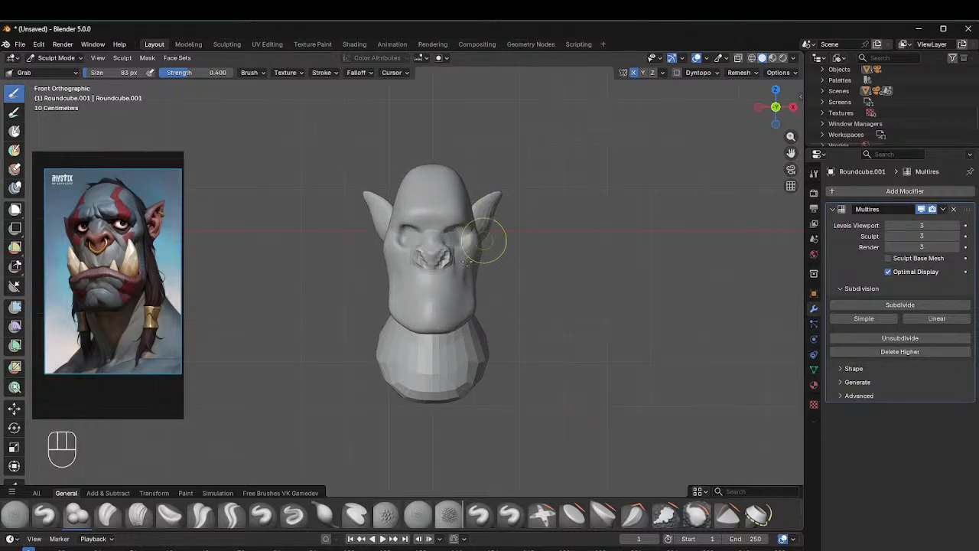
left_click(953, 208)
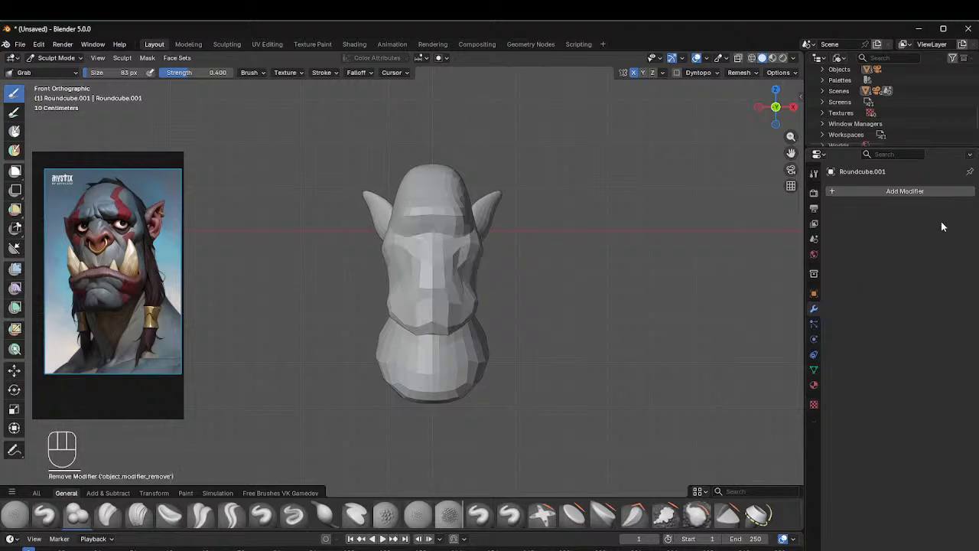
Step: Set the head's voxel size to about 0.0931 m in Sculpt Mode and voxel-remesh the head
middle_click_drag(721, 230, 459, 192)
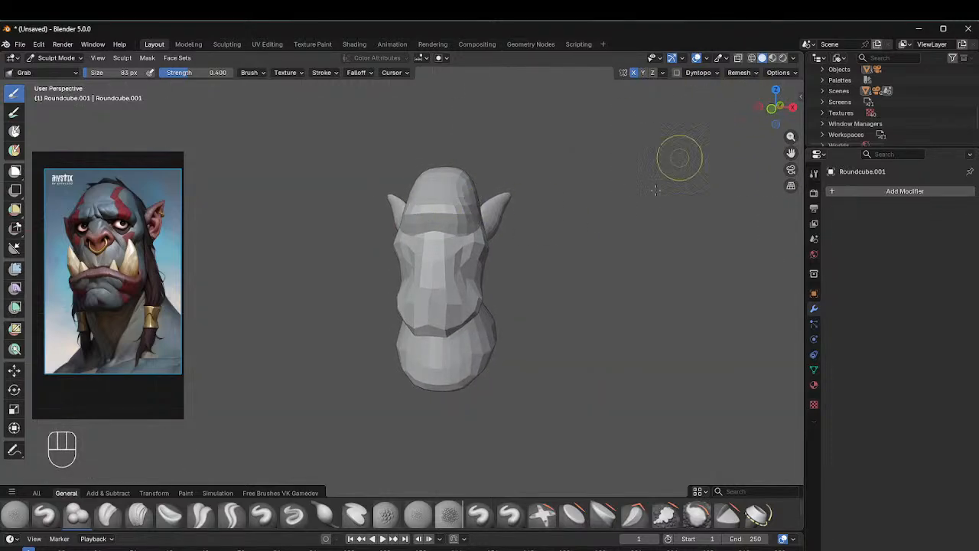
scroll(615, 158, "up", 1)
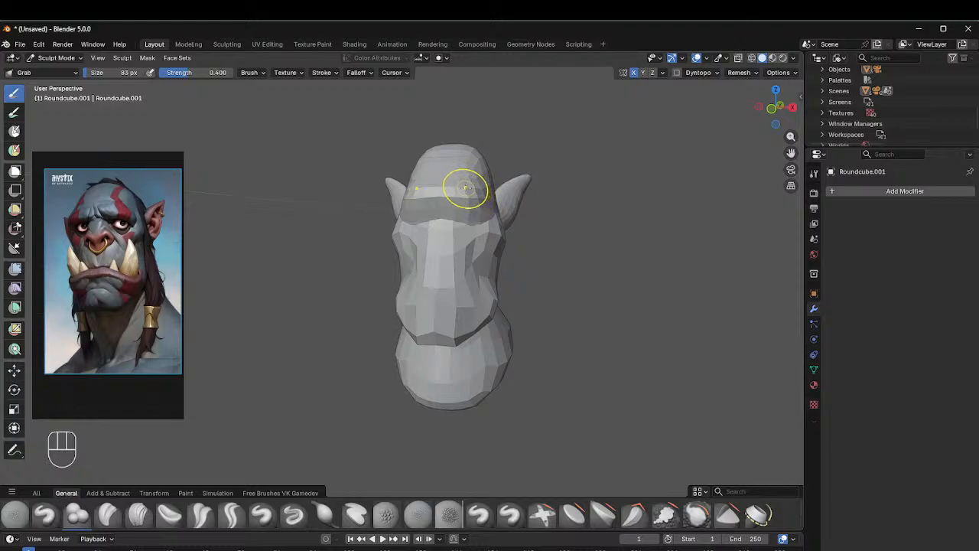
key("ctrl+Tab")
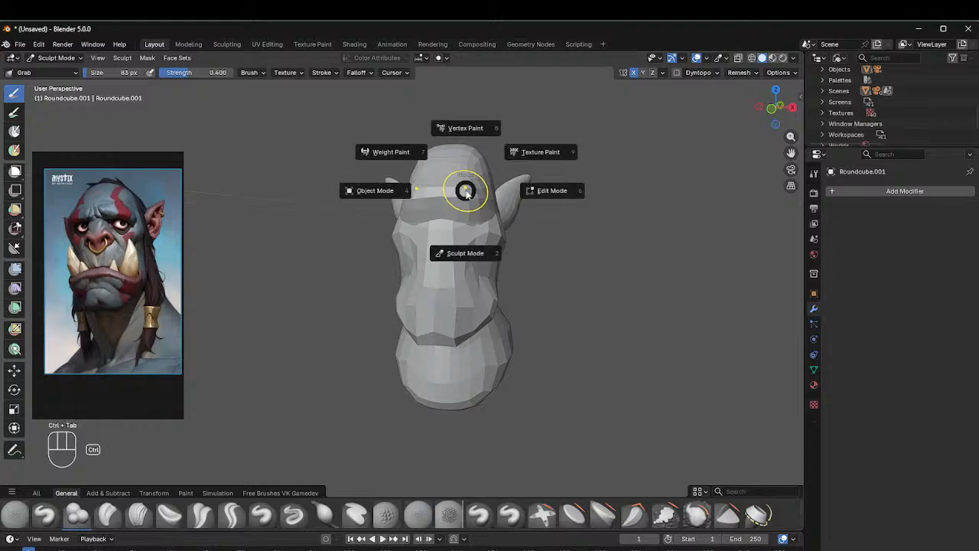
left_click(472, 250)
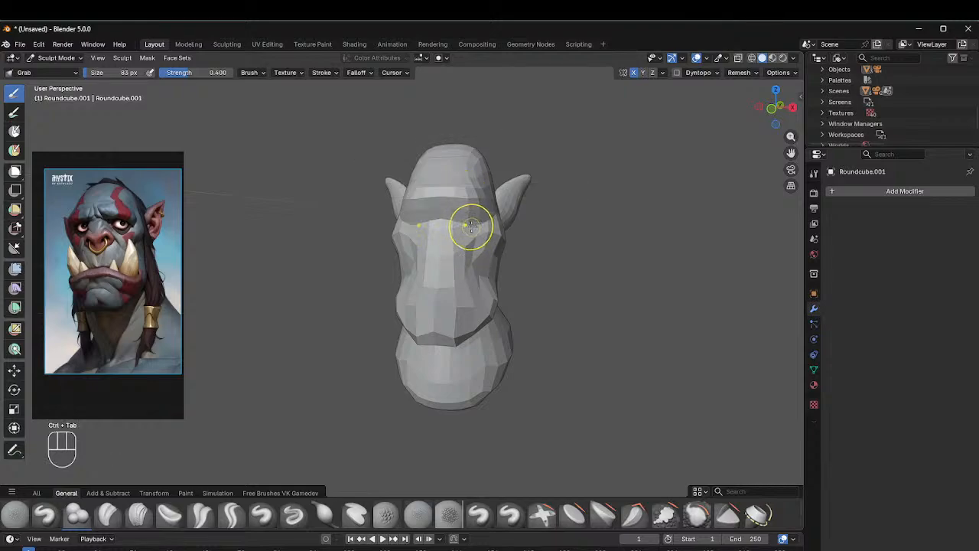
key("r")
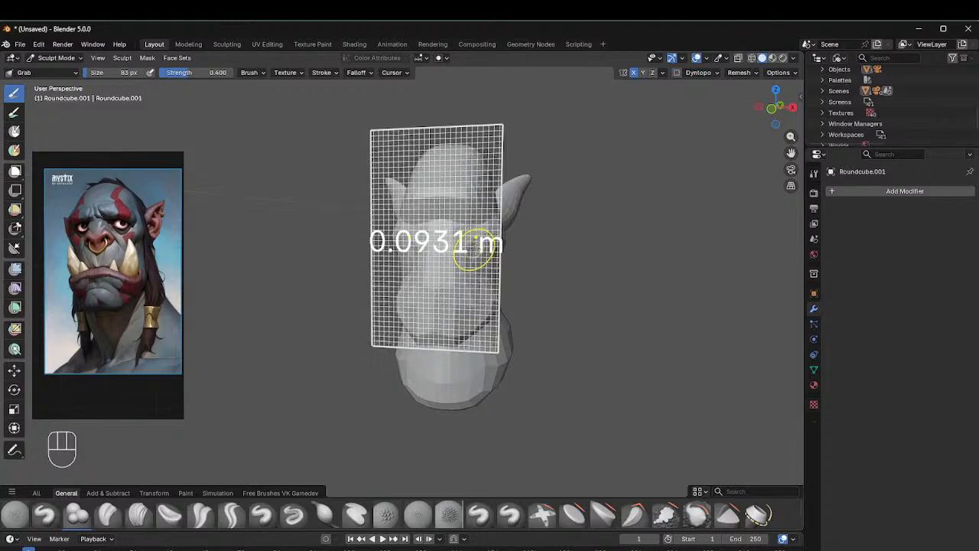
left_click(475, 249)
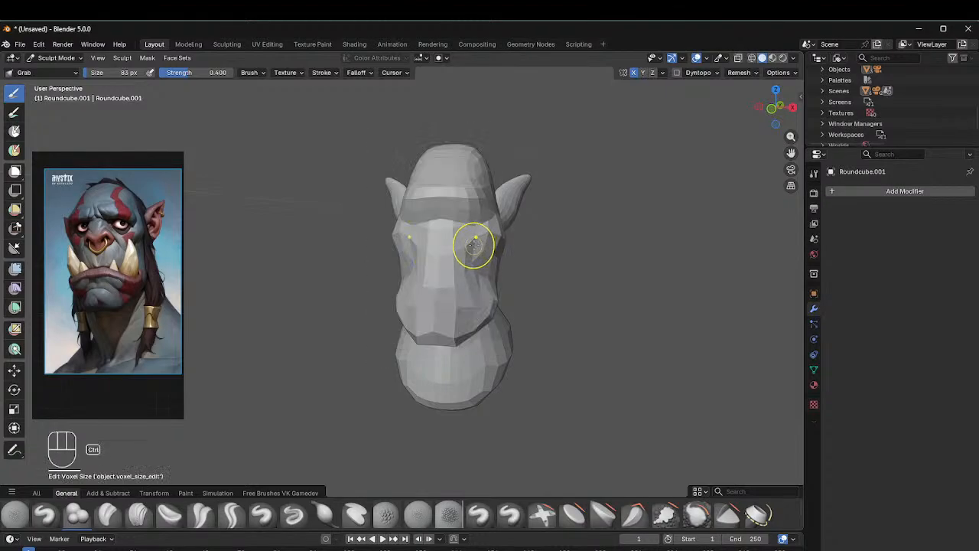
key("ctrl+r")
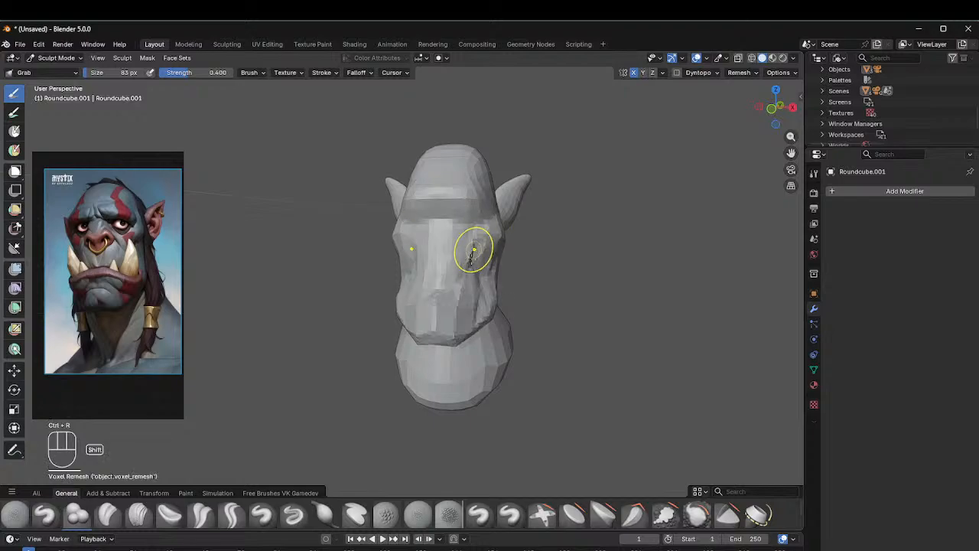
Step: Smooth the faceted surface of the remeshed head across the muzzle, cheeks, brow and skull
mouse_move(443, 320)
left_mouse_down("shift")
mouse_move(438, 337)
mouse_move(484, 294)
left_mouse_up("shift")
left_click_drag(490, 256, 487, 227, "shift")
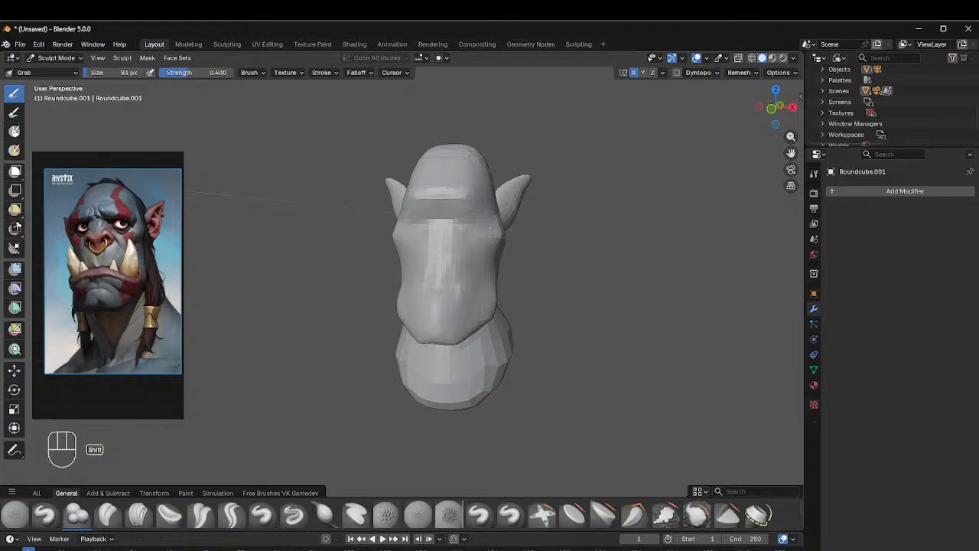
middle_click_drag(527, 143, 512, 105)
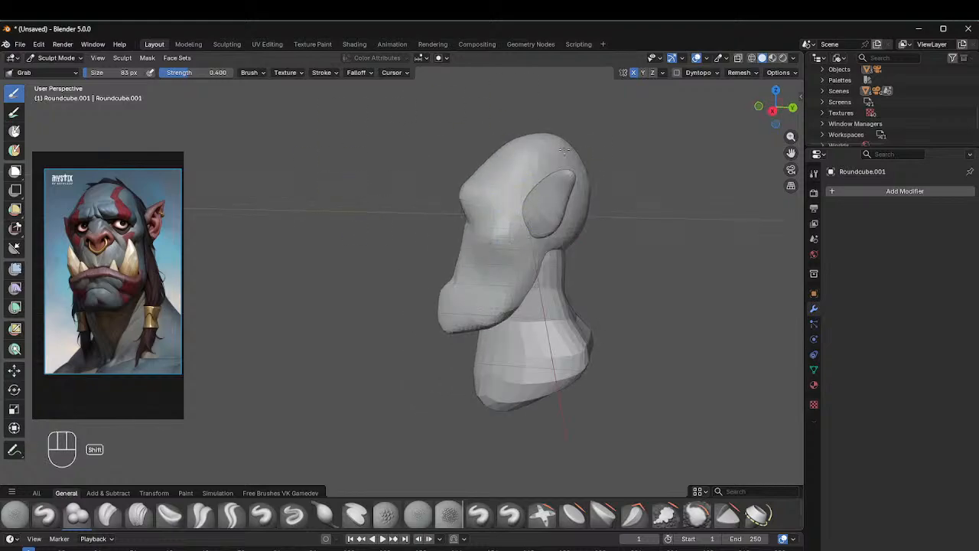
middle_click_drag(454, 175, 495, 219)
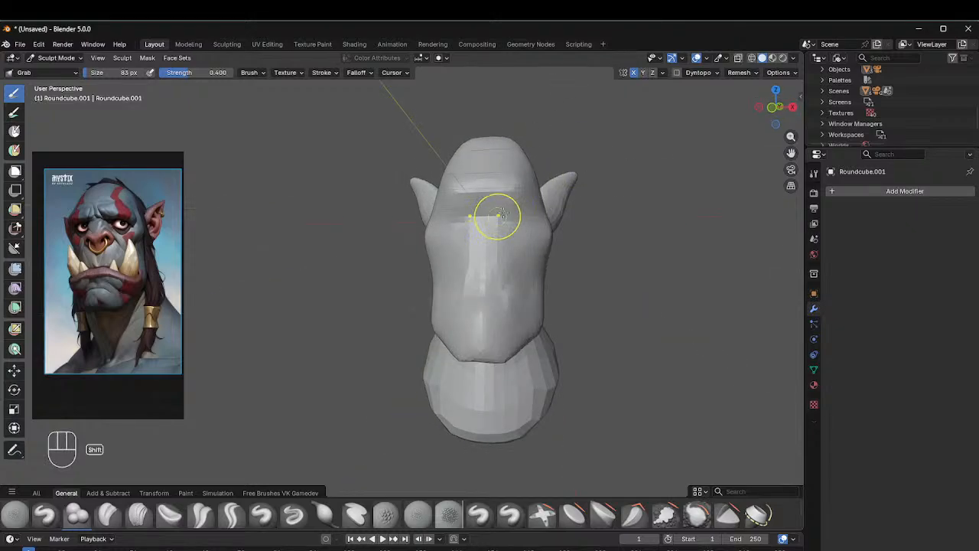
Step: Build up a heavy brow ridge across the forehead with the Clay Strips brush at 49 px
left_click(139, 514)
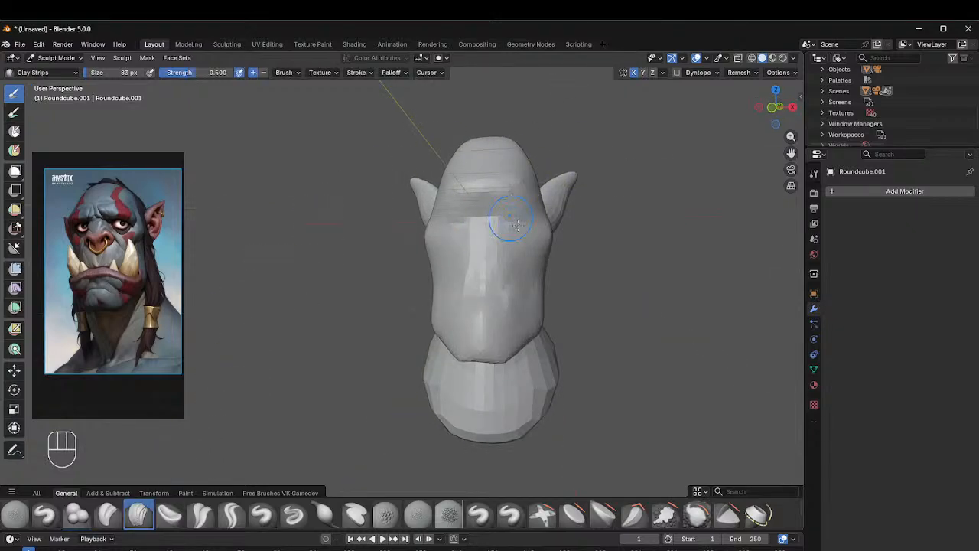
key("f")
left_click(507, 227)
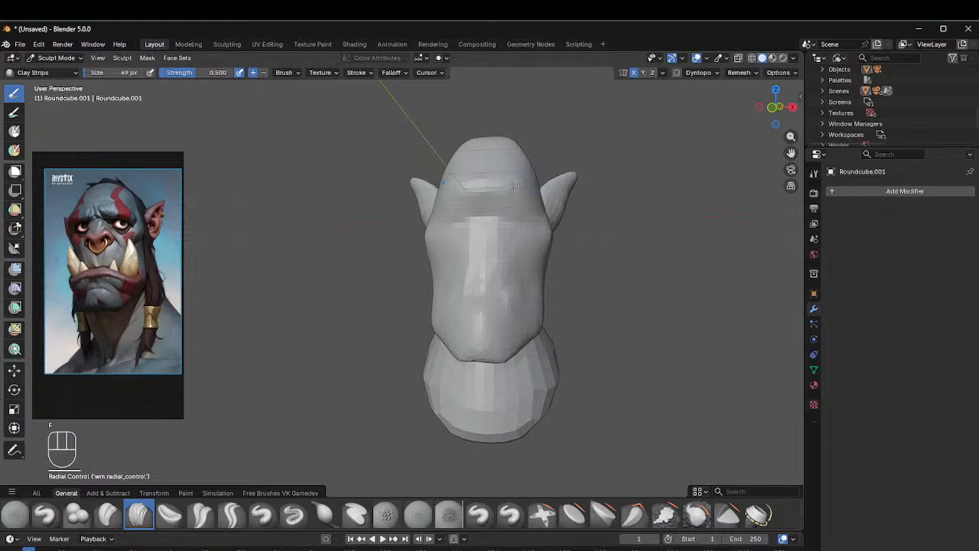
mouse_move(514, 187)
left_mouse_down()
mouse_move(526, 197)
mouse_move(515, 194)
left_mouse_up()
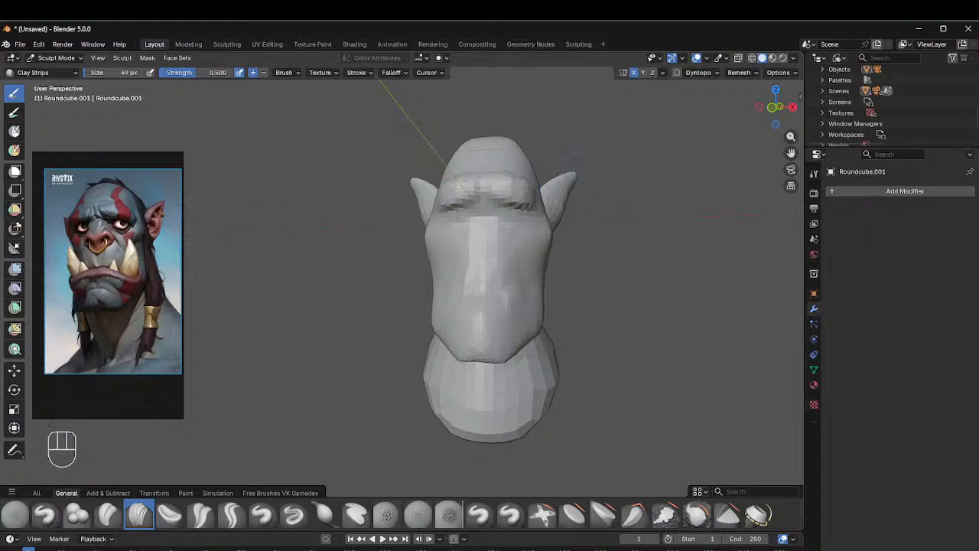
Step: Build up a rounded nose mass below the brow ridge with the Clay Strips brush at 49 px
middle_click_drag(573, 158, 499, 225)
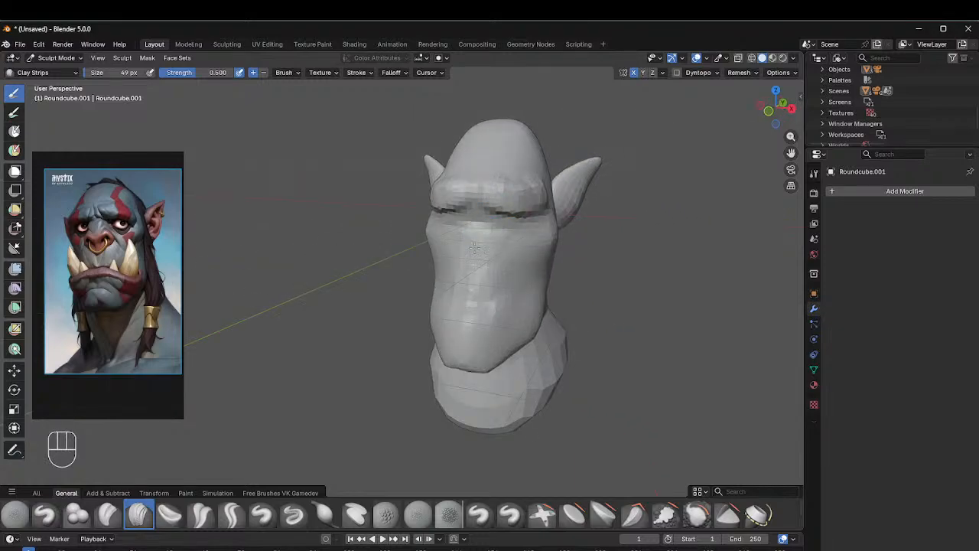
middle_click_drag(474, 230, 477, 258)
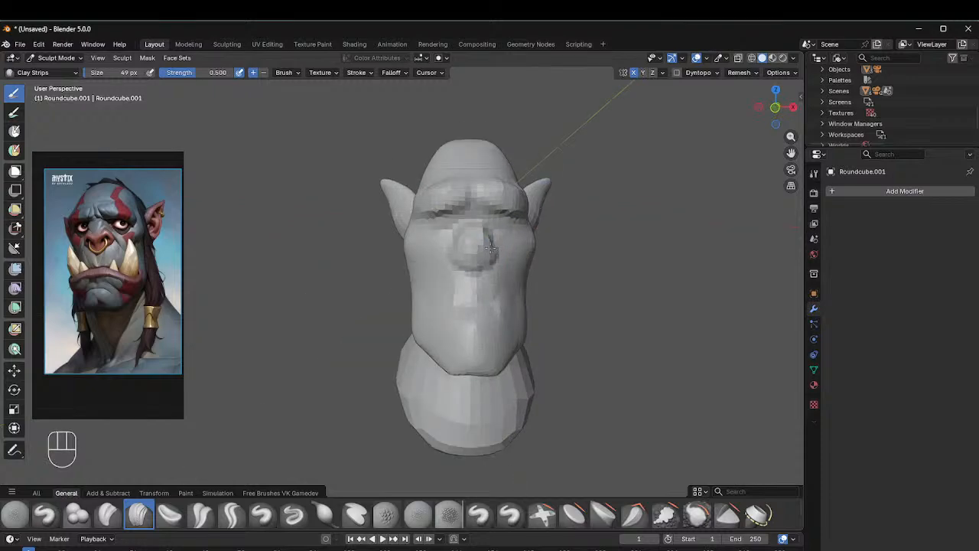
left_click_drag(484, 258, 492, 246)
Step: Reshape the nose with the Grab brush at 87 px, forming its bridge, drooping tip and nostril wings
key("g")
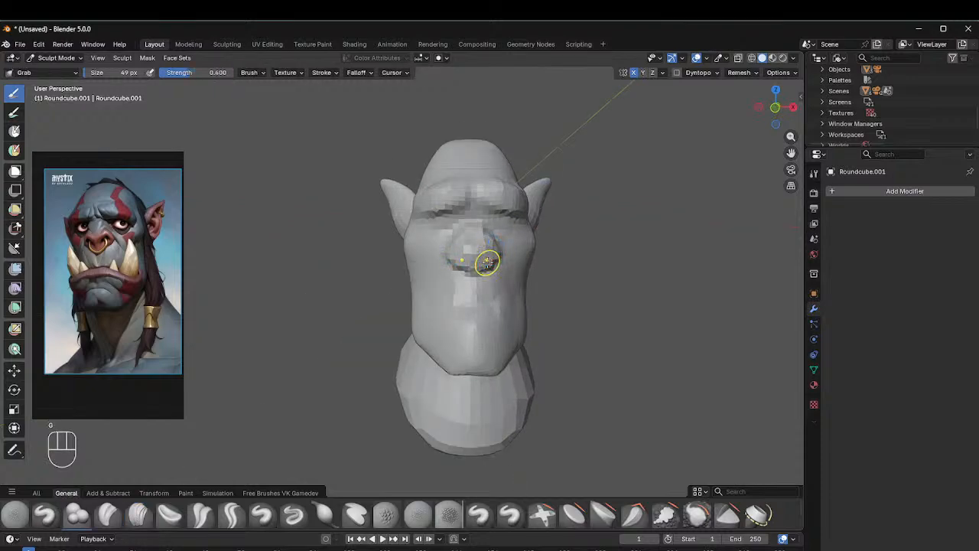
key("f")
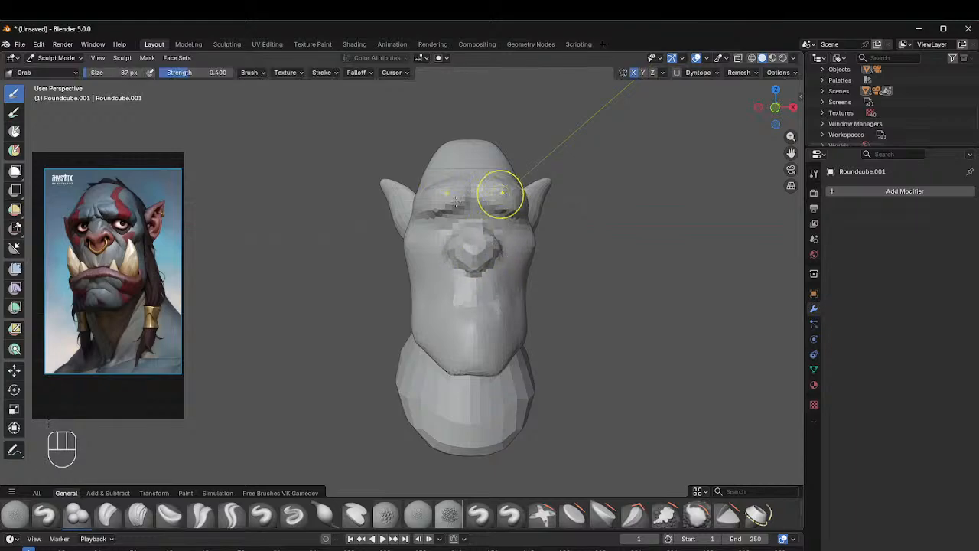
mouse_move(499, 192)
middle_mouse_down()
mouse_move(319, 216)
mouse_move(549, 200)
mouse_move(495, 242)
middle_mouse_up()
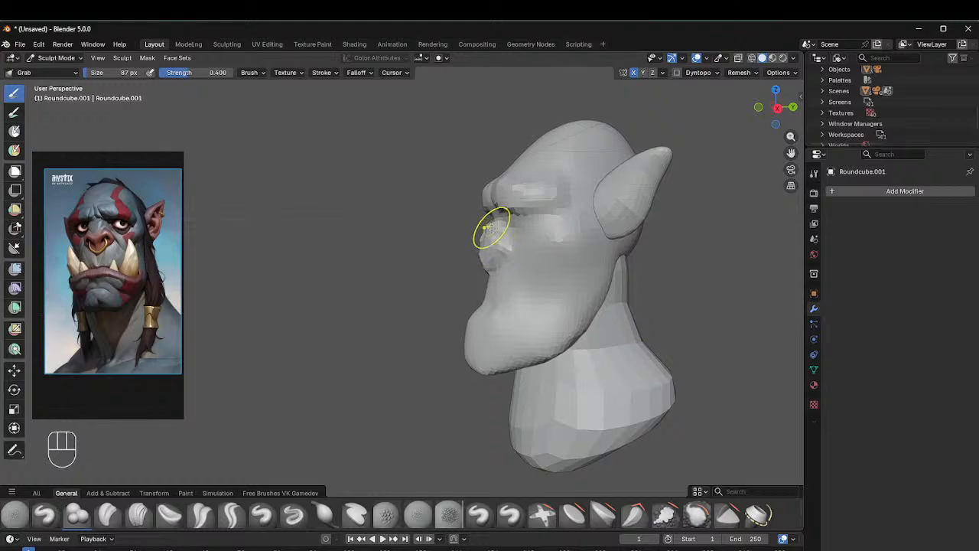
left_click_drag(487, 227, 484, 246)
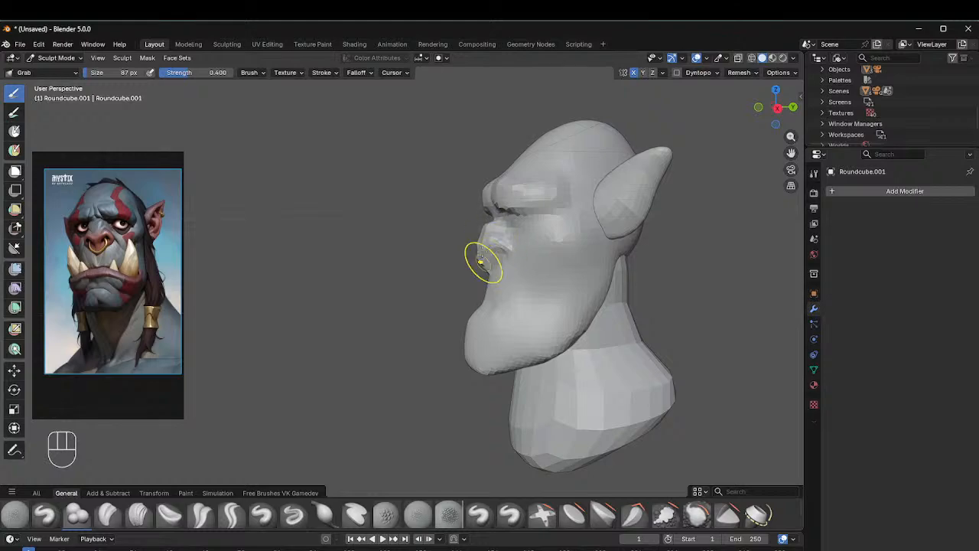
middle_click_drag(481, 263, 563, 214)
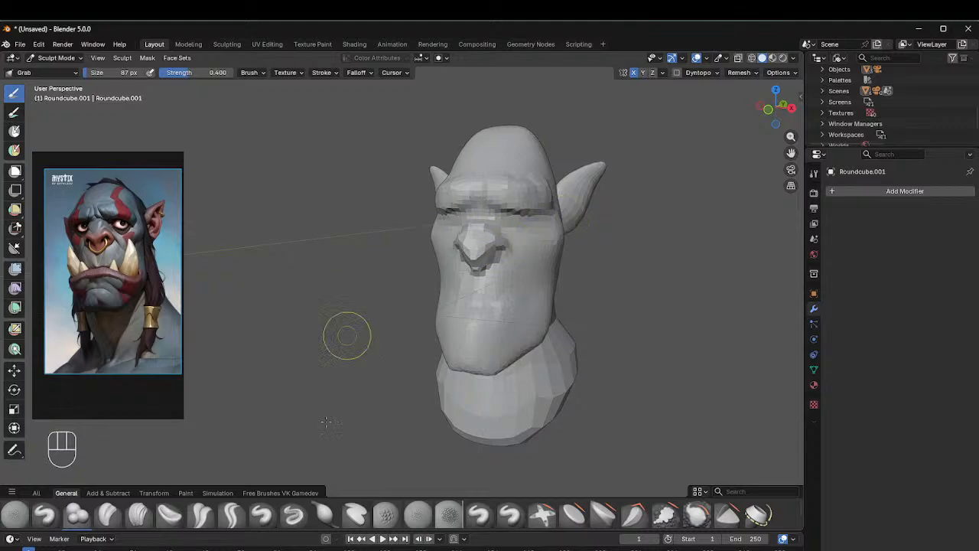
Step: Add volume to the muzzle below and beside the nose with the Clay Strips brush
left_click(139, 514)
key("f")
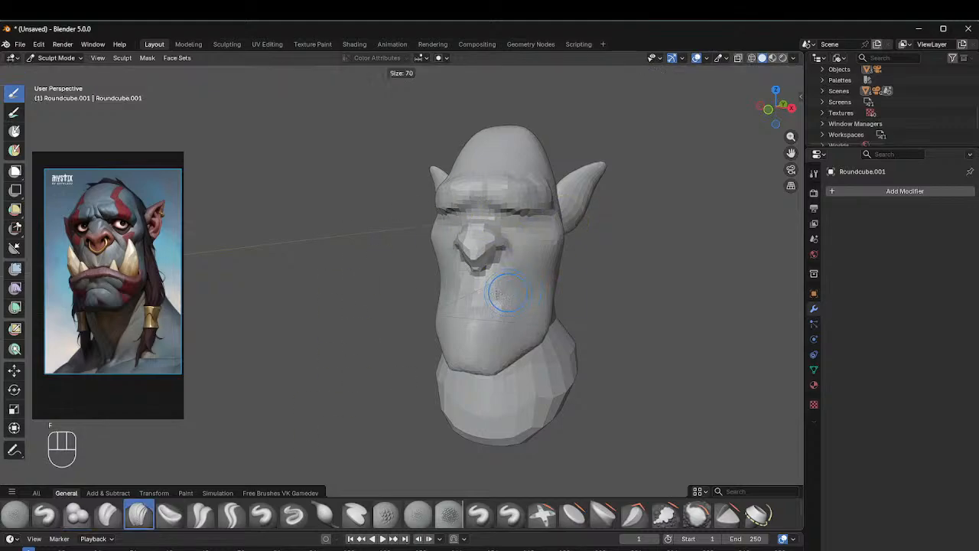
left_click(498, 287)
mouse_move(503, 269)
left_mouse_down()
mouse_move(487, 300)
mouse_move(516, 271)
left_mouse_up()
Step: Build up bulging cheekbones beneath both eyes with the Clay Strips brush at 35 px
key("f")
left_click(514, 278)
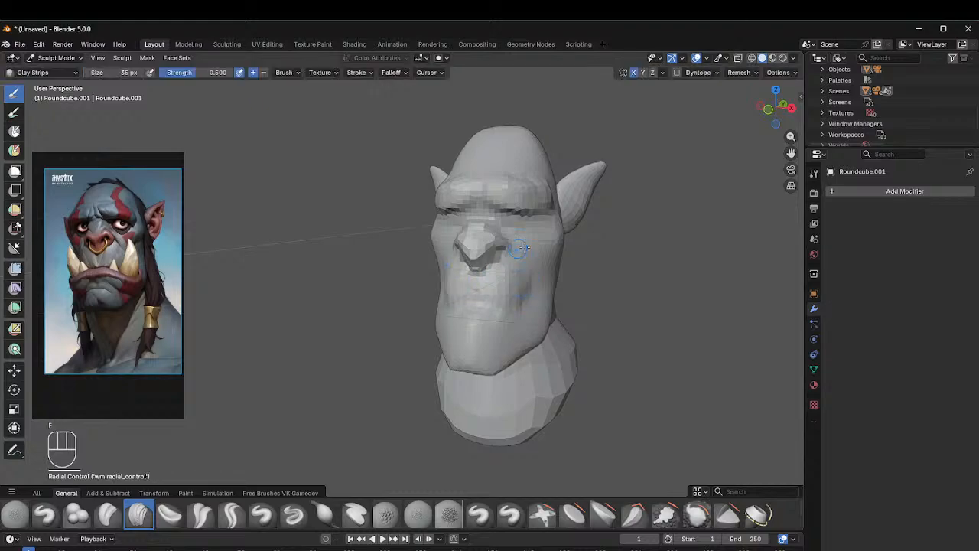
middle_click_drag(534, 234, 506, 233)
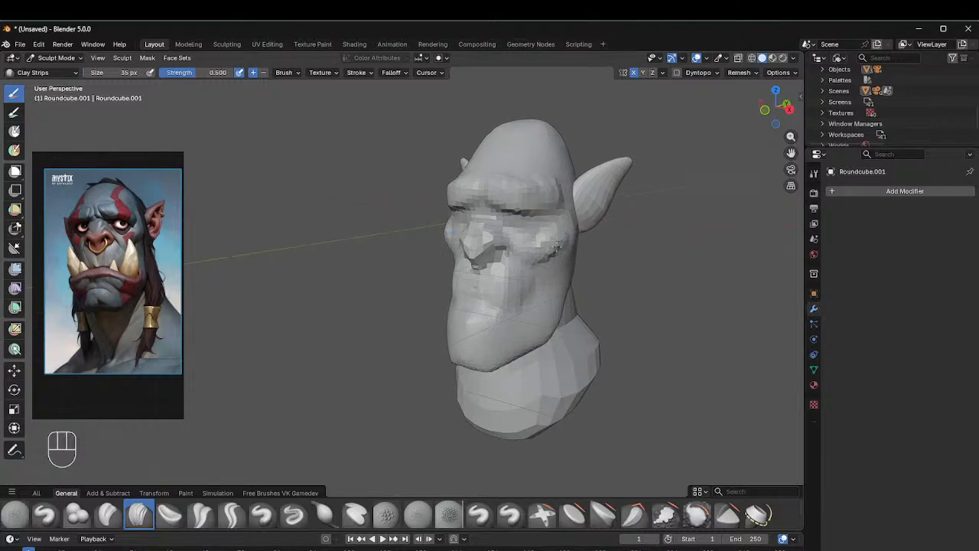
mouse_move(567, 241)
left_mouse_down()
mouse_move(536, 256)
mouse_move(566, 239)
left_mouse_up()
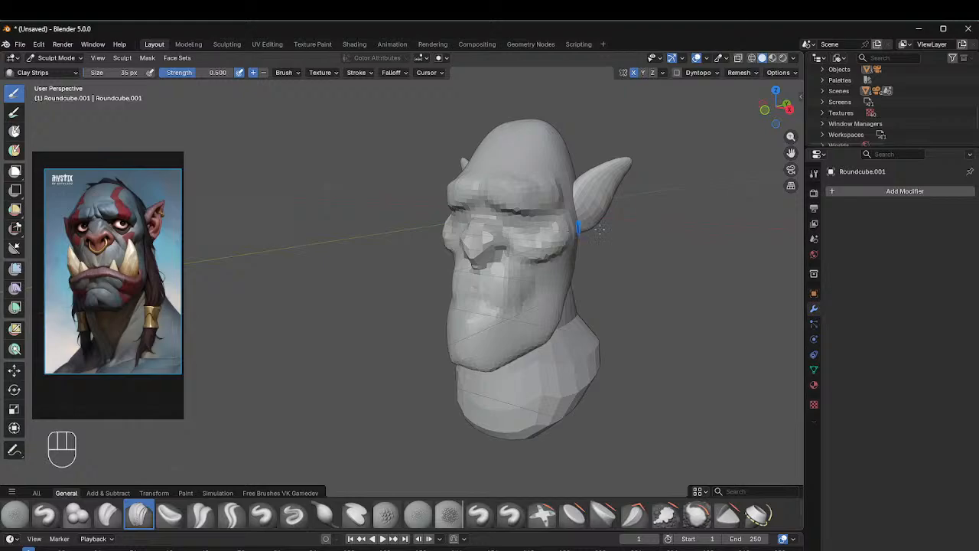
middle_click_drag(599, 227, 569, 184)
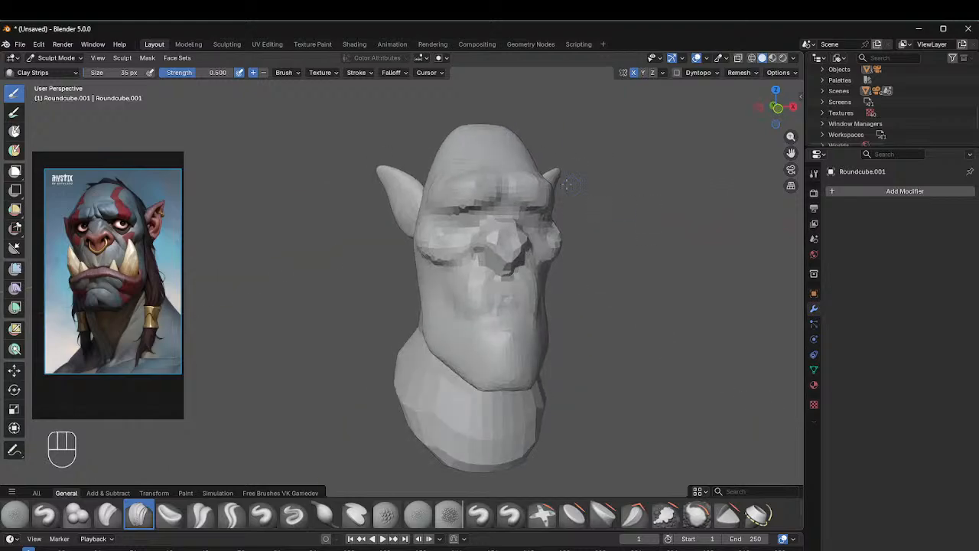
Step: Carve the eye sockets beneath the brow ridge by subtracting with the Draw brush at 60 px, and enlarge the brush to 117 px
left_click(263, 514)
key("f")
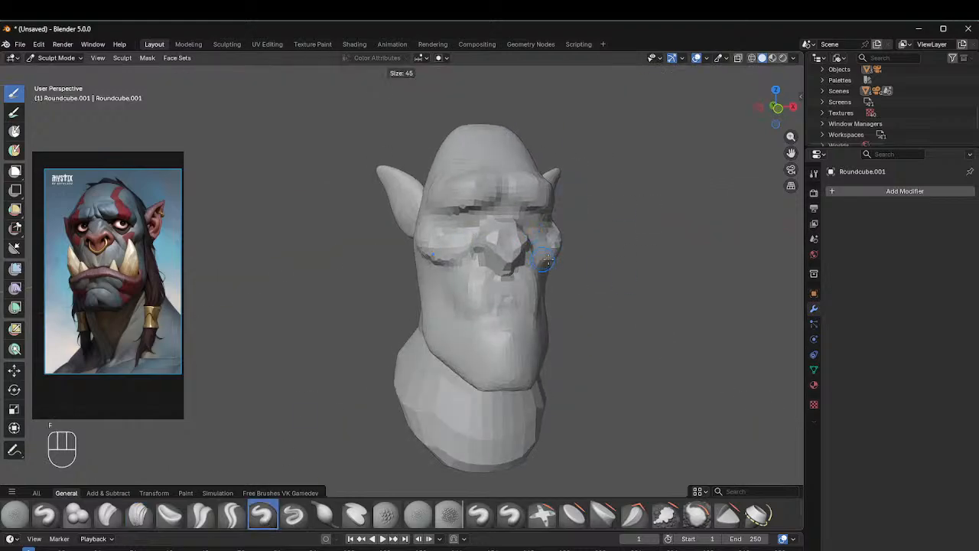
left_click(558, 234)
middle_click_drag(557, 234, 524, 229)
mouse_move(525, 224)
left_mouse_down("ctrl")
mouse_move(504, 222)
mouse_move(538, 225)
mouse_move(504, 219)
mouse_move(528, 215)
left_mouse_up("ctrl")
middle_click_drag(528, 215, 589, 208)
left_click_drag(558, 209, 536, 229, "ctrl")
middle_click_drag(537, 228, 507, 220)
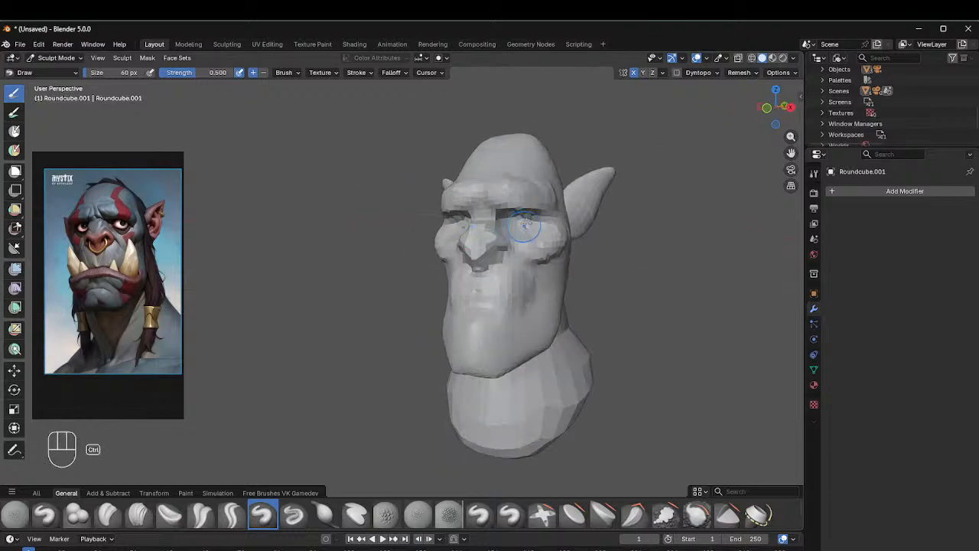
mouse_move(507, 220)
left_mouse_down("ctrl")
mouse_move(536, 221)
mouse_move(505, 230)
mouse_move(505, 251)
left_mouse_up("ctrl")
key("f")
left_click(528, 251)
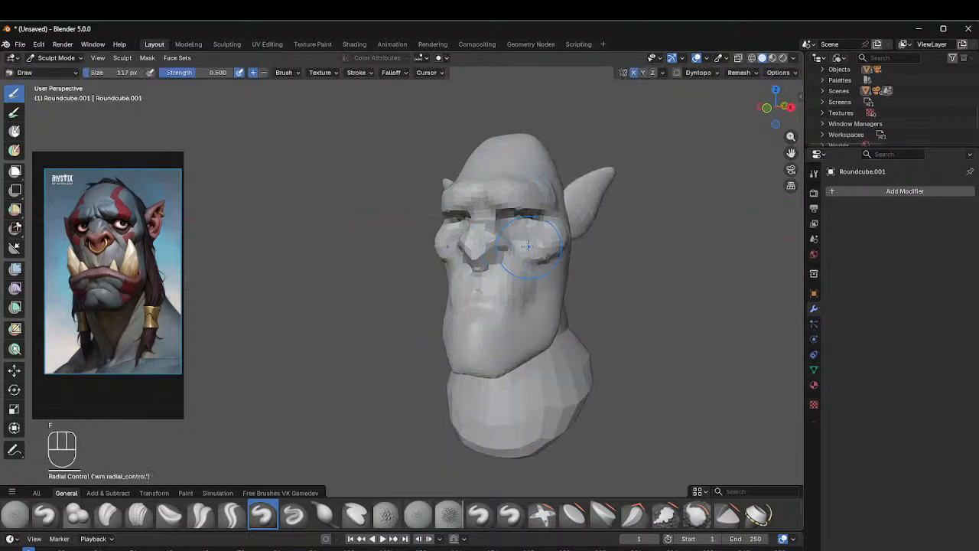
Step: Build up a broad upper lip across the muzzle with the Clay Strips brush at 63 px
left_click(139, 515)
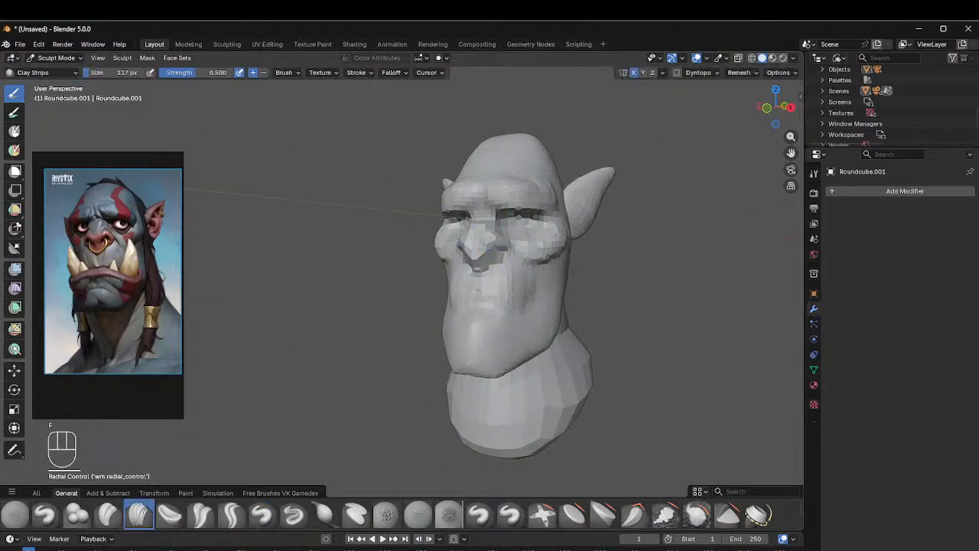
key("f")
left_click(551, 228)
middle_click_drag(497, 280, 469, 316)
mouse_move(479, 316)
left_mouse_down()
mouse_move(520, 325)
mouse_move(534, 309)
left_mouse_up()
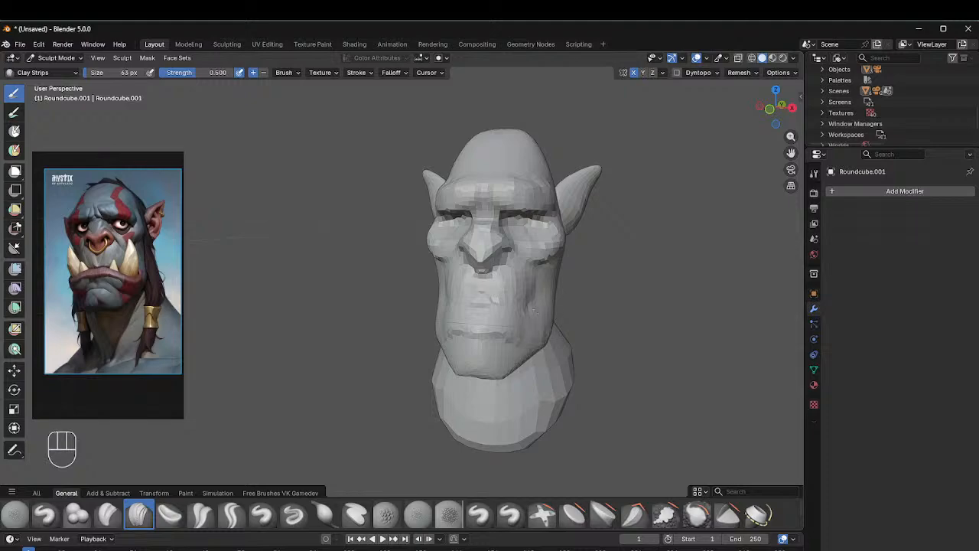
left_click_drag(443, 313, 517, 321)
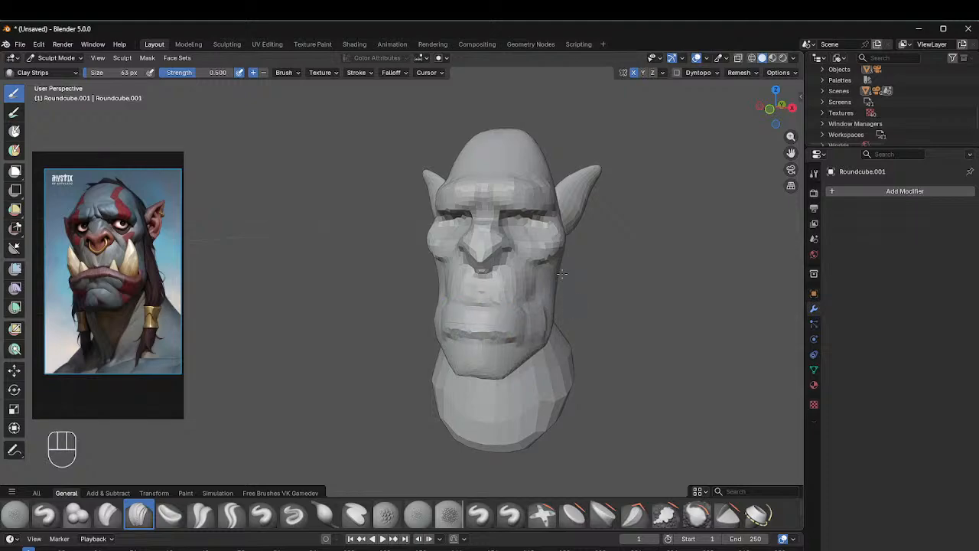
Step: Fill out the lower lip and chin with Clay Strips and swell the chin with the Inflate/Deflate brush at 136 px
middle_click_drag(517, 321, 485, 229)
mouse_move(477, 325)
left_mouse_down()
mouse_move(519, 326)
mouse_move(509, 325)
mouse_move(499, 360)
left_mouse_up()
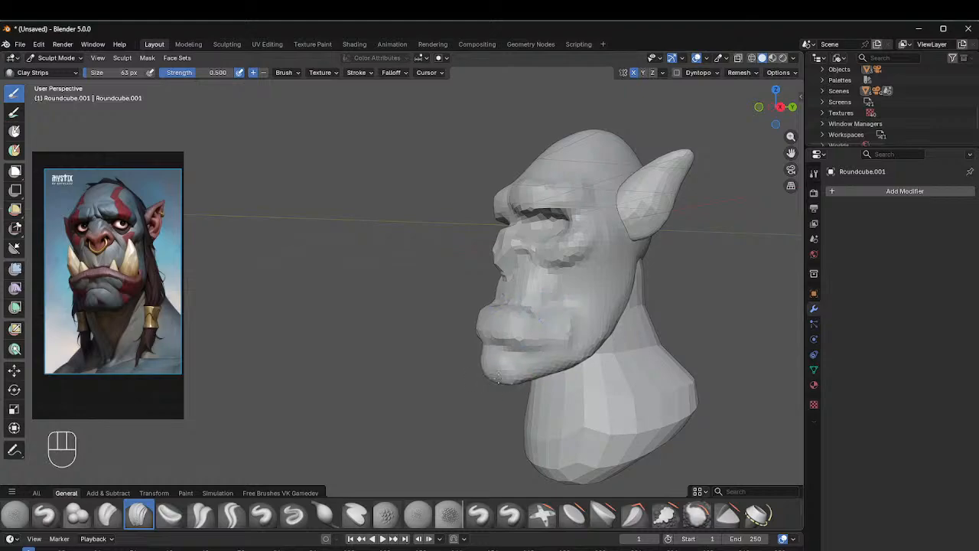
left_click(324, 514)
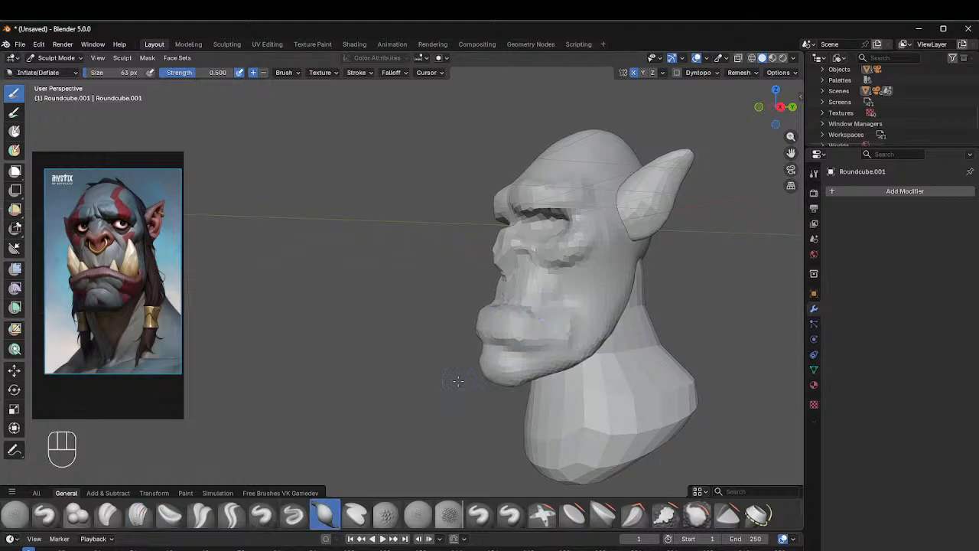
key("f")
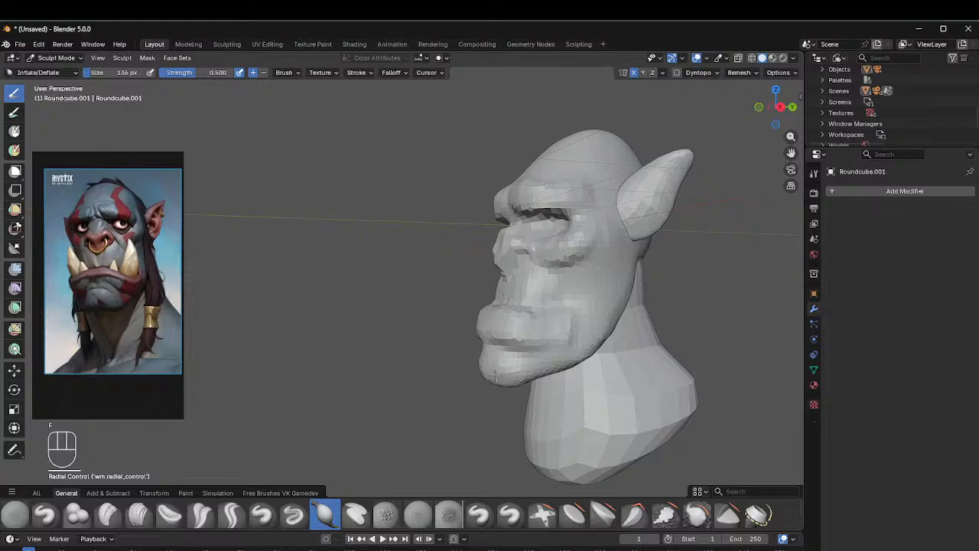
middle_click_drag(496, 374, 486, 373)
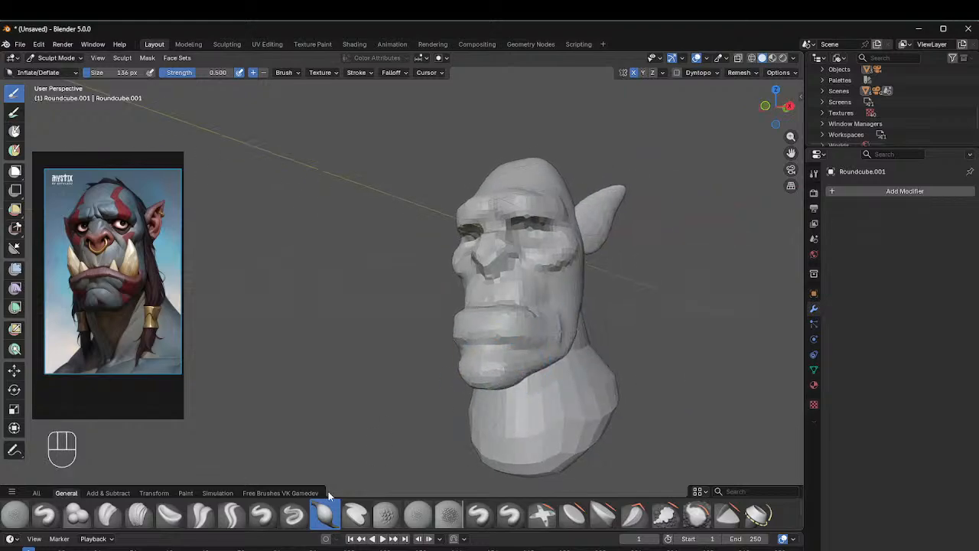
Step: Reshape the chin and widen the lips and mouth corners with the Grab brush at 136 px
key("g")
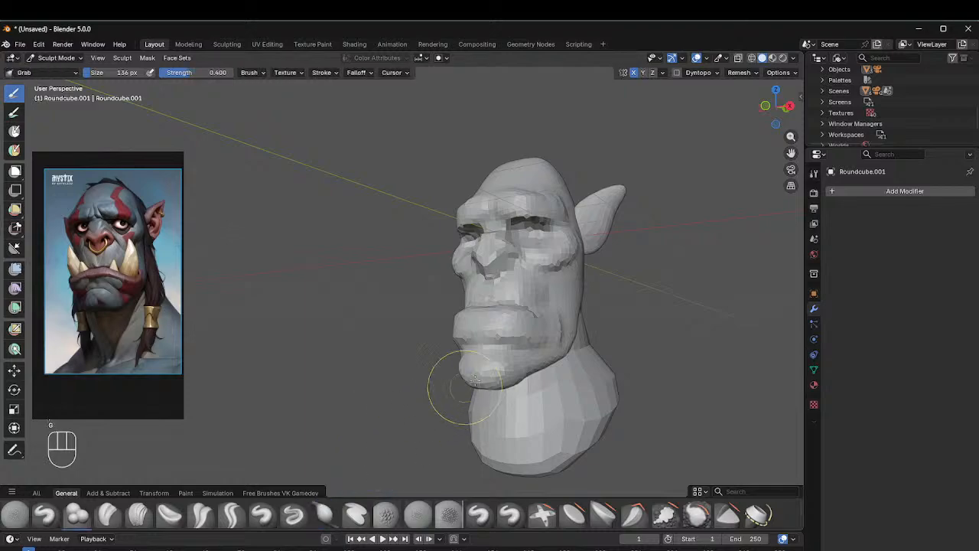
mouse_move(477, 362)
left_mouse_down()
mouse_move(510, 354)
mouse_move(527, 321)
left_mouse_up()
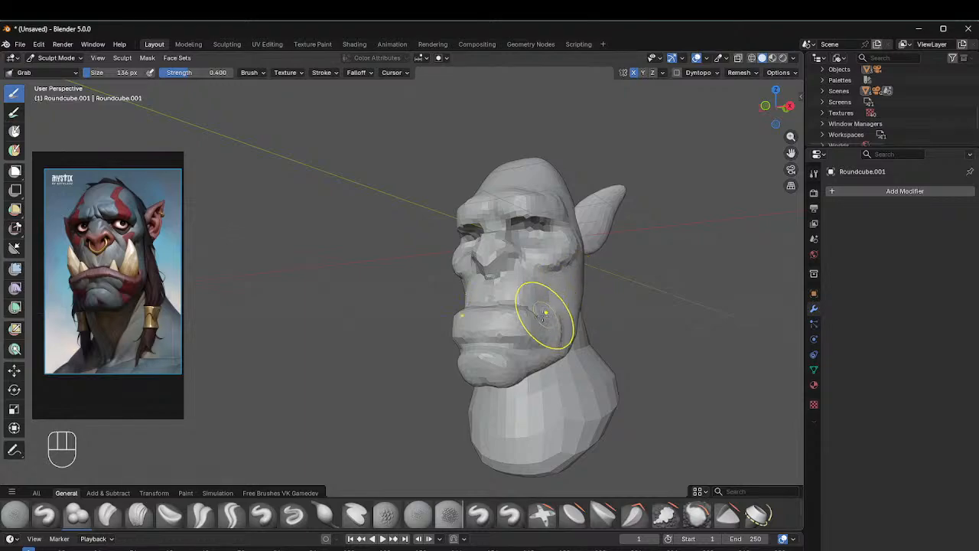
middle_click_drag(552, 321, 507, 240)
middle_click_drag(586, 252, 581, 258)
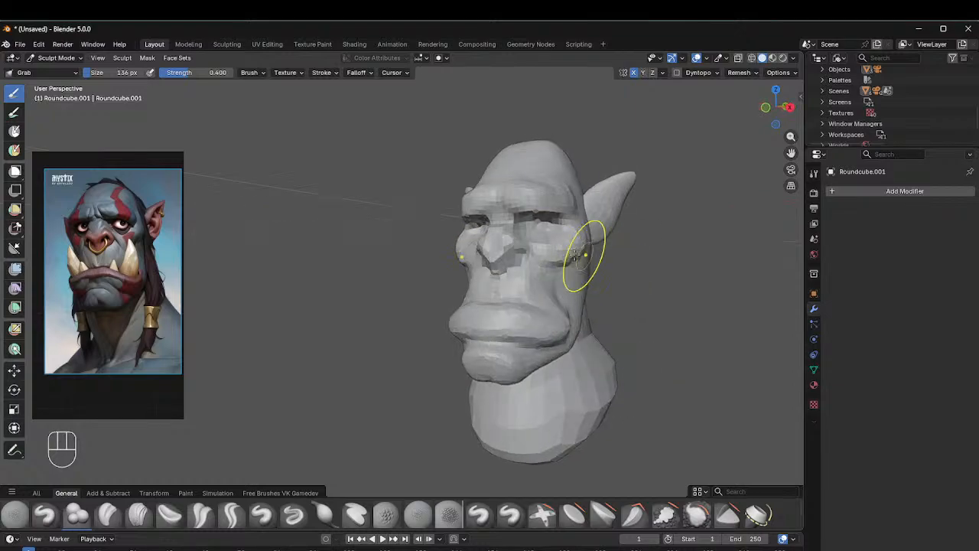
Step: Adjust the cheekbones and the sides of the face with the Grab brush at 136 px
left_click_drag(581, 258, 573, 249)
middle_click_drag(572, 249, 519, 245)
mouse_move(566, 252)
left_mouse_down()
mouse_move(590, 236)
mouse_move(606, 254)
left_mouse_up()
key("KP_3")
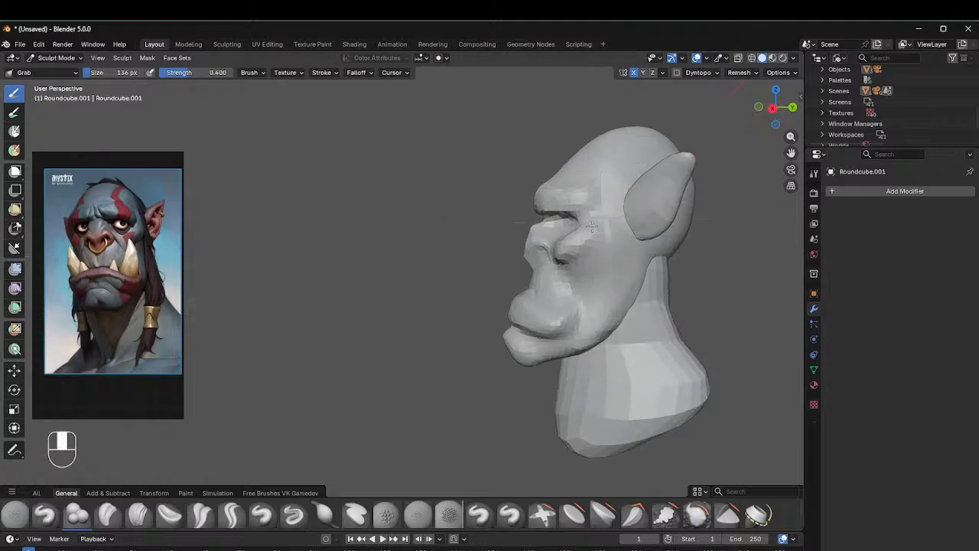
middle_click_drag(607, 207, 539, 238, "shift")
middle_click_drag(515, 352, 557, 323)
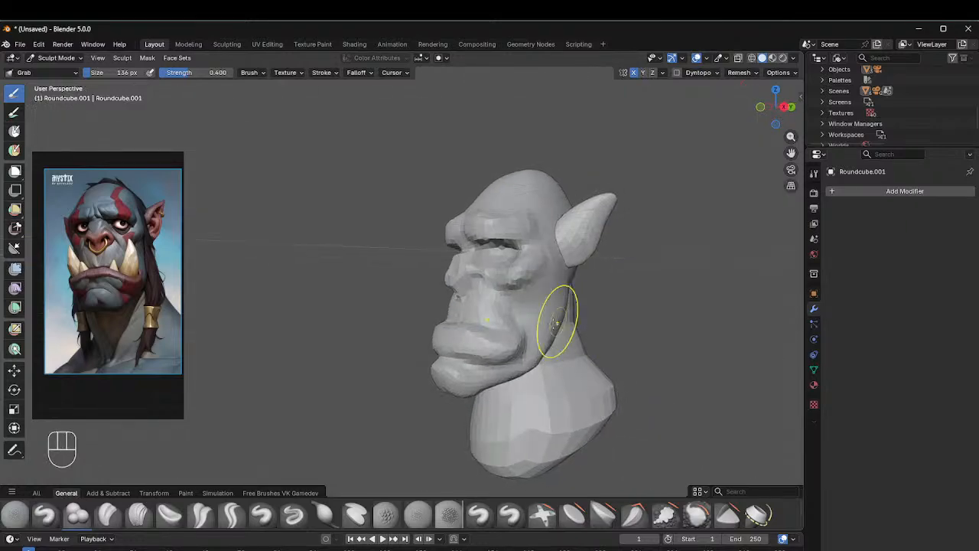
Step: Build up the jaw along its lower edge and toward its rear corner with the Clay Strips brush at 96 px
left_click(139, 514)
middle_click_drag(497, 345, 542, 345)
key("f")
left_click(529, 345)
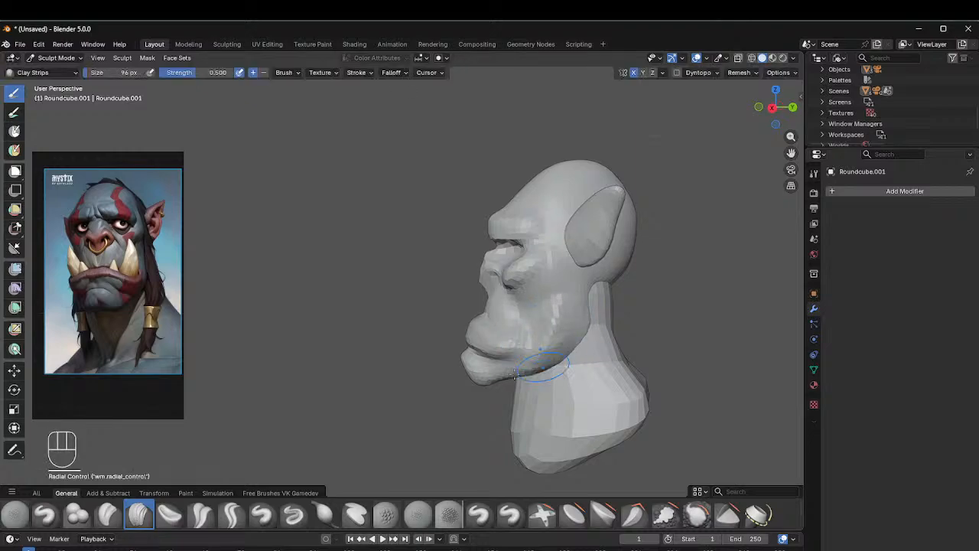
left_click_drag(514, 375, 570, 338)
Step: Pull the rear jaw corners into a wider, more angular shape with the Grab brush at 133 px, and check the head's profile and front
key("g")
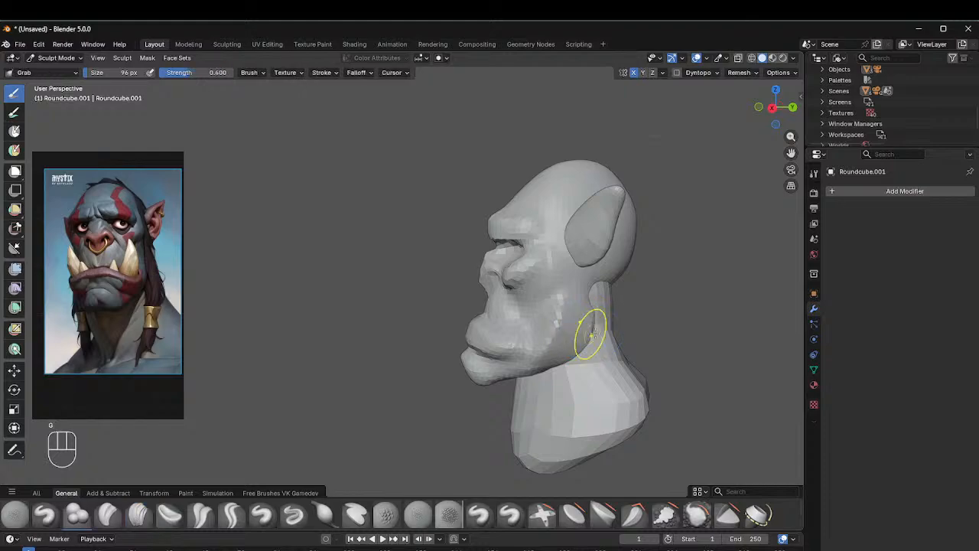
key("f")
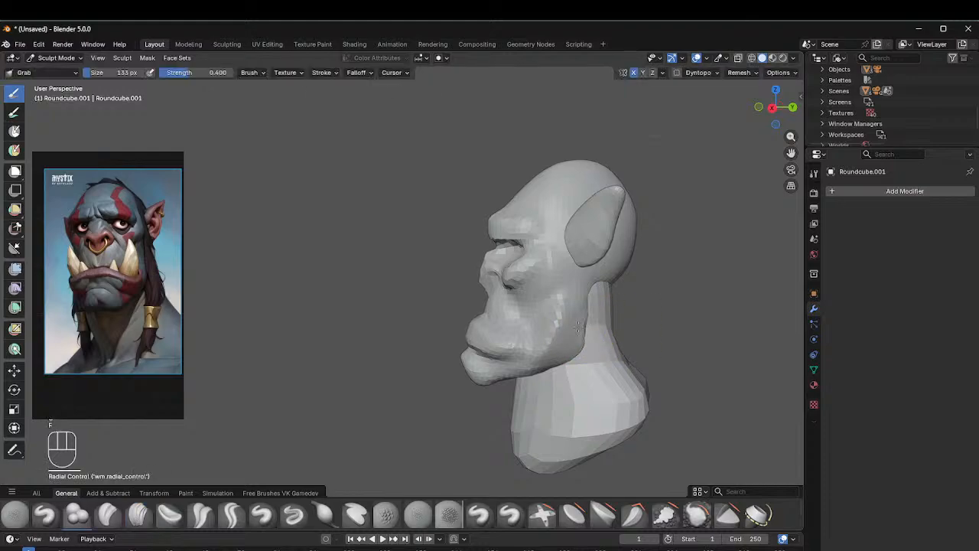
left_click(575, 345)
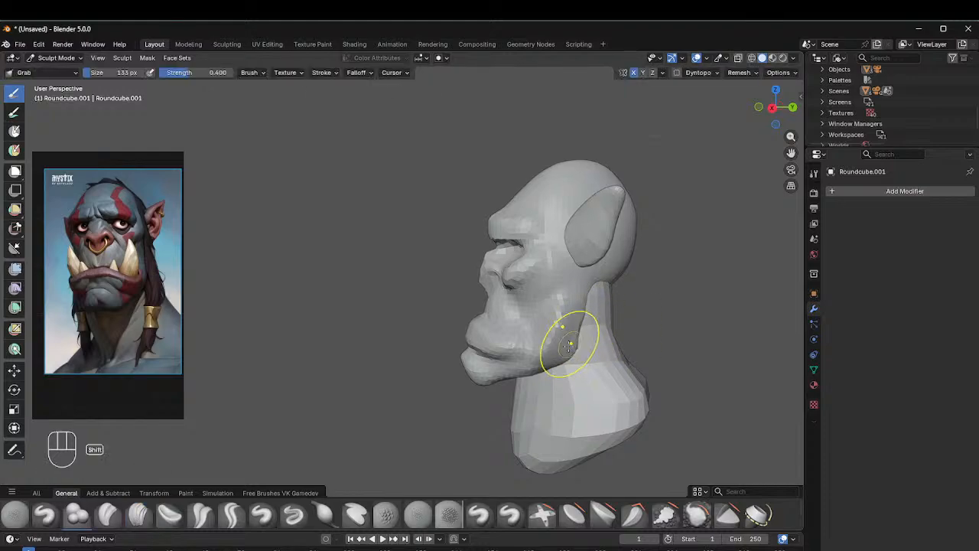
middle_click_drag(601, 278, 547, 289)
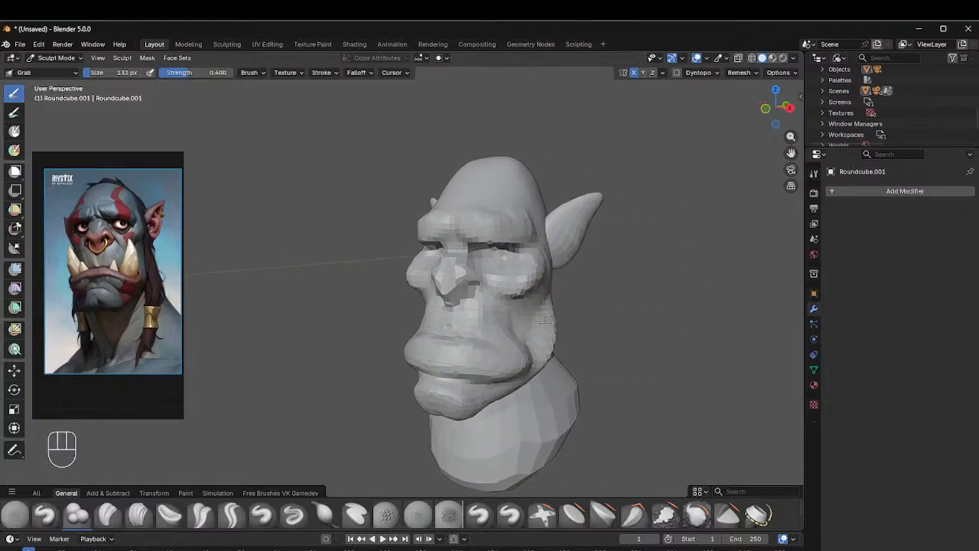
middle_click_drag(615, 310, 552, 330)
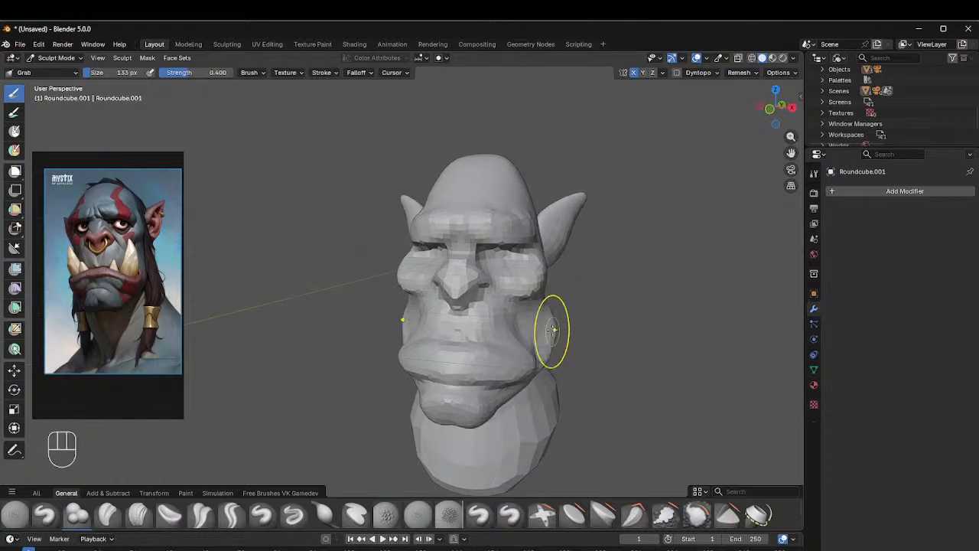
mouse_move(561, 330)
left_mouse_down()
mouse_move(547, 339)
mouse_move(566, 319)
mouse_move(552, 322)
left_mouse_up()
middle_click_drag(558, 317, 428, 306)
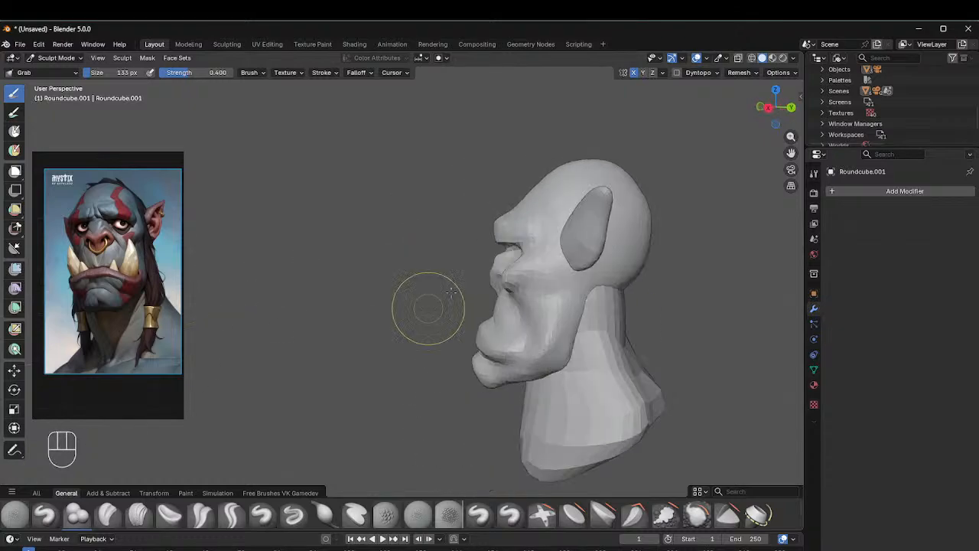
middle_click_drag(546, 345, 615, 281)
scroll(551, 298, "down", 2)
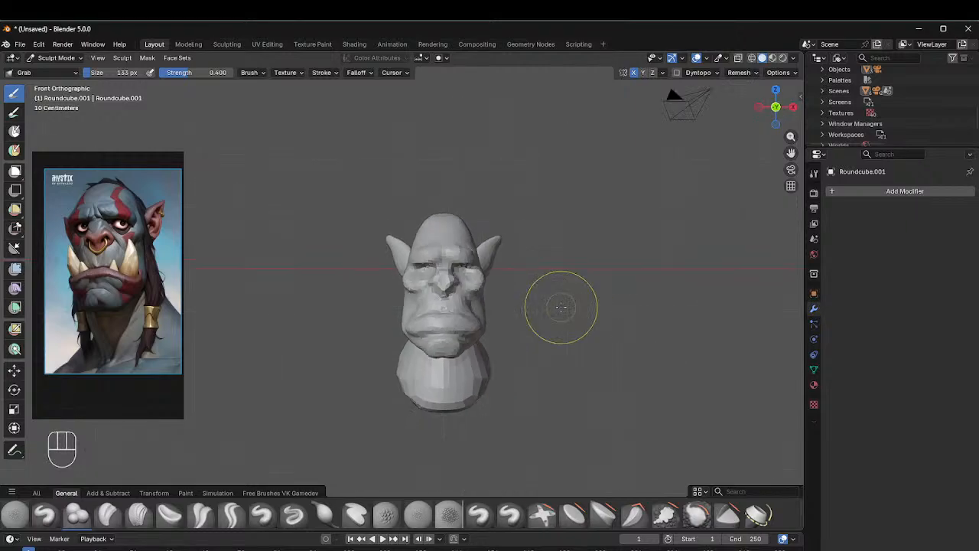
Step: Set up for detail work on the front of the face with the Clay Strips brush at 32 px
key("grave")
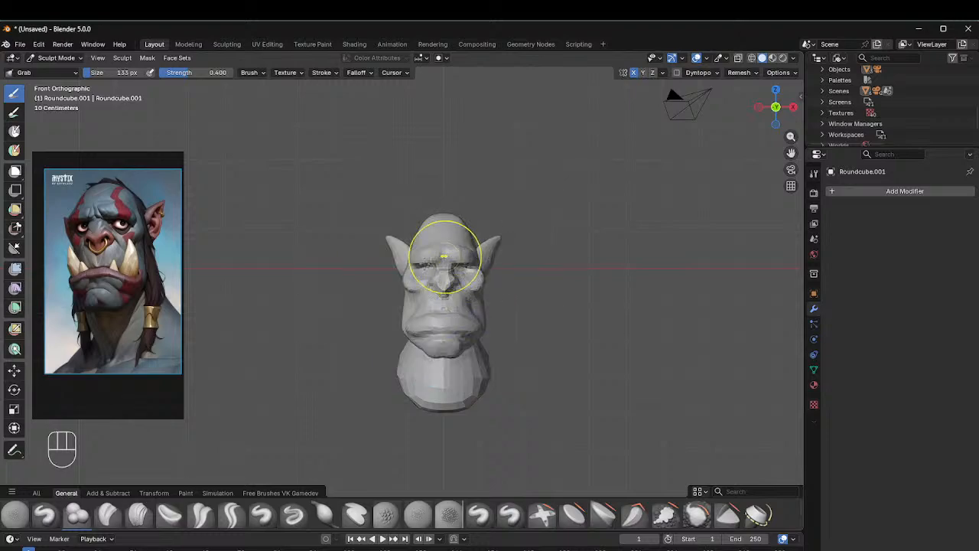
middle_click_drag(364, 254, 207, 216, "shift")
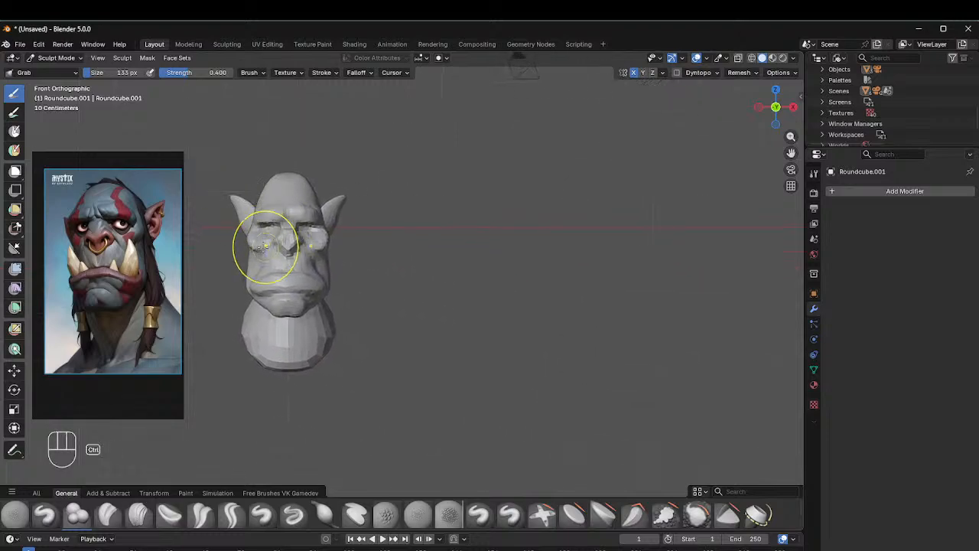
key("ctrl+Tab")
key("f")
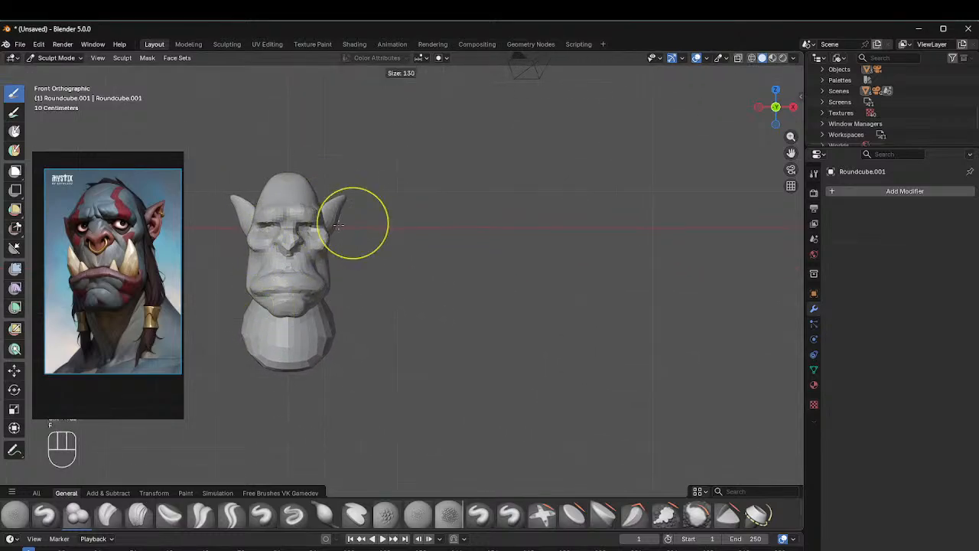
left_click(370, 222)
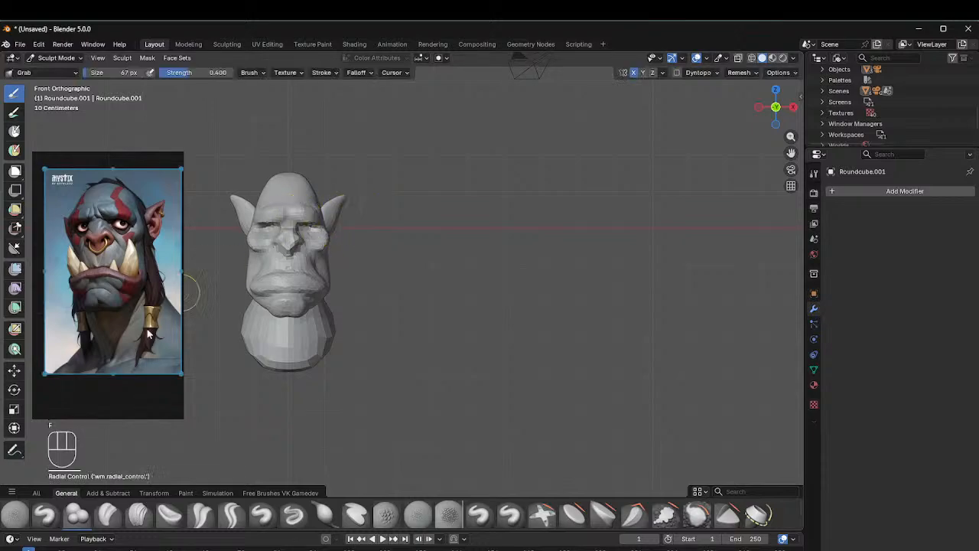
left_click(138, 514)
key("f")
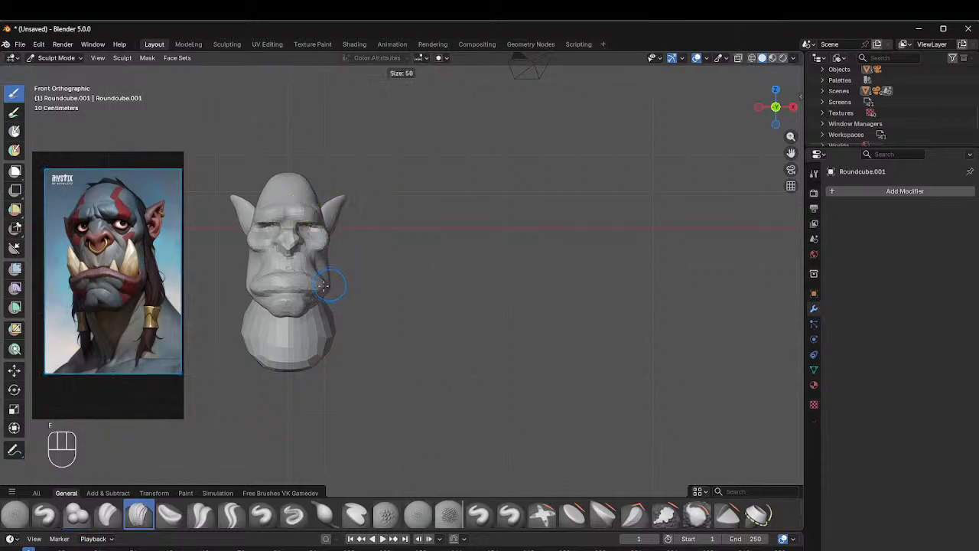
left_click(312, 289)
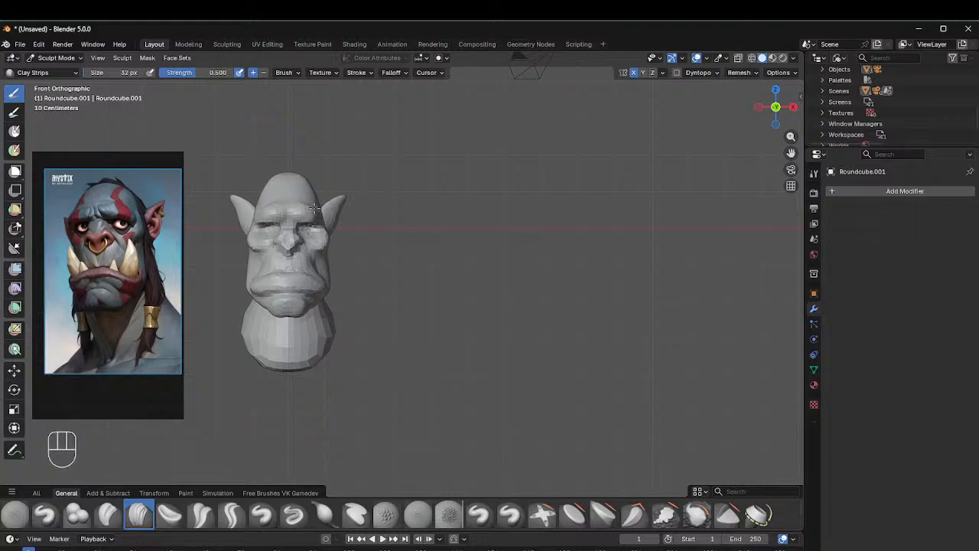
Step: Refine the area between the nose, cheeks and upper lip with the Clay Strips brush at 26 px
middle_click_drag(345, 169, 290, 203)
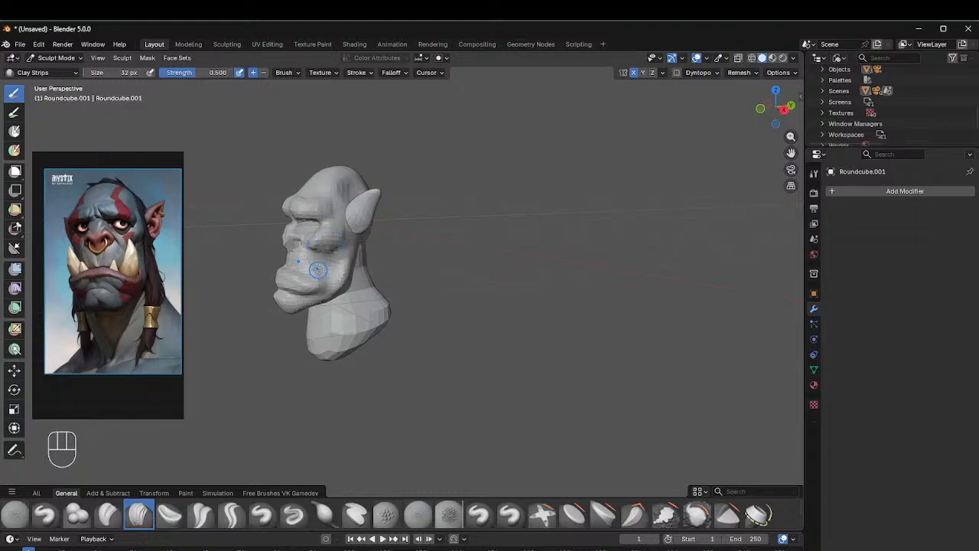
key("f")
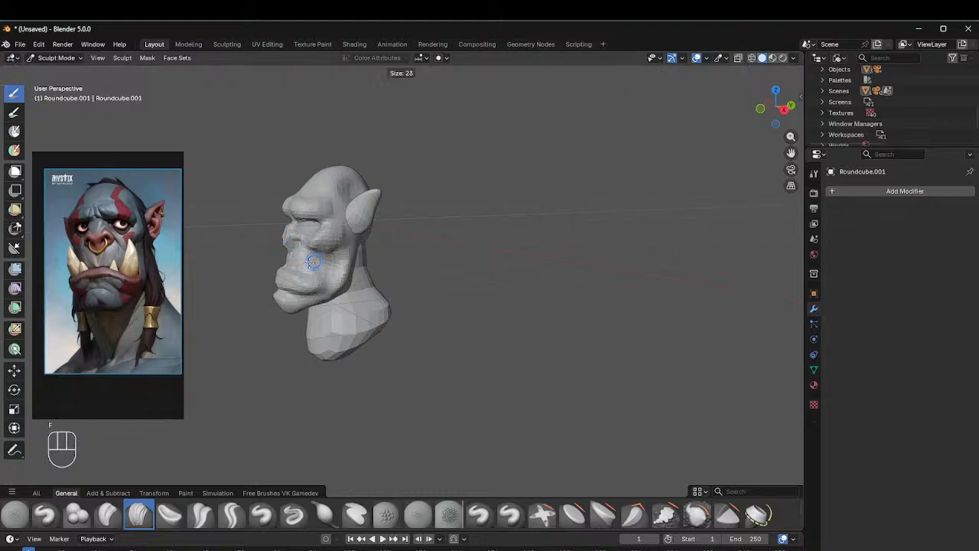
left_click(310, 245)
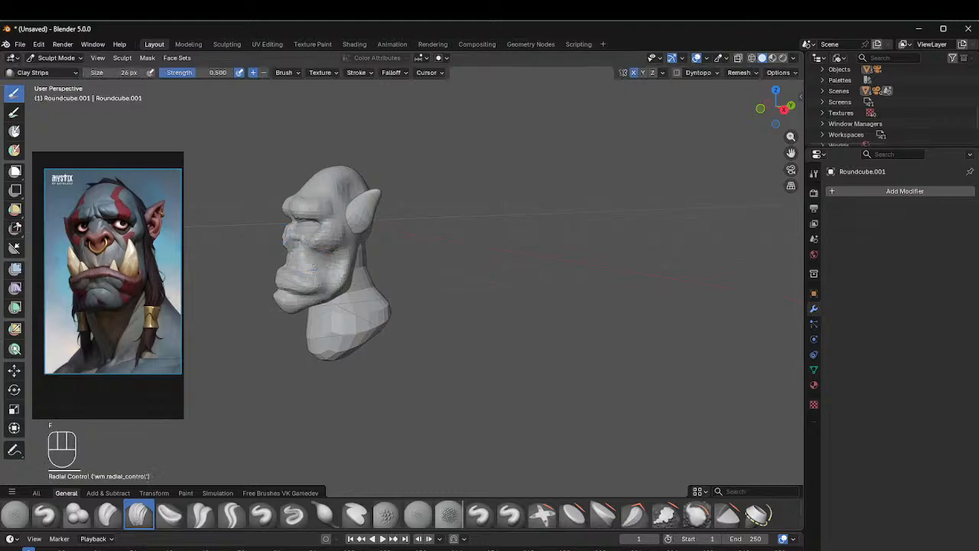
middle_click_drag(295, 258, 328, 218)
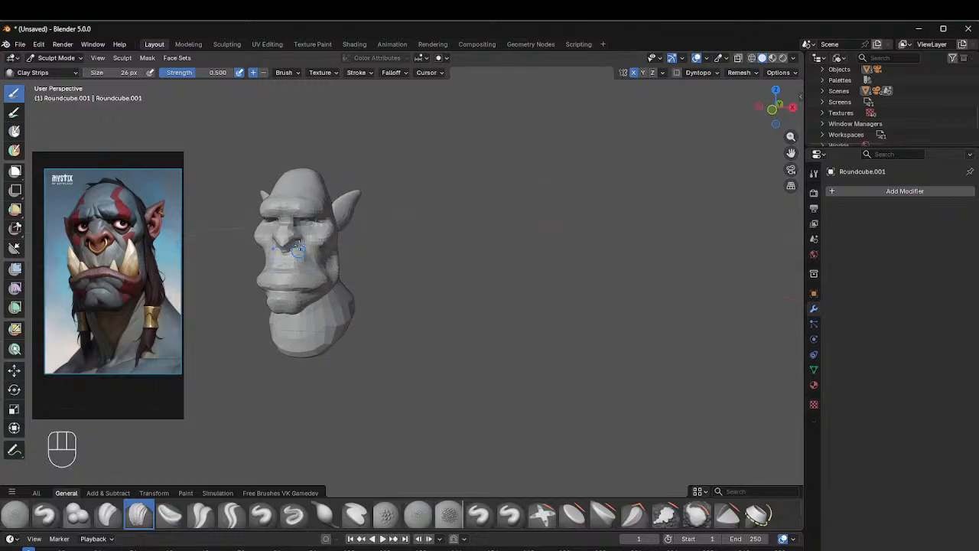
middle_click_drag(302, 266, 383, 143, "shift")
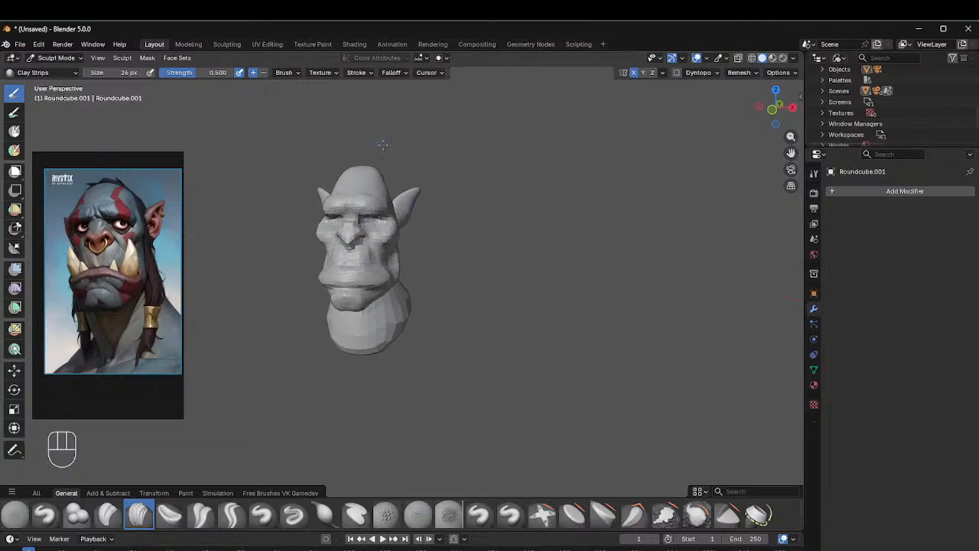
scroll(383, 144, "up", 2)
middle_click_drag(410, 290, 341, 265)
Step: Switch from sculpting the head to sculpting the neck object, and voxel remesh the neck
key("ctrl+Tab")
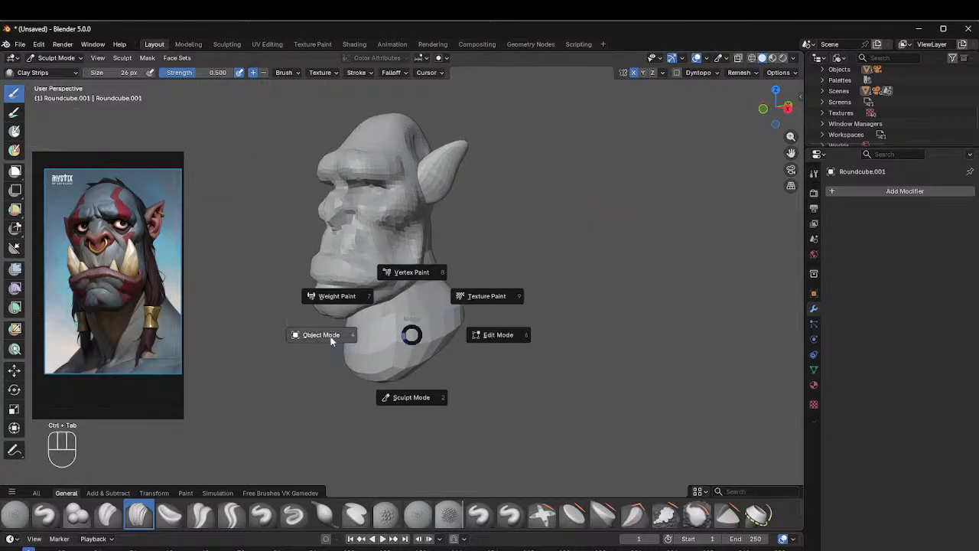
left_click(325, 334)
left_click(413, 321)
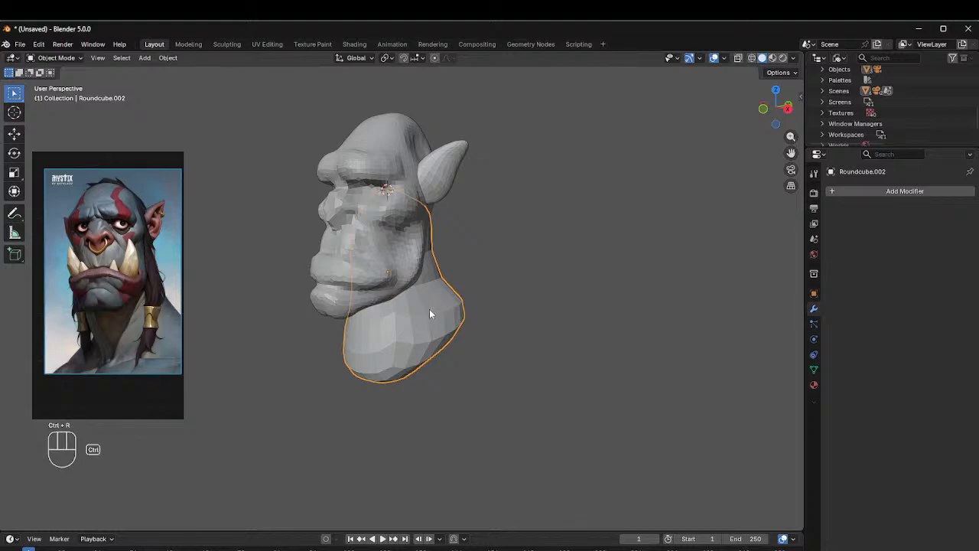
key("ctrl+Tab")
left_click(432, 335)
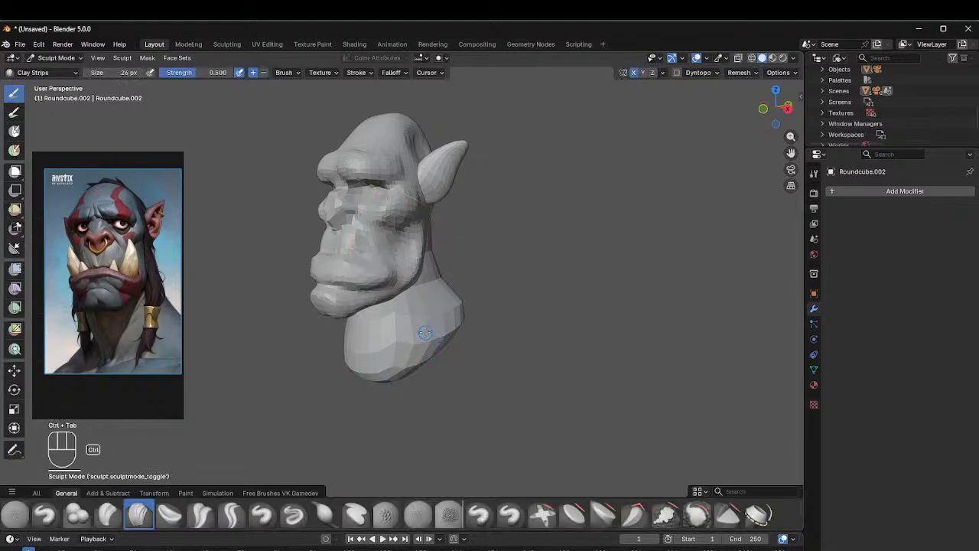
key("ctrl+r")
Step: Smooth the faceted surface of the neck with the brush size at 136 px
key("f")
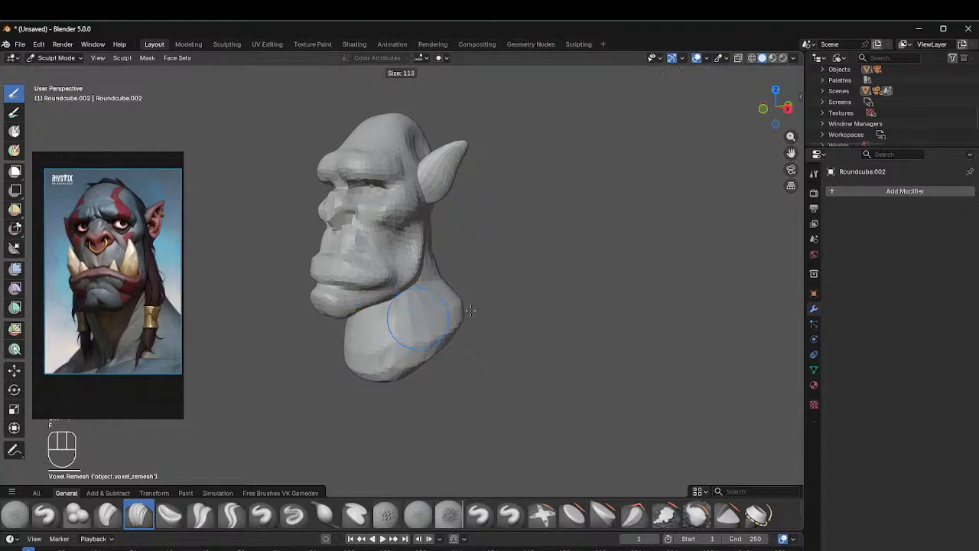
left_click(471, 310, "shift")
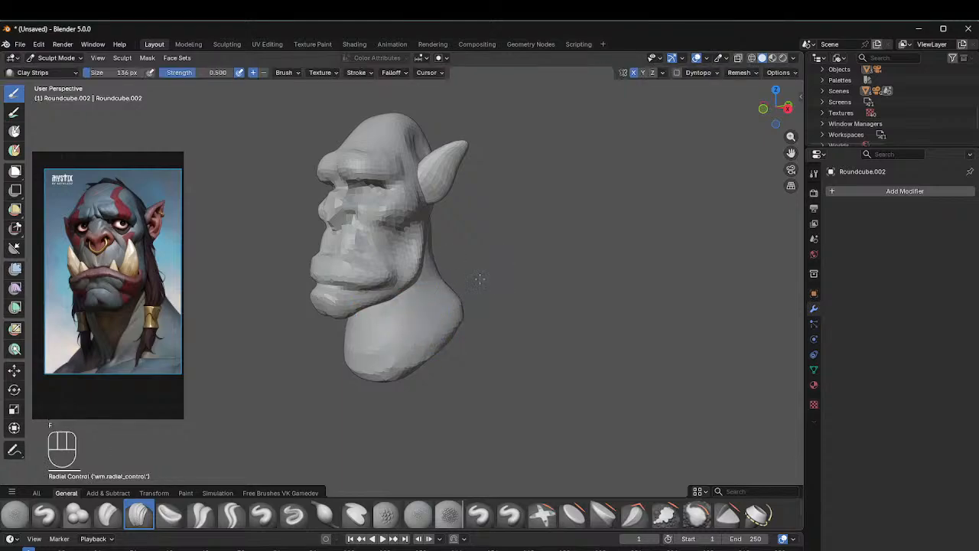
middle_click_drag(479, 279, 468, 325)
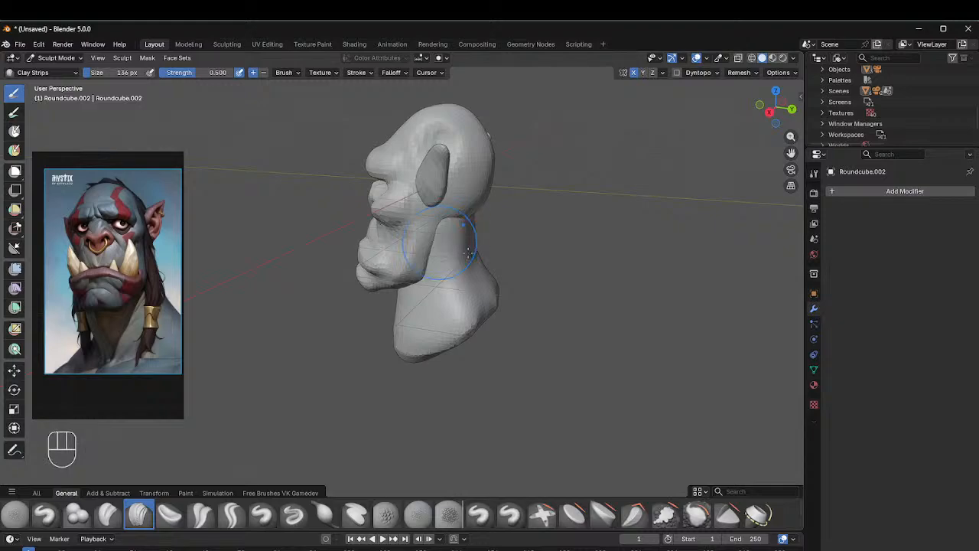
middle_click_drag(468, 253, 486, 228)
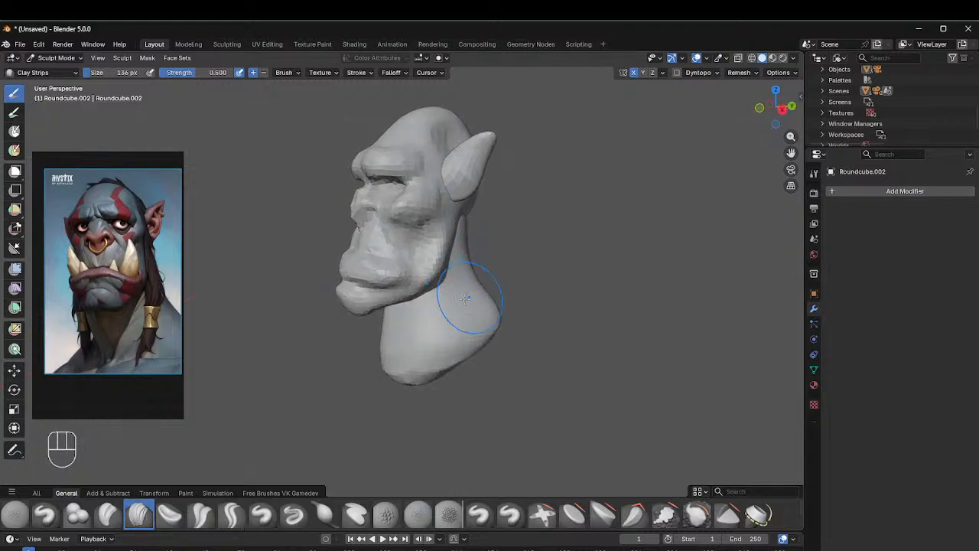
Step: Sculpt a neck muscle running from behind the jaw down the neck's side with the Clay Strips brush at 78 px
key("f")
left_click(440, 301)
key("f")
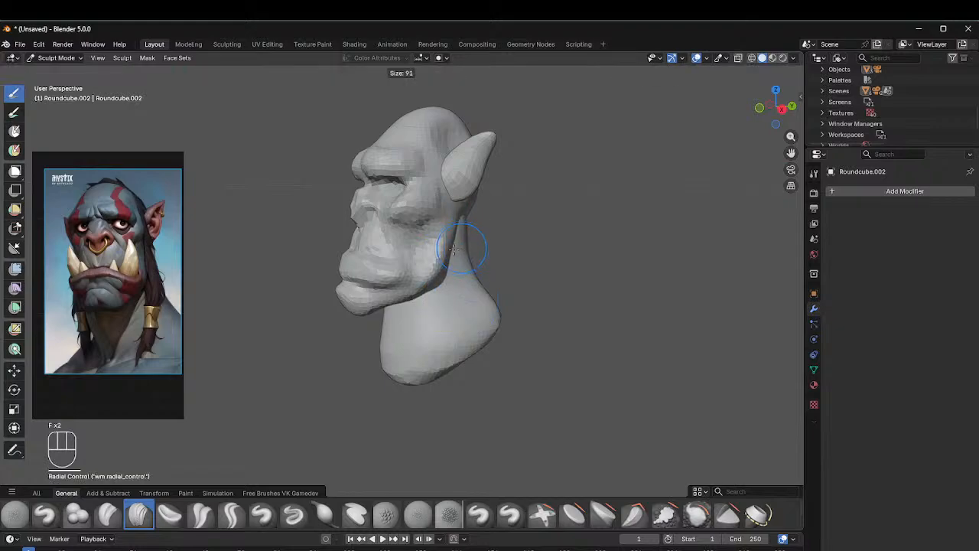
left_click(457, 233)
mouse_move(465, 220)
left_mouse_down()
mouse_move(458, 318)
mouse_move(445, 290)
left_mouse_up()
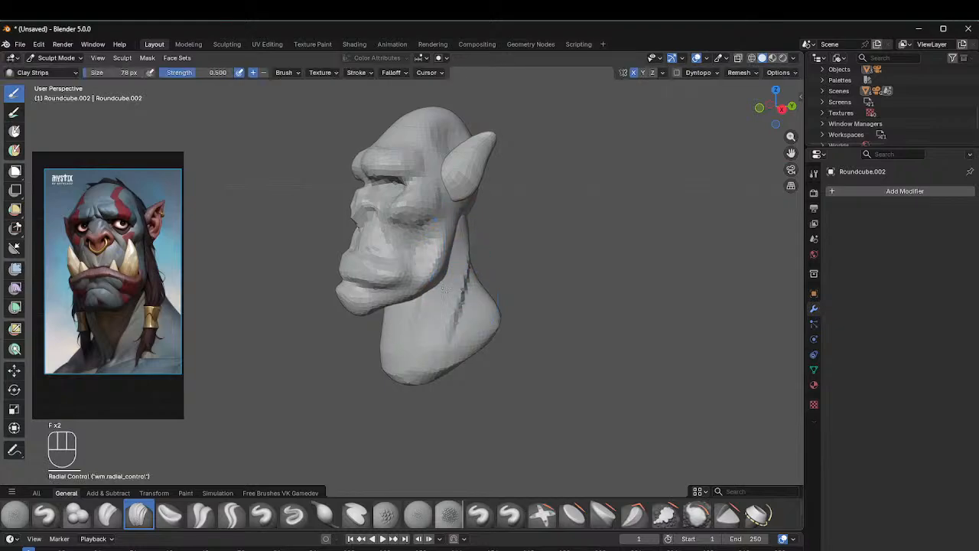
middle_click_drag(428, 275, 398, 253)
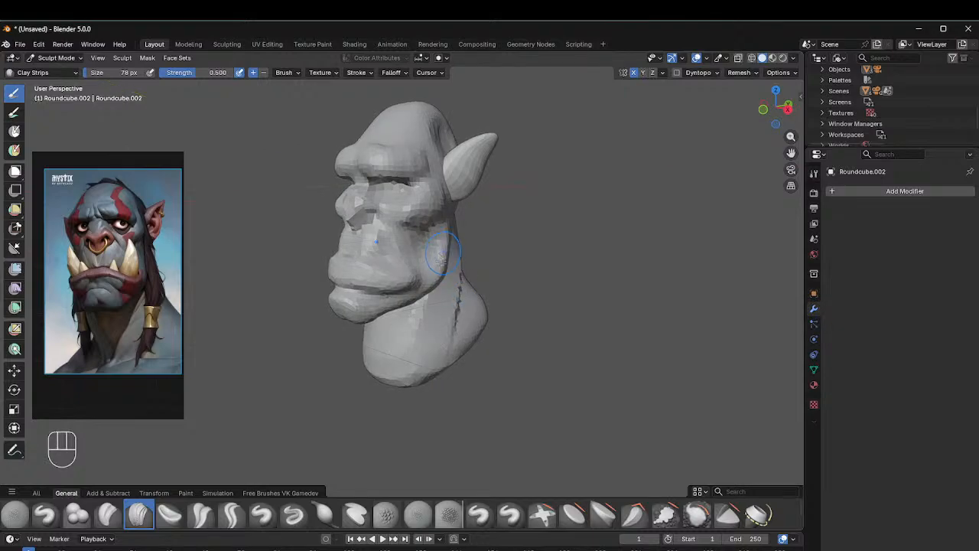
Step: Build up the neck muscle toward the front base of the neck, and smooth the strokes below the jaw
mouse_move(418, 371)
left_mouse_down()
mouse_move(420, 345)
mouse_move(408, 382)
mouse_move(424, 306)
mouse_move(444, 325)
mouse_move(472, 275)
left_mouse_up()
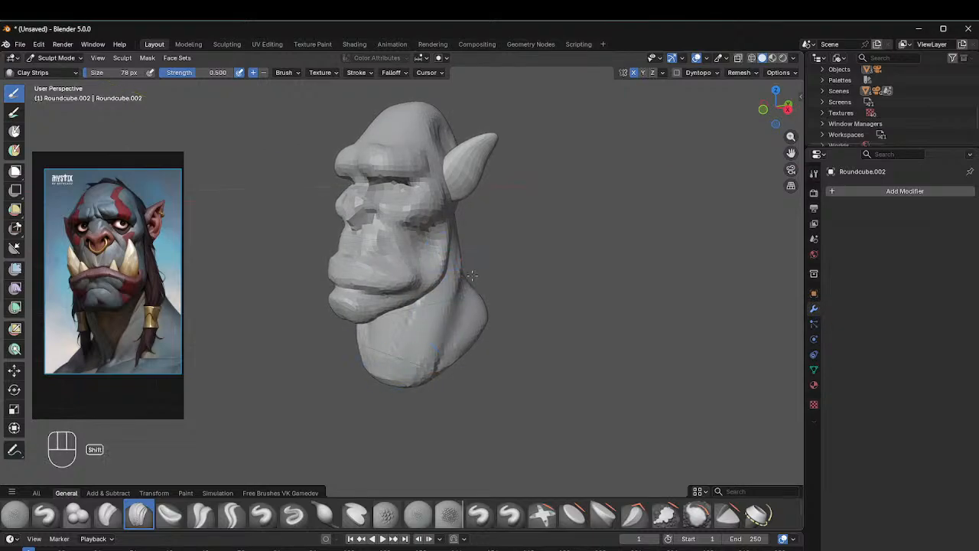
mouse_move(432, 300)
left_mouse_down()
mouse_move(422, 297)
mouse_move(401, 344)
left_mouse_up()
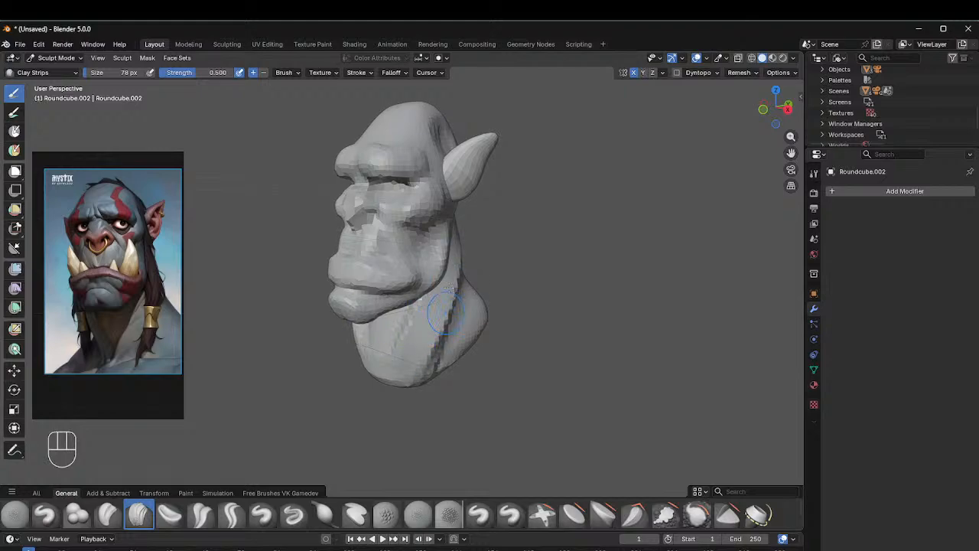
middle_click_drag(403, 300, 475, 276)
mouse_move(407, 311)
left_mouse_down("shift")
mouse_move(394, 344)
mouse_move(411, 320)
left_mouse_up("shift")
middle_click_drag(428, 325, 409, 327)
Step: Carve V-shaped grooves down the front of the neck below the chin with the Draw Sharp brush at 78 px
left_click(231, 515)
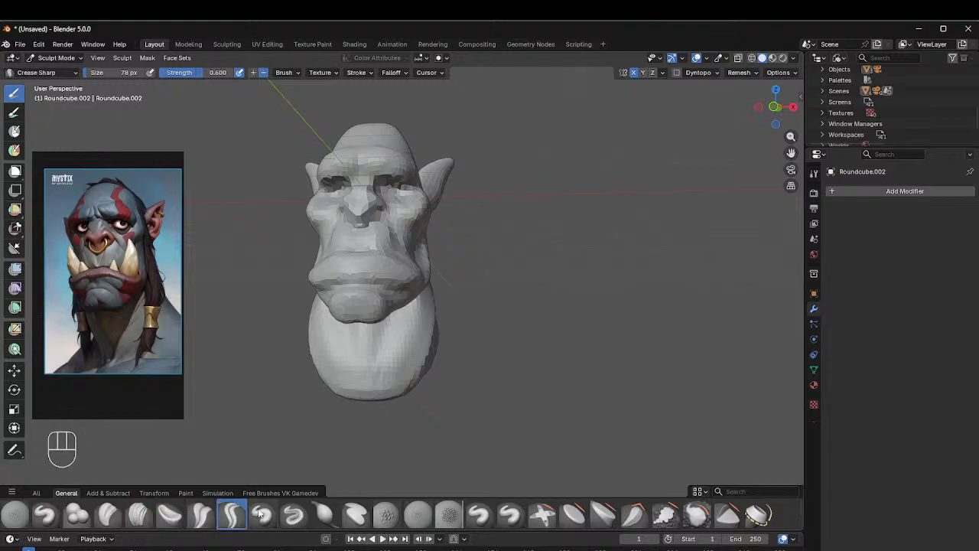
left_click(293, 514)
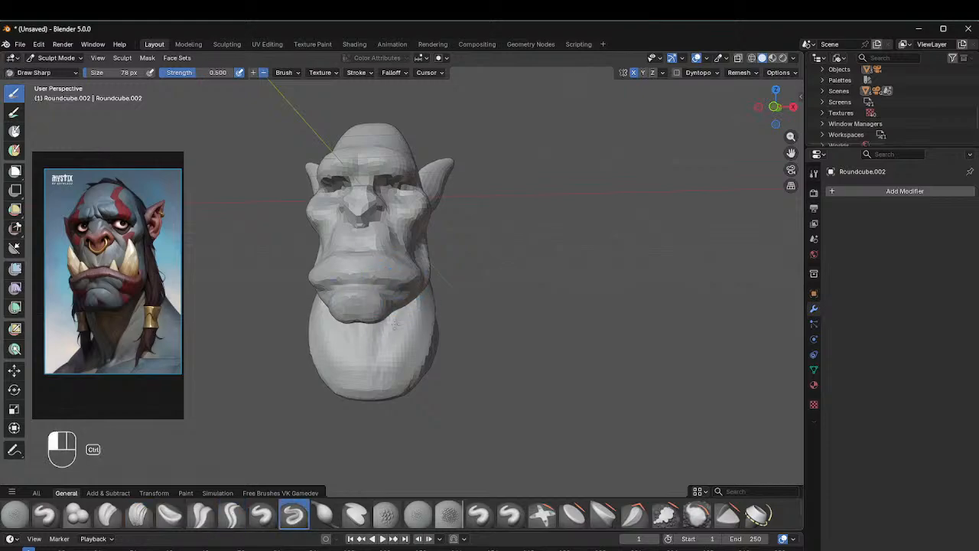
left_click_drag(406, 306, 367, 380)
left_click_drag(403, 308, 397, 328)
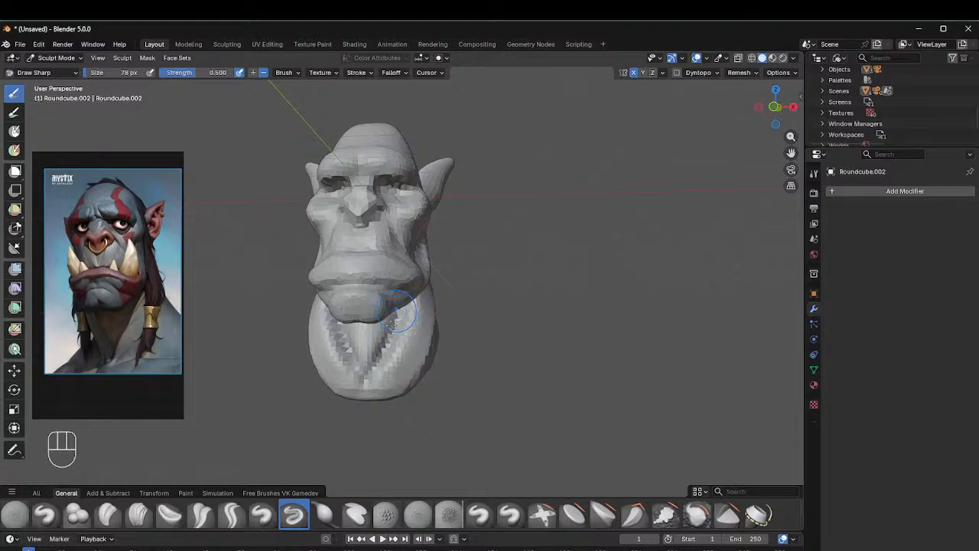
Step: Deepen the groove behind the side neck muscle with the Draw Sharp brush, and smooth it
middle_click_drag(412, 294, 454, 273)
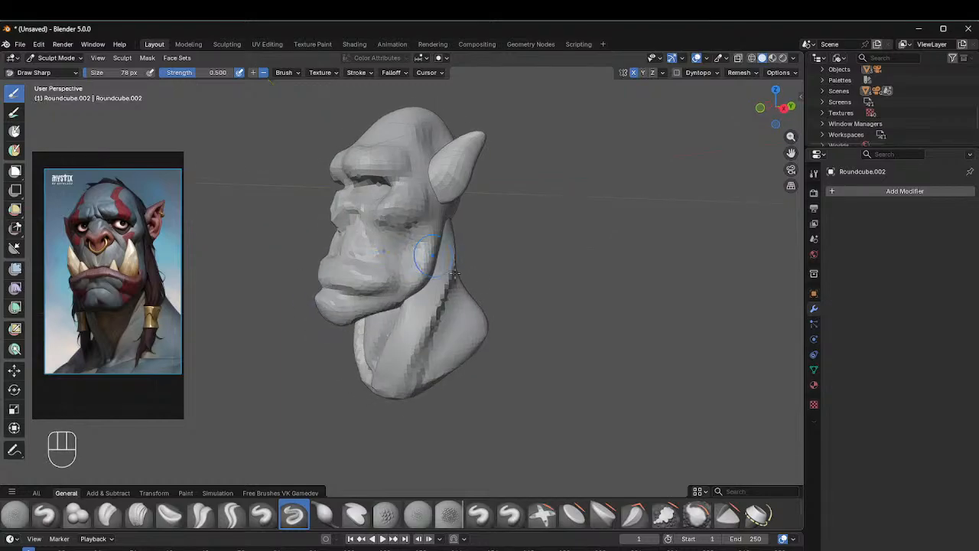
left_click_drag(447, 321, 461, 264, "shift")
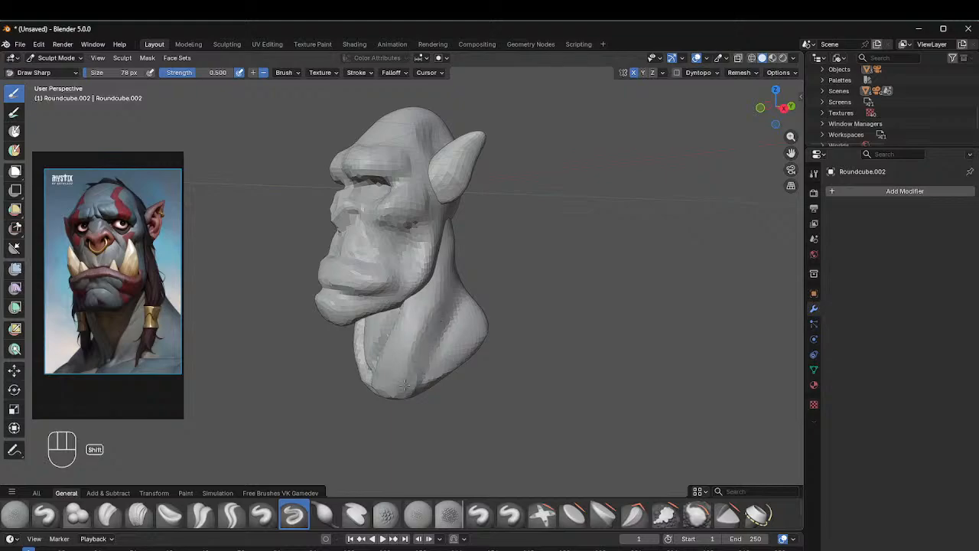
middle_click_drag(428, 279, 384, 286)
Step: Widen the base of the neck toward the shoulders and adjust its front contour with the Grab brush at 216 px
key("g")
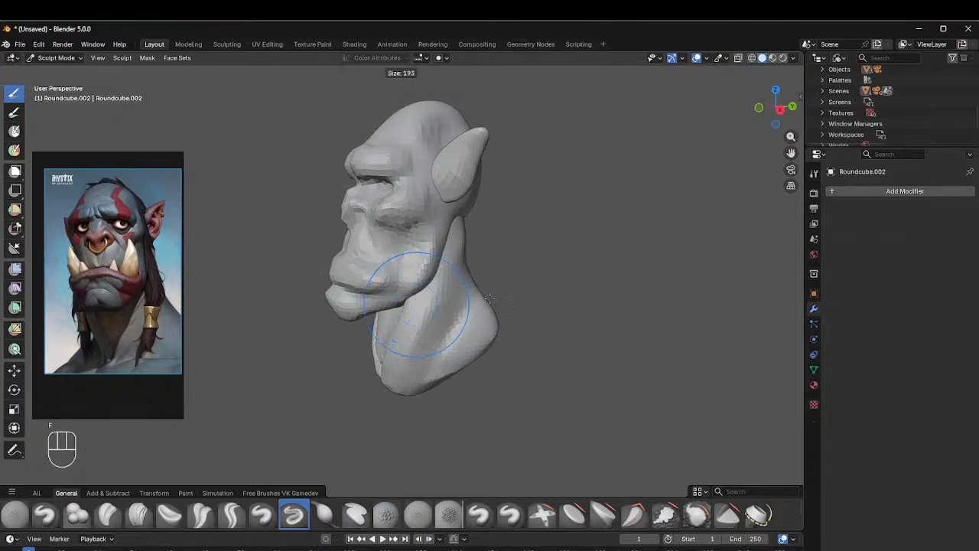
key("f")
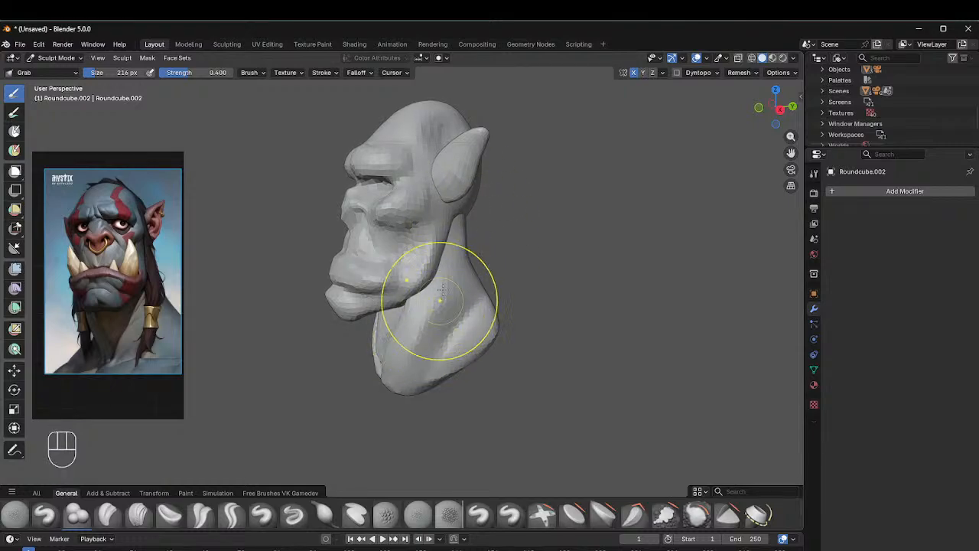
middle_click_drag(432, 290, 441, 293)
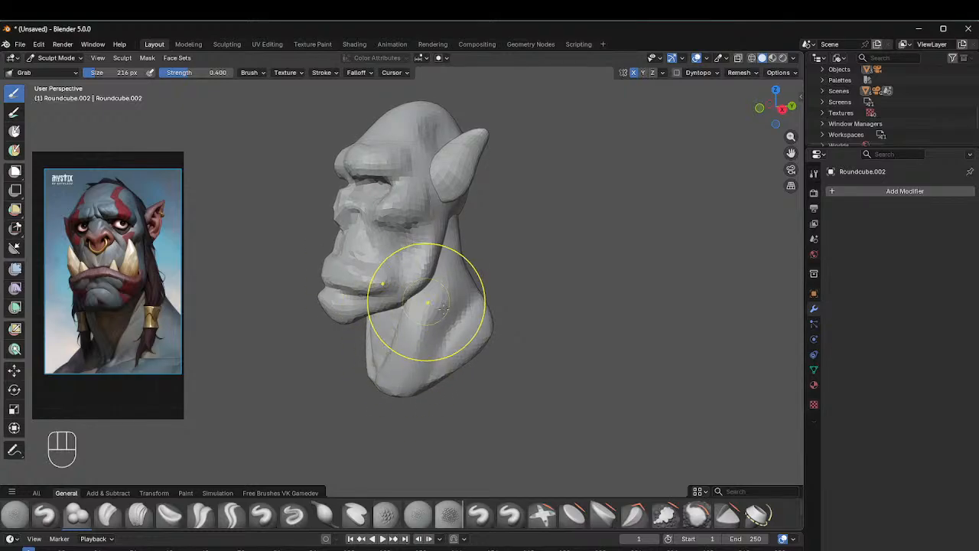
middle_click_drag(416, 306, 507, 284)
left_click_drag(442, 327, 463, 332)
middle_click_drag(501, 262, 505, 279)
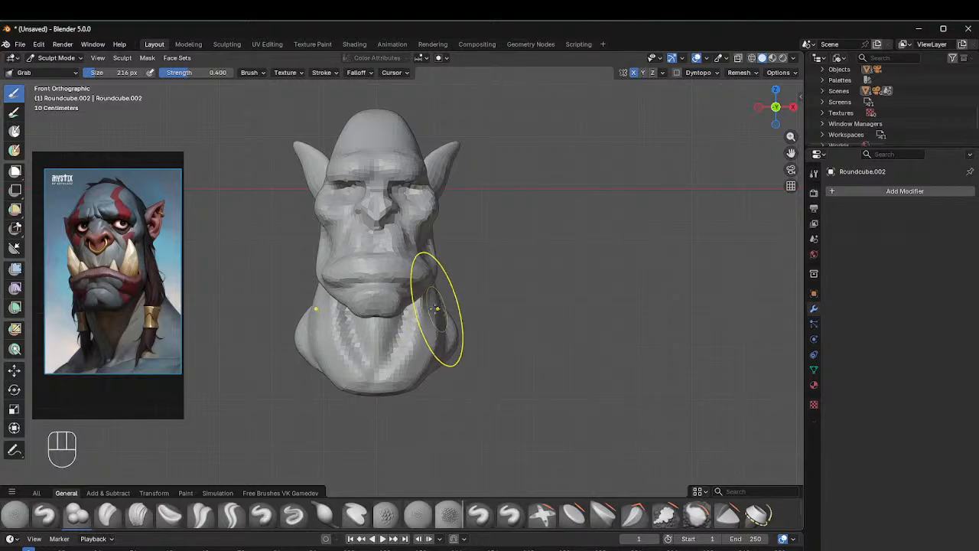
left_click_drag(425, 344, 413, 355)
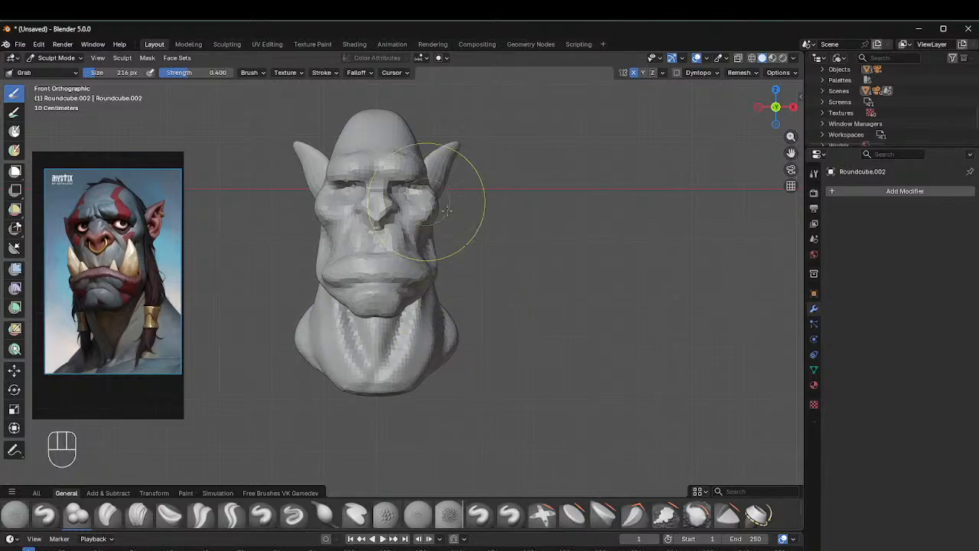
Step: Switch sculpting to the head mesh and round out the narrow upper skull with the Grab brush at 216 px
middle_click_drag(426, 207, 416, 255, "shift")
key("alt+q")
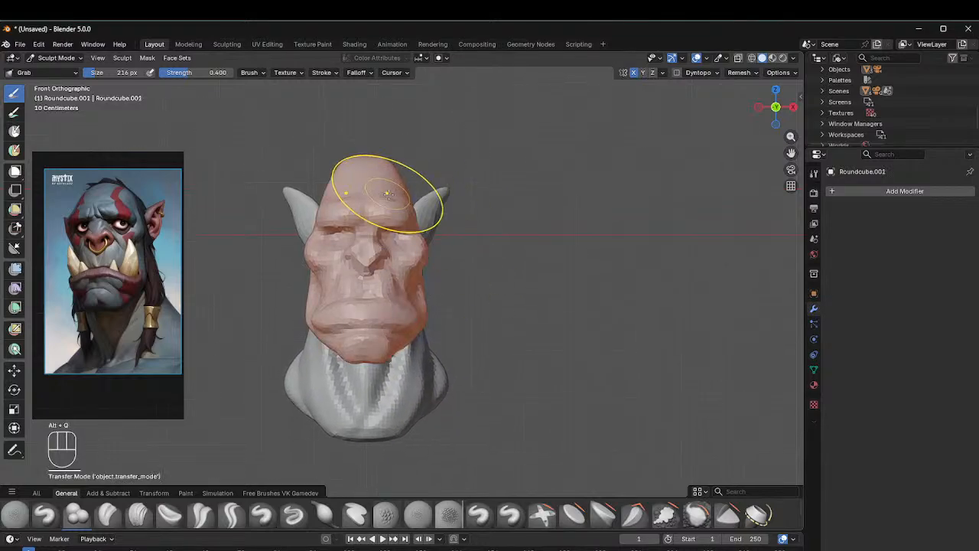
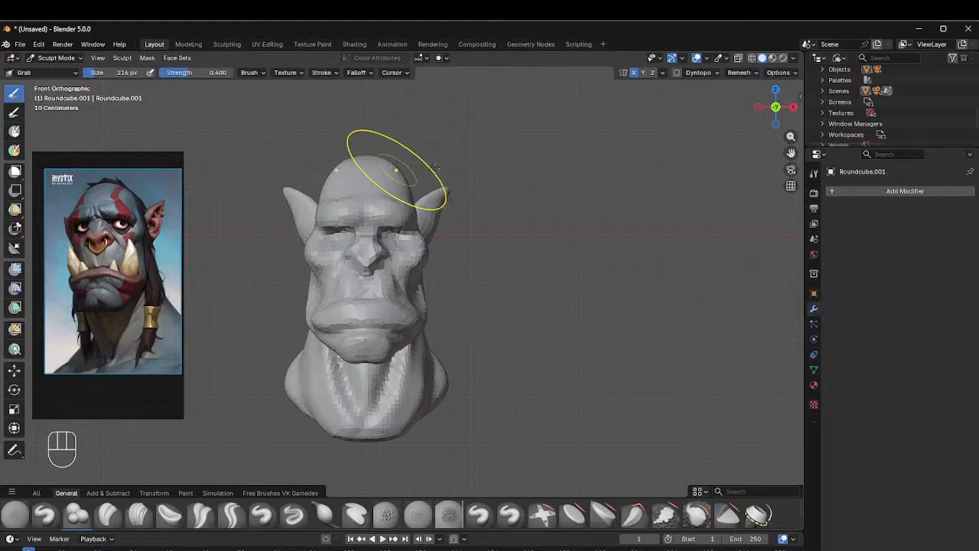
middle_click_drag(393, 163, 380, 168)
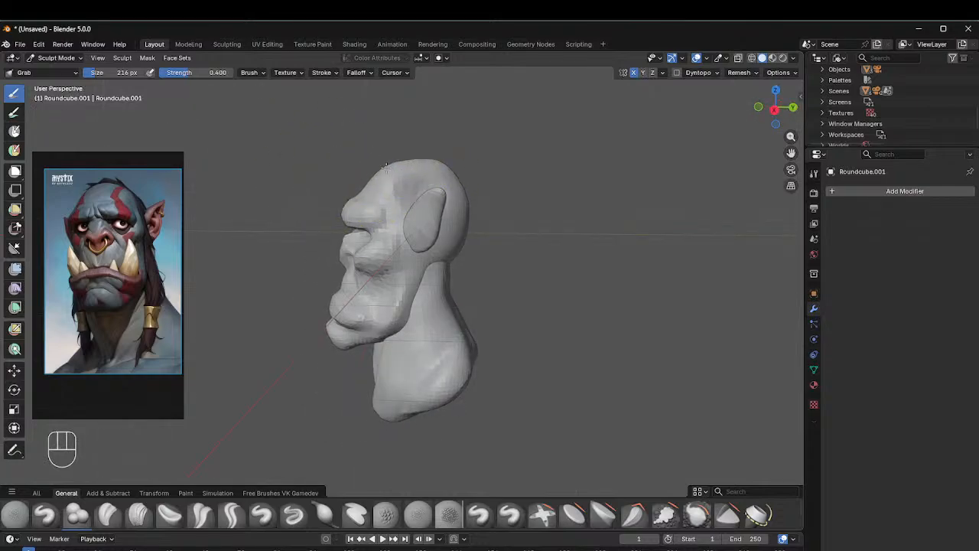
middle_click_drag(411, 167, 520, 157)
middle_click_drag(457, 225, 507, 228, "shift")
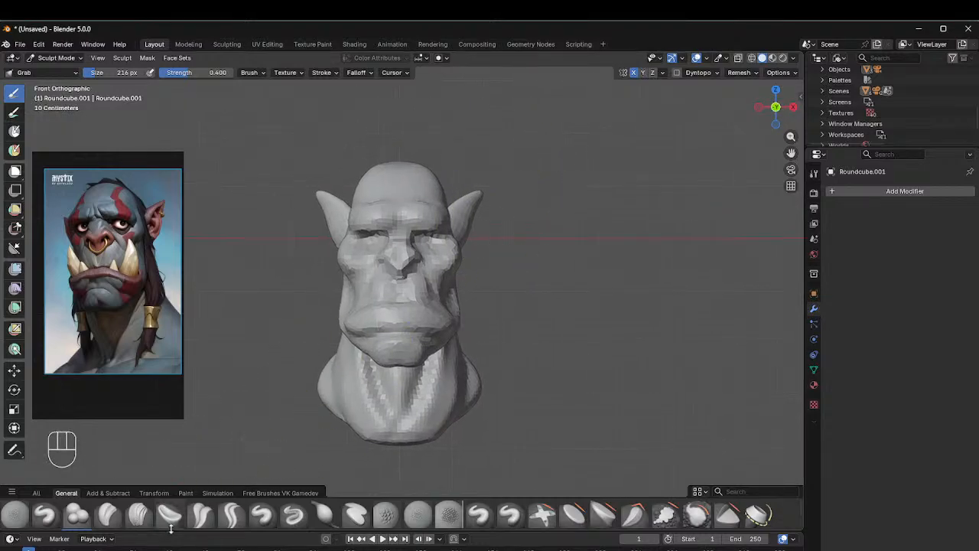
Step: Carve frown creases between the brows and folds beside the nose with the Crease Sharp brush at 50 px
left_click(231, 514)
key("f")
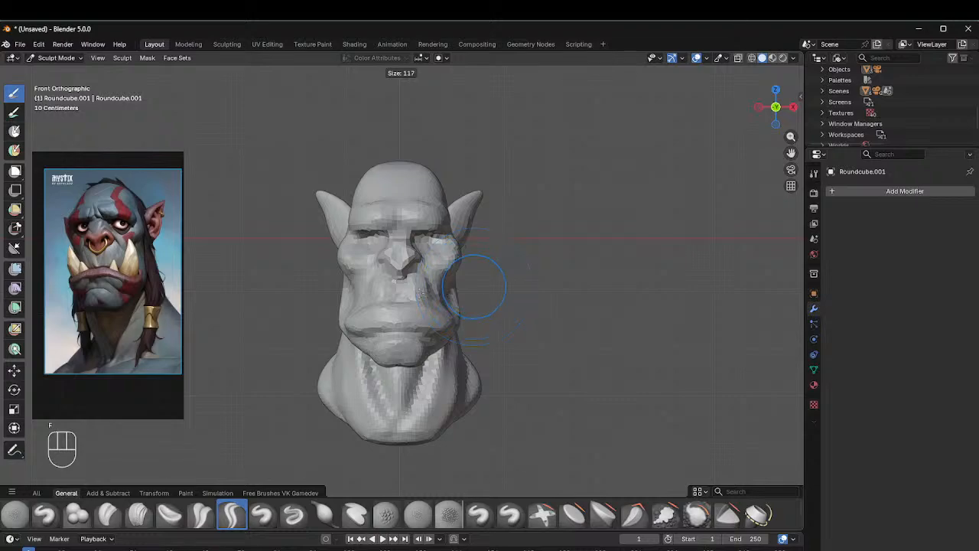
left_click(458, 282)
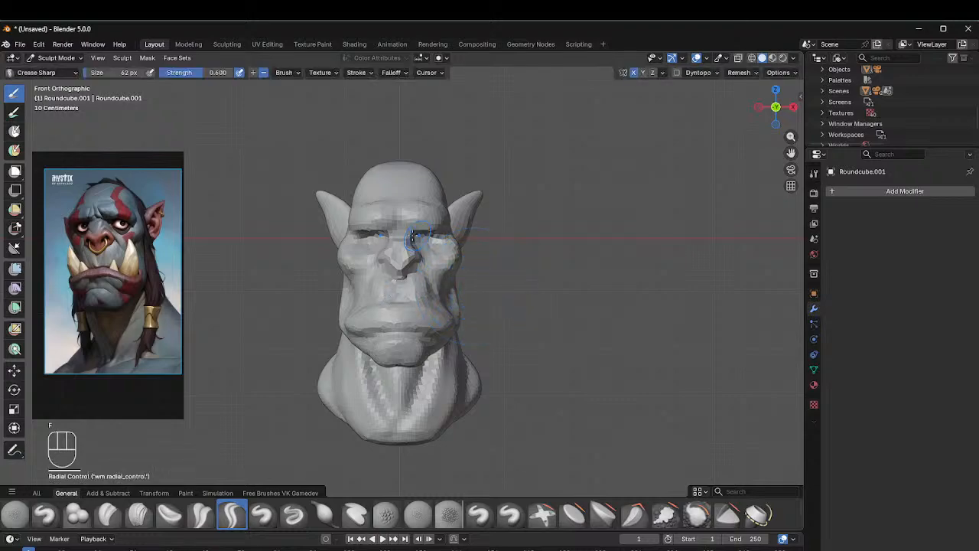
key("f")
left_click(410, 235)
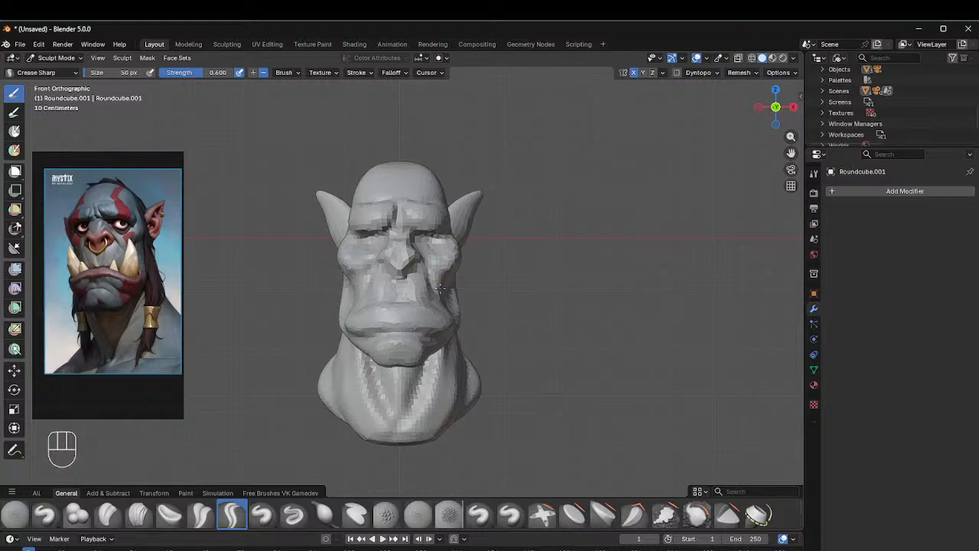
left_click_drag(422, 262, 435, 281)
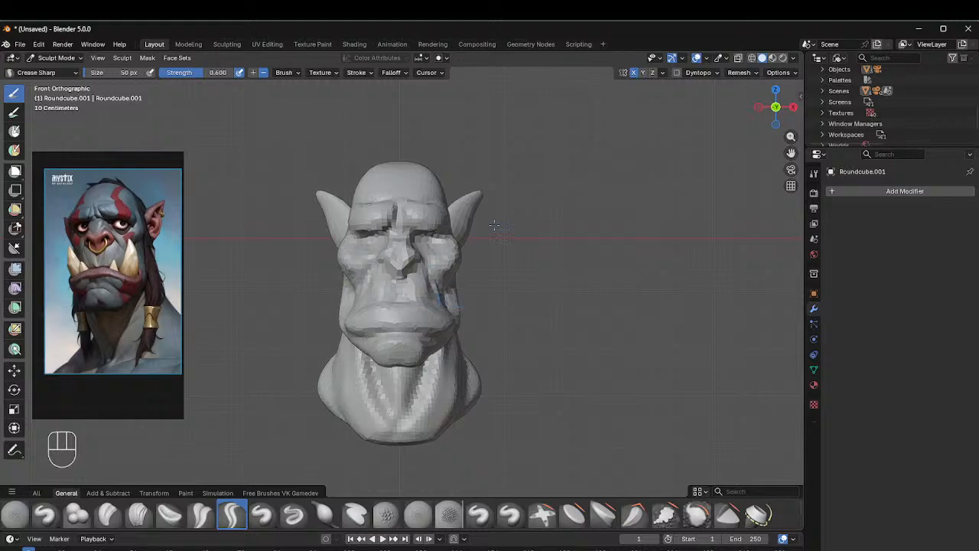
Step: Carve a crease along the upper edge of the upper lip with the Crease Sharp brush
middle_click_drag(494, 225, 432, 259)
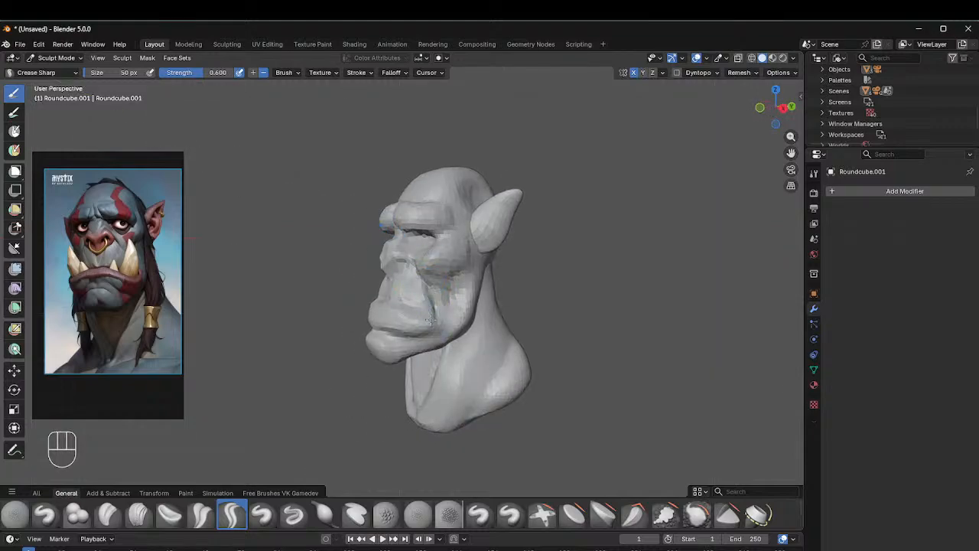
mouse_move(430, 320)
middle_mouse_down()
mouse_move(459, 314)
mouse_move(419, 323)
middle_mouse_up()
left_click_drag(387, 323, 408, 322)
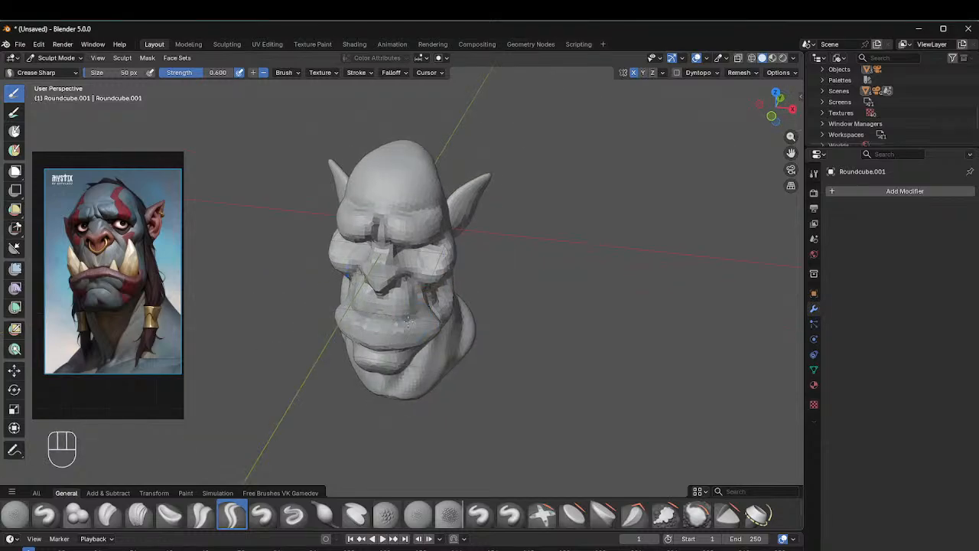
middle_click_drag(442, 300, 405, 317)
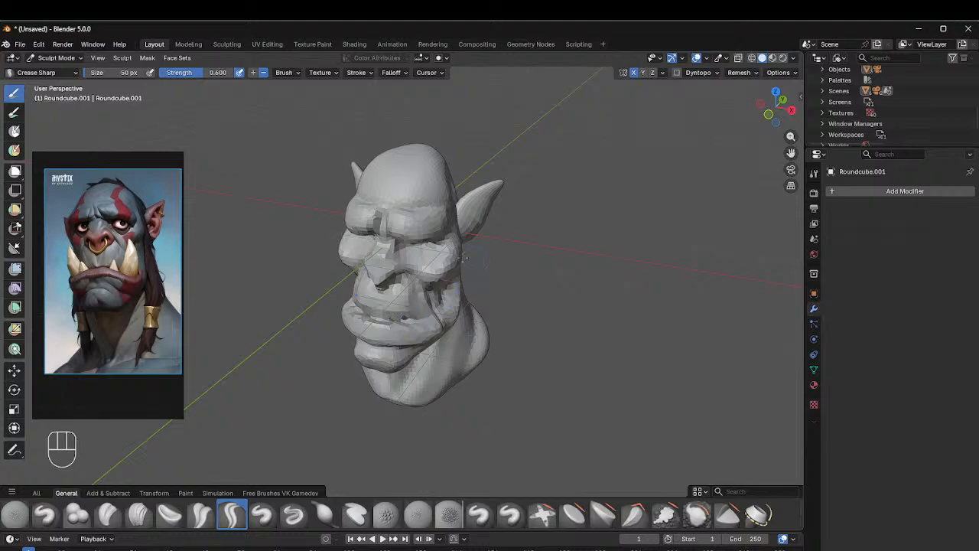
Step: Pull the skin above the upper lip down over the crease with the Grab brush at 77 px
middle_click_drag(465, 257, 410, 218)
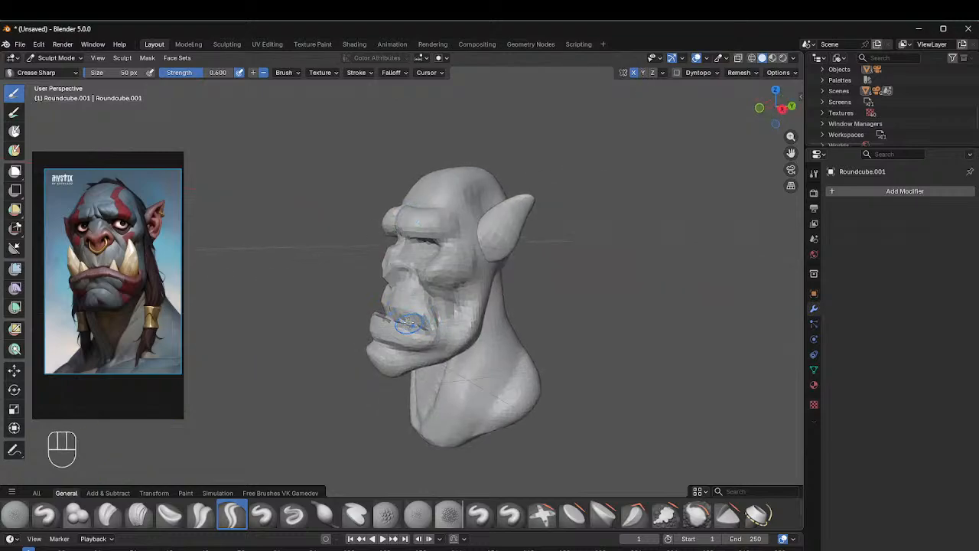
key("f")
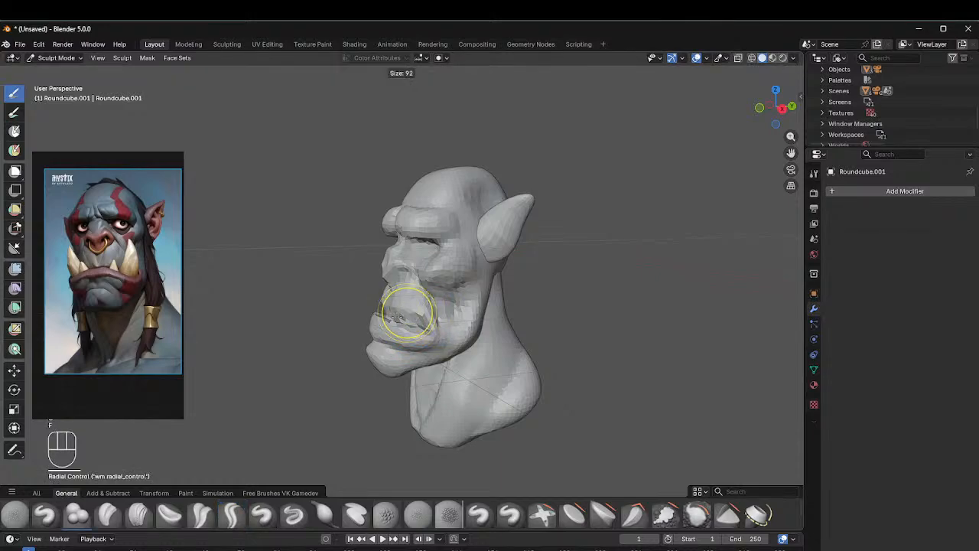
left_click(399, 314)
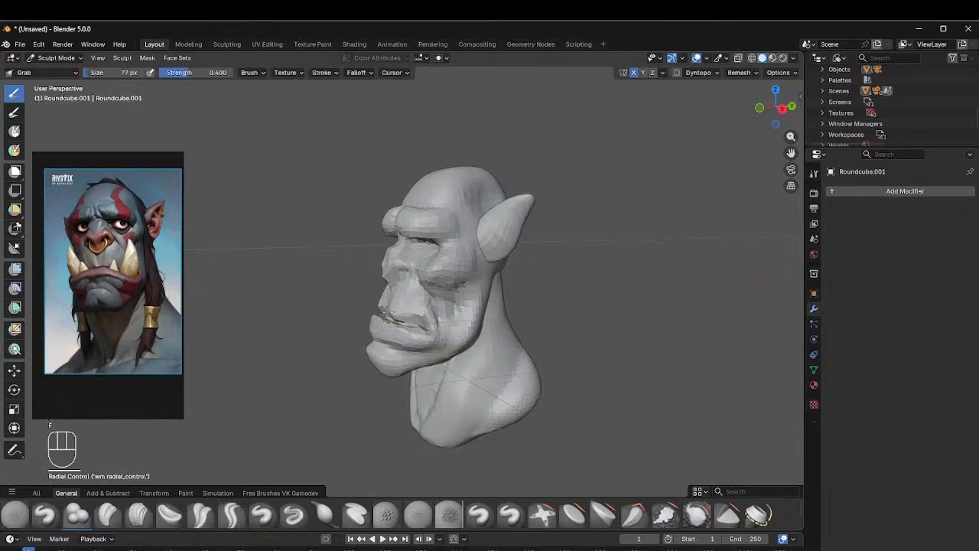
middle_click_drag(391, 307, 432, 277)
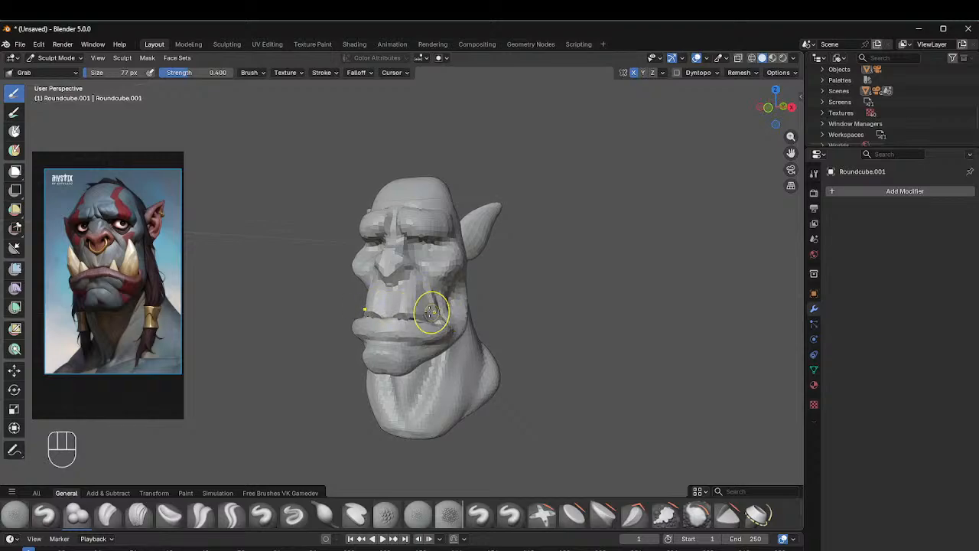
mouse_move(436, 306)
middle_mouse_down()
mouse_move(492, 273)
mouse_move(423, 297)
middle_mouse_up()
Step: Adjust the folds between the nose and the mouth corners with the Grab brush at 95 px
key("f")
left_click(448, 294)
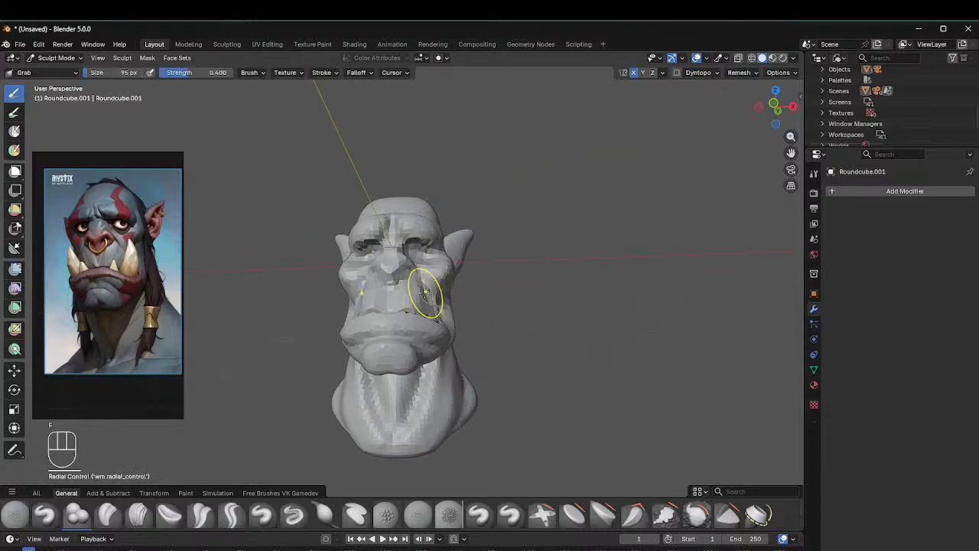
middle_click_drag(477, 263, 466, 234)
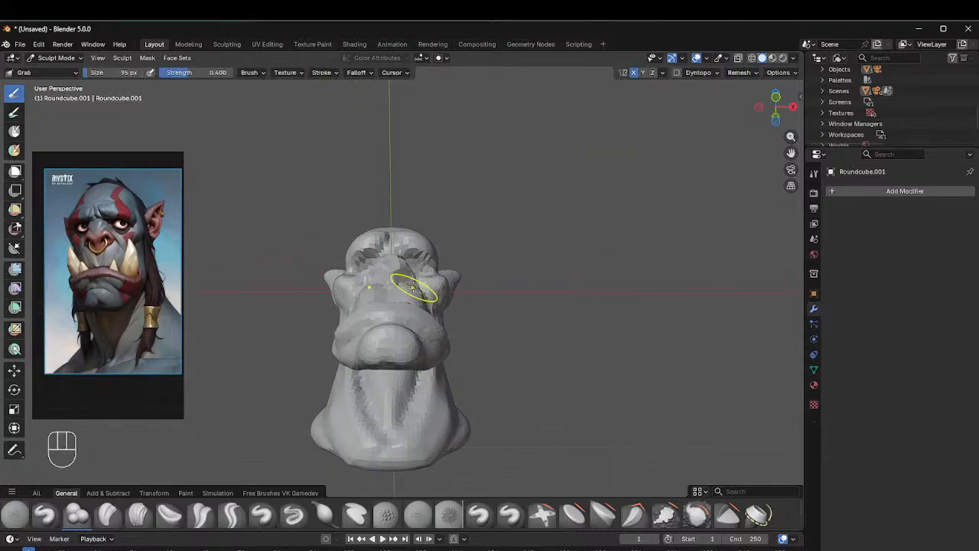
mouse_move(397, 287)
middle_mouse_down()
mouse_move(398, 314)
mouse_move(444, 314)
mouse_move(397, 285)
middle_mouse_up()
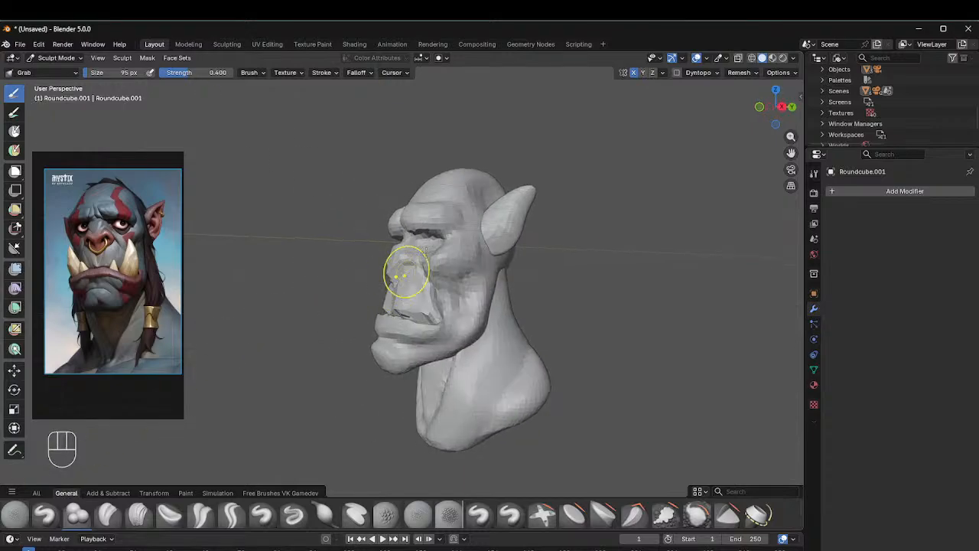
mouse_move(356, 253)
middle_mouse_down("alt")
mouse_move(478, 241)
mouse_move(510, 210)
middle_mouse_up("alt")
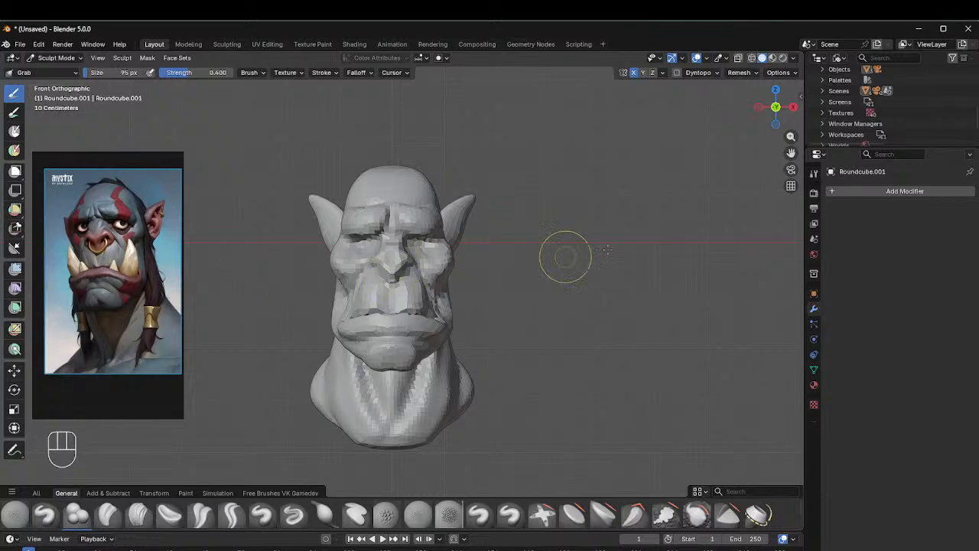
Step: Reshape the chin and the underside of the jaw in profile with the Grab brush at 240 px
scroll(607, 251, "up", 2)
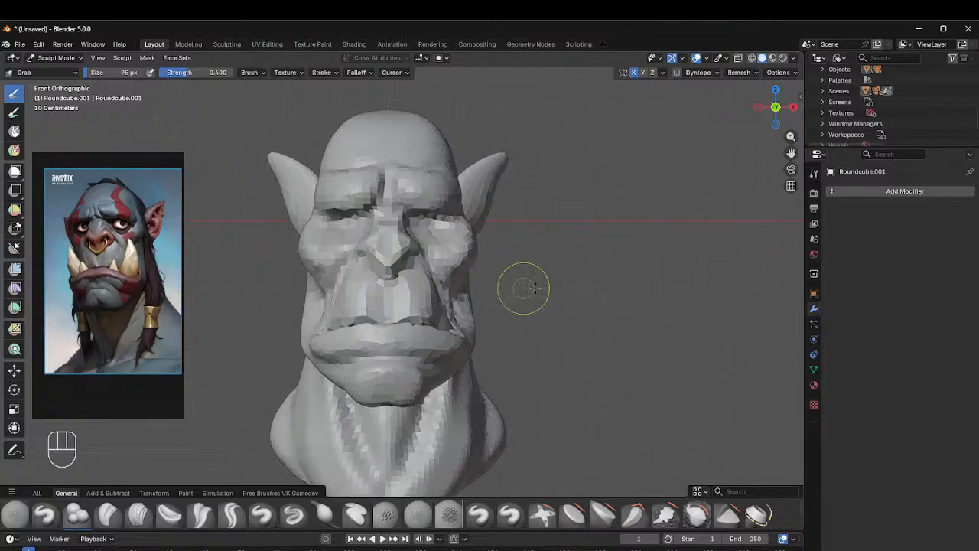
mouse_move(508, 224)
middle_mouse_down("shift")
mouse_move(501, 206)
mouse_move(422, 208)
mouse_move(475, 194)
mouse_move(470, 188)
mouse_move(452, 186)
mouse_move(463, 219)
middle_mouse_up("shift")
key("f")
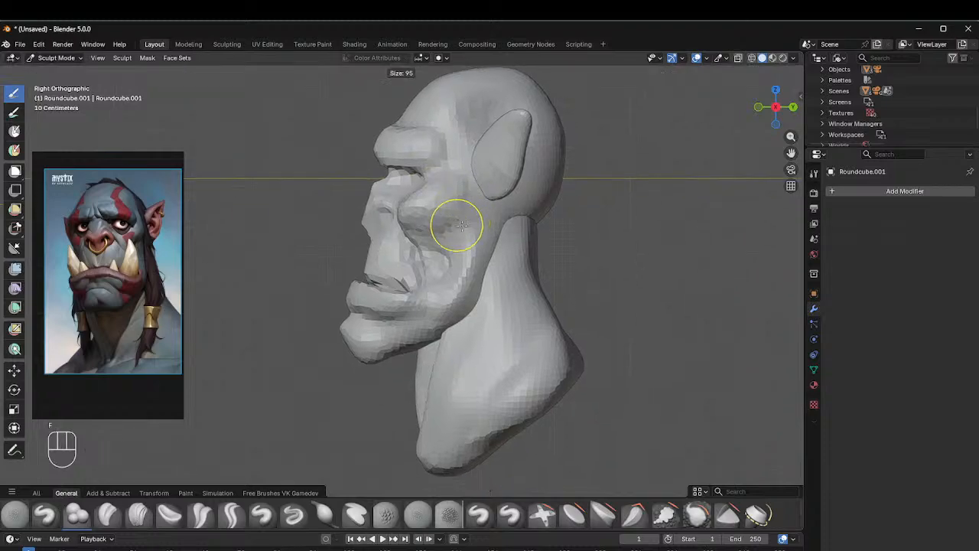
left_click(447, 309)
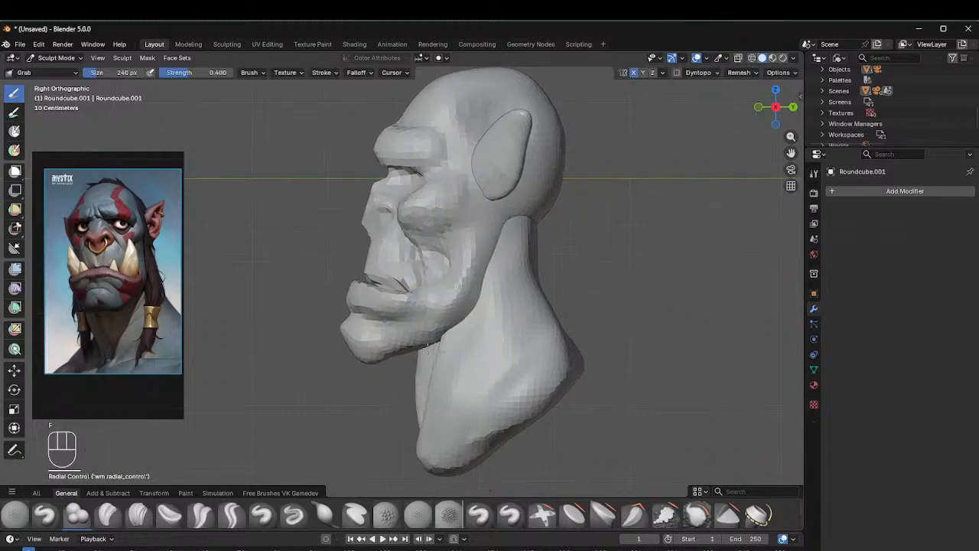
left_click_drag(427, 346, 369, 366)
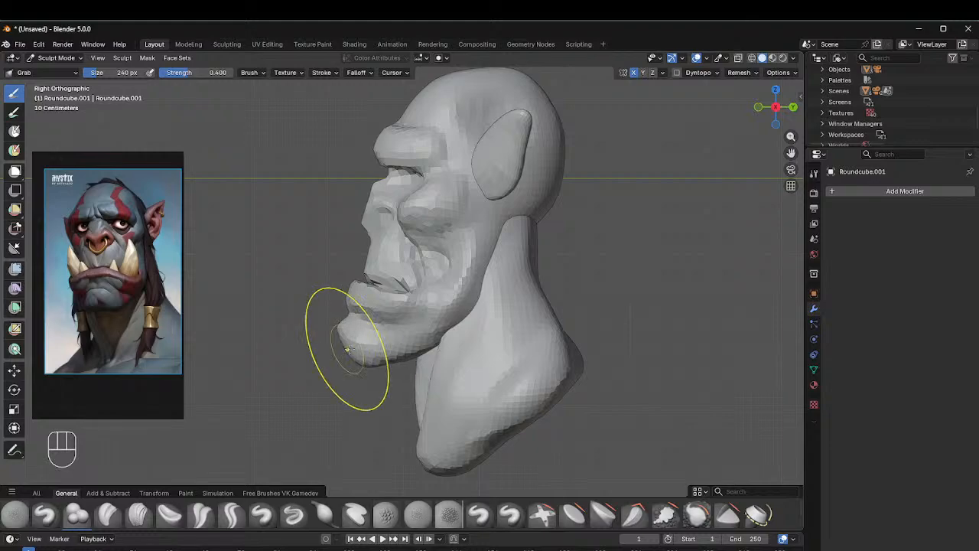
left_click_drag(343, 310, 461, 320)
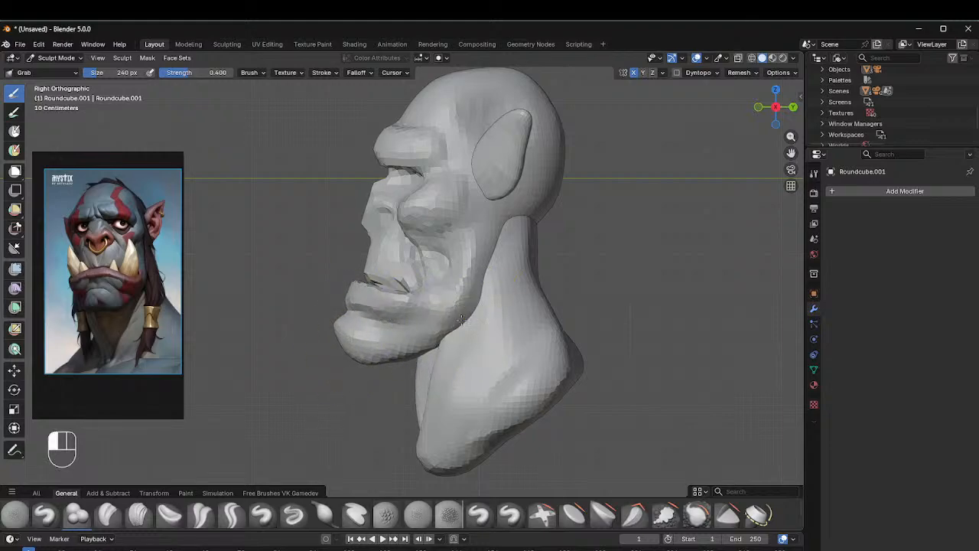
mouse_move(461, 320)
middle_mouse_down()
mouse_move(497, 320)
mouse_move(462, 321)
mouse_move(483, 281)
middle_mouse_up()
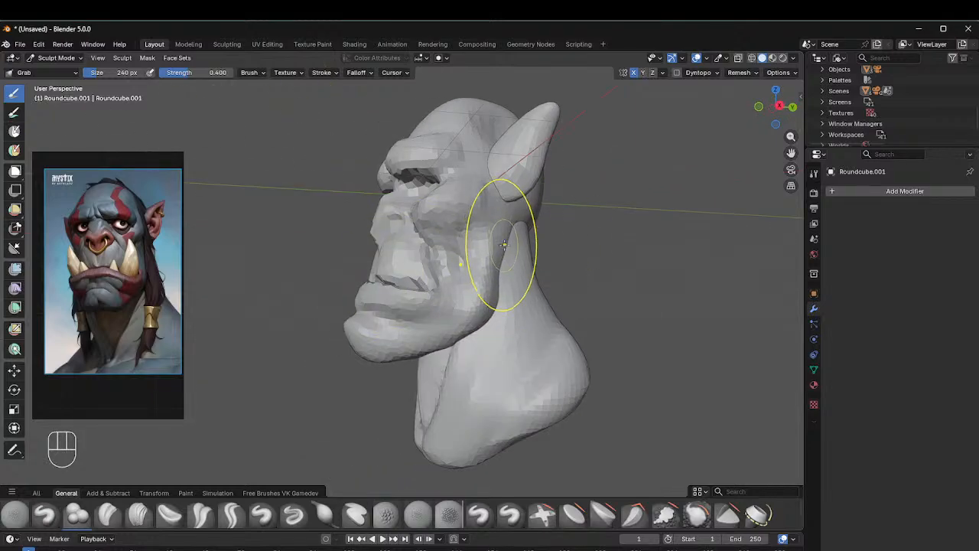
mouse_move(504, 245)
middle_mouse_down()
mouse_move(459, 252)
mouse_move(545, 211)
middle_mouse_up()
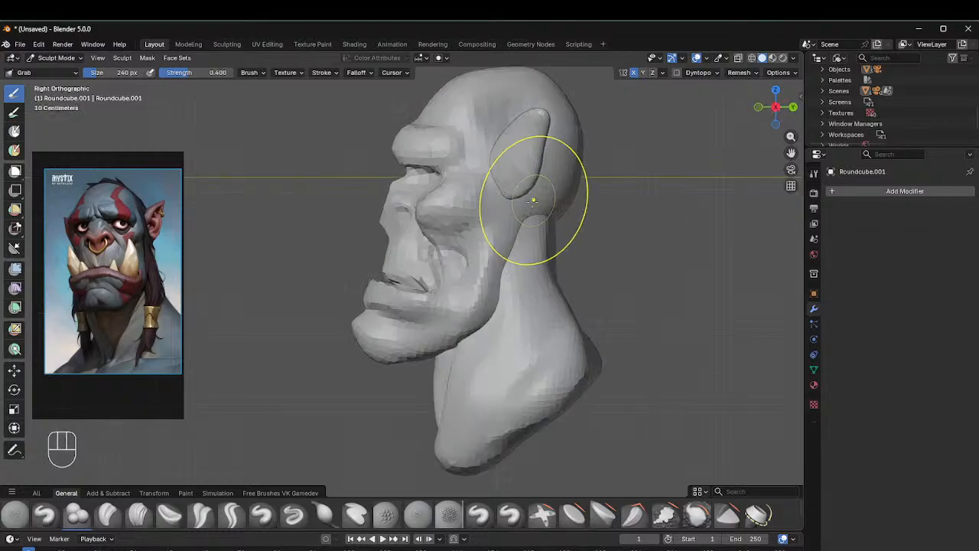
Step: Switch to Object Mode and move the neck mesh backward along the global Y axis
key("ctrl+Tab")
left_click(433, 212)
left_click(577, 294)
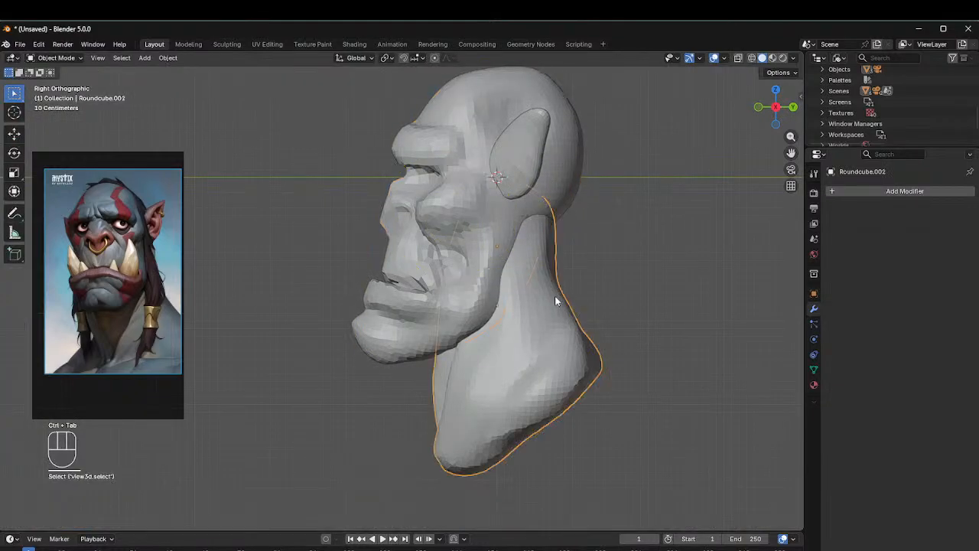
key("g")
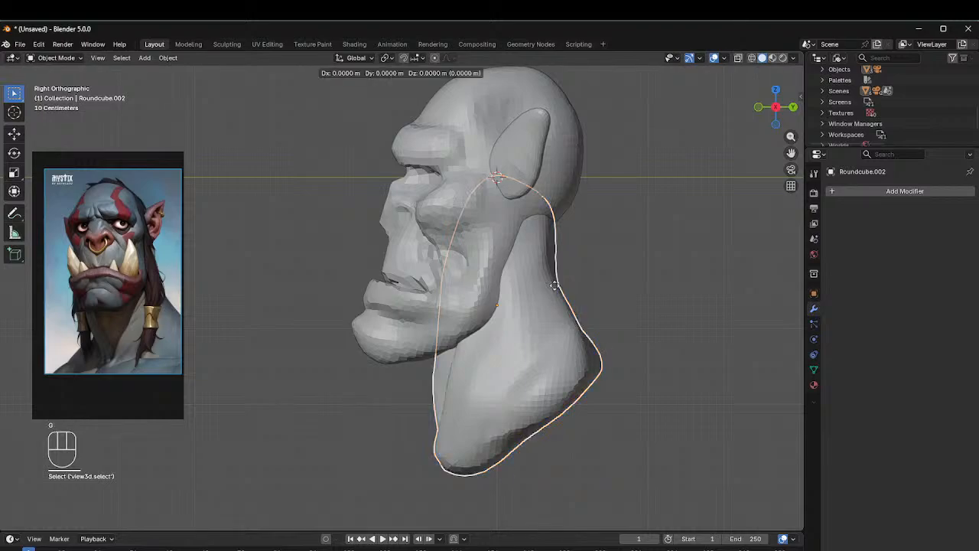
key("y")
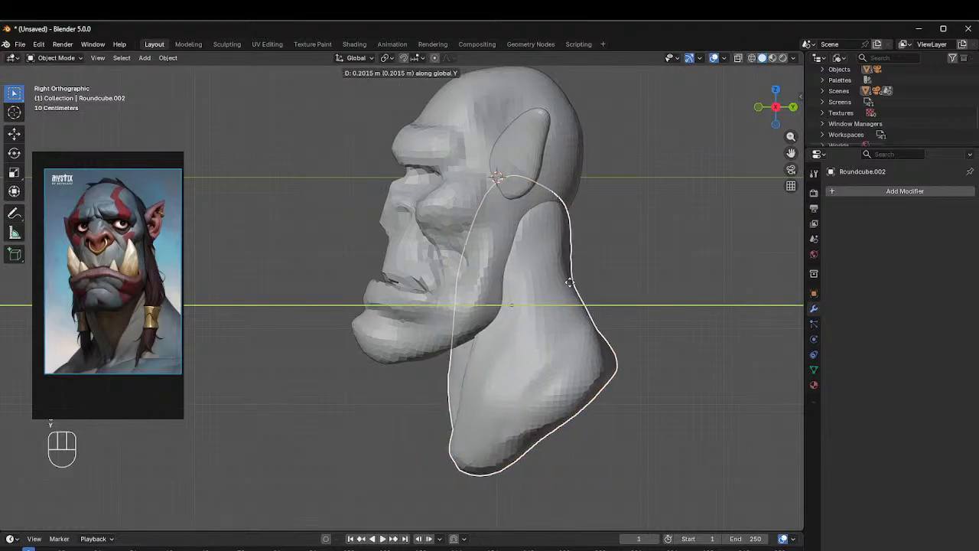
left_click(574, 286)
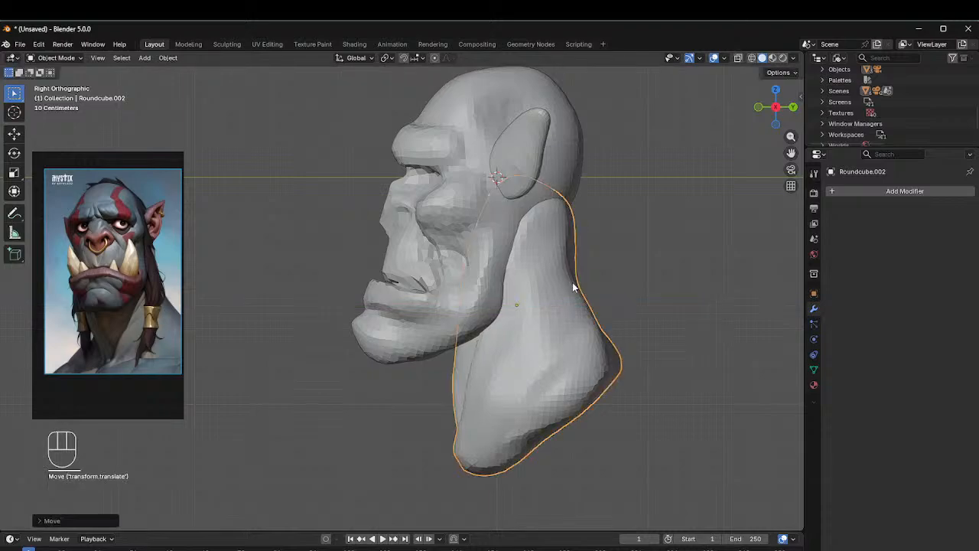
Step: Select the head mesh and return it to Sculpt Mode in the front view
left_click(528, 224)
key("ctrl+Tab")
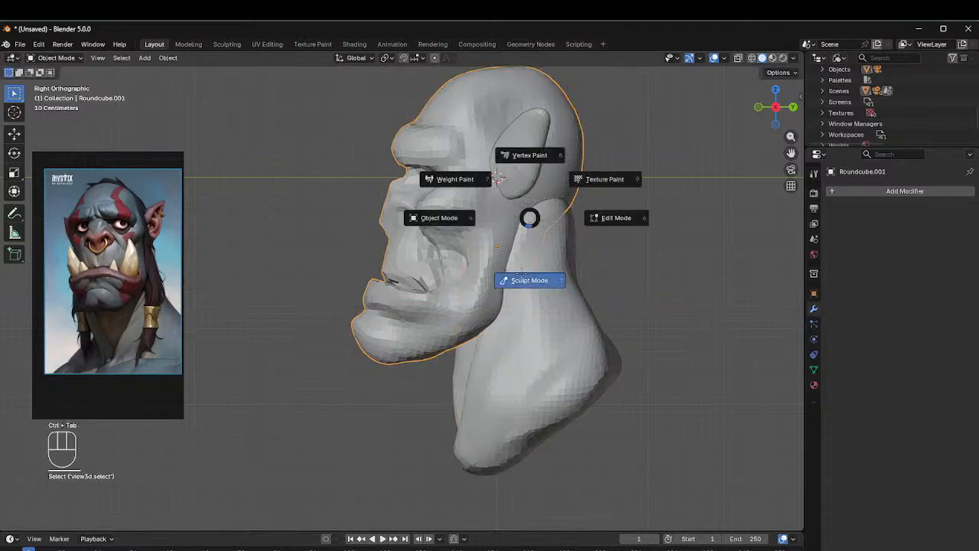
left_click(529, 230)
key("ctrl+Tab")
left_click(380, 207)
left_click(481, 228)
middle_click_drag(483, 228, 590, 244)
middle_click_drag(501, 254, 425, 301, "shift")
middle_click_drag(463, 274, 579, 256, "shift")
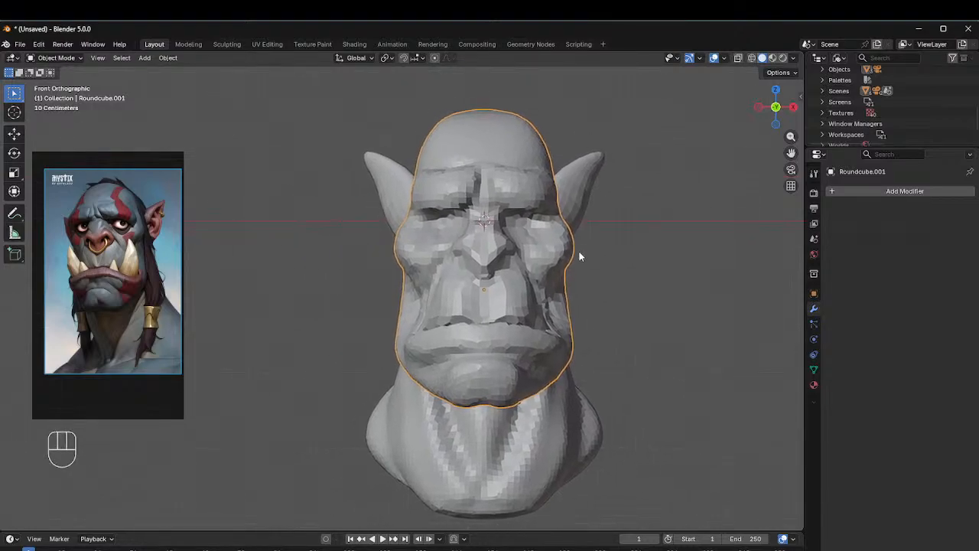
key("ctrl+Tab")
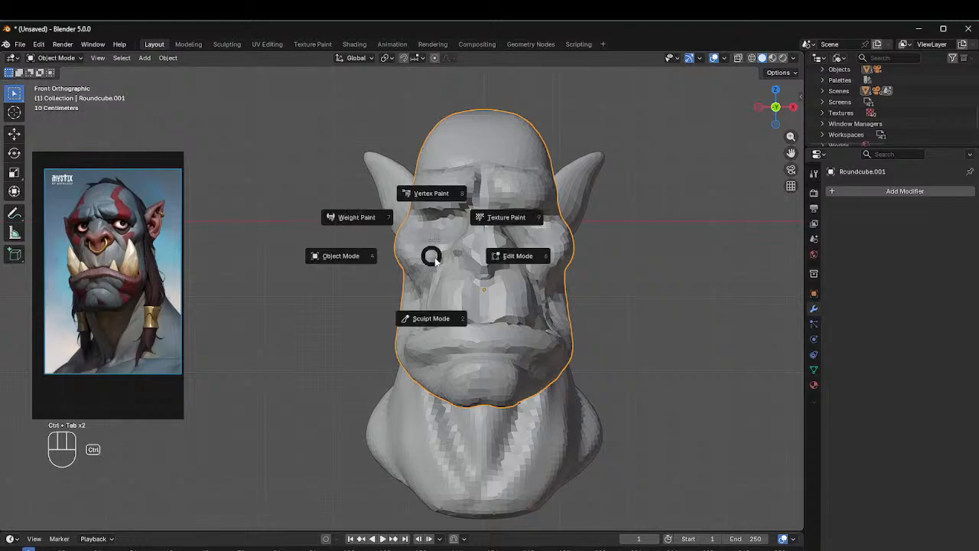
key("ctrl+Tab")
key("ctrl+Tab")
left_click(512, 208)
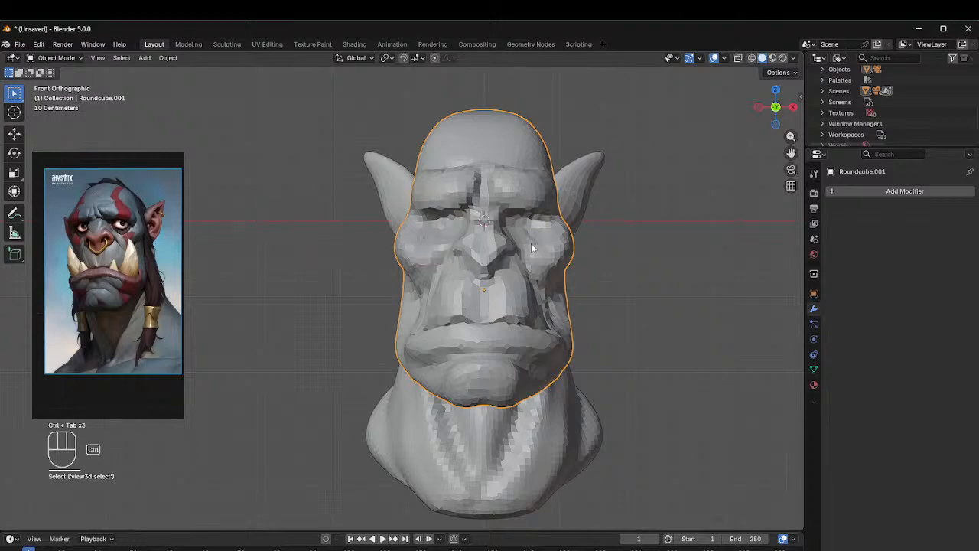
key("ctrl+Tab")
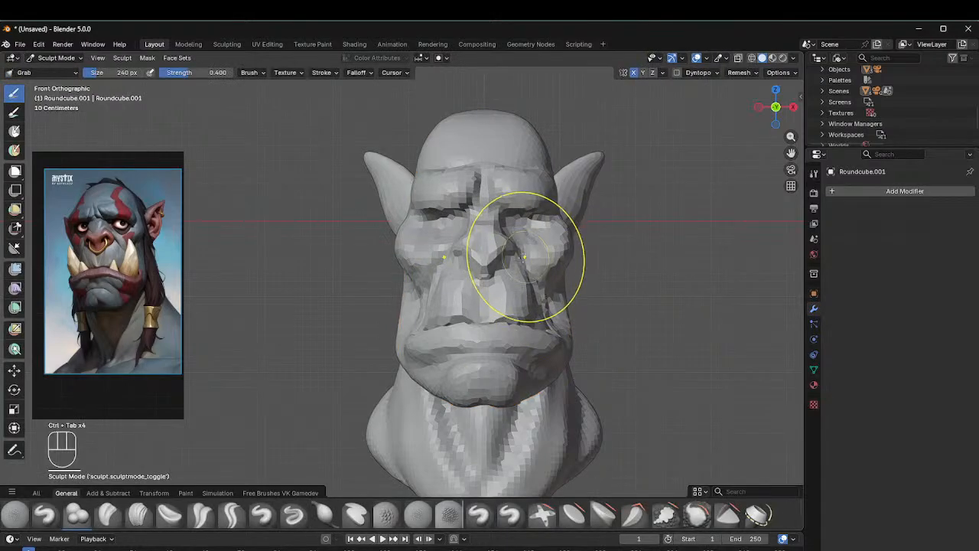
Step: Sharpen the crease at the outer end of the brow with the Crease Sharp brush at 51 px
key("f")
left_click(505, 245)
middle_click_drag(505, 245, 472, 227)
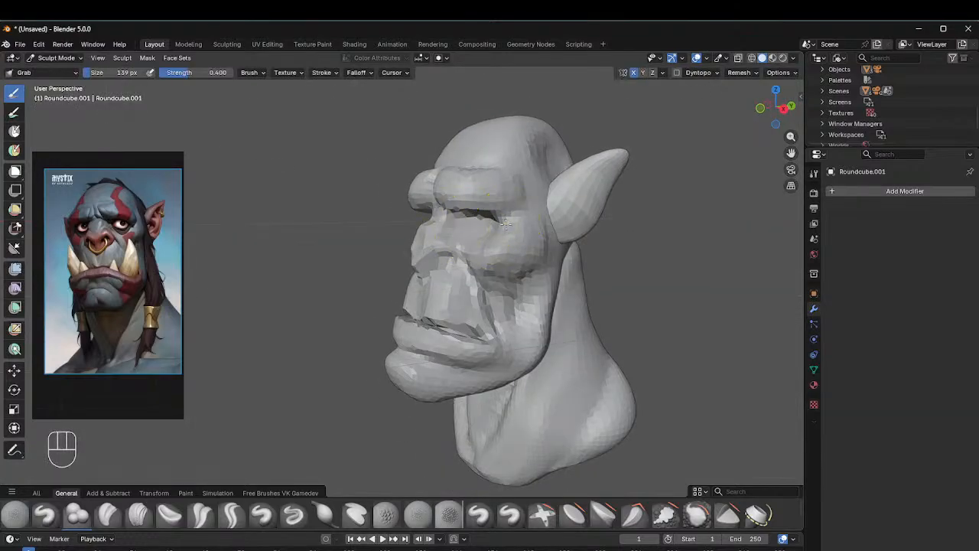
left_click(232, 514)
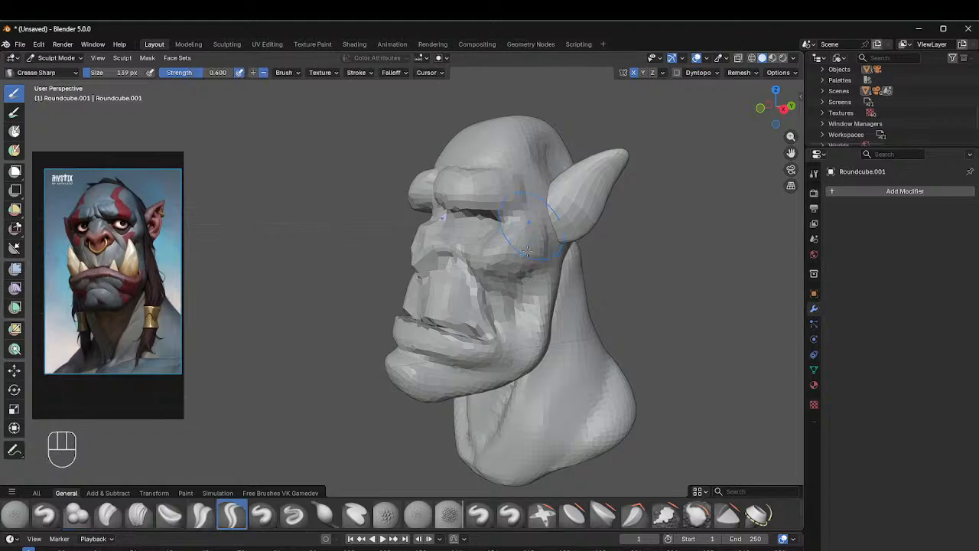
key("f")
left_click(509, 246)
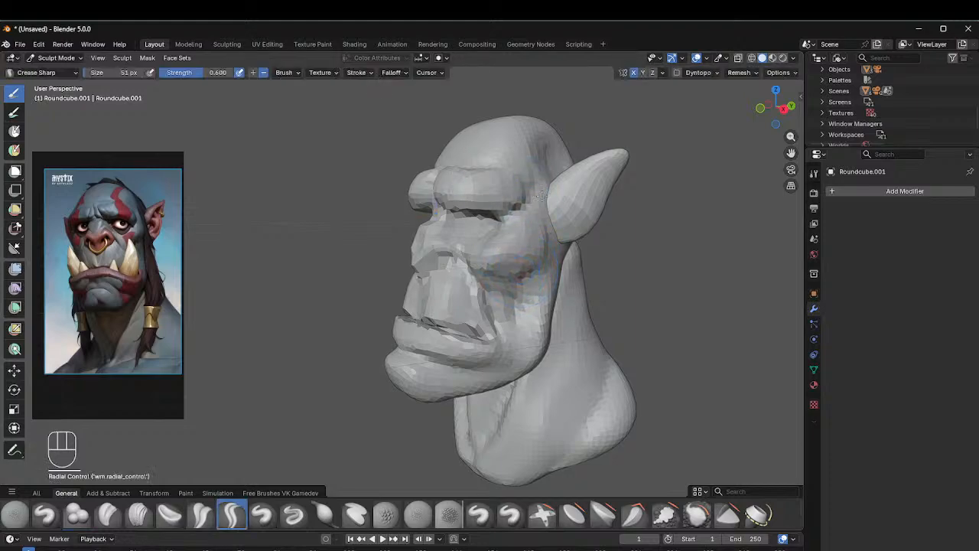
middle_click_drag(549, 205, 595, 197)
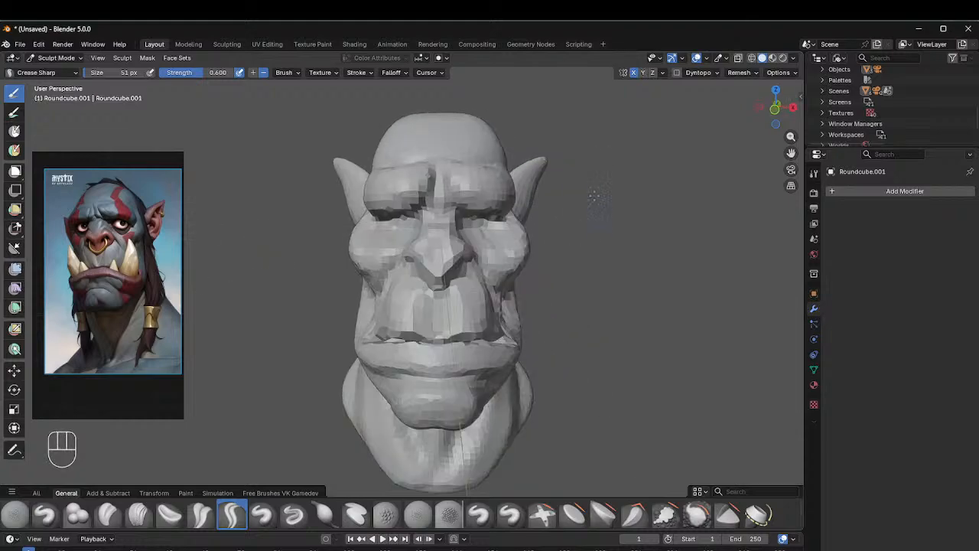
middle_click_drag(502, 224, 273, 240)
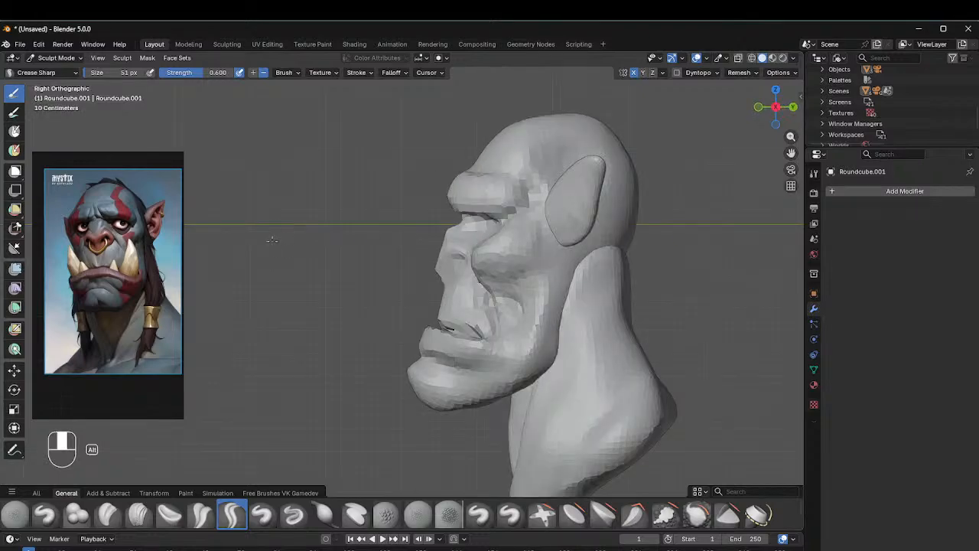
Step: Switch to Object Mode, select the mirrored ears and move them backward about 0.30 m along the global Y axis
key("ctrl+Tab")
key("ctrl+Tab")
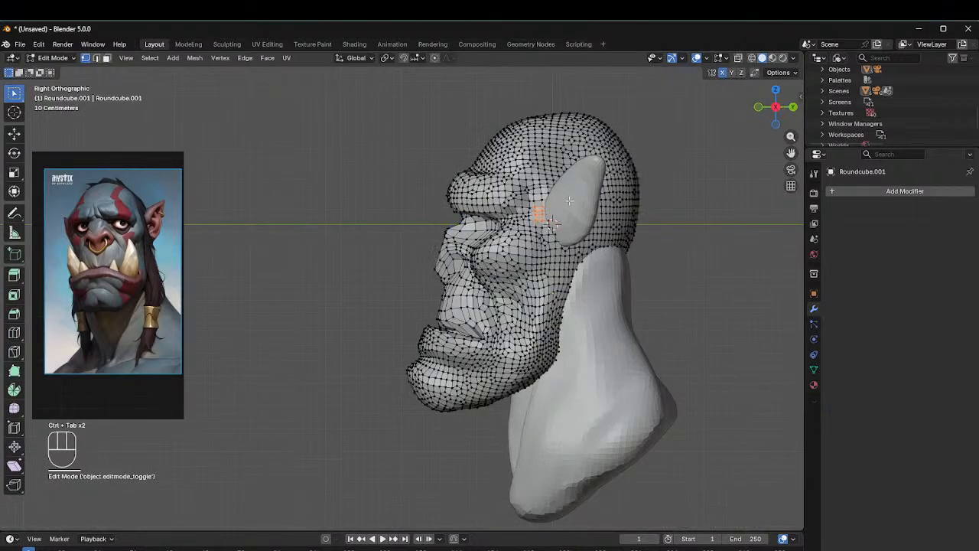
key("ctrl+Tab")
left_click(405, 205)
left_click(584, 200)
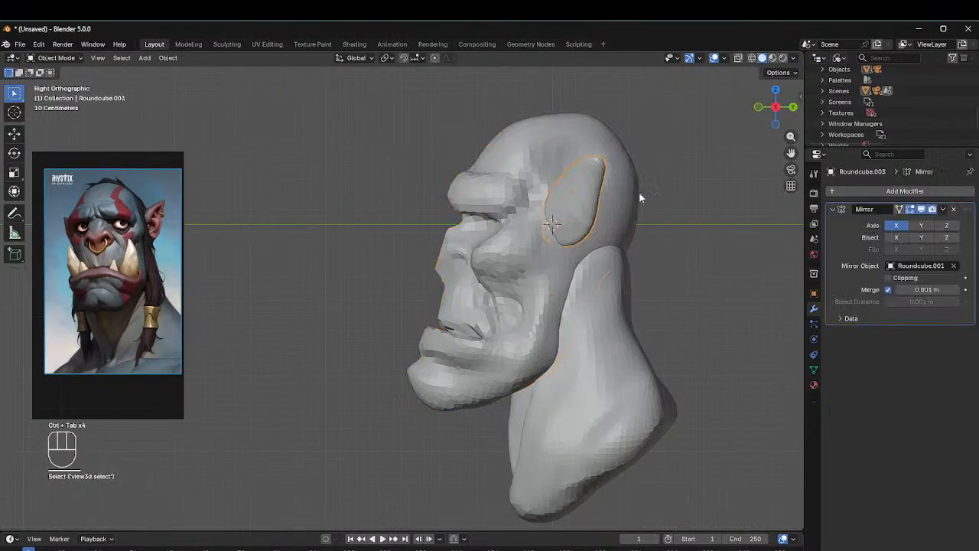
key("g")
key("y")
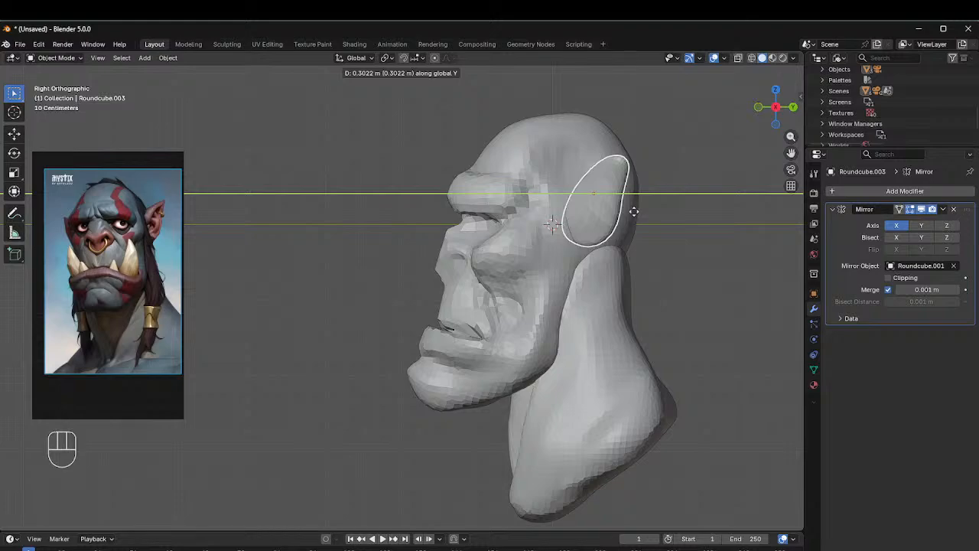
left_click(634, 212)
left_click_drag(634, 211, 575, 221, "alt")
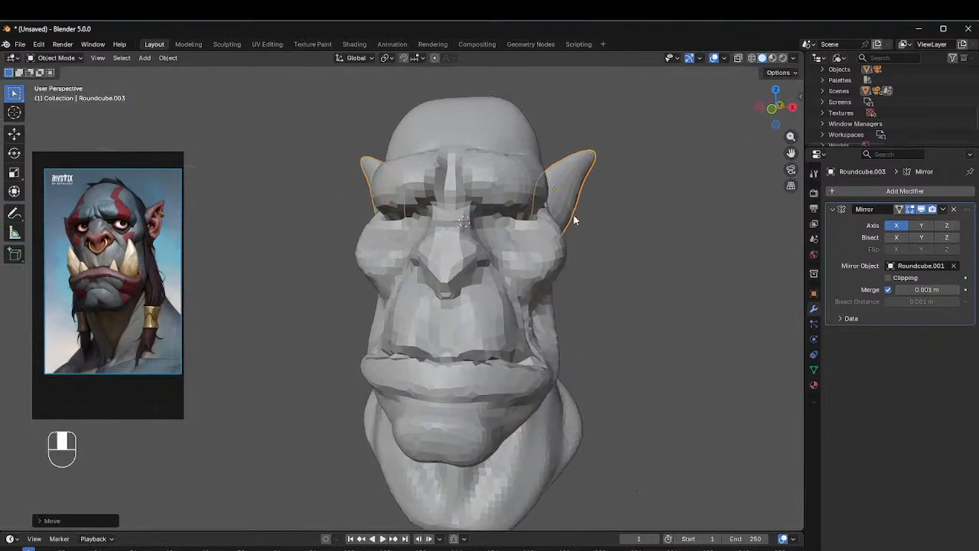
middle_click_drag(575, 216, 617, 210, "alt")
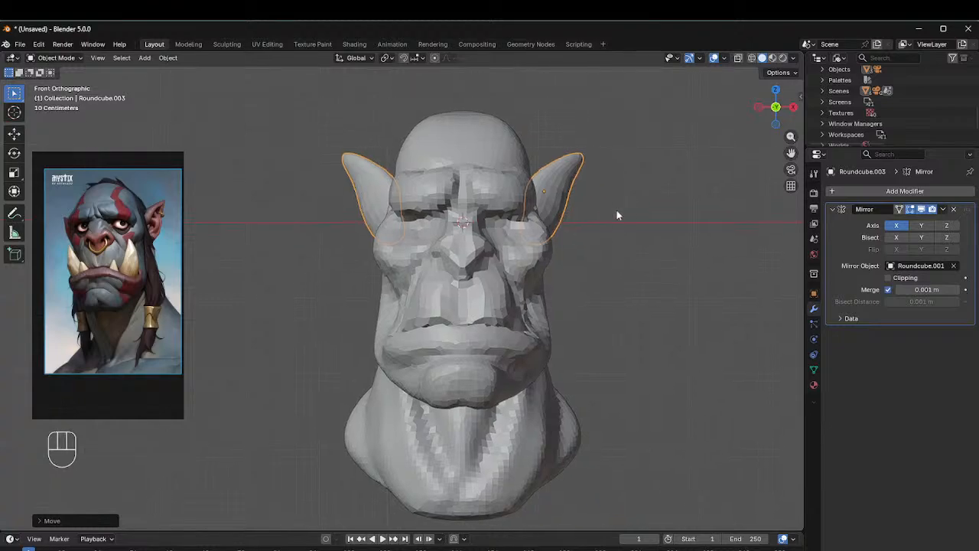
Step: Set the viewport's focal length to 88 mm in the view settings and collapse those settings
scroll(617, 209, "down", 3)
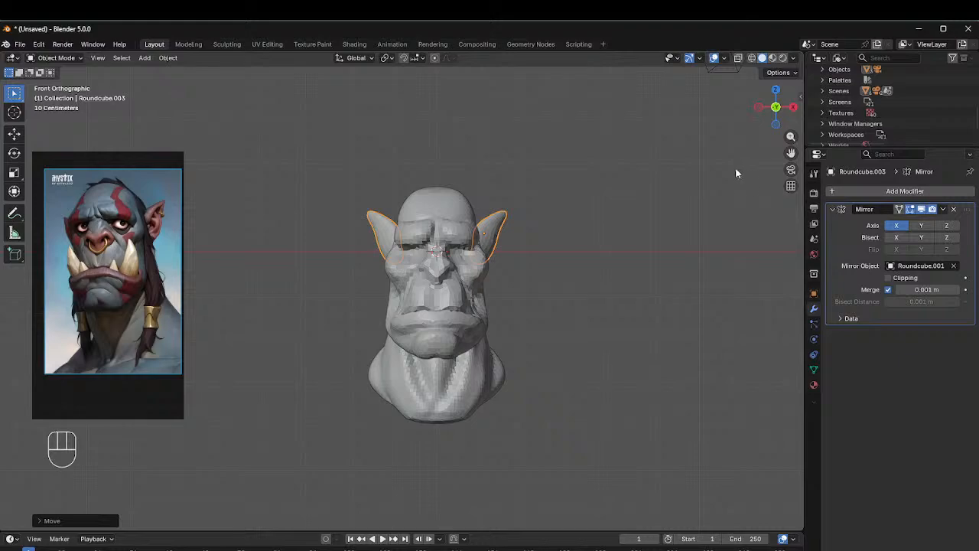
key("n")
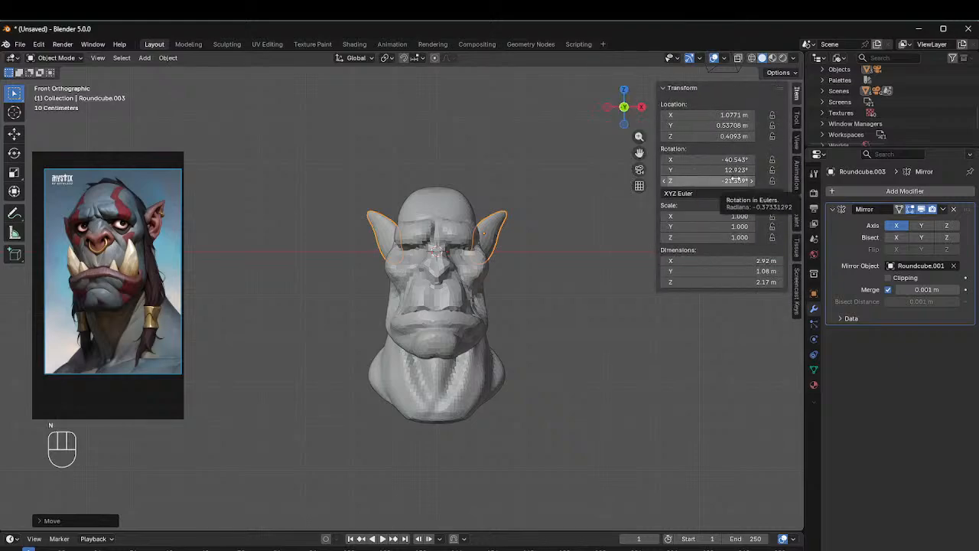
left_click(725, 59)
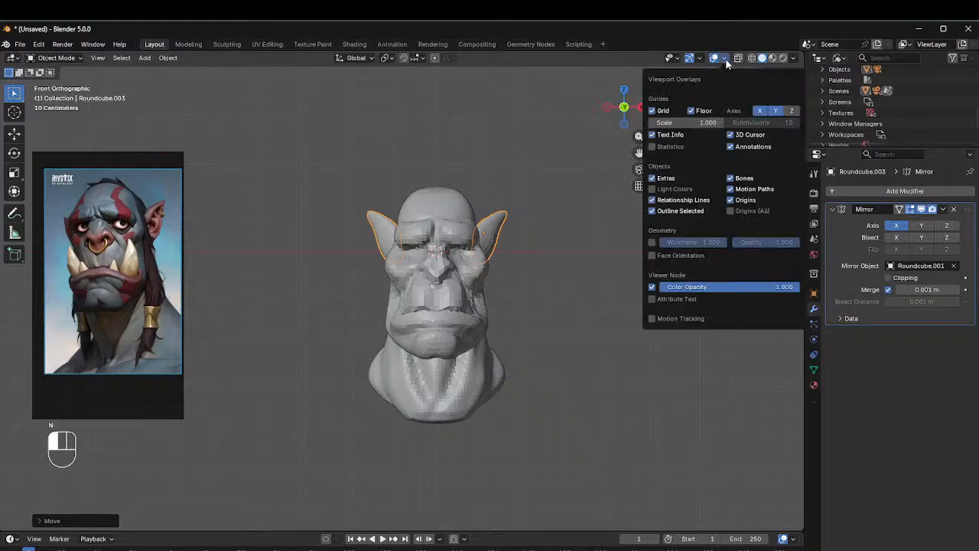
left_click(702, 59)
mouse_move(737, 60)
mouse_move(677, 62)
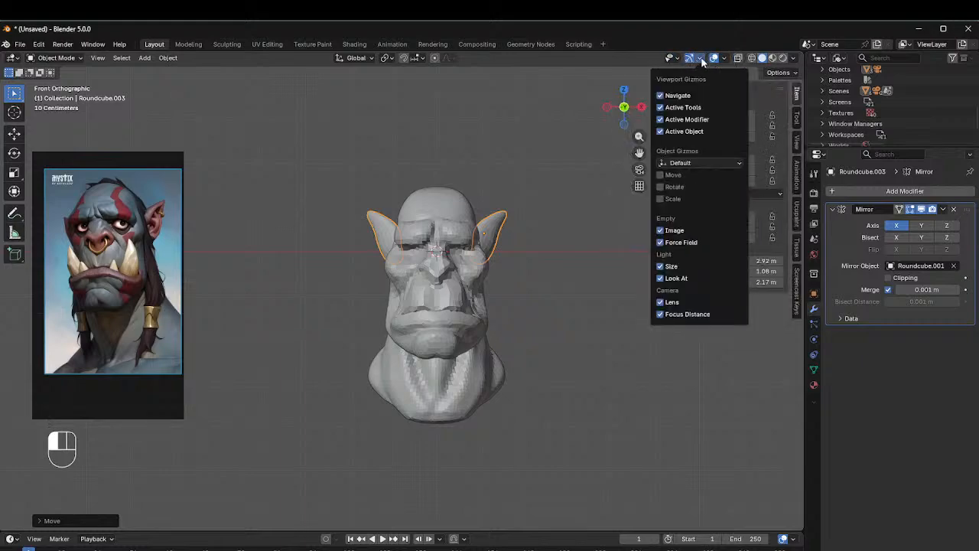
left_click(702, 61)
key("ctrl")
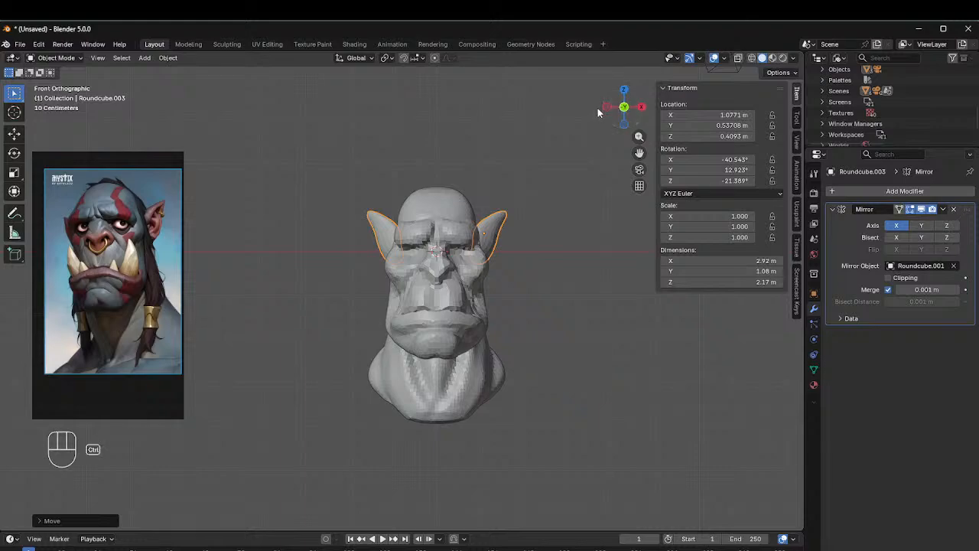
key("ctrl+Tab")
left_click(725, 59)
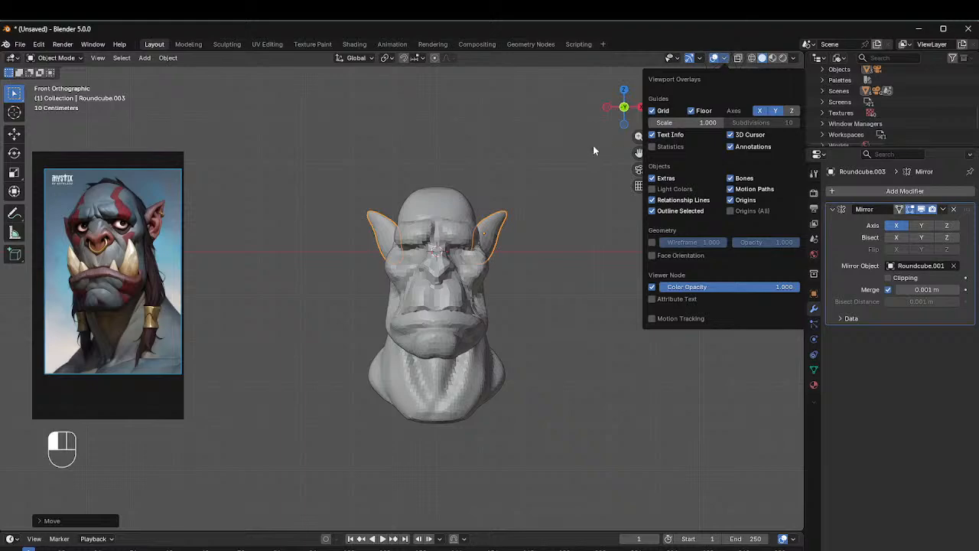
left_click(797, 118)
left_click(797, 141)
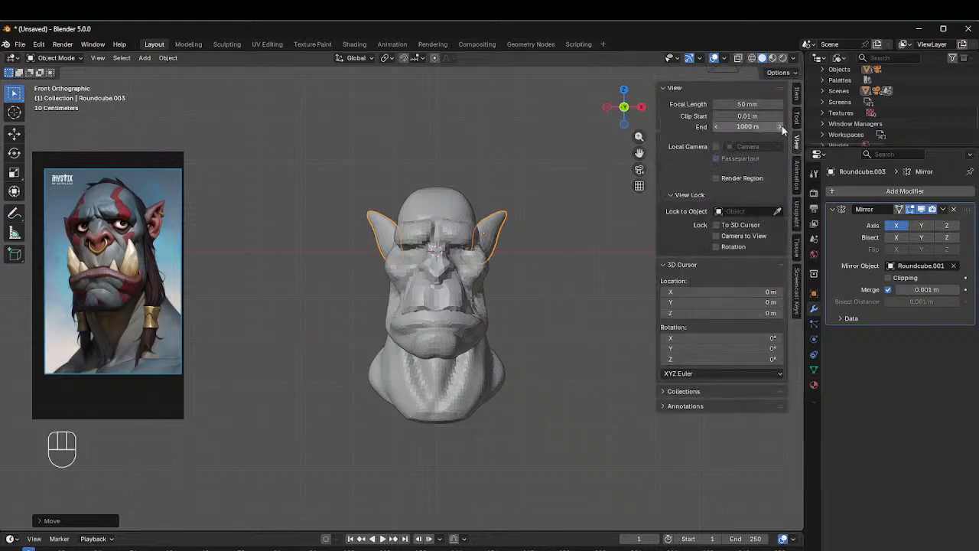
left_click(748, 103)
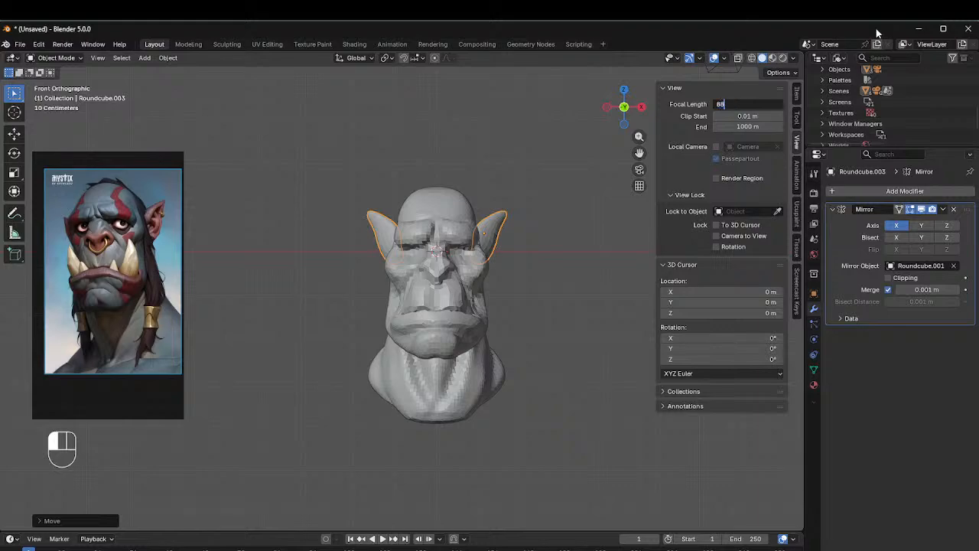
key("Return")
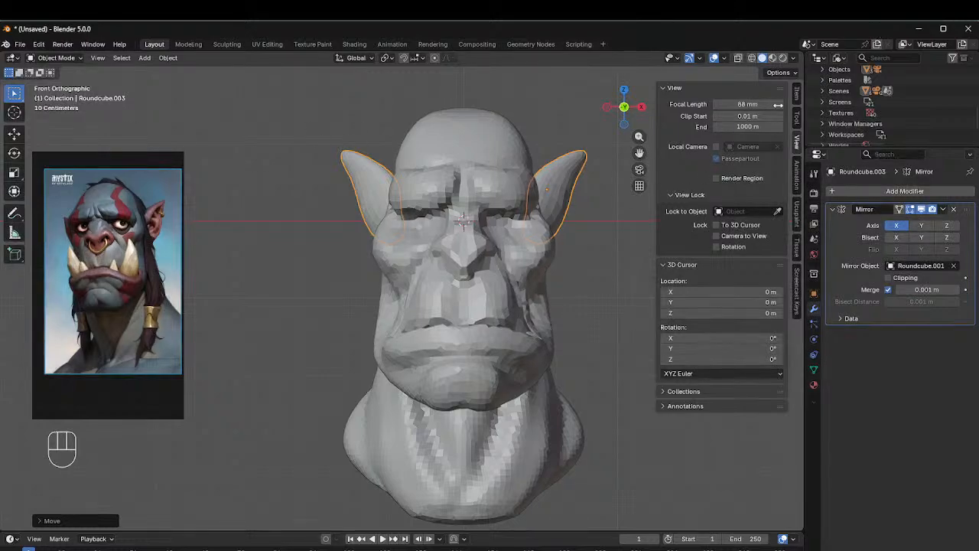
left_click(796, 145)
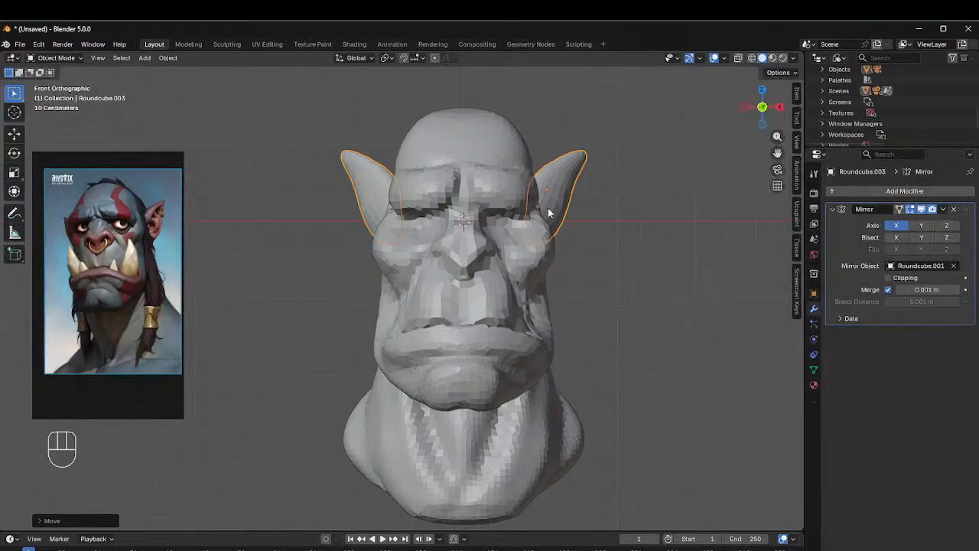
Step: Move the ears about 0.13 m down the side of the head in the profile view
middle_click_drag(544, 211, 407, 217)
key("ctrl+Tab")
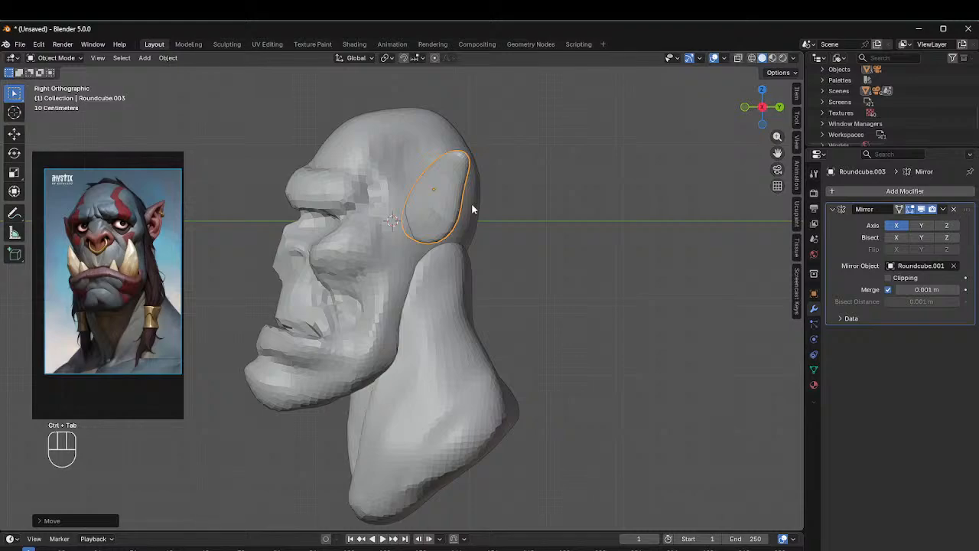
key("g")
key("g")
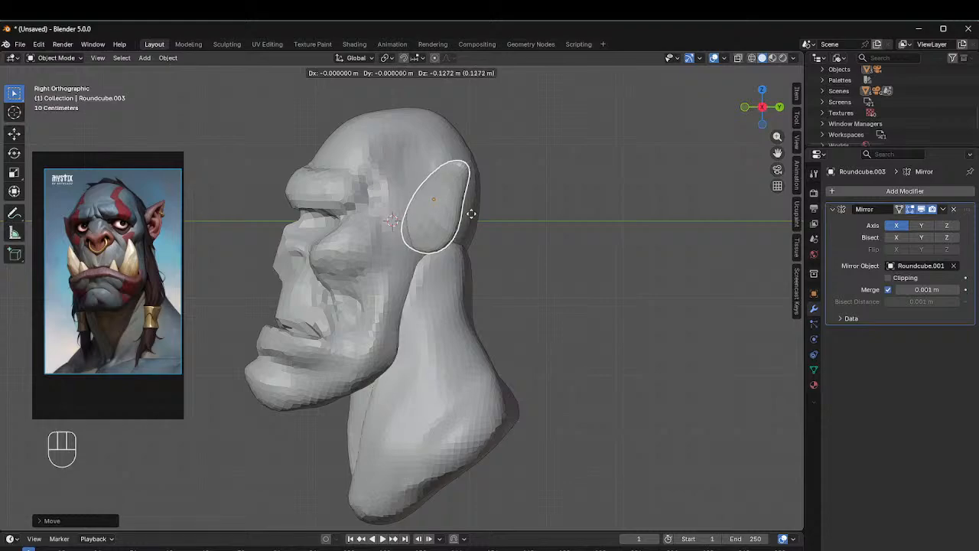
left_click(473, 214)
middle_click_drag(478, 214, 522, 217)
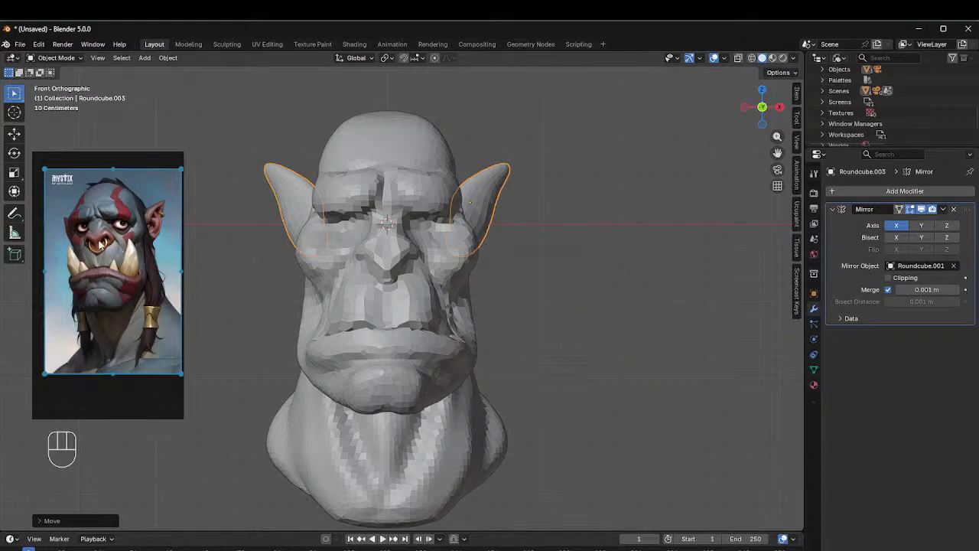
Step: Nudge the reference image slightly, then select the head mesh and return it to Sculpt Mode
left_click_drag(111, 233, 129, 222)
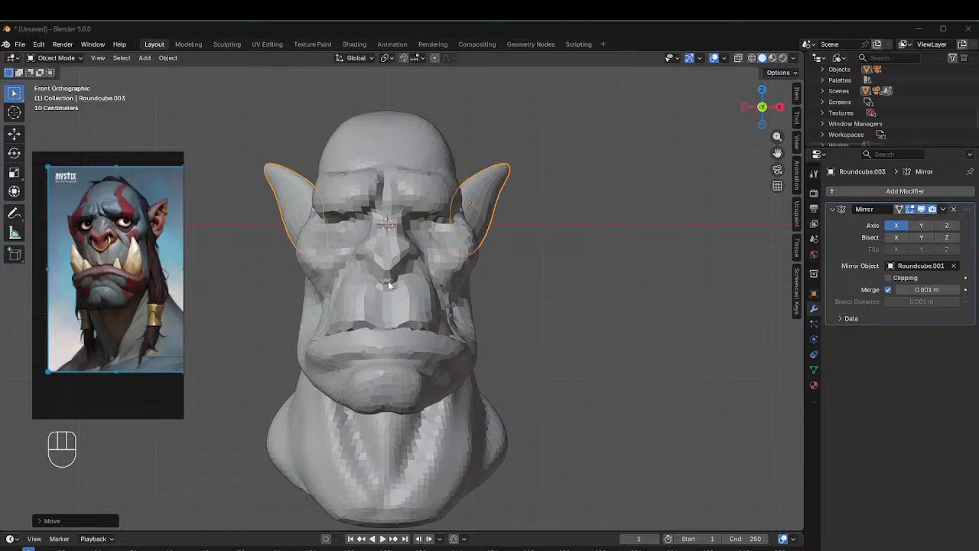
left_click(411, 252)
key("ctrl+Tab")
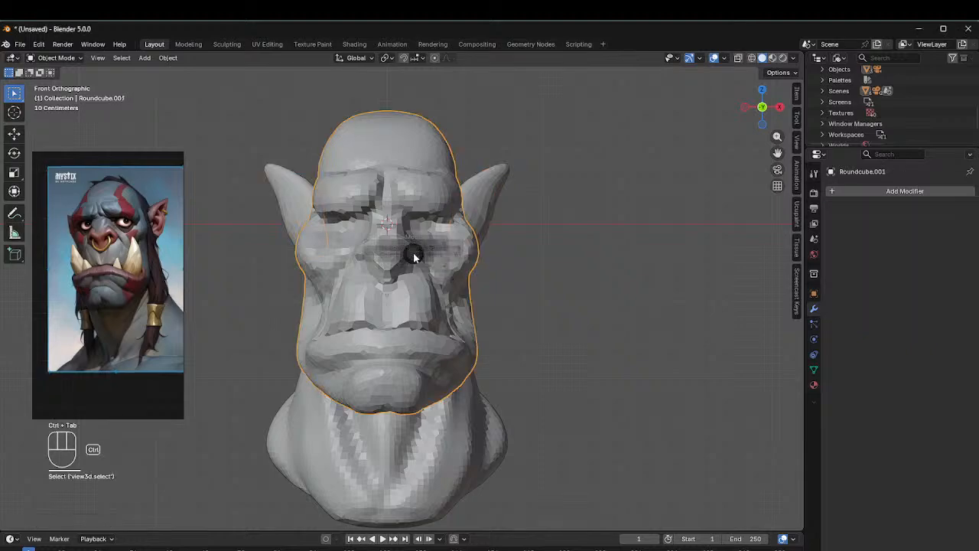
left_click(419, 316)
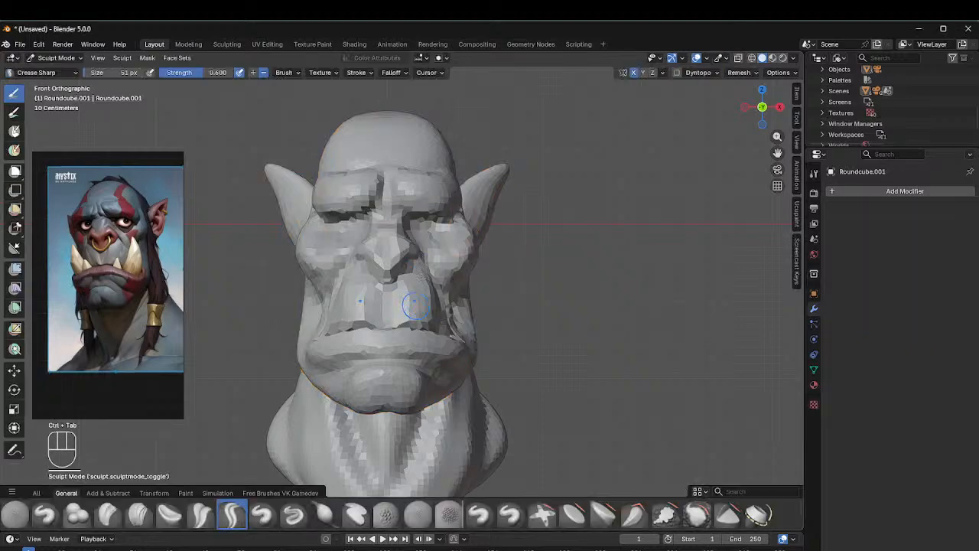
Step: Pull the wings of the nose upward with the Grab brush at 101 px
key("f")
left_click(416, 261)
key("g")
left_click_drag(405, 263, 411, 243)
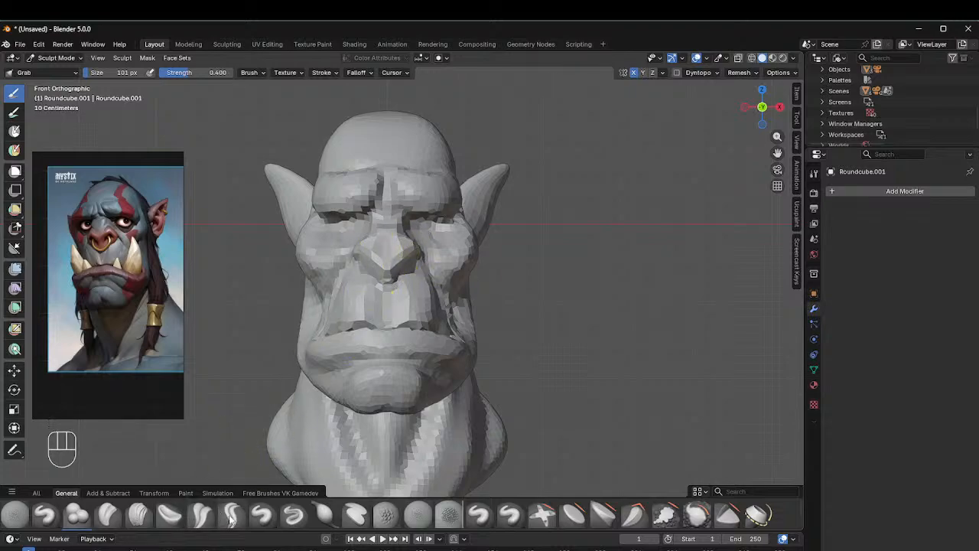
Step: Carve the nostrils into the underside of the nose with the inverted Draw brush at 36 px
left_click(262, 514)
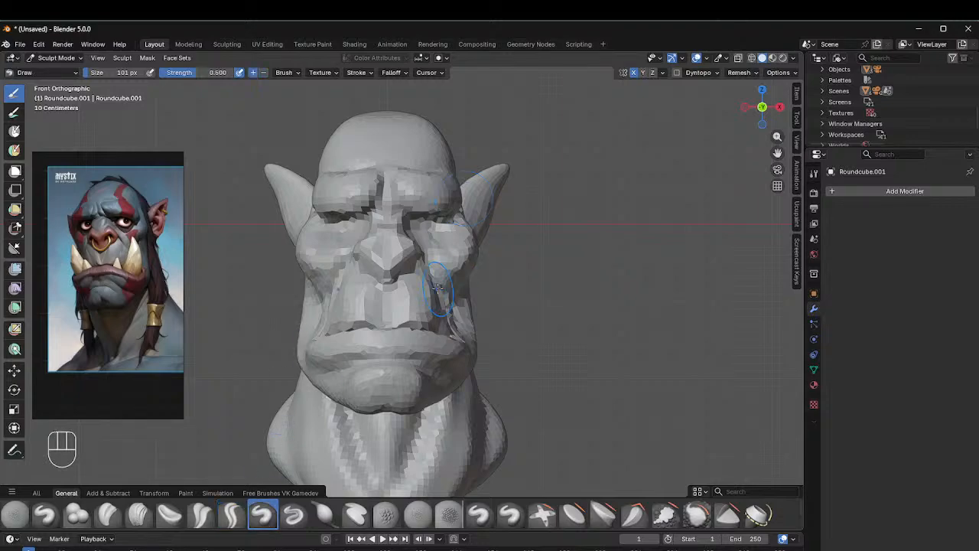
key("f")
left_click(394, 295)
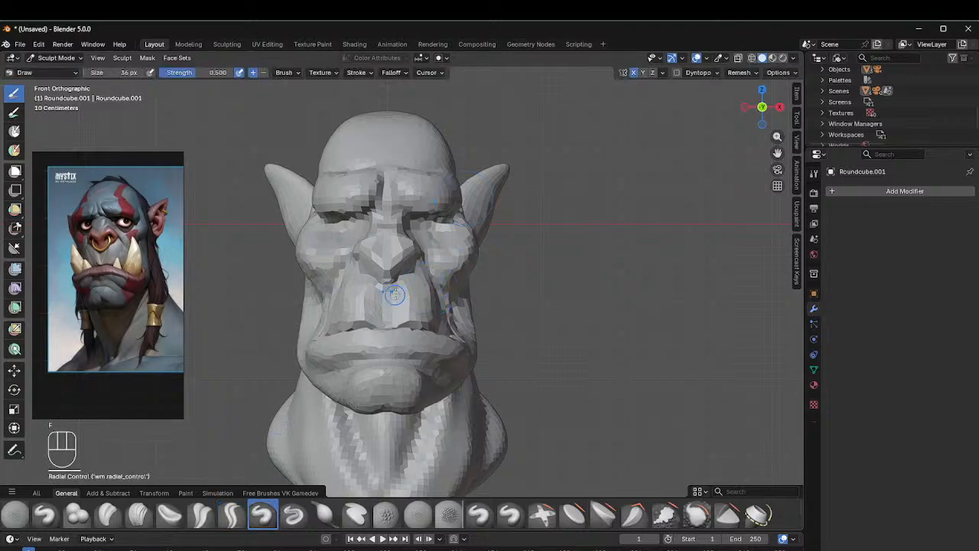
left_click_drag(403, 262, 406, 262, "ctrl")
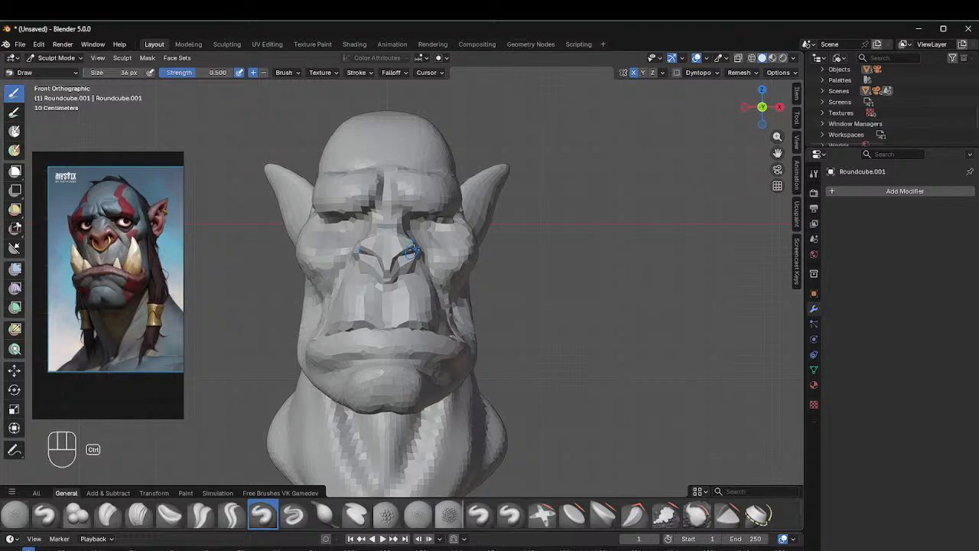
Step: Reshape the nostril wings and the adjoining cheek folds with the Grab brush at 78 px
key("g")
key("f")
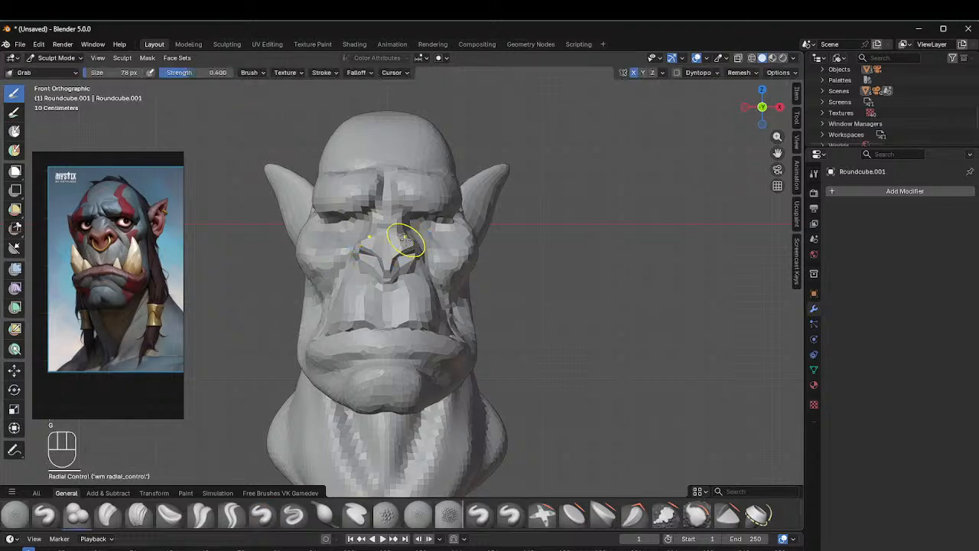
left_click(410, 241)
left_click_drag(409, 240, 422, 262)
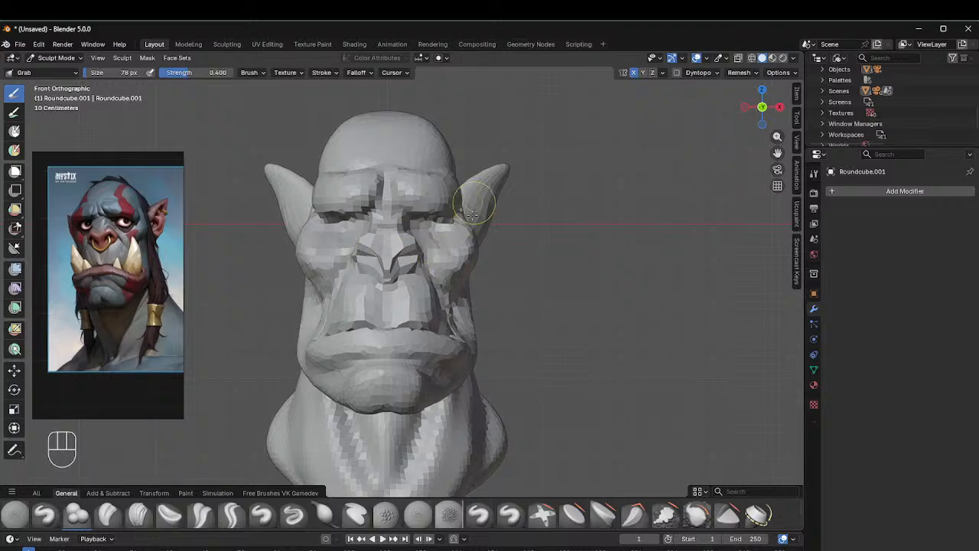
left_click_drag(440, 265, 437, 254)
middle_click_drag(436, 254, 404, 249)
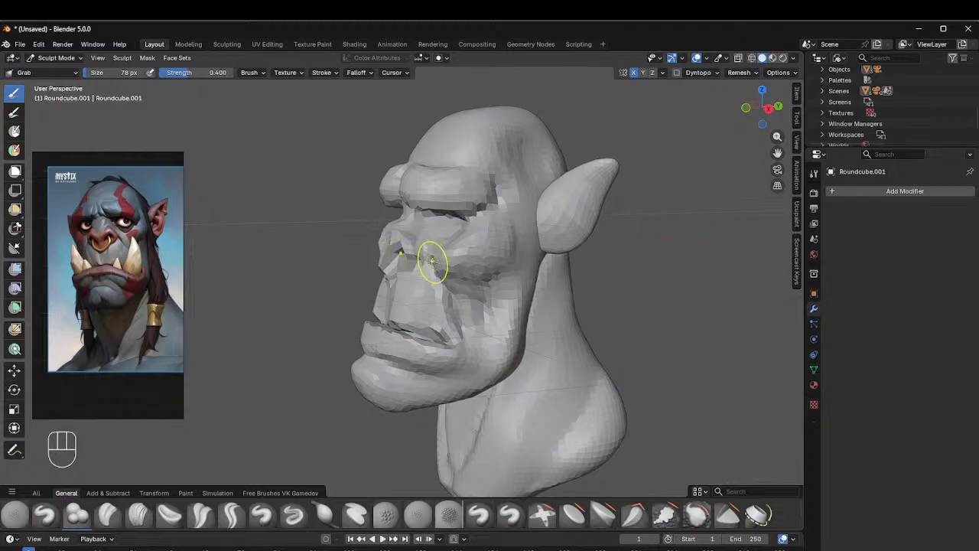
Step: Reshape the back corner of the jaw and lower cheek with the Grab brush at 117 px
key("f")
left_click(463, 249)
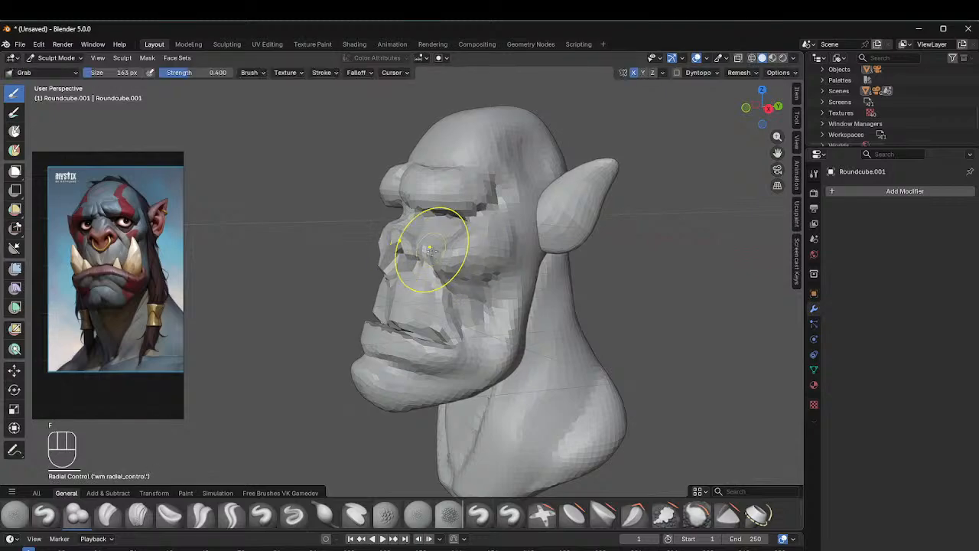
key("KP_1")
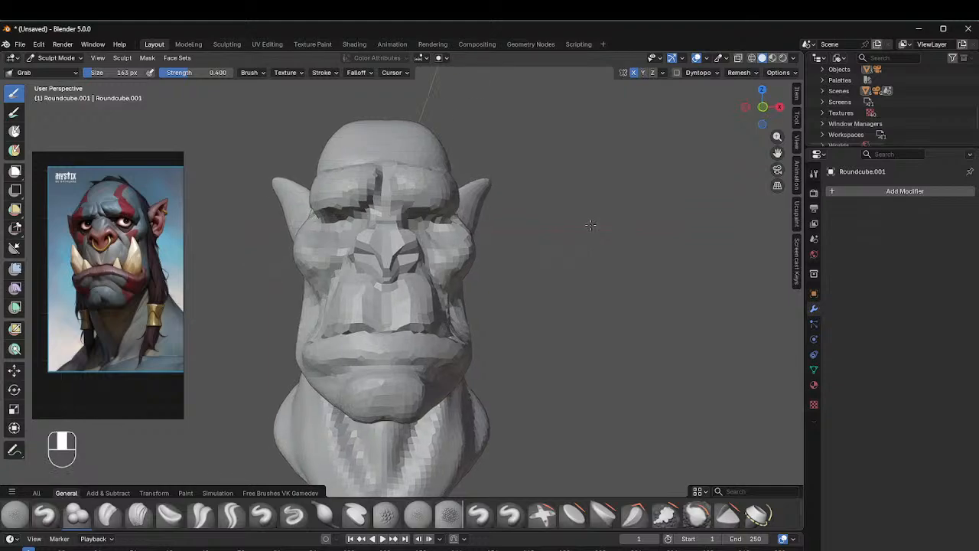
scroll(578, 176, "down", 2)
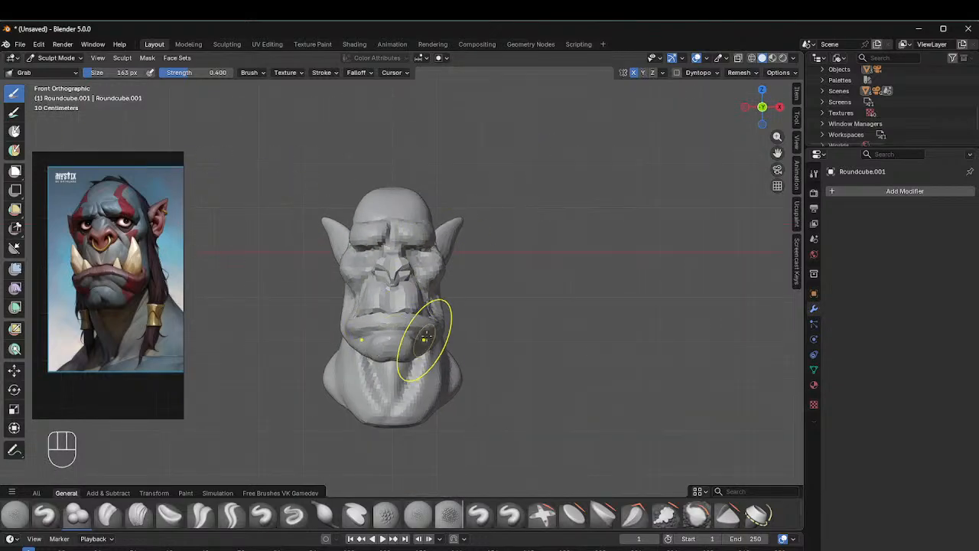
key("f")
left_click(400, 334)
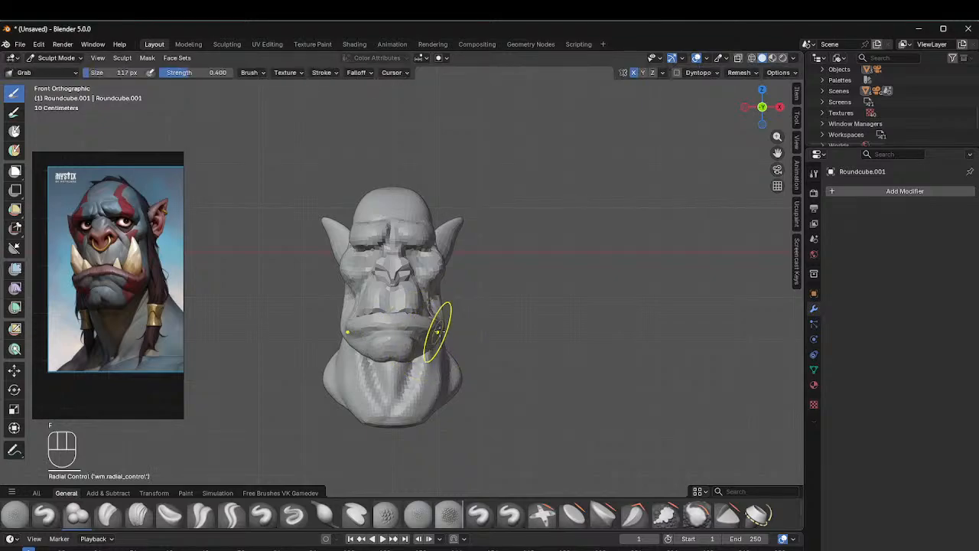
mouse_move(435, 322)
middle_mouse_down()
mouse_move(428, 306)
mouse_move(436, 323)
middle_mouse_up()
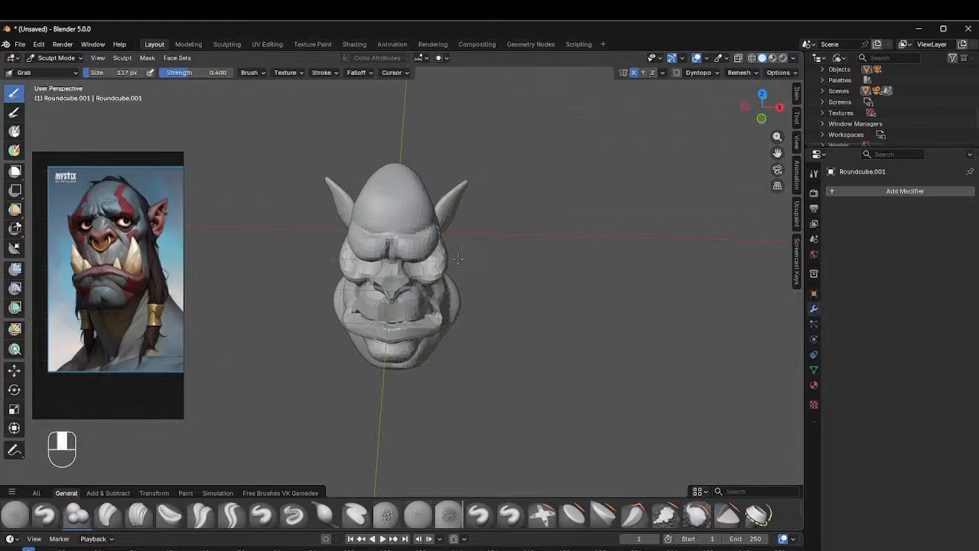
middle_click_drag(457, 261, 380, 190)
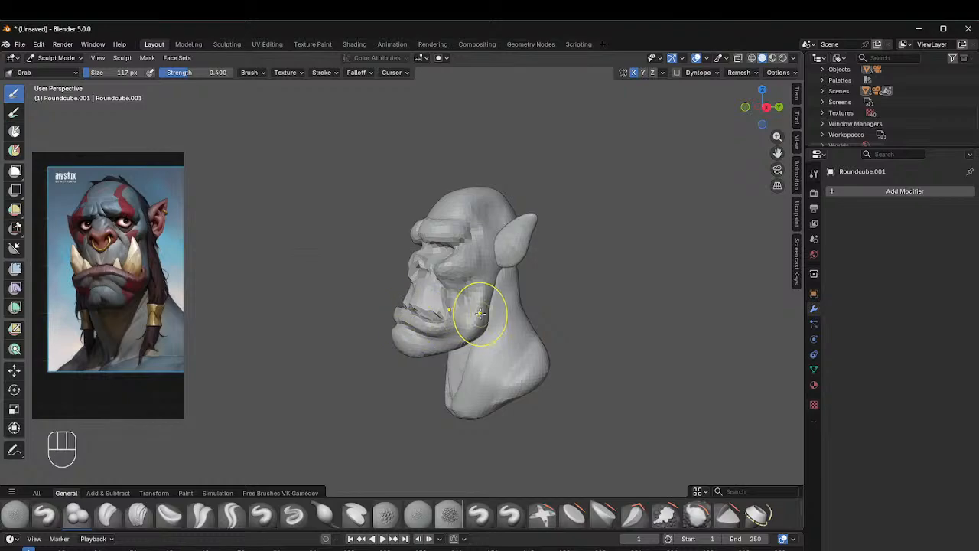
mouse_move(480, 314)
left_mouse_down()
mouse_move(492, 306)
mouse_move(487, 325)
mouse_move(493, 300)
left_mouse_up()
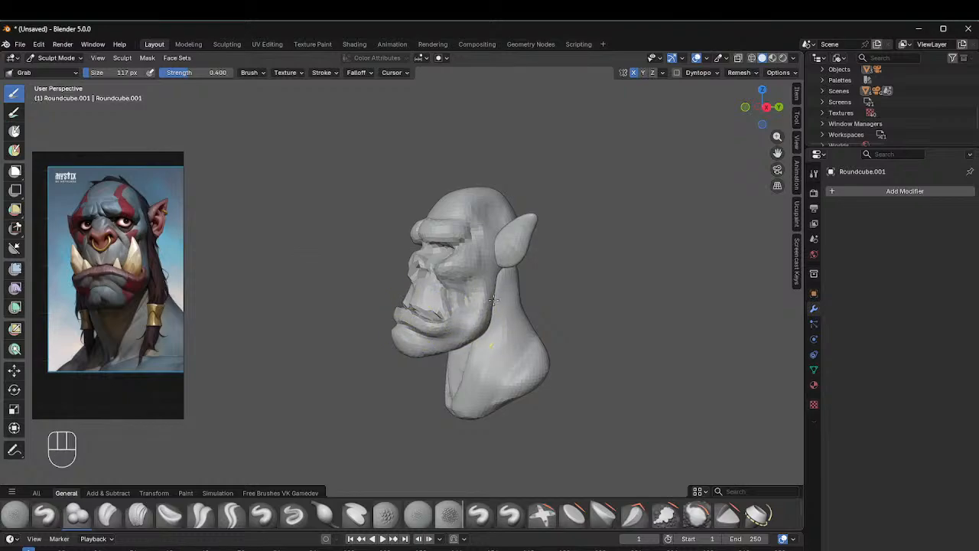
mouse_move(518, 284)
middle_mouse_down()
mouse_move(490, 309)
mouse_move(553, 203)
middle_mouse_up()
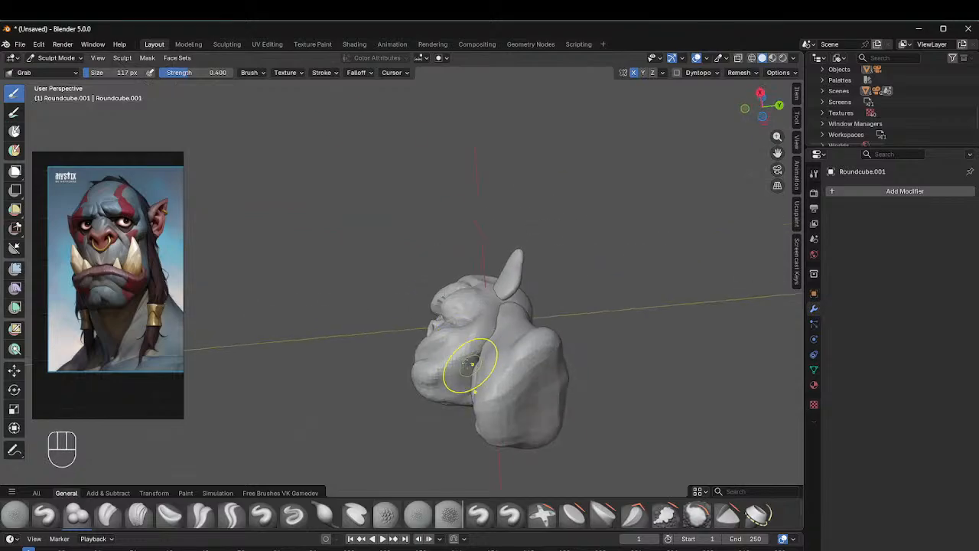
middle_click_drag(492, 313, 601, 374, "alt")
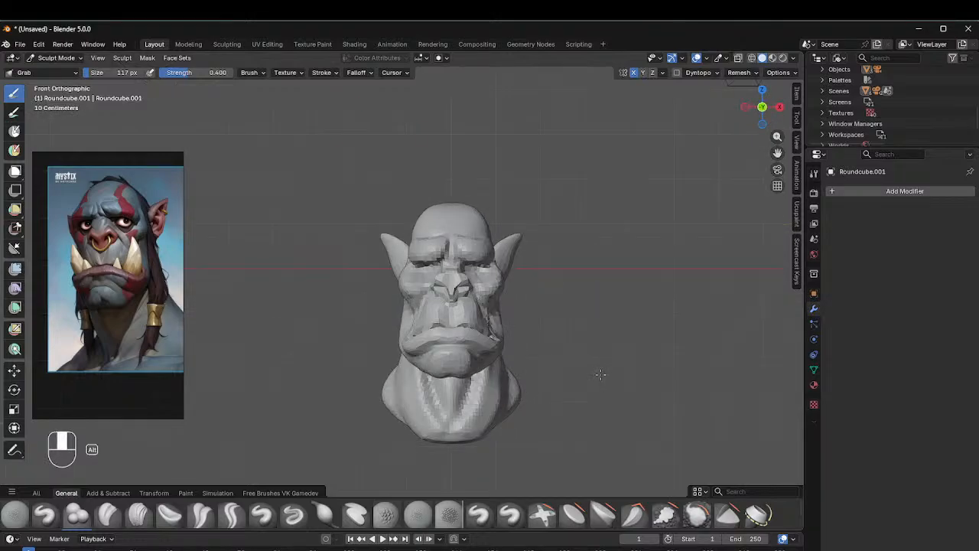
Step: Switch to Object Mode, select the mirrored ear object and apply its scale
middle_click_drag(594, 252, 497, 245, "shift")
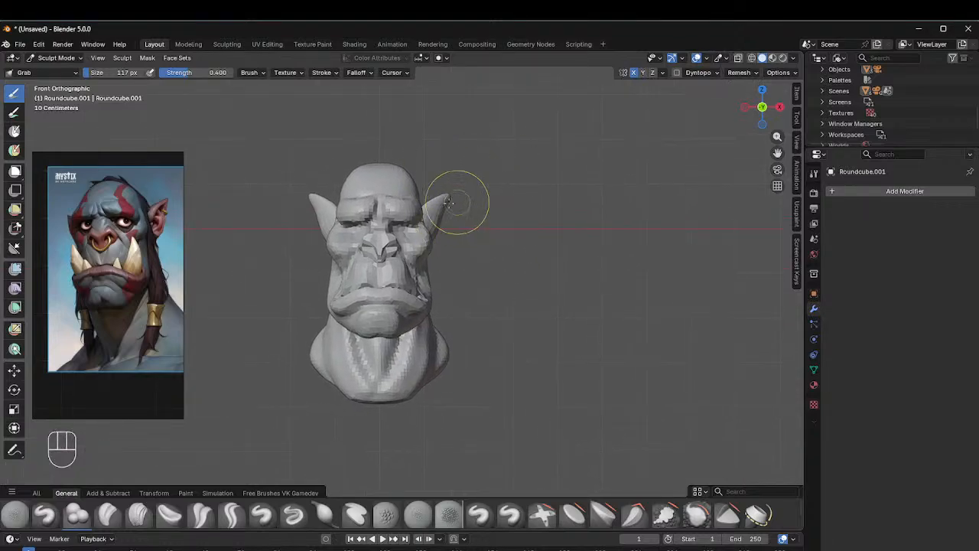
key("ctrl+Tab")
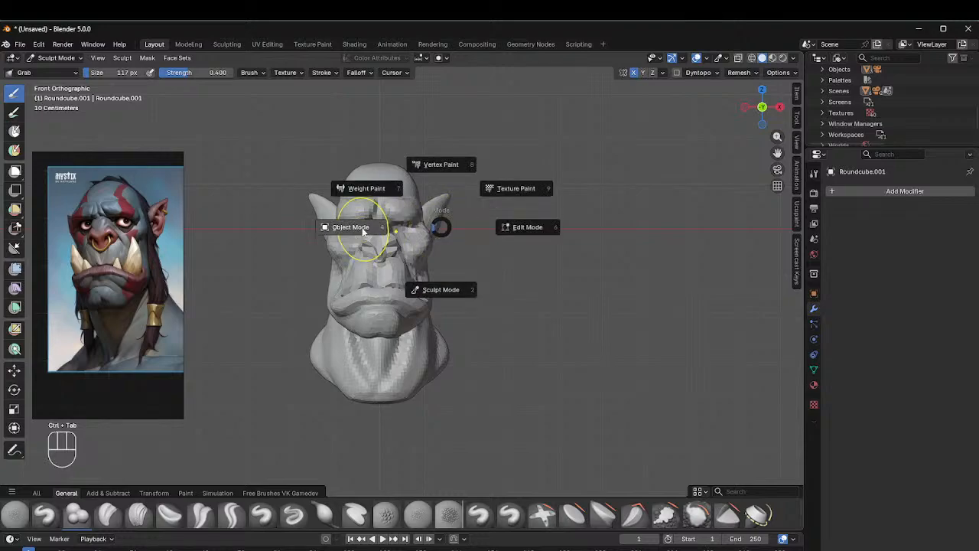
left_click(363, 228)
left_click(439, 212)
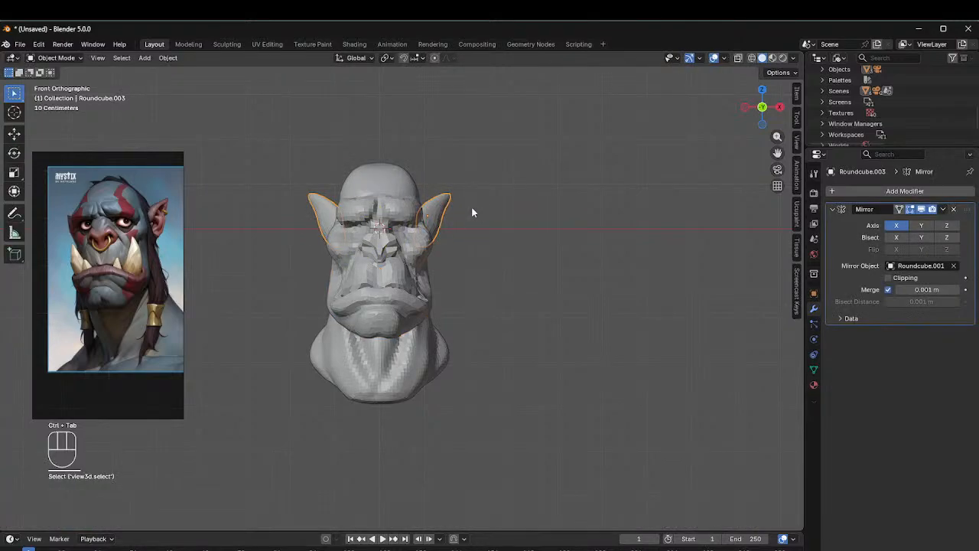
middle_click_drag(429, 234, 385, 244)
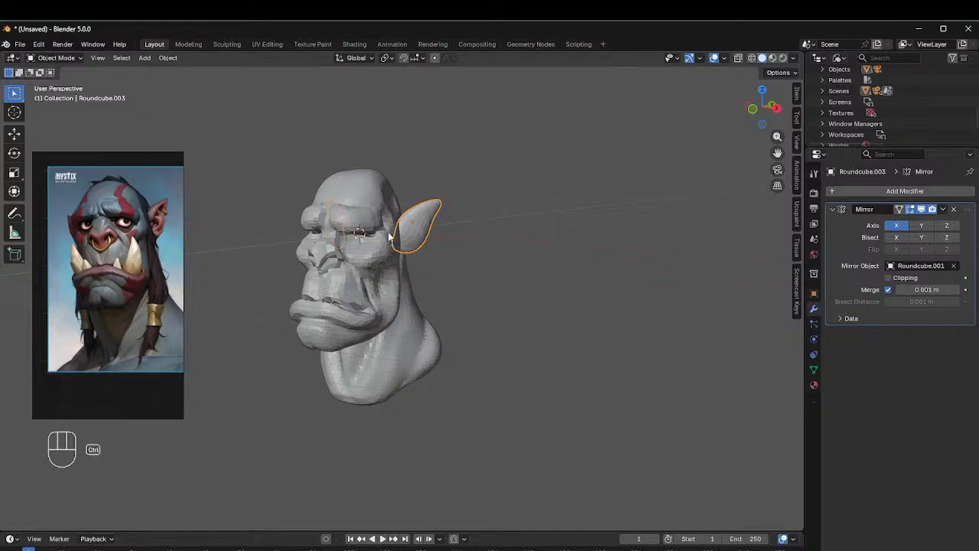
key("ctrl+Tab")
left_click(431, 236)
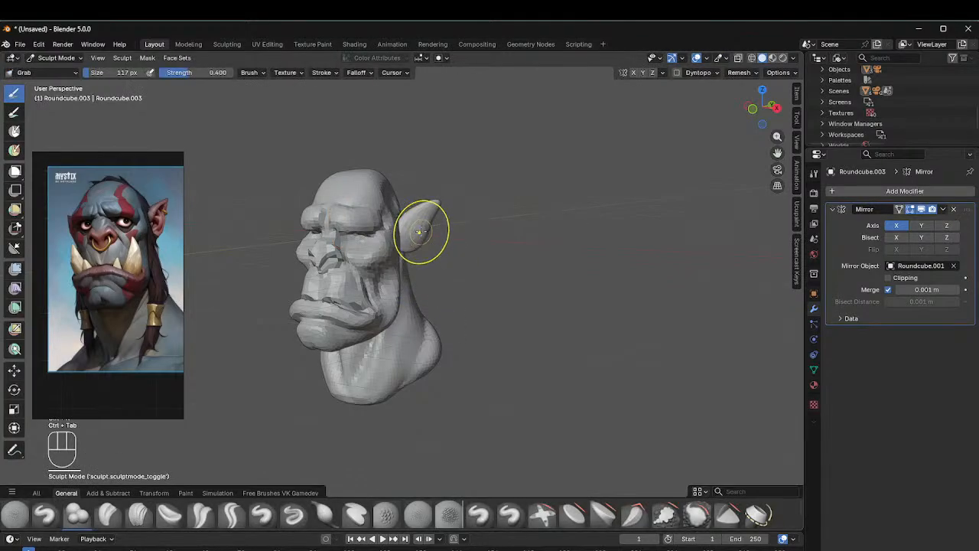
key("ctrl+Tab")
left_click(376, 245)
key("ctrl+a")
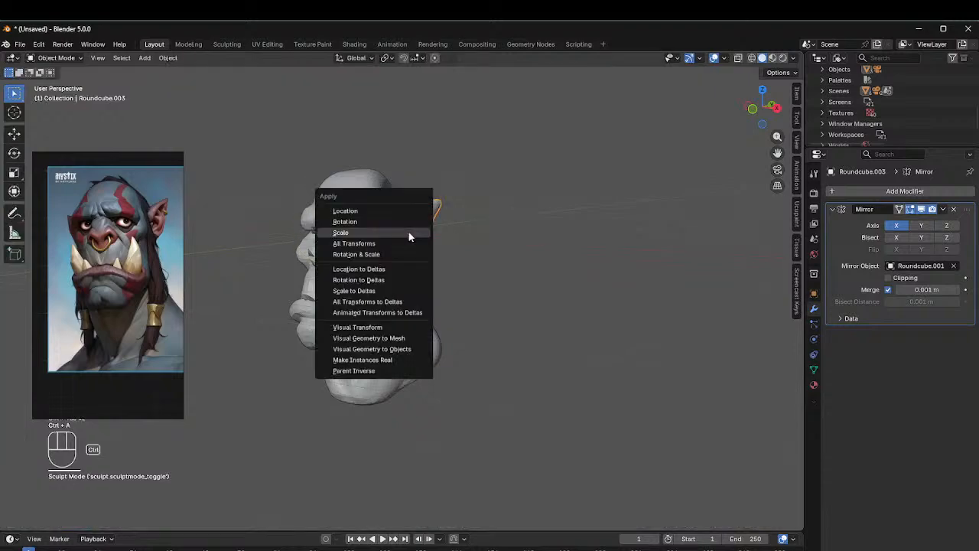
left_click(386, 234)
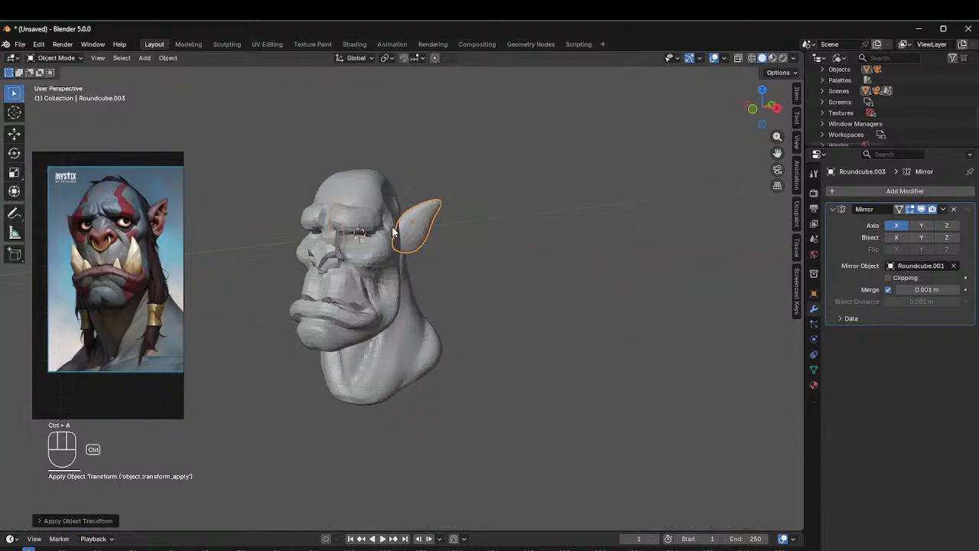
Step: Return the ear to Sculpt Mode and voxel-remesh it
key("ctrl+Tab")
left_click(394, 269)
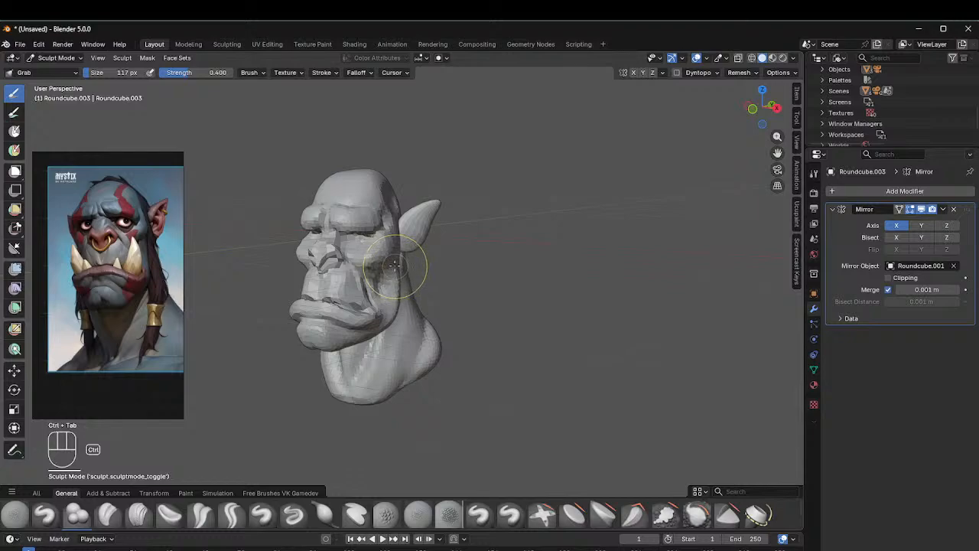
key("ctrl+r")
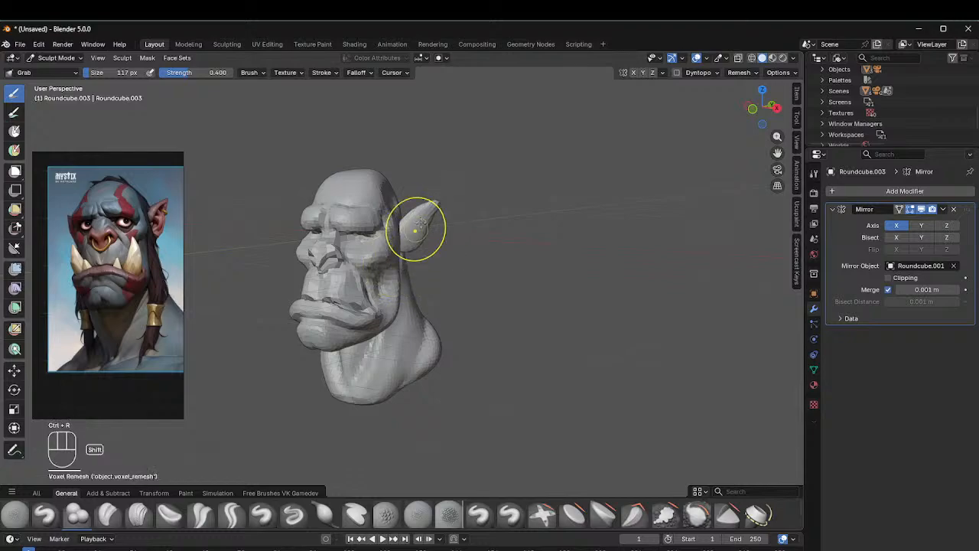
Step: Reshape the front and lower part of the ear with the Grab brush at 83 px
mouse_move(437, 229)
middle_mouse_down()
mouse_move(459, 212)
mouse_move(420, 237)
mouse_move(482, 217)
mouse_move(451, 222)
middle_mouse_up()
key("f")
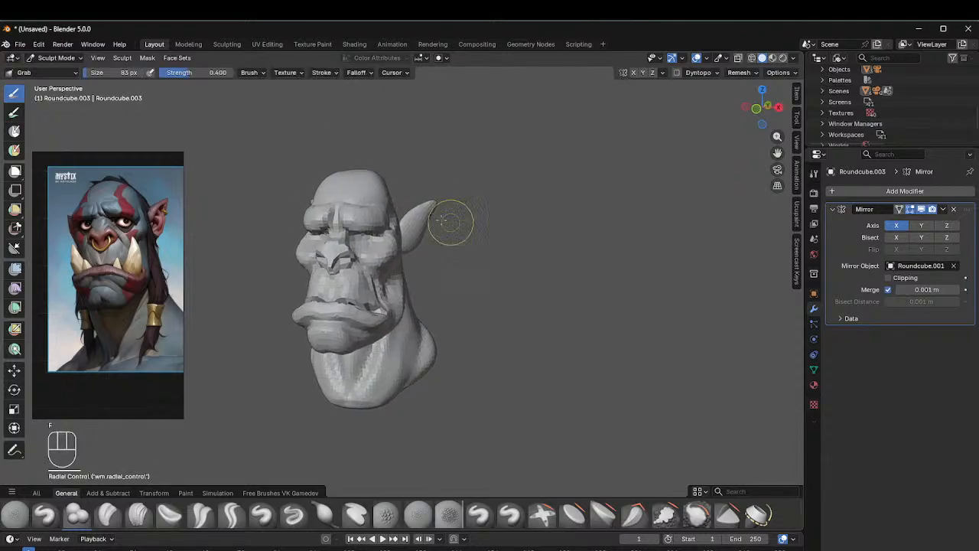
mouse_move(405, 226)
left_mouse_down()
mouse_move(415, 211)
mouse_move(414, 242)
left_mouse_up()
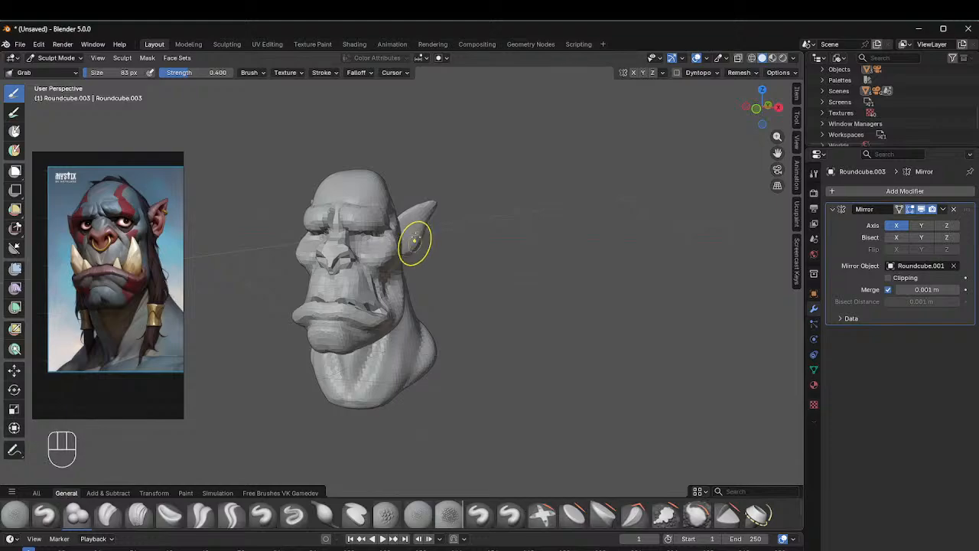
mouse_move(415, 226)
middle_mouse_down()
mouse_move(431, 225)
mouse_move(383, 211)
middle_mouse_up()
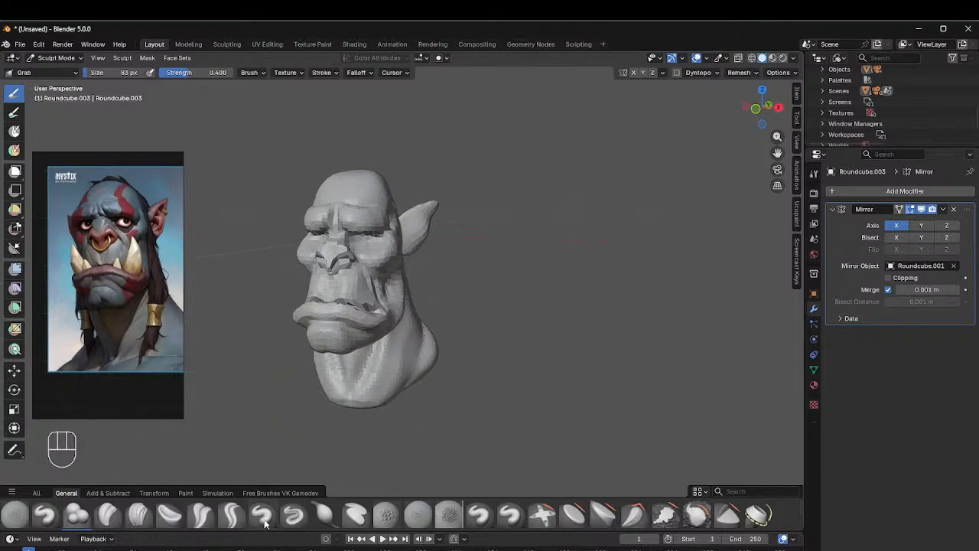
Step: Carve the inner hollow of the ear with the Draw Sharp brush at 31 px
left_click(292, 515)
key("f")
left_click(393, 278)
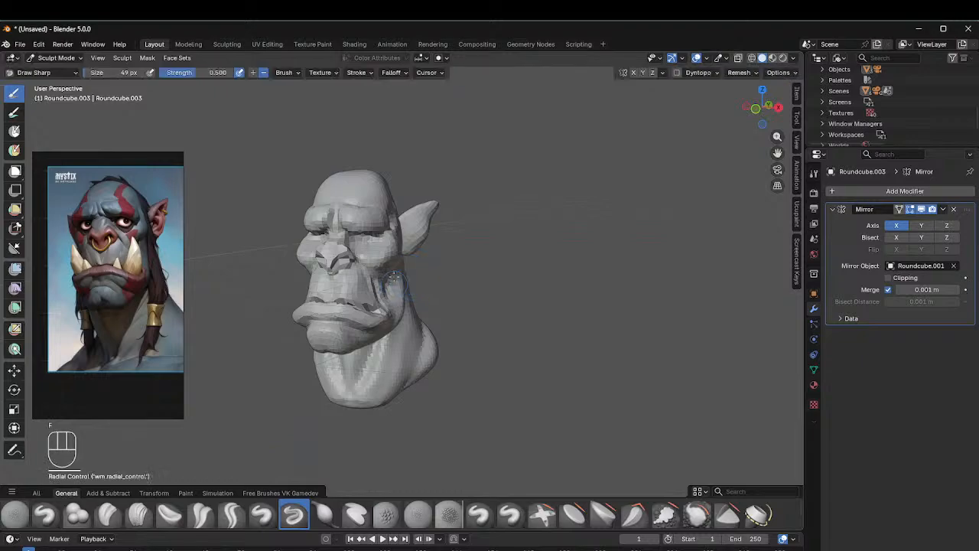
key("f")
left_click(402, 238)
middle_click_drag(457, 208, 394, 212)
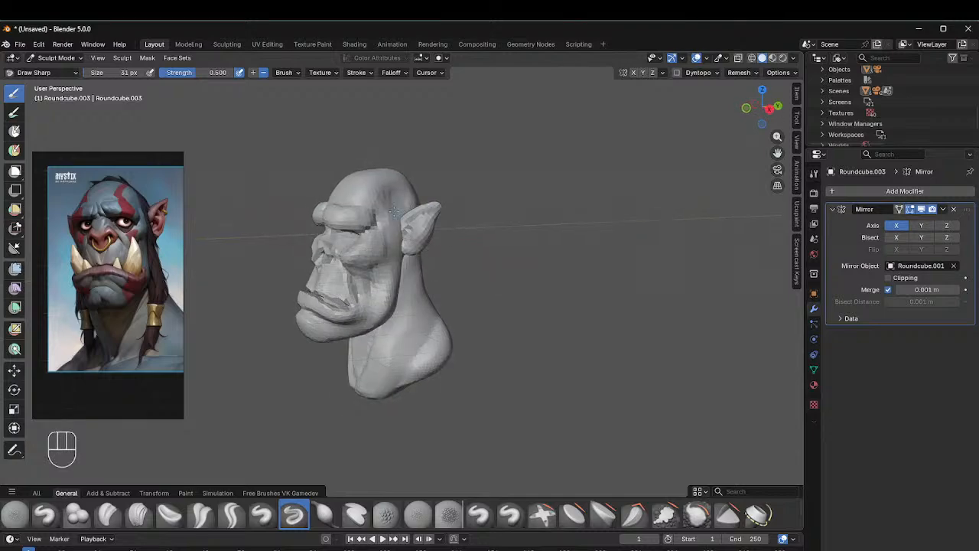
Step: Refine the ear's tip, back and outer edge with the Grab brush at 83 px, pulling it outward from the head
key("g")
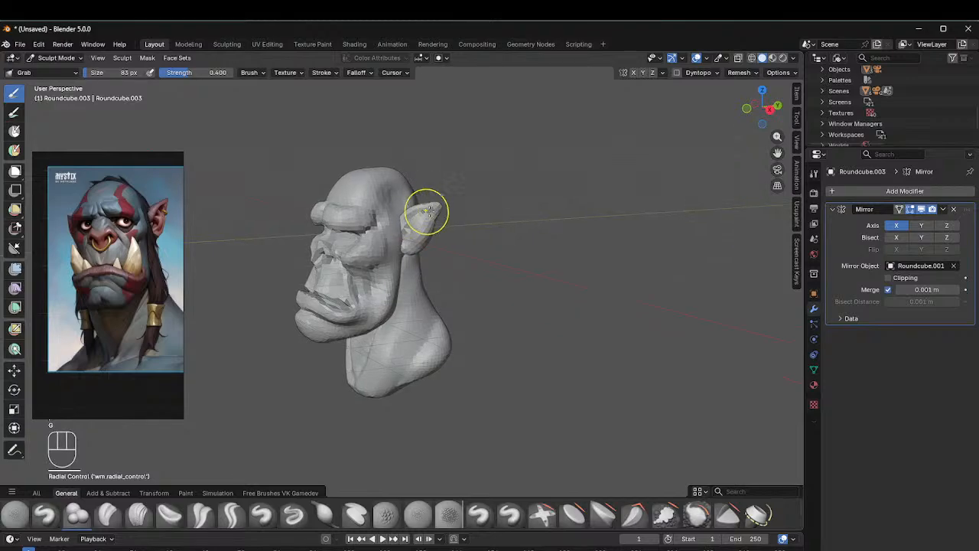
mouse_move(429, 211)
left_mouse_down()
mouse_move(439, 204)
mouse_move(431, 205)
left_mouse_up()
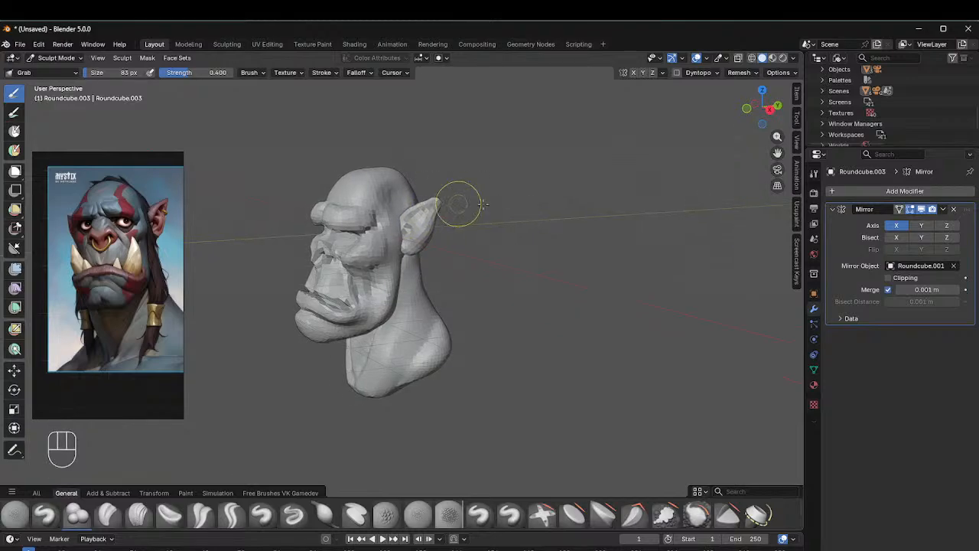
middle_click_drag(482, 203, 432, 211)
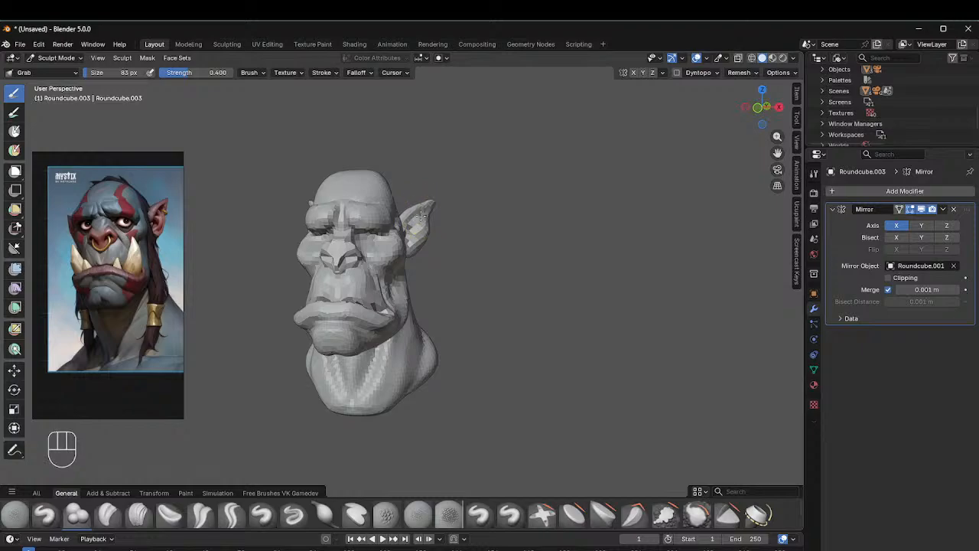
middle_click_drag(437, 214, 457, 205)
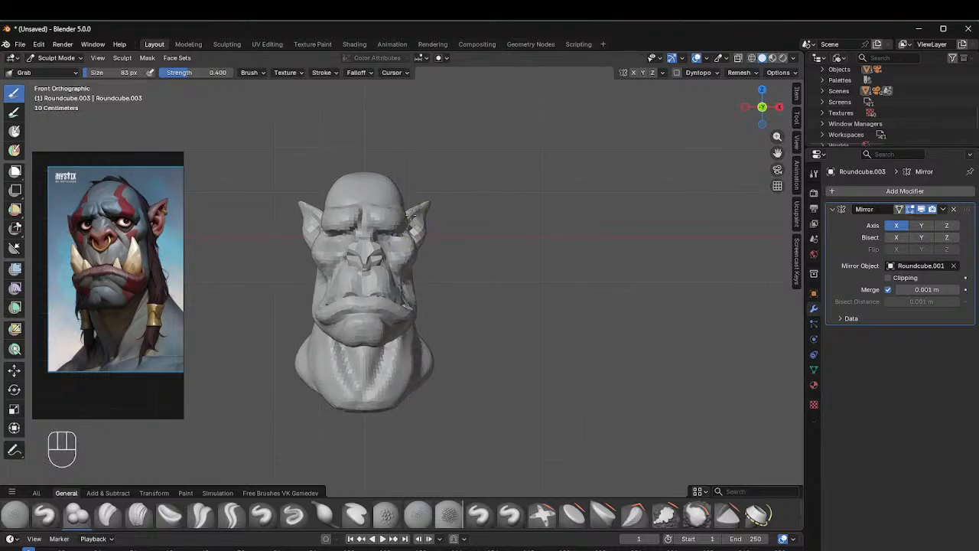
mouse_move(457, 202)
middle_mouse_down()
mouse_move(430, 243)
mouse_move(448, 252)
mouse_move(422, 246)
mouse_move(446, 216)
middle_mouse_up()
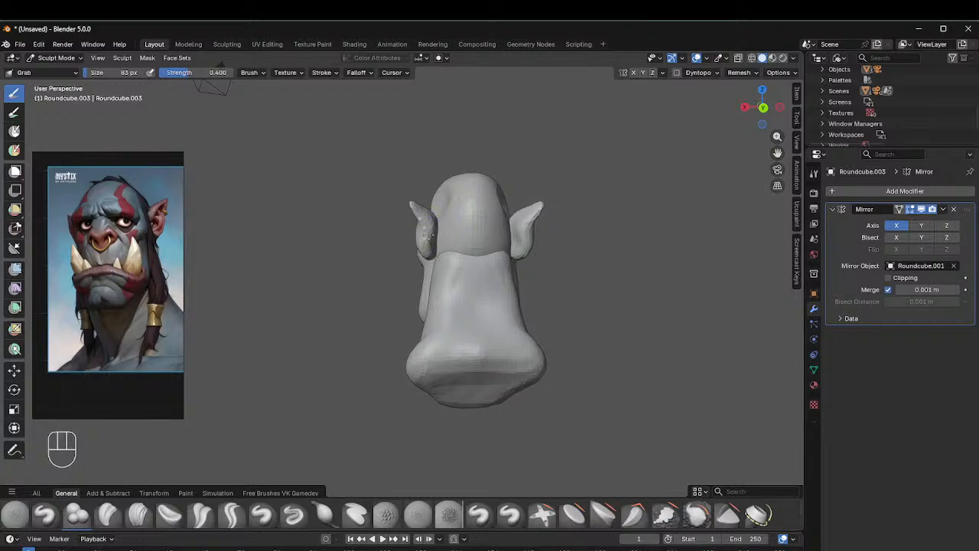
middle_click_drag(426, 239, 423, 241)
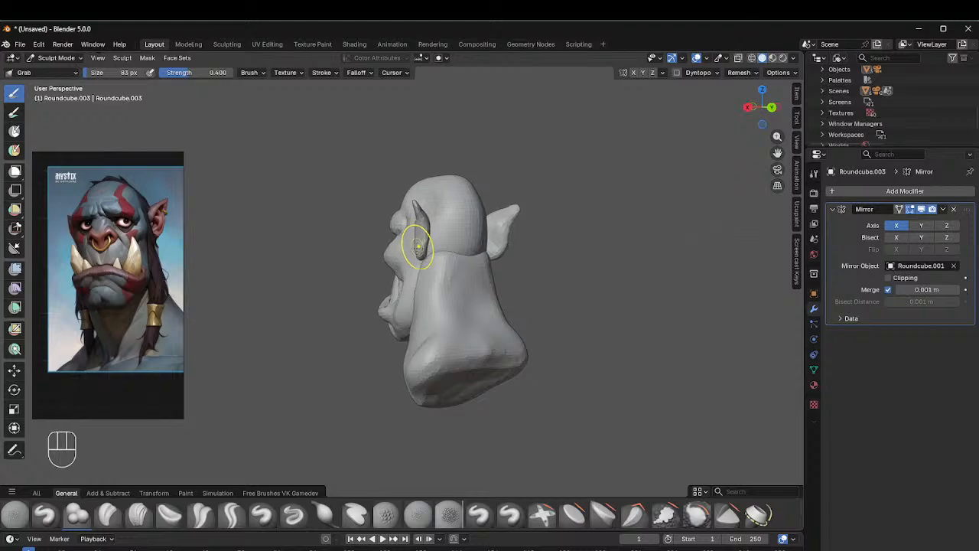
middle_click_drag(418, 245, 509, 230)
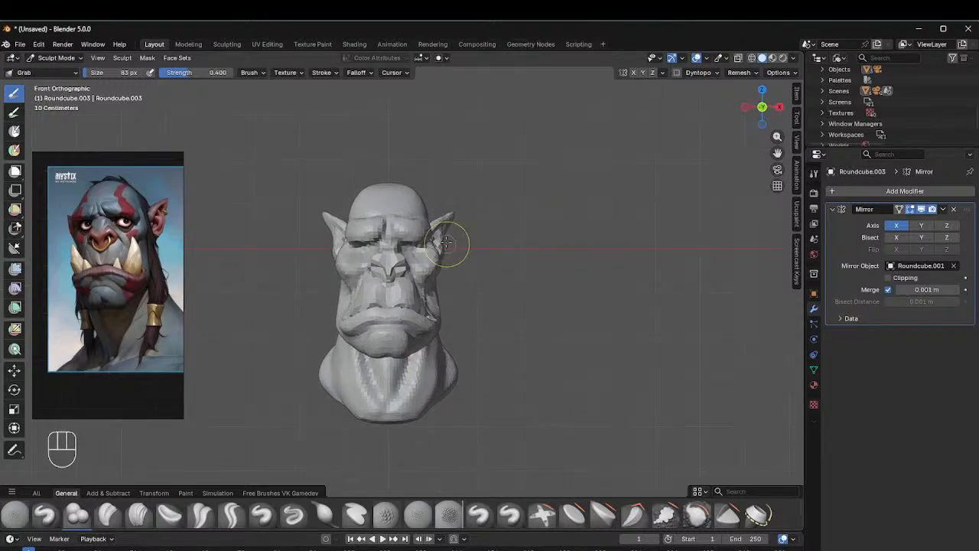
mouse_move(442, 244)
left_mouse_down()
mouse_move(440, 215)
mouse_move(454, 232)
left_mouse_up()
Step: Return the ear to Object Mode and apply its scale again
mouse_move(526, 213)
middle_mouse_down("alt")
mouse_move(510, 217)
mouse_move(505, 242)
mouse_move(466, 258)
mouse_move(489, 252)
middle_mouse_up("alt")
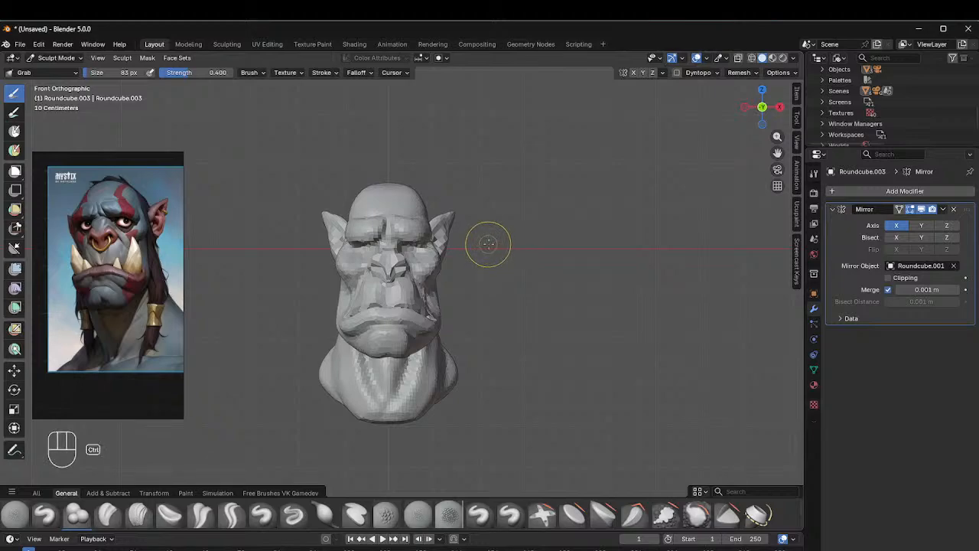
key("ctrl+Tab")
left_click(440, 253)
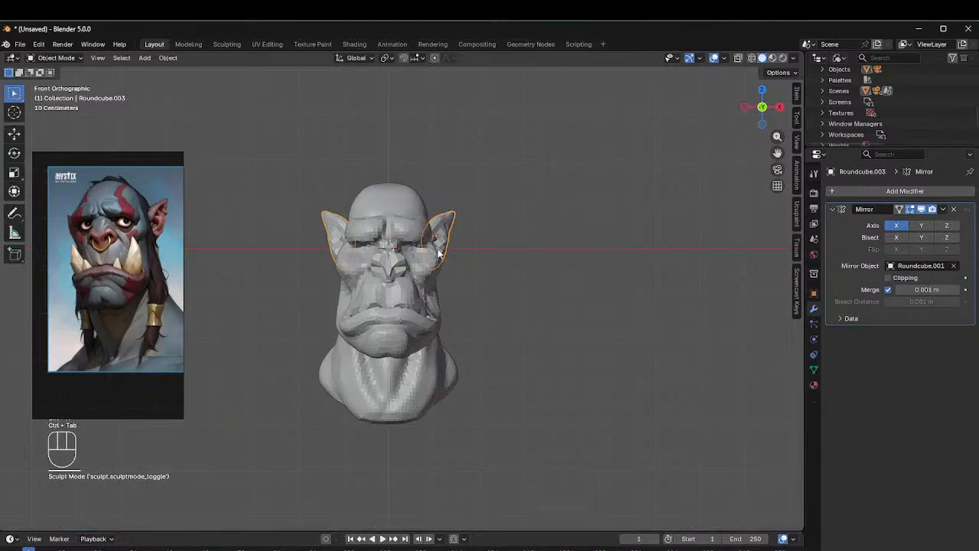
key("ctrl+a")
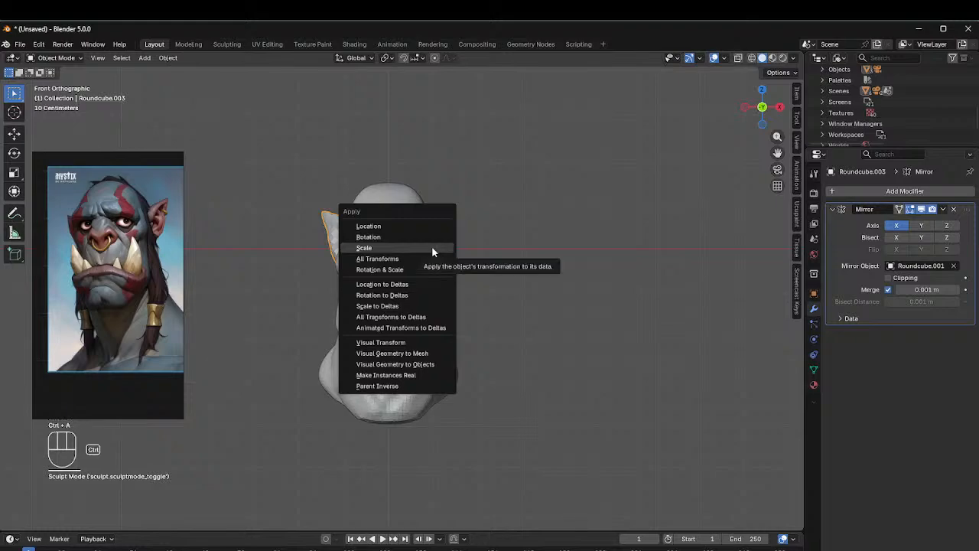
left_click(413, 249)
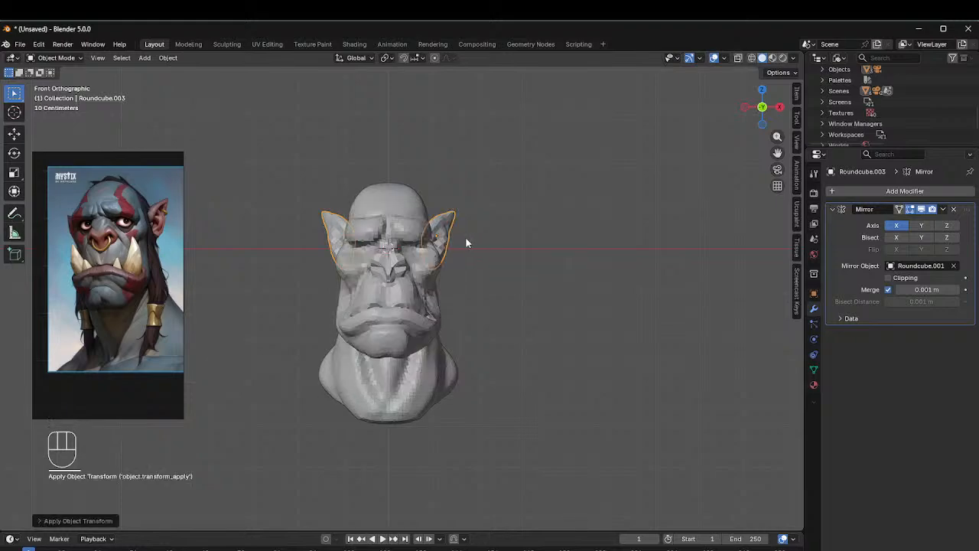
Step: Add a UV sphere for the eyeball and scale it down to roughly eye size
key("shift+a")
mouse_move(463, 241)
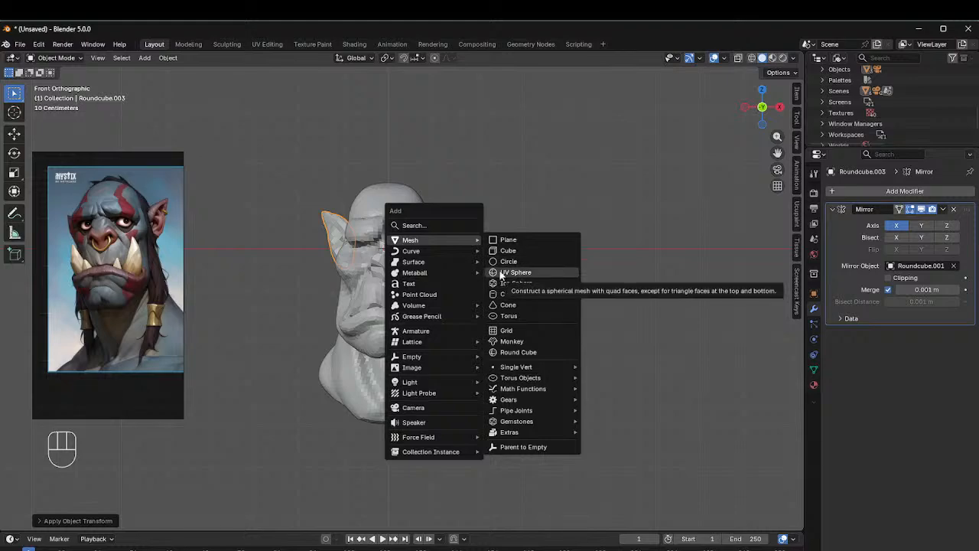
left_click(513, 273)
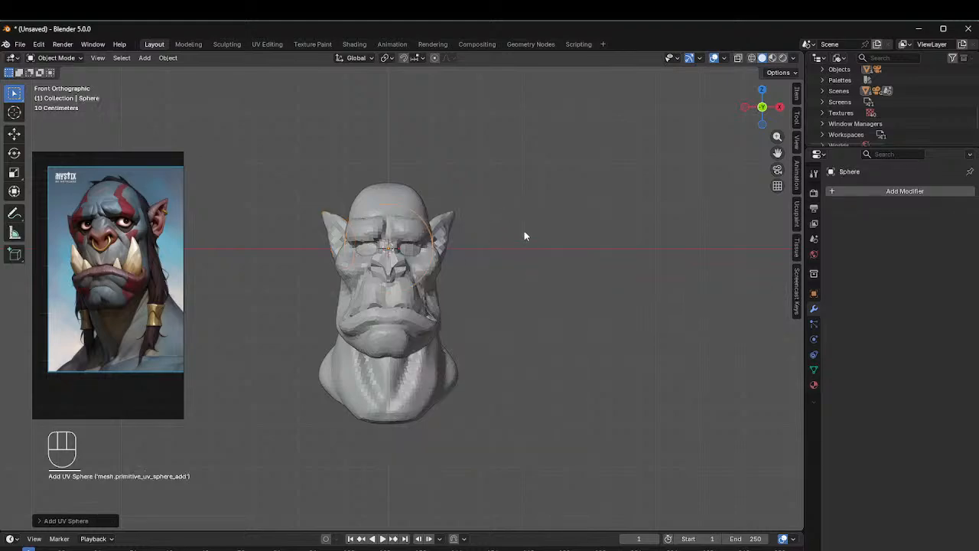
middle_click_drag(524, 235, 391, 244)
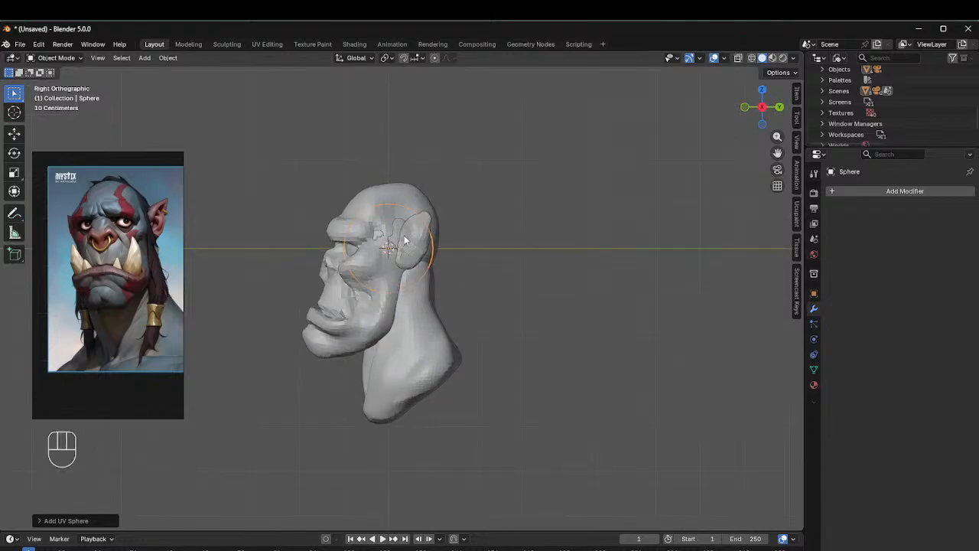
key("s")
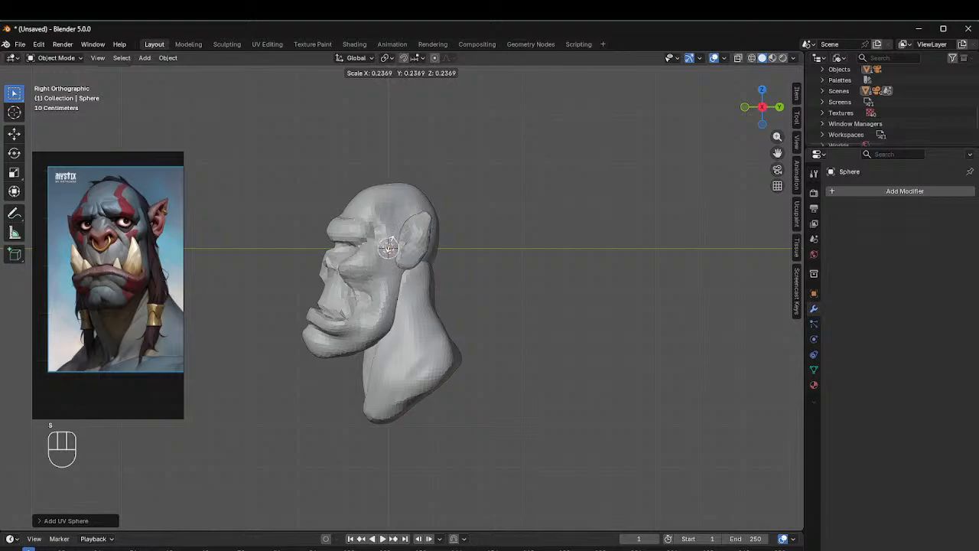
left_click(392, 246)
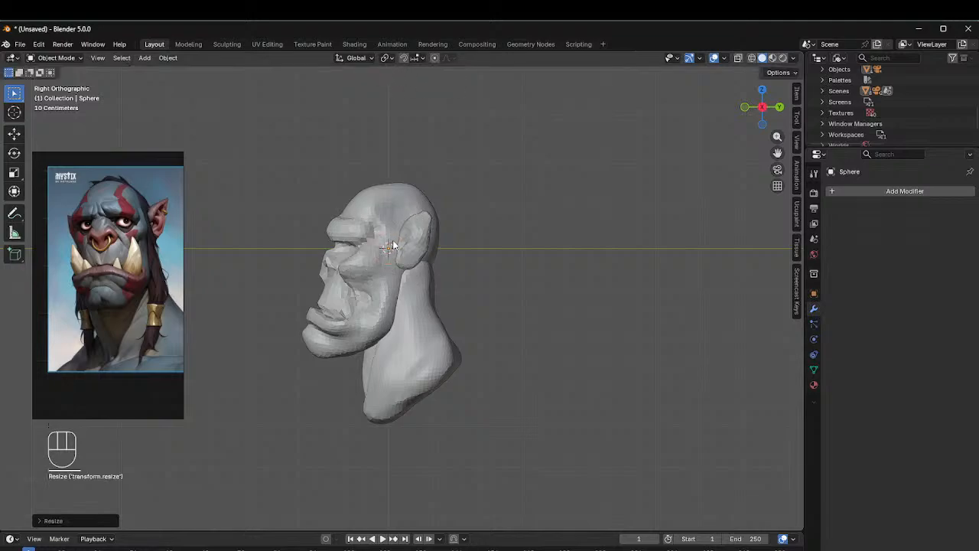
Step: Move the sphere forward along Y to the face and sideways along X into one eye socket
key("g")
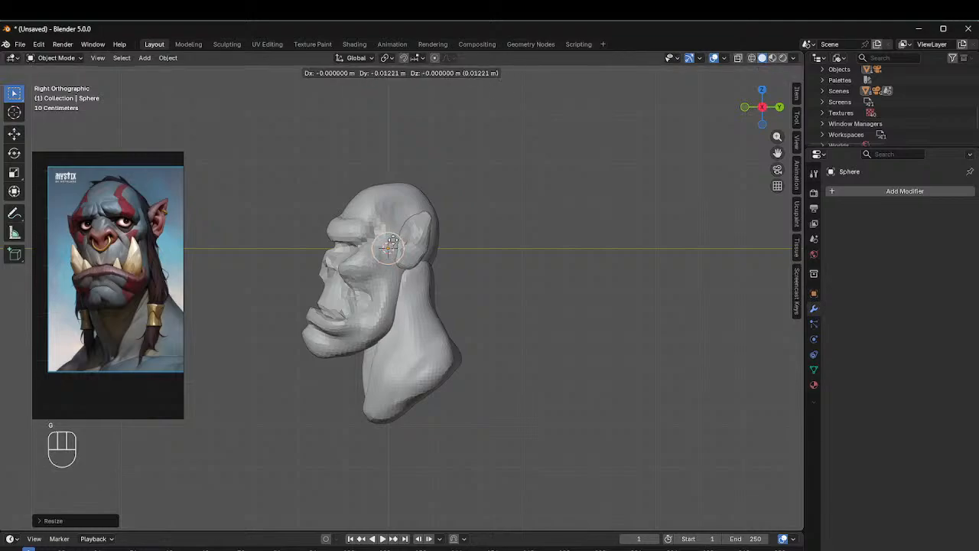
key("y")
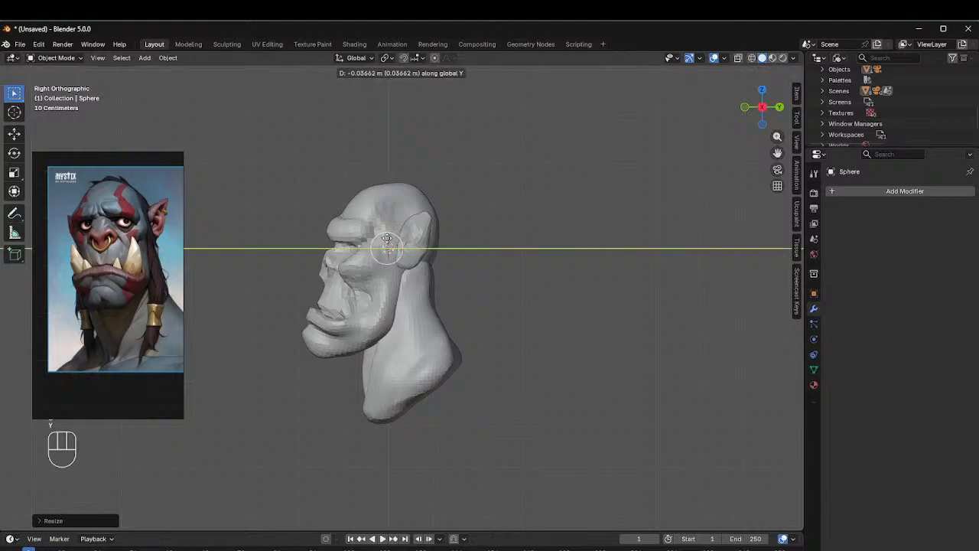
left_click(353, 247)
middle_click_drag(353, 246, 530, 243, "alt")
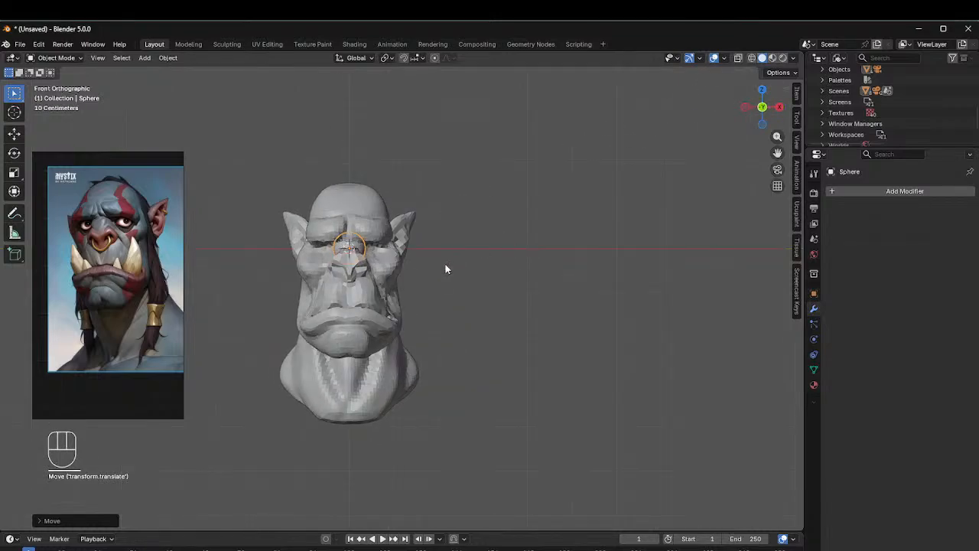
key("g")
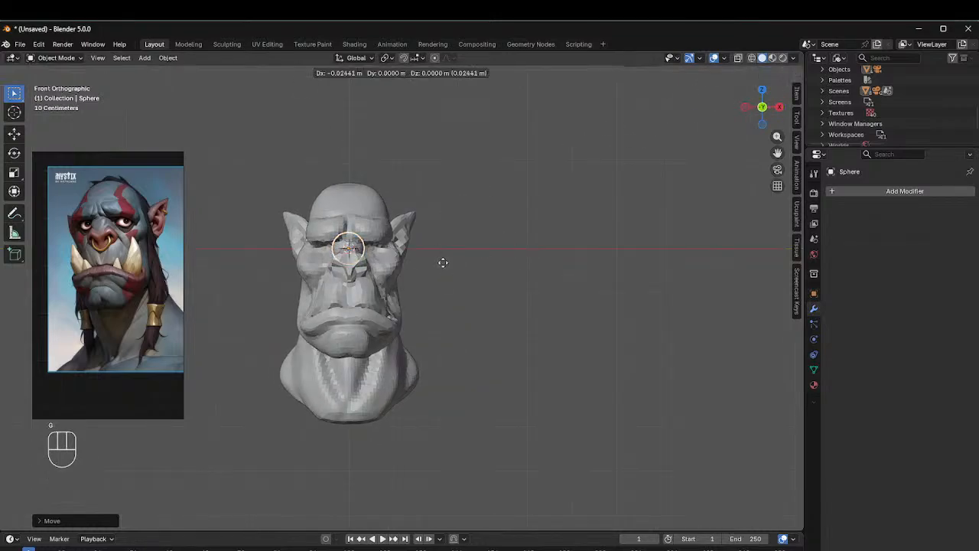
key("x")
left_click(469, 259)
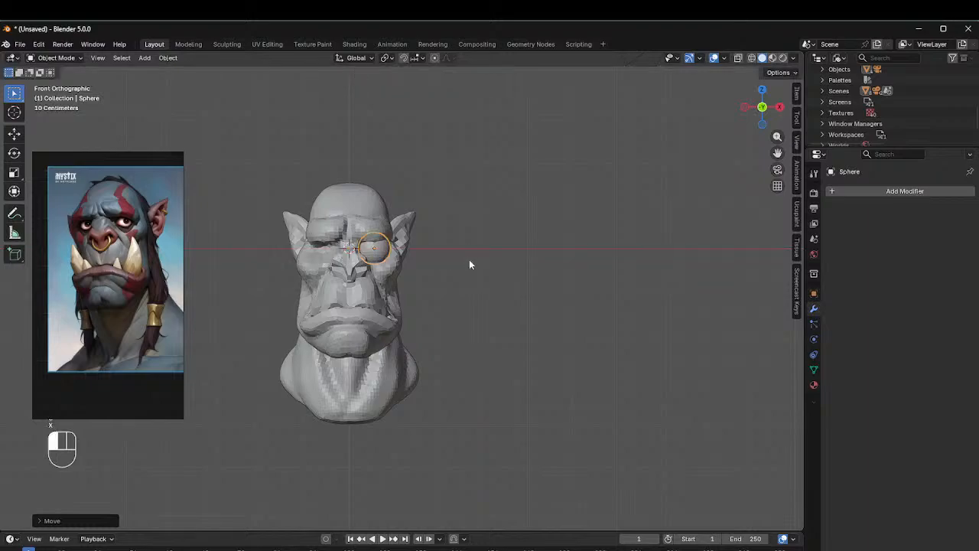
Step: Shrink the eyeball sphere further and raise it along Z by about 0.11 m into the socket
key("s")
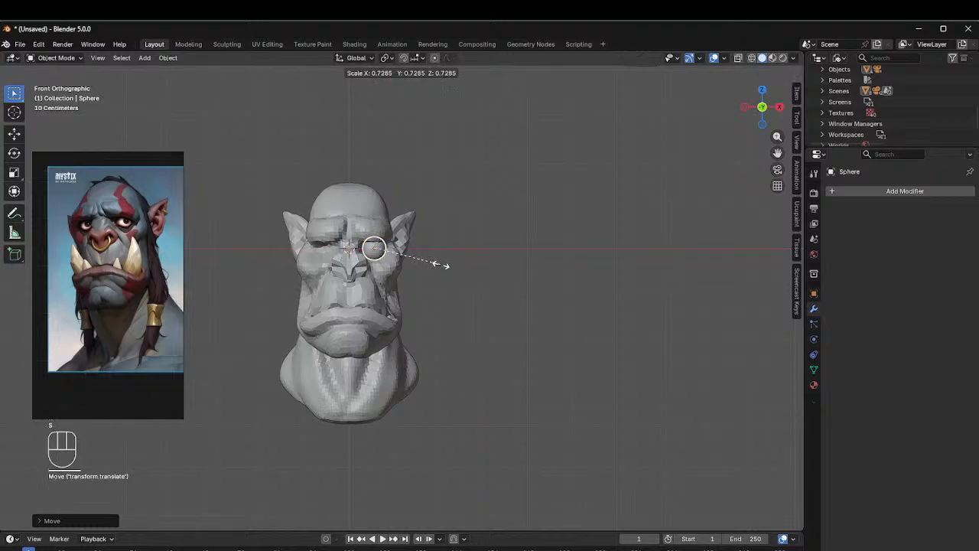
left_click(446, 264)
key("g")
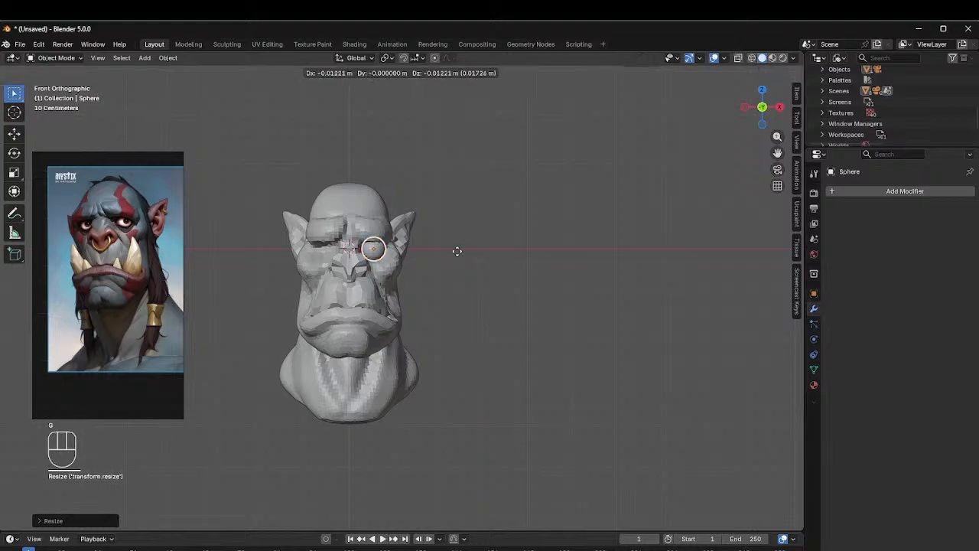
key("z")
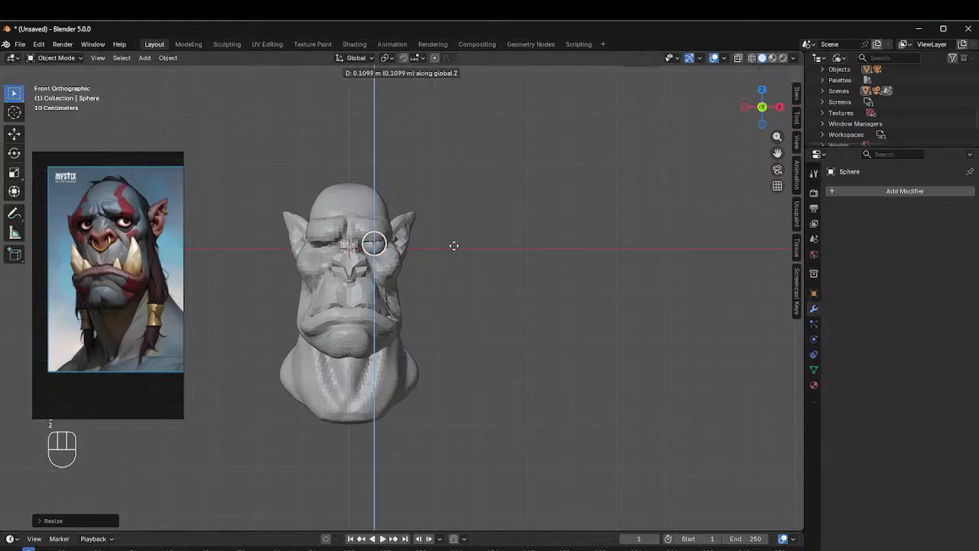
left_click(454, 245)
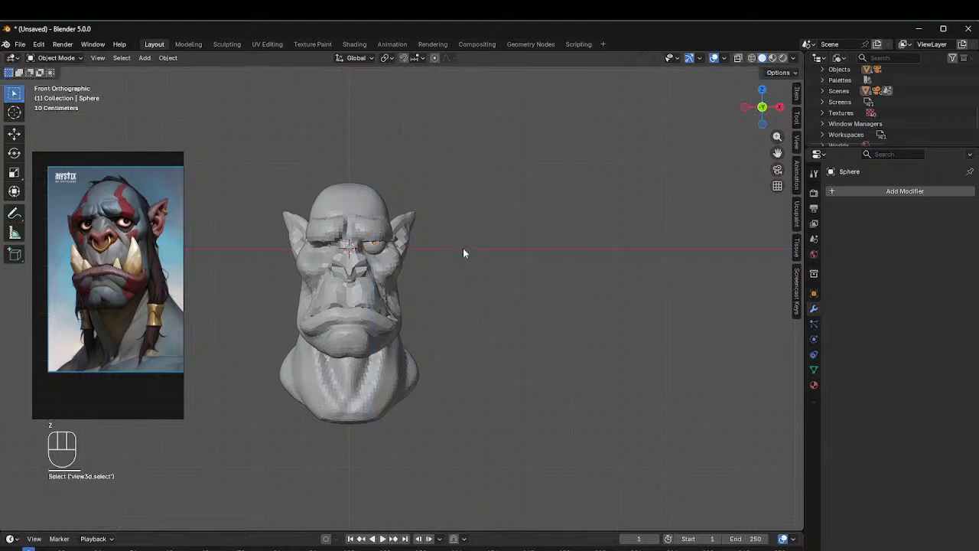
Step: Push the eyeball slightly back into the head along the Y axis in side view
middle_click_drag(463, 248, 551, 245, "shift")
middle_click_drag(595, 212, 497, 233)
left_click(472, 230, "alt")
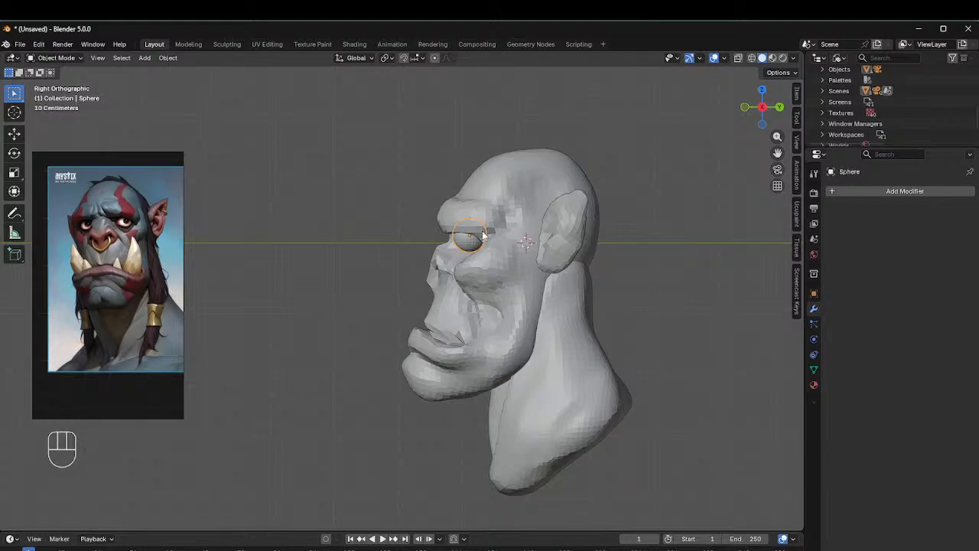
key("g")
key("y")
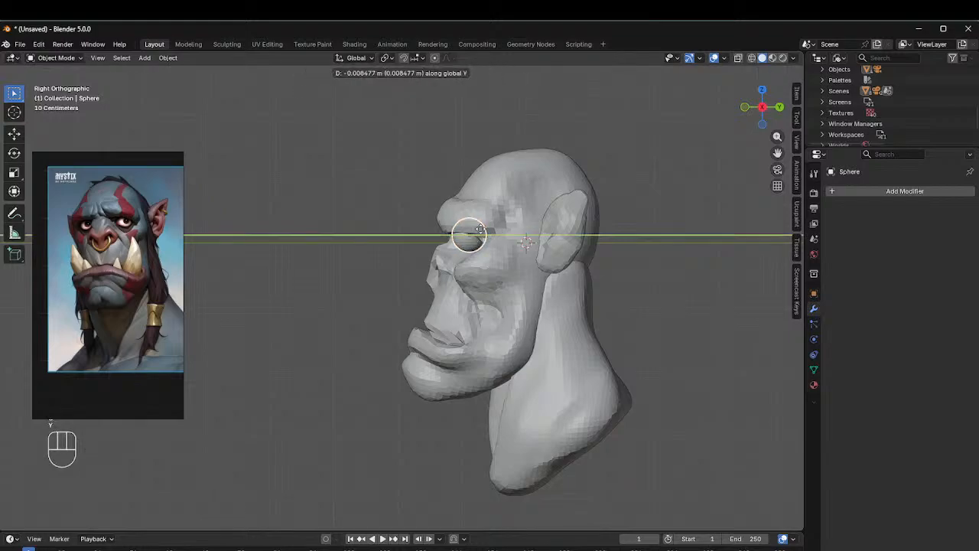
left_click(489, 231)
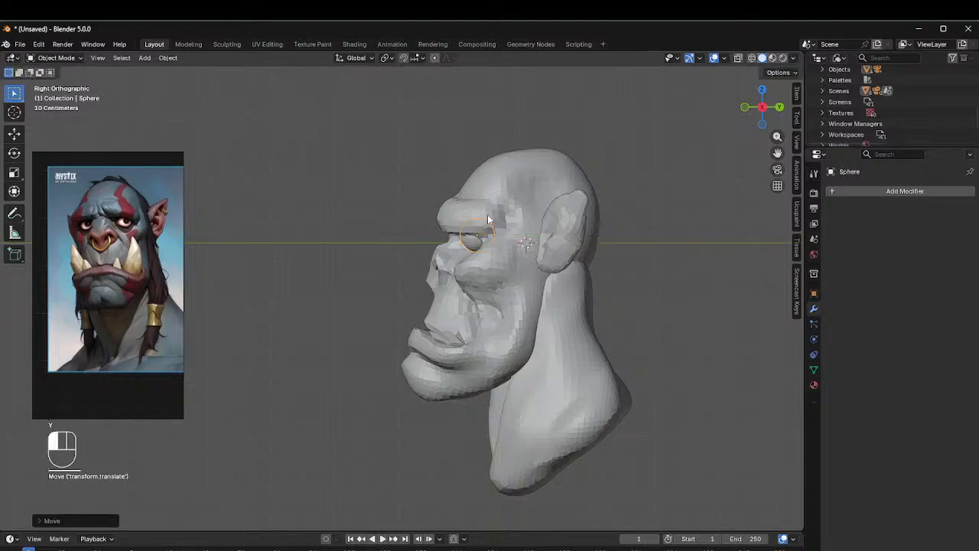
left_click(487, 214)
Step: Add a Subdivision Surface modifier to the eyeball with 2 viewport levels
middle_click_drag(487, 215, 565, 213)
left_click(478, 242)
left_click(936, 192)
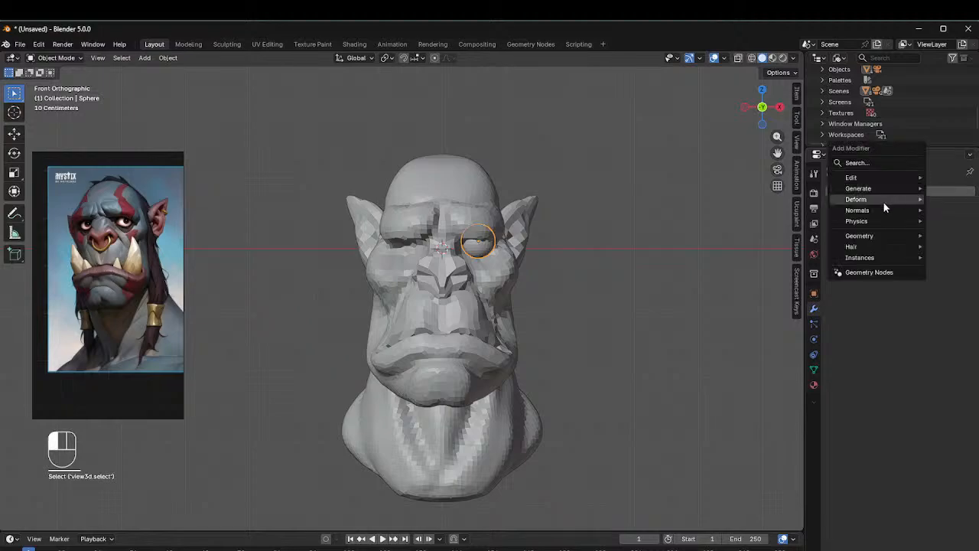
mouse_move(859, 190)
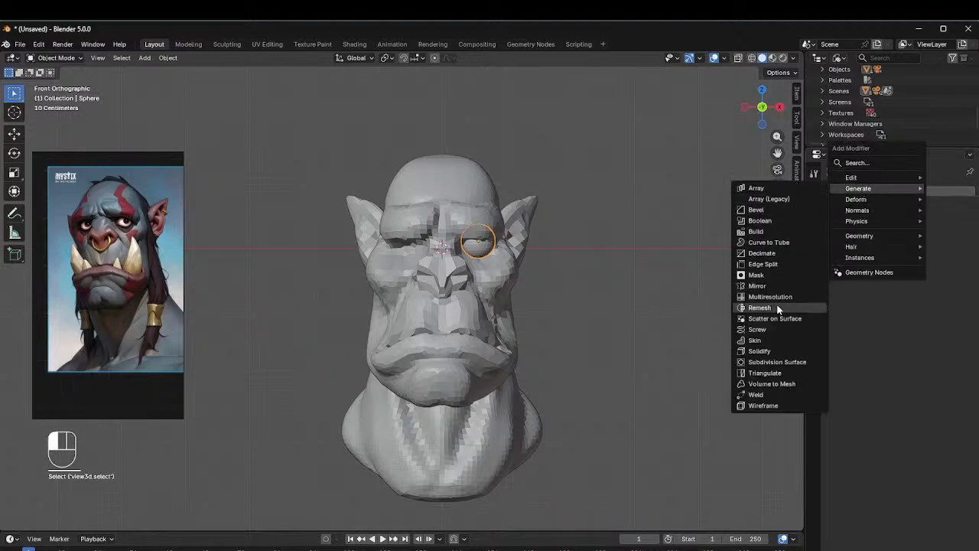
left_click(772, 363)
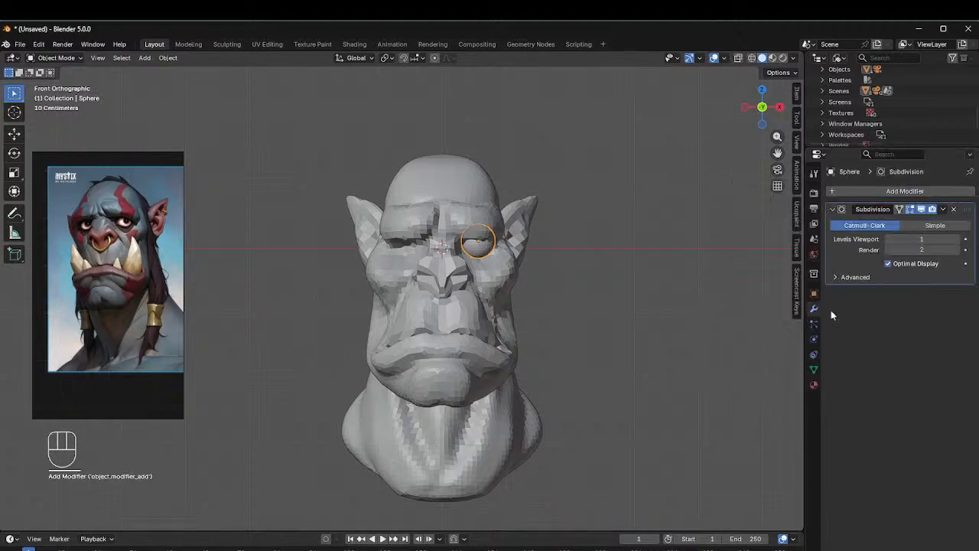
left_click_drag(929, 244, 941, 244)
left_click(497, 247)
Step: Shift the eyeball slightly toward the nose along the X axis
scroll(517, 215, "up", 3)
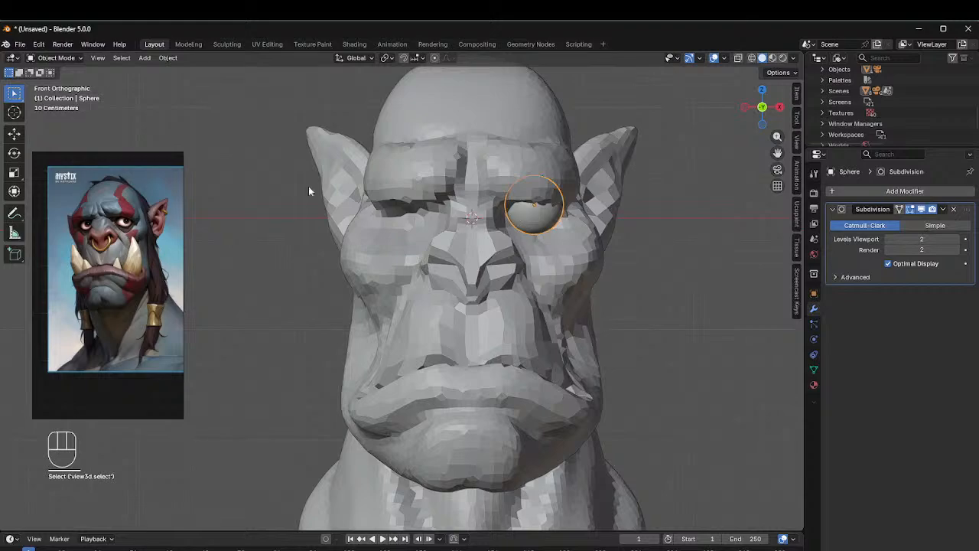
mouse_move(577, 219)
middle_mouse_down()
mouse_move(438, 229)
mouse_move(592, 232)
mouse_move(547, 236)
mouse_move(577, 215)
middle_mouse_up()
key("g")
key("x")
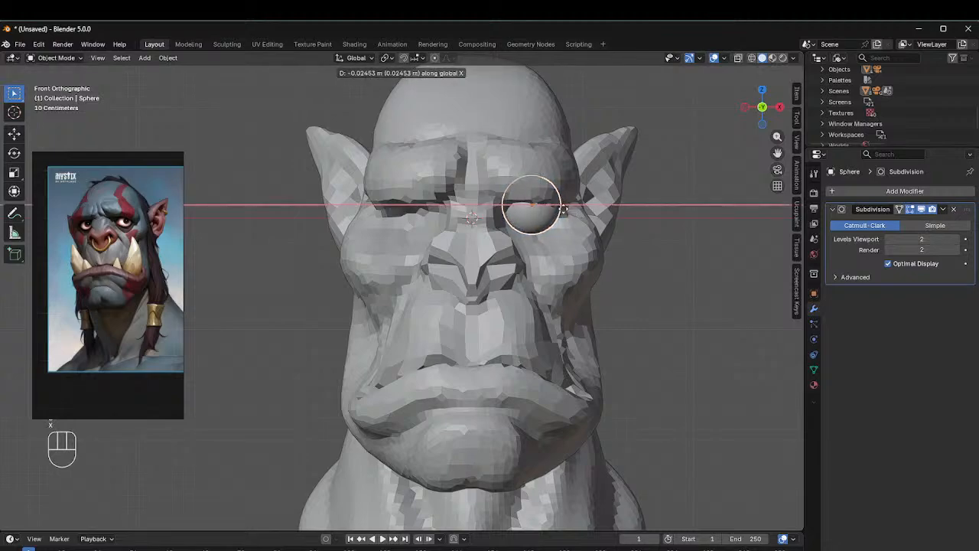
left_click(562, 215)
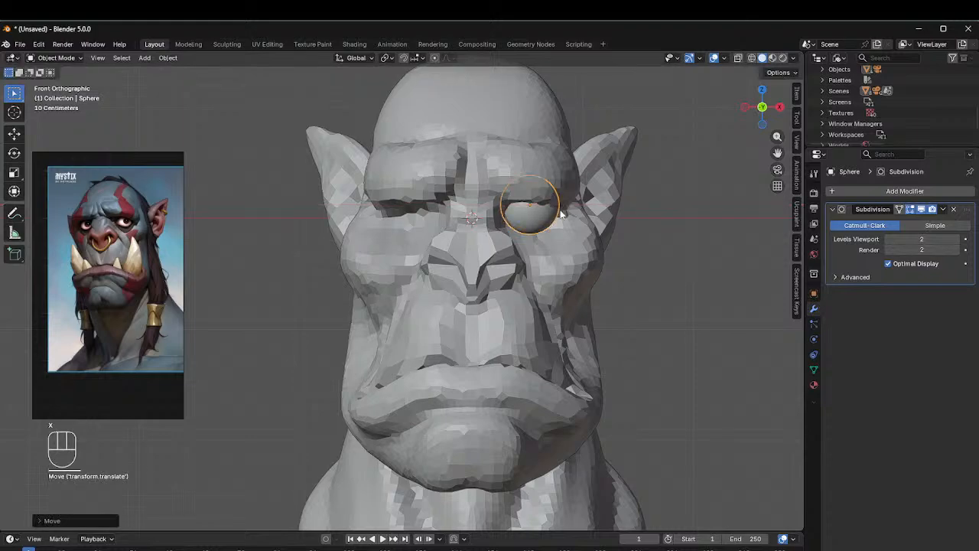
Step: Mirror the eyeball across X with a Mirror modifier that uses the head mesh Roundcube.001 as mirror object
left_click(534, 221)
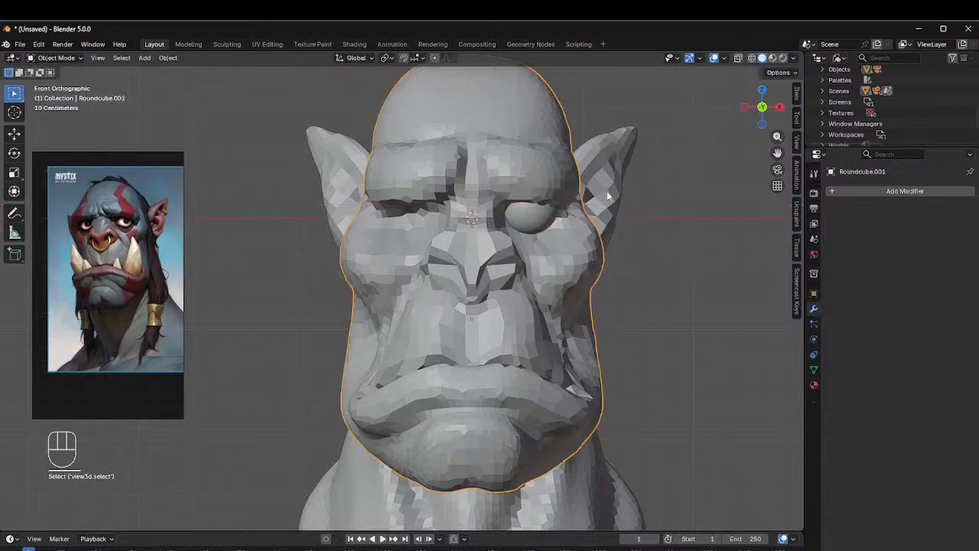
left_click(531, 229)
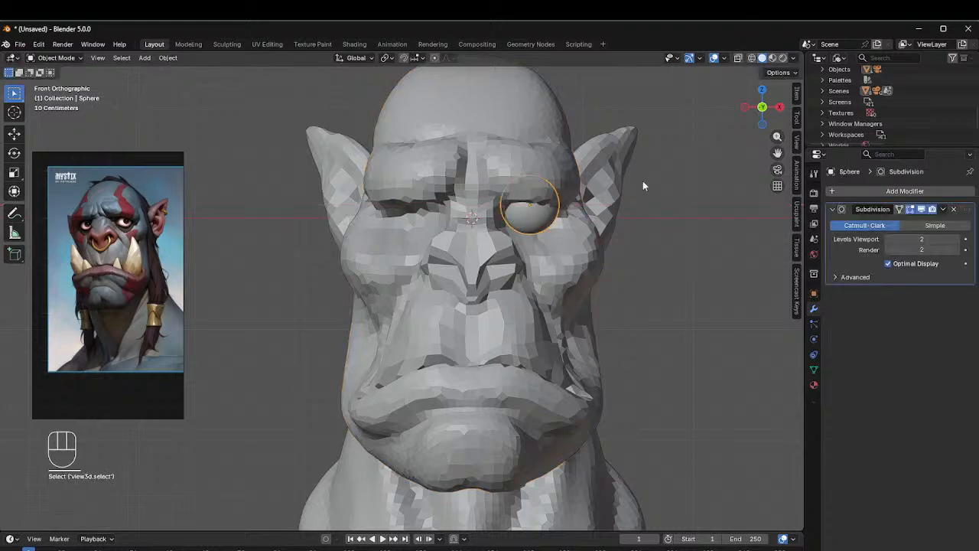
left_click(900, 192)
mouse_move(884, 197)
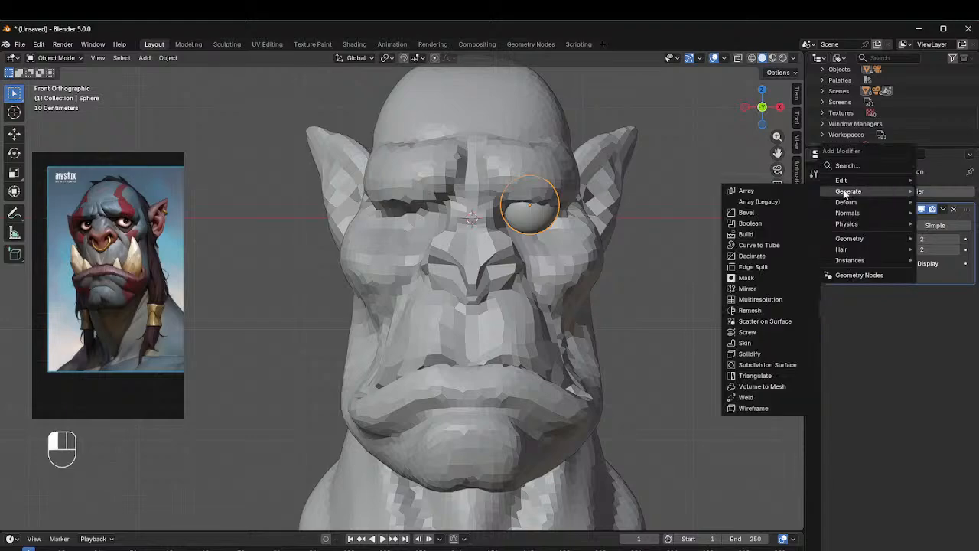
left_click(748, 288)
left_click(953, 363)
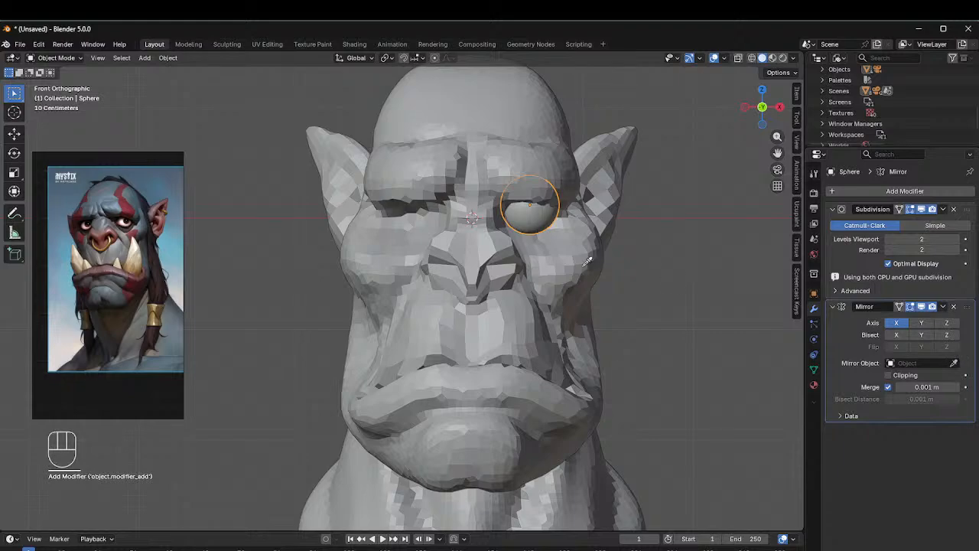
left_click(470, 143)
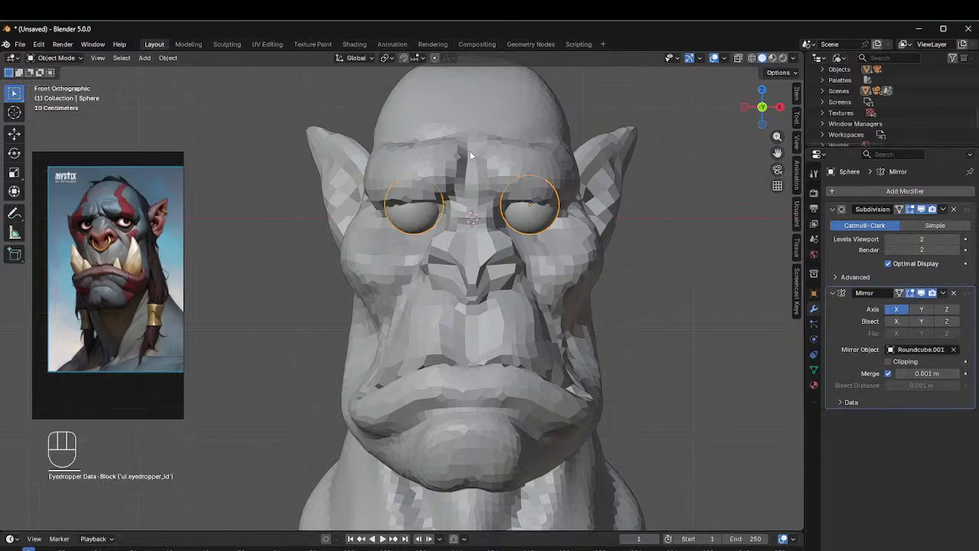
Step: Put the head mesh into Sculpt Mode and symmetrize it in the -X to +X direction
left_click(638, 218)
left_click(494, 167)
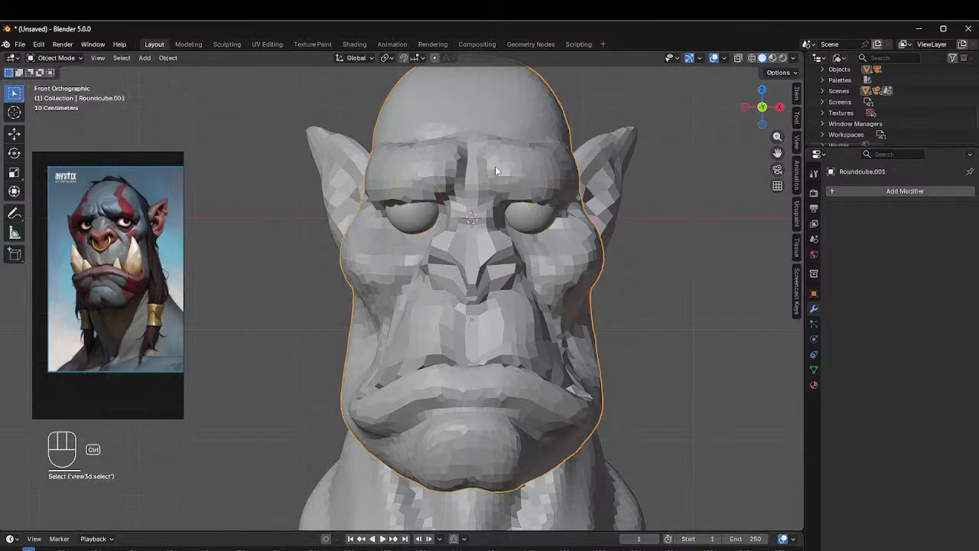
key("ctrl+Tab")
left_click(489, 230)
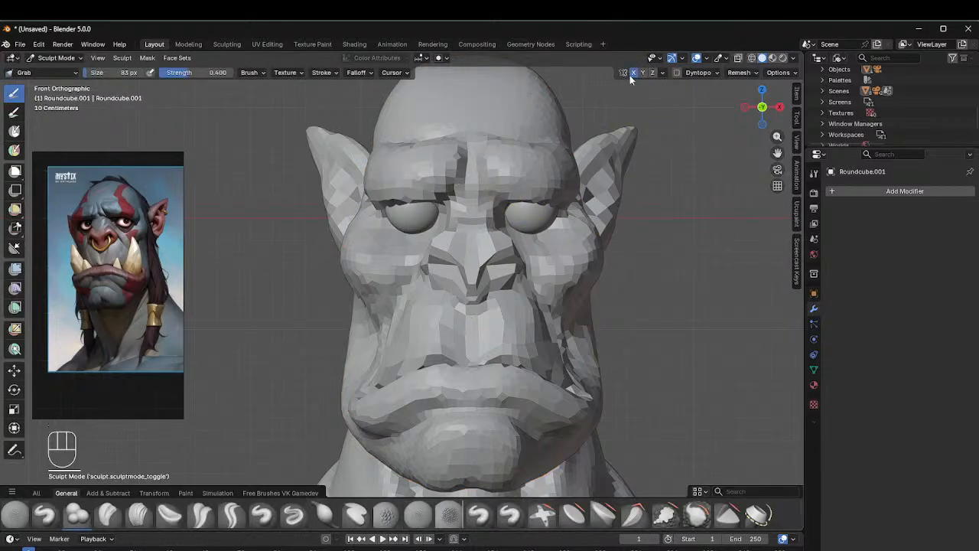
left_click(634, 74)
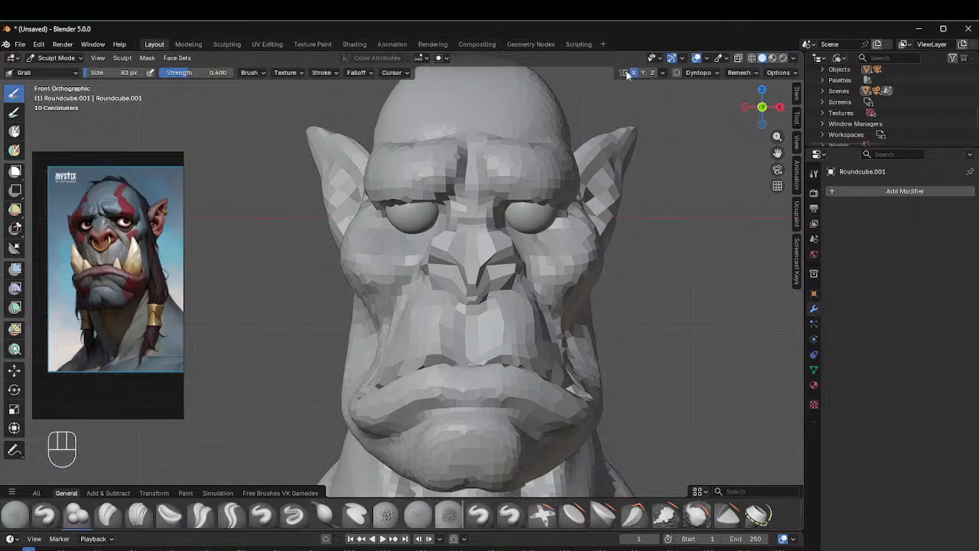
left_click(662, 73)
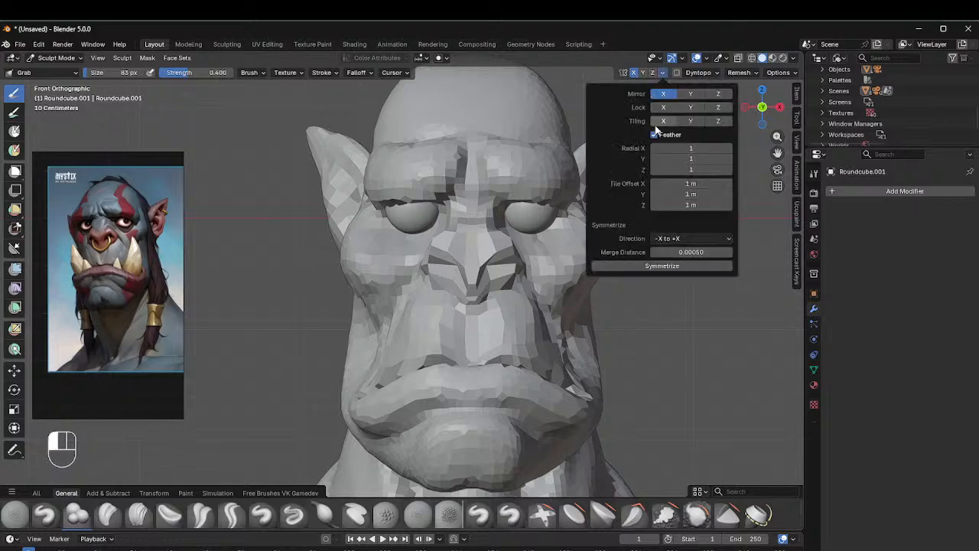
left_click(663, 267)
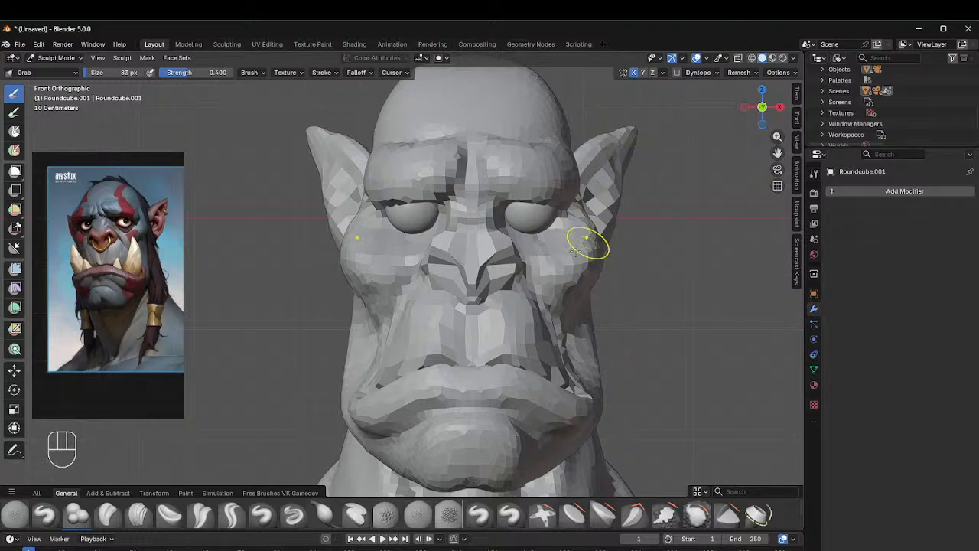
Step: Reshape the mouth corners and jaw with the Grab brush, resizing it to 157 px, 99 px and 64 px
scroll(562, 201, "down", 4)
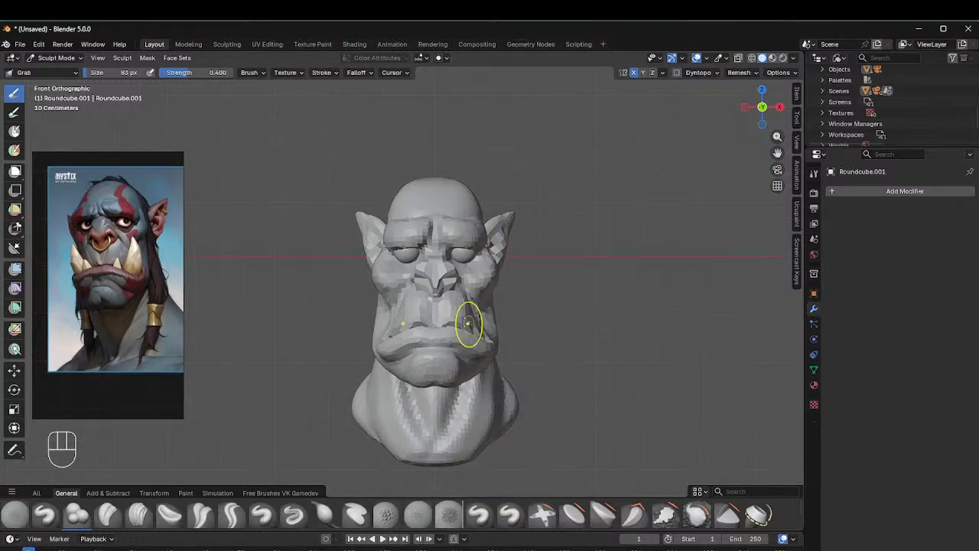
key("f")
left_click(484, 308)
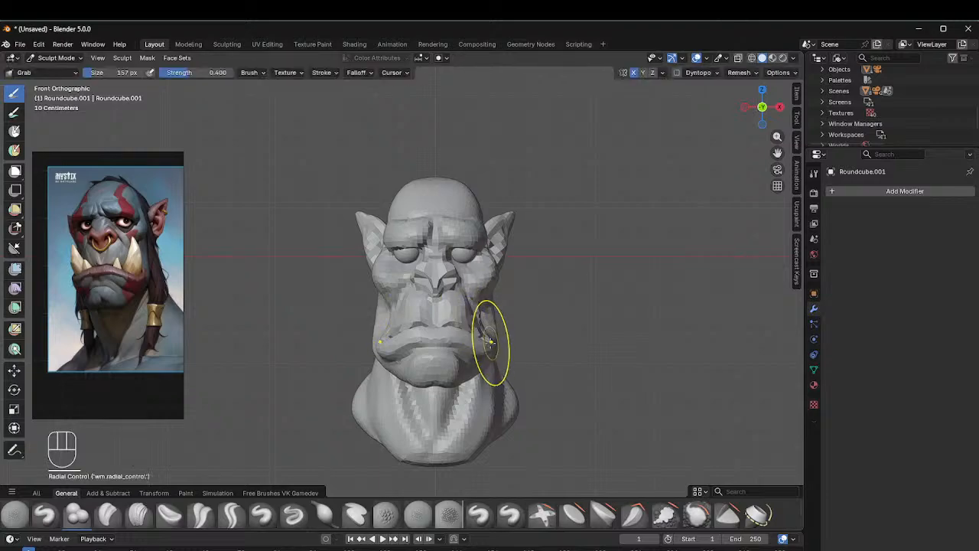
key("f")
left_click(459, 357)
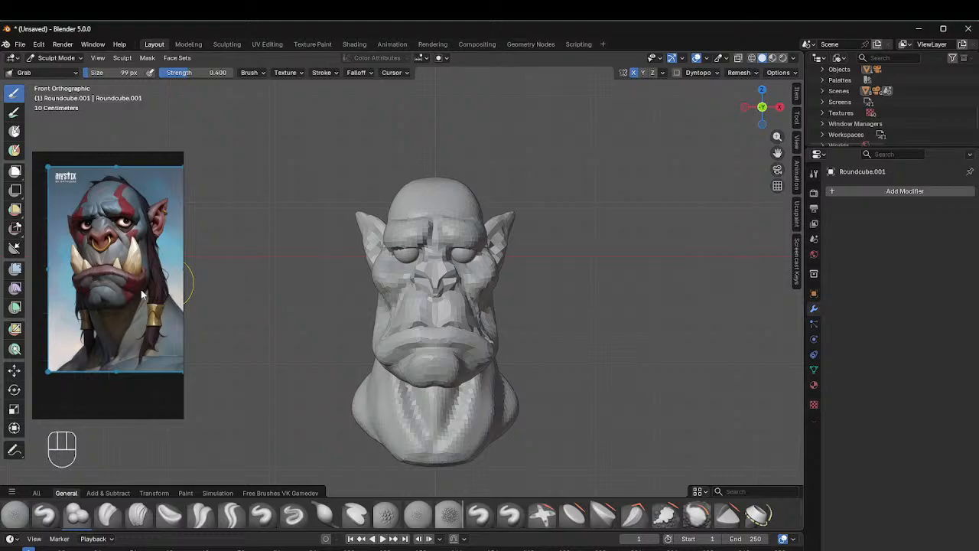
key("f")
left_click(468, 361)
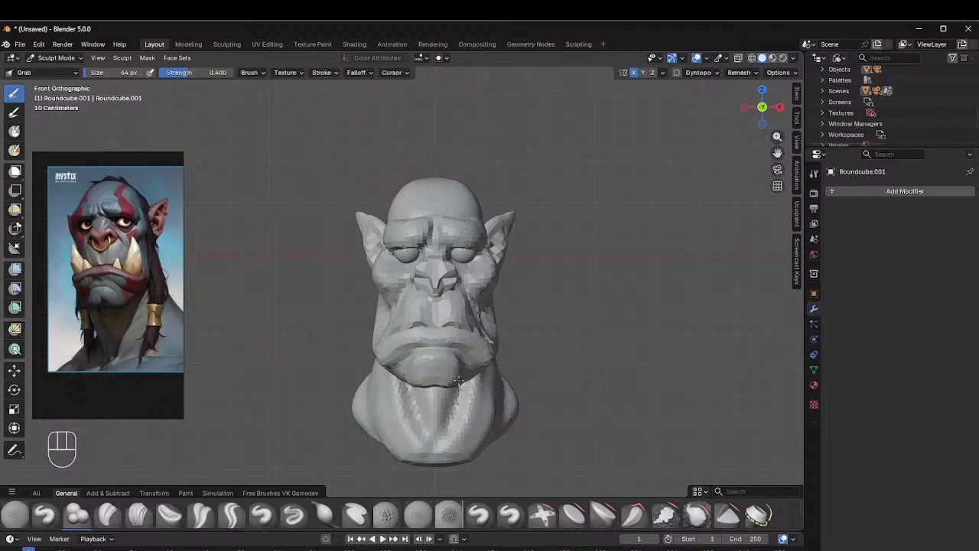
Step: Nudge the forehead and brow ridge with the Grab brush at 103 px, and reduce the brush to 61 px
middle_click_drag(550, 288, 371, 230)
scroll(386, 161, "down", 1)
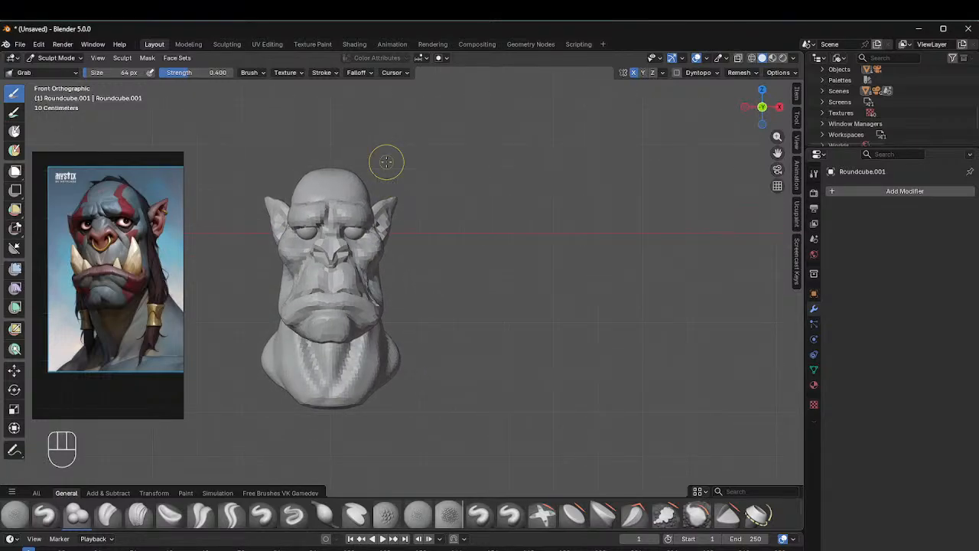
scroll(387, 161, "down", 1)
middle_click_drag(420, 256, 304, 267, "shift")
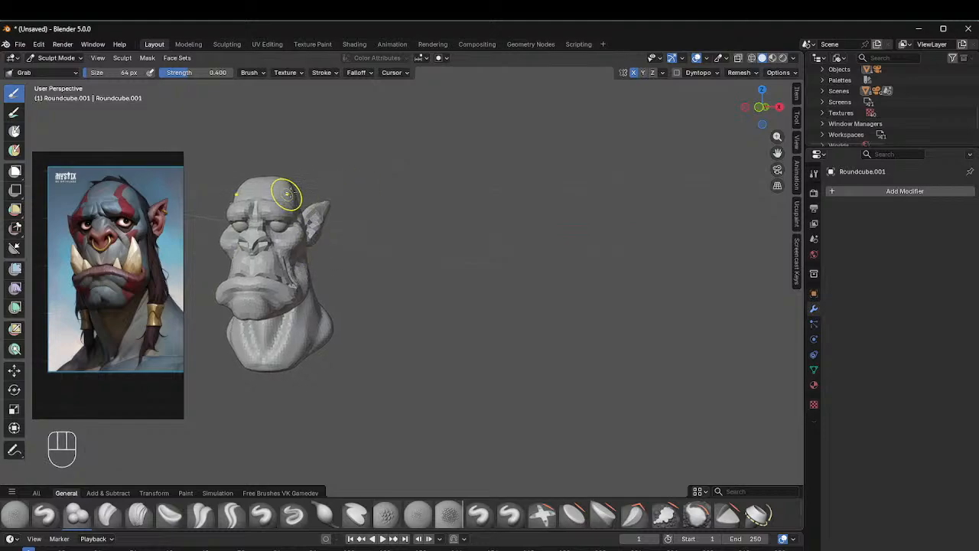
key("ctrl+Tab")
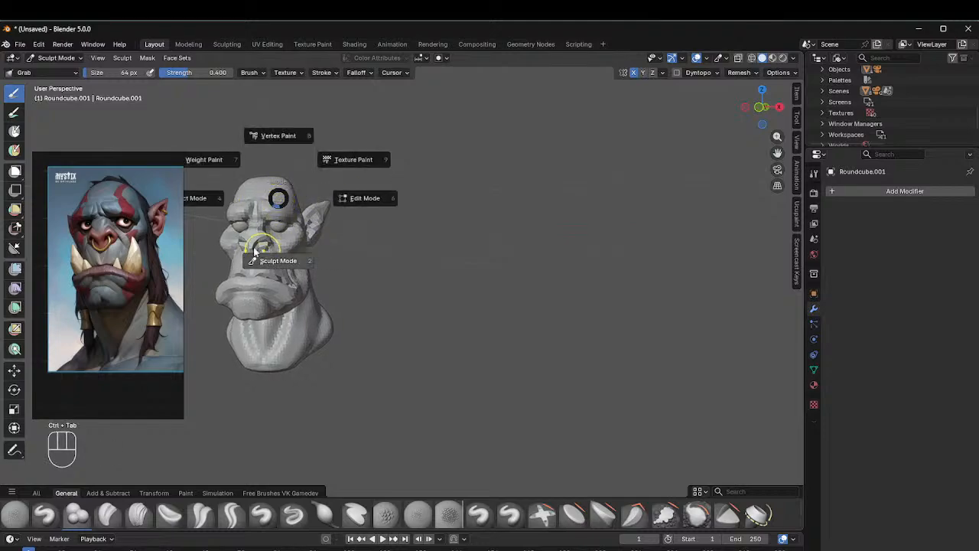
left_click(277, 261)
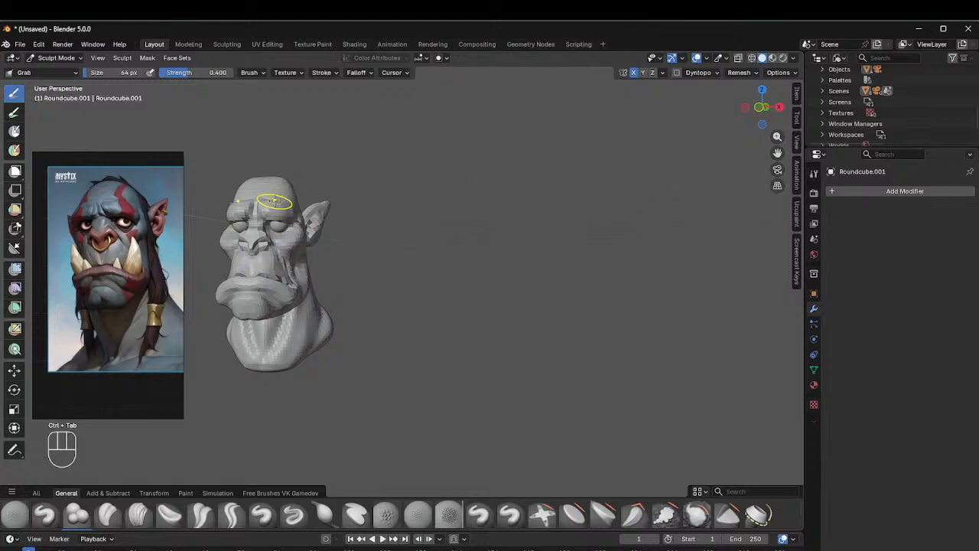
key("f")
left_click(272, 199)
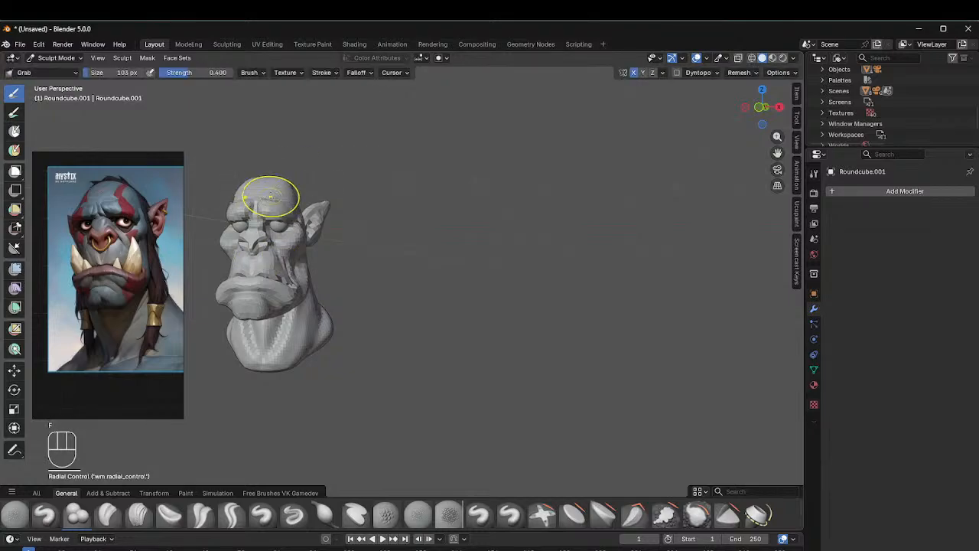
left_click_drag(275, 189, 273, 188)
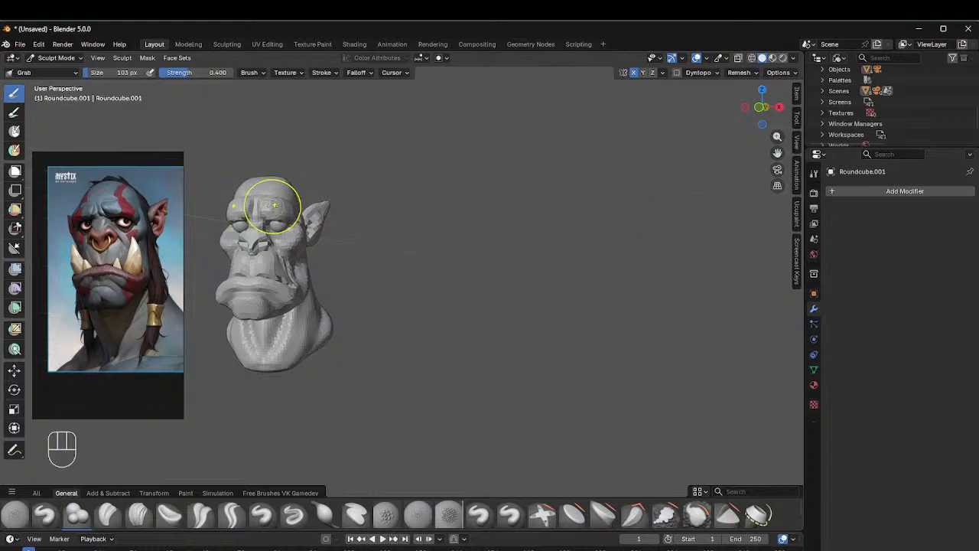
key("f")
left_click(251, 219)
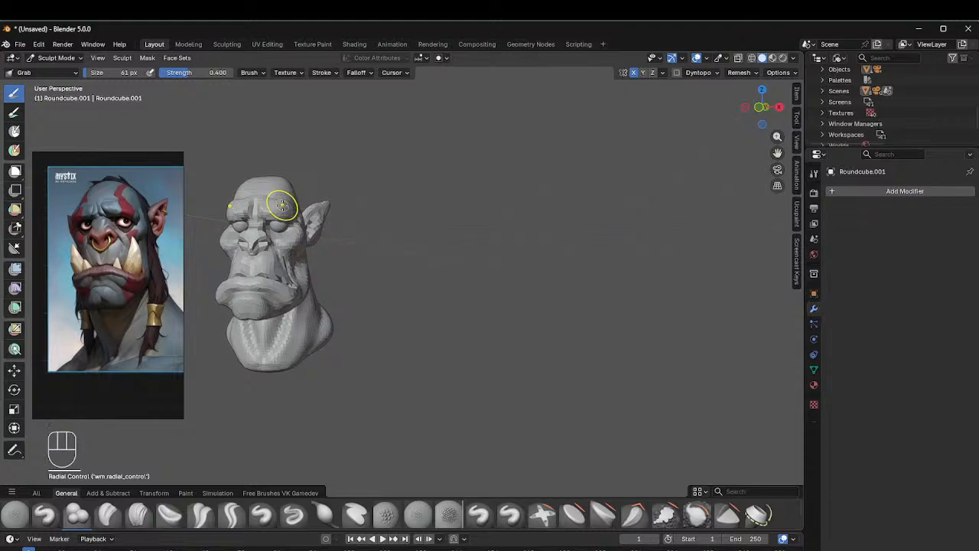
Step: Build up the lower eyelids beneath the eyeballs with the Clay Strips brush at 61 px
mouse_move(280, 200)
middle_mouse_down()
mouse_move(398, 193)
mouse_move(358, 195)
middle_mouse_up()
scroll(273, 141, "up", 2)
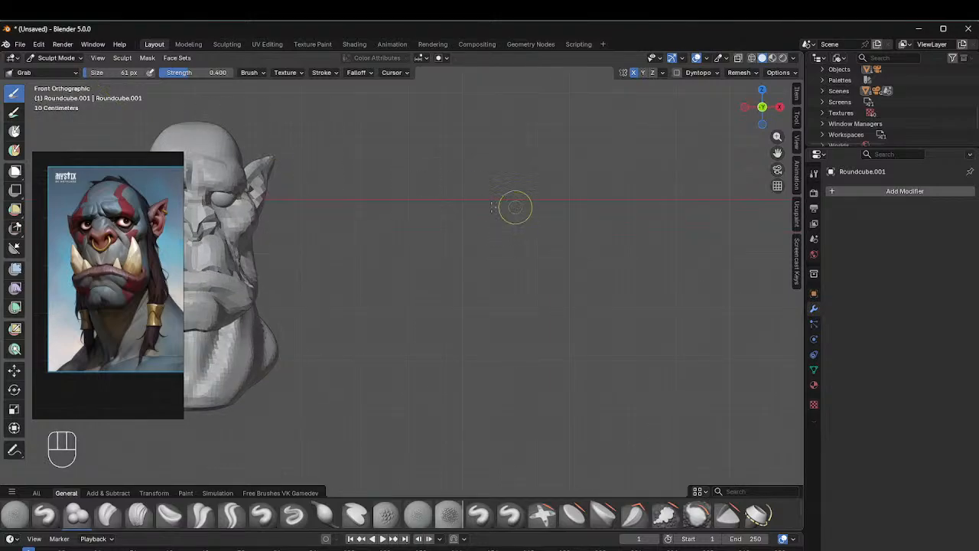
mouse_move(516, 206)
middle_mouse_down("shift")
mouse_move(633, 215)
mouse_move(704, 257)
middle_mouse_up("shift")
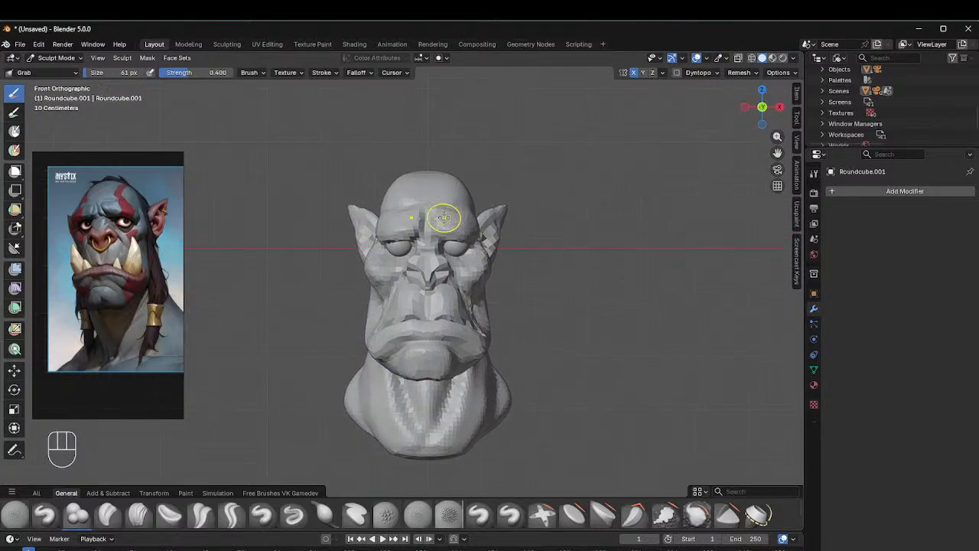
scroll(448, 219, "up", 3)
middle_click_drag(449, 219, 411, 256, "shift")
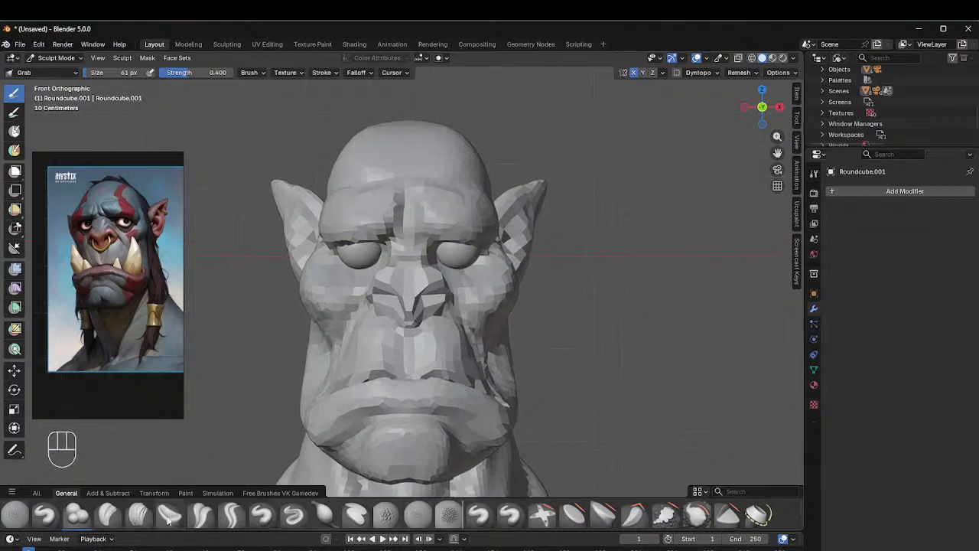
left_click(140, 518)
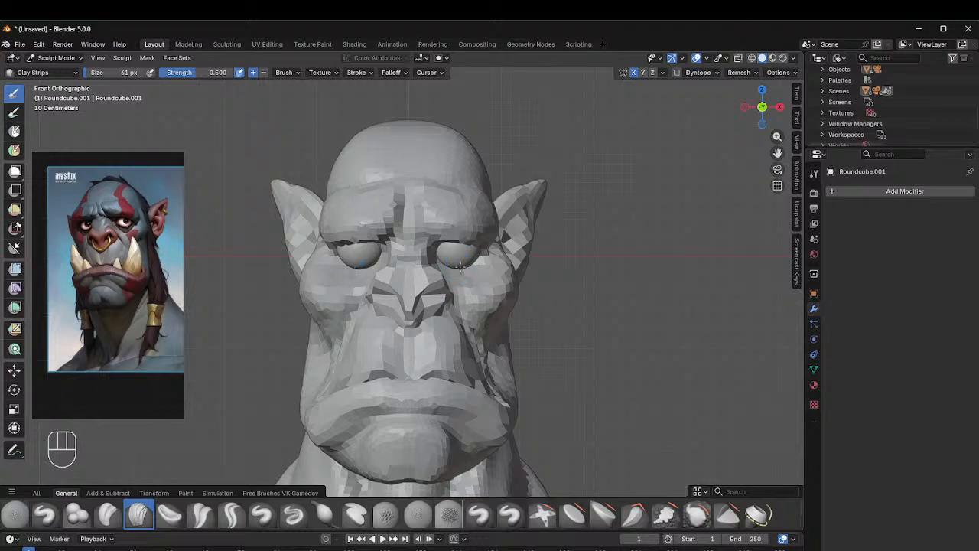
left_click_drag(462, 263, 479, 264)
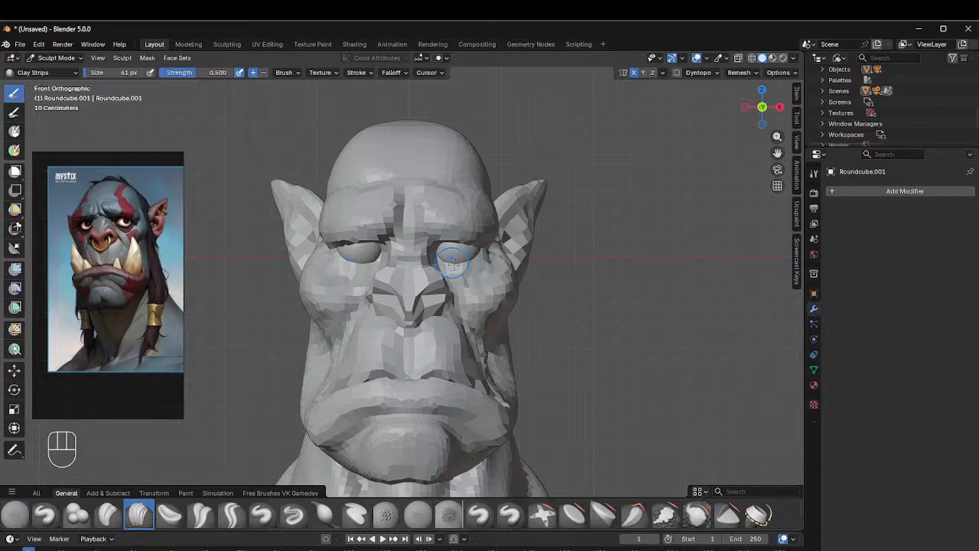
Step: Thicken the area between the lower eyelids and cheeks with Clay Strips, reducing the brush to 40 px
mouse_move(474, 238)
middle_mouse_down()
mouse_move(505, 230)
mouse_move(459, 249)
middle_mouse_up()
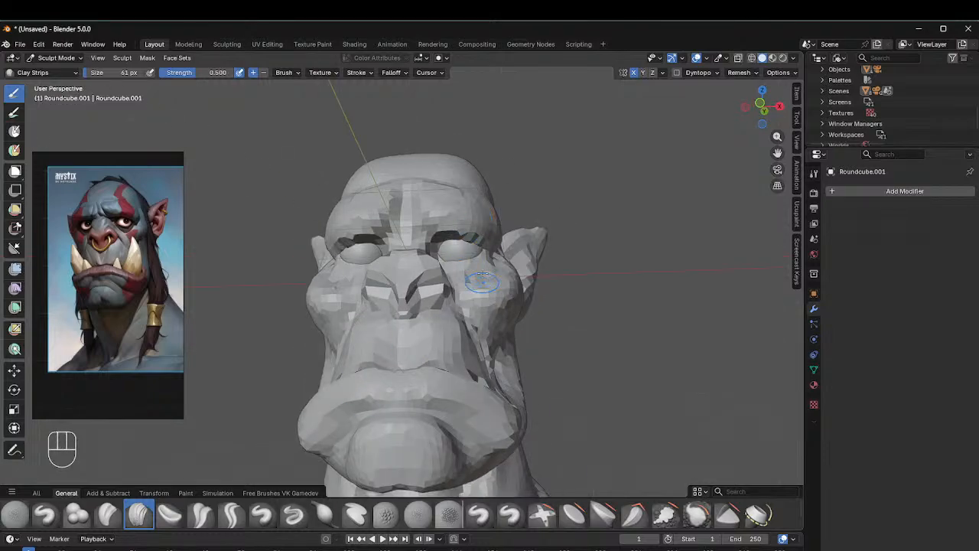
middle_click_drag(476, 288, 482, 295)
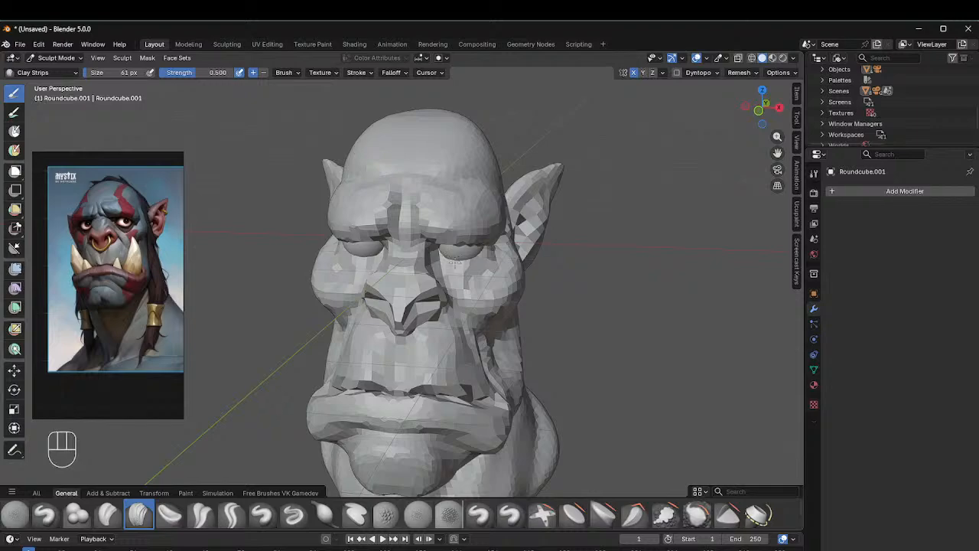
mouse_move(467, 268)
middle_mouse_down()
mouse_move(448, 258)
mouse_move(551, 243)
middle_mouse_up()
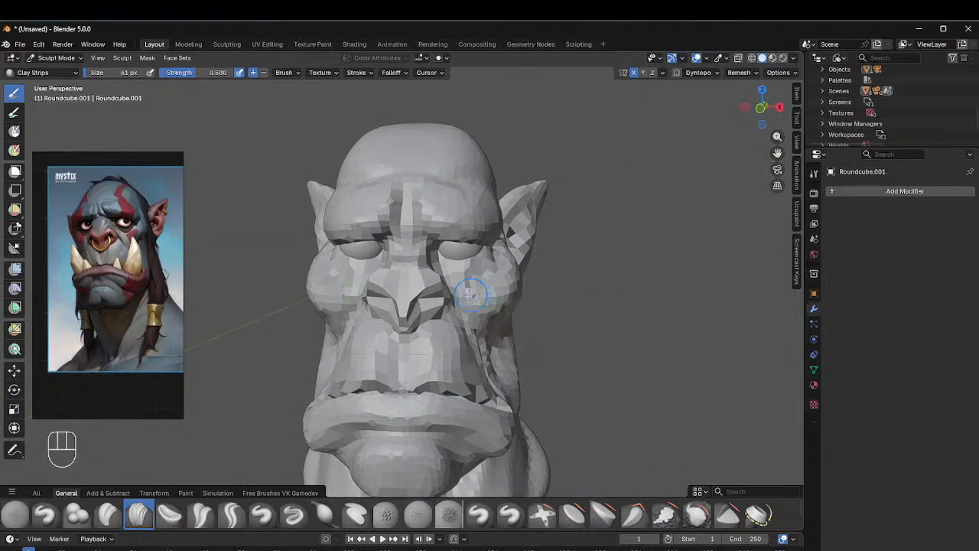
key("f")
left_click(469, 291)
mouse_move(470, 289)
middle_mouse_down()
mouse_move(426, 287)
mouse_move(540, 255)
mouse_move(550, 186)
mouse_move(542, 188)
middle_mouse_up()
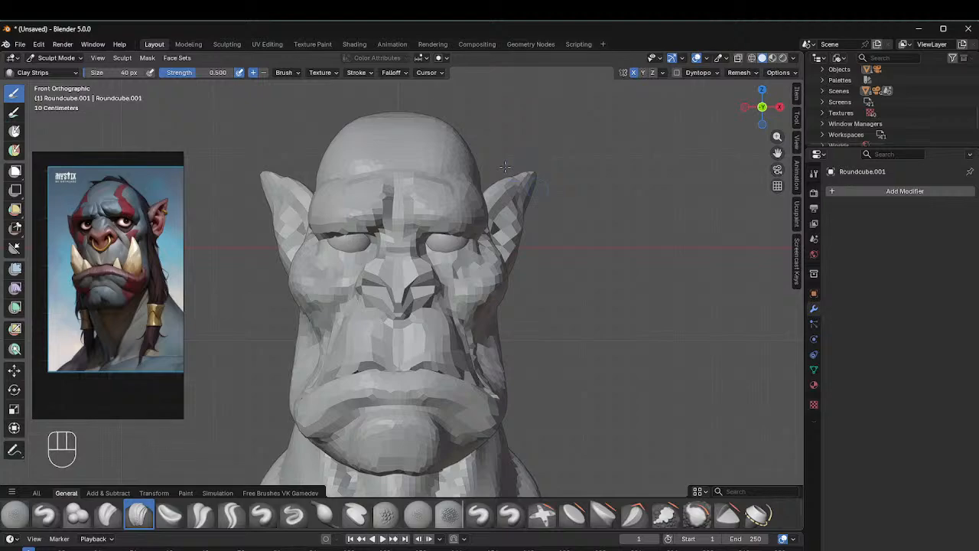
scroll(505, 166, "down", 2)
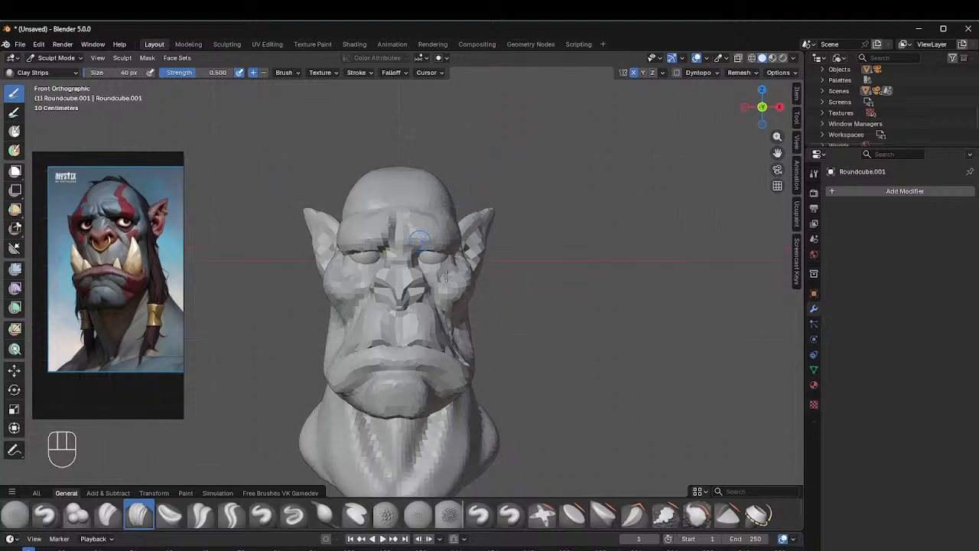
left_click(298, 513)
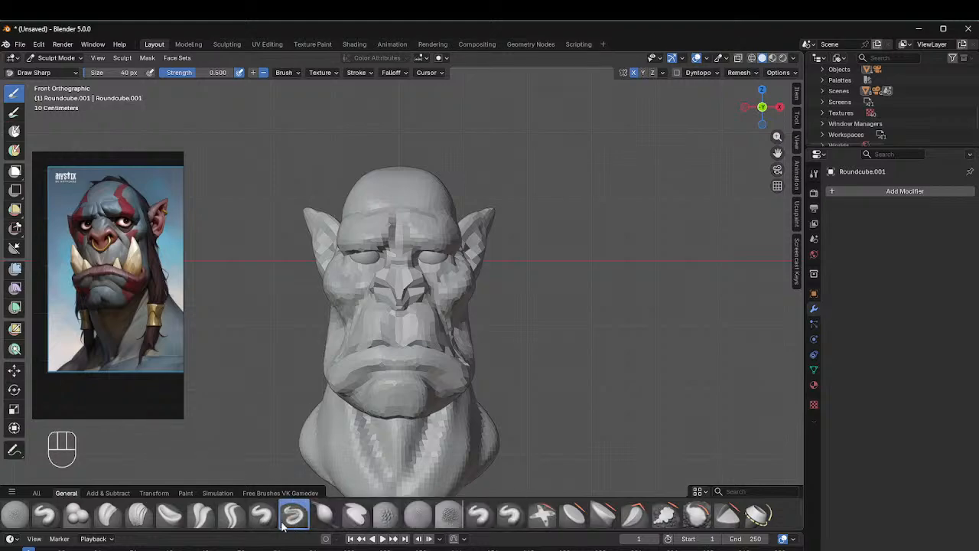
left_click(261, 514)
key("f")
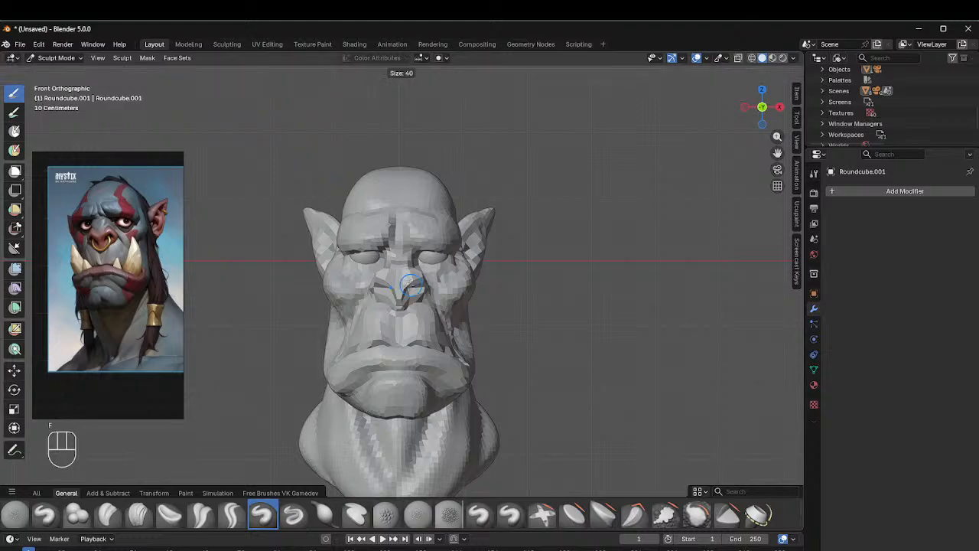
left_click(411, 287)
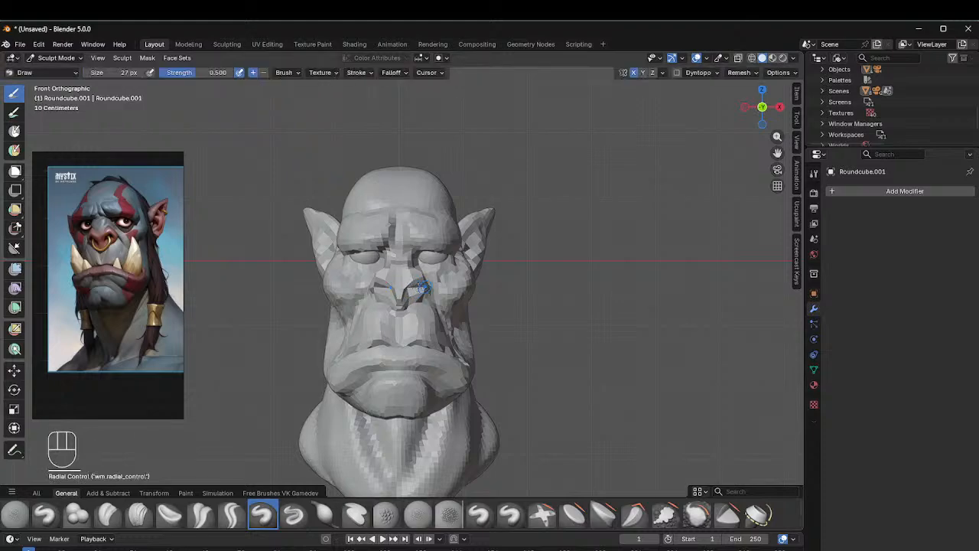
Step: Reshape the nostril wings on both sides of the nose with the Grab brush at 50 px
key("f")
left_click(411, 288)
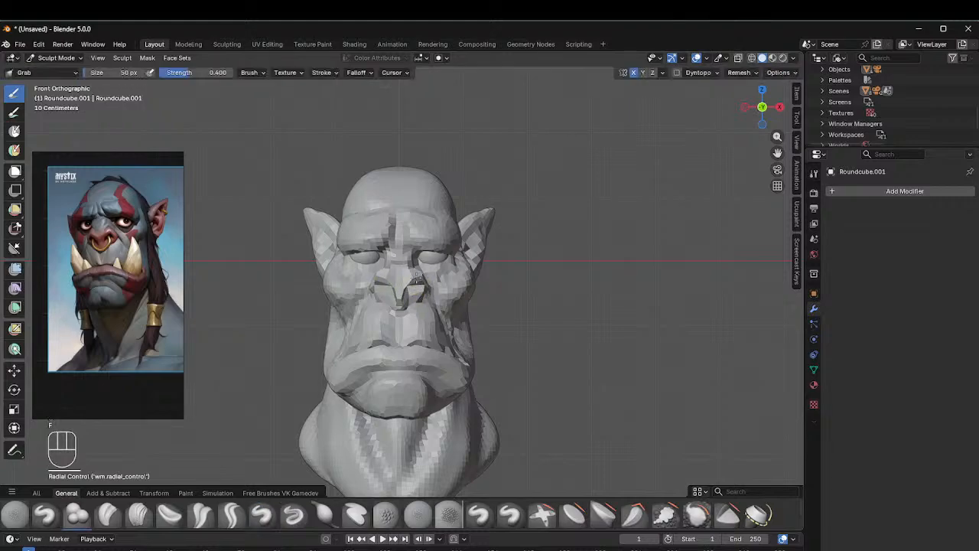
left_click_drag(416, 278, 407, 306)
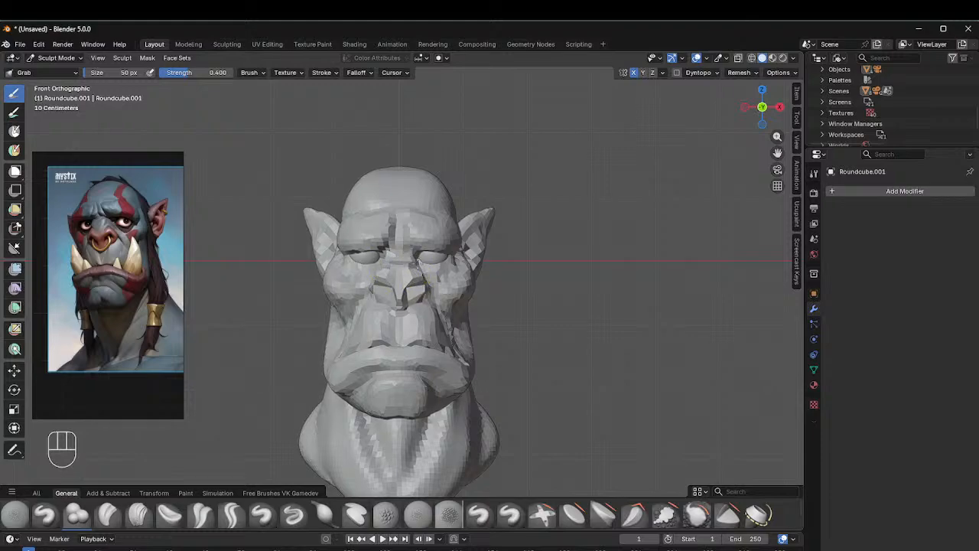
Step: Adjust the nose's overall profile with the Grab brush at 145 px, and reduce the brush to 95 px
middle_click_drag(417, 264, 393, 265)
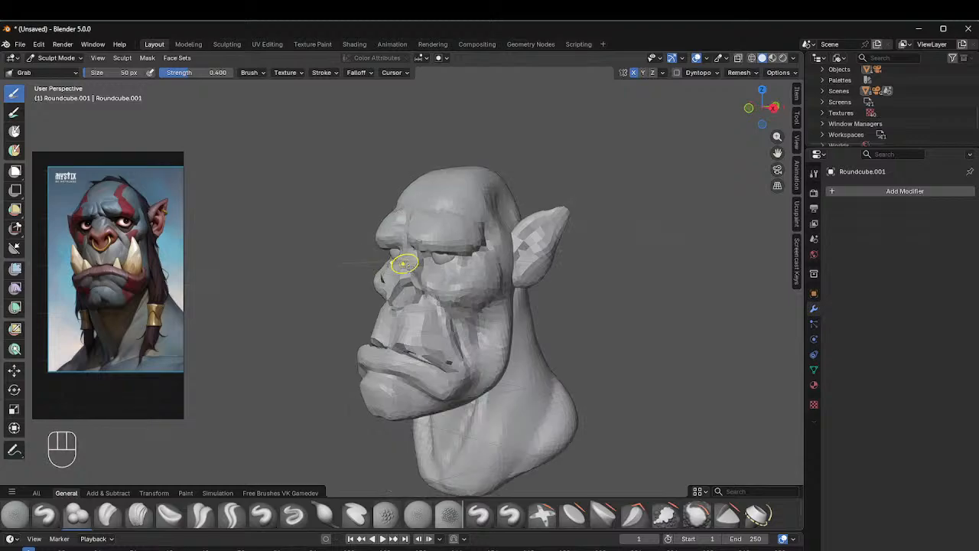
key("f")
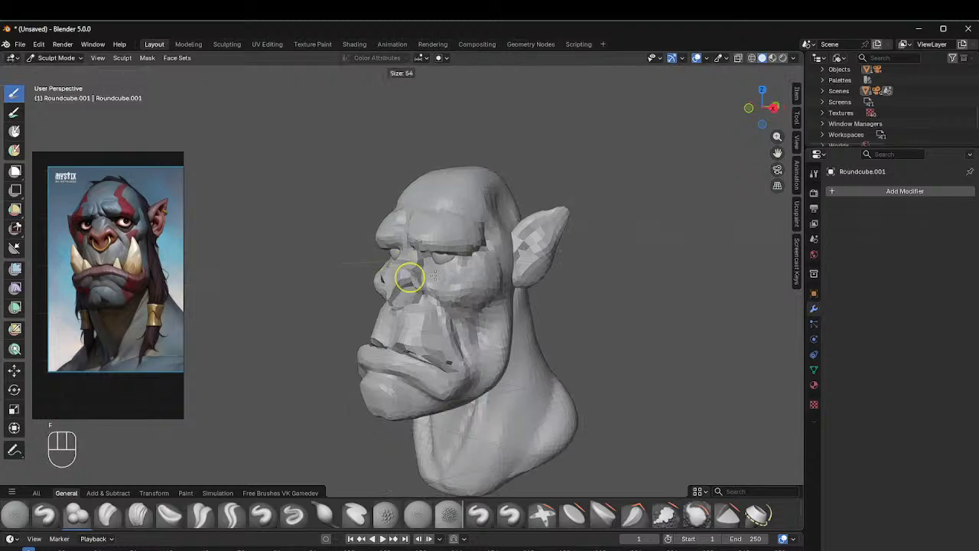
left_click(405, 280)
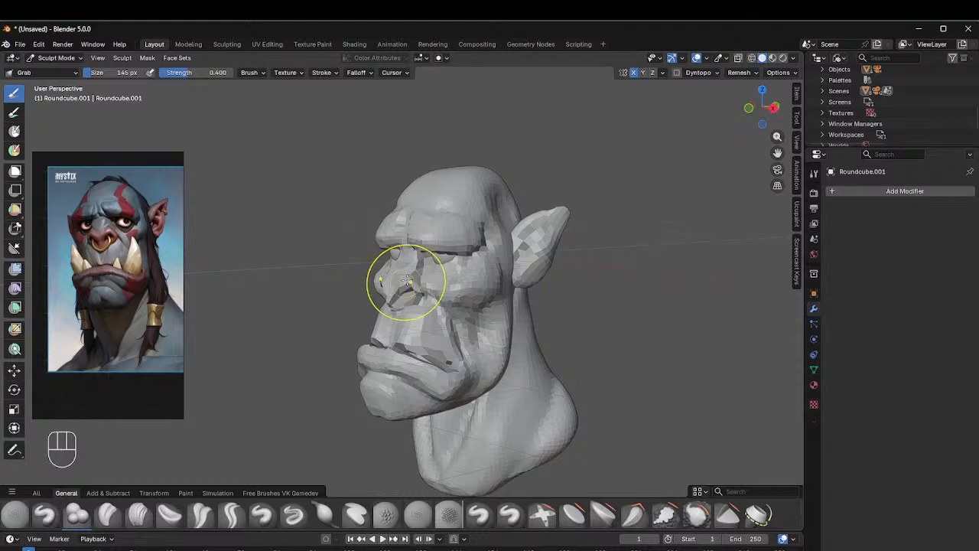
key("f")
left_click(407, 280)
middle_click_drag(437, 252, 490, 255)
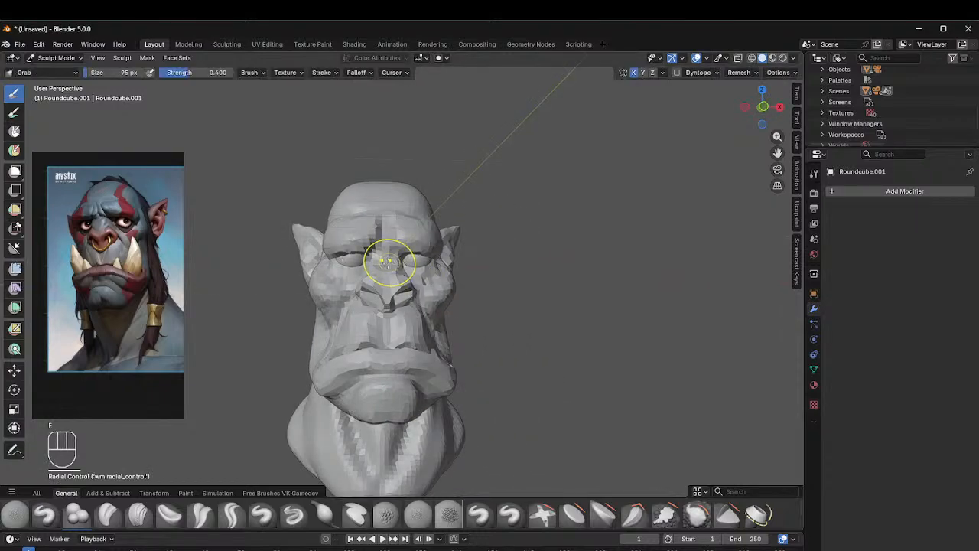
Step: Refine the nose bridge between the eyes with the Grab brush at 52 px
middle_click_drag(387, 261, 405, 268)
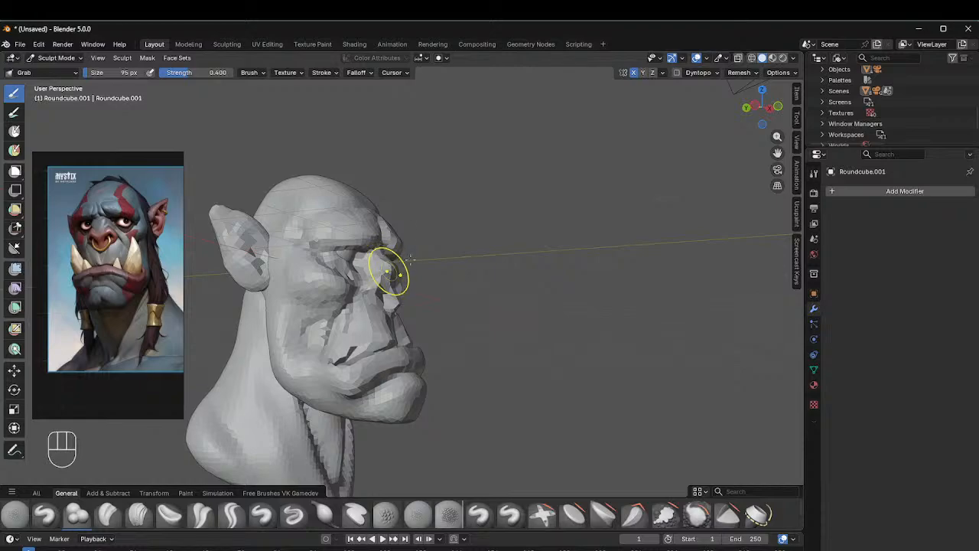
middle_click_drag(411, 259, 383, 273)
key("f")
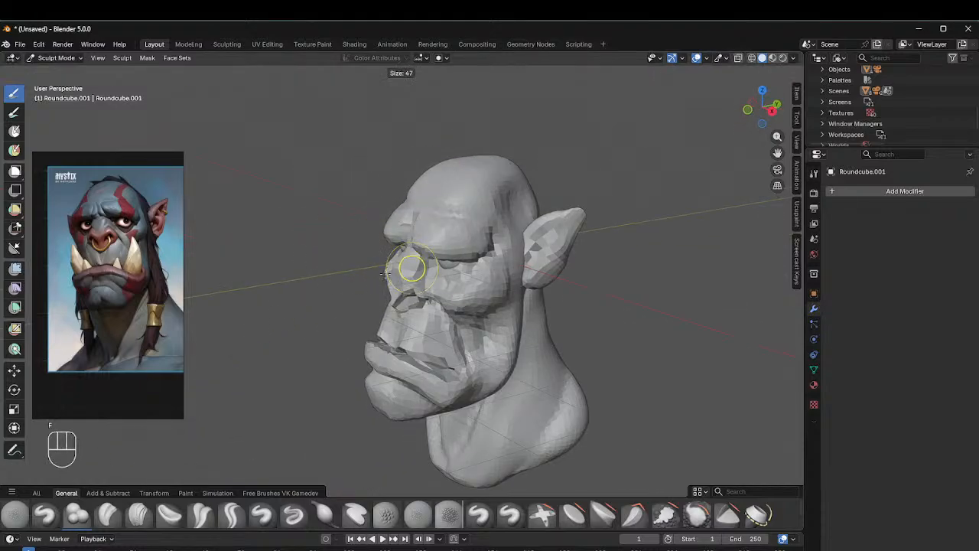
left_click(384, 273)
left_click_drag(401, 250, 403, 256)
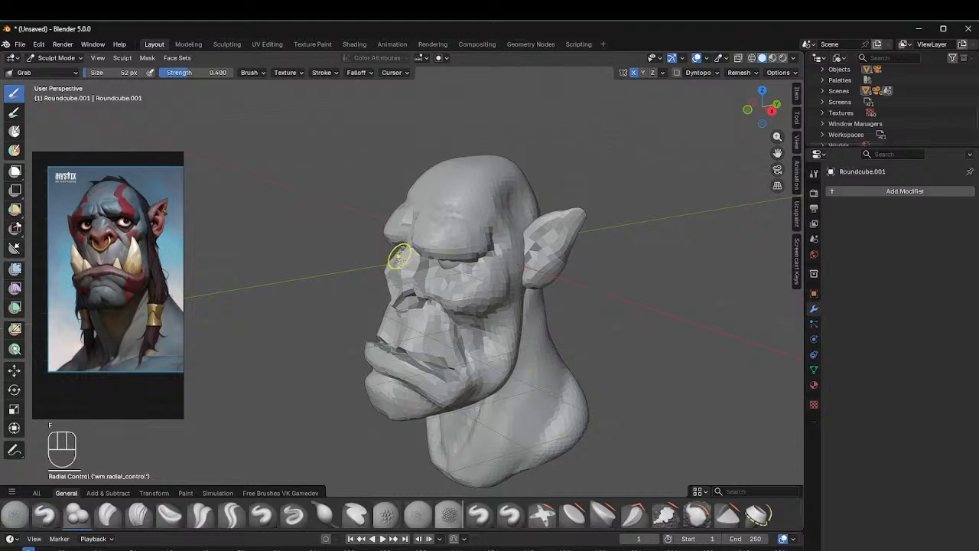
Step: Nudge the lower eyelids beneath both eyeballs into shape with the Grab brush at 52 px
mouse_move(404, 240)
middle_mouse_down()
mouse_move(508, 226)
mouse_move(423, 247)
middle_mouse_up()
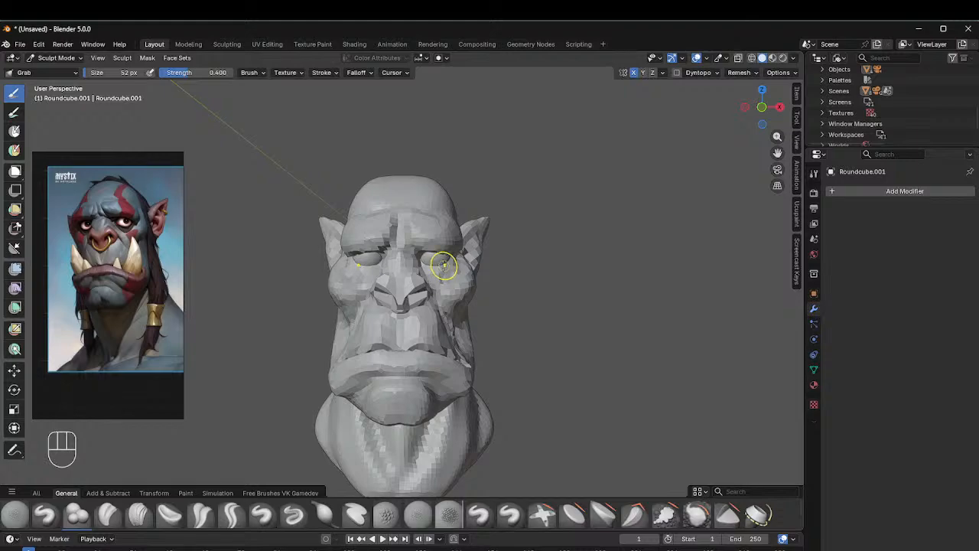
left_click_drag(432, 268, 435, 266)
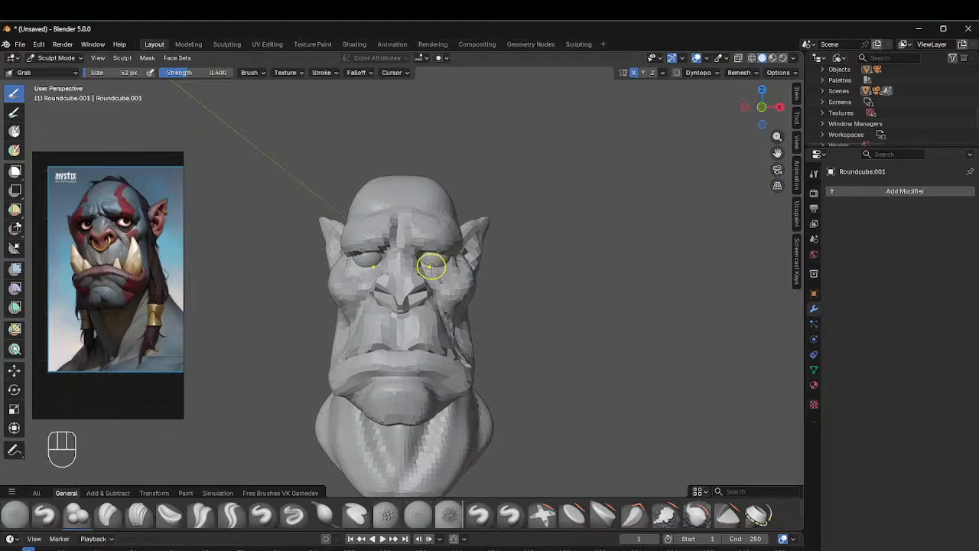
middle_click_drag(469, 240, 396, 255)
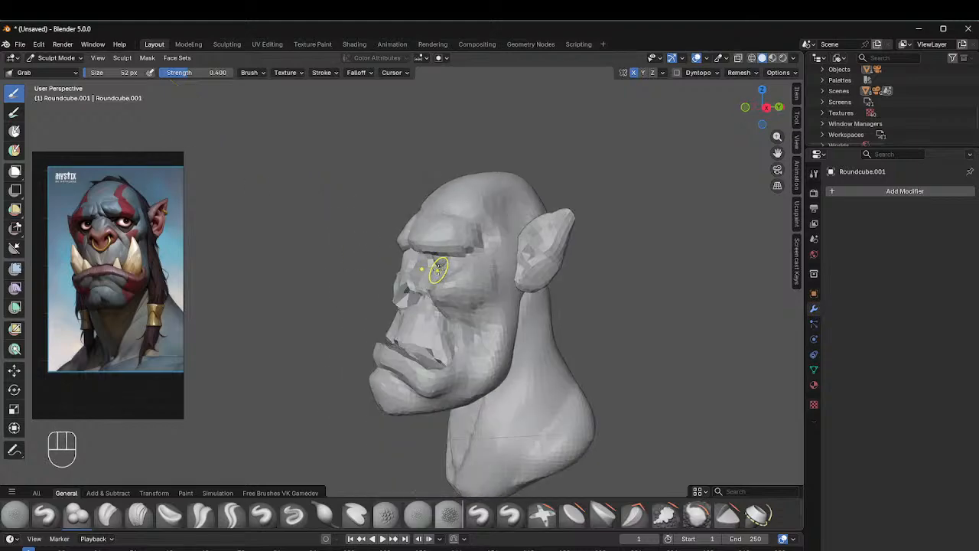
Step: Open up the eyelids around the eyeballs with the Grab brush, changing its size between adjustments and ending at 57 px
key("f")
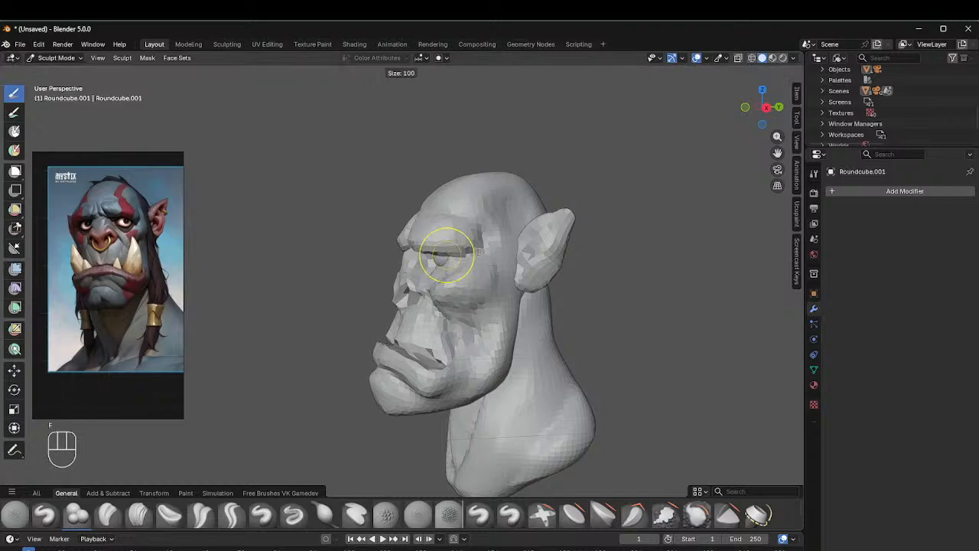
left_click(471, 249)
mouse_move(470, 247)
middle_mouse_down()
mouse_move(432, 258)
mouse_move(444, 247)
middle_mouse_up()
key("f")
left_click(430, 260)
key("f")
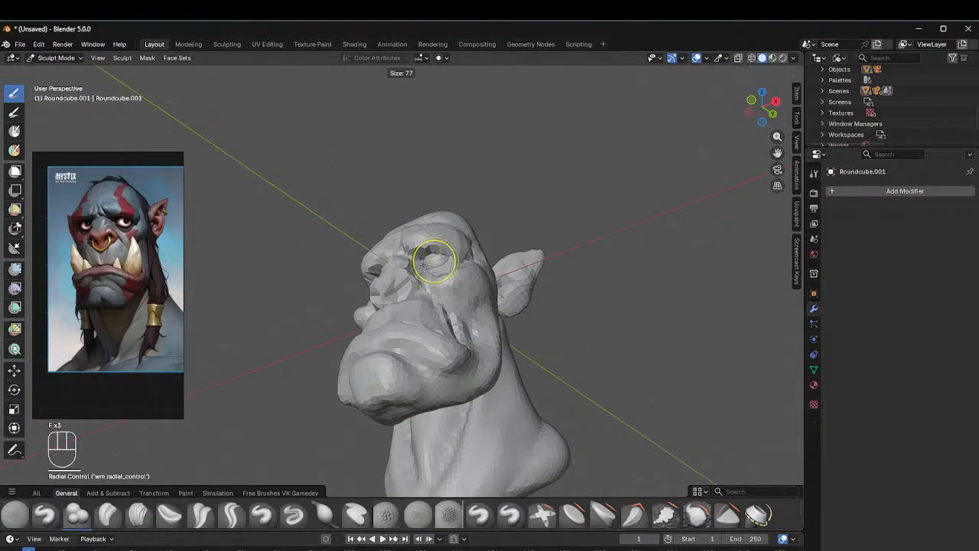
left_click(433, 261)
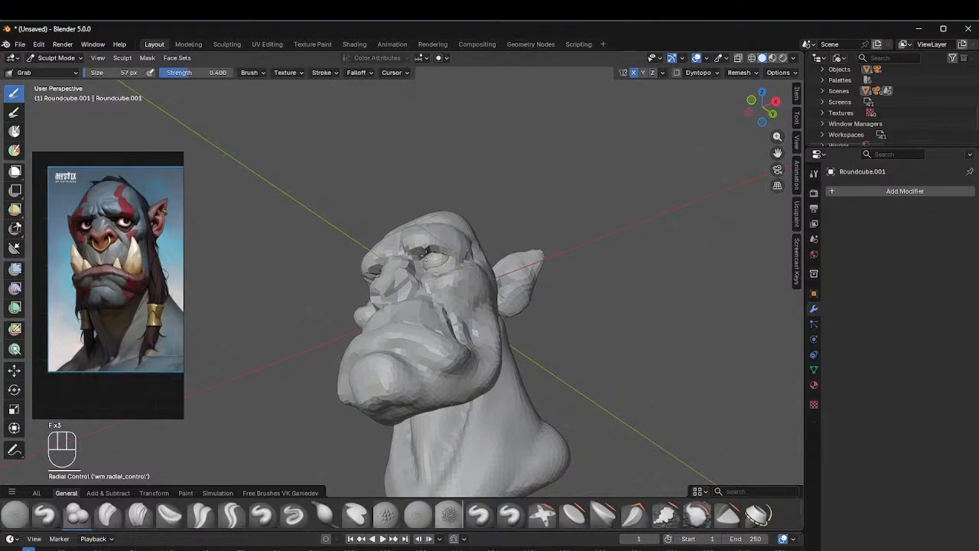
Step: Raise the upper eyelids below the brow with the Grab brush at 114 px, and reduce the brush to 70 px
mouse_move(448, 254)
middle_mouse_down("alt")
mouse_move(520, 273)
mouse_move(481, 250)
middle_mouse_up("alt")
key("f")
left_click(431, 250)
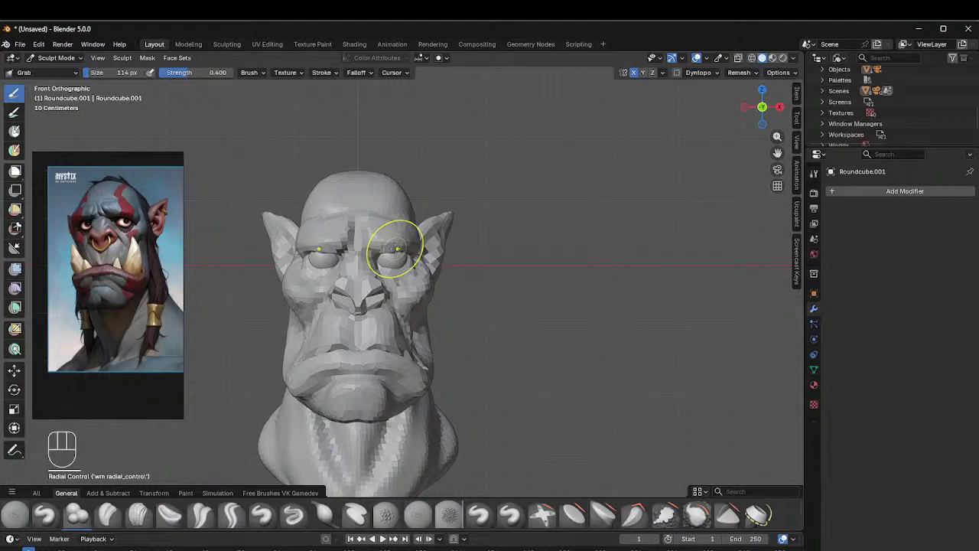
left_click_drag(395, 246, 397, 243)
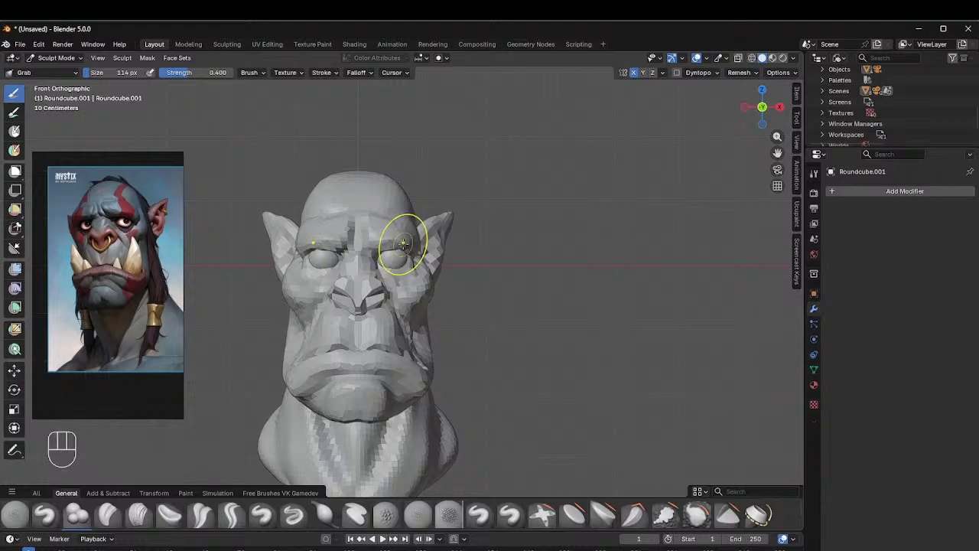
key("f")
left_click(358, 236)
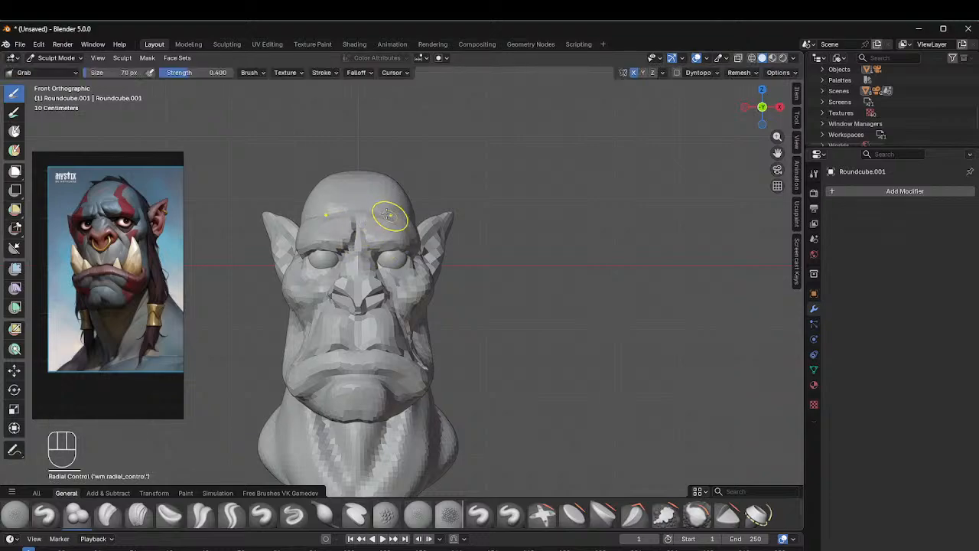
Step: Adjust the profile of the nose tip and upper lip area with the Grab brush at 70 px
middle_click_drag(501, 206, 418, 233)
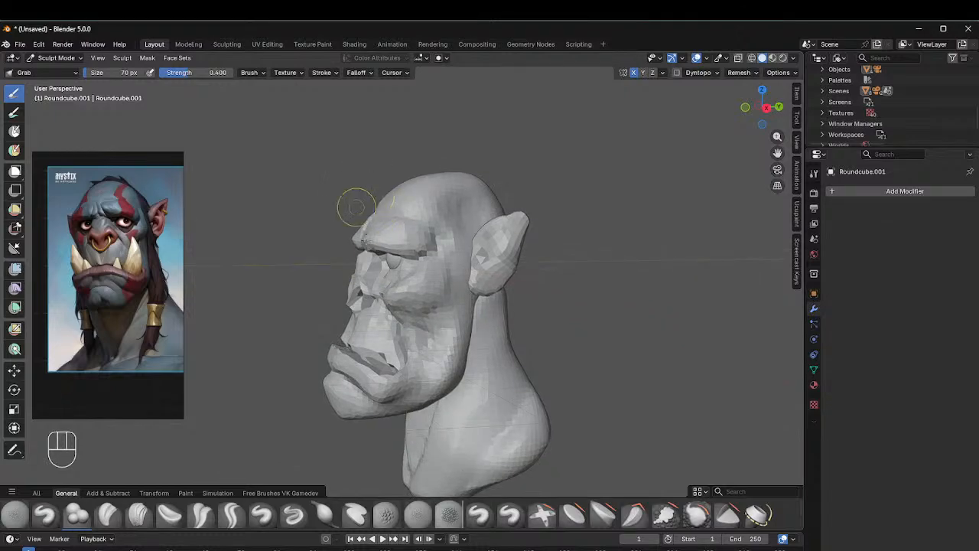
left_click_drag(354, 284, 350, 287)
middle_click_drag(350, 284, 354, 305)
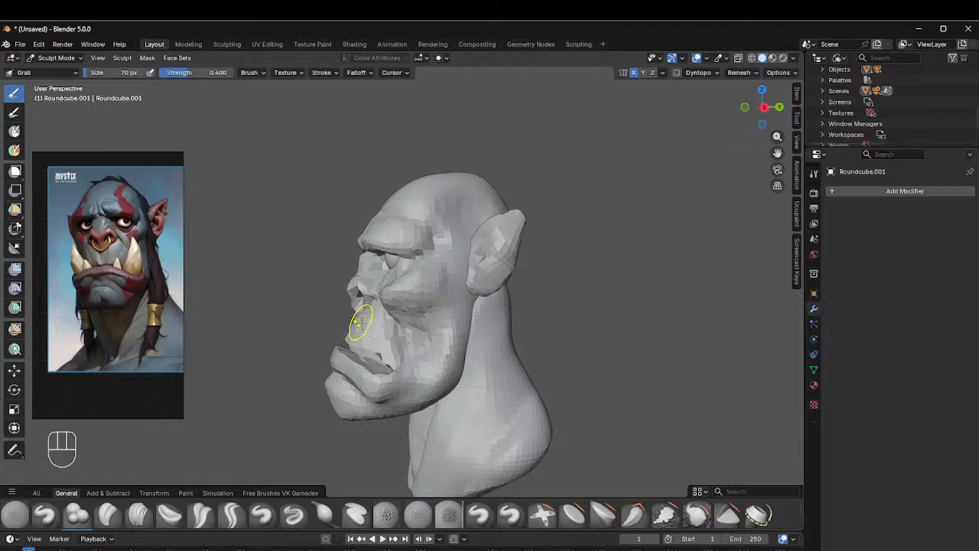
left_click_drag(358, 326, 354, 318)
mouse_move(369, 287)
middle_mouse_down()
mouse_move(476, 271)
mouse_move(356, 280)
mouse_move(472, 172)
middle_mouse_up()
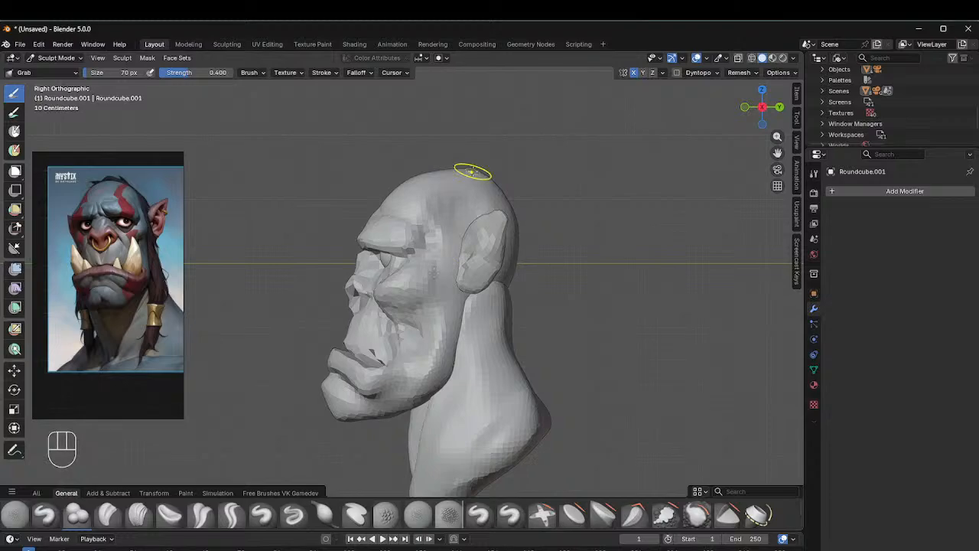
Step: Switch sculpting to the neck object and carve a vertical groove down the middle of its back with Crease Sharp at 40 px
scroll(472, 173, "down", 5)
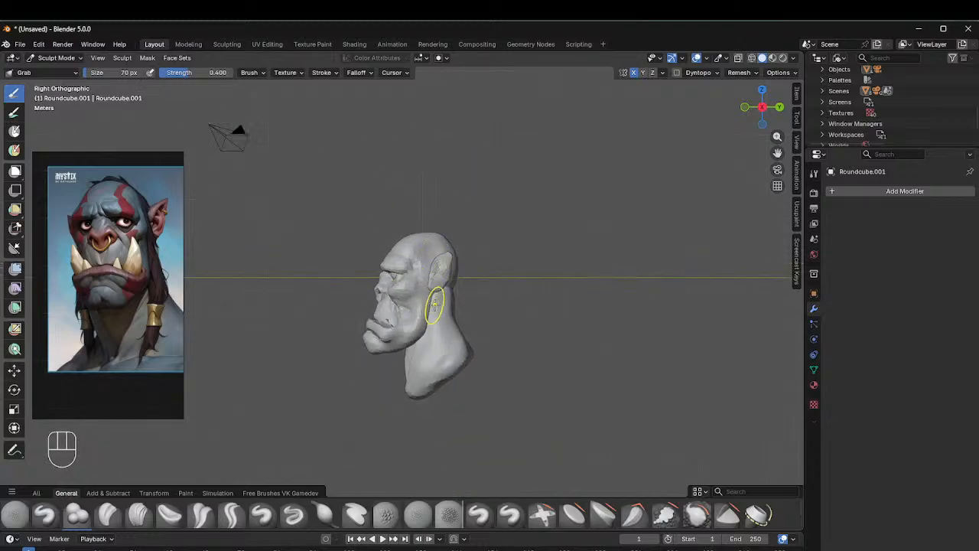
key("f")
left_click(429, 308)
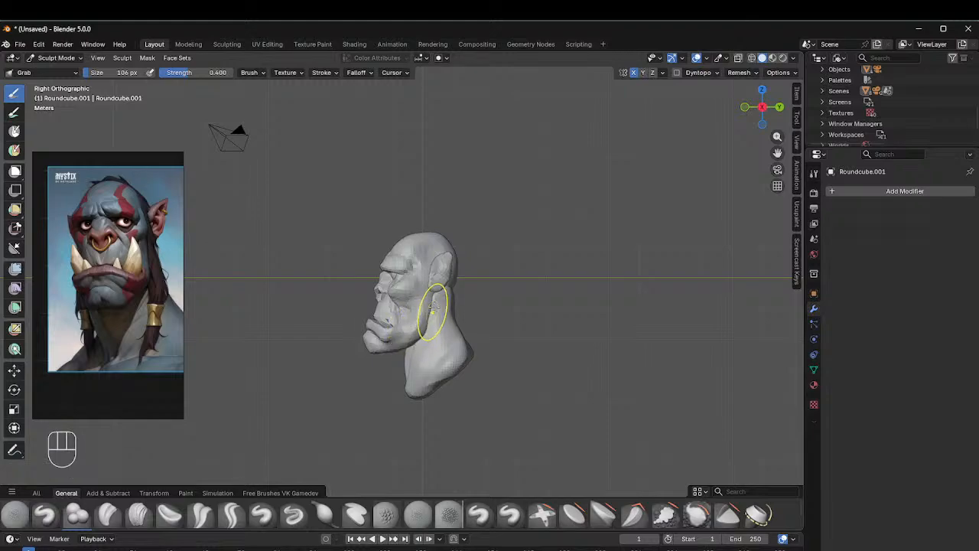
mouse_move(542, 240)
middle_mouse_down()
mouse_move(430, 263)
mouse_move(459, 207)
middle_mouse_up()
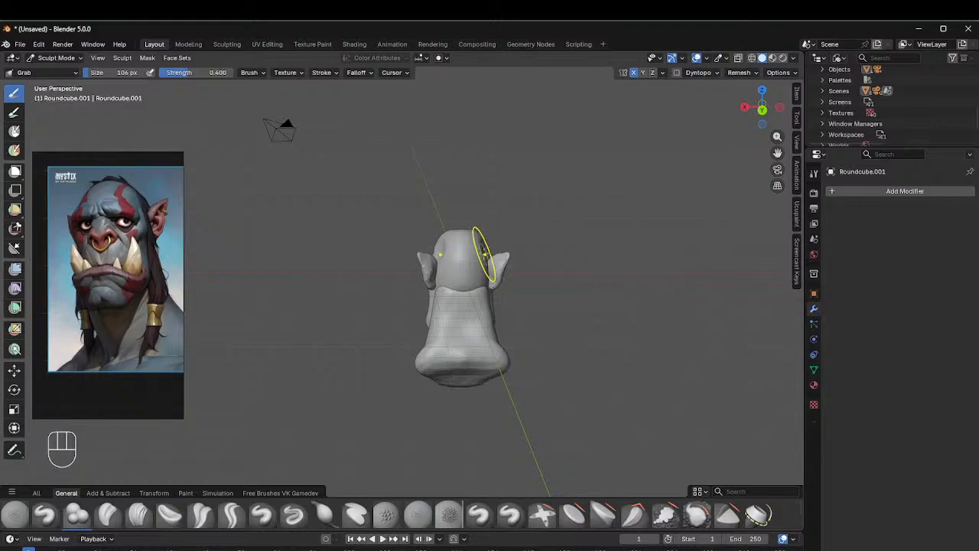
mouse_move(507, 205)
middle_mouse_down()
mouse_move(456, 254)
mouse_move(451, 328)
middle_mouse_up()
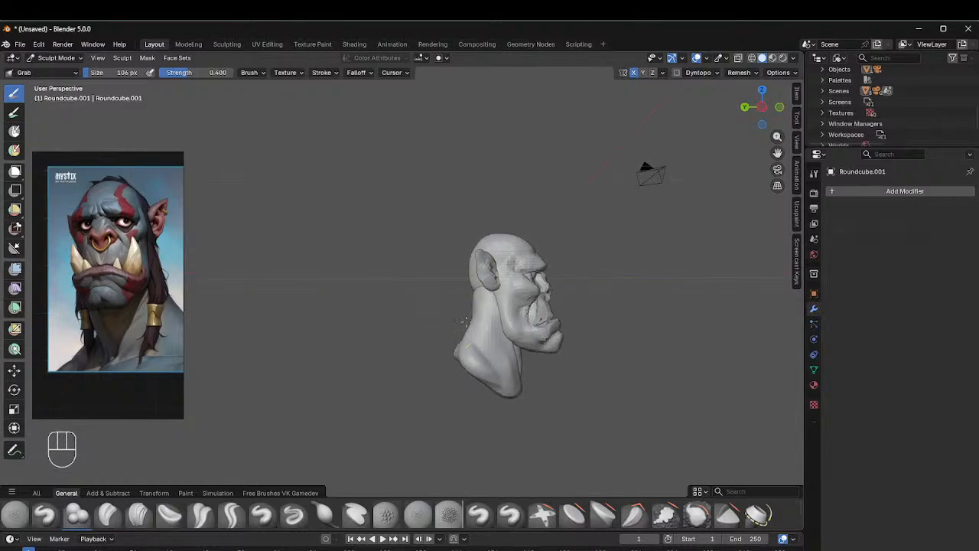
key("alt+q")
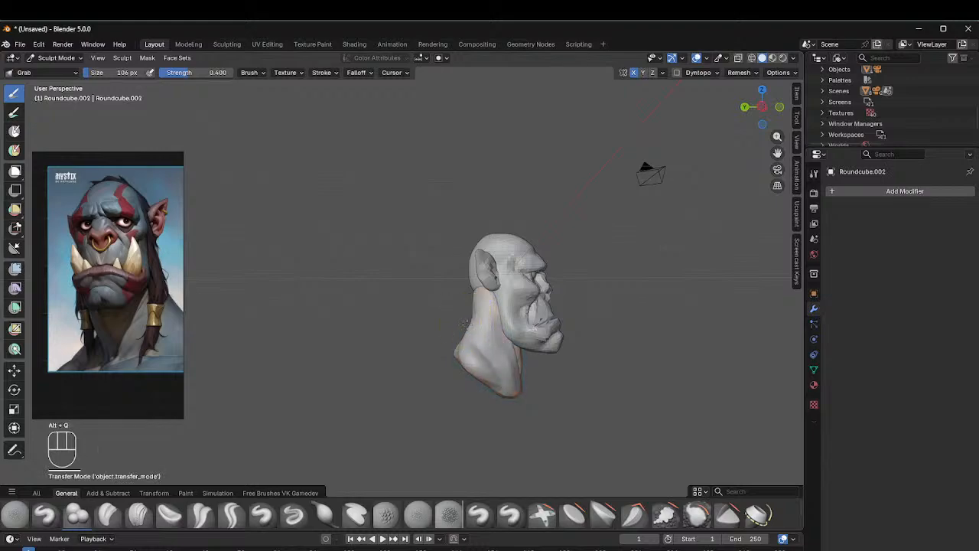
middle_click_drag(468, 316, 563, 291)
left_click(231, 514)
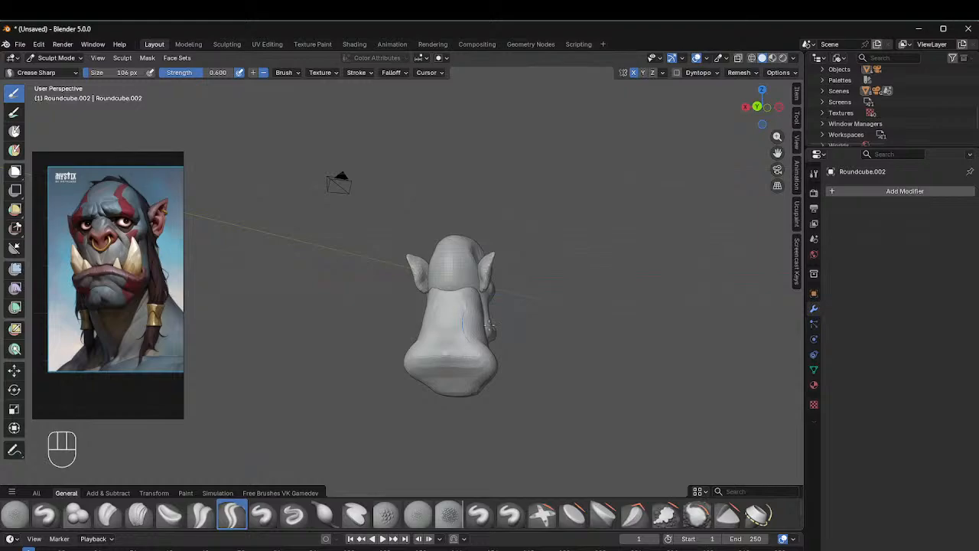
key("f")
left_click(444, 335)
middle_click_drag(454, 295, 447, 297, "alt")
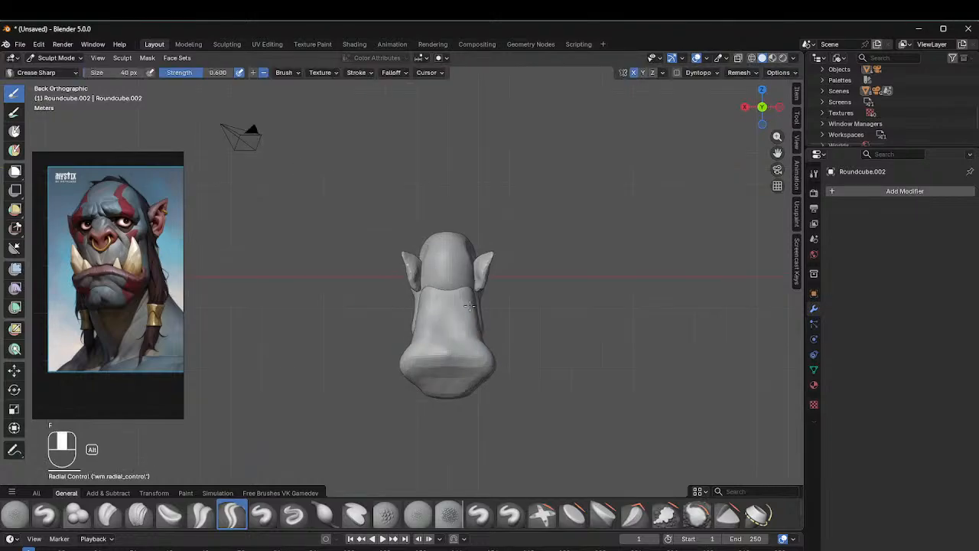
left_click_drag(447, 302, 451, 344)
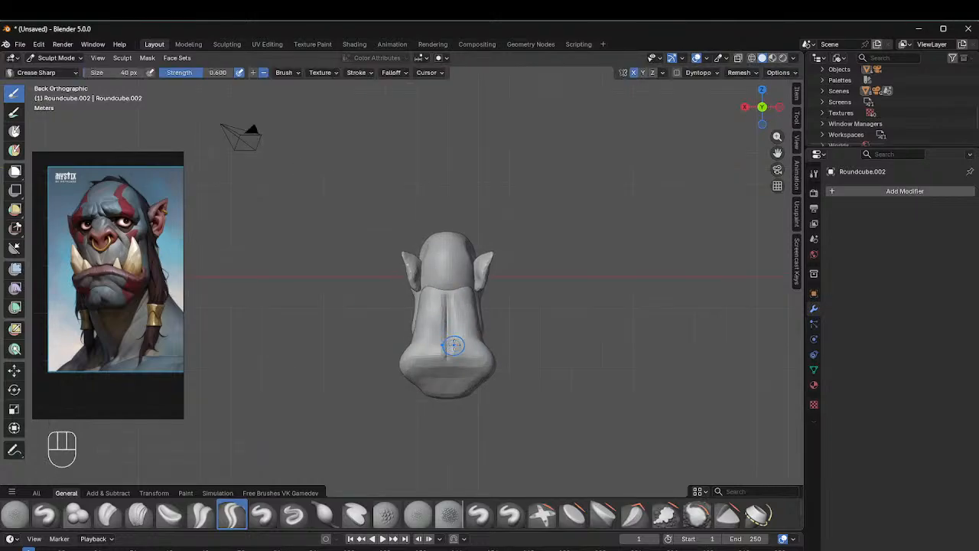
Step: Swell the muscles on both sides of the back neck groove with the Inflate/Deflate brush at 87 px
key("f")
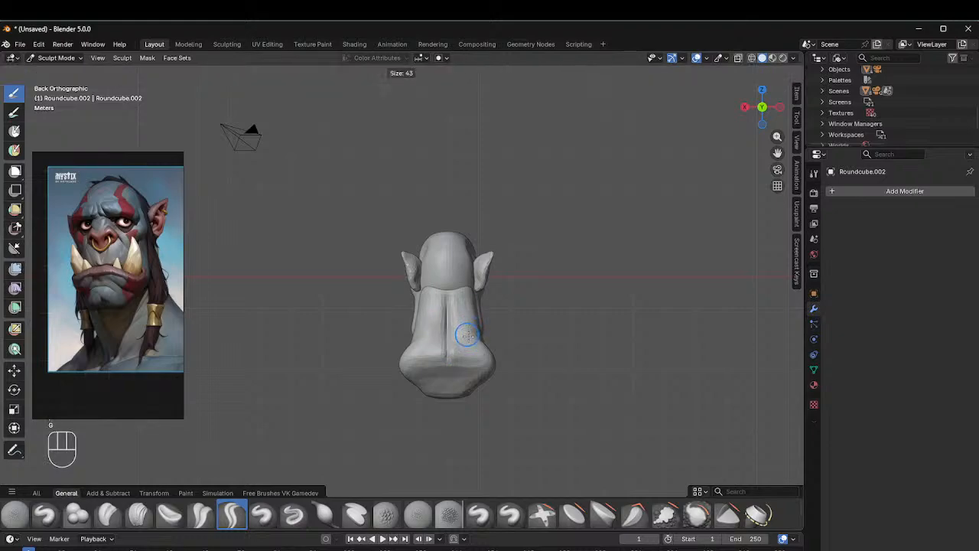
left_click(411, 408)
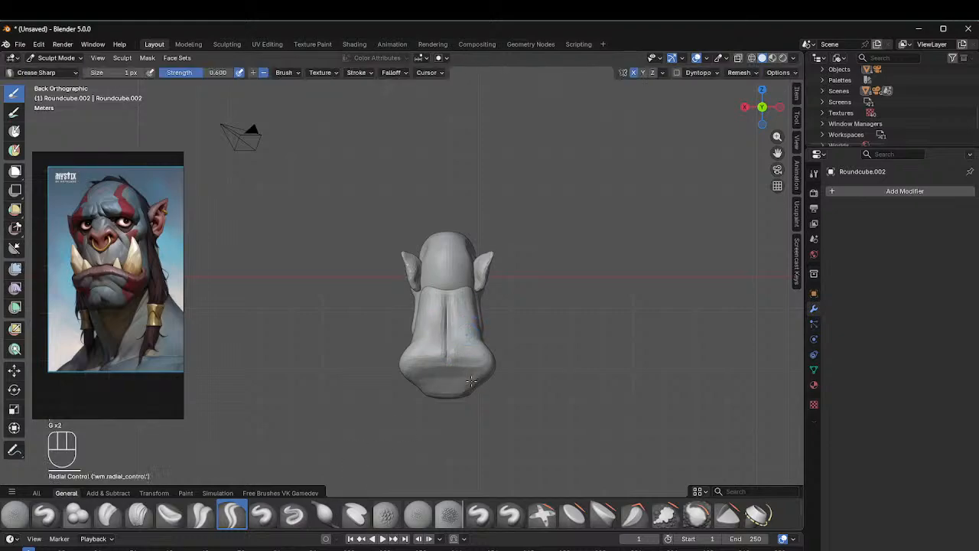
left_click(325, 514)
key("f")
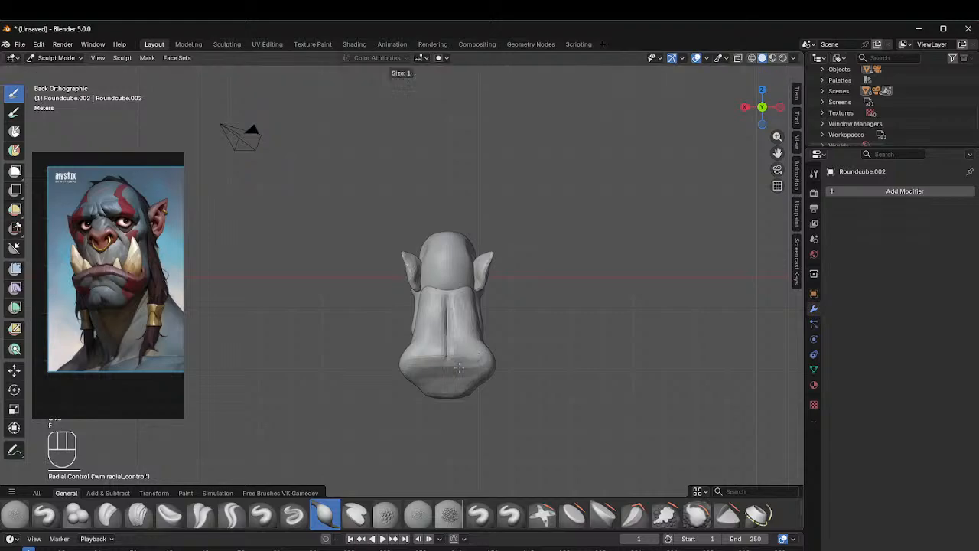
left_click(467, 334)
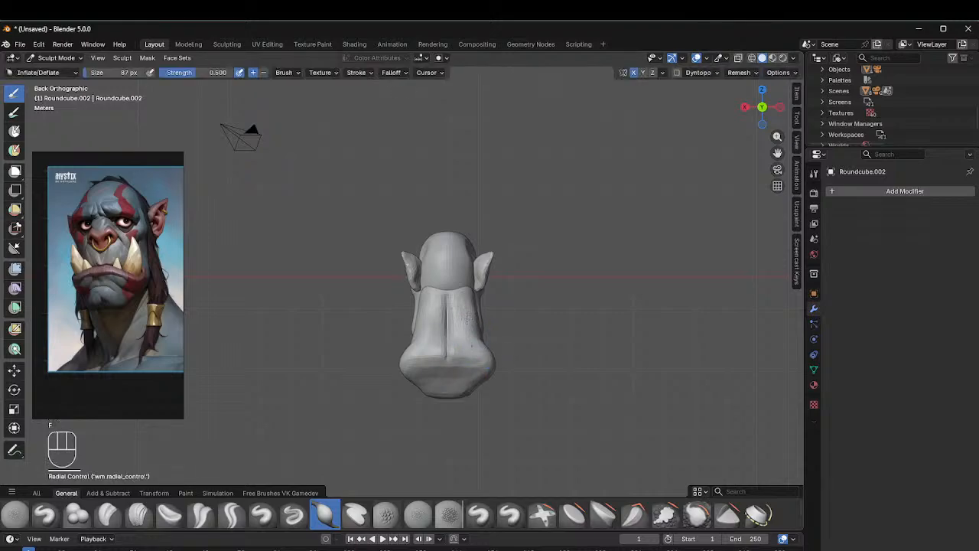
middle_click_drag(480, 329, 528, 272)
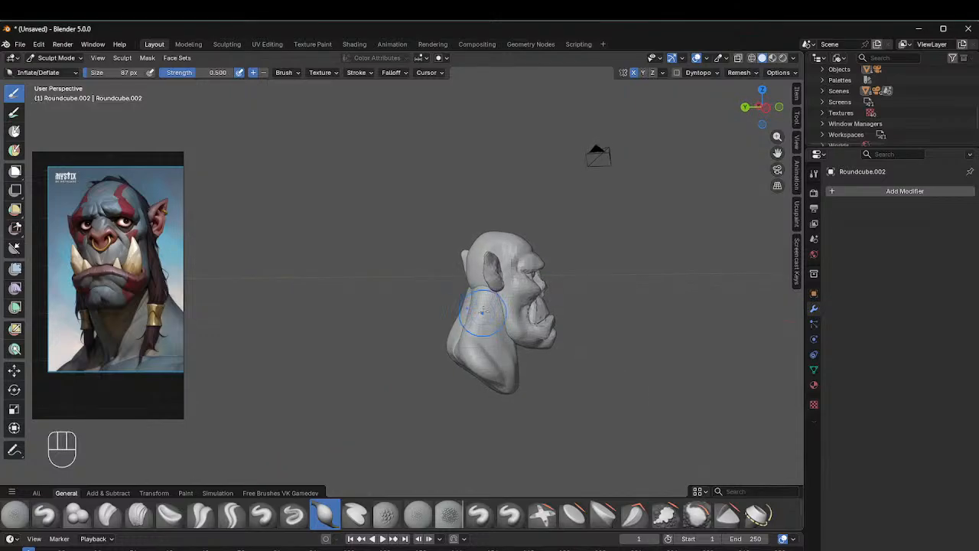
mouse_move(482, 309)
middle_mouse_down()
mouse_move(466, 321)
mouse_move(507, 301)
mouse_move(486, 326)
mouse_move(490, 313)
mouse_move(461, 327)
middle_mouse_up()
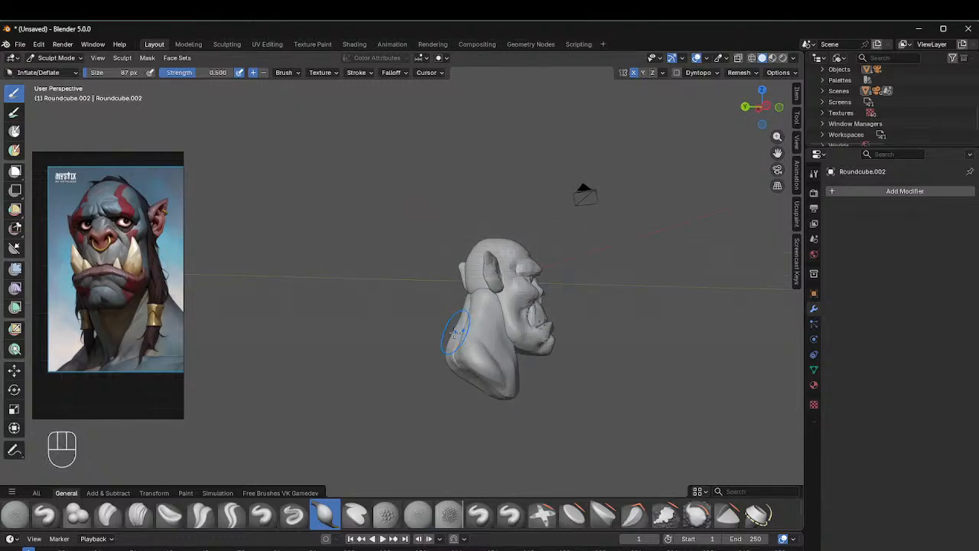
Step: Reshape the back and sides of the neck with the Grab brush at 159 px
key("g")
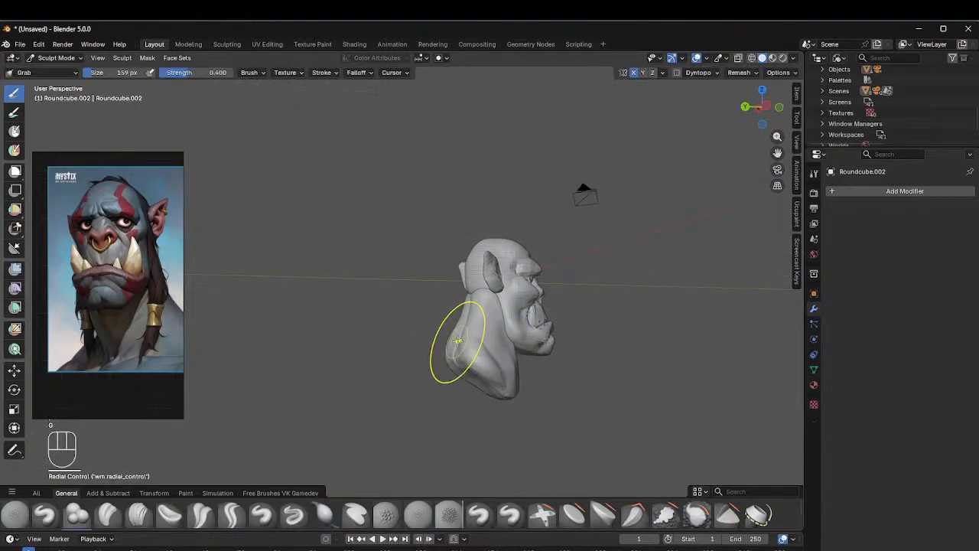
mouse_move(477, 317)
middle_mouse_down()
mouse_move(535, 316)
mouse_move(511, 304)
mouse_move(531, 304)
middle_mouse_up()
left_click_drag(492, 331, 484, 326)
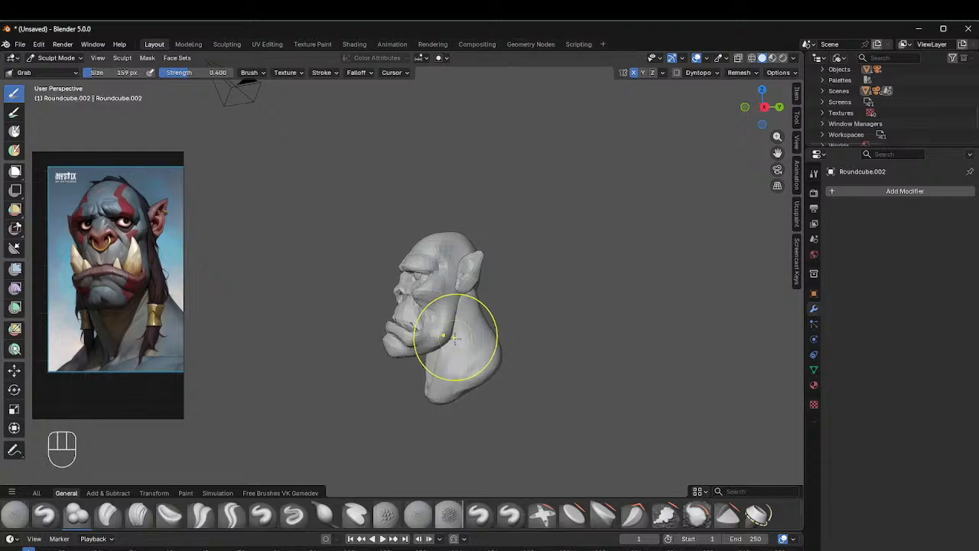
middle_click_drag(454, 309, 472, 312)
middle_click_drag(471, 313, 419, 323, "shift")
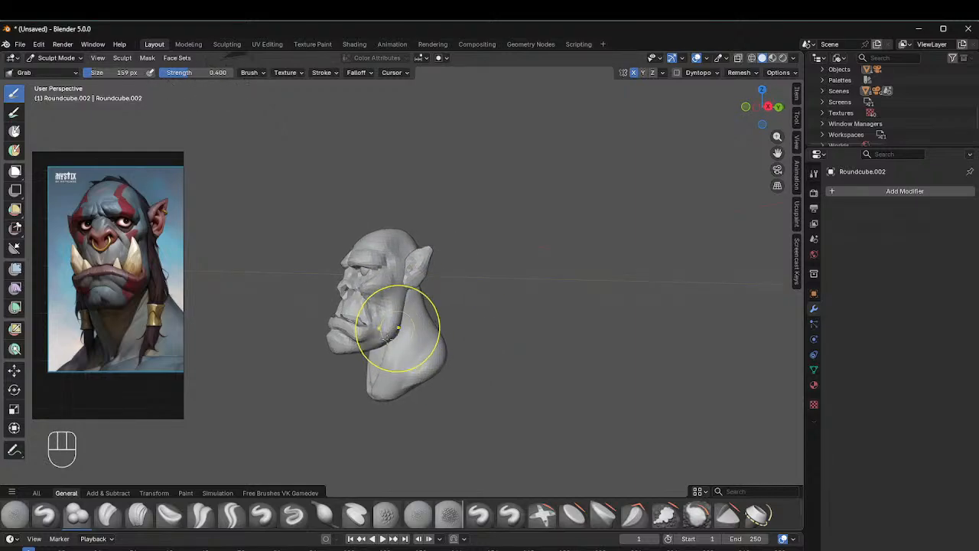
middle_click_drag(356, 365, 360, 372)
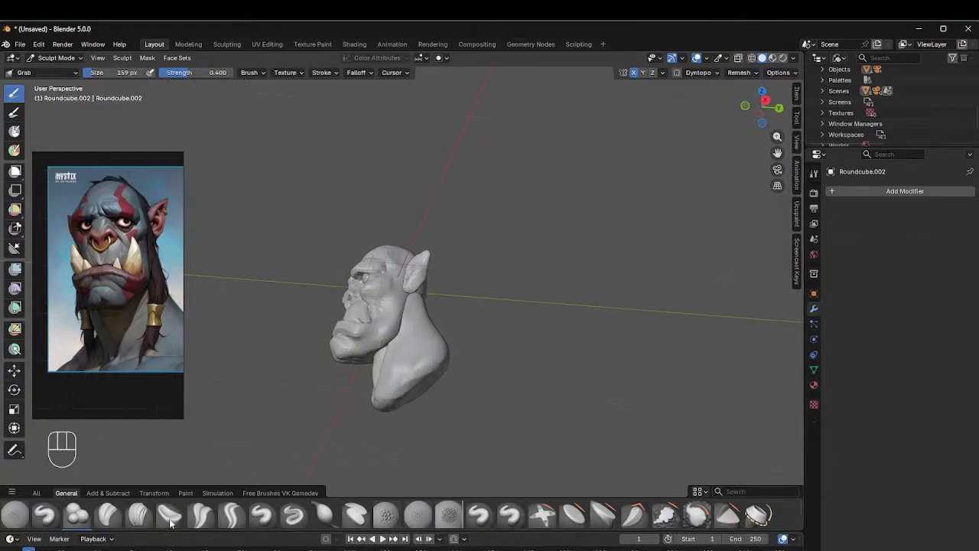
Step: Switch sculpting back to the head and build up the underside of the jaw with Clay Strips at 44 px
key("c")
key("f")
left_click(369, 356)
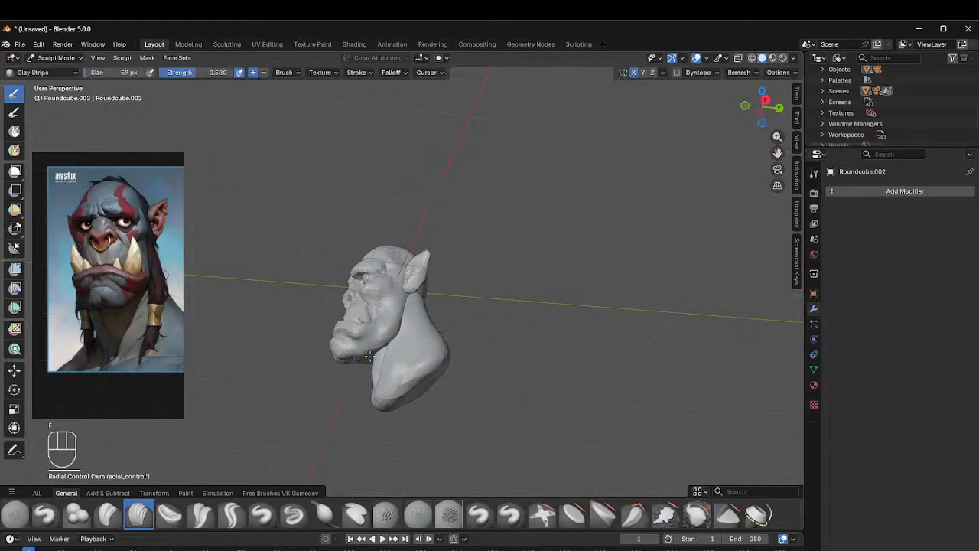
key("f")
left_click(348, 361)
key("super")
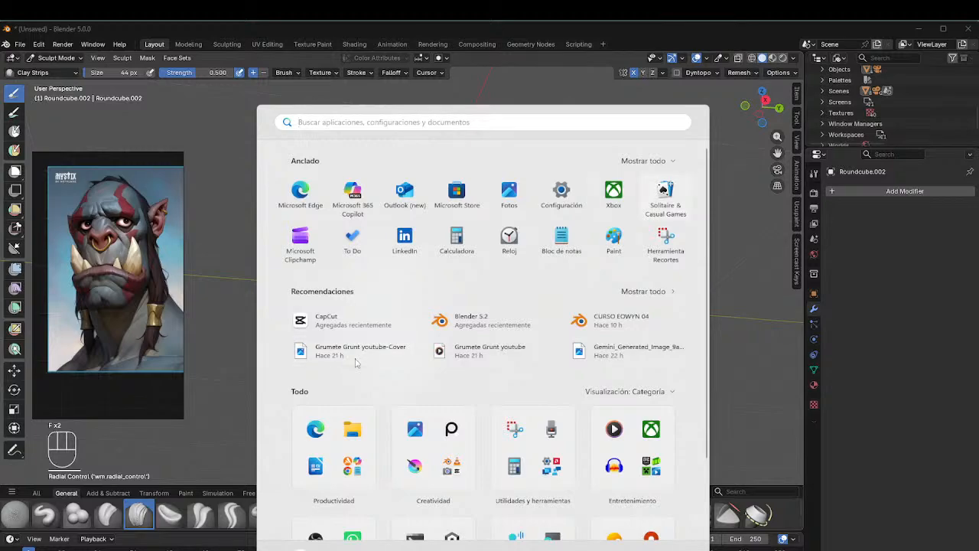
key("super")
key("alt+q")
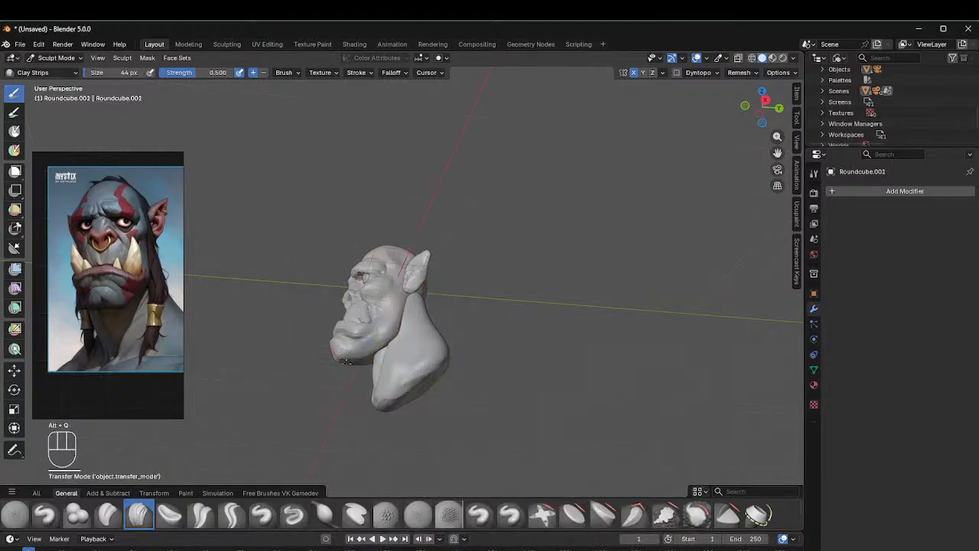
left_click_drag(351, 361, 375, 349)
middle_click_drag(359, 355, 399, 312)
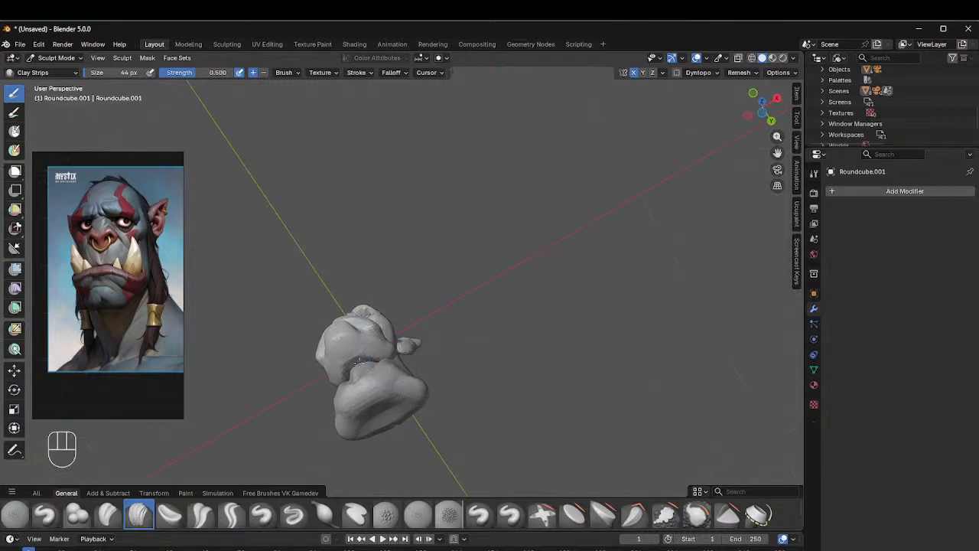
mouse_move(371, 354)
middle_mouse_down()
mouse_move(472, 356)
mouse_move(416, 353)
middle_mouse_up()
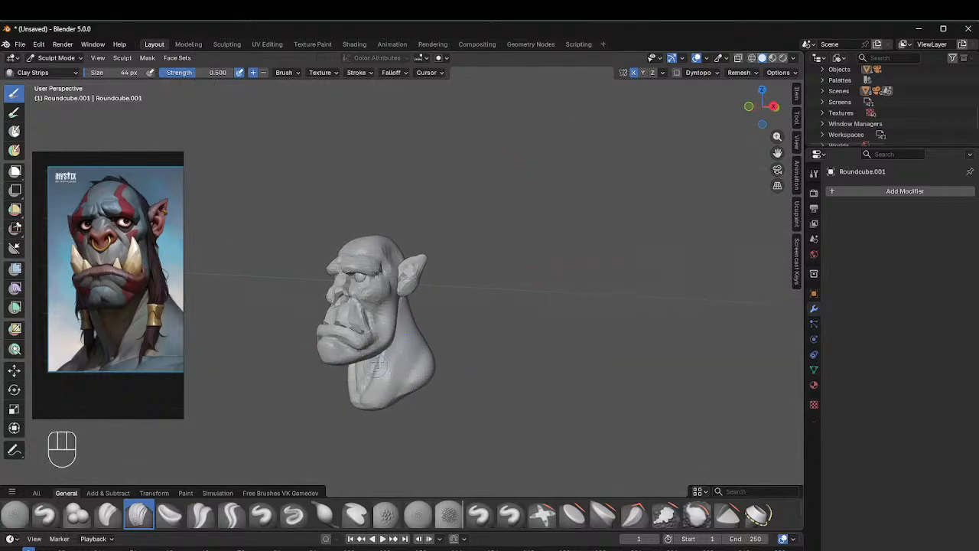
Step: Build up the side of the jaw beneath the mouth corner with Clay Strips at 32 px
key("f")
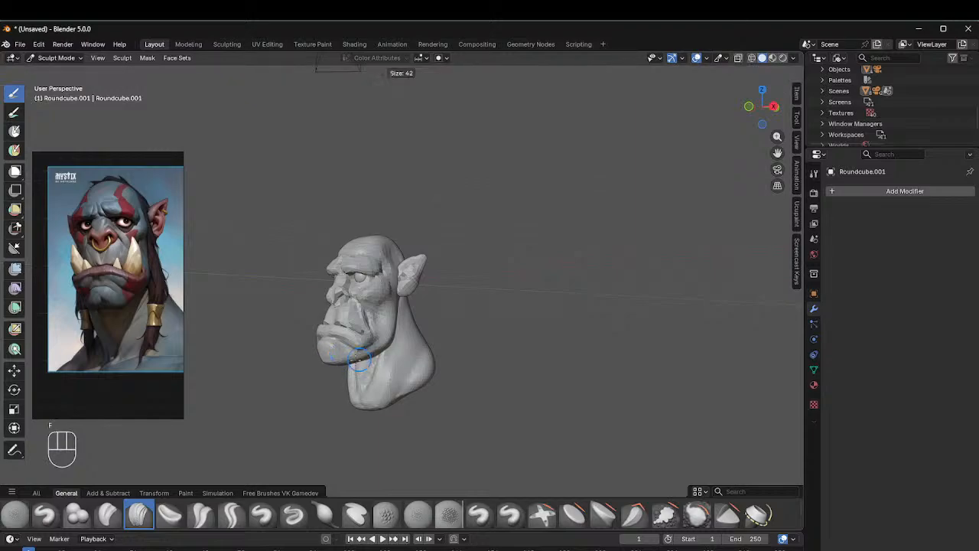
left_click(354, 357)
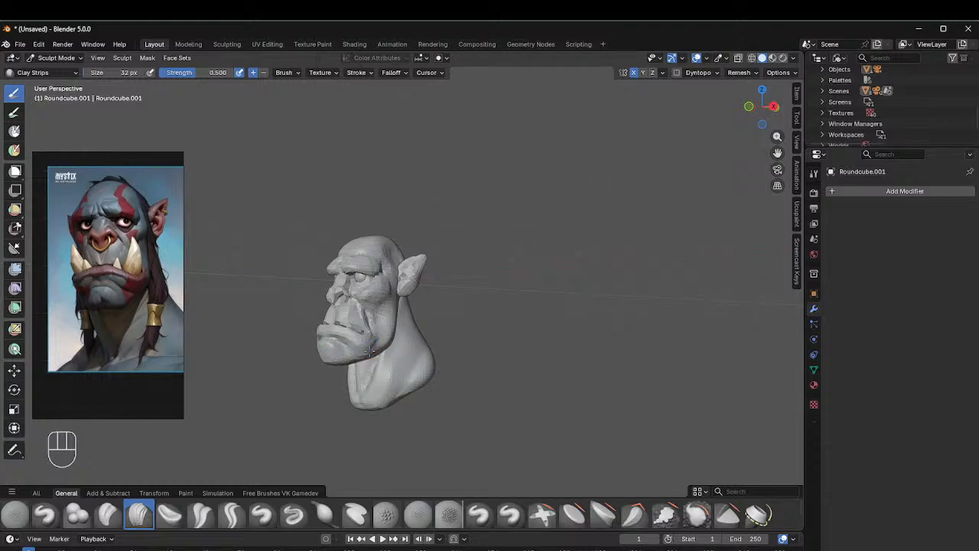
middle_click_drag(367, 355, 383, 325)
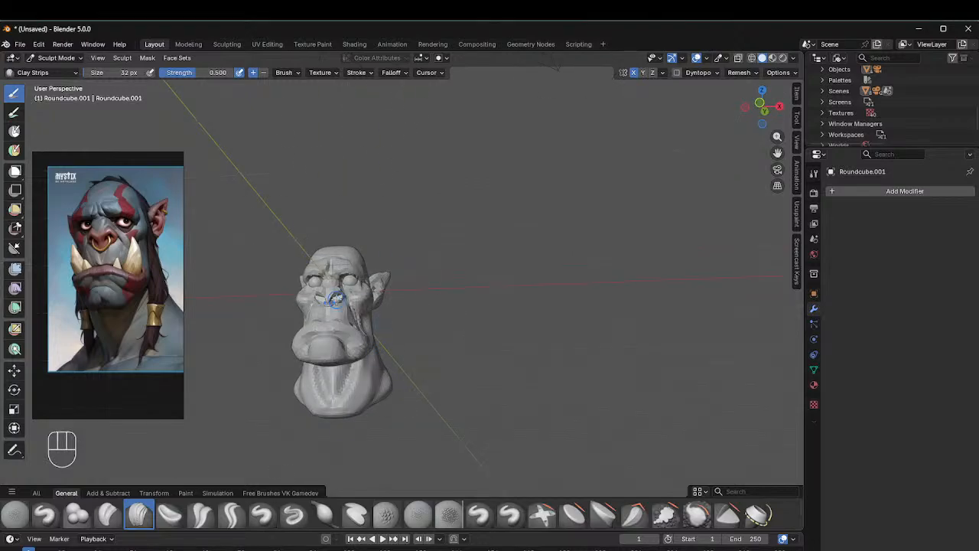
Step: Carve the folds between the chin and the mouth corners with Crease Sharp at 61 px
scroll(334, 299, "up", 4)
mouse_move(337, 301)
middle_mouse_down()
mouse_move(467, 207)
mouse_move(488, 228)
middle_mouse_up()
left_click(231, 514)
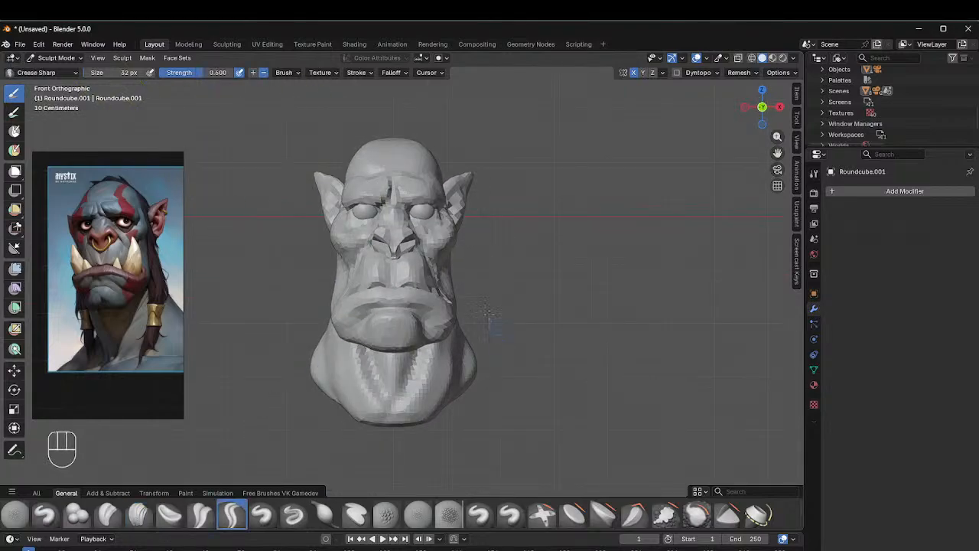
middle_click_drag(482, 318, 436, 308)
key("f")
left_click(480, 345)
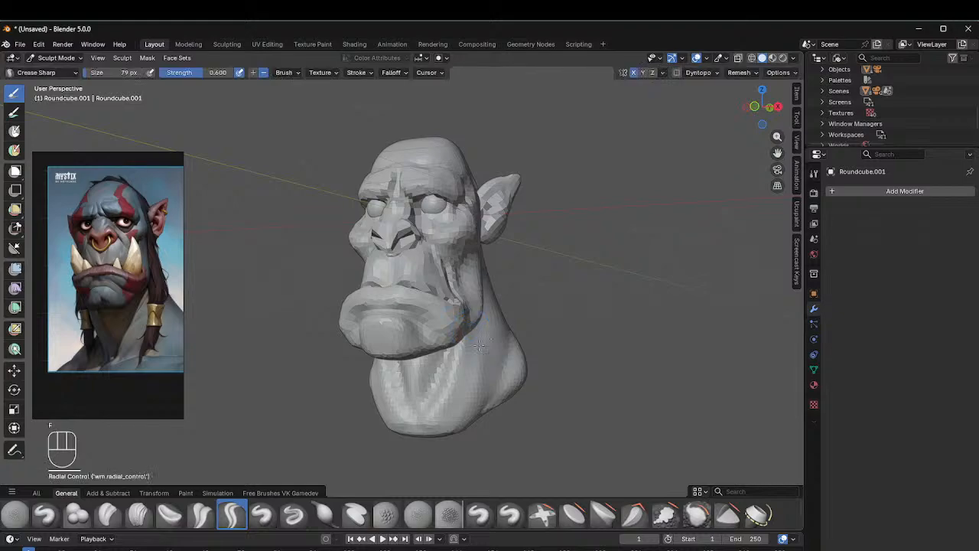
key("f")
left_click(444, 344)
middle_click_drag(448, 344, 455, 344)
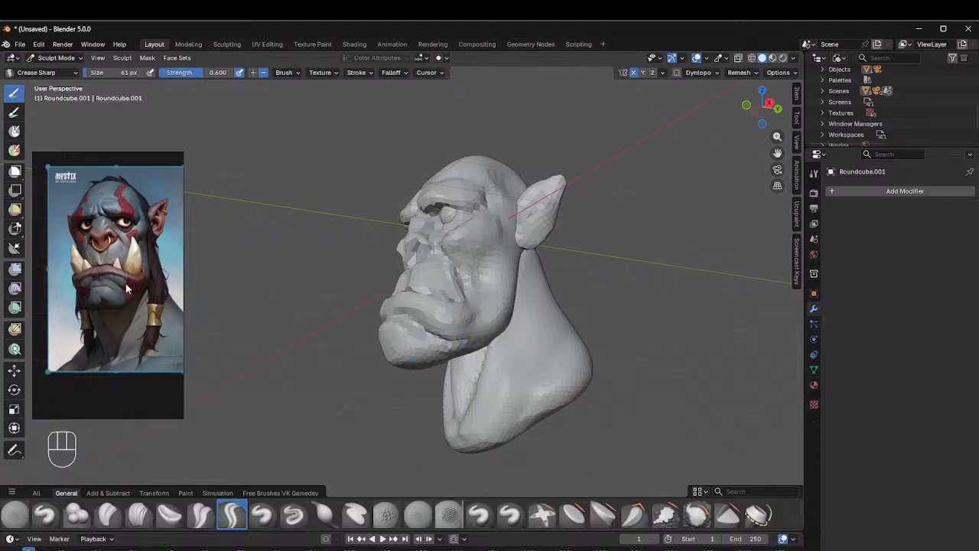
middle_click_drag(386, 256, 394, 252)
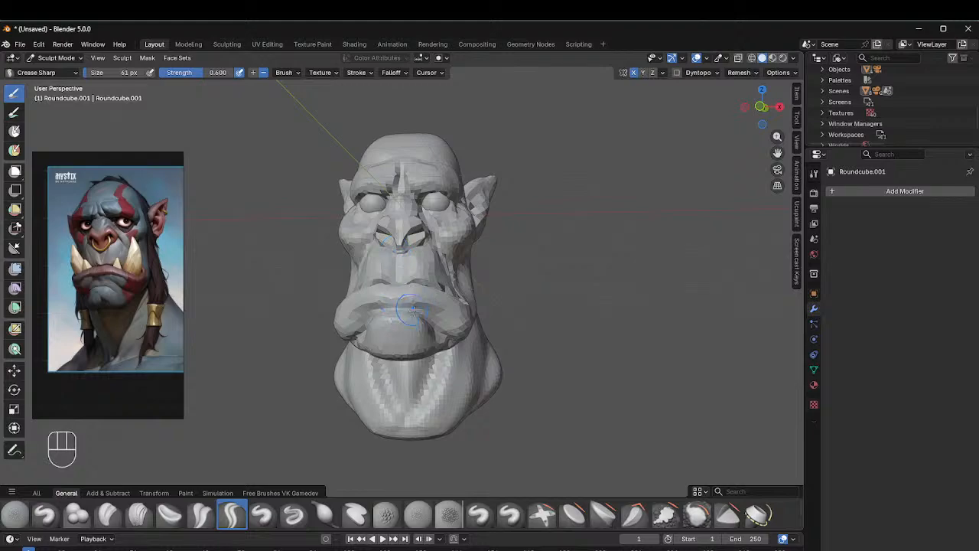
Step: Deepen the crease beneath the lower lip and around the chin, reducing the Crease Sharp brush to 44 px
middle_click_drag(413, 309, 426, 331)
left_click_drag(404, 322, 434, 324)
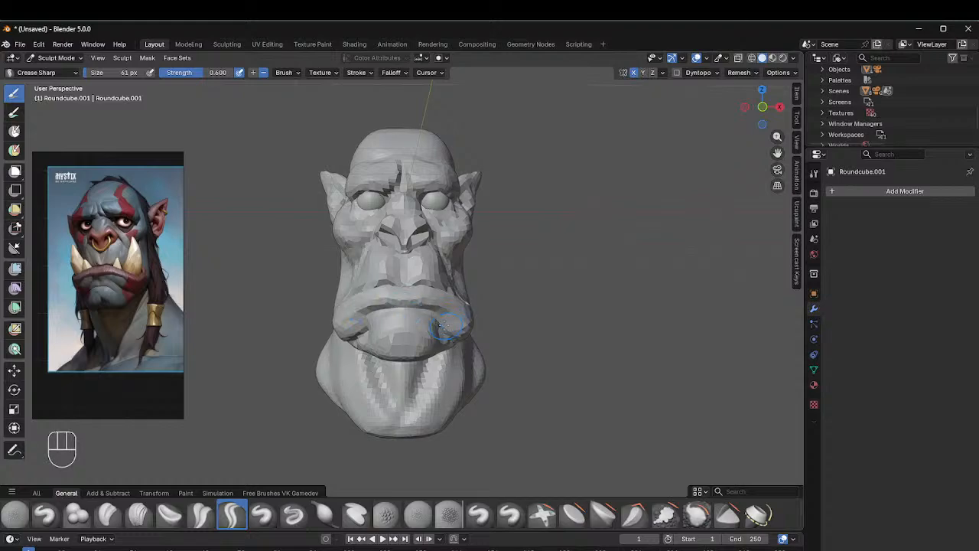
middle_click_drag(419, 308, 440, 304)
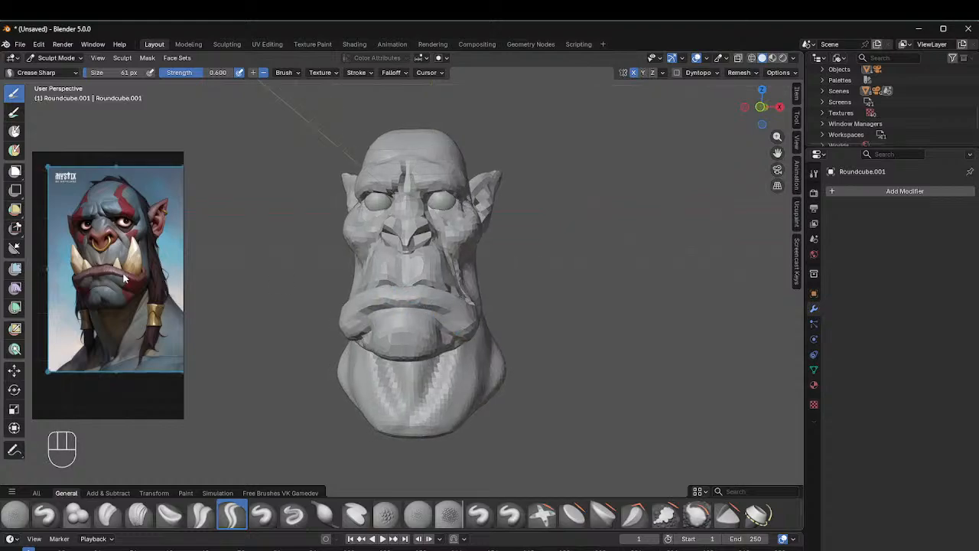
left_click(161, 257)
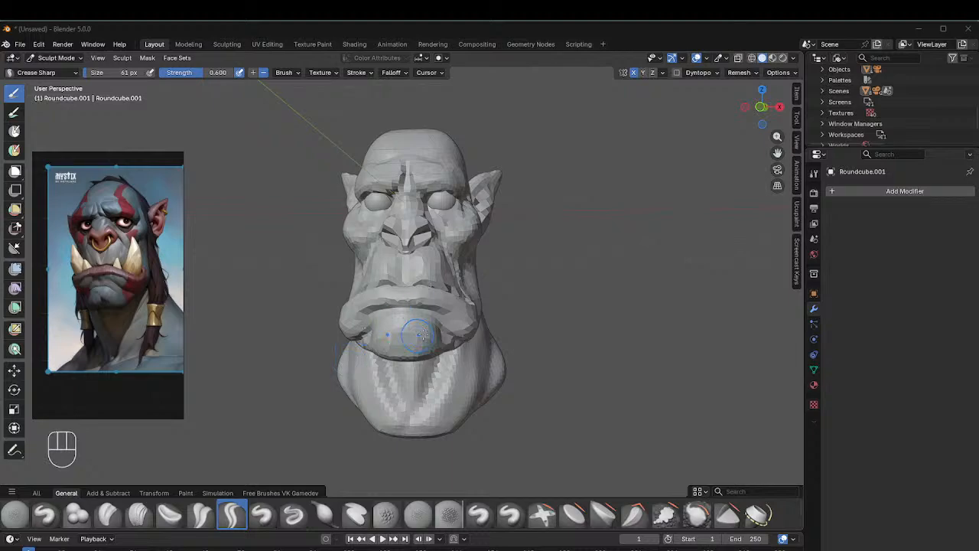
middle_click_drag(421, 293, 358, 274)
middle_click_drag(467, 319, 498, 319)
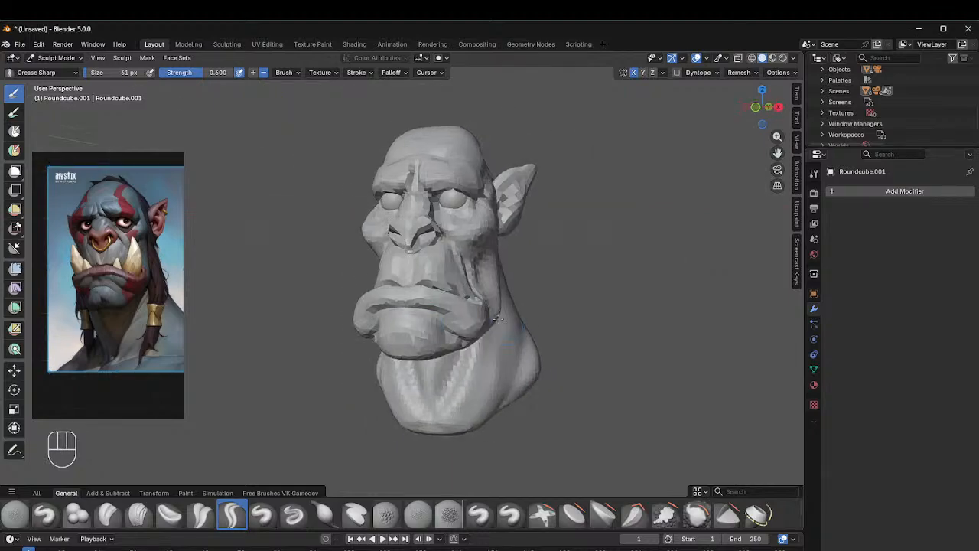
middle_click_drag(434, 327, 423, 334)
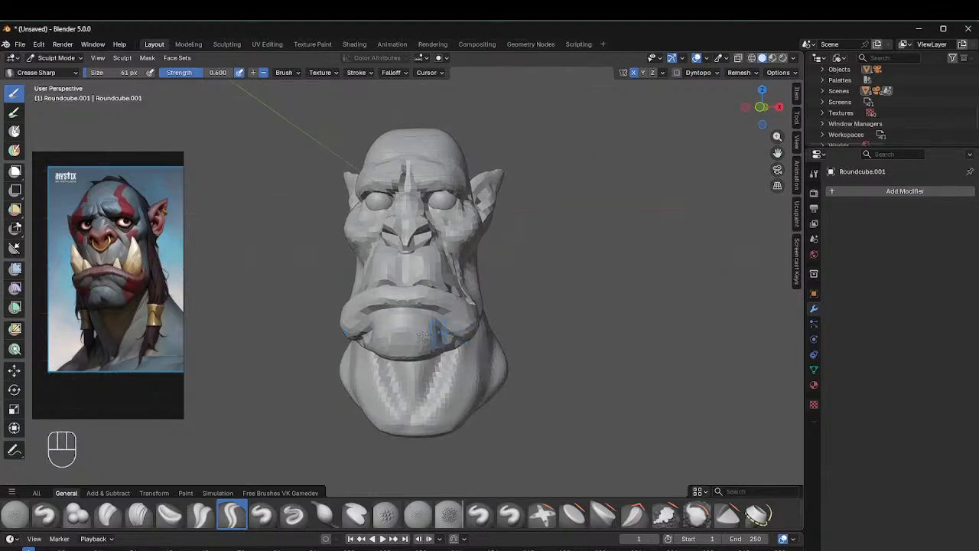
key("f")
left_click(426, 327)
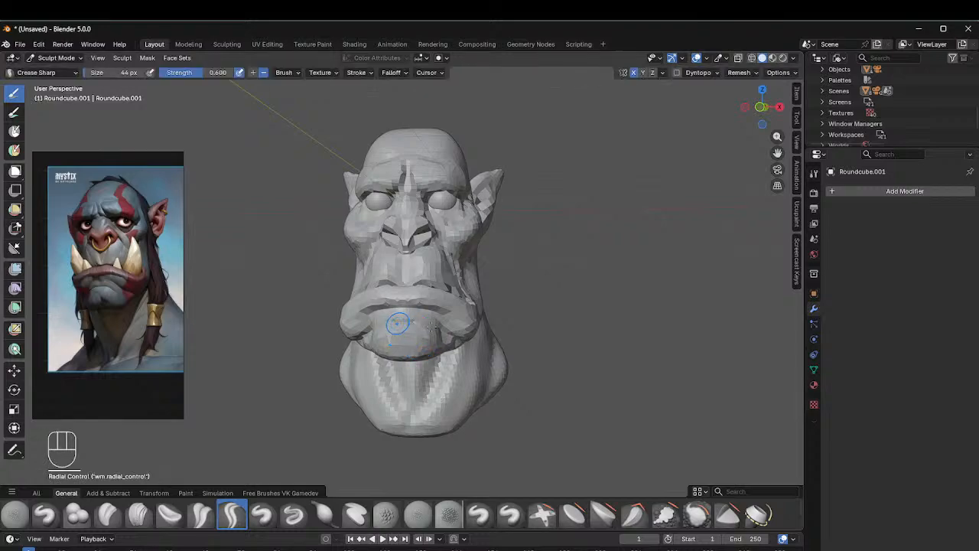
Step: Swell the chin with the Inflate/Deflate brush at 116 px and the area below the mouth corner at 57 px
mouse_move(472, 325)
middle_mouse_down()
mouse_move(364, 311)
mouse_move(411, 330)
middle_mouse_up()
left_click(324, 514)
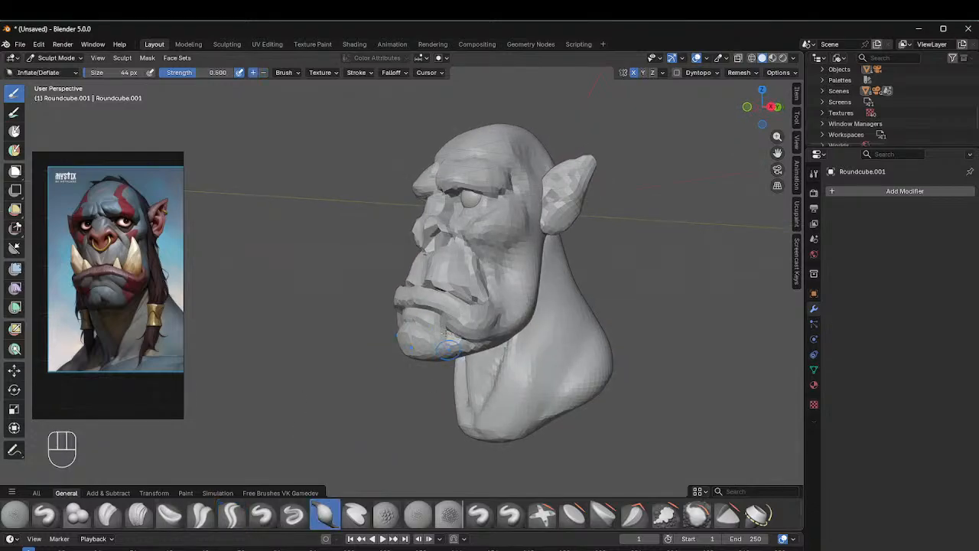
key("f")
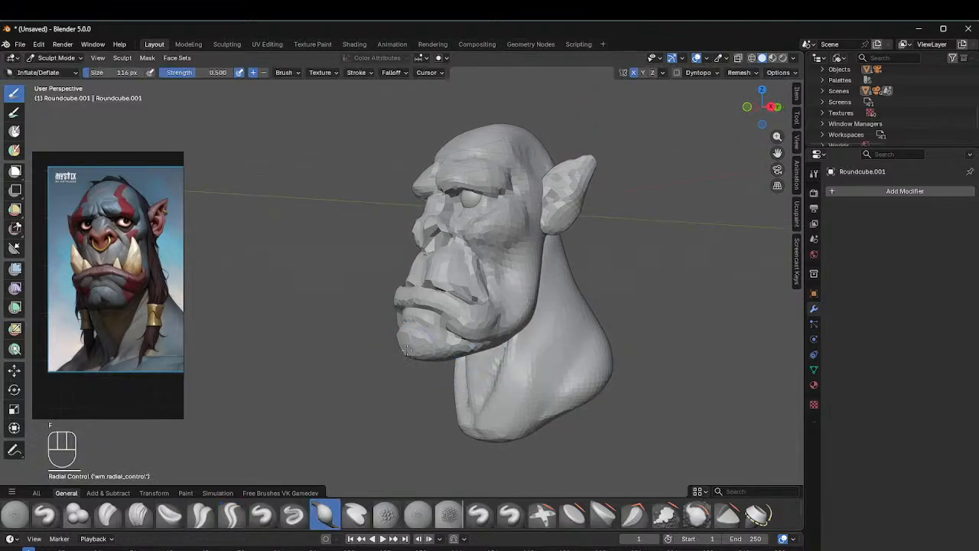
mouse_move(424, 348)
middle_mouse_down()
mouse_move(452, 359)
mouse_move(409, 343)
middle_mouse_up()
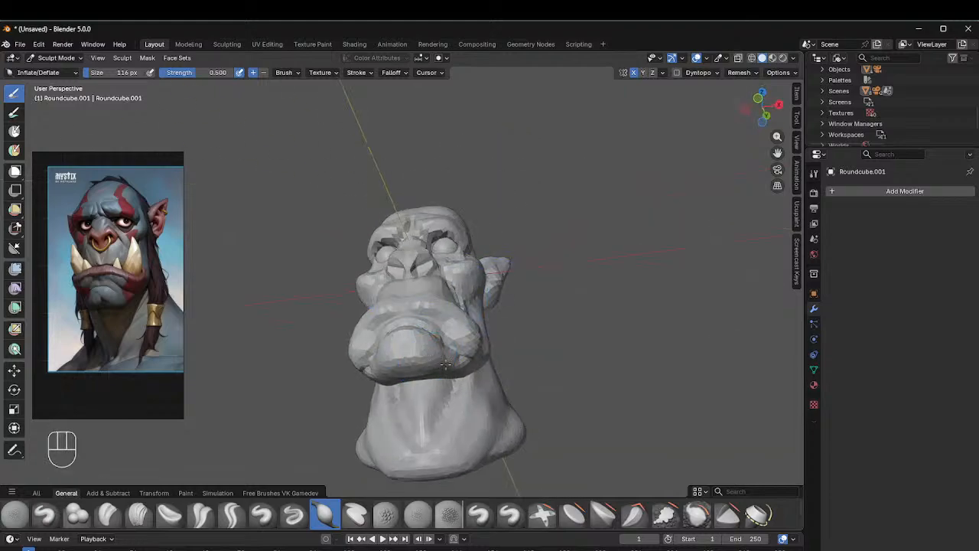
middle_click_drag(500, 357, 467, 371)
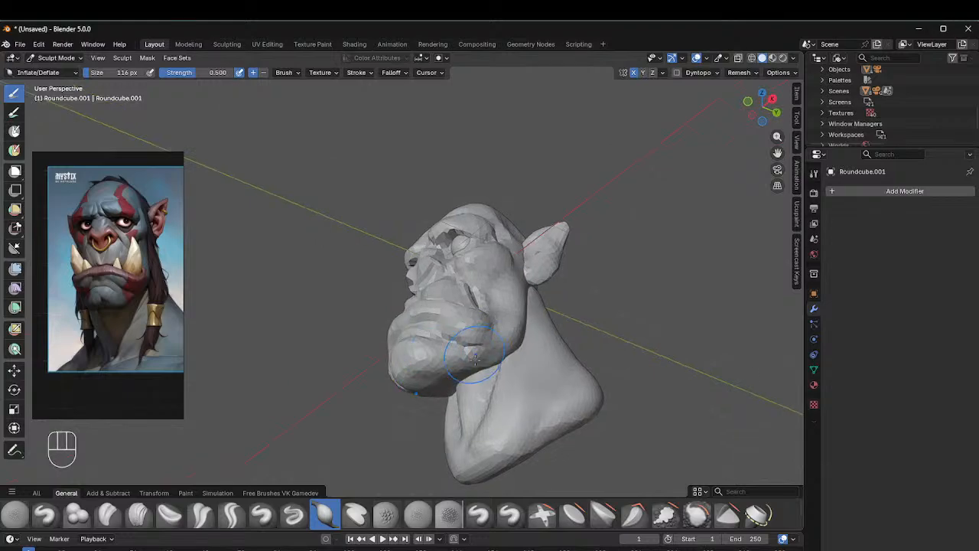
key("f")
left_click(447, 374)
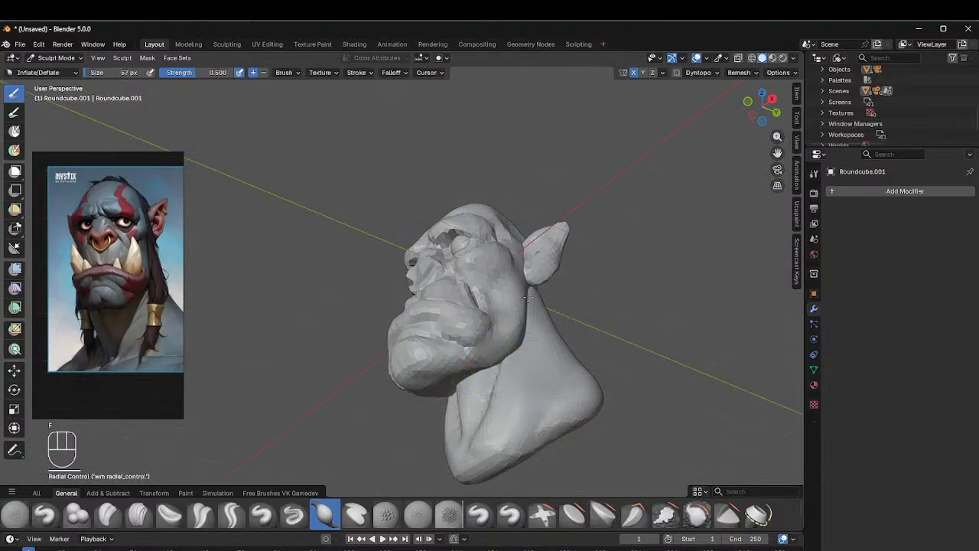
Step: Reshape the jaw and cheek contours from the side and front with the Grab brush at 216 px
mouse_move(501, 295)
middle_mouse_down()
mouse_move(485, 310)
mouse_move(485, 276)
middle_mouse_up()
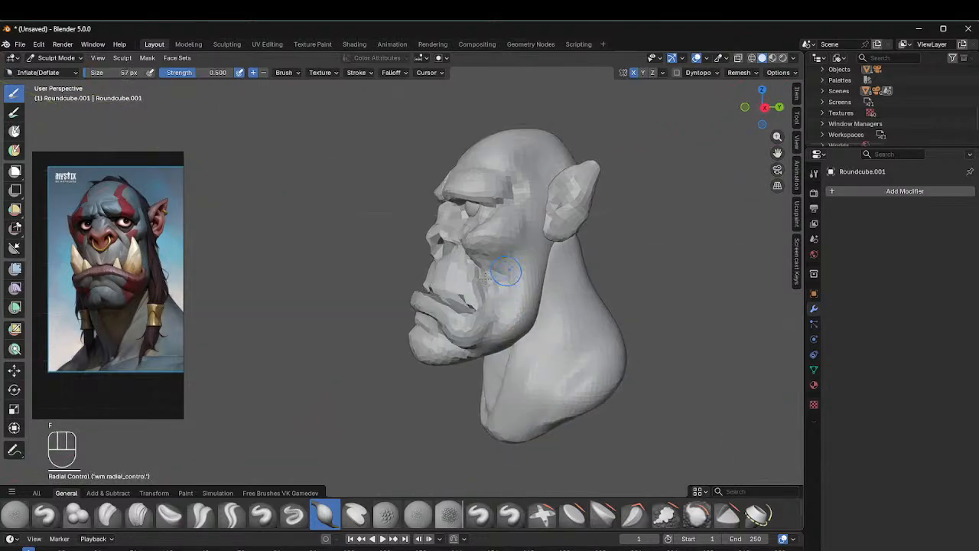
middle_click(465, 315, "alt")
middle_click_drag(464, 315, 398, 273)
key("space")
key("space")
key("space")
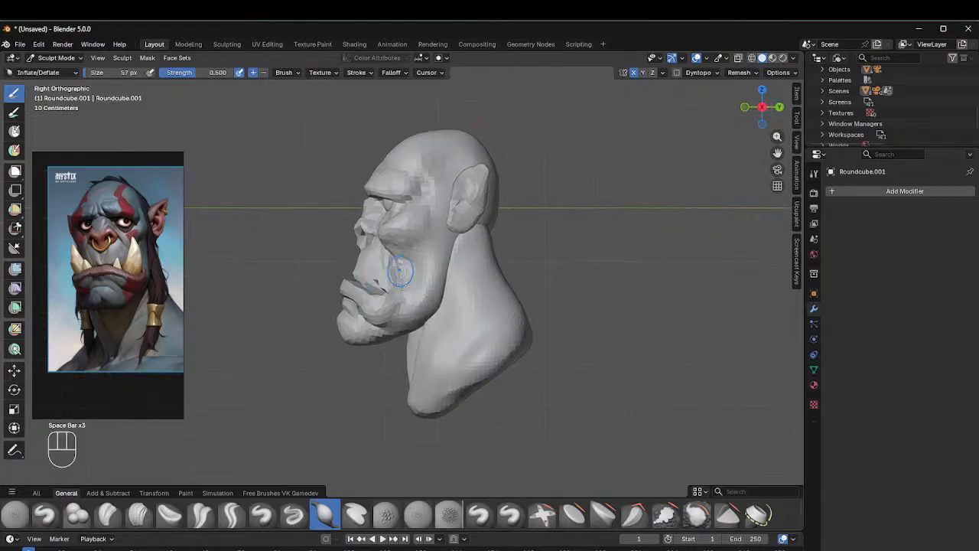
key("f")
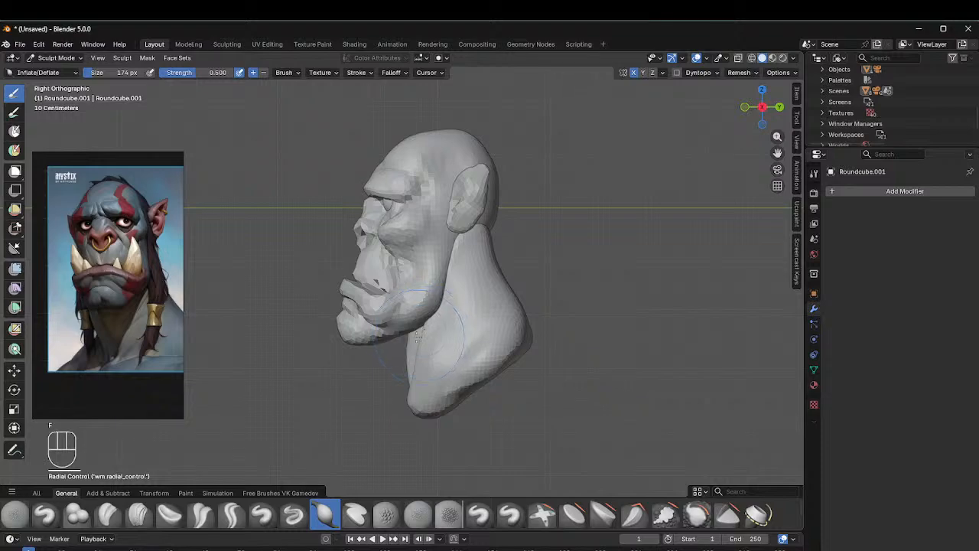
key("f")
left_click(437, 333)
key("g")
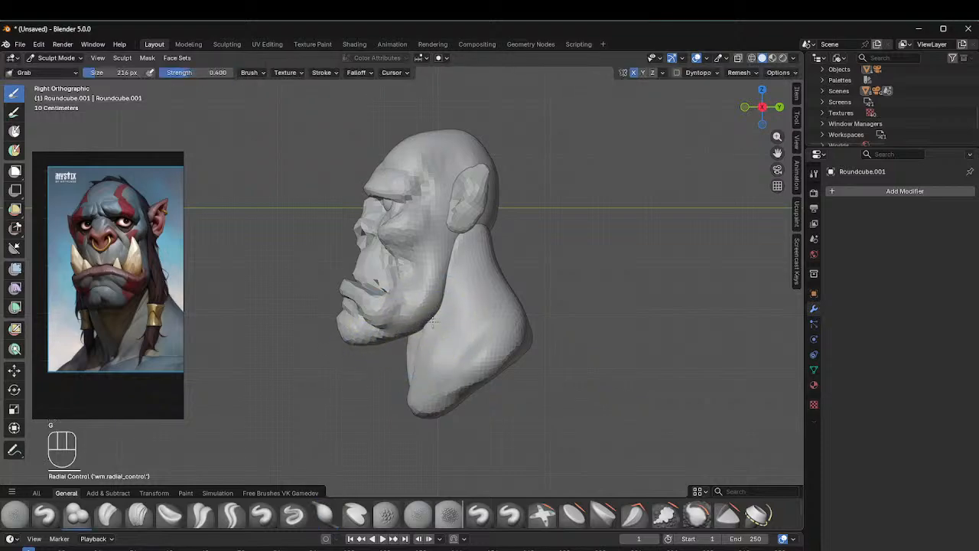
mouse_move(432, 321)
middle_mouse_down()
mouse_move(437, 298)
mouse_move(360, 284)
mouse_move(426, 306)
mouse_move(423, 337)
mouse_move(441, 267)
middle_mouse_up()
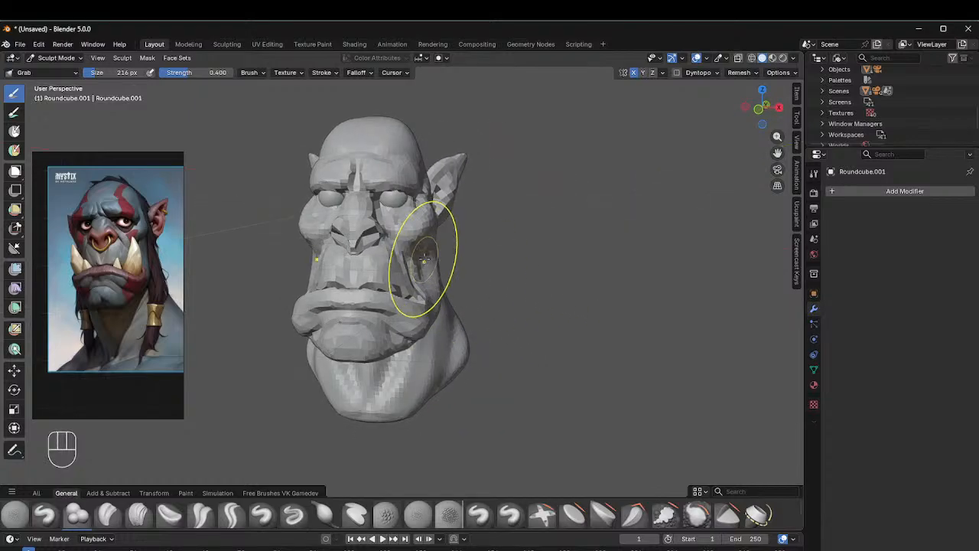
mouse_move(428, 255)
middle_mouse_down()
mouse_move(433, 243)
mouse_move(393, 218)
mouse_move(376, 240)
mouse_move(507, 243)
mouse_move(507, 234)
mouse_move(462, 236)
mouse_move(471, 238)
middle_mouse_up()
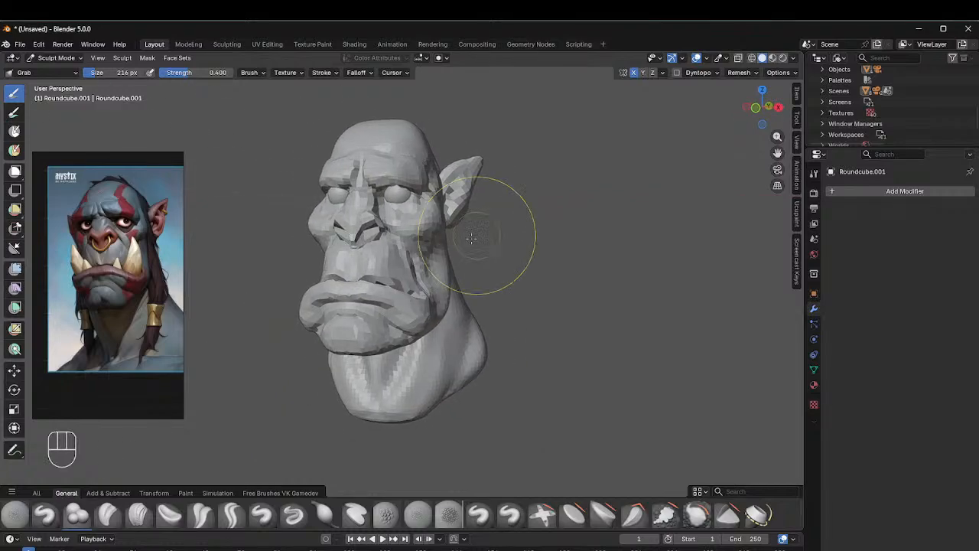
Step: Build up the chin and the cheeks beside the mouth folds with Clay Strips at 51 px
left_click(138, 514)
key("f")
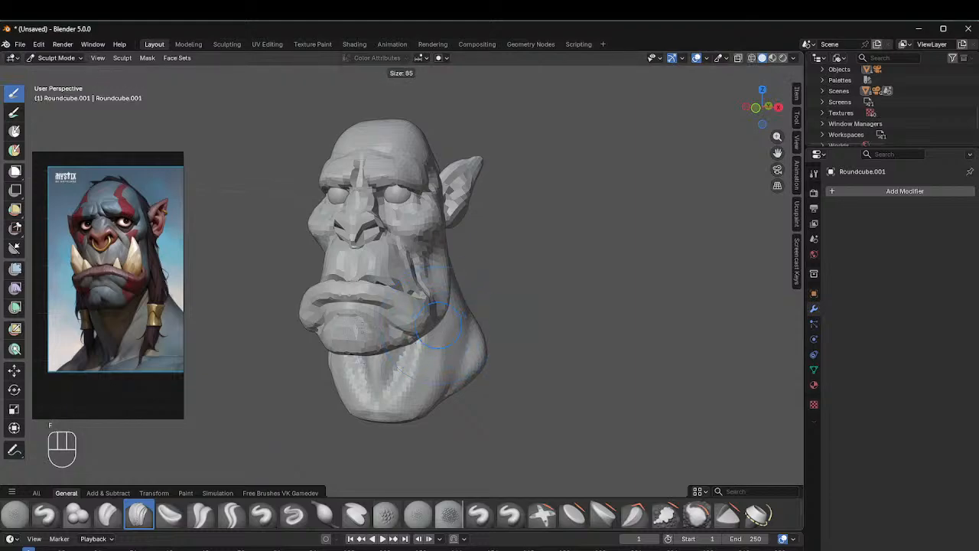
left_click(351, 330)
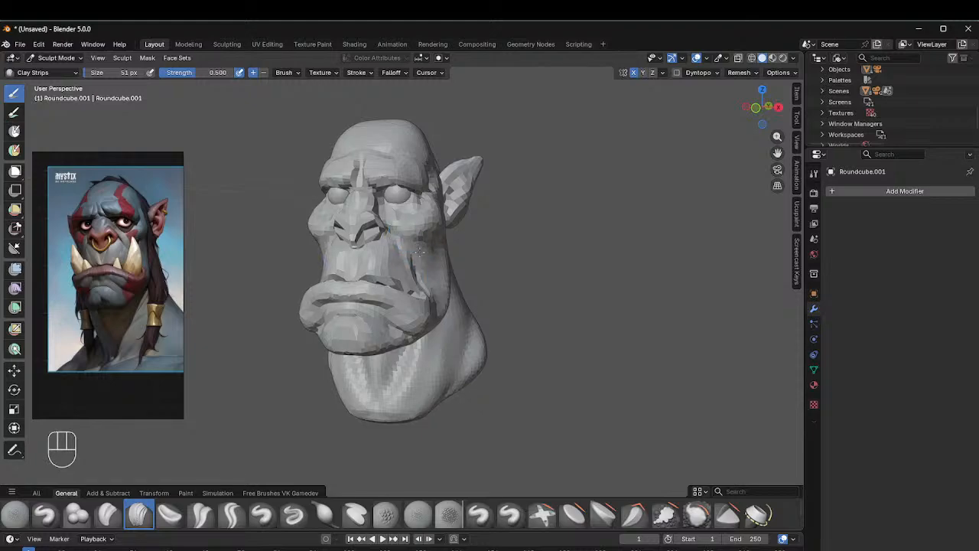
Step: Add clay to the brow ridges and the outer corners of the eye sockets with the 51 px Clay Strips brush
middle_click_drag(477, 228, 411, 279)
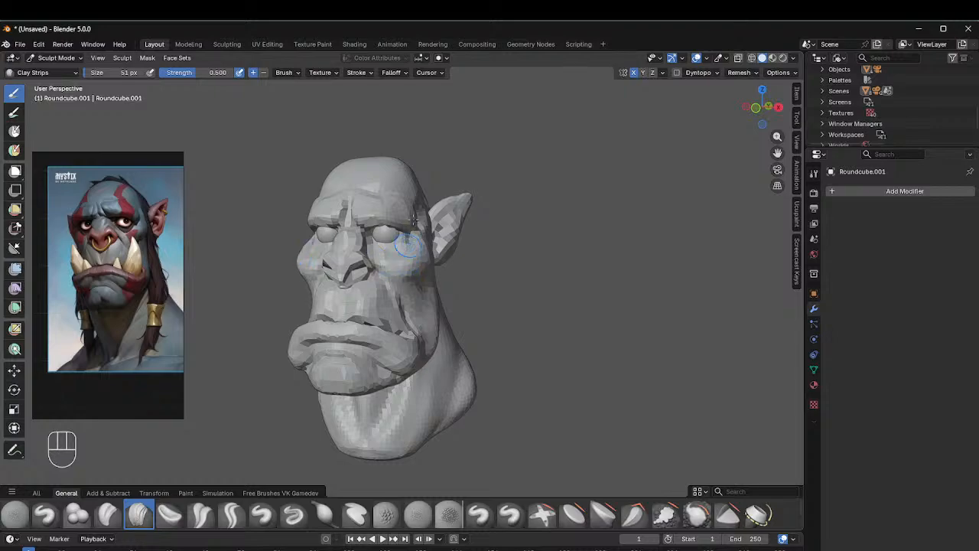
middle_click_drag(410, 243, 375, 227)
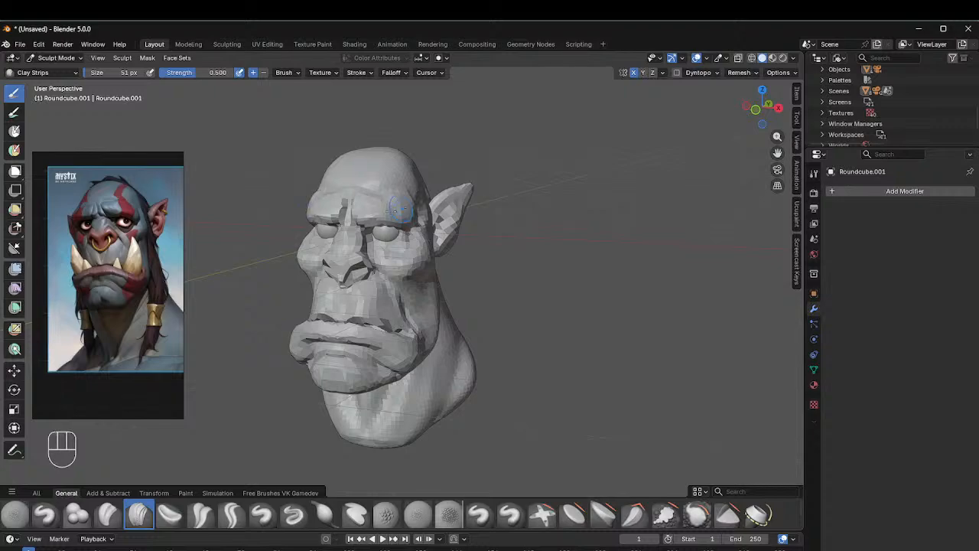
mouse_move(417, 200)
middle_mouse_down()
mouse_move(450, 240)
mouse_move(454, 219)
mouse_move(492, 203)
mouse_move(471, 204)
middle_mouse_up()
middle_click_drag(503, 218, 475, 249)
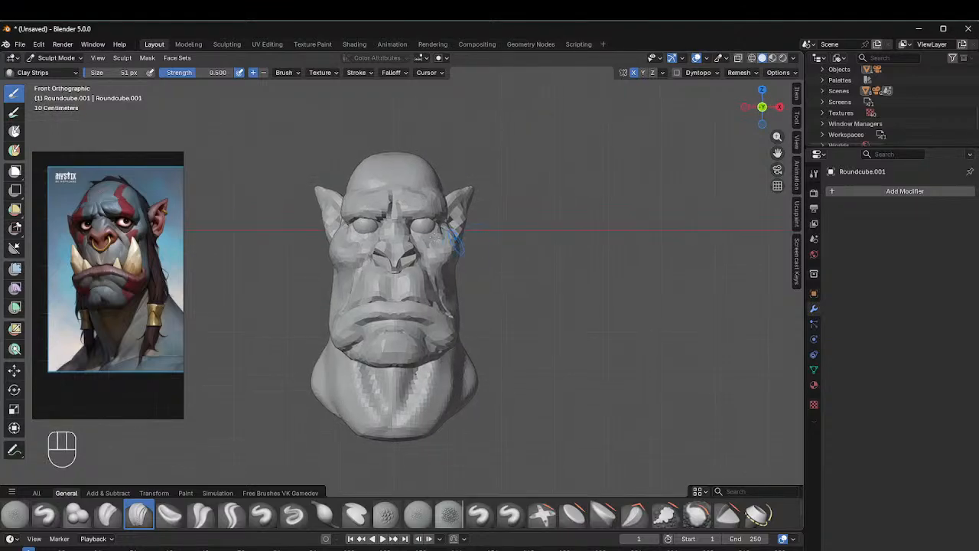
Step: Reshape the inner brows and the eyelids around the eyeballs with the Grab brush at 92 px
key("f")
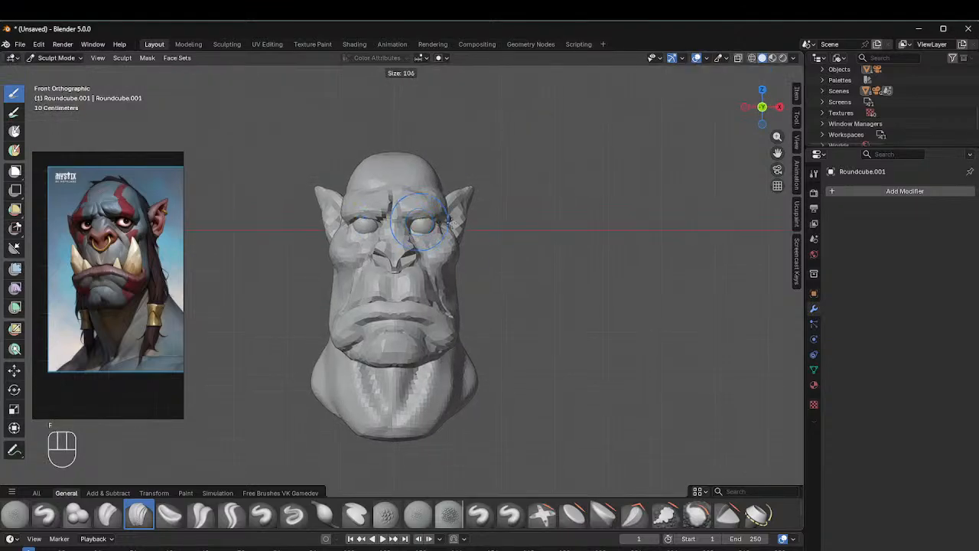
left_click(413, 222)
key("f")
left_click(409, 217)
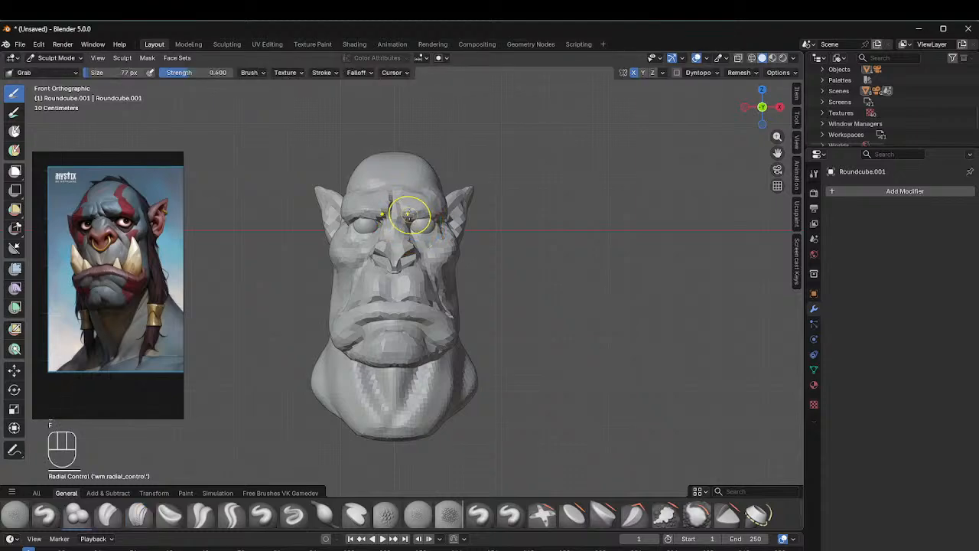
key("f")
left_click(413, 219)
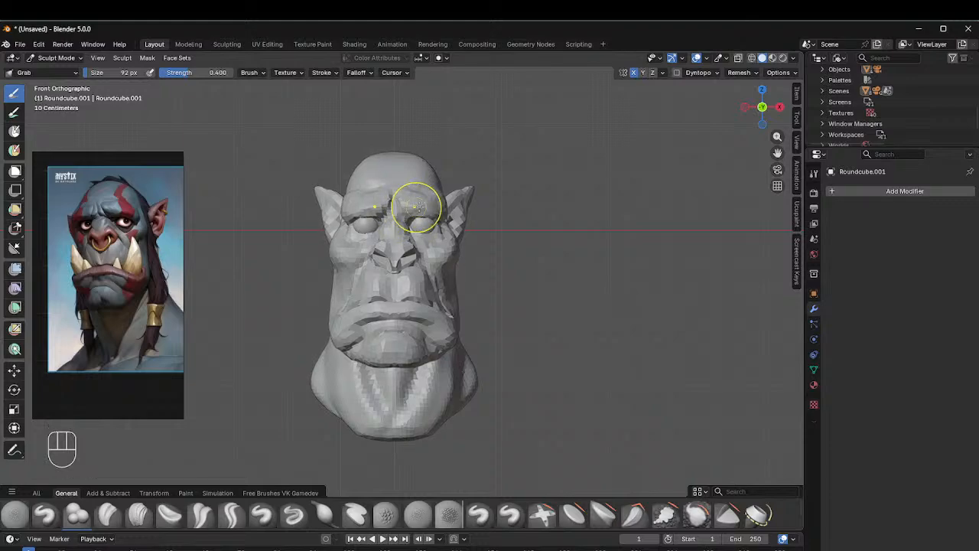
left_click_drag(417, 206, 414, 211)
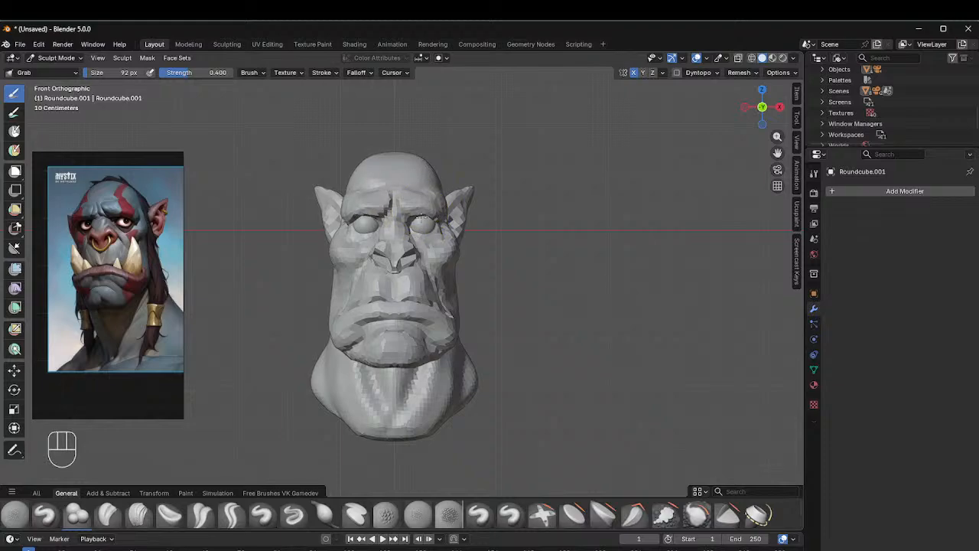
left_click_drag(417, 232, 404, 212)
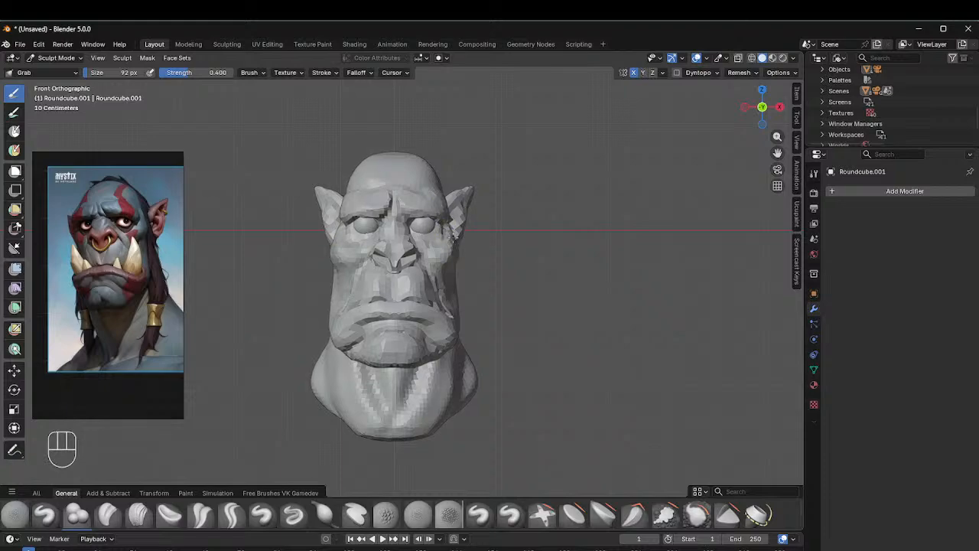
middle_click_drag(492, 236, 503, 201)
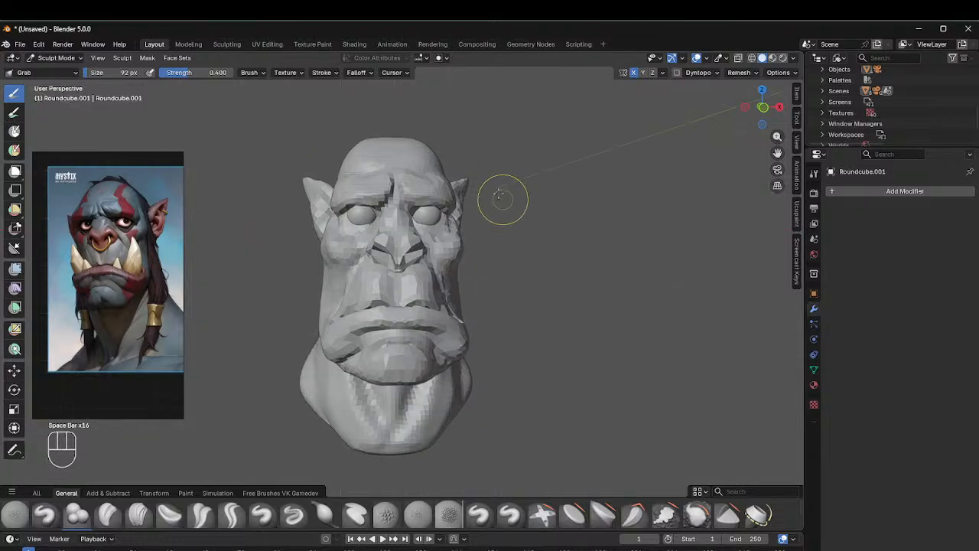
Step: Build up the lower eyelids beneath the eyeballs with Clay Strips at 22 px
mouse_move(428, 190)
middle_mouse_down()
mouse_move(368, 199)
mouse_move(367, 210)
middle_mouse_up()
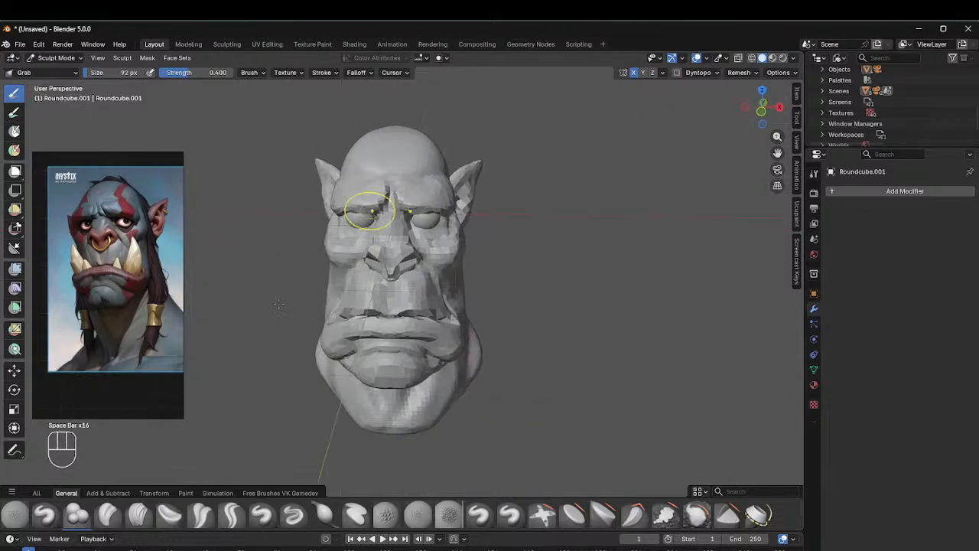
left_click(139, 516)
key("f")
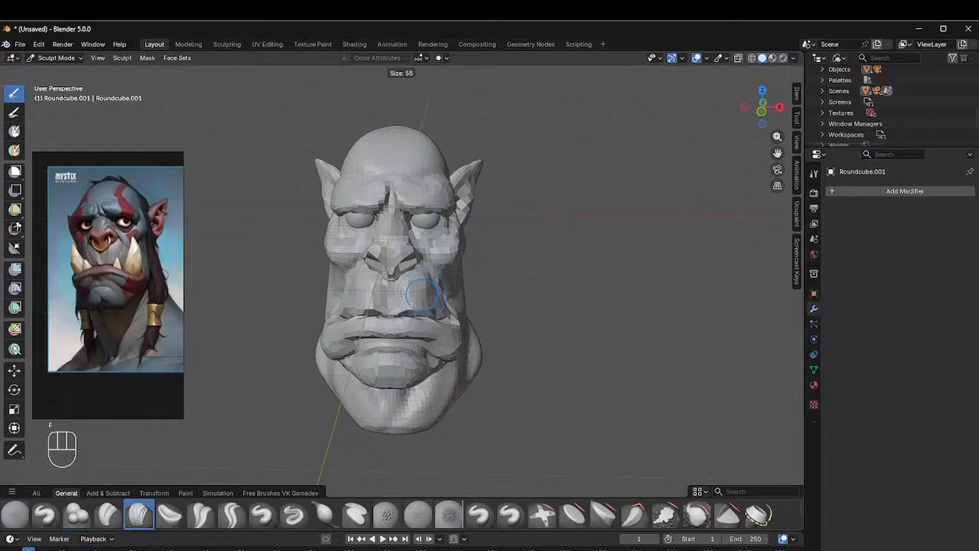
left_click(385, 299)
middle_click_drag(394, 295, 428, 227)
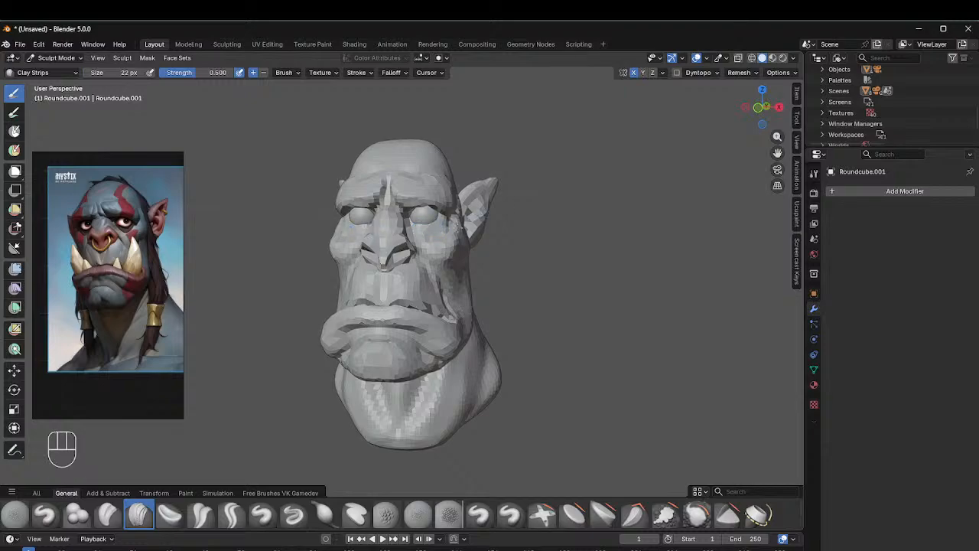
mouse_move(457, 223)
middle_mouse_down()
mouse_move(417, 224)
mouse_move(433, 224)
middle_mouse_up()
Step: Carve creases under the eyes with the Crease Sharp brush at 22 px, working around to the side
left_click(232, 514)
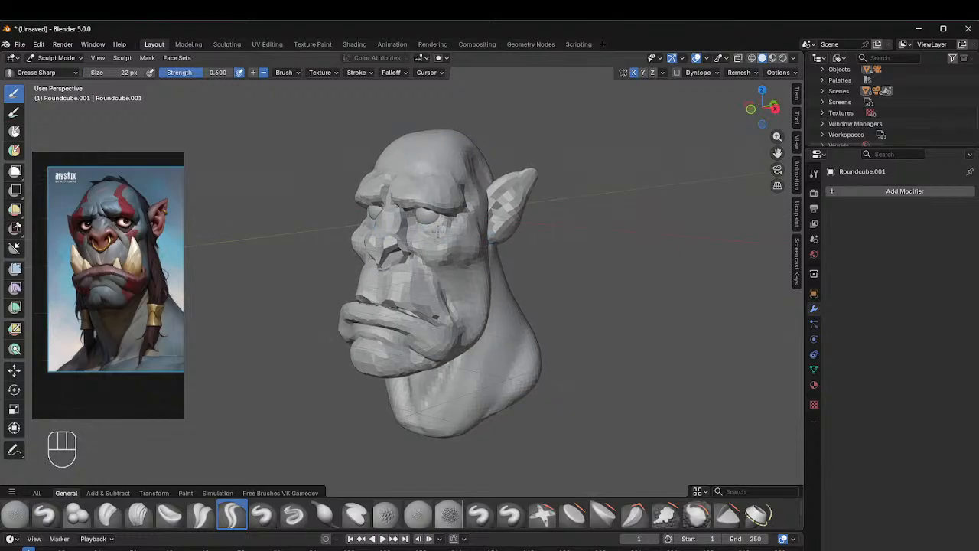
mouse_move(425, 232)
middle_mouse_down()
mouse_move(531, 205)
mouse_move(451, 227)
mouse_move(368, 230)
mouse_move(459, 229)
mouse_move(367, 229)
mouse_move(406, 233)
middle_mouse_up()
key("space")
key("space")
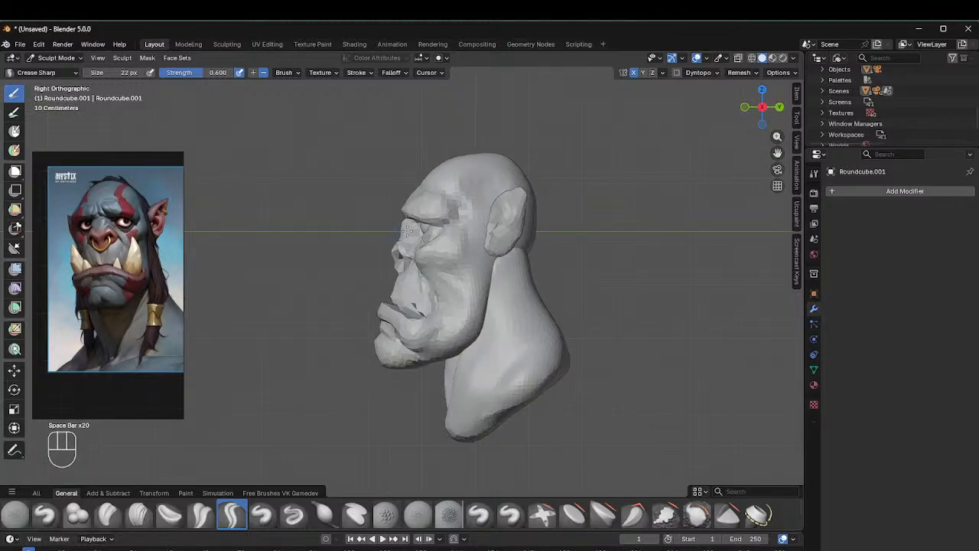
Step: Leave sculpting and scale up the mirrored eyeball sphere by a factor of about 1.12
key("ctrl+Tab")
left_click(355, 231)
left_click(424, 231)
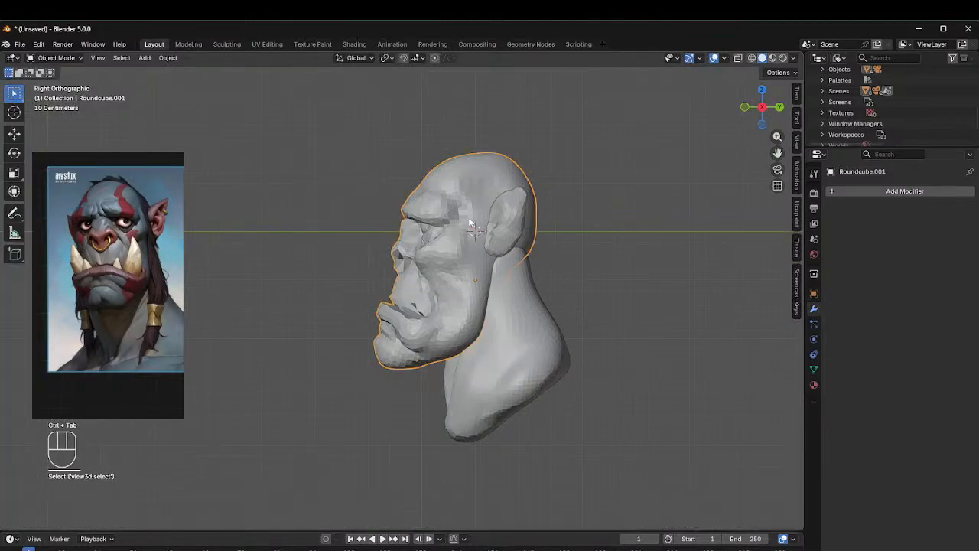
left_click(432, 232)
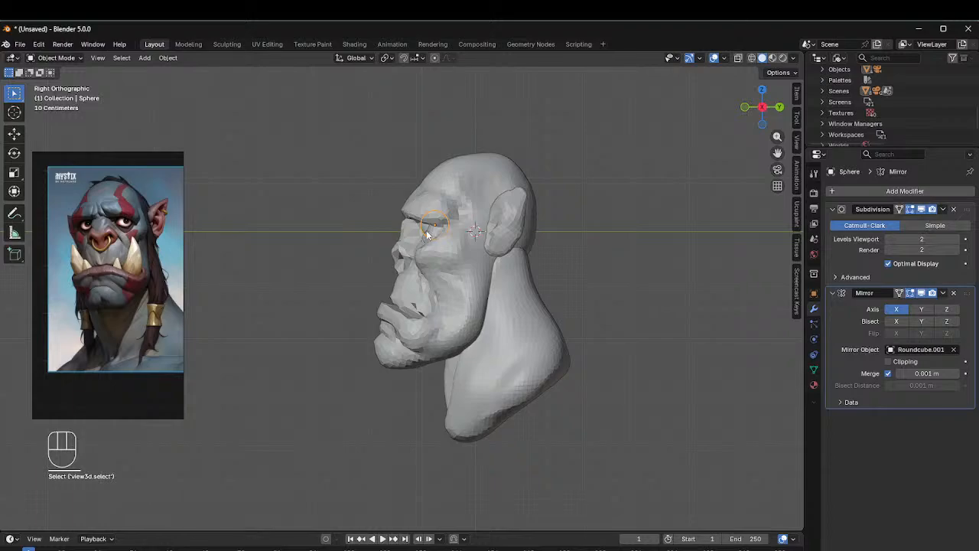
key("s")
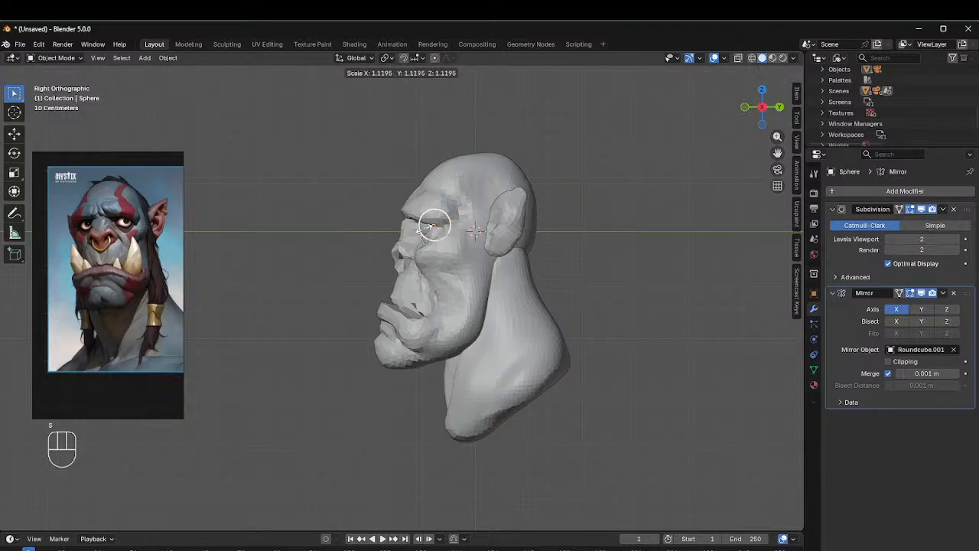
left_click(426, 229)
Step: Move the mirrored eyeballs slightly apart along the X axis and scale them down to about 0.99
middle_click_drag(440, 229, 561, 251)
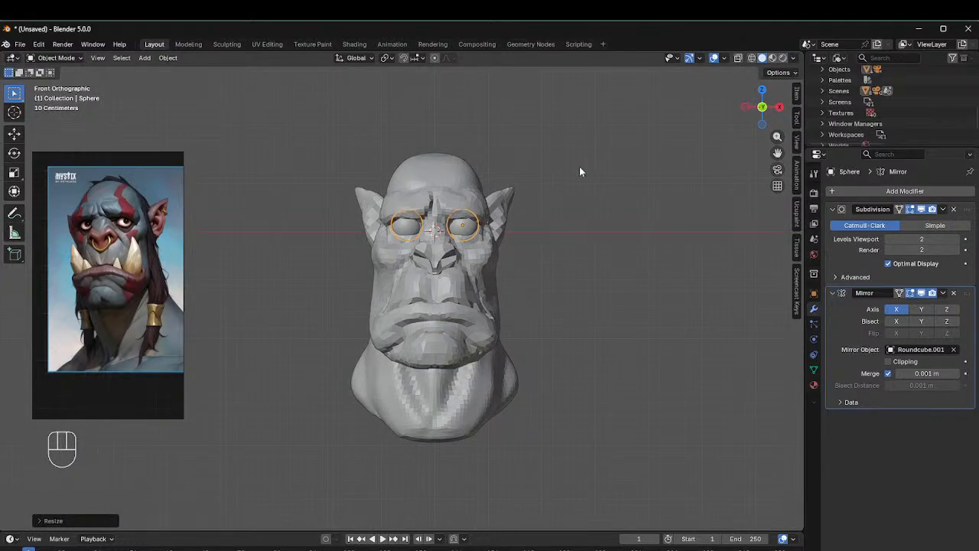
scroll(579, 166, "up", 2)
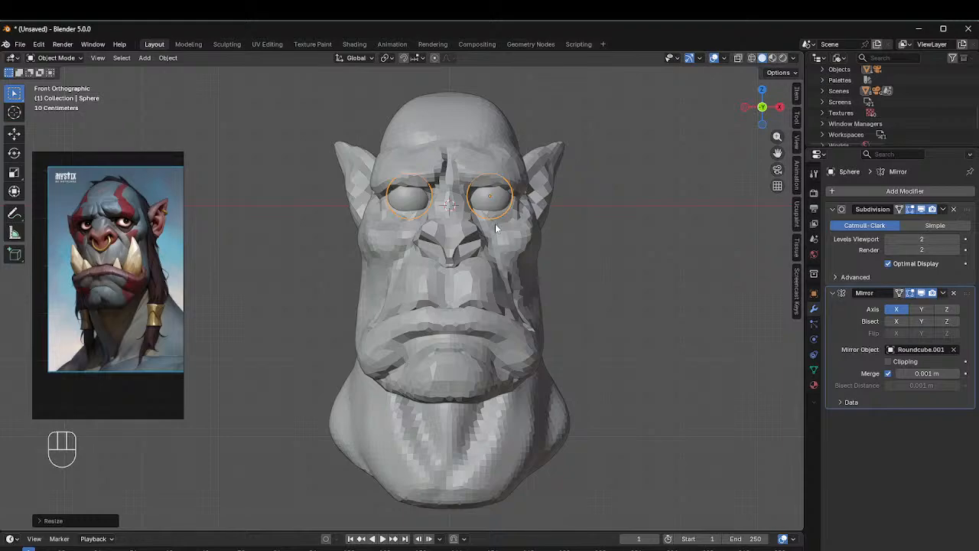
key("g")
key("x")
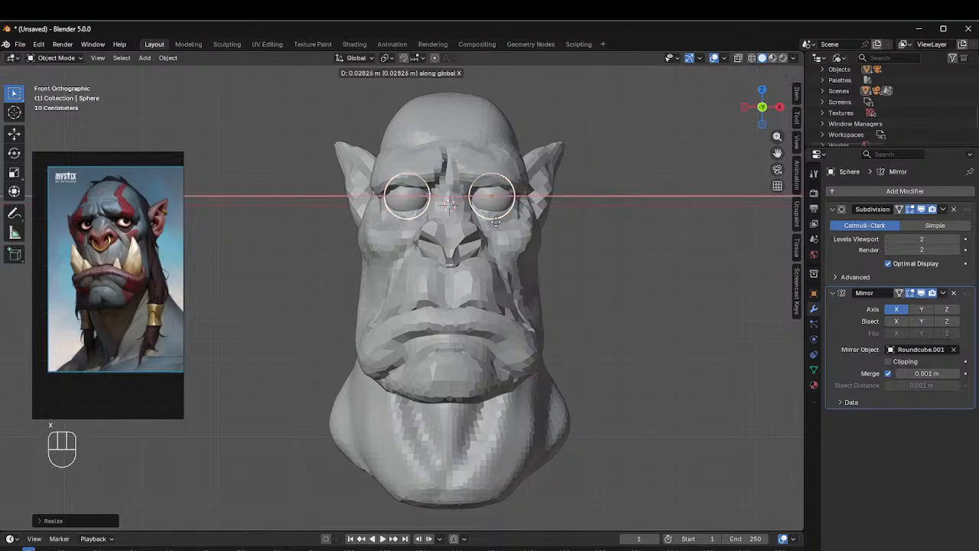
left_click(497, 219)
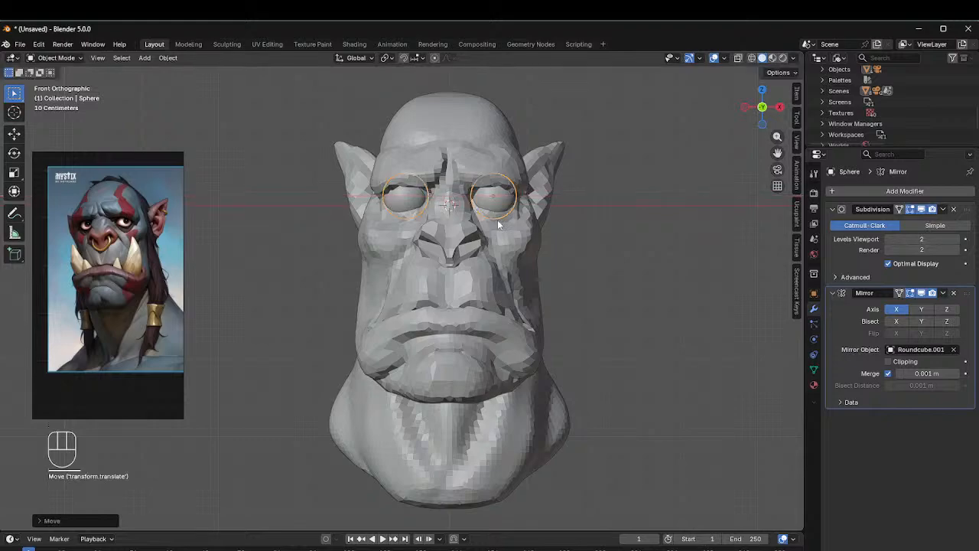
left_click(555, 219)
middle_click_drag(521, 175, 498, 196)
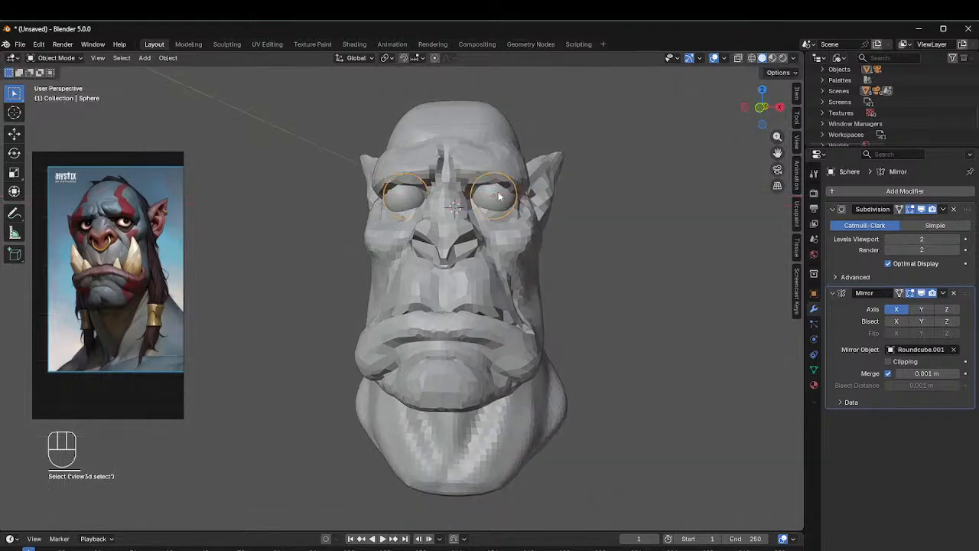
key("s")
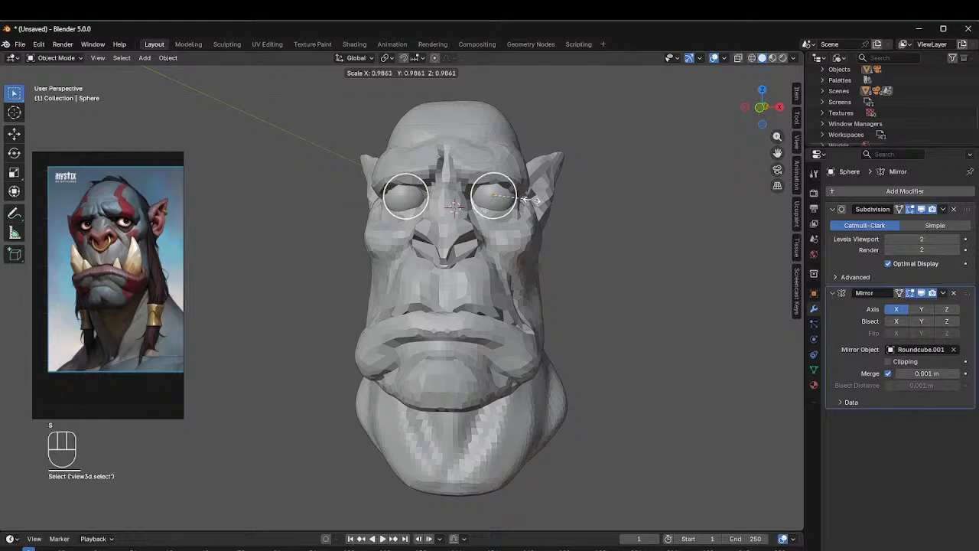
left_click(533, 200)
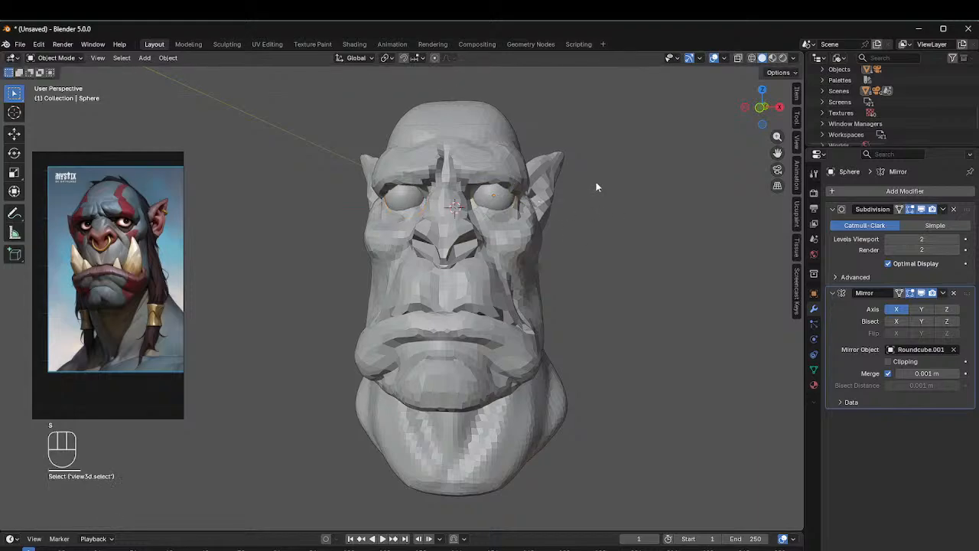
Step: Return to sculpting the head and fit the lower eyelids around the eyeballs with the Grab brush at 88 px
middle_click_drag(597, 185, 439, 247, "alt")
left_click(439, 232)
key("ctrl+Tab")
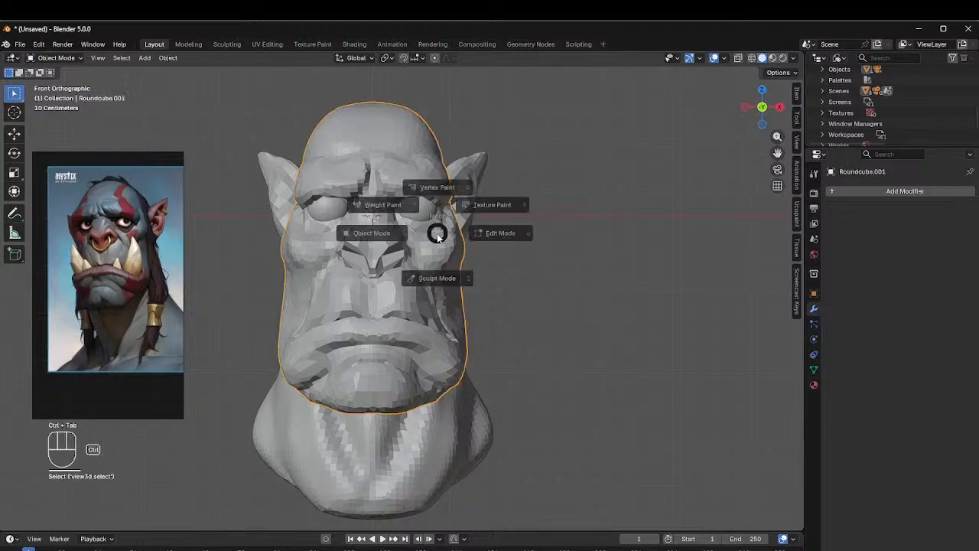
left_click(444, 241)
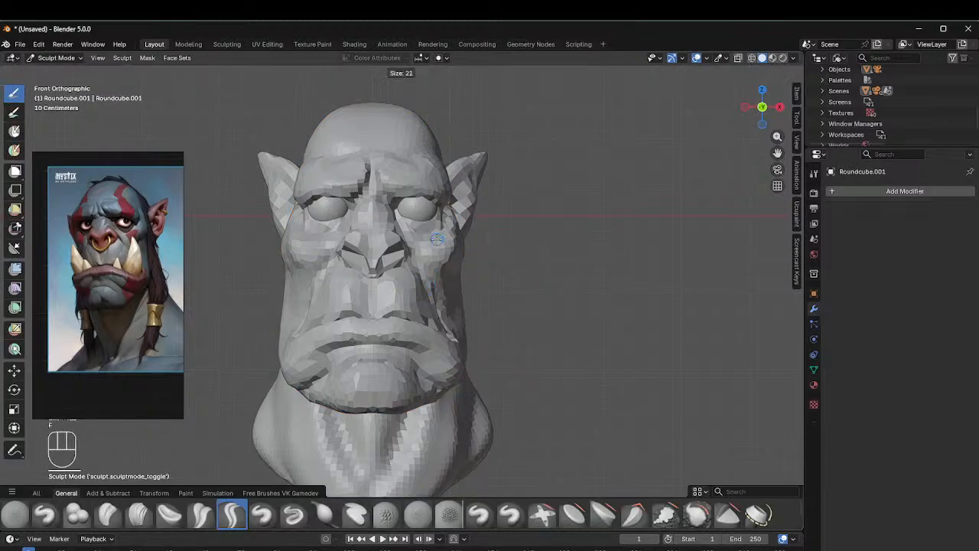
key("g")
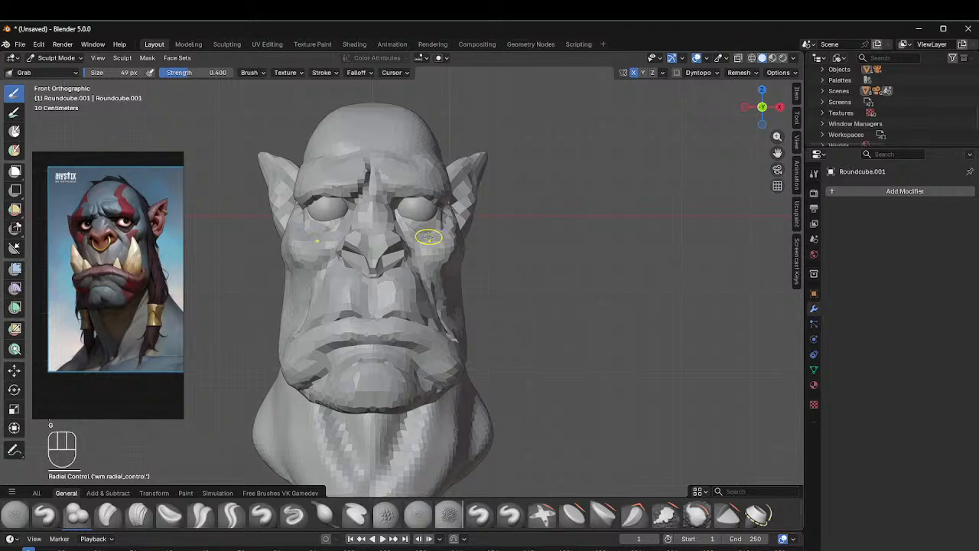
key("f")
left_click(443, 239)
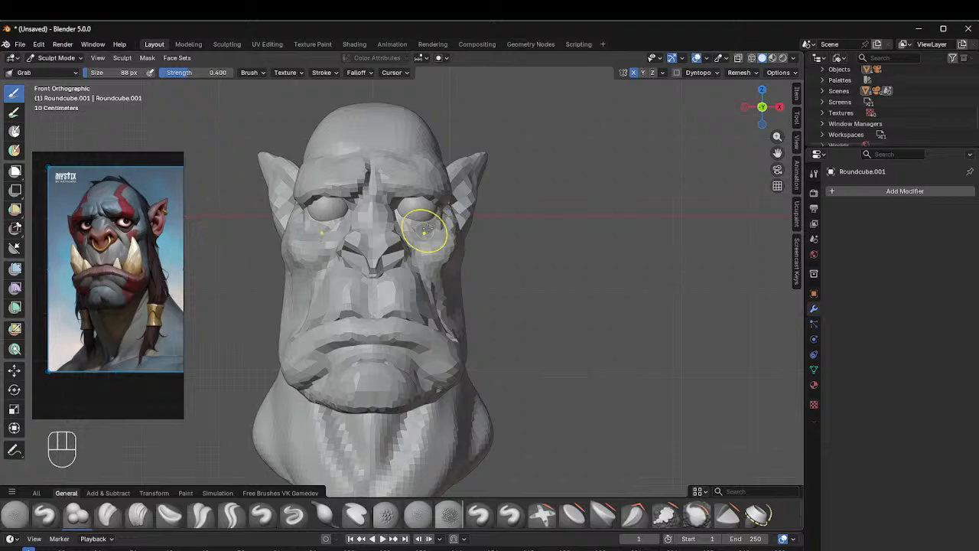
mouse_move(438, 209)
middle_mouse_down()
mouse_move(436, 224)
mouse_move(350, 219)
middle_mouse_up()
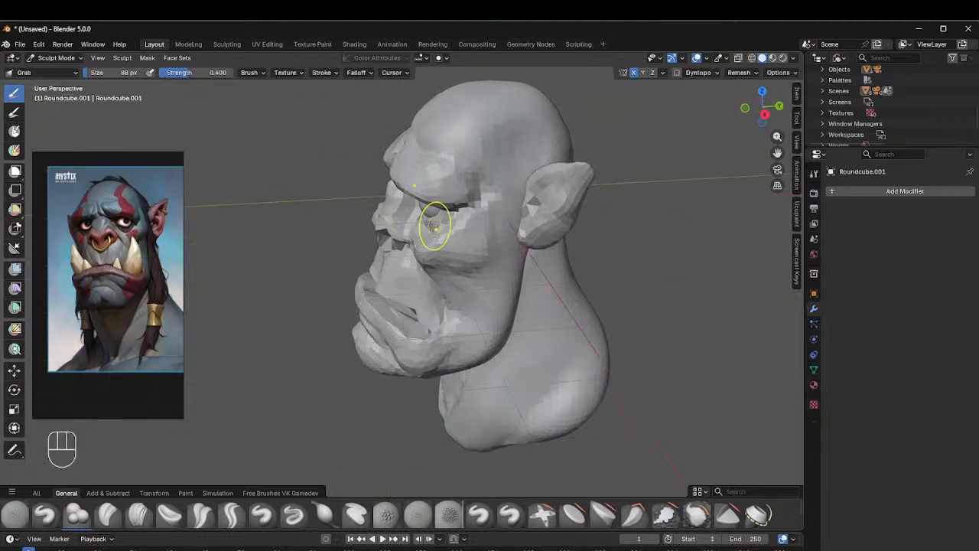
middle_click_drag(422, 224, 564, 201)
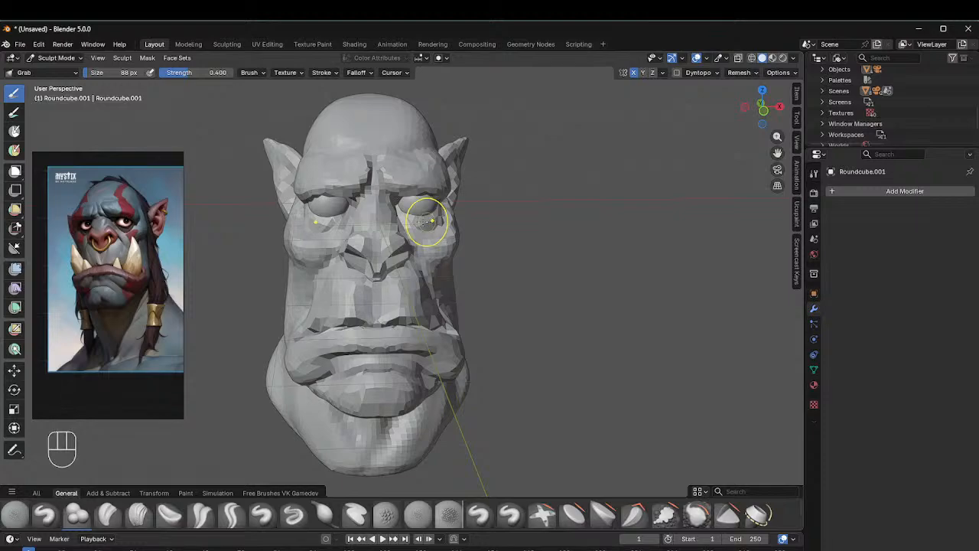
mouse_move(425, 229)
middle_mouse_down()
mouse_move(435, 239)
mouse_move(514, 234)
middle_mouse_up()
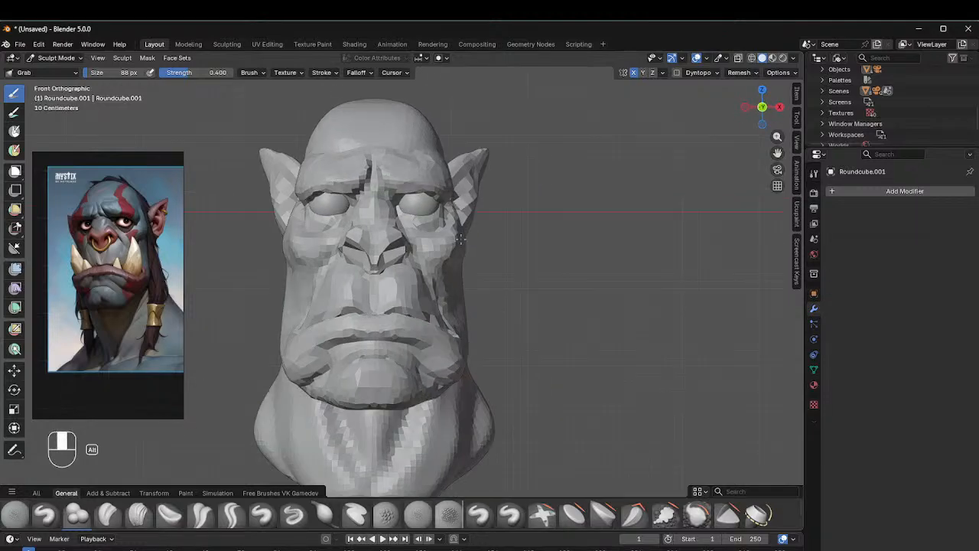
Step: Reshape the upper eyelids and brow ridges from the front and side with the 88 px Grab brush
middle_click_drag(442, 216, 453, 236, "shift")
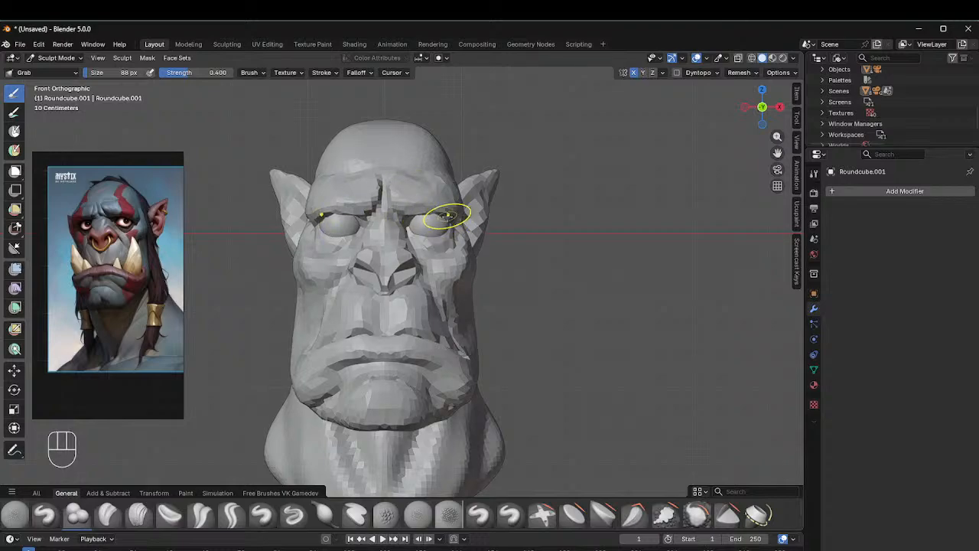
middle_click_drag(442, 215, 385, 216)
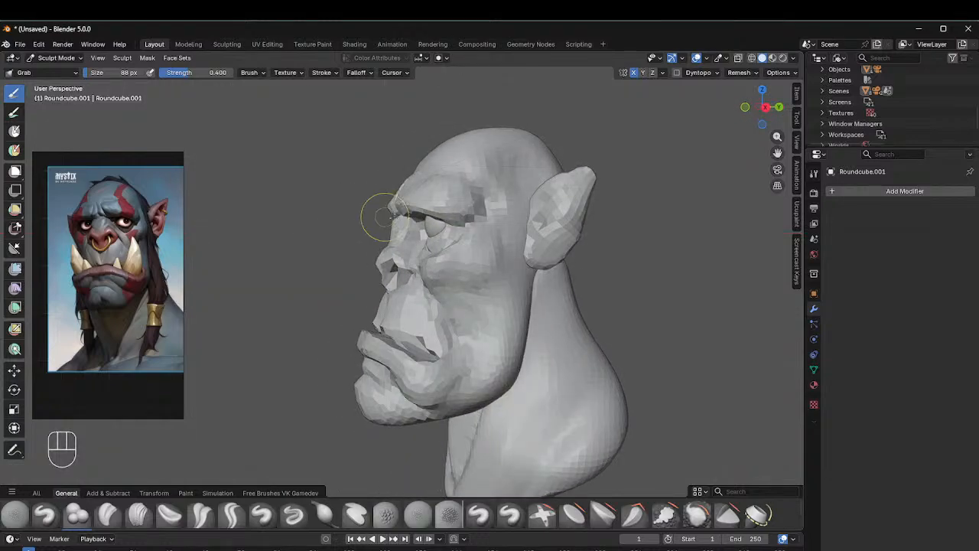
left_click_drag(404, 215, 414, 217)
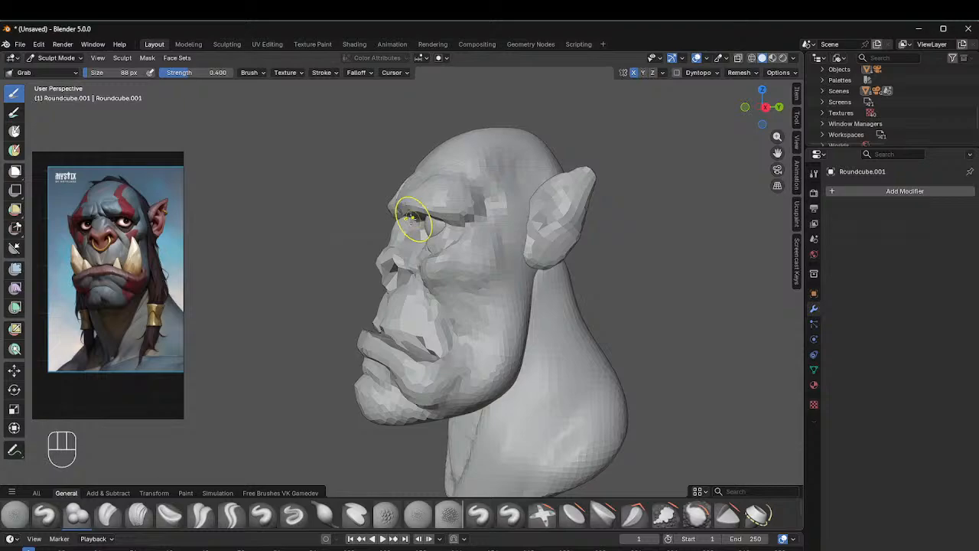
middle_click_drag(411, 219, 356, 234)
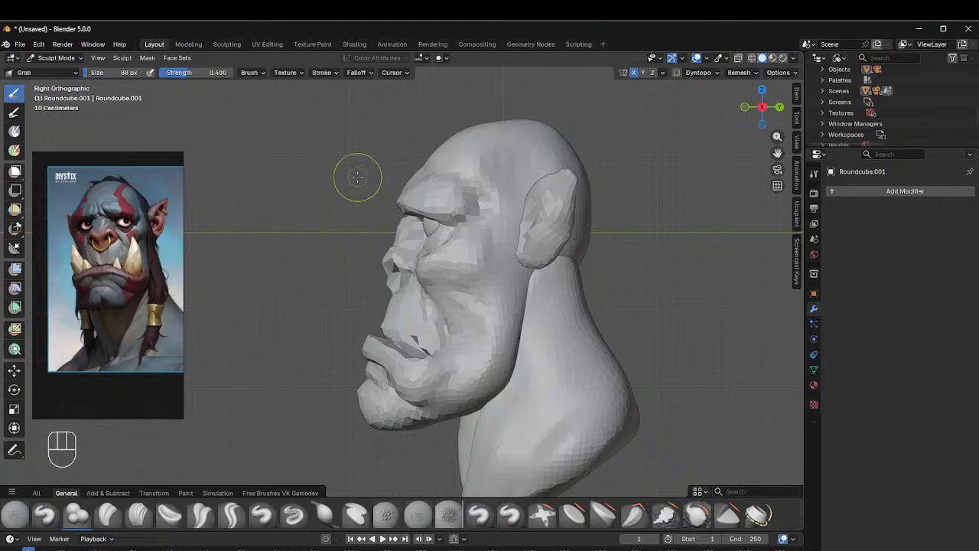
Step: Adjust the side profile of the forehead and the back of the skull with the Grab brush at 193 px
middle_click_drag(592, 271, 588, 248)
scroll(561, 225, "down", 2)
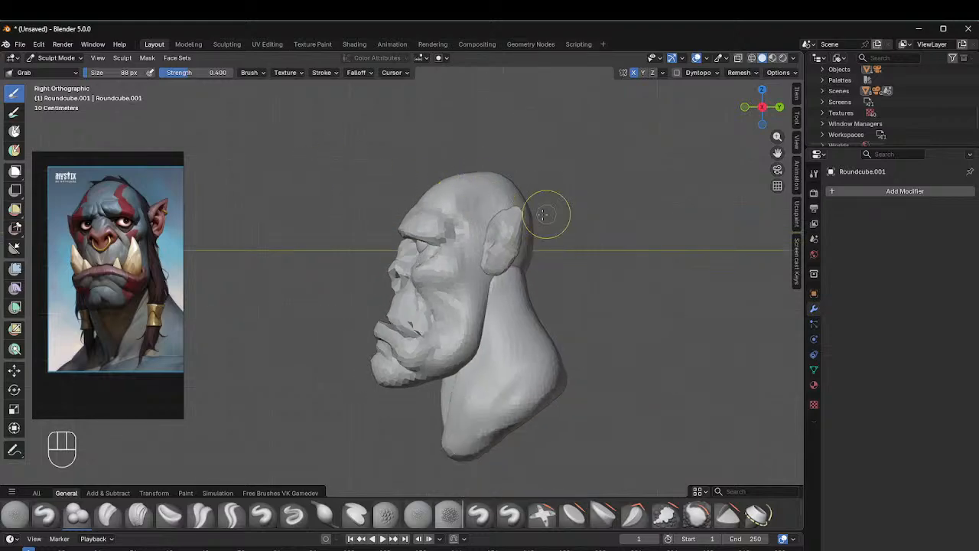
key("f")
left_click(489, 177)
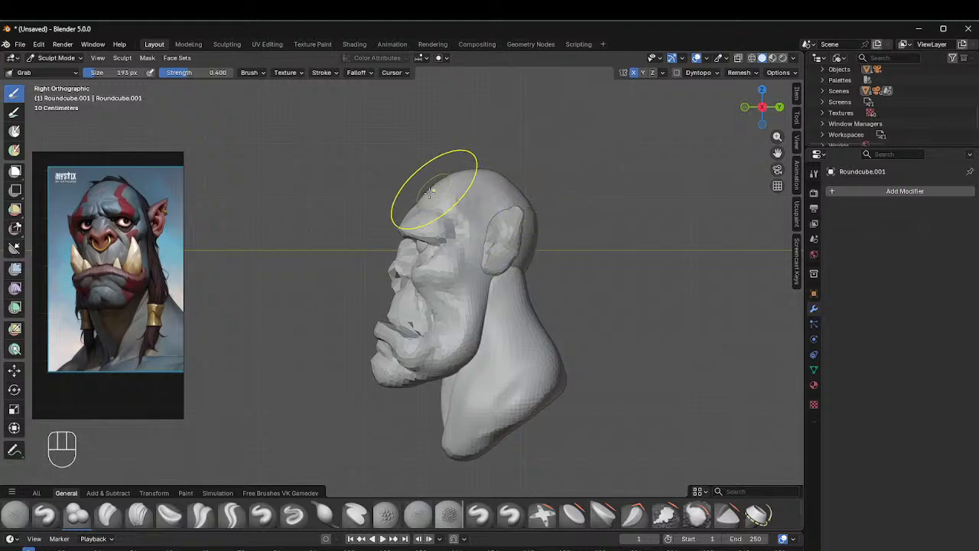
Step: Build up the forehead above the brows with Clay Strips at 56 px
mouse_move(437, 175)
middle_mouse_down()
mouse_move(501, 220)
mouse_move(372, 208)
middle_mouse_up()
left_click(139, 514)
key("f")
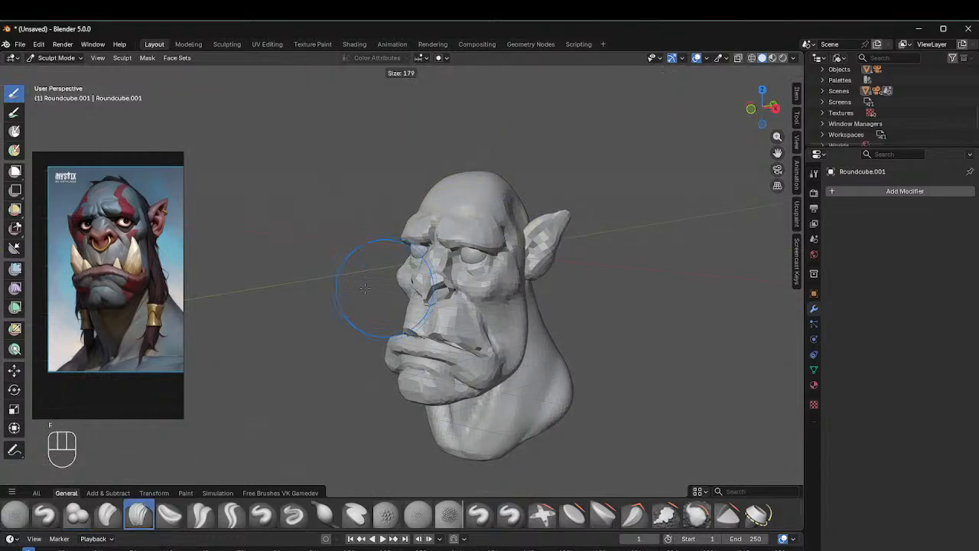
left_click(316, 299)
middle_click_drag(435, 222, 458, 209)
key("f")
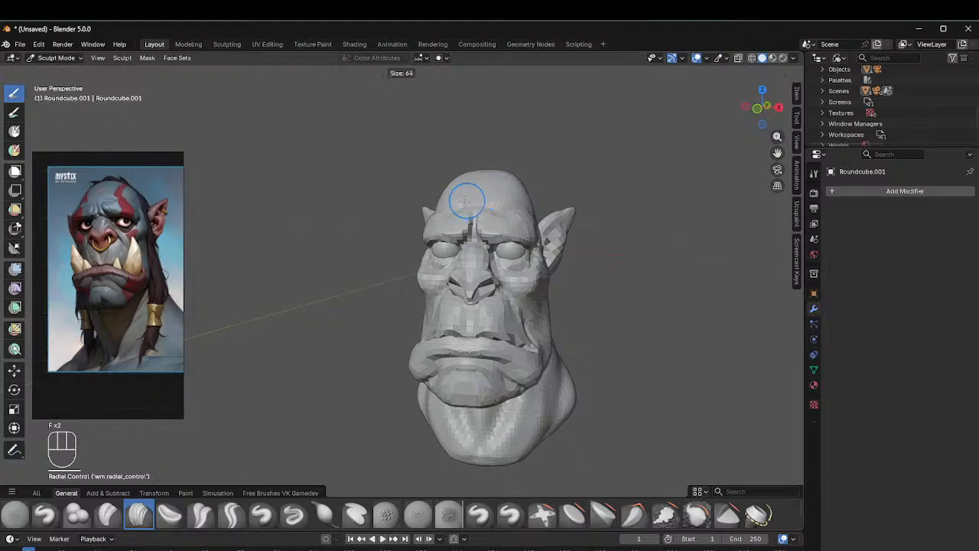
left_click(463, 201)
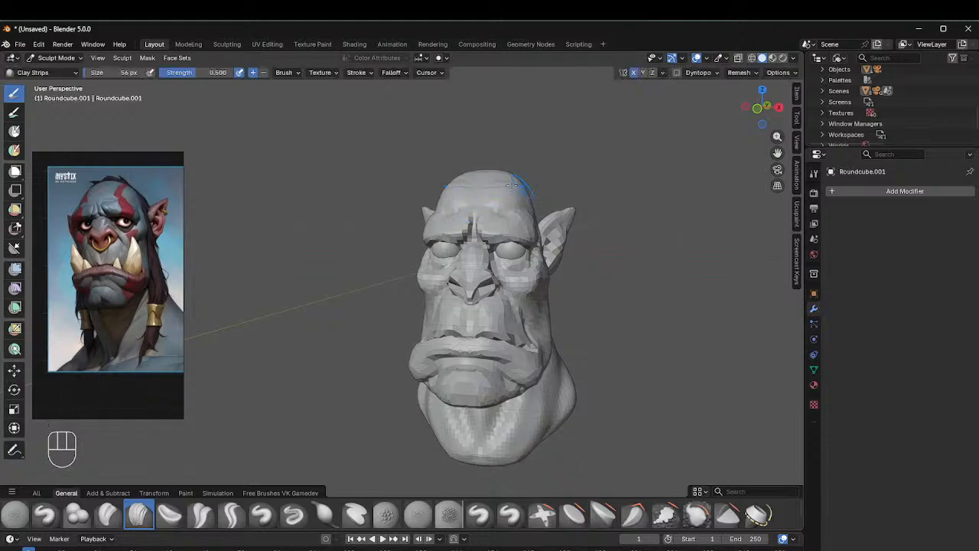
Step: Smooth the upper forehead and sculpt a stroke along the temple behind the brow with the Clay Strips brush
left_click_drag(512, 186, 478, 181, "shift")
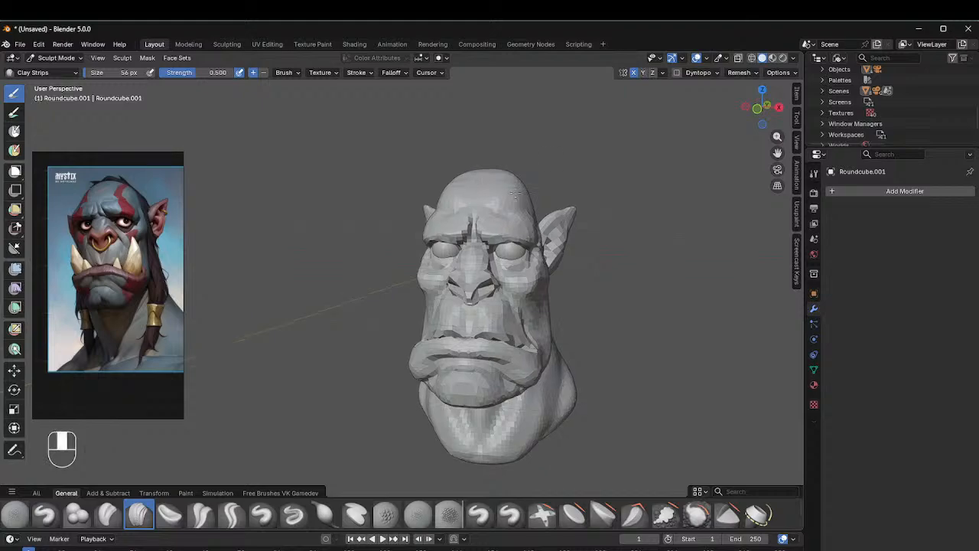
mouse_move(485, 186)
middle_mouse_down()
mouse_move(442, 182)
mouse_move(427, 222)
mouse_move(430, 200)
mouse_move(407, 208)
middle_mouse_up()
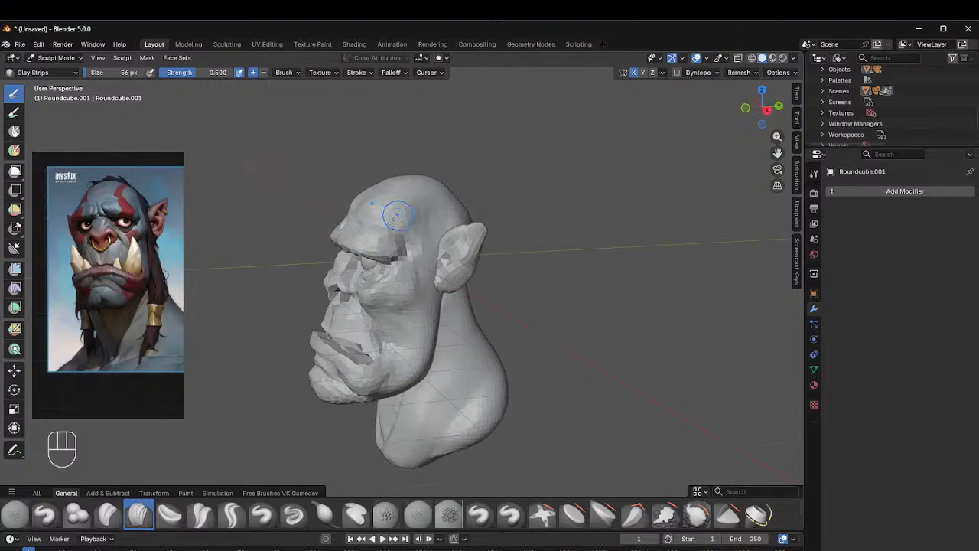
key("shift")
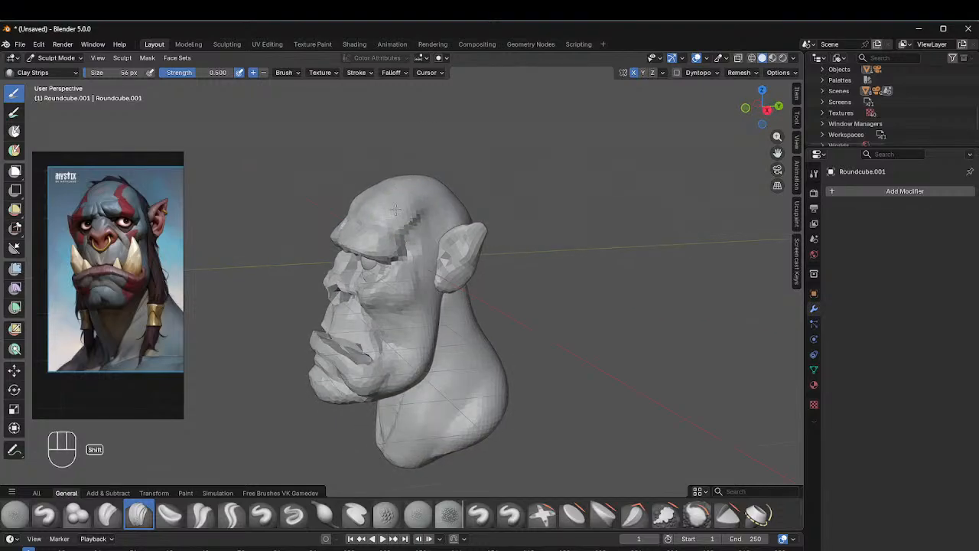
middle_click_drag(458, 187, 434, 222)
key("ctrl")
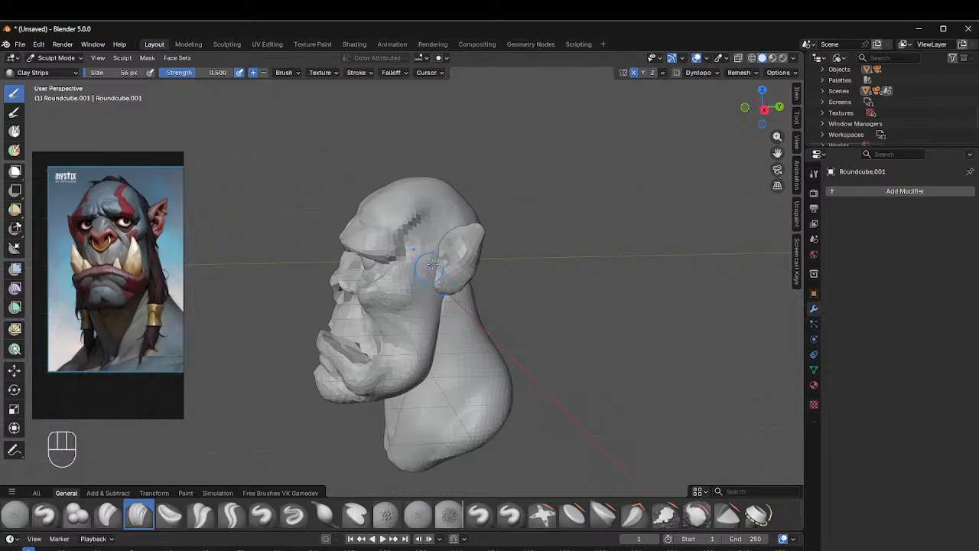
Step: Reduce the Clay Strips brush to 33 px and sculpt and smooth the cheekbone area in front of the ear
key("f")
left_click(406, 270)
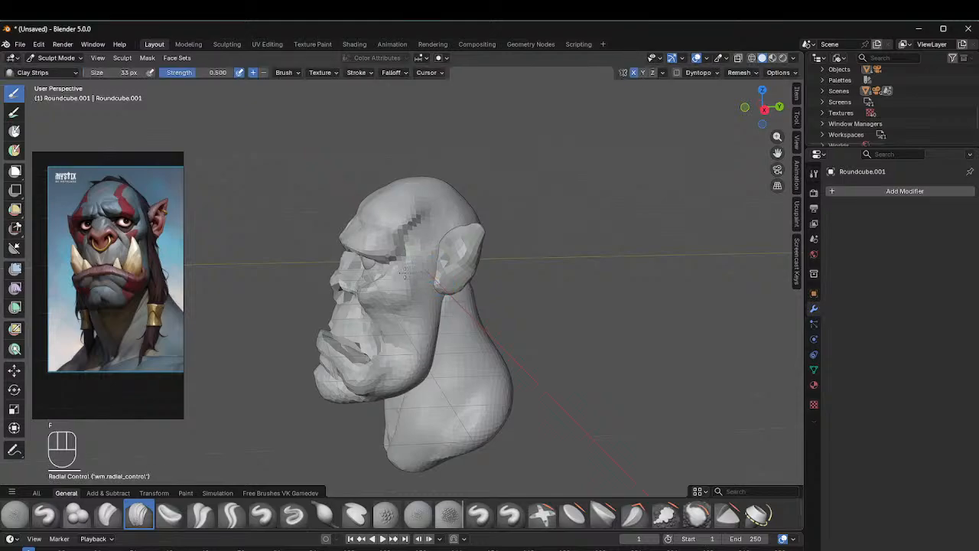
left_click_drag(404, 272, 435, 260)
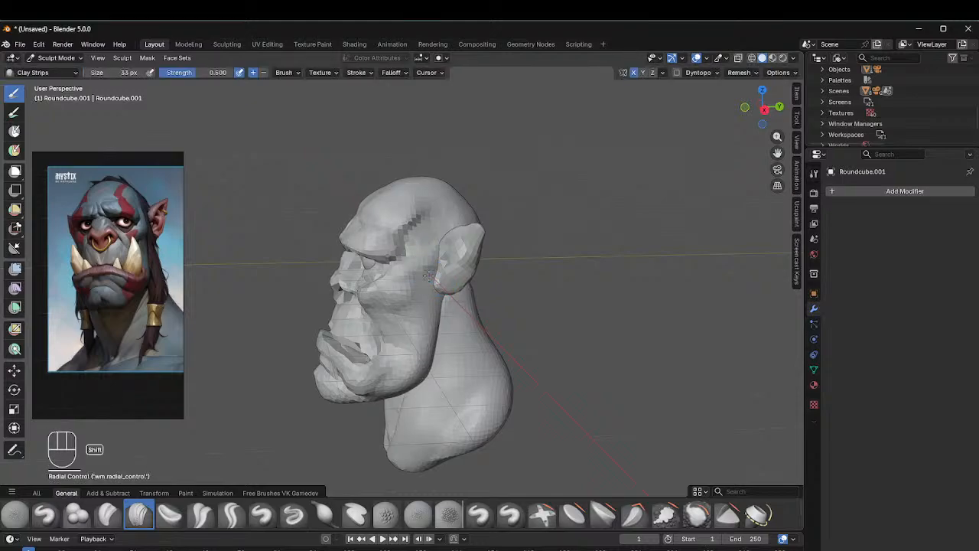
middle_click_drag(452, 255, 474, 237)
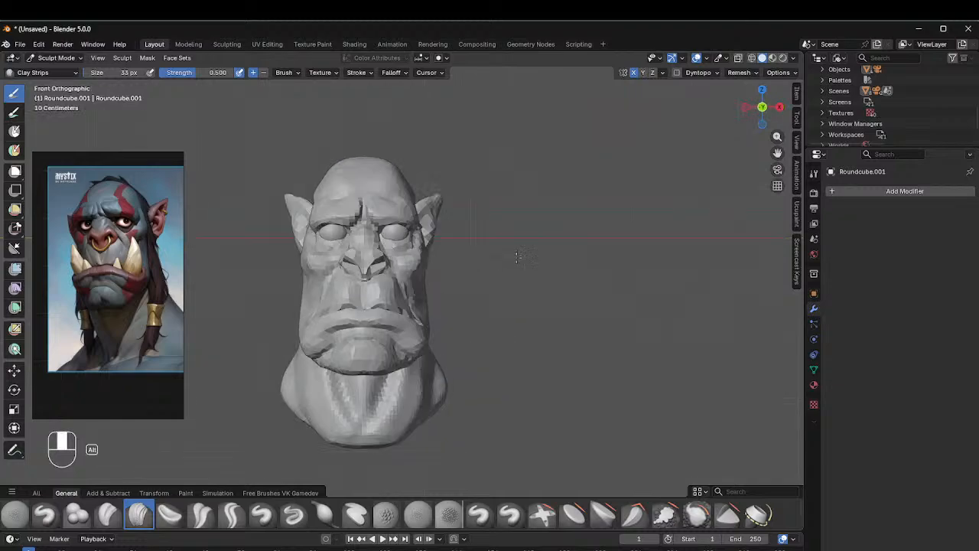
Step: Reshape the nostrils and the area beneath the nose on the head mesh with the 78 px Grab brush
key("ctrl+Tab")
left_click(387, 262)
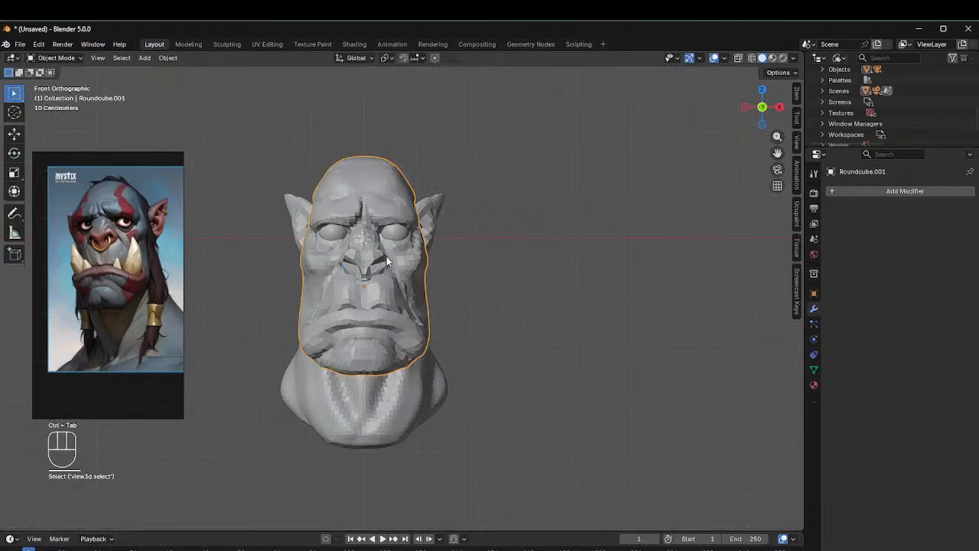
key("ctrl+Tab")
left_click(393, 299)
key("g")
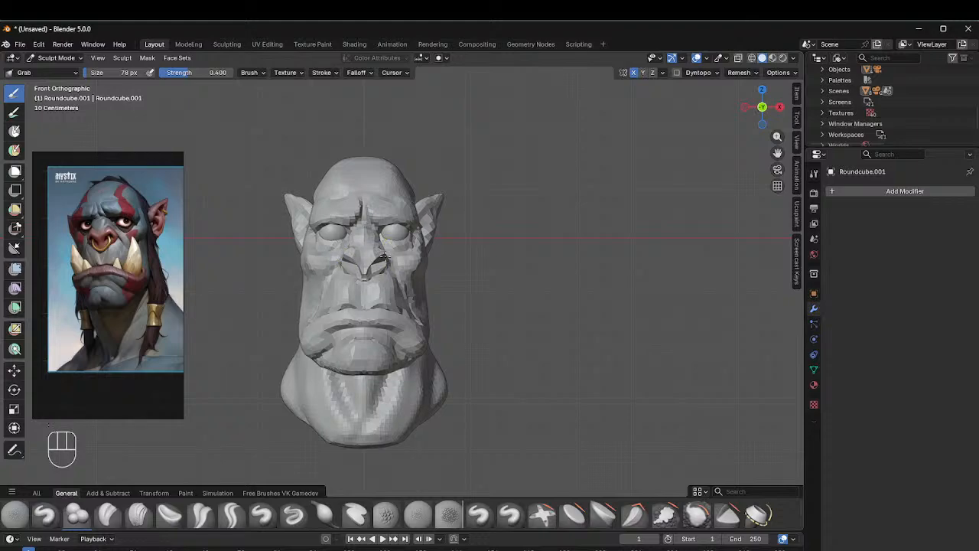
left_click_drag(381, 257, 378, 249)
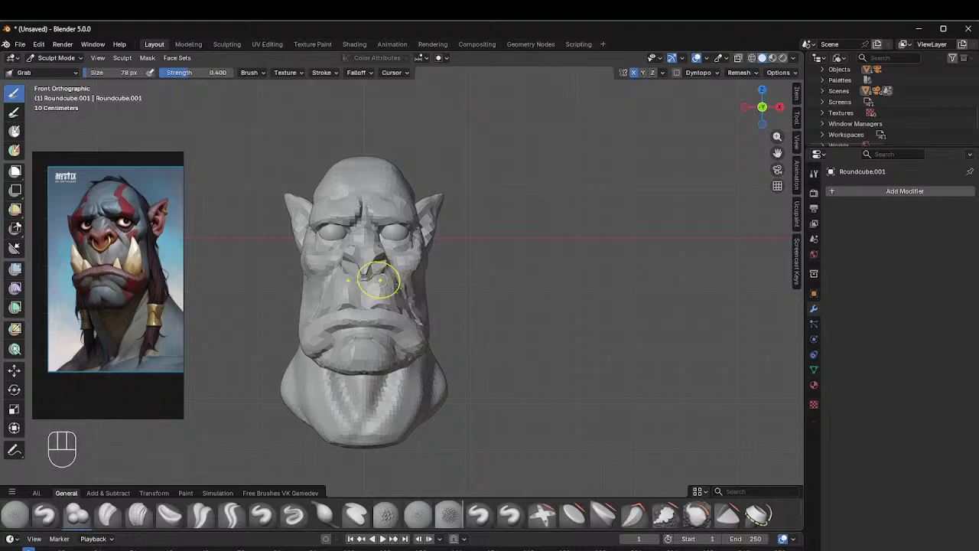
left_click_drag(378, 281, 397, 285)
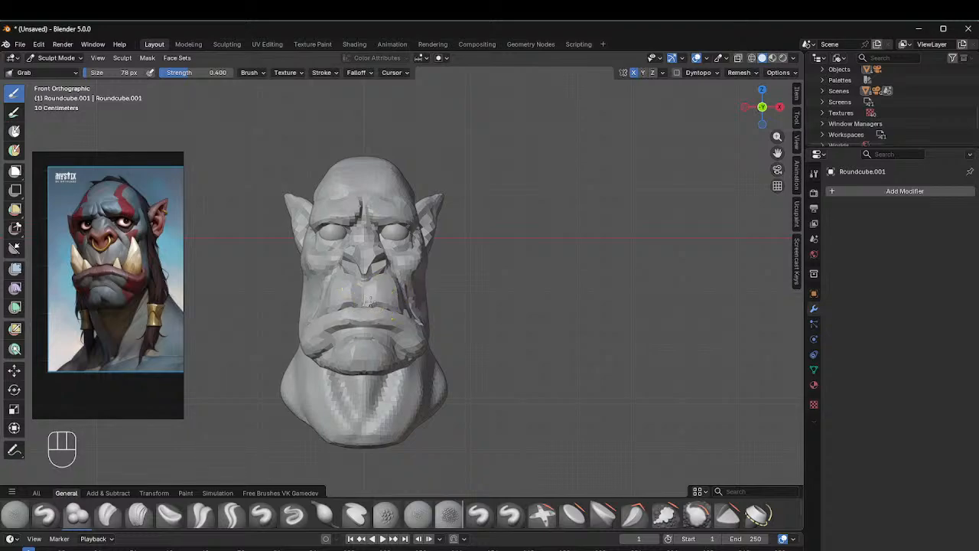
Step: Crease the hollow beneath the cheekbone with the Crease Sharp brush at 45 px and smooth the stroke
mouse_move(370, 302)
middle_mouse_down()
mouse_move(459, 308)
mouse_move(367, 314)
mouse_move(417, 258)
middle_mouse_up()
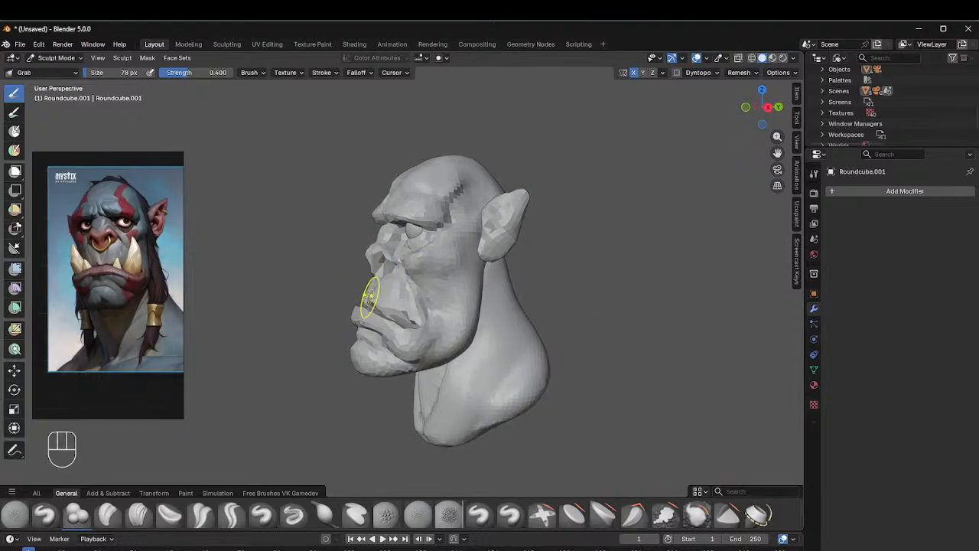
mouse_move(370, 285)
middle_mouse_down()
mouse_move(411, 281)
mouse_move(389, 283)
mouse_move(401, 257)
mouse_move(363, 207)
mouse_move(394, 226)
mouse_move(334, 248)
mouse_move(405, 211)
mouse_move(399, 199)
middle_mouse_up()
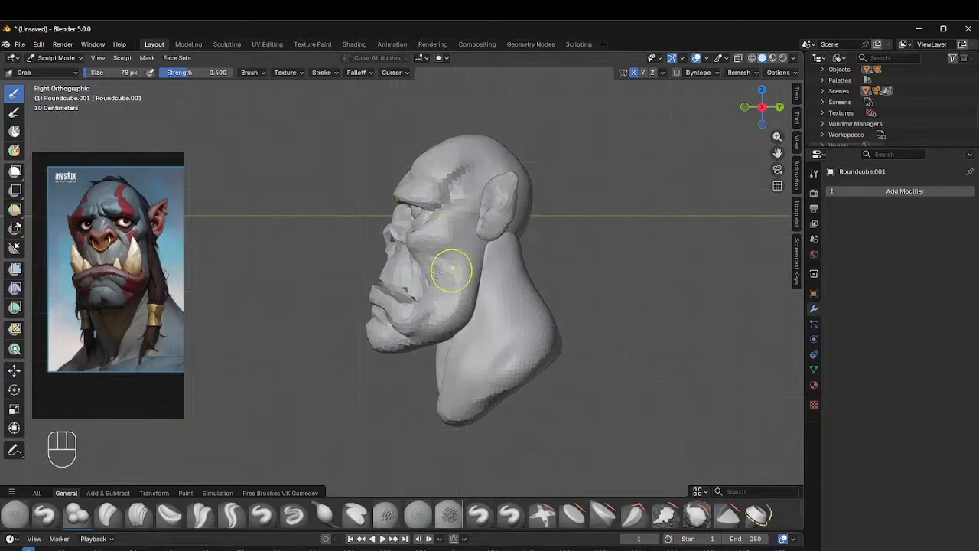
left_click(232, 514)
key("f")
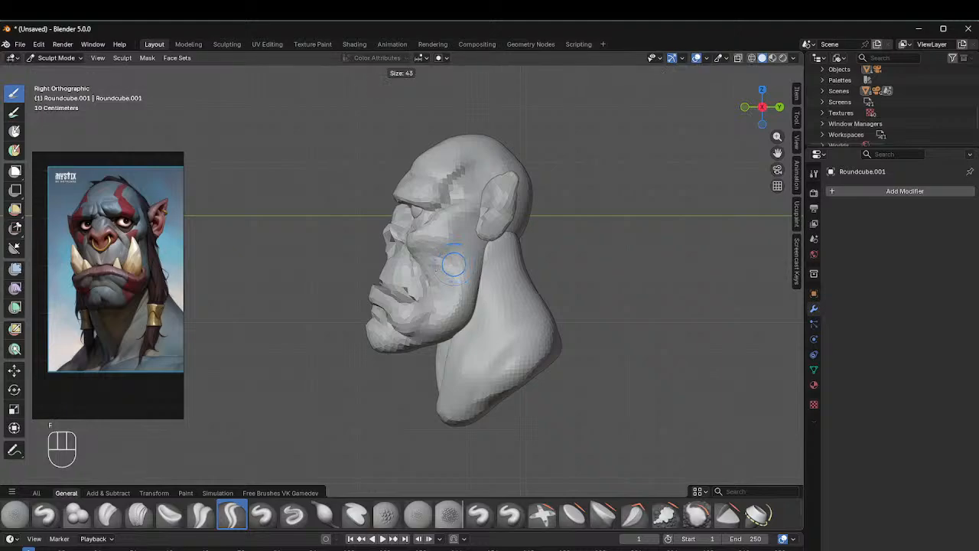
left_click(429, 255)
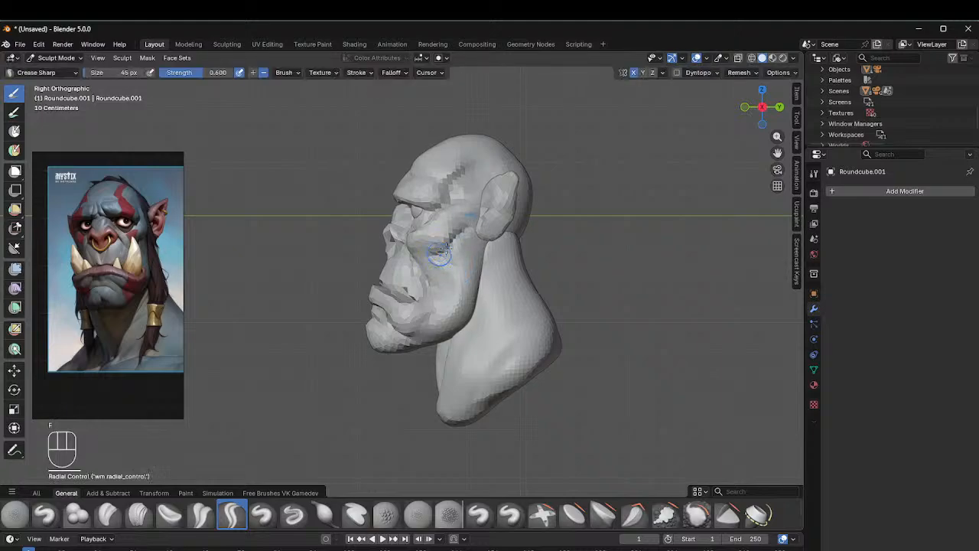
key("shift")
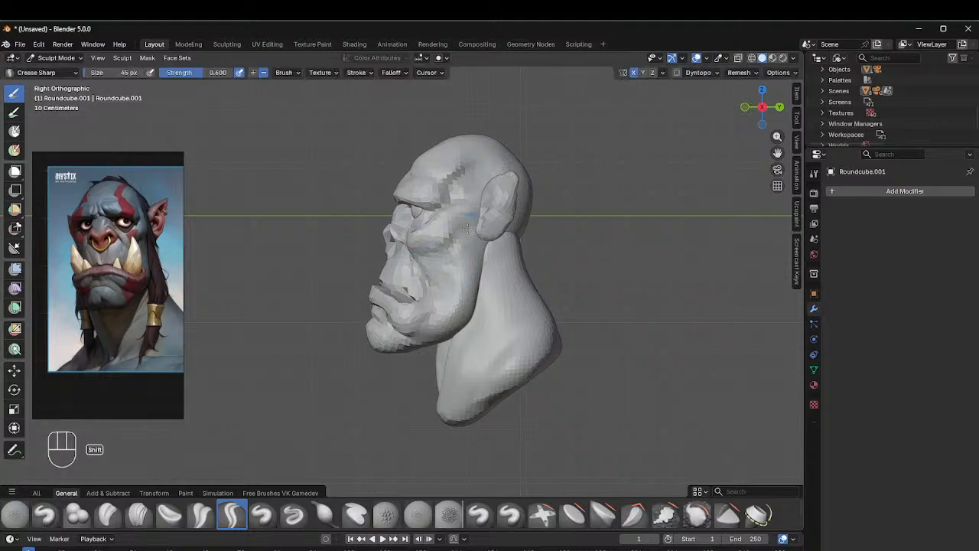
left_click(440, 264)
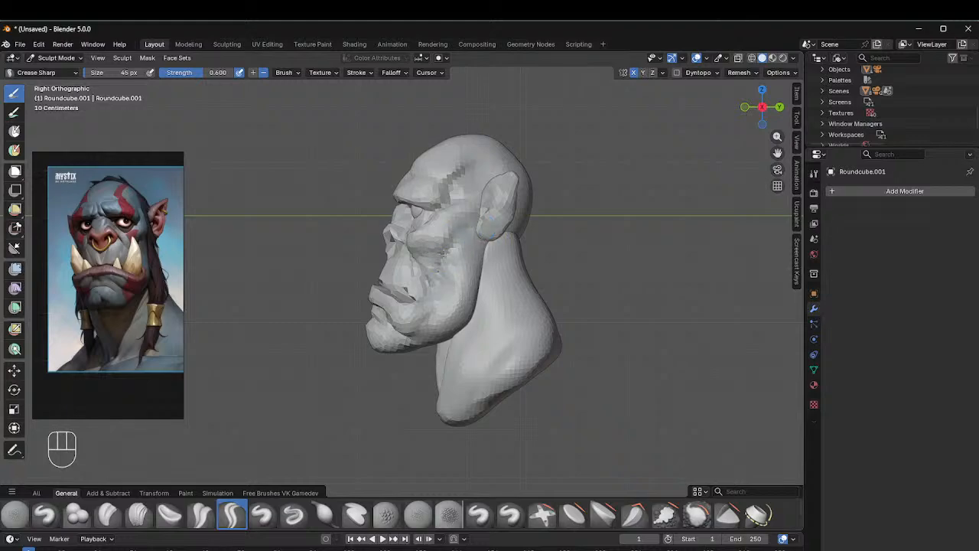
Step: Transfer sculpting to the mirrored ear object and pull the ear tip outward with the 100 px Grab brush
mouse_move(449, 280)
middle_mouse_down()
mouse_move(528, 275)
mouse_move(447, 272)
middle_mouse_up()
middle_click_drag(486, 246, 517, 206)
scroll(517, 207, "down", 1)
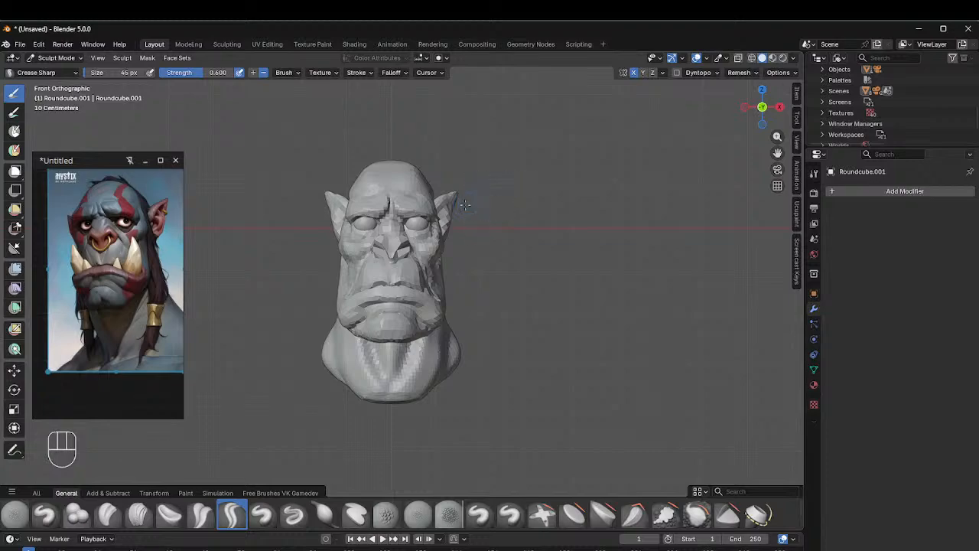
key("g")
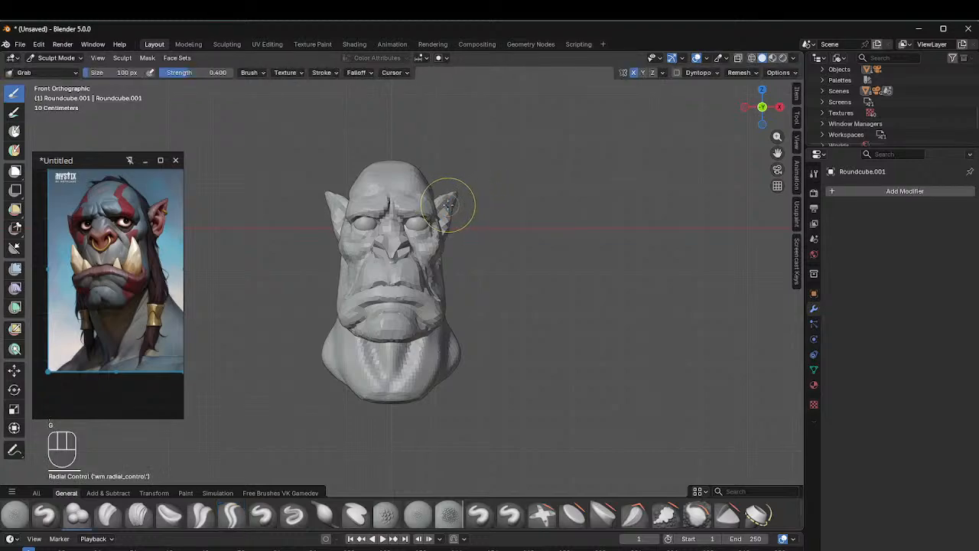
key("alt+q")
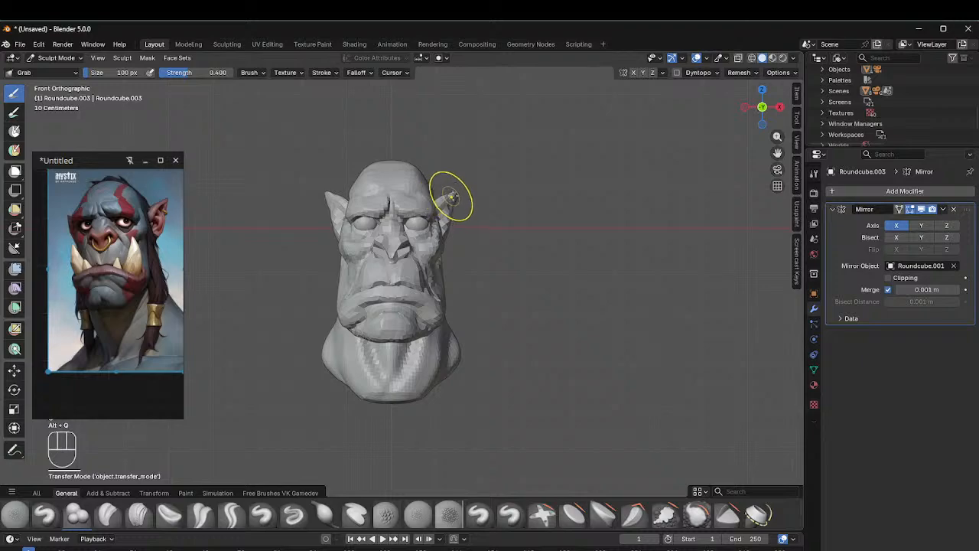
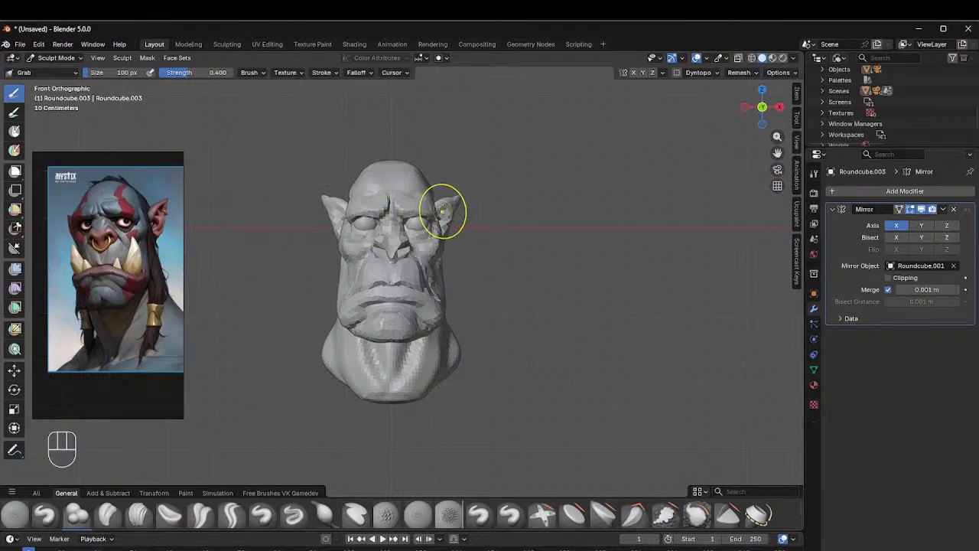
left_click_drag(447, 205, 454, 202)
middle_click_drag(468, 197, 452, 217)
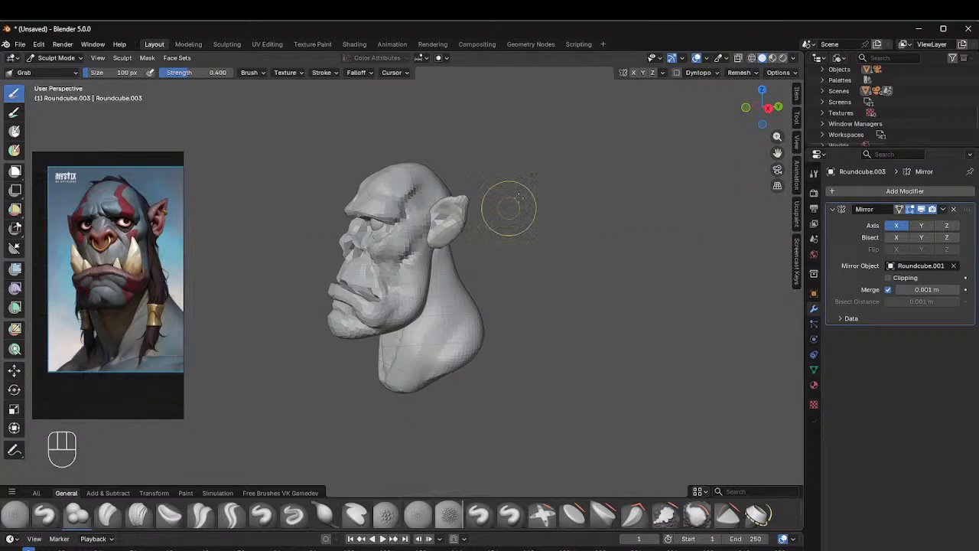
middle_click_drag(507, 203, 416, 166)
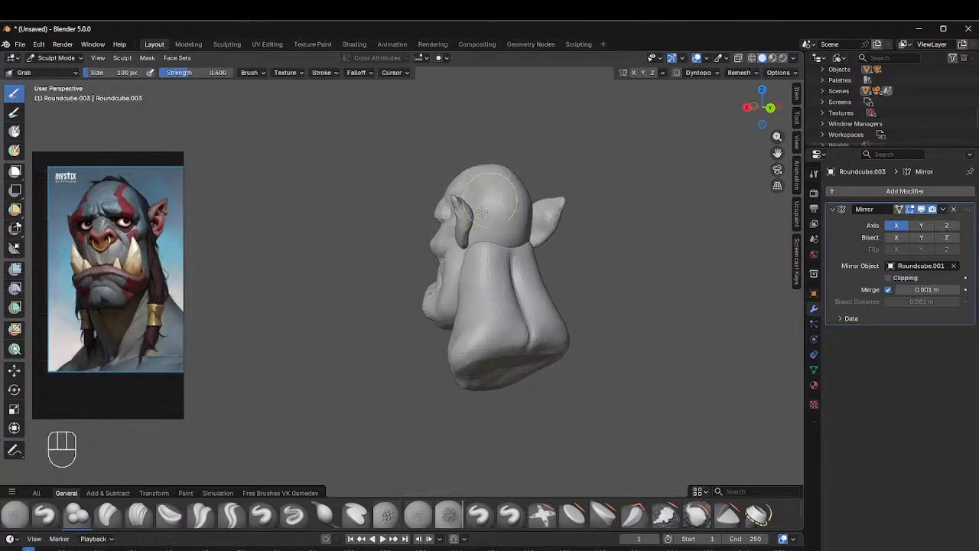
middle_click_drag(466, 205, 699, 209)
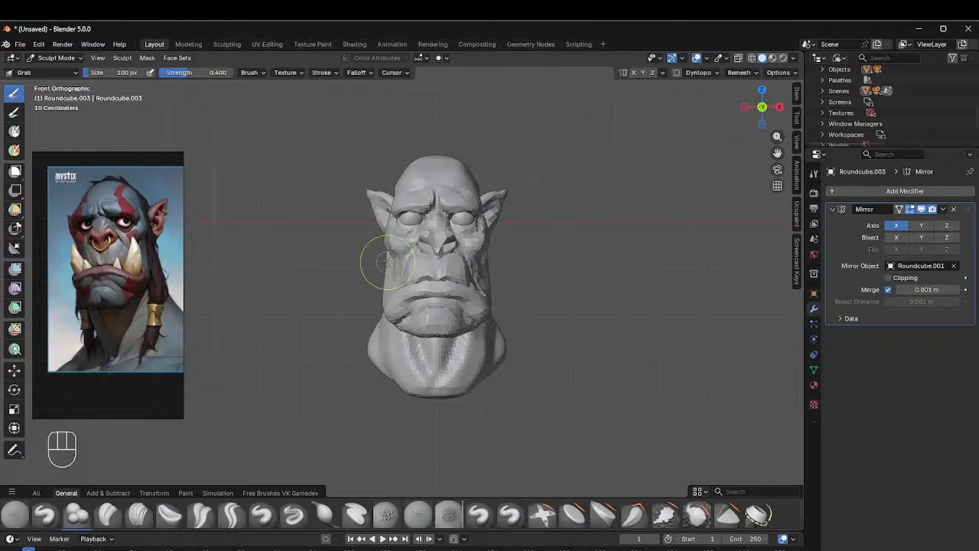
Step: Add a round cube in Object Mode, stretch it to about twice its height along Z, and scale it down to about 0.4
key("ctrl+Tab")
left_click(364, 246)
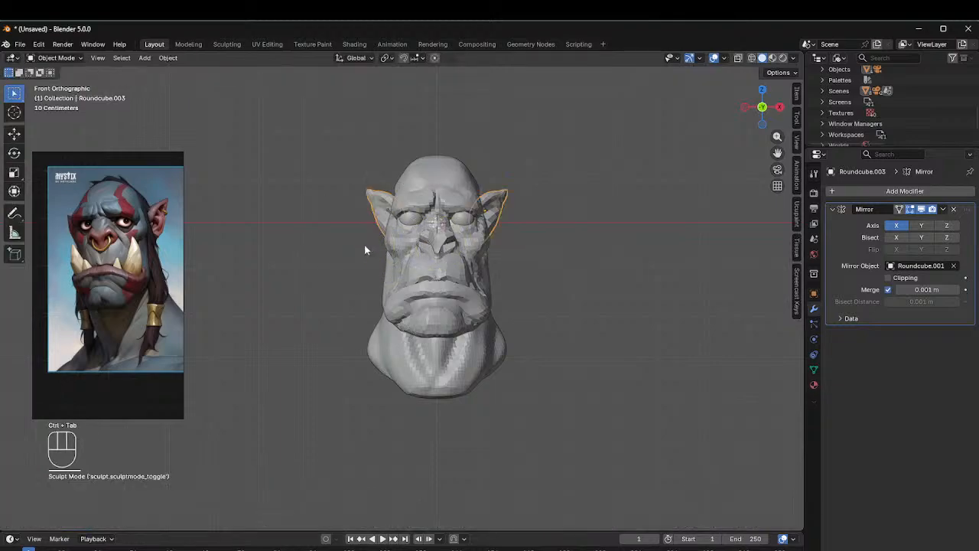
key("shift+a")
mouse_move(375, 248)
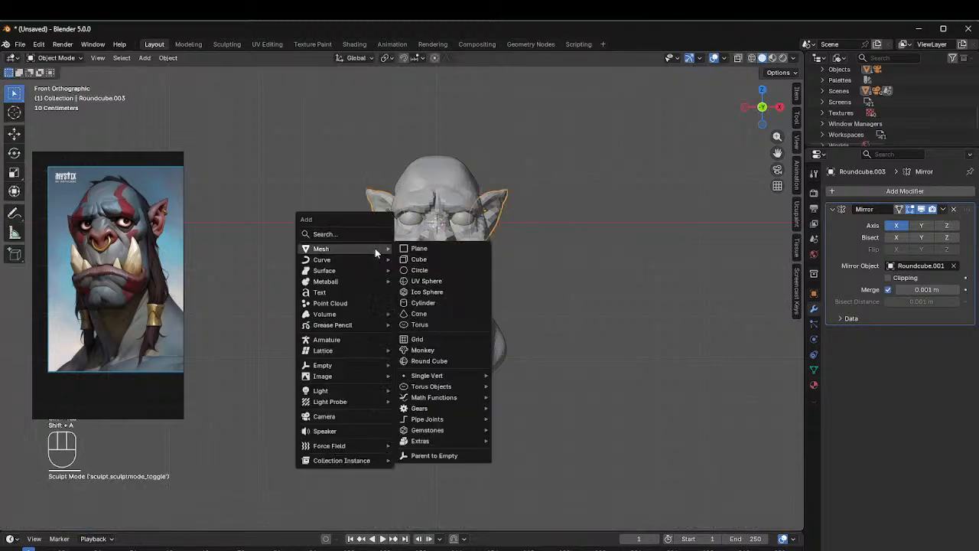
left_click(432, 361)
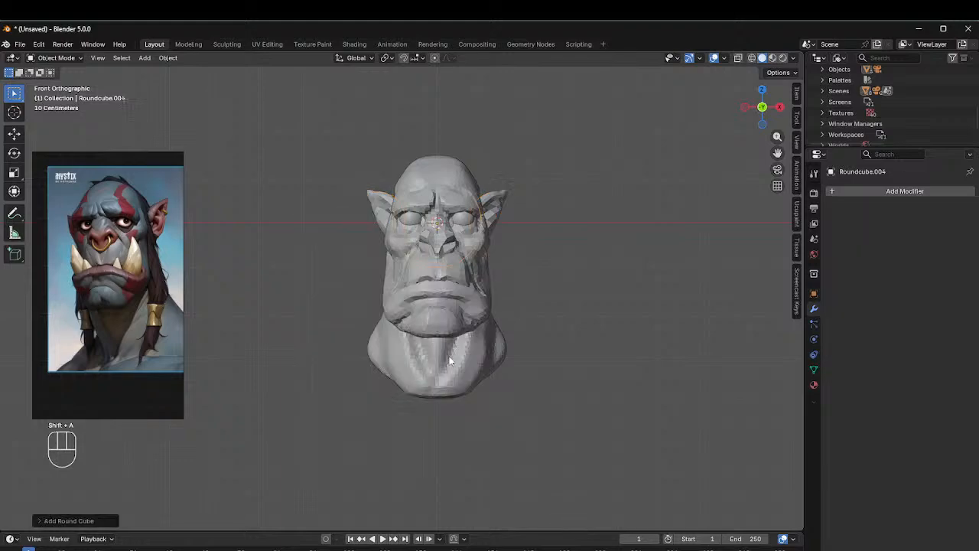
key("s")
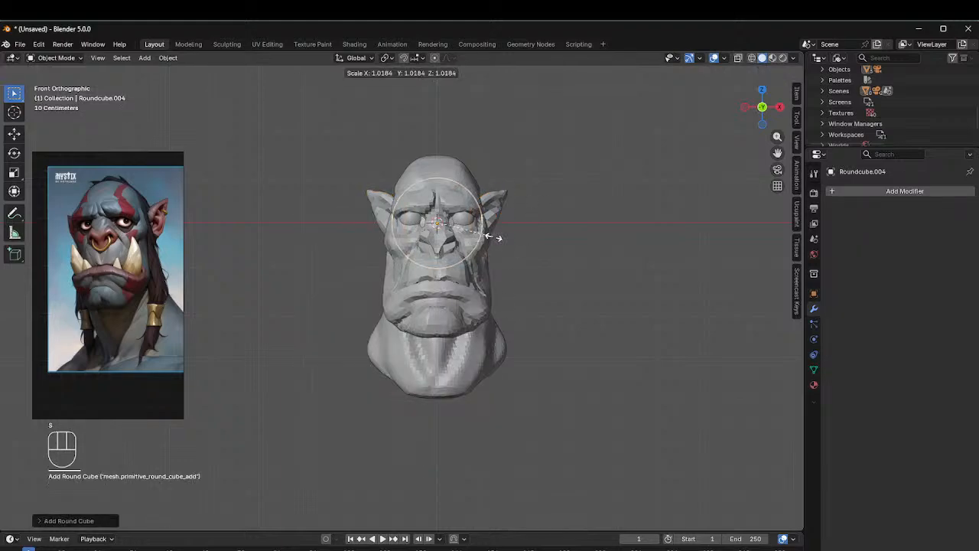
key("z")
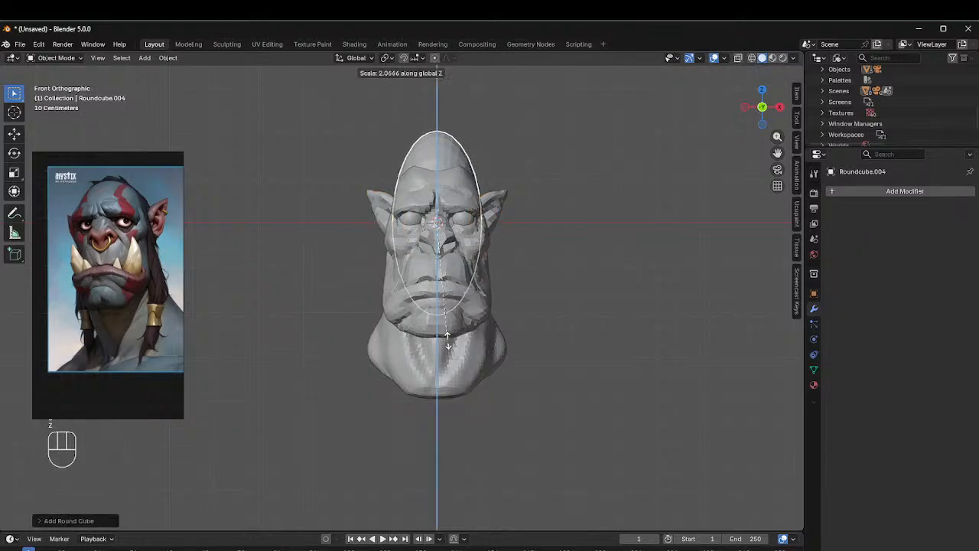
left_click(447, 343)
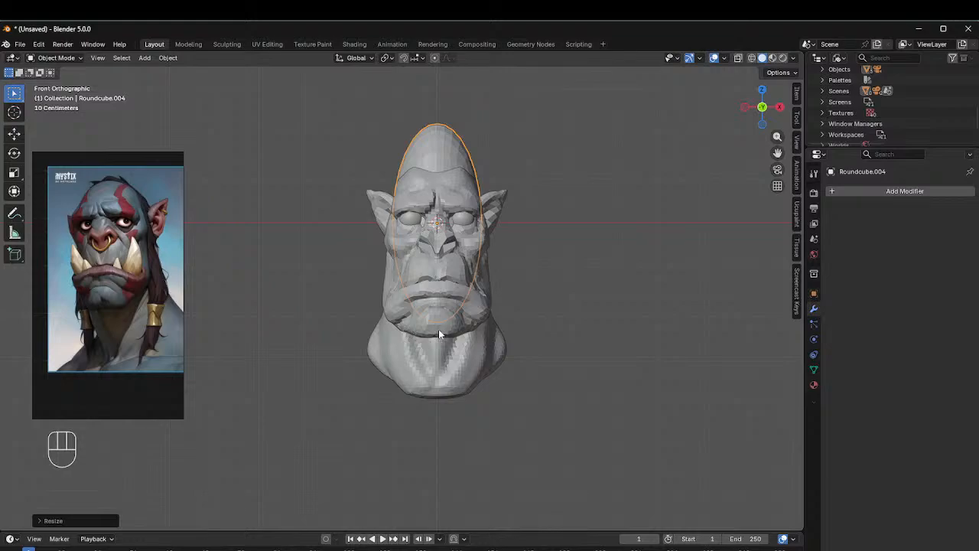
key("s")
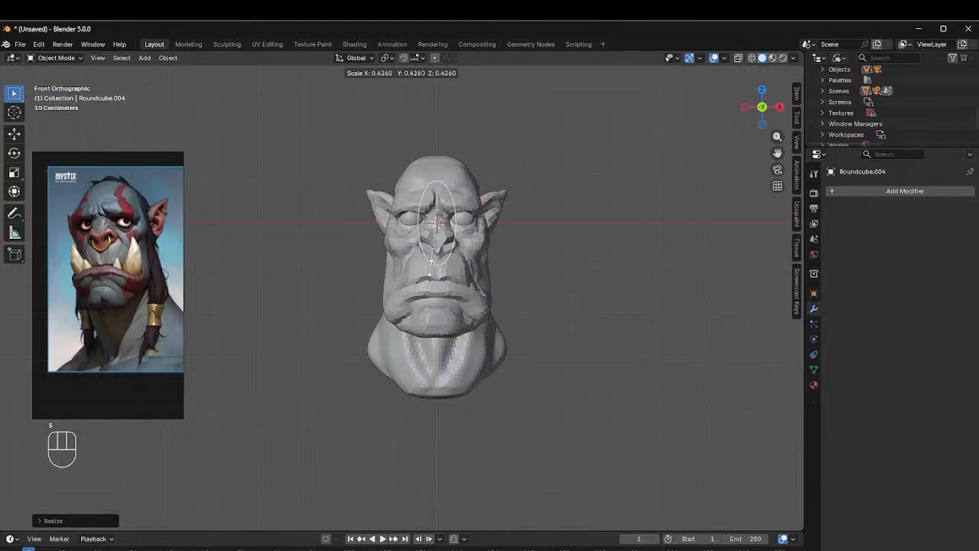
left_click(430, 268)
Step: Move the elongated round cube forward and down to mouth level, then sideways over one corner of the mouth
middle_click_drag(497, 245, 428, 254)
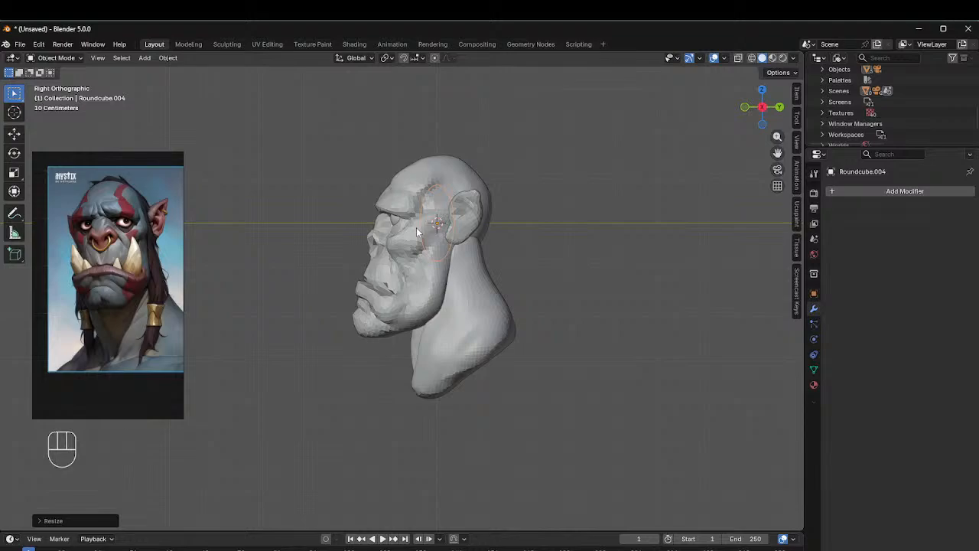
key("g")
left_click(340, 273)
middle_click_drag(380, 245, 494, 248)
key("g")
left_click(506, 246)
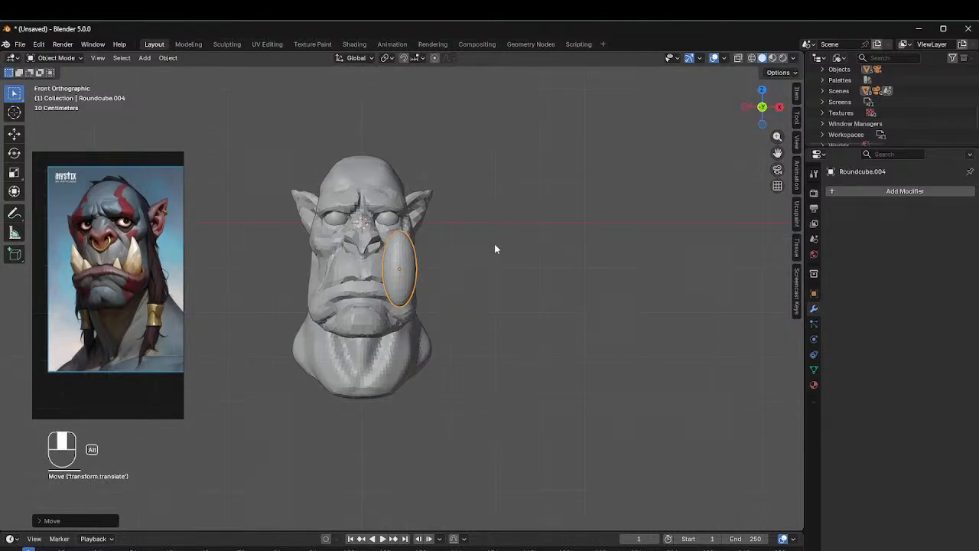
Step: Sculpt the elongated round cube into a curved, tapered tusk by pulling its upper end with the Grab brush at 181 px
scroll(466, 190, "up", 3)
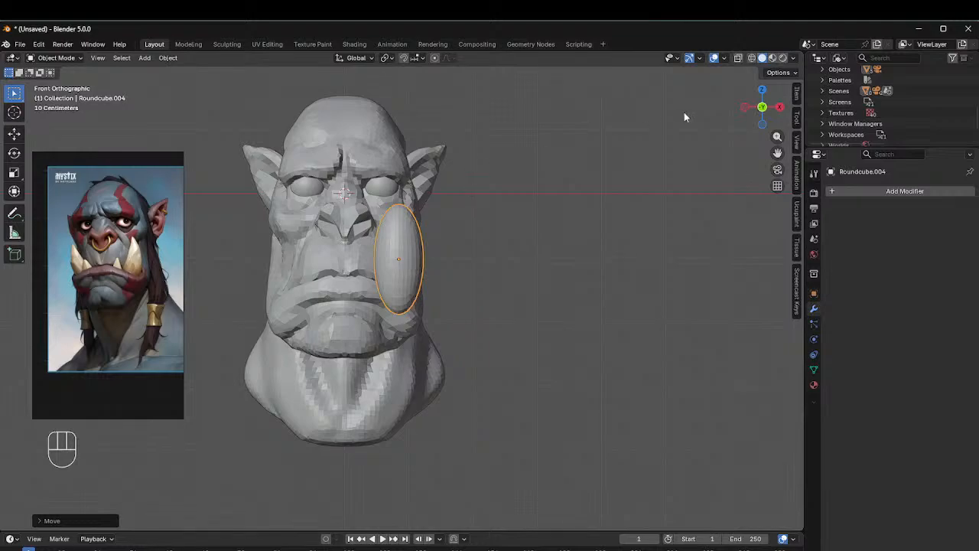
key("ctrl+Tab")
key("ctrl+Tab")
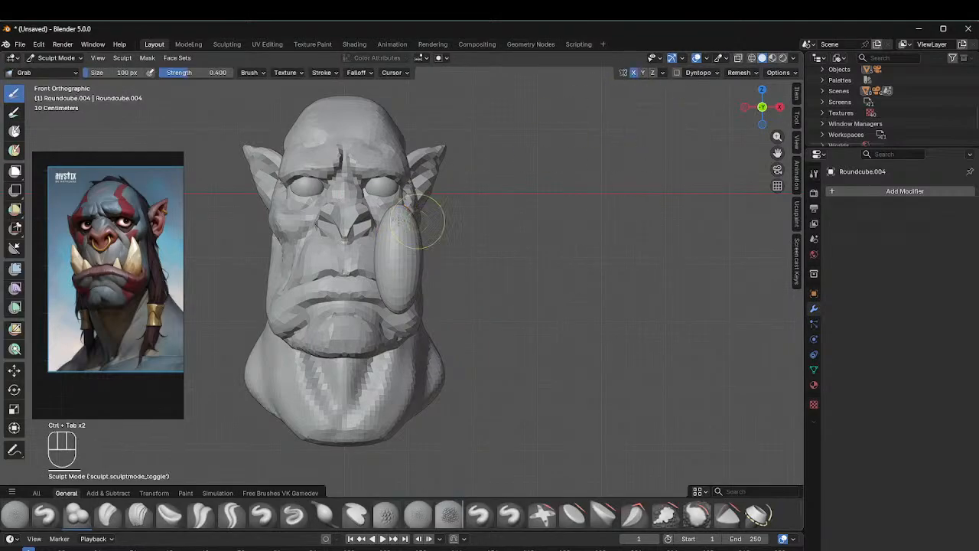
key("f")
left_click(454, 208)
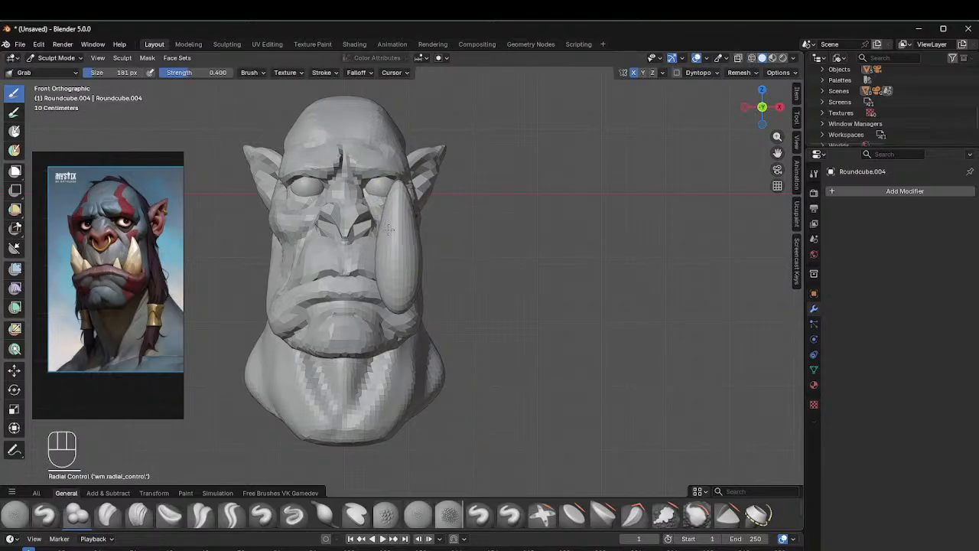
left_click_drag(380, 230, 388, 257)
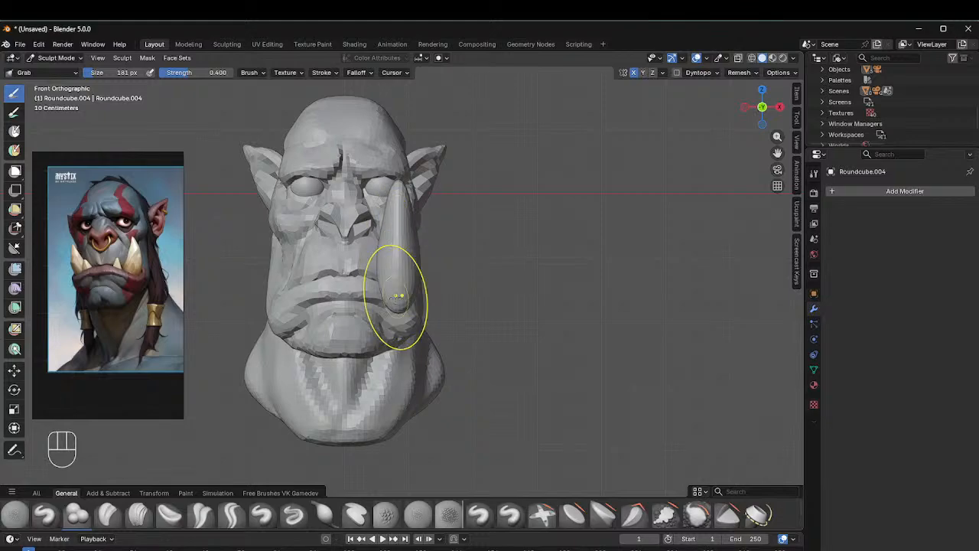
middle_click_drag(399, 294, 436, 219)
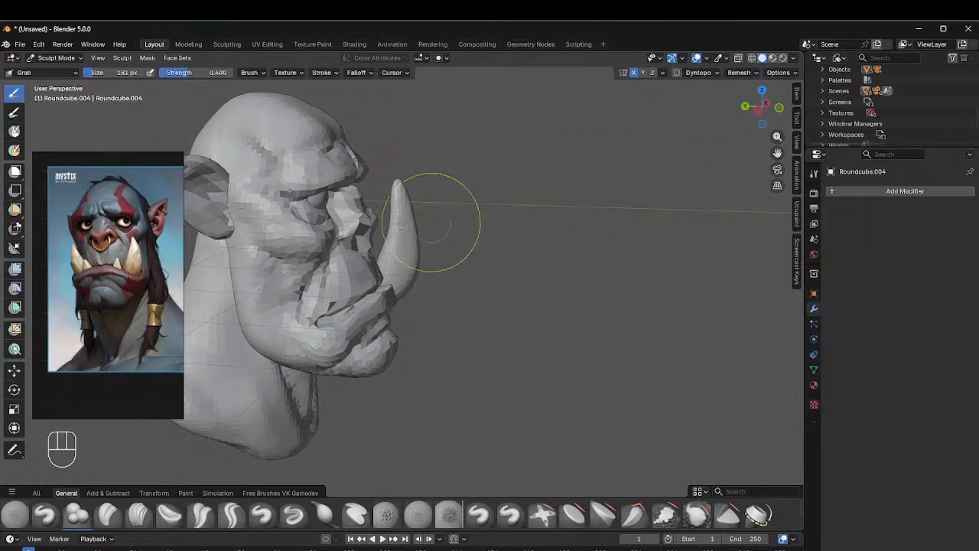
Step: Reshape the tusk's rounded base and curvature with the Grab brush at 125 px
mouse_move(437, 214)
middle_mouse_down()
mouse_move(446, 218)
mouse_move(422, 163)
middle_mouse_up()
key("f")
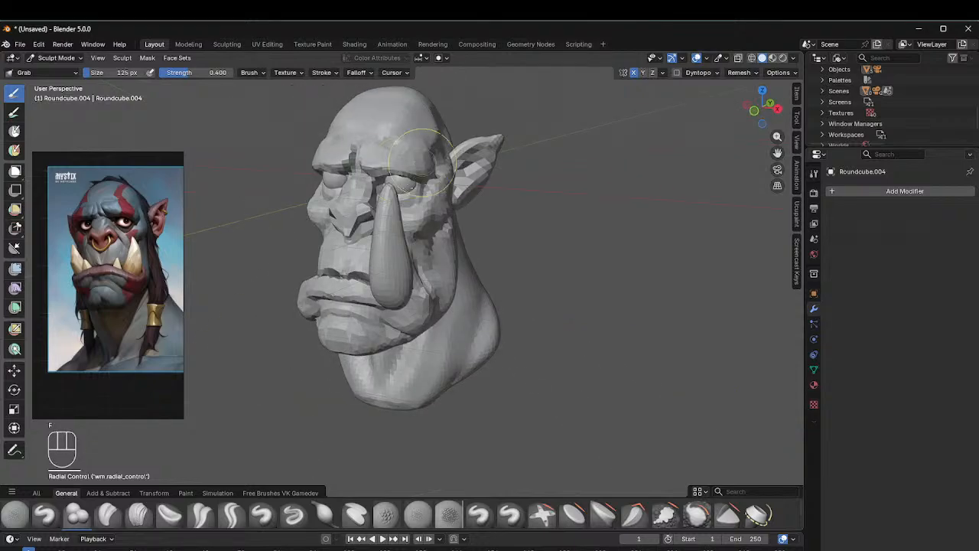
middle_click_drag(413, 238, 475, 208)
left_click_drag(403, 315, 394, 307)
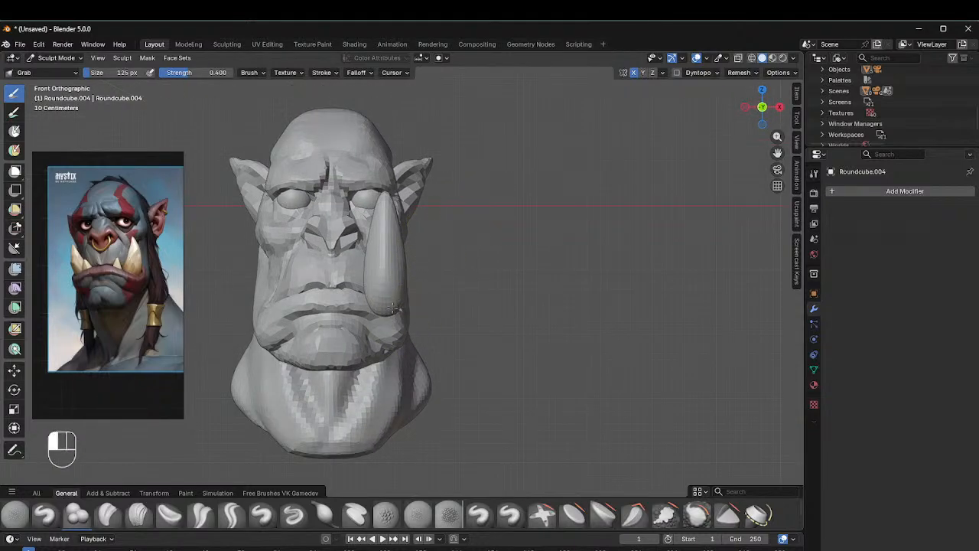
mouse_move(380, 282)
middle_mouse_down()
mouse_move(358, 273)
mouse_move(369, 267)
middle_mouse_up()
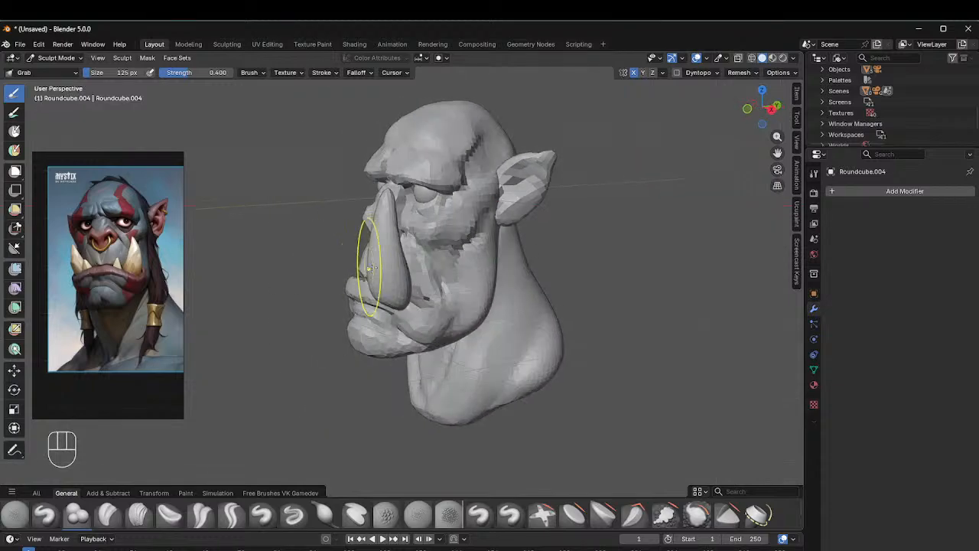
middle_click_drag(404, 210, 375, 204)
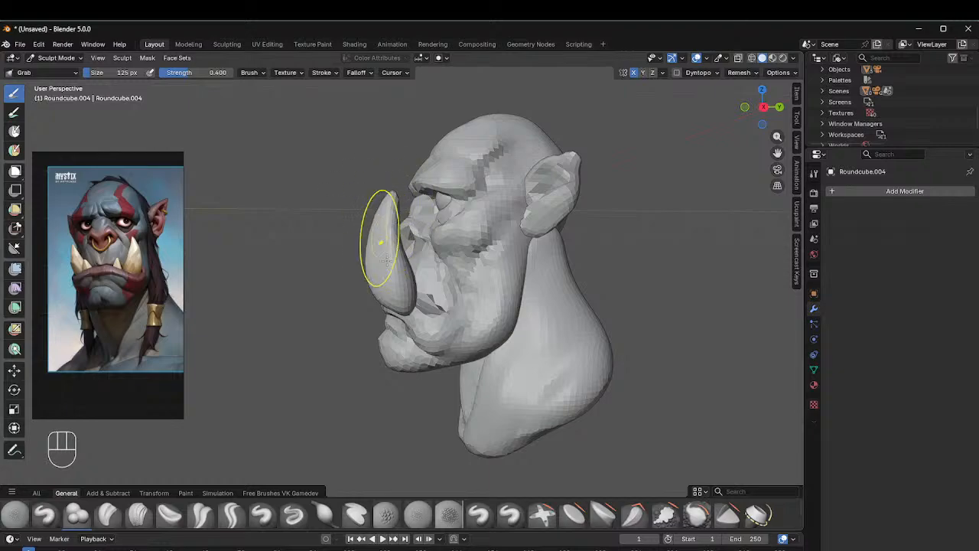
Step: Refine the tusk's upper part and tip with the Grab brush at 61 px and smooth its surface
key("f")
left_click(395, 241)
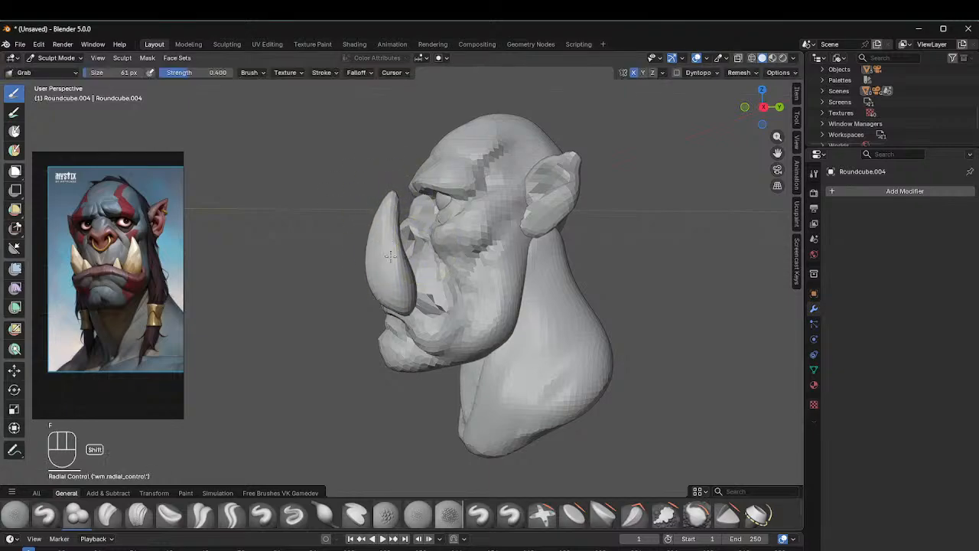
mouse_move(455, 229)
middle_mouse_down()
mouse_move(531, 237)
mouse_move(572, 160)
mouse_move(396, 274)
middle_mouse_up()
left_click_drag(393, 232, 380, 195, "shift")
mouse_move(378, 187)
middle_mouse_down()
mouse_move(268, 220)
mouse_move(402, 199)
middle_mouse_up()
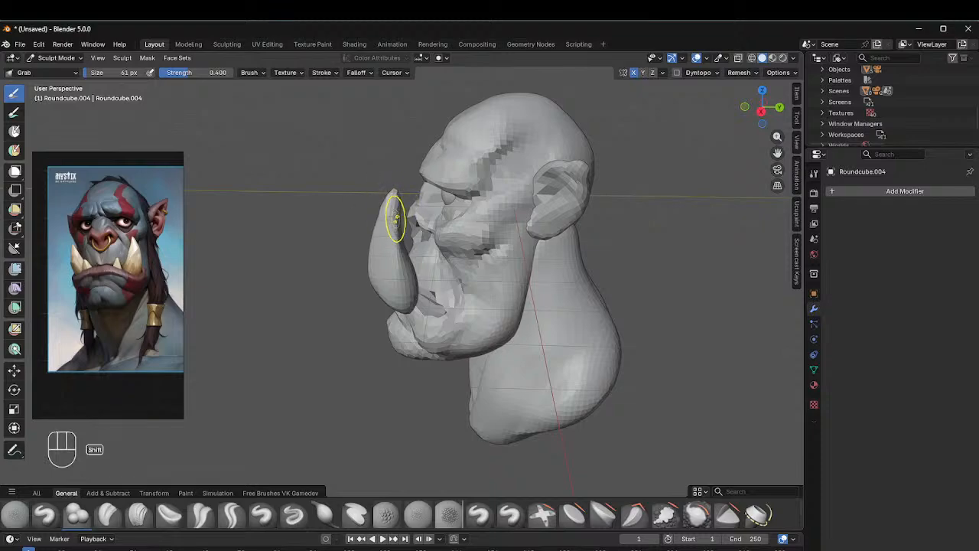
middle_click_drag(426, 226, 338, 226)
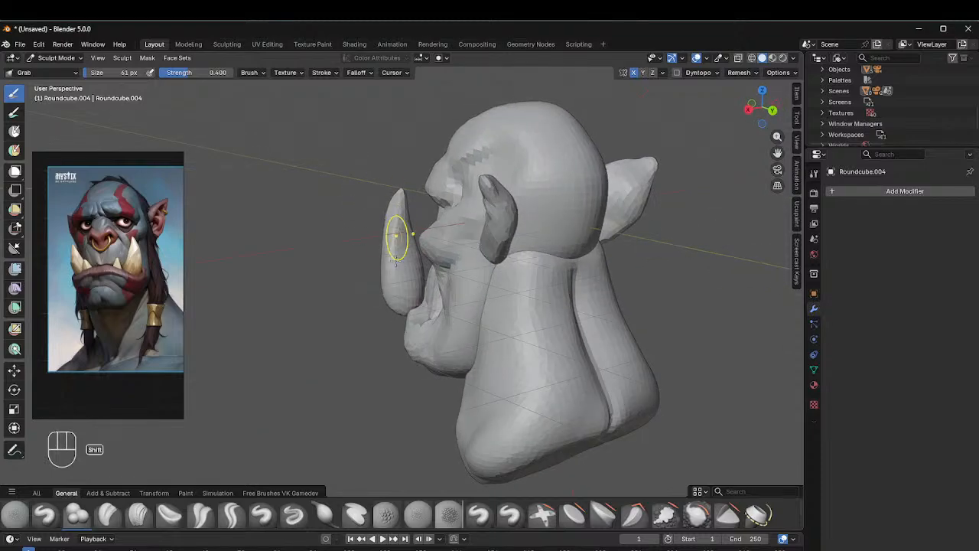
mouse_move(408, 216)
middle_mouse_down()
mouse_move(490, 211)
mouse_move(557, 179)
middle_mouse_up()
mouse_move(421, 191)
middle_mouse_down()
mouse_move(457, 217)
mouse_move(440, 222)
middle_mouse_up()
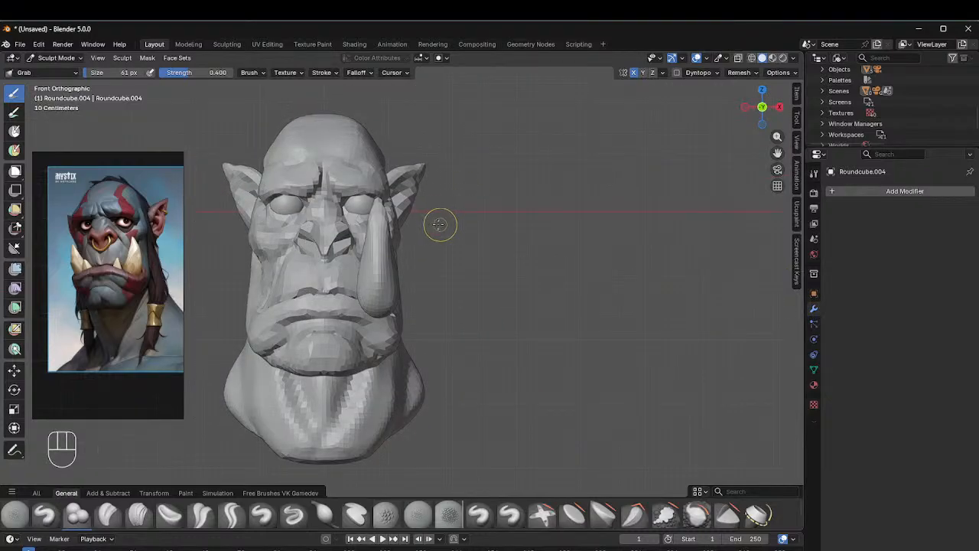
Step: Scale the tusk down slightly in Object Mode and widen it along X by about 1.29
key("ctrl+Tab")
left_click(363, 217)
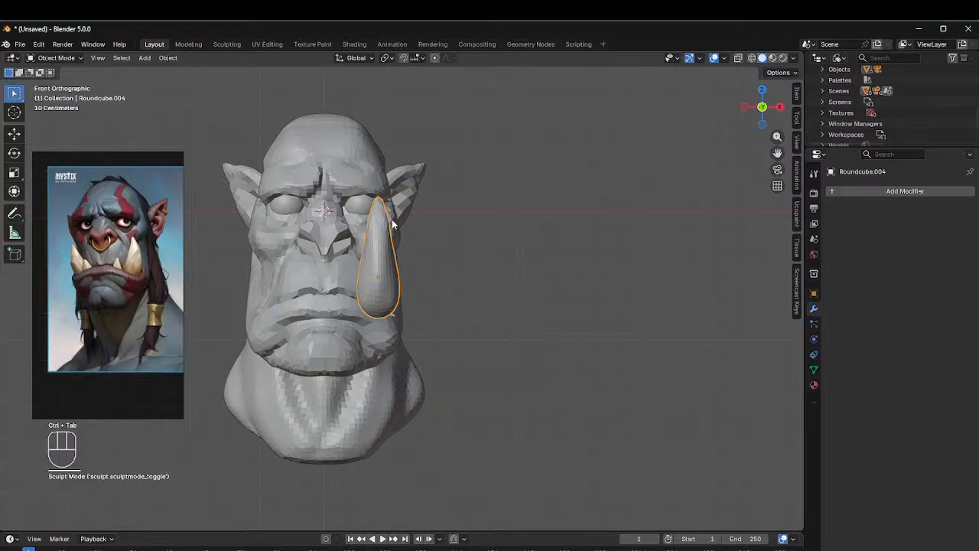
key("s")
left_click(388, 233)
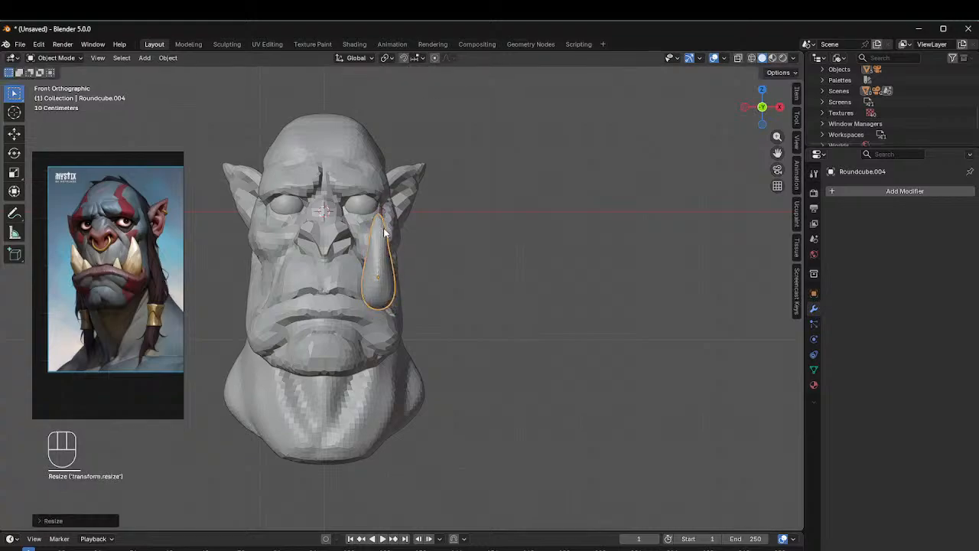
key("s")
key("x")
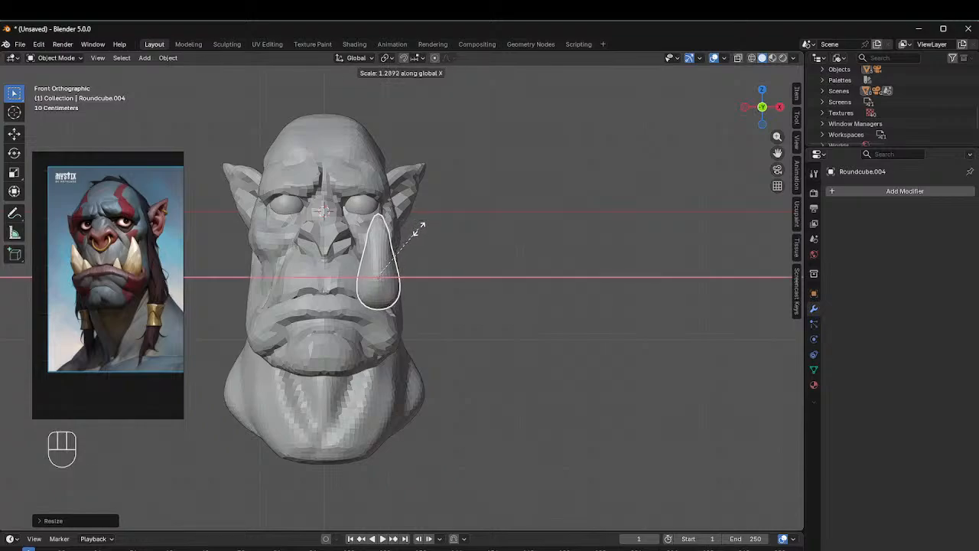
left_click(417, 231)
Step: Rotate the tusk so its tip leans outward to the side and forward, away from the face
middle_click_drag(401, 231, 393, 174)
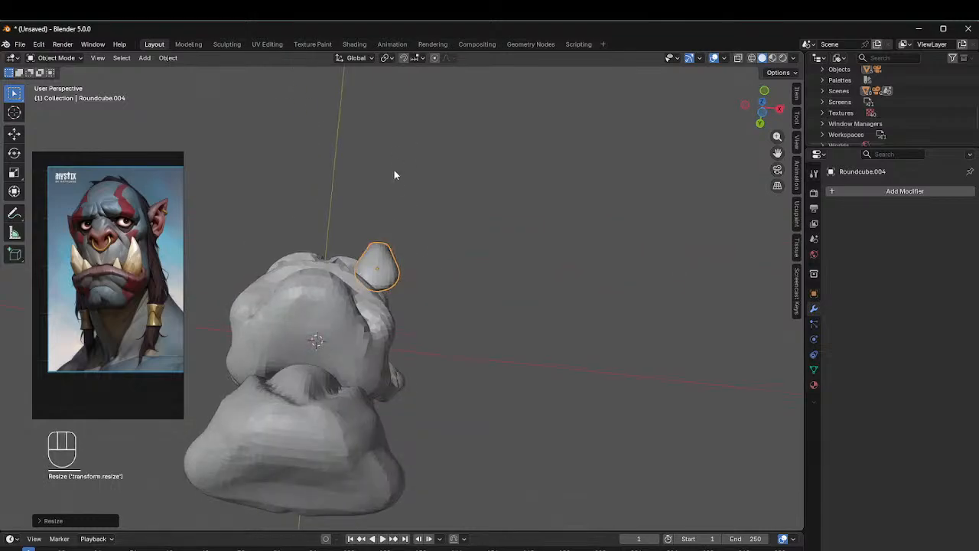
key("r")
left_click(438, 220)
middle_click_drag(440, 221, 516, 280)
key("r")
key("r")
left_click(531, 295)
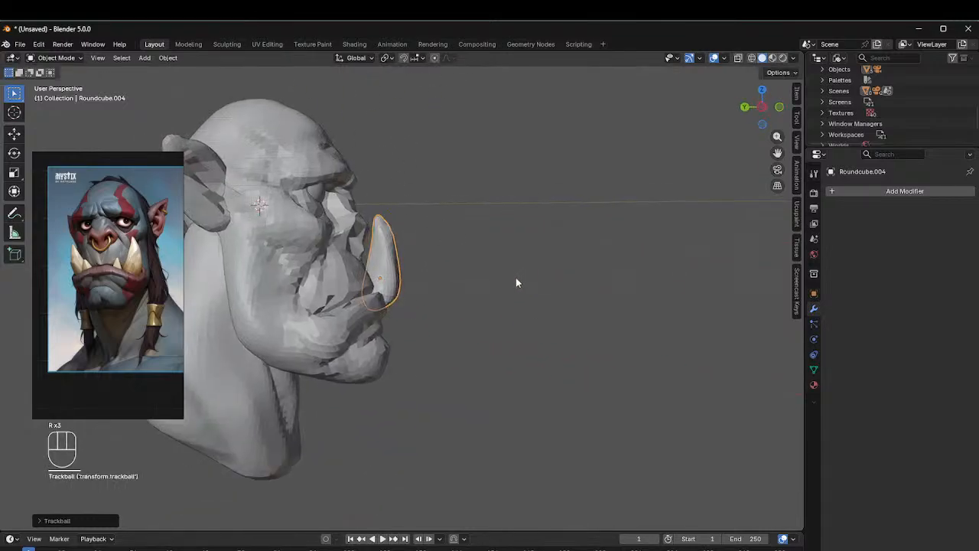
key("r")
left_click(505, 314)
middle_click_drag(503, 313, 420, 261)
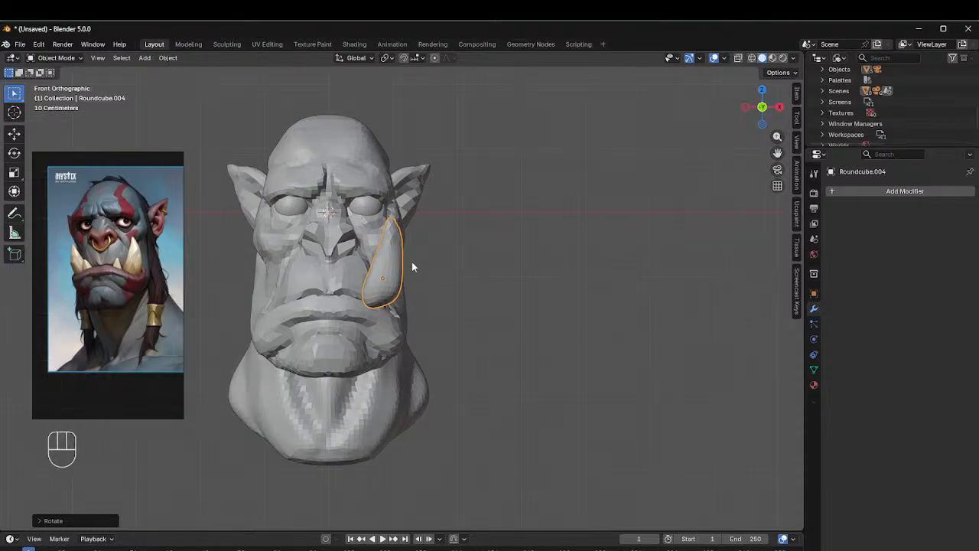
Step: Move the tusk down and back so its base sinks into the corner of the mouth
key("g")
left_click(432, 249)
middle_click_drag(437, 246, 334, 256)
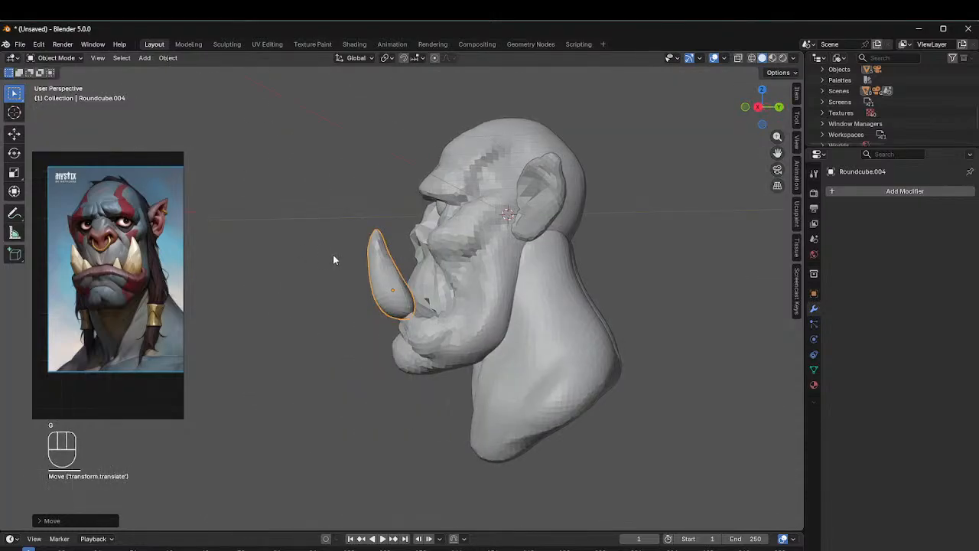
key("g")
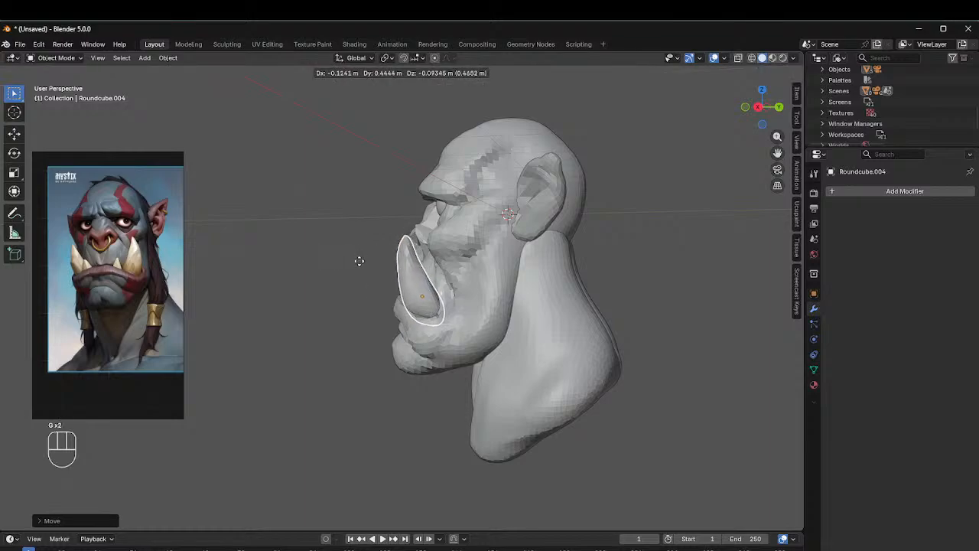
left_click(374, 239)
middle_click_drag(376, 234, 525, 241)
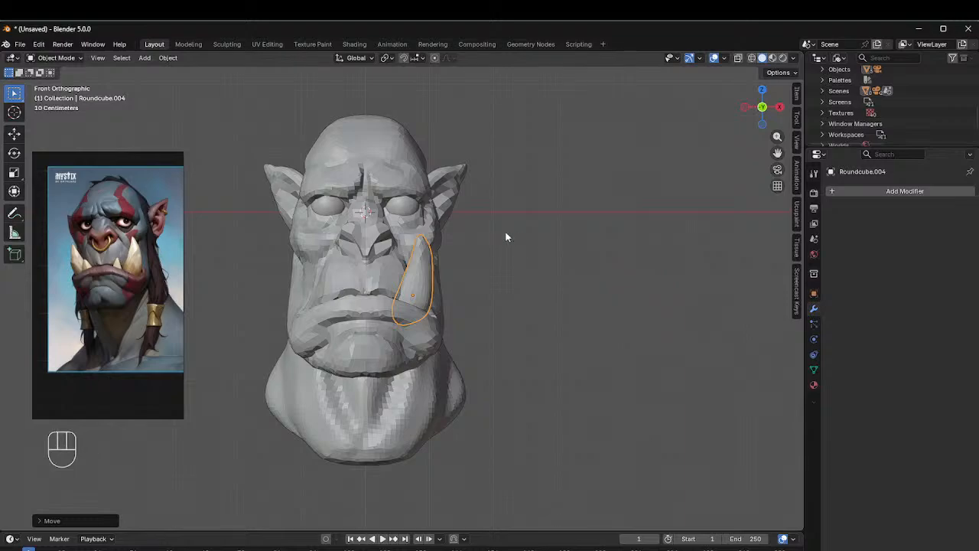
Step: Apply the tusk's object transform in Object Mode
key("ctrl+Tab")
key("ctrl+Tab")
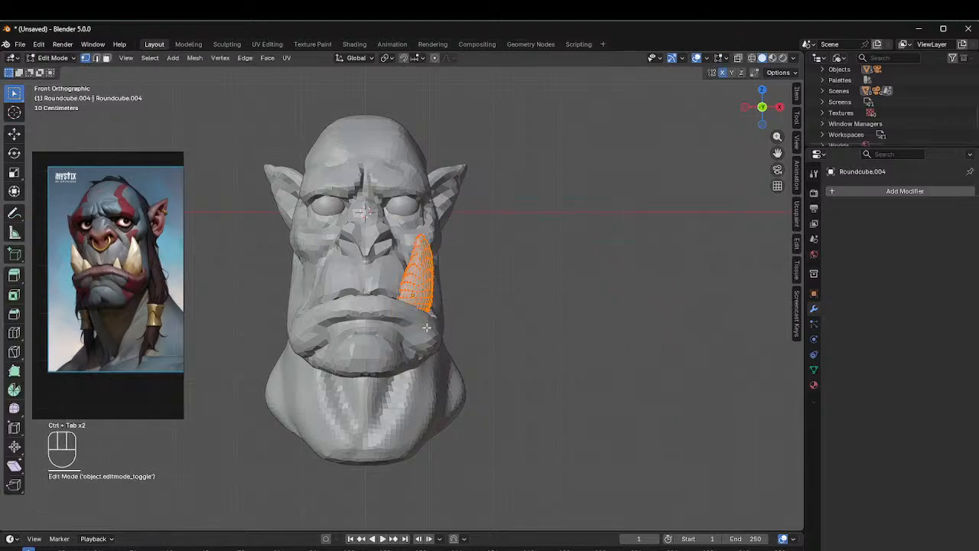
key("ctrl+Tab")
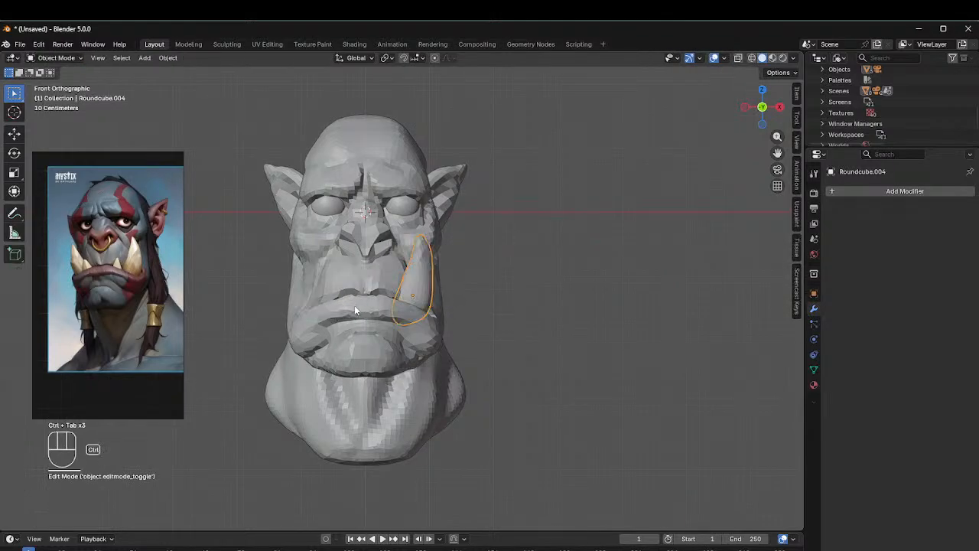
key("ctrl+a")
left_click(323, 305)
Step: Bend the tusk into a stronger curve and seat its base in the lip with the Grab brush at 161 px
key("ctrl+Tab")
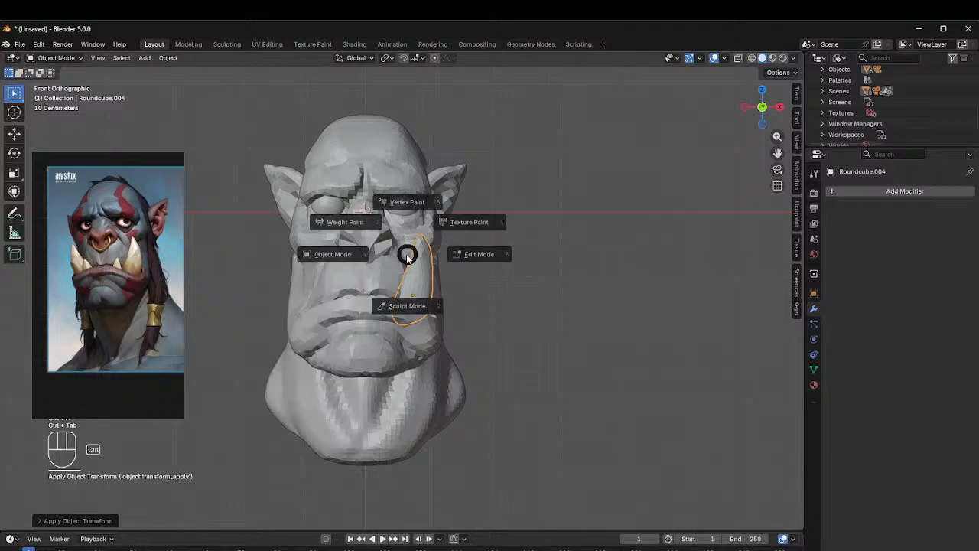
left_click(417, 314)
key("f")
left_click(478, 264)
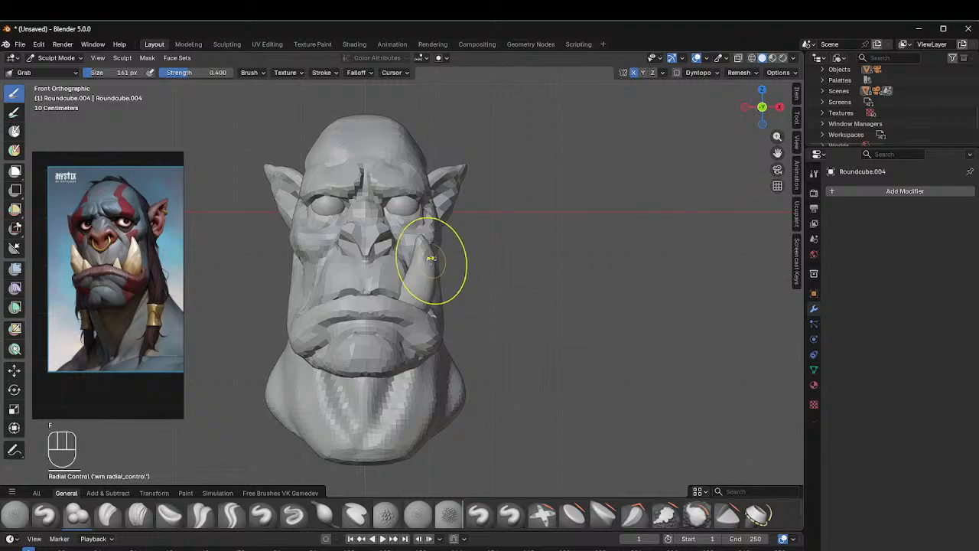
mouse_move(448, 240)
middle_mouse_down()
mouse_move(430, 295)
mouse_move(444, 294)
mouse_move(483, 195)
middle_mouse_up()
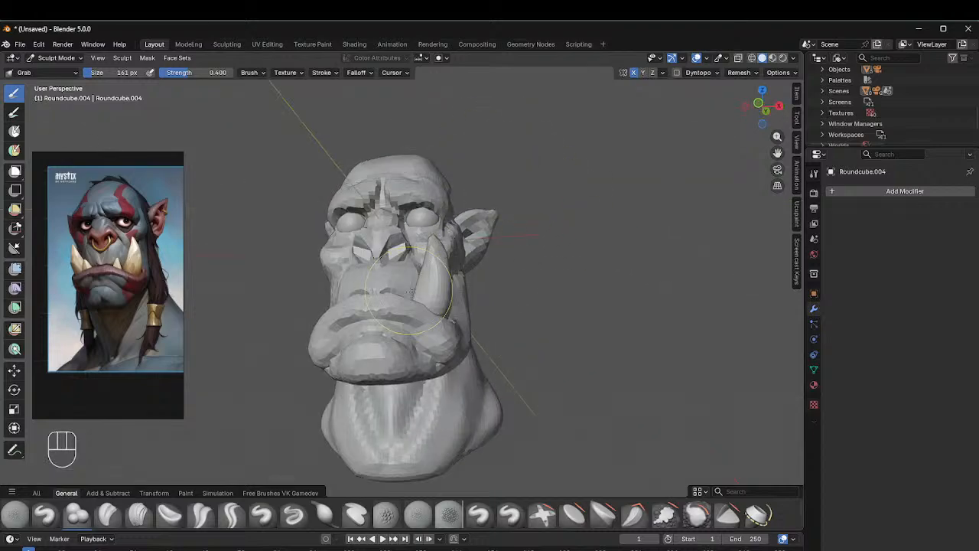
middle_click_drag(411, 294, 313, 271)
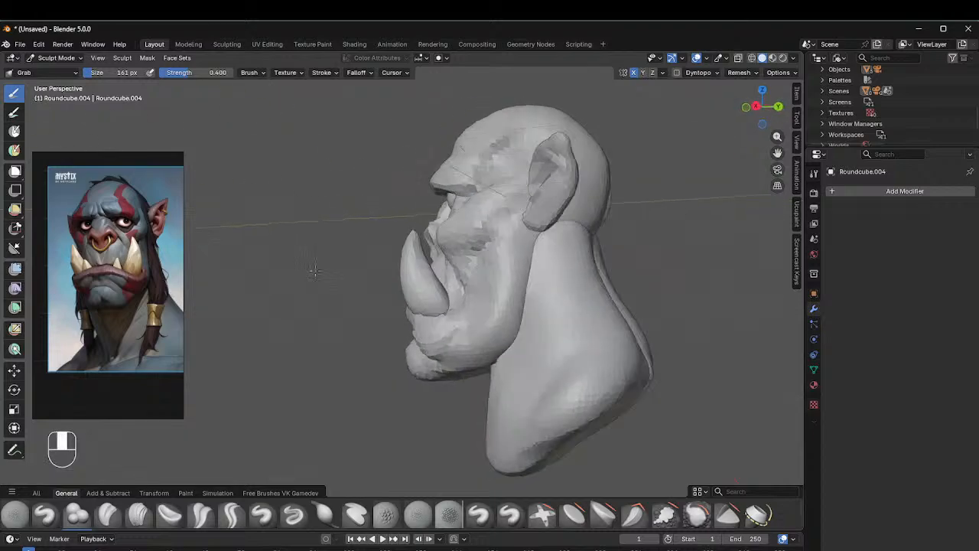
left_click_drag(433, 278, 445, 308)
middle_click_drag(469, 238, 505, 233)
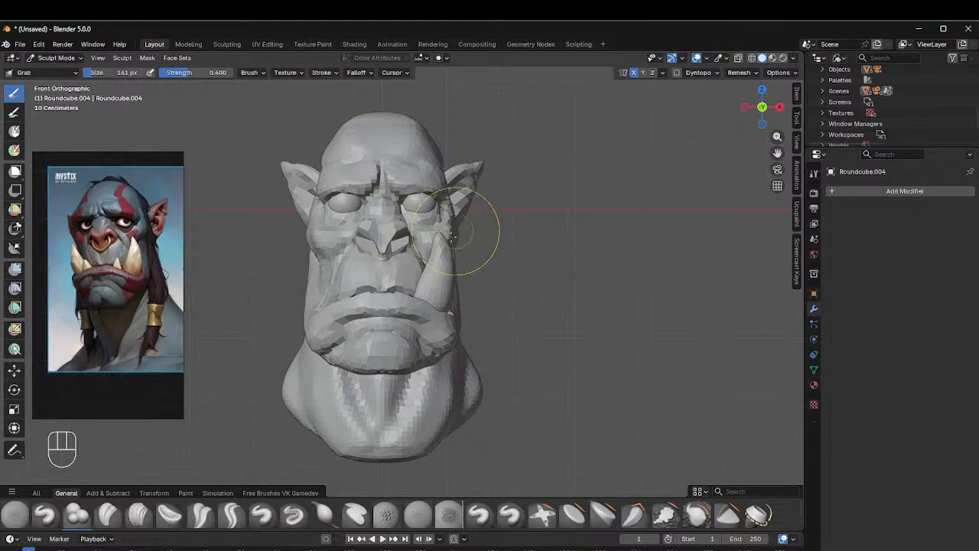
mouse_move(540, 208)
middle_mouse_down()
mouse_move(358, 210)
mouse_move(393, 219)
middle_mouse_up()
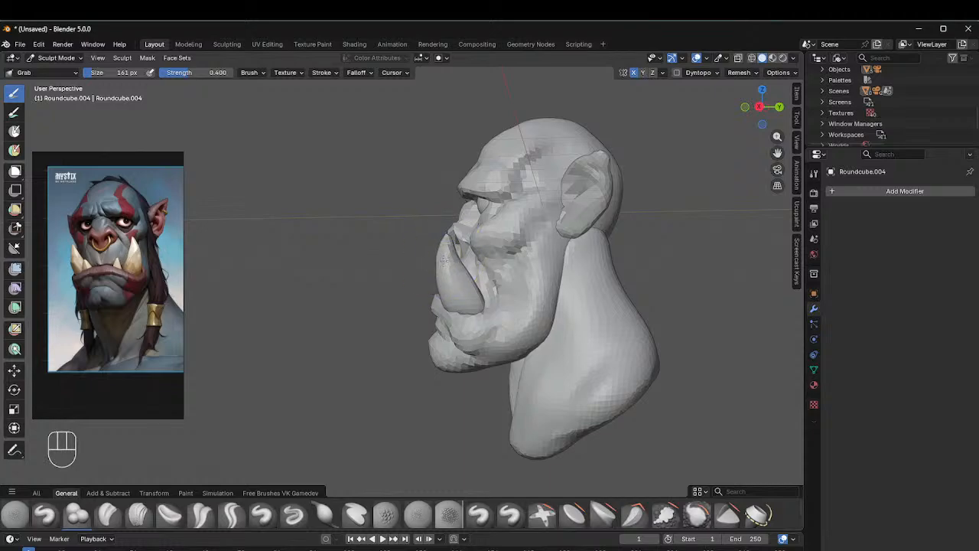
mouse_move(443, 258)
middle_mouse_down()
mouse_move(460, 270)
mouse_move(449, 252)
middle_mouse_up()
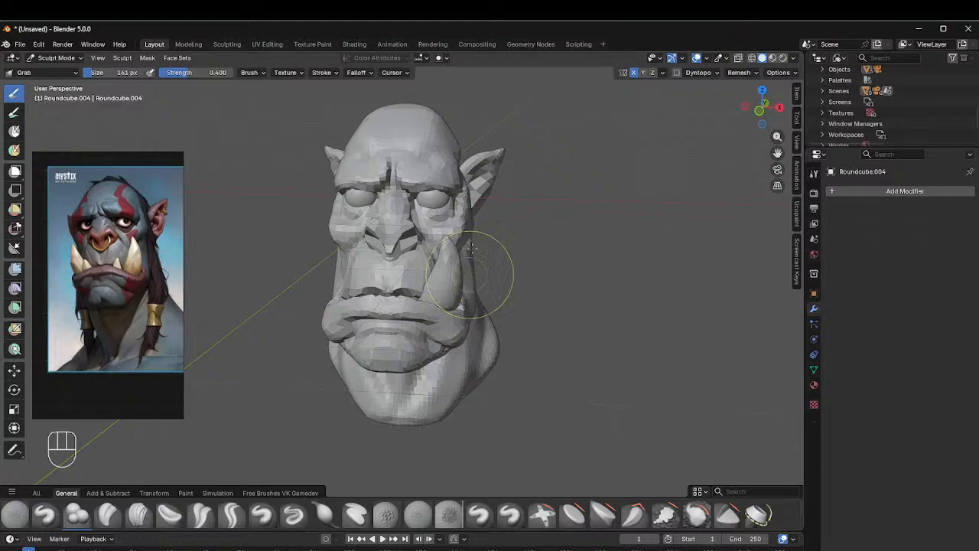
Step: Add a Mirror modifier on the X axis to the tusk in Object Mode, using the head as the mirror object
key("KP_1")
key("ctrl+Tab")
left_click(433, 228)
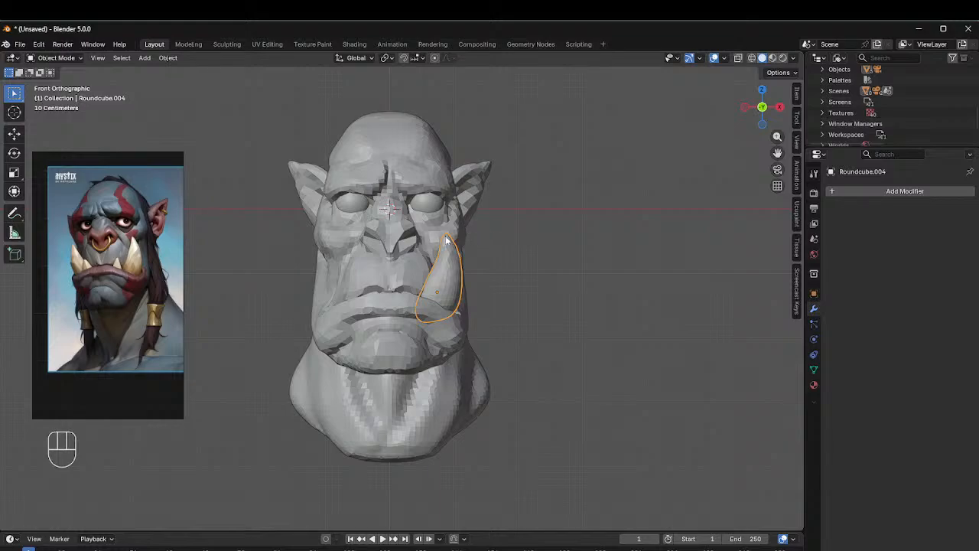
key("ctrl+Tab")
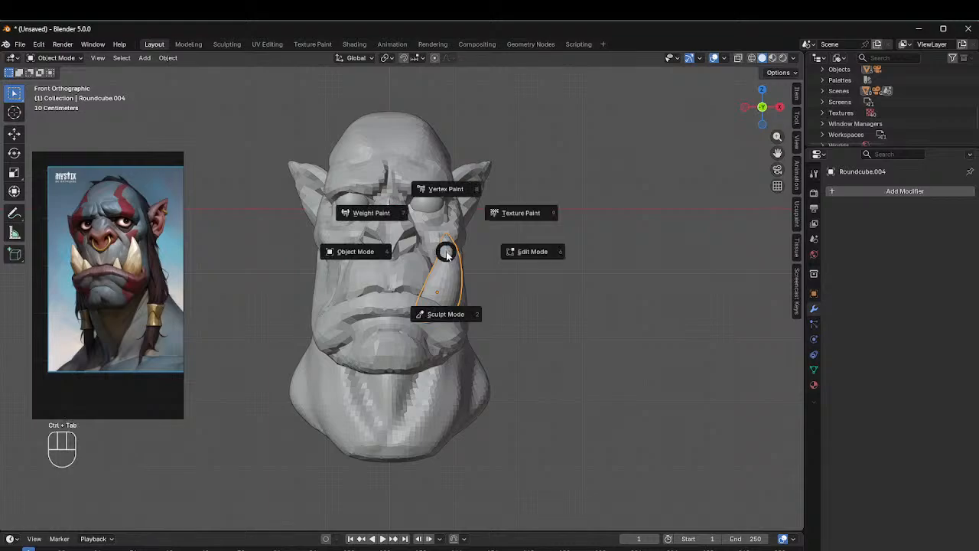
left_click(357, 253)
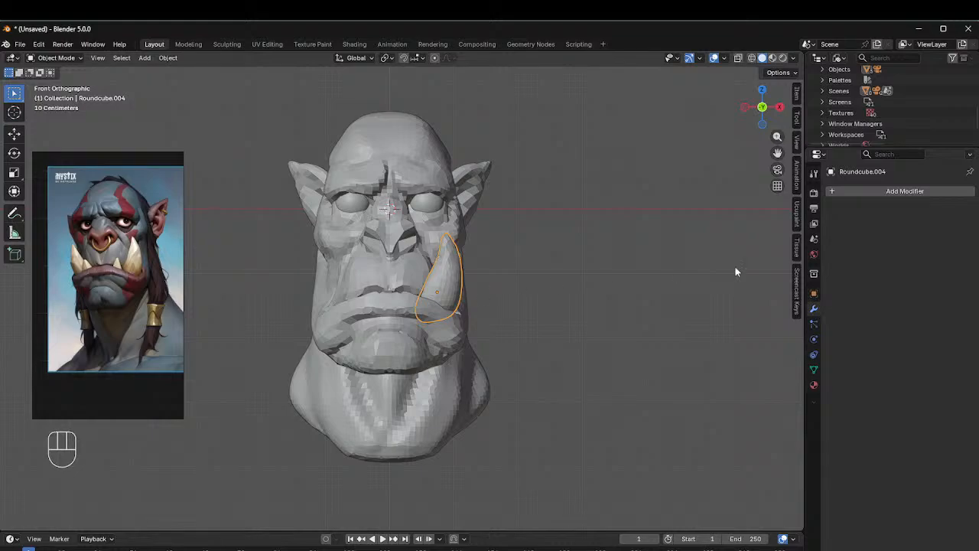
left_click(883, 192)
mouse_move(835, 199)
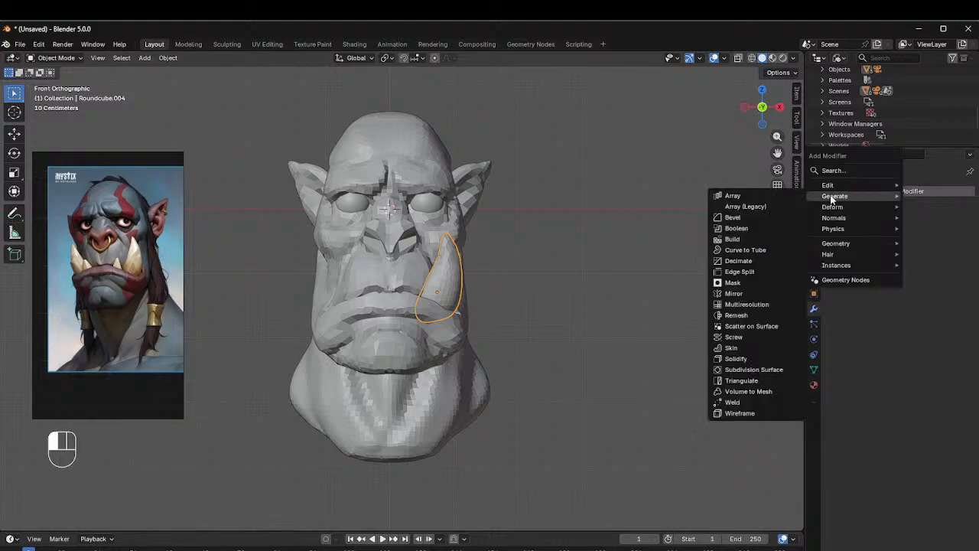
left_click(735, 294)
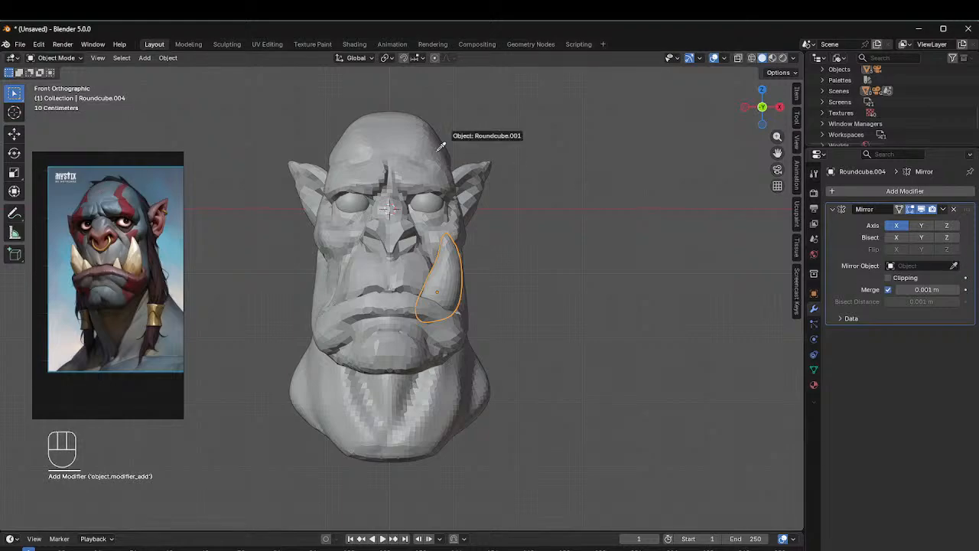
left_click(395, 152)
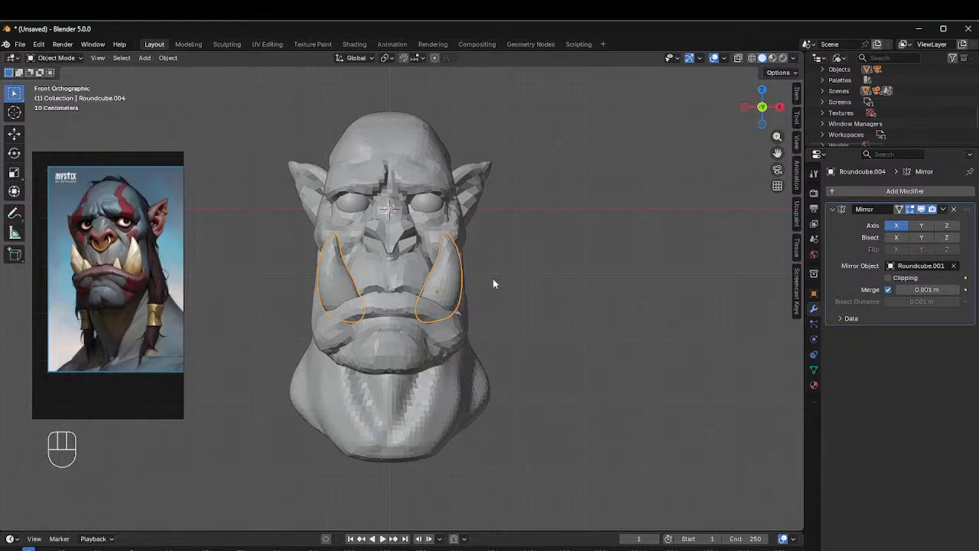
Step: Move the mirrored tusks about 0.12 m outward along the global X axis
middle_click_drag(478, 222, 477, 247)
key("g")
key("x")
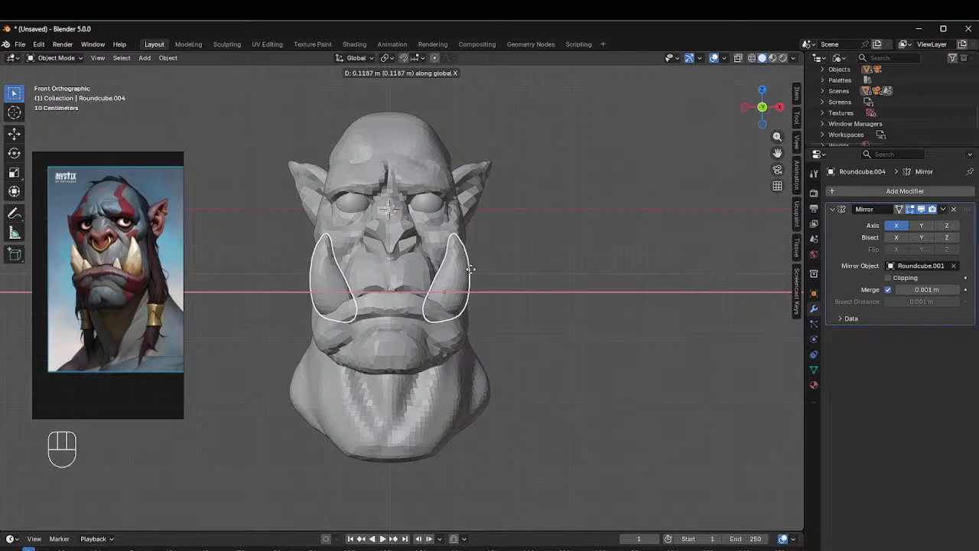
left_click(471, 268)
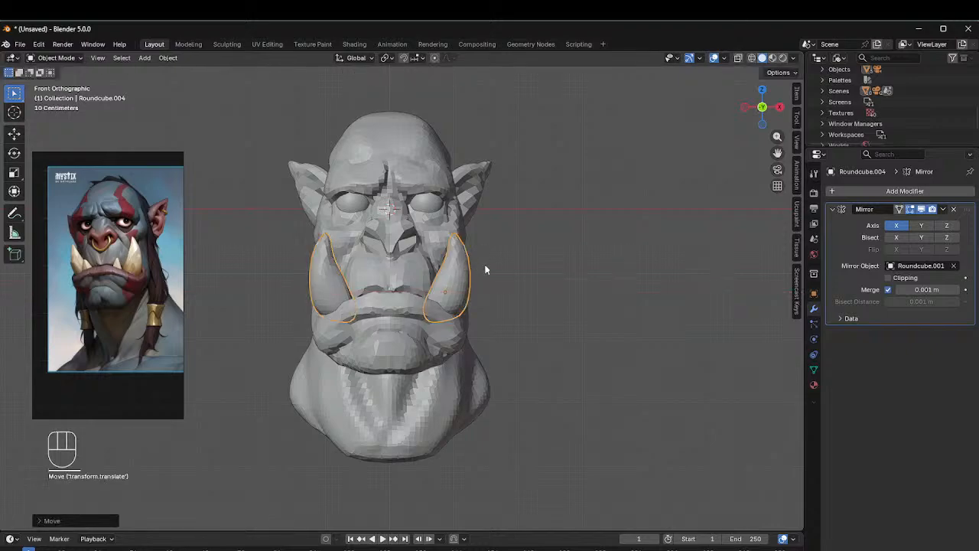
Step: Adjust the large tusk's curve in Sculpt Mode with the Grab brush at 140 px
key("ctrl+Tab")
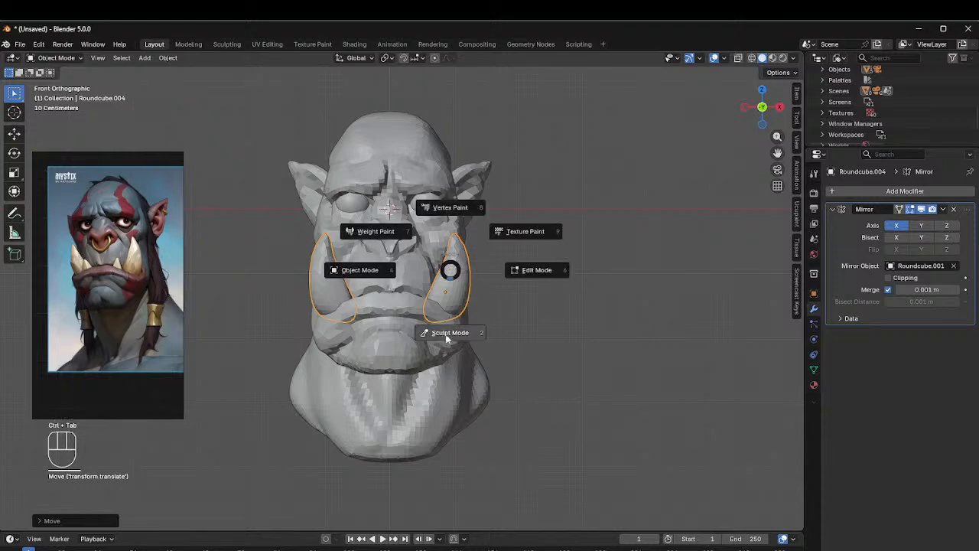
left_click(451, 283)
middle_click_drag(507, 247, 345, 257)
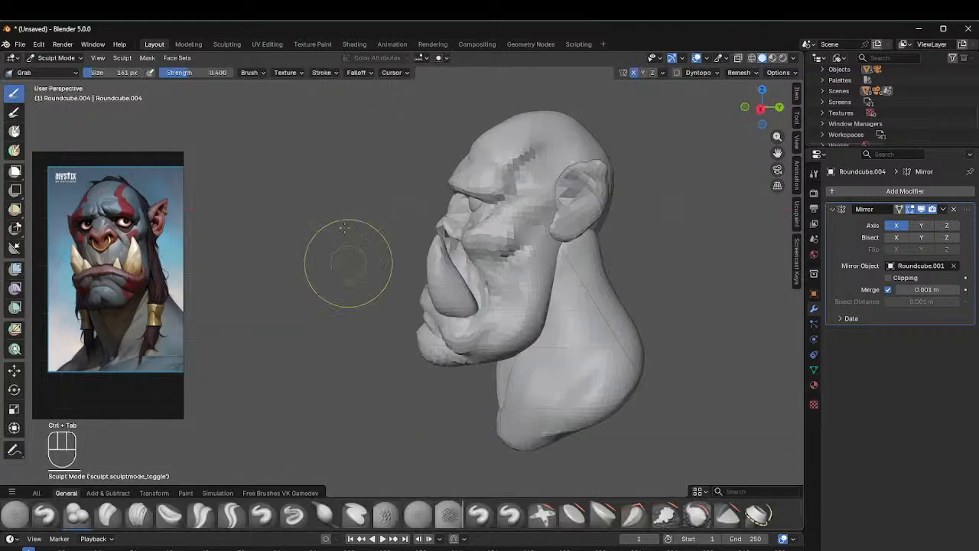
key("f")
left_click(428, 304)
mouse_move(430, 254)
middle_mouse_down()
mouse_move(399, 243)
mouse_move(421, 257)
middle_mouse_up()
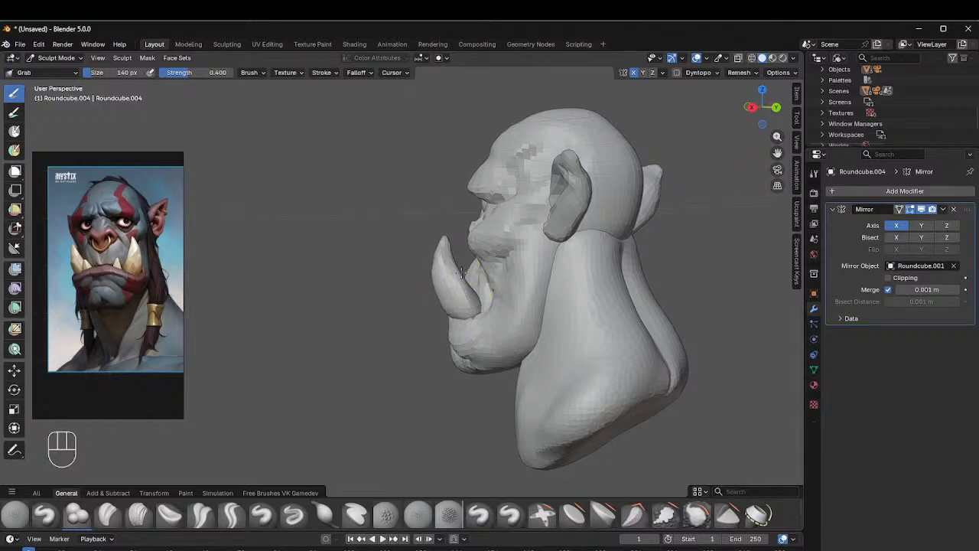
mouse_move(461, 285)
middle_mouse_down()
mouse_move(503, 258)
mouse_move(459, 264)
middle_mouse_up()
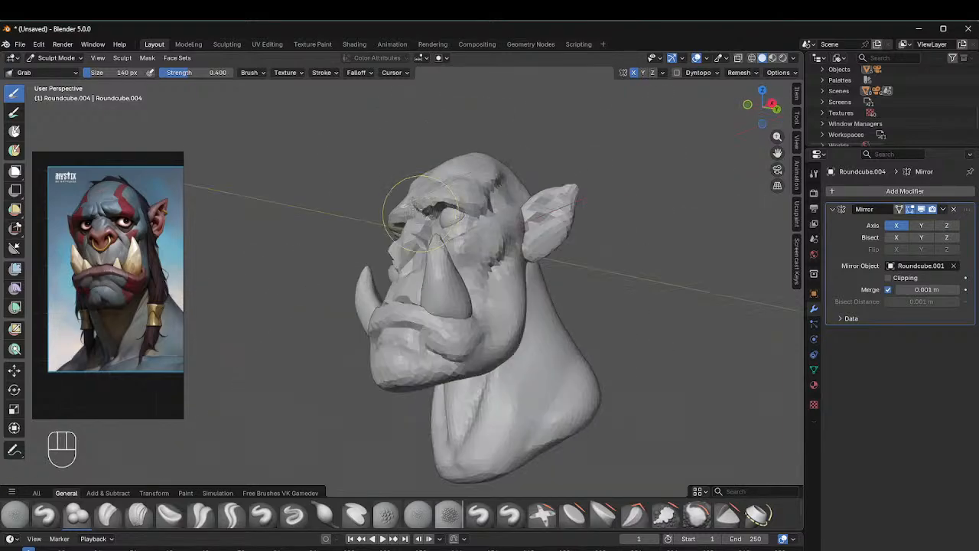
Step: Refine the large tusk's tip and outline with the Grab brush at 78 px
key("f")
left_click(441, 291)
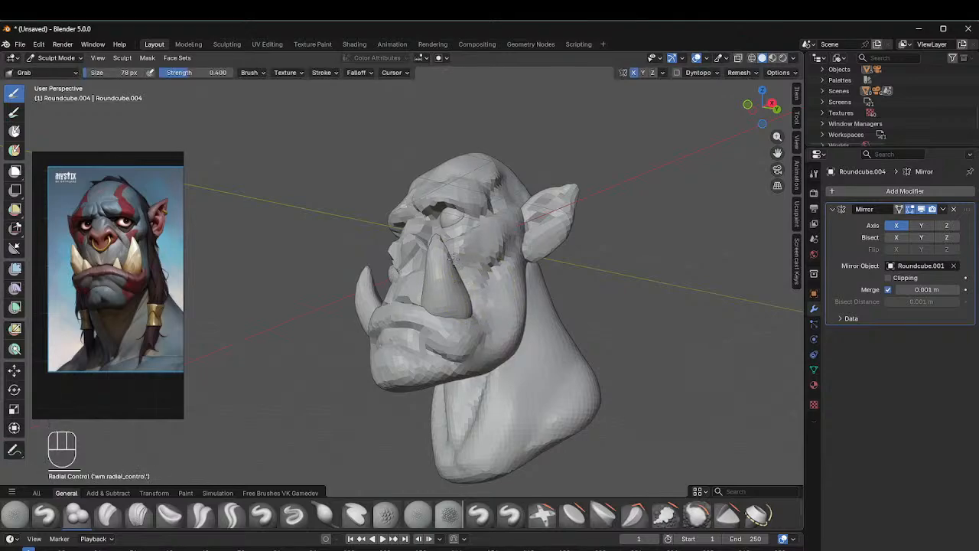
middle_click_drag(455, 258, 381, 244)
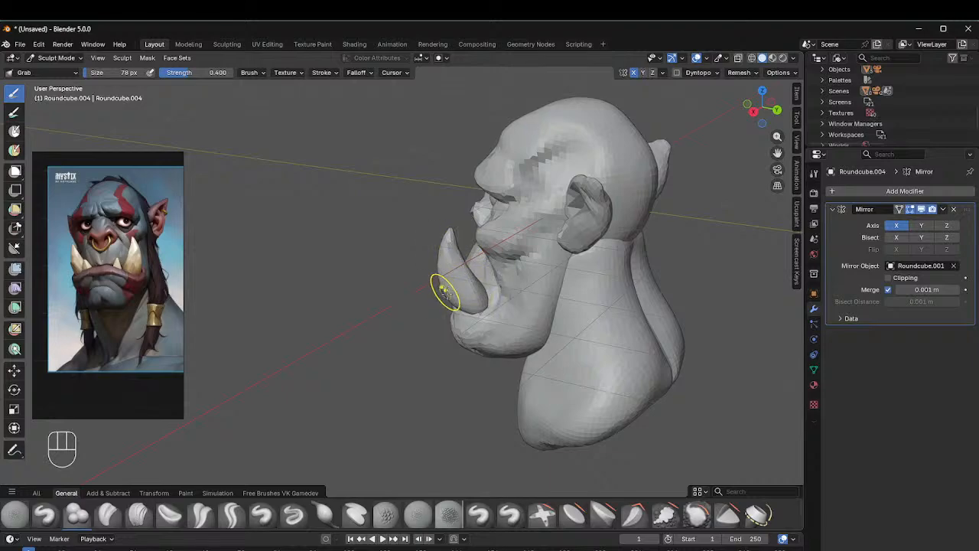
middle_click_drag(449, 255, 540, 225)
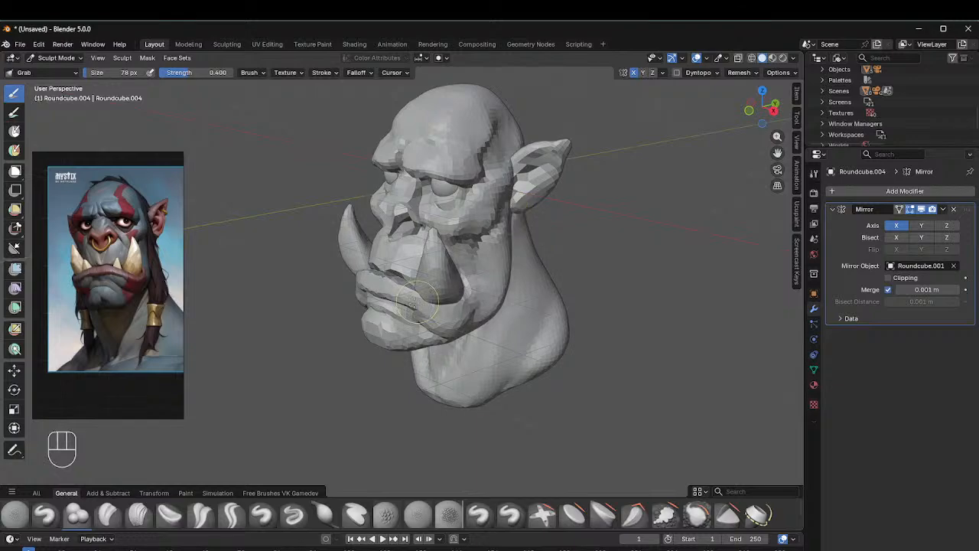
Step: Transfer sculpting to the head and pull the mouth corners outward around the tusk bases with the Grab brush at 197 px
key("alt+q")
middle_click_drag(400, 299, 466, 286)
key("f")
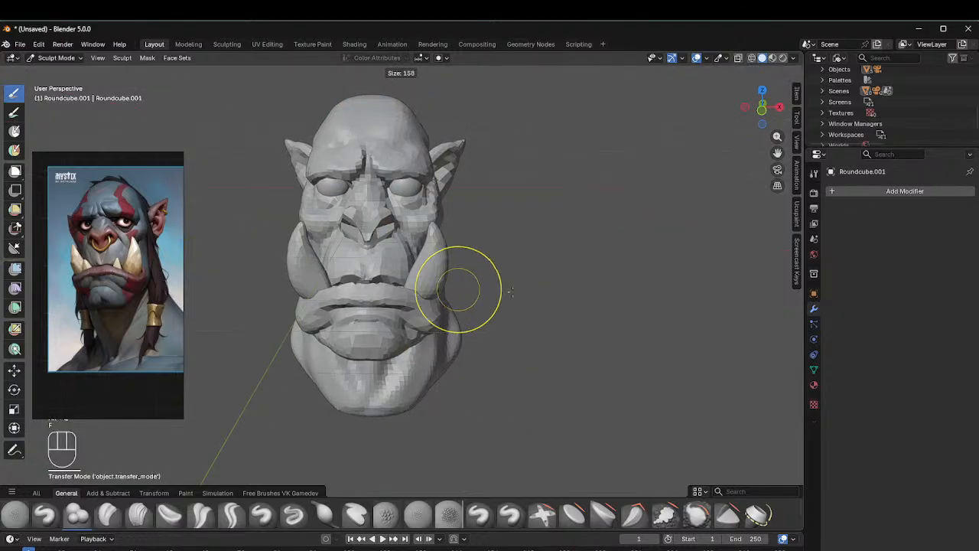
left_click(524, 290)
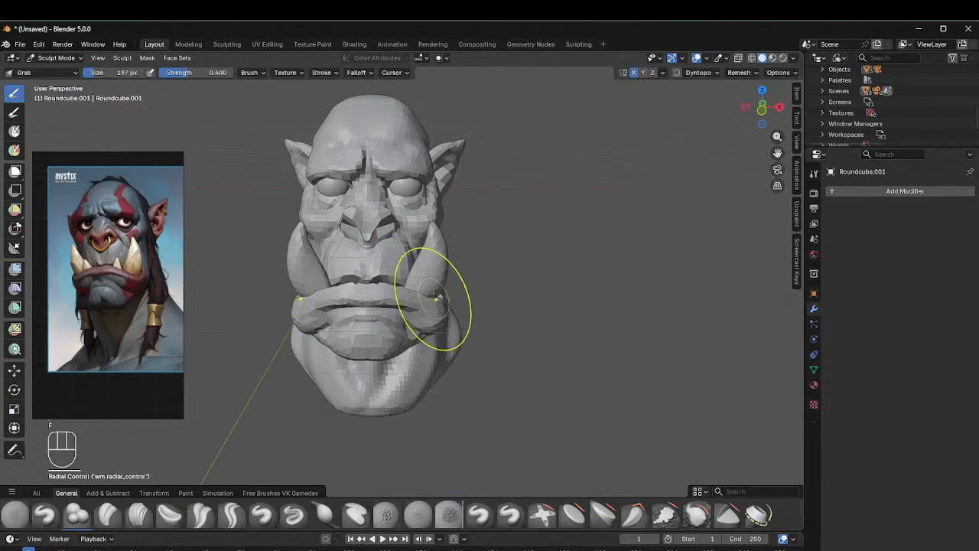
left_click_drag(440, 300, 443, 296)
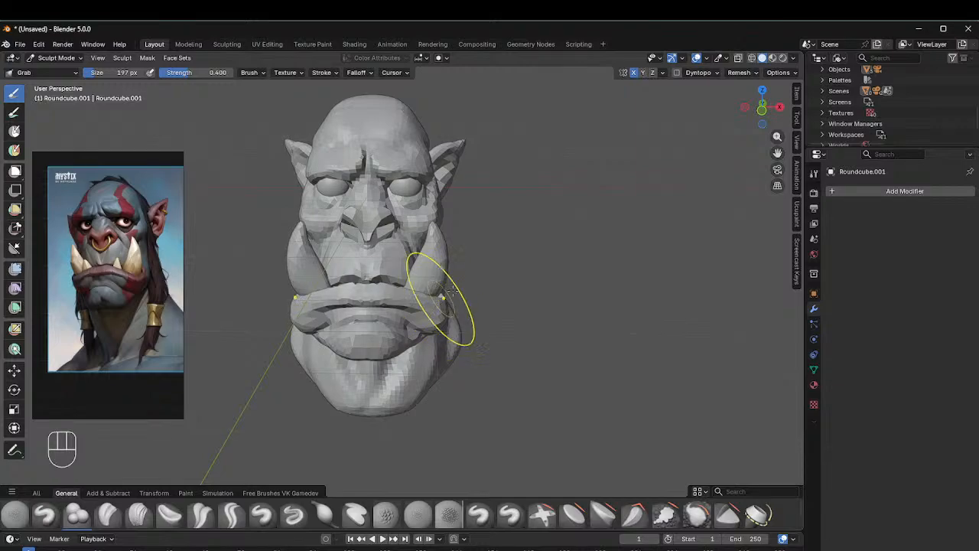
middle_click_drag(450, 290, 384, 223)
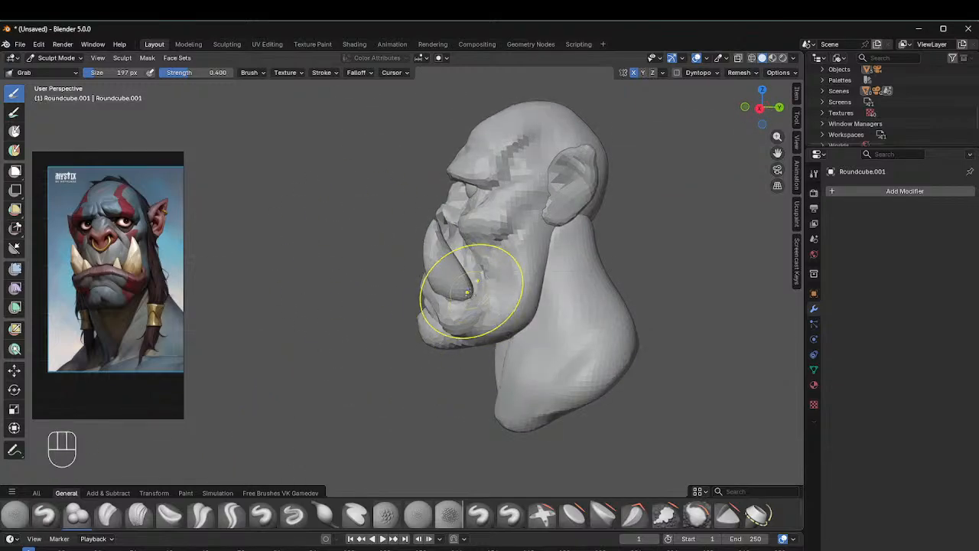
middle_click_drag(466, 291, 435, 299)
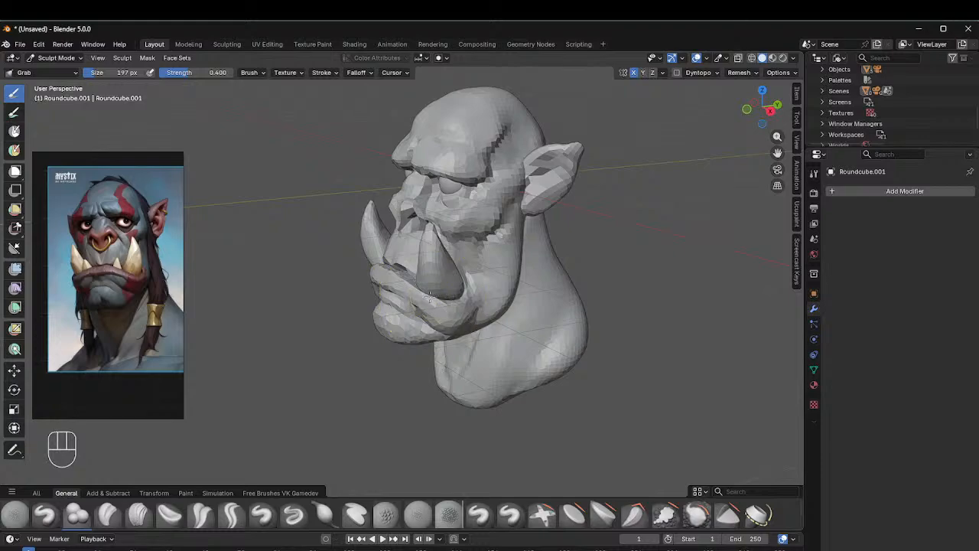
left_click_drag(430, 299, 464, 286)
Step: Refine the lip and mouth corner around the tusk base with the Grab brush at 140 px
key("f")
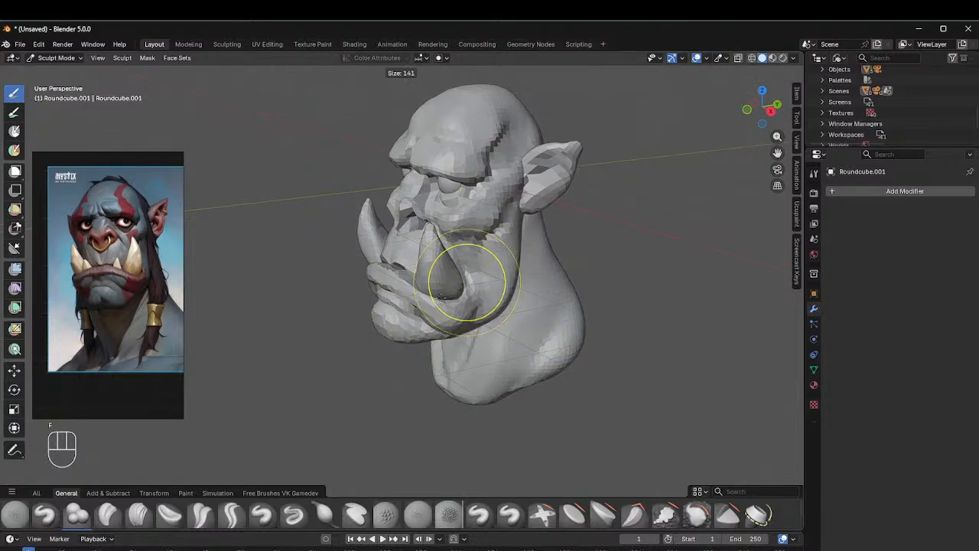
left_click(441, 297)
middle_click_drag(441, 297, 465, 302)
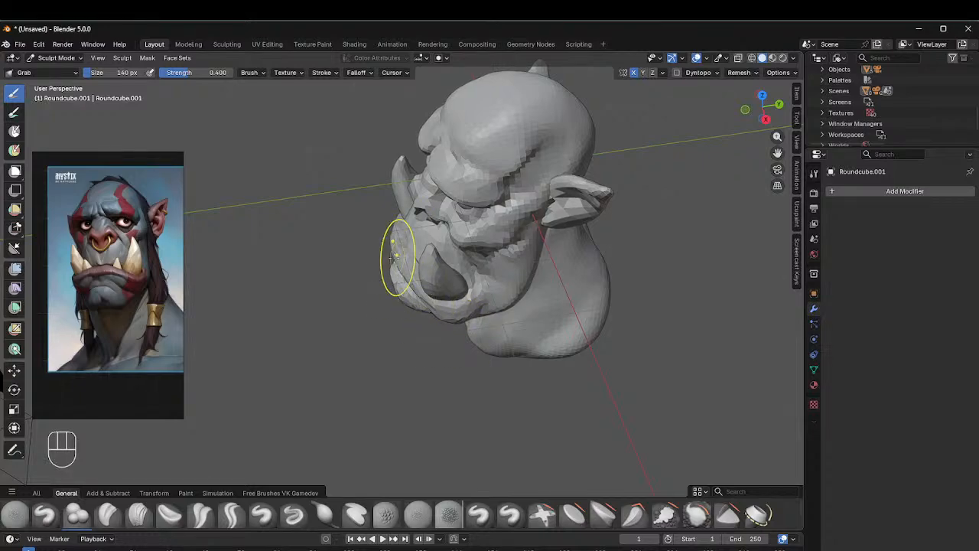
mouse_move(396, 258)
middle_mouse_down()
mouse_move(389, 212)
mouse_move(433, 230)
mouse_move(393, 258)
mouse_move(454, 278)
middle_mouse_up()
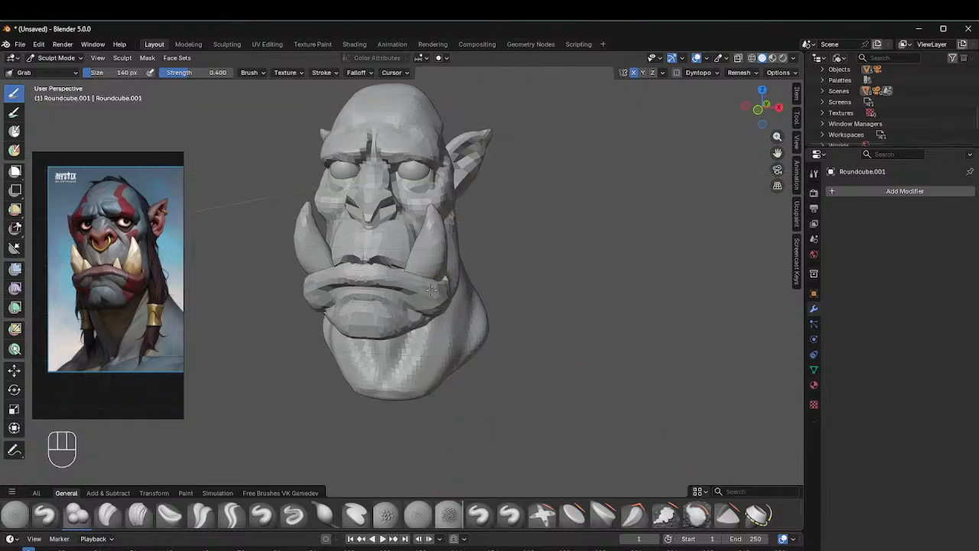
Step: Duplicate the mirrored tusks inward in Object Mode and scale the copies down to about 0.4
mouse_move(482, 215)
middle_mouse_down()
mouse_move(511, 221)
mouse_move(533, 291)
middle_mouse_up()
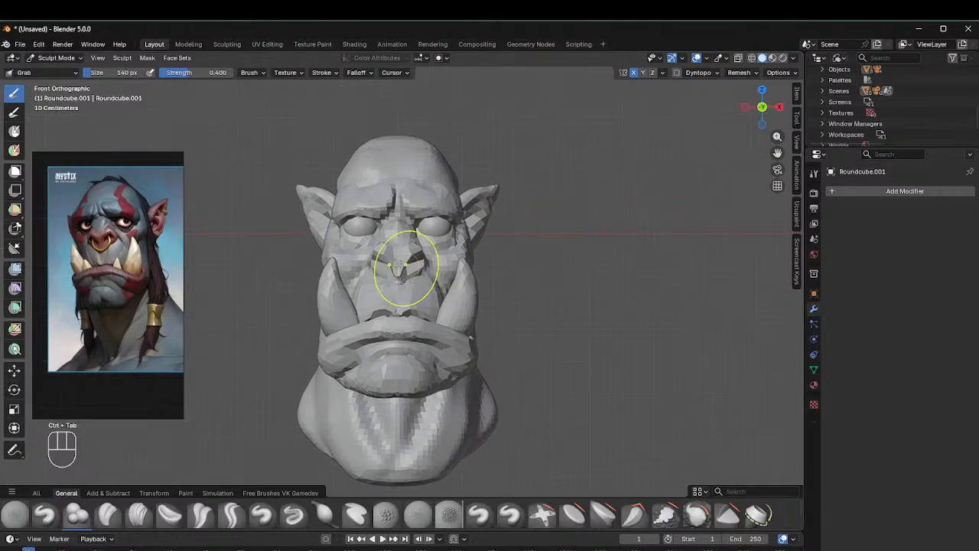
key("ctrl+Tab")
left_click(360, 263)
left_click(469, 288)
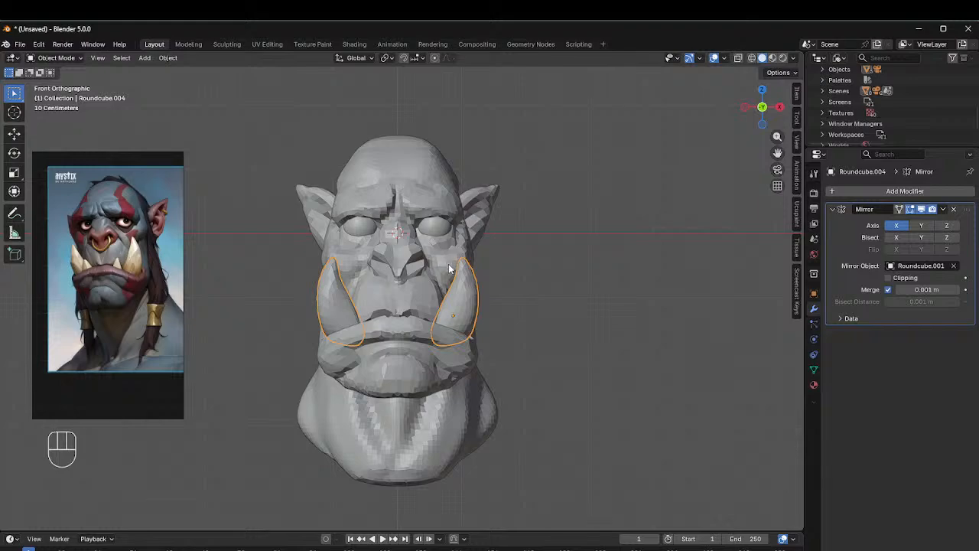
key("shift+d")
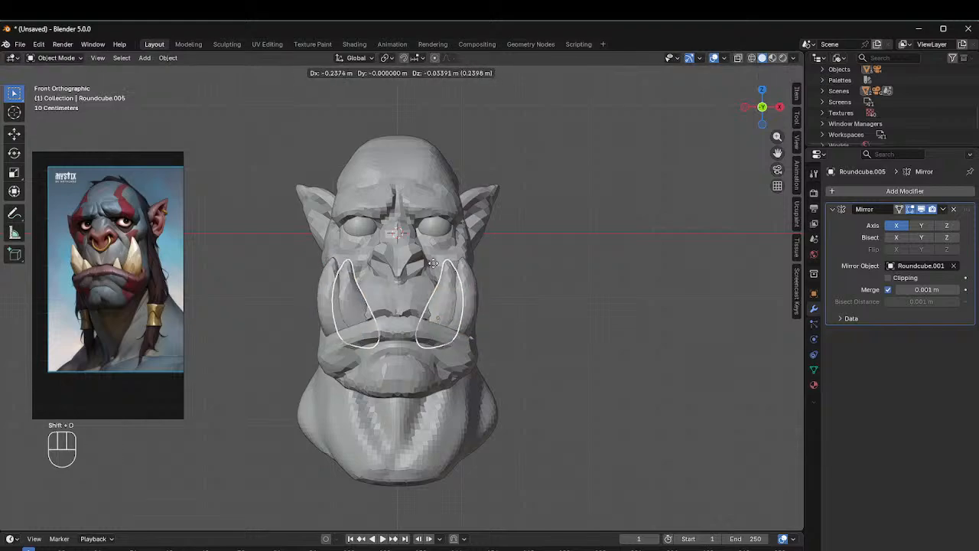
left_click(421, 268)
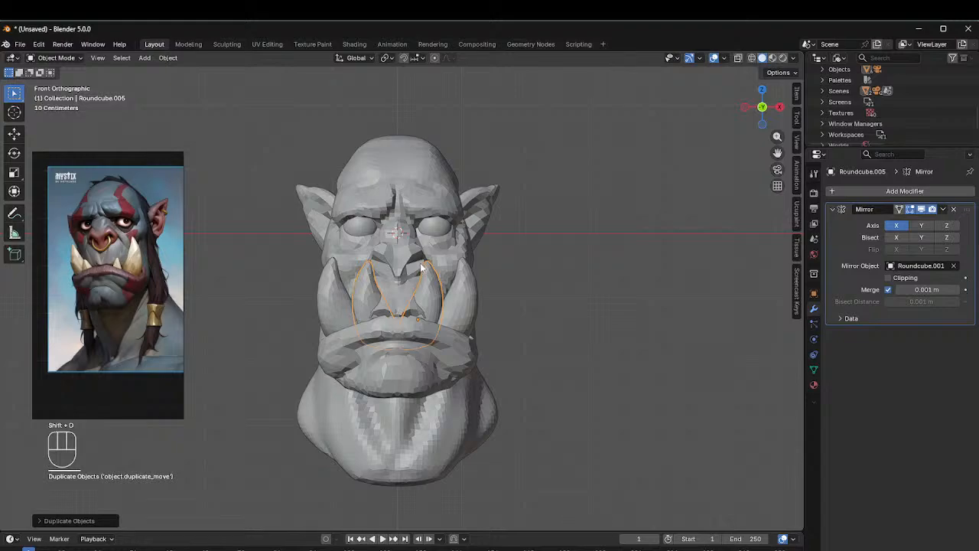
key("s")
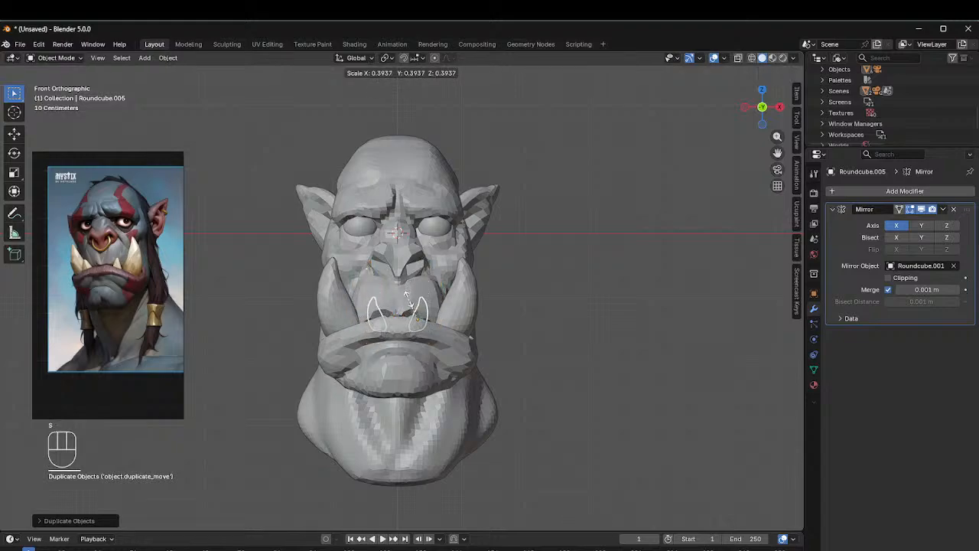
left_click(413, 297)
Step: Move the small tusks outward and forward beside the large ones and scale them by about 1.1 along the global X axis
middle_click_drag(497, 255, 470, 258)
key("g")
left_click(348, 269)
key("g")
left_click(471, 267)
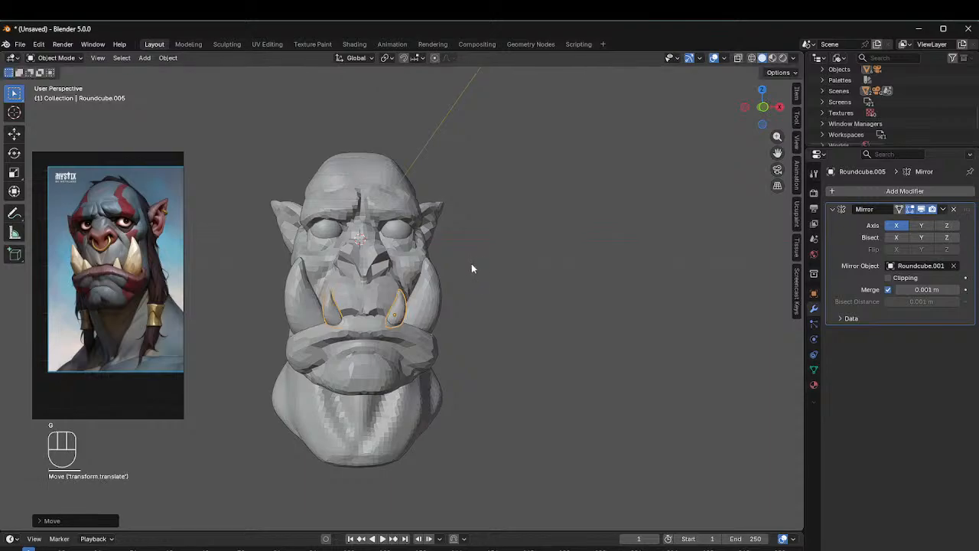
key("s")
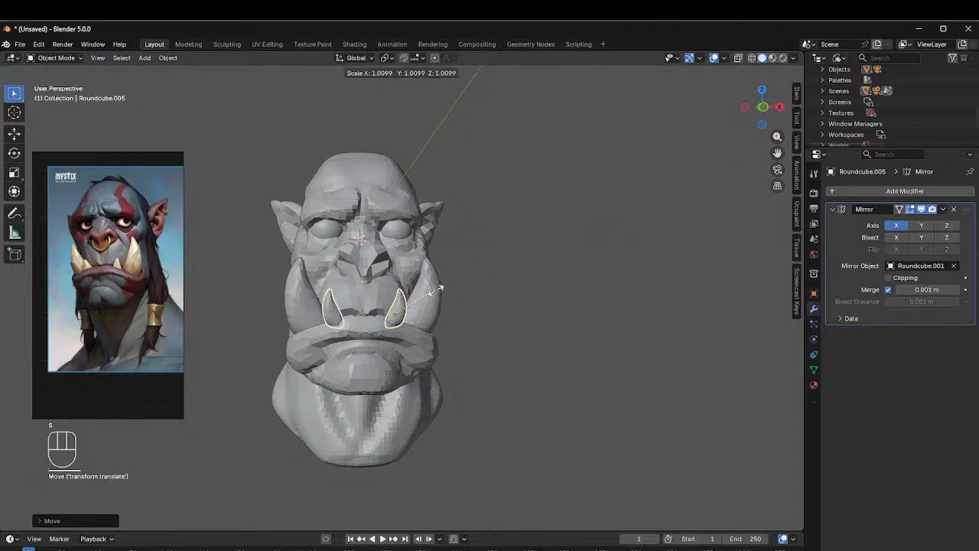
key("x")
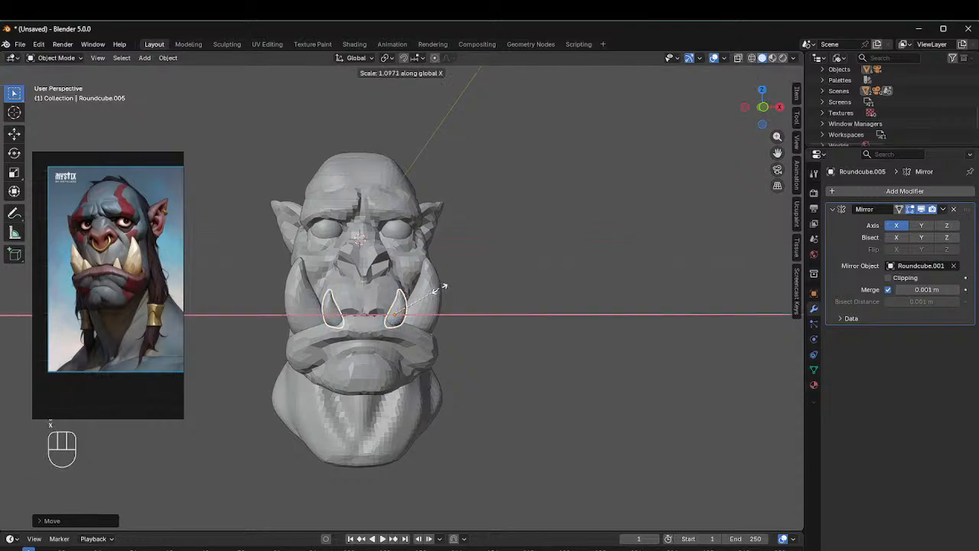
left_click(445, 286)
Step: Move the small tusks back and down so their bases sit behind the lip, next to the large tusks
middle_click_drag(445, 286, 362, 224)
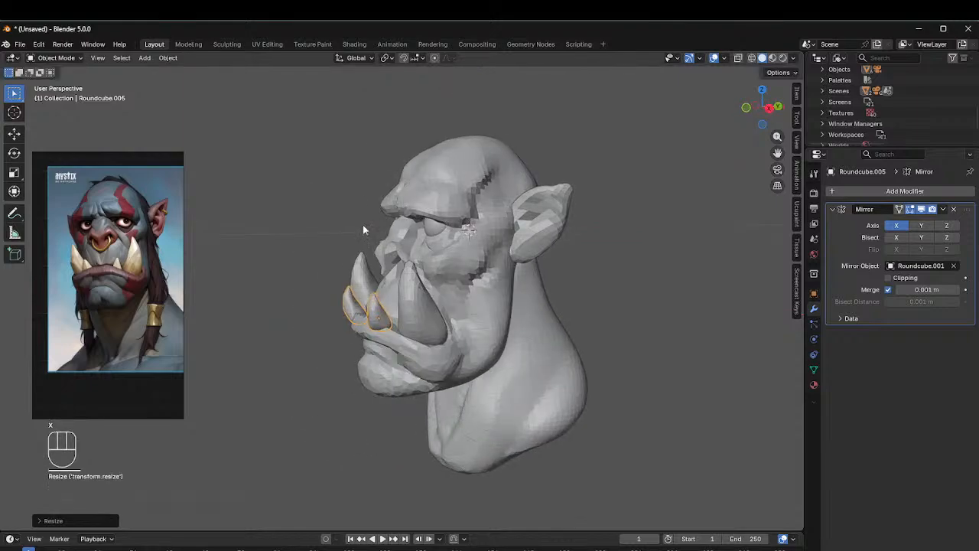
key("g")
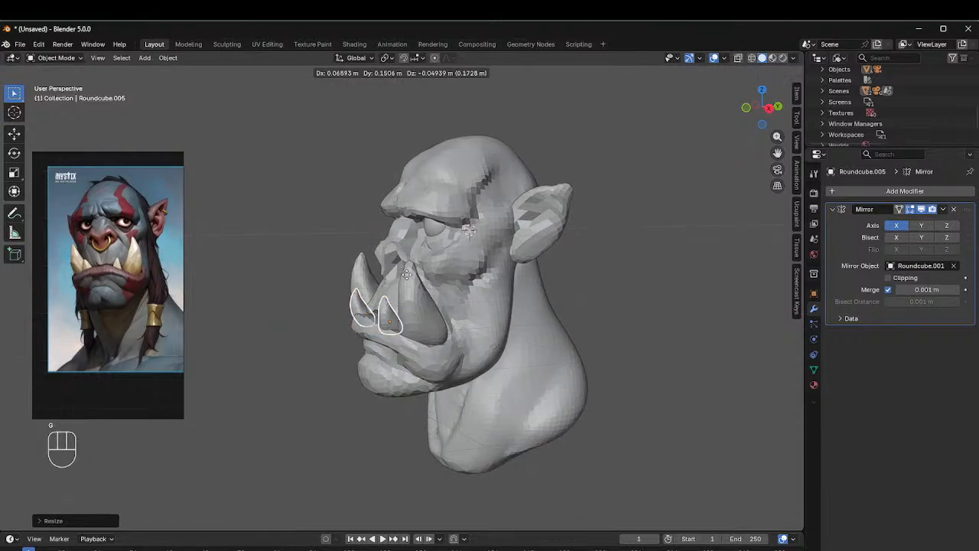
left_click(455, 257)
middle_click_drag(455, 256, 356, 325)
key("g")
left_click(483, 295)
Step: Select the head mesh and switch it to Sculpt Mode
left_click(394, 274)
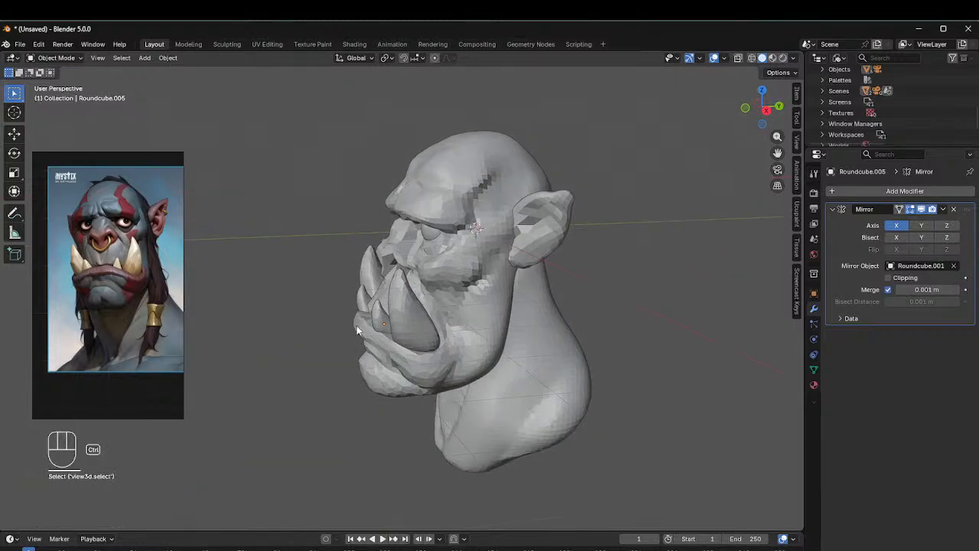
key("ctrl+Tab")
left_click(286, 331)
left_click(415, 227)
key("ctrl+Tab")
left_click(415, 291)
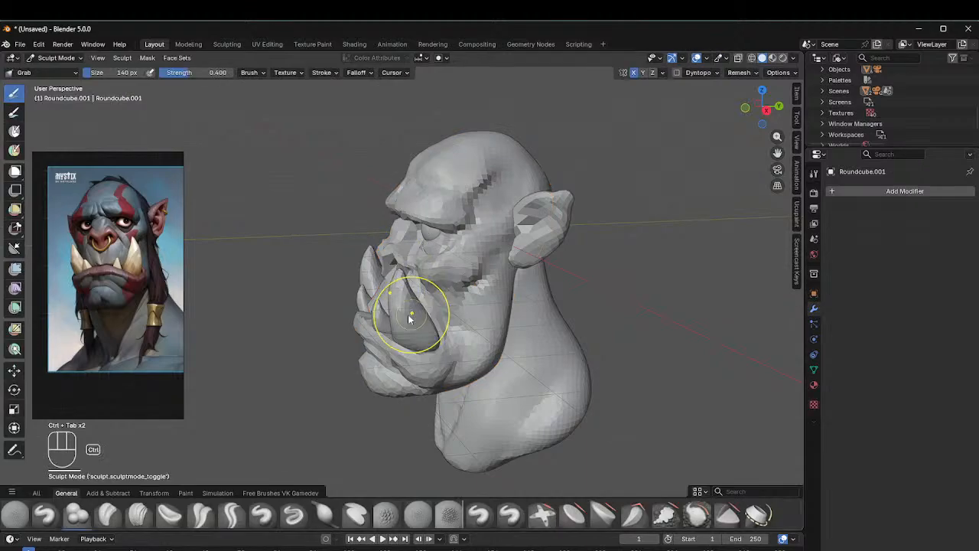
Step: Return the head to Sculpt Mode and inflate the lower lip around the tusks using the Inflate/Deflate brush at 76 px
key("ctrl+Tab")
left_click(404, 375)
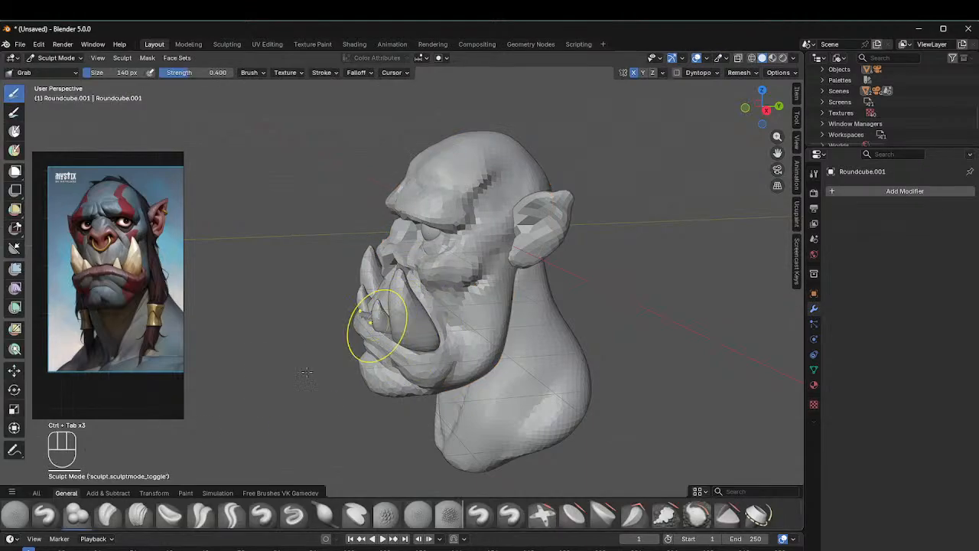
left_click(324, 514)
middle_click_drag(374, 310, 444, 260)
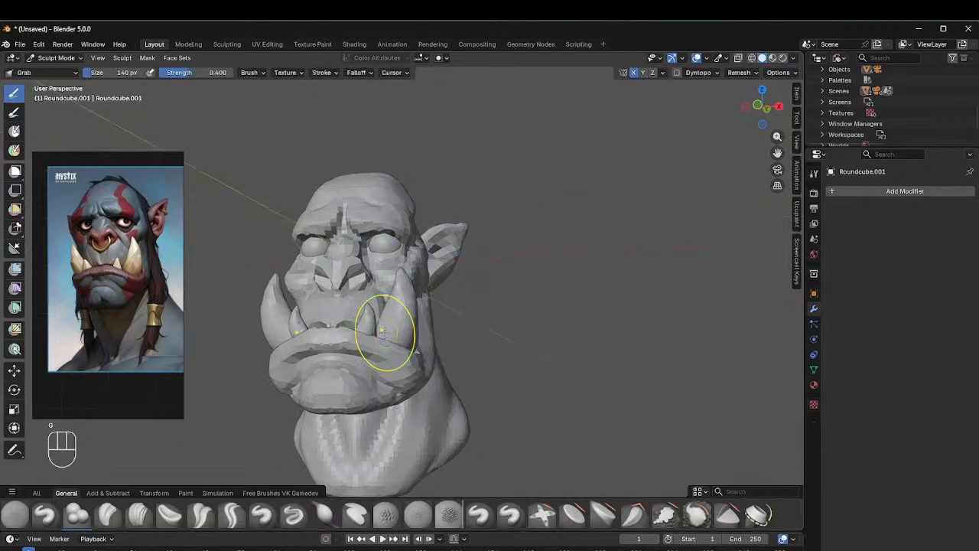
key("f")
left_click(332, 356)
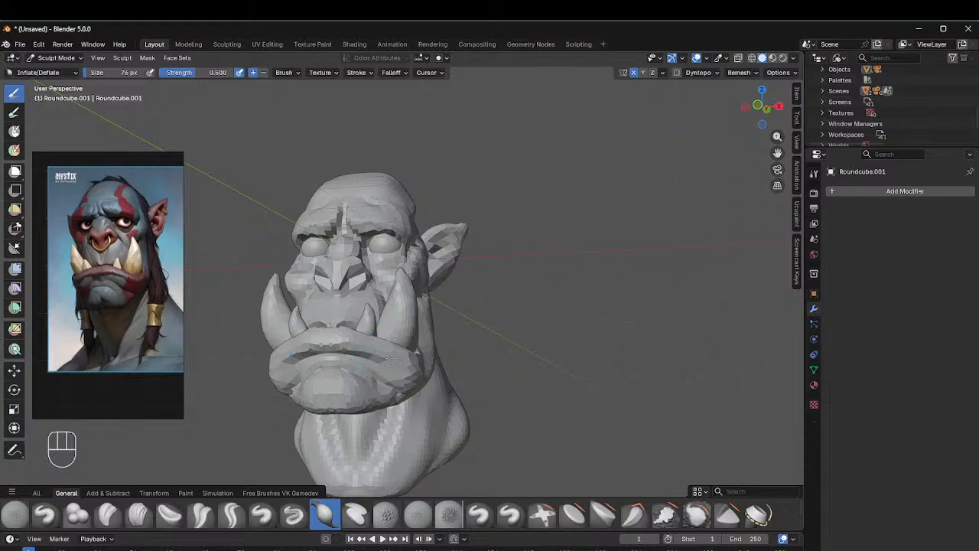
middle_click_drag(455, 297, 361, 329)
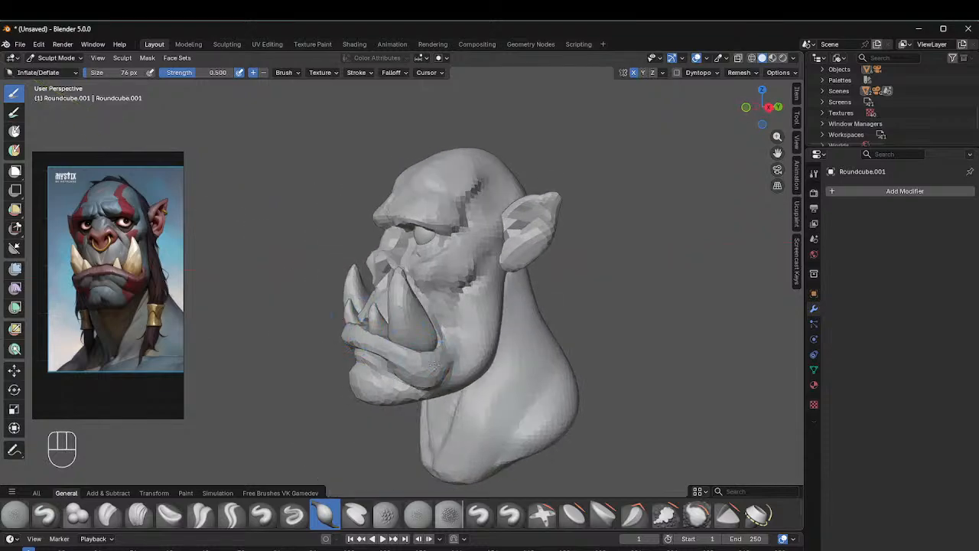
Step: Build up the mouth corner and cheek beside the large tusk using the Clay Strips brush at 24 px
left_click(138, 514)
key("f")
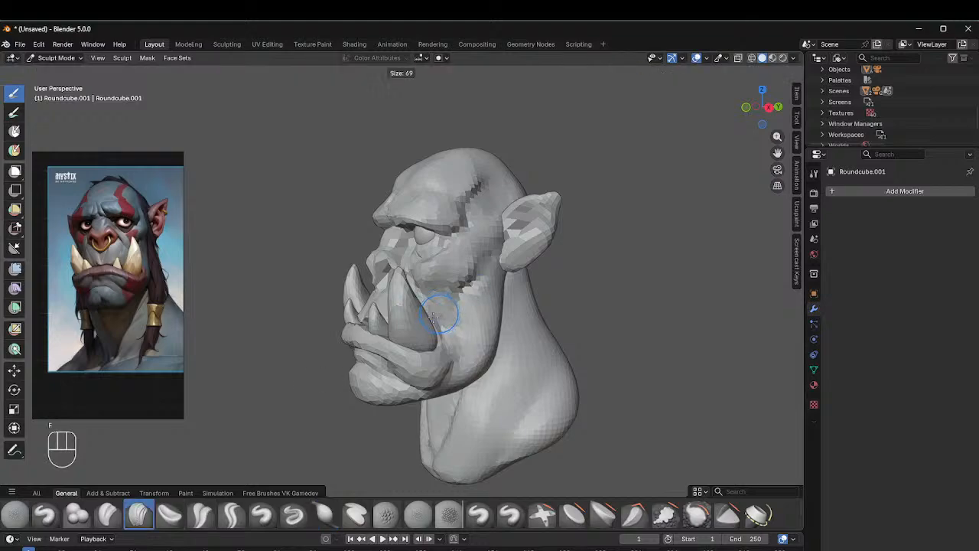
left_click(411, 329)
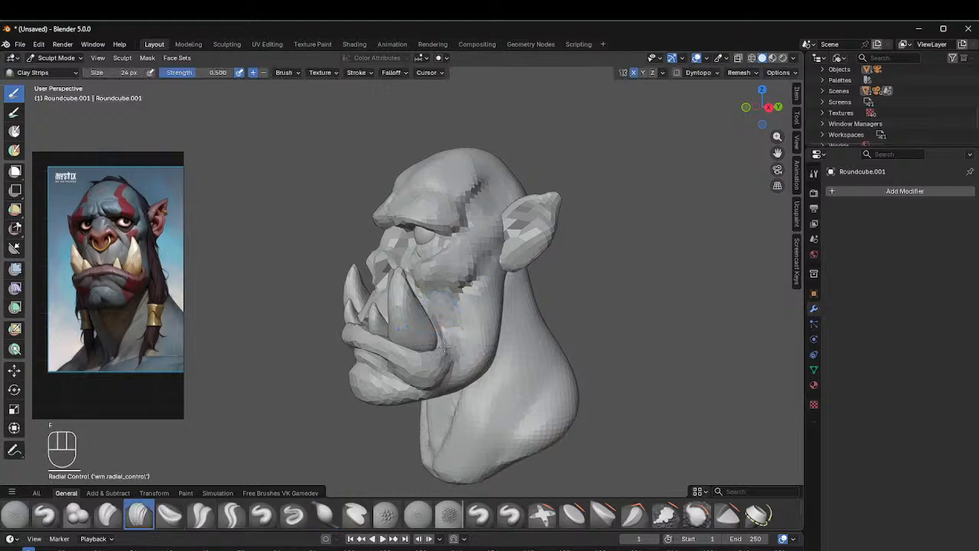
mouse_move(465, 305)
middle_mouse_down()
mouse_move(401, 288)
mouse_move(455, 312)
middle_mouse_up()
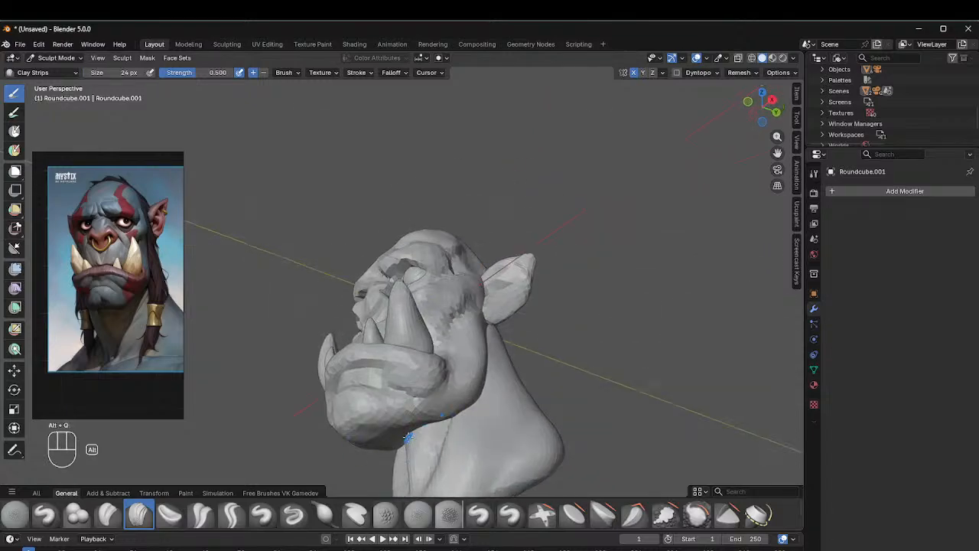
Step: Switch sculpting to the neck mesh and build up the throat beneath the jaw using Clay Strips at 63 px and 123 px
key("alt+q")
key("f")
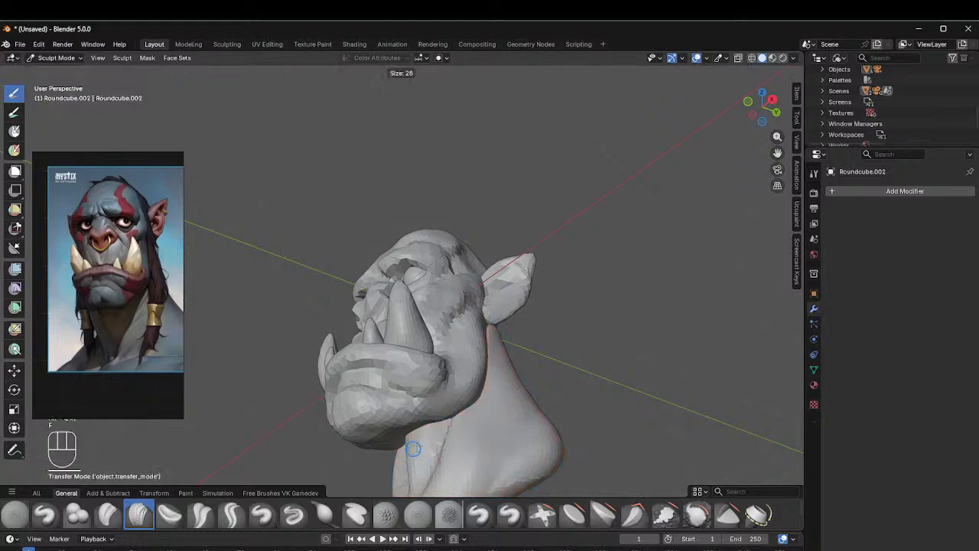
left_click(431, 441)
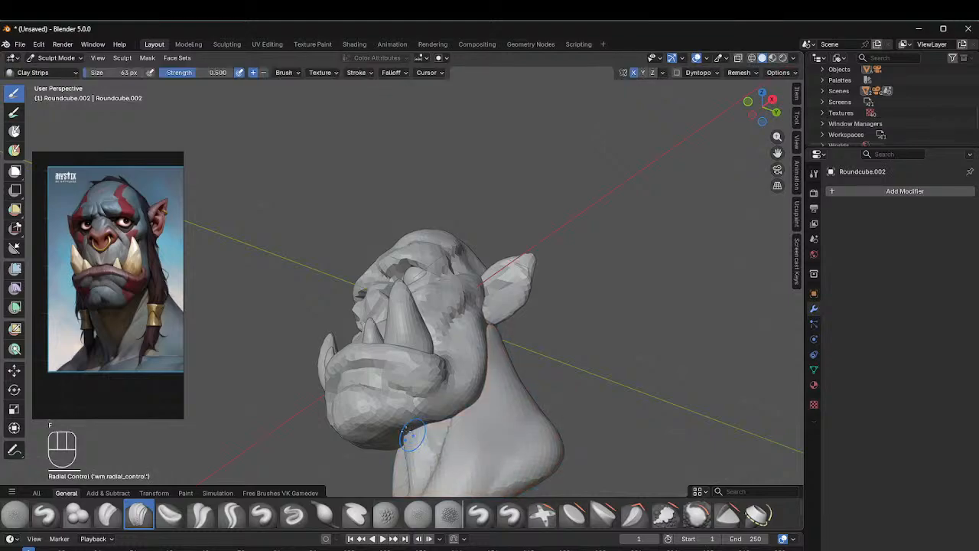
middle_click_drag(408, 433, 409, 294)
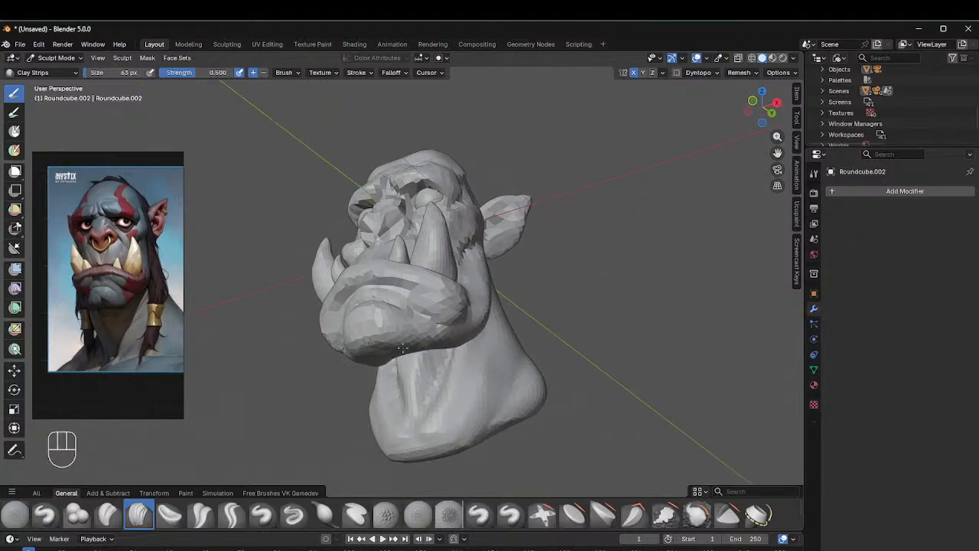
middle_click_drag(431, 340, 374, 316)
middle_click_drag(376, 265, 473, 343)
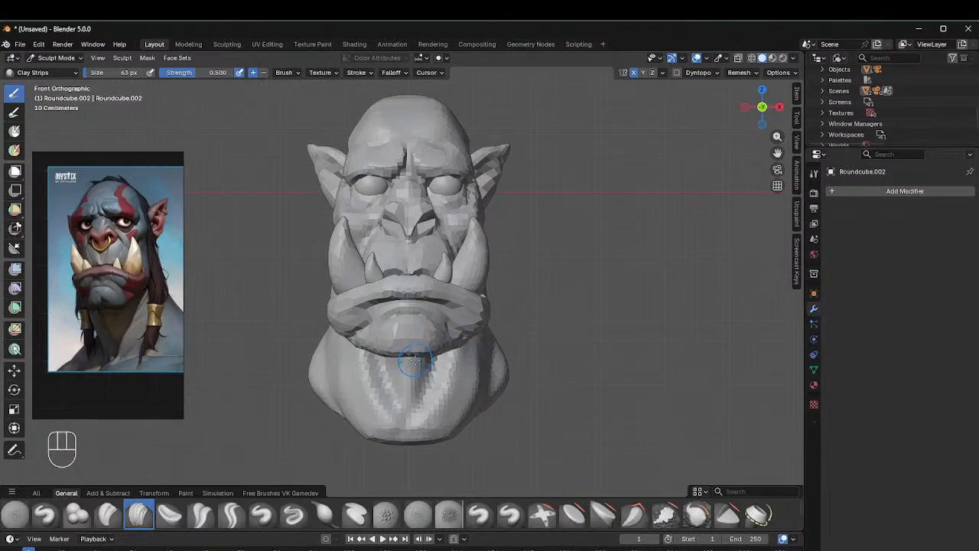
key("f")
left_click(453, 353)
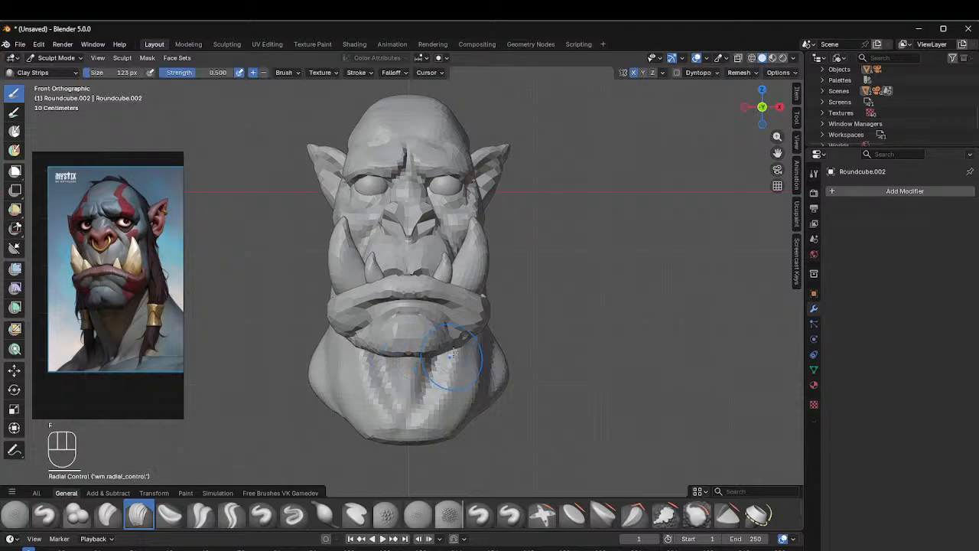
mouse_move(453, 353)
middle_mouse_down()
mouse_move(419, 370)
mouse_move(432, 331)
middle_mouse_up()
Step: Switch sculpting back to the head mesh and inflate the underside of the chin using the Inflate/Deflate brush at 90 px
left_click(325, 515)
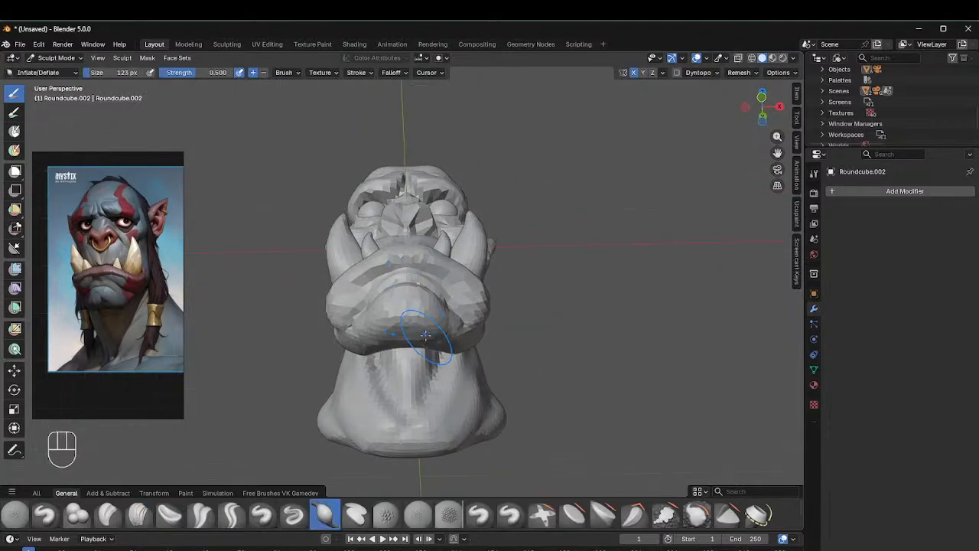
key("f")
left_click(414, 329)
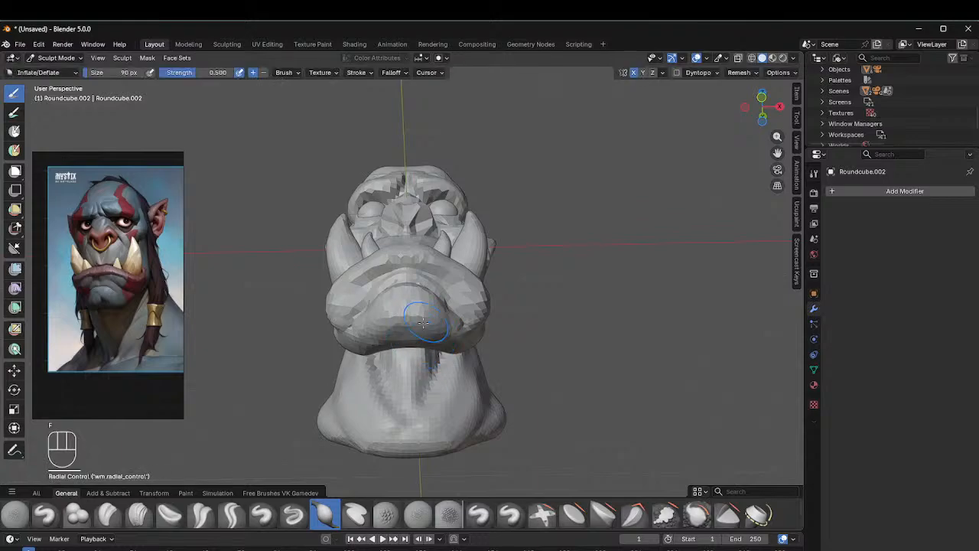
key("alt+q")
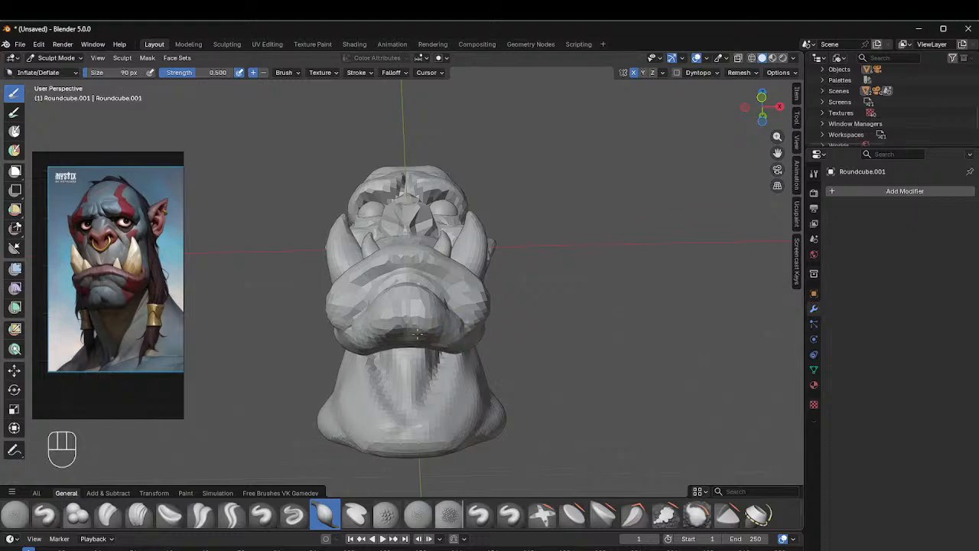
middle_click_drag(422, 317, 435, 349)
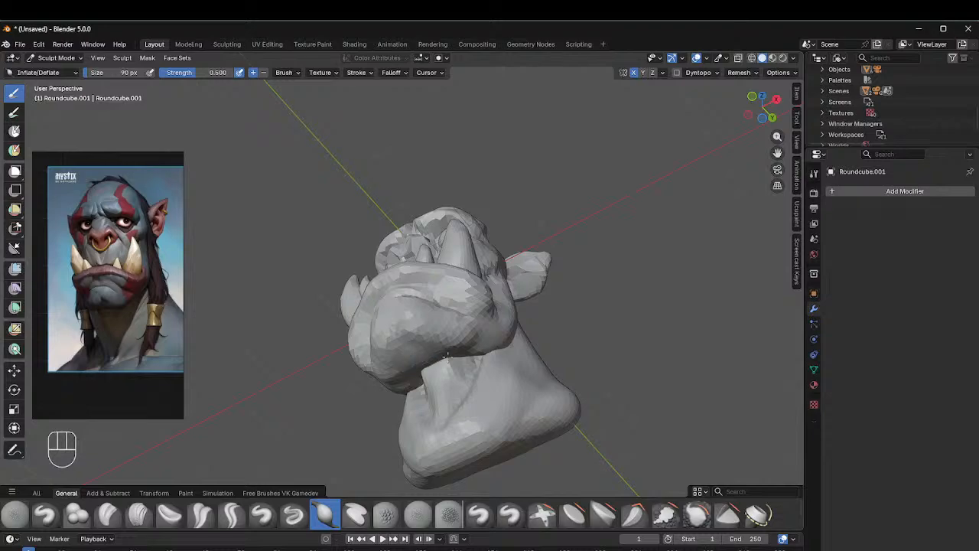
middle_click_drag(478, 355, 430, 274)
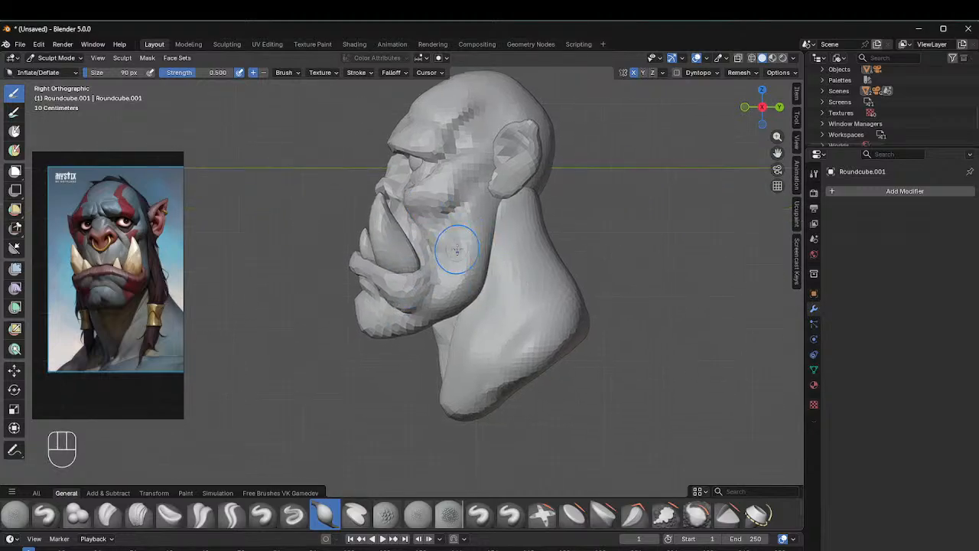
Step: Move the neck mesh backward about 0.14 m along the global Y axis in Object Mode
key("ctrl+Tab")
left_click(370, 234)
left_click(518, 266)
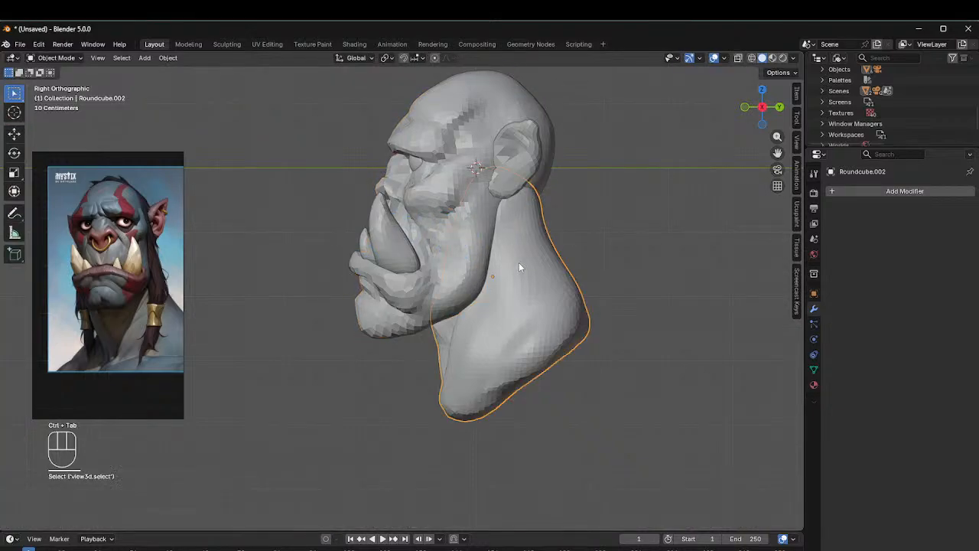
key("g")
key("y")
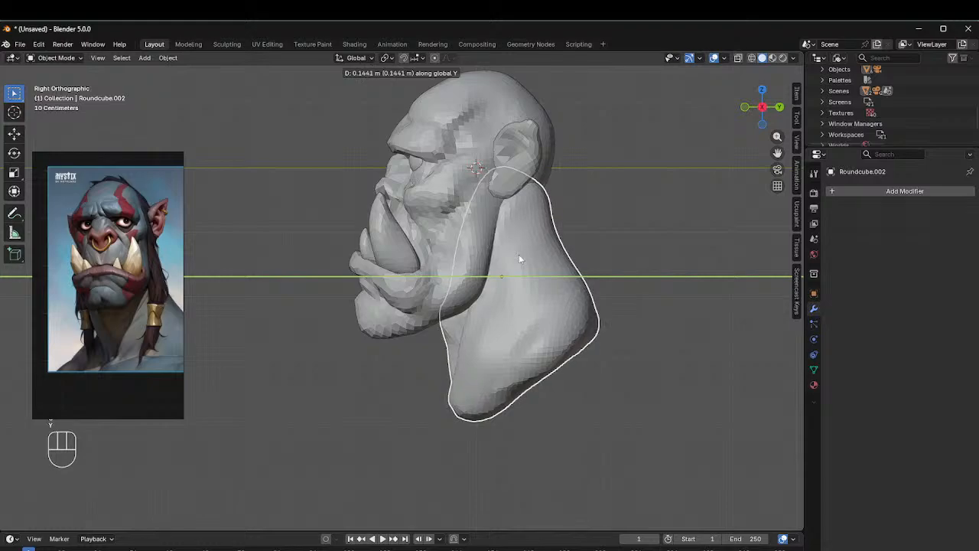
left_click(520, 258)
left_click(663, 187)
Step: Put the head back into Sculpt Mode and fill out the underside of the jaw using Clay Strips at 90 px
middle_click_drag(662, 187, 592, 177)
left_click(437, 305)
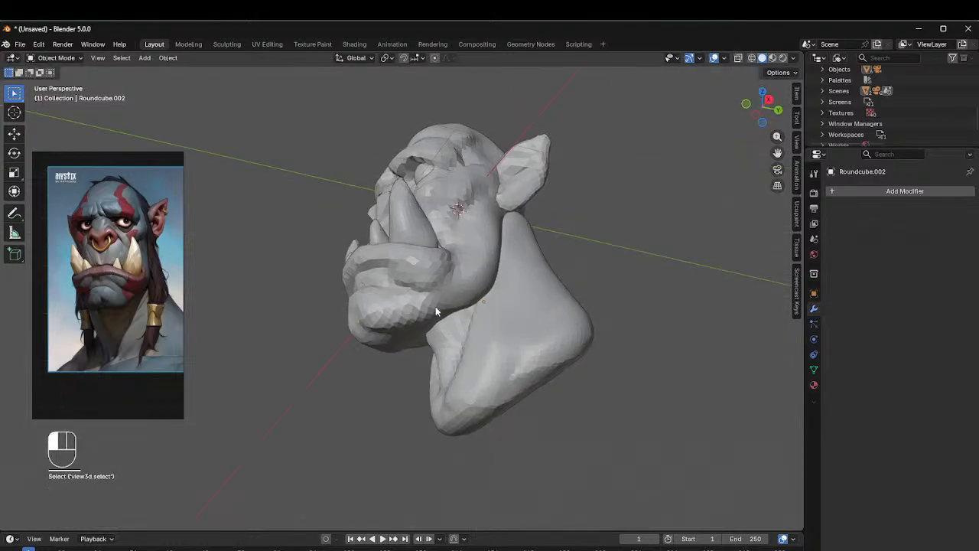
key("ctrl+Tab")
left_click(430, 352)
middle_click_drag(430, 352, 341, 349)
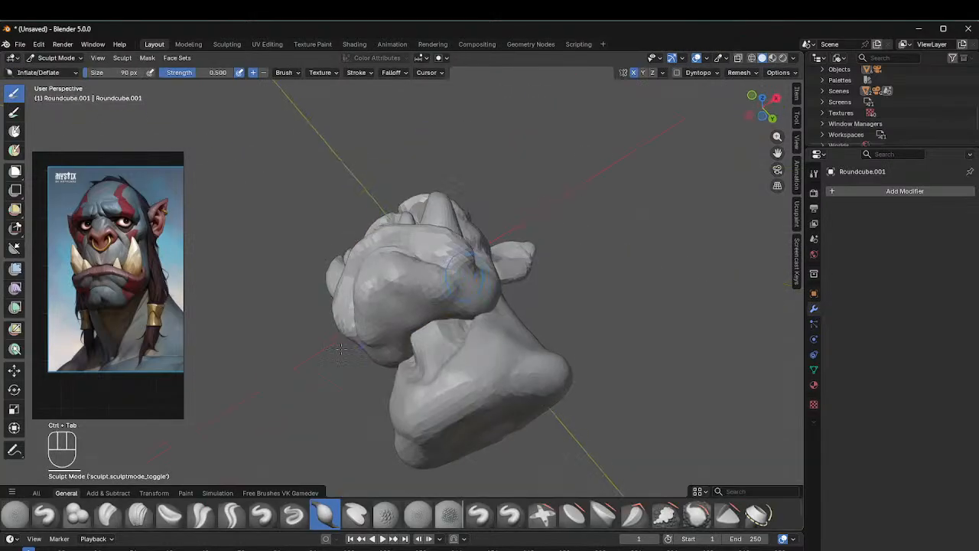
left_click(139, 514)
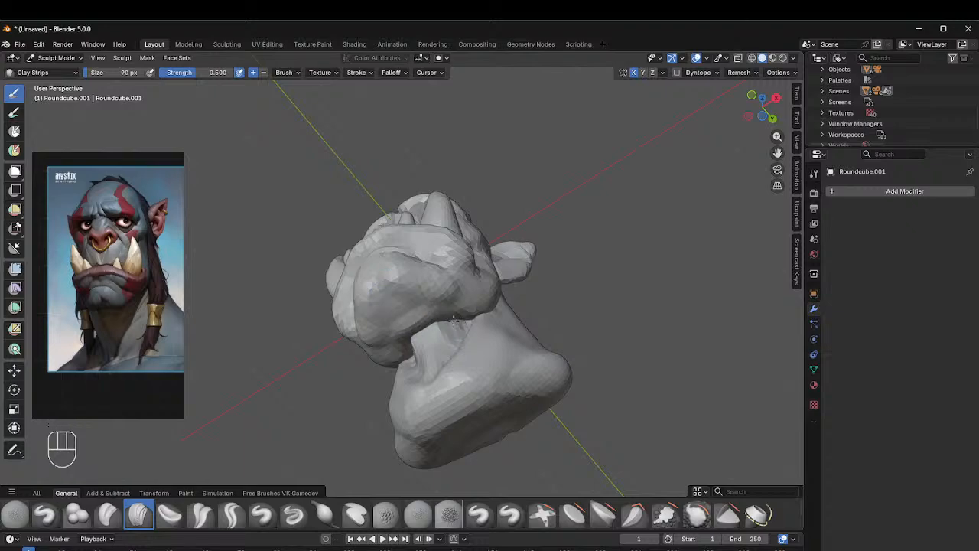
key("shift")
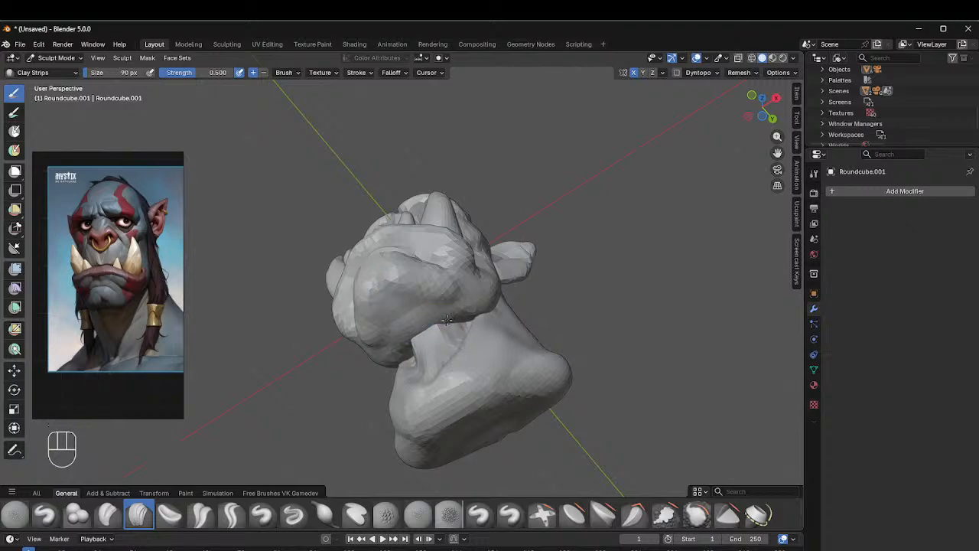
middle_click_drag(484, 294, 429, 312)
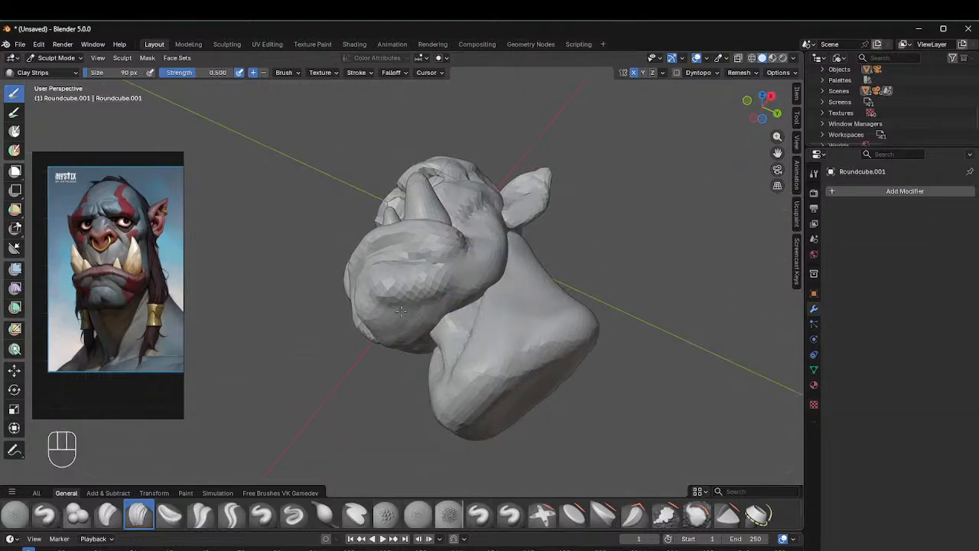
Step: Adjust the muzzle and cheek in side profile using the Grab brush at 252 px and 120 px
middle_click_drag(484, 254, 441, 330, "alt")
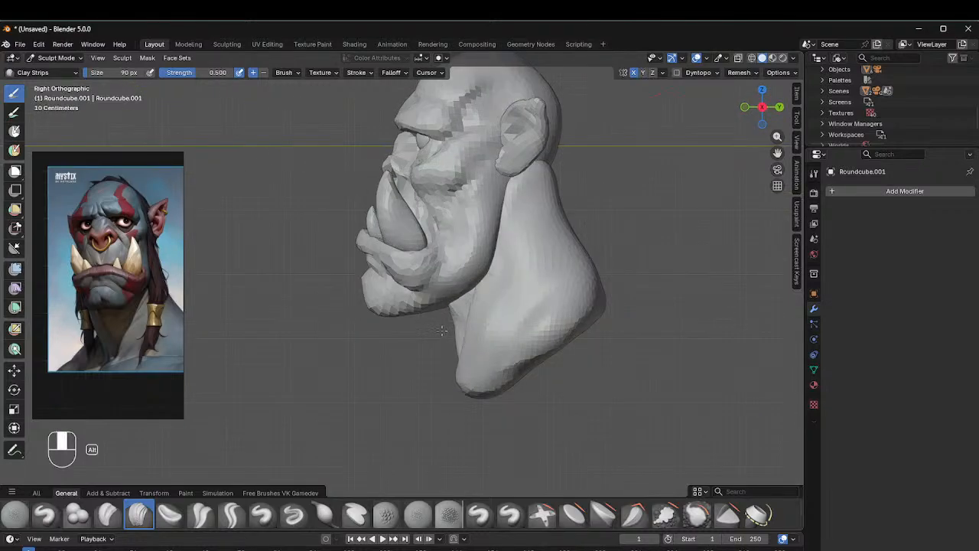
scroll(527, 144, "down", 4)
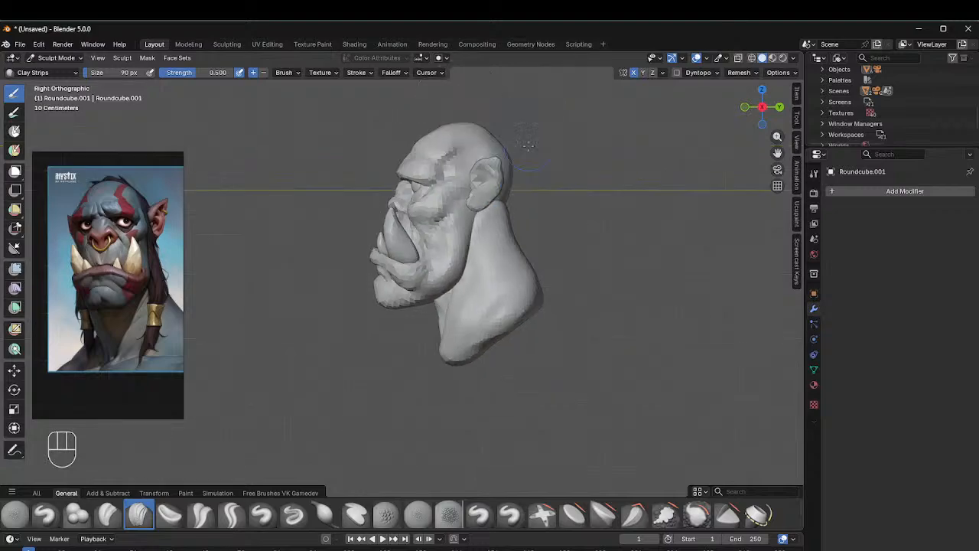
key("f")
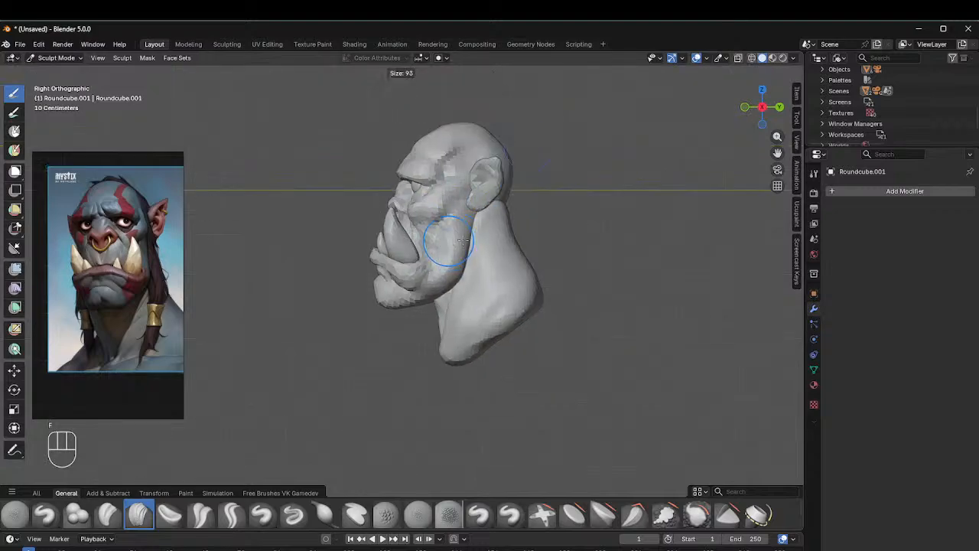
left_click(506, 237)
key("g")
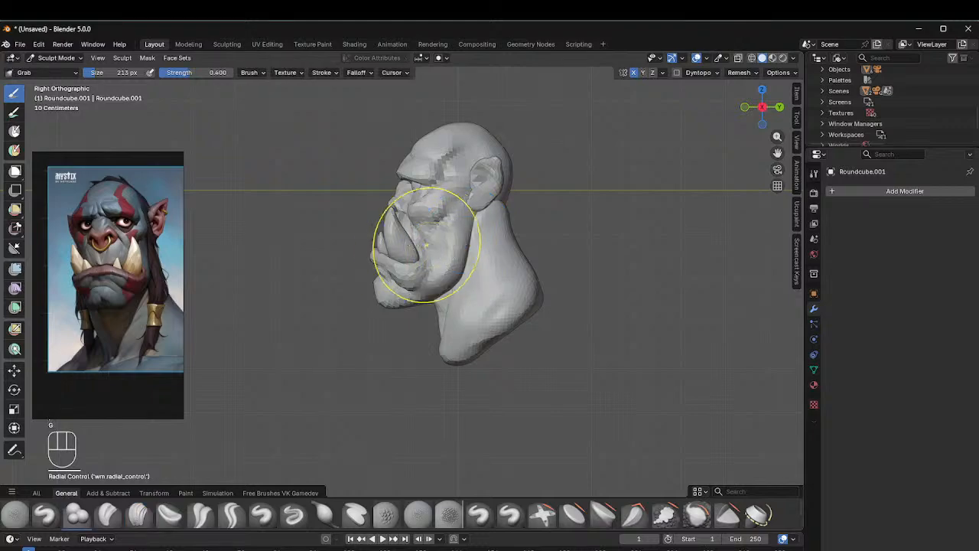
key("f")
left_click(468, 241)
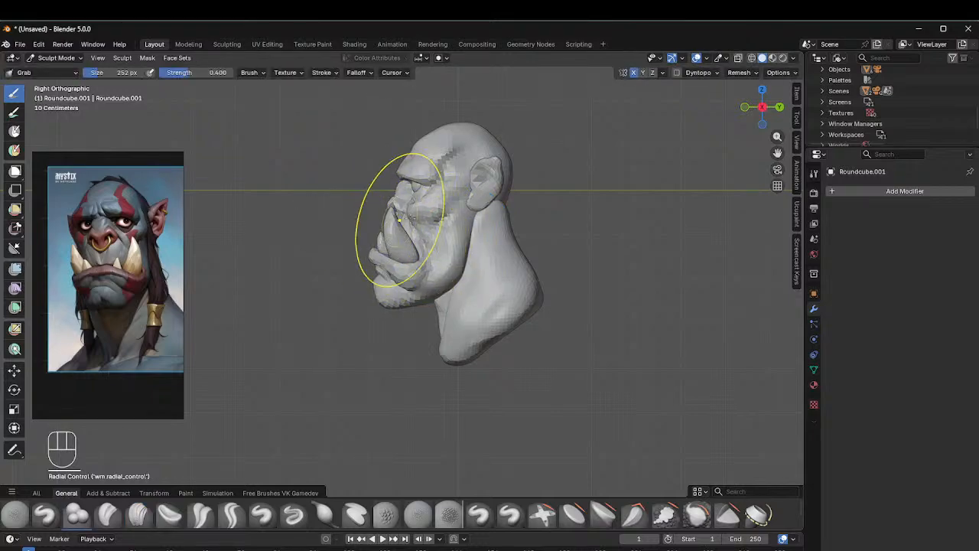
key("f")
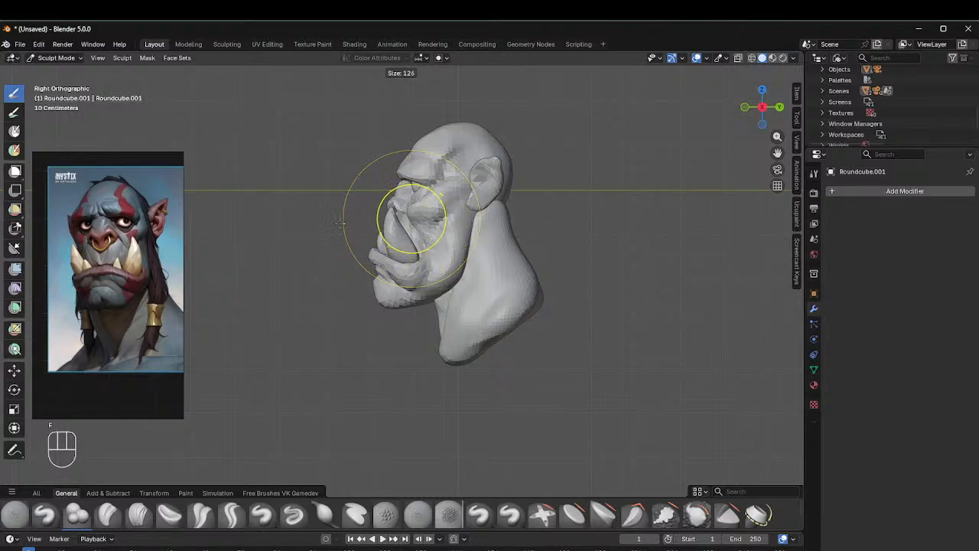
left_click(343, 223)
mouse_move(398, 214)
middle_mouse_down()
mouse_move(547, 208)
mouse_move(420, 278)
mouse_move(389, 273)
mouse_move(400, 280)
middle_mouse_up()
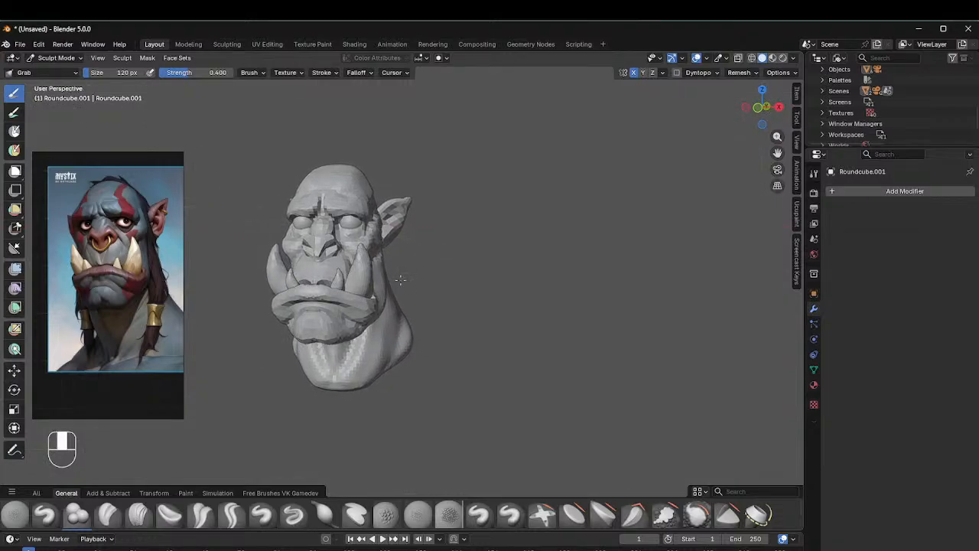
Step: Adjust the broad shape of the mouth and lip corners on the head using the Grab brush at 340 px
key("f")
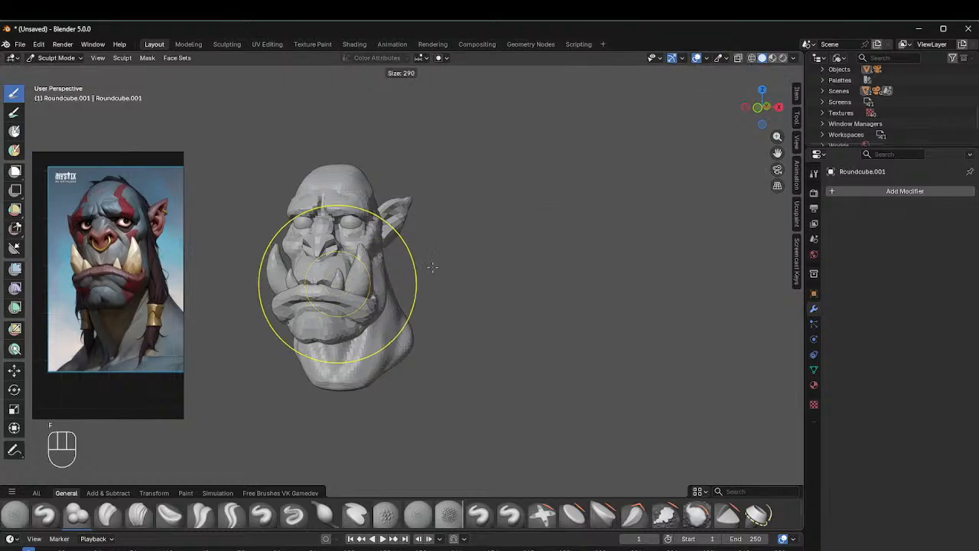
left_click(432, 266)
key("f")
left_click(417, 290)
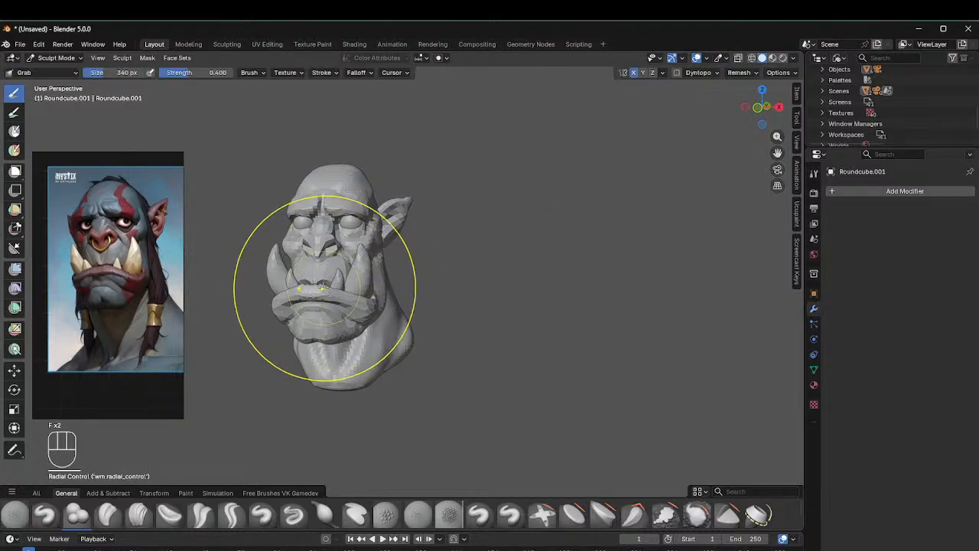
left_click_drag(324, 289, 359, 299)
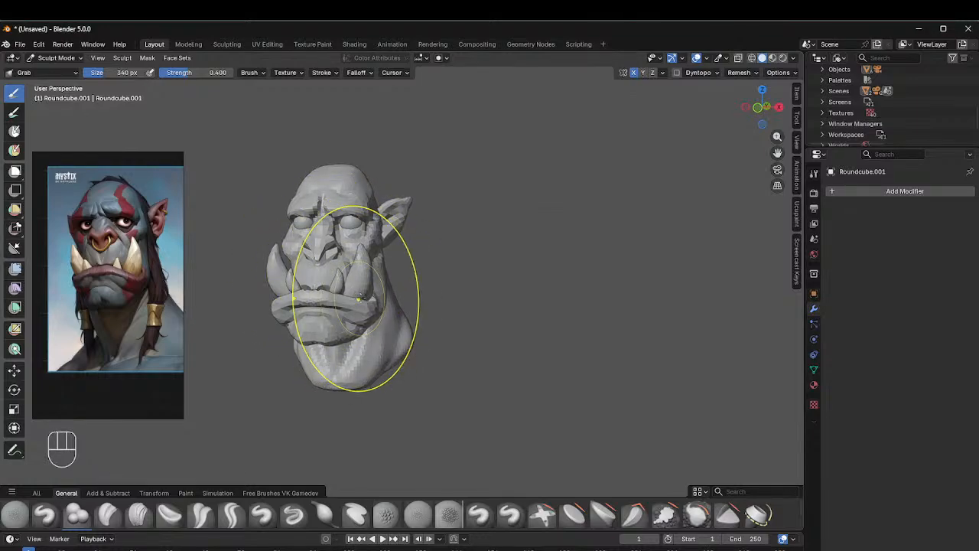
Step: Reduce the Grab brush to 96 px and refine the shape of the nose
key("f")
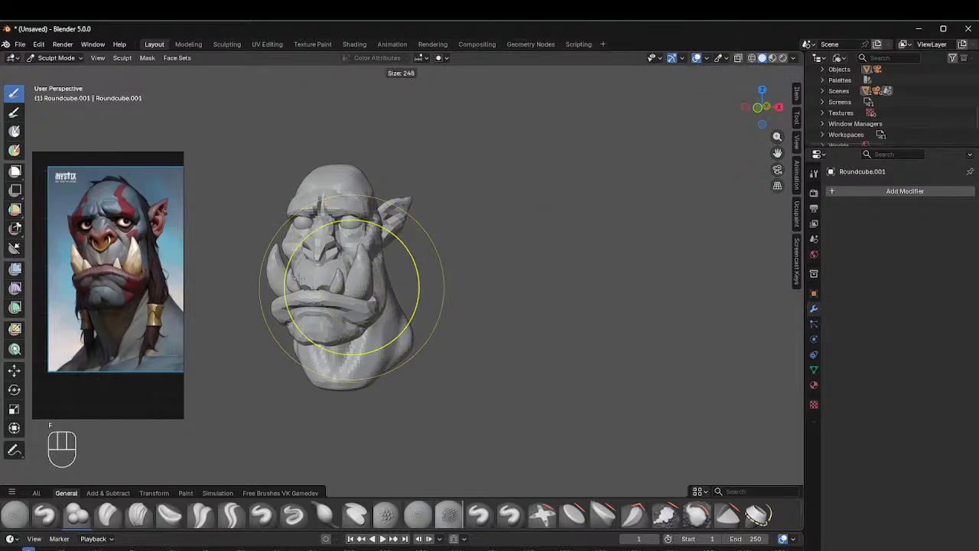
left_click(261, 277)
key("f")
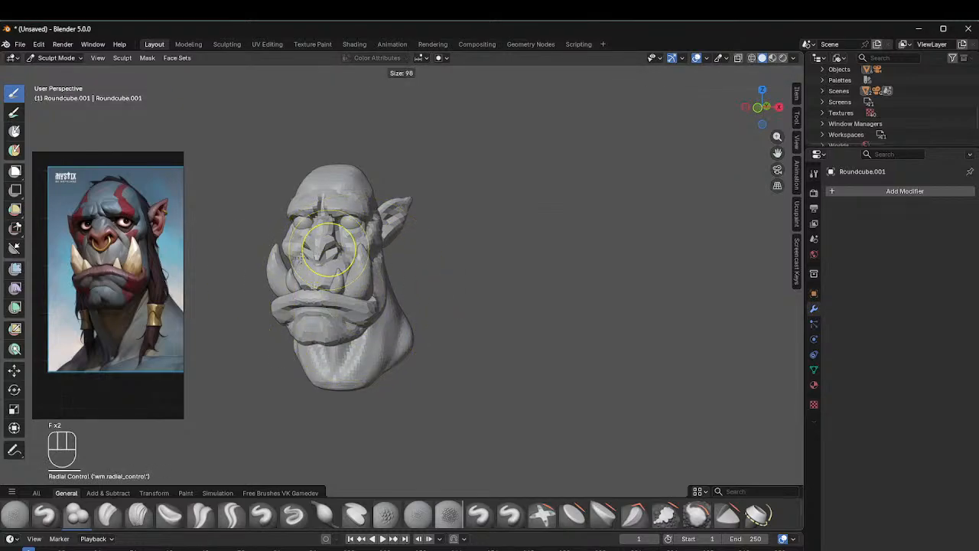
left_click(318, 254)
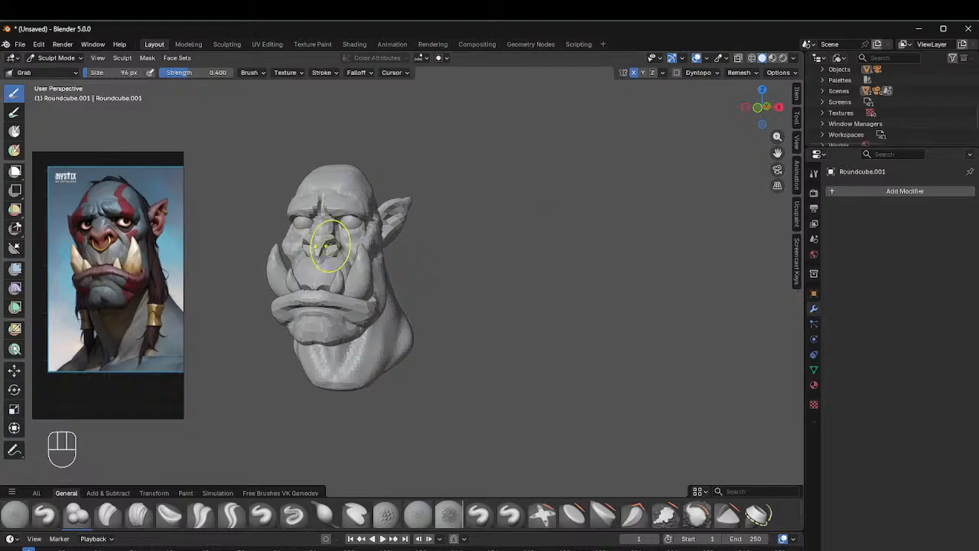
mouse_move(325, 237)
middle_mouse_down()
mouse_move(439, 215)
mouse_move(386, 243)
mouse_move(365, 266)
mouse_move(376, 269)
middle_mouse_up()
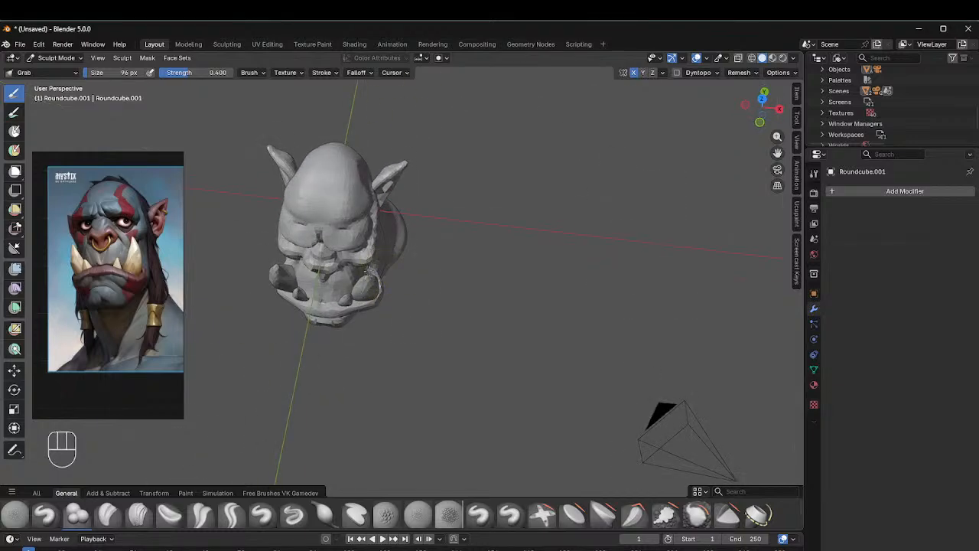
mouse_move(395, 222)
middle_mouse_down()
mouse_move(400, 229)
mouse_move(305, 158)
mouse_move(352, 120)
middle_mouse_up()
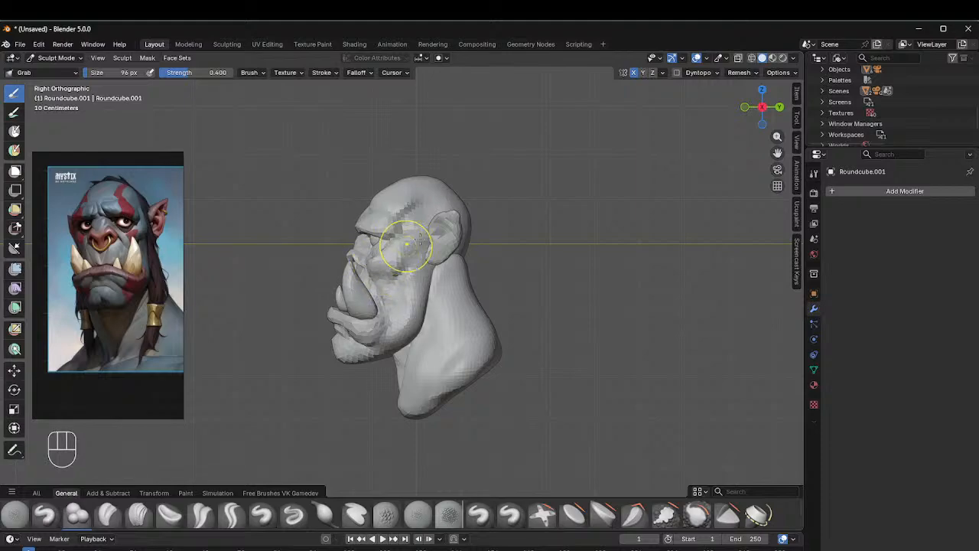
mouse_move(419, 239)
middle_mouse_down()
mouse_move(525, 237)
mouse_move(409, 230)
middle_mouse_up()
mouse_move(410, 230)
middle_mouse_down()
mouse_move(424, 237)
mouse_move(400, 232)
mouse_move(431, 237)
mouse_move(406, 248)
mouse_move(329, 244)
mouse_move(572, 215)
middle_mouse_up()
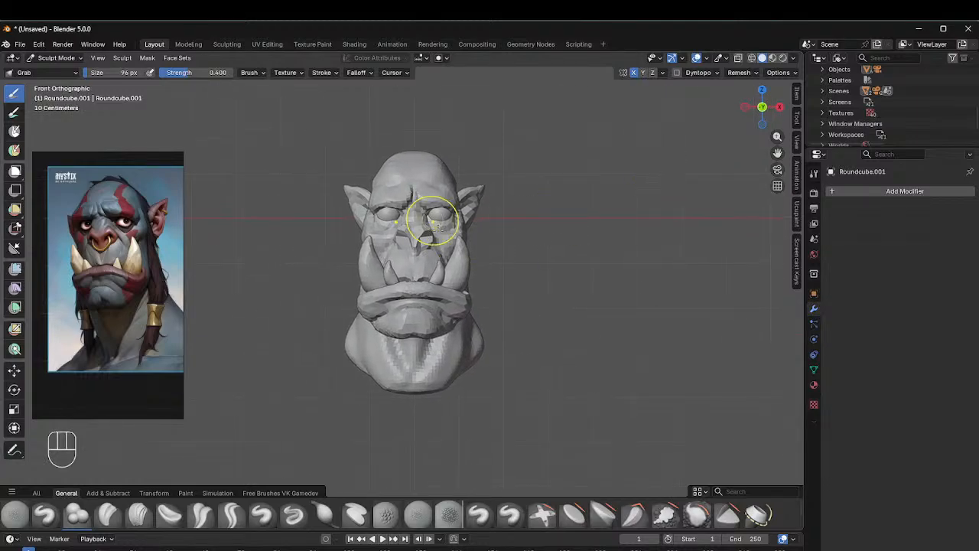
mouse_move(430, 221)
middle_mouse_down()
mouse_move(475, 302)
mouse_move(385, 272)
mouse_move(317, 267)
middle_mouse_up()
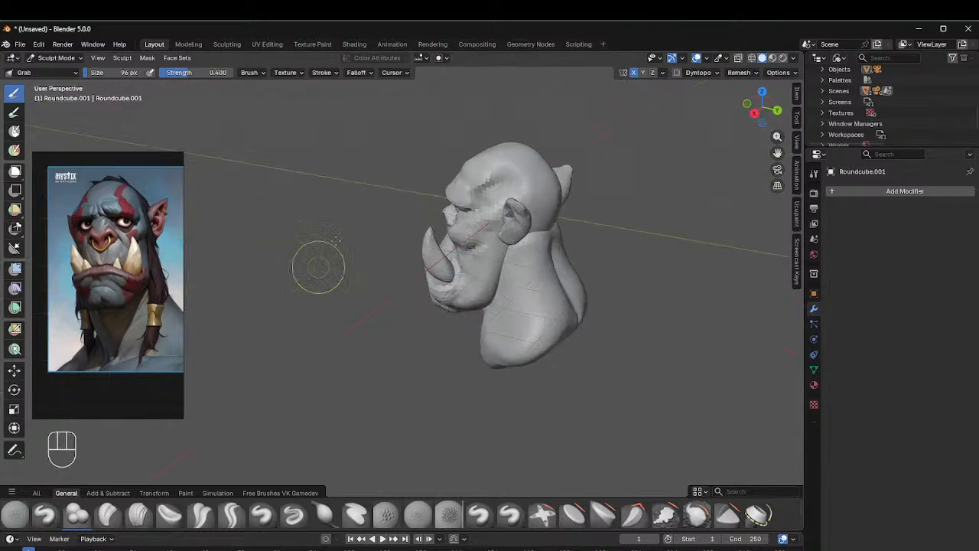
Step: Select the large and small tusks in Object Mode and shift them slightly forward along global Y and down along Z
mouse_move(443, 285)
middle_mouse_down()
mouse_move(459, 283)
mouse_move(448, 197)
mouse_move(404, 311)
mouse_move(437, 280)
mouse_move(413, 182)
mouse_move(418, 218)
middle_mouse_up()
key("ctrl+Tab")
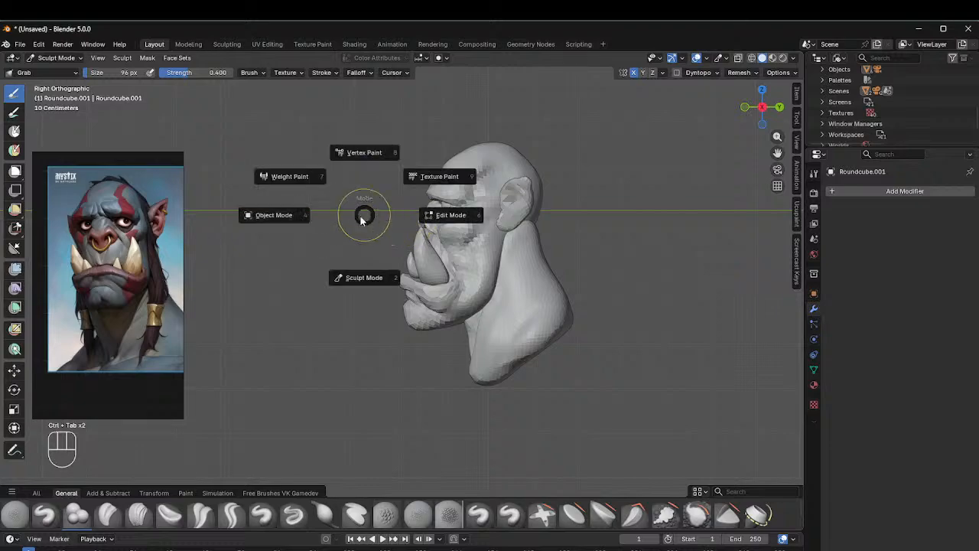
left_click(274, 214)
left_click(413, 271, "shift")
left_click(414, 270, "shift")
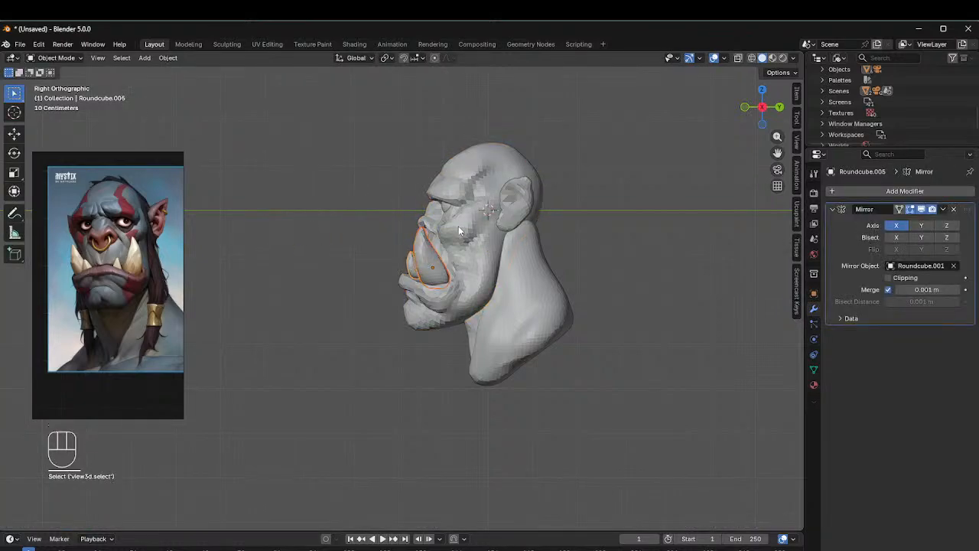
key("g")
key("y")
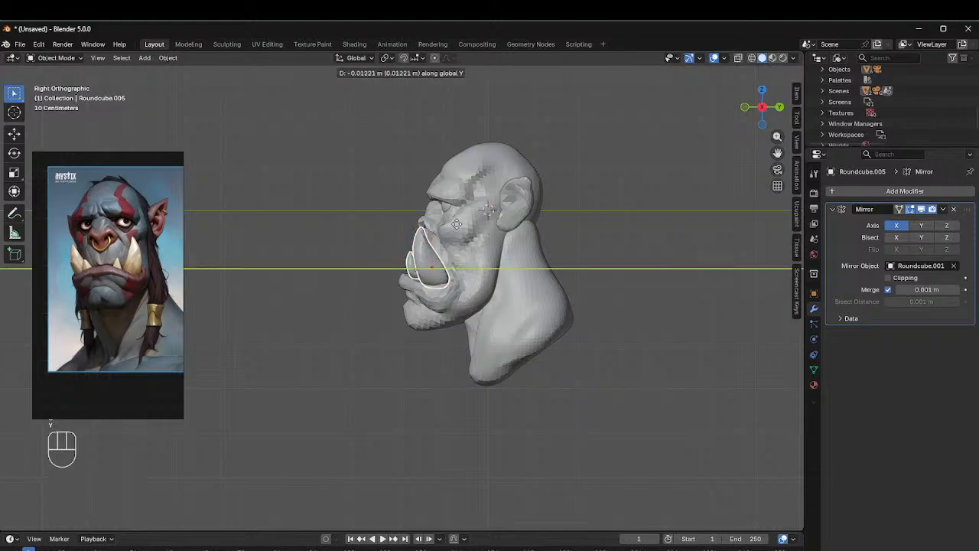
left_click(453, 227)
key("g")
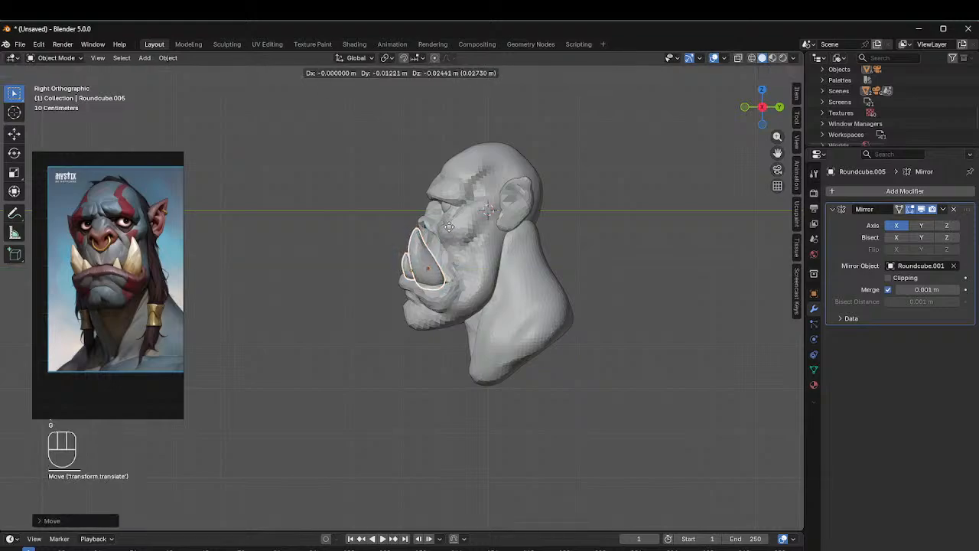
key("z")
left_click(449, 231)
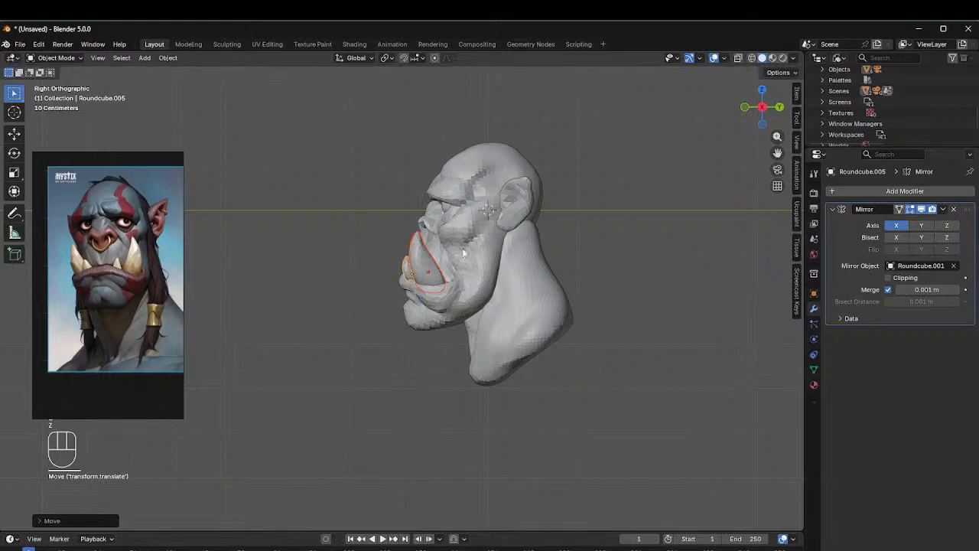
Step: Put the head back into Sculpt Mode and adjust the lip around the tusk bases using the Grab brush at 96 px
left_click(468, 257)
middle_click_drag(469, 258, 541, 267)
key("ctrl+Tab")
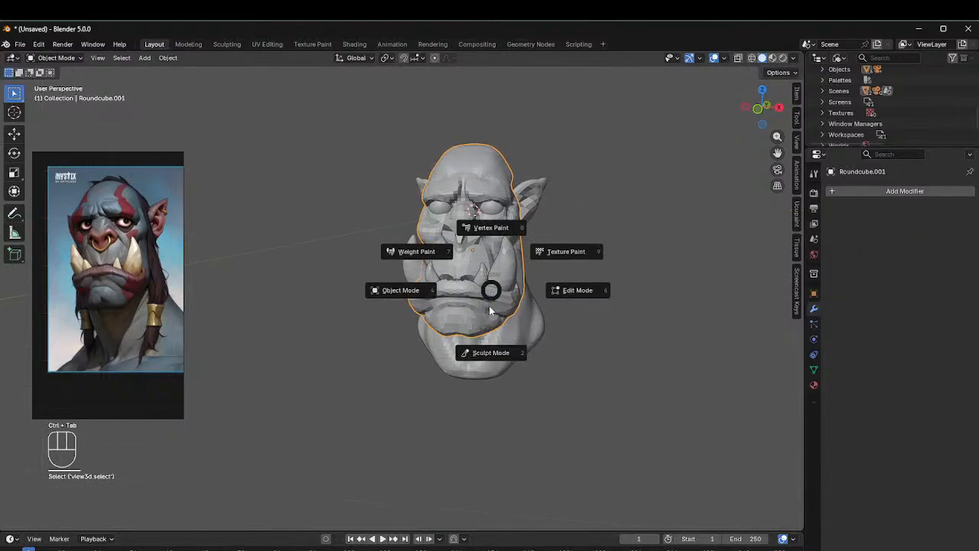
left_click(492, 348)
middle_click_drag(498, 300, 472, 289)
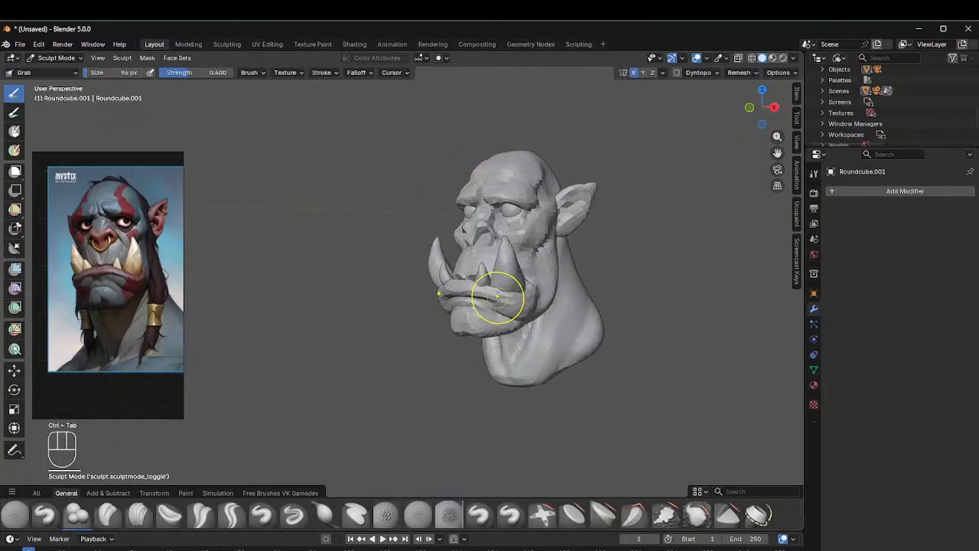
left_click_drag(493, 295, 488, 290)
left_click_drag(481, 291, 475, 290)
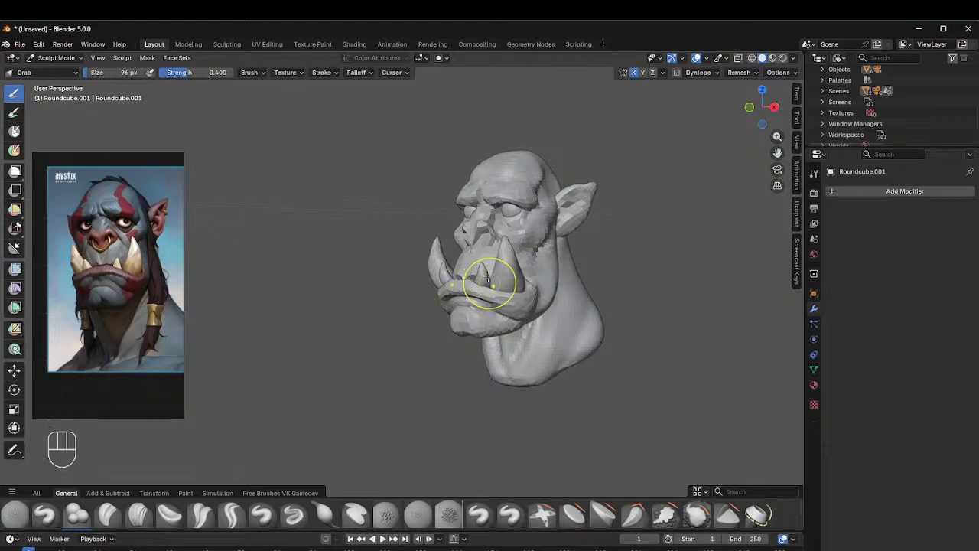
mouse_move(485, 280)
middle_mouse_down()
mouse_move(503, 288)
mouse_move(498, 295)
mouse_move(519, 292)
mouse_move(452, 262)
middle_mouse_up()
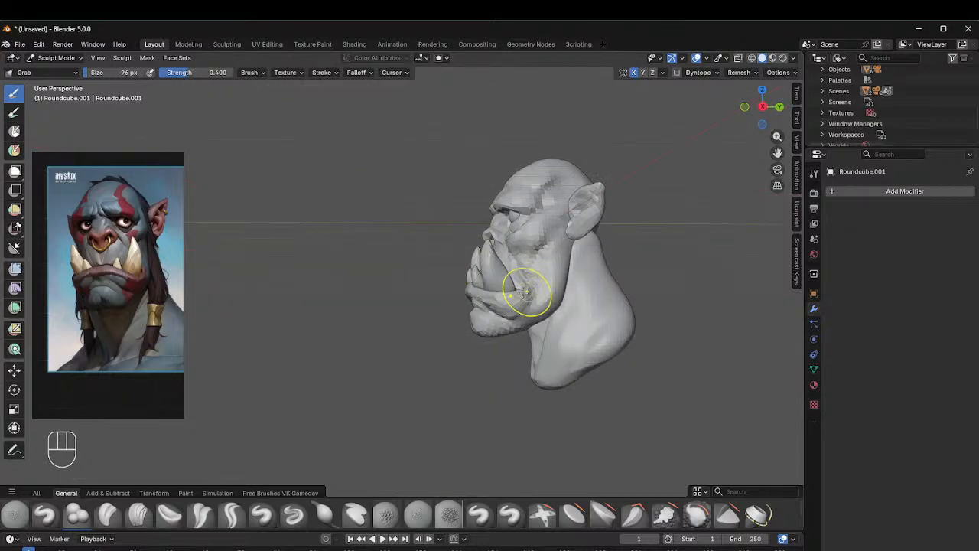
Step: Switch sculpting from the head to the neck mesh and check the neck from the front and side
middle_click_drag(581, 258, 595, 243)
key("alt+q")
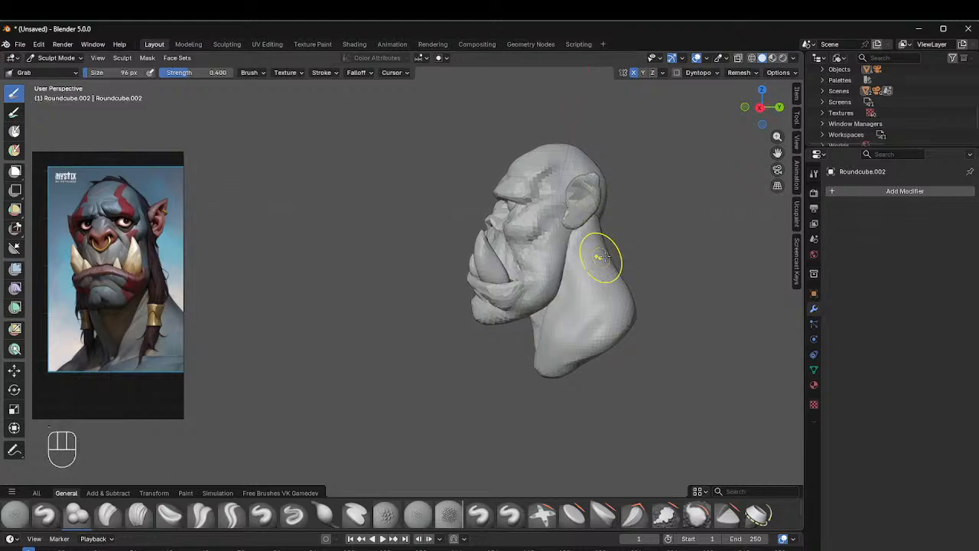
mouse_move(626, 243)
middle_mouse_down()
mouse_move(671, 267)
mouse_move(459, 264)
mouse_move(584, 252)
mouse_move(455, 225)
middle_mouse_up()
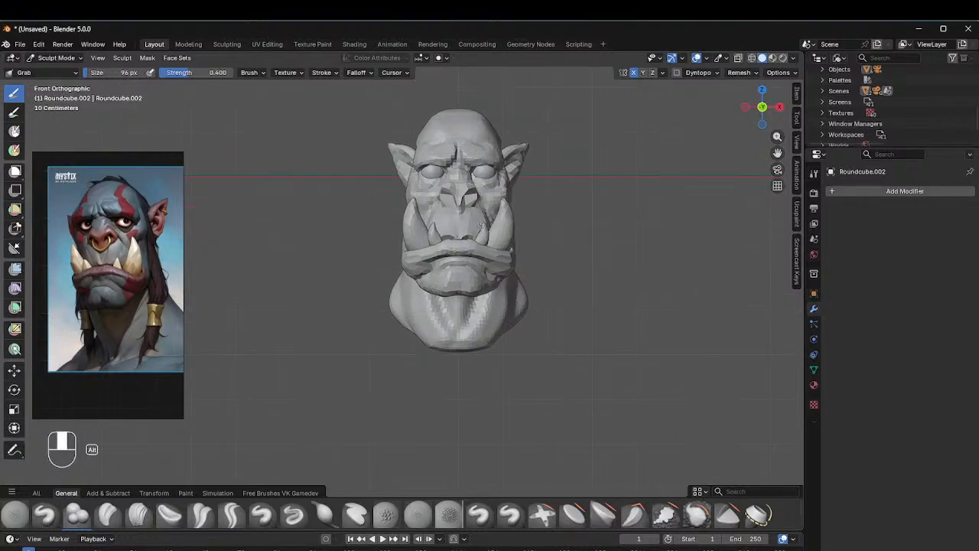
mouse_move(550, 227)
middle_mouse_down()
mouse_move(427, 259)
mouse_move(465, 222)
mouse_move(570, 219)
mouse_move(458, 243)
mouse_move(474, 235)
middle_mouse_up()
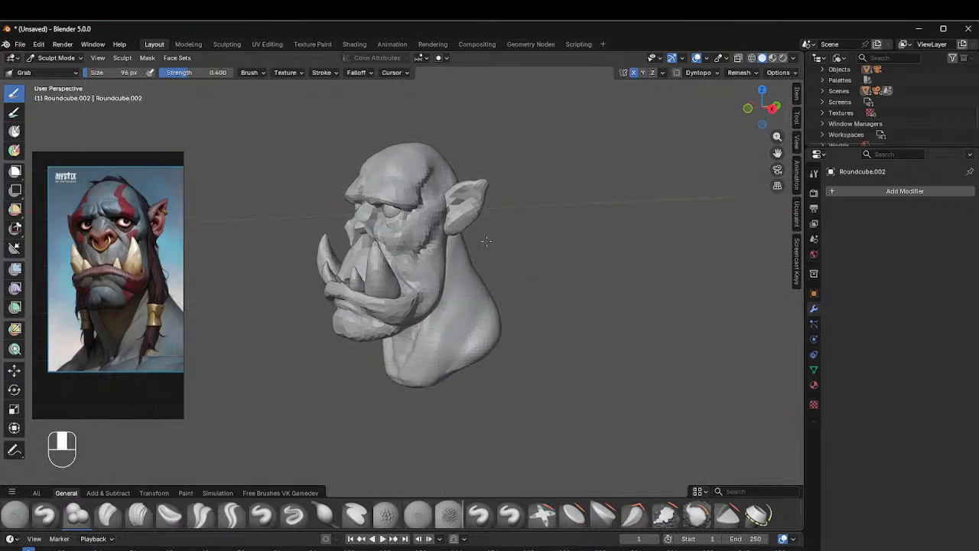
Step: Put the mirrored ear into Sculpt Mode and thicken its front edge near the head using the Inflate/Deflate brush at 68 px
key("ctrl+Tab")
left_click(395, 234)
left_click(474, 215)
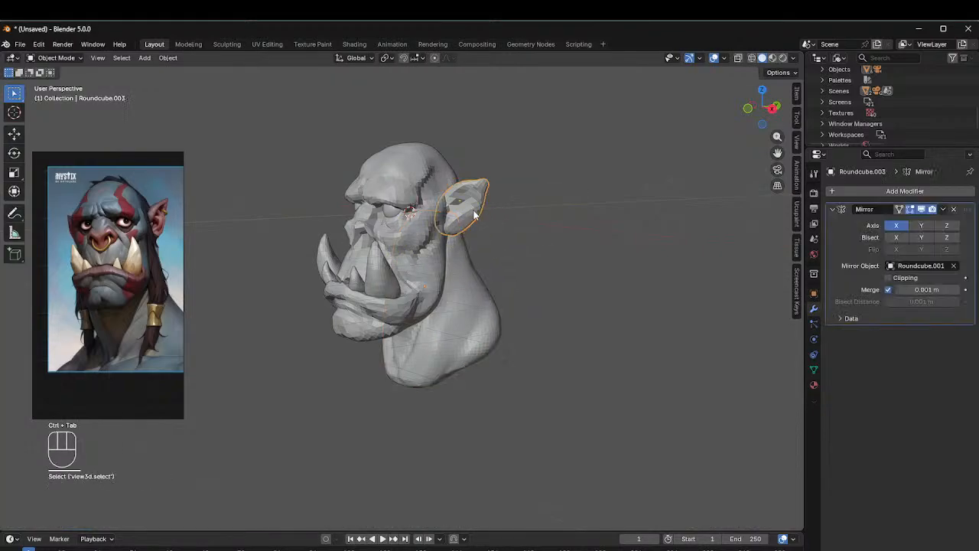
key("ctrl+Tab")
left_click(459, 260)
middle_click_drag(459, 260, 552, 188)
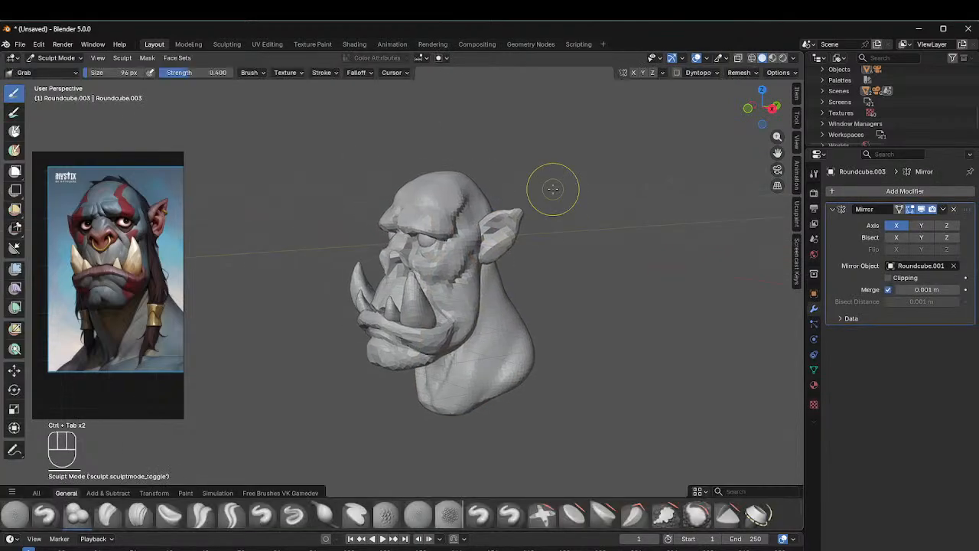
scroll(552, 188, "up", 2)
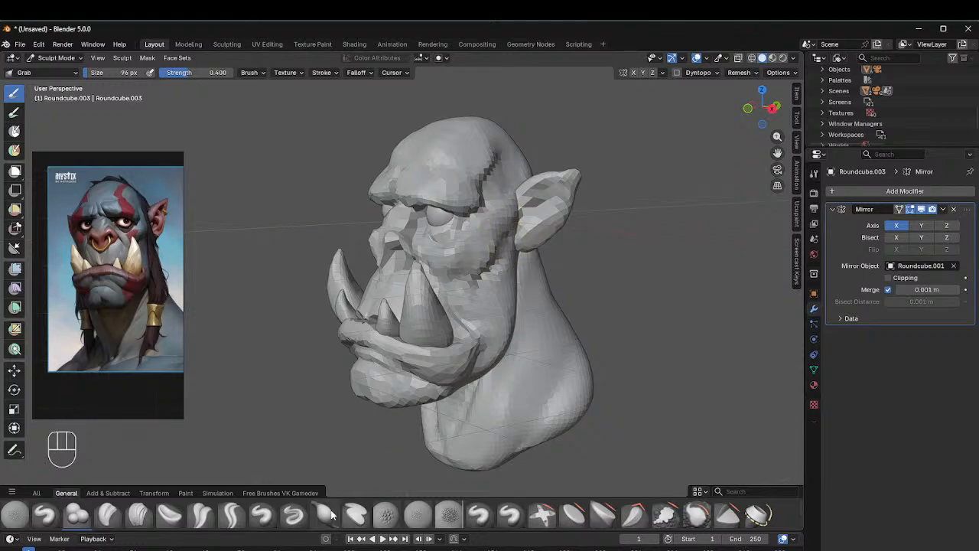
key("f")
left_click(494, 220)
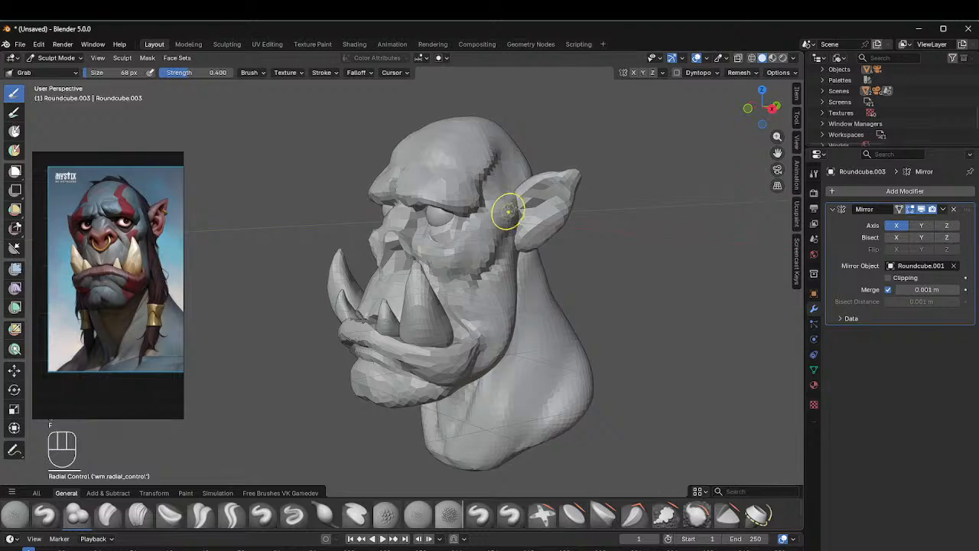
left_click(325, 514)
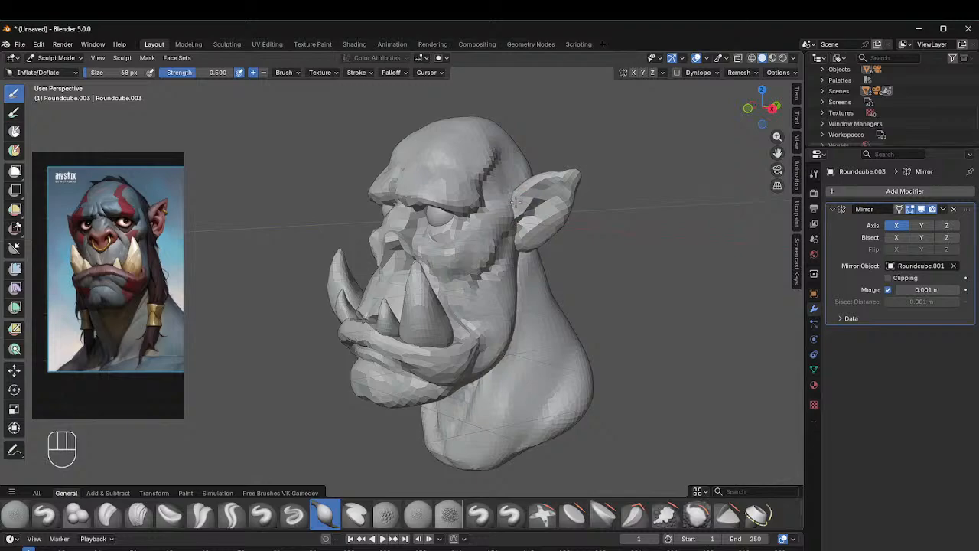
middle_click_drag(551, 195, 455, 215)
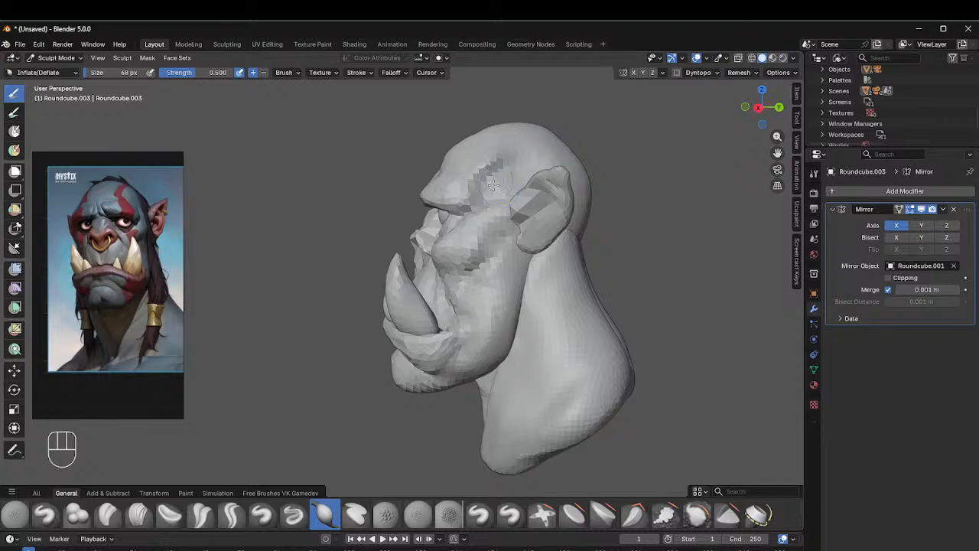
middle_click_drag(493, 184, 520, 128)
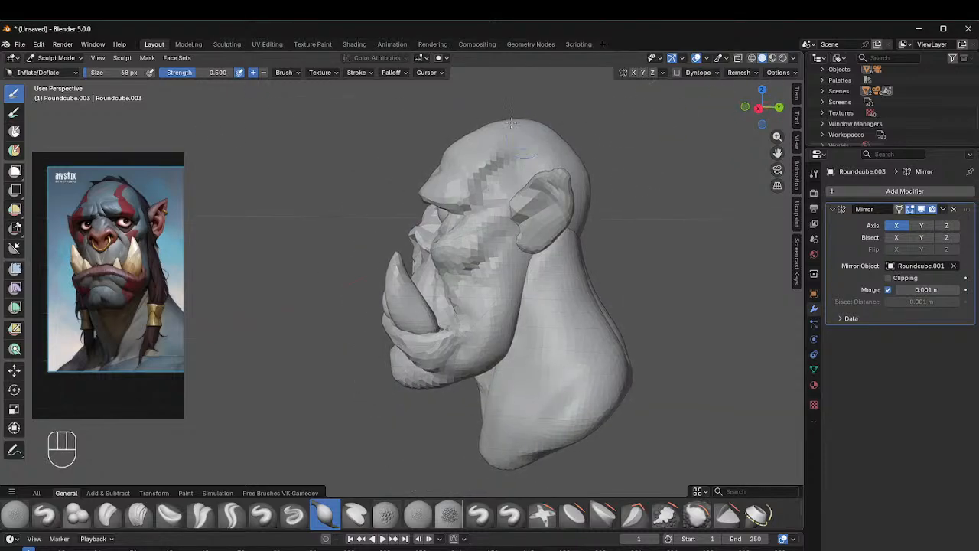
Step: Reshape the front edge of the ear where it meets the head using the Grab brush at 141 px
key("g")
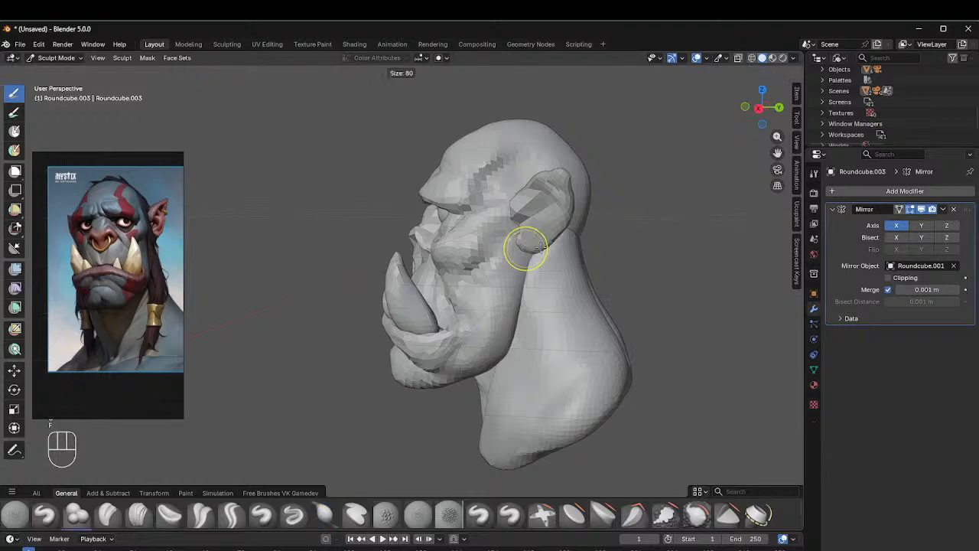
key("f")
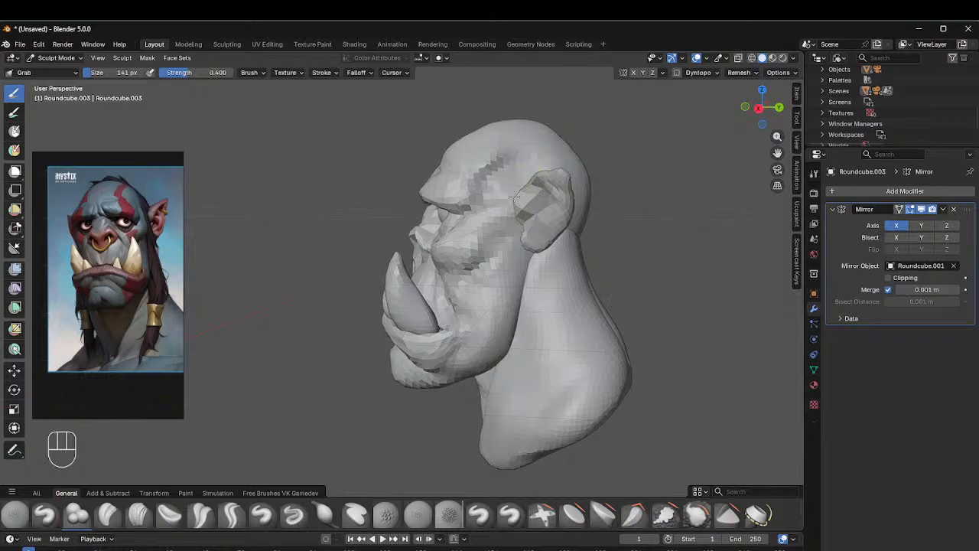
middle_click_drag(523, 191, 695, 170)
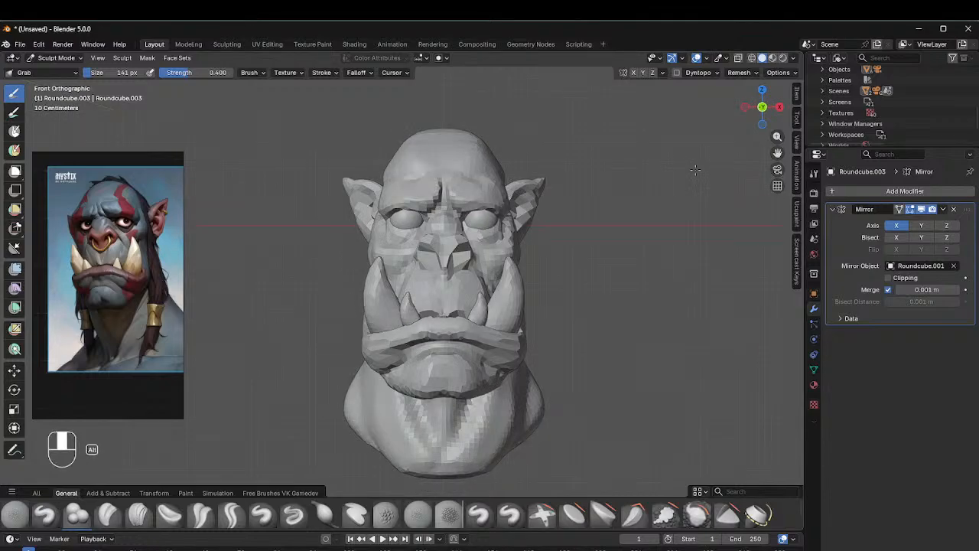
mouse_move(634, 186)
middle_mouse_down("shift")
mouse_move(586, 207)
mouse_move(506, 188)
middle_mouse_up("shift")
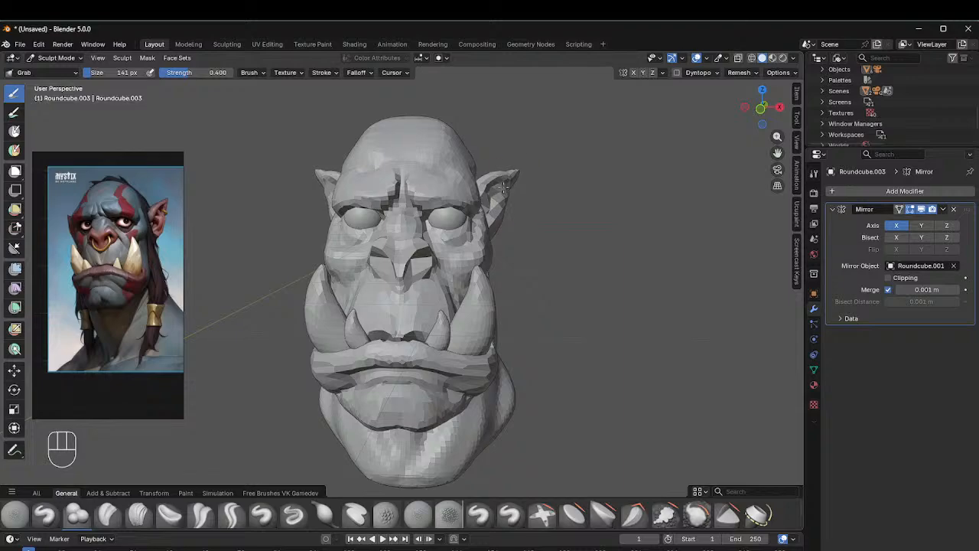
Step: Leave sculpting on the ear and put the head mesh into Sculpt Mode
mouse_move(573, 170)
middle_mouse_down()
mouse_move(535, 187)
mouse_move(483, 254)
middle_mouse_up()
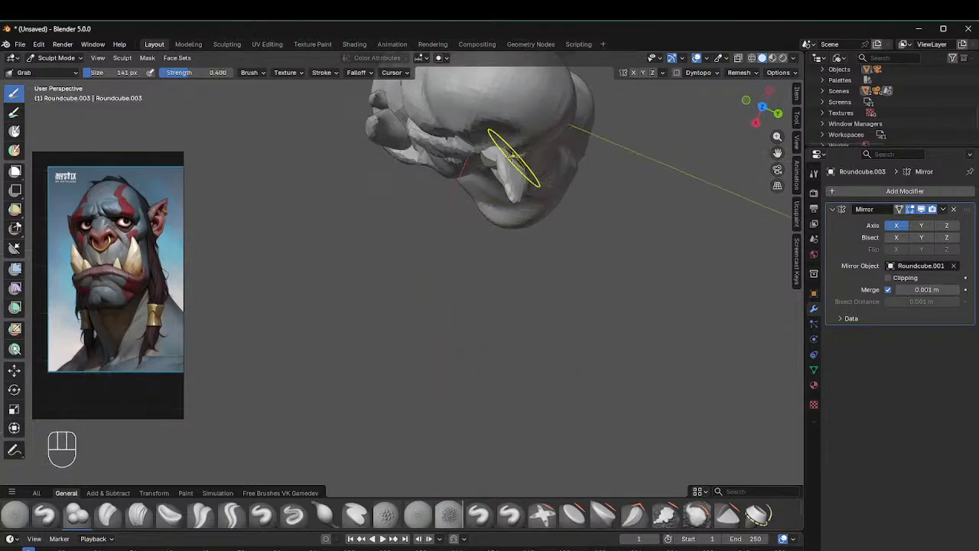
middle_click_drag(512, 157, 528, 119)
key("ctrl+Tab")
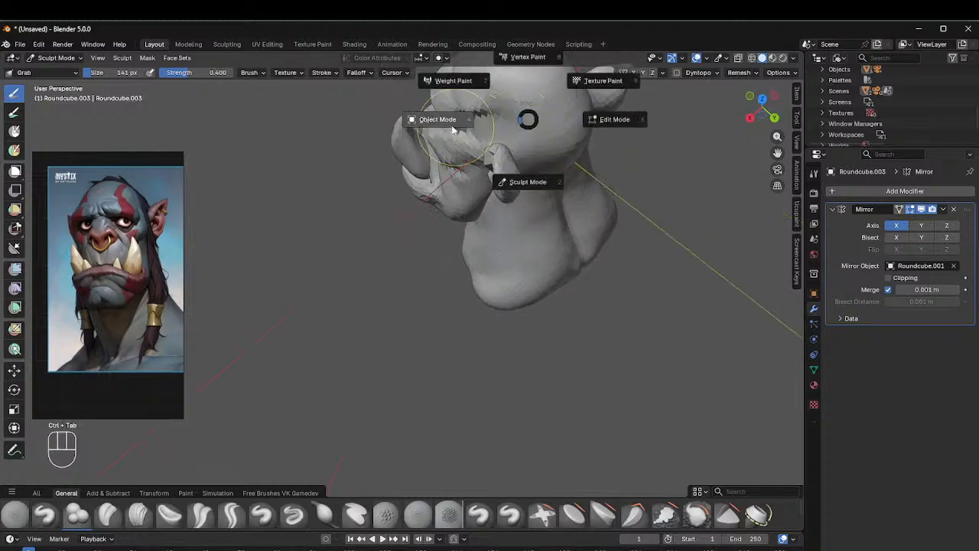
key("ctrl+Tab")
left_click(507, 177)
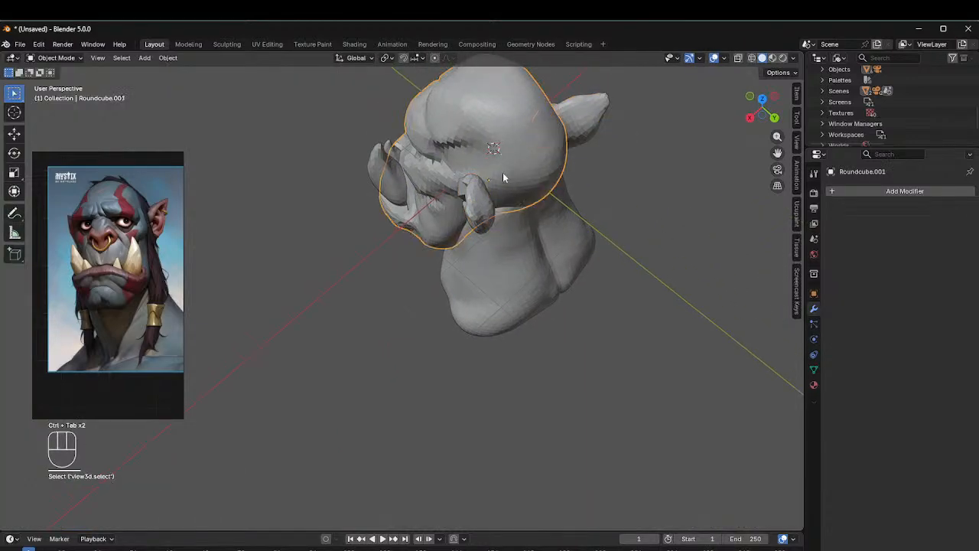
key("ctrl+Tab")
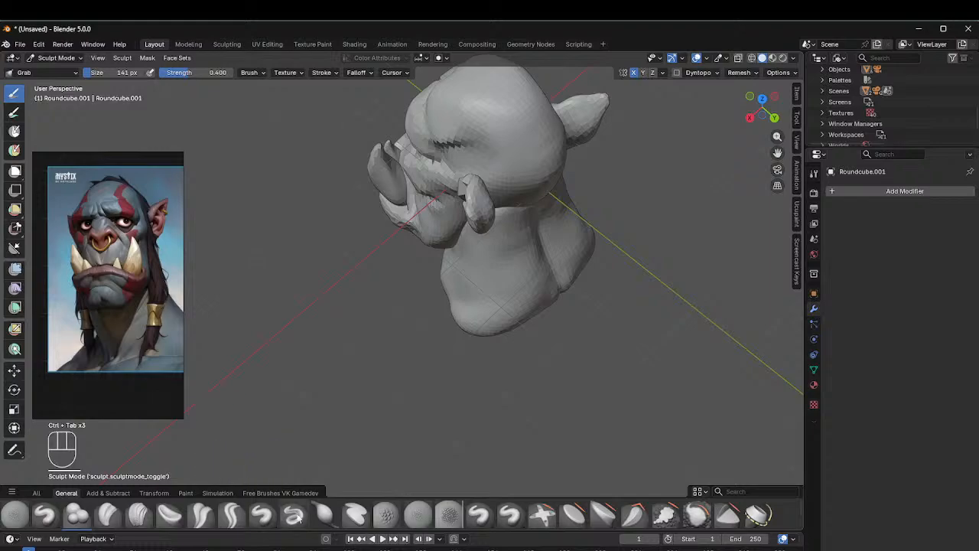
Step: Build up the head surface behind the ear using the Clay Strips brush at 39 px and refine it with Draw Sharp
left_click(325, 514)
key("f")
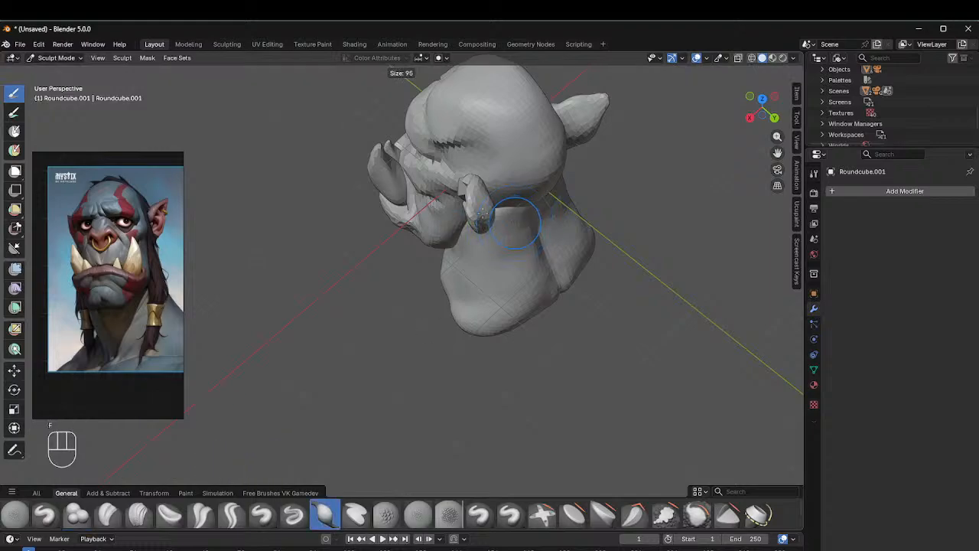
left_click(527, 222)
middle_click_drag(528, 222, 446, 195)
left_click(139, 514)
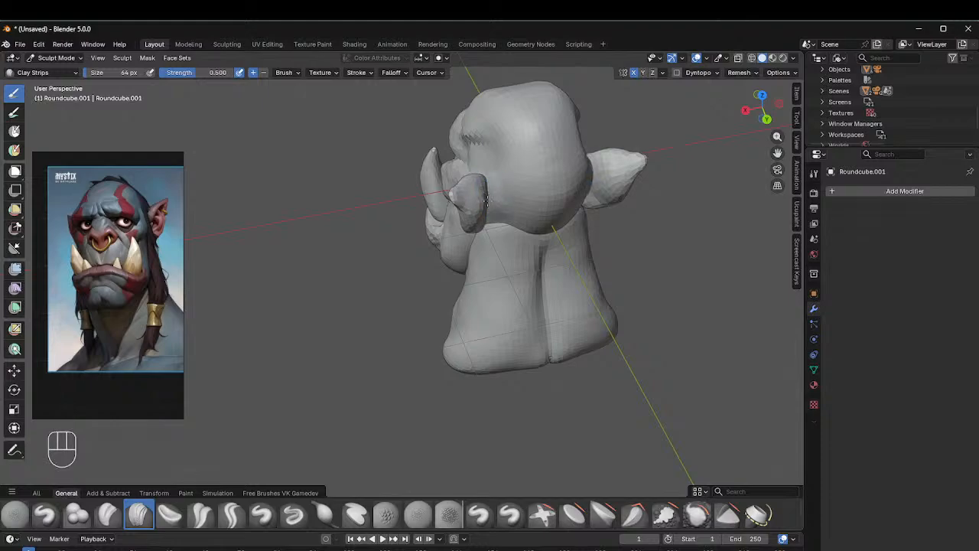
middle_click_drag(484, 197, 496, 222)
key("f")
left_click(485, 228)
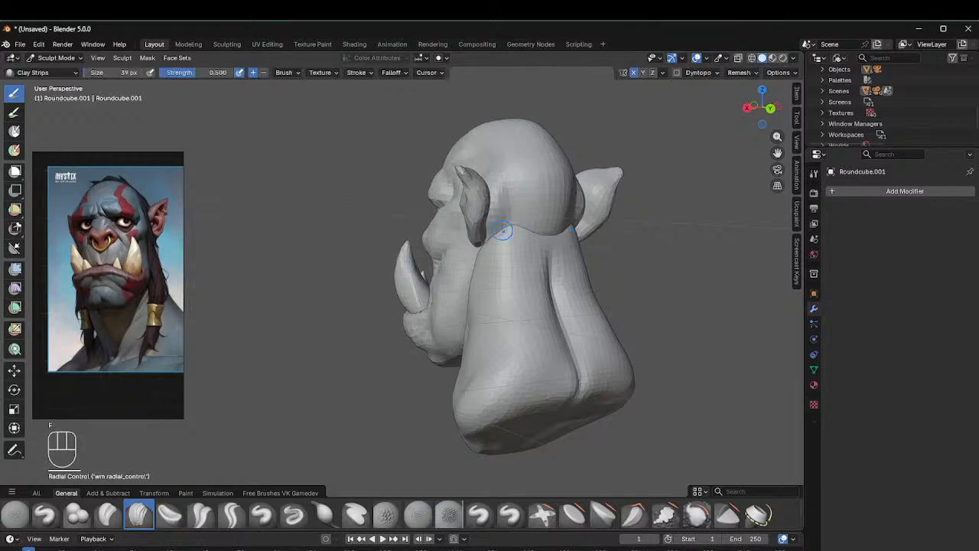
left_click(294, 514)
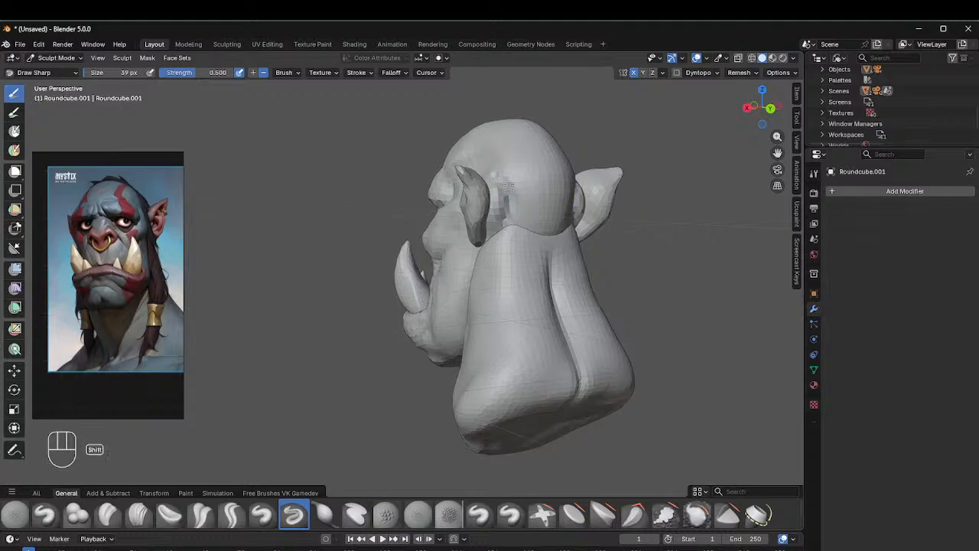
Step: Adjust the head shape around the eyes in front view using the Grab brush at 86 px
middle_click_drag(500, 222, 738, 187)
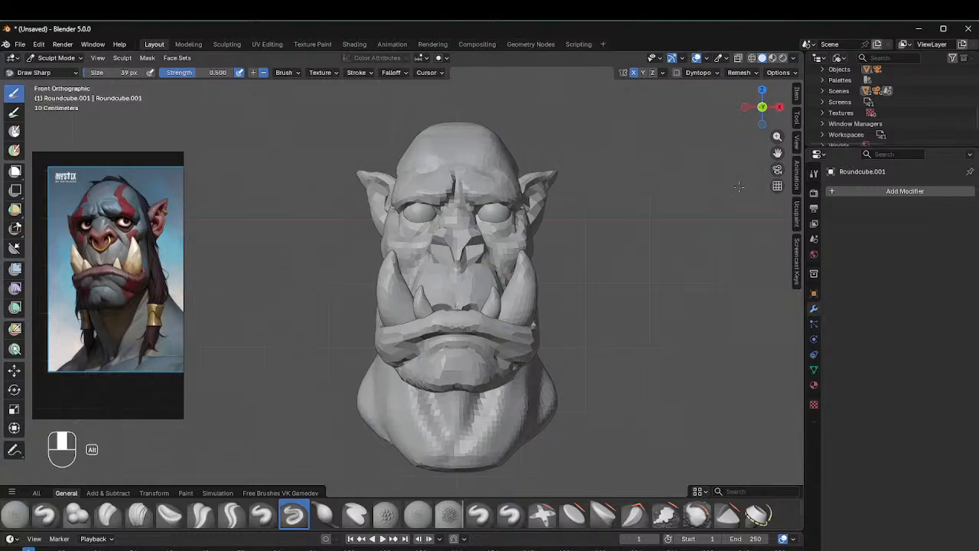
scroll(712, 153, "down", 3)
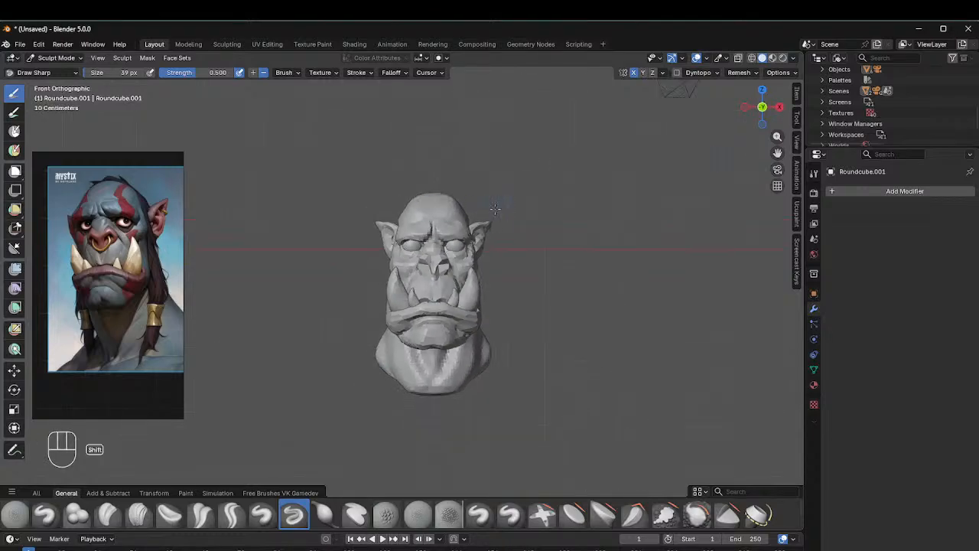
middle_click_drag(495, 209, 425, 176, "shift")
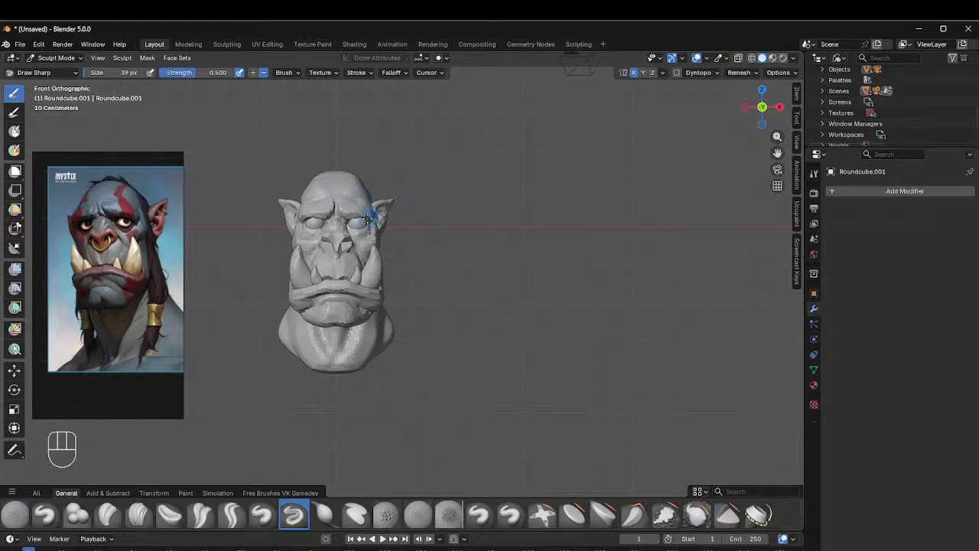
key("ctrl+Tab")
left_click(252, 214)
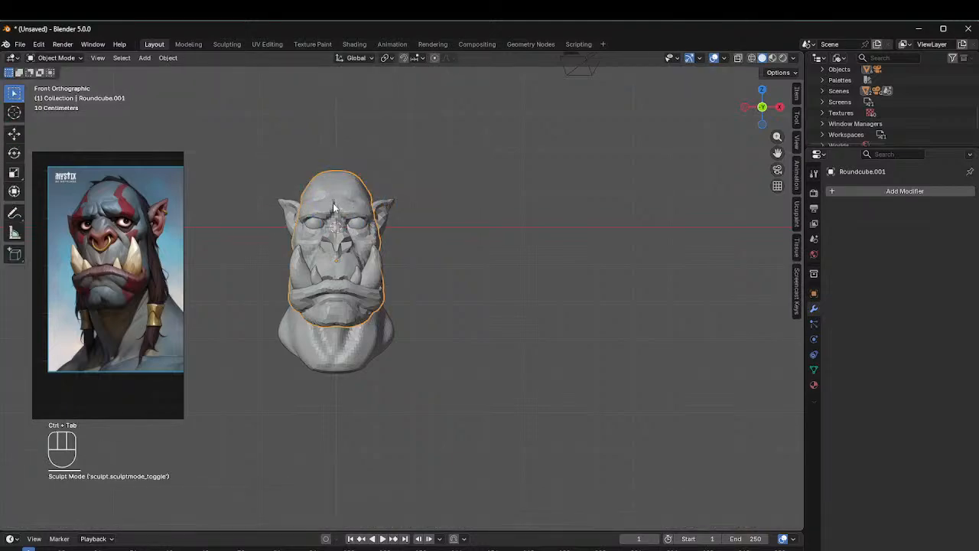
key("ctrl+Tab")
left_click(364, 278)
key("f")
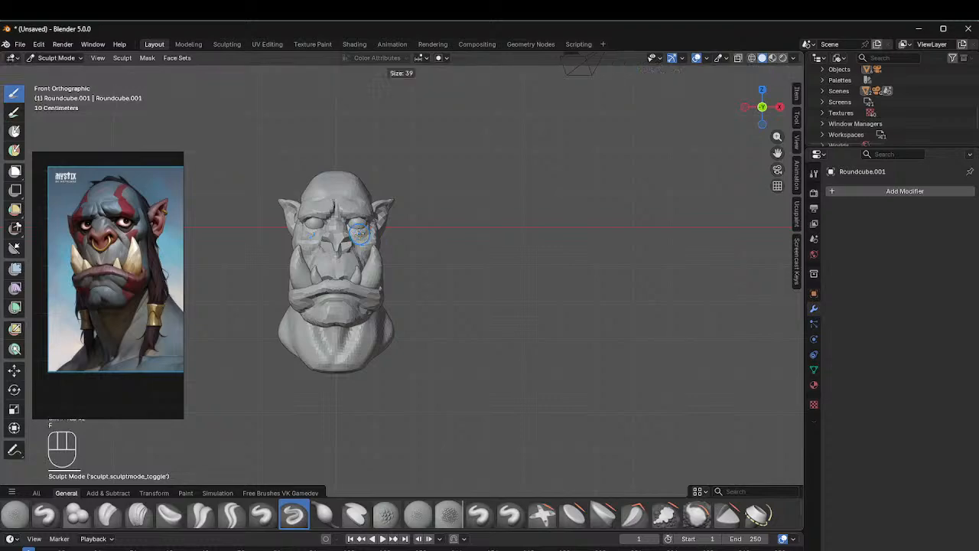
left_click(387, 231)
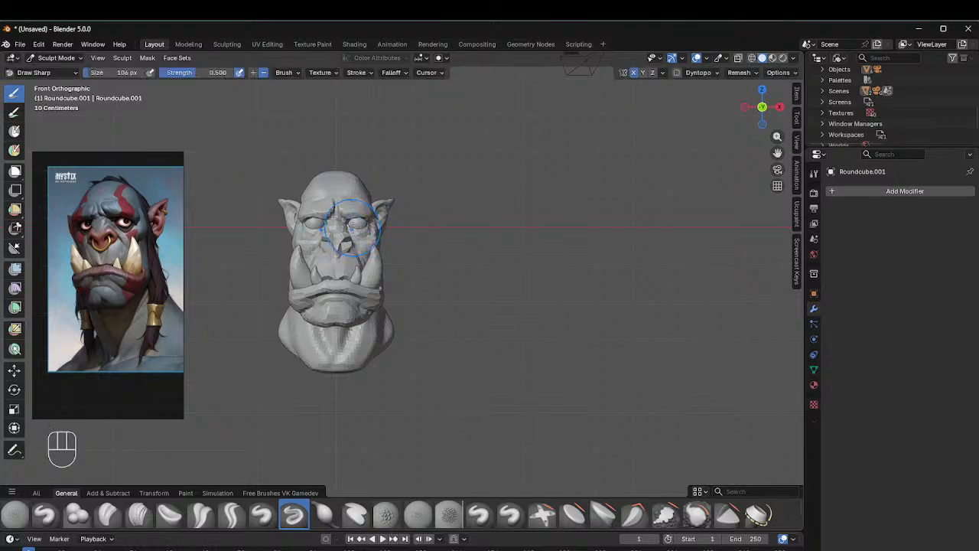
key("g")
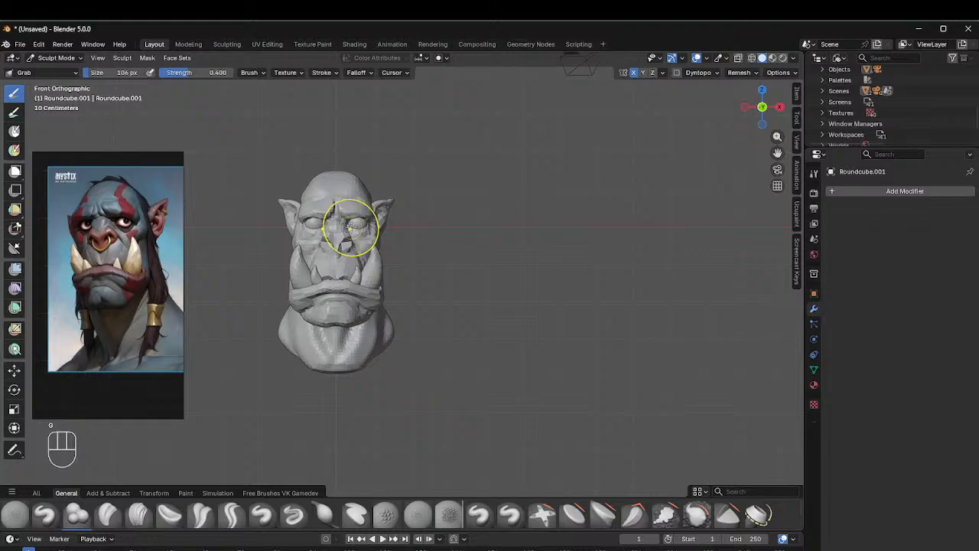
key("f")
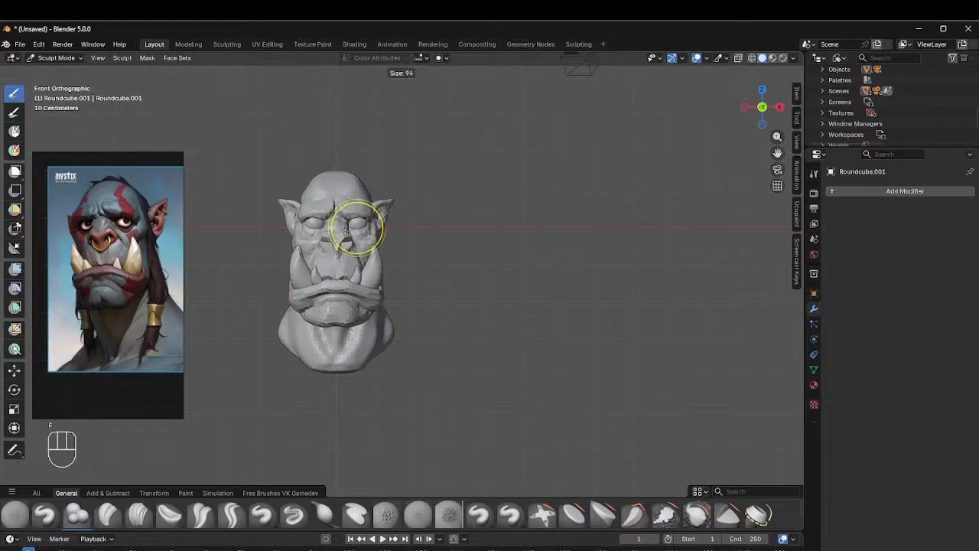
left_click(346, 223)
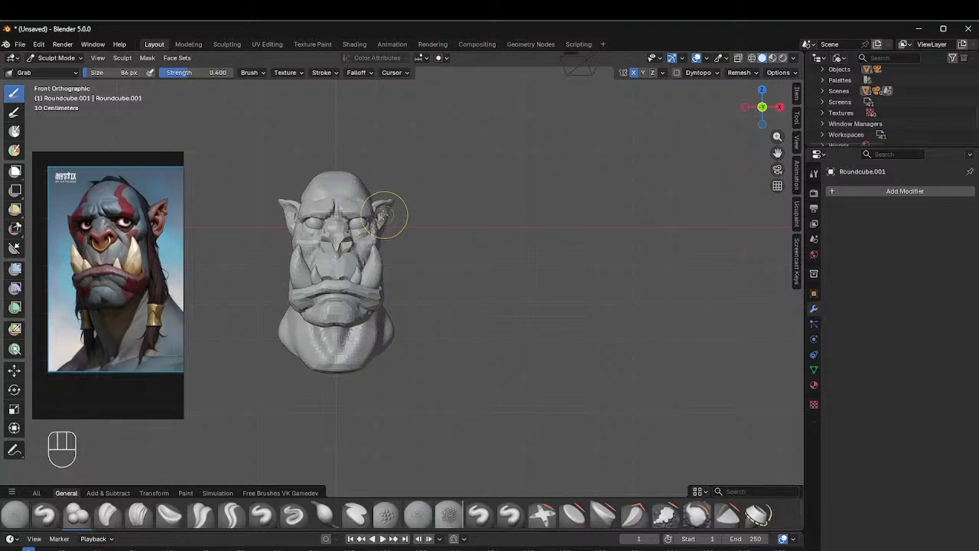
Step: Move the mirrored eye spheres slightly apart along the X axis
key("ctrl+Tab")
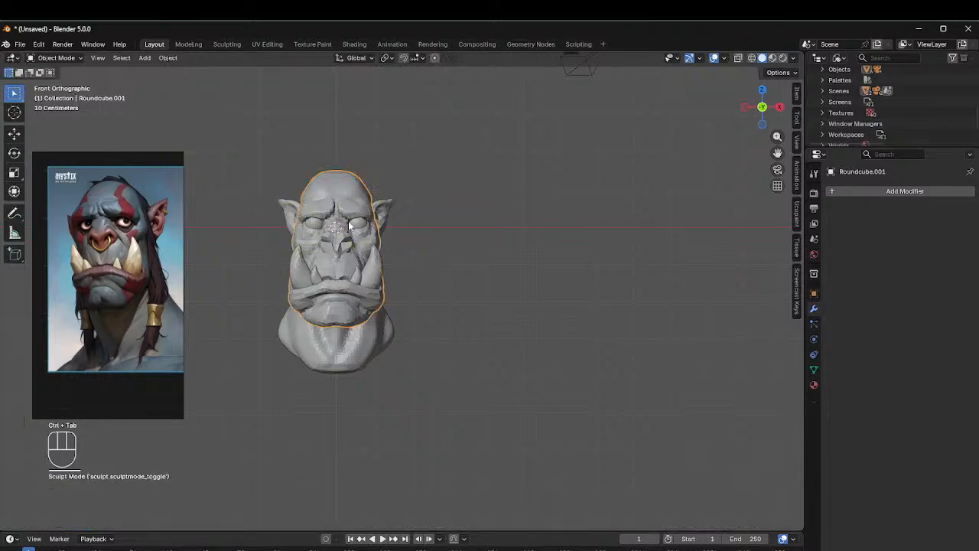
left_click(356, 222)
key("g")
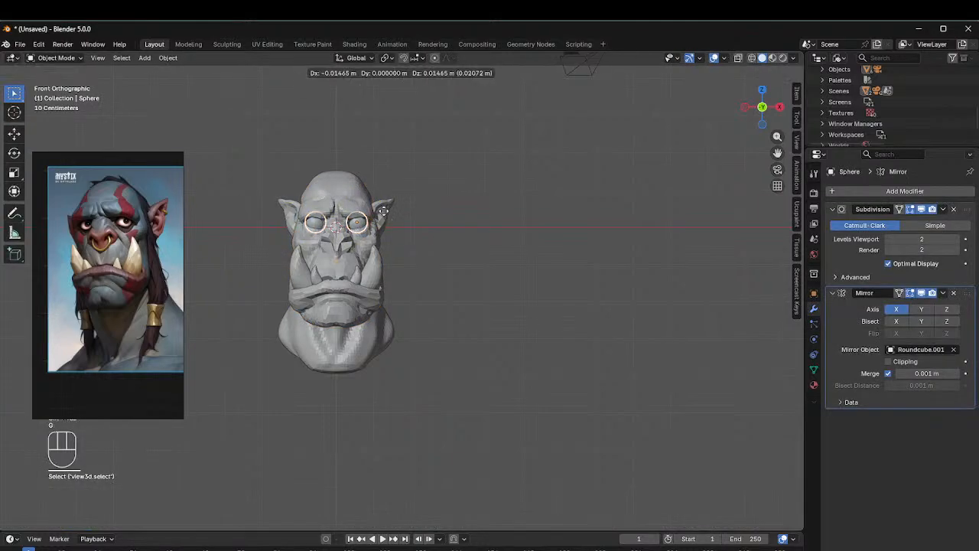
key("x")
left_click(385, 209)
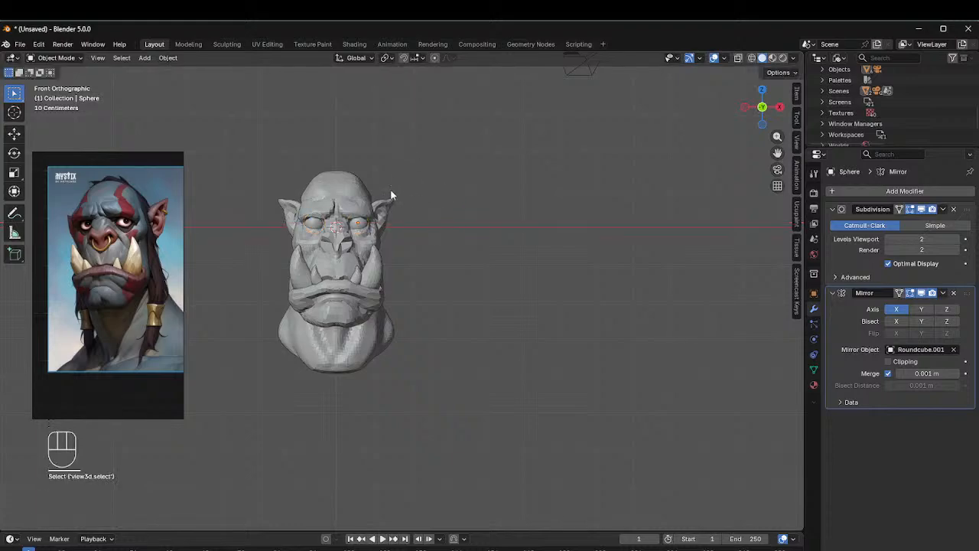
Step: Put the head back into Sculpt Mode and adjust its upper outline using the Grab brush at 128 px
middle_click_drag(353, 228, 472, 187)
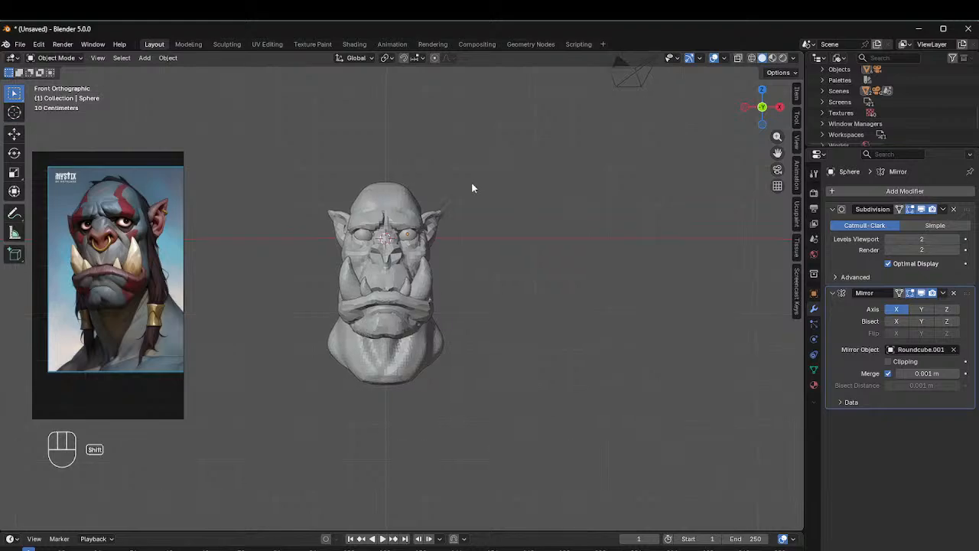
left_click(392, 196)
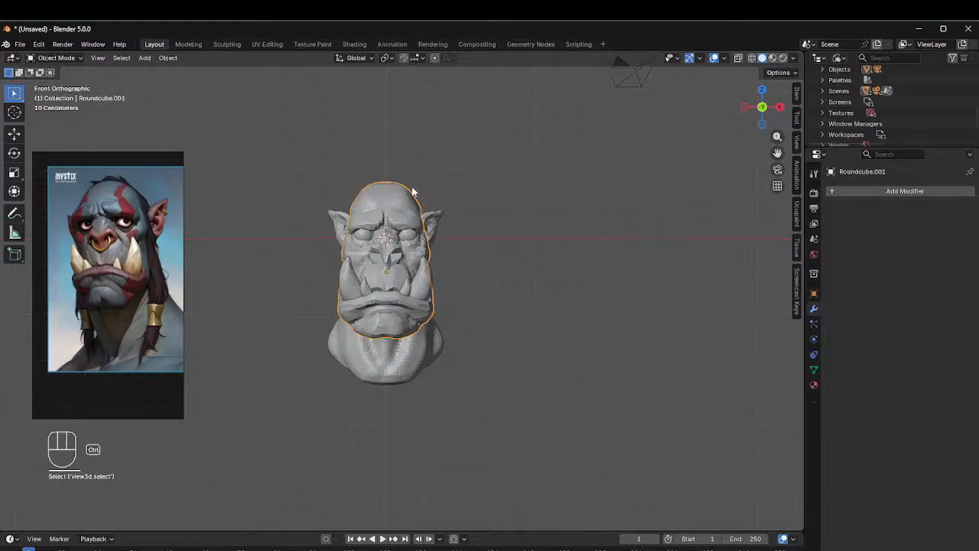
key("ctrl+Tab")
left_click(420, 218)
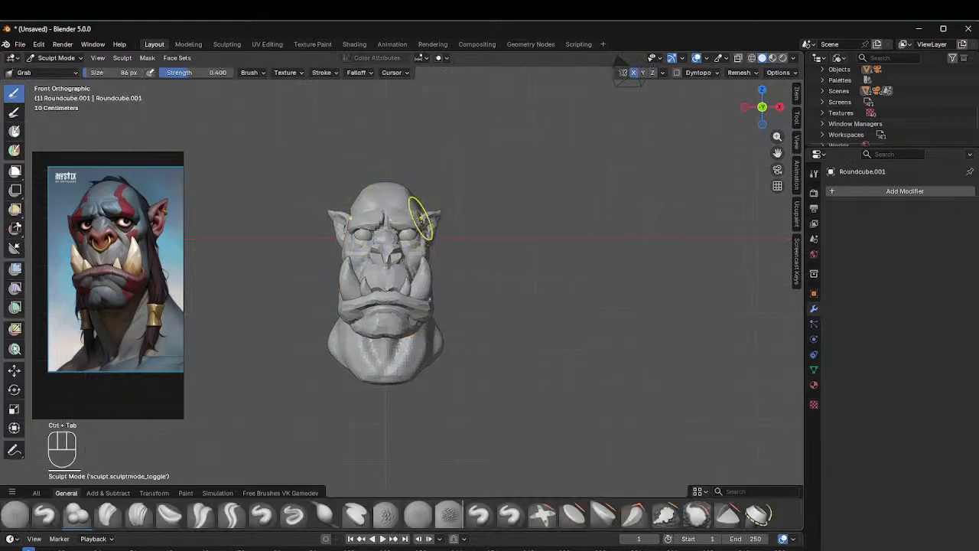
key("f")
left_click(440, 221)
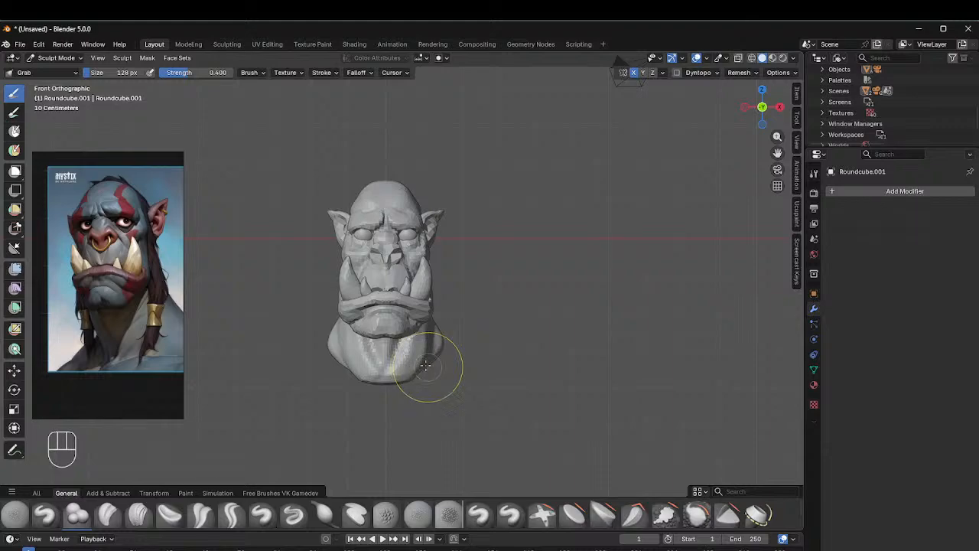
Step: Switch sculpting to the neck mesh and pull its lower edge down and its sides outward using the Grab brush at 207 px
key("alt+q")
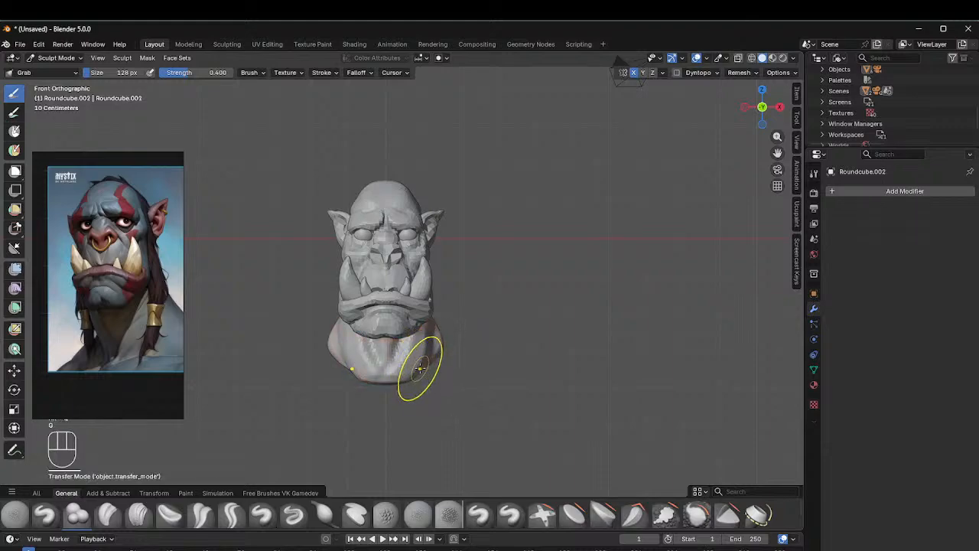
key("f")
left_click(452, 361)
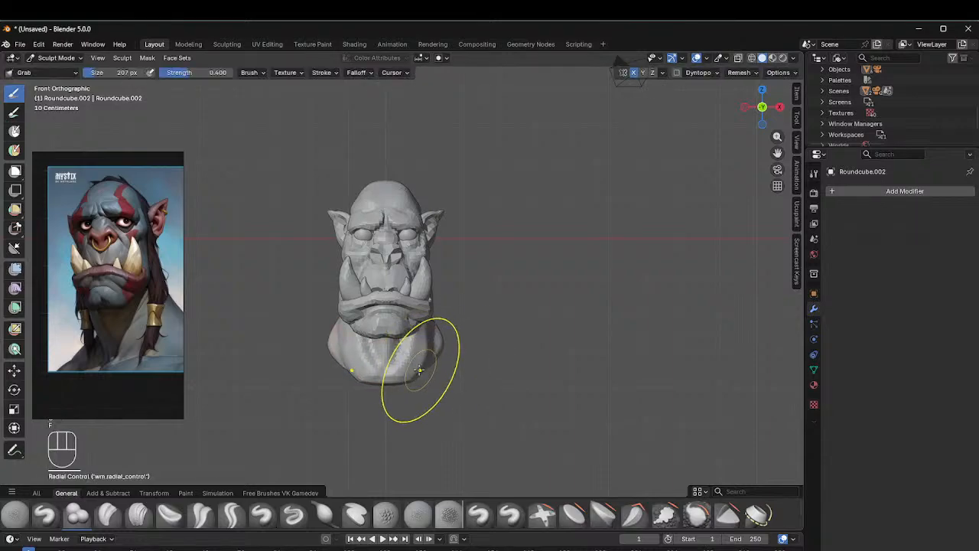
left_click_drag(408, 383, 403, 386)
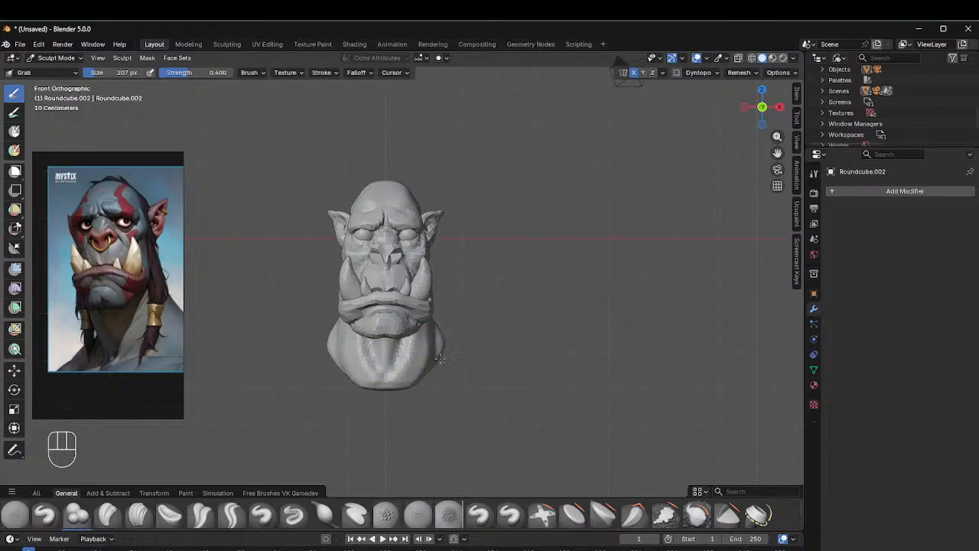
left_click_drag(440, 360, 444, 357)
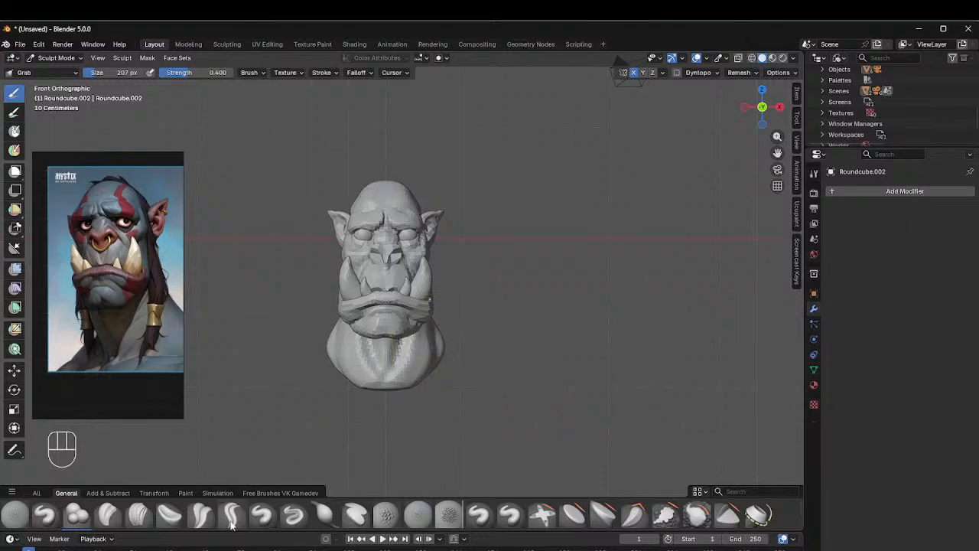
Step: Refine the front and sides of the neck using the Grab brush at 130 px and smooth its surface
middle_click_drag(498, 306, 467, 370)
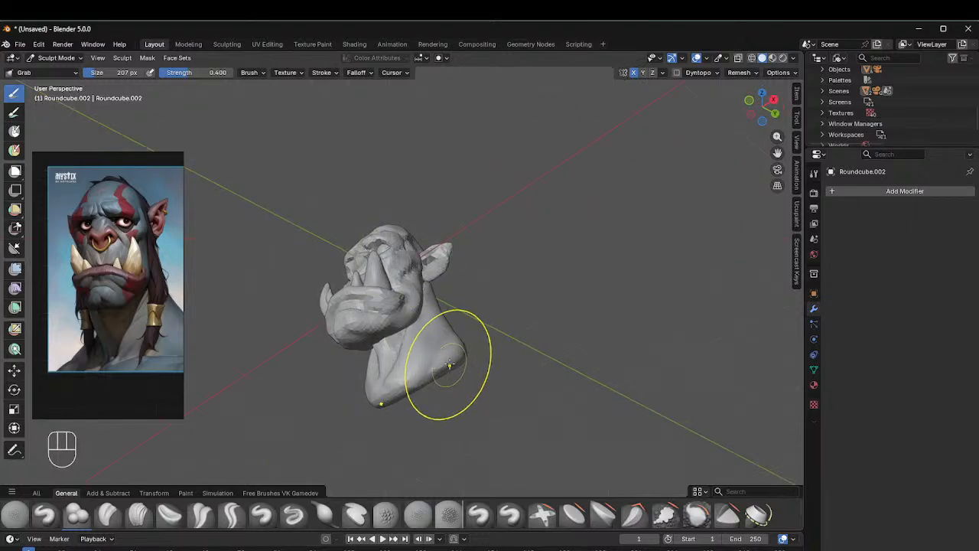
middle_click_drag(457, 336, 502, 338)
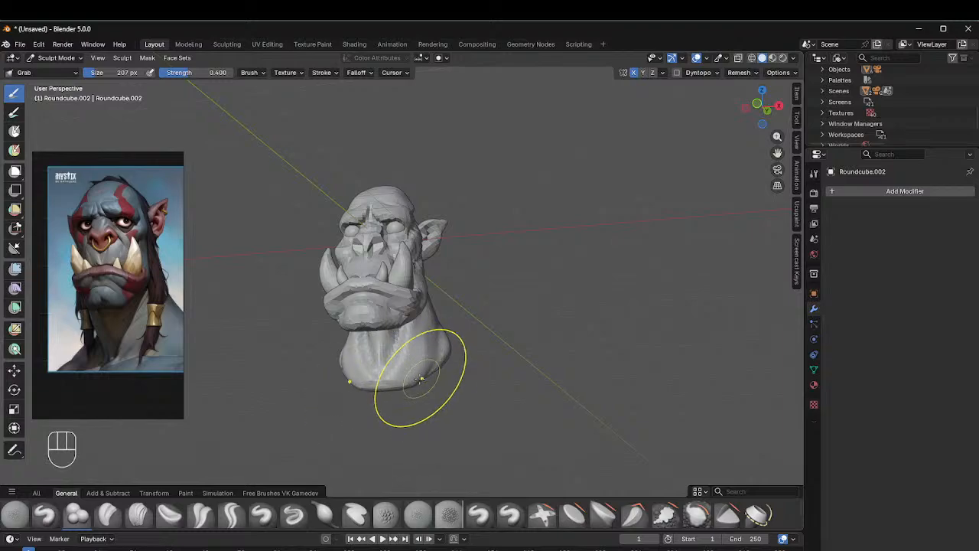
key("f")
left_click(417, 354)
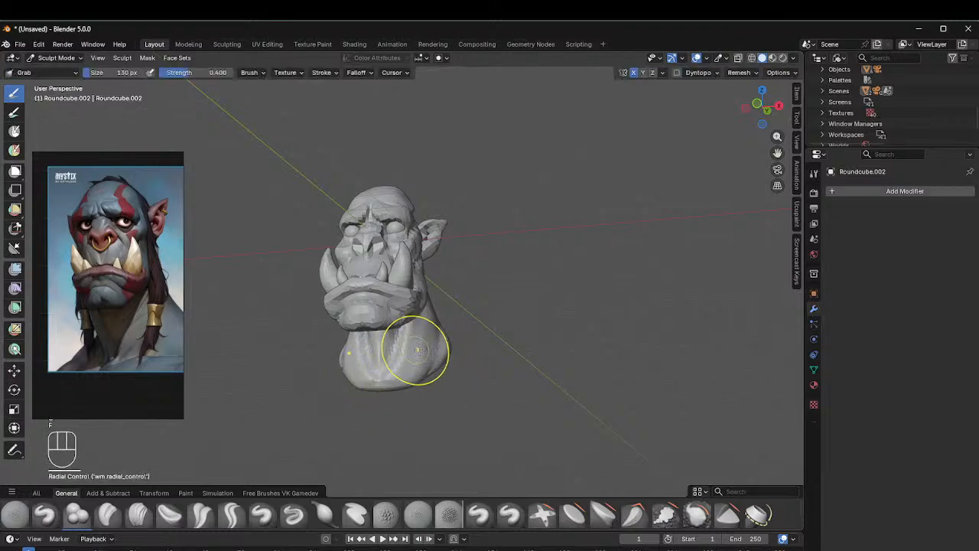
middle_click_drag(436, 318, 475, 329)
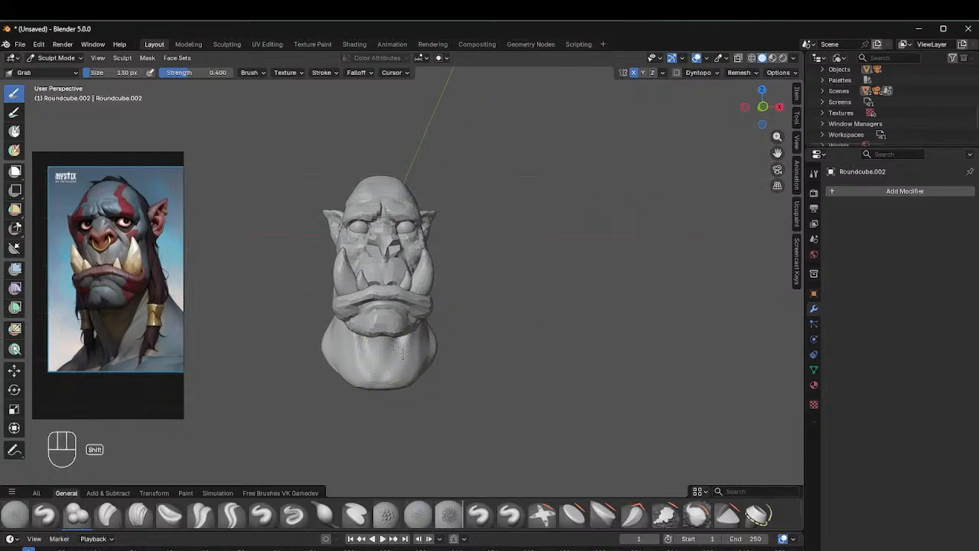
middle_click_drag(482, 291, 470, 284)
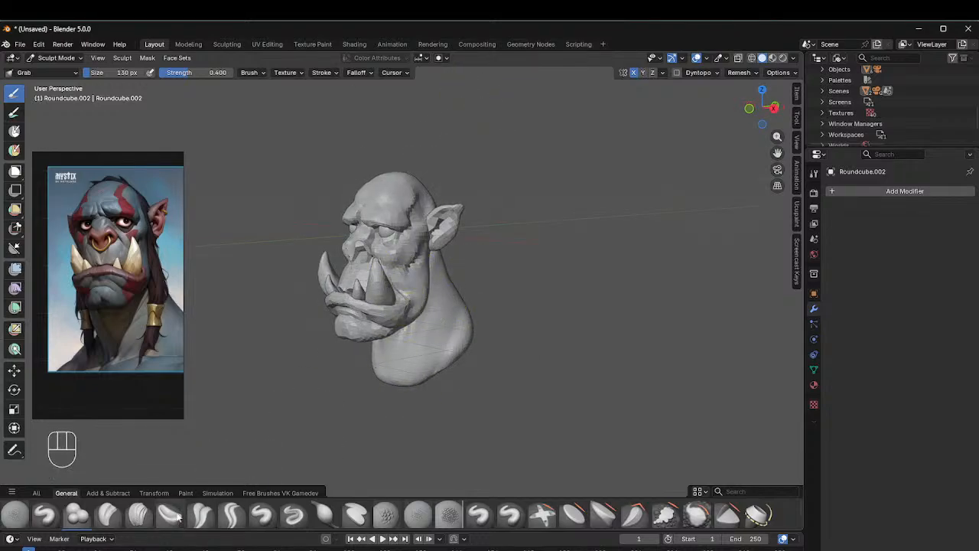
Step: Build up the muscle along the side of the neck below the ear using Clay Strips at 65 px and smooth it
left_click(139, 514)
key("f")
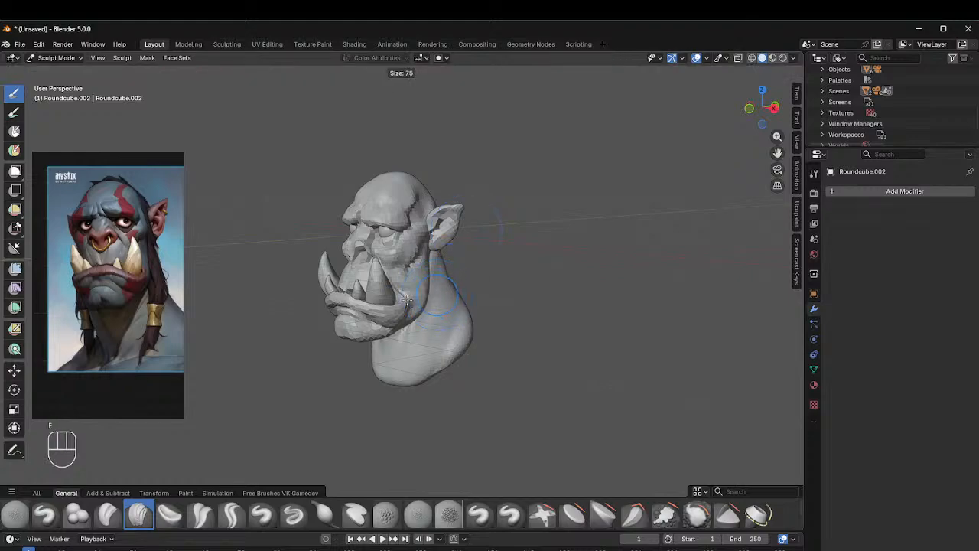
left_click(410, 300)
middle_click_drag(450, 263, 447, 262)
key("f")
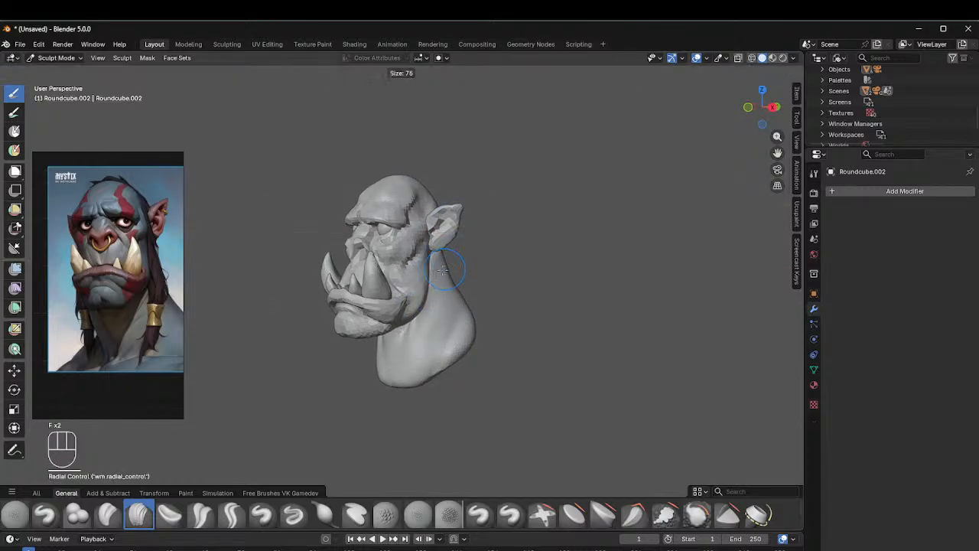
left_click(440, 260)
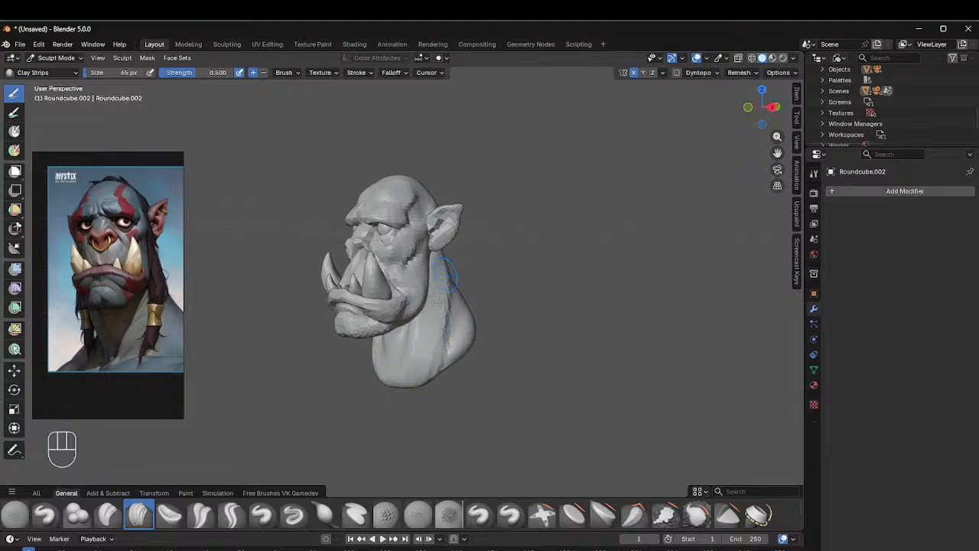
middle_click_drag(459, 266, 474, 283)
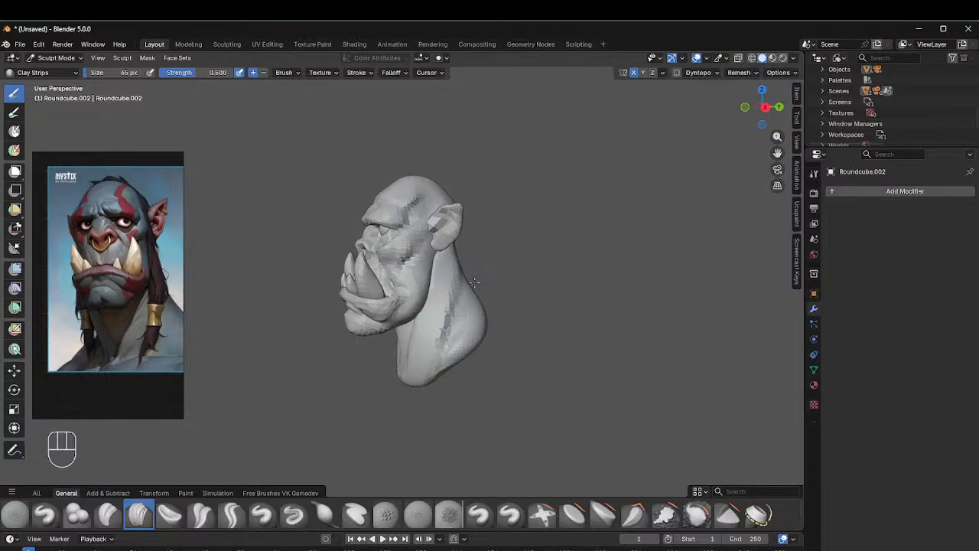
middle_click_drag(492, 246, 468, 261)
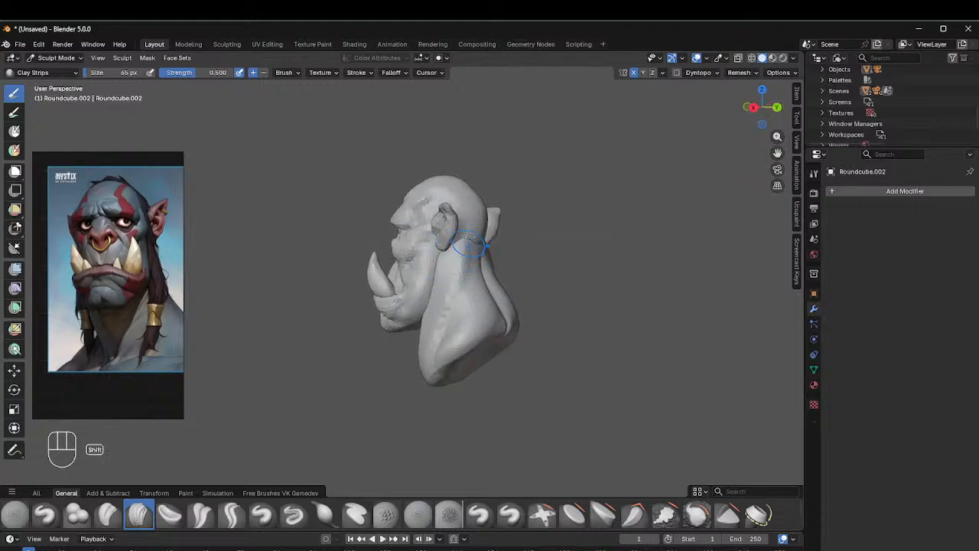
Step: Define the muscle creases on the side of the neck using the Draw Sharp brush at 65 px and soften them
left_click(293, 514)
middle_click_drag(441, 204, 467, 244)
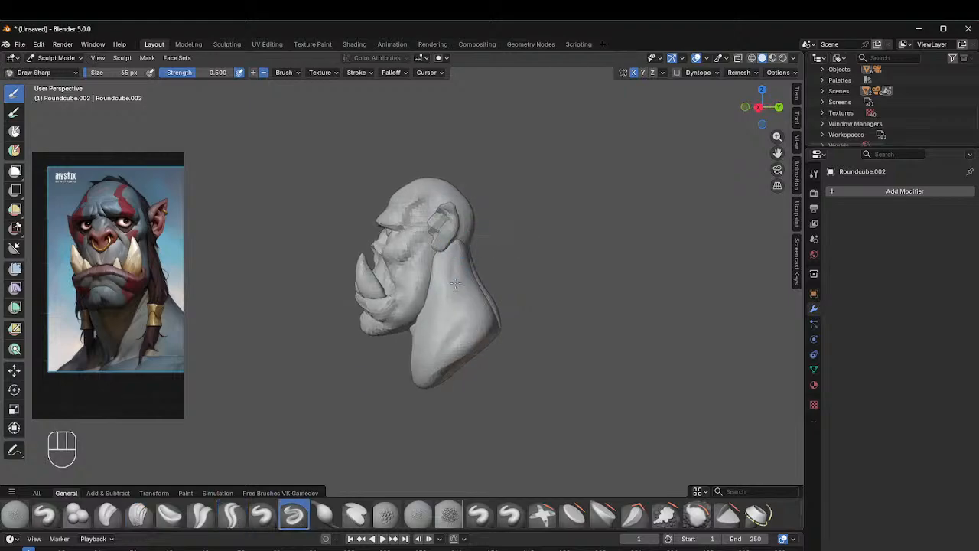
middle_click_drag(435, 353, 433, 309)
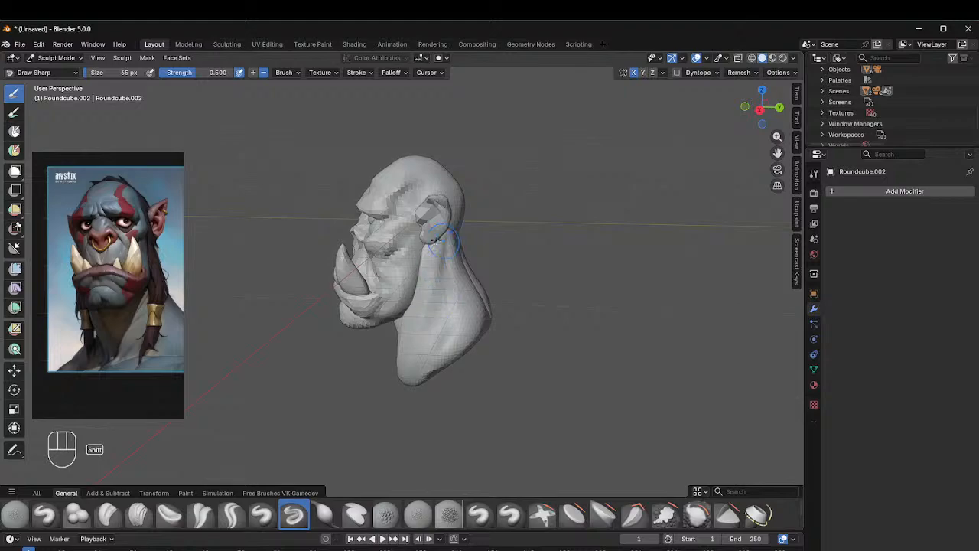
Step: Reshape the front of the neck beneath the chin using the Grab brush at 181 px
mouse_move(436, 241)
middle_mouse_down()
mouse_move(602, 220)
mouse_move(523, 251)
mouse_move(539, 199)
middle_mouse_up()
scroll(533, 190, "down", 2)
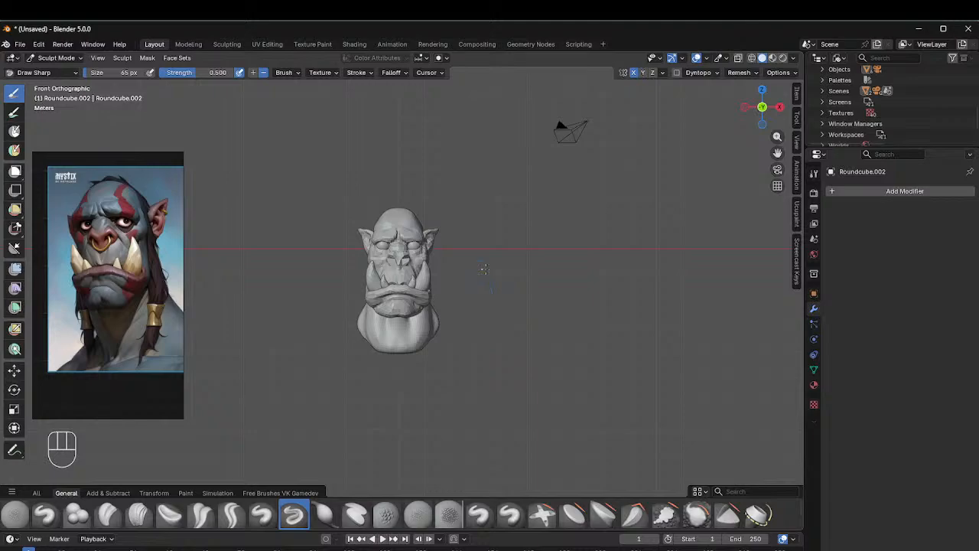
scroll(484, 269, "up", 3)
middle_click_drag(435, 243, 427, 255)
key("g")
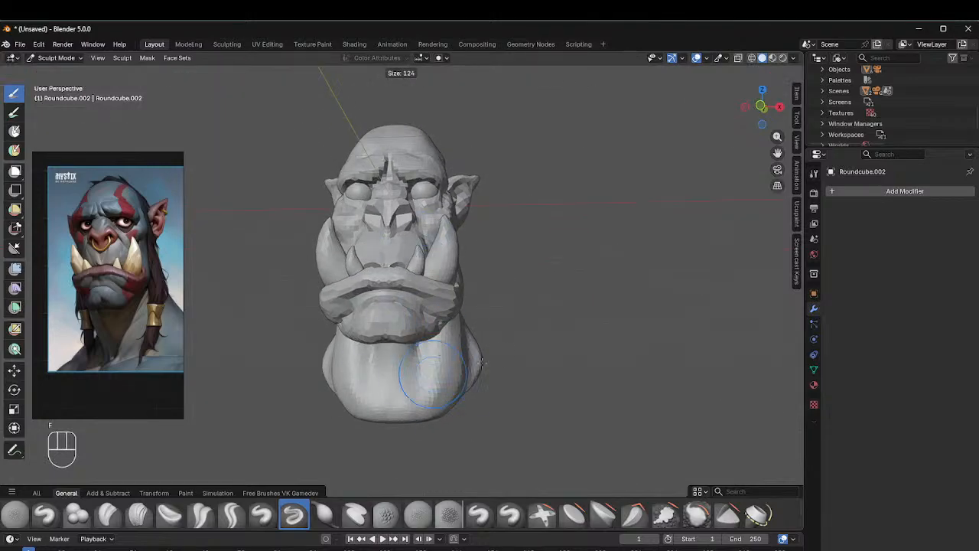
key("f")
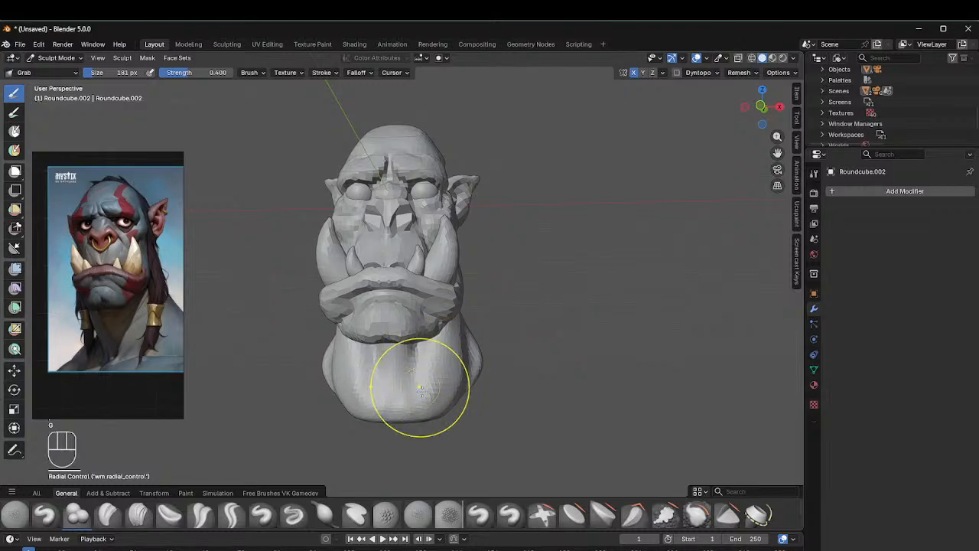
key("shift")
middle_click_drag(429, 386, 406, 380)
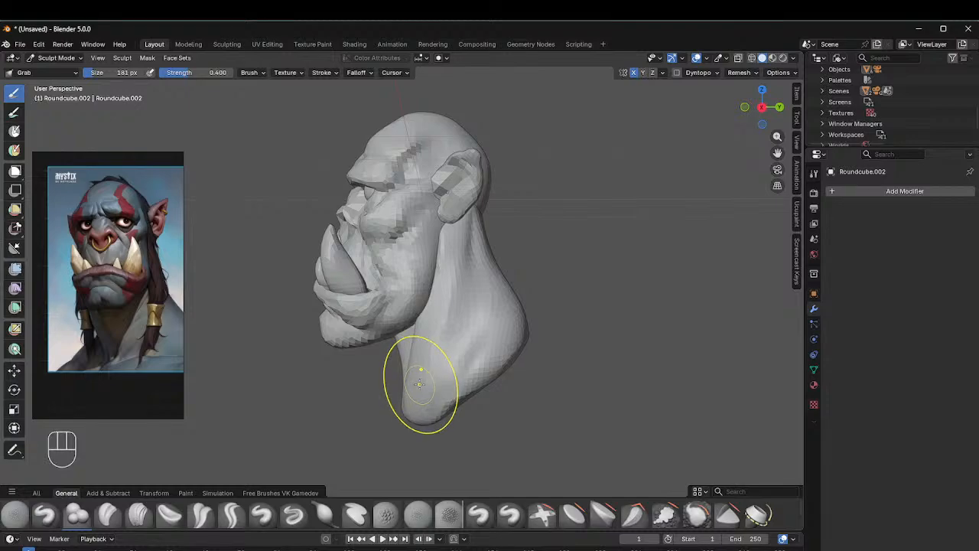
middle_click_drag(436, 332, 396, 347)
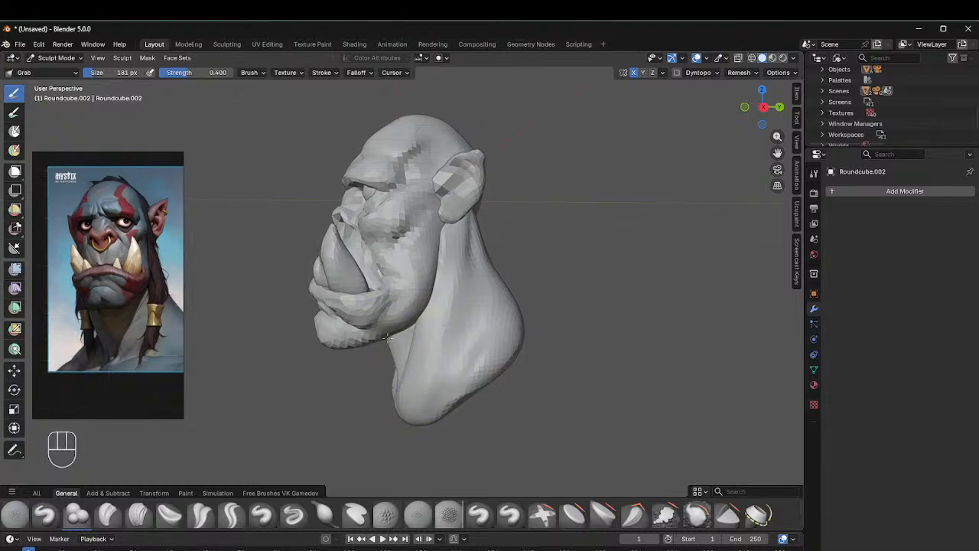
Step: Adjust the sides of the neck and its contour behind the ears with the Grab brush
mouse_move(392, 322)
middle_mouse_down()
mouse_move(459, 325)
mouse_move(406, 330)
middle_mouse_up()
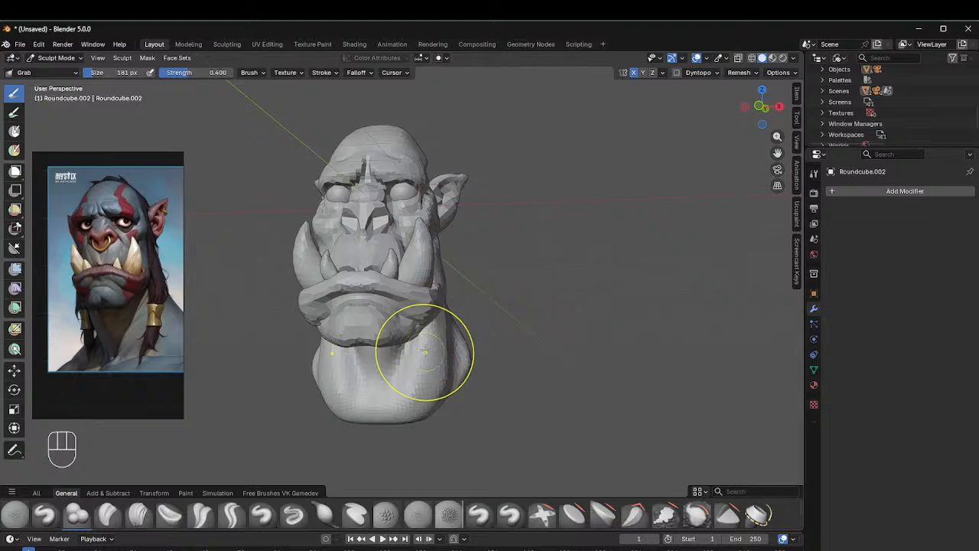
mouse_move(503, 284)
middle_mouse_down()
mouse_move(394, 317)
mouse_move(432, 307)
middle_mouse_up()
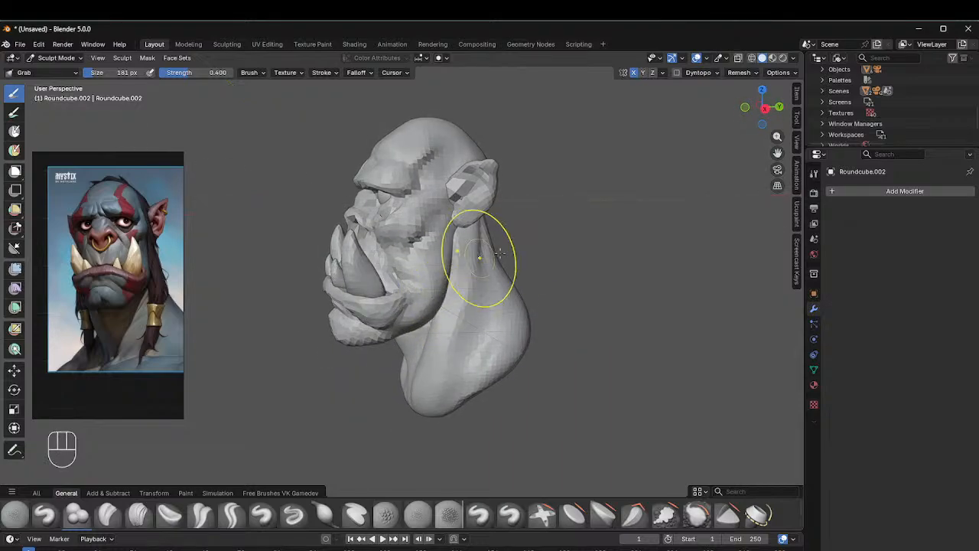
middle_click_drag(481, 251, 605, 247)
scroll(594, 172, "down", 3)
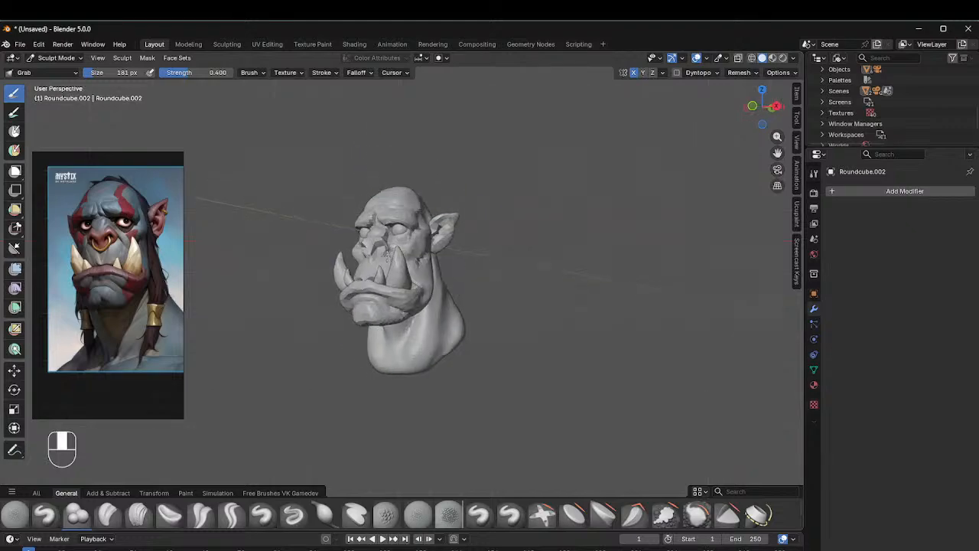
middle_click_drag(470, 247, 396, 237)
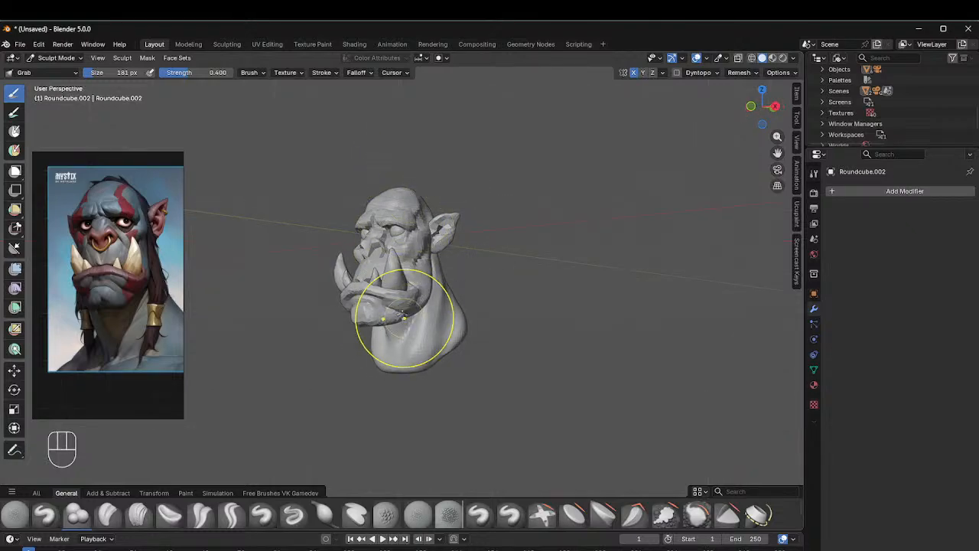
Step: In Object Mode, scale the neck up to about 1.1 and move it about 0.42 m down along the Z axis
key("ctrl+Tab")
left_click(316, 306)
mouse_move(433, 324)
middle_mouse_down()
mouse_move(490, 288)
mouse_move(519, 290)
middle_mouse_up()
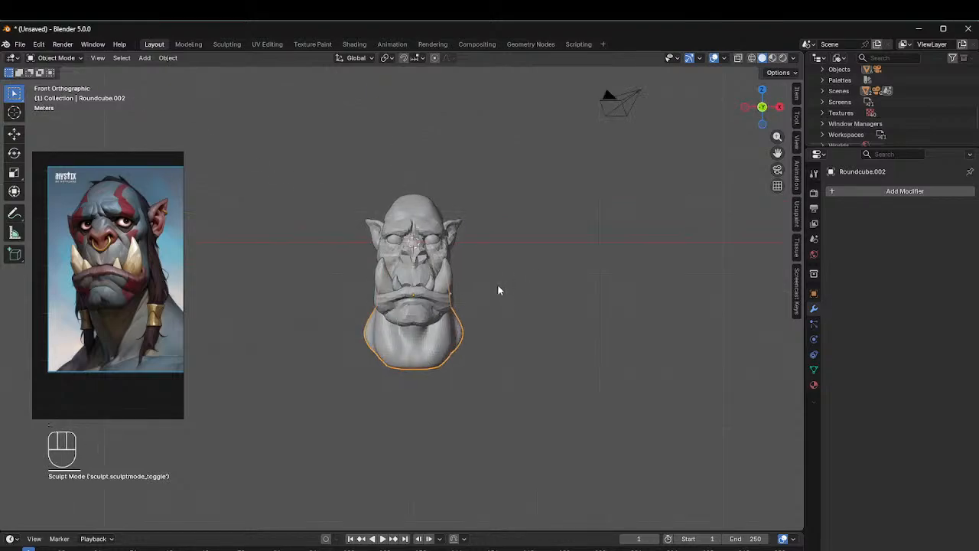
key("s")
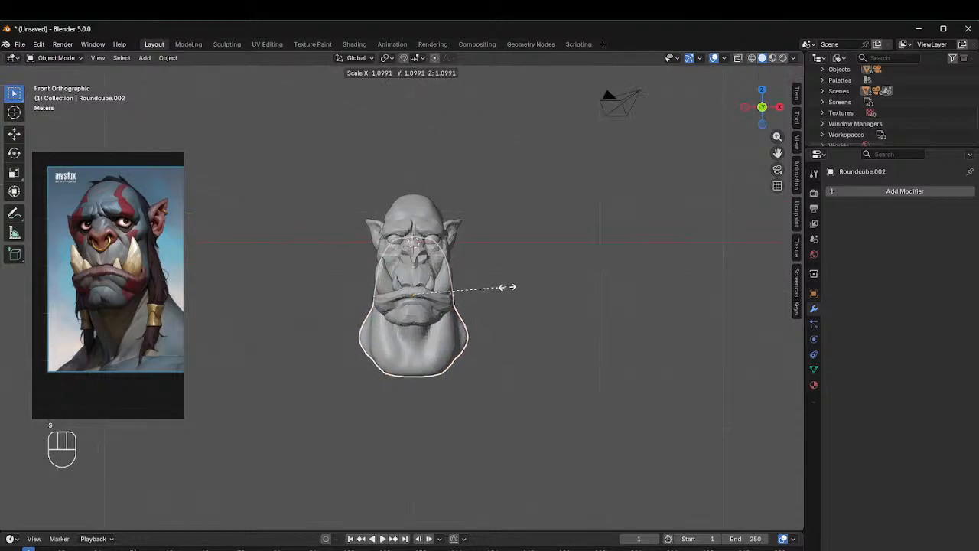
left_click(505, 290)
key("g")
key("z")
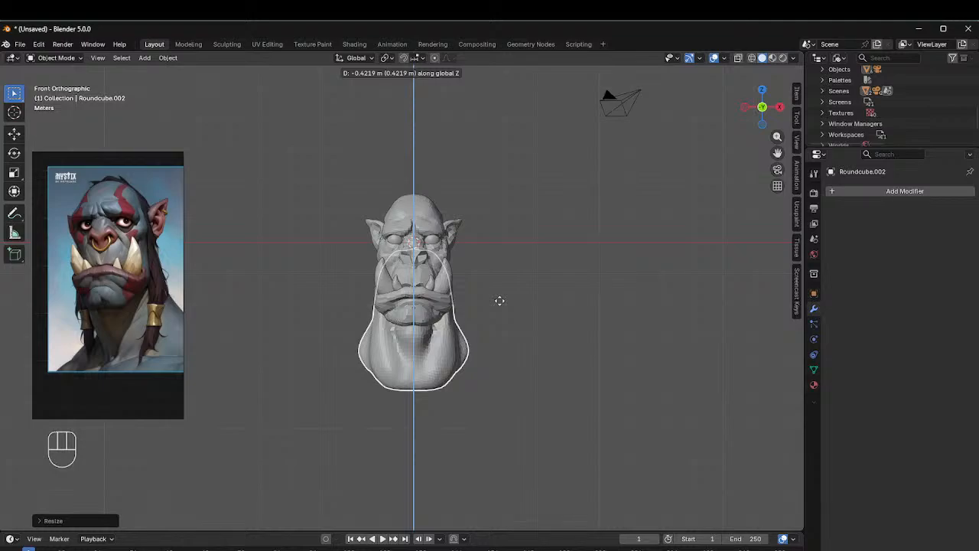
left_click(500, 301)
Step: Return the neck to Sculpt Mode and refine its throat and nape contours using the Grab brush at 146 px
middle_click_drag(551, 246, 396, 299)
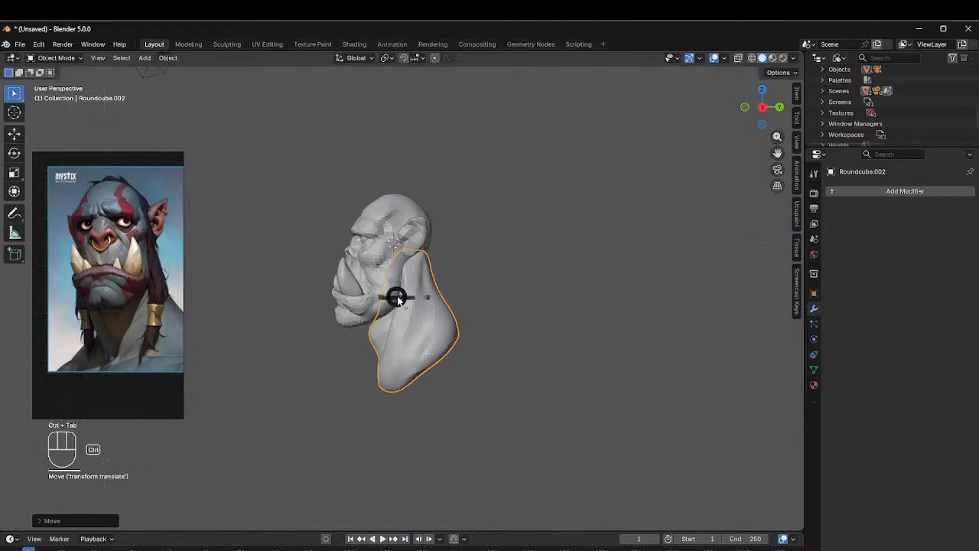
key("ctrl+Tab")
left_click(395, 360)
key("f")
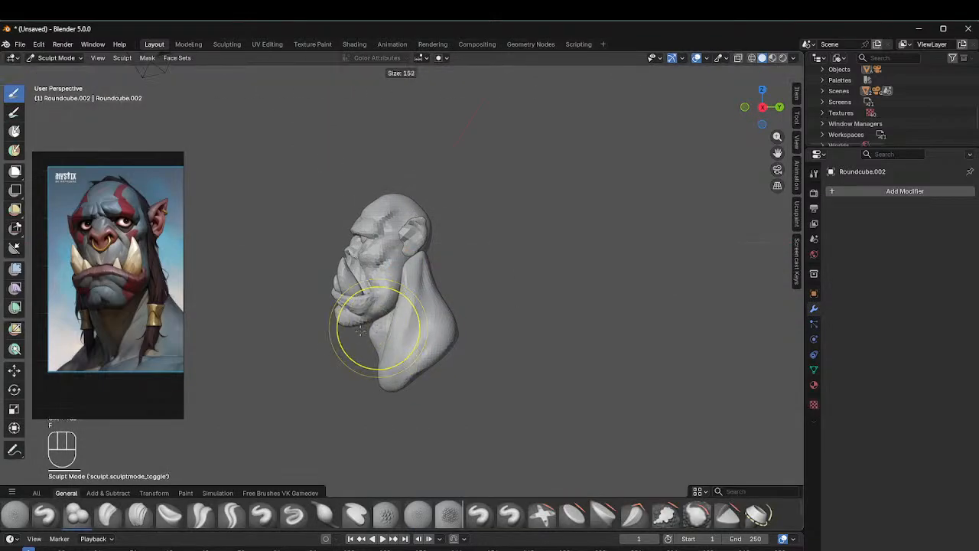
left_click(363, 329)
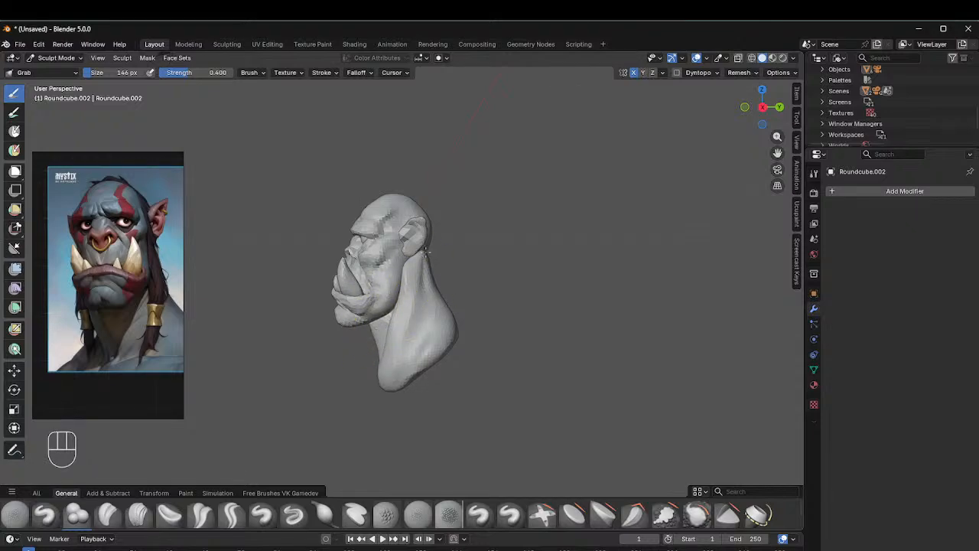
middle_click_drag(448, 230, 421, 238)
left_click_drag(450, 251, 440, 255)
left_click_drag(443, 257, 428, 259)
middle_click_drag(500, 227, 572, 207)
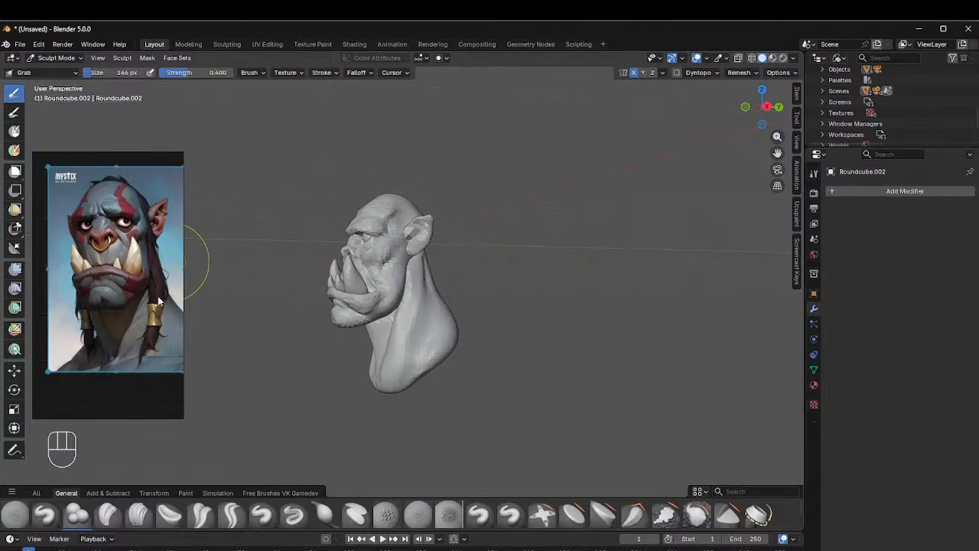
mouse_move(367, 229)
middle_mouse_down()
mouse_move(437, 225)
mouse_move(542, 246)
mouse_move(539, 238)
middle_mouse_up()
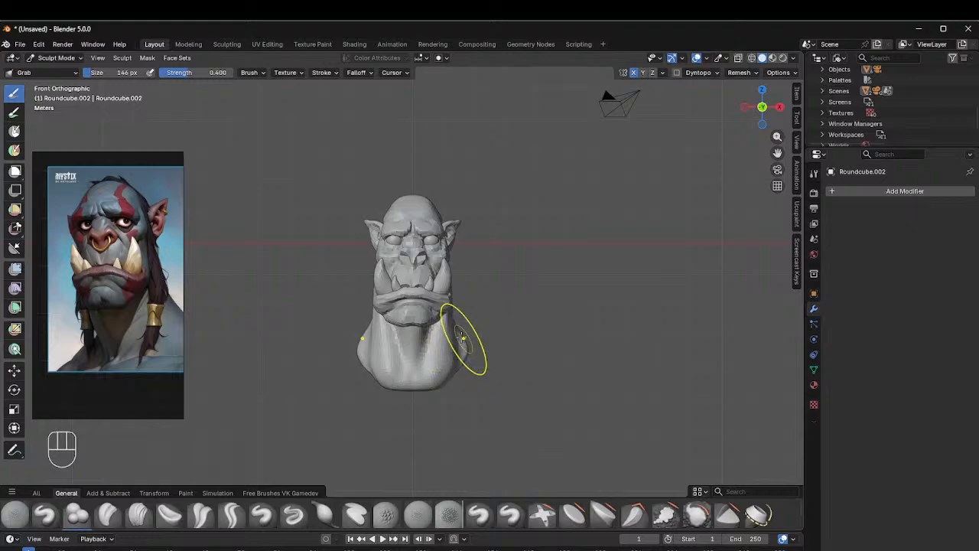
mouse_move(515, 301)
middle_mouse_down()
mouse_move(507, 245)
mouse_move(482, 268)
middle_mouse_up()
Step: Build up the sides, back and shoulder forms of the neck using Clay Strips at 63 px and smooth them
left_click(138, 514)
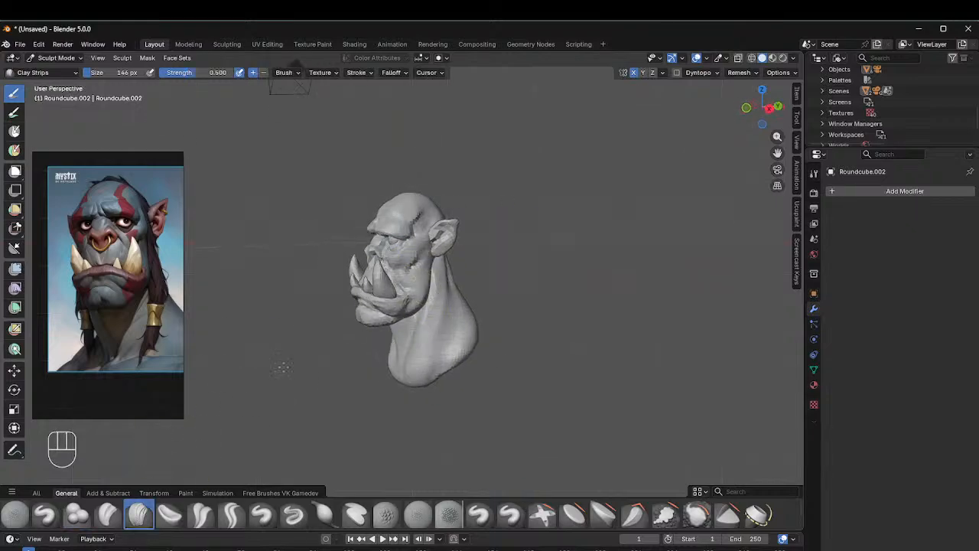
key("f")
left_click(511, 309)
middle_click_drag(510, 310, 467, 298)
key("f")
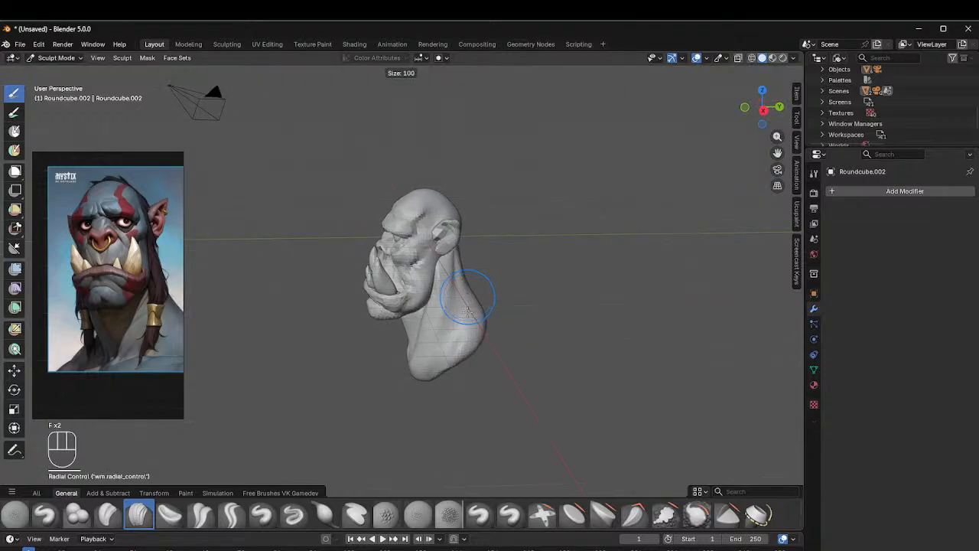
left_click(459, 318)
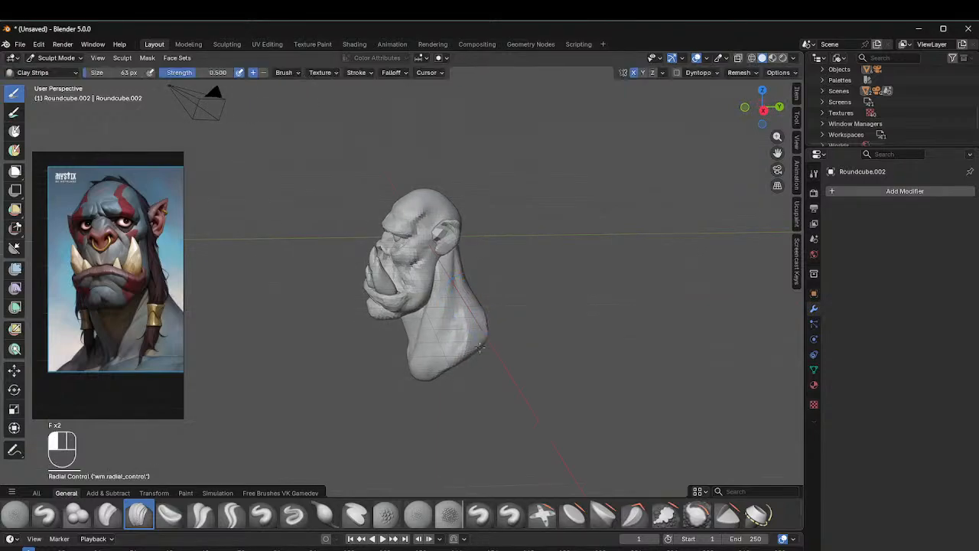
middle_click_drag(468, 356, 468, 283)
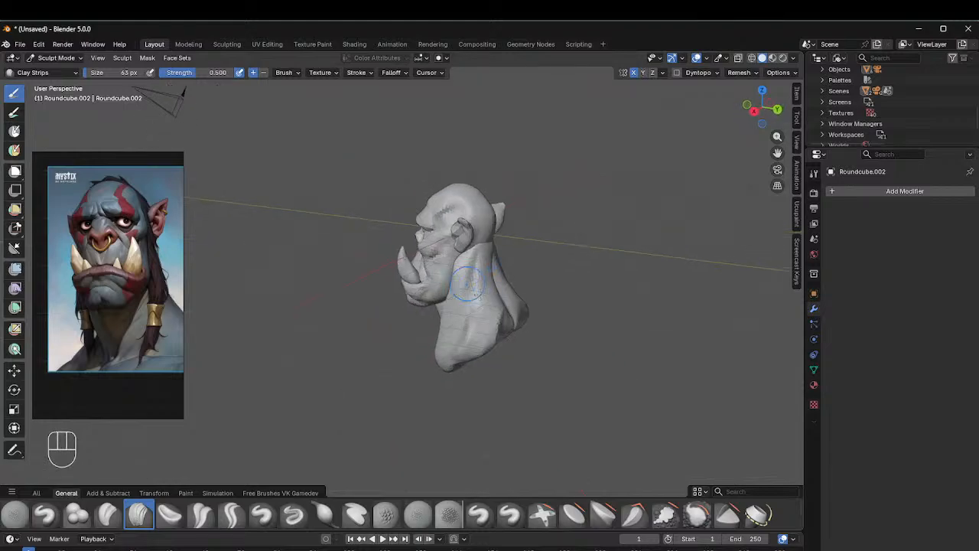
left_click_drag(495, 319, 491, 308)
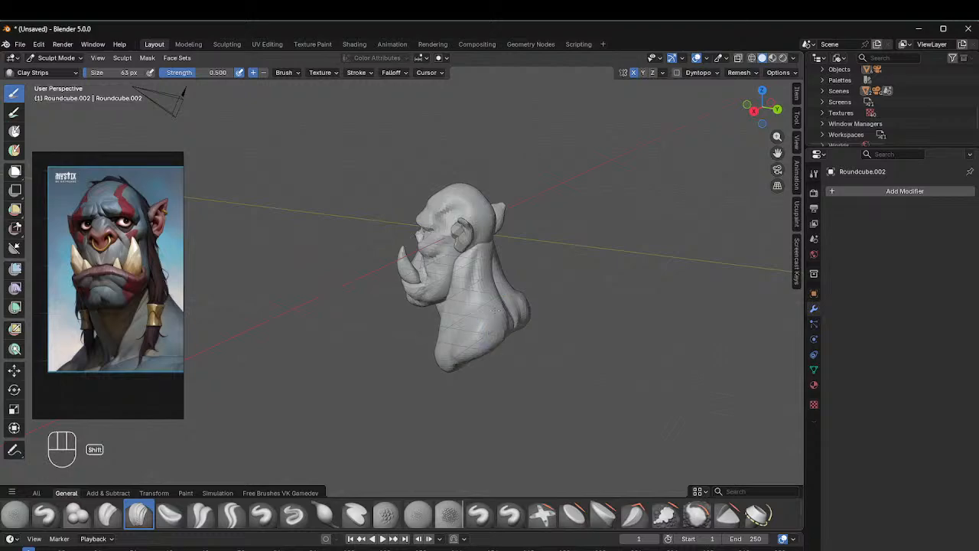
middle_click_drag(470, 319, 502, 316)
left_click_drag(519, 340, 507, 350)
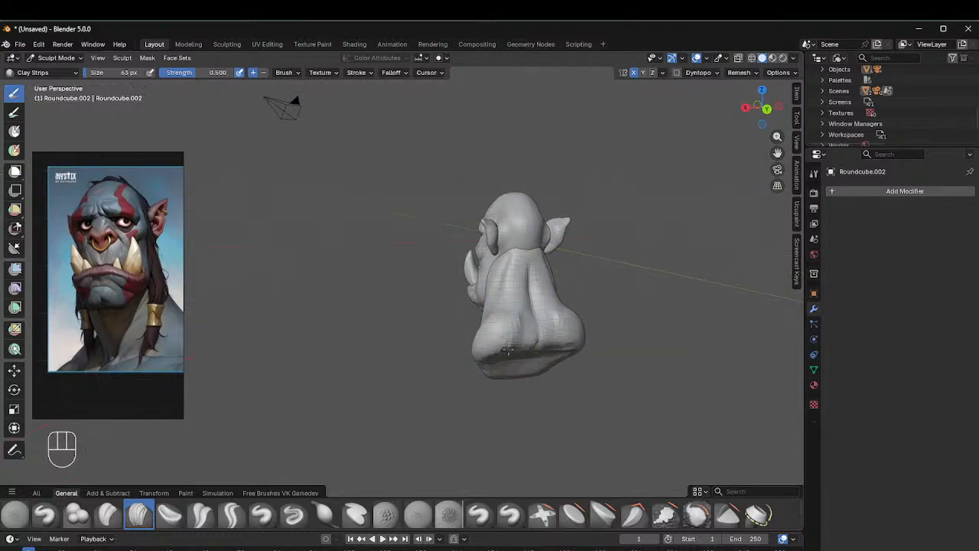
mouse_move(480, 343)
middle_mouse_down()
mouse_move(499, 316)
mouse_move(490, 310)
mouse_move(502, 312)
mouse_move(433, 312)
mouse_move(553, 260)
middle_mouse_up()
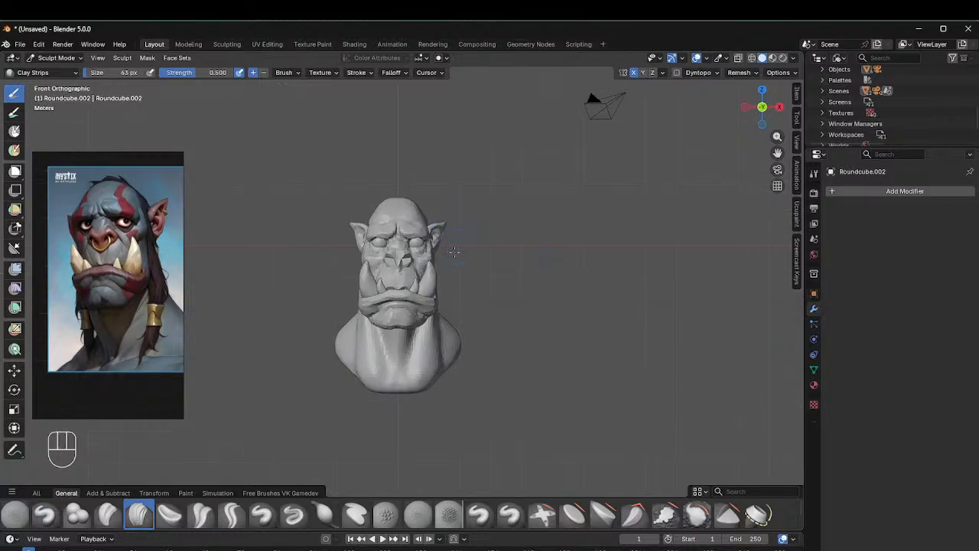
Step: In Object Mode, apply the Mirror modifier on the ears and apply their object transform
mouse_move(523, 239)
middle_mouse_down()
mouse_move(498, 245)
mouse_move(531, 234)
middle_mouse_up()
scroll(478, 199, "up", 2)
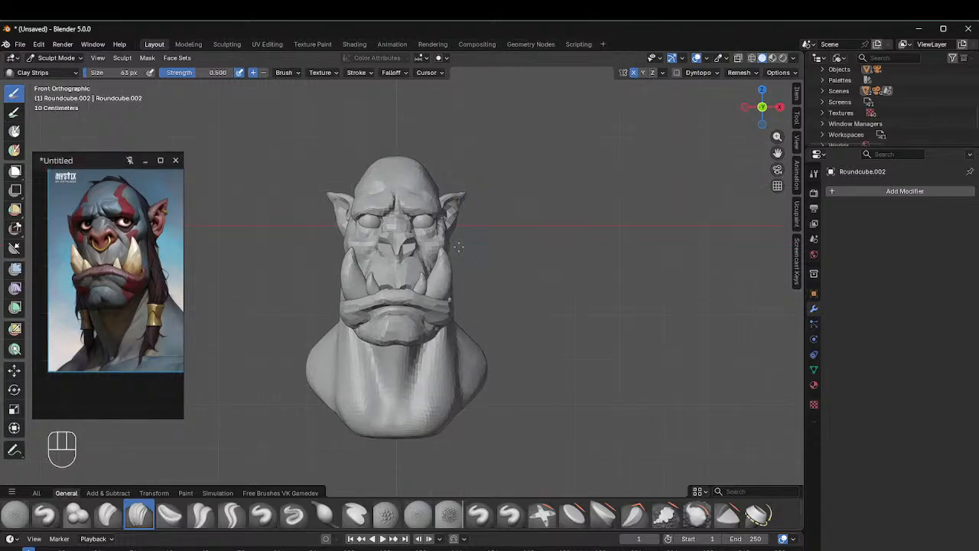
key("ctrl+Tab")
left_click(356, 252)
left_click(403, 194)
middle_click_drag(514, 202, 403, 230)
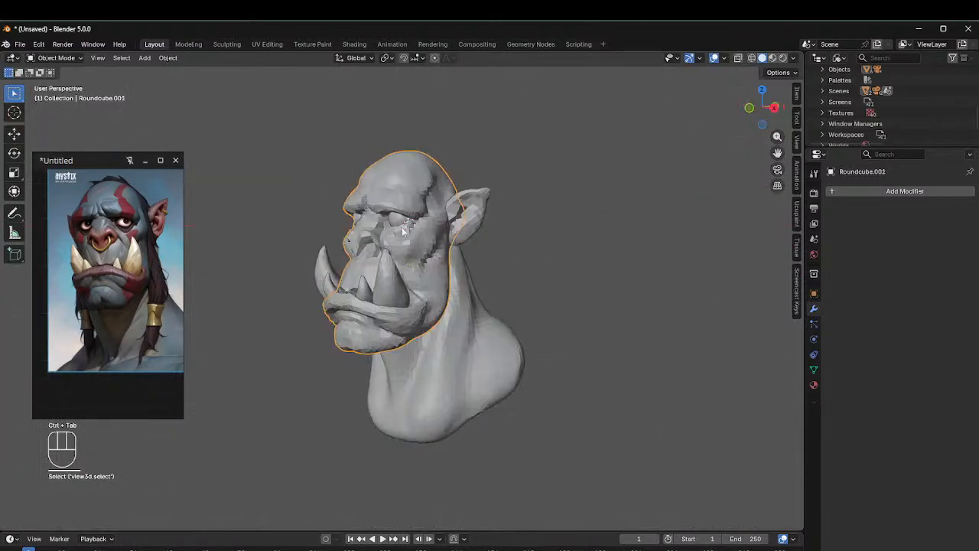
left_click(485, 205, "shift")
middle_click_drag(499, 211, 612, 144)
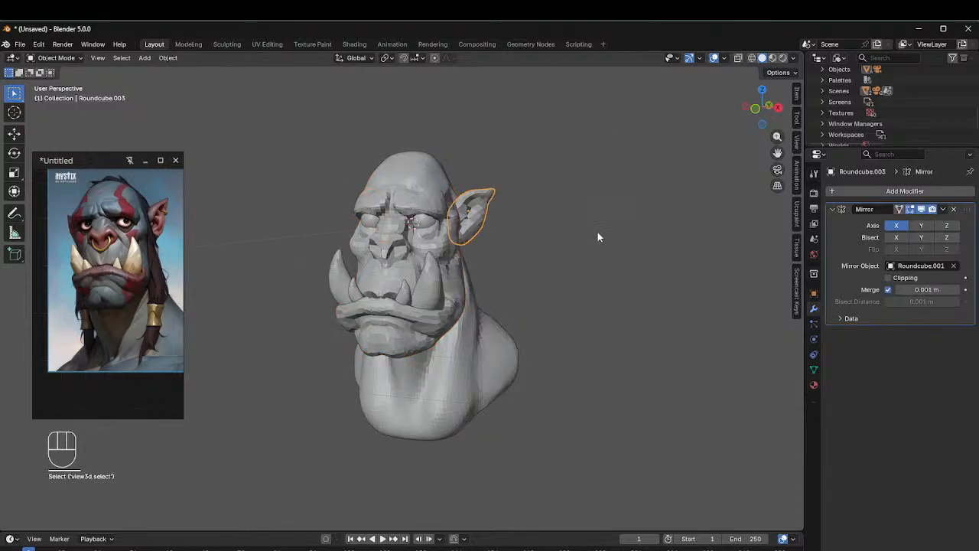
middle_click_drag(597, 232, 621, 234)
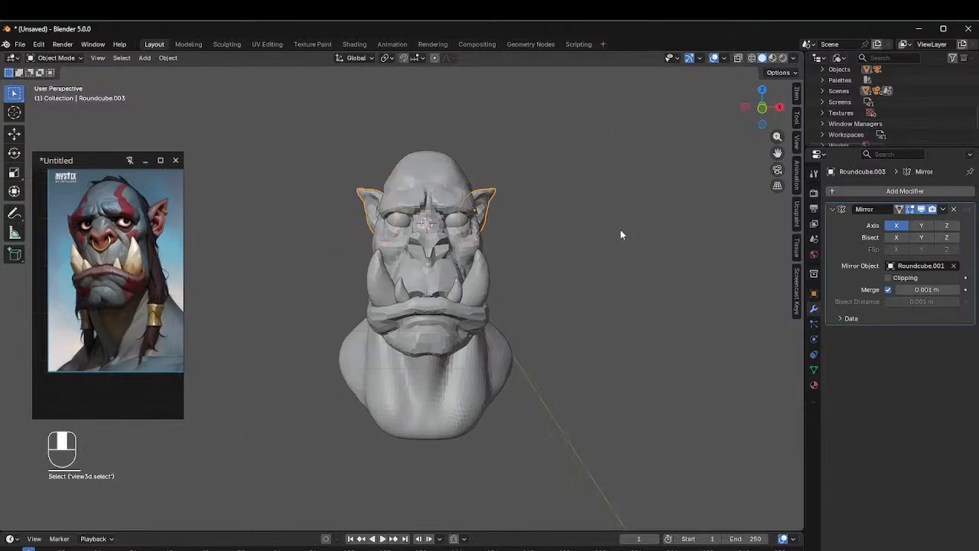
left_click(945, 210)
left_click(892, 222)
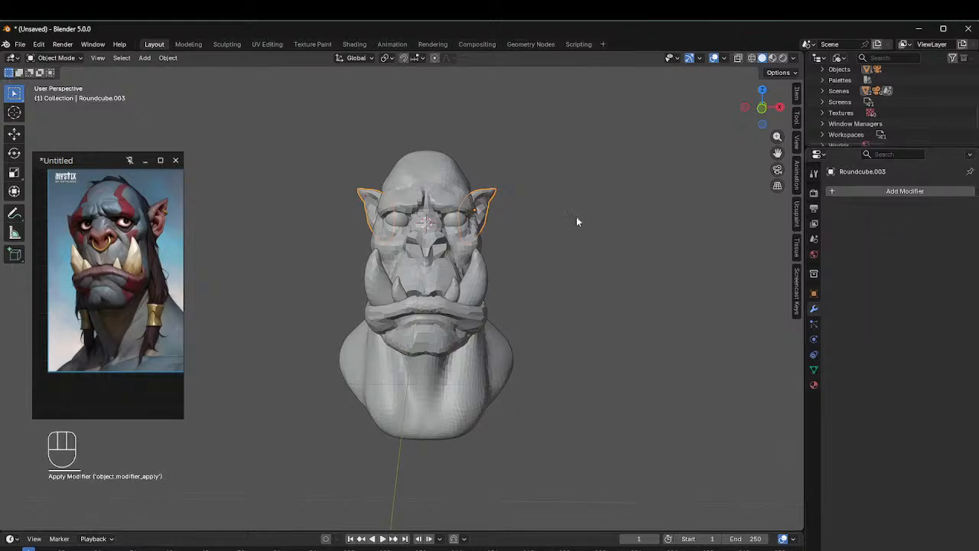
key("ctrl+a")
left_click(459, 207)
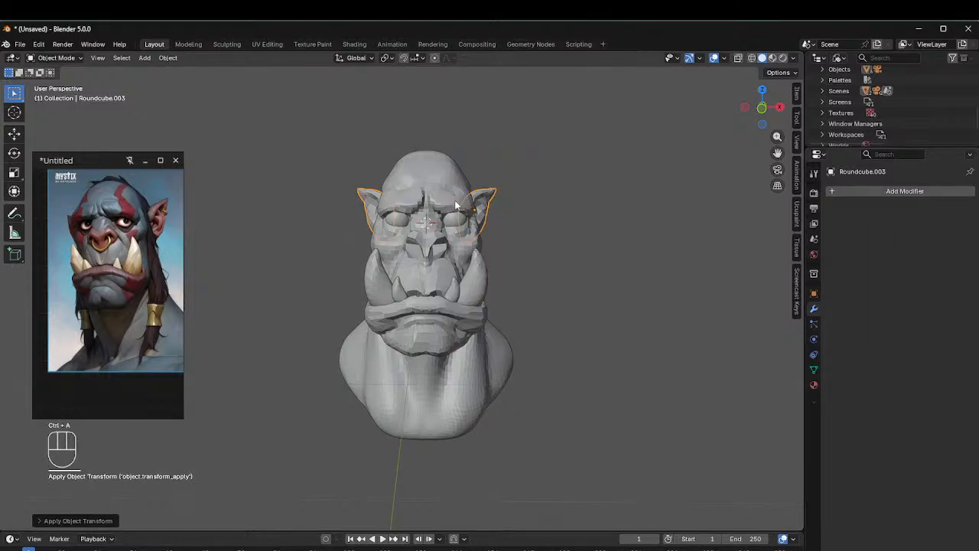
Step: Try to join the head and the ears into one object with the ears as the active object
key("ctrl+Tab")
left_click(455, 173)
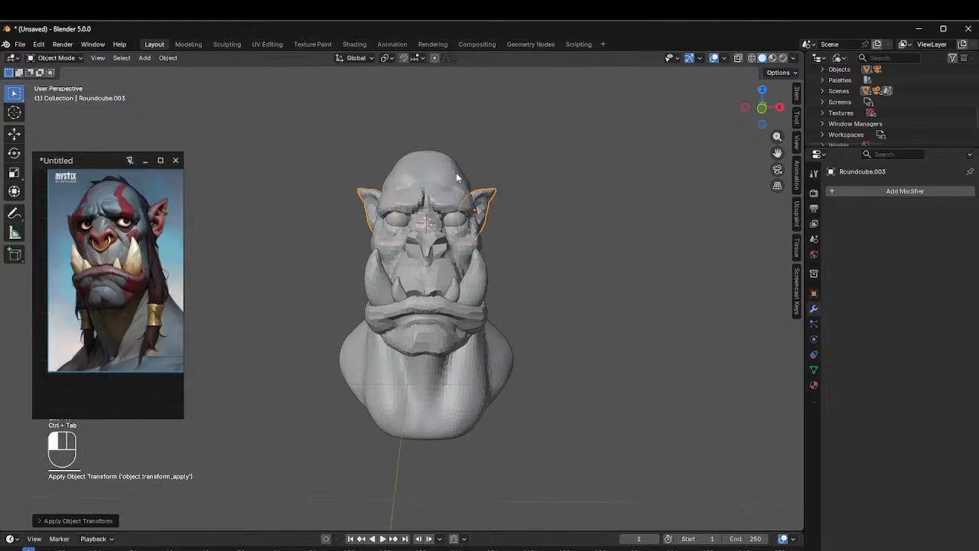
middle_click_drag(528, 213, 448, 206)
left_click(519, 206, "shift")
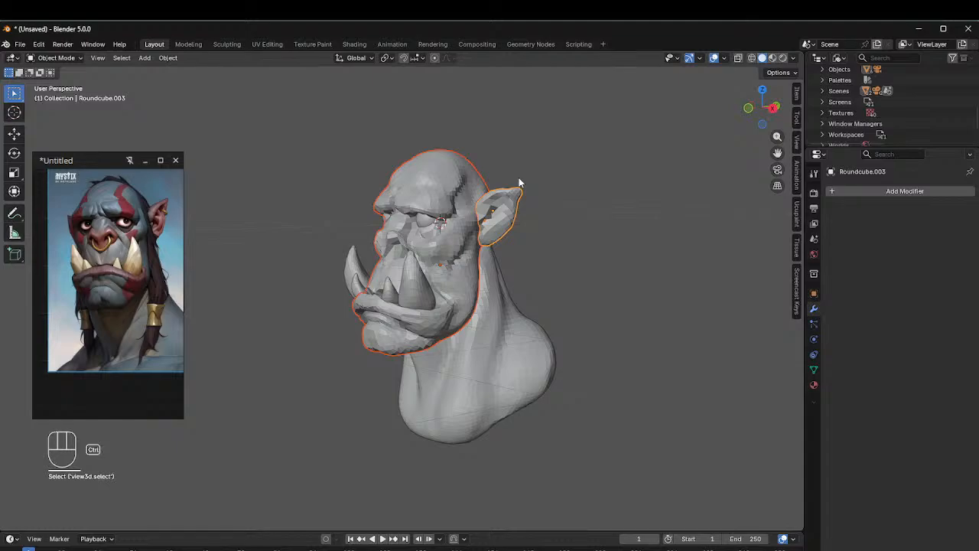
key("ctrl+j")
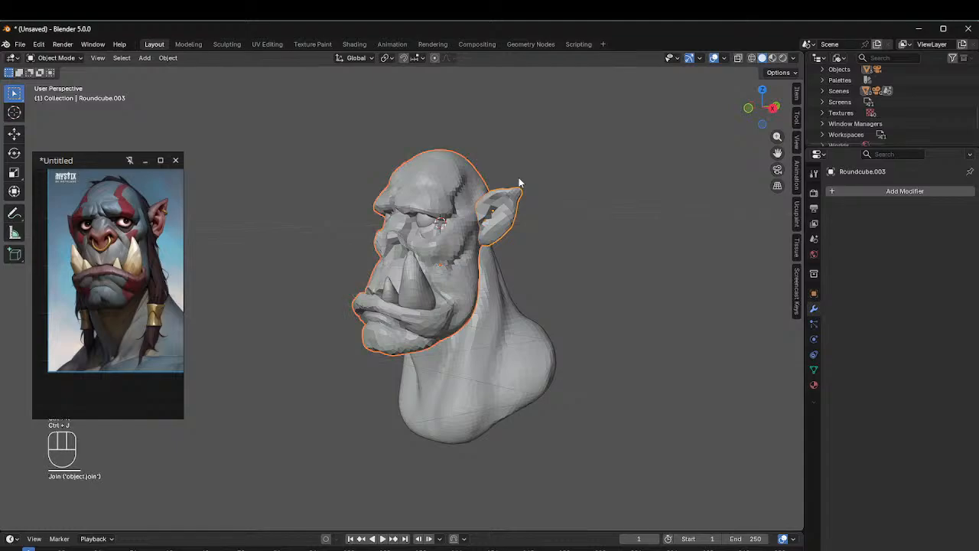
middle_click_drag(519, 178, 475, 264, "alt")
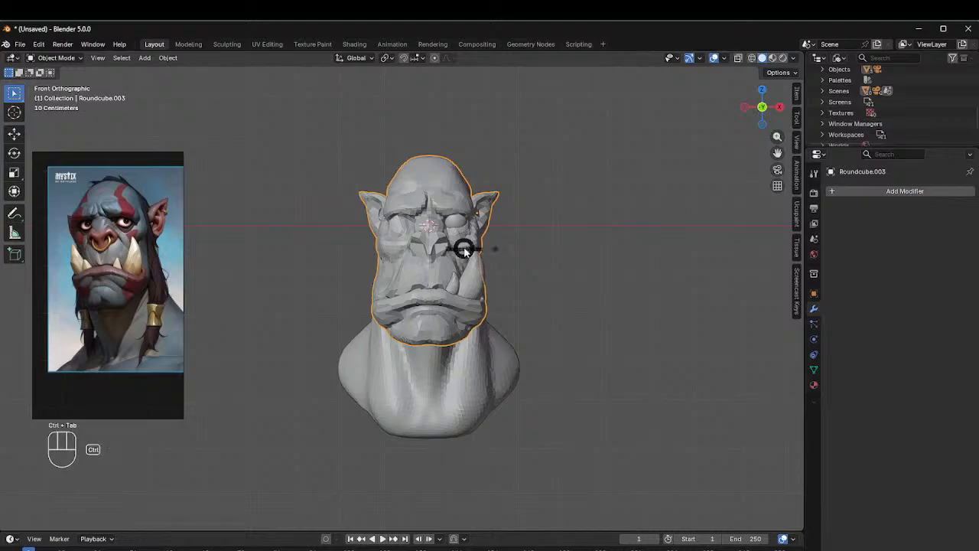
Step: Try to set the joined head as the Mirror Object of the eye sphere's Mirror modifier
key("ctrl+Tab")
left_click(459, 223)
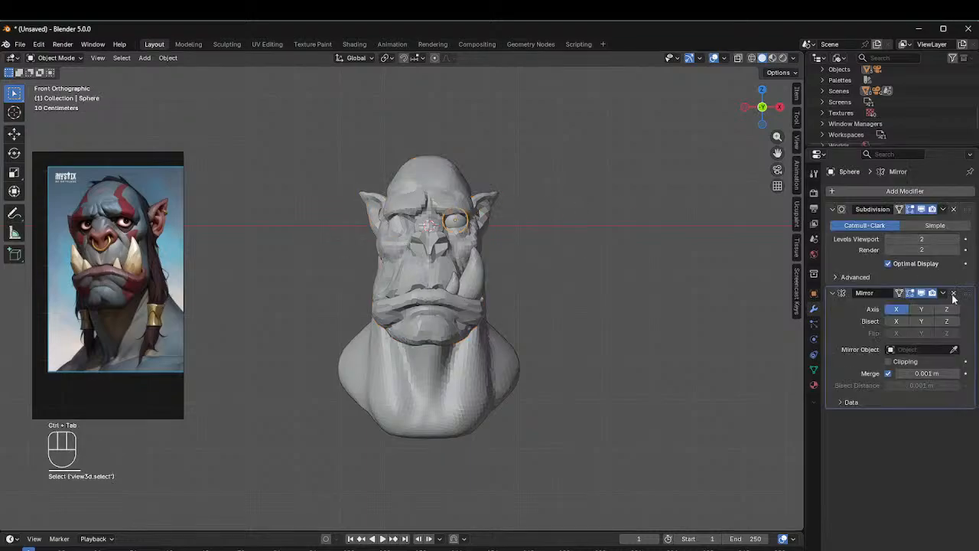
left_click(425, 186)
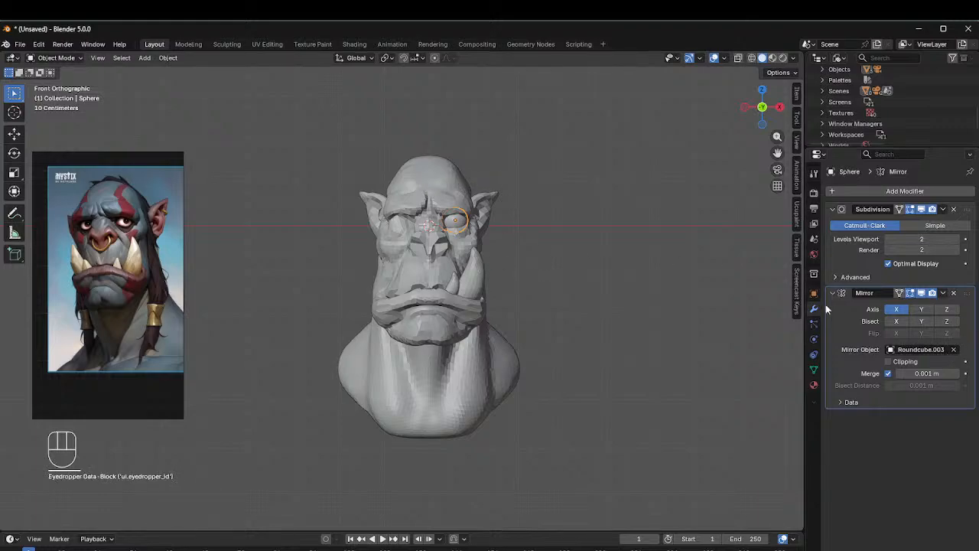
left_click(955, 350)
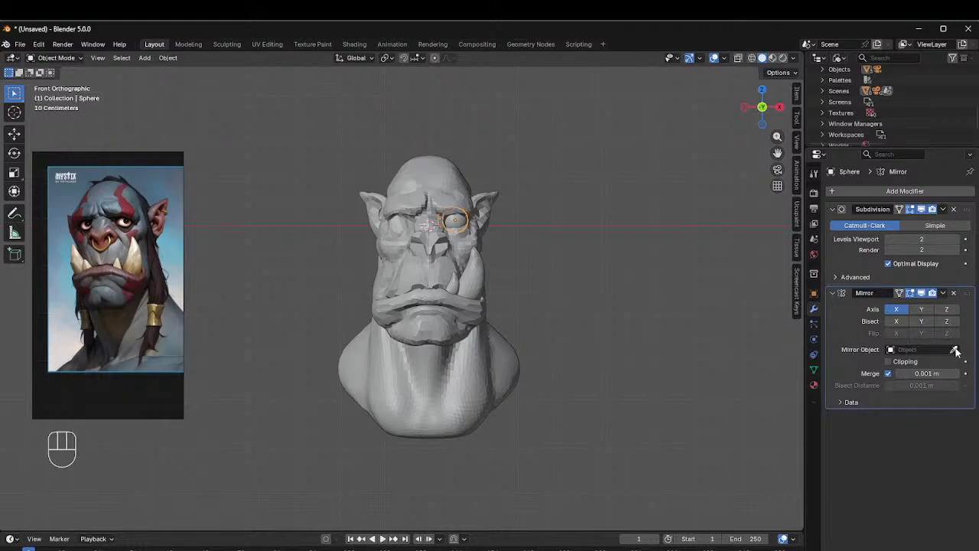
left_click(426, 258)
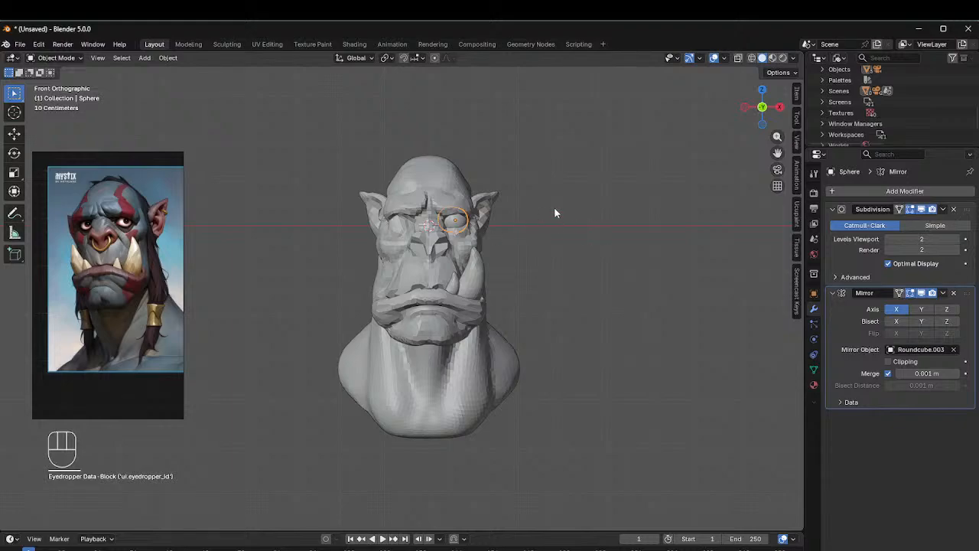
Step: Try replacing the eye sphere's Mirror modifier with a new X-axis one that uses the joined head as Mirror Object
left_click(955, 294)
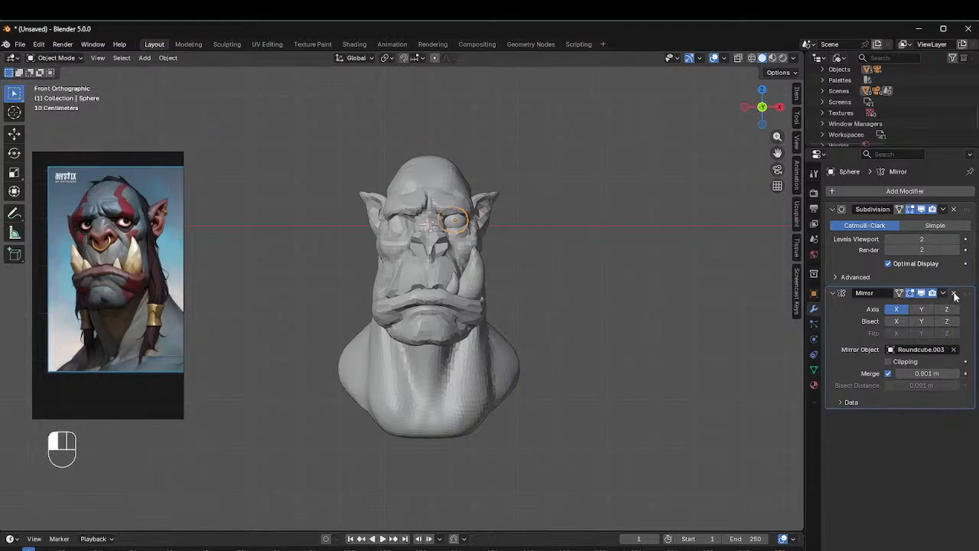
left_click(889, 191)
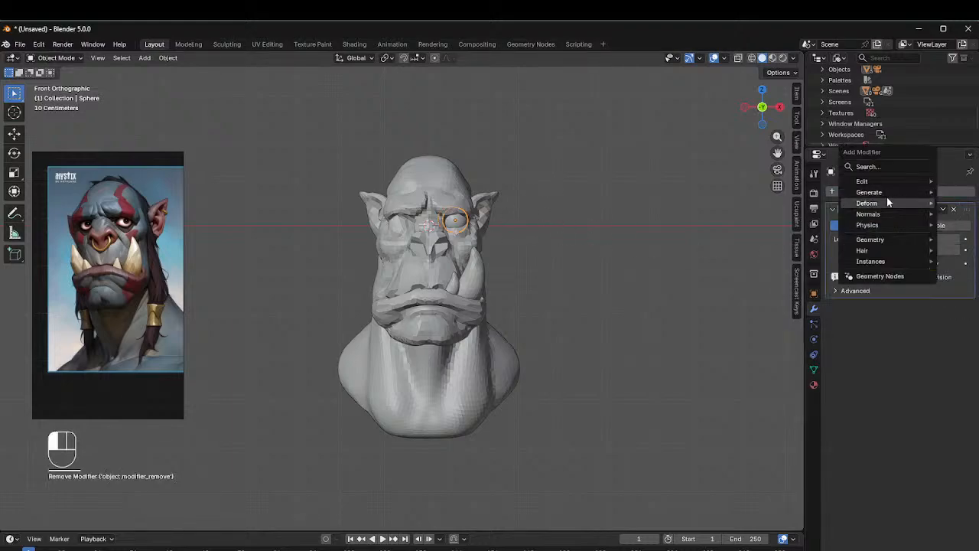
mouse_move(882, 191)
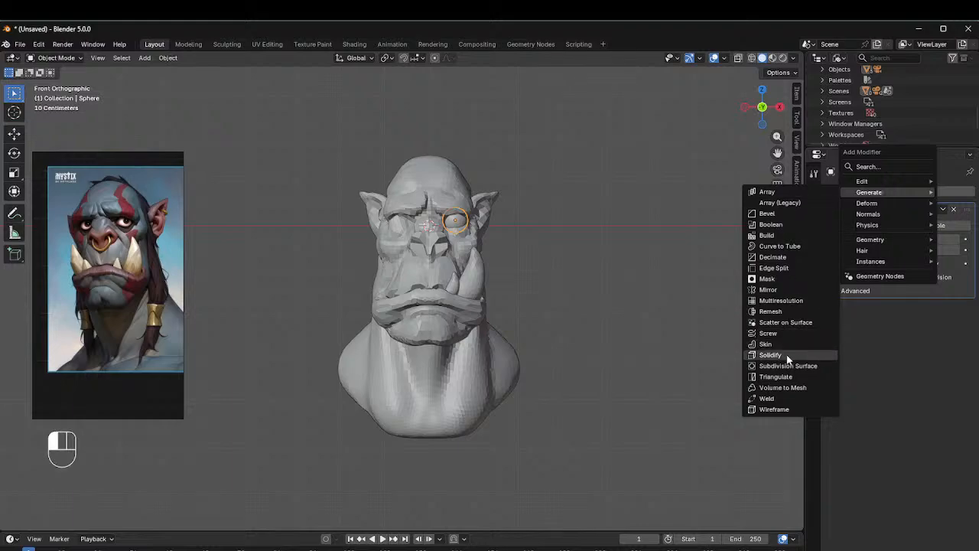
left_click(771, 289)
left_click(953, 364)
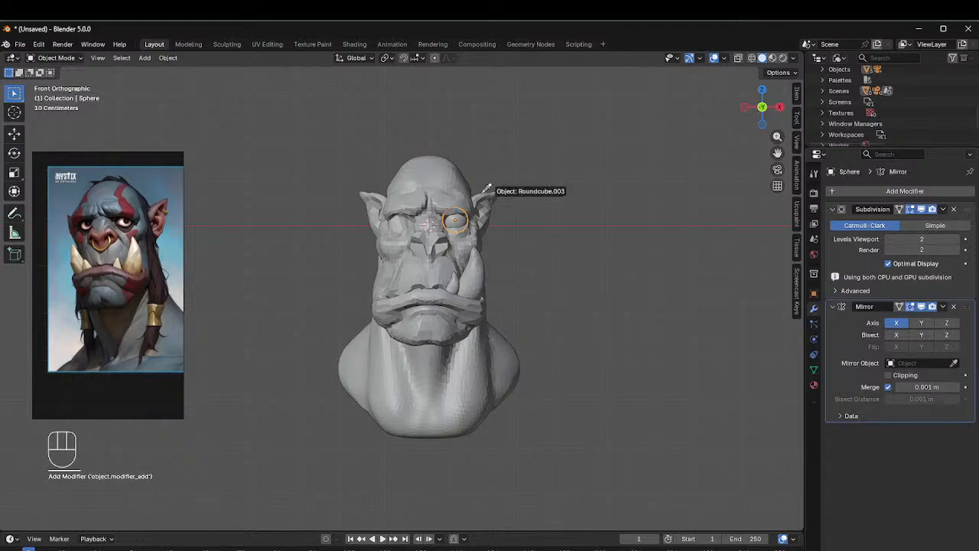
left_click(426, 193)
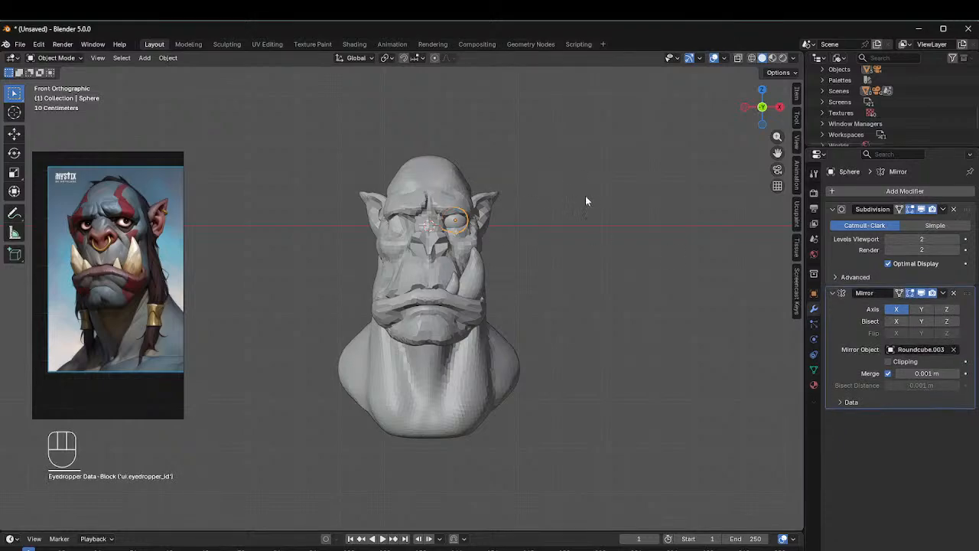
mouse_move(565, 220)
middle_mouse_down()
mouse_move(416, 224)
mouse_move(573, 227)
middle_mouse_up()
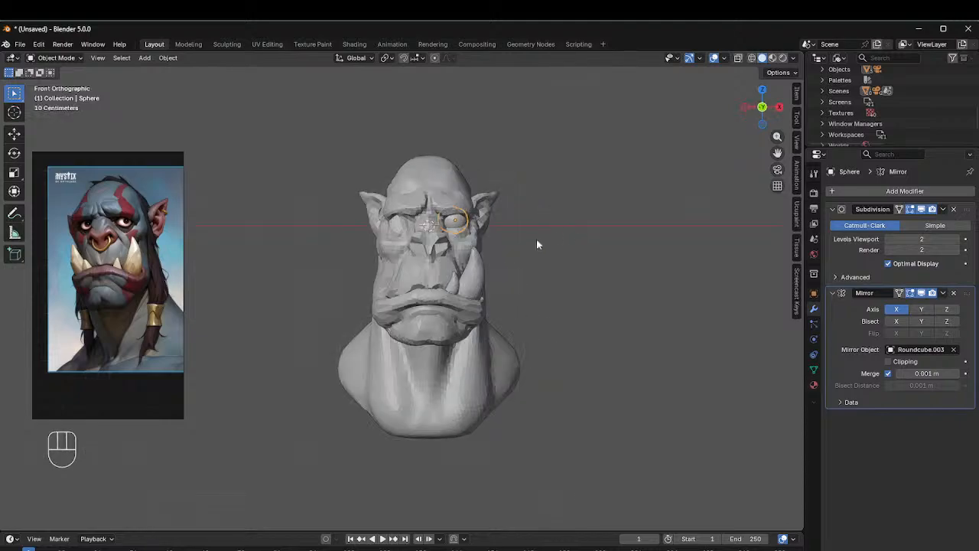
Step: Undo the eye sphere's Mirror modifier changes and the joining of the head and ears
key("ctrl+z")
key("ctrl+z")
key("ctrl+z")
key("ctrl+z")
key("ctrl+z")
key("ctrl+z")
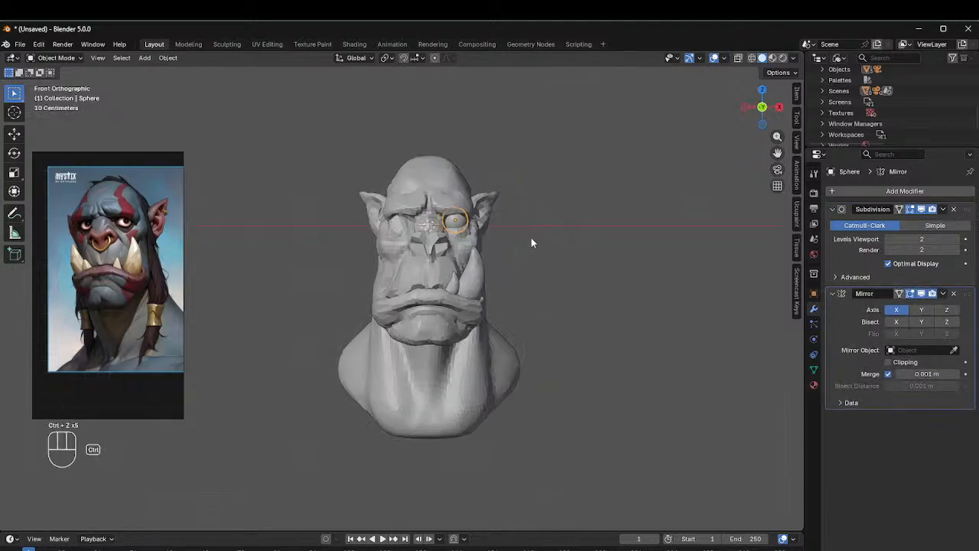
key("ctrl+z")
key("ctrl+z")
key("ctrl+z")
key("ctrl+z")
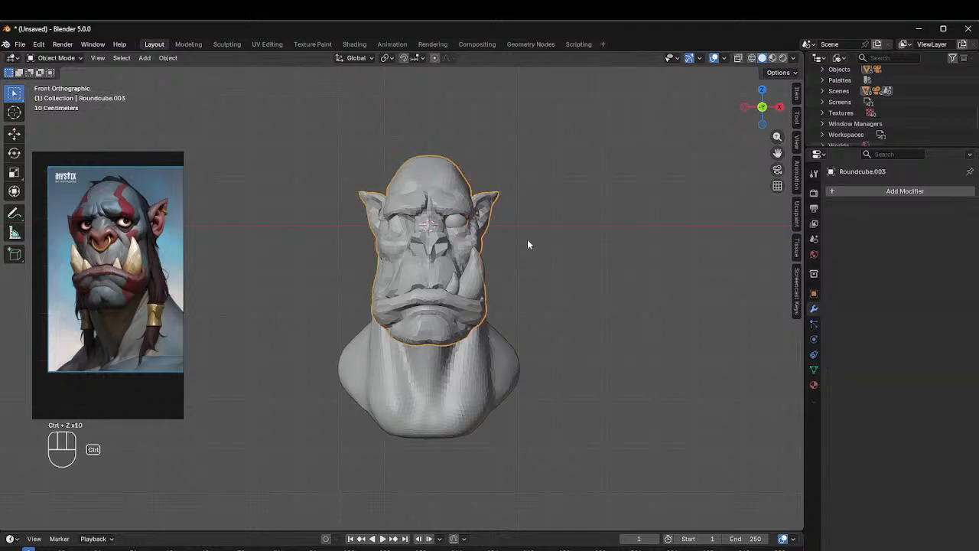
key("ctrl+z")
Step: Select only the head mesh and switch it to Sculpt Mode
left_click(457, 289)
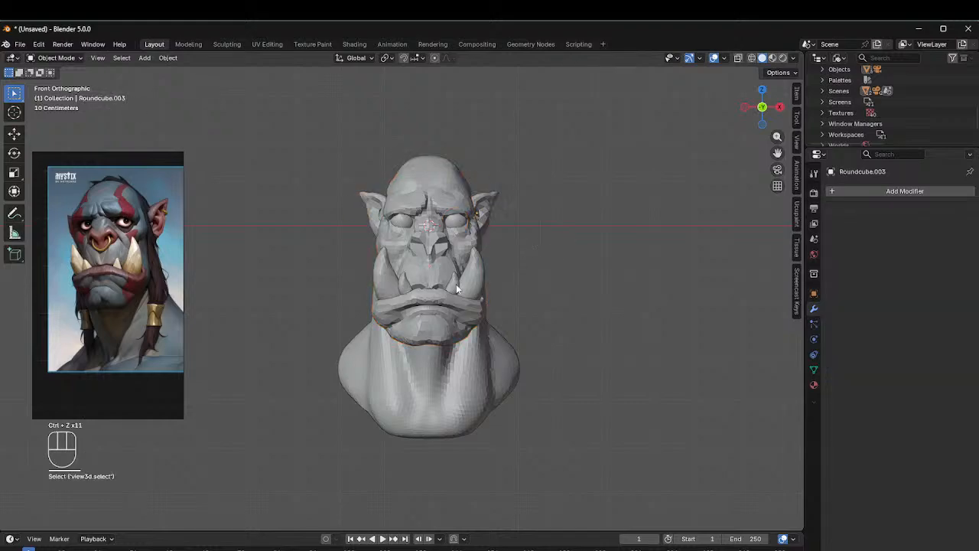
left_click(434, 184)
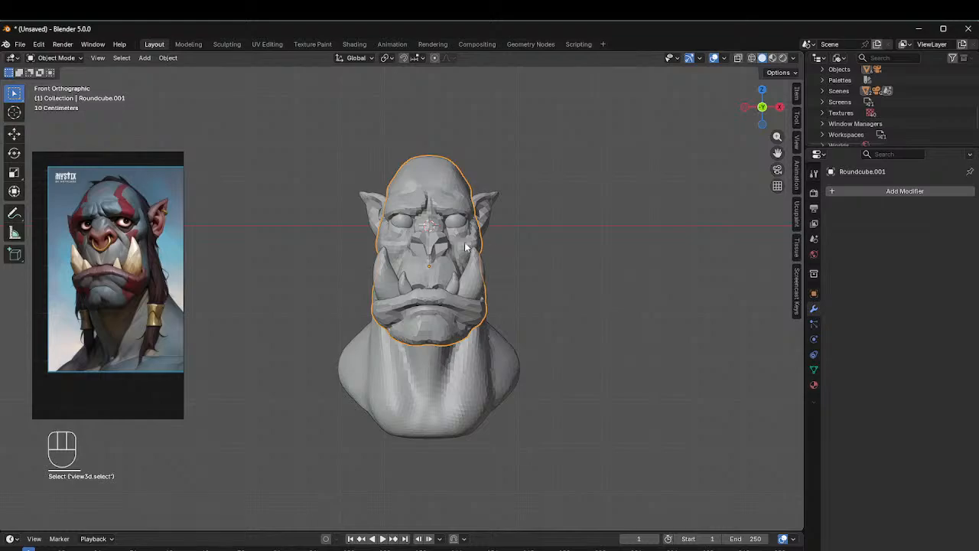
mouse_move(482, 251)
middle_mouse_down()
mouse_move(436, 253)
mouse_move(488, 250)
middle_mouse_up()
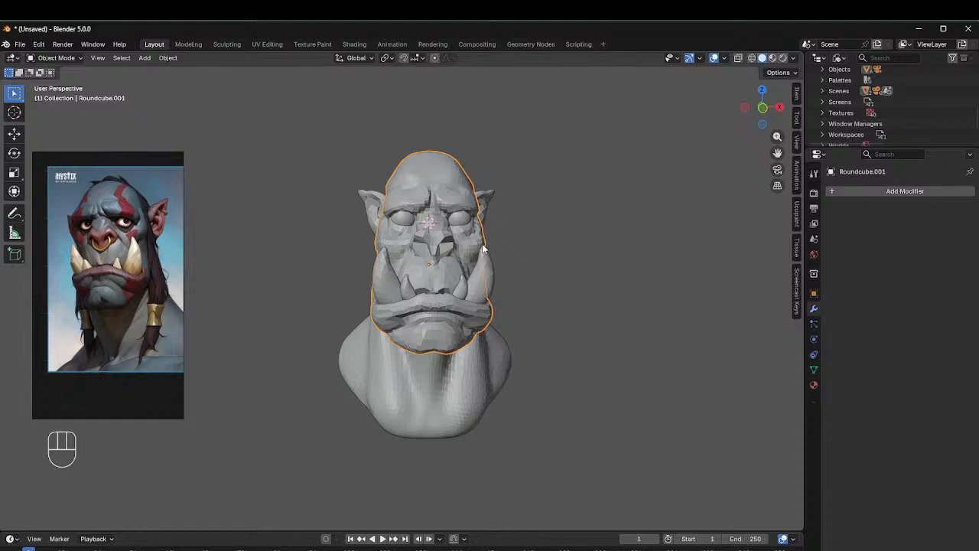
key("ctrl+Tab")
left_click(481, 306)
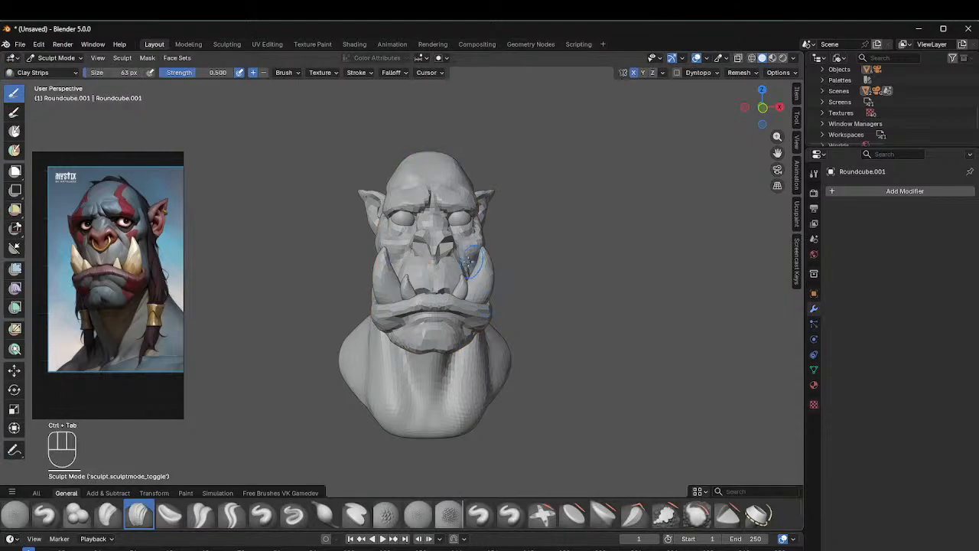
Step: Reduce the head's voxel size and voxel-remesh it at the finer resolution
mouse_move(474, 258)
middle_mouse_down()
mouse_move(445, 267)
mouse_move(457, 264)
middle_mouse_up()
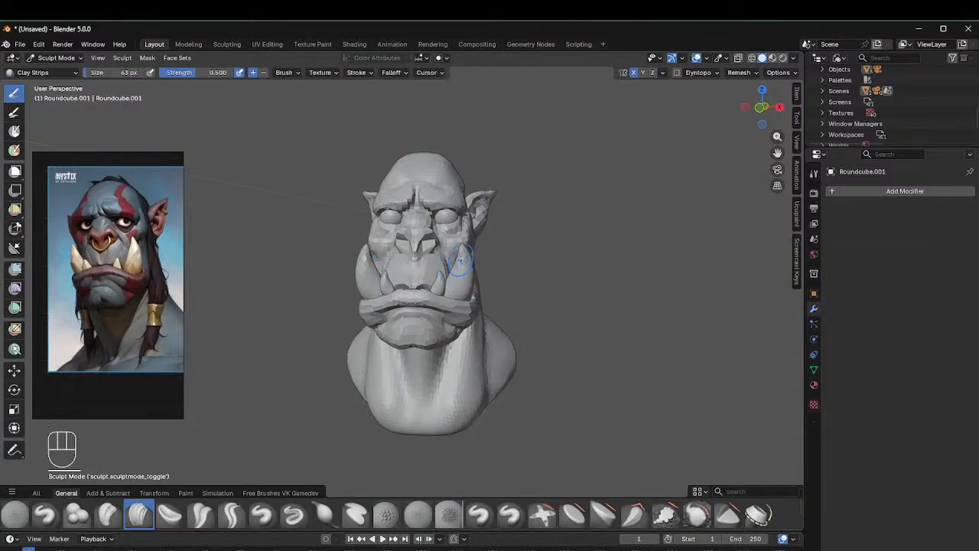
key("ctrl+r")
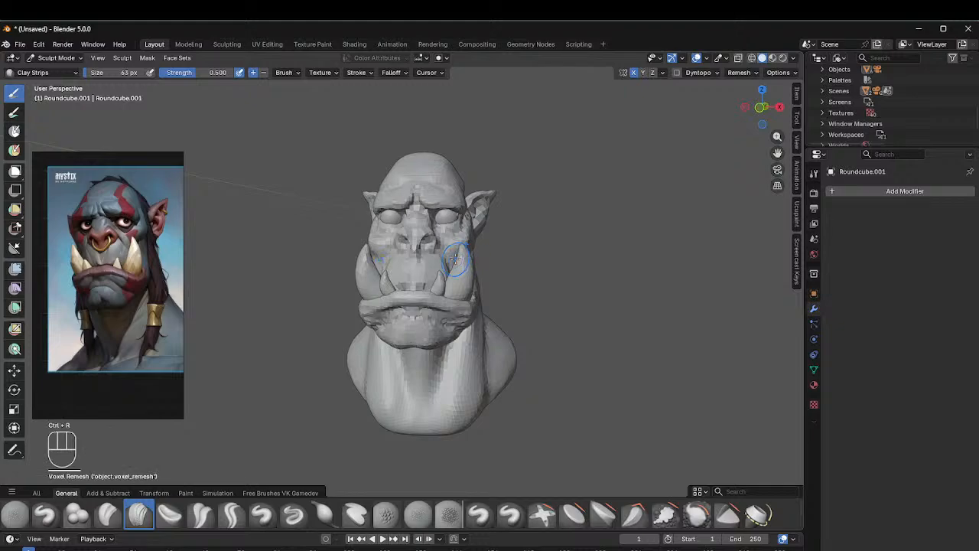
key("ctrl+z")
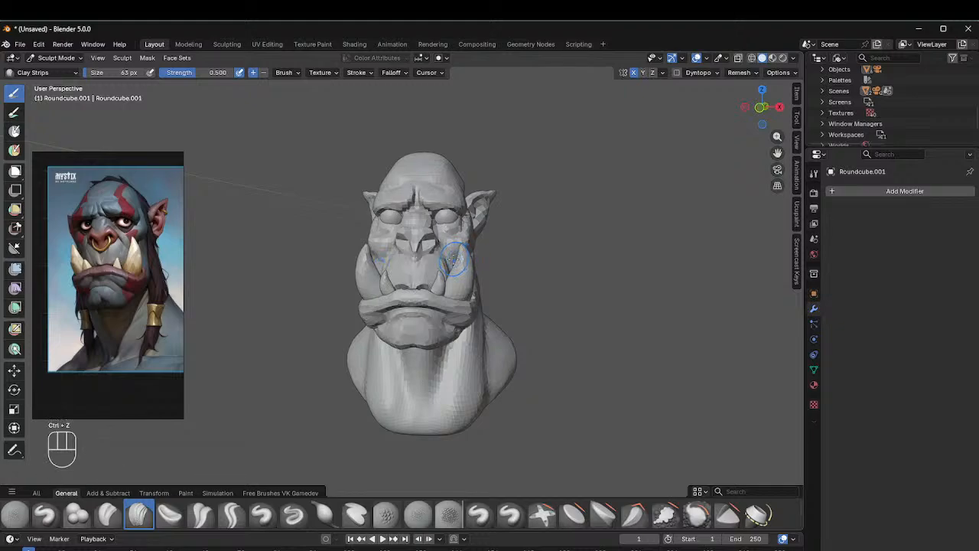
key("r")
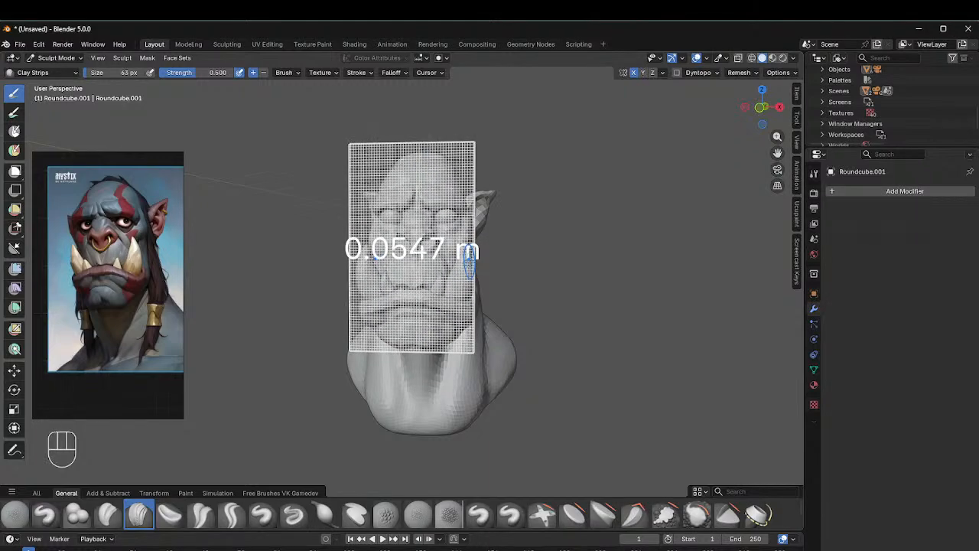
left_click(476, 254)
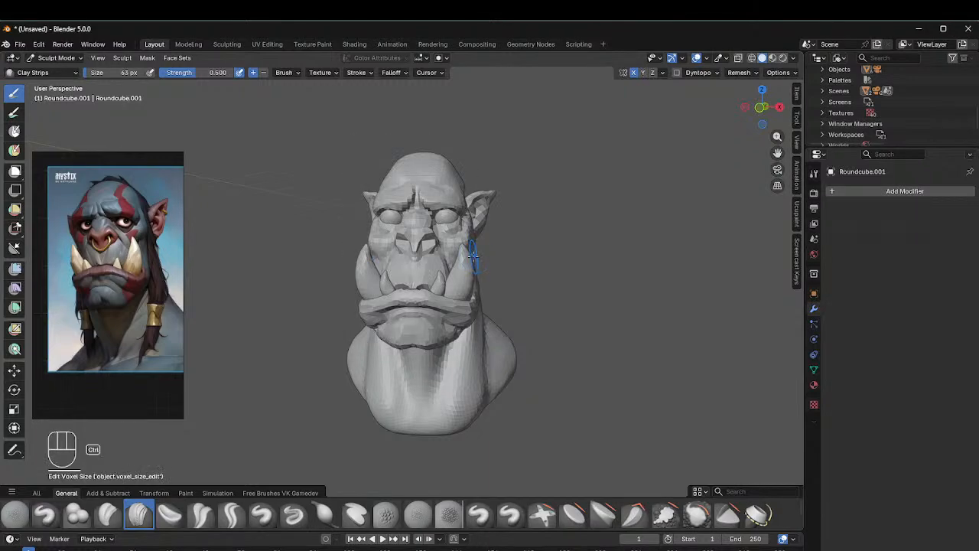
key("ctrl+r")
middle_click_drag(475, 253, 493, 254)
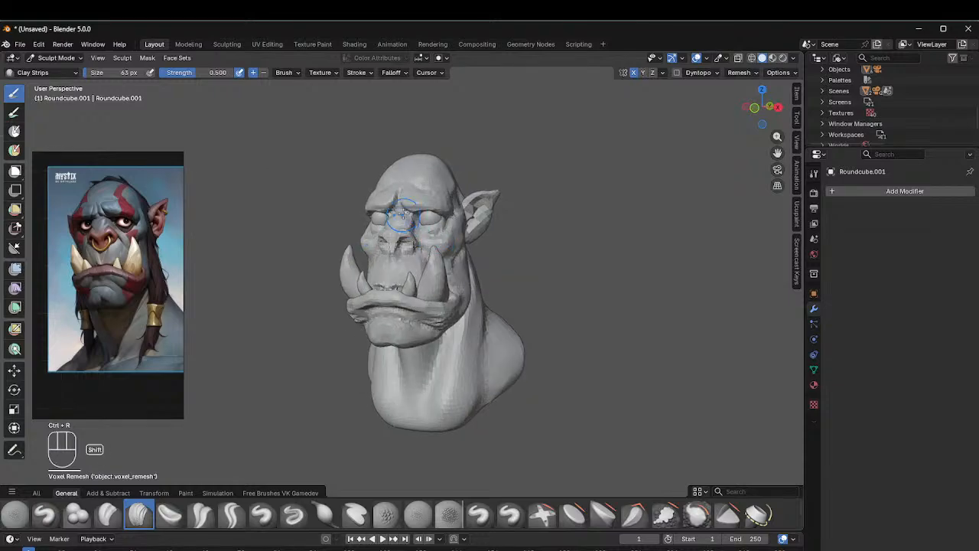
Step: Smooth the remeshed head's forehead, nose bridge, cheeks, lips and chin
key("shift")
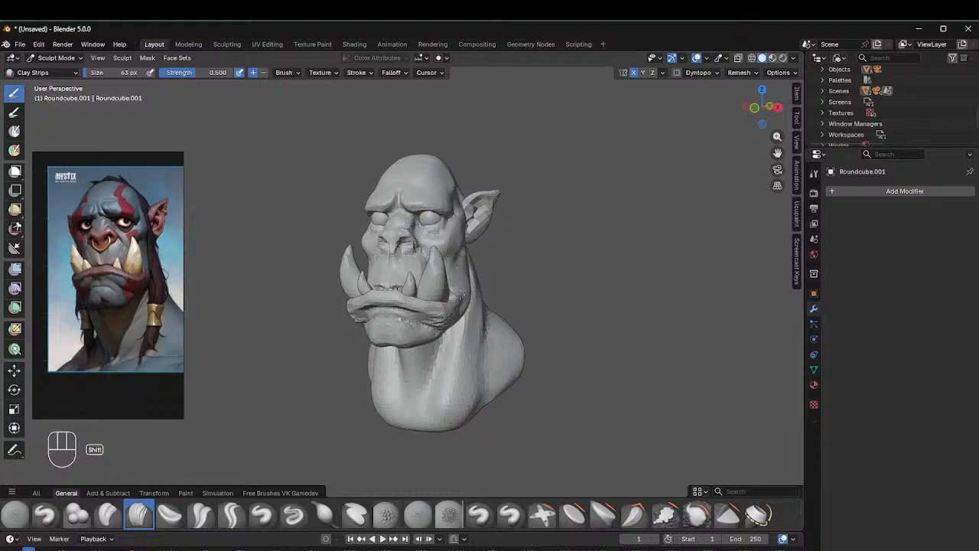
mouse_move(460, 293)
left_mouse_down("shift")
mouse_move(365, 313)
mouse_move(390, 320)
mouse_move(383, 305)
mouse_move(417, 272)
mouse_move(394, 285)
mouse_move(428, 264)
mouse_move(400, 232)
left_mouse_up("shift")
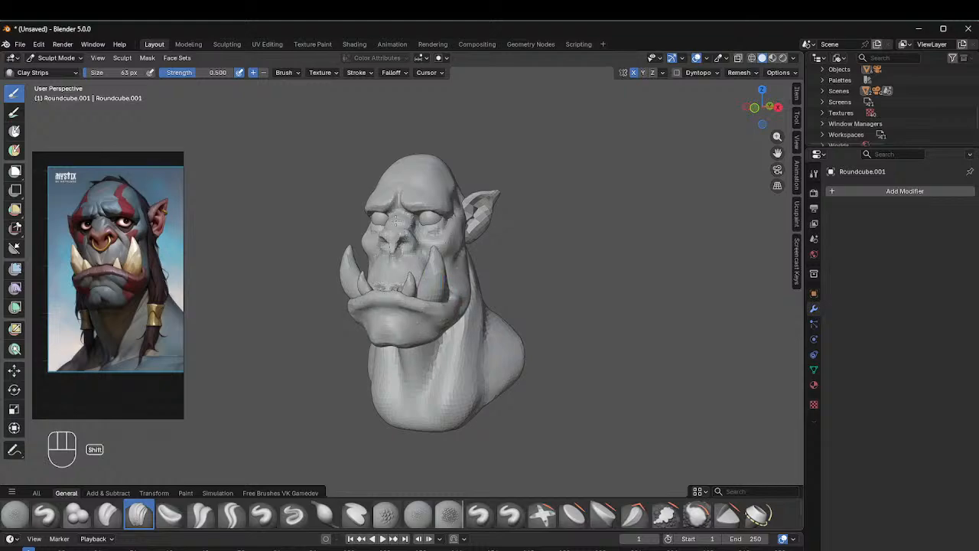
middle_click_drag(430, 176, 505, 179)
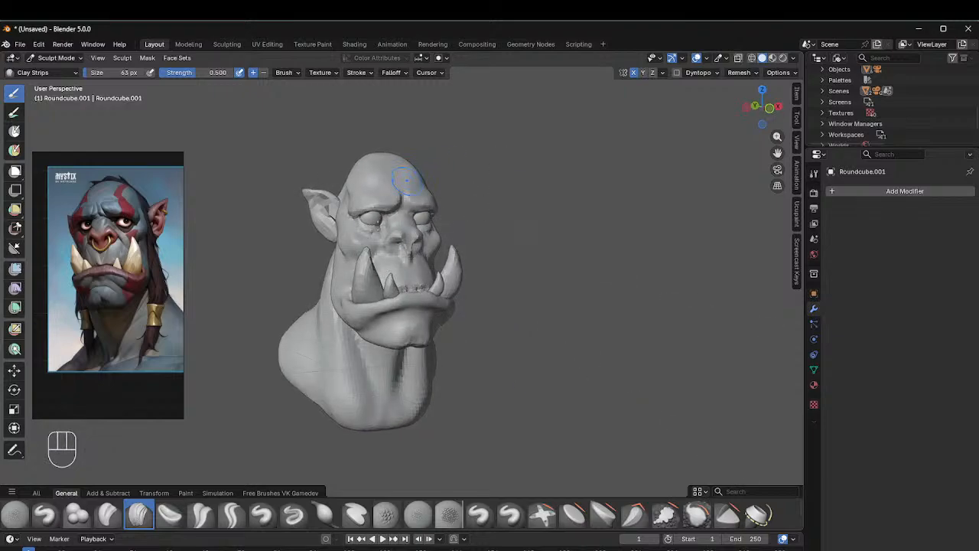
Step: Inspect the smoothed head from front, three-quarter and side angles, then close up on the face from the front
middle_click_drag(487, 215, 442, 236)
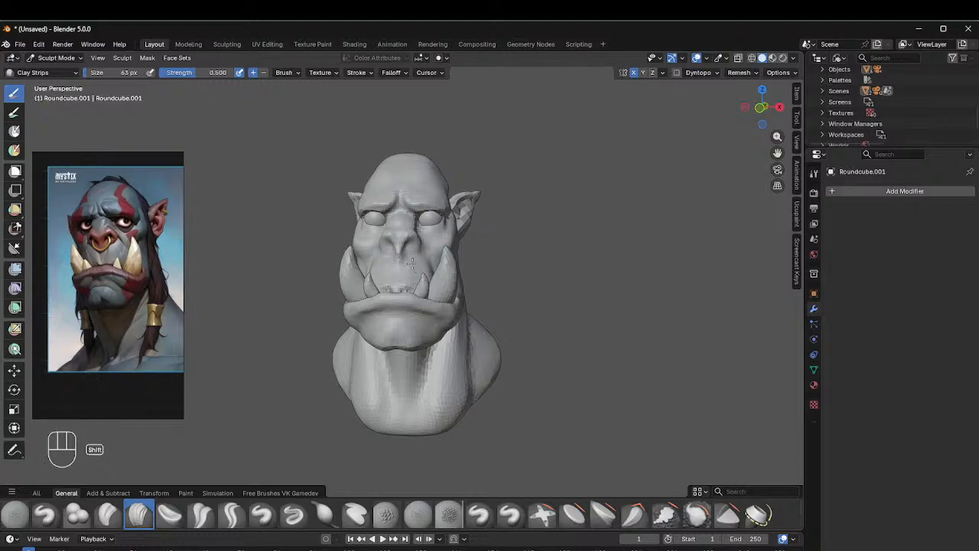
middle_click_drag(448, 277, 451, 306)
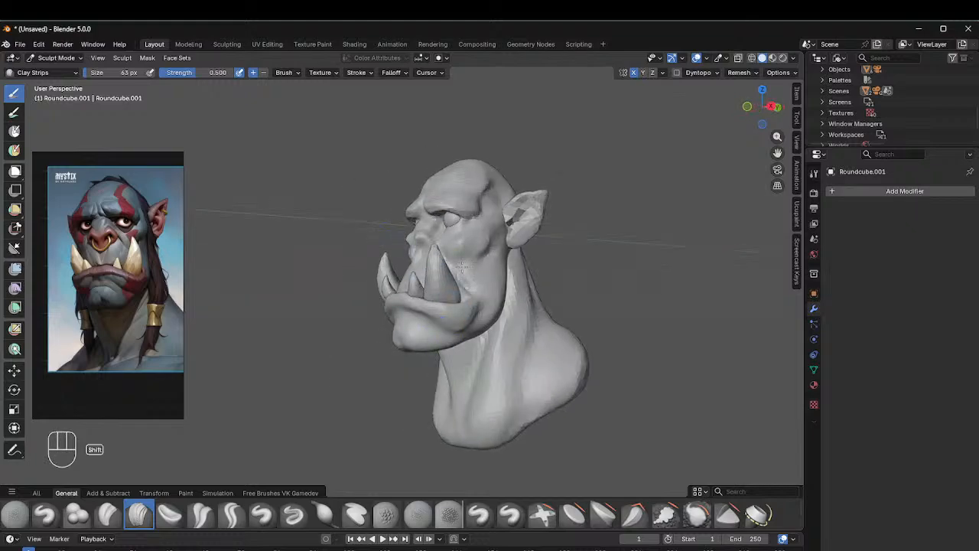
mouse_move(458, 255)
middle_mouse_down()
mouse_move(501, 255)
mouse_move(482, 252)
middle_mouse_up()
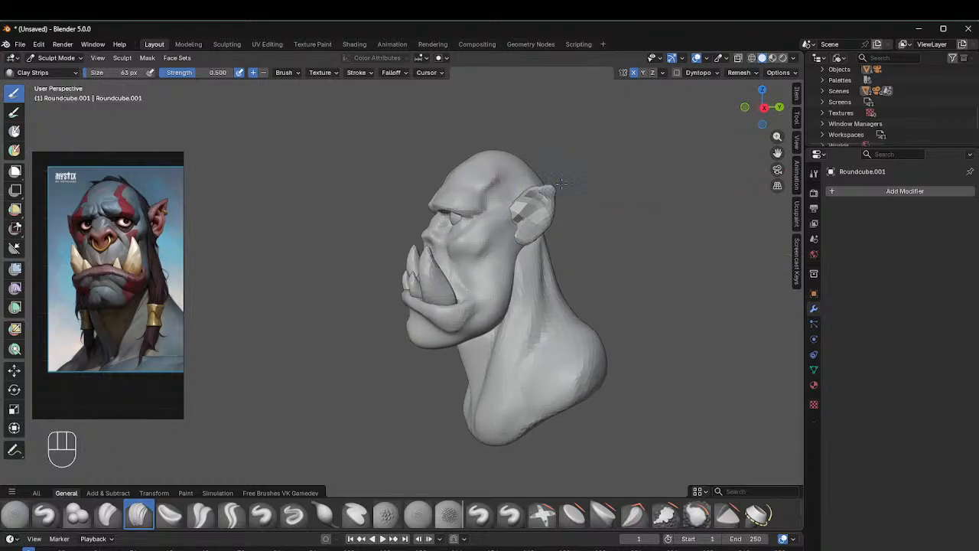
mouse_move(501, 183)
middle_mouse_down()
mouse_move(496, 151)
mouse_move(556, 138)
mouse_move(607, 108)
middle_mouse_up()
scroll(475, 252, "up", 2)
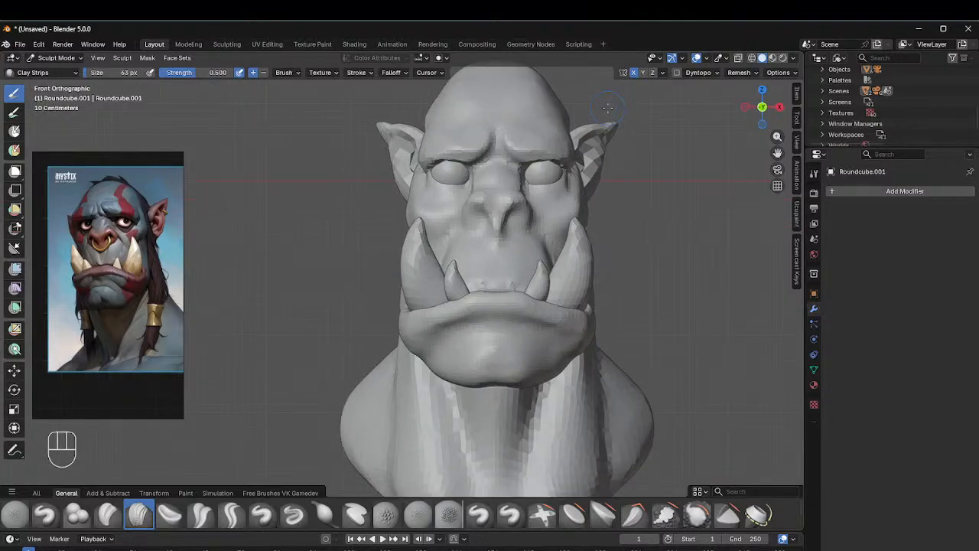
scroll(413, 229, "up", 2)
middle_click_drag(421, 221, 357, 250, "shift")
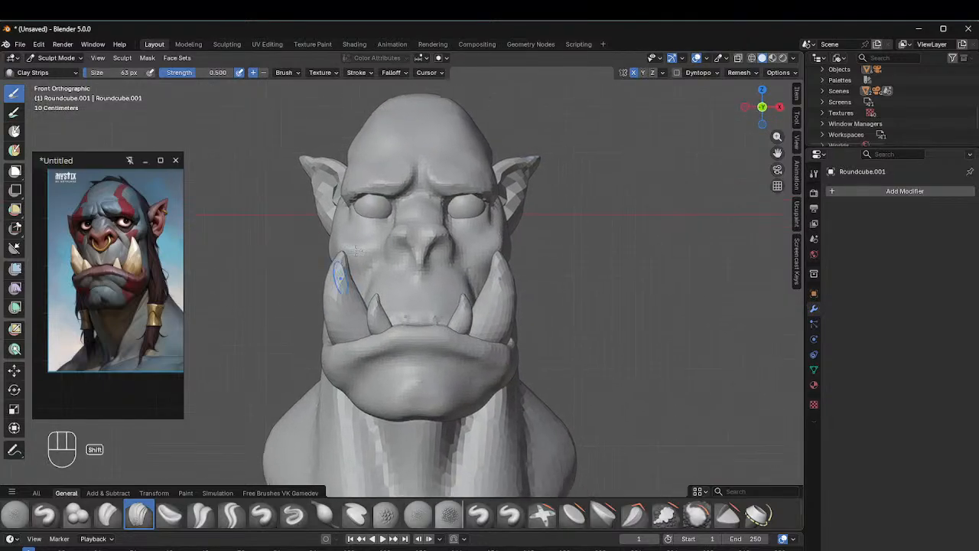
Step: Sculpt the area between the nose and the mouth with the Clay Strips brush at 27 px
key("f")
left_click(438, 329)
mouse_move(438, 329)
middle_mouse_down()
mouse_move(442, 348)
mouse_move(482, 321)
mouse_move(499, 286)
middle_mouse_up()
key("shift")
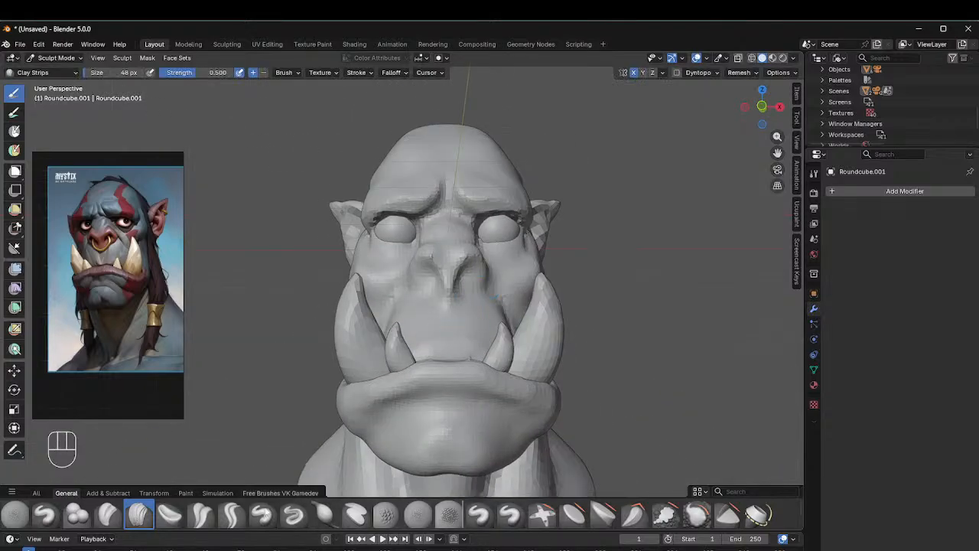
key("f")
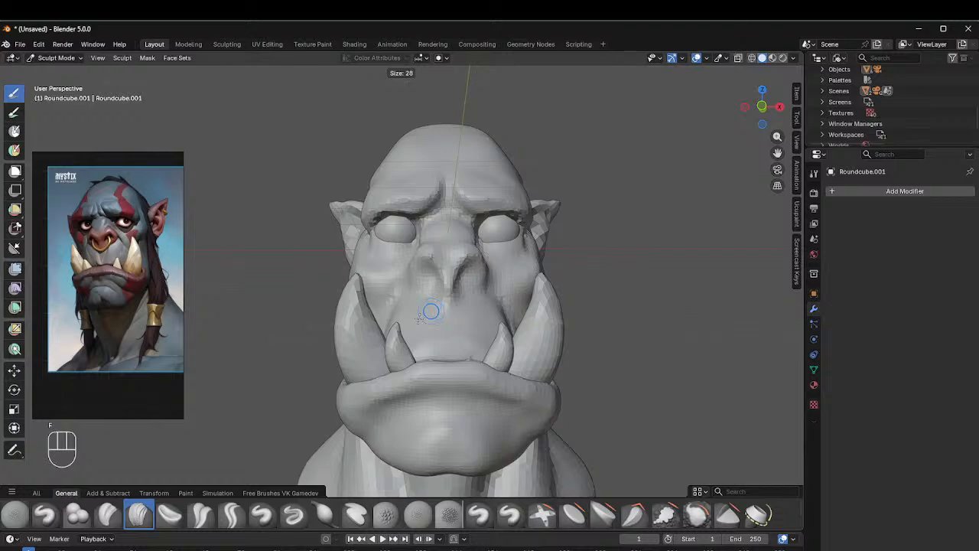
left_click(429, 312)
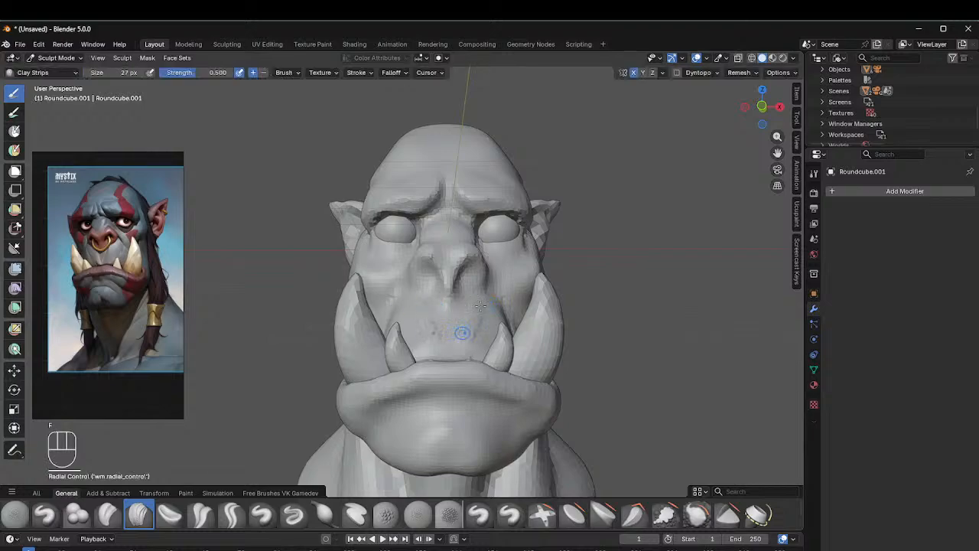
middle_click_drag(501, 308, 493, 312)
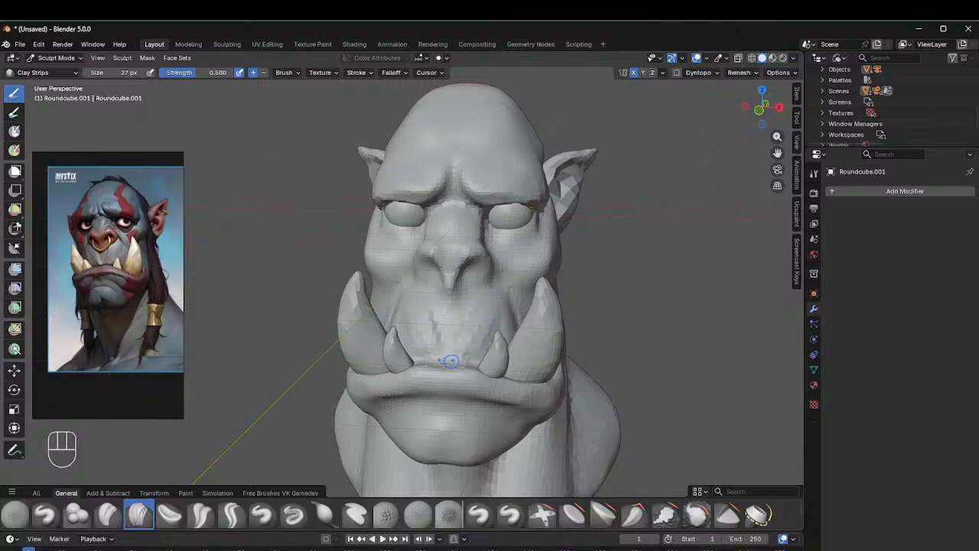
Step: Carve into the edge above the upper lip with the Draw brush and undo the last three strokes
left_click(263, 514)
mouse_move(456, 361)
middle_mouse_down()
mouse_move(478, 342)
mouse_move(455, 357)
middle_mouse_up()
left_click_drag(452, 354, 459, 355, "ctrl")
mouse_move(459, 356)
middle_mouse_down()
mouse_move(462, 375)
mouse_move(544, 333)
middle_mouse_up()
key("ctrl+z")
key("ctrl+z")
key("ctrl+z")
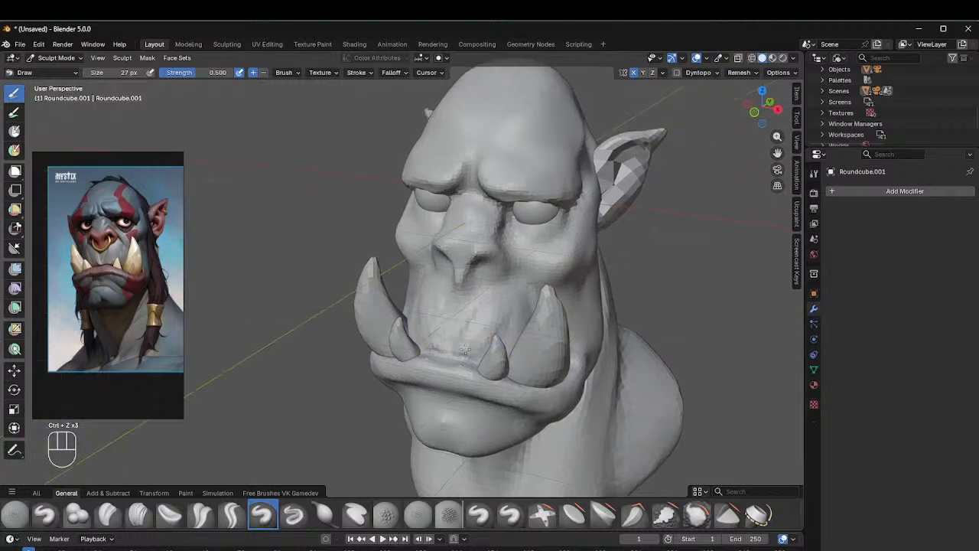
Step: Define the nostrils and nose wings with the 27 px Draw brush and smooth the area beside them
middle_click_drag(501, 364, 452, 252)
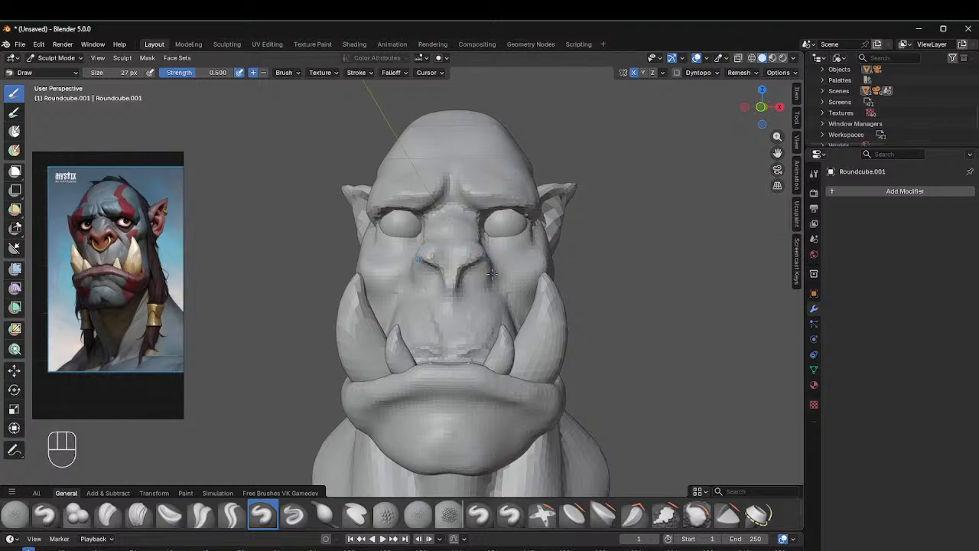
left_click_drag(492, 273, 488, 262)
mouse_move(496, 258)
middle_mouse_down()
mouse_move(491, 239)
mouse_move(455, 265)
middle_mouse_up()
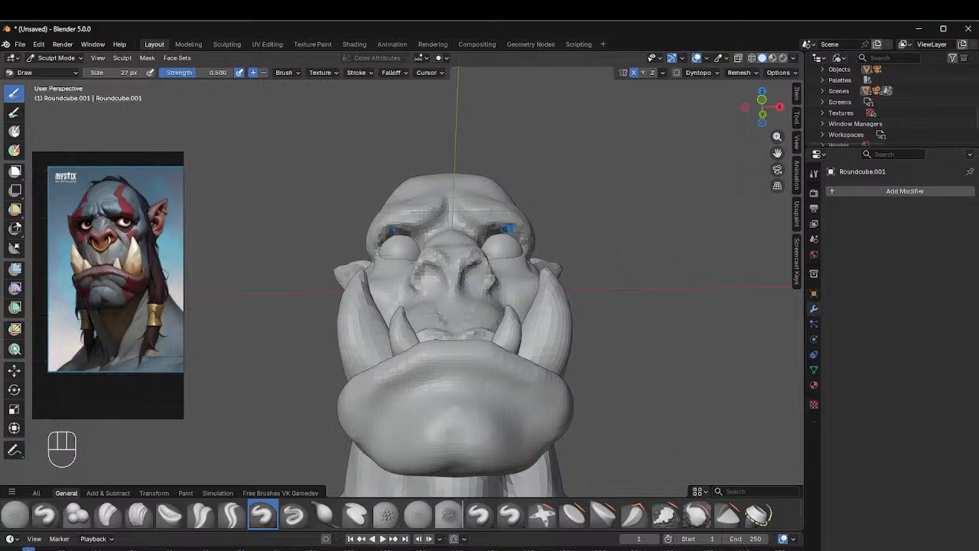
mouse_move(507, 228)
middle_mouse_down()
mouse_move(481, 255)
mouse_move(498, 275)
middle_mouse_up()
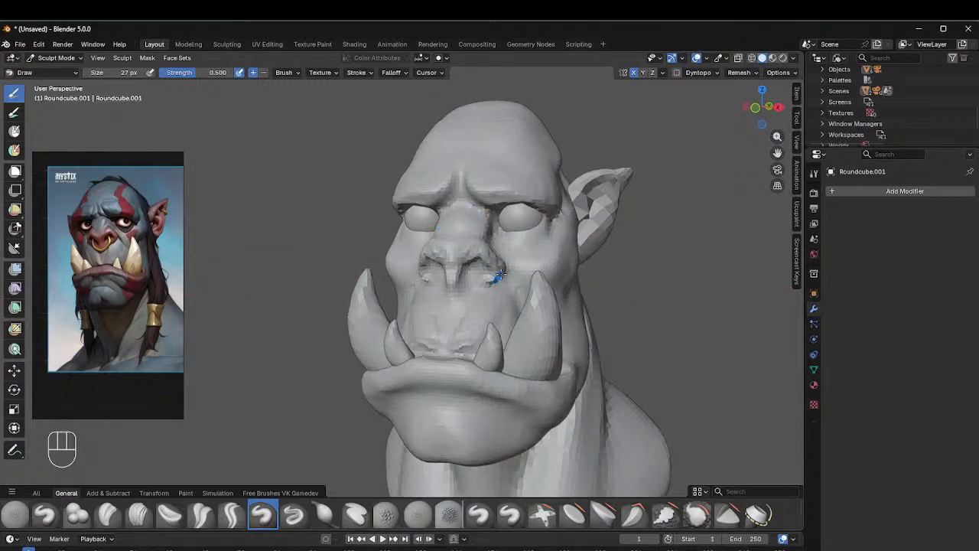
left_click_drag(486, 288, 495, 264, "shift")
middle_click_drag(500, 239, 514, 210)
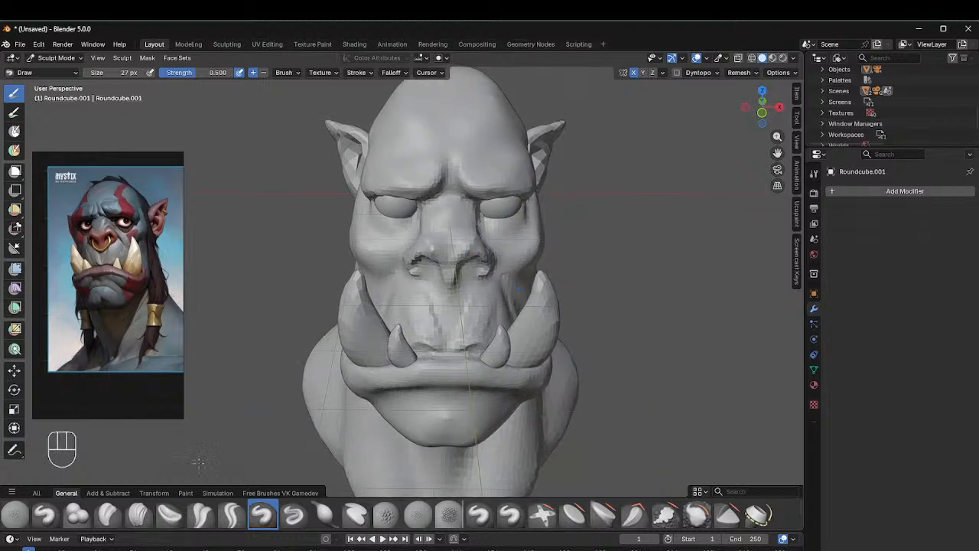
Step: Sharpen the creases around the nose tip and nostril wings with the Crease Sharp brush
left_click(231, 516)
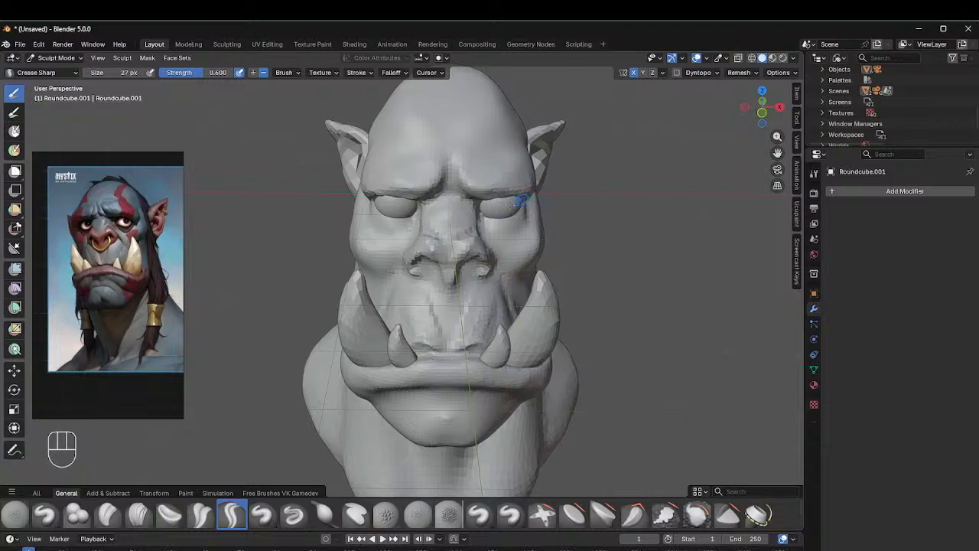
middle_click_drag(516, 200, 490, 212)
left_click(477, 237)
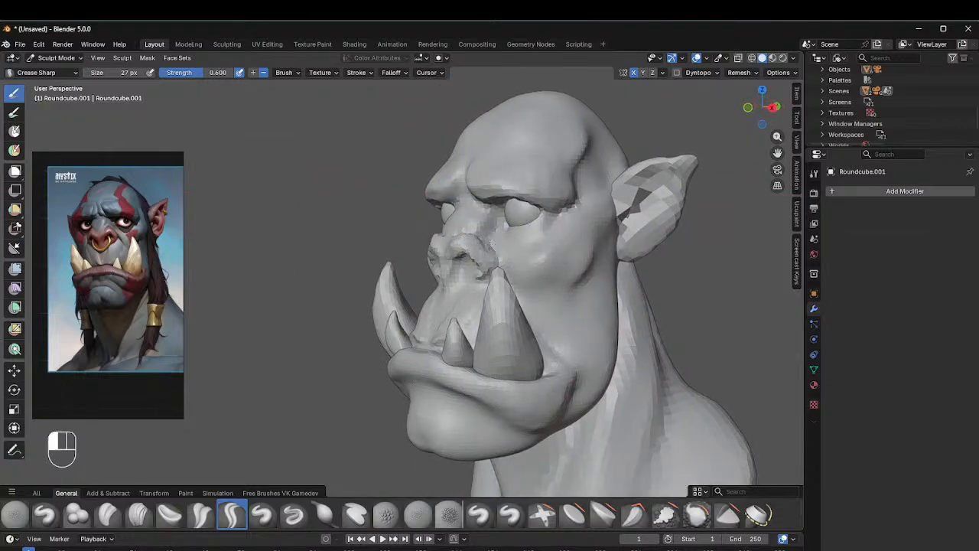
middle_click_drag(477, 237, 501, 263)
left_click_drag(501, 262, 484, 280)
middle_click_drag(528, 212, 528, 240)
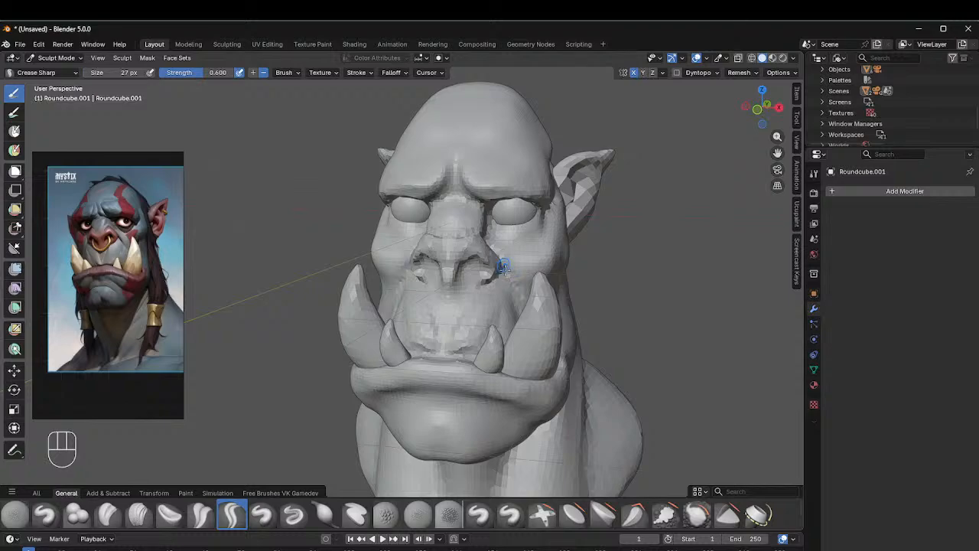
Step: Carve the folds running from the nose to the tusks and the bags under the eyes with Crease Sharp
mouse_move(565, 249)
middle_mouse_down()
mouse_move(505, 240)
mouse_move(531, 254)
mouse_move(517, 250)
mouse_move(588, 230)
middle_mouse_up()
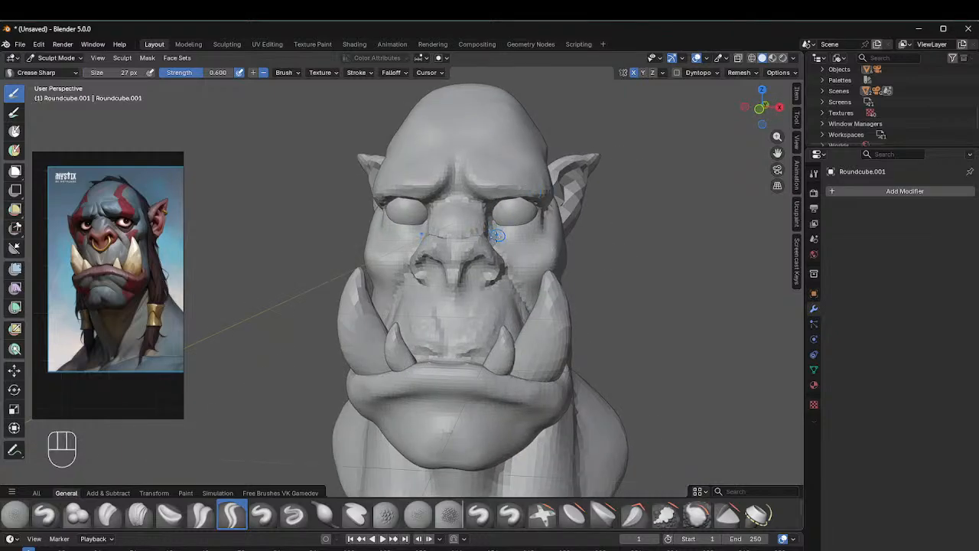
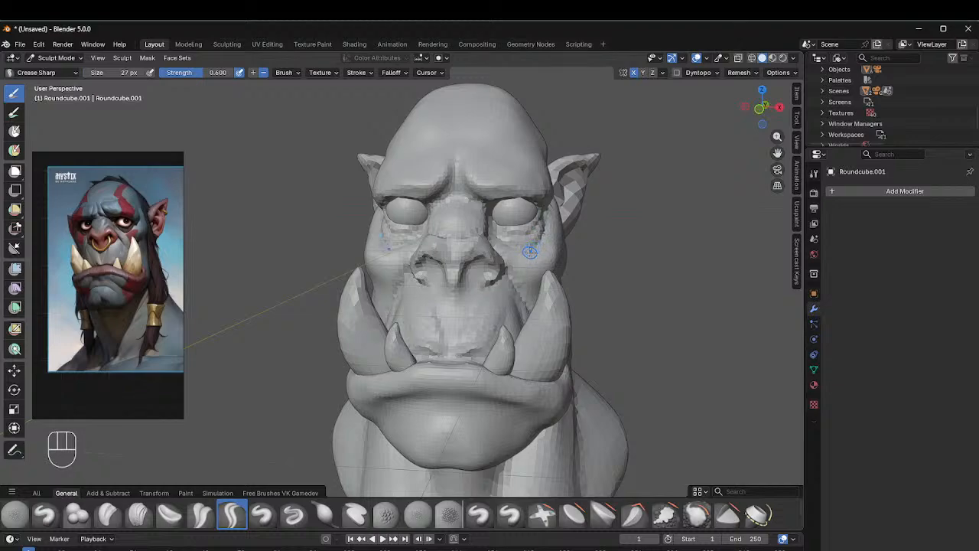
left_click_drag(500, 236, 536, 251)
middle_click_drag(548, 216, 620, 149)
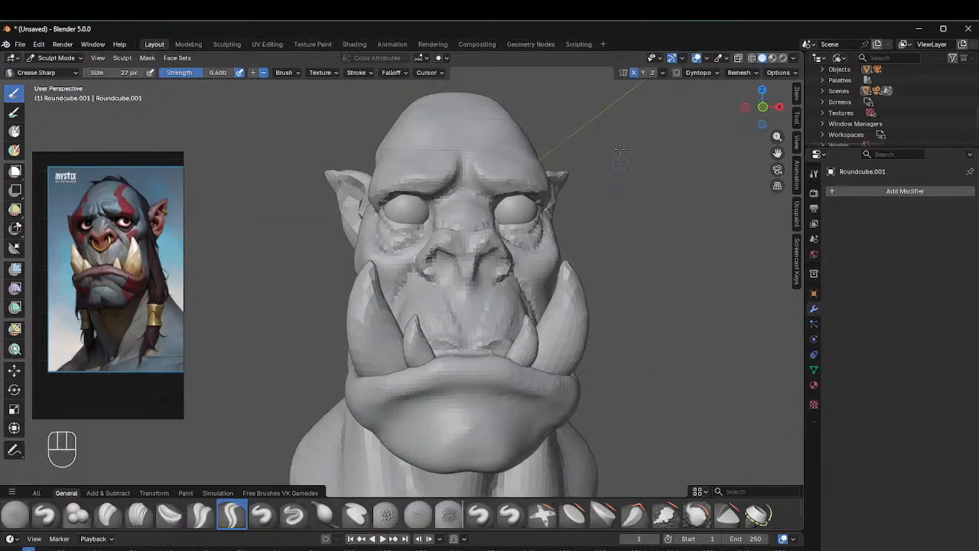
Step: Cut a wrinkle between and above the brows with the Crease Sharp brush at 50 px
middle_click_drag(536, 150, 480, 185)
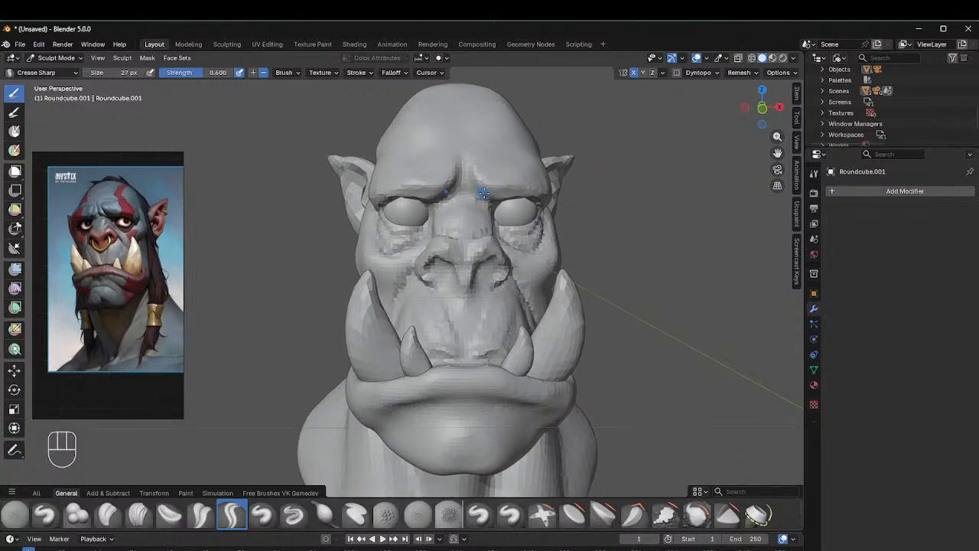
key("f")
left_click(491, 205)
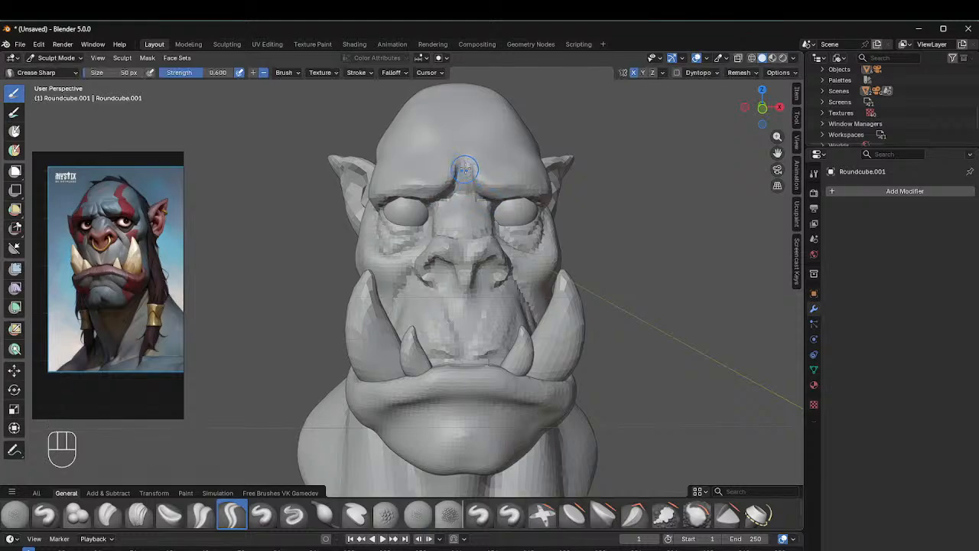
mouse_move(477, 189)
left_mouse_down()
mouse_move(459, 161)
mouse_move(517, 151)
left_mouse_up()
mouse_move(544, 126)
middle_mouse_down()
mouse_move(505, 126)
mouse_move(544, 117)
middle_mouse_up()
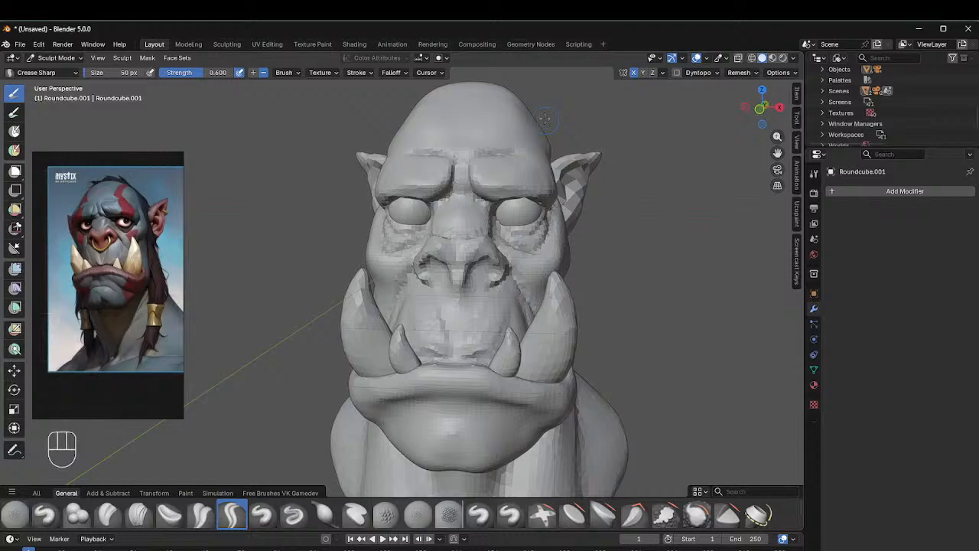
Step: Deepen the creases between the brows and at the inner eye sockets with Crease Sharp at 36 px
key("f")
left_click(445, 200)
left_click_drag(459, 184, 461, 190)
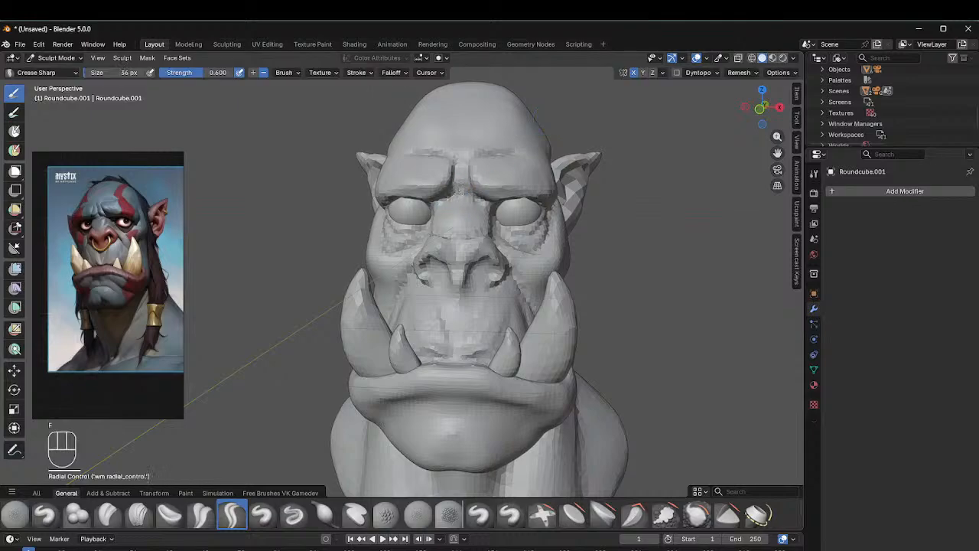
mouse_move(437, 306)
middle_mouse_down()
mouse_move(390, 236)
mouse_move(429, 174)
middle_mouse_up()
left_click_drag(487, 191, 494, 201)
middle_click_drag(506, 201, 529, 161)
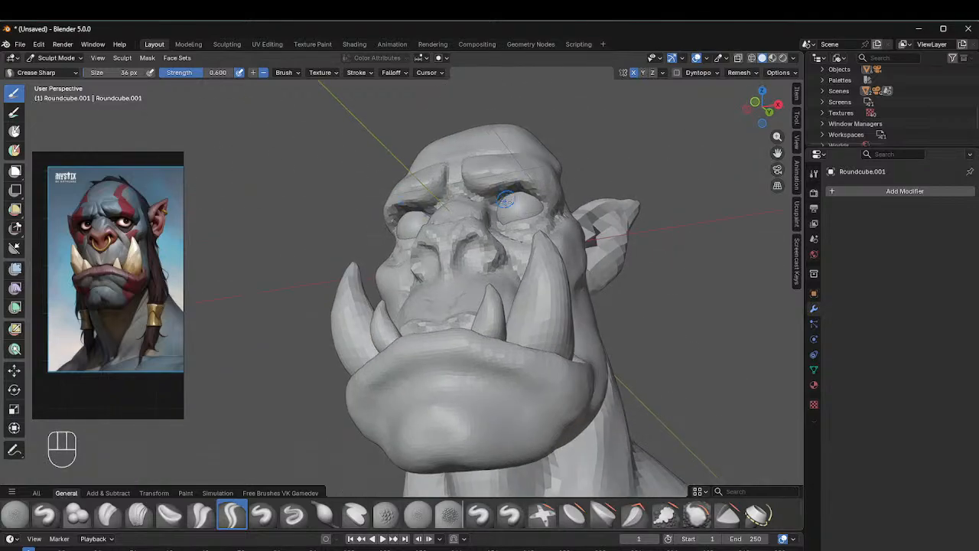
Step: Build up the upper eyelids beneath the brows with the Clay Strips brush
left_click(108, 514)
left_click(140, 514)
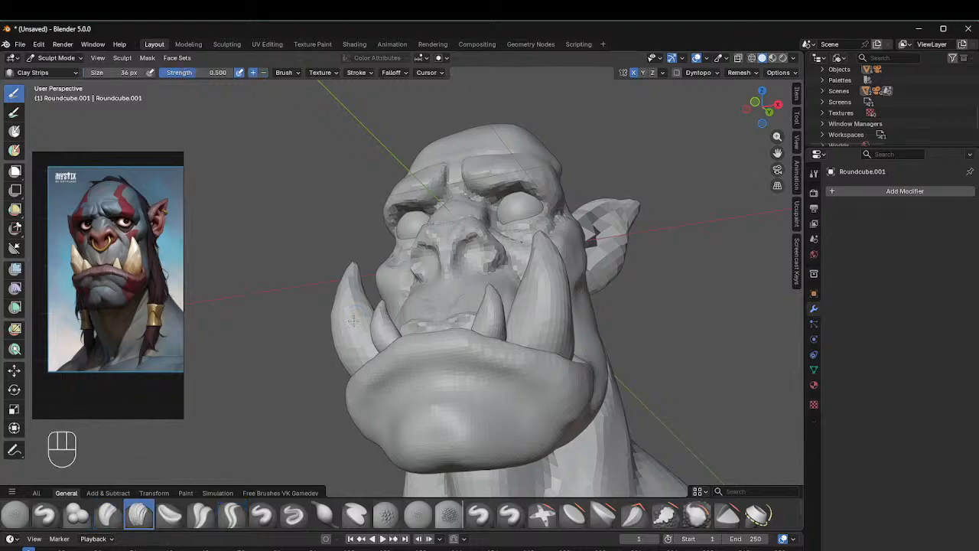
mouse_move(501, 190)
left_mouse_down()
mouse_move(497, 197)
mouse_move(536, 193)
mouse_move(505, 196)
left_mouse_up()
Step: Crease the upper eyelid folds from the inner to the outer eye corners with Crease Sharp
left_click(231, 514)
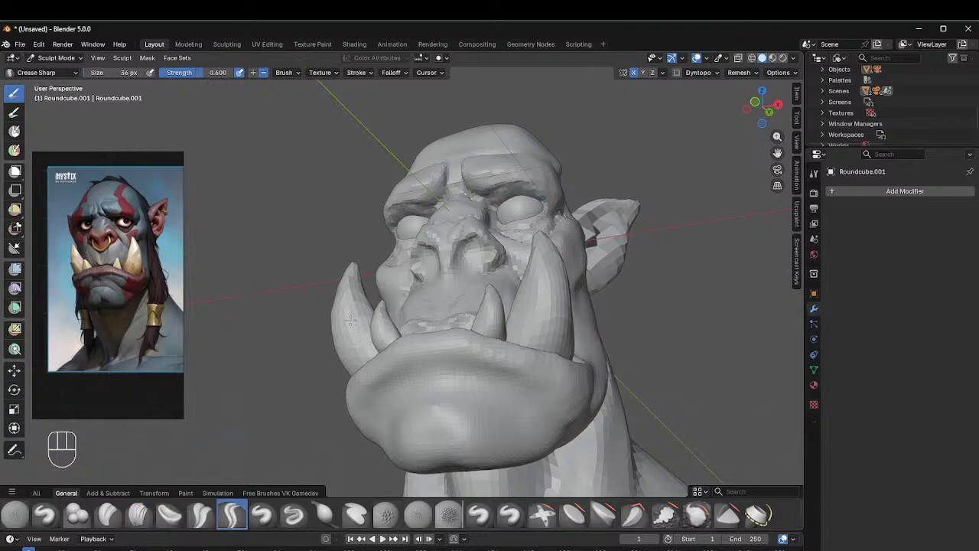
left_click_drag(491, 202, 526, 186)
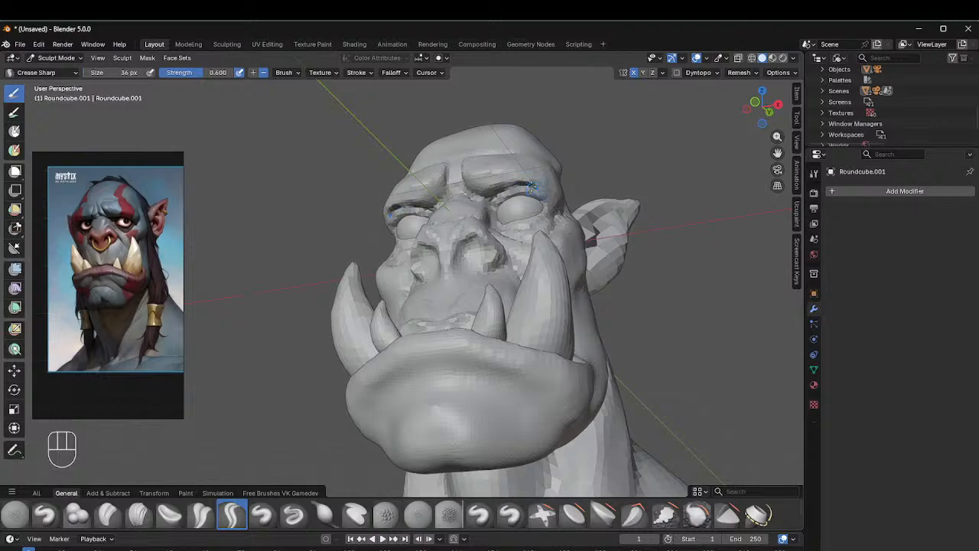
mouse_move(523, 184)
middle_mouse_down()
mouse_move(509, 182)
mouse_move(551, 185)
middle_mouse_up()
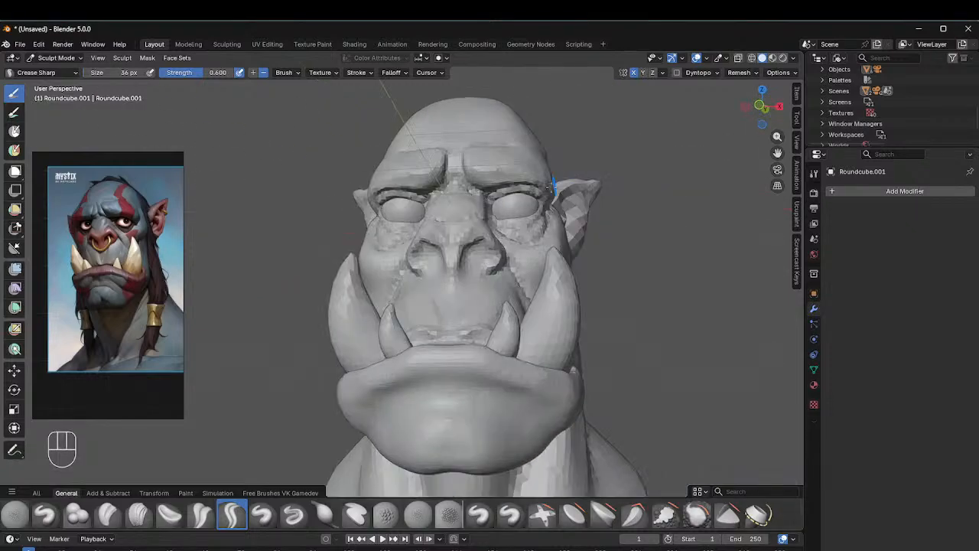
left_click_drag(547, 195, 552, 200)
mouse_move(544, 169)
middle_mouse_down()
mouse_move(494, 186)
mouse_move(550, 186)
middle_mouse_up()
Step: Reshape the upper eyelids over the eyeballs with the Grab brush at 89 px
key("ctrl+Tab")
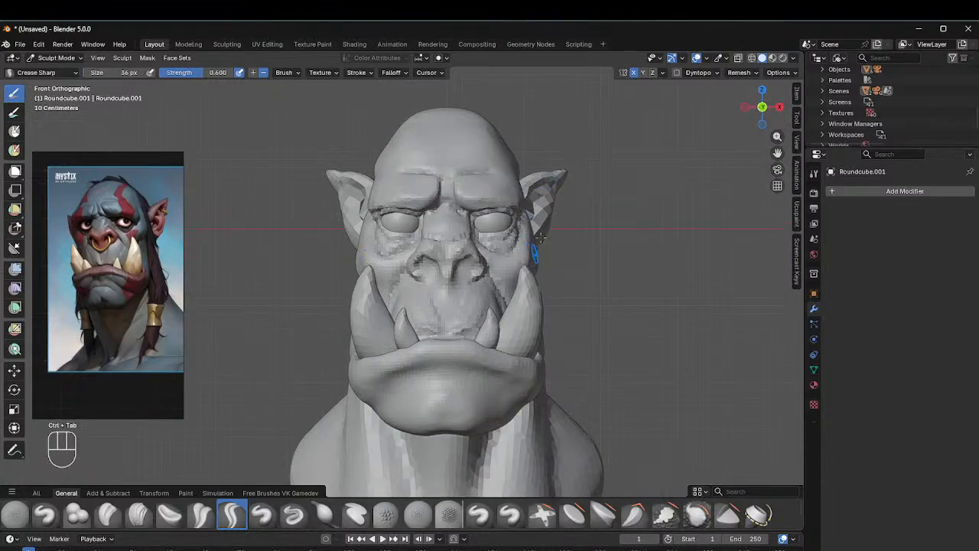
key("g")
key("f")
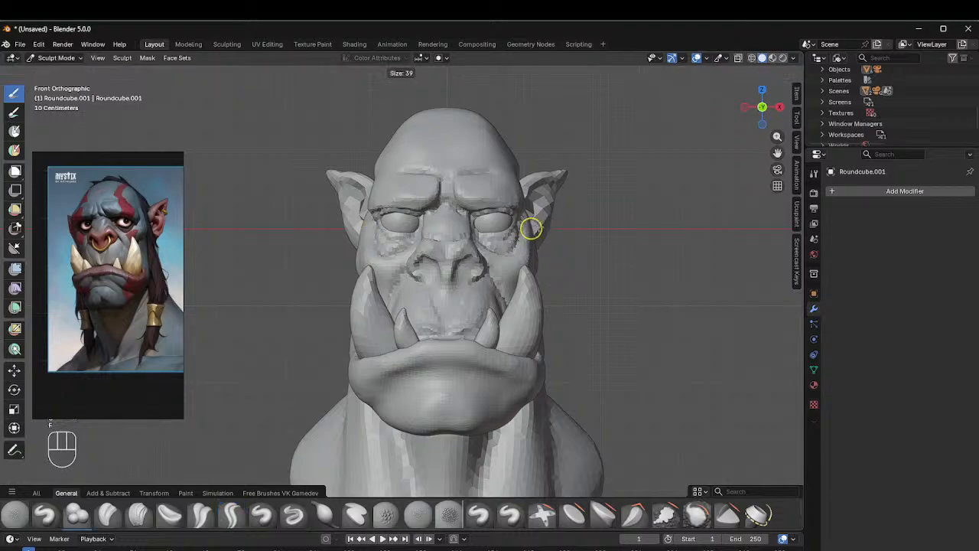
left_click(545, 223)
scroll(400, 192, "up", 1)
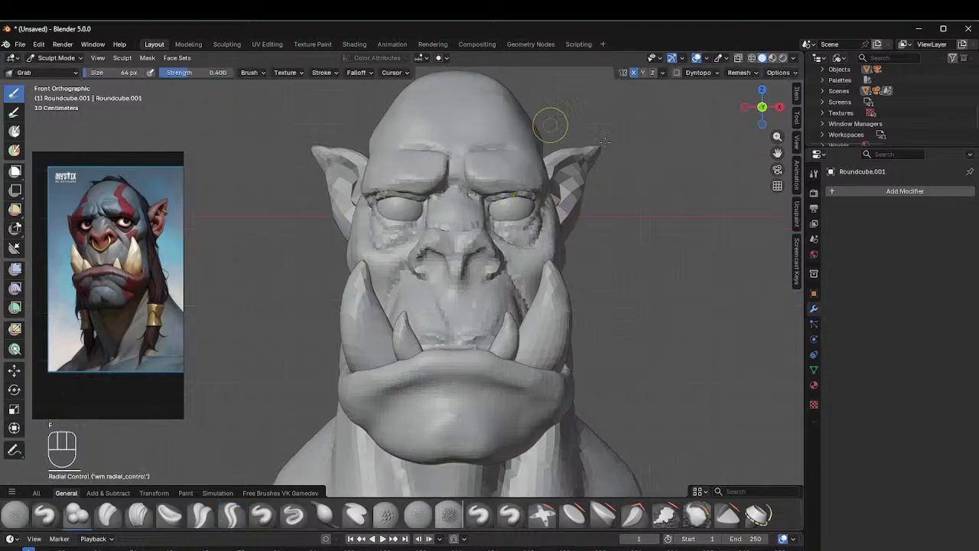
middle_click_drag(534, 231, 504, 263, "shift")
key("f")
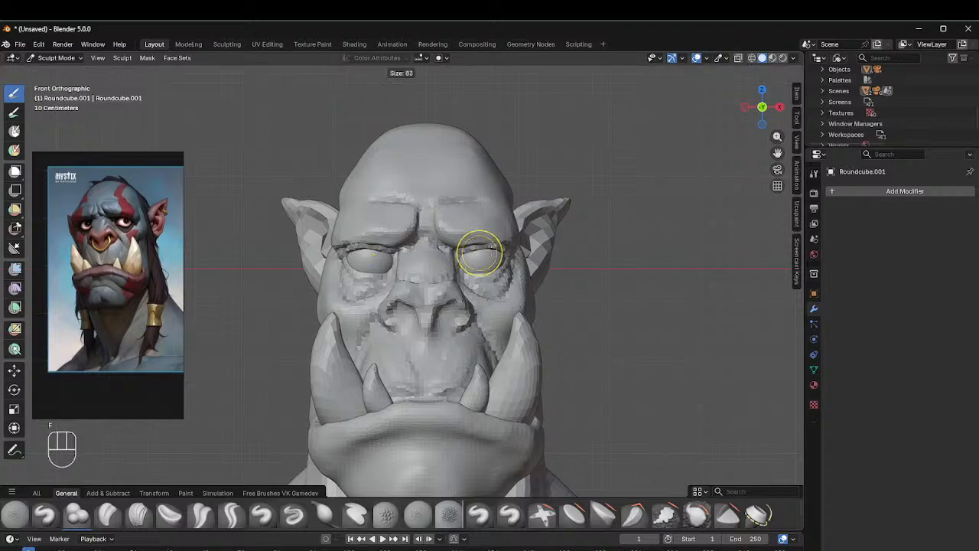
left_click(499, 252)
left_click_drag(476, 249, 504, 247)
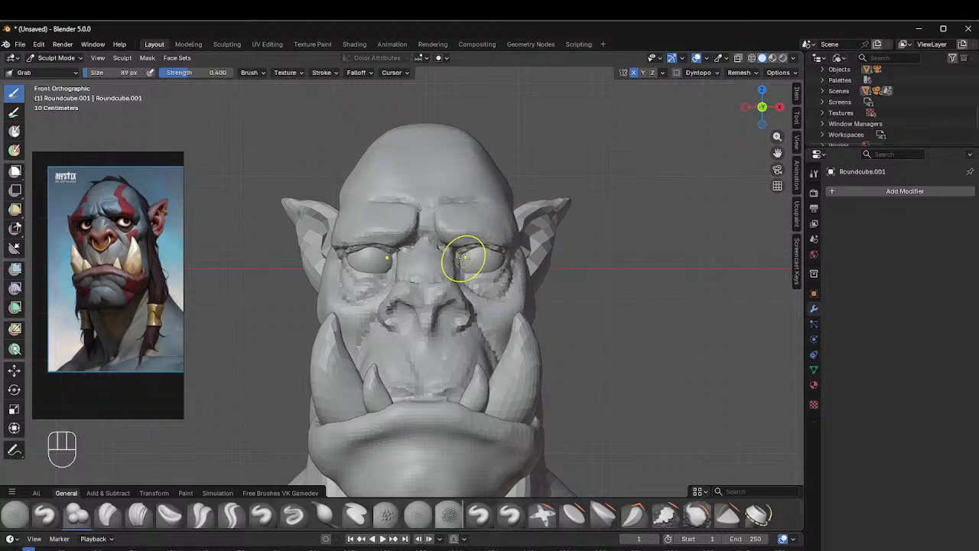
Step: Adjust the inner eye corners and adjoining upper lids with the Grab brush at 67 px
key("f")
left_click(464, 255)
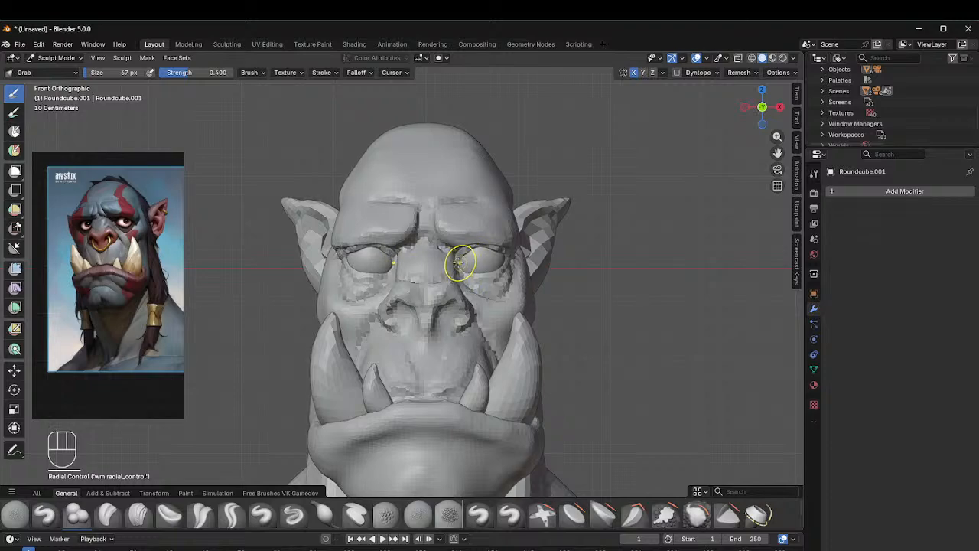
middle_click_drag(459, 263, 444, 226)
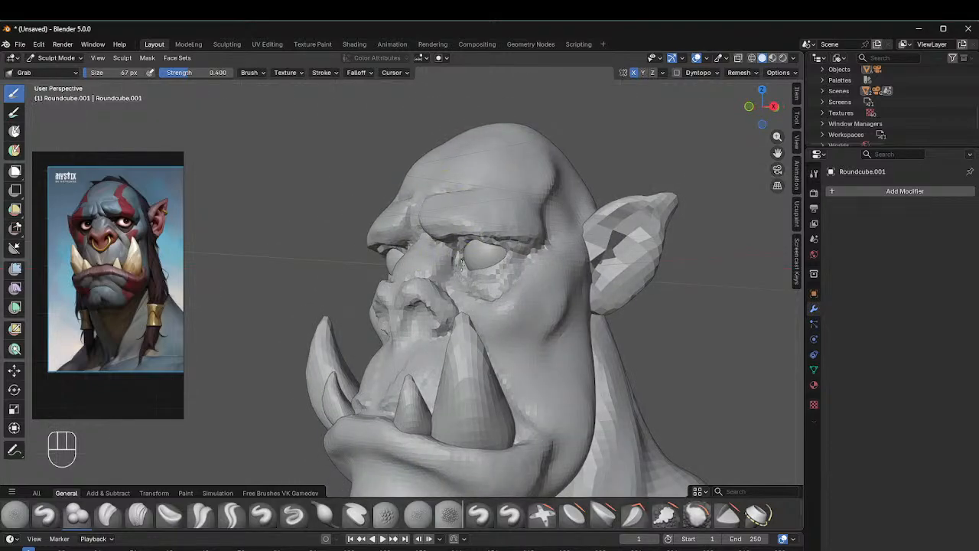
middle_click_drag(487, 250, 486, 227)
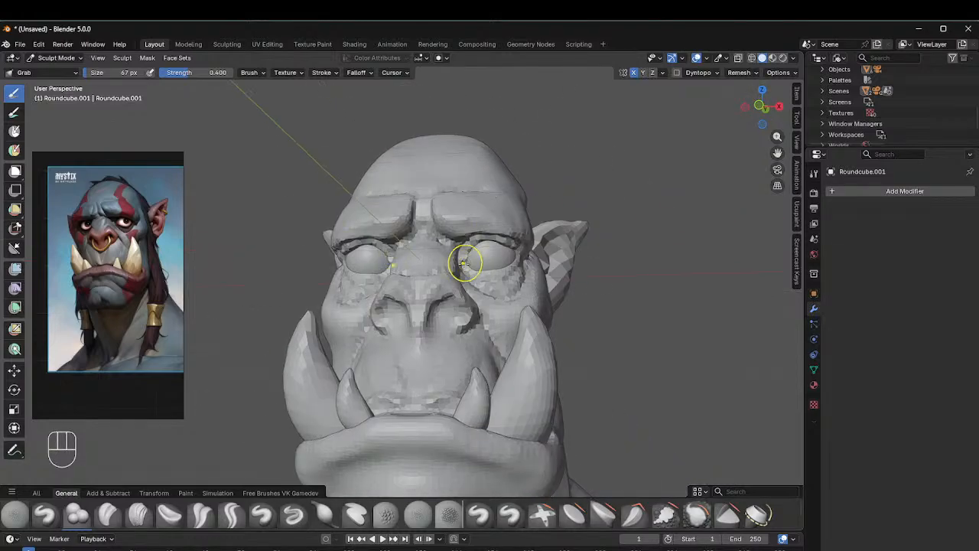
middle_click_drag(463, 264, 465, 267)
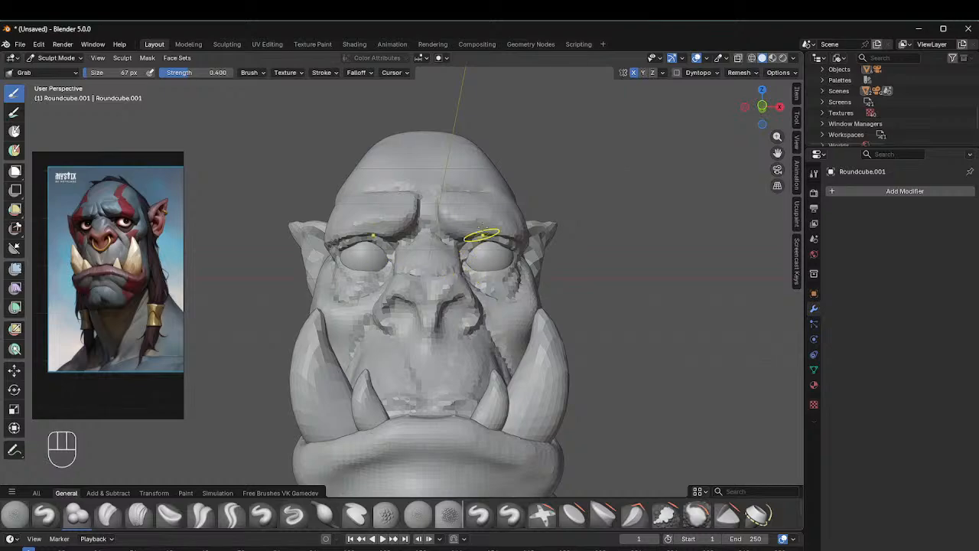
middle_click_drag(482, 227, 478, 256)
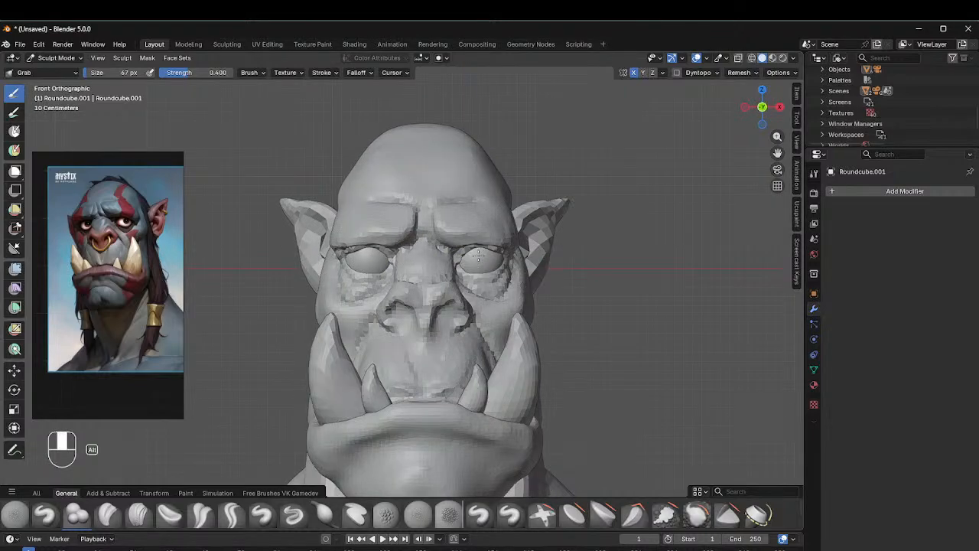
left_click(464, 254)
middle_click_drag(465, 253, 489, 245)
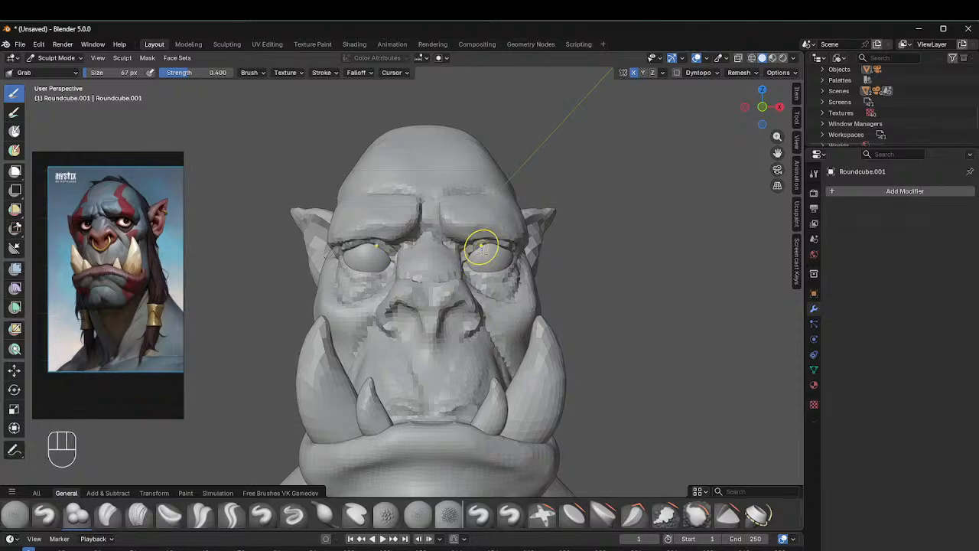
Step: Reshape the outer part of the upper eyelids beneath the brows with Grab at 93 px
key("KP_1")
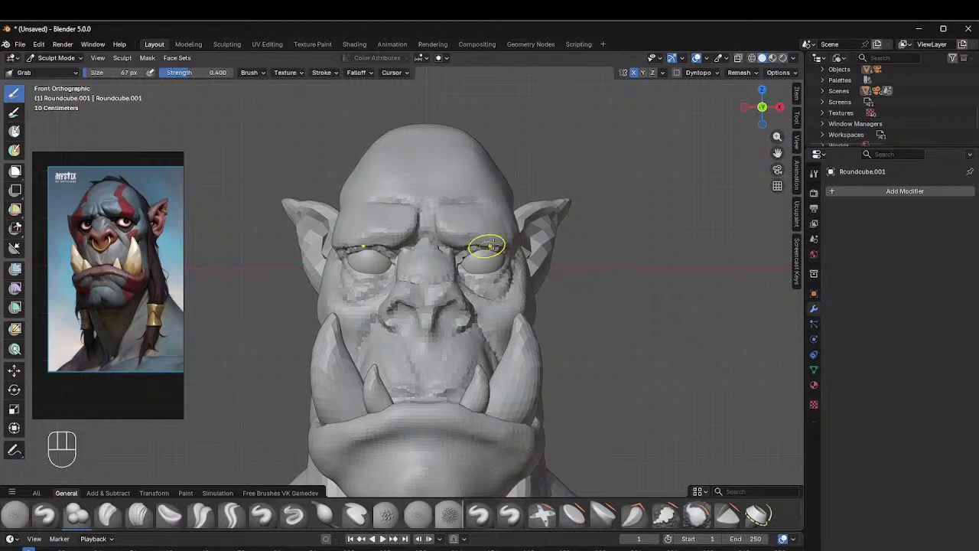
key("f")
left_click(491, 245)
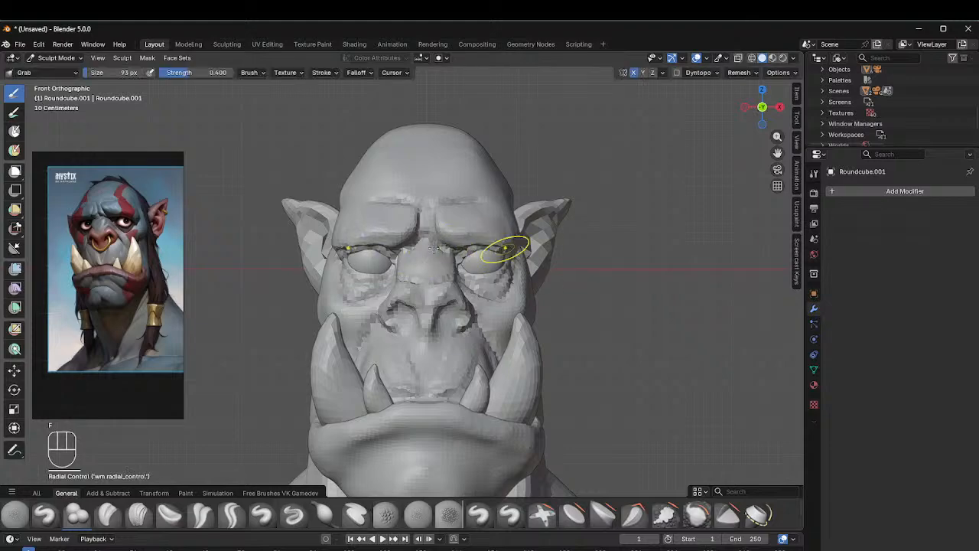
middle_click_drag(510, 222, 497, 251)
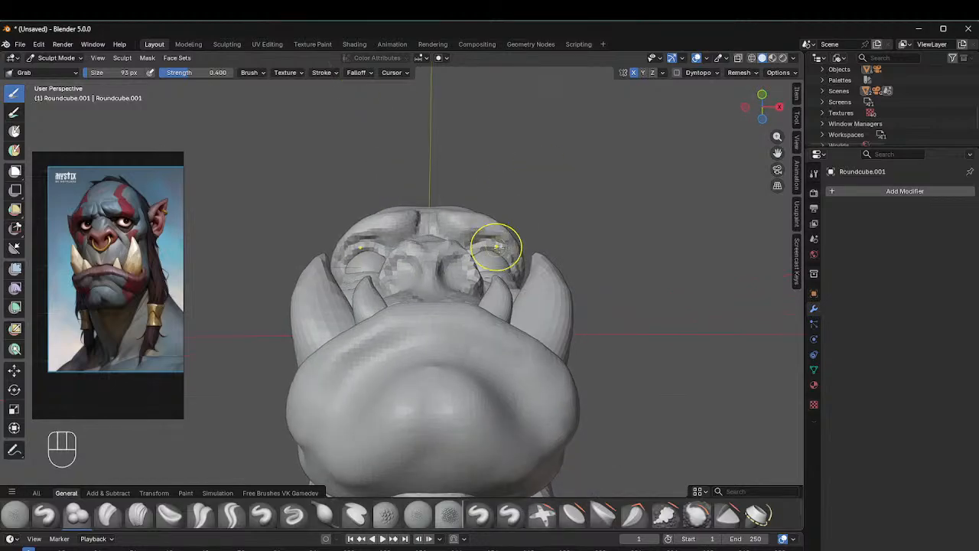
middle_click_drag(546, 212, 530, 252)
Step: Fit the outer eye corners and upper lids around the eyeballs with Grab at 72 px
key("f")
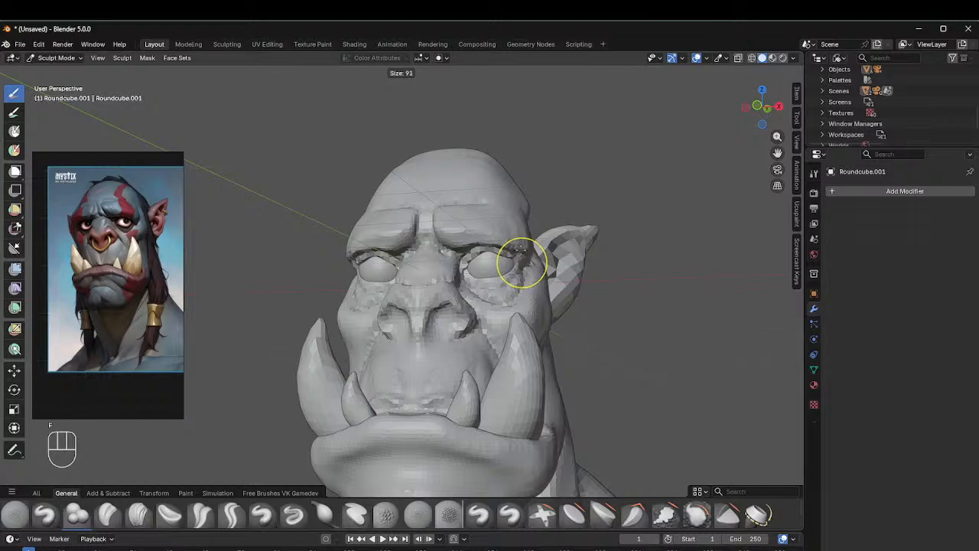
left_click(519, 263)
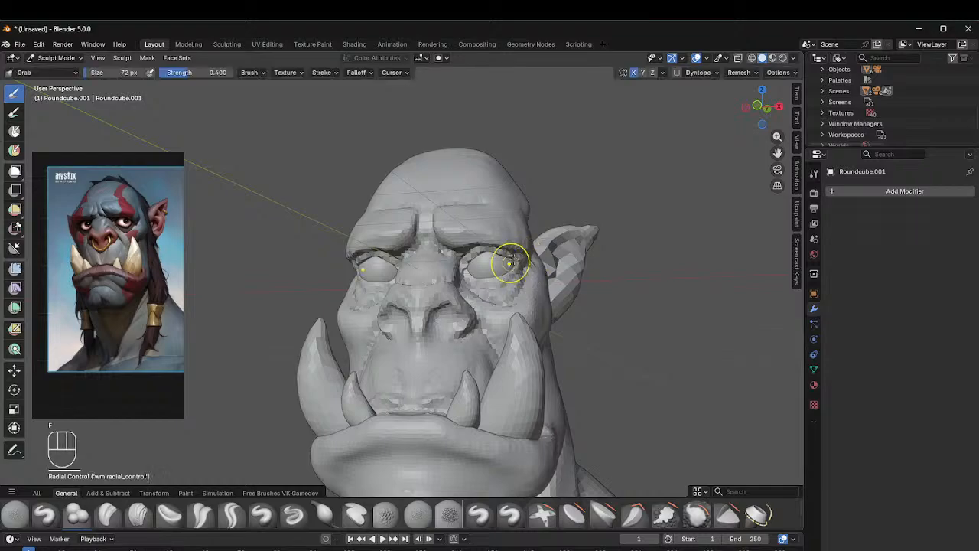
middle_click_drag(507, 258, 520, 254)
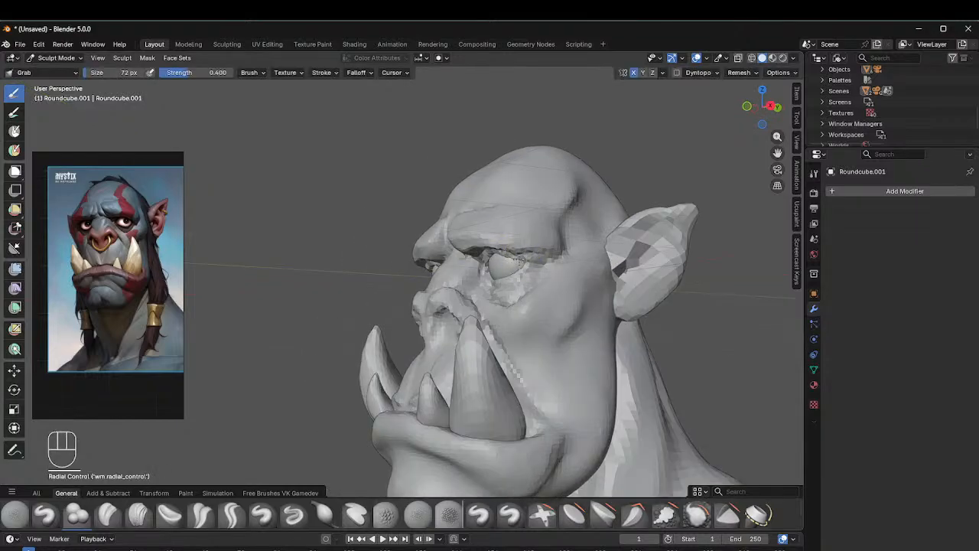
middle_click_drag(533, 259, 528, 202)
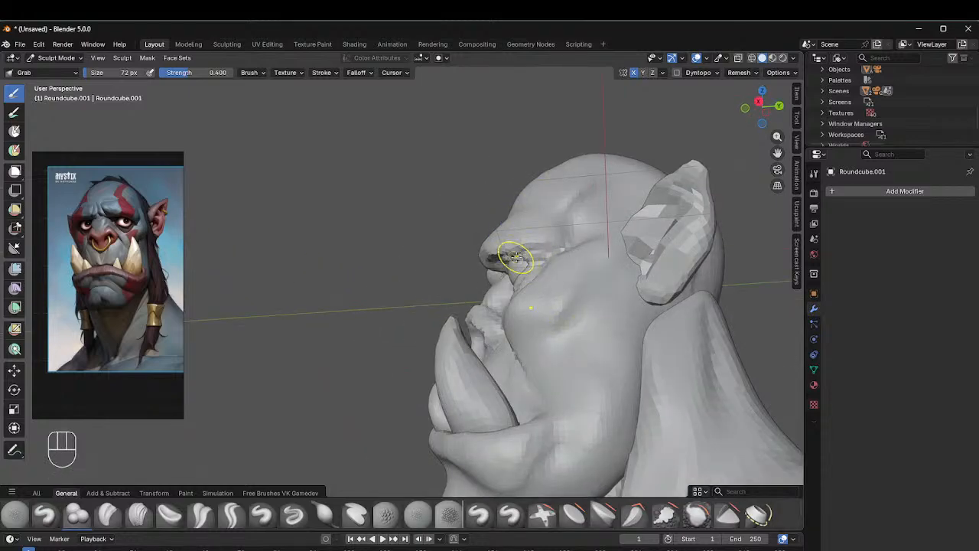
middle_click_drag(516, 258, 680, 237)
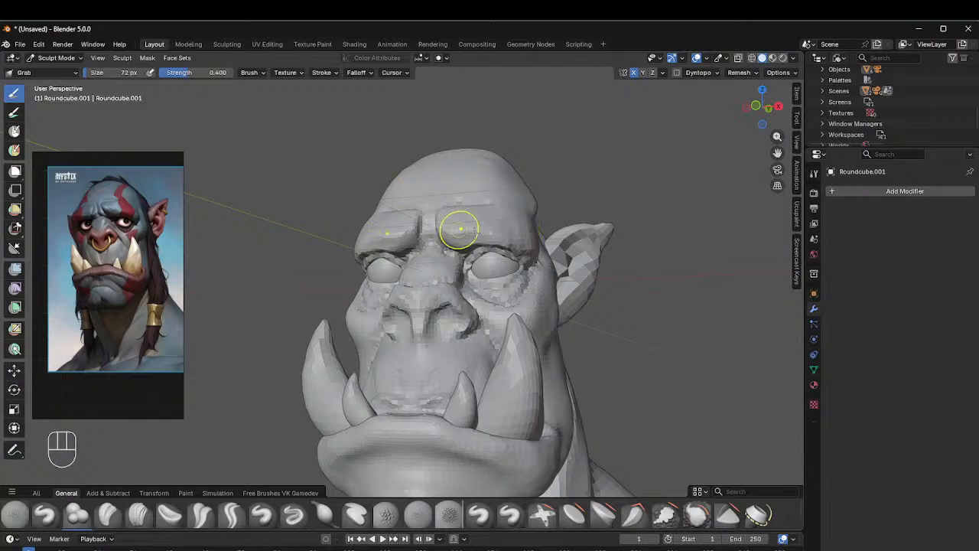
middle_click_drag(460, 229, 518, 245)
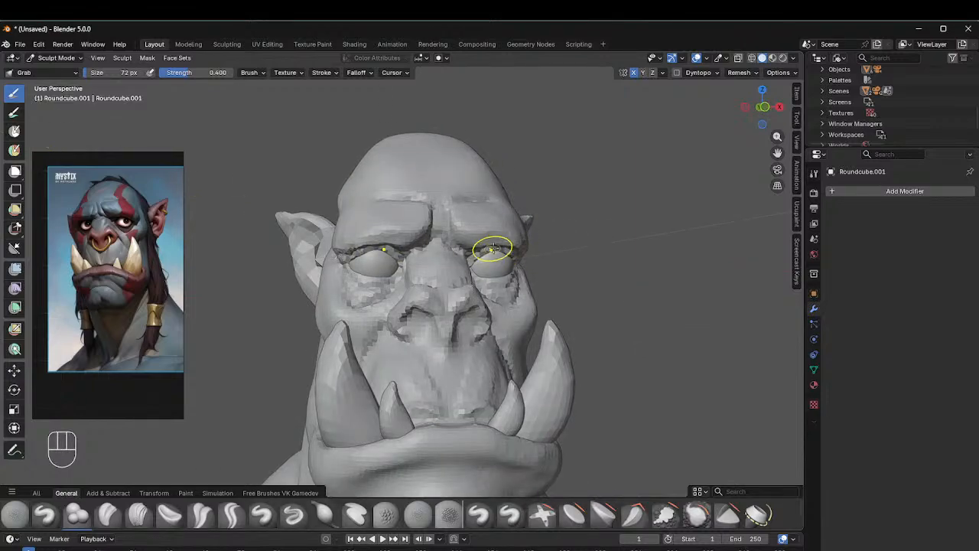
middle_click_drag(499, 252, 523, 267)
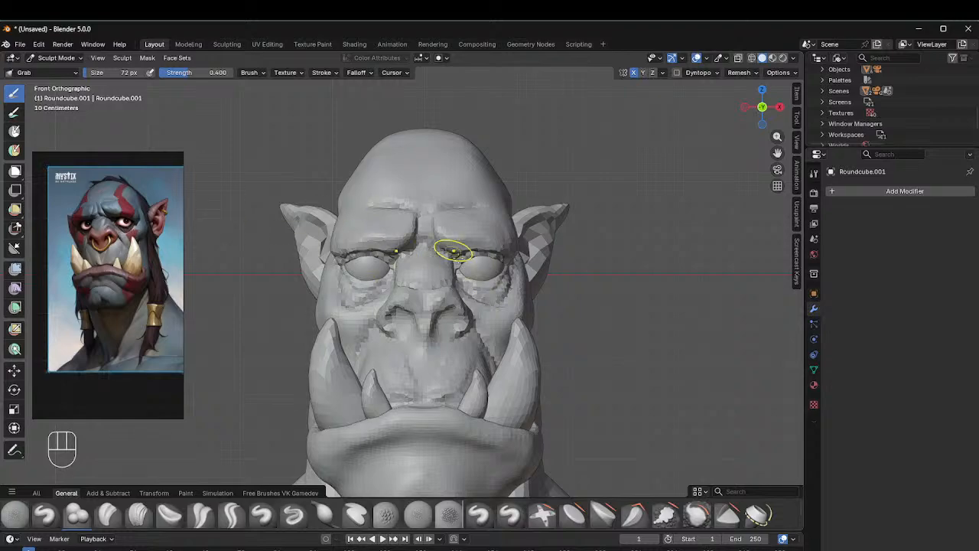
Step: Adjust the inner corners and lower eyelids around the eyeballs with Grab at 72 px
mouse_move(459, 258)
left_mouse_down()
mouse_move(466, 280)
mouse_move(483, 281)
left_mouse_up()
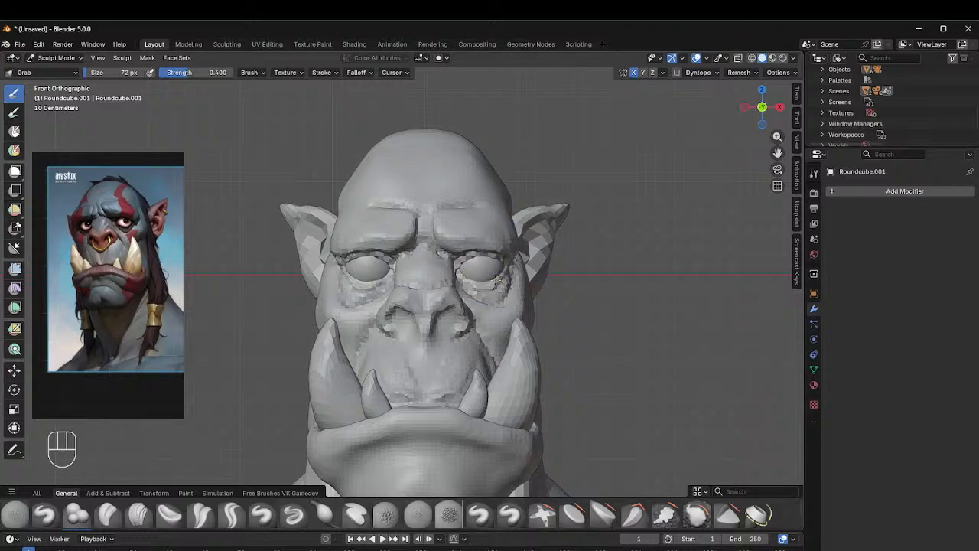
middle_click_drag(497, 280, 550, 272)
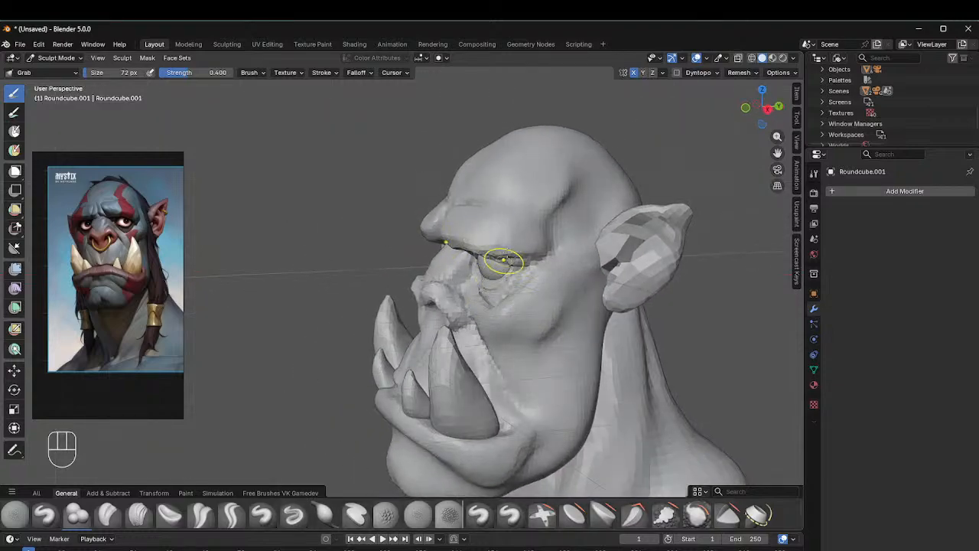
mouse_move(504, 261)
middle_mouse_down()
mouse_move(485, 253)
mouse_move(478, 281)
mouse_move(597, 235)
middle_mouse_up()
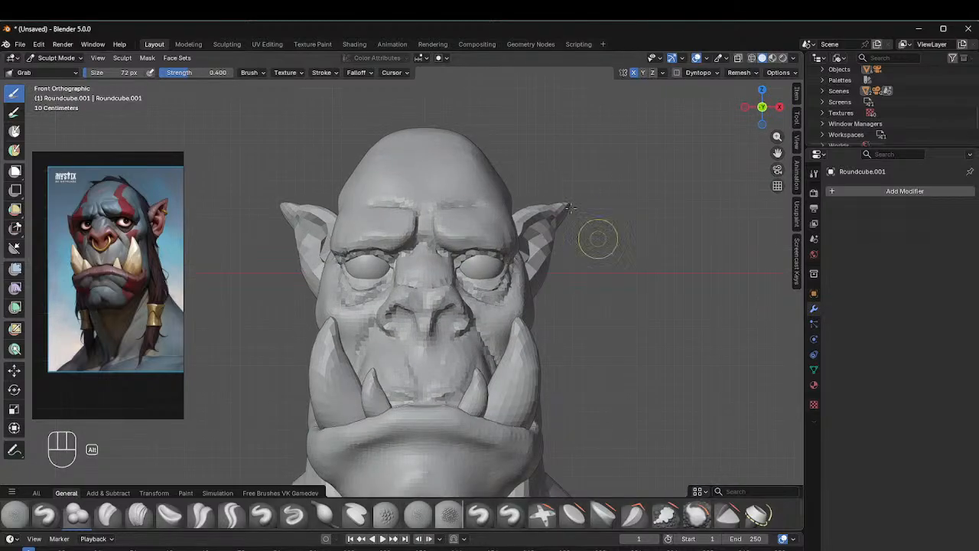
Step: Raise the upper edges of the brows toward their outer ends with Grab at 125 px
key("f")
left_click(498, 246)
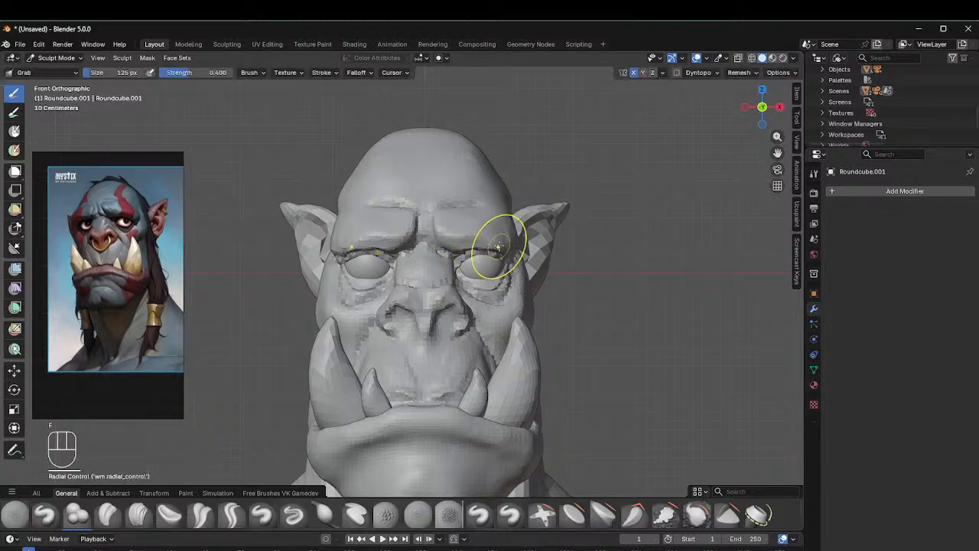
mouse_move(497, 246)
left_mouse_down()
mouse_move(472, 221)
mouse_move(478, 206)
left_mouse_up()
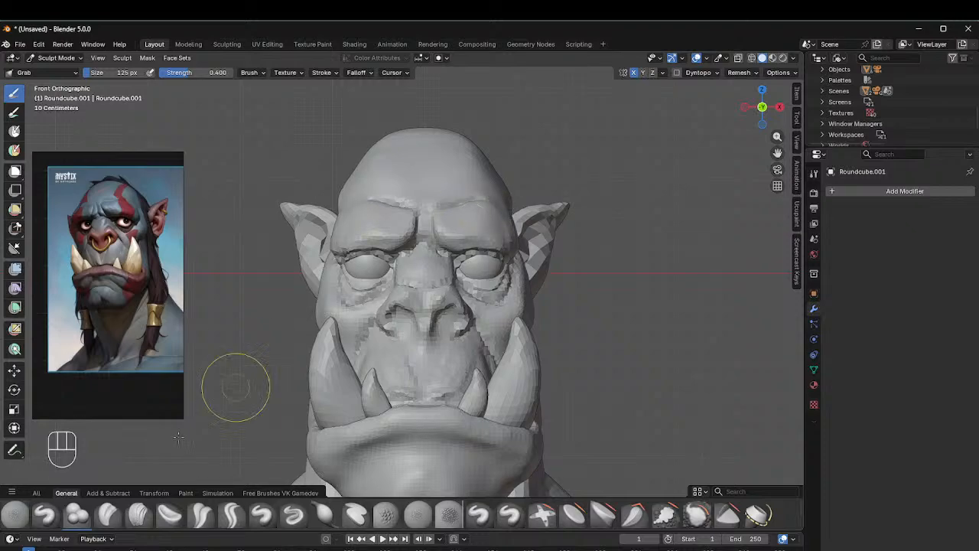
Step: Build up the outer ends and upper edges of the brows with Clay Strips at 33 px
left_click(143, 516)
key("f")
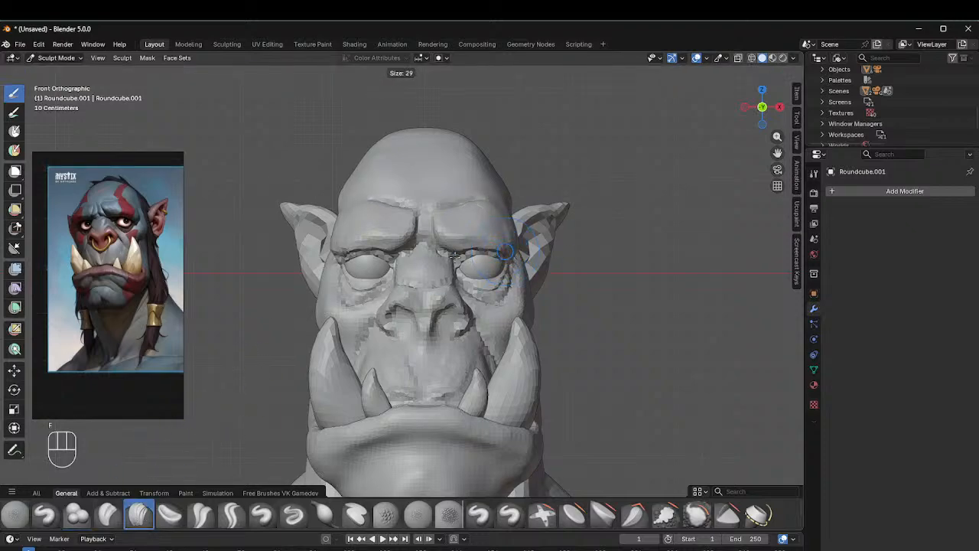
left_click(488, 195)
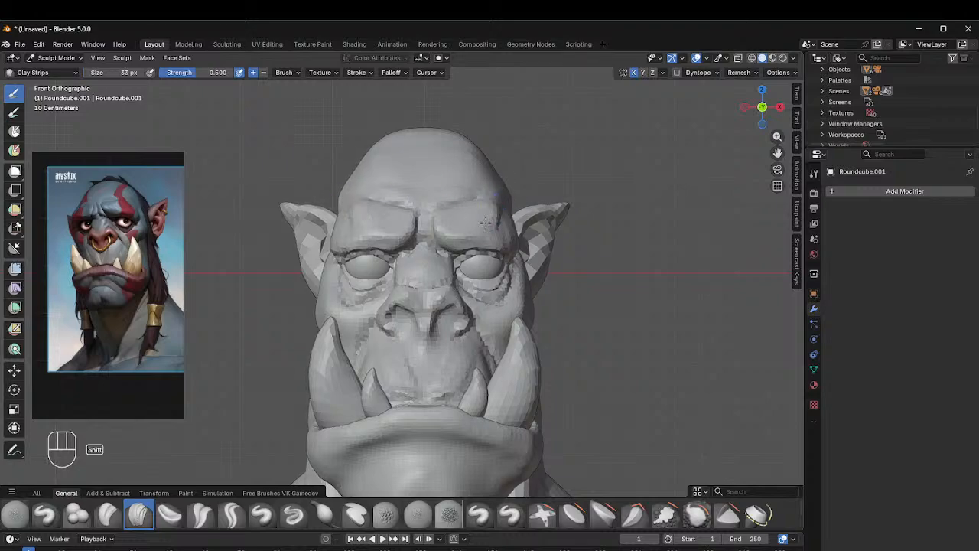
middle_click_drag(499, 205, 530, 237)
left_click_drag(534, 230, 532, 246)
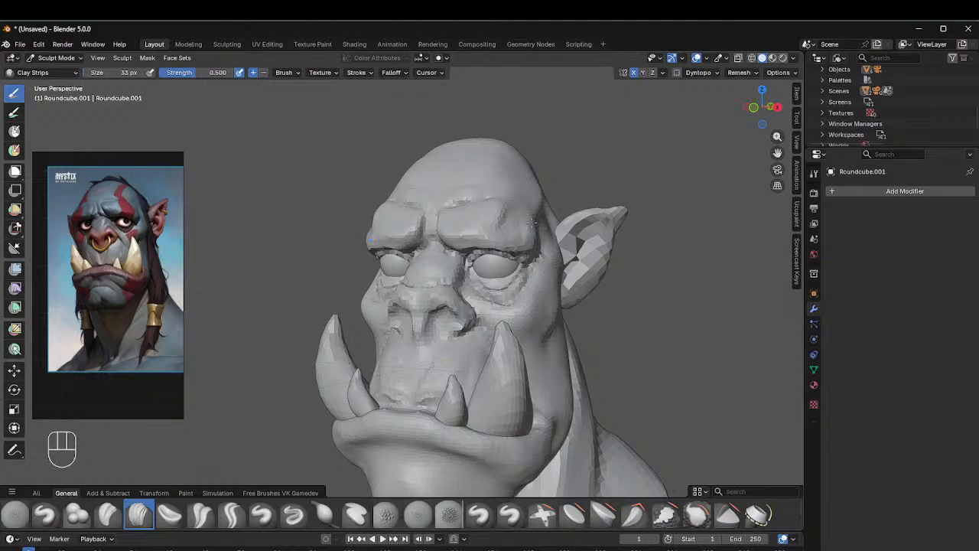
middle_click_drag(514, 243, 519, 241)
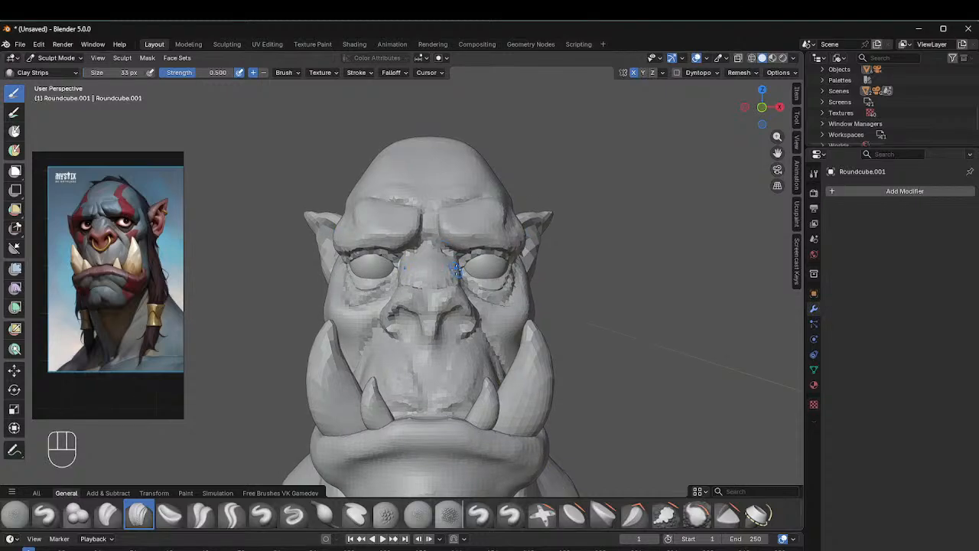
Step: Build up the sides of the nose bridge with Clay Strips and cut wrinkles across it with Crease Sharp at 33 px
mouse_move(457, 270)
left_mouse_down()
mouse_move(445, 273)
mouse_move(447, 262)
mouse_move(444, 273)
mouse_move(452, 268)
left_mouse_up()
left_click(231, 514)
middle_click_drag(427, 306, 465, 280)
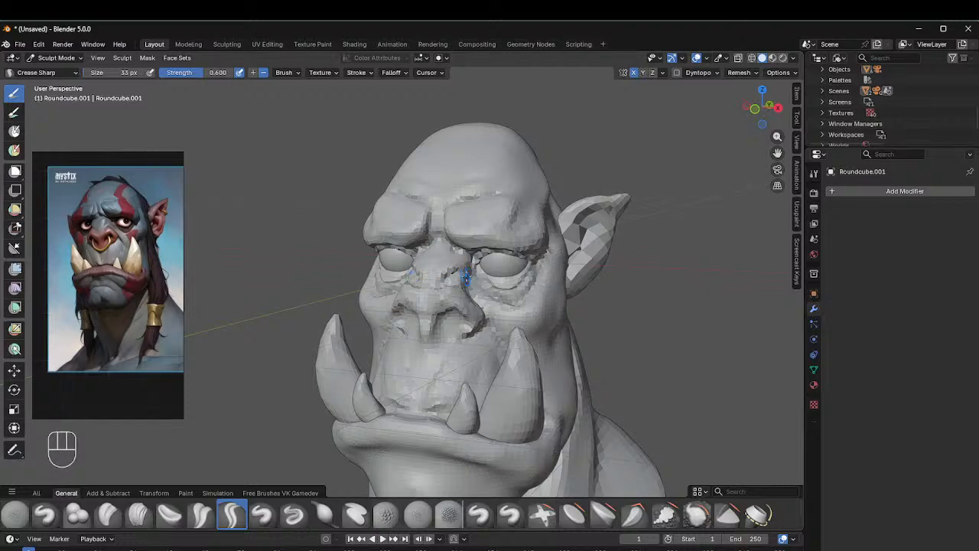
mouse_move(490, 229)
middle_mouse_down()
mouse_move(566, 226)
mouse_move(420, 236)
middle_mouse_up()
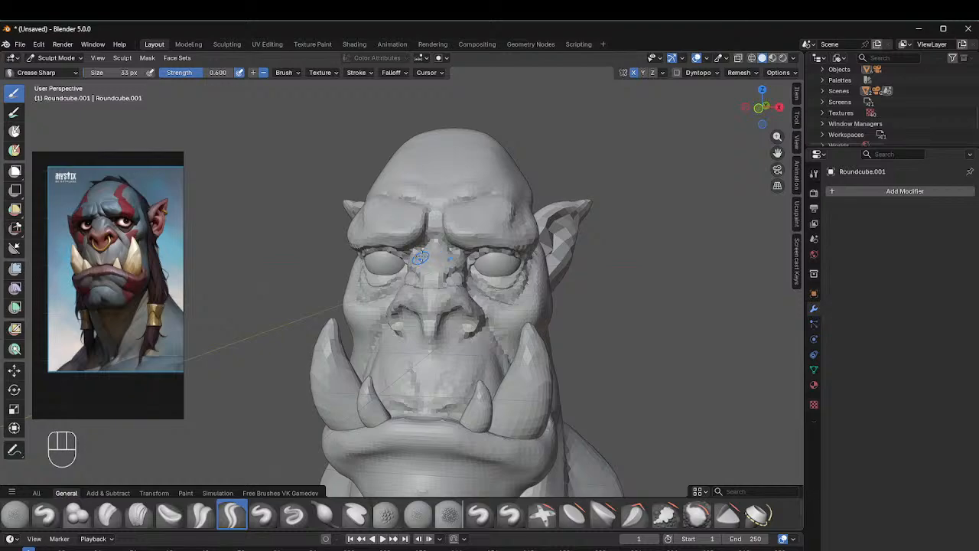
left_click_drag(426, 252, 442, 253)
mouse_move(465, 212)
middle_mouse_down()
mouse_move(385, 212)
mouse_move(475, 220)
middle_mouse_up()
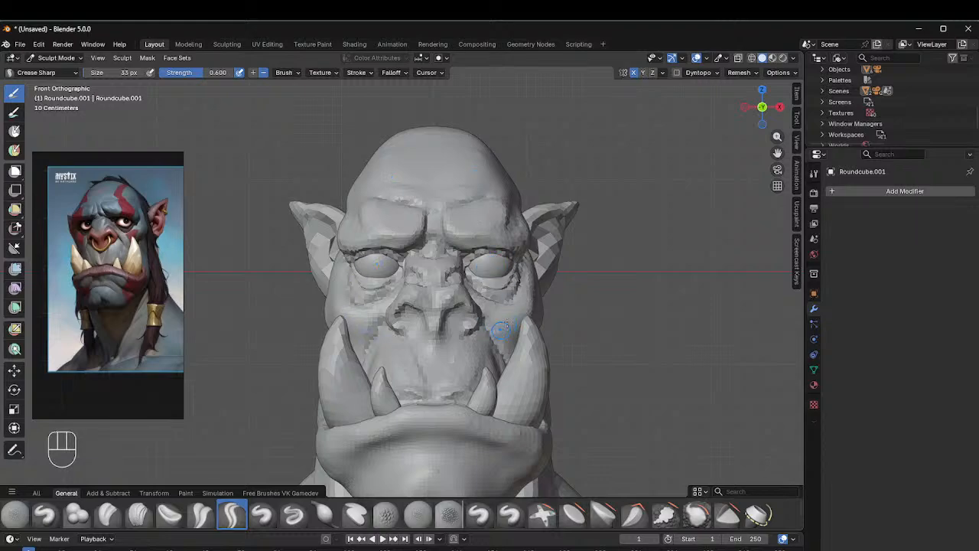
Step: Build up the cheeks beside the nostrils and upper tusk tips with Clay Strips at 33 px
left_click(138, 514)
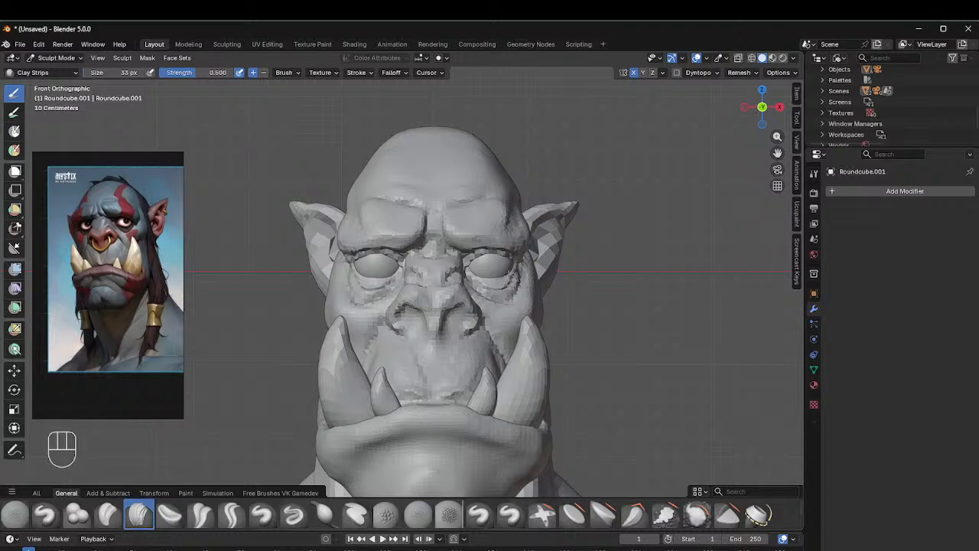
middle_click_drag(511, 273, 498, 346)
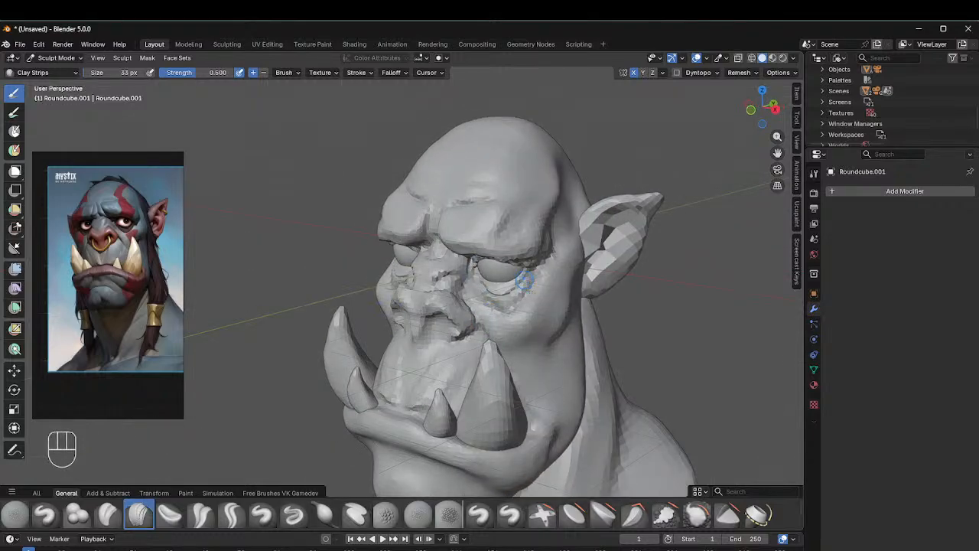
middle_click_drag(524, 280, 507, 321)
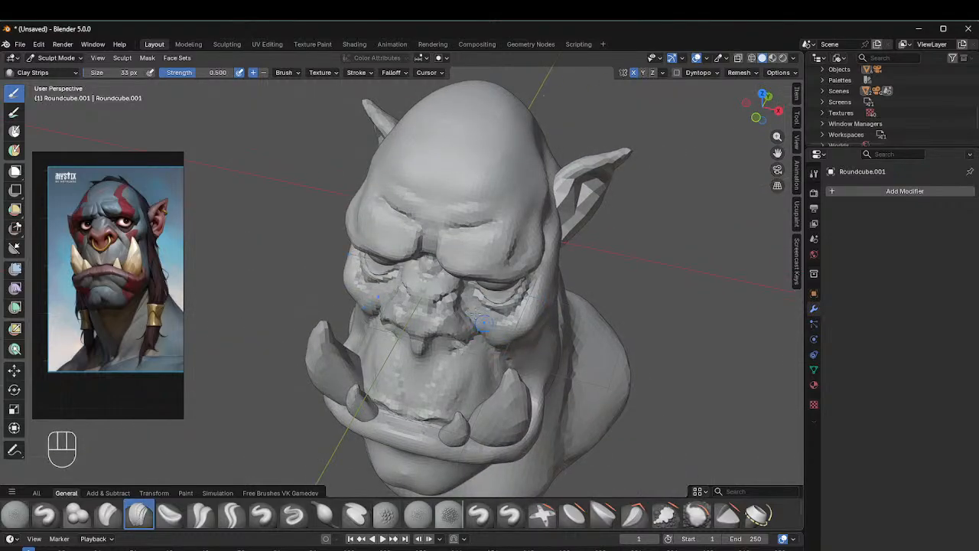
left_click_drag(477, 321, 506, 346)
middle_click_drag(506, 355, 546, 321)
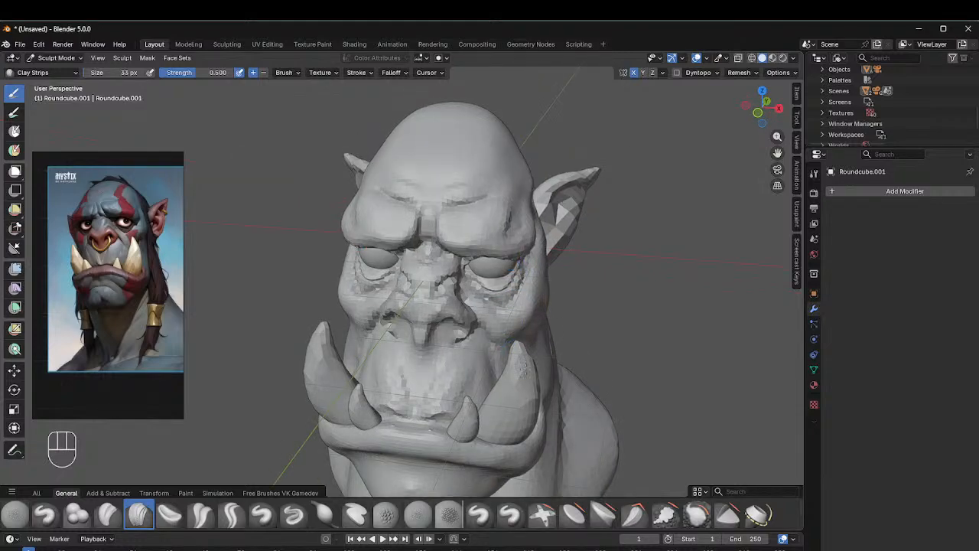
mouse_move(518, 356)
middle_mouse_down()
mouse_move(544, 356)
mouse_move(511, 342)
middle_mouse_up()
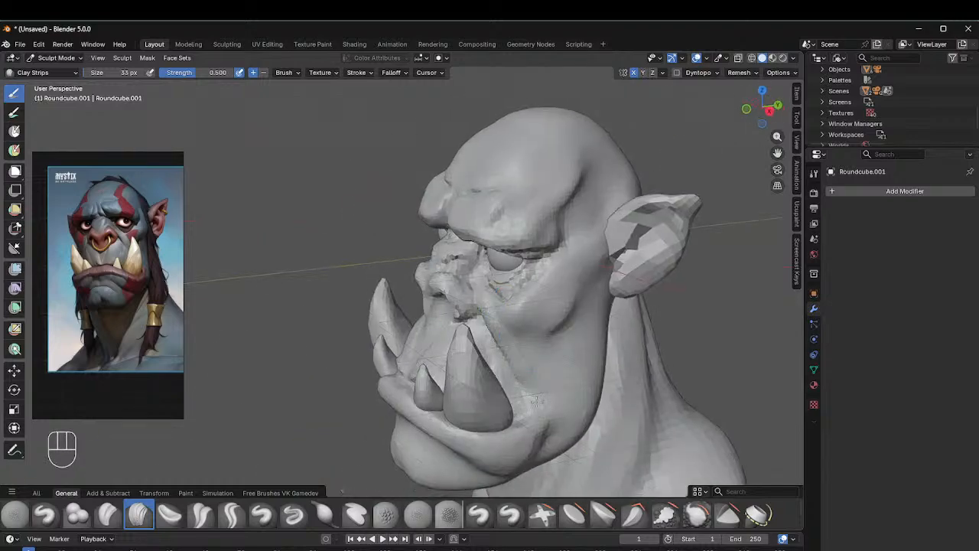
Step: Build up the folds running from the mouth corners behind the large tusks toward the nose with Clay Strips at 33 px
left_click_drag(535, 396, 526, 348)
key("shift")
middle_click_drag(526, 348, 525, 274)
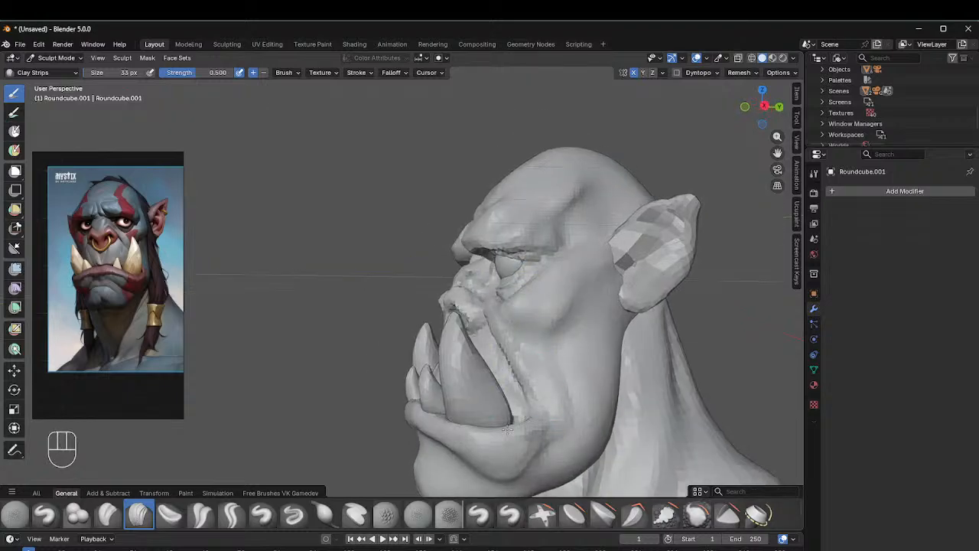
middle_click_drag(513, 369, 469, 366)
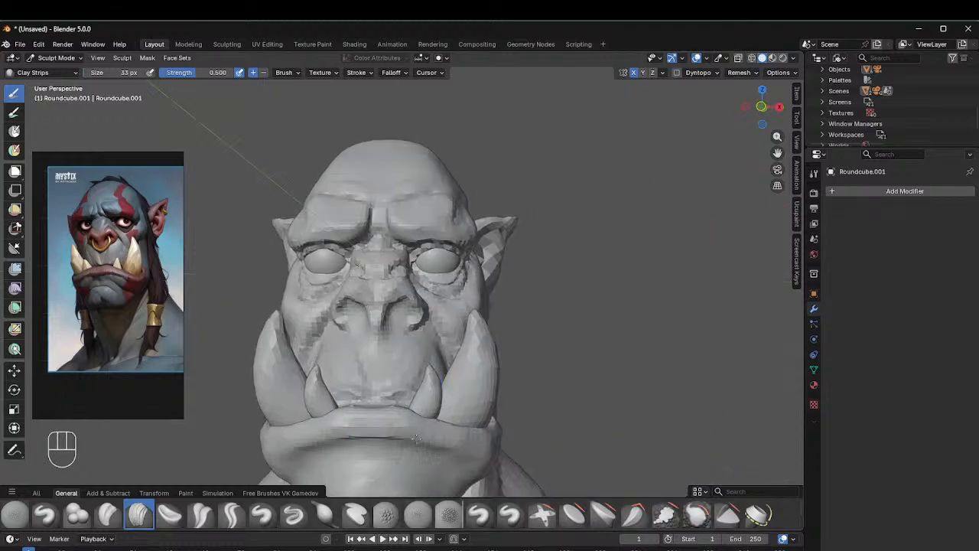
Step: Define the underside of the lower lip above the chin with inverted Crease Polish strokes at 99 px
left_click(201, 514)
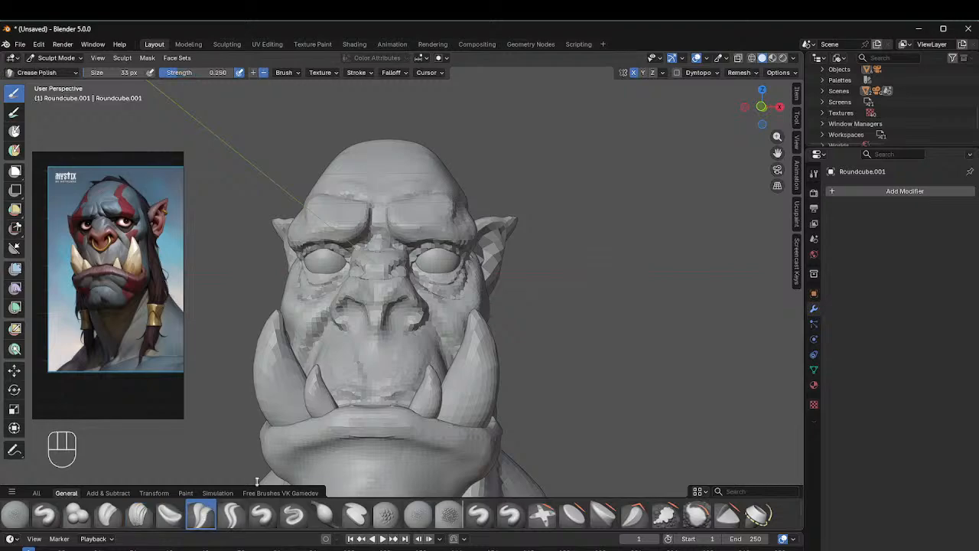
key("f")
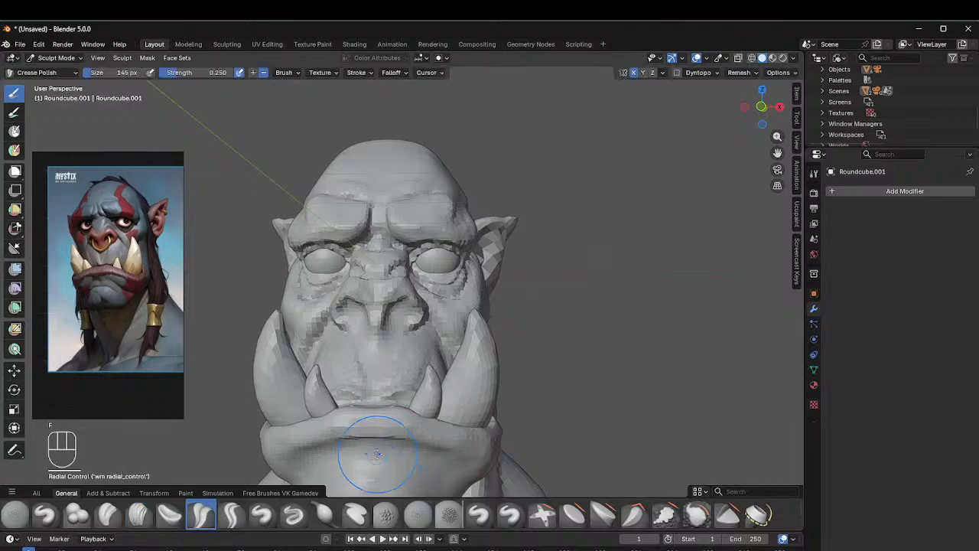
key("f")
left_click(357, 461)
mouse_move(314, 448)
left_mouse_down("ctrl")
mouse_move(376, 439)
mouse_move(459, 453)
left_mouse_up("ctrl")
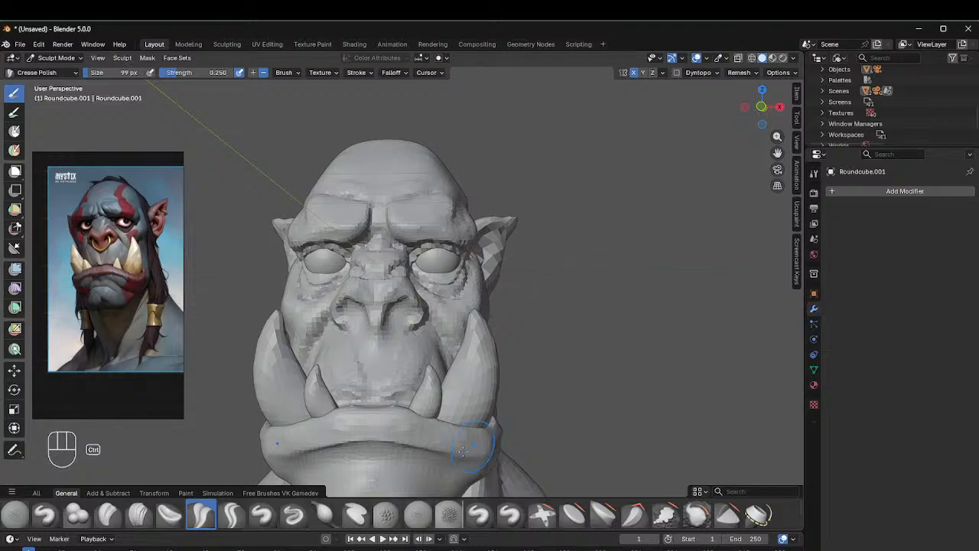
Step: Sharpen the lower lip's bottom edge from the mouth corner to the centre with inverted Crease Polish at 45 px
key("f")
left_click(506, 424)
middle_click_drag(506, 424, 436, 415)
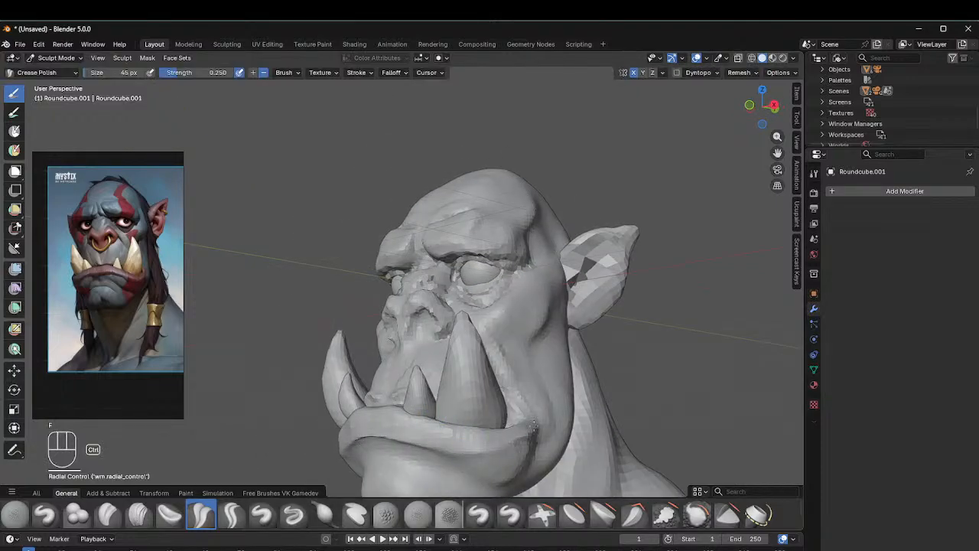
mouse_move(534, 426)
left_mouse_down("ctrl")
mouse_move(494, 441)
mouse_move(381, 438)
left_mouse_up("ctrl")
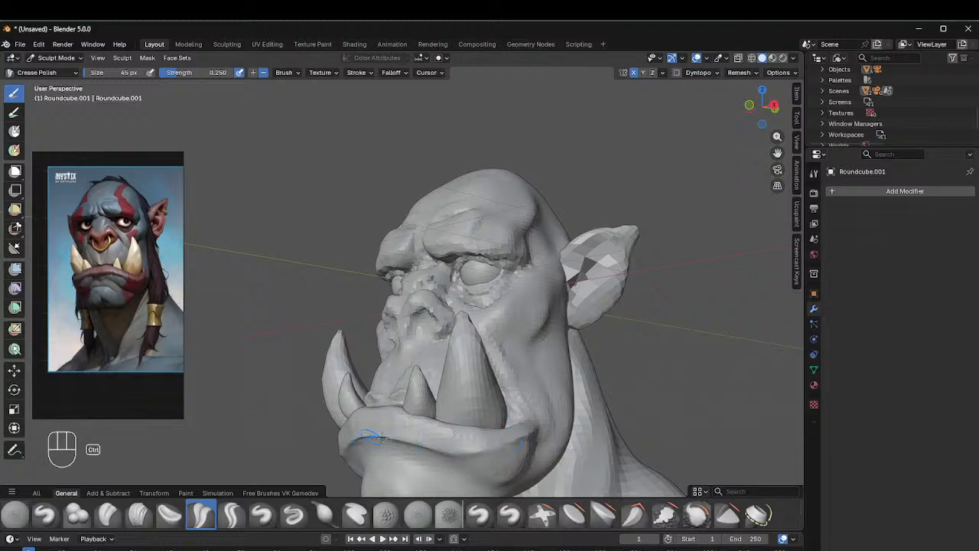
middle_click_drag(381, 438, 373, 413)
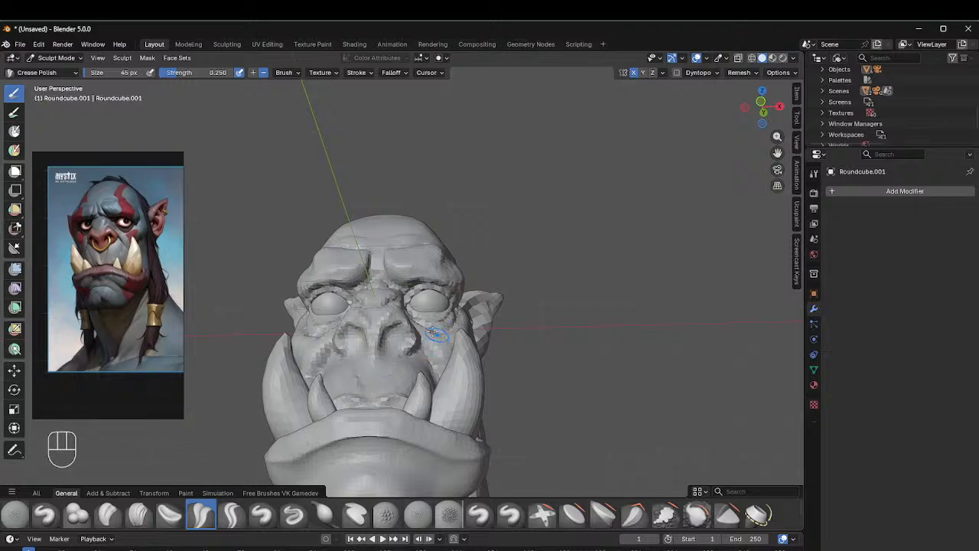
mouse_move(436, 334)
middle_mouse_down()
mouse_move(466, 352)
mouse_move(443, 370)
middle_mouse_up()
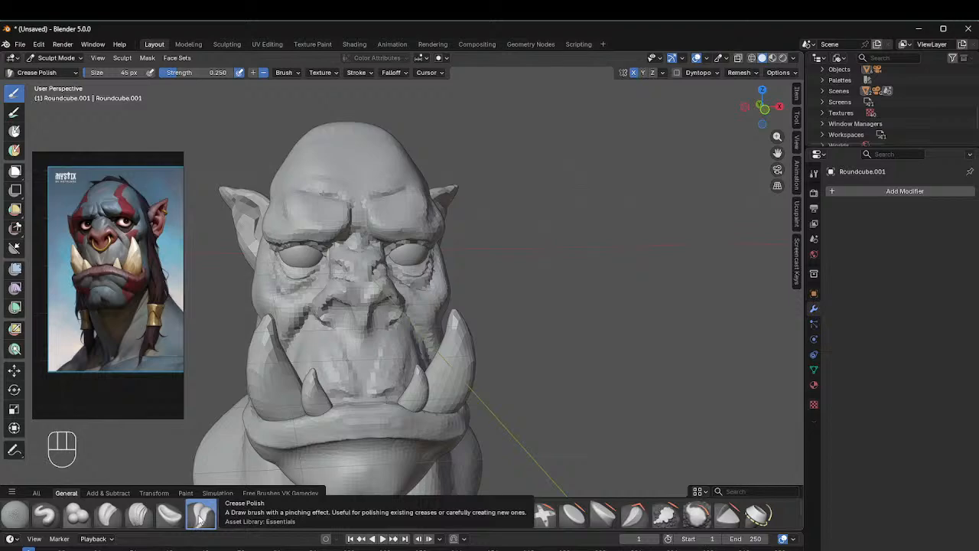
Step: Try to cut a horizontal crease across the chin with Crease Polish at 45 px
middle_click_drag(374, 383, 428, 260, "shift")
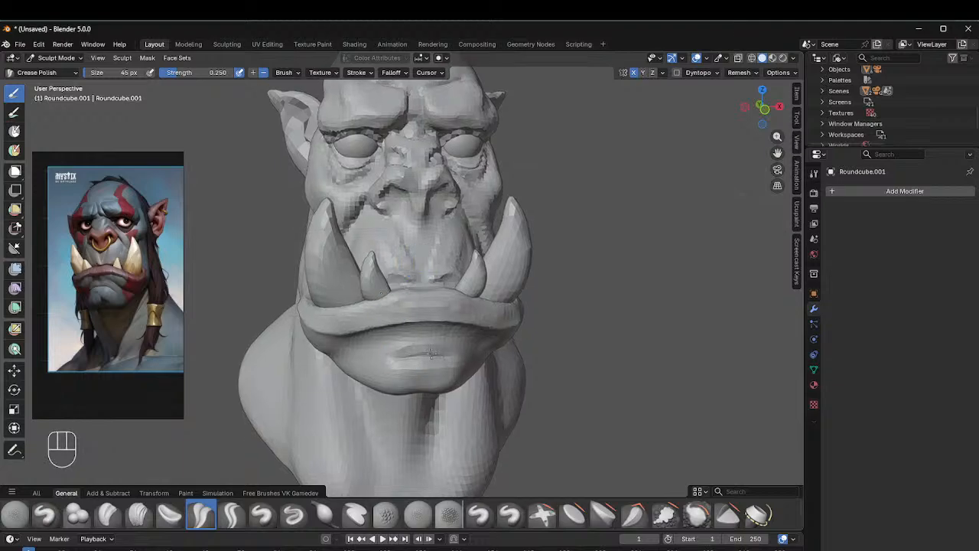
mouse_move(431, 352)
left_mouse_down()
mouse_move(410, 354)
mouse_move(447, 354)
mouse_move(390, 354)
mouse_move(461, 358)
mouse_move(453, 356)
left_mouse_up()
key("ctrl+z")
key("ctrl+z")
key("ctrl+z")
key("ctrl+z")
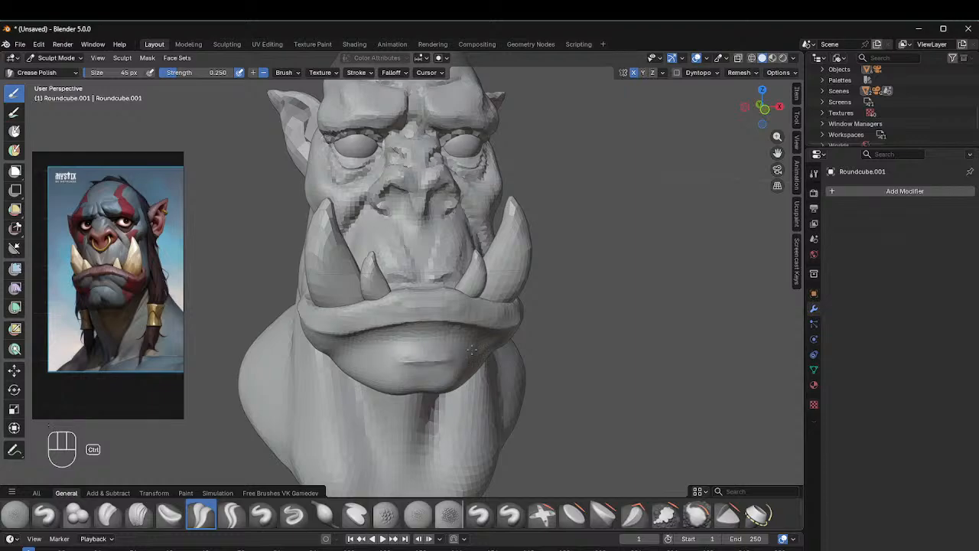
Step: Inspect the chin from the side and undo the remaining crease strokes on it
middle_click_drag(449, 372, 375, 371)
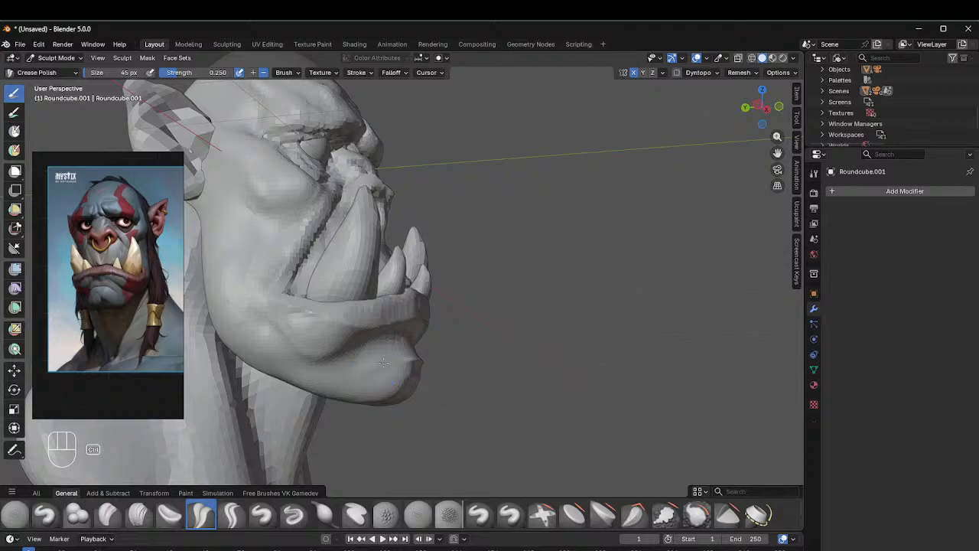
middle_click_drag(431, 346, 407, 349)
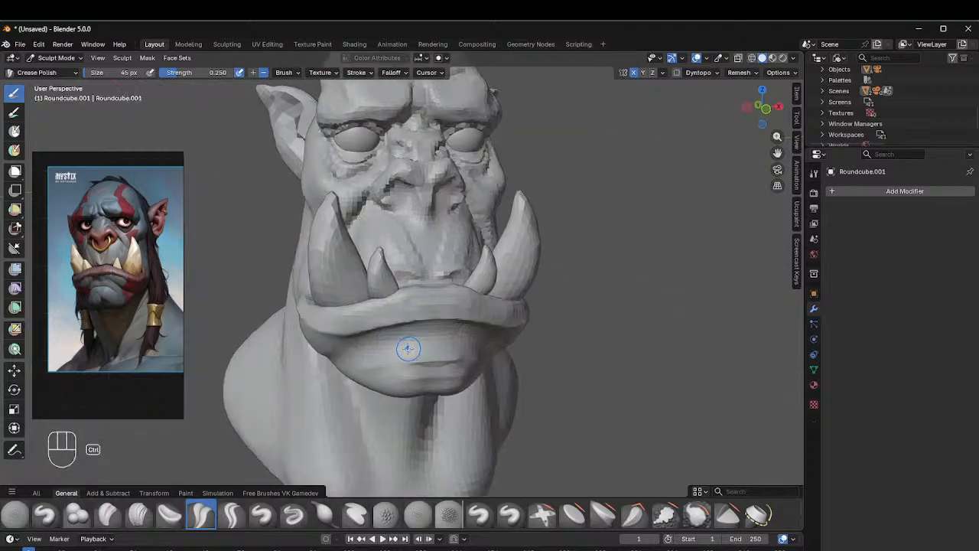
key("ctrl+z")
key("ctrl+z")
key("ctrl+z")
key("ctrl+z")
key("ctrl+z")
key("ctrl+z")
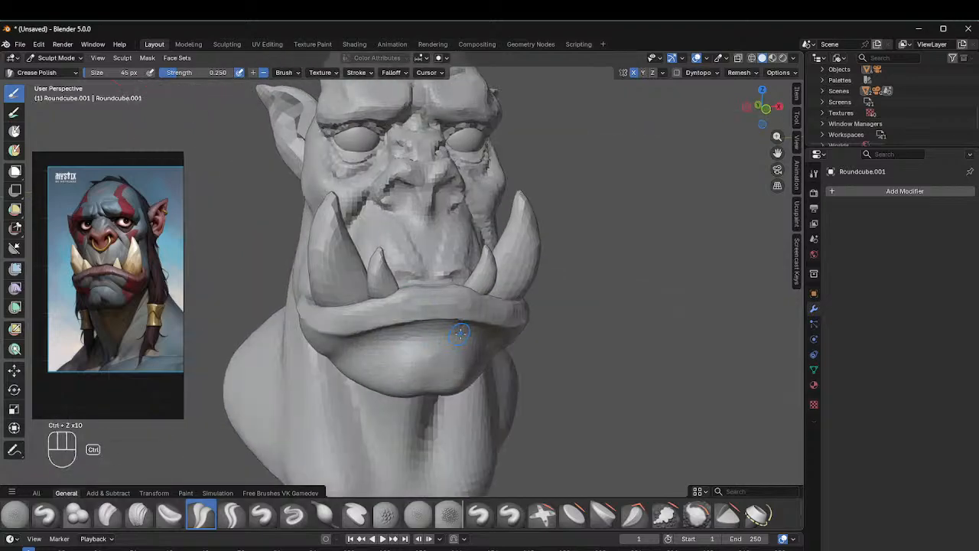
Step: Build up the lower lip from its centre toward the mouth corners with Clay Strips at 45 px
middle_click_drag(455, 326, 404, 302)
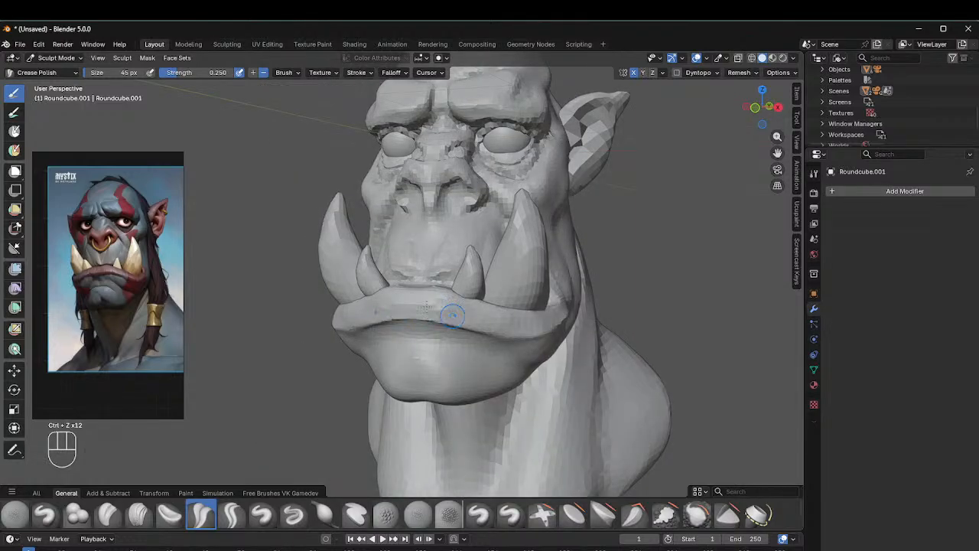
left_click(139, 514)
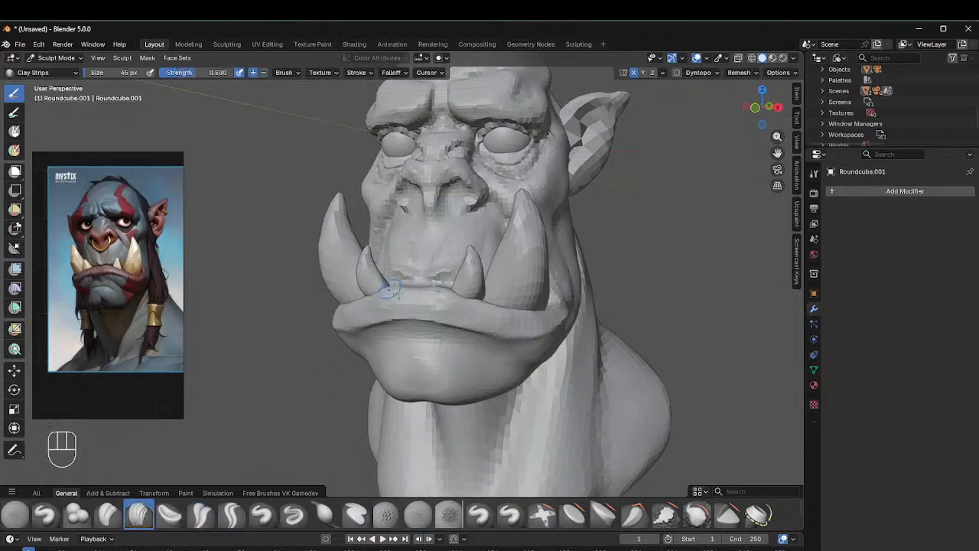
middle_click_drag(390, 293, 442, 303)
mouse_move(430, 315)
left_mouse_down()
mouse_move(417, 314)
mouse_move(484, 307)
left_mouse_up()
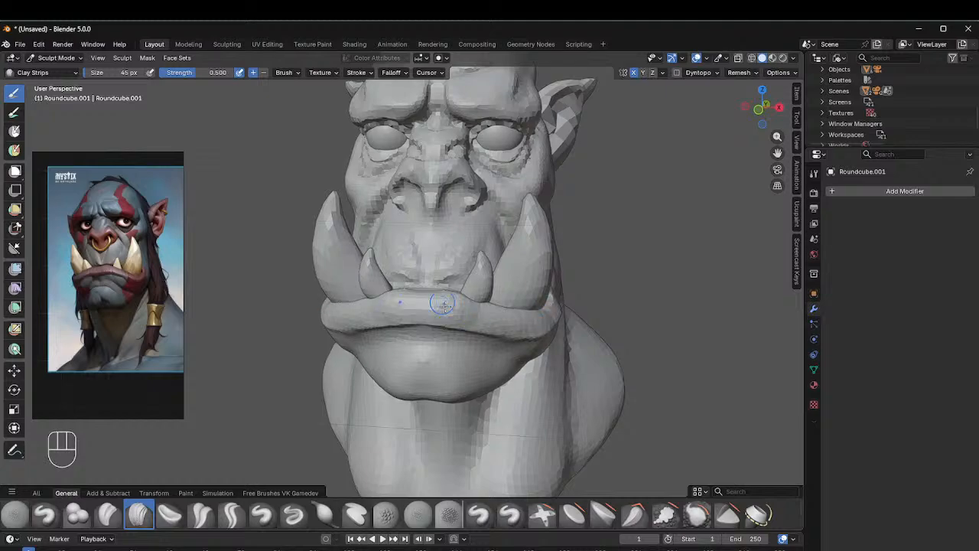
left_click_drag(416, 302, 473, 316)
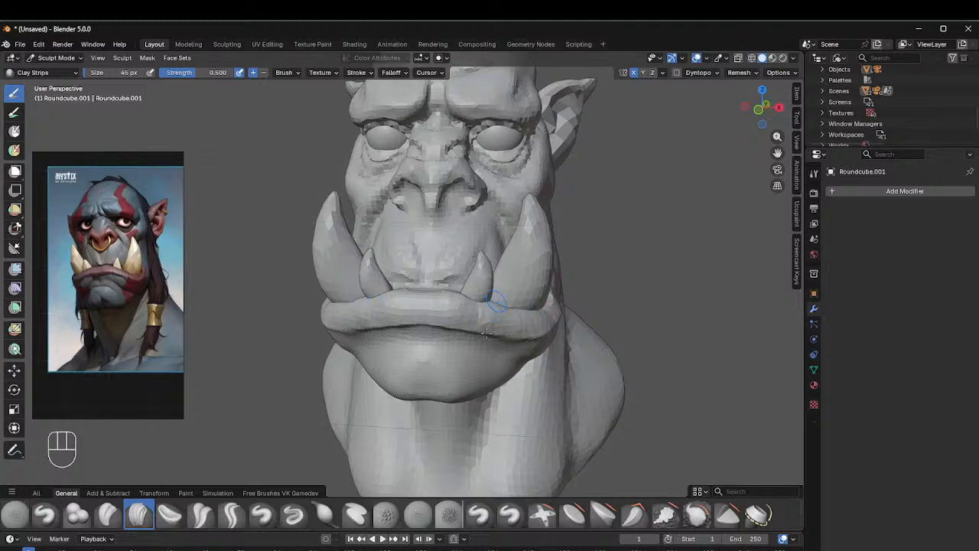
middle_click_drag(491, 306, 490, 260)
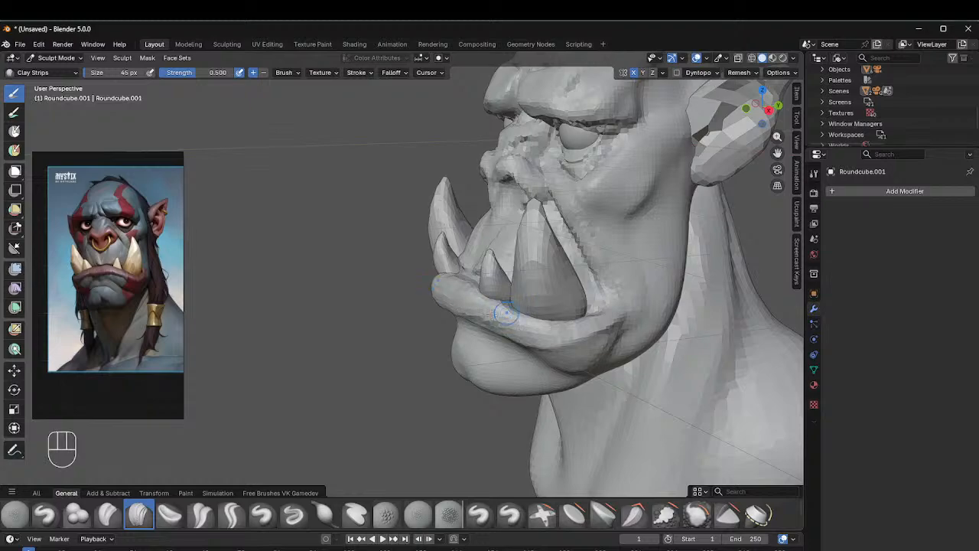
left_click_drag(544, 326, 559, 332)
mouse_move(559, 332)
middle_mouse_down()
mouse_move(567, 258)
mouse_move(527, 269)
mouse_move(546, 283)
mouse_move(527, 291)
middle_mouse_up()
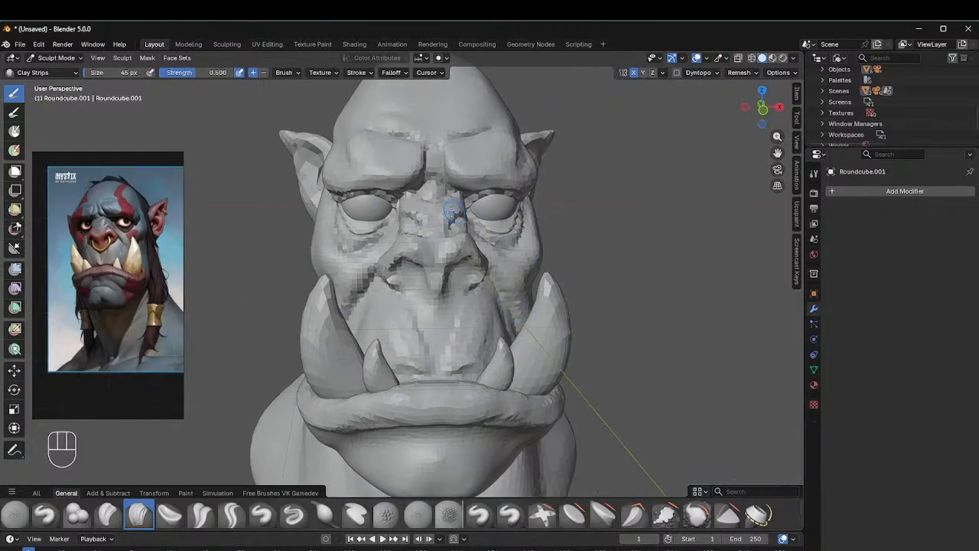
Step: Pull the inner ends of the brows down toward the nose bridge in front view with Grab at 140 px
middle_click_drag(426, 317, 443, 253)
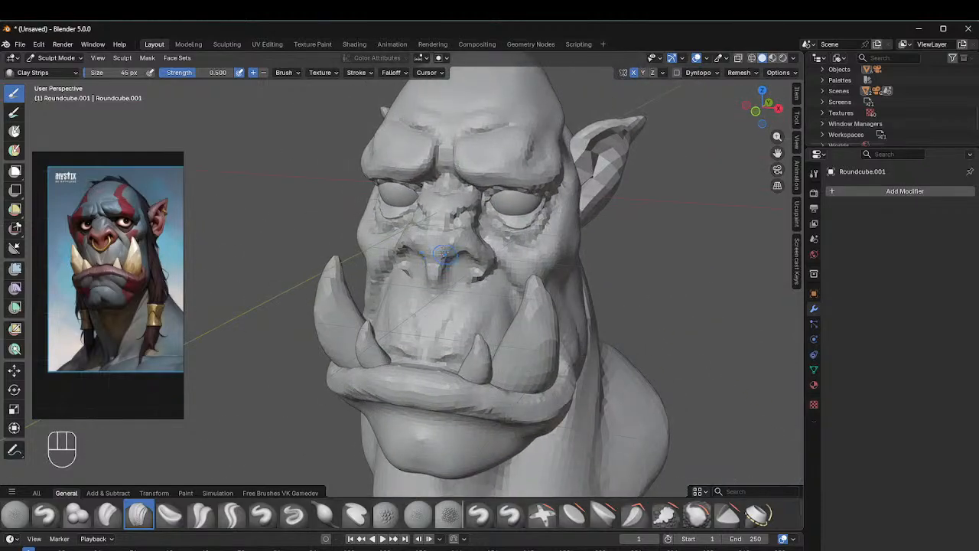
key("f")
left_click(448, 264)
key("f")
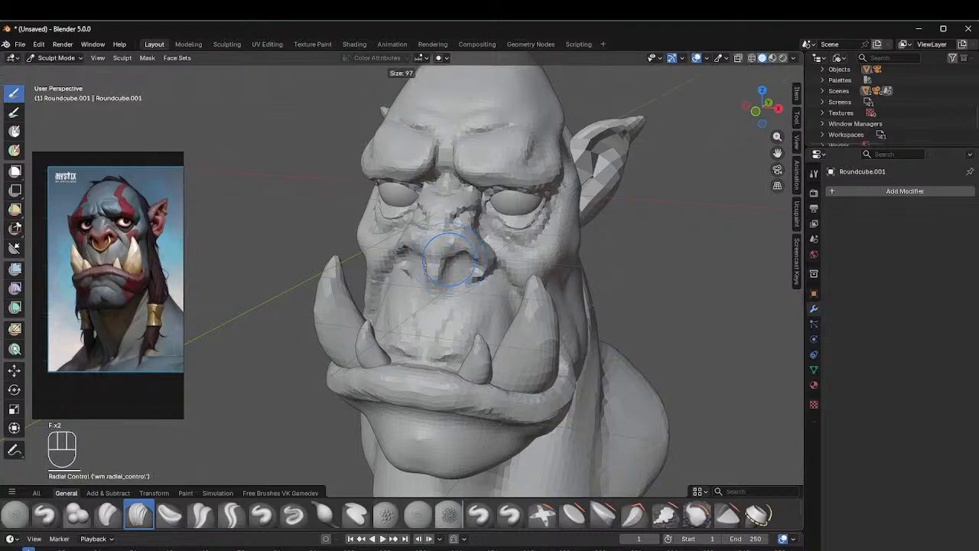
left_click(452, 260)
middle_click_drag(452, 260, 490, 212)
key("f")
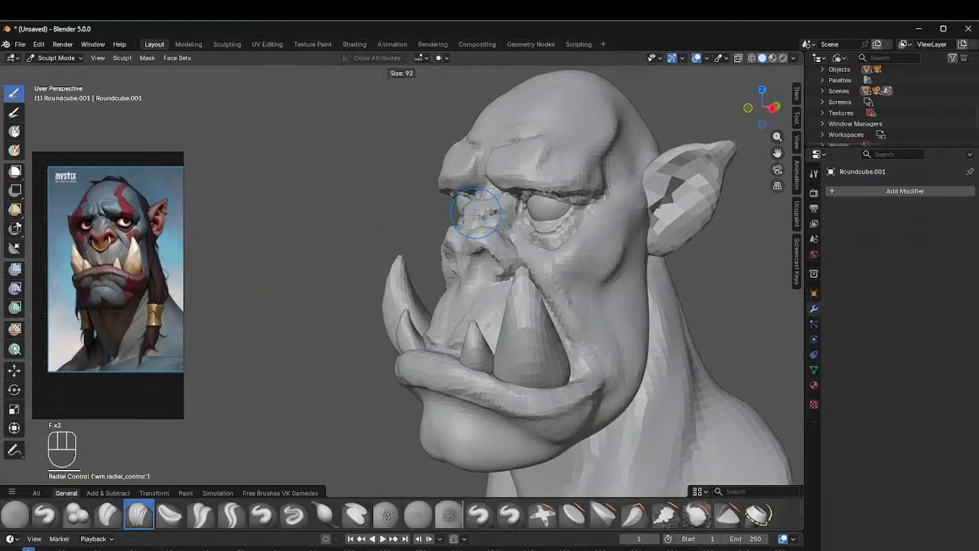
left_click(476, 218)
key("g")
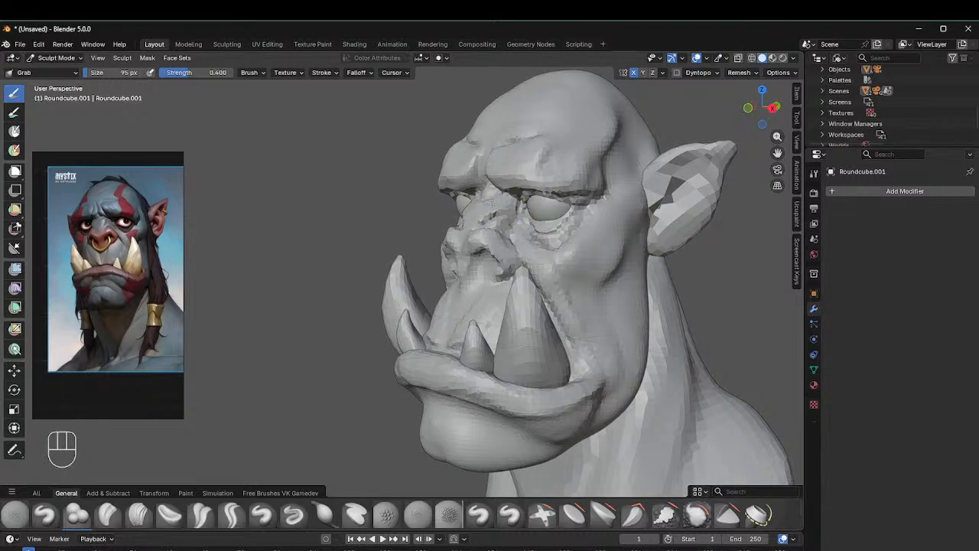
middle_click_drag(488, 195, 582, 176)
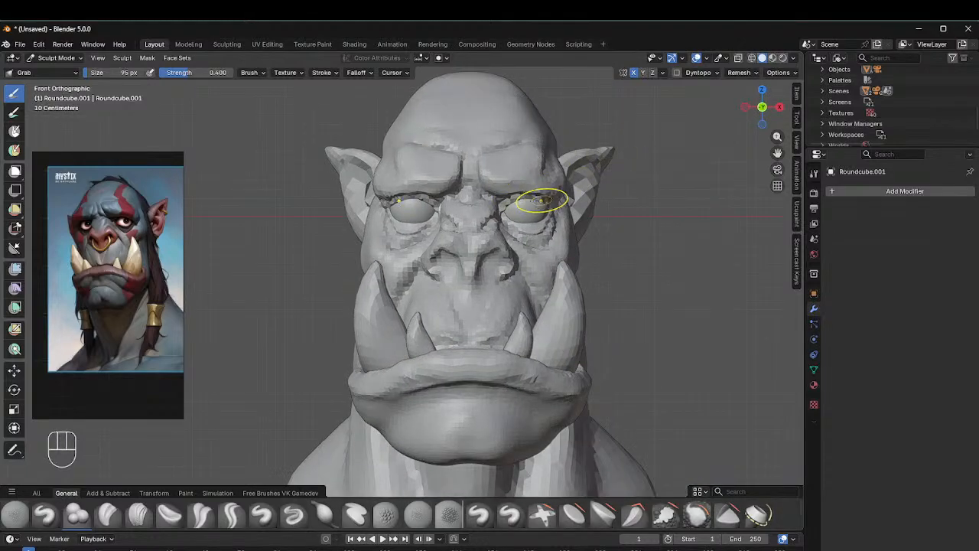
key("f")
left_click(536, 205)
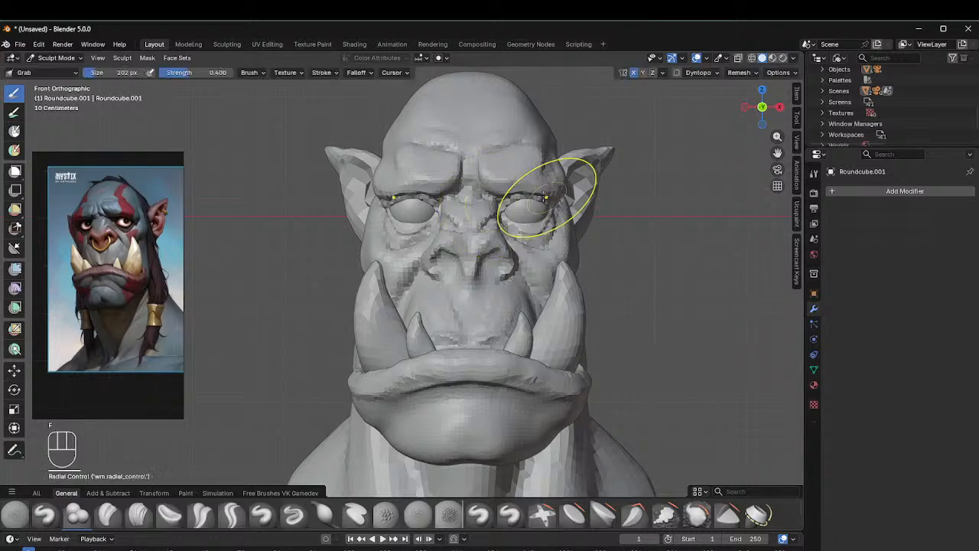
key("f")
left_click(497, 176)
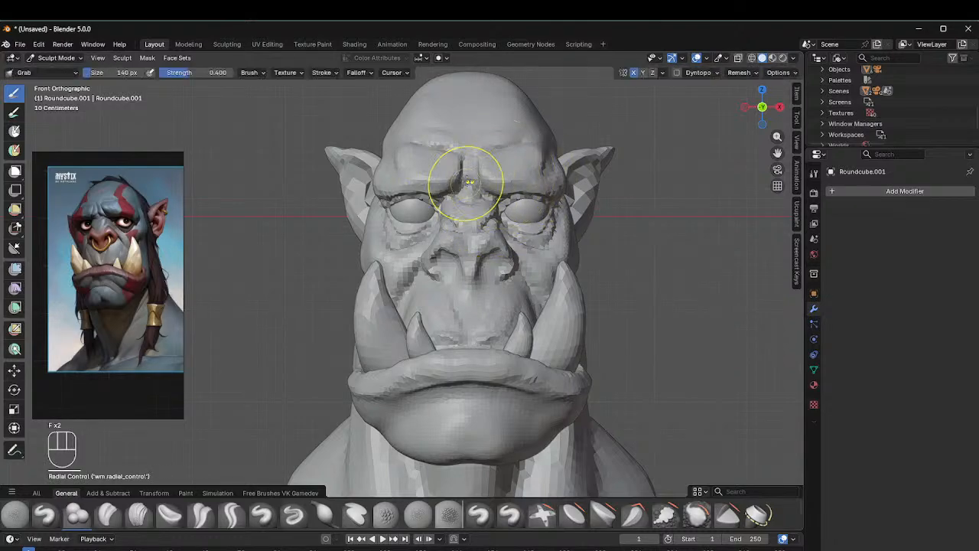
mouse_move(489, 161)
left_mouse_down()
mouse_move(489, 184)
mouse_move(501, 187)
left_mouse_up()
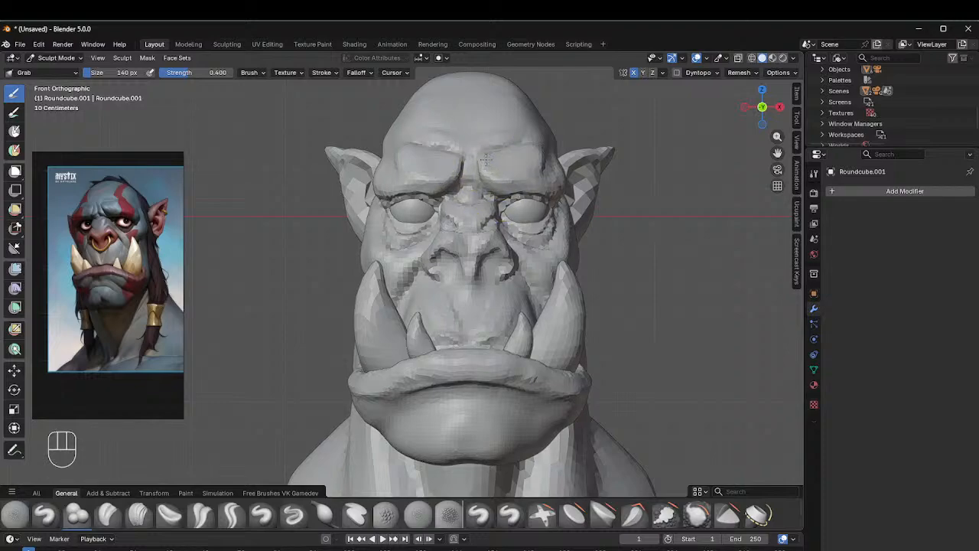
mouse_move(485, 159)
left_mouse_down()
mouse_move(485, 190)
mouse_move(476, 179)
mouse_move(486, 196)
left_mouse_up()
Step: Build up the nose bridge with Clay Strips and define the vertical fold between the brows with Crease Sharp, both at 35 px
left_click(138, 514)
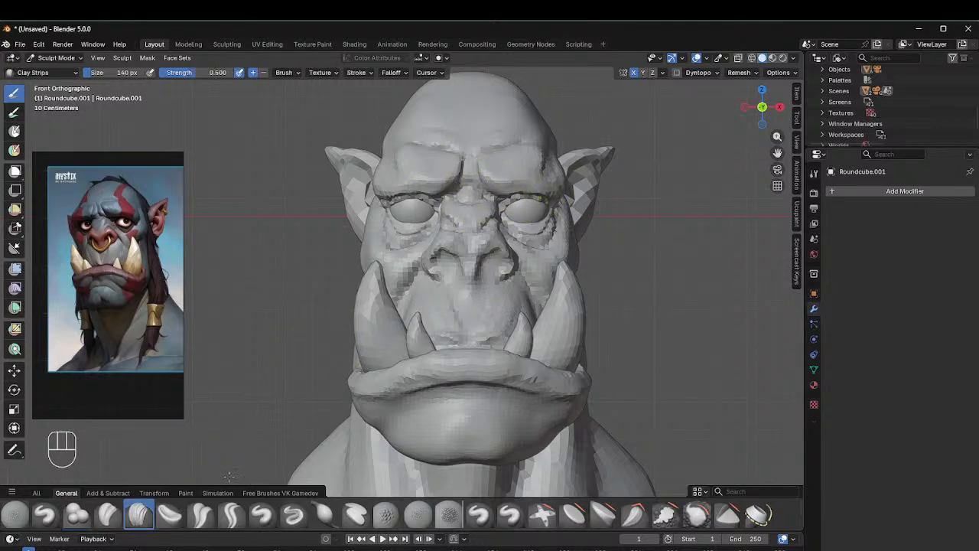
key("f")
key("f")
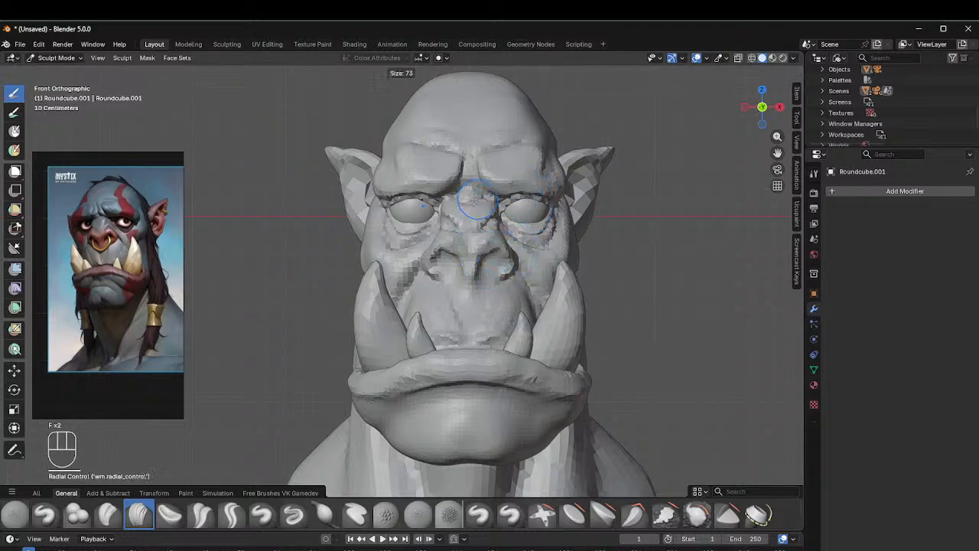
left_click(477, 199)
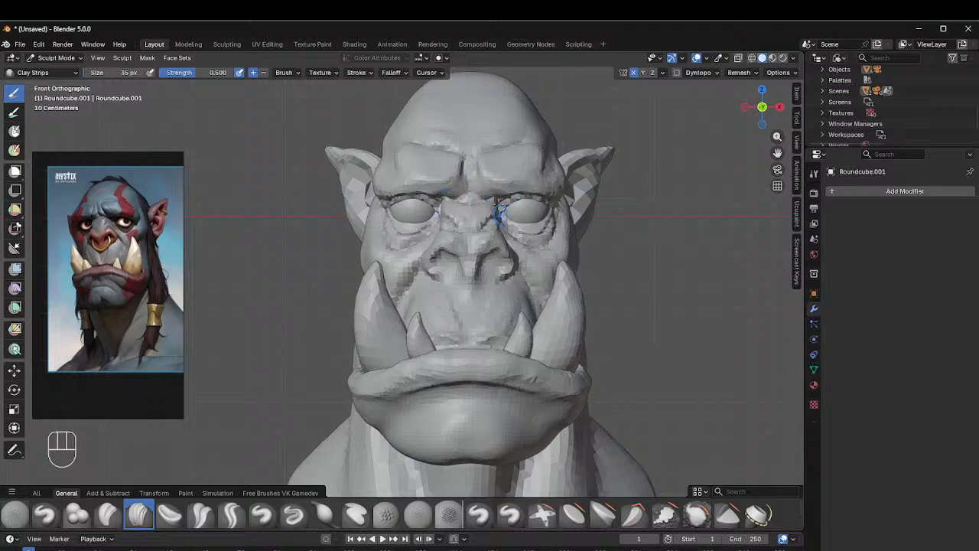
left_click(232, 514)
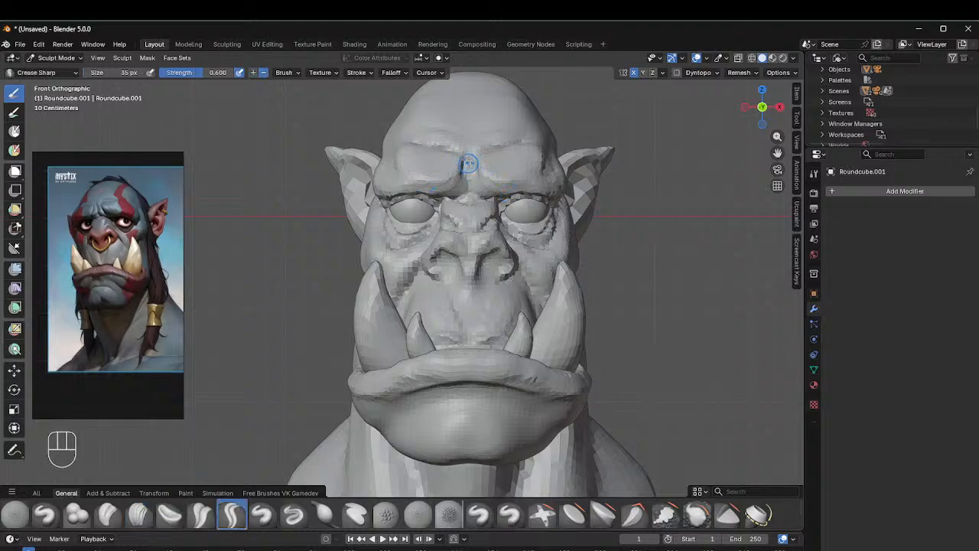
mouse_move(470, 157)
left_mouse_down()
mouse_move(482, 201)
mouse_move(497, 192)
mouse_move(476, 158)
left_mouse_up()
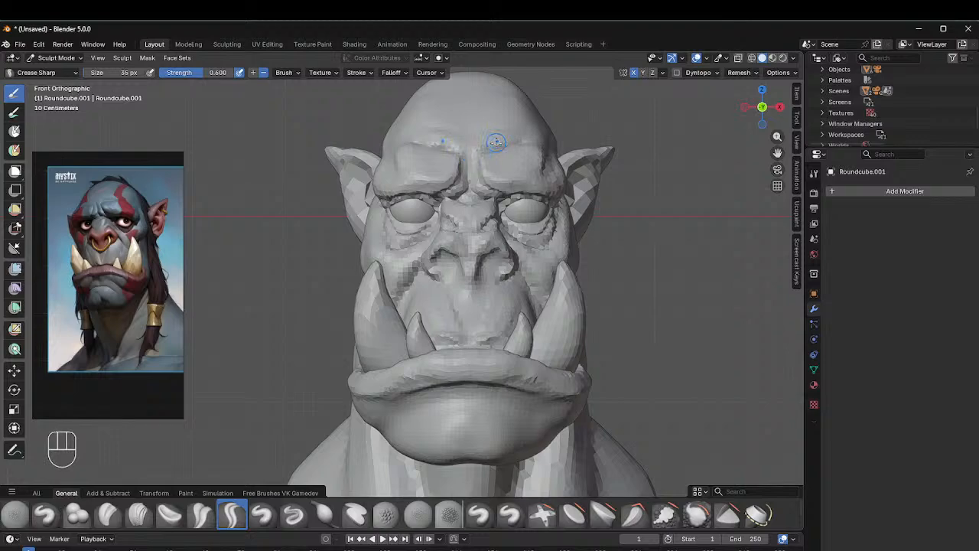
Step: Adjust the shape of the inner brows and lower forehead in front view with Grab at 114 px
key("f")
left_click(497, 148)
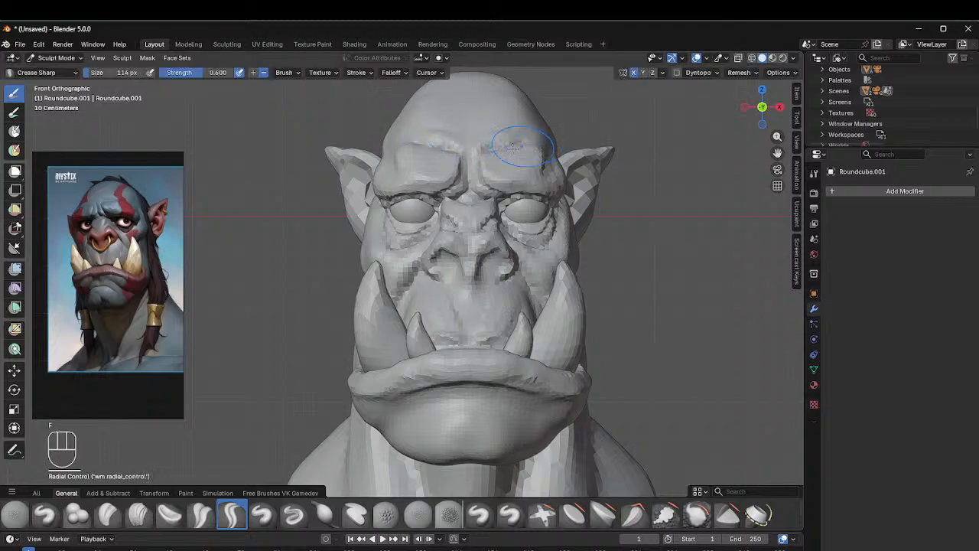
key("g")
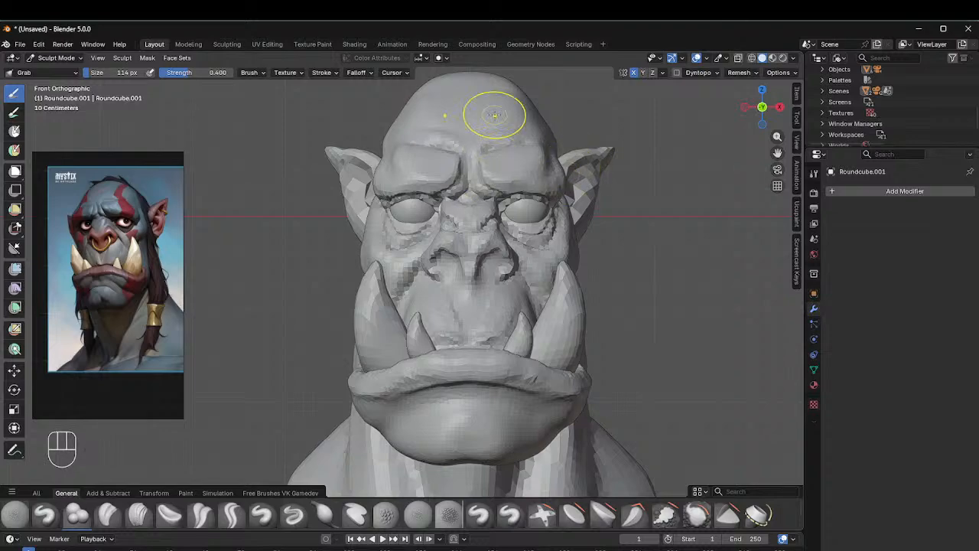
scroll(494, 115, "down", 4)
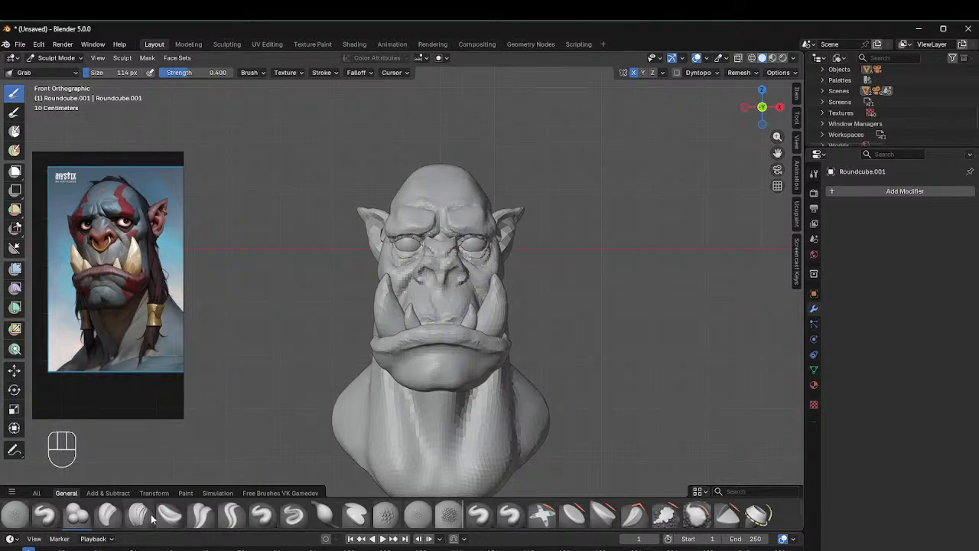
Step: Refine the rim above the nostril at the nose tip with inverted Crease Polish strokes at 60 px
left_click(211, 518)
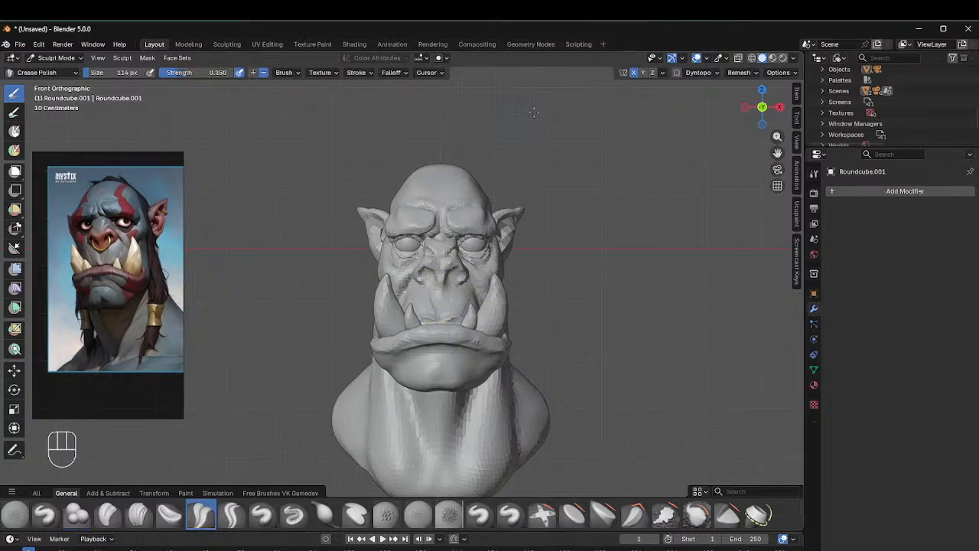
scroll(533, 112, "up", 3)
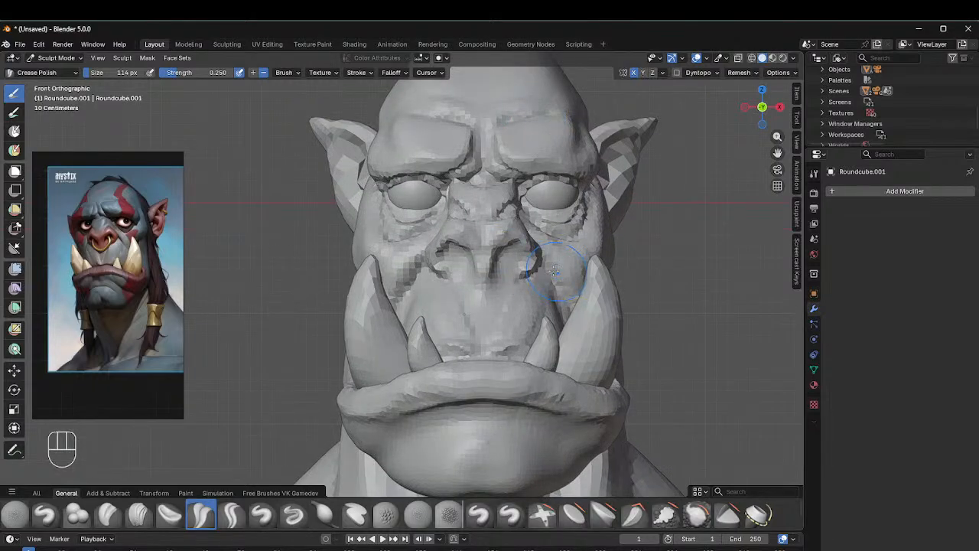
key("f")
left_click(536, 268)
middle_click_drag(536, 268, 466, 240)
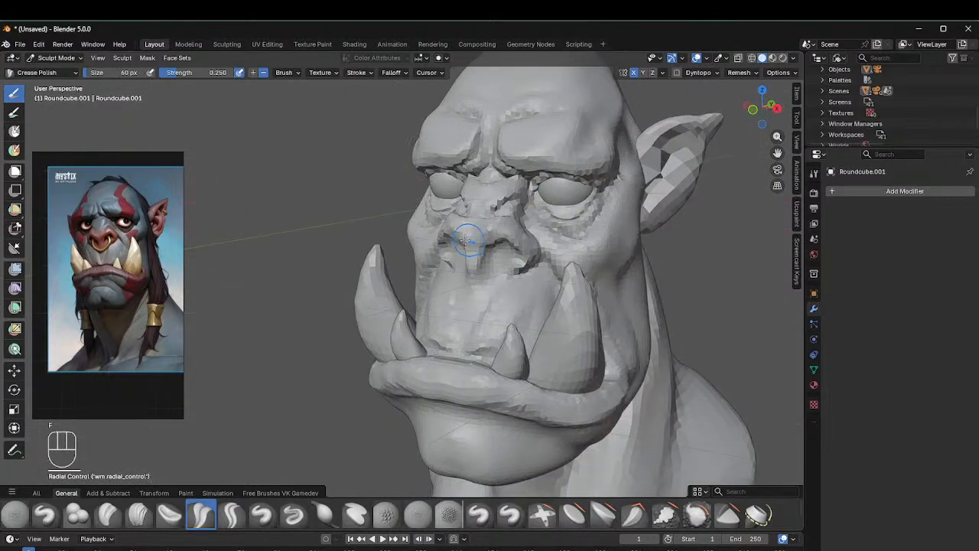
left_click_drag(458, 239, 470, 248, "ctrl")
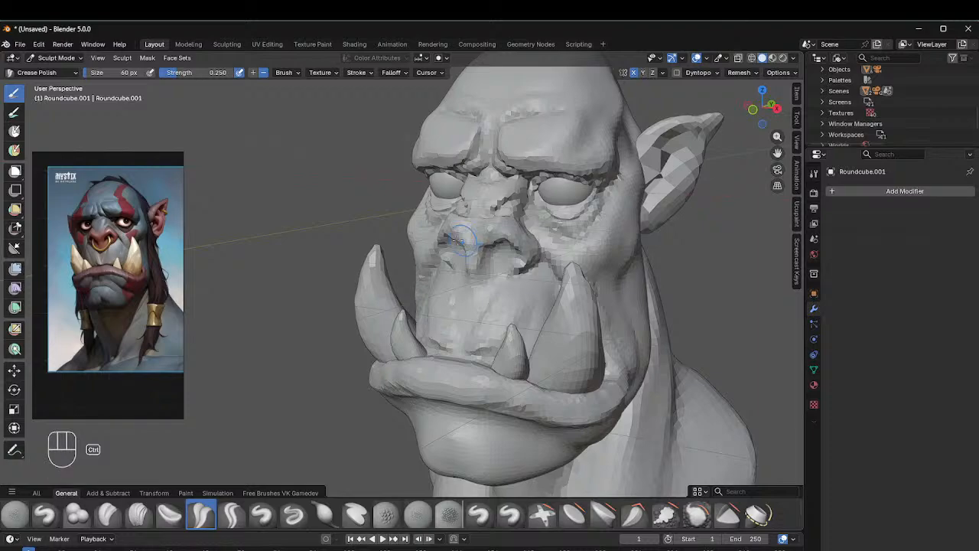
Step: Build up the nose bridge and nostril wings with the Clay Strips brush at 29 px
middle_click_drag(457, 237, 459, 230, "ctrl")
left_click(140, 514)
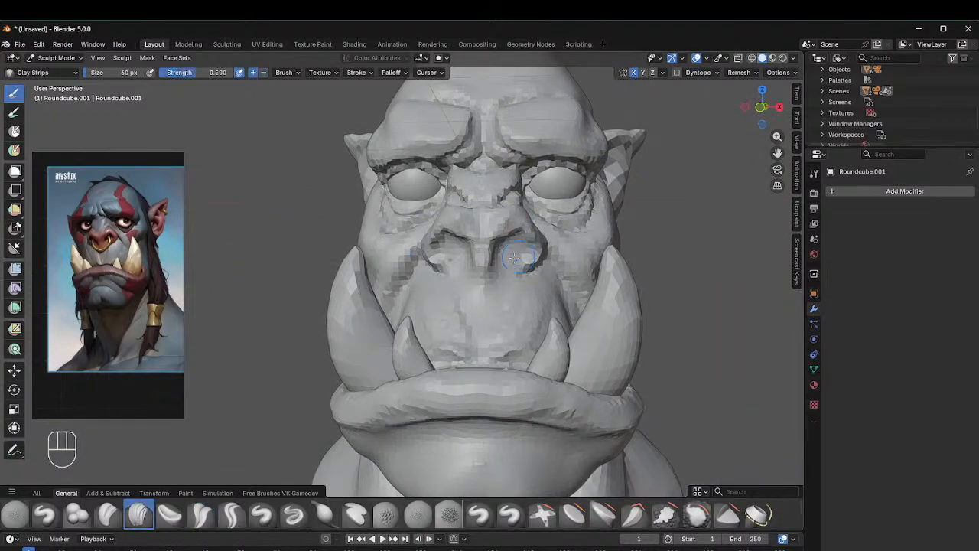
key("f")
left_click(494, 243)
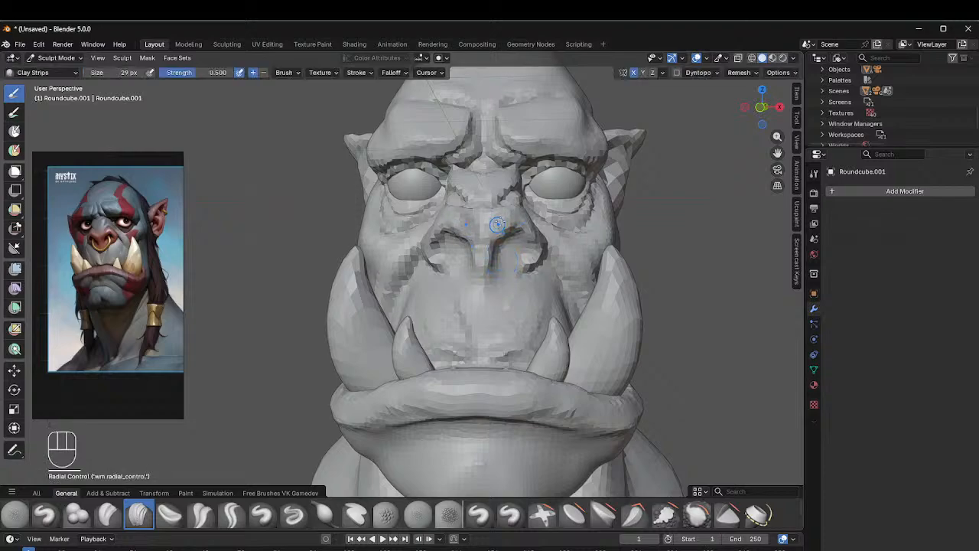
key("shift")
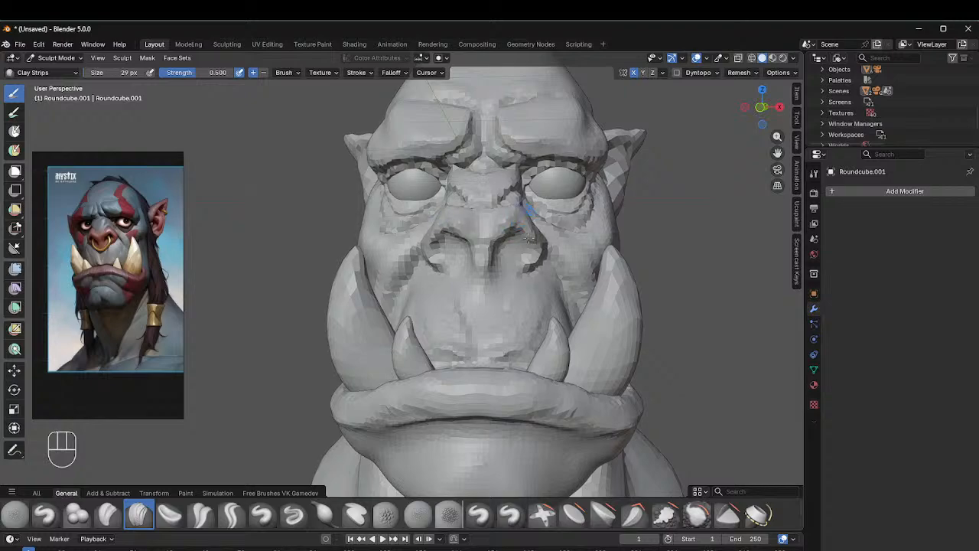
Step: Deepen the nostril cavities with the Draw brush and build up the nostril rims and septum with Clay Strips
left_click(262, 514)
key("ctrl")
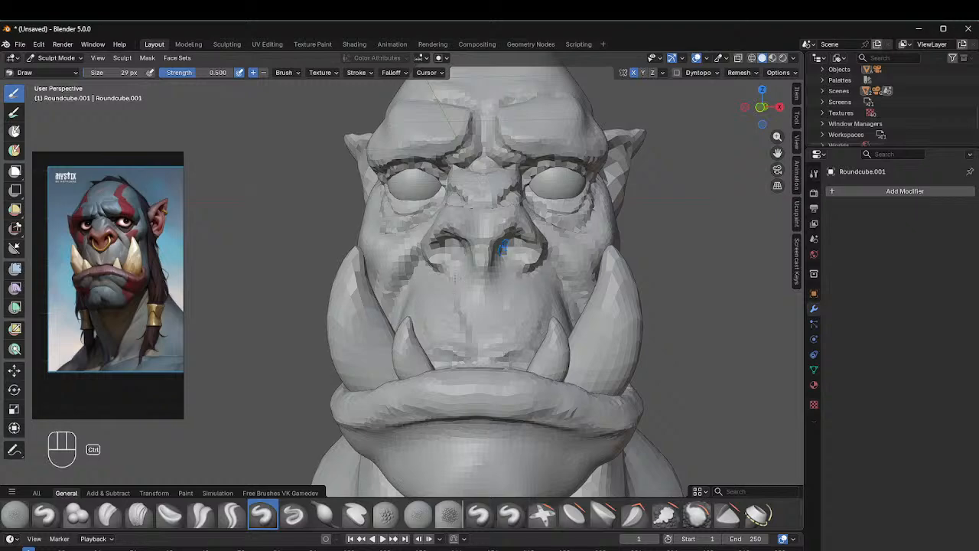
left_click(139, 513)
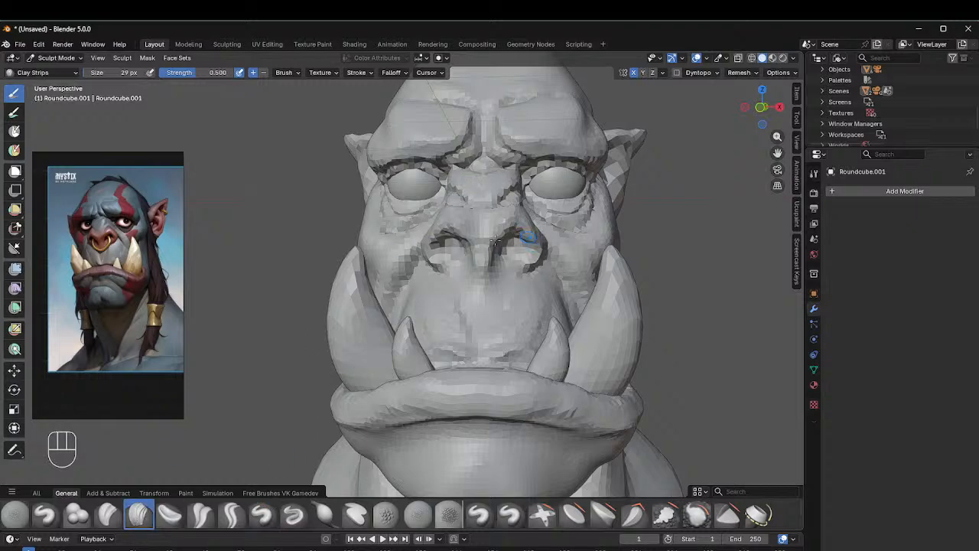
mouse_move(486, 257)
left_mouse_down()
mouse_move(528, 236)
mouse_move(507, 272)
mouse_move(532, 264)
left_mouse_up()
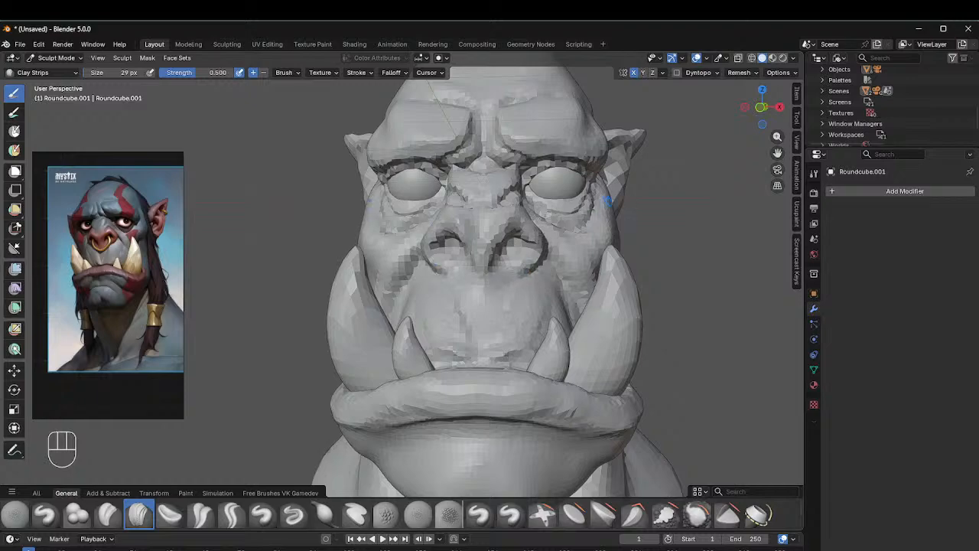
Step: Define the outer end of the brow ridge where it meets the temple using Clay Strips
middle_click_drag(607, 201, 764, 159)
scroll(764, 159, "down", 4)
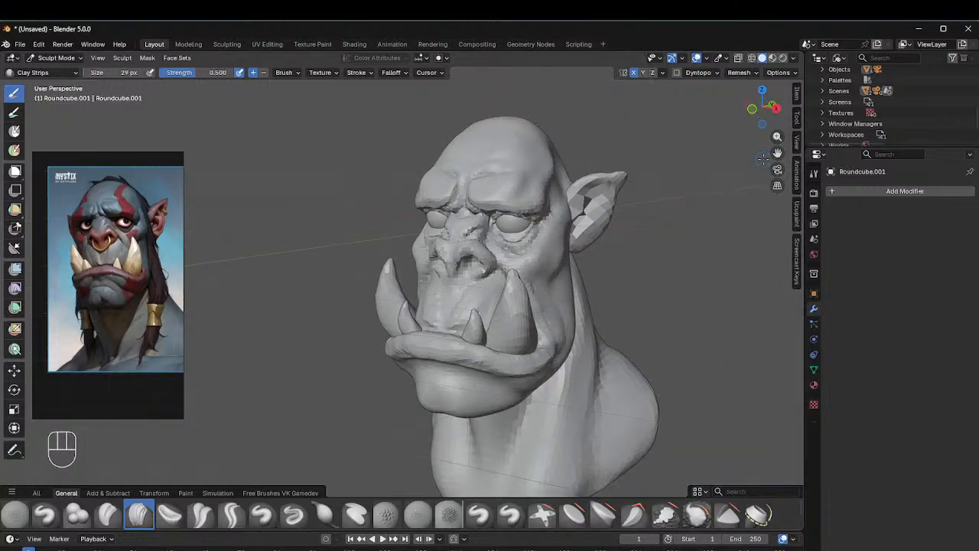
middle_click_drag(619, 185, 551, 218)
left_click_drag(558, 188, 554, 193)
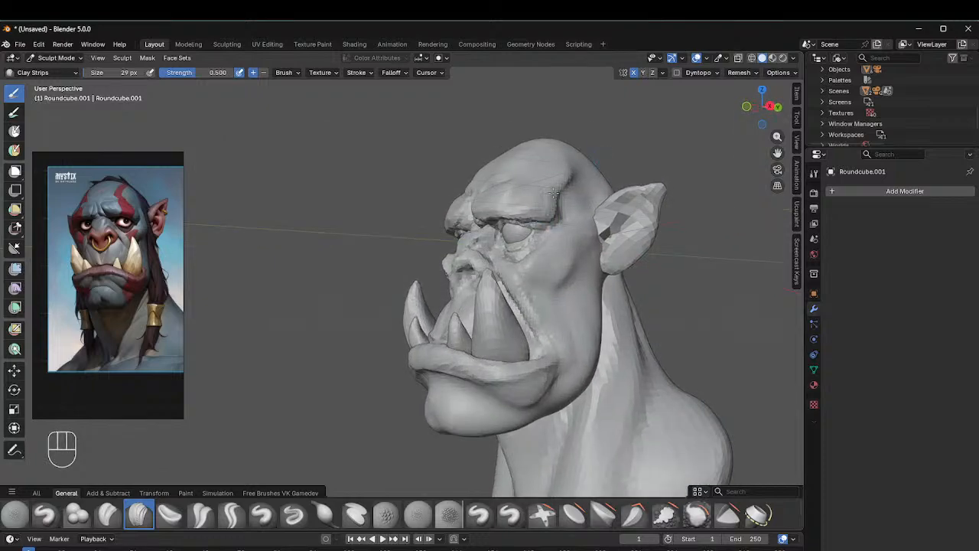
middle_click_drag(562, 194, 495, 219)
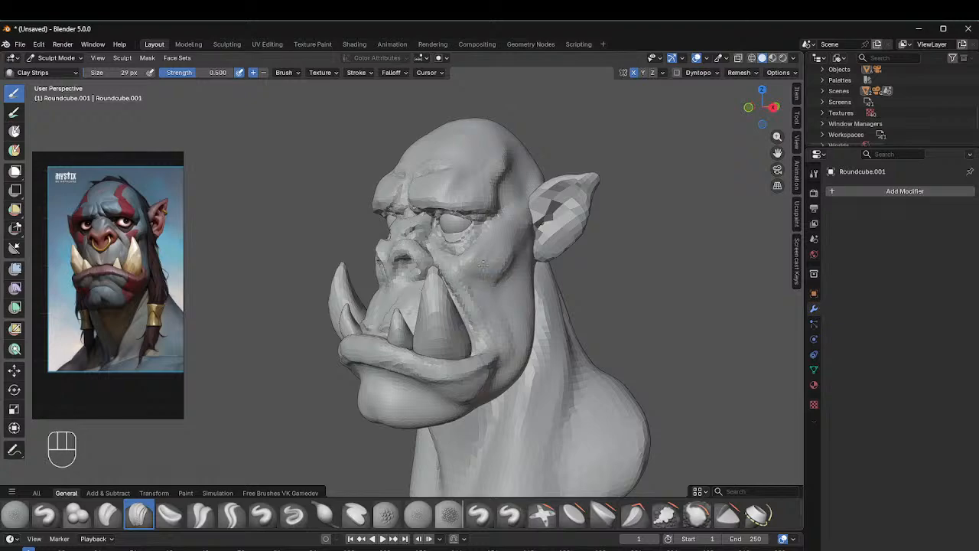
Step: Shape and smooth the temple and the cheekbone between the eye and the ear
middle_click_drag(499, 232, 541, 237, "alt")
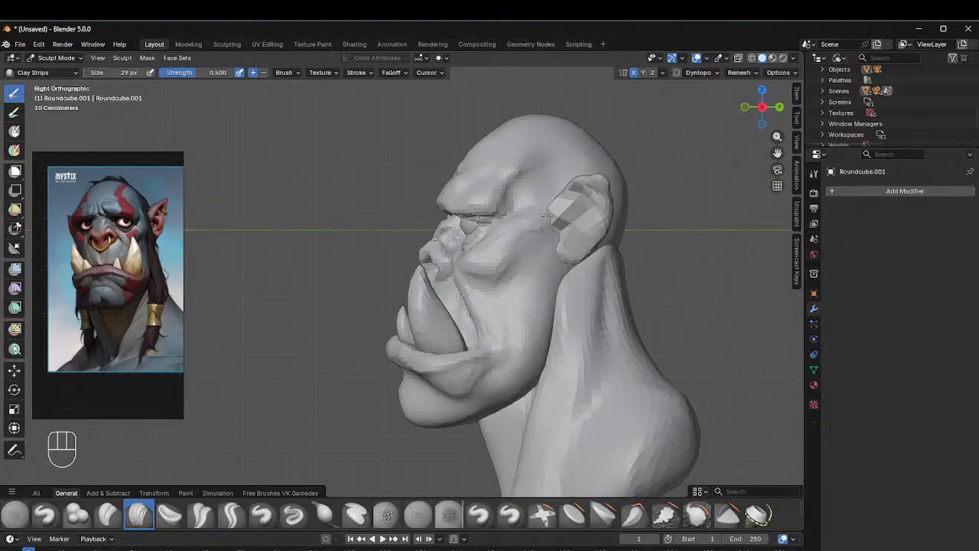
key("shift")
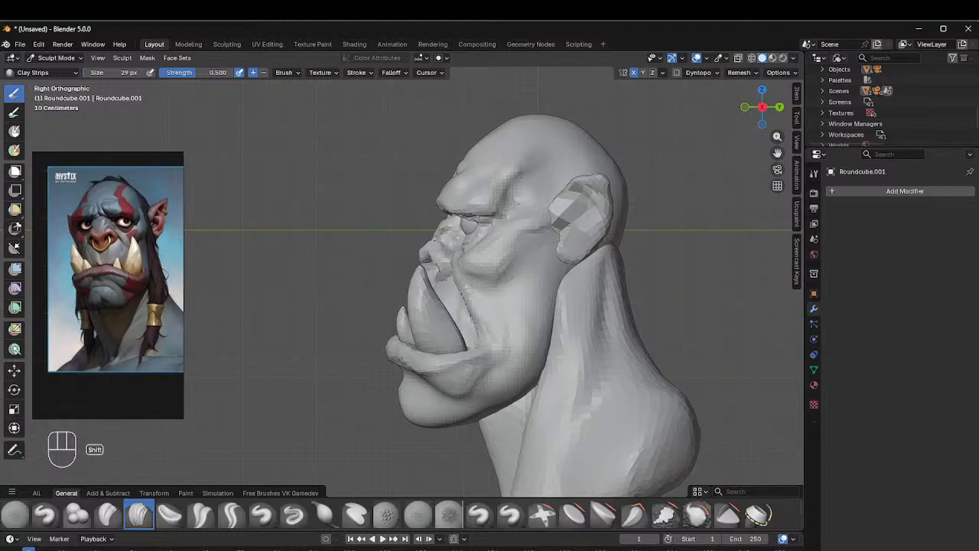
middle_click_drag(514, 202, 516, 263)
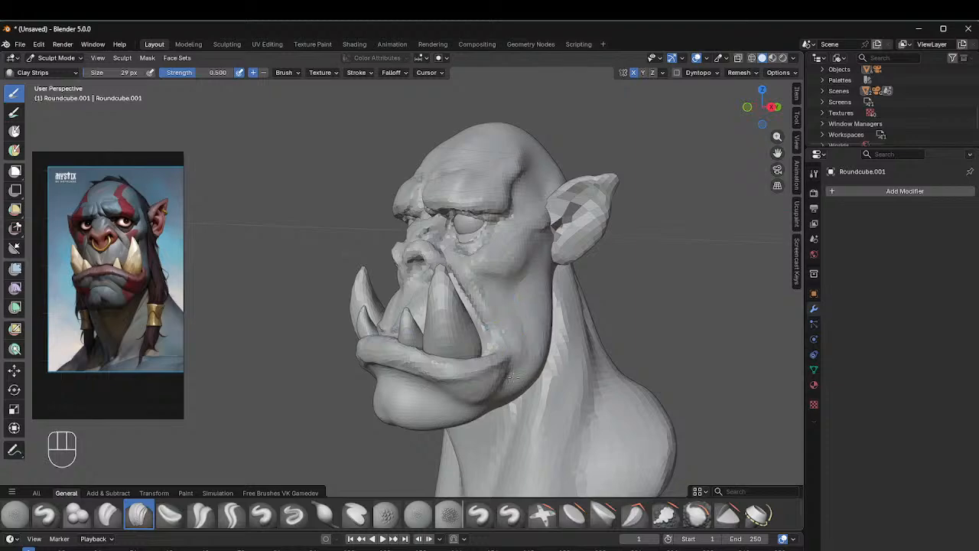
Step: Sculpt the folds beneath the lower lip and around the mouth corners with 29 px Clay Strips strokes
middle_click_drag(476, 367, 459, 333)
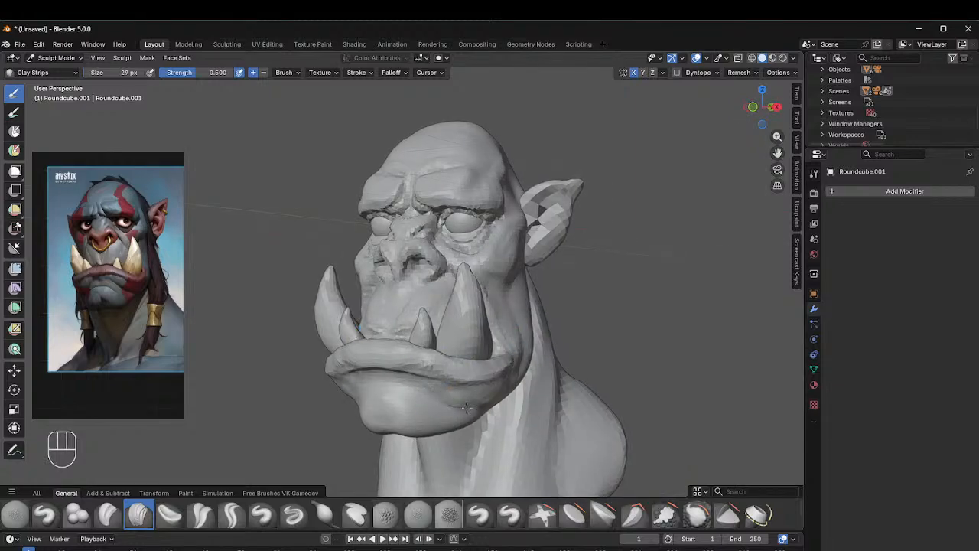
left_click_drag(467, 408, 442, 390)
middle_click_drag(477, 407, 395, 350)
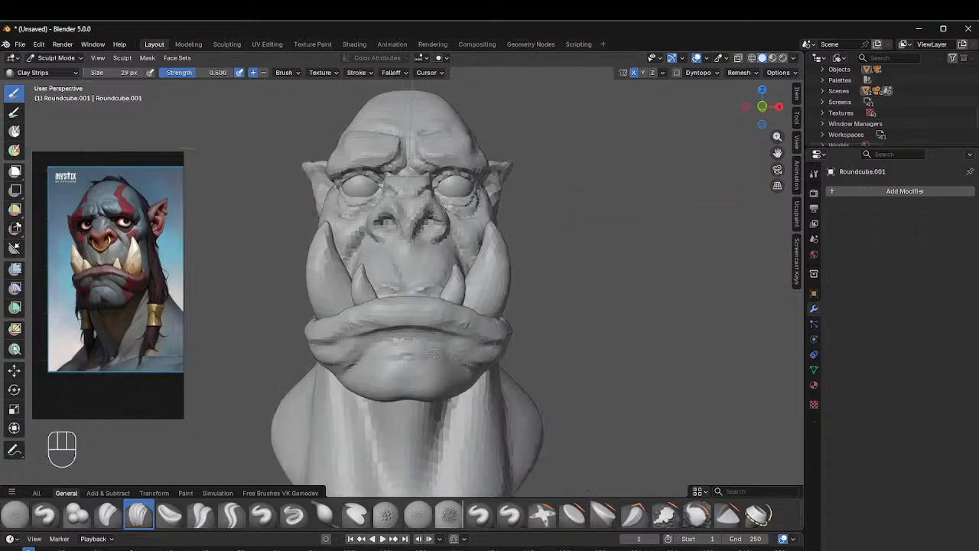
middle_click_drag(423, 359, 434, 330)
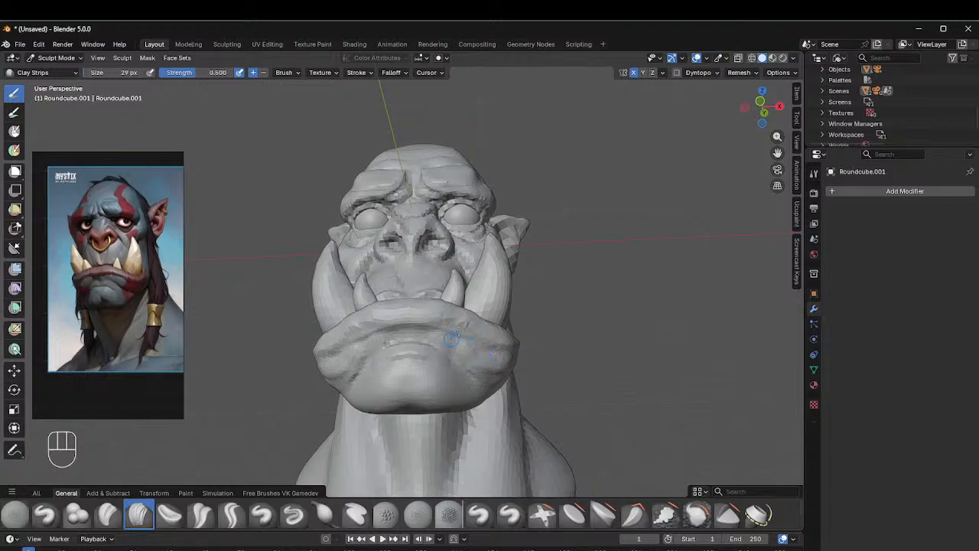
Step: Build up the rounded chin with a larger Clay Strips brush and carve a central cleft into it at 86 px
mouse_move(443, 383)
middle_mouse_down()
mouse_move(432, 408)
mouse_move(439, 366)
middle_mouse_up()
key("f")
left_click(442, 415)
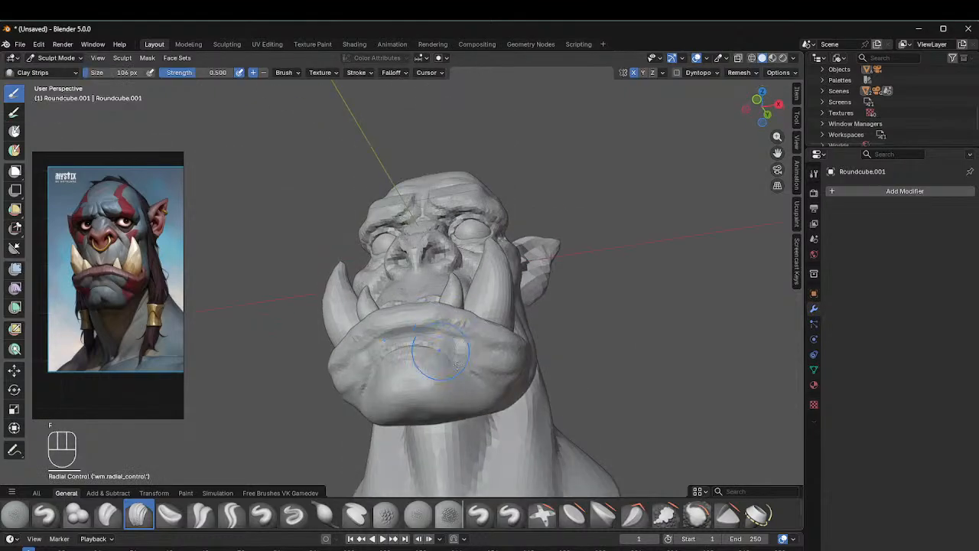
key("f")
left_click(429, 408)
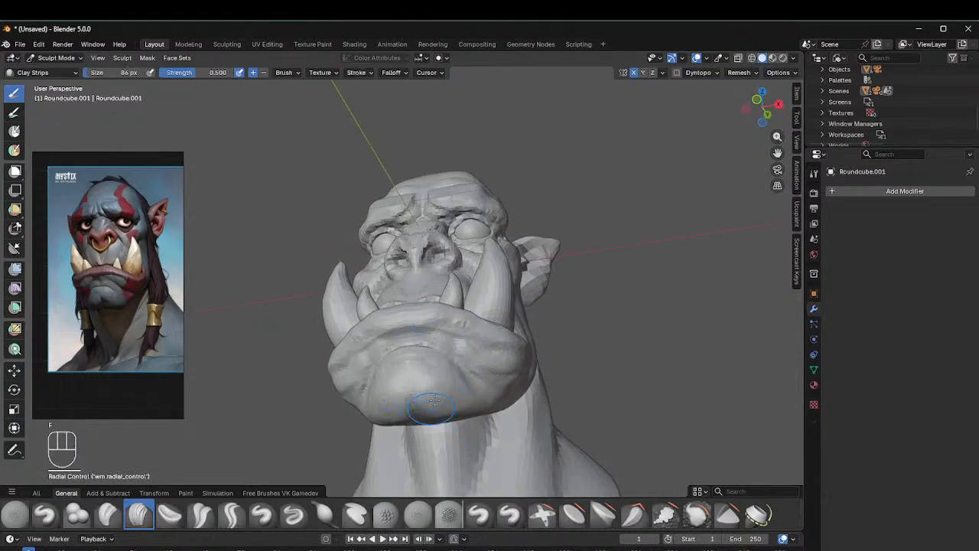
mouse_move(424, 408)
left_mouse_down("ctrl")
mouse_move(418, 420)
mouse_move(461, 414)
mouse_move(490, 395)
left_mouse_up("ctrl")
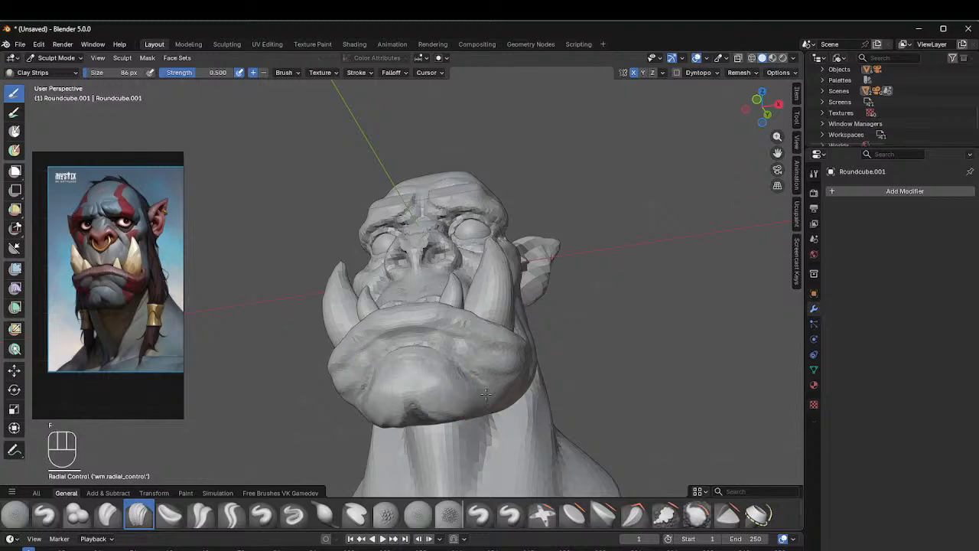
Step: Fill out the underside of the chin and jaw with Clay Strips strokes
middle_click_drag(492, 354, 438, 391)
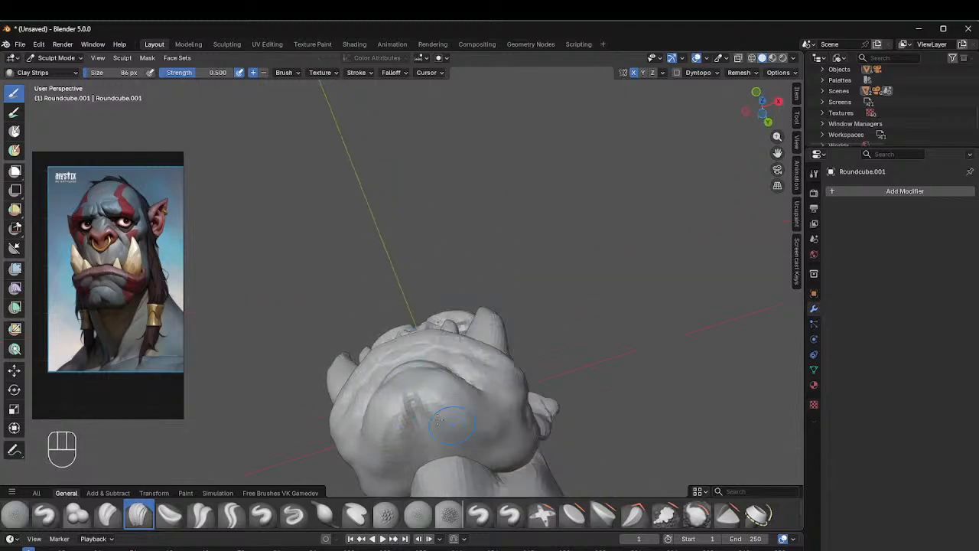
mouse_move(462, 432)
left_mouse_down()
mouse_move(492, 462)
mouse_move(489, 422)
mouse_move(443, 411)
mouse_move(499, 450)
left_mouse_up()
left_click_drag(449, 407, 524, 431)
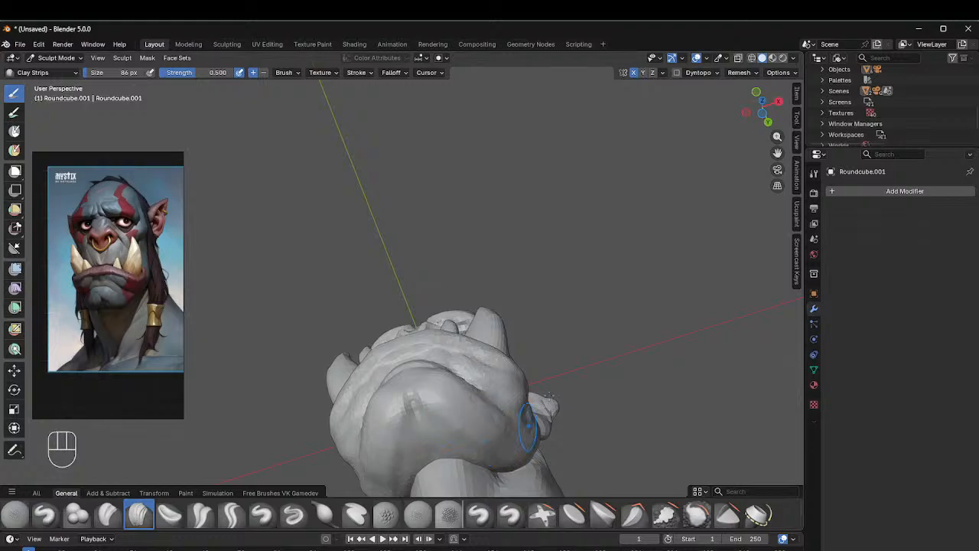
Step: Build up the jawline from the chin toward the ear and refine the area beside the mouth at 51 px
middle_click_drag(519, 355, 459, 383)
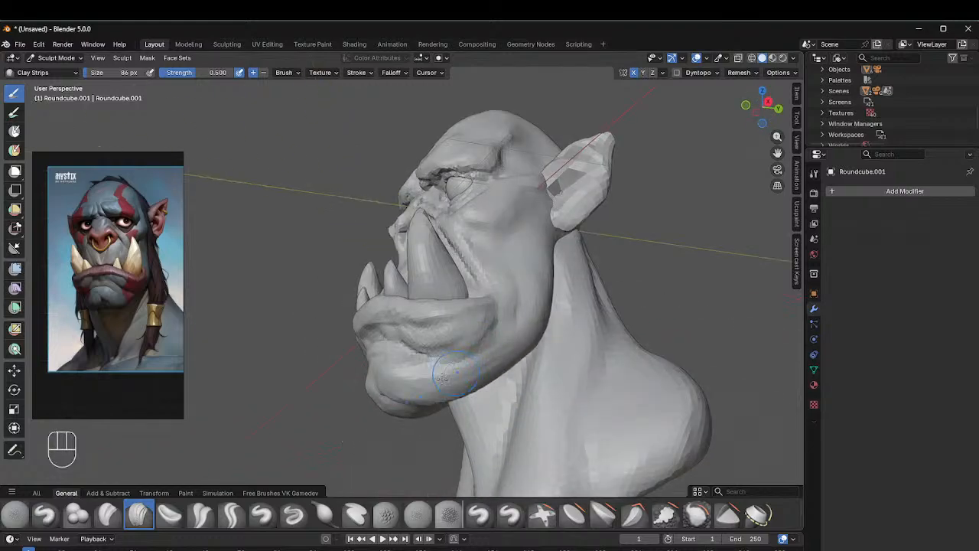
middle_click_drag(484, 234, 539, 310)
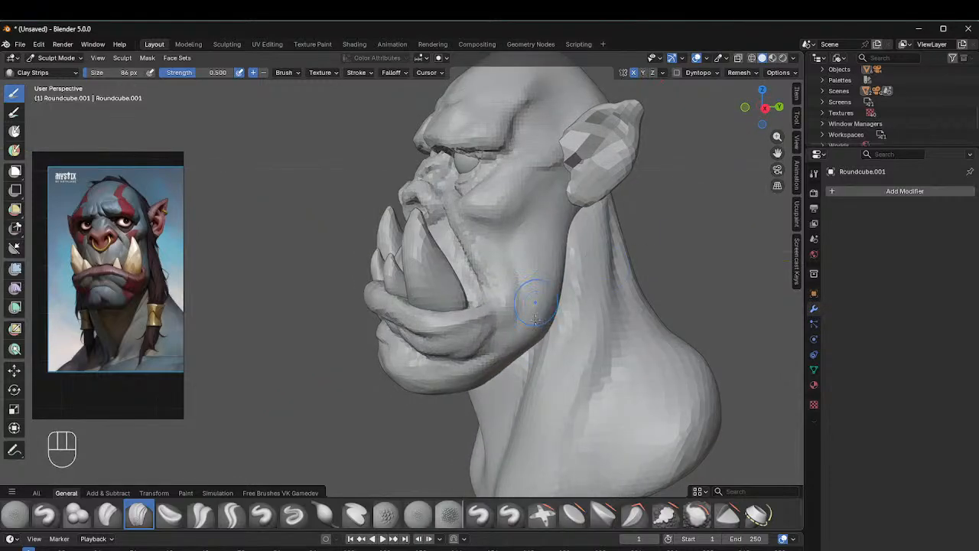
left_click_drag(491, 368, 544, 308)
middle_click_drag(583, 264, 560, 318)
left_click(487, 344)
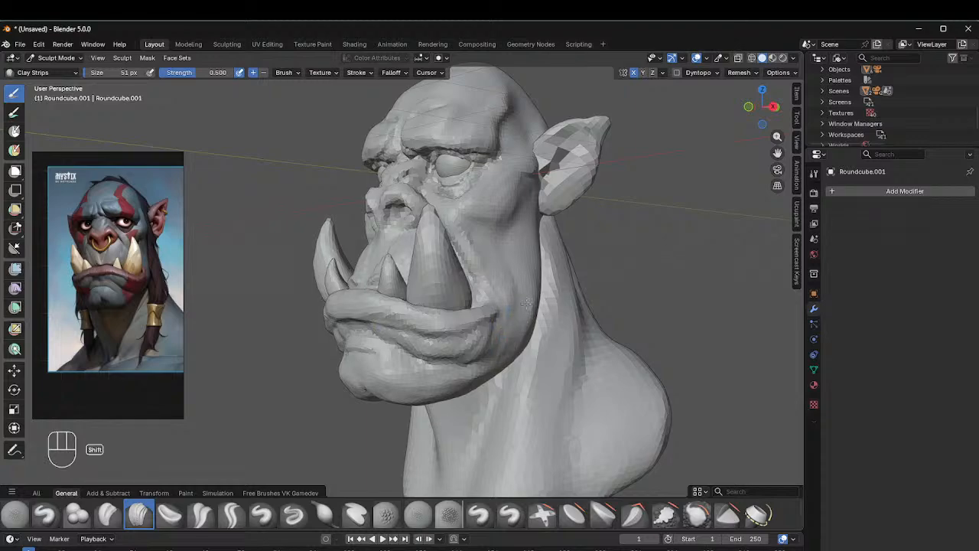
Step: Sculpt the hollow below the cheekbone and smooth the cheek toward the ear
middle_click_drag(497, 200, 537, 196)
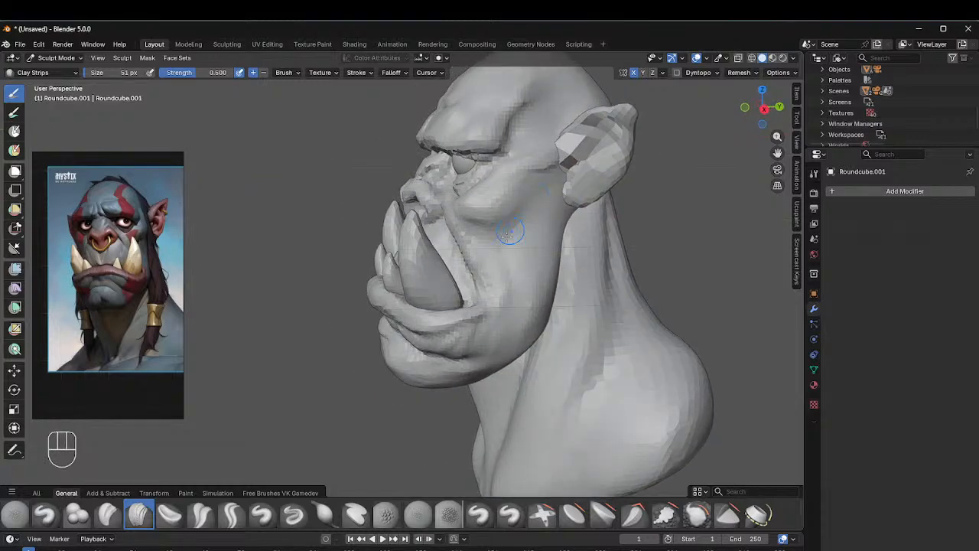
key("shift")
key("shift")
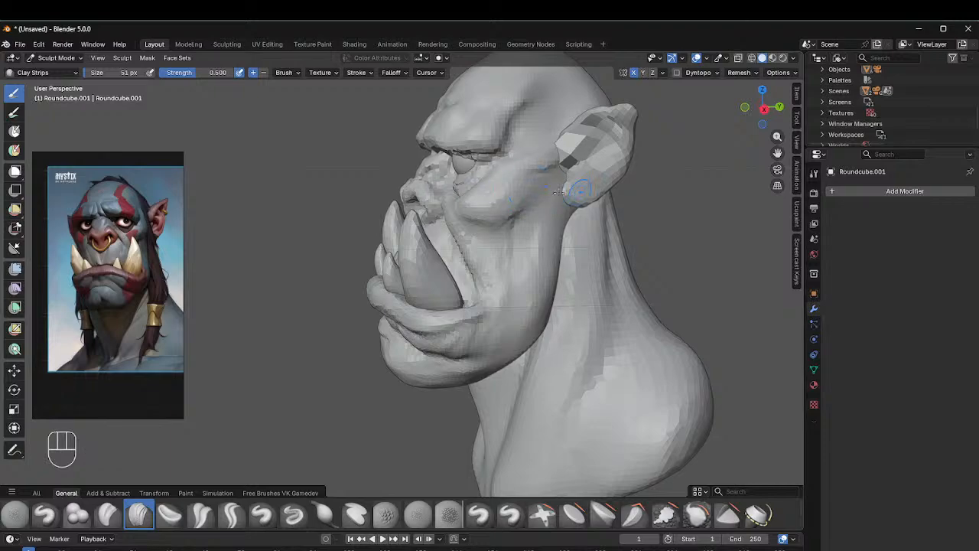
middle_click_drag(557, 192, 606, 187)
key("shift")
Step: Adjust the shape around the eyes and nose bridge with the Grab brush at 56 px
scroll(607, 187, "down", 2)
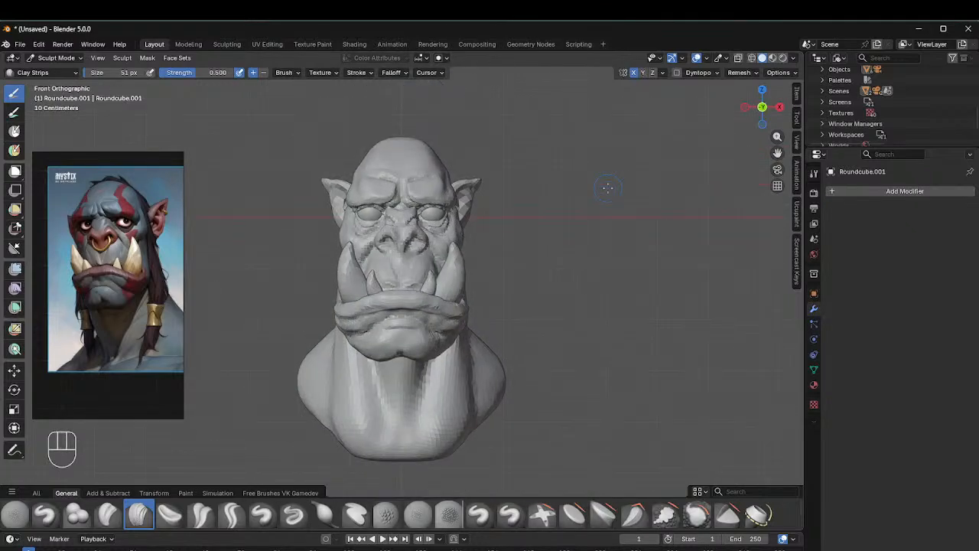
middle_click_drag(463, 248, 471, 255, "shift")
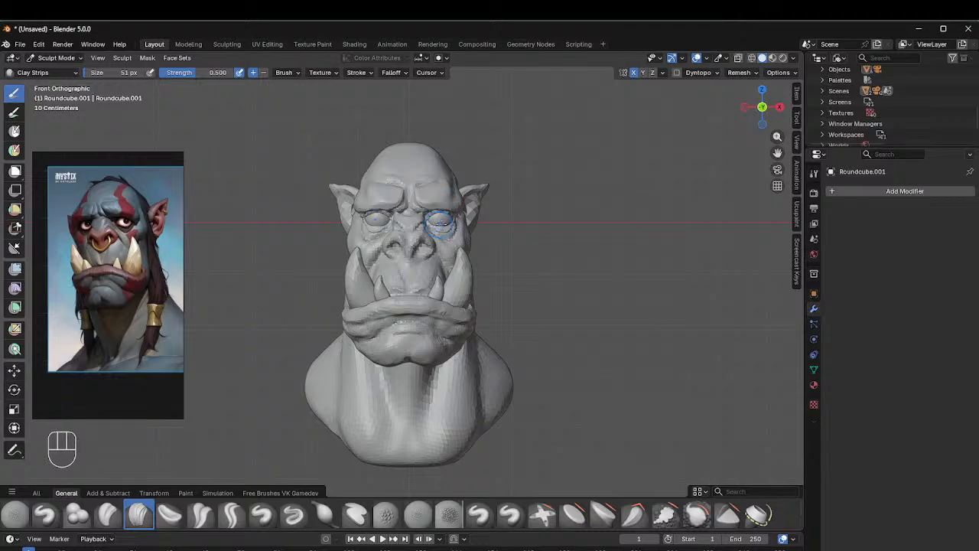
key("f")
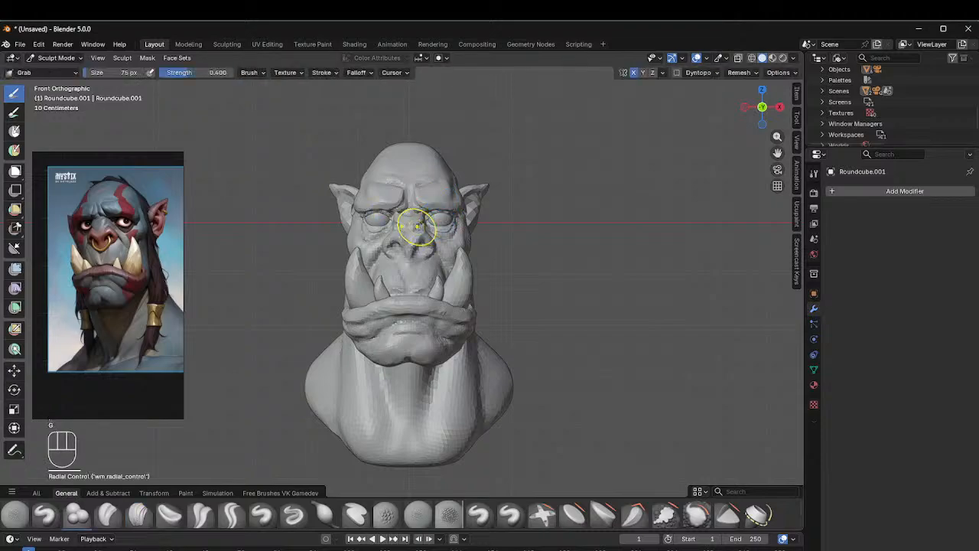
left_click(419, 218)
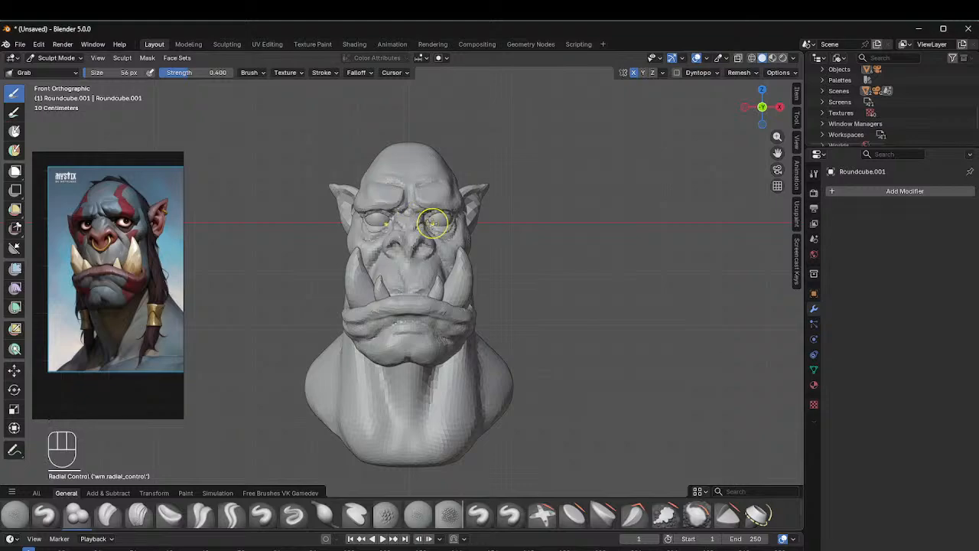
middle_click_drag(433, 222, 413, 222)
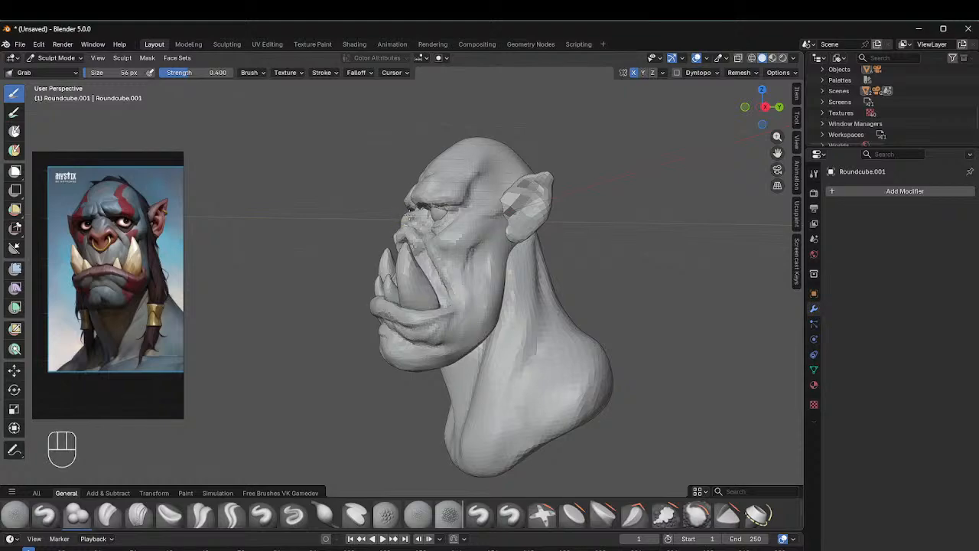
middle_click_drag(428, 220, 565, 209)
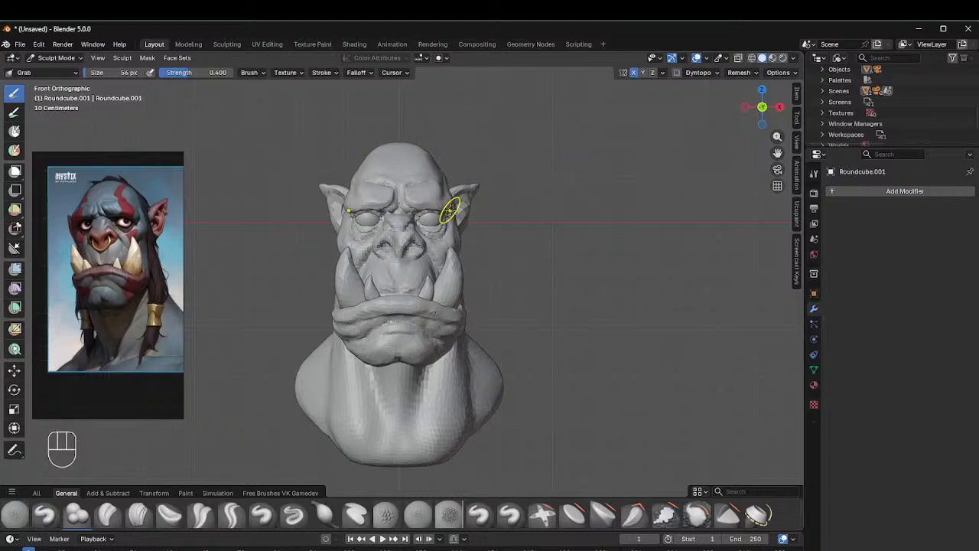
Step: Reshape the brows and outer eye corners in front view with the Grab brush at 81 px and 63 px
key("f")
left_click(474, 208)
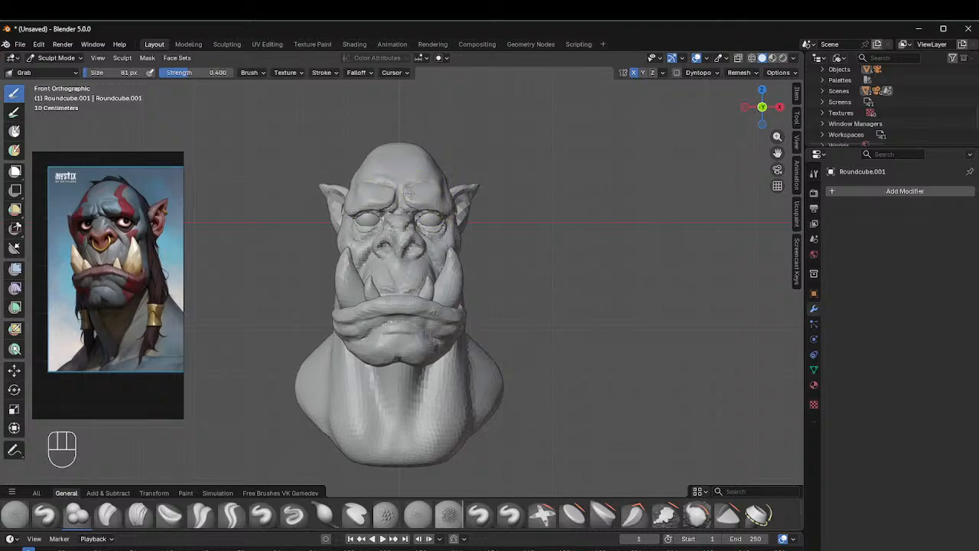
key("f")
left_click(441, 214)
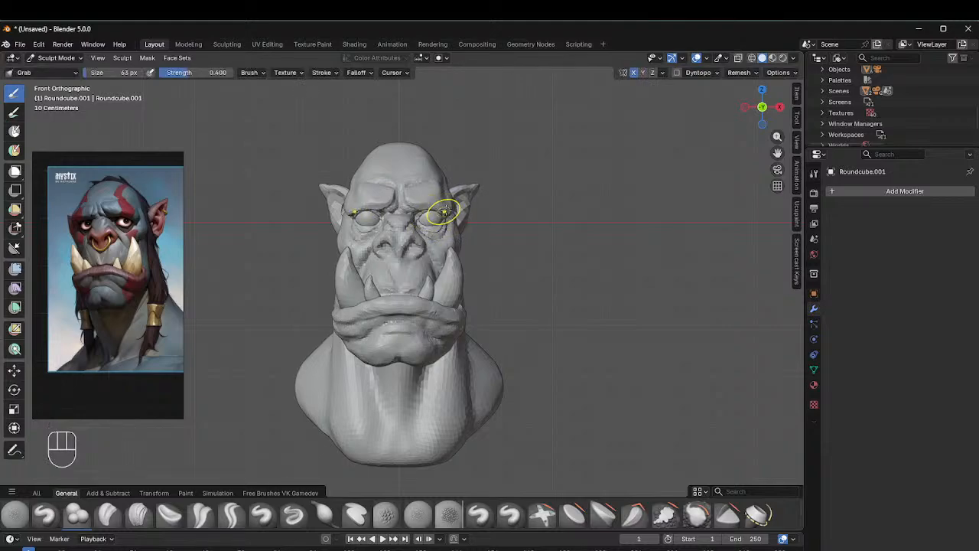
Step: Enlarge the Grab brush to 118 px and adjust the brow profile from the side and front
mouse_move(489, 166)
middle_mouse_down()
mouse_move(459, 172)
mouse_move(509, 179)
mouse_move(465, 161)
mouse_move(366, 182)
mouse_move(397, 162)
middle_mouse_up()
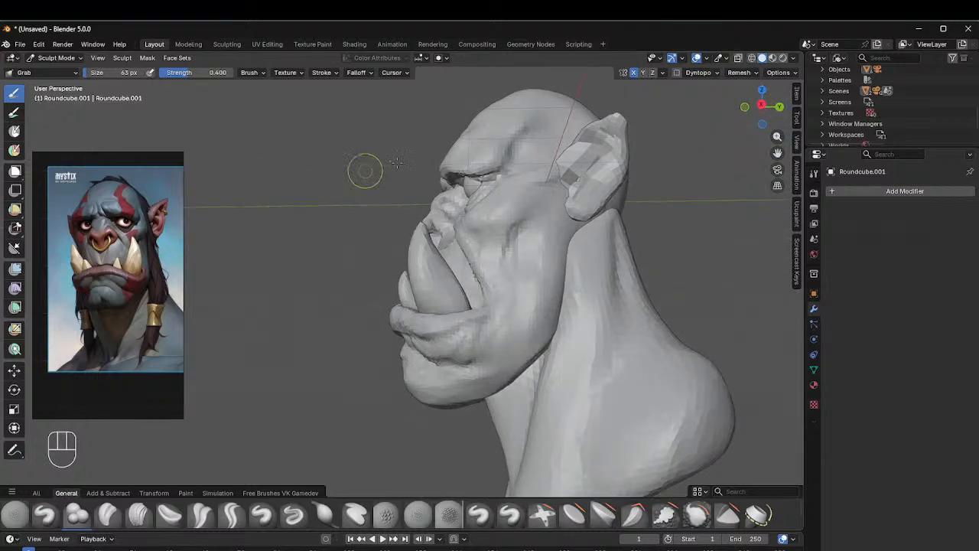
key("f")
left_click(463, 172)
middle_click_drag(463, 173, 569, 160)
middle_click_drag(501, 141, 527, 132)
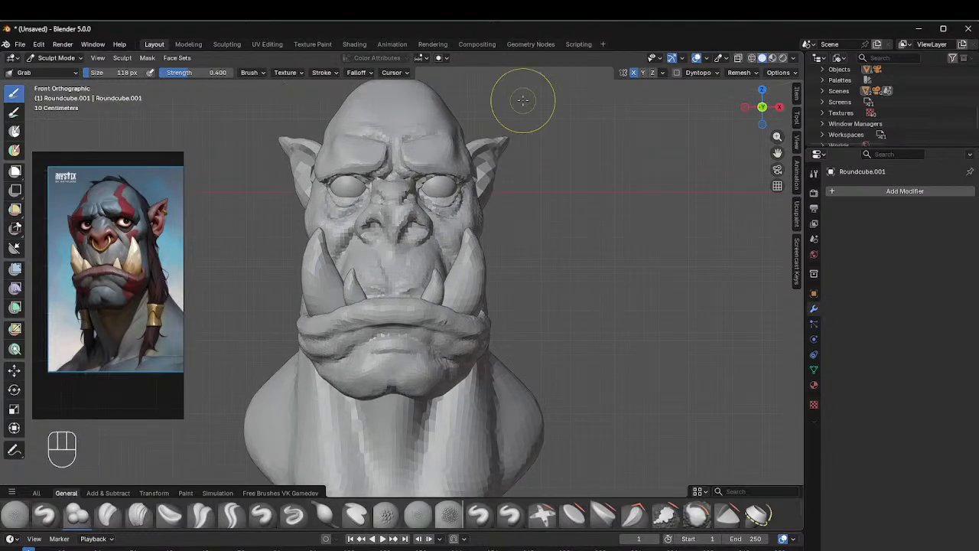
Step: Set the Grab brush to 110 px, and refine the creases under the eyes with the Crease Sharp brush at 28 px
key("f")
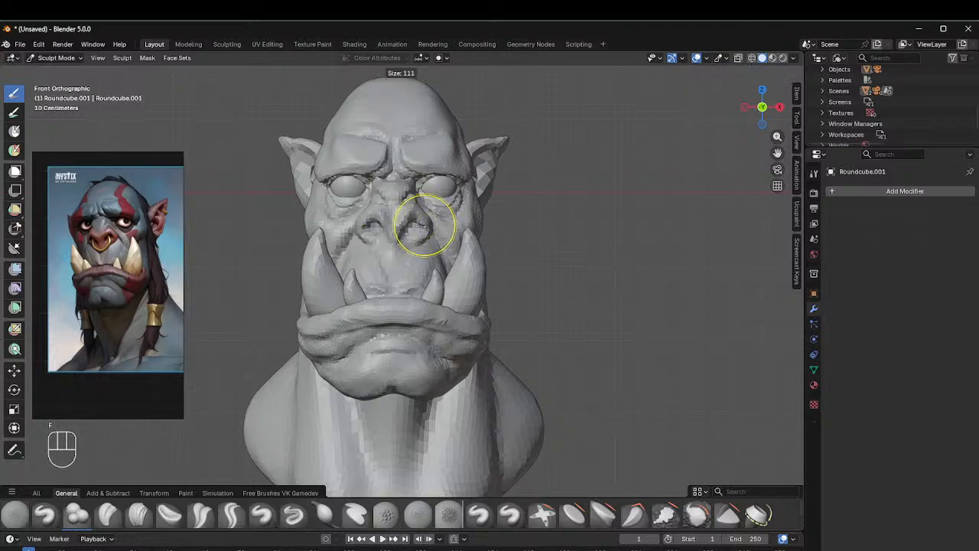
left_click(440, 204)
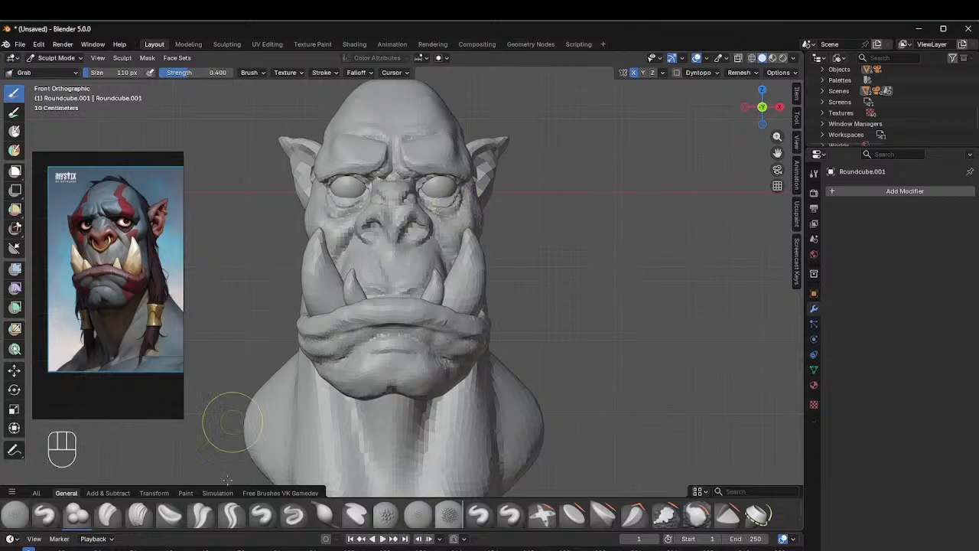
left_click(231, 514)
key("f")
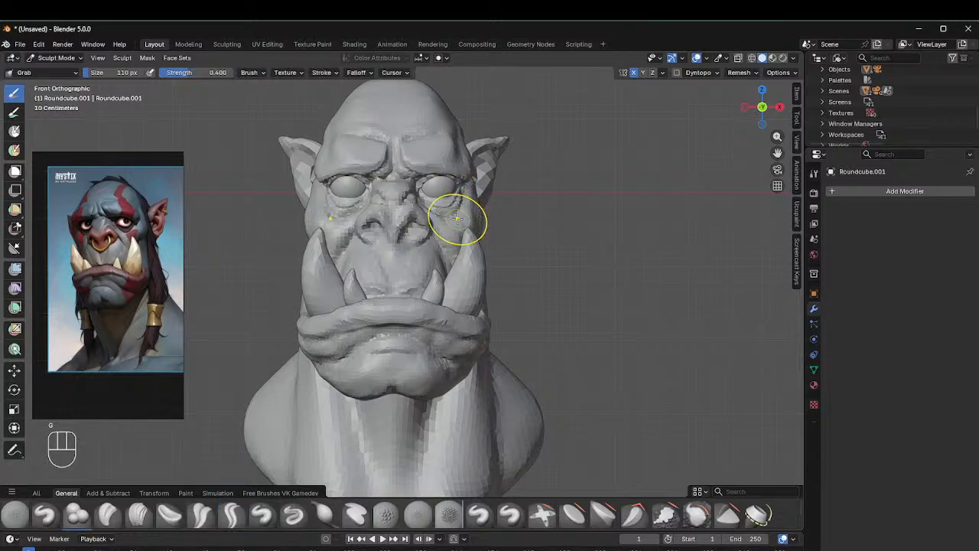
left_click(445, 220)
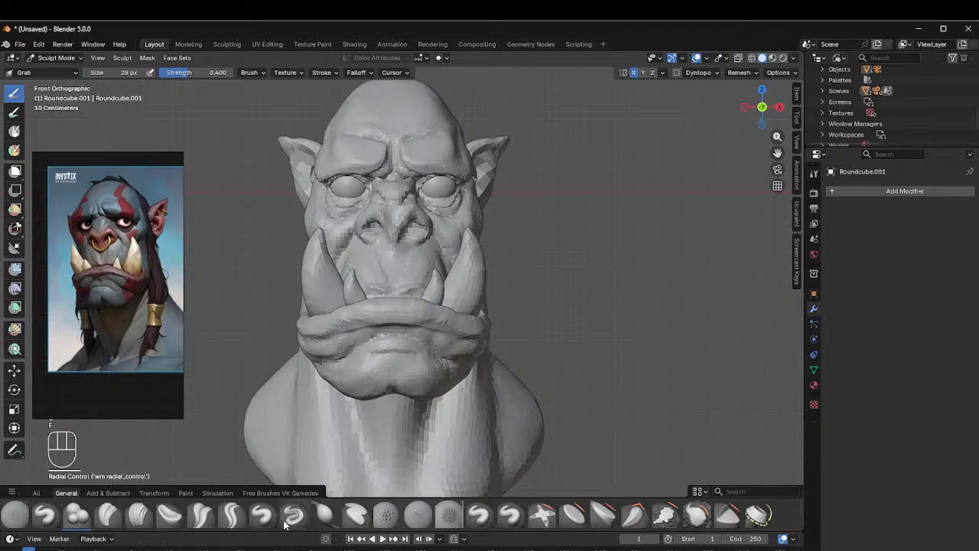
middle_click_drag(451, 197, 438, 198)
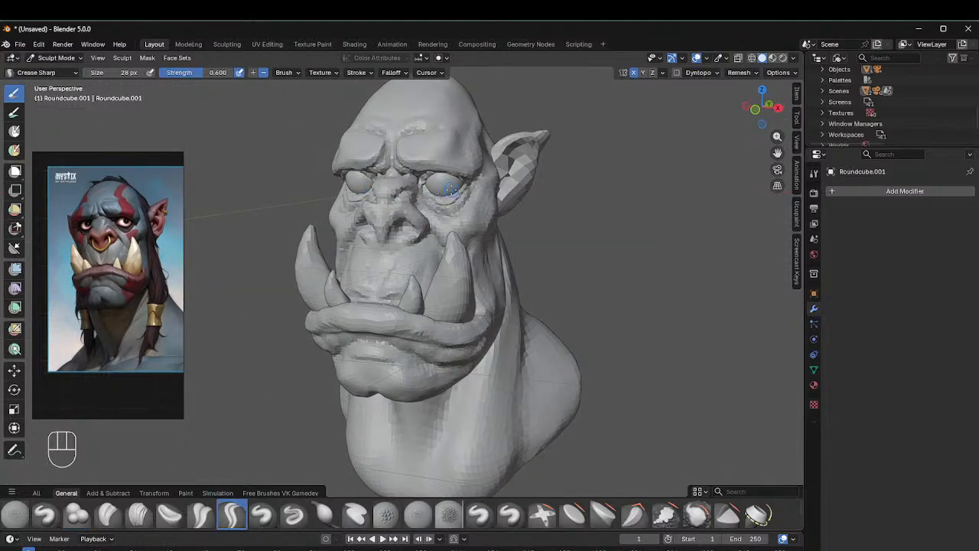
mouse_move(533, 177)
middle_mouse_down()
mouse_move(520, 171)
mouse_move(546, 168)
middle_mouse_up()
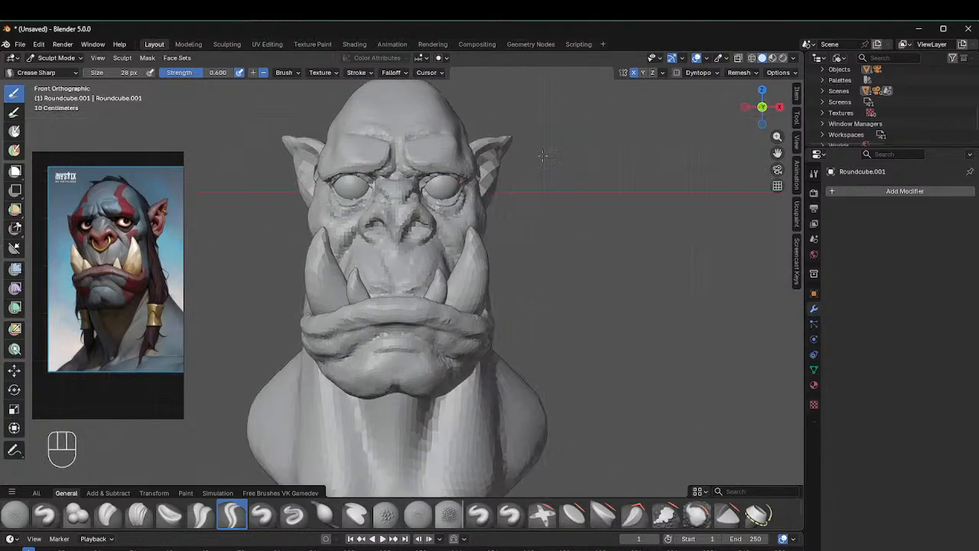
Step: Reshape the outer eye area and temples in front view with the Grab brush at 130 px
key("f")
left_click(525, 191)
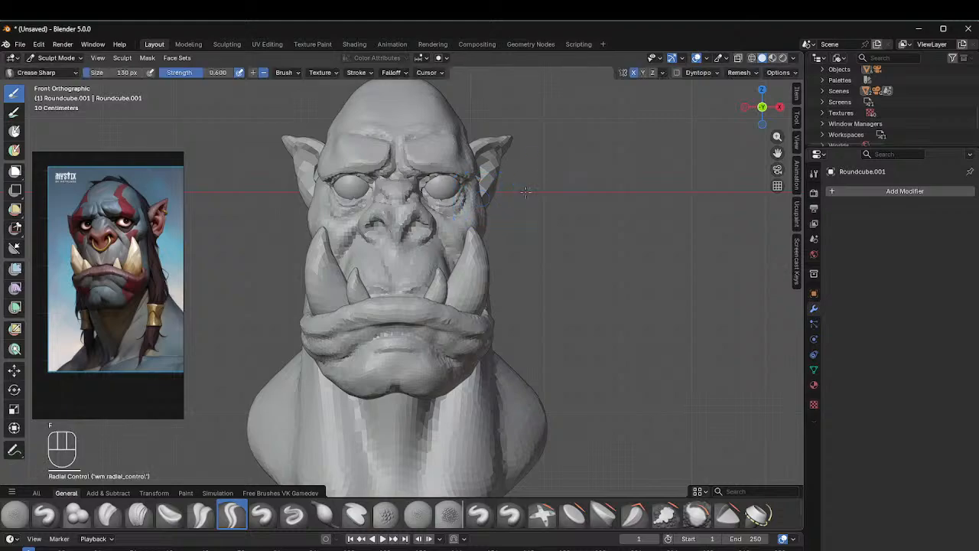
key("g")
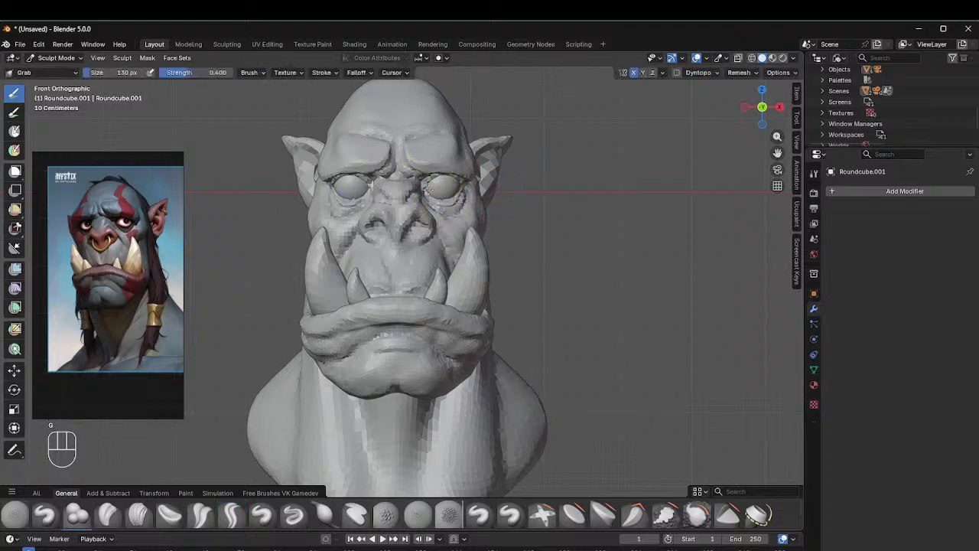
left_click_drag(430, 189, 466, 186)
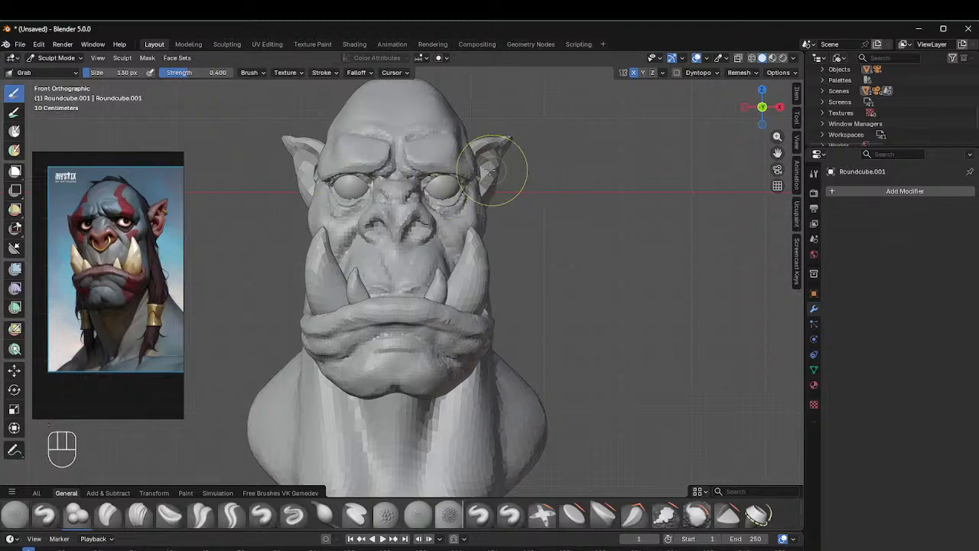
Step: Adjust the bottom of the chin in front view with the Grab brush at 147 px
mouse_move(502, 171)
middle_mouse_down()
mouse_move(443, 176)
mouse_move(517, 153)
middle_mouse_up()
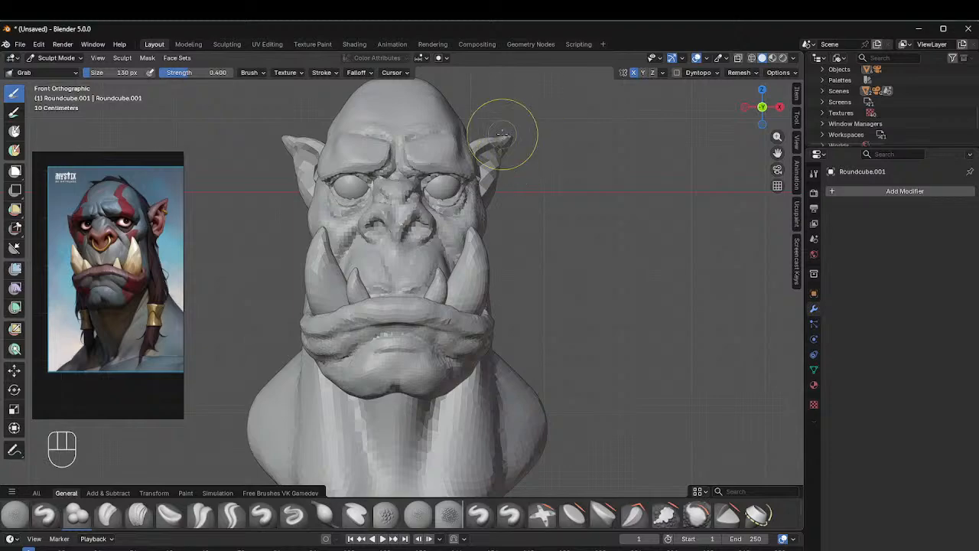
scroll(502, 134, "down", 1)
scroll(502, 134, "down", 2)
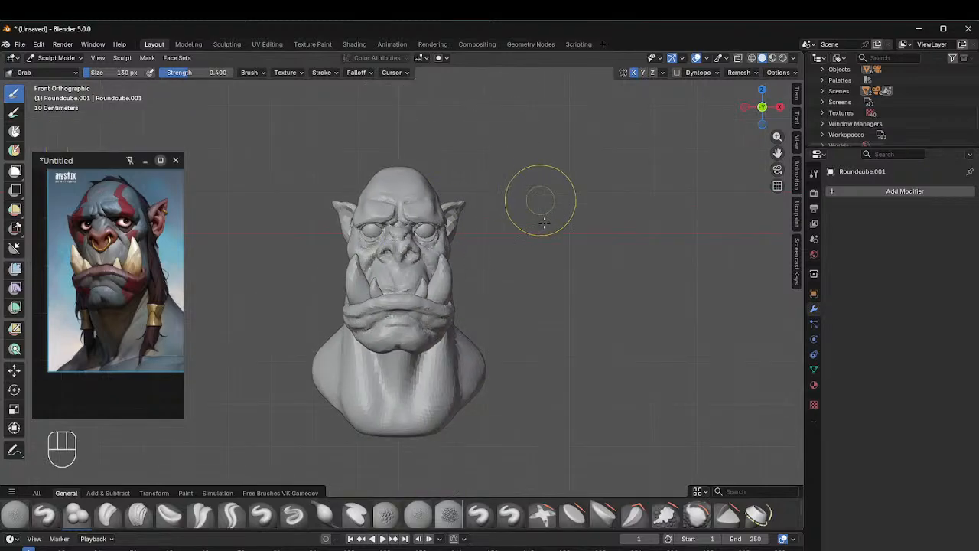
middle_click_drag(542, 198, 454, 204)
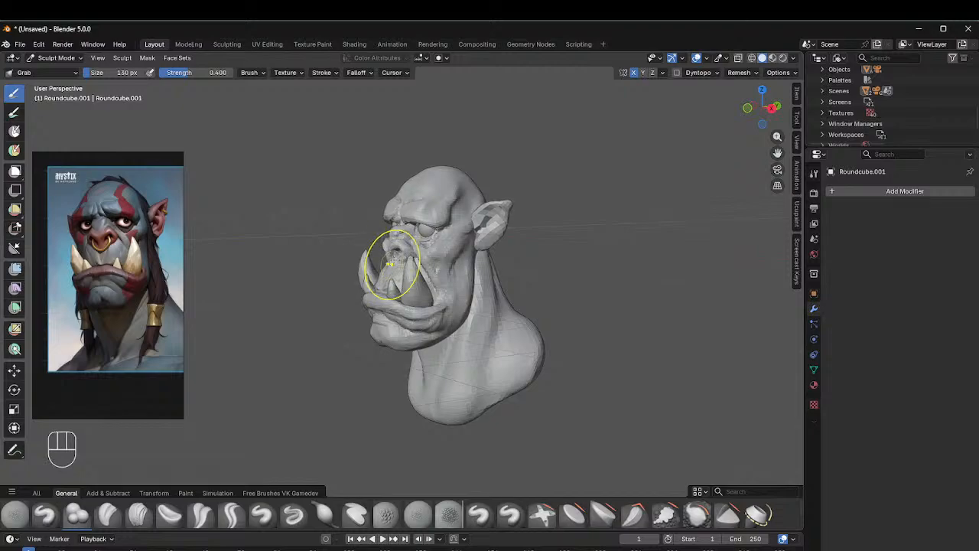
middle_click_drag(401, 265, 494, 303)
mouse_move(421, 257)
middle_mouse_down()
mouse_move(458, 289)
mouse_move(419, 292)
middle_mouse_up()
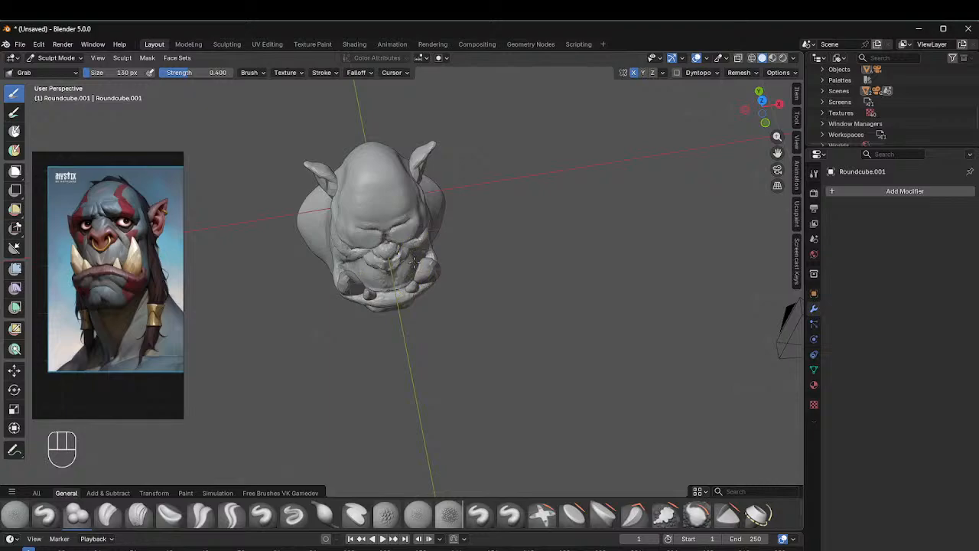
middle_click_drag(433, 257, 436, 180)
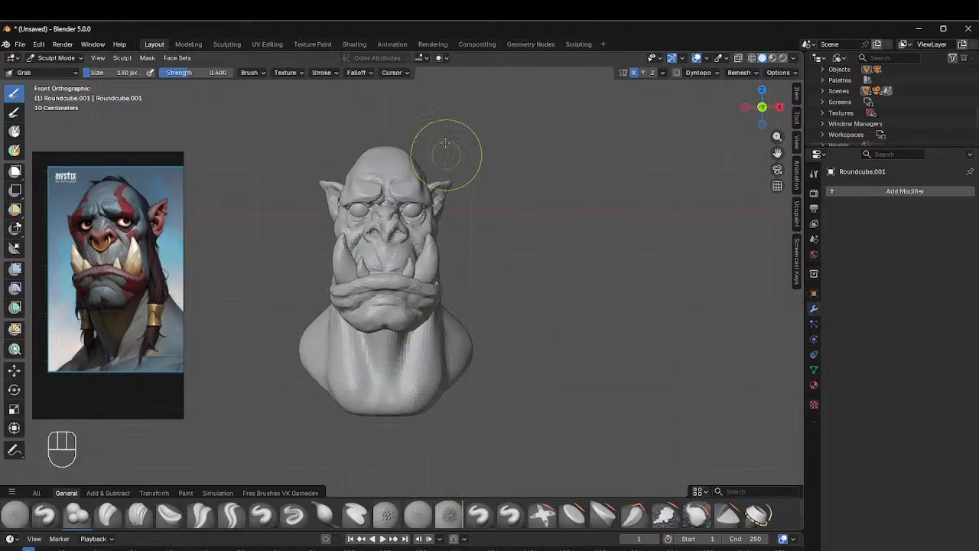
key("f")
left_click(435, 316)
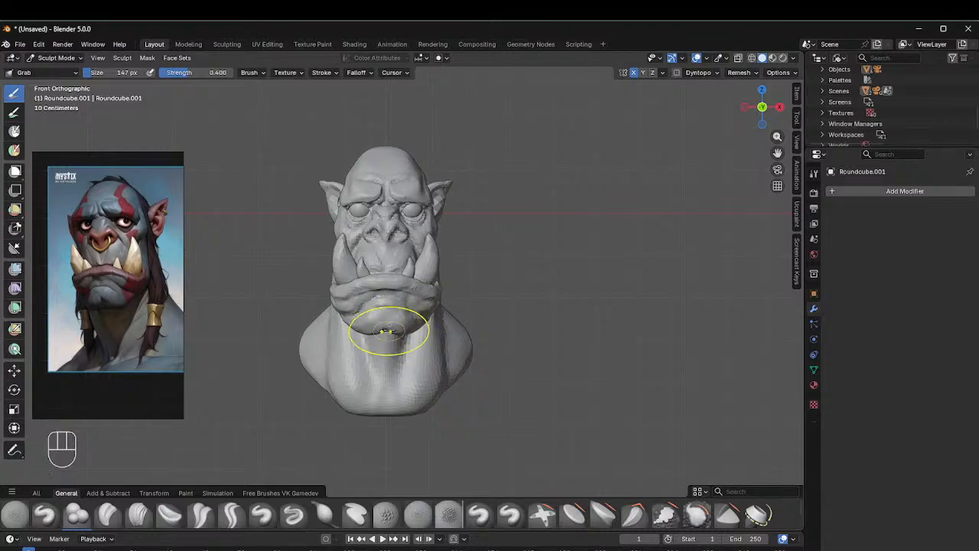
Step: Round out the chin from the side and below with the Grab brush at 125 px, and smooth its underside
middle_click_drag(387, 323, 350, 302)
key("f")
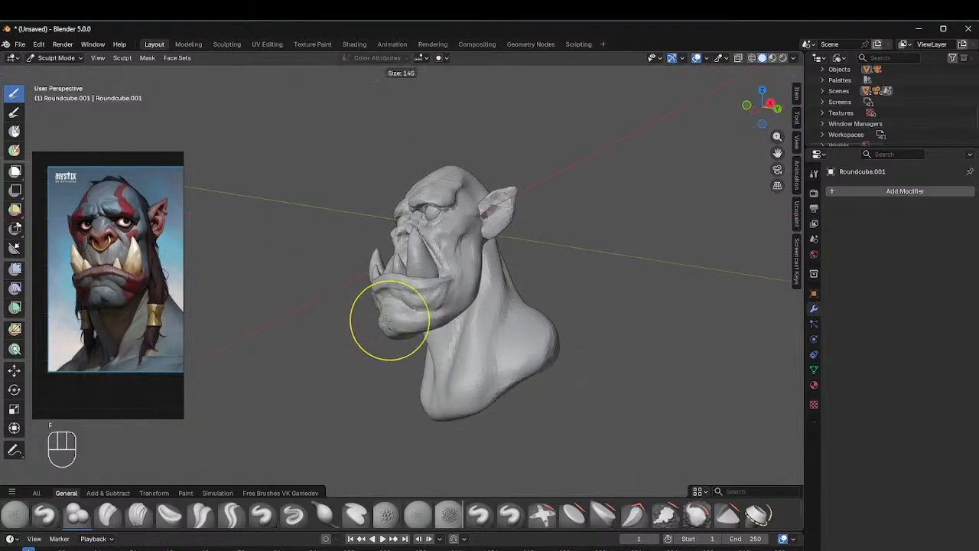
left_click(376, 321)
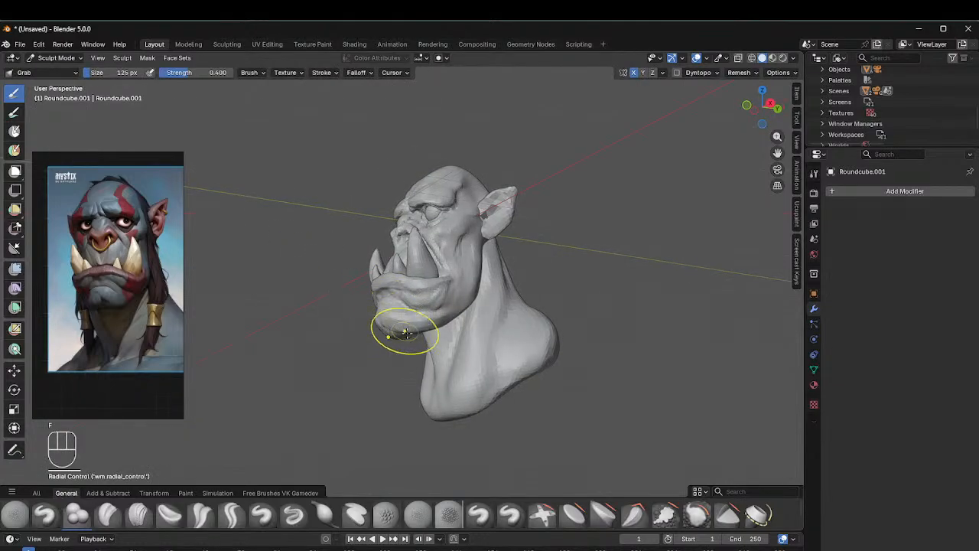
left_click_drag(412, 327, 405, 277)
middle_click_drag(406, 277, 420, 347)
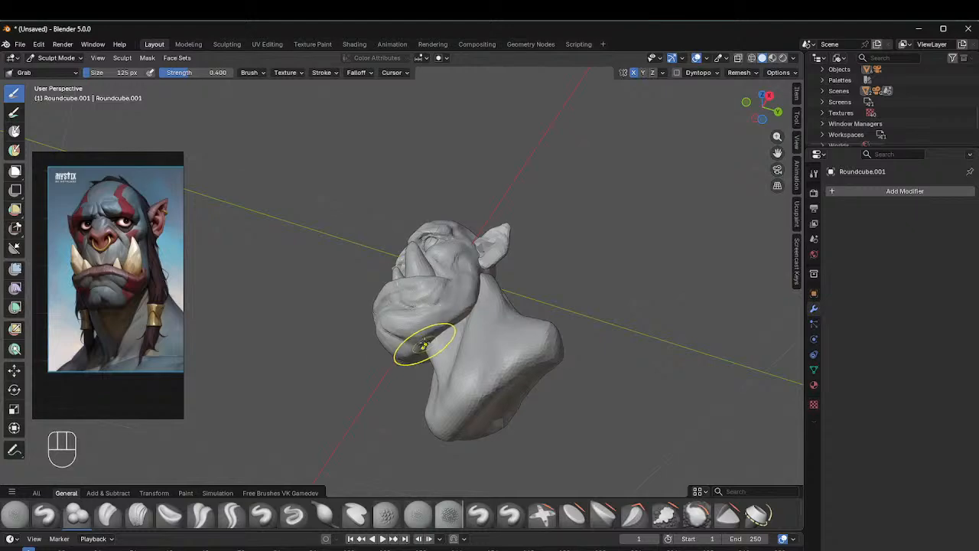
left_click_drag(423, 345, 409, 342, "shift")
middle_click_drag(490, 277, 552, 250)
middle_click_drag(489, 227, 520, 270)
mouse_move(417, 334)
middle_mouse_down()
mouse_move(428, 328)
mouse_move(408, 339)
middle_mouse_up()
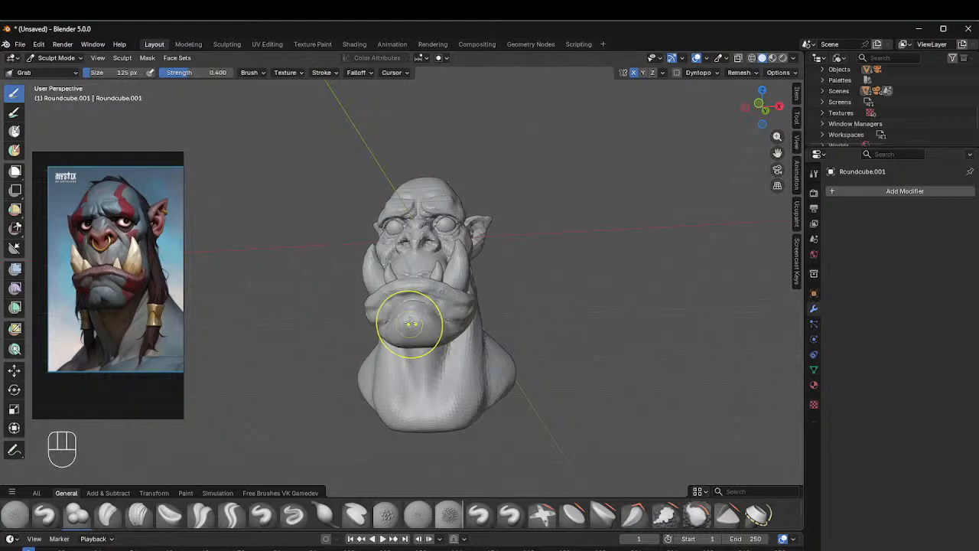
middle_click_drag(444, 325, 514, 283)
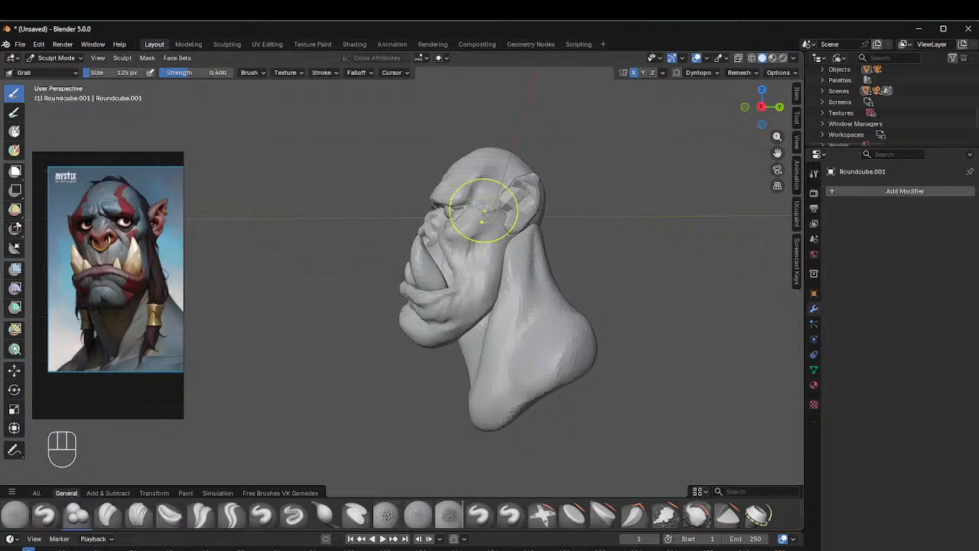
Step: Switch to Object Mode and scale up the neck and shoulders object slightly in the right side view
scroll(484, 210, "down", 2)
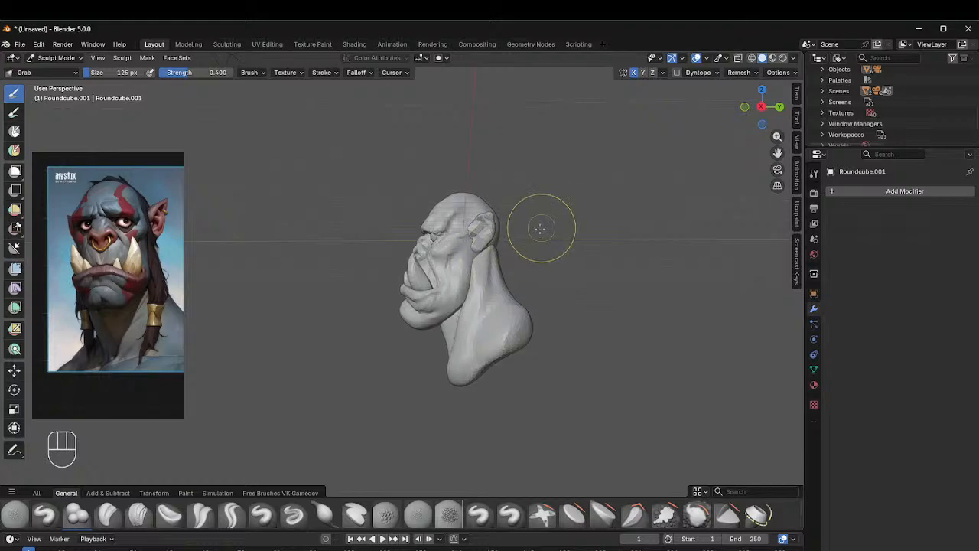
mouse_move(540, 227)
middle_mouse_down()
mouse_move(565, 234)
mouse_move(627, 175)
mouse_move(536, 258)
middle_mouse_up()
mouse_move(503, 192)
middle_mouse_down()
mouse_move(402, 314)
mouse_move(552, 243)
middle_mouse_up()
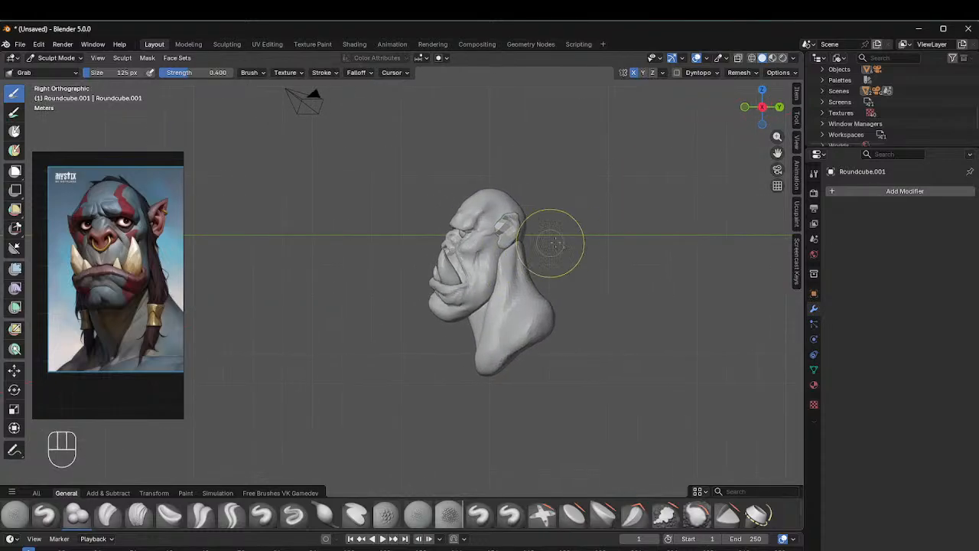
key("ctrl+Tab")
left_click(524, 264)
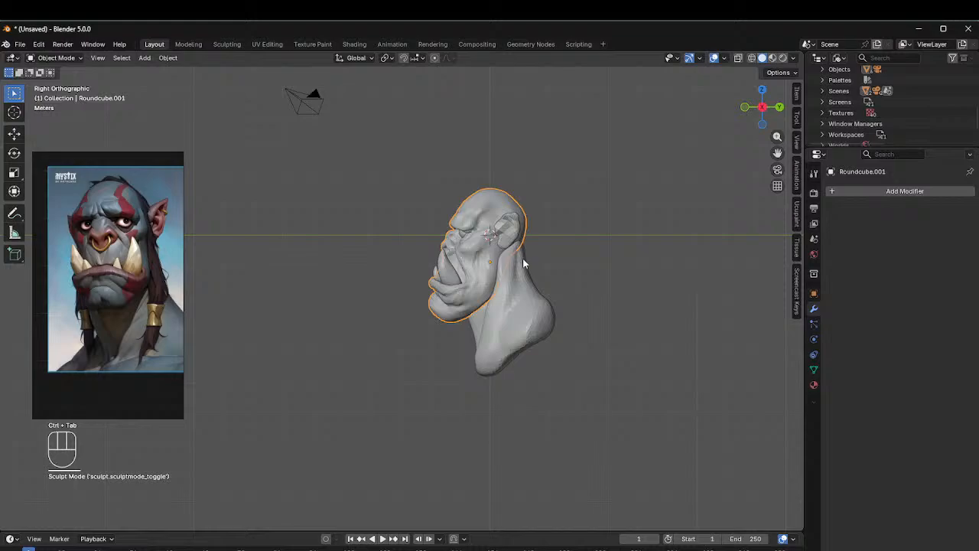
left_click(526, 297)
key("s")
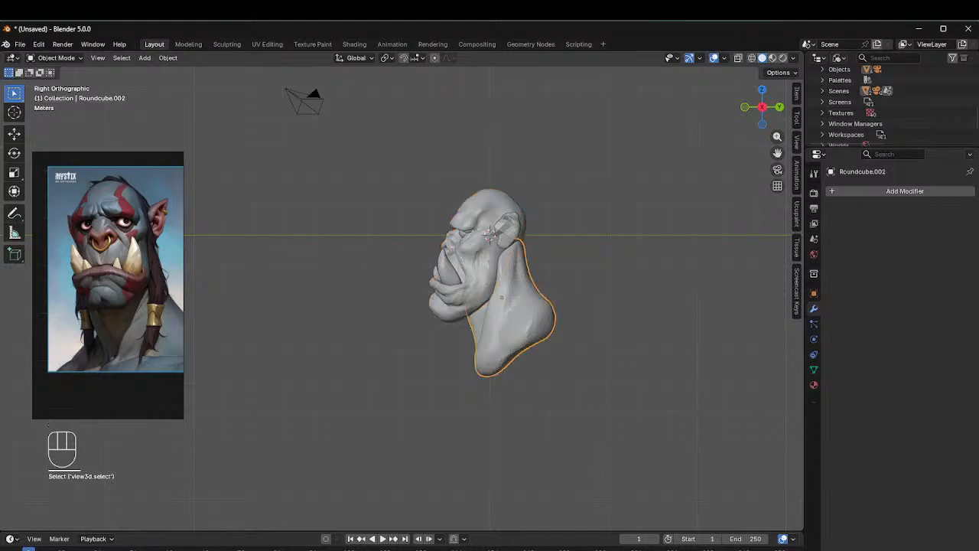
left_click(524, 293)
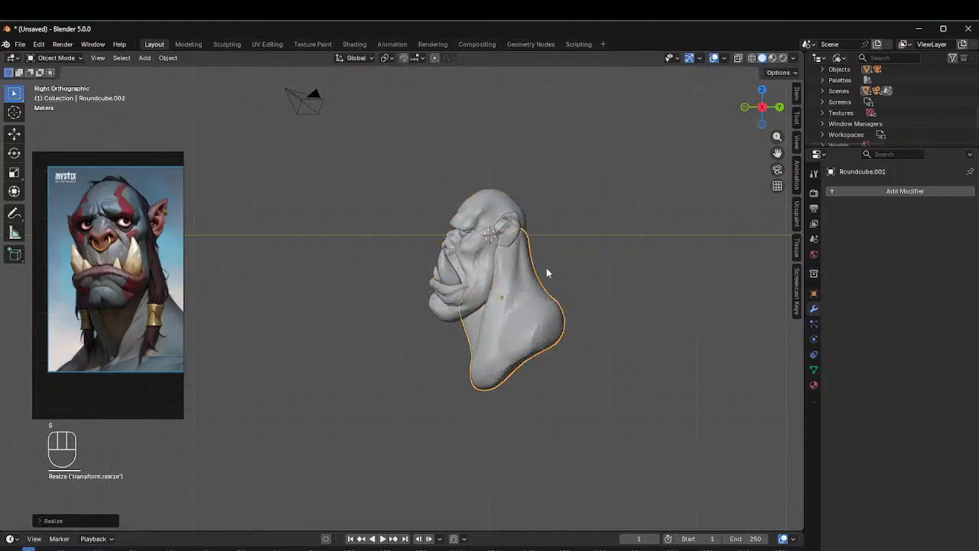
Step: Lower the neck and shoulders object slightly along the Z axis and deselect it
middle_click_drag(546, 268, 657, 278)
key("g")
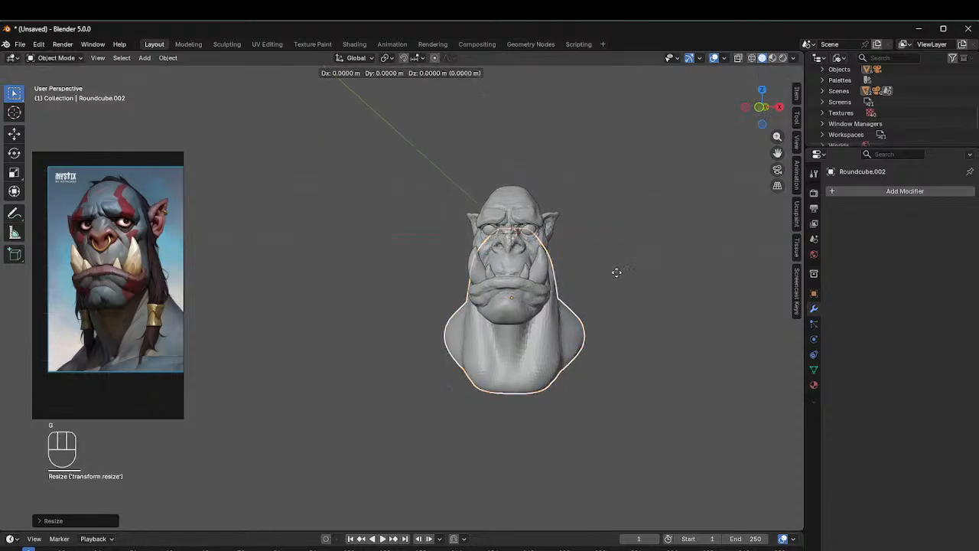
key("z")
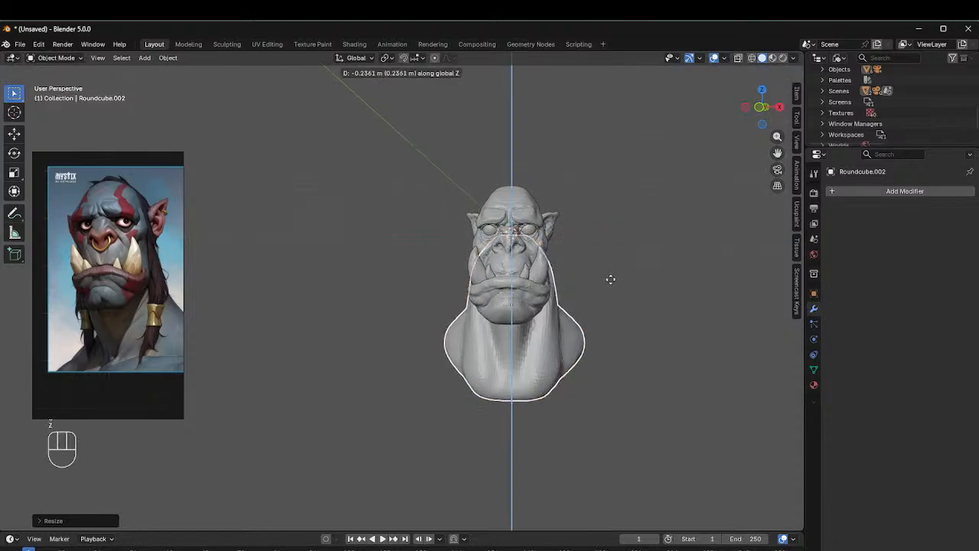
left_click(609, 281)
middle_click_drag(605, 283, 491, 293)
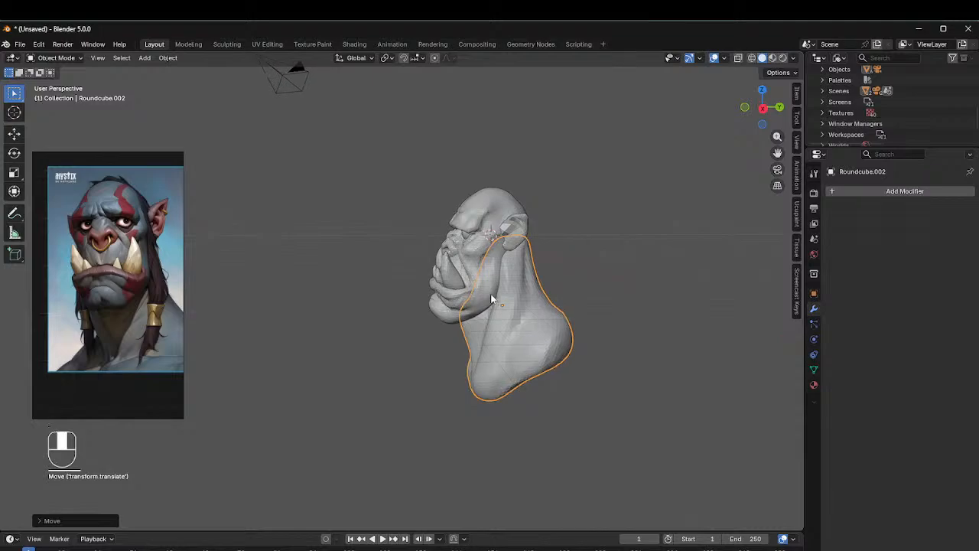
mouse_move(581, 272)
middle_mouse_down()
mouse_move(614, 273)
mouse_move(582, 277)
middle_mouse_up()
left_click(582, 278)
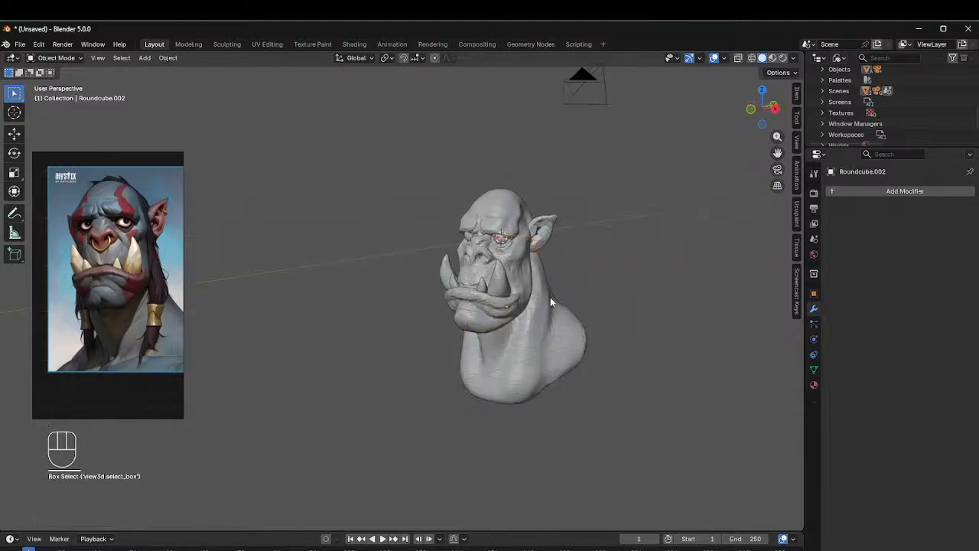
Step: Return to Sculpt Mode on the neck object and adjust the neck and shoulders with the Grab brush at 191 px
key("ctrl+Tab")
left_click(546, 360)
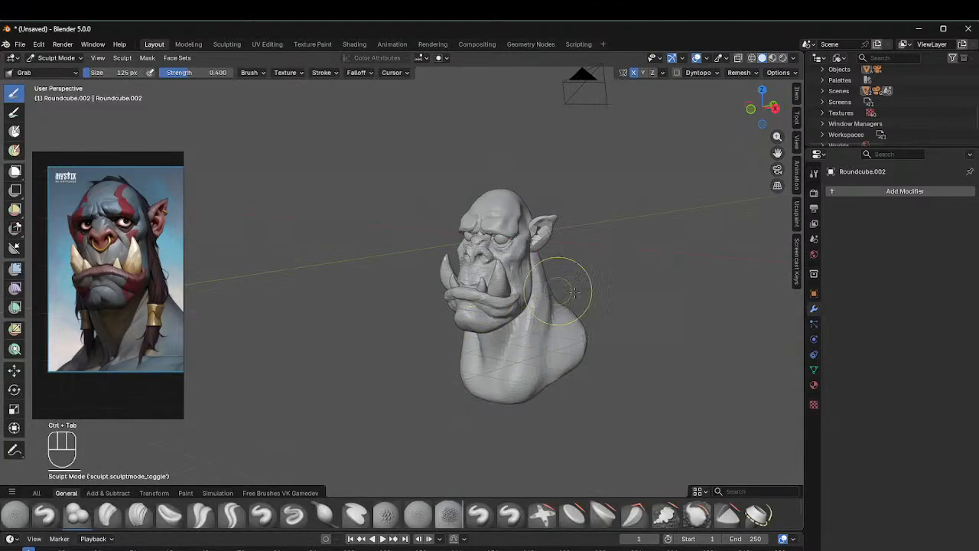
middle_click_drag(574, 292, 587, 290)
key("f")
left_click(636, 290)
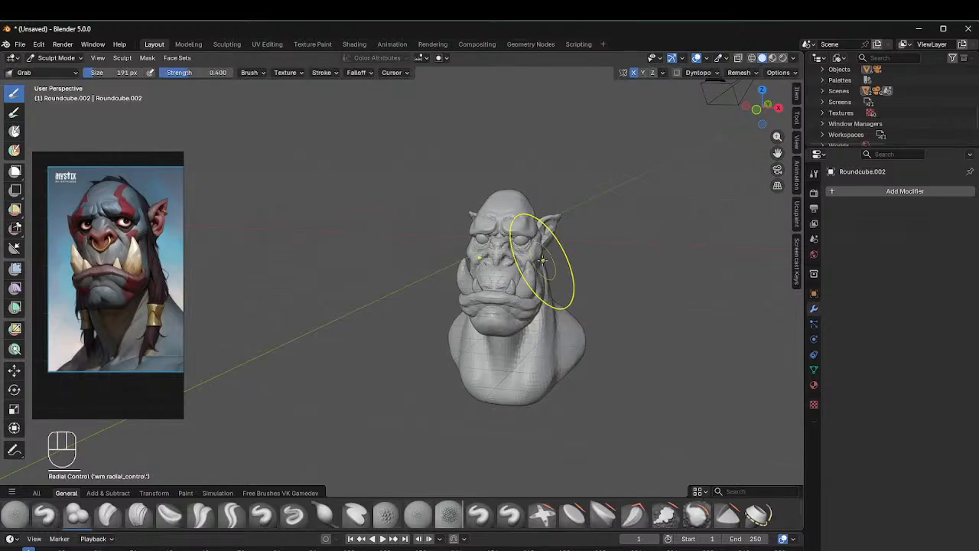
middle_click_drag(587, 194, 457, 217)
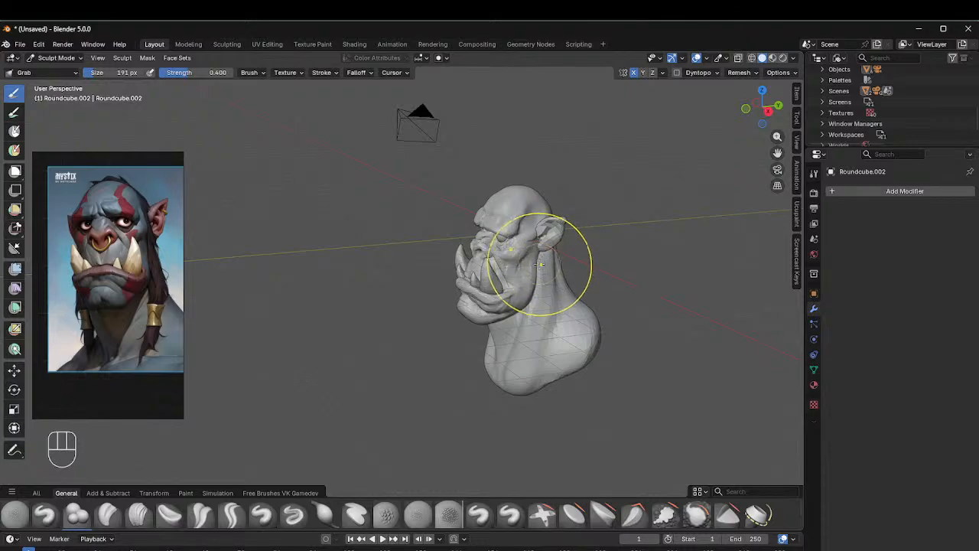
middle_click_drag(539, 264, 602, 240)
mouse_move(551, 296)
middle_mouse_down()
mouse_move(635, 264)
mouse_move(620, 271)
mouse_move(503, 228)
mouse_move(463, 248)
mouse_move(492, 242)
middle_mouse_up()
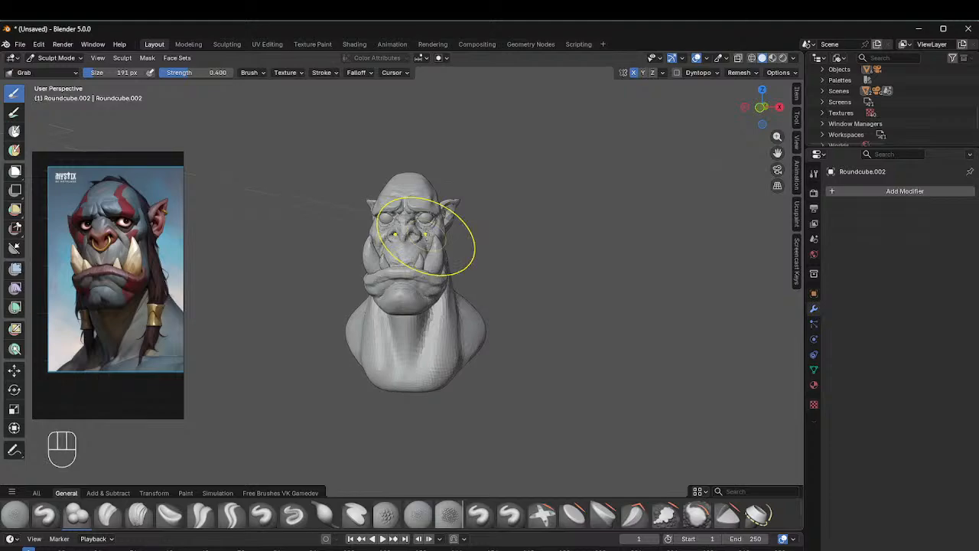
Step: Set the Grab brush to 94 px, switch sculpting from the neck to the head, and check the head from the right and front
scroll(425, 236, "up", 4)
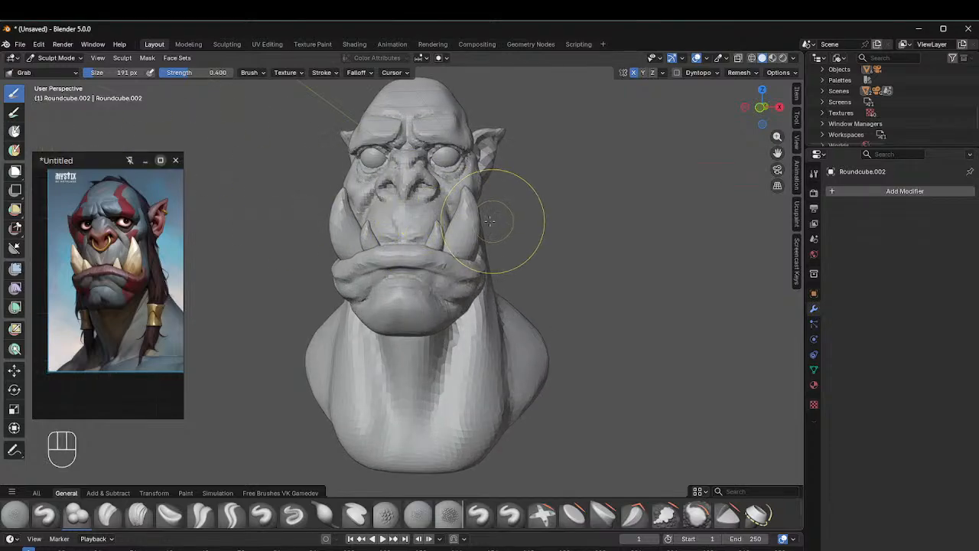
key("f")
left_click(466, 221)
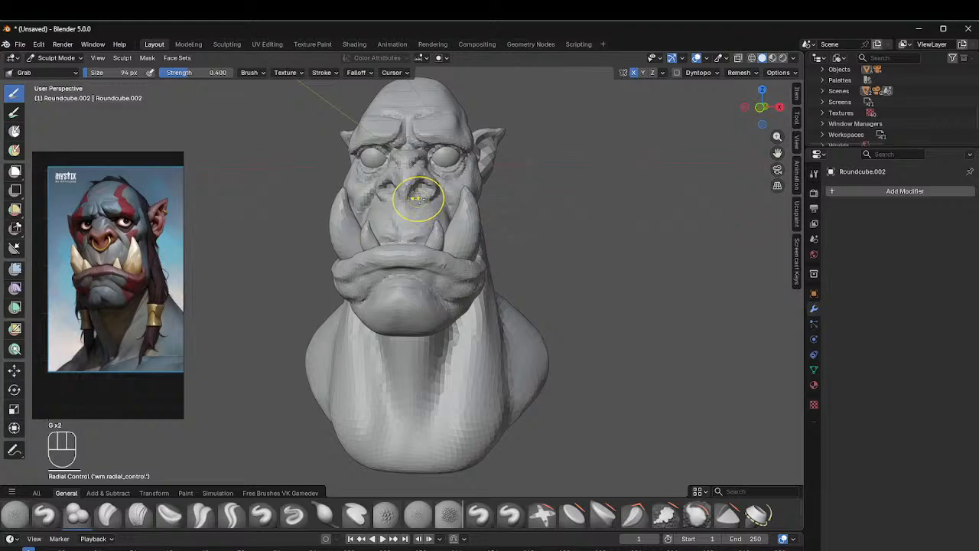
key("alt+q")
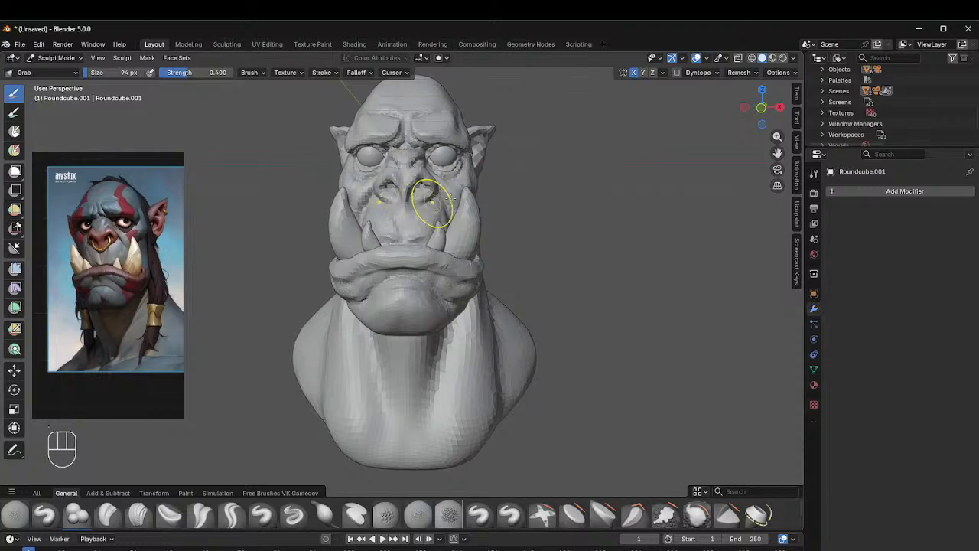
mouse_move(432, 202)
middle_mouse_down()
mouse_move(360, 192)
mouse_move(467, 166)
middle_mouse_up()
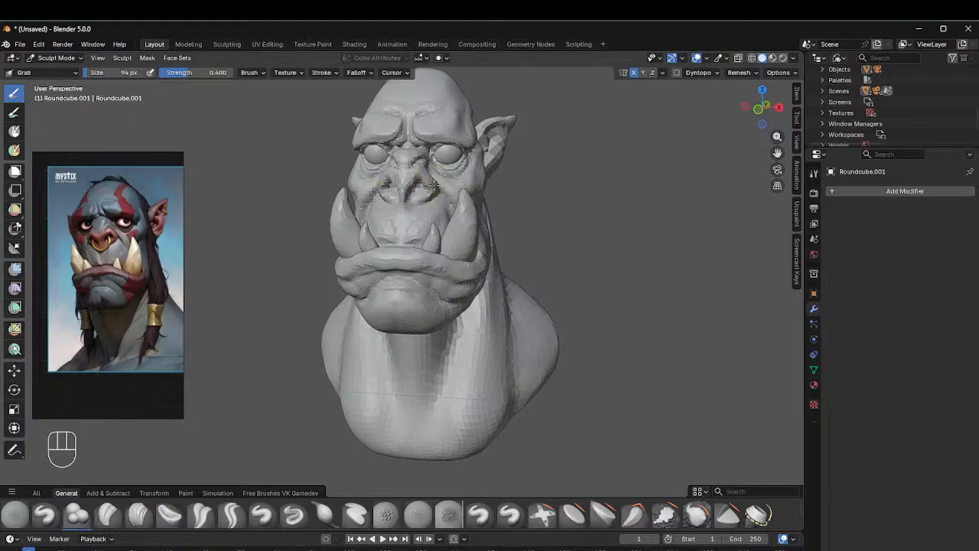
middle_click_drag(432, 188, 395, 161)
scroll(355, 134, "down", 1)
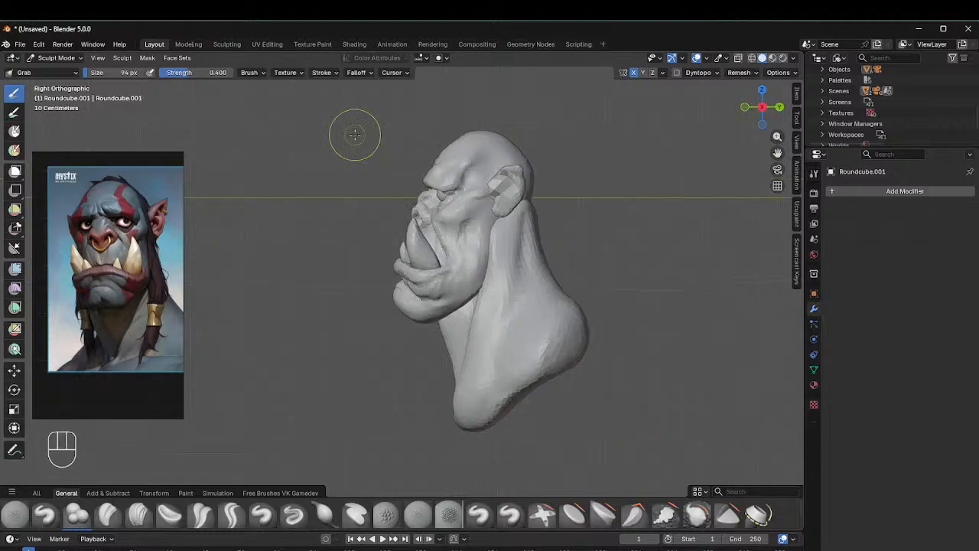
middle_click_drag(459, 258, 616, 243)
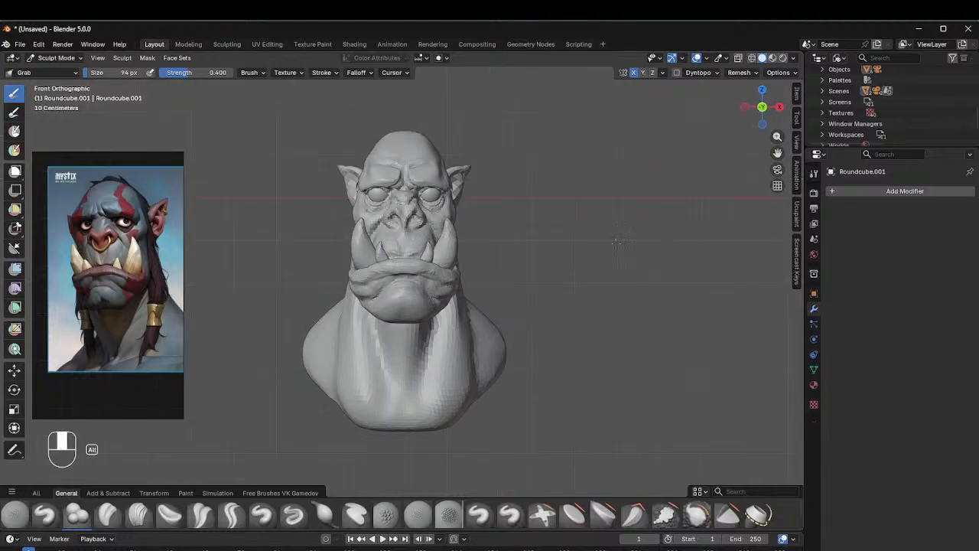
scroll(563, 215, "up", 4)
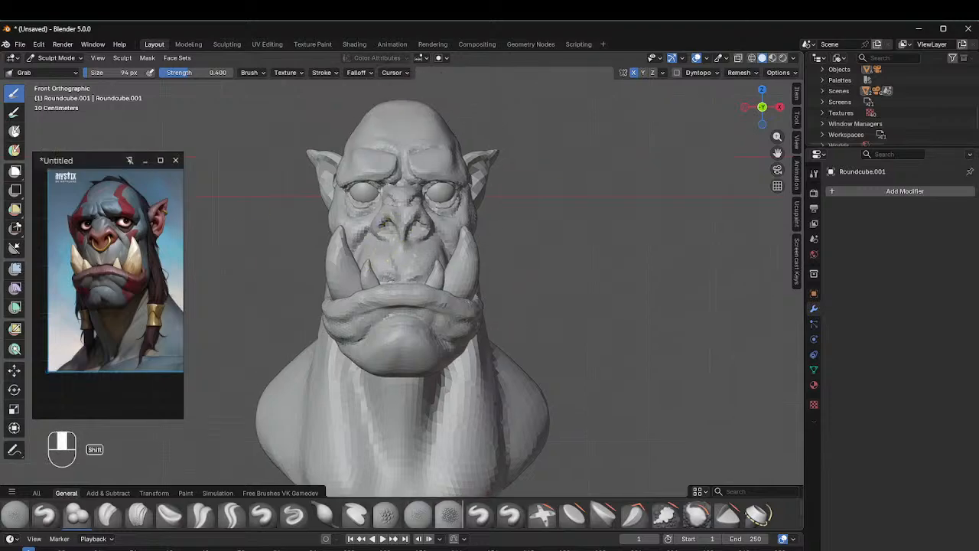
Step: Select the ears object in Object Mode, return to Sculpt Mode on it and voxel remesh its mesh
key("ctrl+Tab")
left_click(434, 226)
left_click(473, 216)
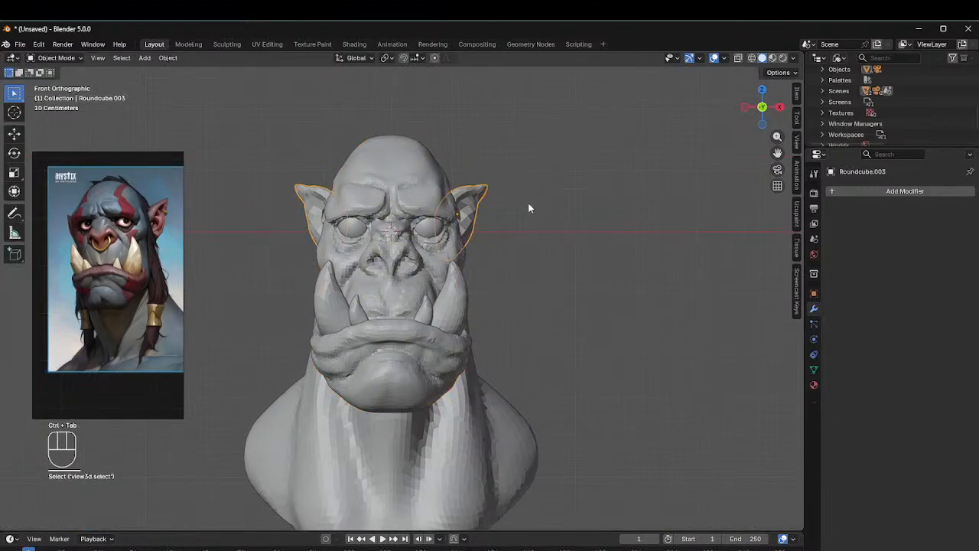
left_click(514, 269)
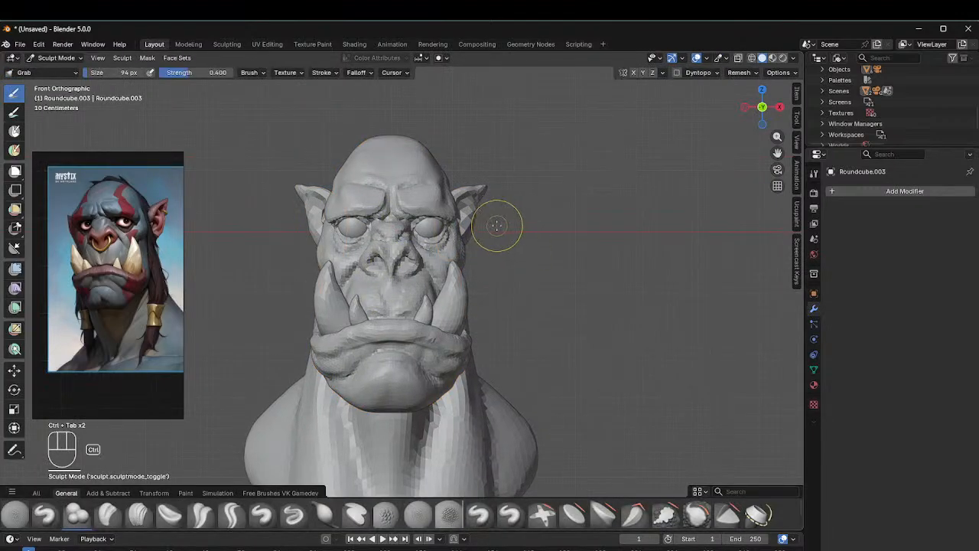
key("ctrl+r")
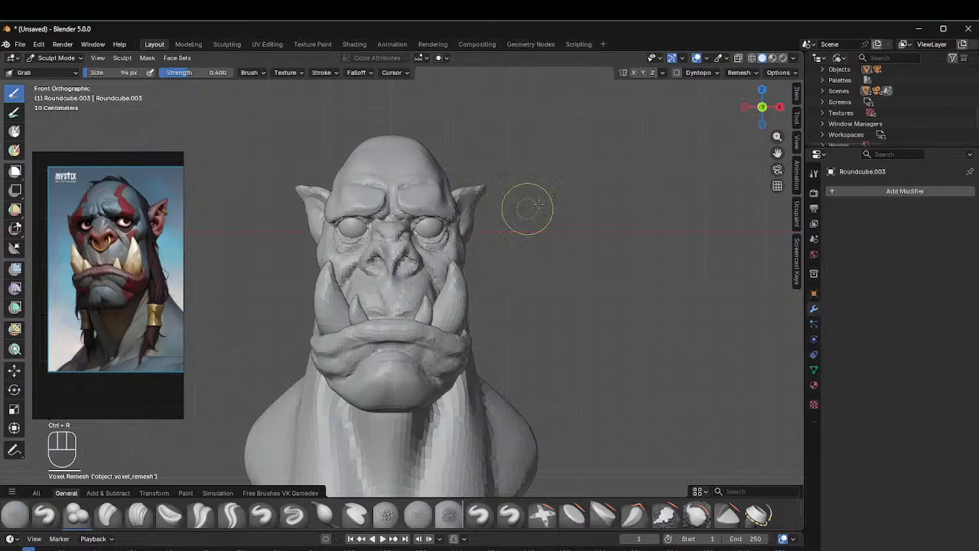
Step: Choose a finer voxel size for the ears object and remesh it again
middle_click_drag(524, 210, 434, 231)
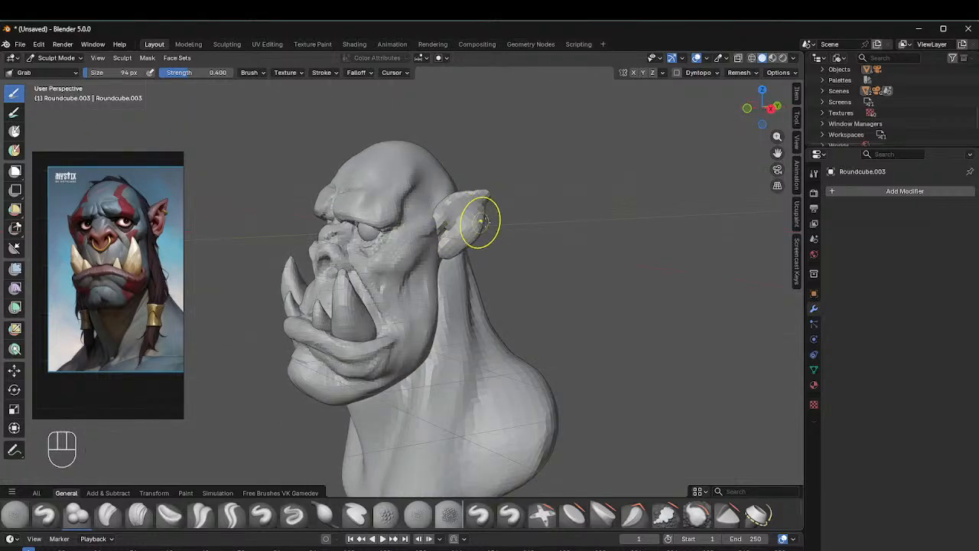
key("ctrl+Tab")
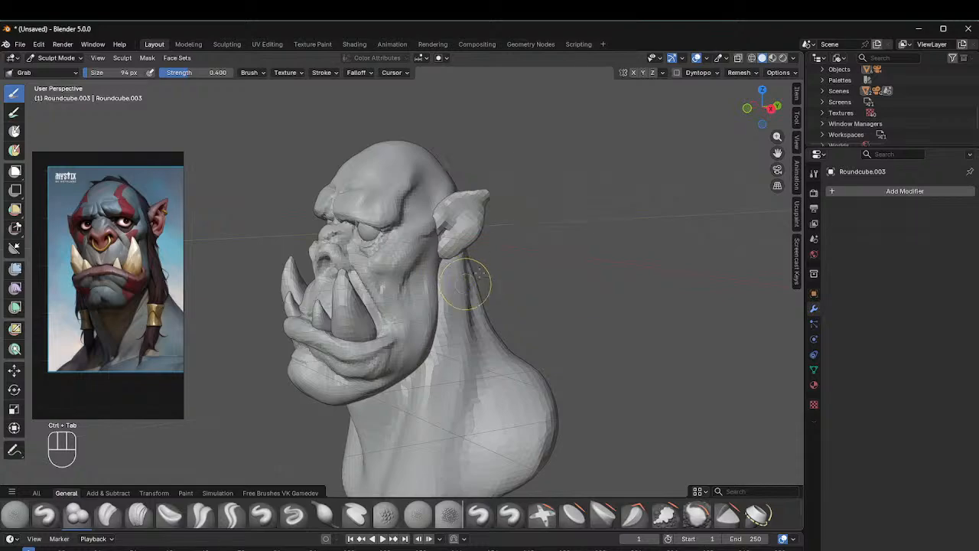
key("r")
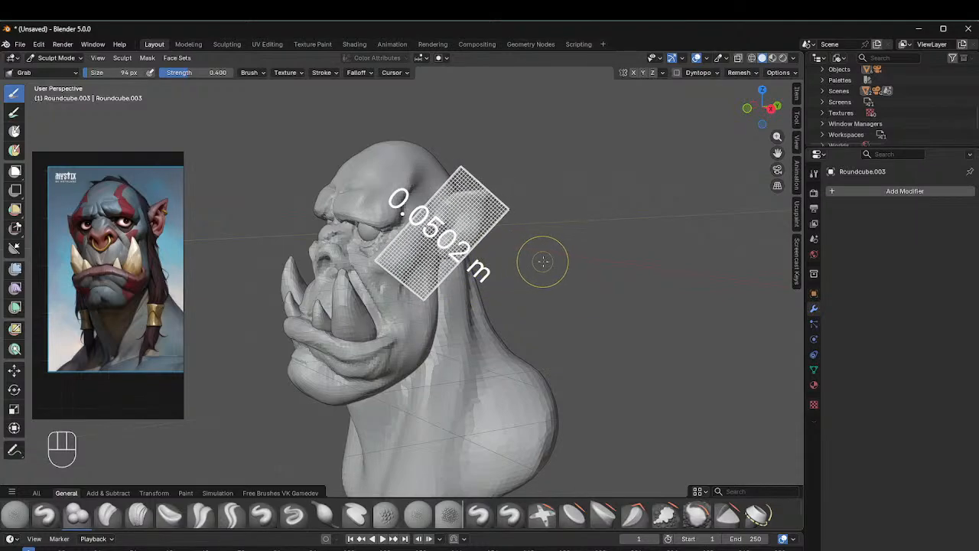
left_click(546, 262)
key("ctrl+r")
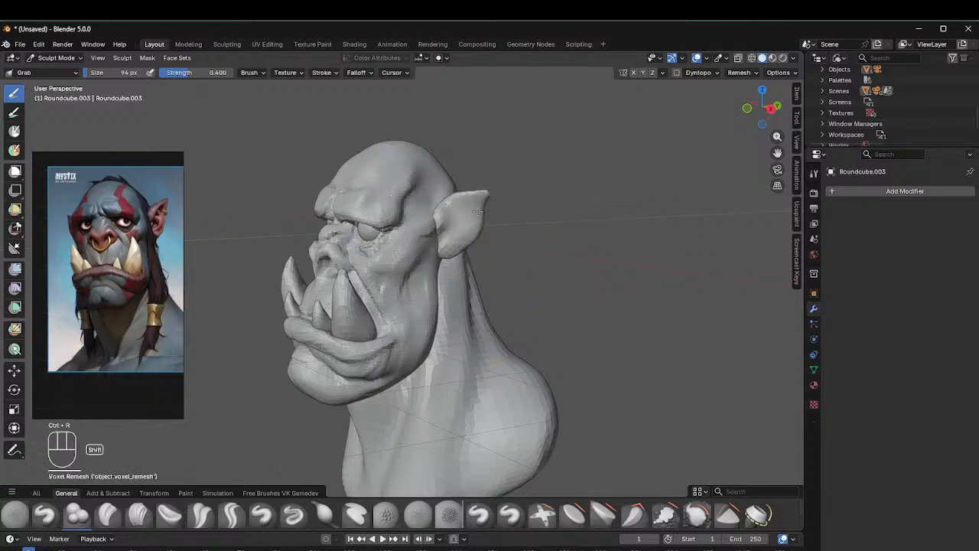
Step: Raise the outer rim of the ear and carve the hollow beneath it with the Draw brush at 40 px
mouse_move(461, 227)
middle_mouse_down()
mouse_move(482, 231)
mouse_move(429, 234)
mouse_move(392, 251)
middle_mouse_up()
key("ctrl+Tab")
key("ctrl+Tab")
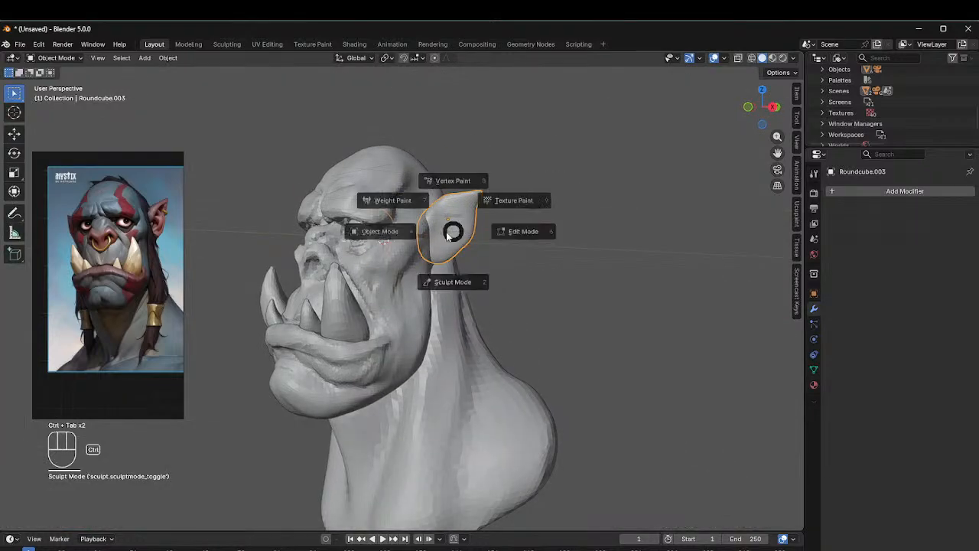
scroll(462, 230, "up", 5)
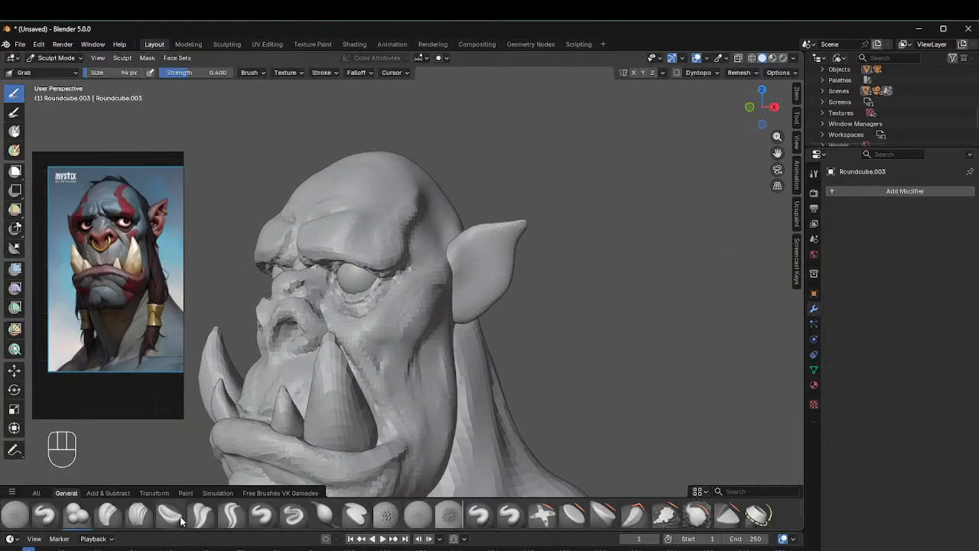
left_click(262, 514)
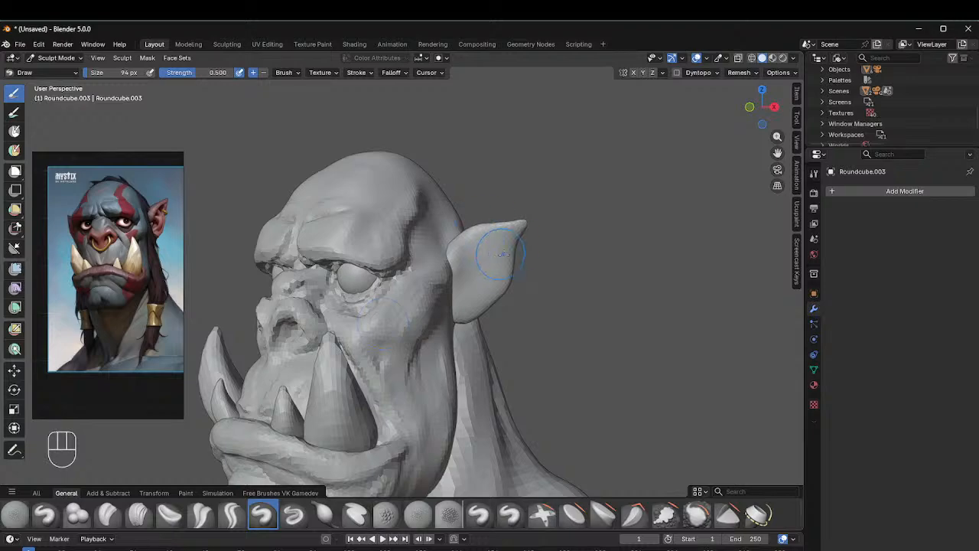
key("f")
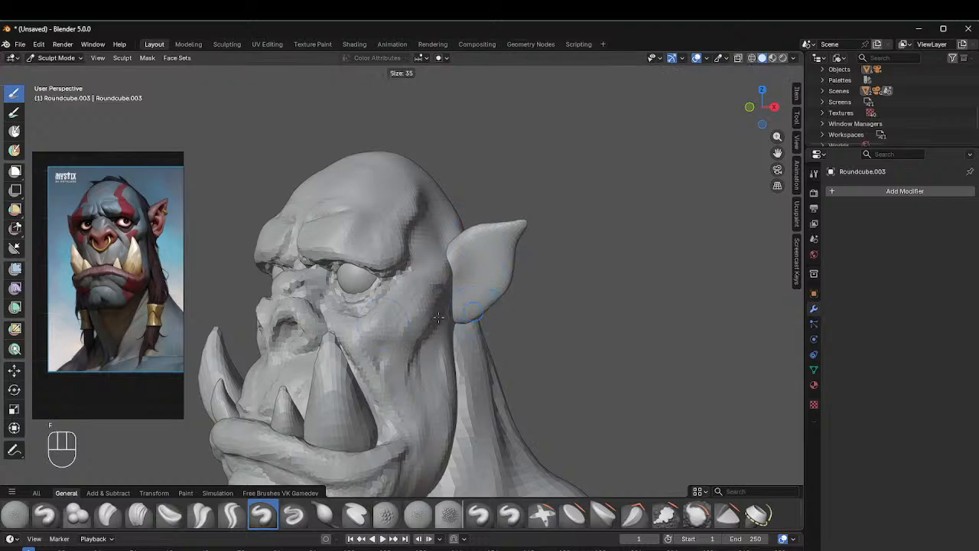
left_click(438, 318)
key("f")
left_click(475, 268)
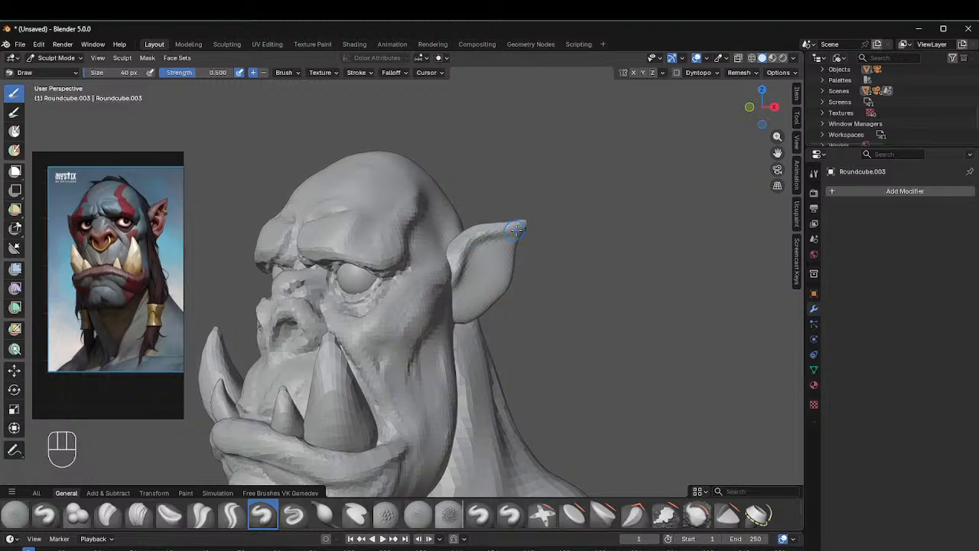
mouse_move(502, 233)
left_mouse_down()
mouse_move(473, 240)
mouse_move(459, 261)
mouse_move(494, 239)
left_mouse_up()
left_click_drag(510, 241, 504, 239, "ctrl")
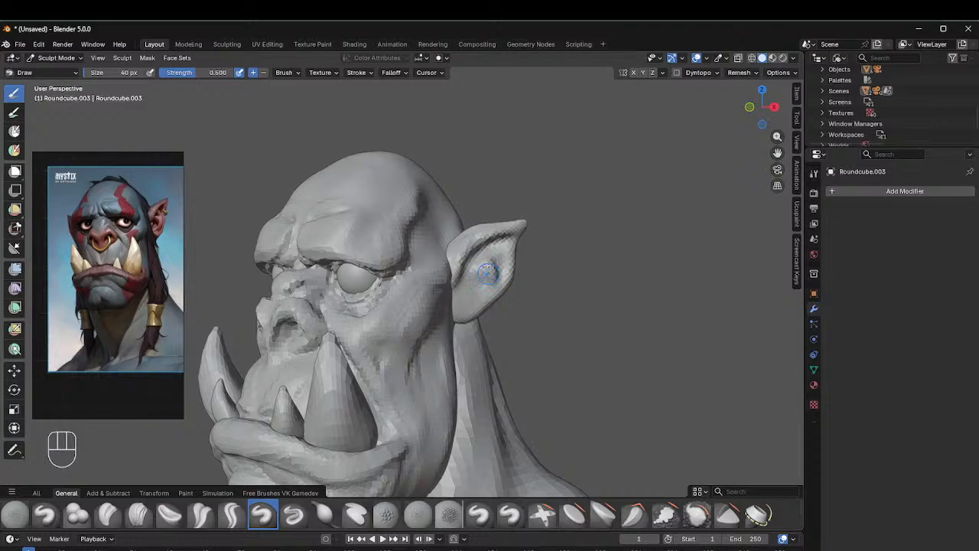
Step: Build up the inner fold of the ear and deepen the groove around it with the Draw brush at 40 px
mouse_move(488, 274)
left_mouse_down()
mouse_move(493, 260)
mouse_move(490, 287)
left_mouse_up()
middle_click_drag(460, 308, 469, 285)
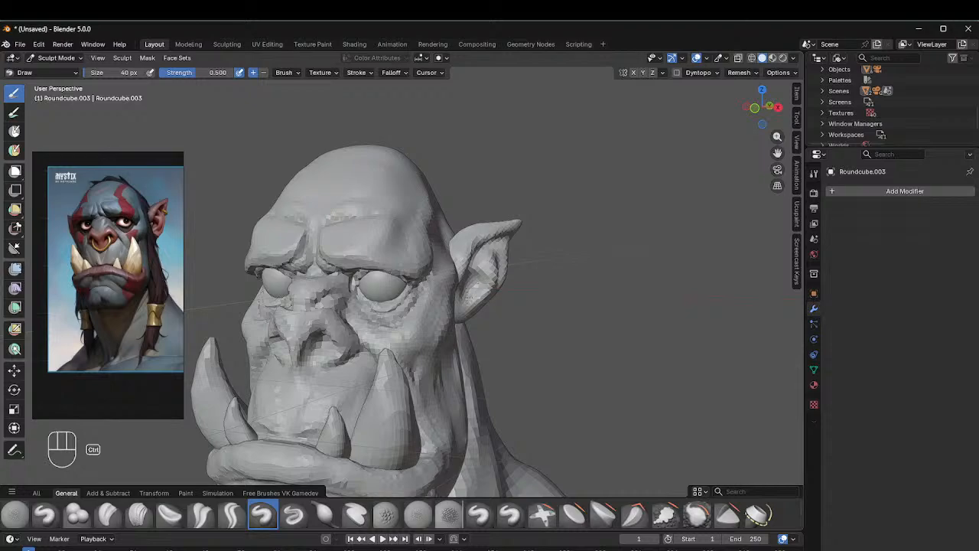
middle_click_drag(559, 235, 501, 245)
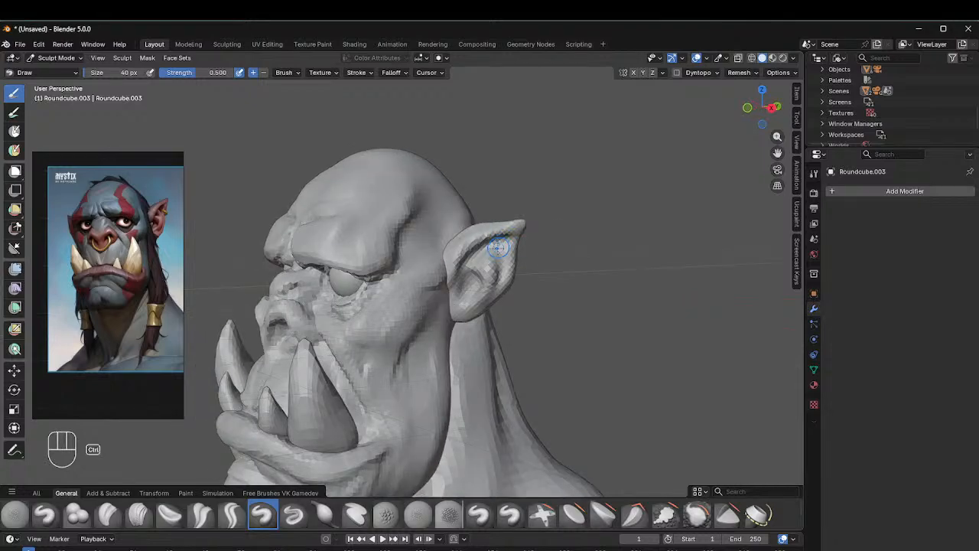
left_click_drag(500, 247, 502, 257)
mouse_move(548, 214)
middle_mouse_down()
mouse_move(484, 217)
mouse_move(565, 208)
middle_mouse_up()
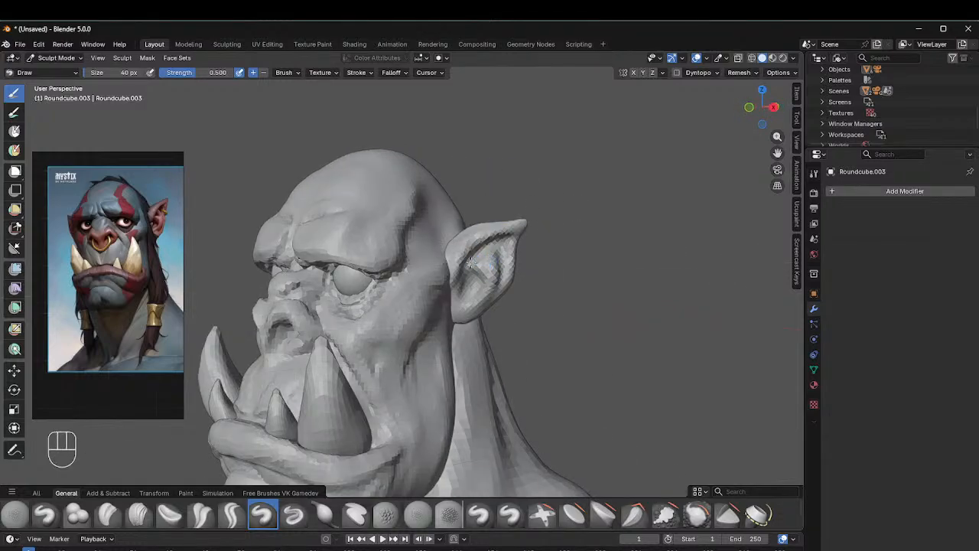
left_click_drag(483, 246, 486, 255, "ctrl")
mouse_move(508, 258)
middle_mouse_down()
mouse_move(559, 244)
mouse_move(459, 268)
mouse_move(360, 256)
mouse_move(540, 266)
mouse_move(474, 260)
mouse_move(515, 259)
middle_mouse_up()
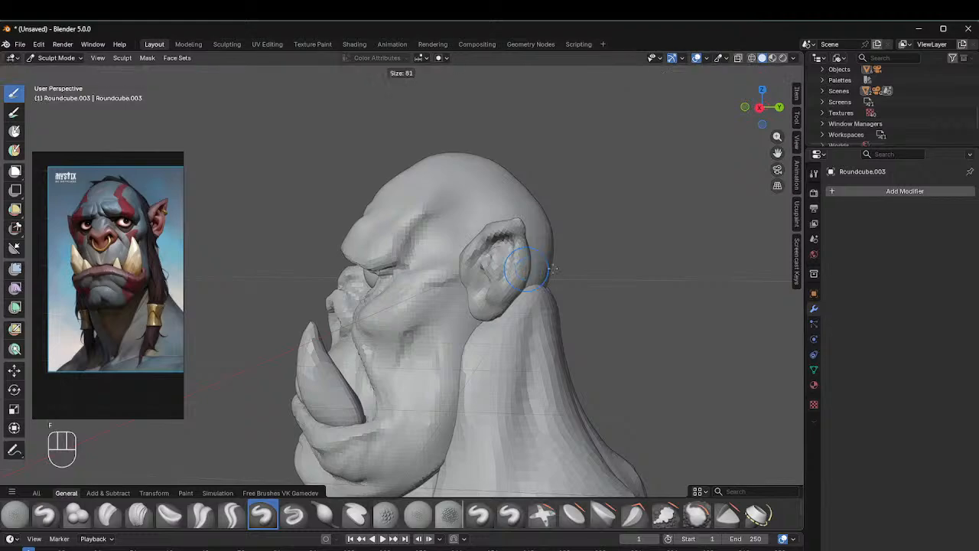
Step: Reshape the back and outer edge of the ear from behind with the Grab brush at 111 px and 78 px
key("f")
key("g")
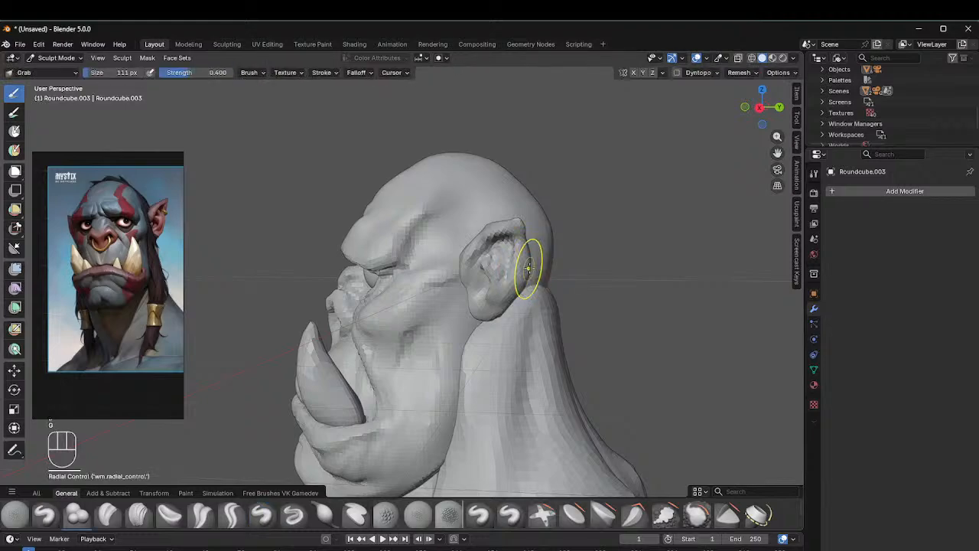
middle_click_drag(530, 268, 487, 233)
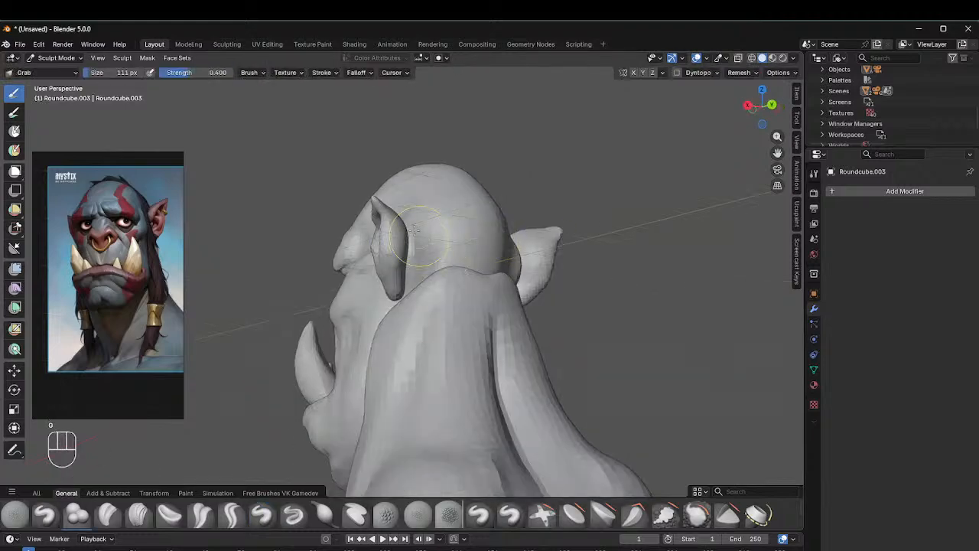
middle_click_drag(426, 236, 409, 249)
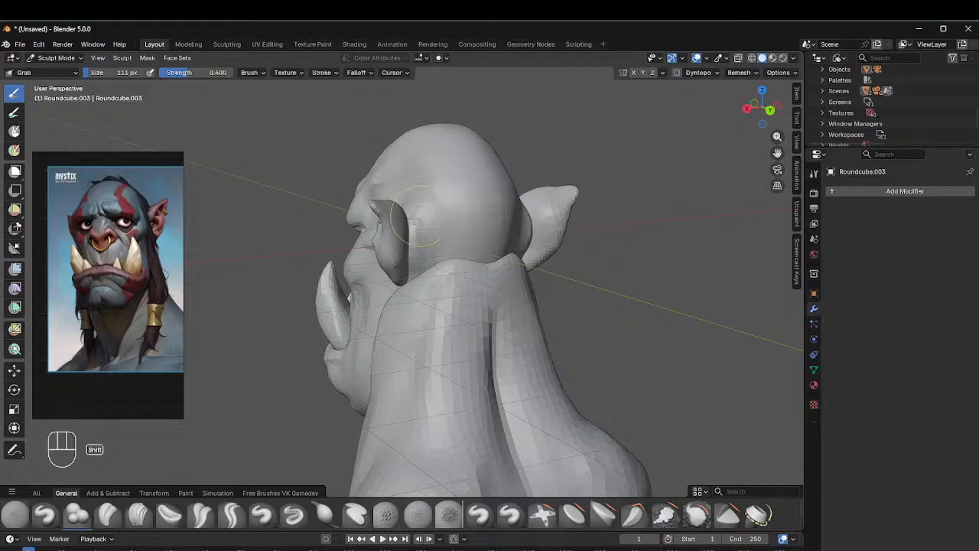
middle_click_drag(413, 220, 359, 225)
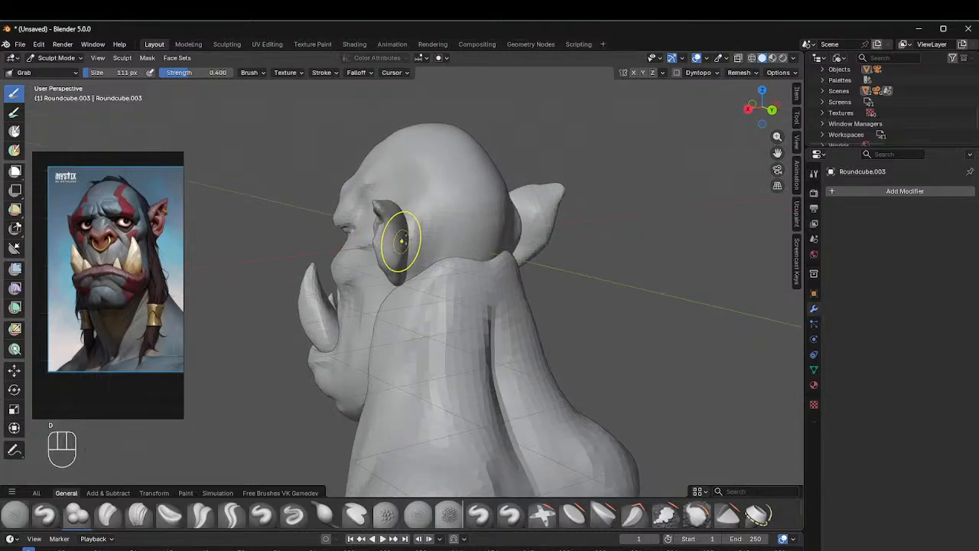
key("f")
left_click(406, 233)
middle_click_drag(387, 229, 413, 230)
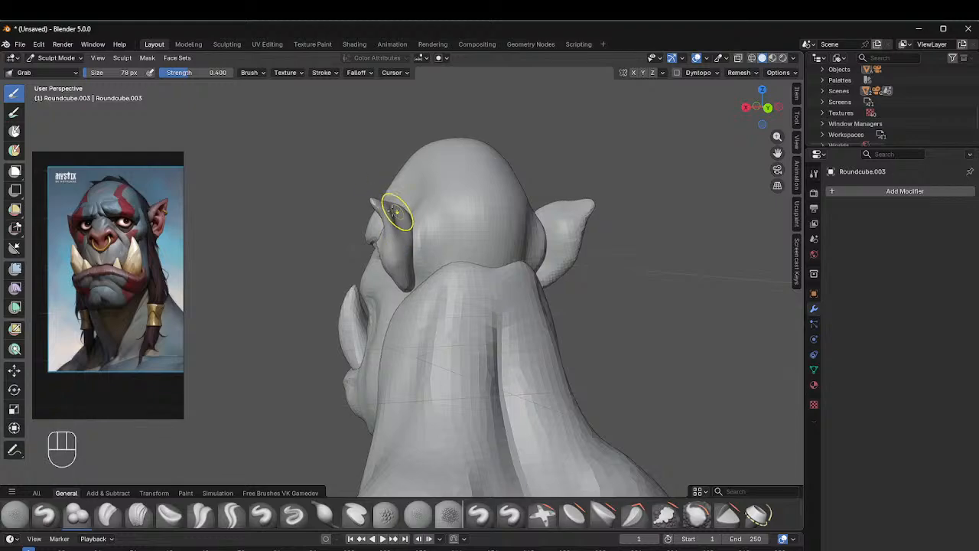
middle_click_drag(412, 243, 429, 199)
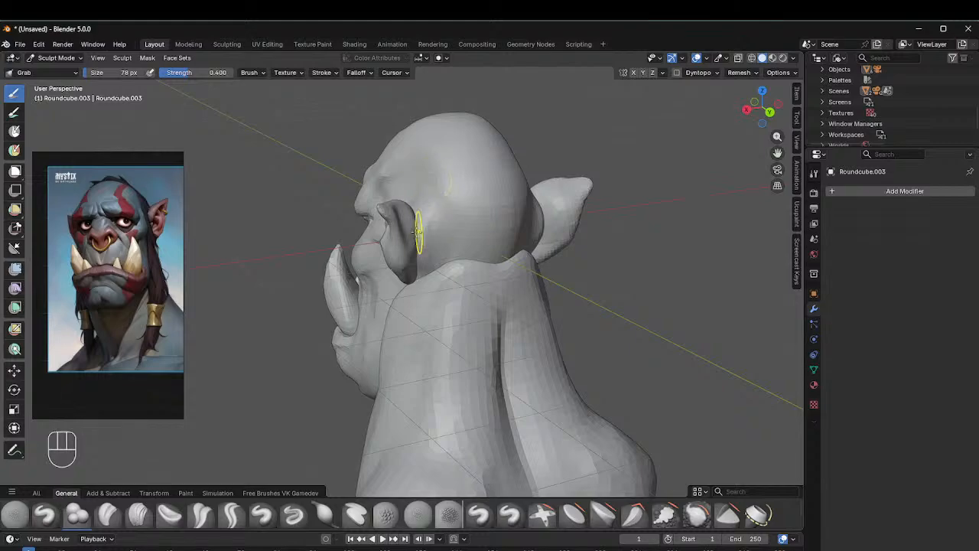
Step: Sharpen the back of the ear with the Crease Sharp brush at 78 px, and the rim near its tip at 55 px
left_click(231, 514)
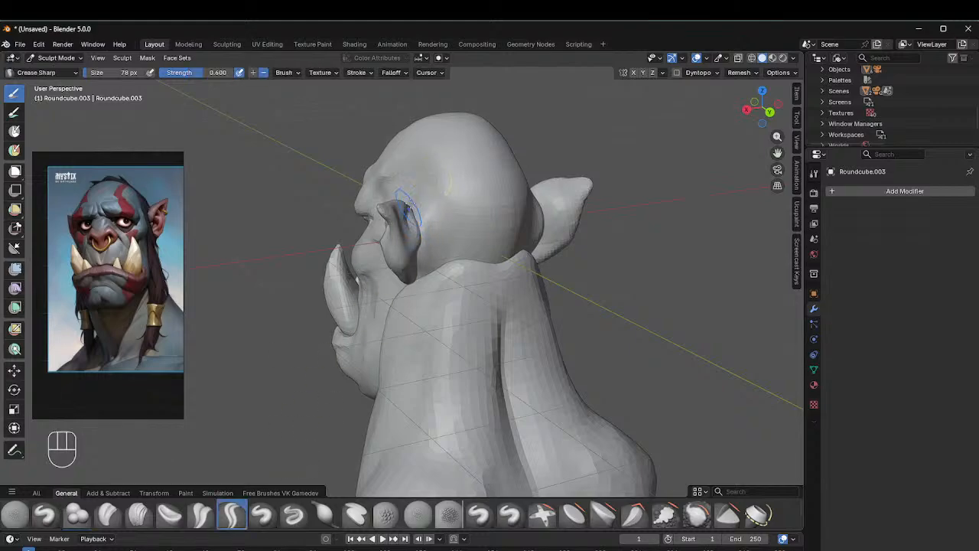
middle_click_drag(390, 197, 423, 205)
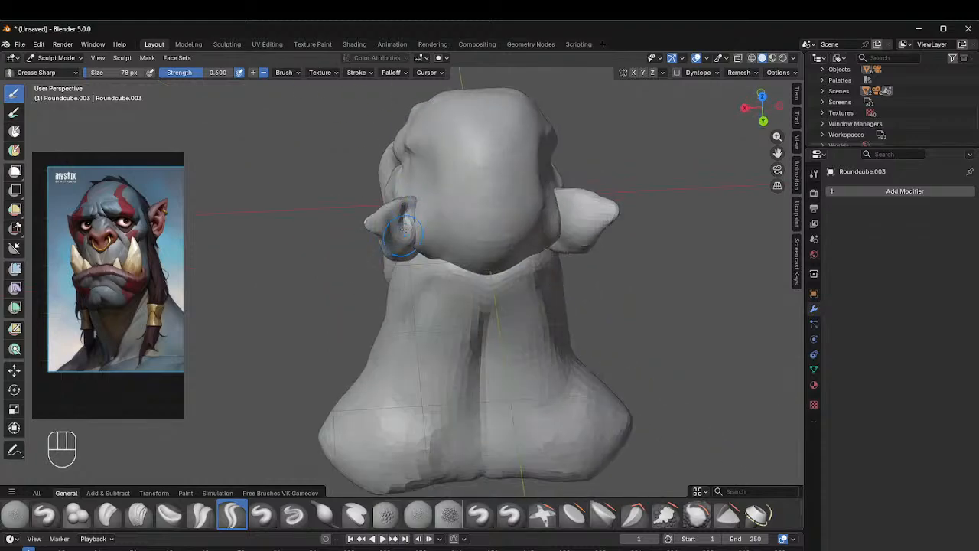
middle_click_drag(403, 236, 586, 227)
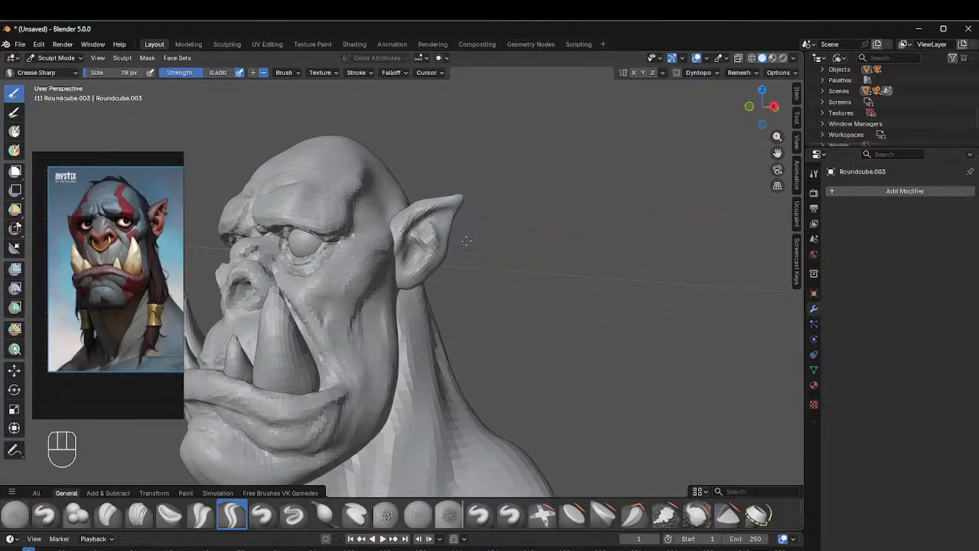
key("f")
left_click(454, 230)
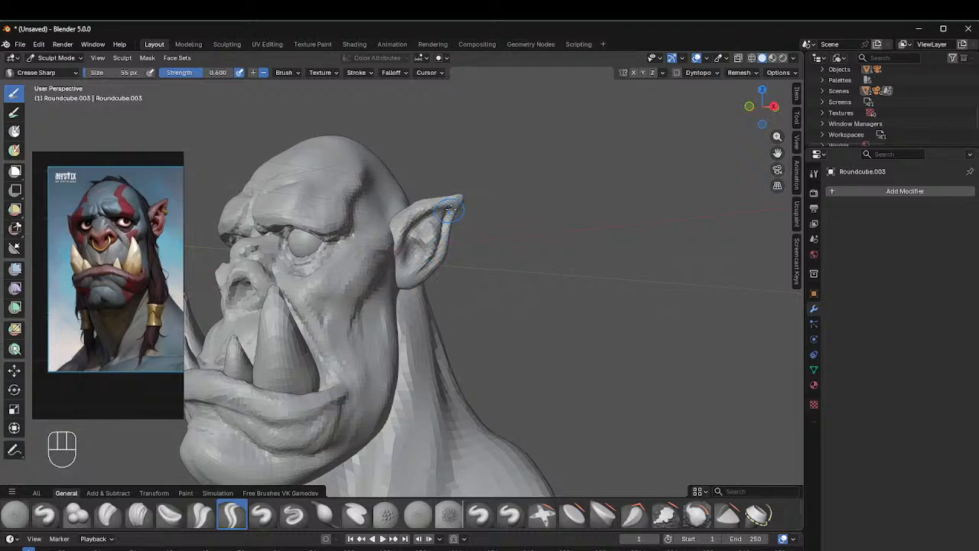
Step: Adjust where the ear's front edge meets the head with the Grab brush at 124 px
mouse_move(478, 208)
middle_mouse_down()
mouse_move(479, 239)
mouse_move(566, 262)
mouse_move(470, 256)
middle_mouse_up()
key("g")
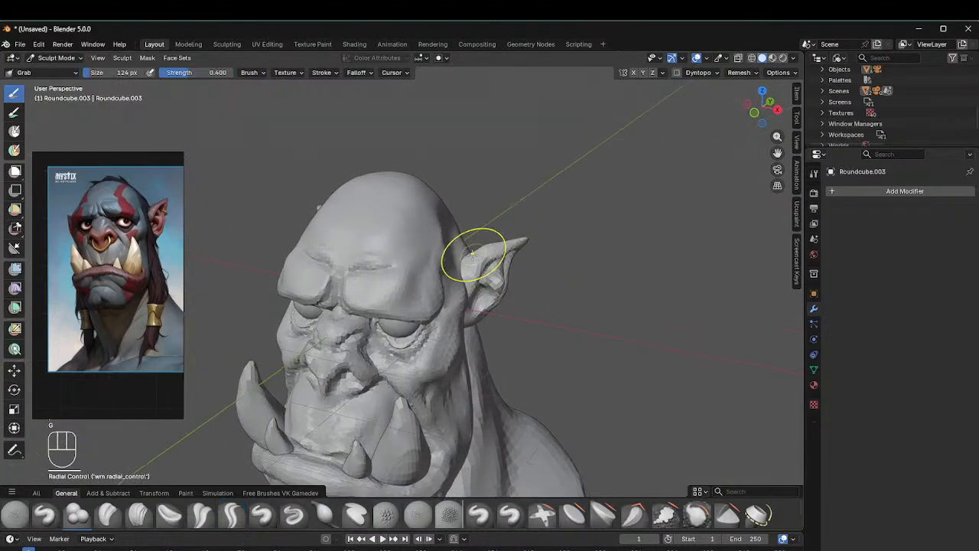
left_click_drag(465, 261, 487, 249)
mouse_move(486, 239)
middle_mouse_down()
mouse_move(470, 231)
mouse_move(492, 263)
mouse_move(478, 267)
mouse_move(516, 277)
middle_mouse_up()
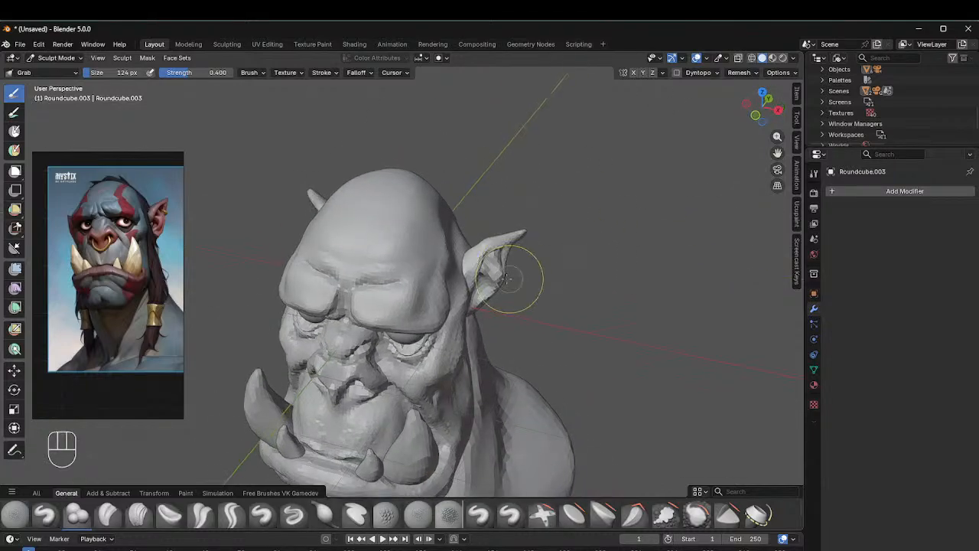
middle_click_drag(544, 243, 579, 196, "alt")
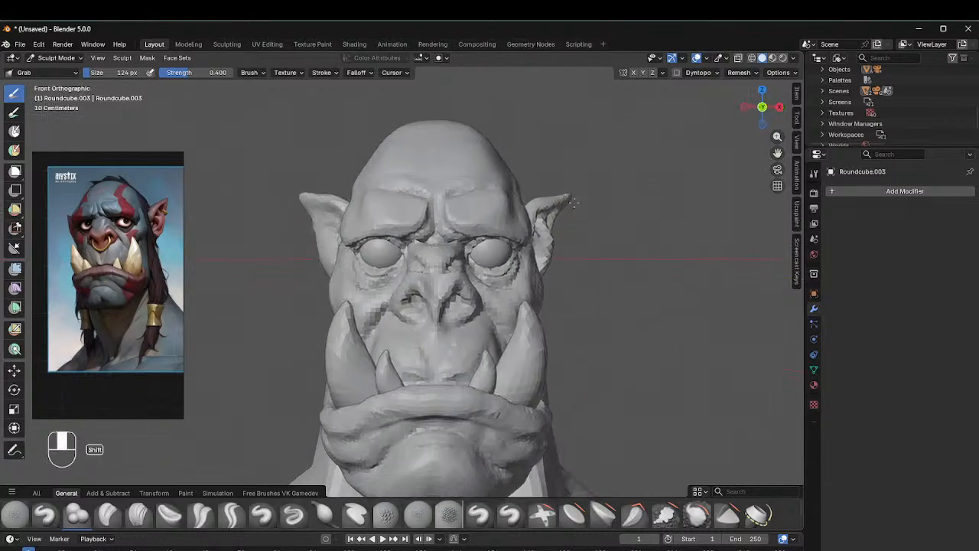
scroll(630, 162, "up", 3)
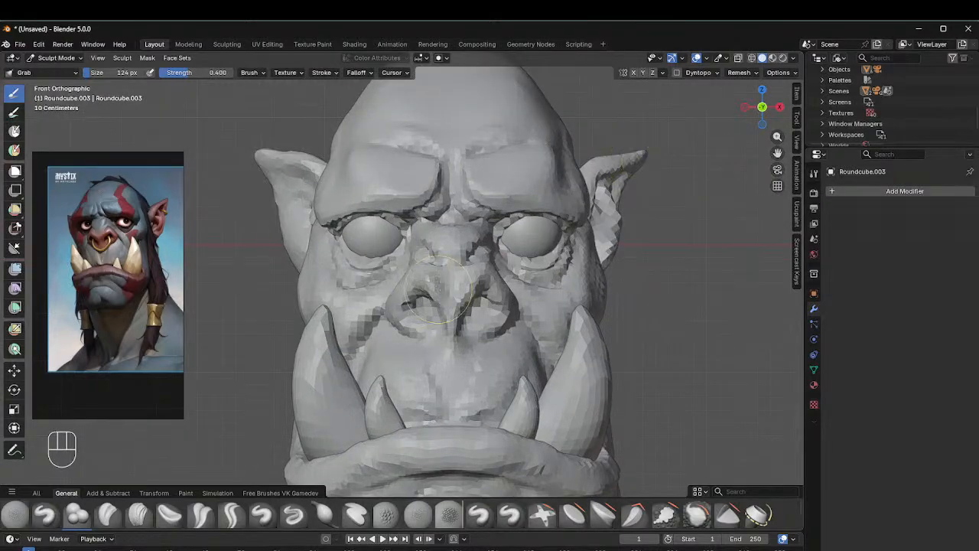
Step: Build up the front inner rim and the small fold at the ear's base with the Draw brush at 54 px
mouse_move(630, 162)
middle_mouse_down()
mouse_move(329, 293)
mouse_move(490, 240)
middle_mouse_up()
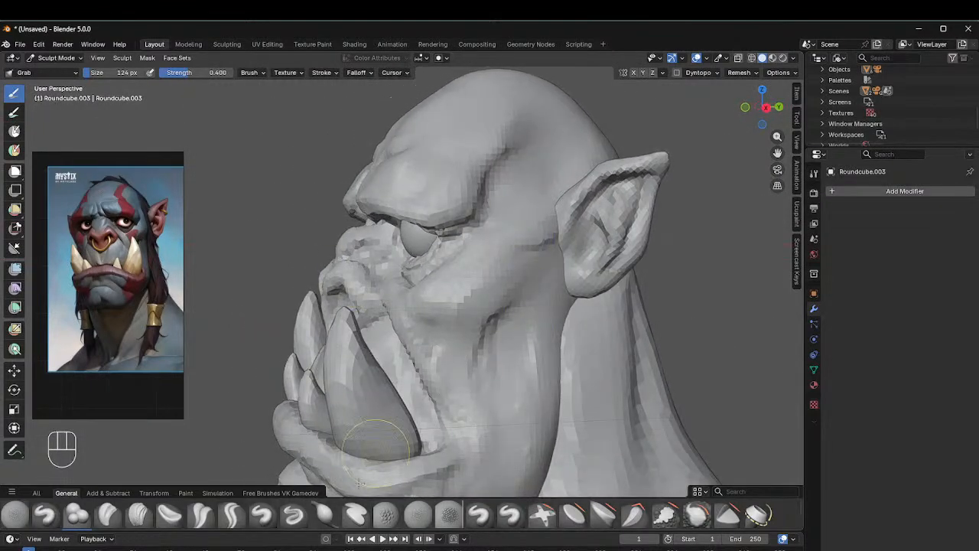
left_click(324, 514)
left_click(259, 519)
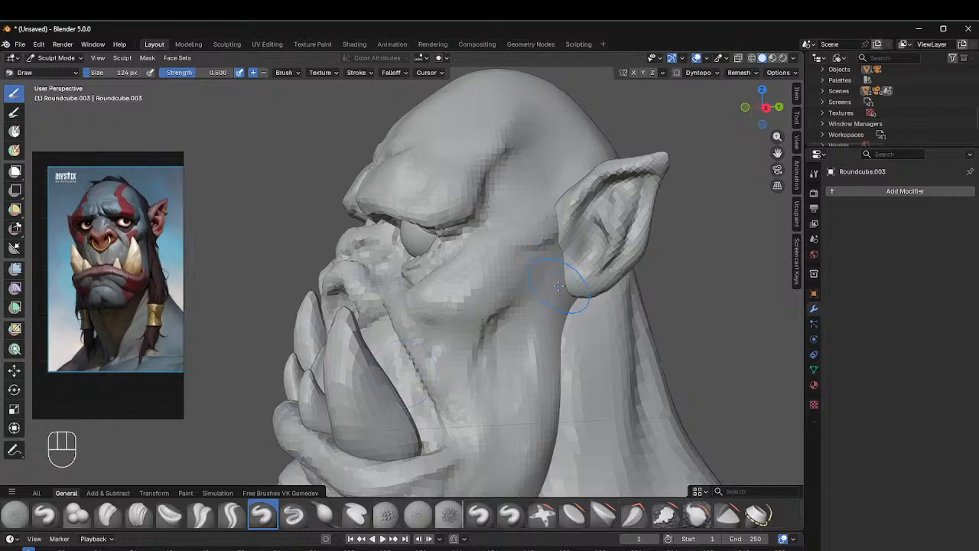
key("g")
key("f")
left_click(533, 285)
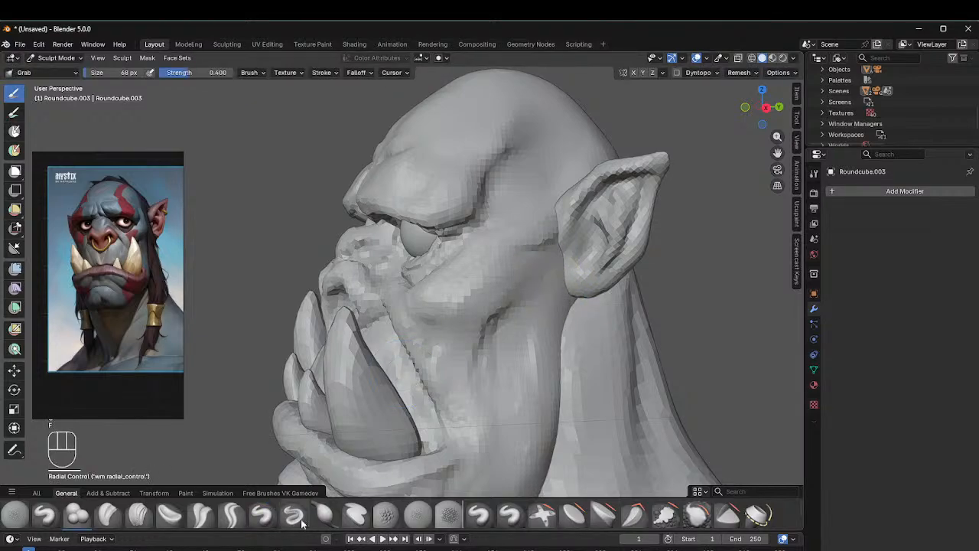
left_click(262, 516)
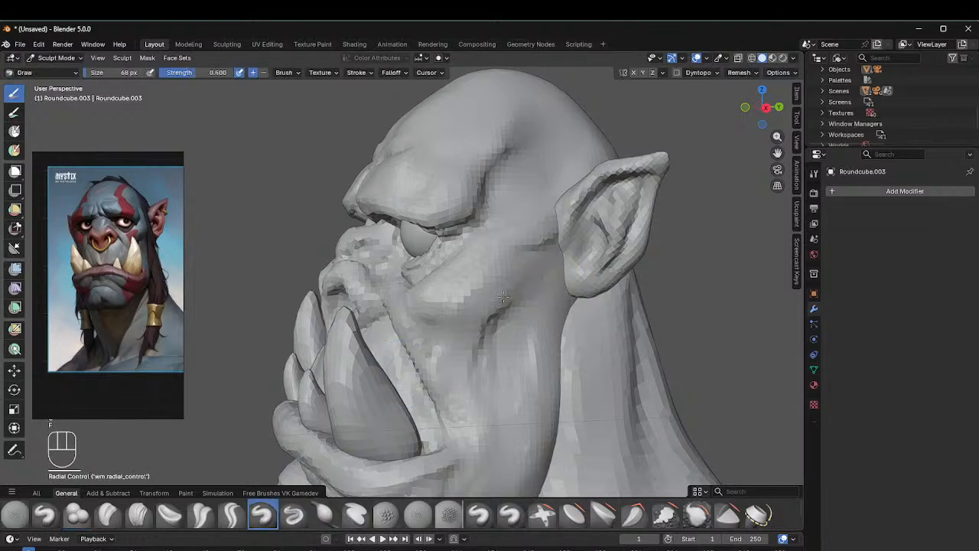
key("f")
left_click(567, 231)
left_click_drag(579, 241, 585, 201)
left_click_drag(587, 195, 573, 228)
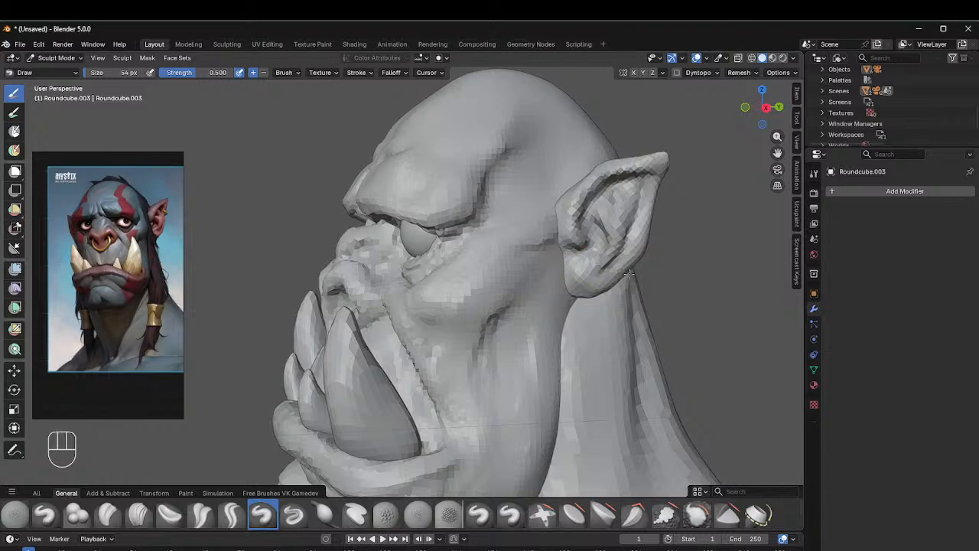
mouse_move(621, 201)
middle_mouse_down()
mouse_move(694, 212)
mouse_move(596, 263)
middle_mouse_up()
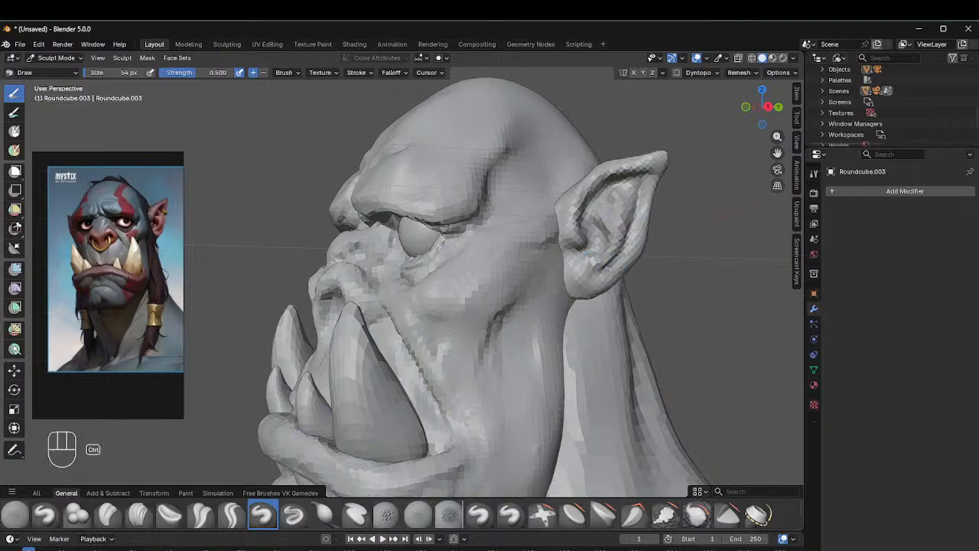
middle_click_drag(634, 244, 740, 175)
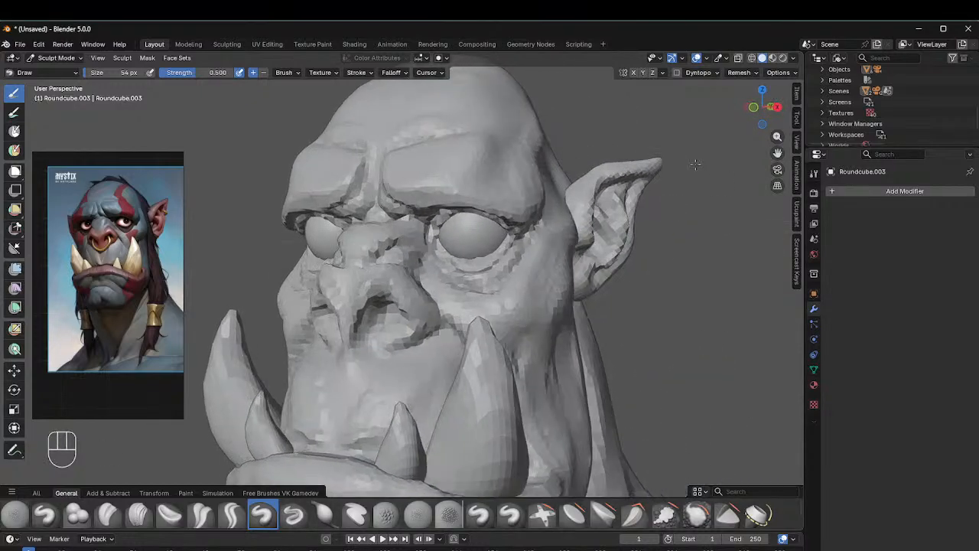
scroll(695, 164, "down", 5)
middle_click_drag(356, 281, 382, 280)
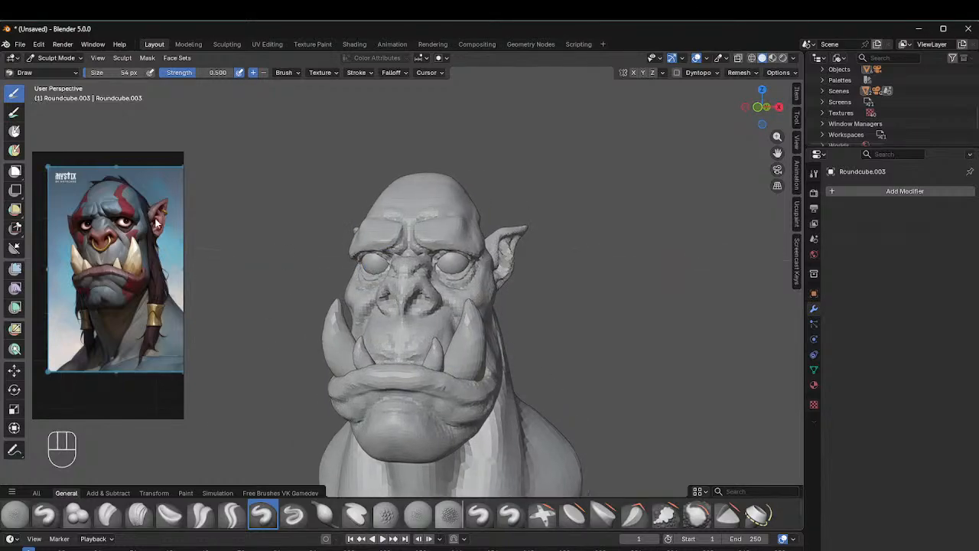
middle_click_drag(481, 218, 552, 252, "alt")
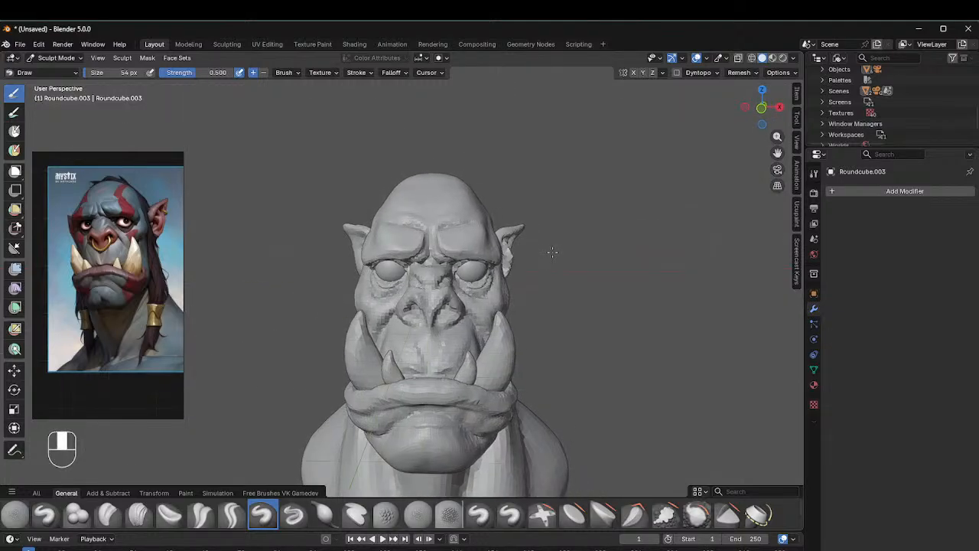
key("ctrl+Tab")
key("ctrl+Tab")
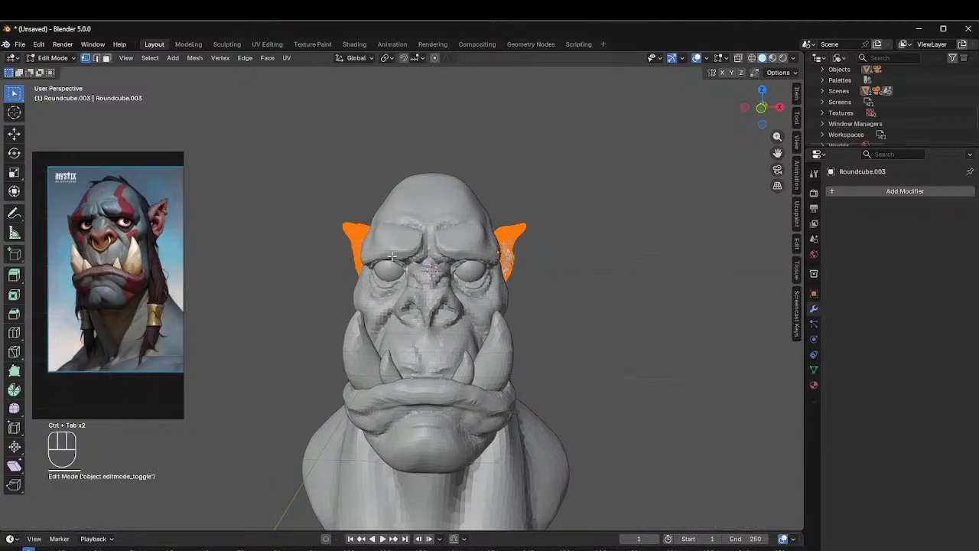
middle_click_drag(528, 249, 543, 243)
key("ctrl+Tab")
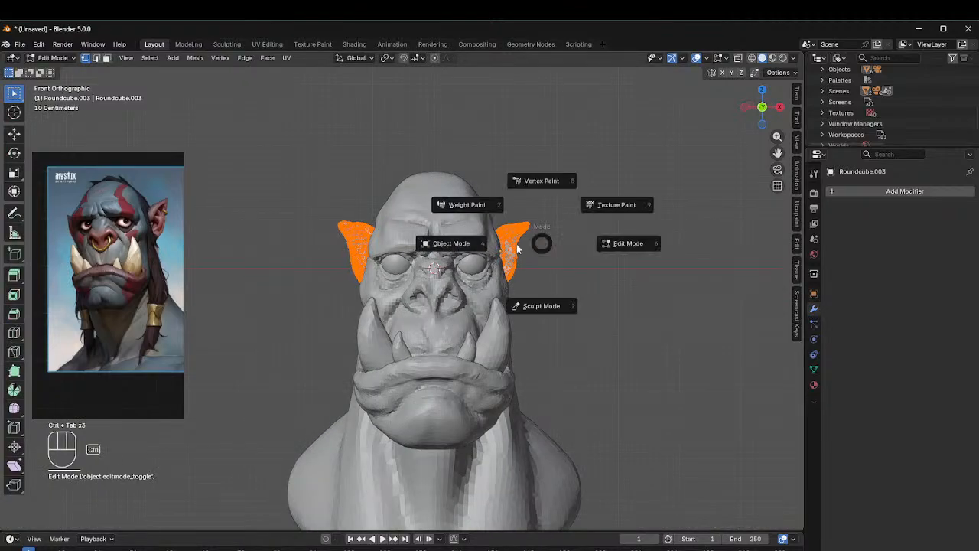
left_click(375, 264)
middle_click_drag(552, 238, 512, 245)
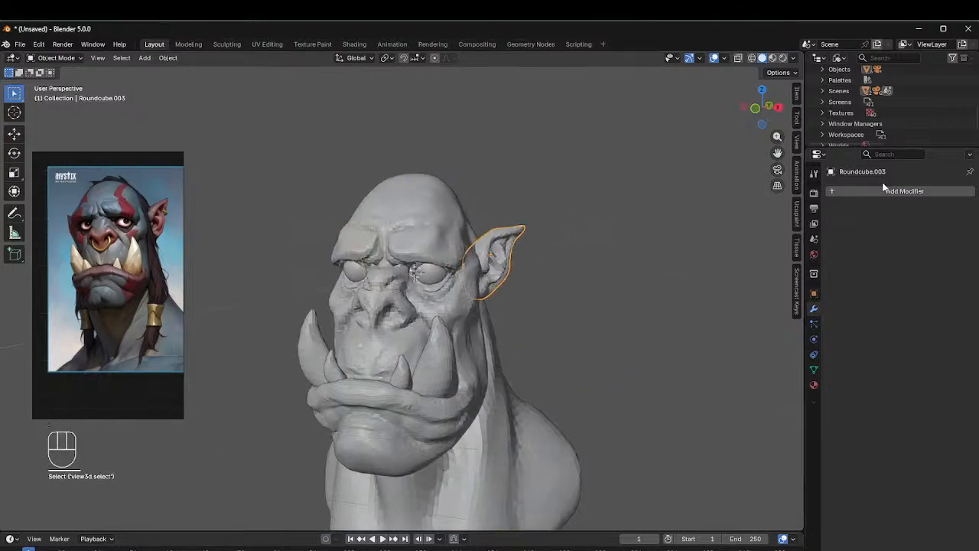
middle_click_drag(571, 220, 607, 220, "alt")
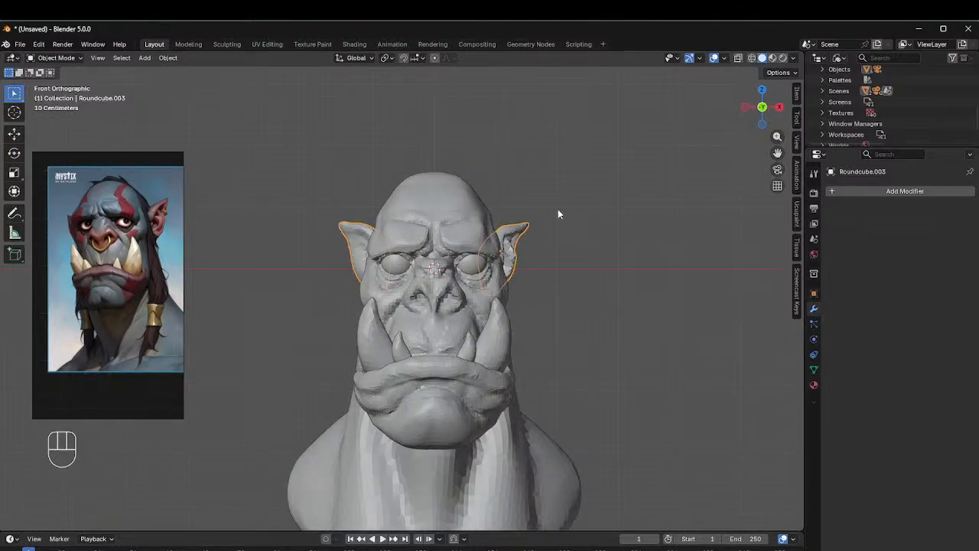
middle_click_drag(518, 250, 591, 215)
Step: Separate the orc's right ear from the ear mesh by selection, and transfer editing to the separated piece
key("Tab")
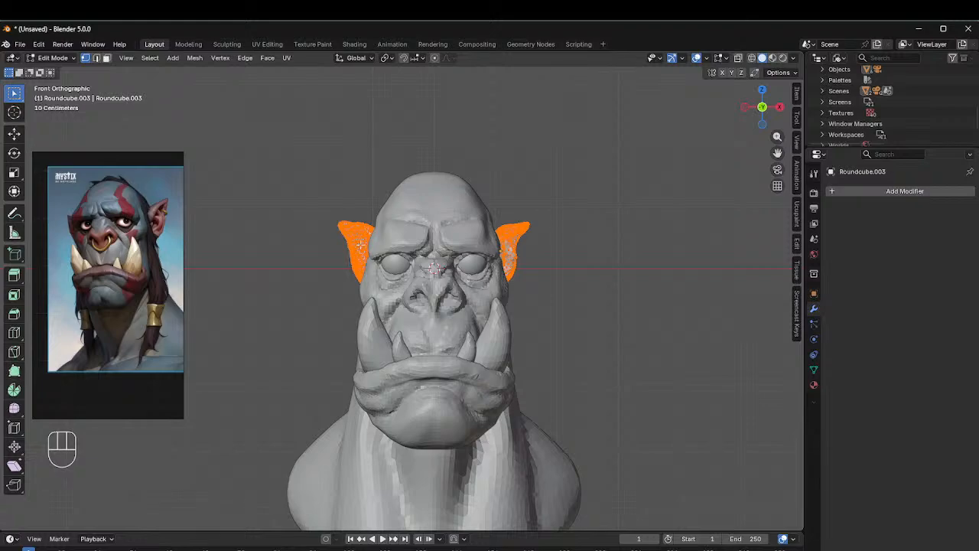
key("alt+a")
key("l")
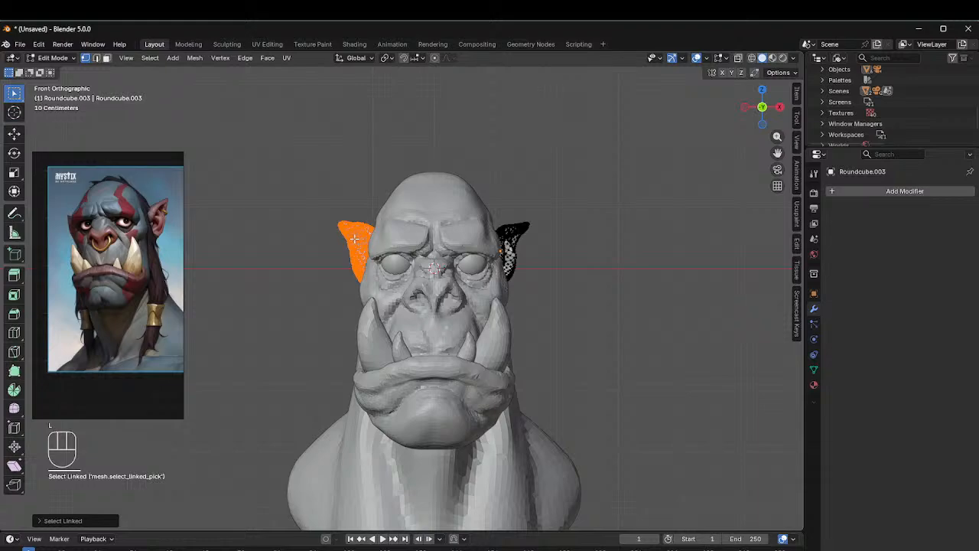
key("p")
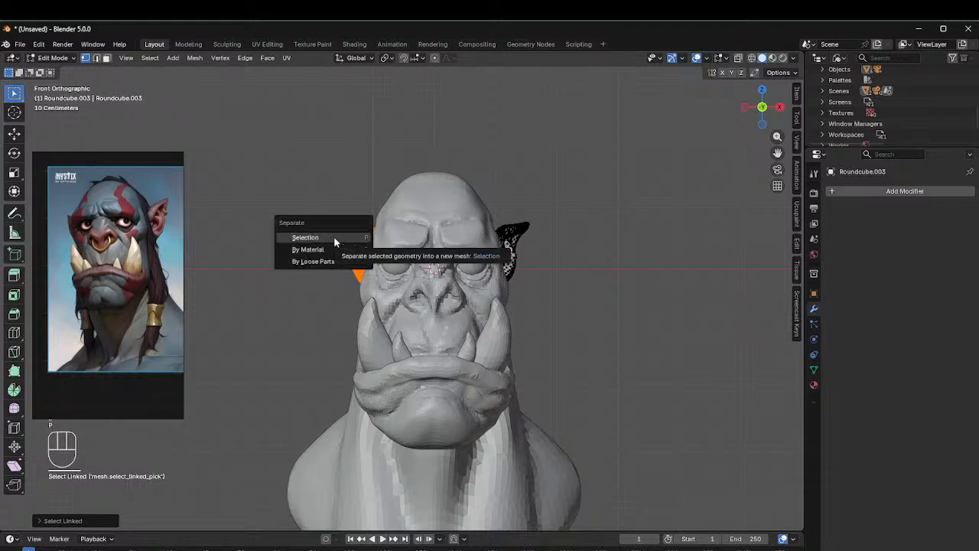
left_click(326, 237)
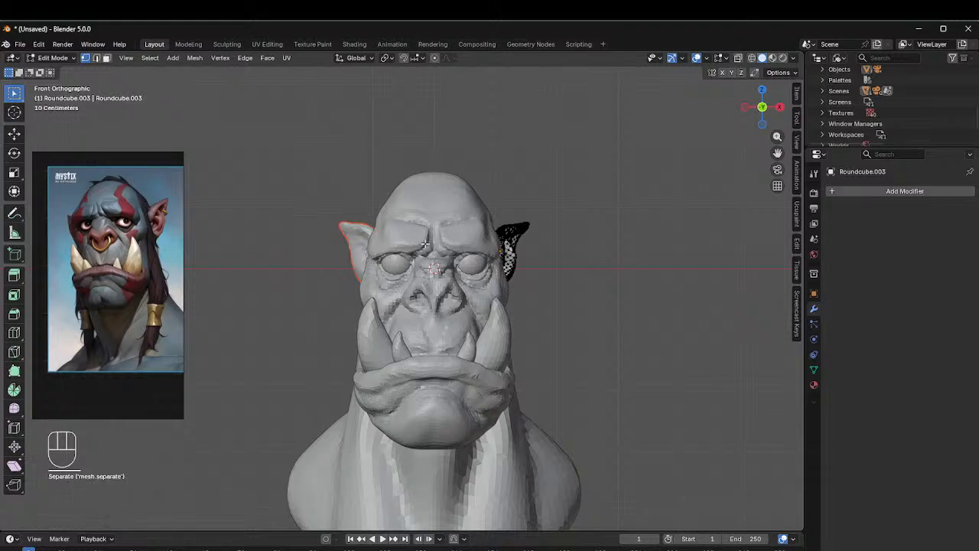
key("alt+q")
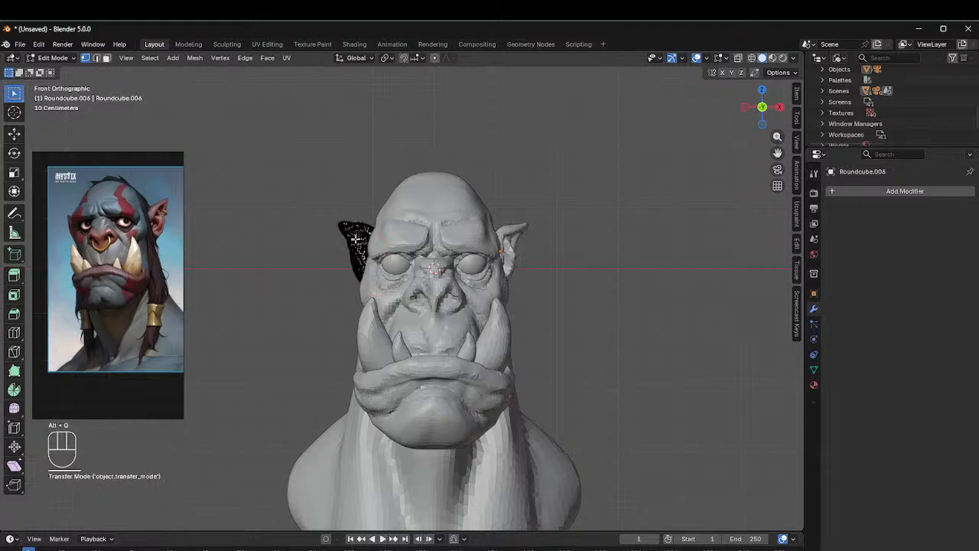
key("a")
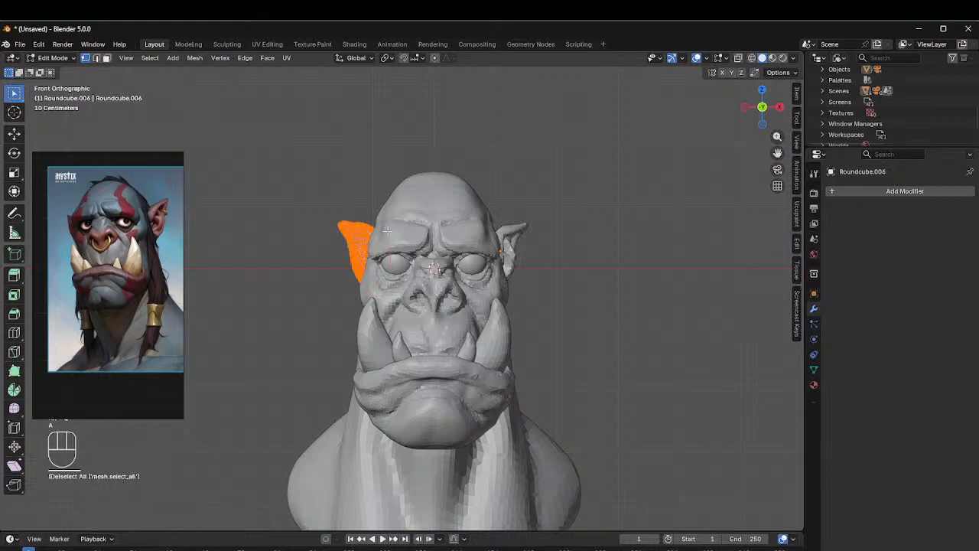
key("Delete")
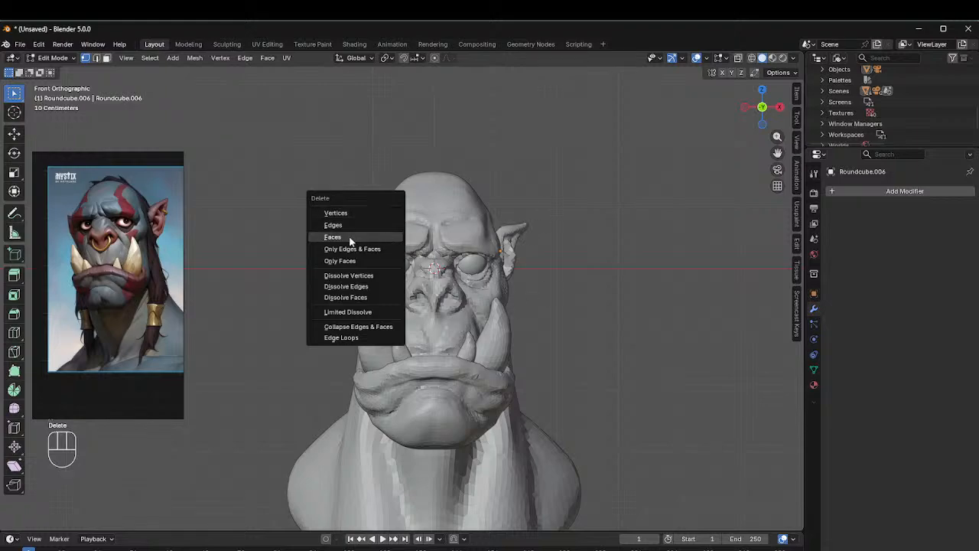
key("Escape")
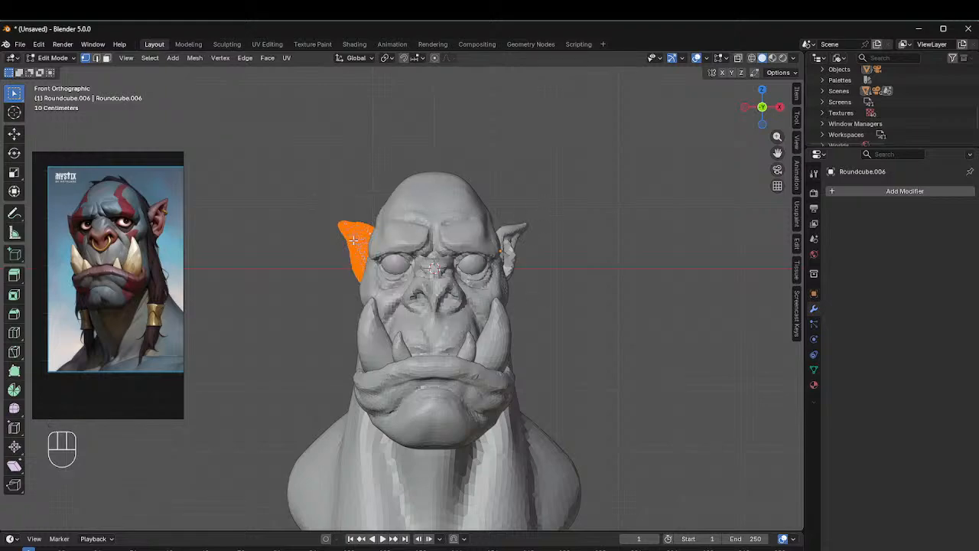
Step: Delete the separated right ear in Object Mode
key("ctrl+Tab")
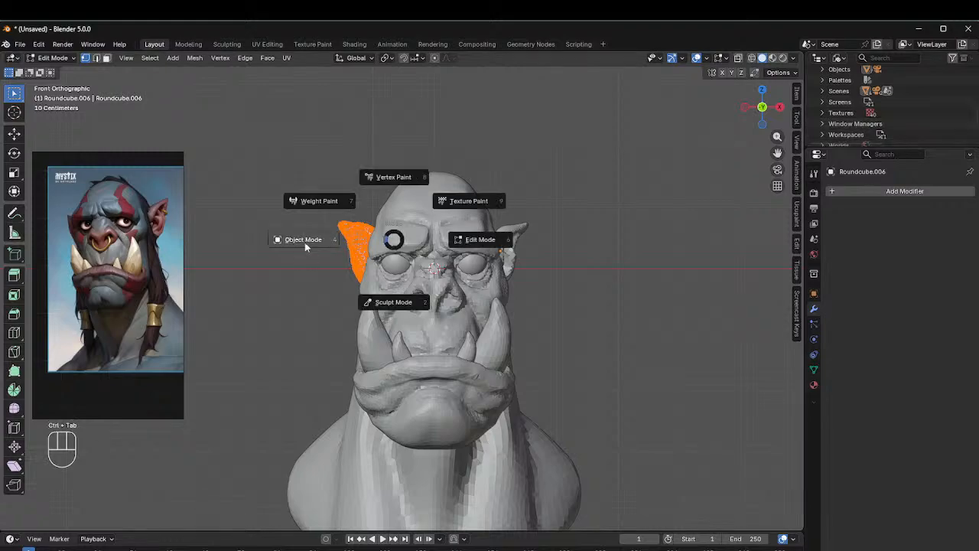
left_click(304, 242)
left_click(357, 240)
key("x")
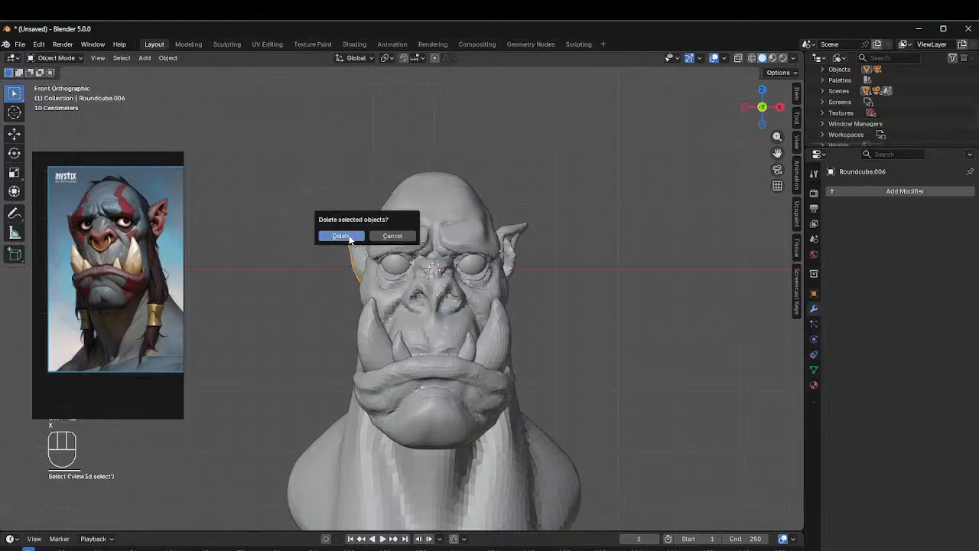
left_click(341, 236)
Step: Select the remaining ear and apply its object transform
key("ctrl+Tab")
left_click(532, 242)
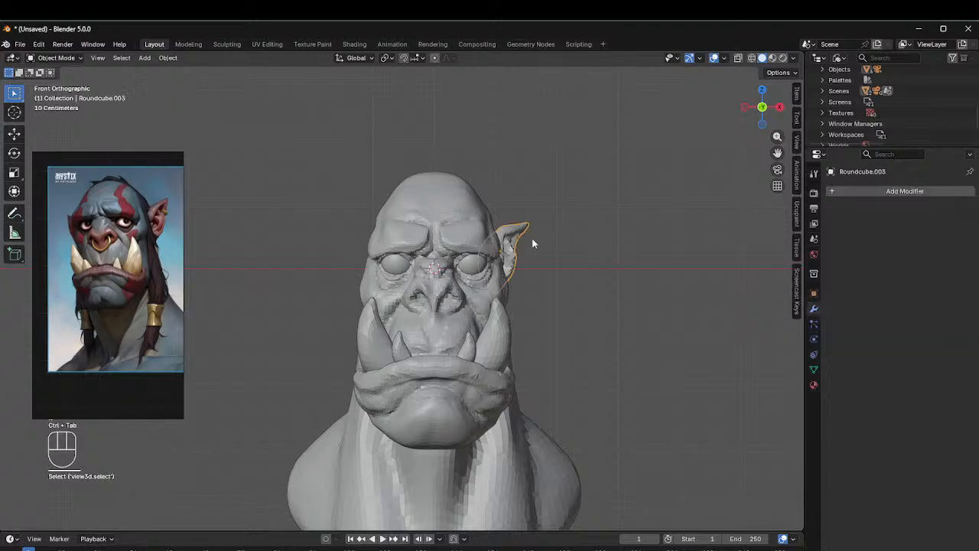
key("ctrl+Tab")
key("ctrl+a")
left_click(469, 250)
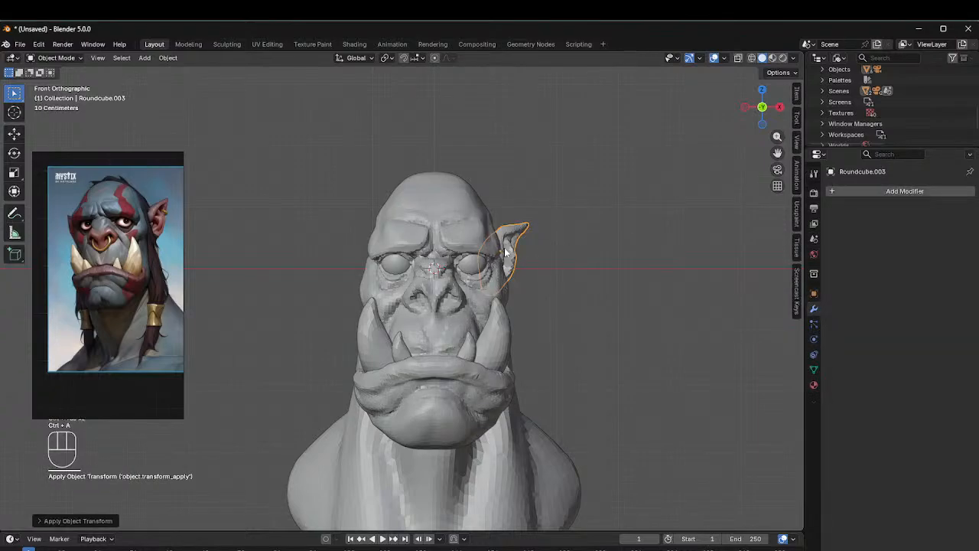
Step: Add a Mirror modifier on the X axis to the ear, with the head mesh Roundcube.001 as the mirror object
left_click(853, 190)
mouse_move(852, 191)
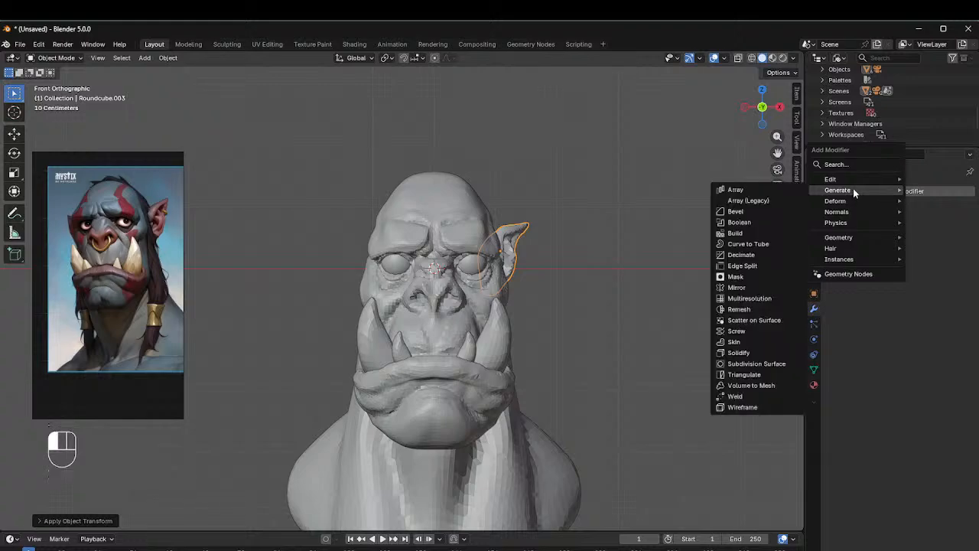
left_click(737, 287)
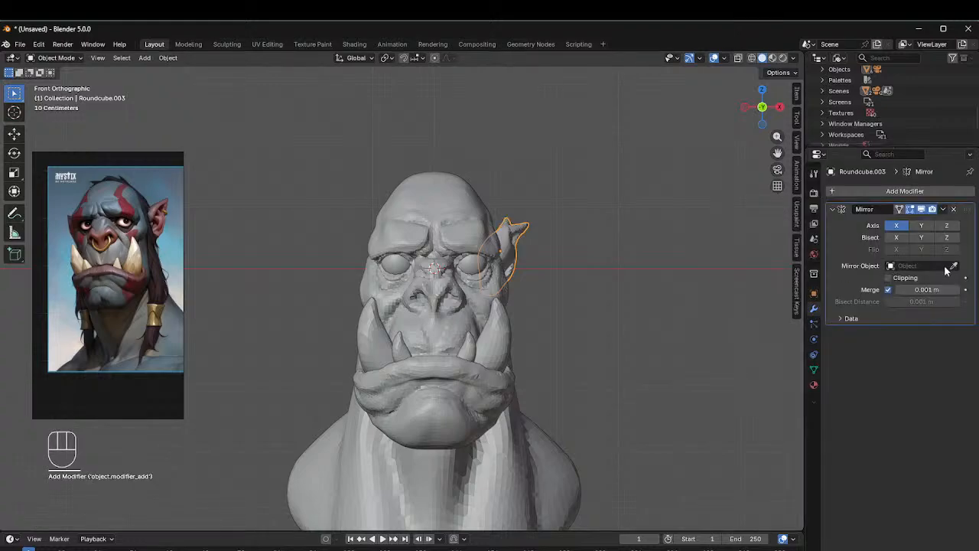
left_click(452, 199)
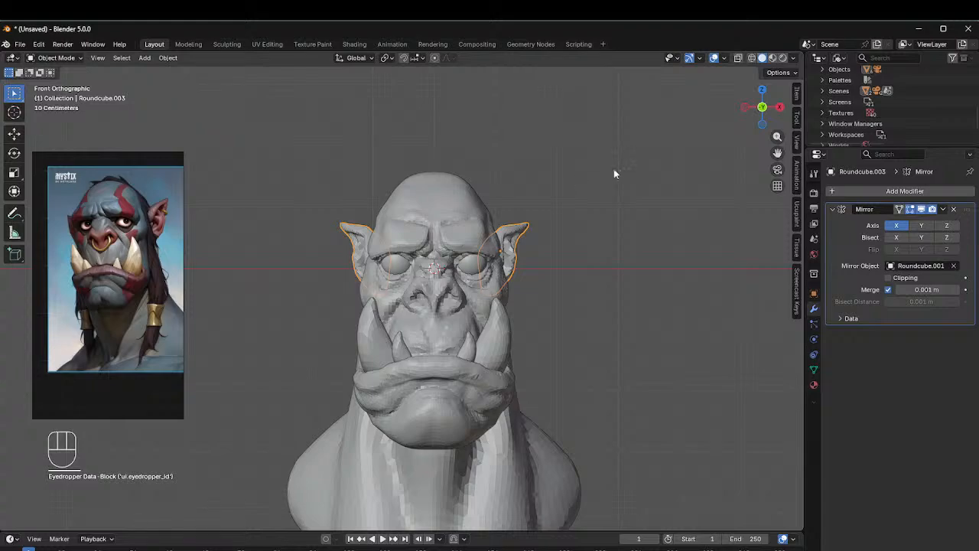
left_click(595, 261)
middle_click_drag(595, 262, 532, 253)
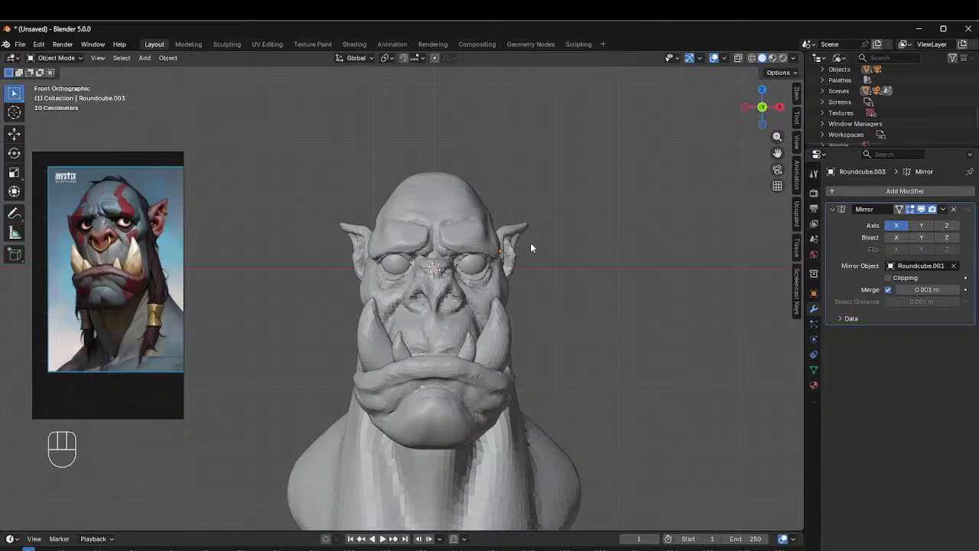
Step: In Sculpt Mode, reshape the outer rim and pointed tip of the mirrored ear with the Grab brush at 149 px
key("ctrl+Tab")
left_click(532, 304)
middle_click_drag(574, 274, 537, 269)
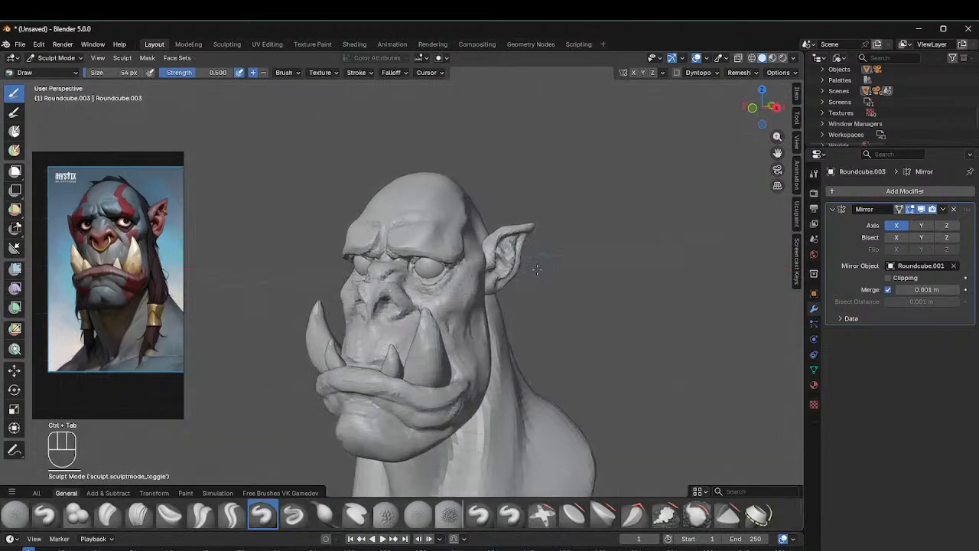
key("g")
key("f")
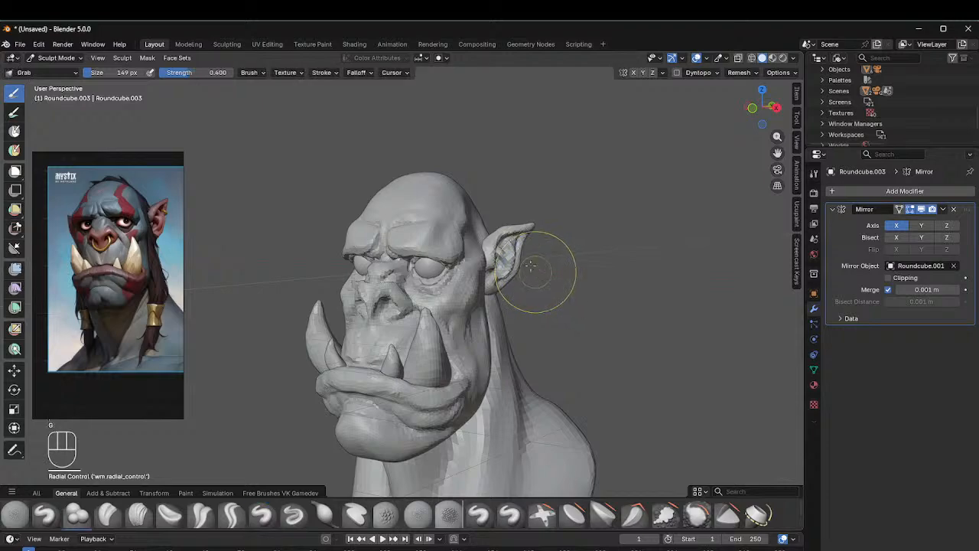
left_click_drag(512, 268, 518, 272)
left_click_drag(516, 266, 524, 255)
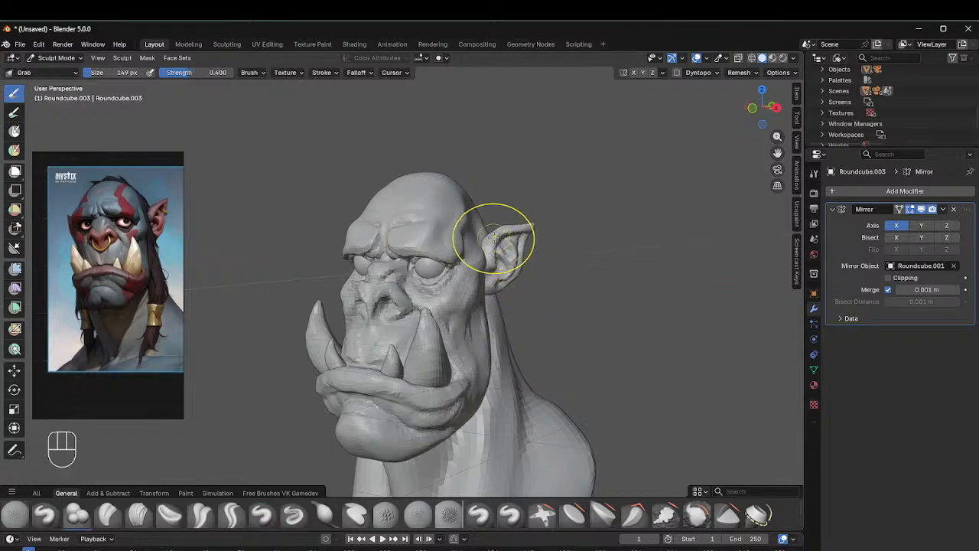
key("shift+f")
left_click_drag(521, 233, 535, 222)
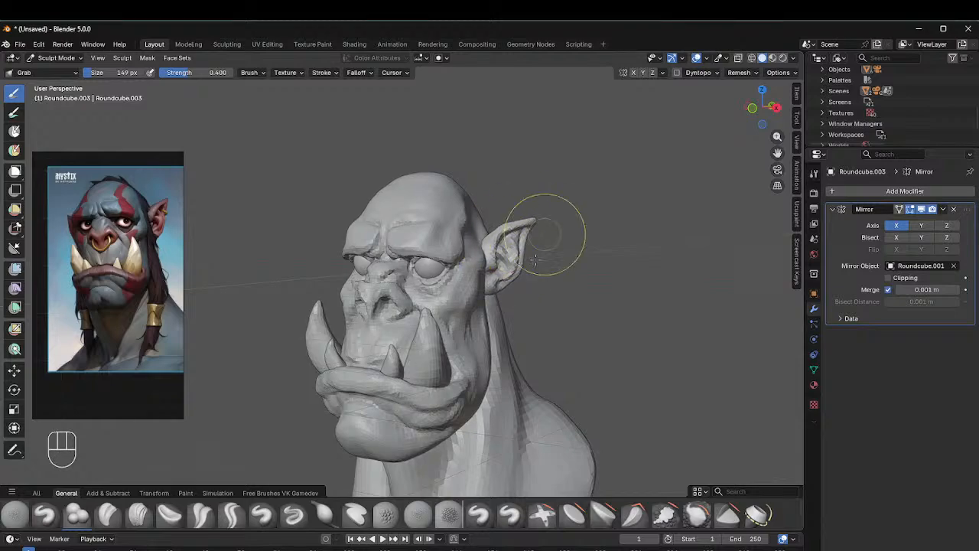
mouse_move(551, 230)
middle_mouse_down()
mouse_move(519, 261)
mouse_move(662, 196)
mouse_move(620, 195)
middle_mouse_up()
key("KP_1")
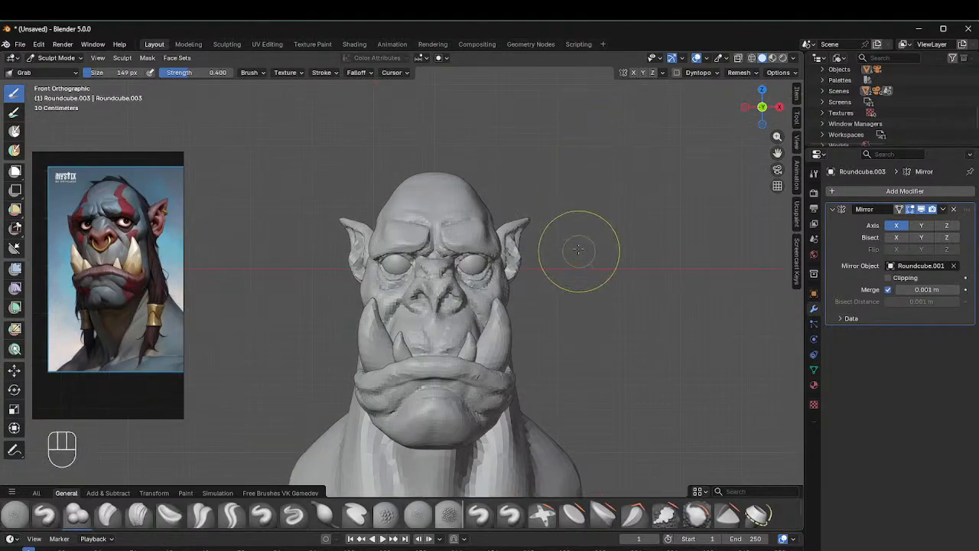
Step: Return to Object Mode and scale the mirrored ear up by a factor of about 1.07
mouse_move(577, 247)
middle_mouse_down()
mouse_move(542, 256)
mouse_move(538, 236)
middle_mouse_up()
key("ctrl+Tab")
left_click(467, 245)
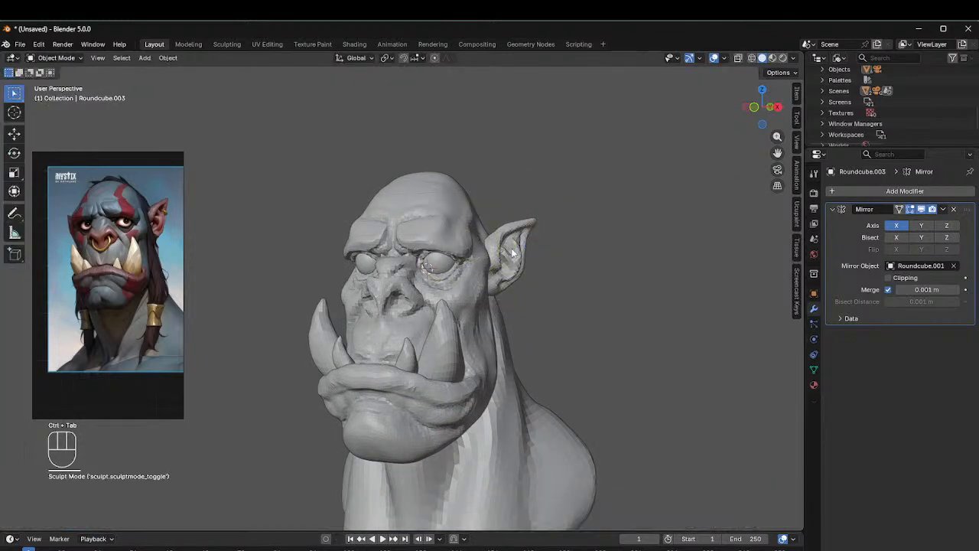
left_click(519, 253)
key("s")
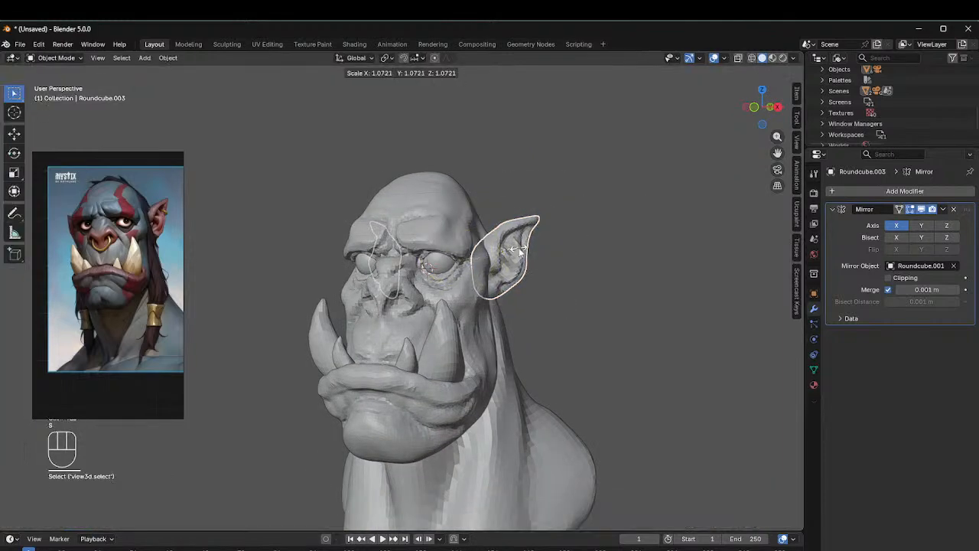
left_click(520, 252)
middle_click_drag(520, 251, 595, 227, "alt")
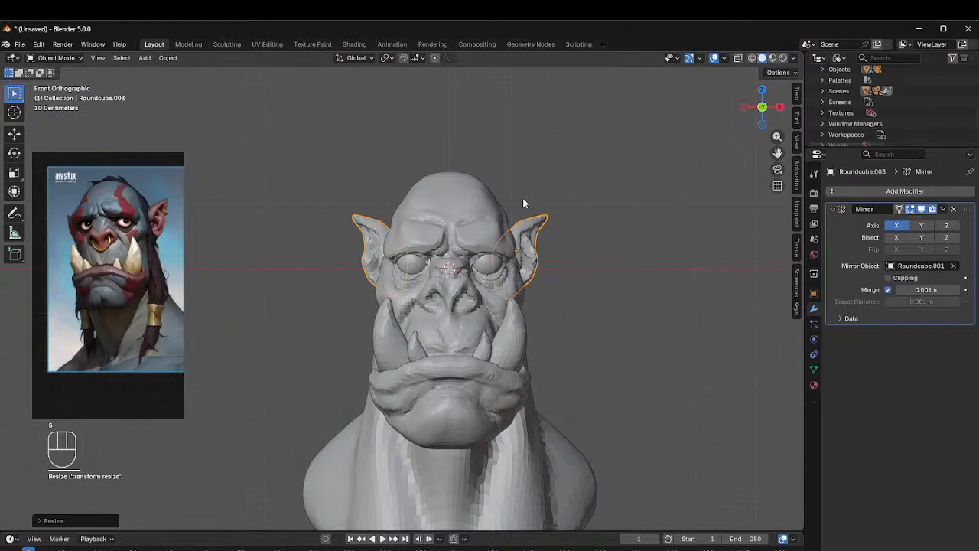
scroll(523, 198, "down", 2)
left_click_drag(240, 246, 578, 233)
left_click(560, 225)
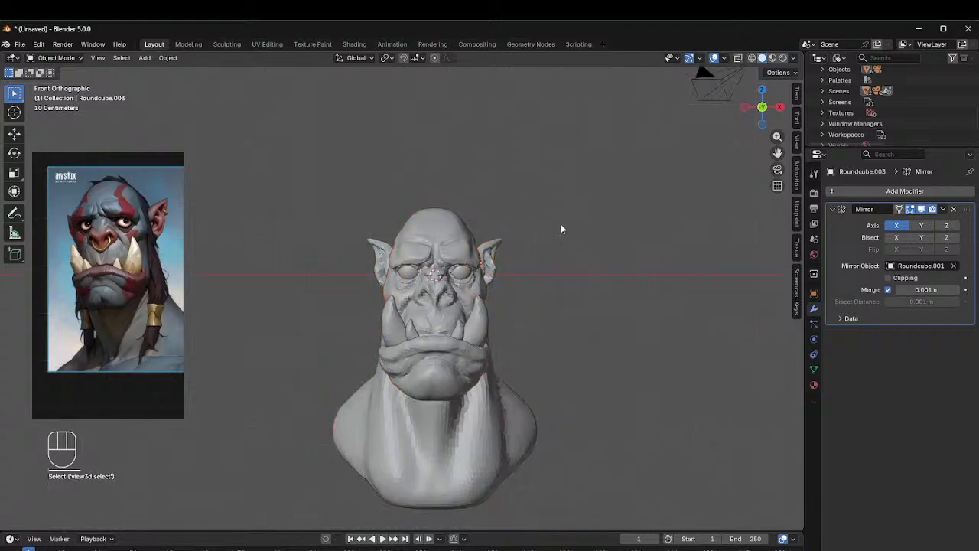
middle_click_drag(561, 229, 531, 225, "alt")
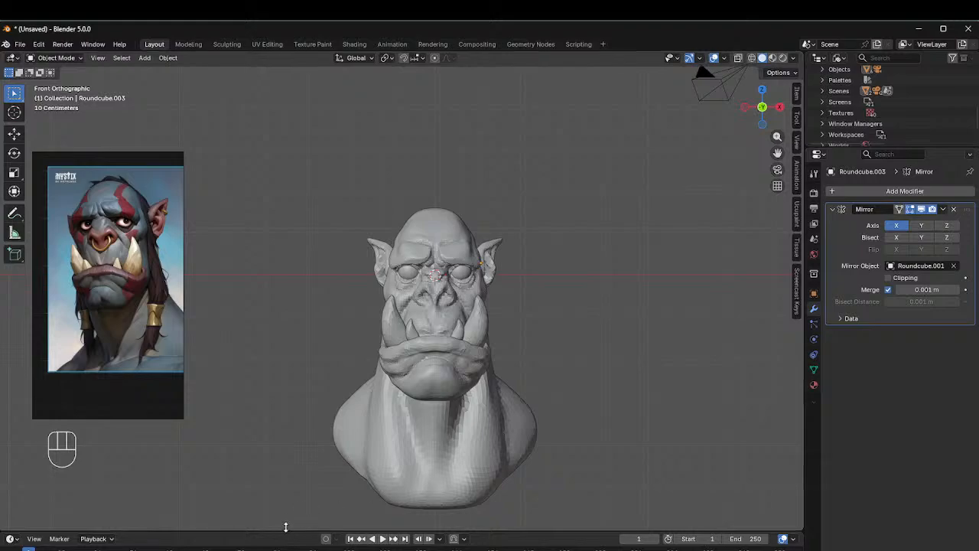
Step: Sculpt collarbones across the neck-and-shoulders mesh with the Draw brush at 45 px, and carve in the hollow at the throat's base
left_click(468, 442)
key("ctrl+Tab")
left_click(448, 468)
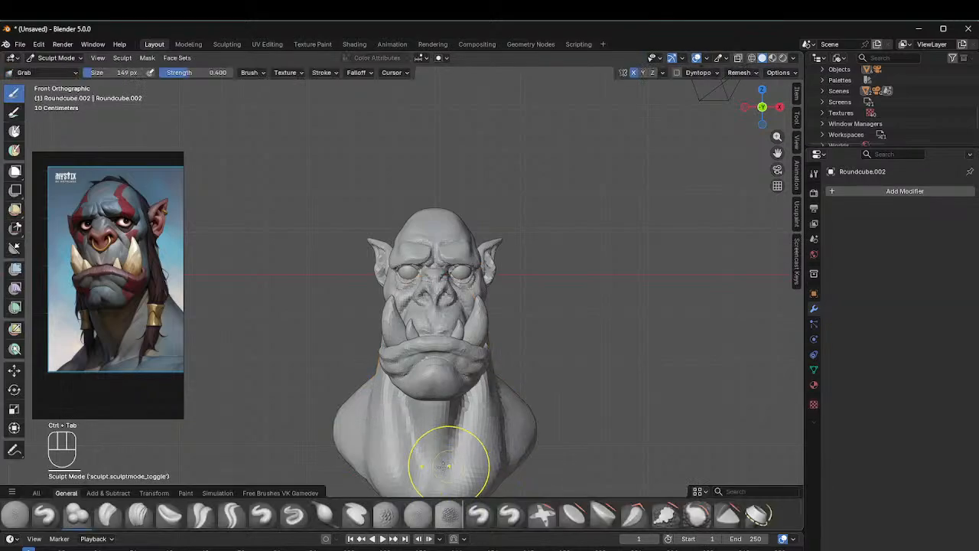
left_click(261, 515)
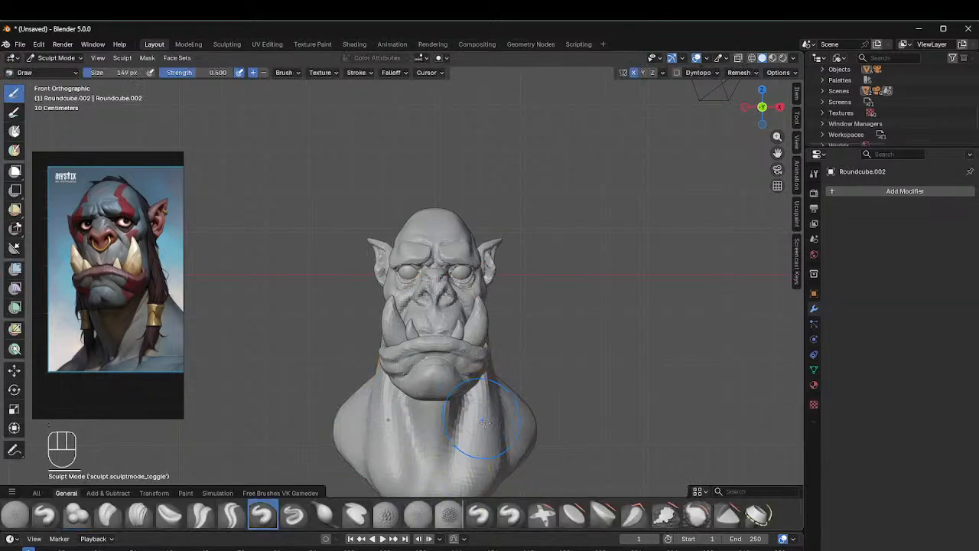
key("f")
left_click(450, 436)
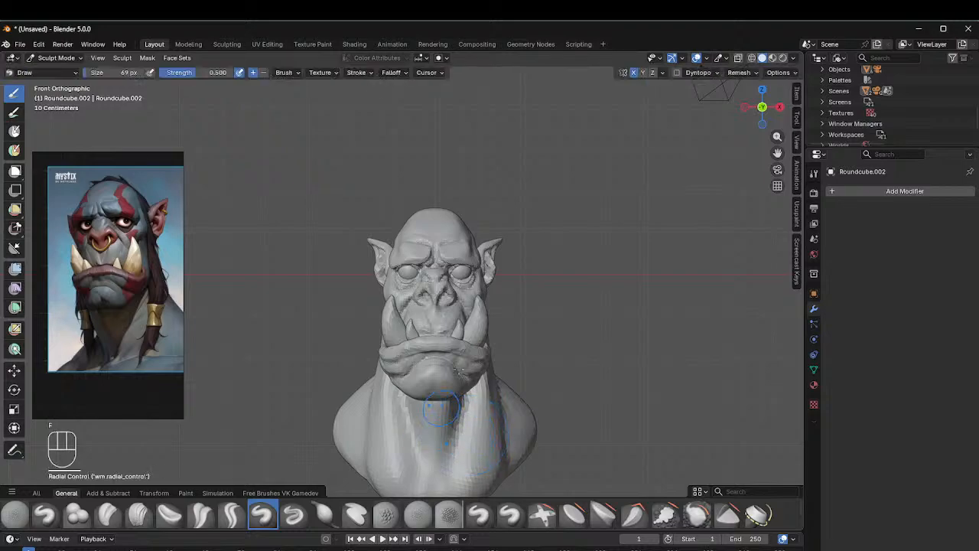
middle_click_drag(470, 410, 455, 339, "shift")
key("f")
left_click(439, 352)
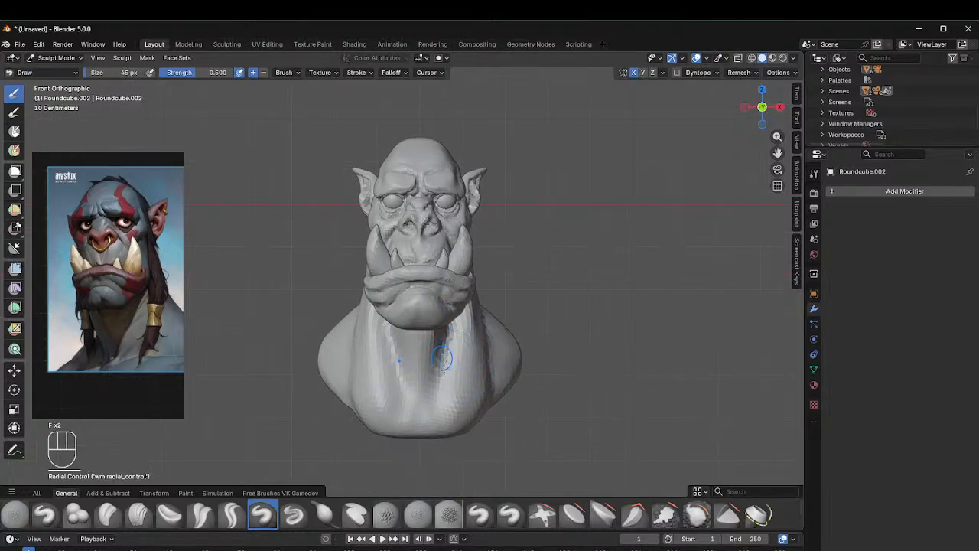
mouse_move(434, 416)
left_mouse_down()
mouse_move(526, 353)
mouse_move(437, 420)
left_mouse_up()
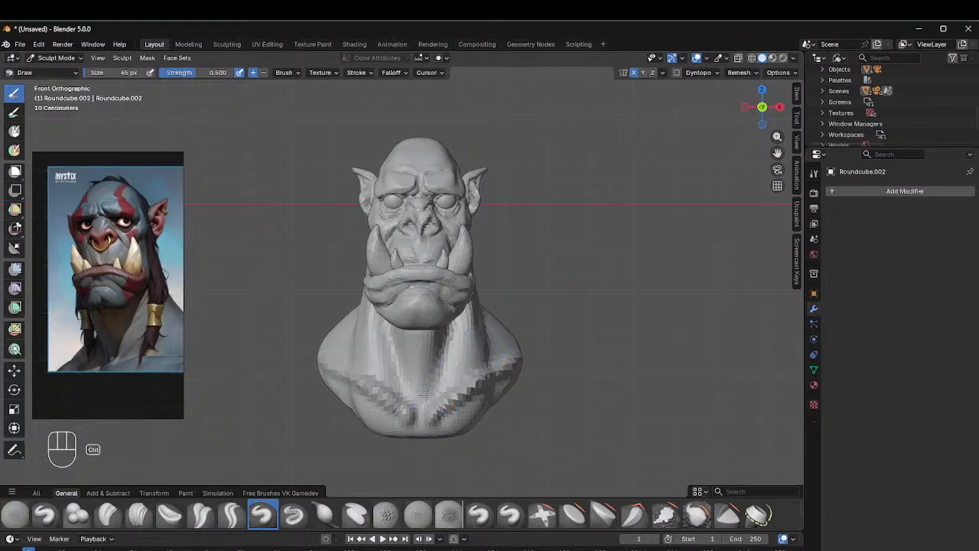
left_click_drag(413, 394, 443, 357, "ctrl")
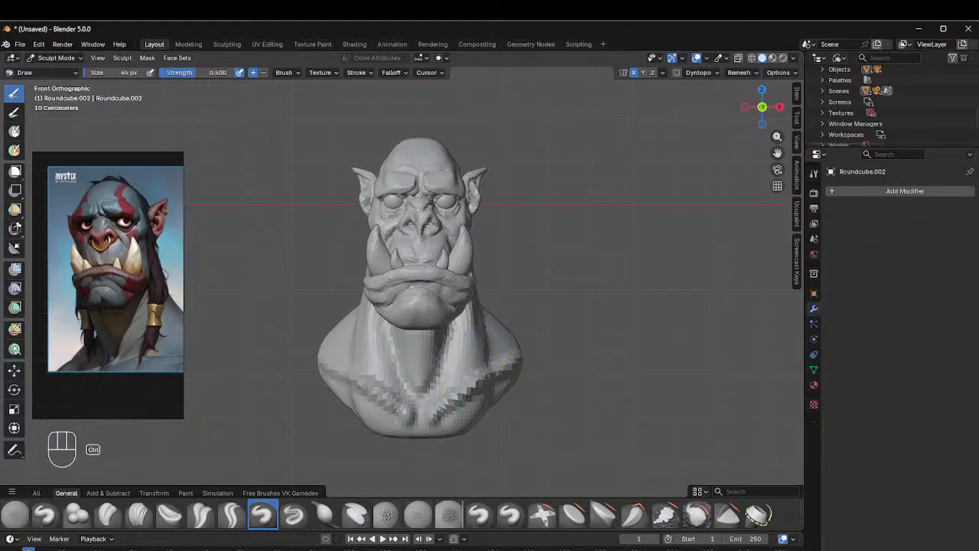
Step: Smooth the collarbone strokes from the chest out to the shoulder with a 137 px brush
middle_click_drag(505, 324, 440, 316)
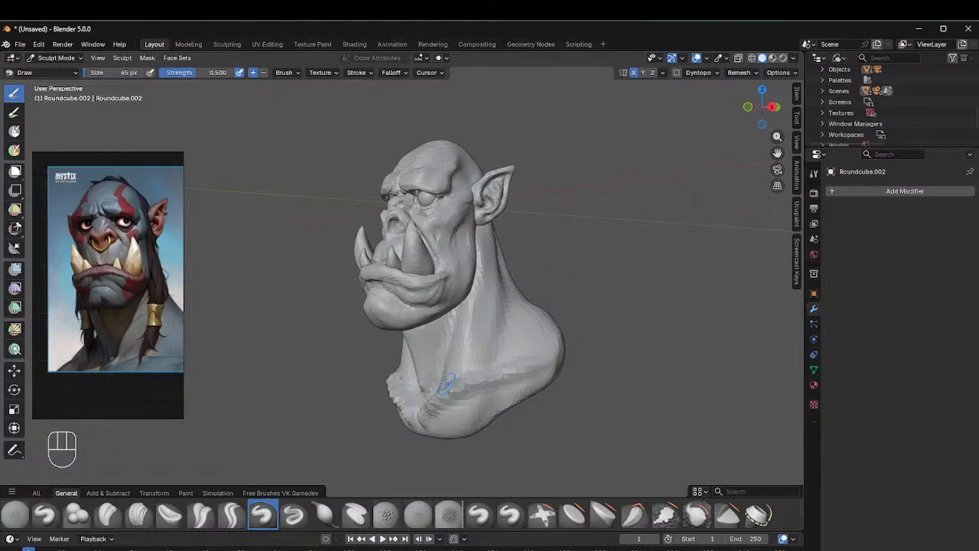
key("f")
left_click(431, 411)
left_click_drag(430, 412, 536, 344, "shift")
middle_click_drag(539, 340, 596, 324)
mouse_move(518, 357)
middle_mouse_down()
mouse_move(535, 336)
mouse_move(516, 372)
middle_mouse_up()
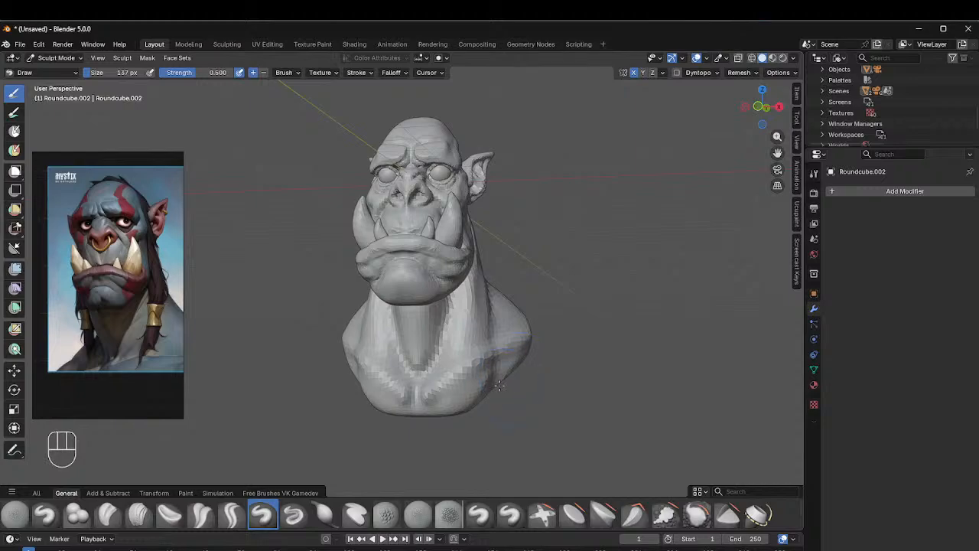
Step: Pull the lower shoulders and chest outward into a broader bust base with the Grab brush at 137 px
key("g")
mouse_move(492, 388)
left_mouse_down()
mouse_move(513, 393)
mouse_move(522, 362)
mouse_move(534, 364)
mouse_move(518, 395)
mouse_move(479, 402)
mouse_move(508, 400)
left_mouse_up()
left_click_drag(514, 376, 523, 374)
middle_click_drag(551, 328, 537, 332)
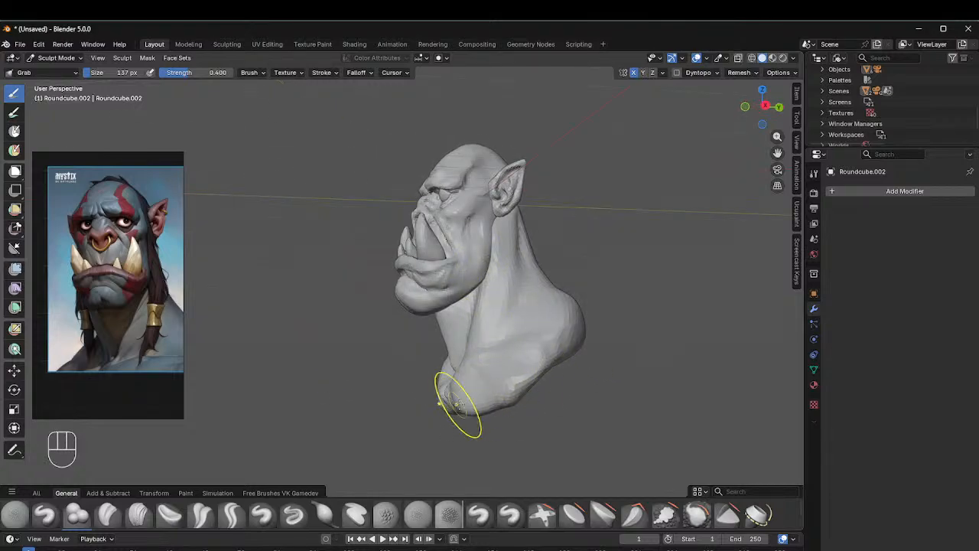
middle_click_drag(454, 398, 475, 391)
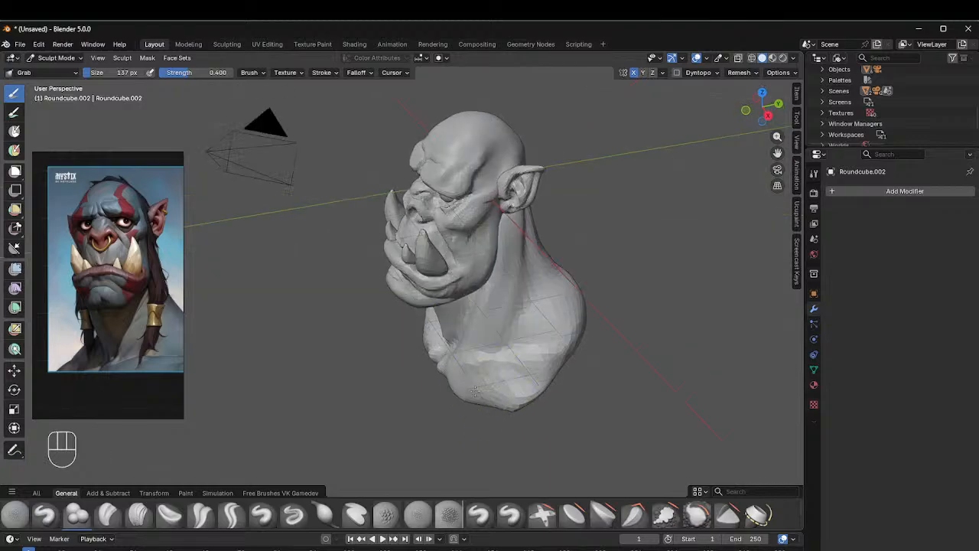
middle_click_drag(527, 344, 500, 411)
middle_click_drag(544, 323, 509, 276)
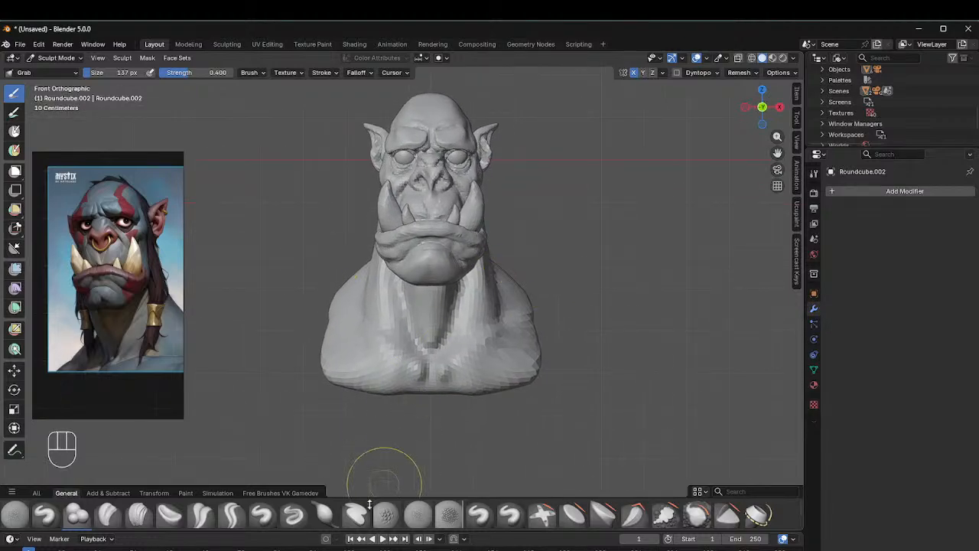
Step: Carve a crease up the side of the neck with Draw Sharp at 40 px, and smooth the neck below the ear
left_click(293, 514)
key("f")
left_click(521, 378)
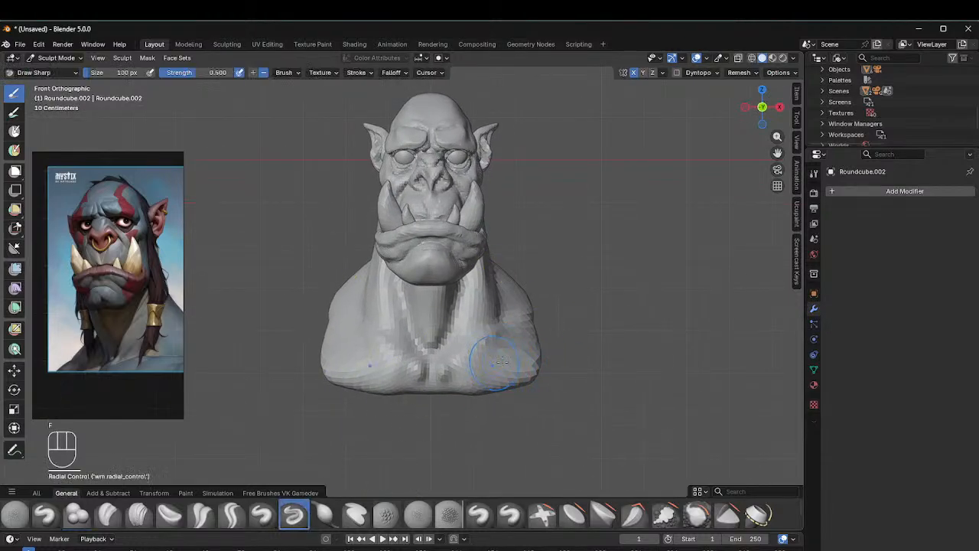
key("f")
left_click(469, 368)
mouse_move(494, 349)
middle_mouse_down()
mouse_move(497, 278)
mouse_move(527, 258)
mouse_move(559, 283)
middle_mouse_up()
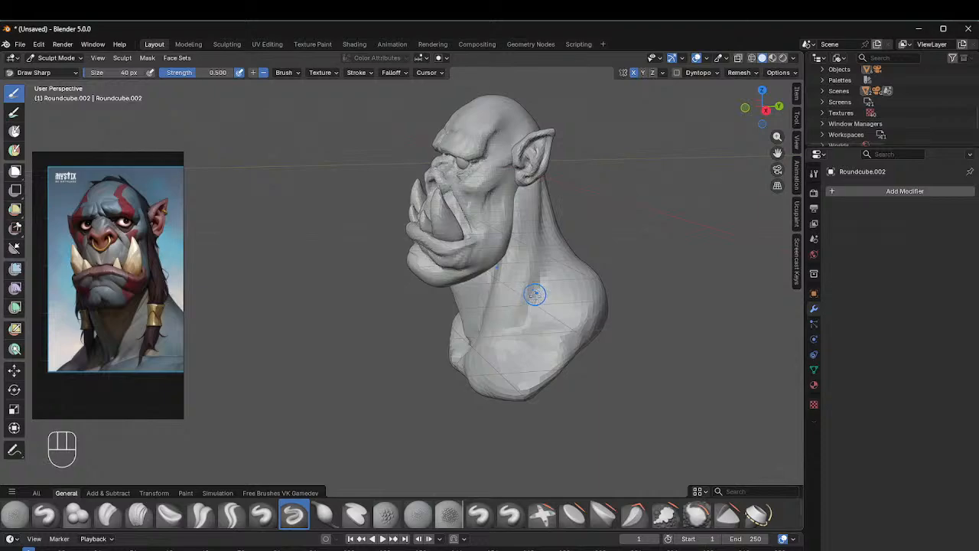
left_click_drag(521, 317, 543, 264)
middle_click_drag(514, 234, 526, 232)
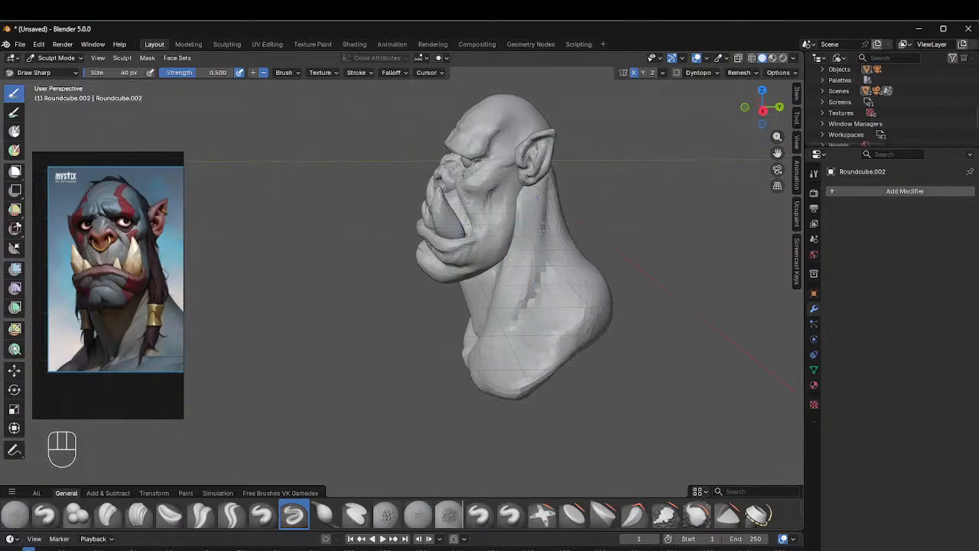
mouse_move(543, 226)
left_mouse_down("shift")
mouse_move(544, 268)
mouse_move(536, 254)
mouse_move(525, 291)
mouse_move(549, 193)
left_mouse_up("shift")
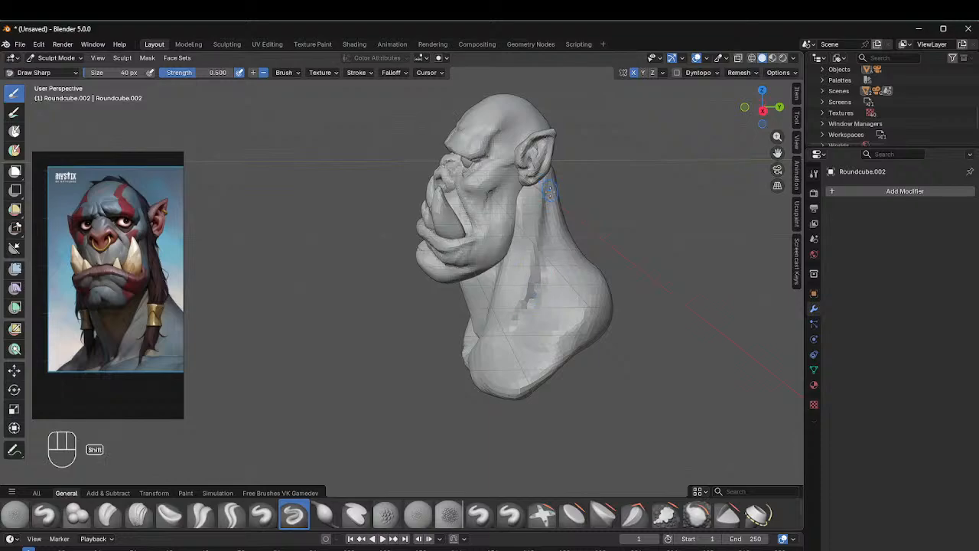
Step: Leave sculpting for Object Mode and select the head mesh from the front view
middle_click_drag(523, 314, 442, 262)
scroll(421, 253, "up", 2)
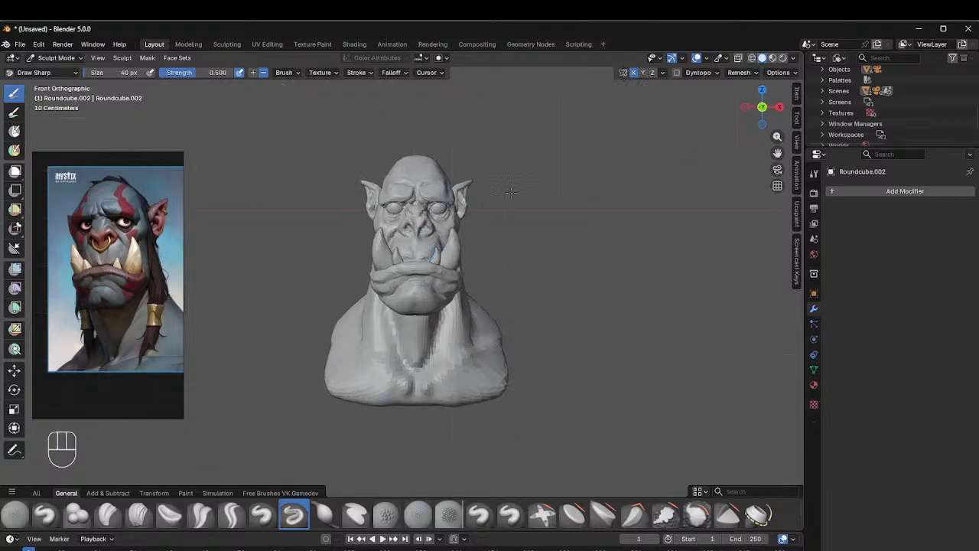
middle_click_drag(455, 223, 373, 207)
key("KP_1")
key("ctrl+Tab")
left_click(359, 214)
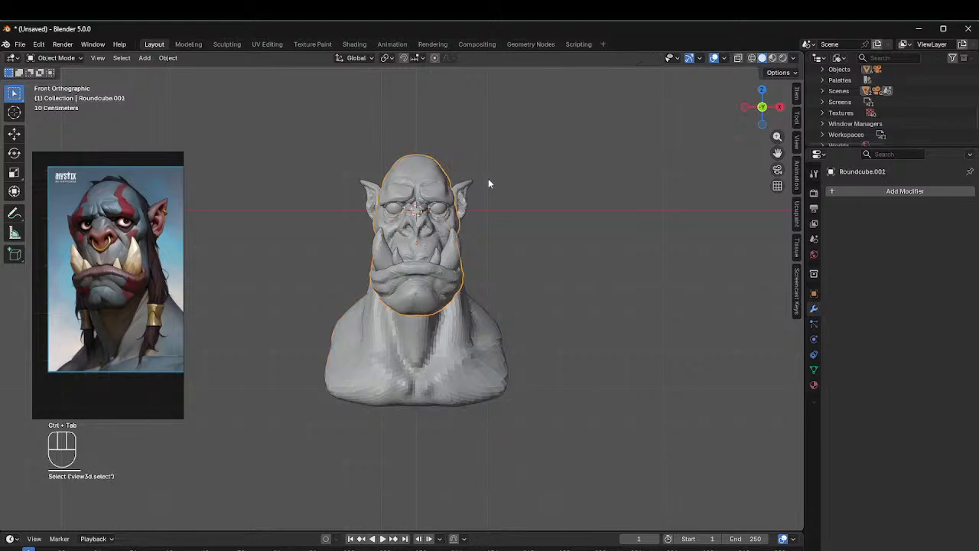
left_click(483, 148)
scroll(482, 154, "up", 2)
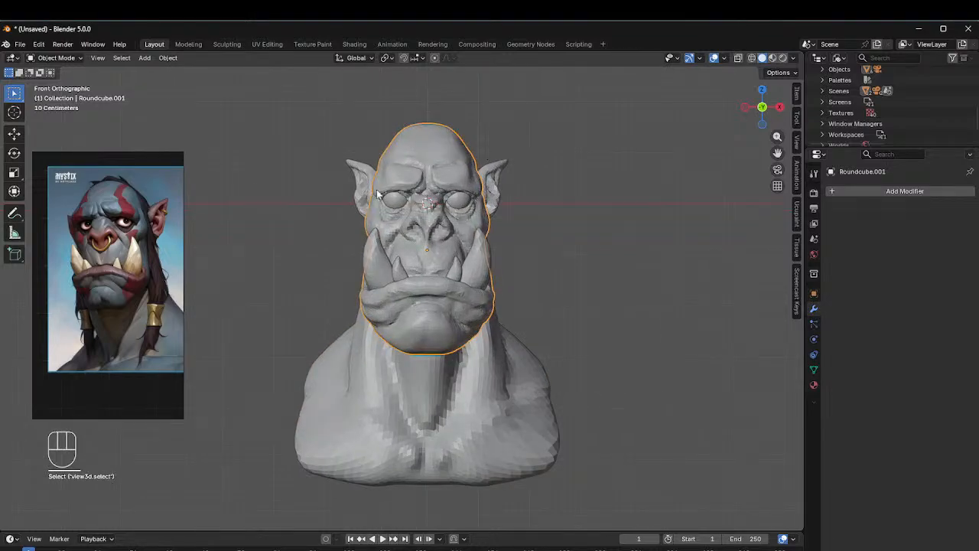
middle_click_drag(461, 194, 471, 195, "shift")
key("r")
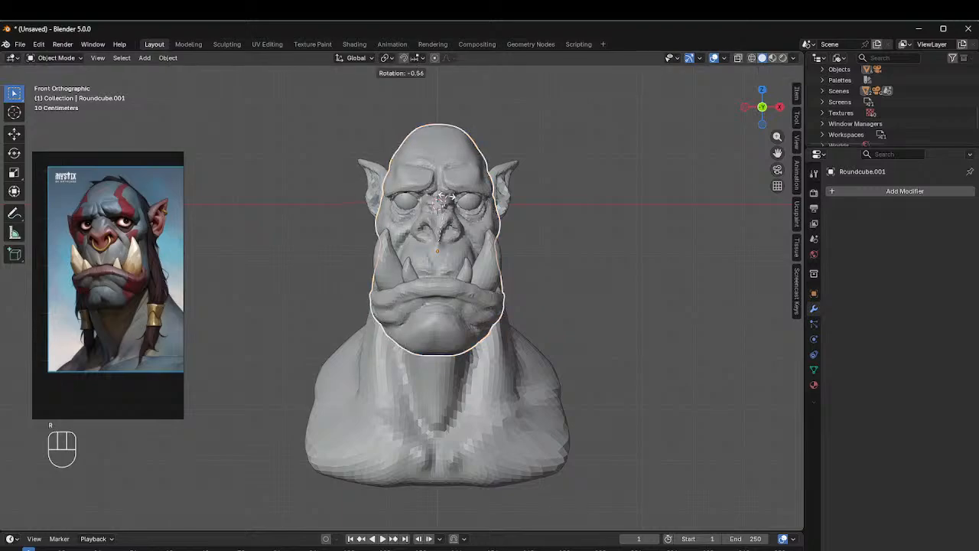
left_click(451, 200, "ctrl")
key("ctrl+z")
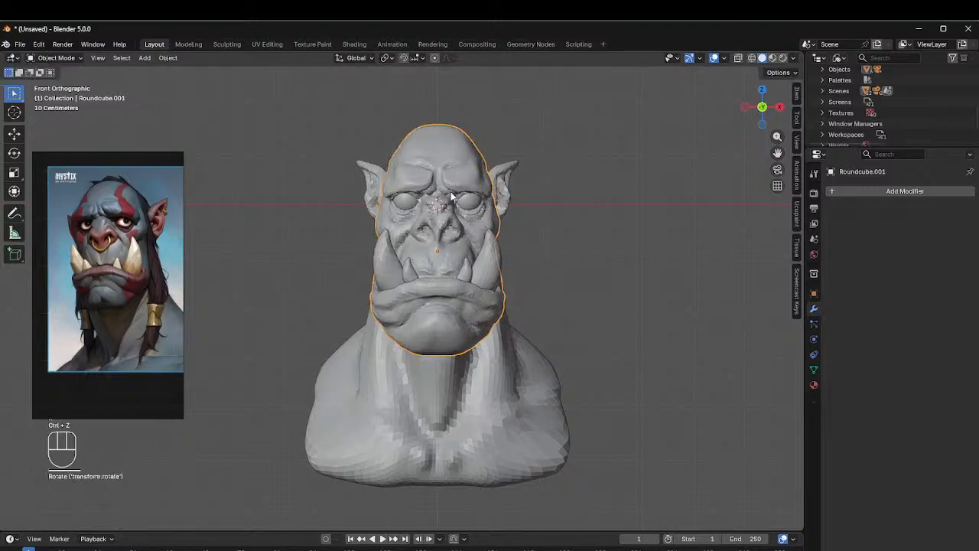
Step: Switch the head mesh to Sculpt Mode and voxel-remesh it with a voxel size of 0.0279 m
key("ctrl+Tab")
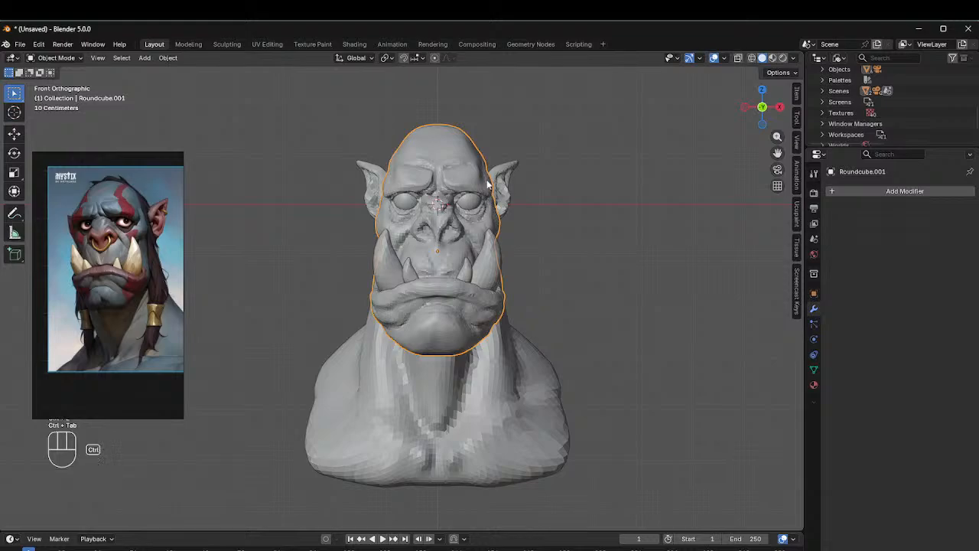
key("ctrl+Tab")
left_click(485, 242)
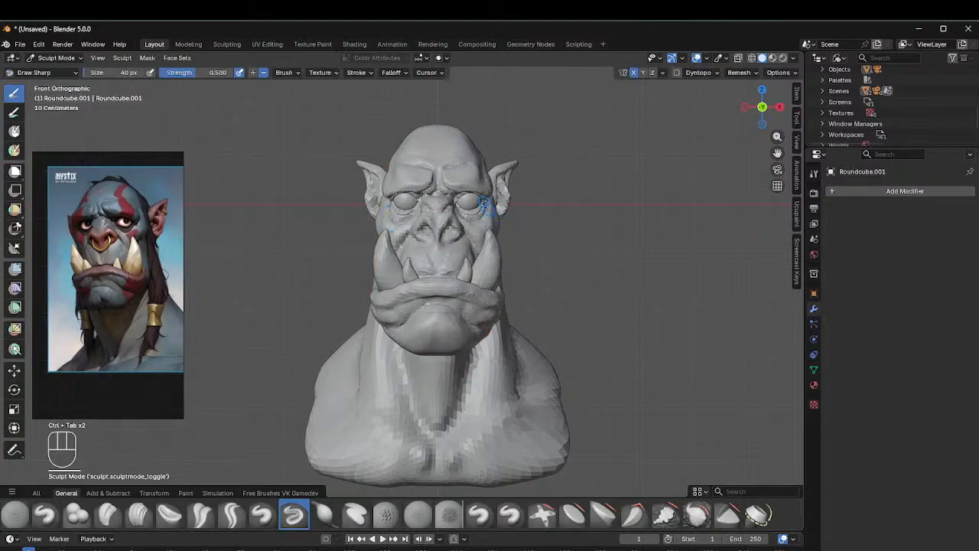
key("r")
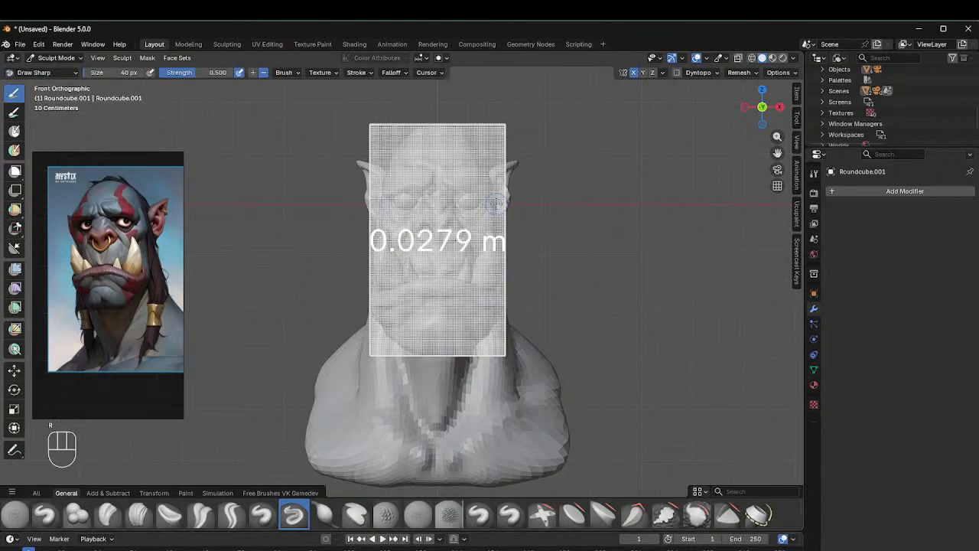
left_click(497, 201)
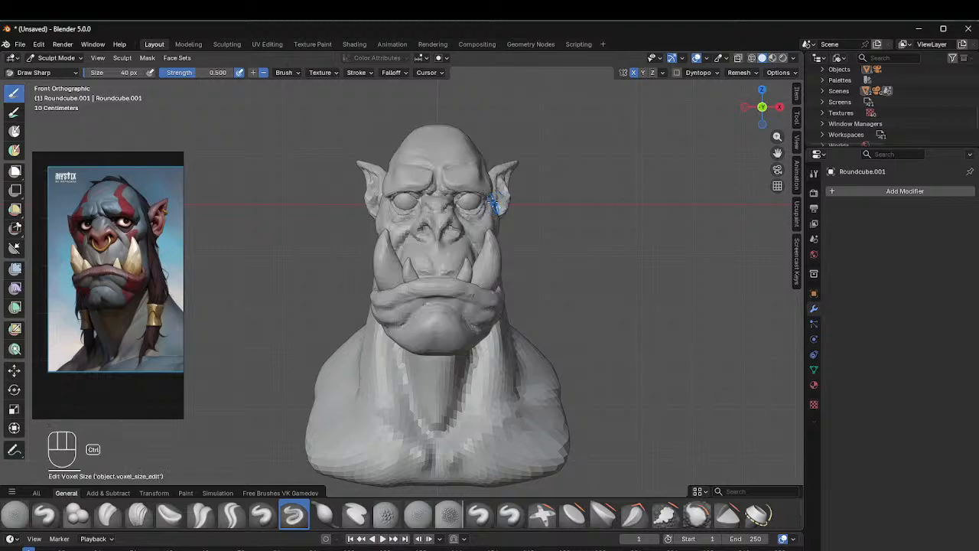
key("ctrl+r")
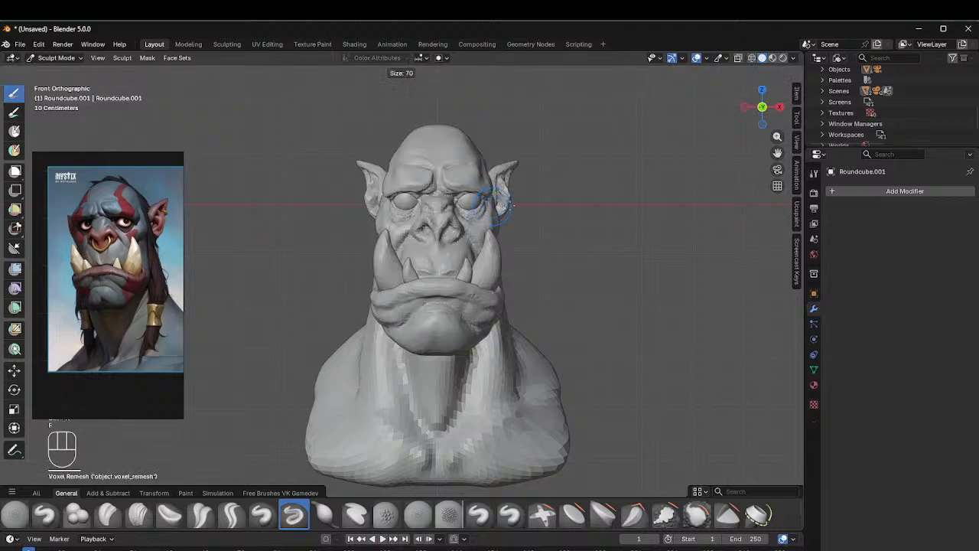
Step: Smooth the cheek beside the nose, the mouth area and the forehead with the brush size set to 73 px
key("f")
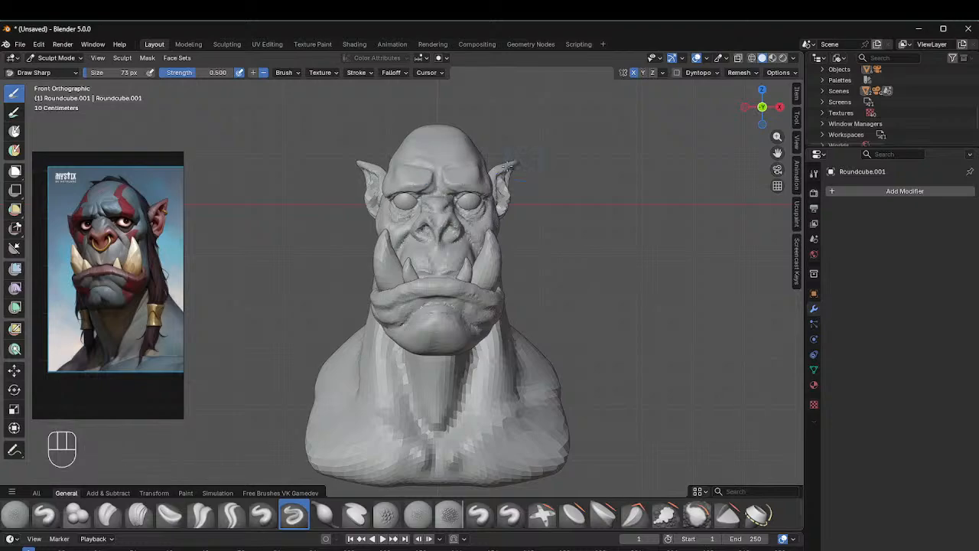
left_click_drag(474, 237, 470, 227, "shift")
mouse_move(450, 267)
left_mouse_down("shift")
mouse_move(459, 273)
mouse_move(443, 298)
left_mouse_up("shift")
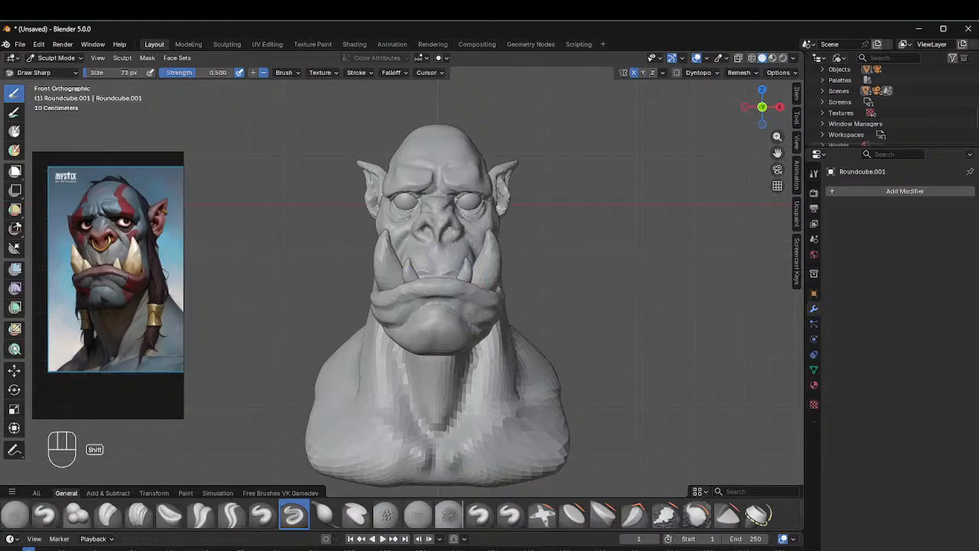
middle_click_drag(543, 244, 511, 216)
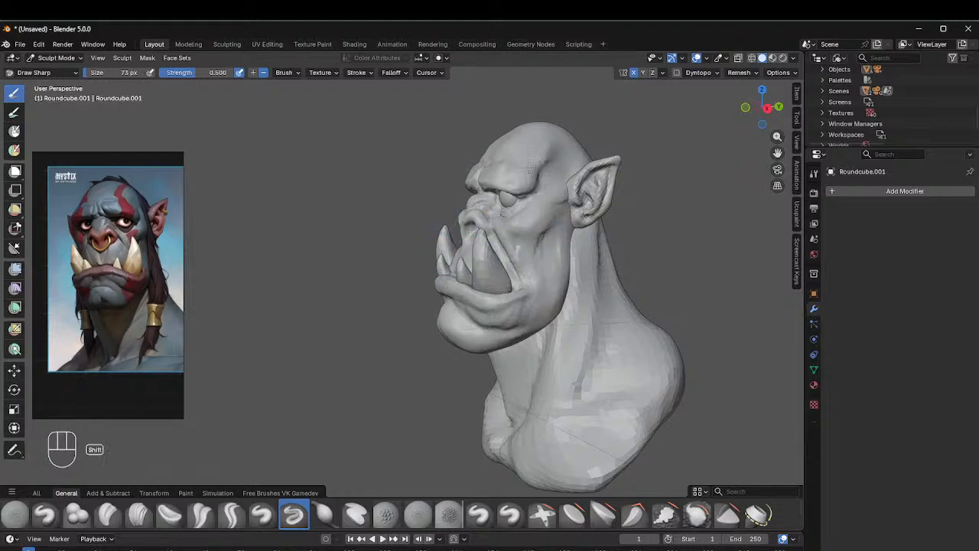
left_click_drag(482, 172, 504, 141, "shift")
Step: Smooth the side of the nose and the area under the eye with the brush size reduced to 43 px
key("grave")
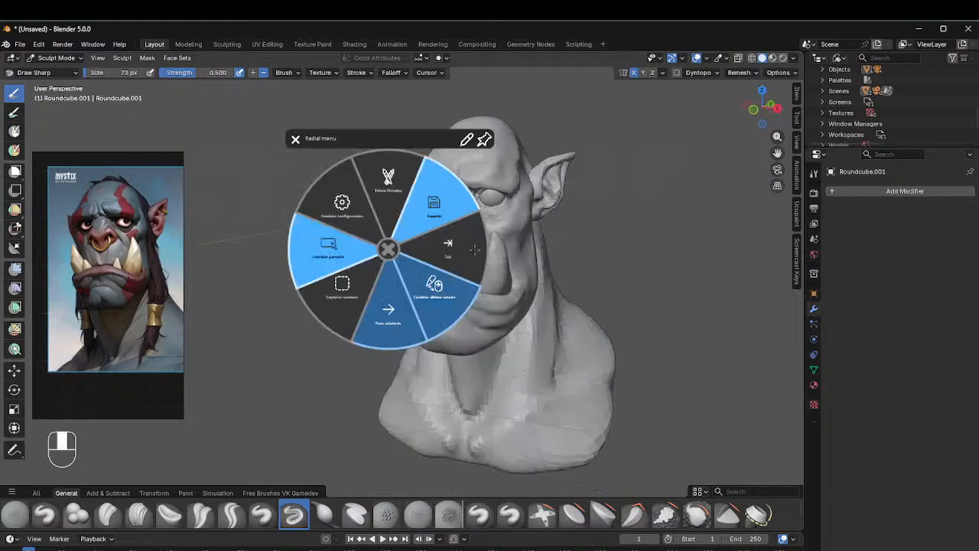
left_click(428, 245)
middle_click_drag(433, 227, 527, 140)
scroll(526, 140, "up", 3)
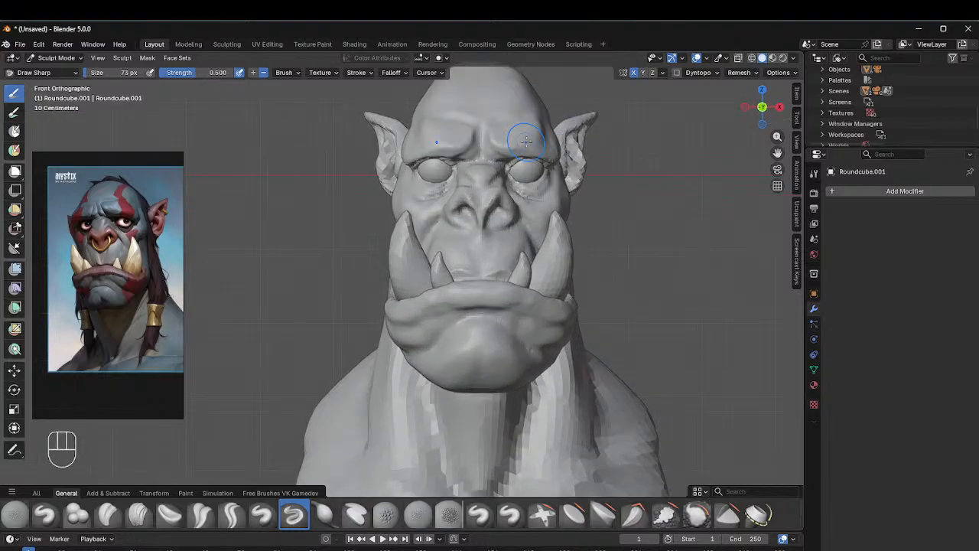
scroll(476, 257, "down", 2)
key("shift")
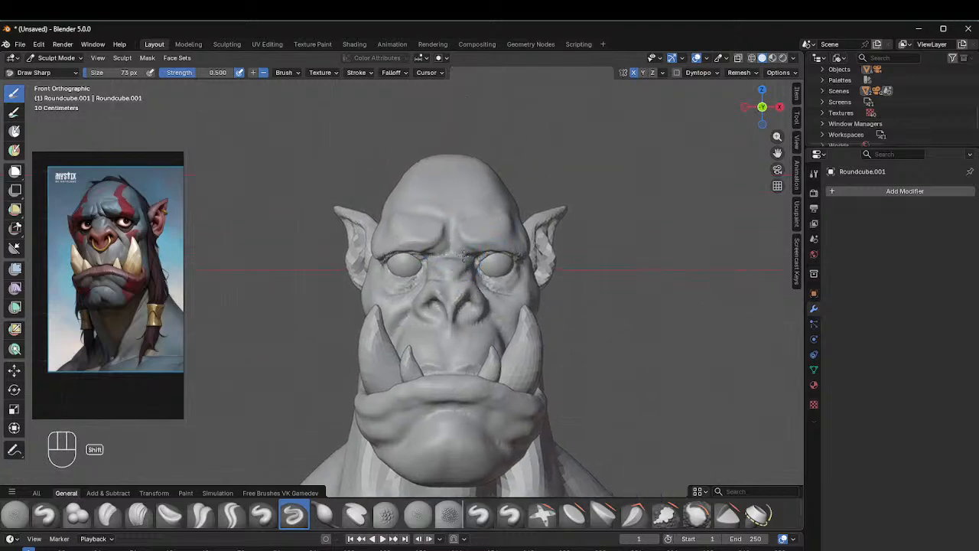
middle_click_drag(462, 255, 505, 246)
key("f")
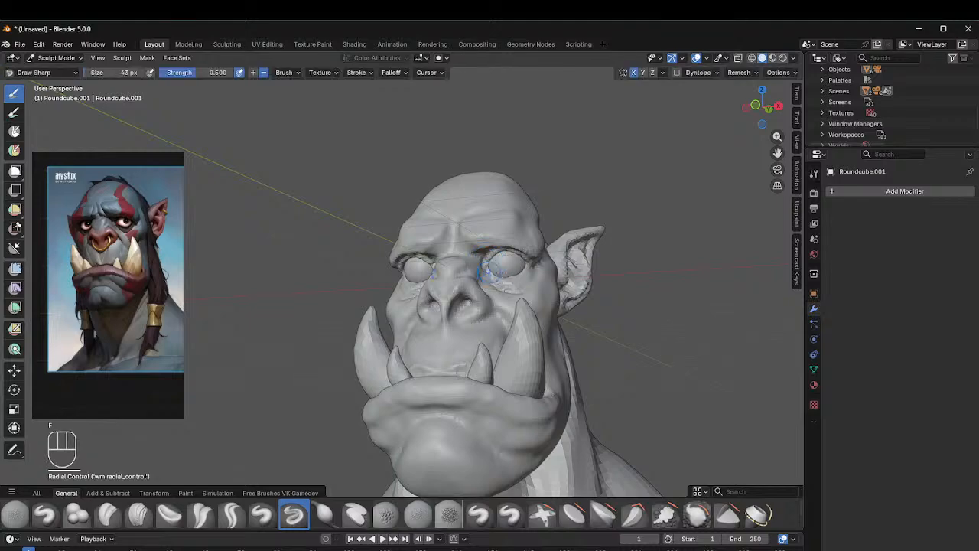
left_click(472, 268)
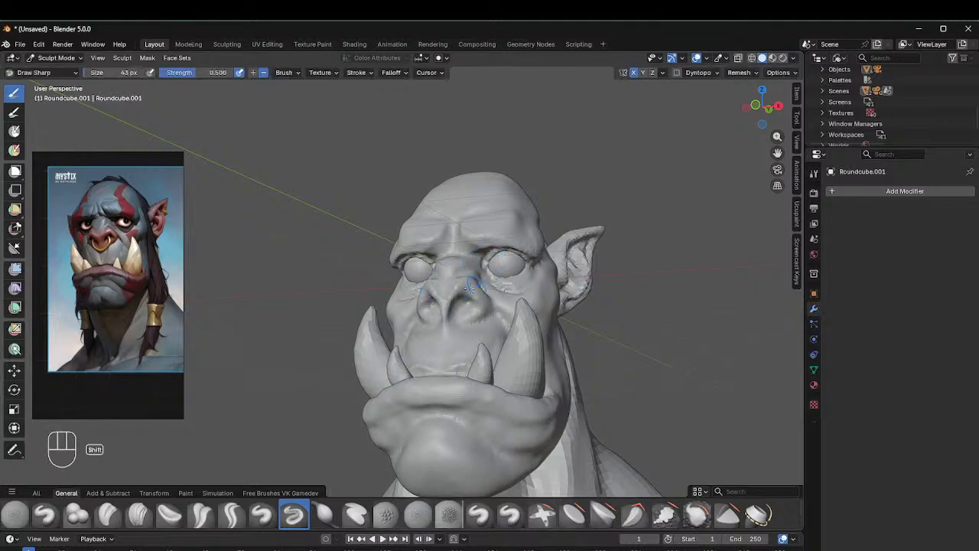
left_click_drag(469, 288, 484, 316, "shift")
middle_click_drag(493, 307, 507, 280)
left_click(513, 285, "shift")
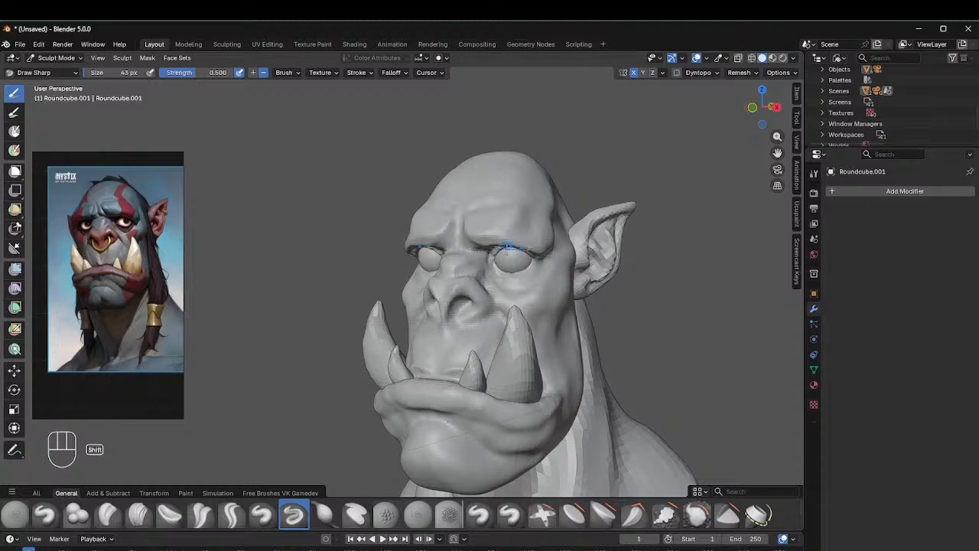
middle_click_drag(541, 261, 497, 250)
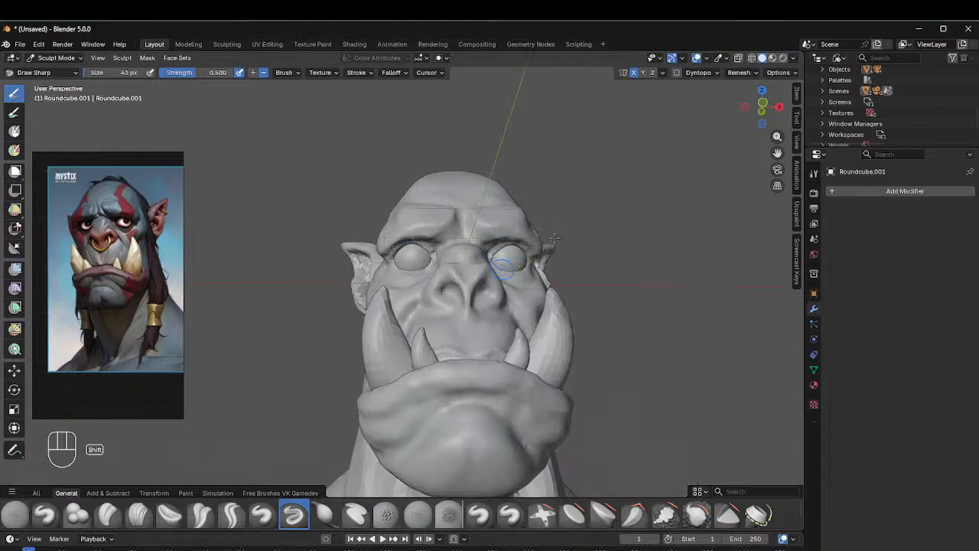
middle_click_drag(558, 237, 567, 215, "alt")
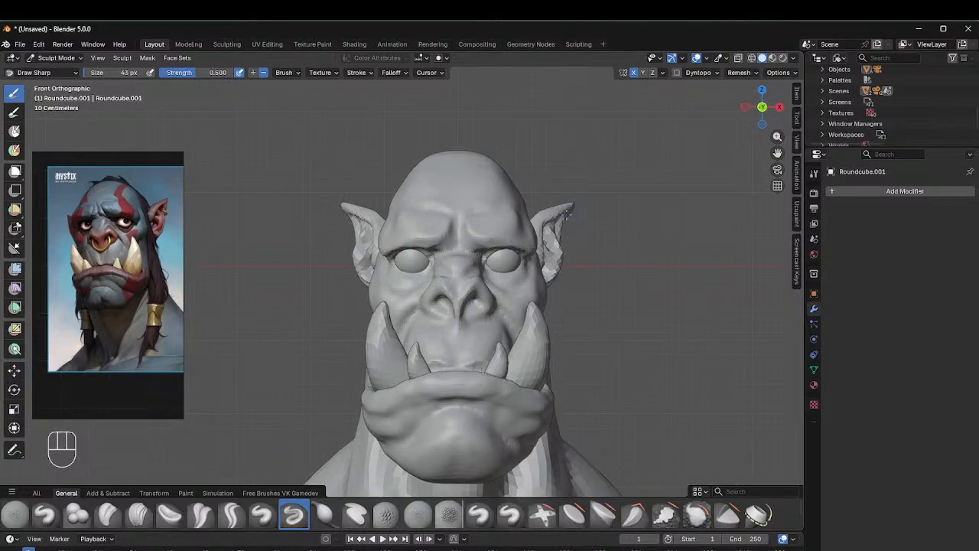
Step: Carve a mirrored crease into the middle of the forehead above the brows with Crease Sharp at 43 px
left_click(231, 514)
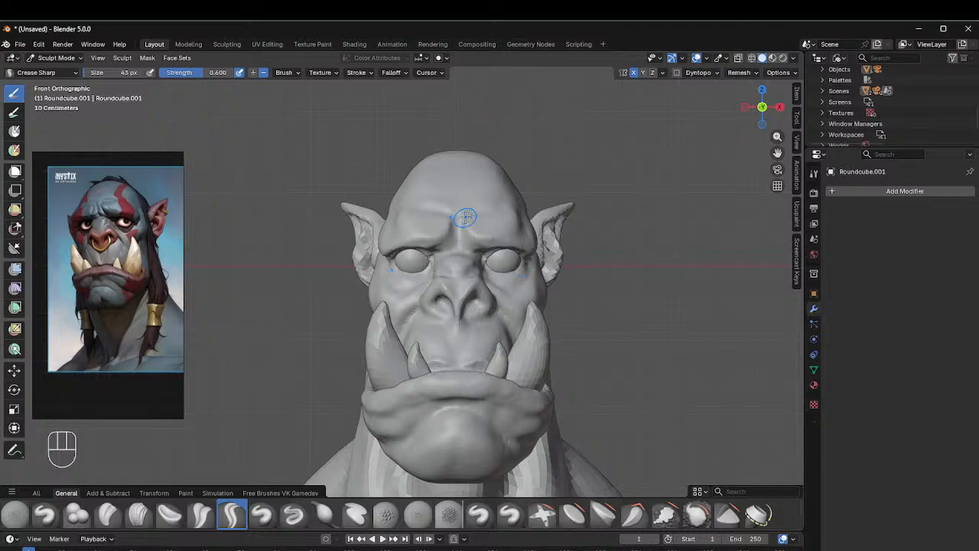
middle_click_drag(465, 217, 459, 177)
left_click_drag(448, 151, 451, 183)
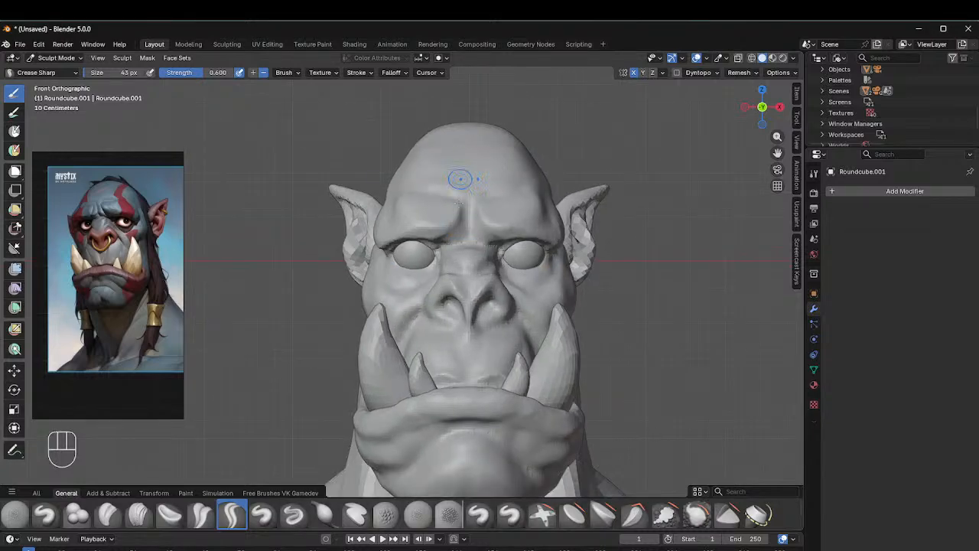
Step: Carve curved eye-bag folds beneath both eyes with the Crease Sharp brush
mouse_move(459, 175)
middle_mouse_down()
mouse_move(468, 233)
mouse_move(502, 197)
middle_mouse_up()
middle_click_drag(541, 241, 515, 245)
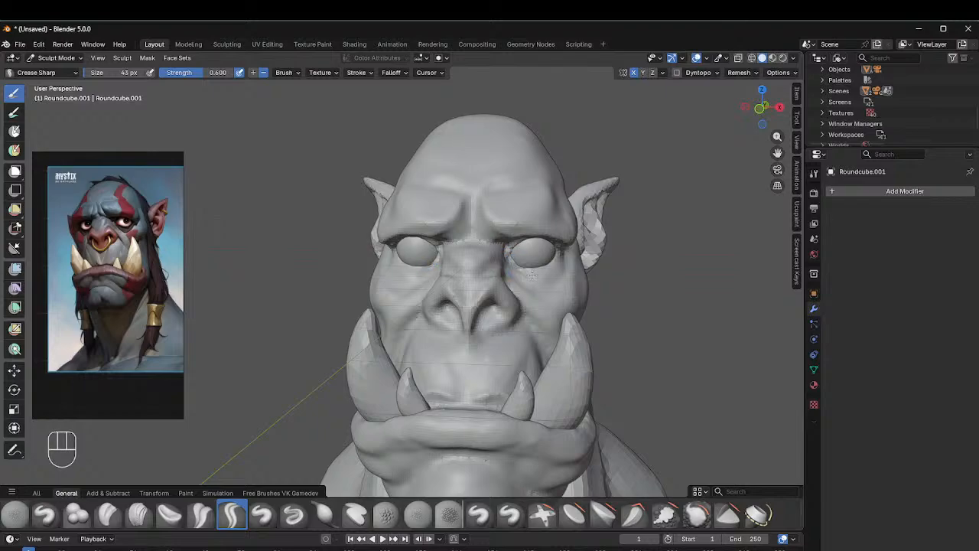
left_click(534, 275)
mouse_move(560, 260)
left_mouse_down()
mouse_move(540, 277)
mouse_move(516, 274)
mouse_move(553, 285)
mouse_move(539, 289)
mouse_move(563, 271)
left_mouse_up()
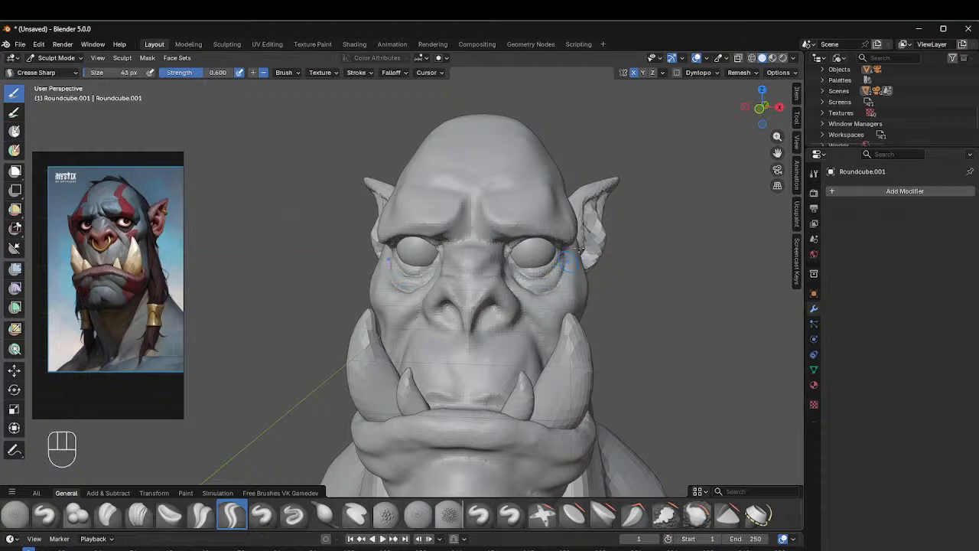
Step: Carve a crease along the upper eyelids under the brow ridge, working from below the head
middle_click_drag(570, 260, 513, 233)
mouse_move(505, 234)
left_mouse_down()
mouse_move(524, 231)
mouse_move(511, 234)
left_mouse_up()
middle_click_drag(511, 234, 529, 208)
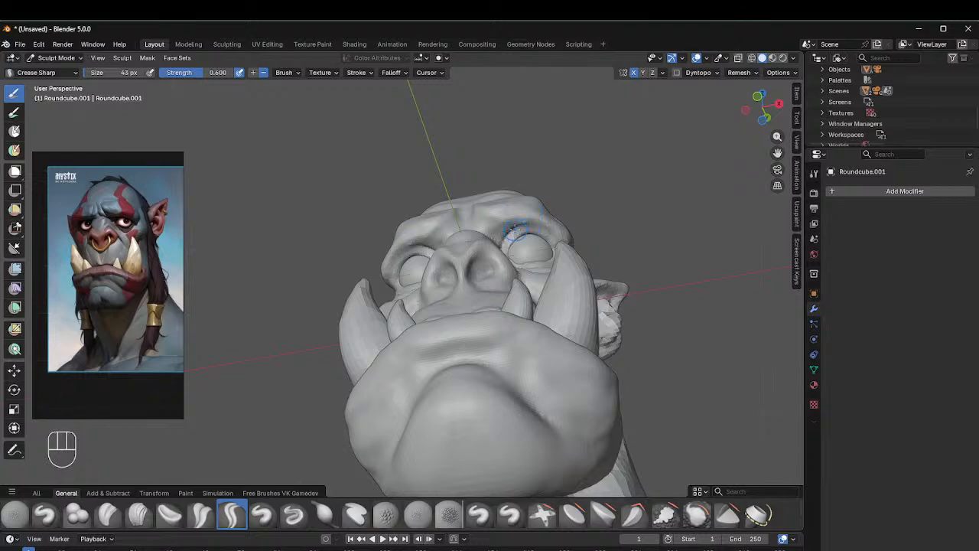
mouse_move(514, 228)
left_mouse_down()
mouse_move(554, 232)
mouse_move(559, 245)
left_mouse_up()
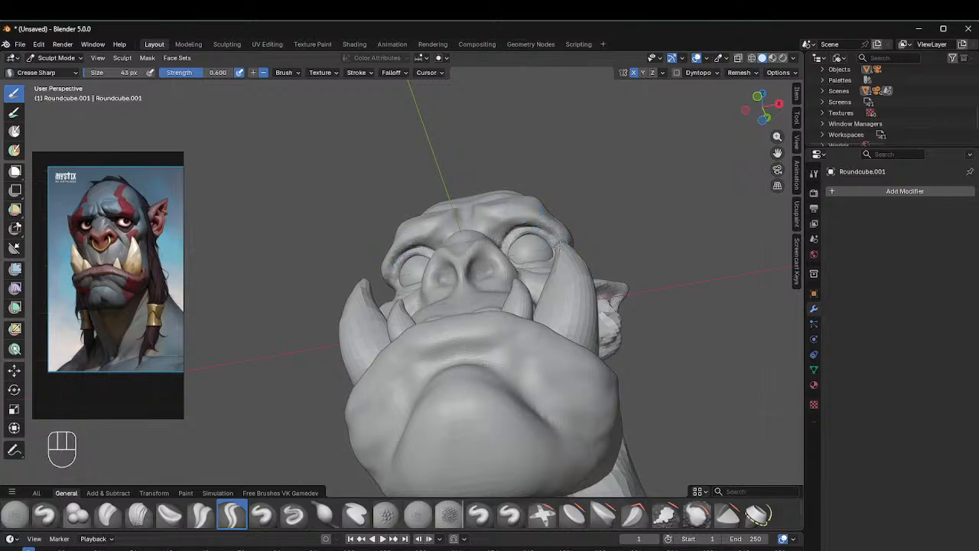
Step: Deepen the creases at the inner brows, the nose bridge and around the nostrils with Crease Sharp
mouse_move(553, 224)
middle_mouse_down()
mouse_move(535, 237)
mouse_move(559, 254)
mouse_move(495, 250)
middle_mouse_up()
middle_click_drag(482, 157, 494, 209)
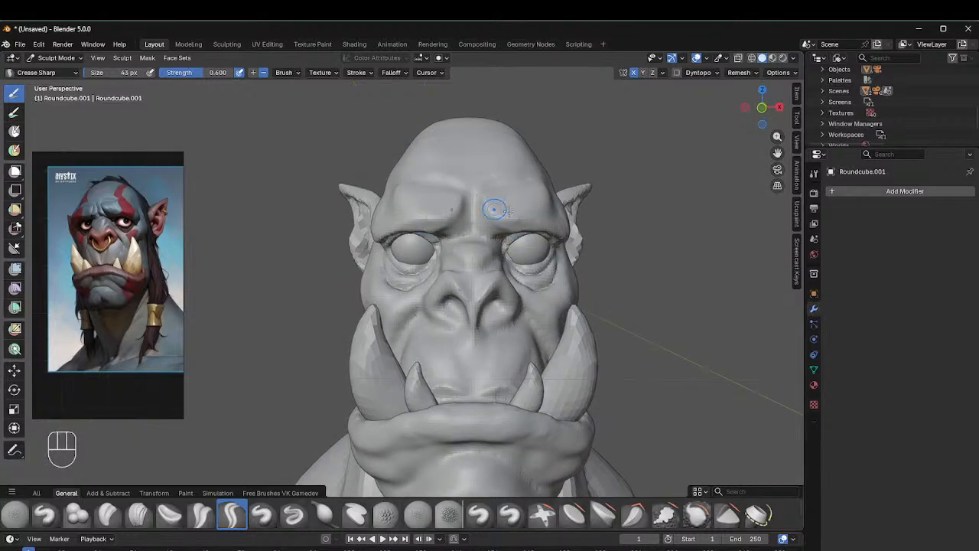
mouse_move(497, 236)
left_mouse_down()
mouse_move(463, 211)
mouse_move(479, 201)
mouse_move(484, 237)
mouse_move(500, 219)
mouse_move(470, 204)
mouse_move(475, 220)
mouse_move(472, 195)
mouse_move(473, 230)
mouse_move(467, 223)
mouse_move(502, 243)
left_mouse_up()
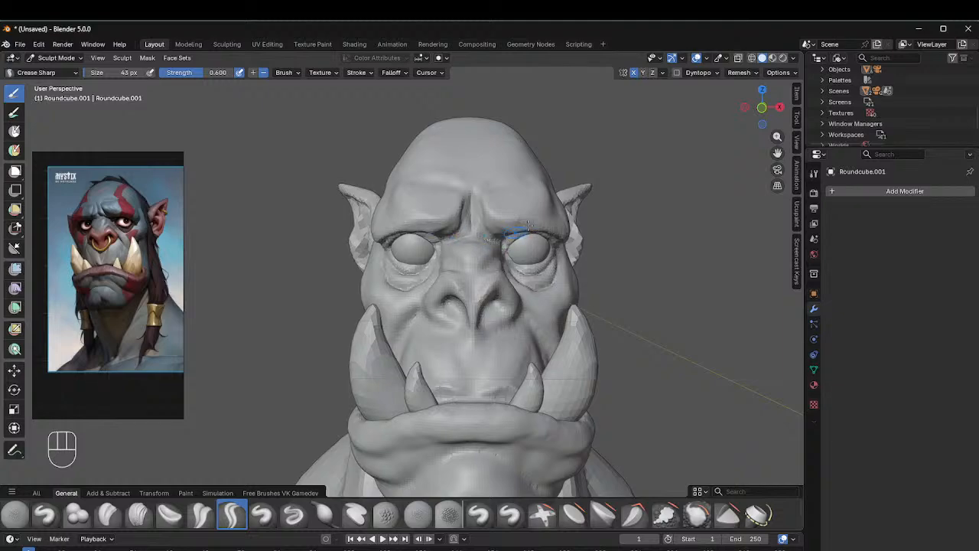
mouse_move(527, 225)
middle_mouse_down()
mouse_move(437, 211)
mouse_move(498, 212)
middle_mouse_up()
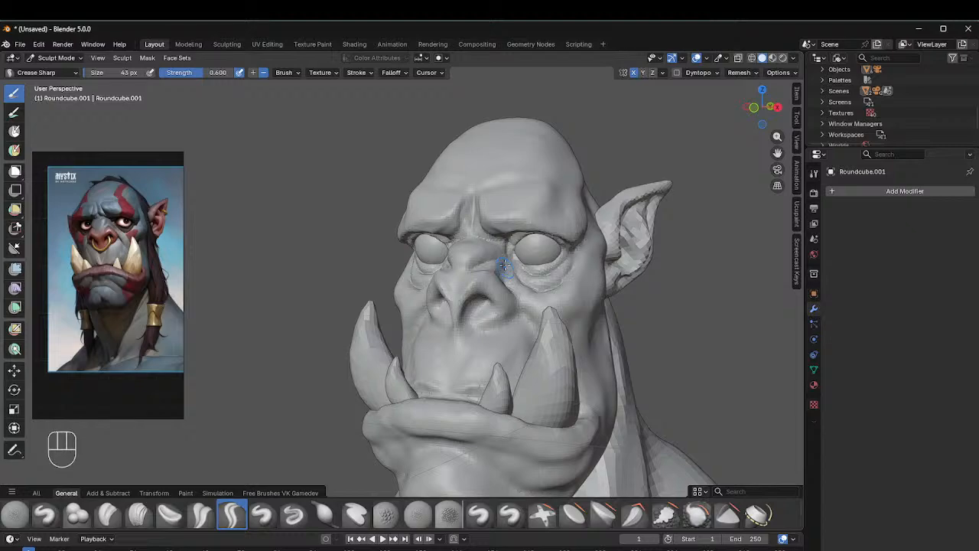
mouse_move(502, 260)
middle_mouse_down()
mouse_move(467, 263)
mouse_move(486, 262)
middle_mouse_up()
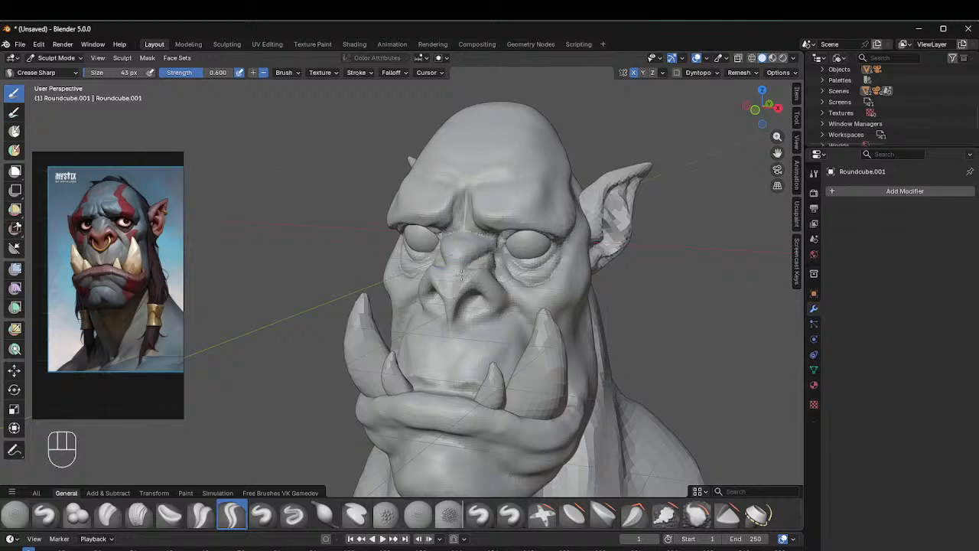
mouse_move(497, 268)
middle_mouse_down()
mouse_move(495, 320)
mouse_move(474, 291)
middle_mouse_up()
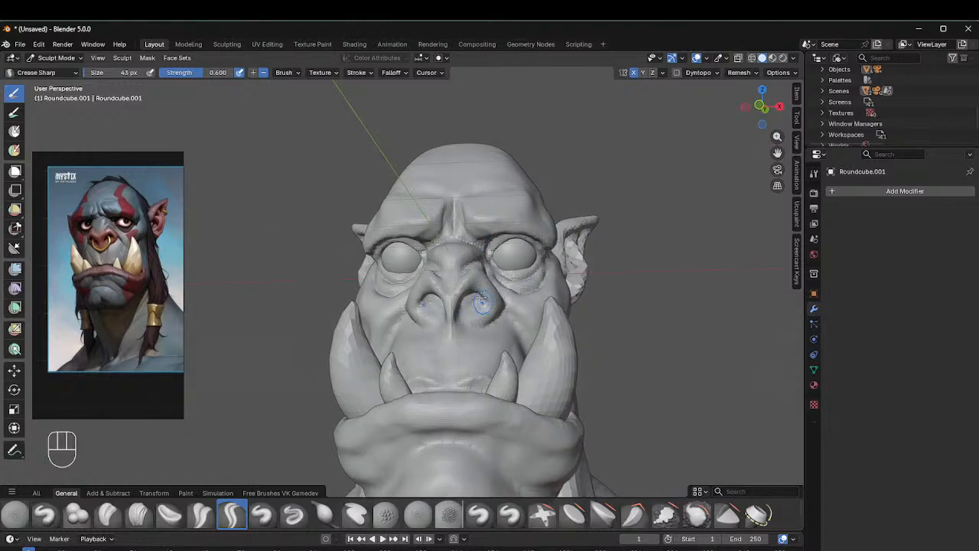
Step: Thicken the nostril wings with the Inflate/Deflate brush at 43 px and strength 0.500
left_click(324, 514)
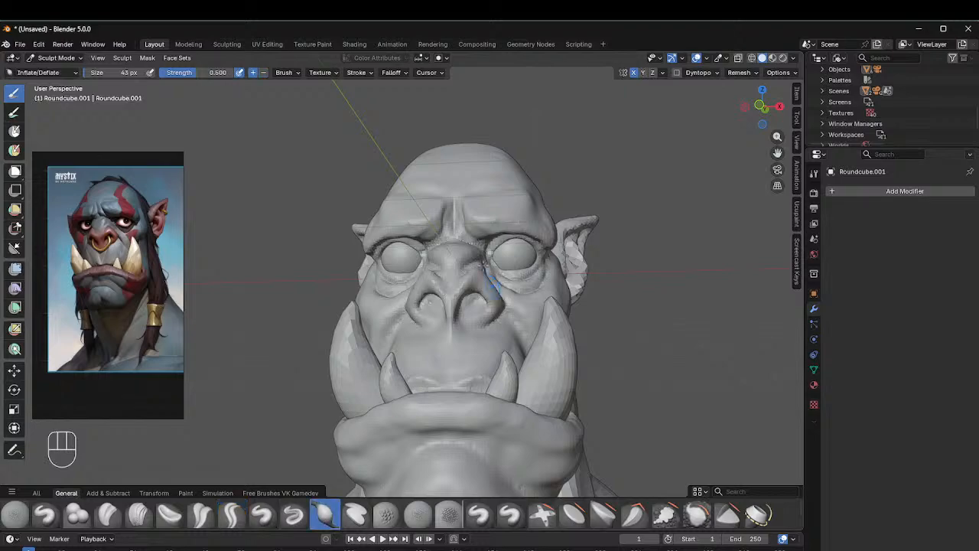
middle_click_drag(451, 306, 460, 270)
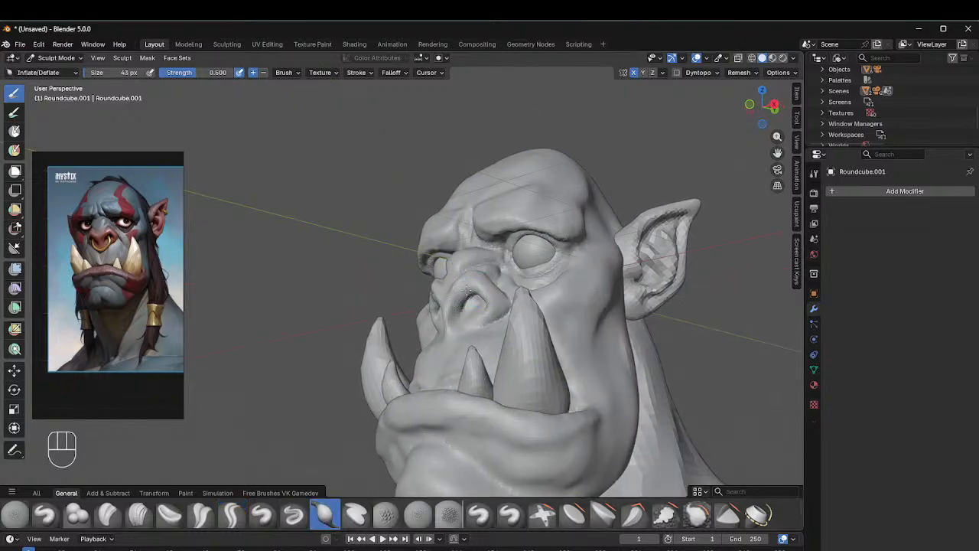
middle_click_drag(475, 293, 528, 252)
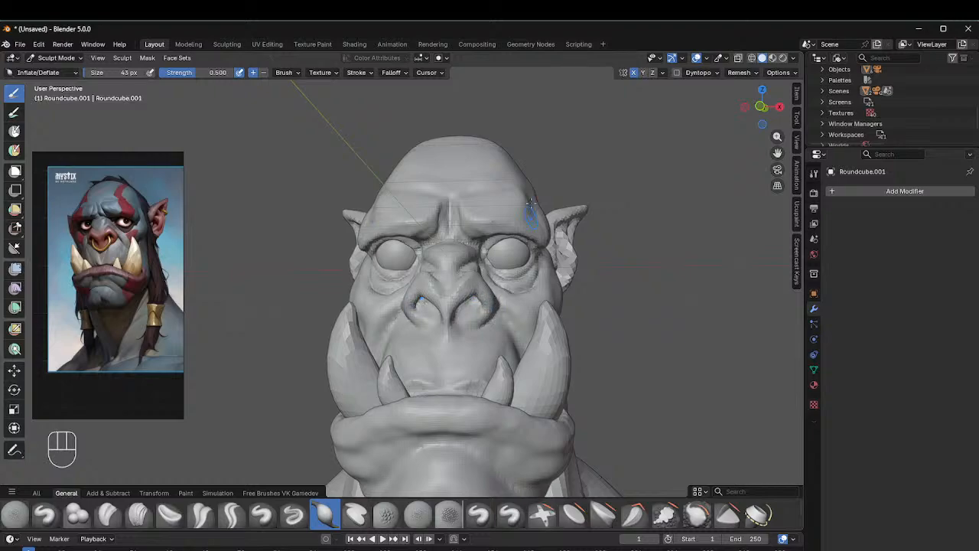
mouse_move(530, 202)
middle_mouse_down()
mouse_move(566, 208)
mouse_move(493, 229)
mouse_move(525, 237)
mouse_move(583, 420)
middle_mouse_up()
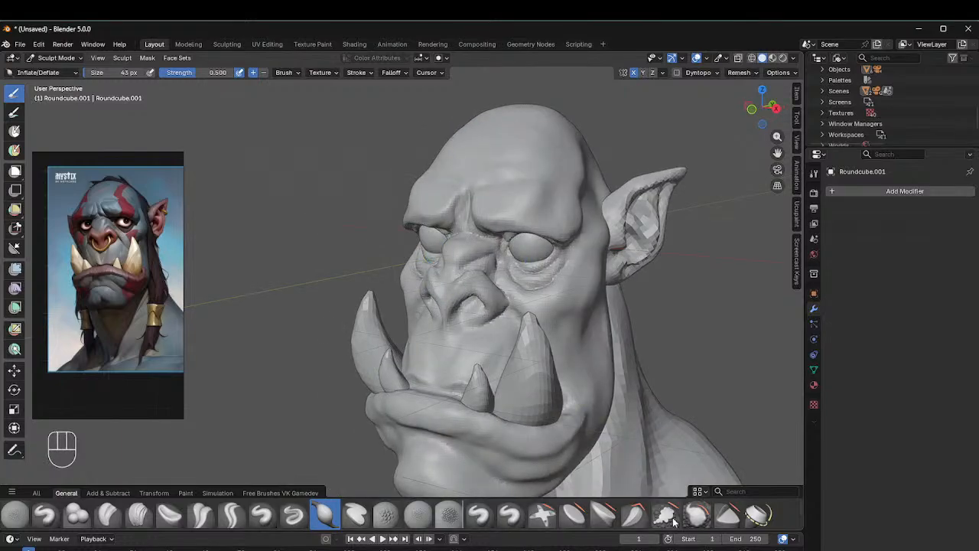
Step: Build up the bridge of the nose with Clay Strips at 43 px
left_click(139, 514)
mouse_move(428, 252)
middle_mouse_down()
mouse_move(459, 256)
mouse_move(448, 259)
middle_mouse_up()
left_click_drag(446, 272, 453, 256)
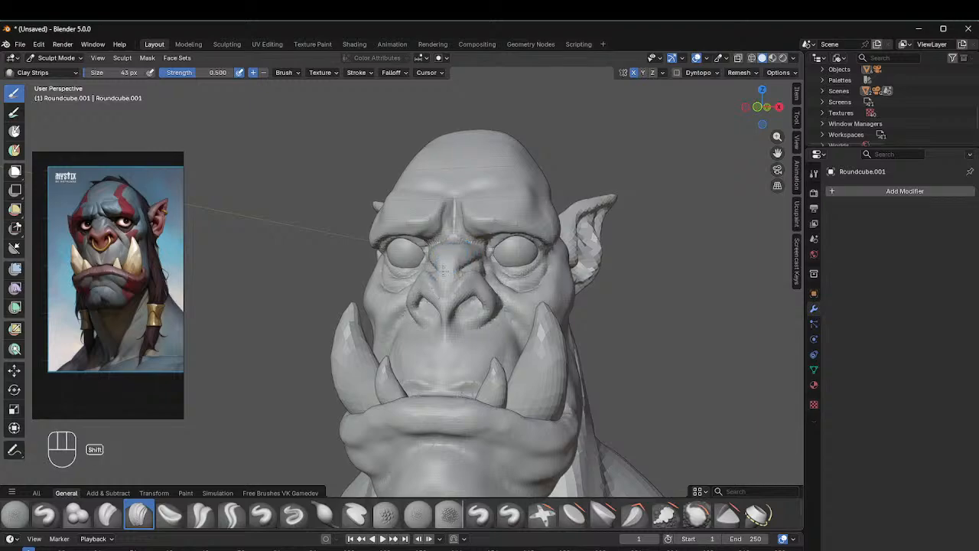
Step: Reshape the sides of the nose bridge with the Grab brush at 105 px
middle_click_drag(483, 253, 472, 270, "shift")
key("f")
left_click(488, 285)
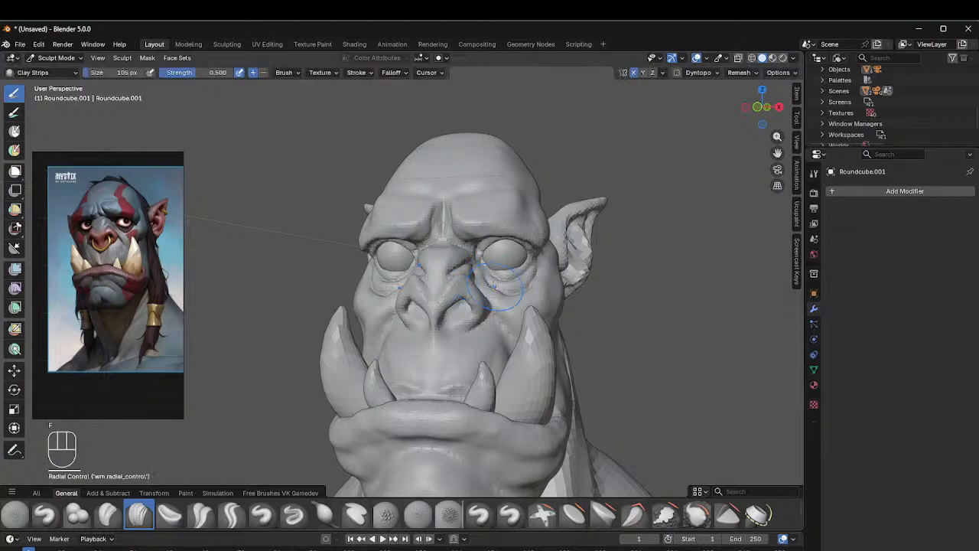
key("g")
left_click_drag(455, 268, 449, 266)
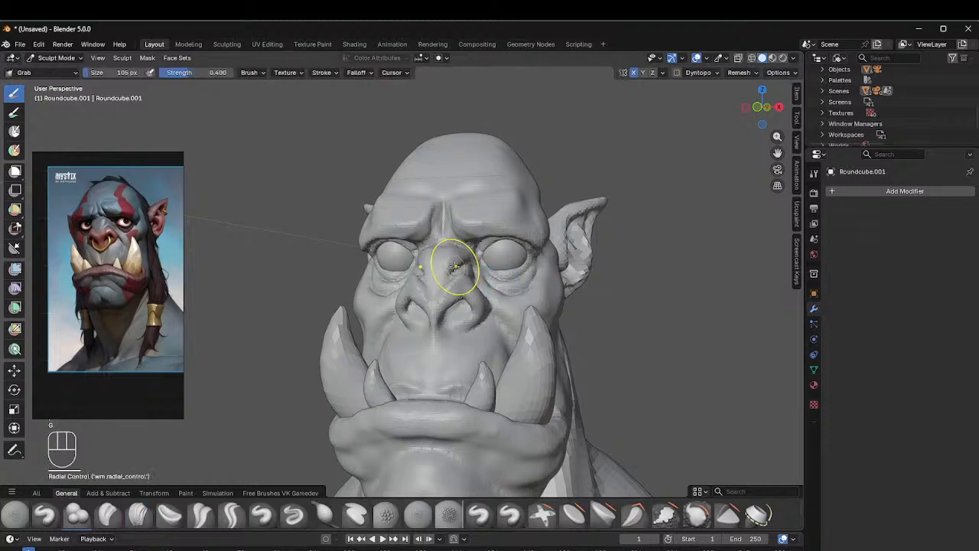
middle_click_drag(451, 267, 517, 257)
left_click_drag(456, 269, 459, 267)
middle_click_drag(460, 267, 445, 259)
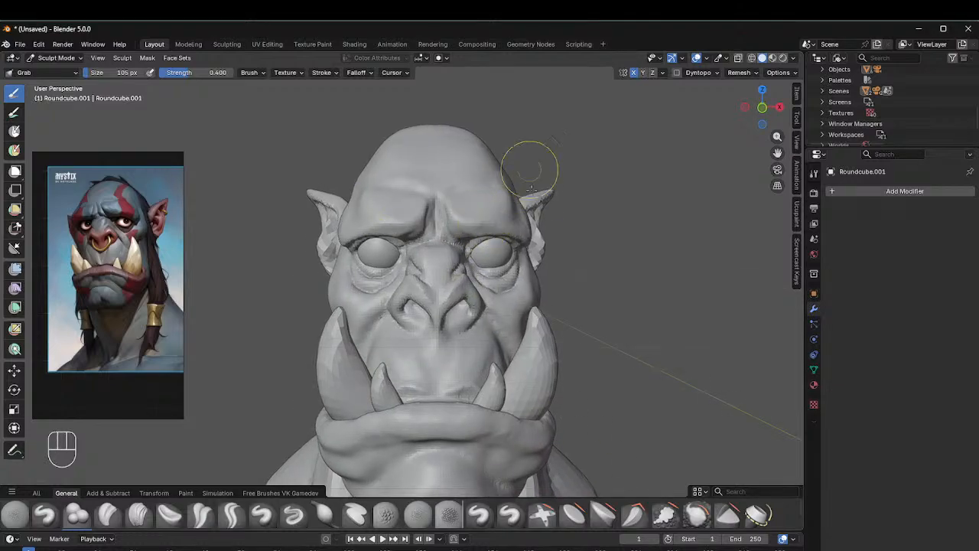
middle_click_drag(528, 166, 518, 175)
Step: Add mirrored wrinkle ridges across the forehead above the brows with Clay Strips at 45 px
left_click(138, 514)
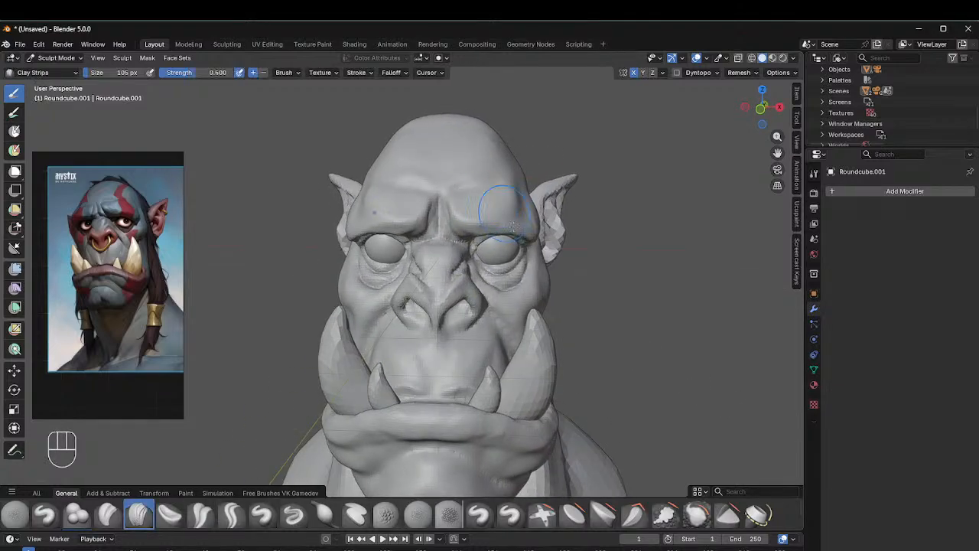
key("f")
left_click(466, 216)
key("f")
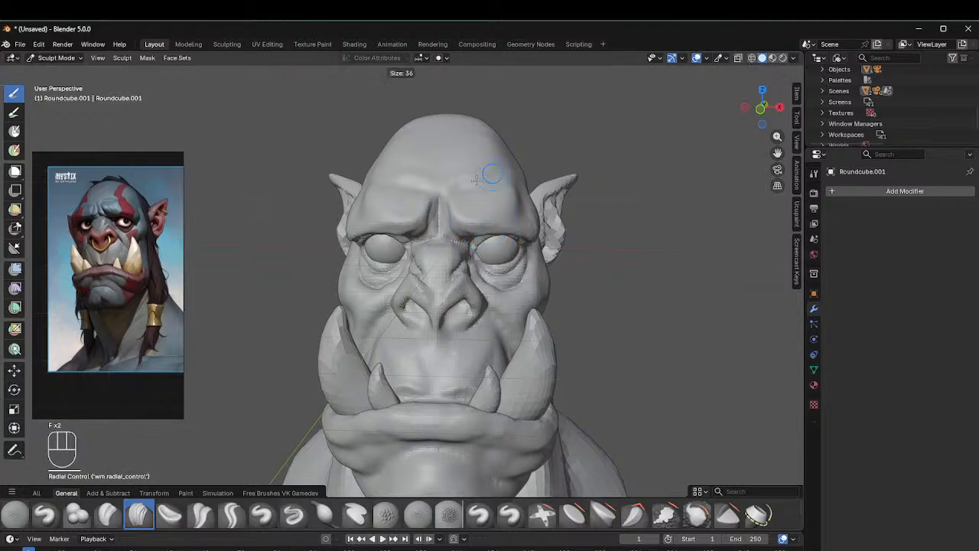
left_click(483, 176)
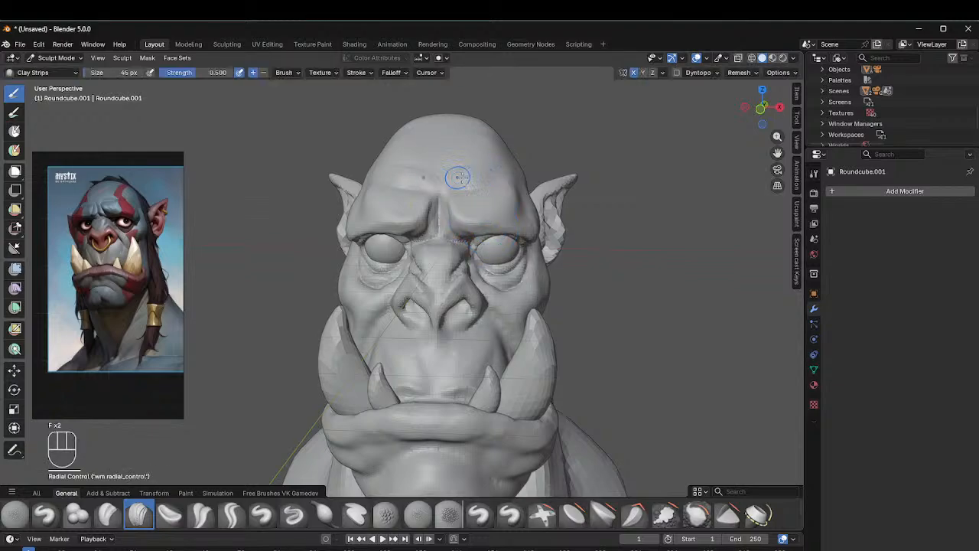
left_click_drag(469, 178, 502, 169)
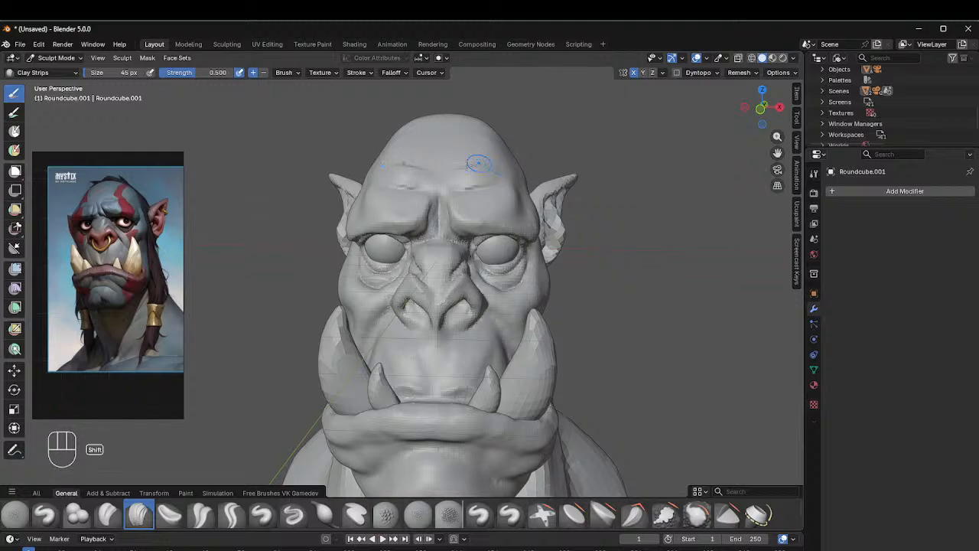
mouse_move(517, 179)
middle_mouse_down()
mouse_move(490, 208)
mouse_move(510, 225)
middle_mouse_up()
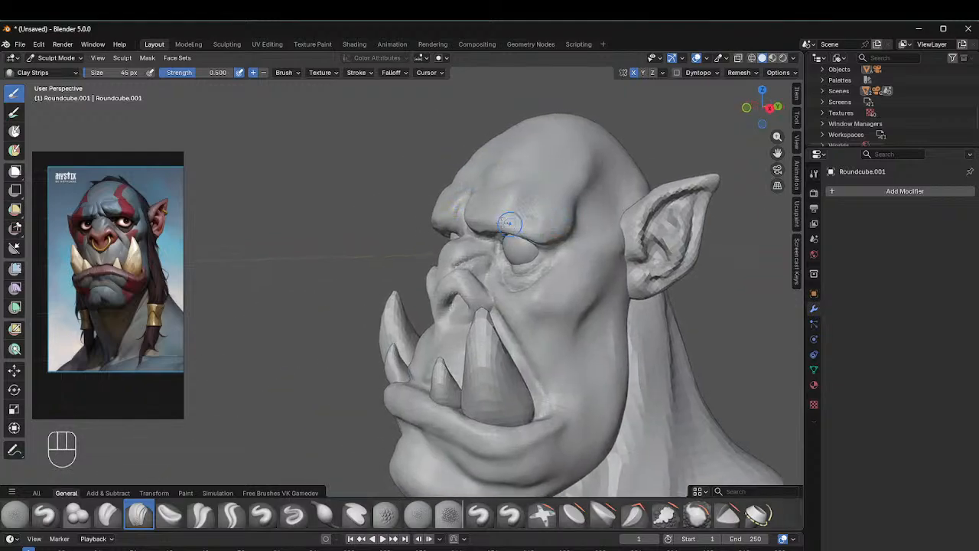
Step: Build up the outer part of the brow ridges with Clay Strips at 45 px and strength 0.500
left_click_drag(511, 222, 543, 207)
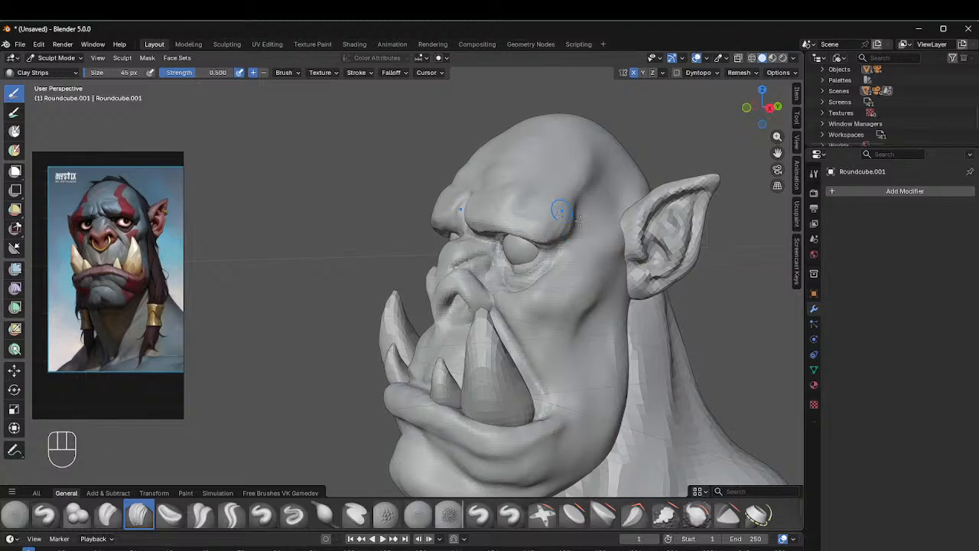
middle_click_drag(569, 207, 570, 217)
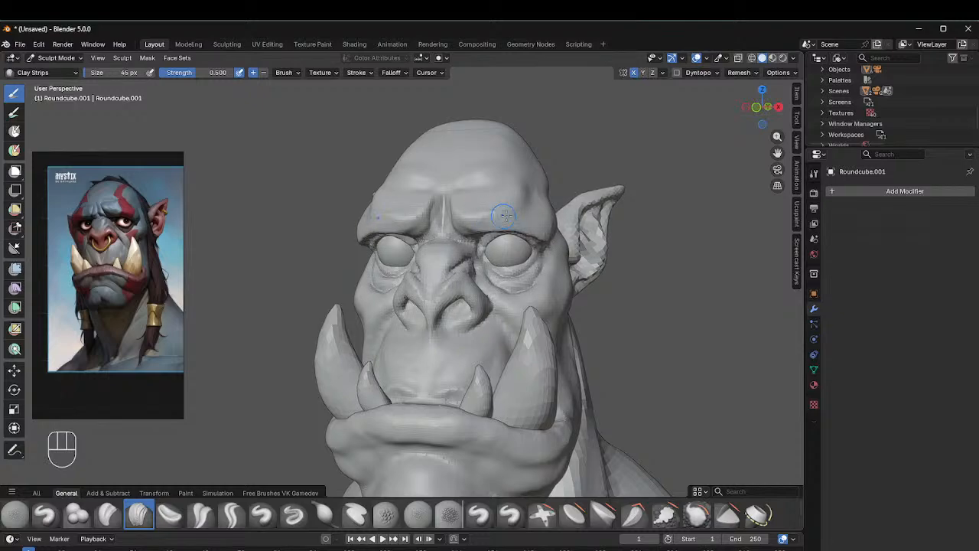
middle_click_drag(532, 222, 290, 454)
Step: Reshape the eyelids and inner eye corners with the Grab brush at strength 0.400, reducing its size to 81 px
left_click(325, 514)
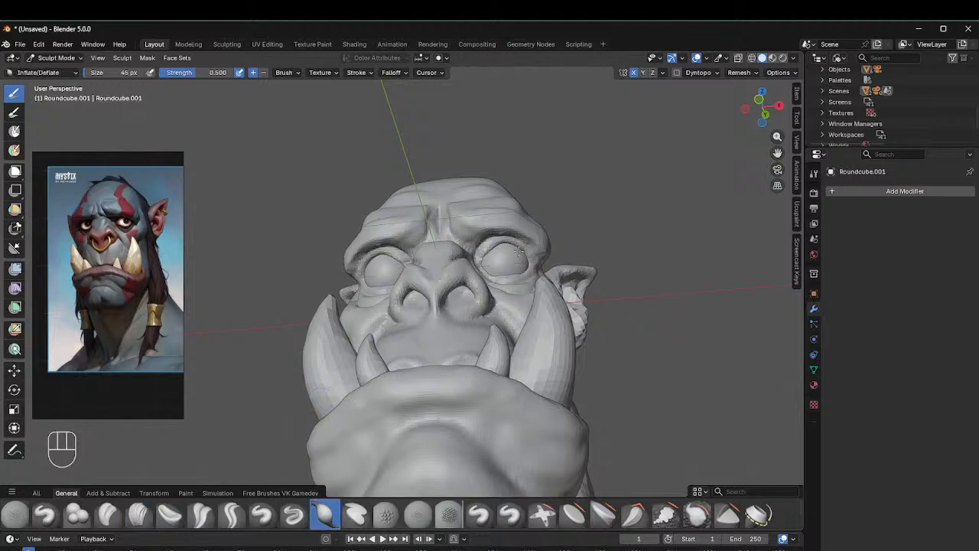
middle_click_drag(519, 251, 520, 281)
key("f")
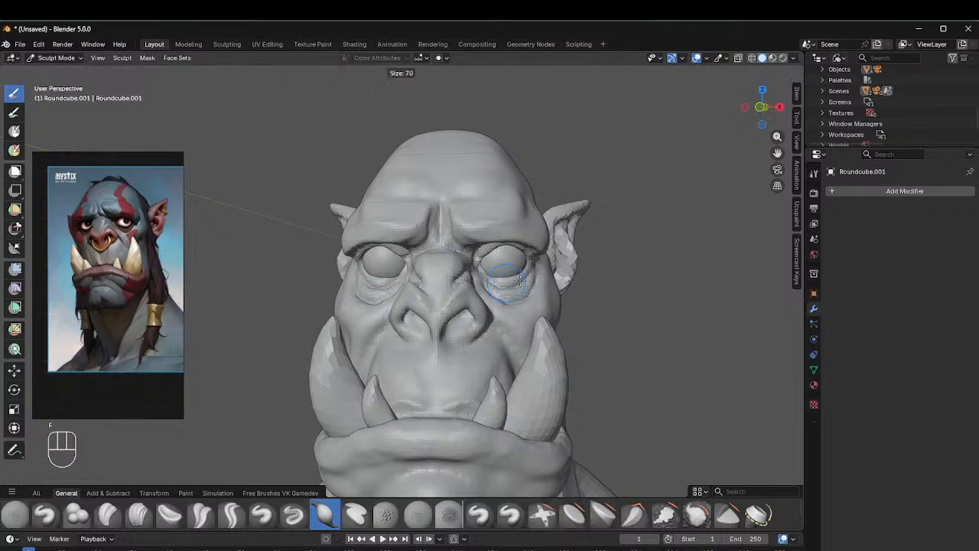
key("g")
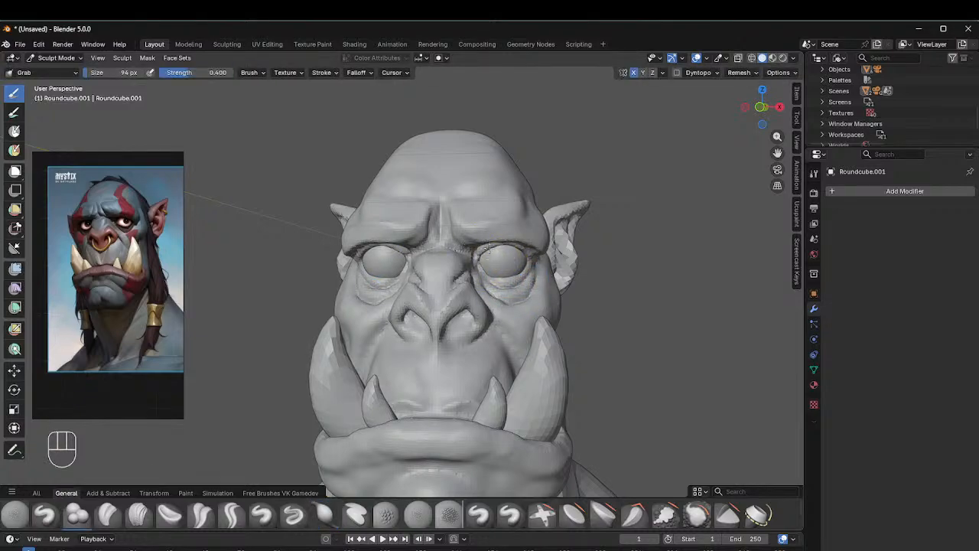
middle_click_drag(507, 249, 501, 283)
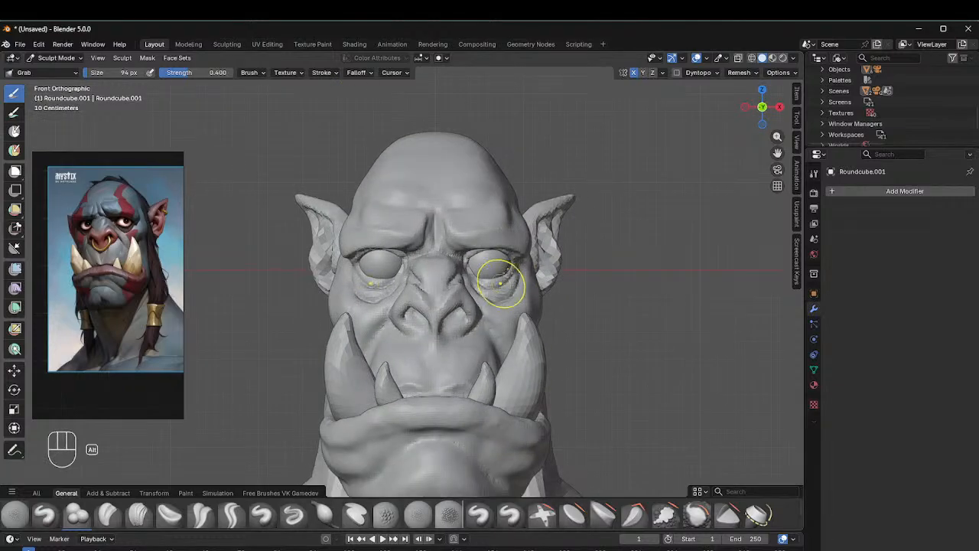
key("f")
left_click(479, 268)
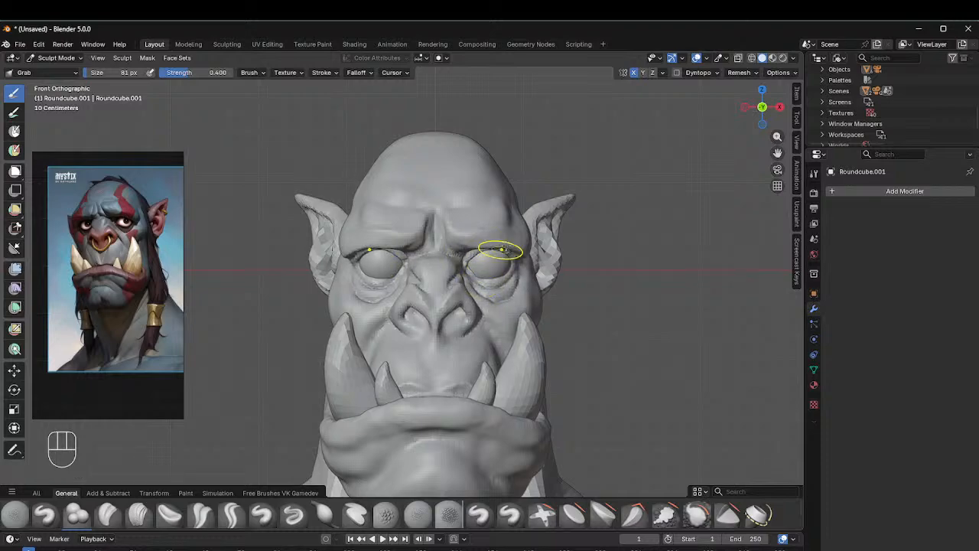
mouse_move(503, 250)
middle_mouse_down()
mouse_move(483, 272)
mouse_move(514, 253)
mouse_move(500, 241)
middle_mouse_up()
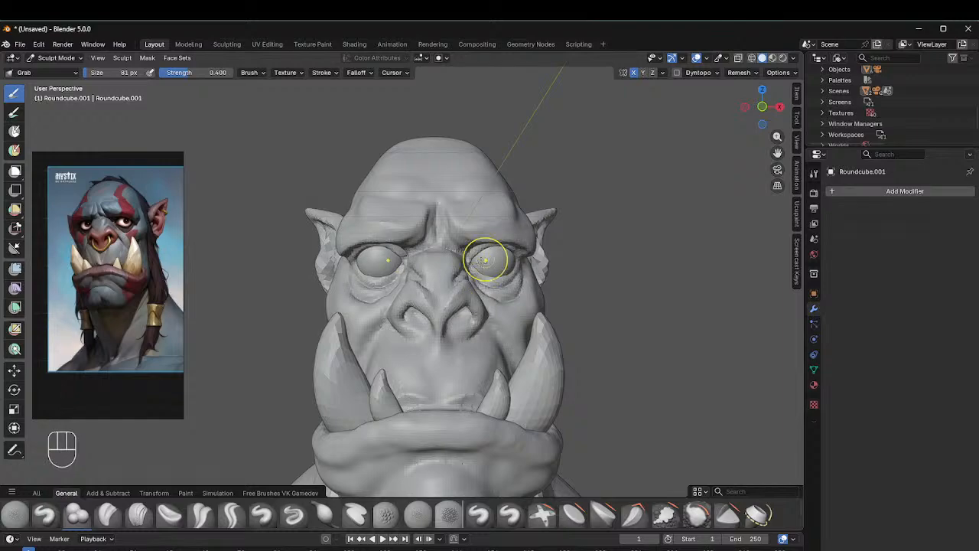
left_click_drag(475, 262, 472, 264)
middle_click_drag(498, 253, 455, 273)
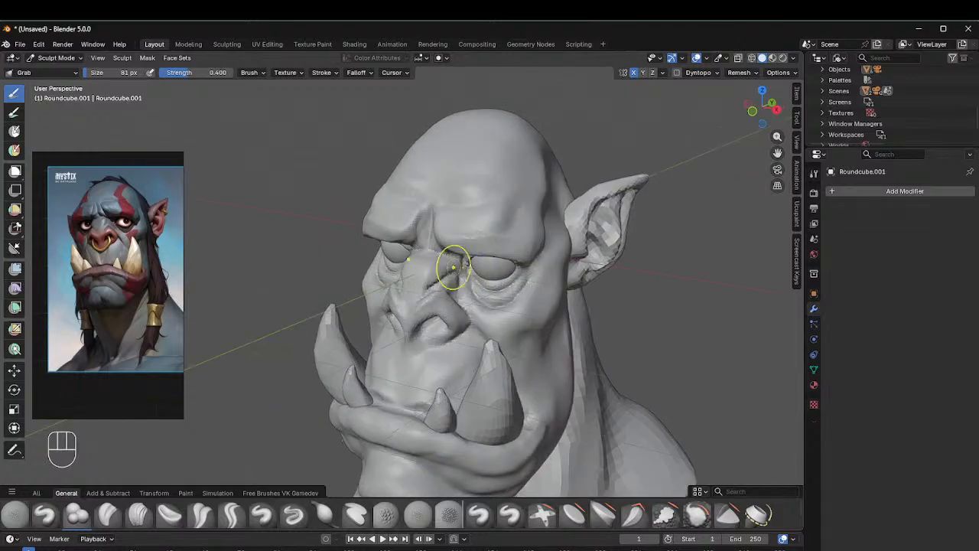
Step: Add volume along the lower eyelids with the Draw brush at 23 px and strength 0.500
key("k")
mouse_move(427, 325)
middle_mouse_down()
mouse_move(467, 316)
mouse_move(442, 303)
middle_mouse_up()
key("f")
left_click(418, 313)
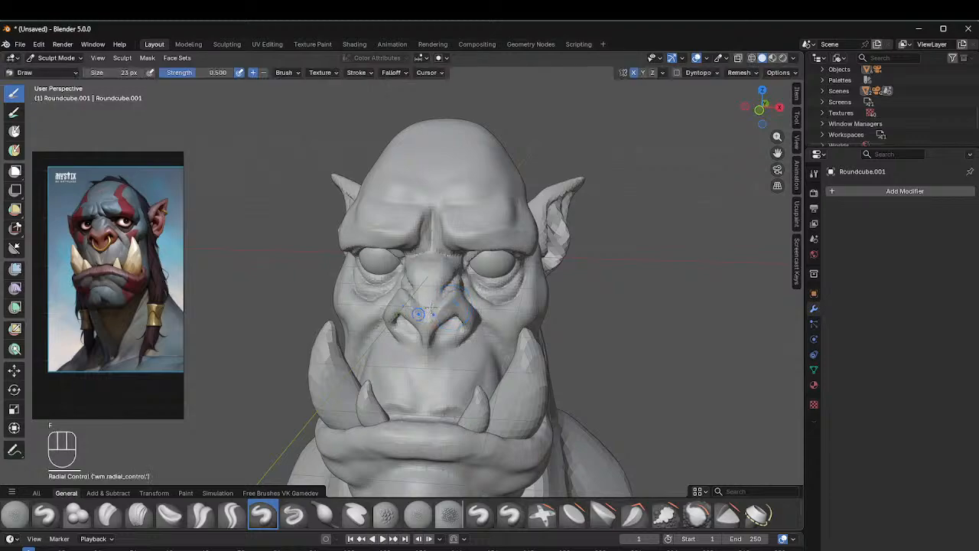
left_click_drag(489, 276, 491, 276)
middle_click_drag(506, 267, 514, 240)
Step: Refine the outer eyelid corners and eye bags with the Grab brush at 47 px and strength 0.400
key("f")
left_click(510, 278)
key("g")
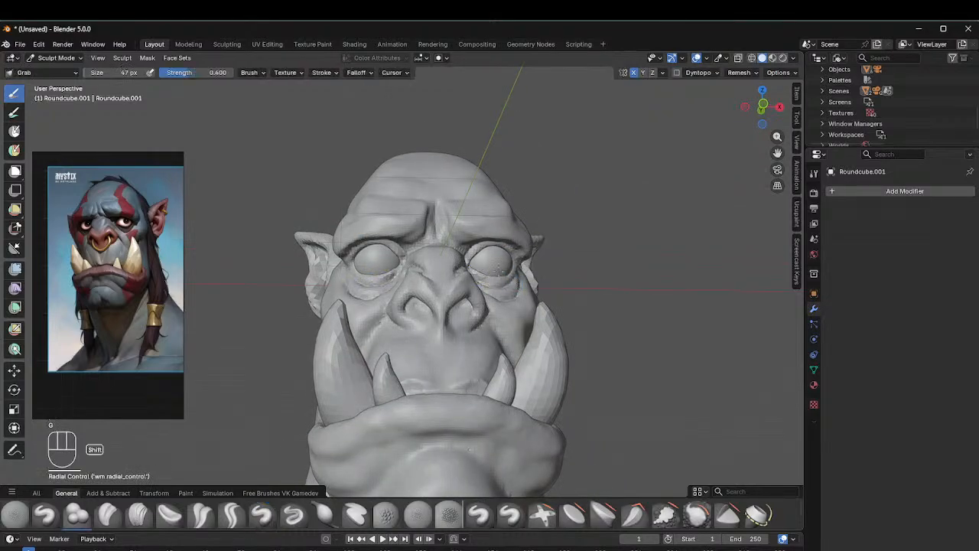
middle_click_drag(514, 247, 498, 274)
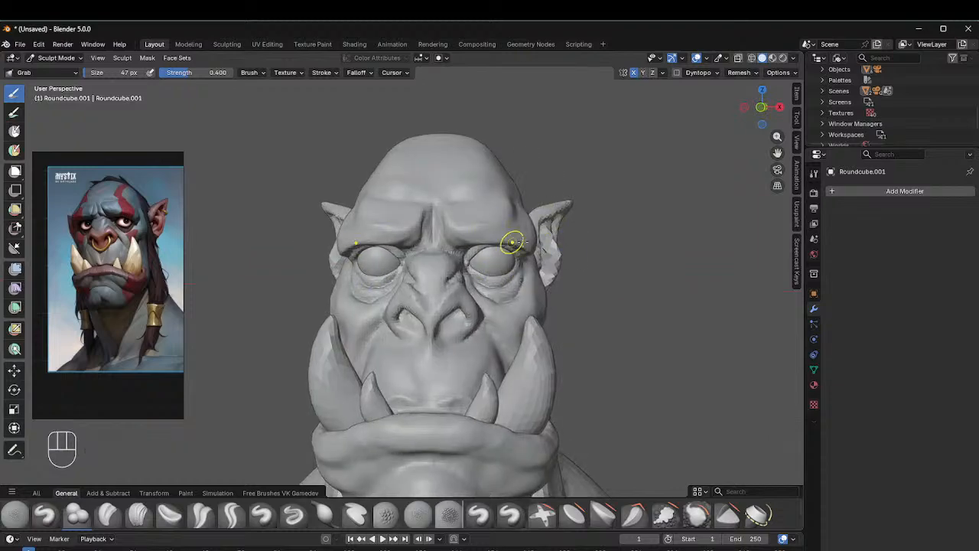
middle_click_drag(512, 240, 527, 260)
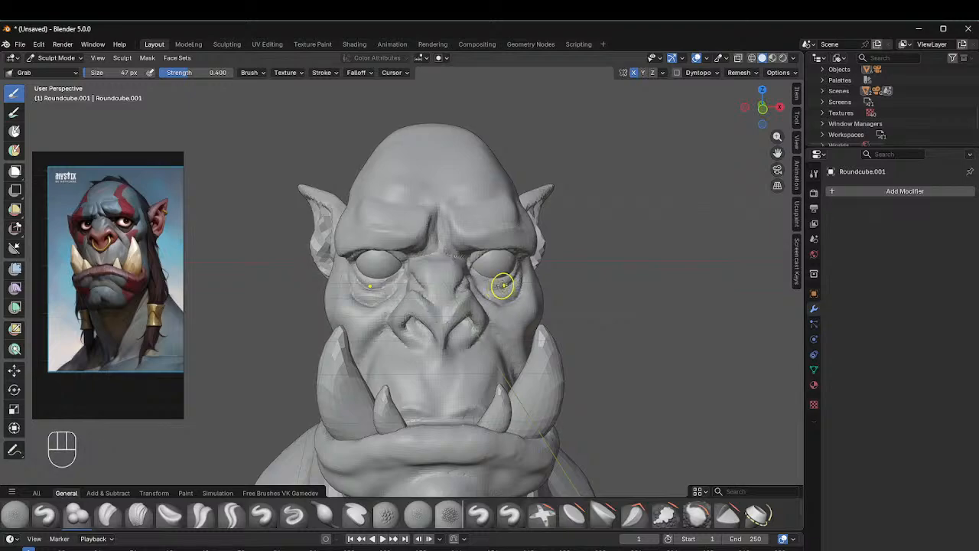
middle_click_drag(501, 283, 533, 281)
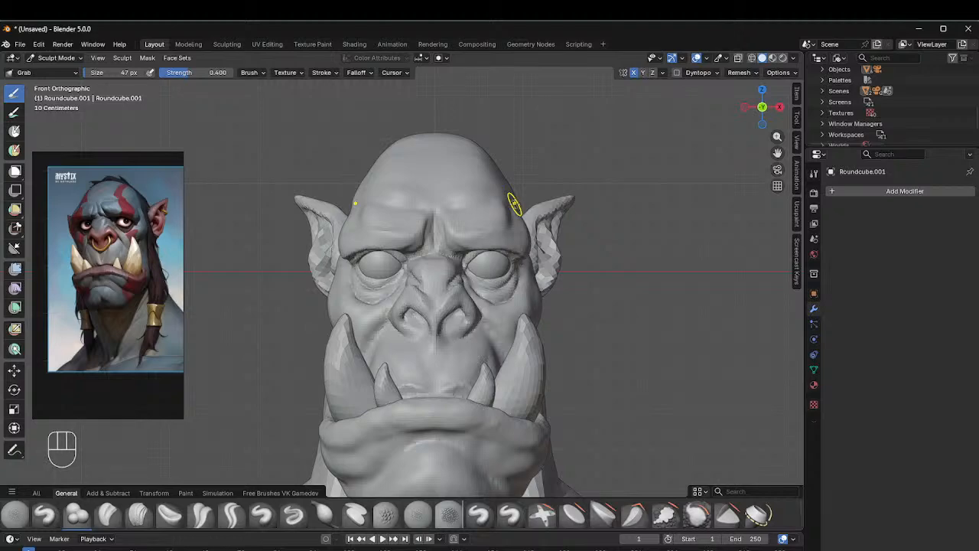
Step: Reshape the brow ridges and temples in front view with the Grab brush, enlarging it from 67 px to 131 px
scroll(514, 205, "down", 2)
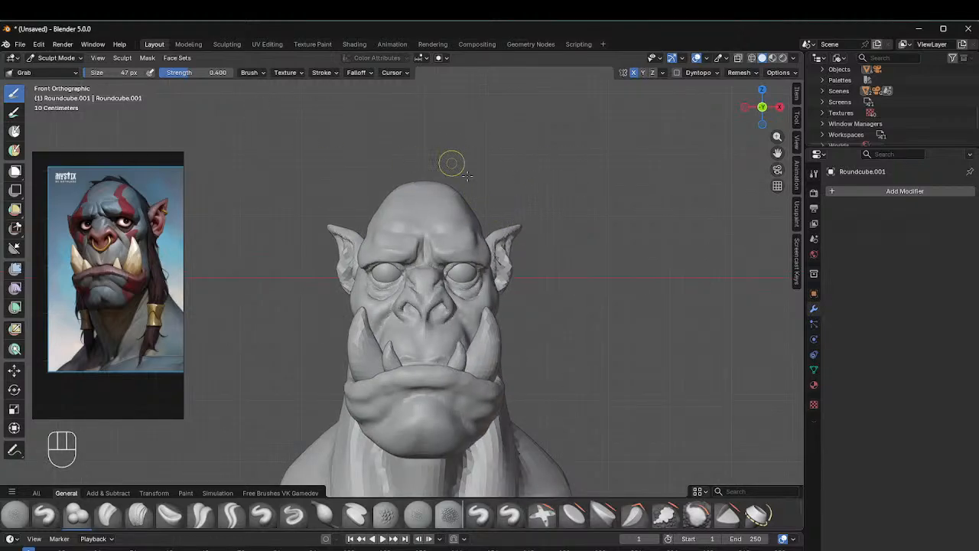
left_click(450, 236)
left_click_drag(455, 236, 458, 257)
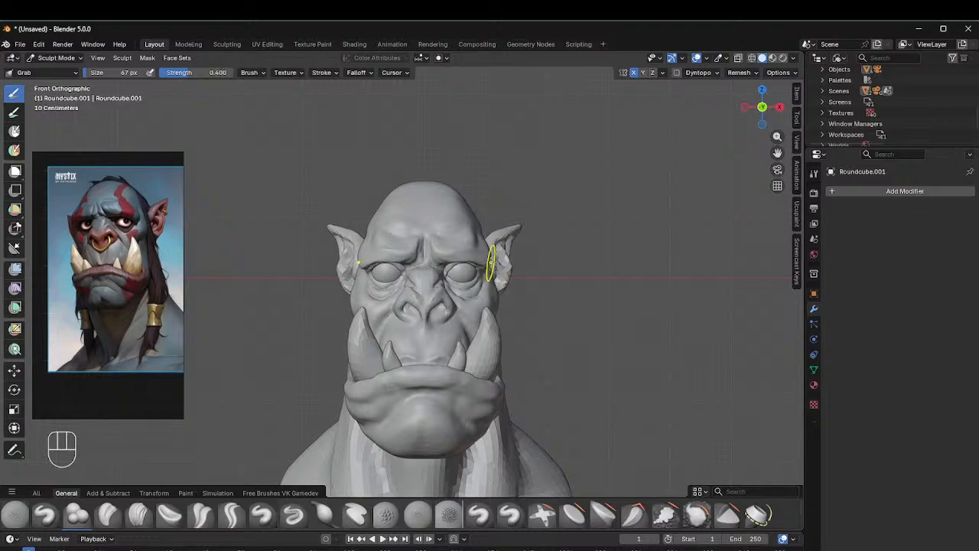
key("f")
left_click(489, 243)
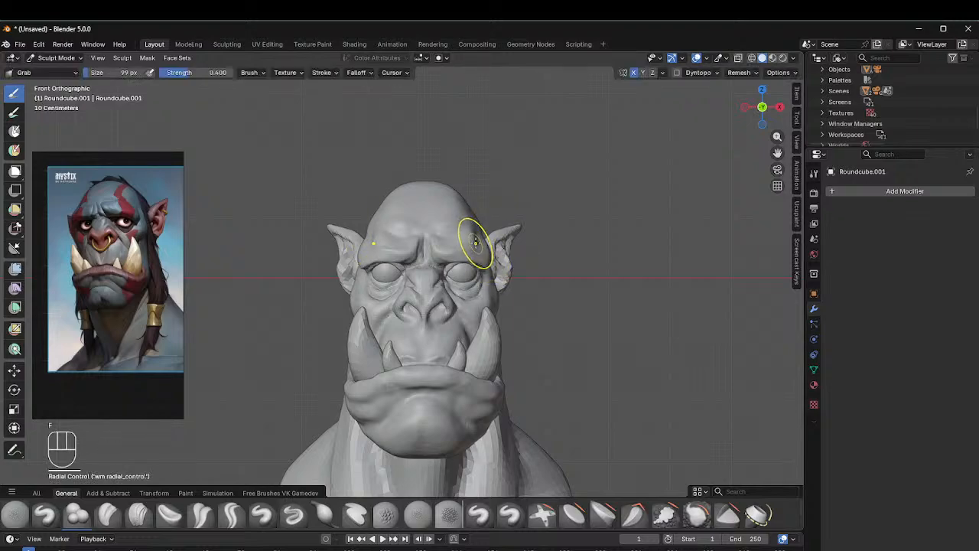
key("f")
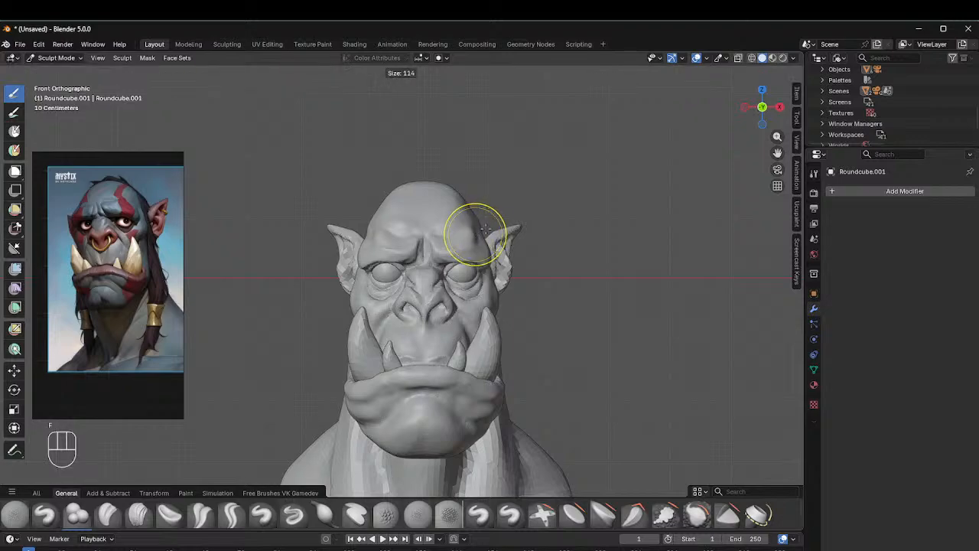
left_click(477, 229)
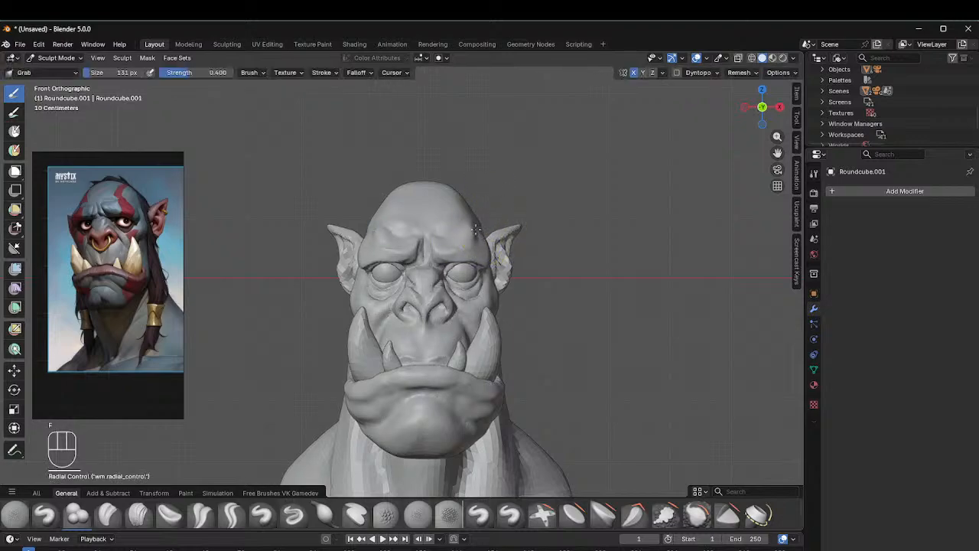
left_click(486, 258)
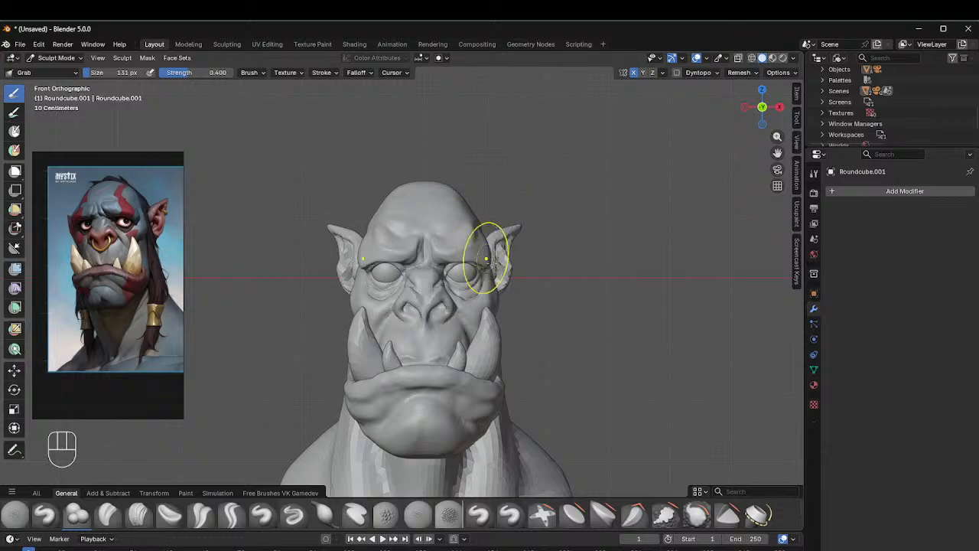
Step: Build up the outer brows above the eyes with Clay Strips at 24 px and strength 0.500
middle_click_drag(525, 236, 280, 437)
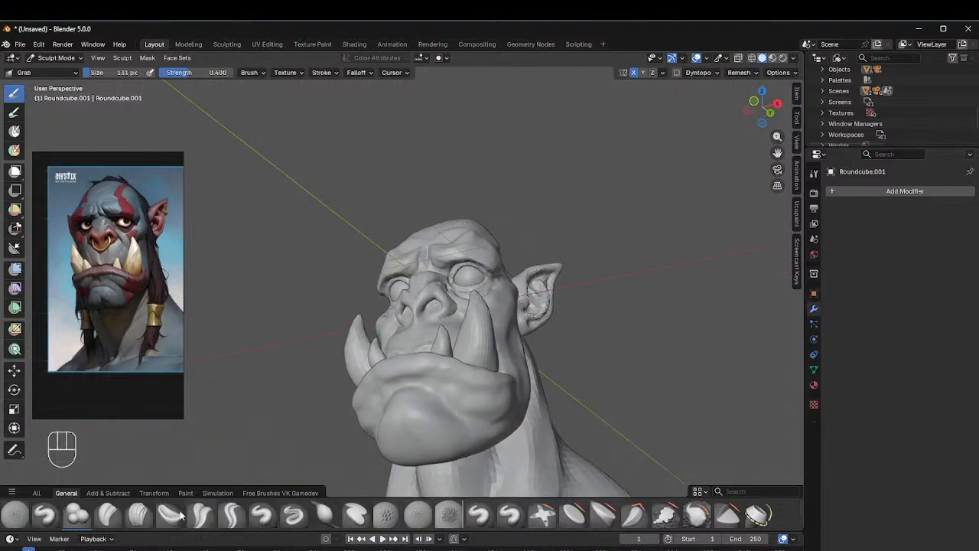
left_click(138, 514)
key("f")
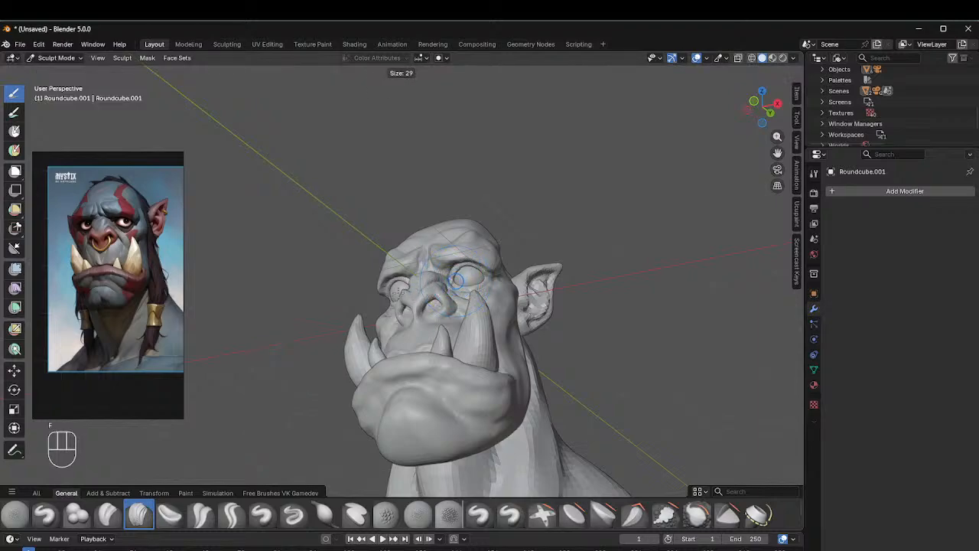
left_click(455, 281)
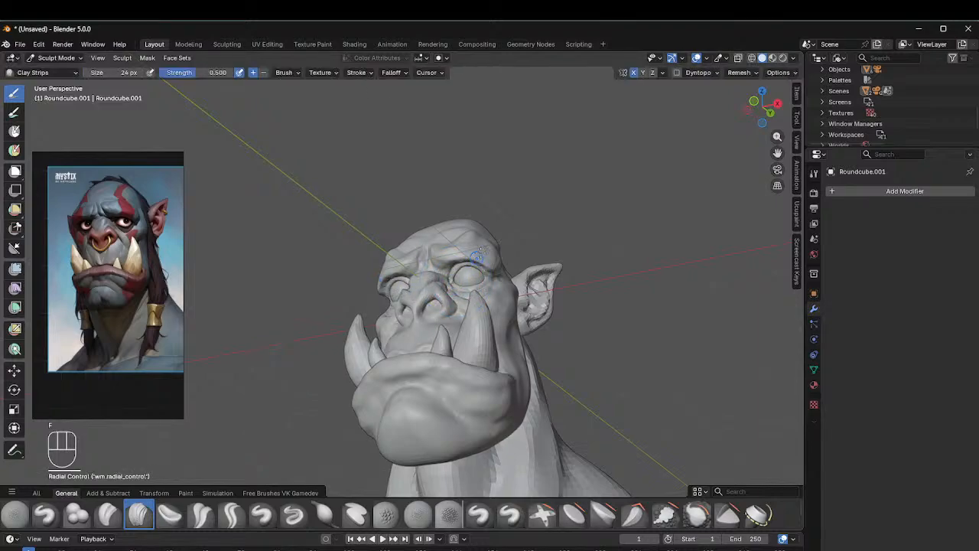
left_click_drag(483, 259, 494, 254)
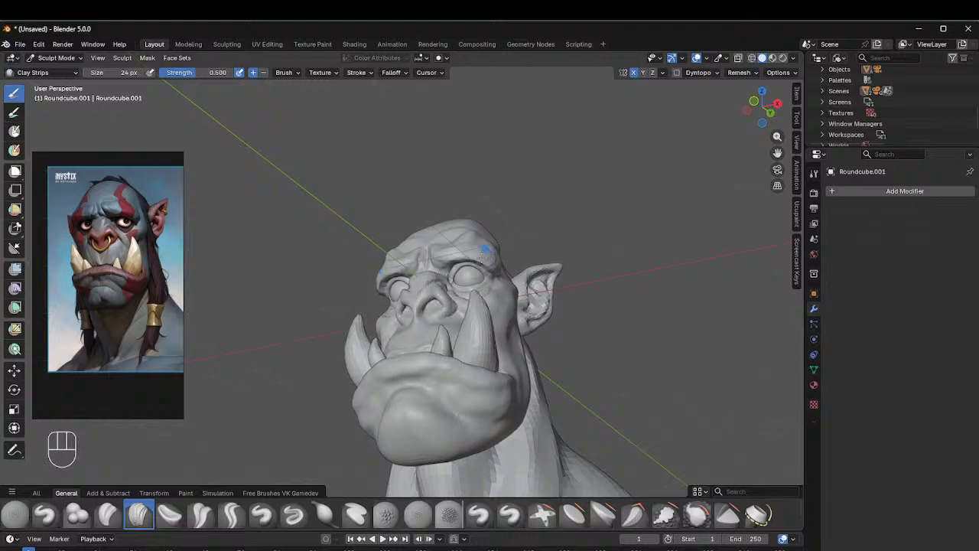
scroll(391, 178, "up", 3)
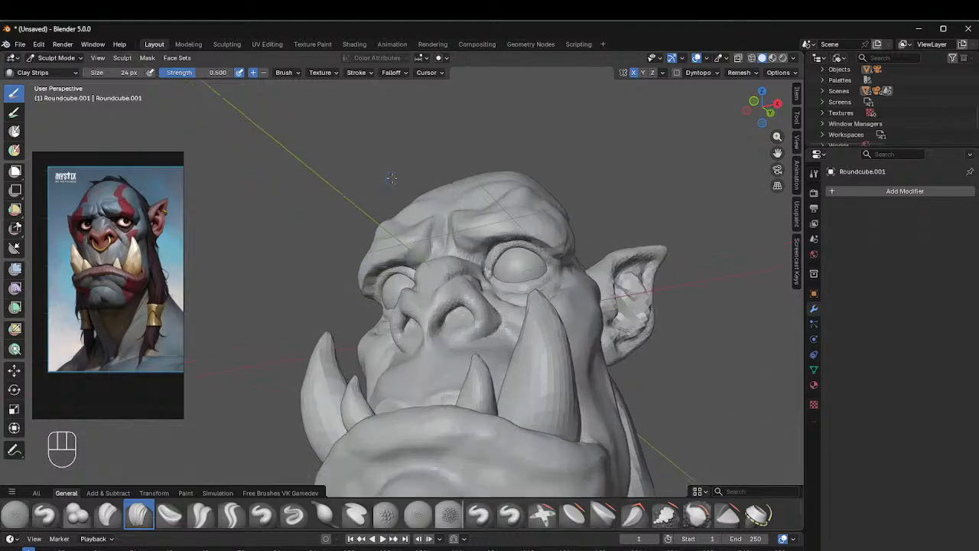
middle_click_drag(457, 197, 473, 264)
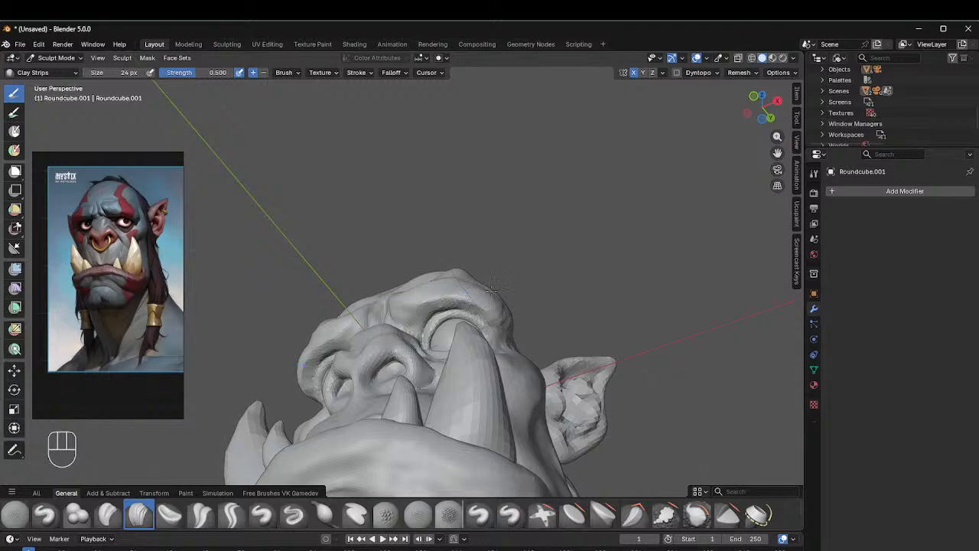
left_click_drag(496, 316, 510, 306)
middle_click_drag(475, 291, 497, 289)
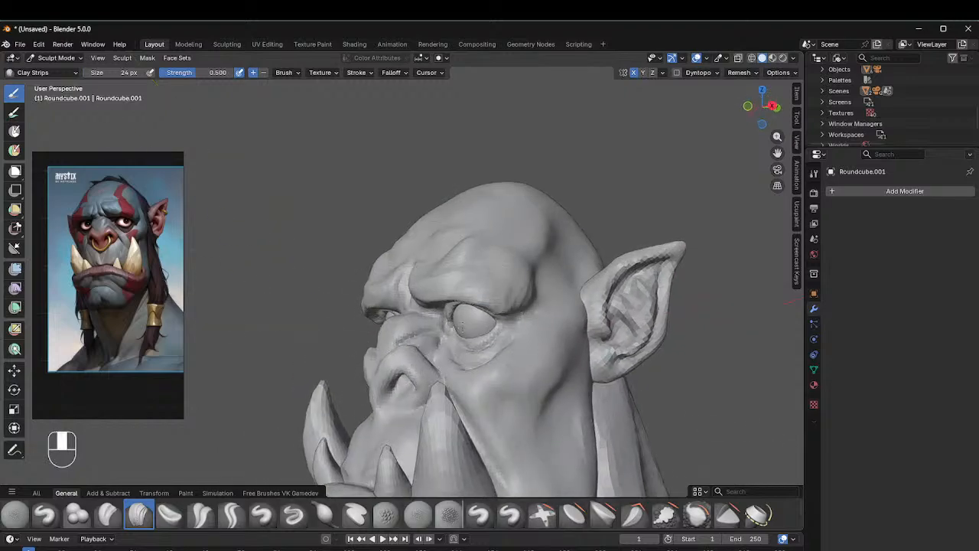
Step: Smooth the clay on the outer brow ridges with the brush size at 86 px
key("f")
left_click(527, 286)
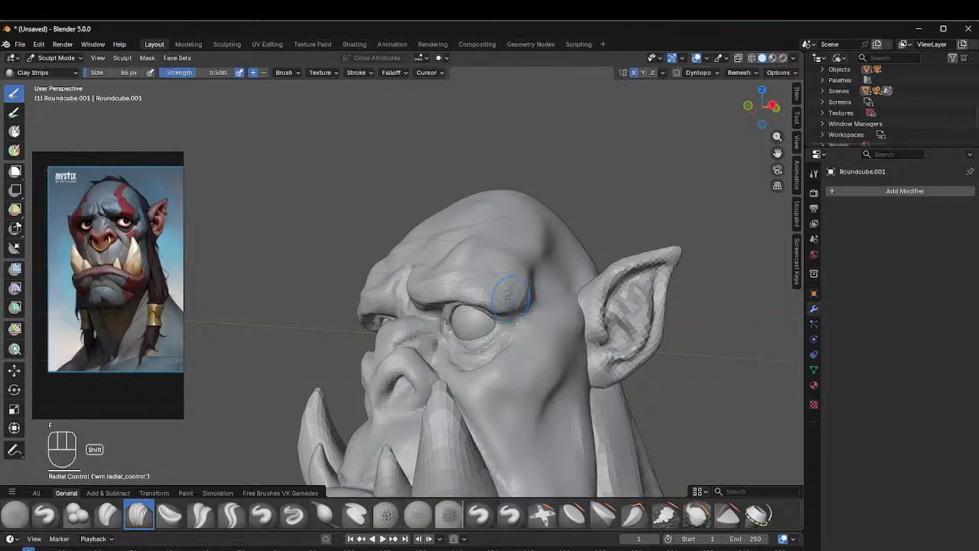
middle_click_drag(505, 276, 542, 188)
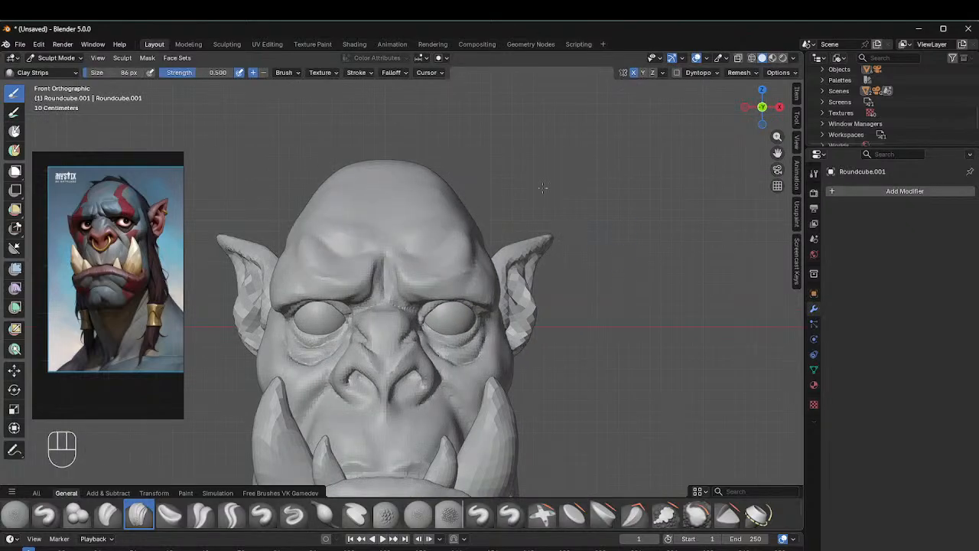
Step: Sculpt wrinkle ridges on the upper lip below the nose and folds beside the mouth corners with Clay Strips at 25 px
scroll(462, 173, "down", 2)
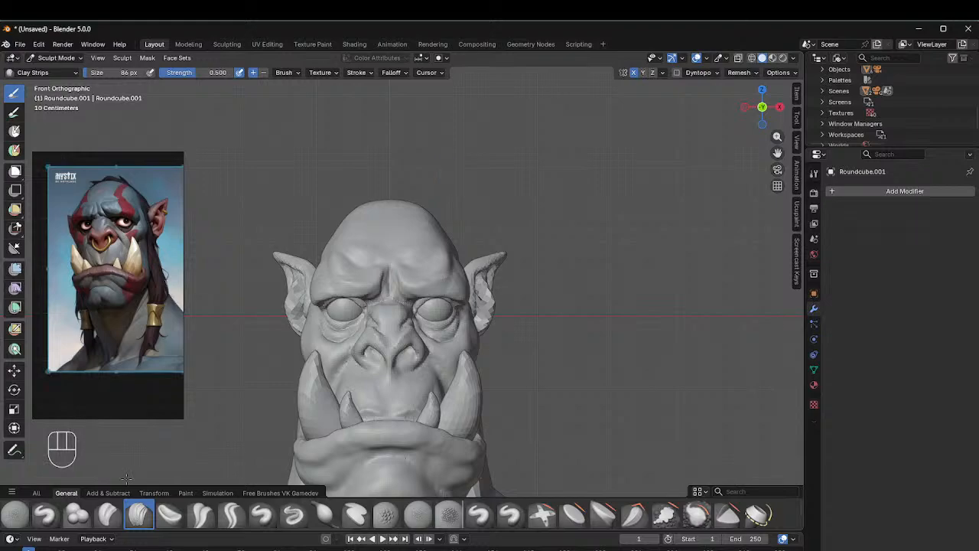
key("f")
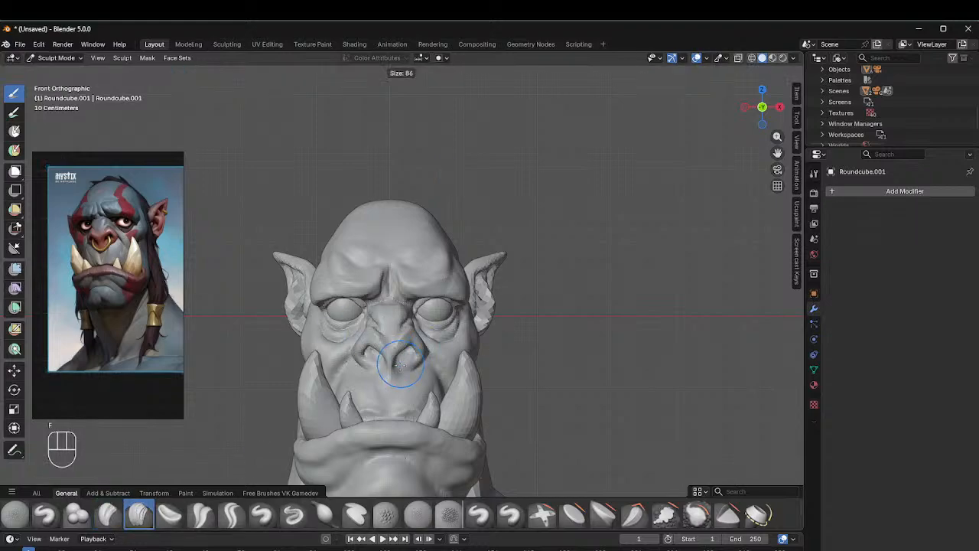
left_click(368, 380)
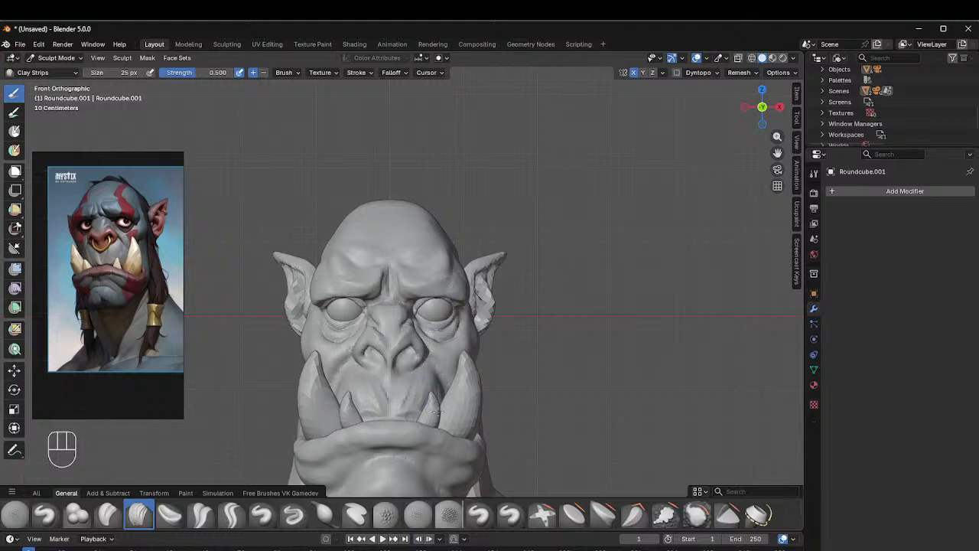
middle_click_drag(510, 274, 433, 332)
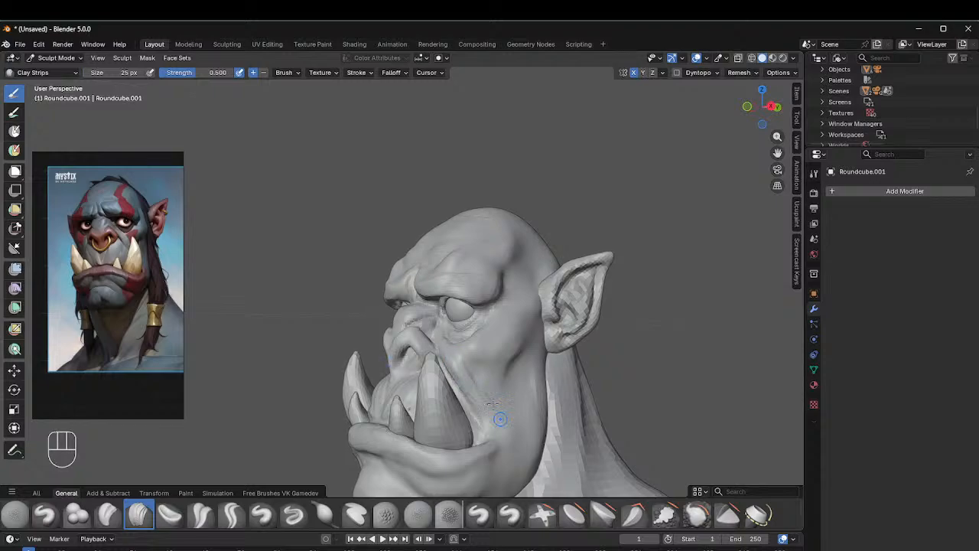
mouse_move(497, 415)
left_mouse_down()
mouse_move(489, 398)
mouse_move(502, 429)
left_mouse_up()
middle_click_drag(489, 318, 544, 293)
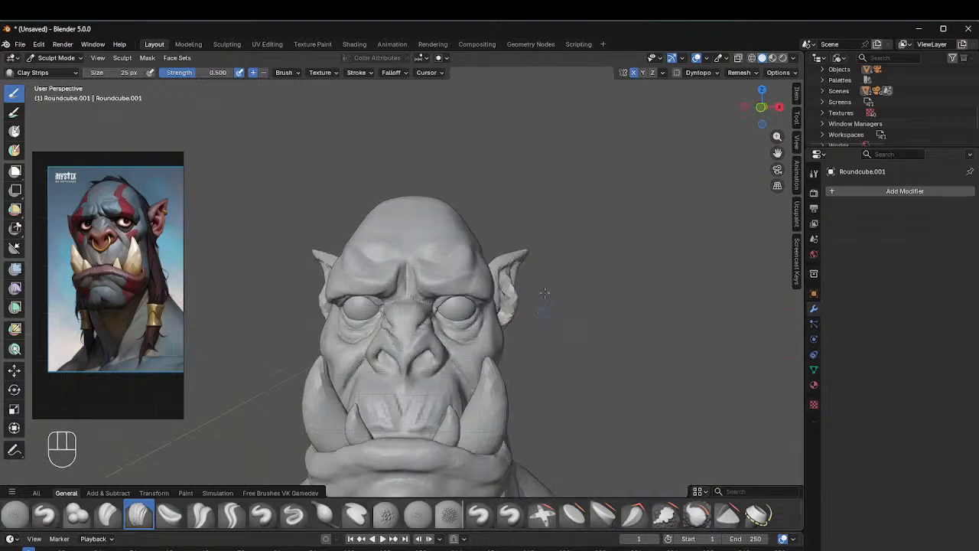
Step: Reshape the cheek folds beside the large tusks with the Grab brush at 98 px
key("g")
key("f")
left_click(485, 357)
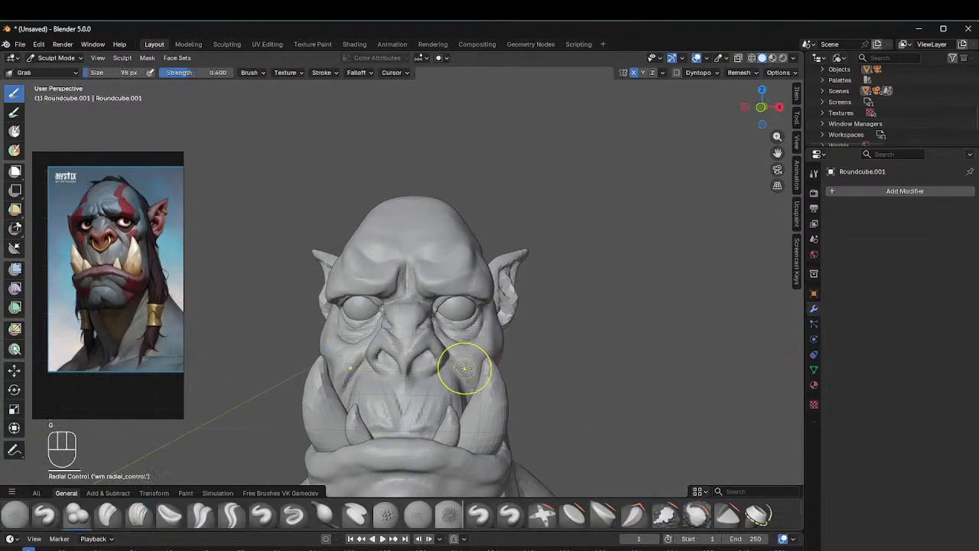
left_click_drag(468, 361, 460, 357)
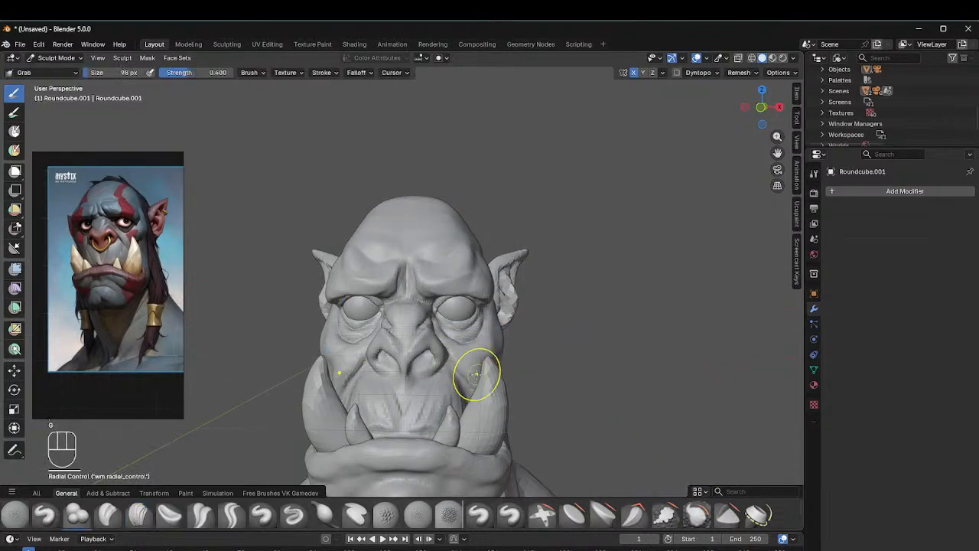
middle_click_drag(477, 364, 479, 360)
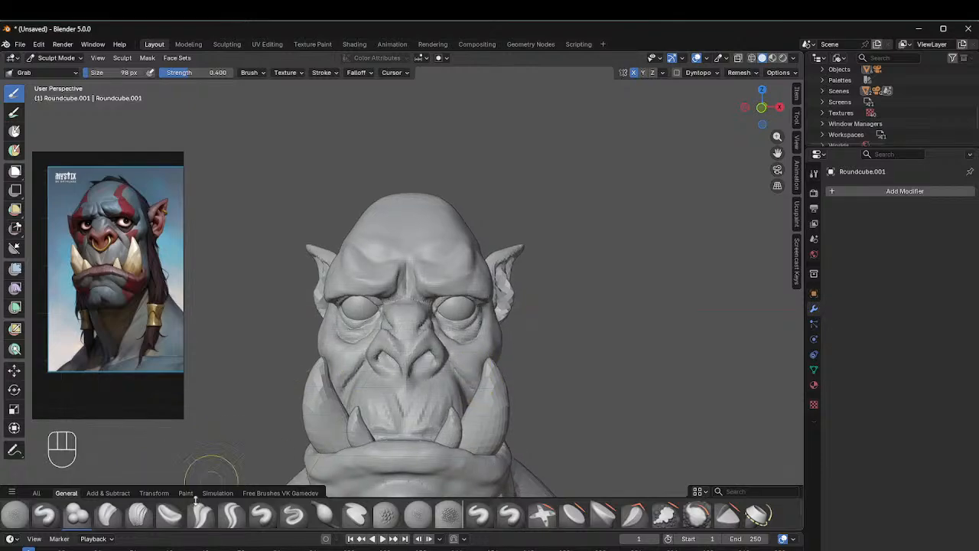
Step: Build up the folds between the cheeks and the large tusks with Clay Strips at 30 px and strength 0.500
left_click(139, 514)
key("f")
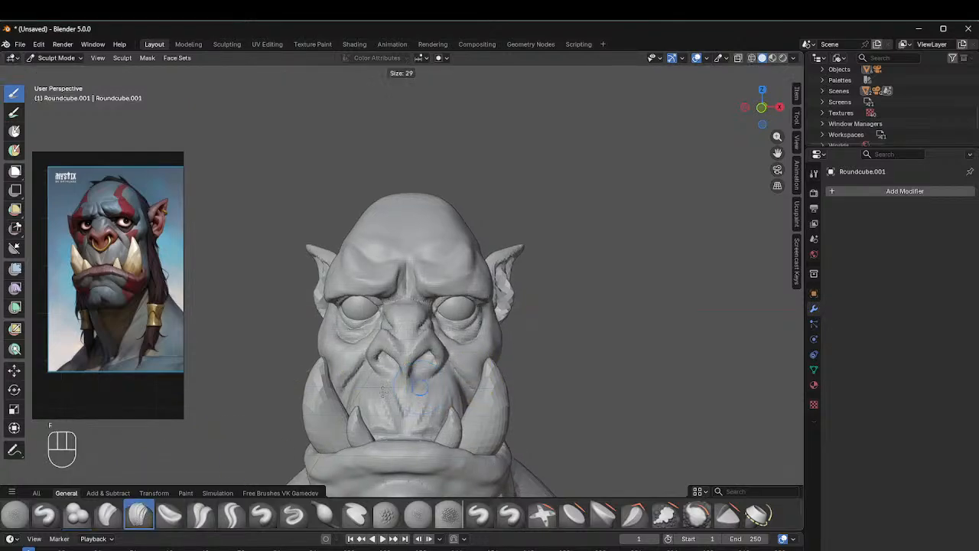
left_click(433, 383)
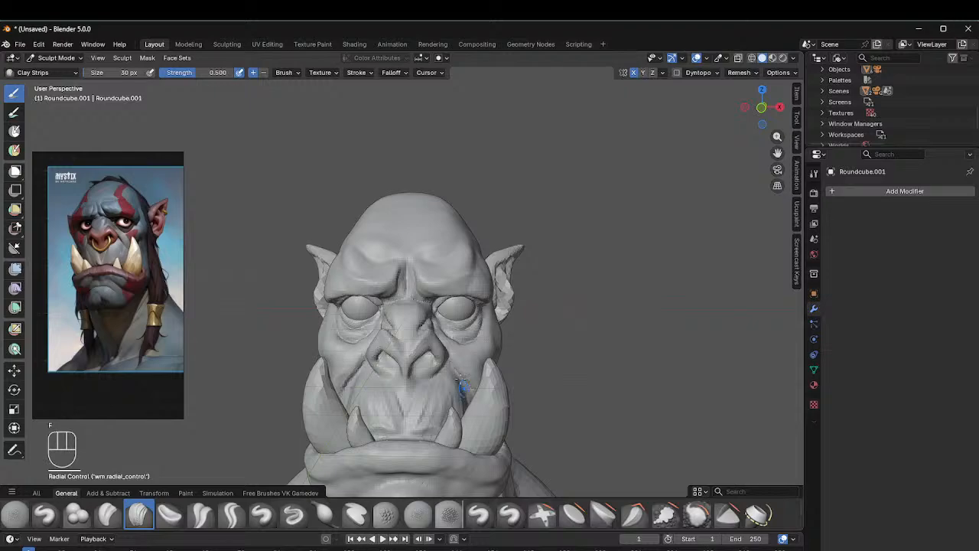
left_click(461, 379)
middle_click_drag(472, 398, 391, 334)
left_click_drag(470, 407, 478, 397)
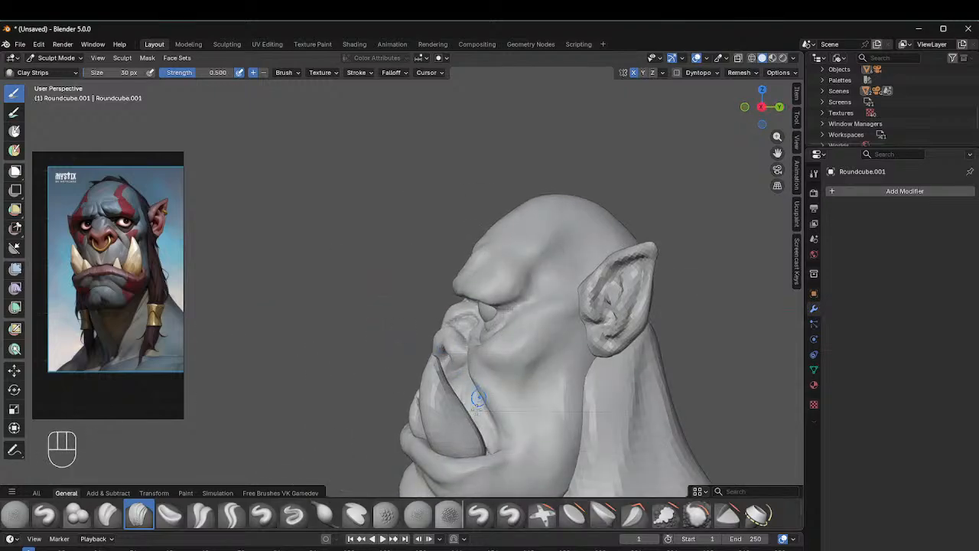
middle_click_drag(440, 401, 472, 422)
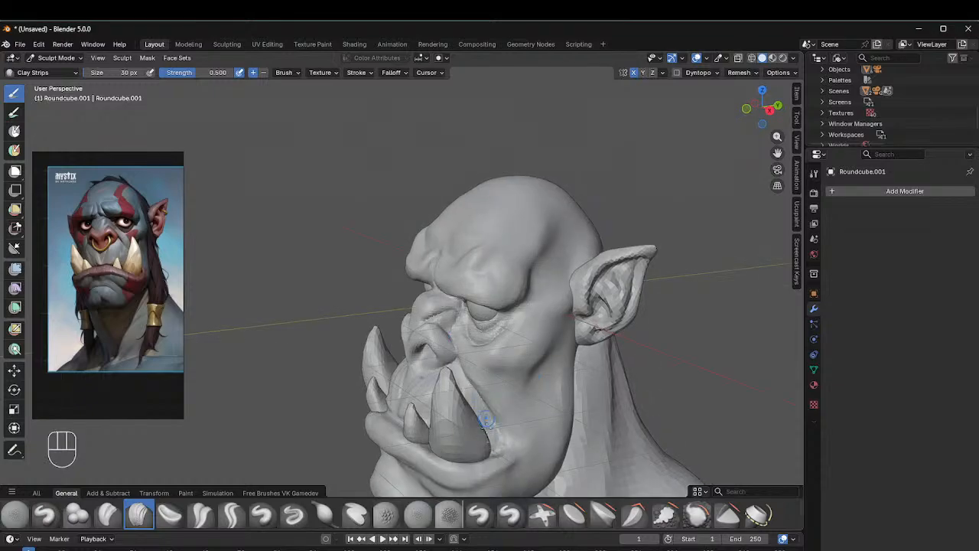
left_click_drag(480, 433, 474, 428)
middle_click_drag(482, 430, 459, 393)
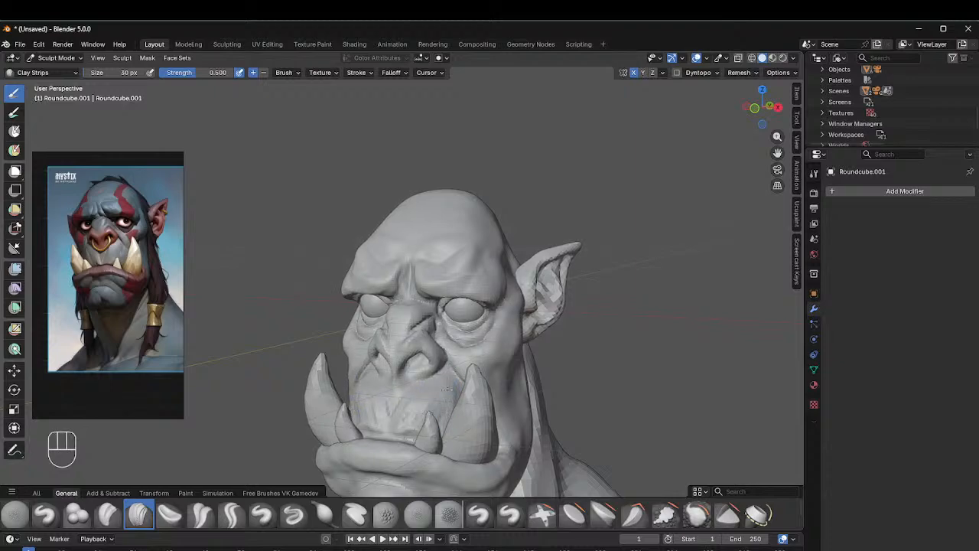
mouse_move(452, 369)
middle_mouse_down()
mouse_move(417, 366)
mouse_move(436, 367)
middle_mouse_up()
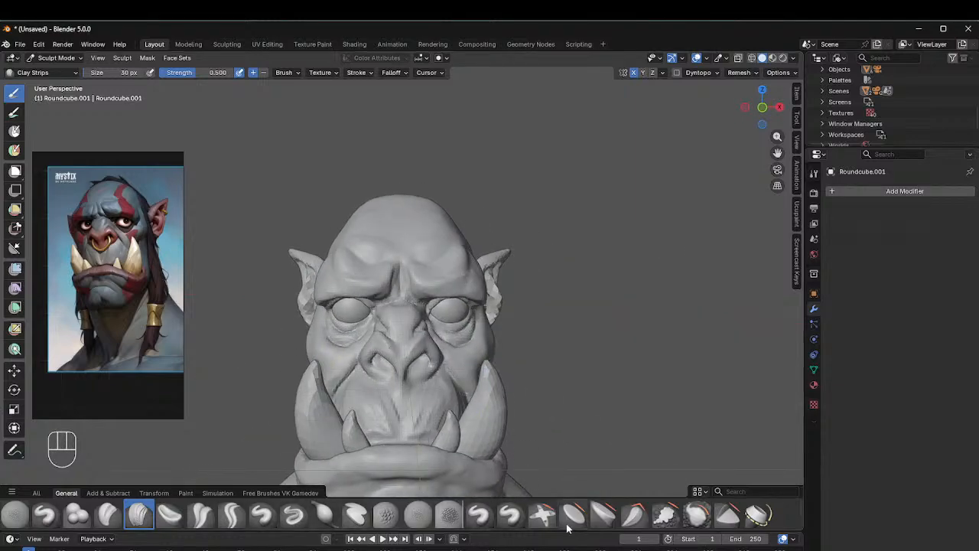
Step: Tighten the cheek folds beside the large tusks with the Pinch/Magnify brush at 90 px and strength 0.500
scroll(782, 518, "down", 2)
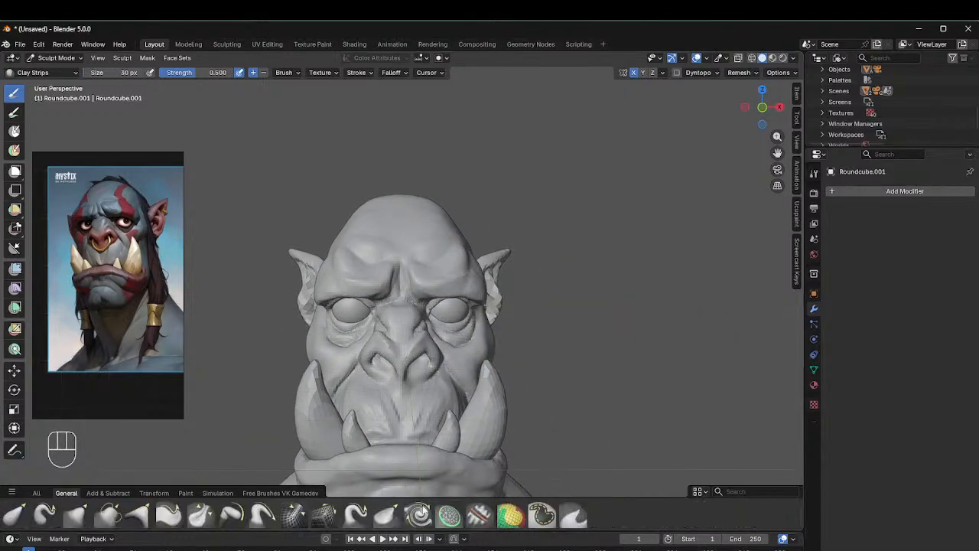
left_click(201, 515)
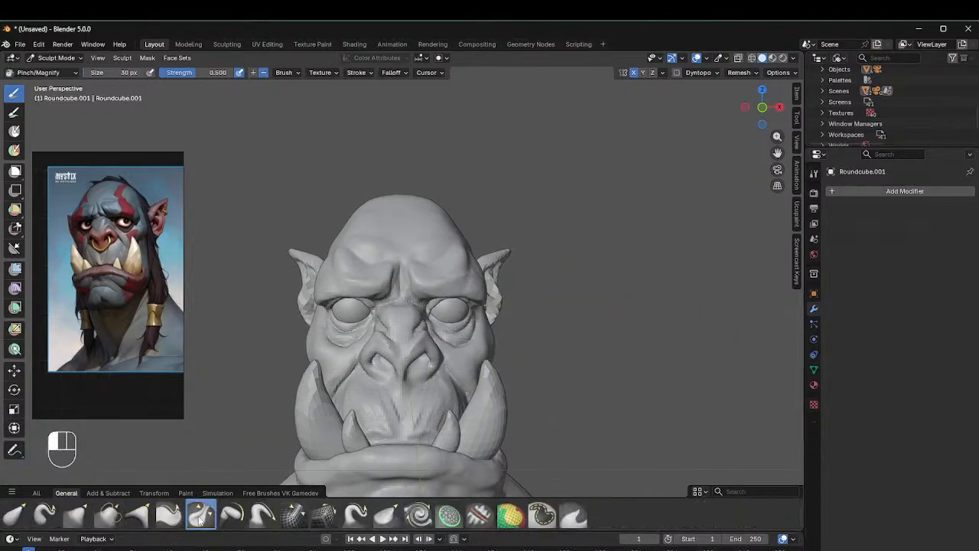
key("f")
left_click(520, 376)
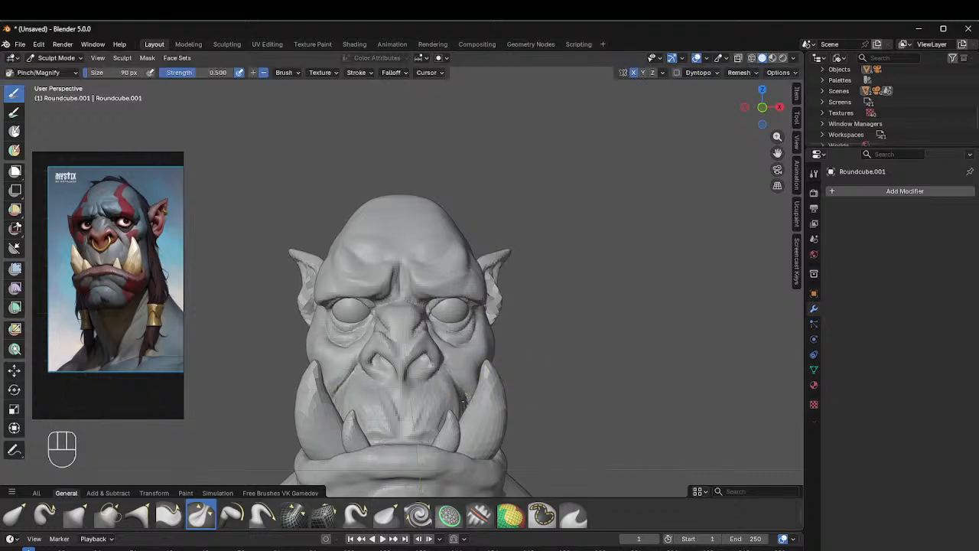
middle_click_drag(468, 413, 472, 419)
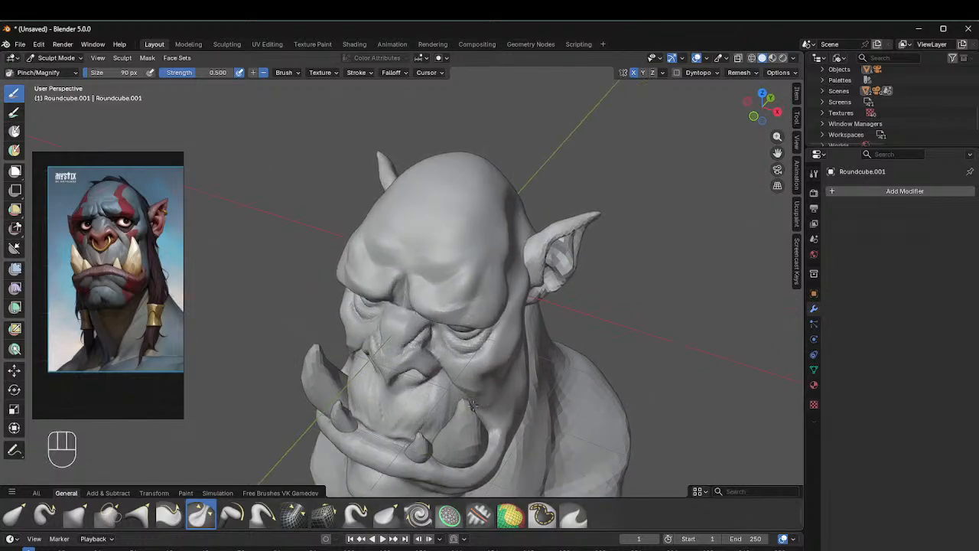
Step: Adjust the cheeks and the area around the tusks and upper lip with the Grab brush at 183 px
key("f")
left_click(512, 404)
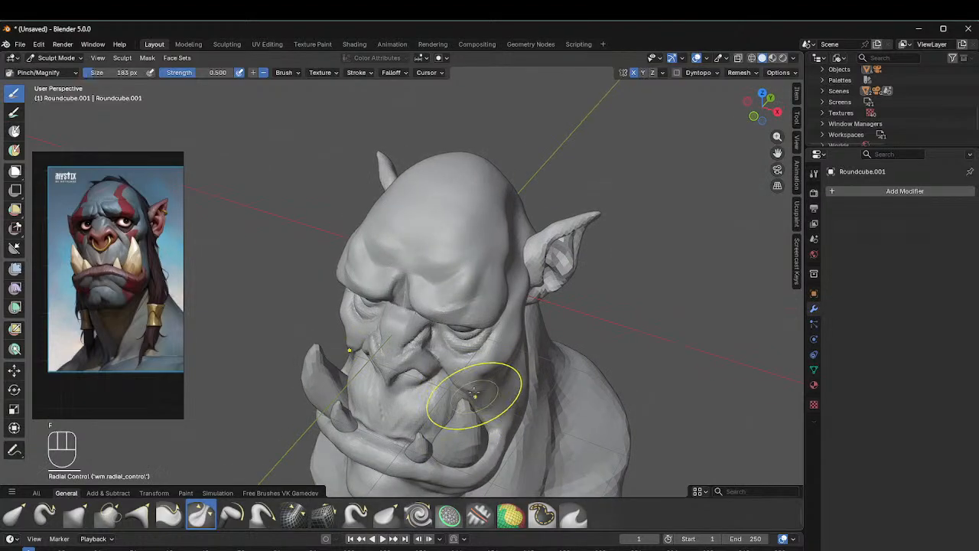
key("g")
mouse_move(464, 390)
left_mouse_down()
mouse_move(457, 387)
mouse_move(468, 396)
left_mouse_up()
middle_click_drag(468, 396, 461, 405)
mouse_move(461, 405)
left_mouse_down()
mouse_move(475, 409)
mouse_move(472, 419)
left_mouse_up()
middle_click_drag(472, 420, 583, 334)
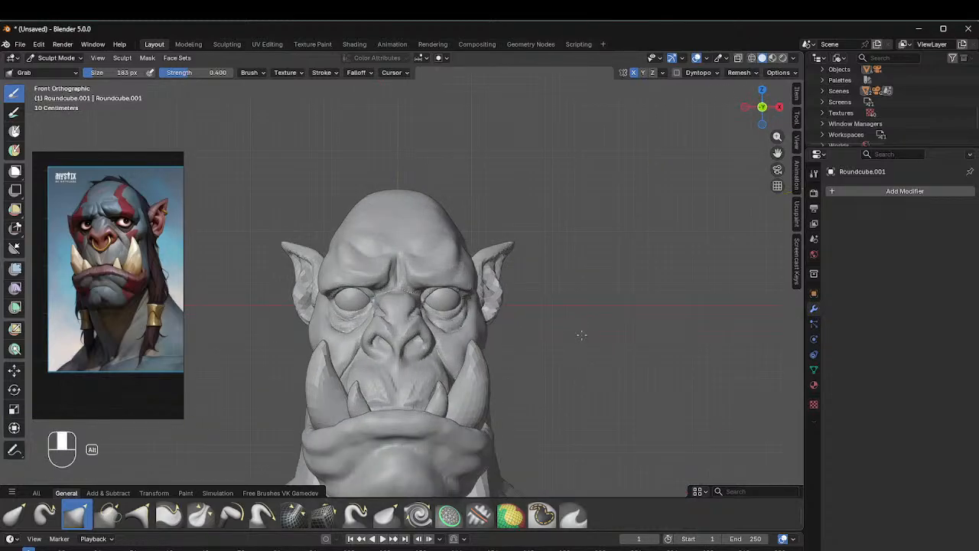
mouse_move(518, 309)
middle_mouse_down("shift")
mouse_move(538, 294)
mouse_move(532, 284)
middle_mouse_up("shift")
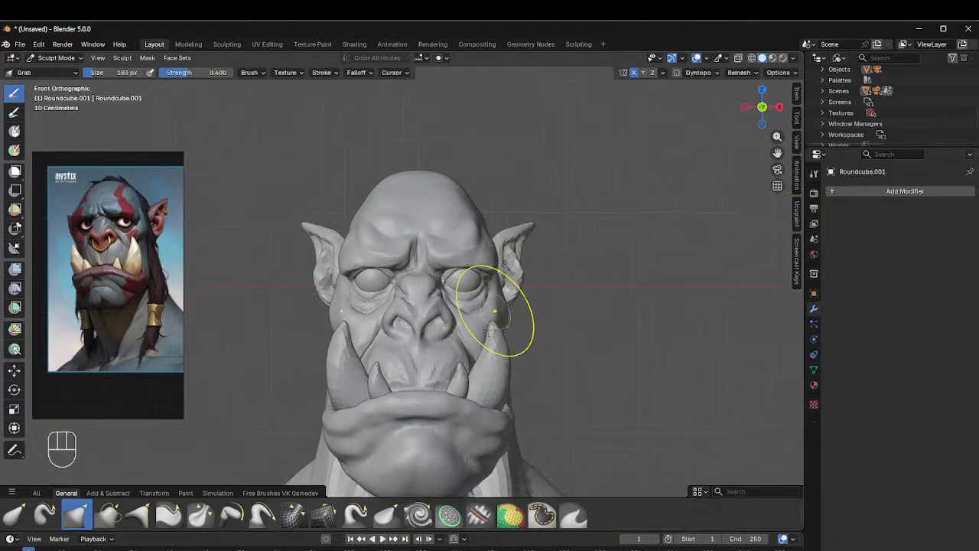
left_click(440, 384)
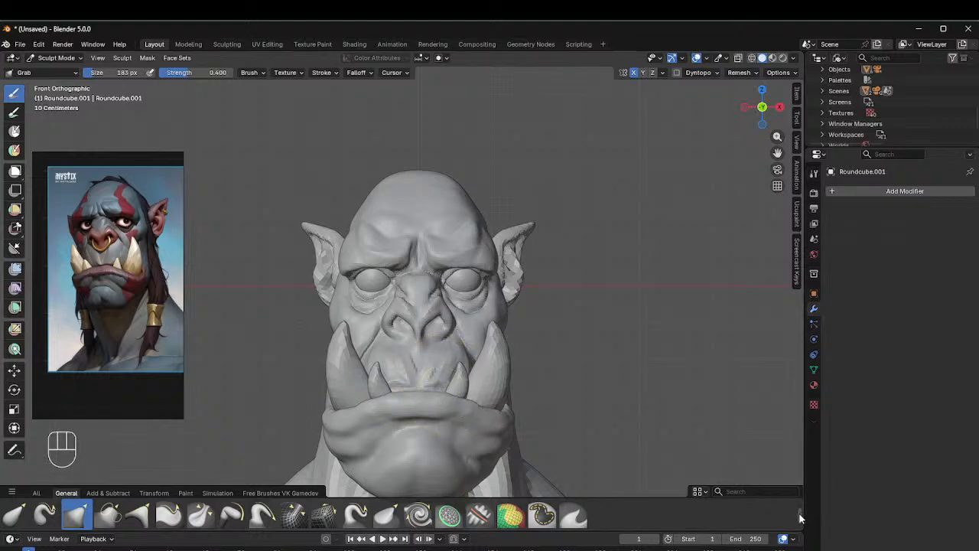
Step: Carve the seam where the lower lip meets the tusks and upper lip with Crease Sharp at 41 px and strength 0.600
scroll(799, 519, "down", 1)
left_click(232, 514)
key("f")
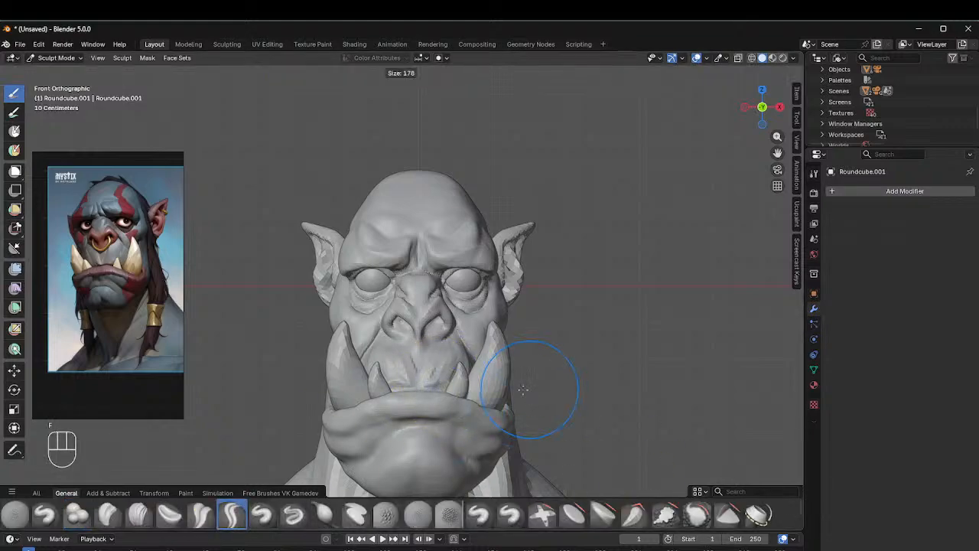
left_click(527, 390)
middle_click_drag(472, 405, 478, 422)
key("f")
left_click(444, 404)
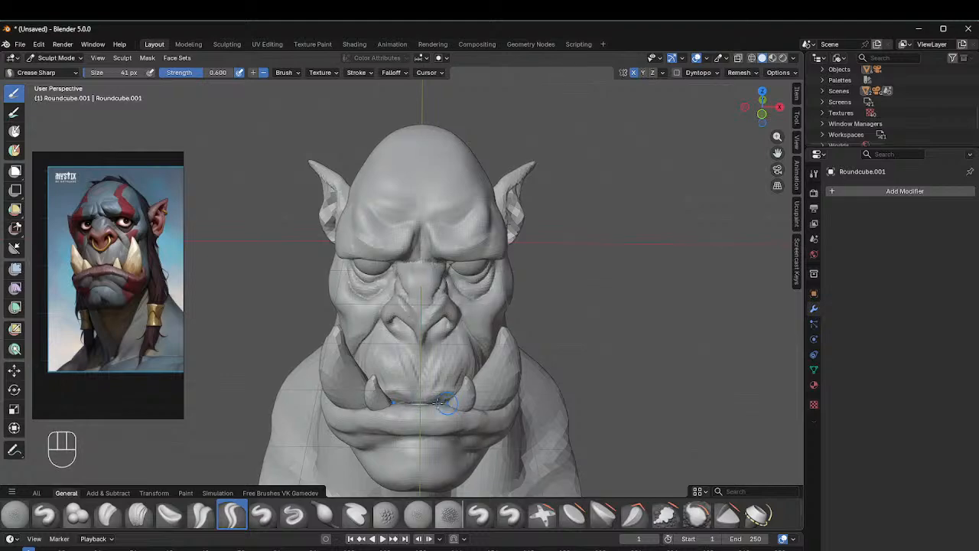
middle_click_drag(444, 404, 469, 419)
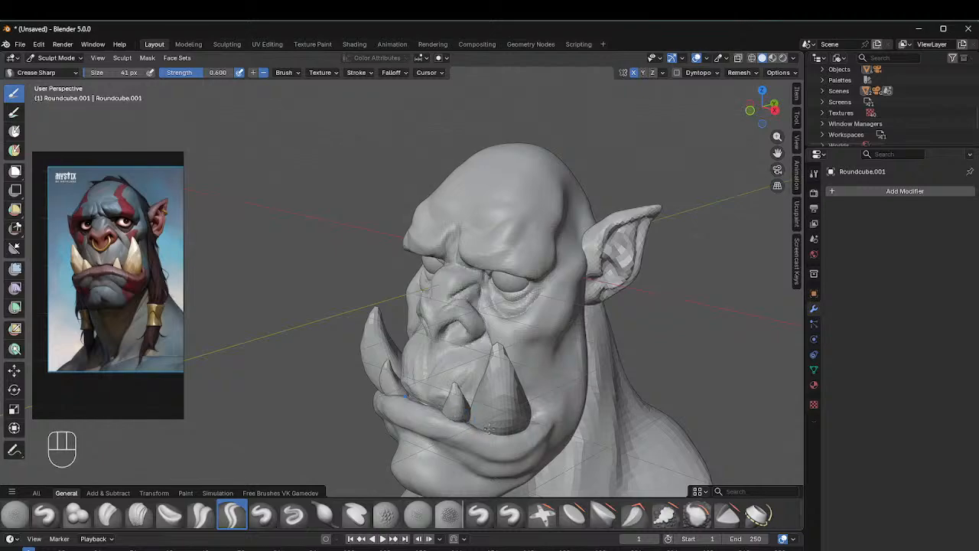
left_click_drag(486, 426, 495, 427)
mouse_move(528, 419)
middle_mouse_down()
mouse_move(537, 365)
mouse_move(382, 429)
middle_mouse_up()
Step: Inflate the lower lip around the tusk bases with Inflate/Deflate at 100 px and strength 0.500
left_click(324, 514)
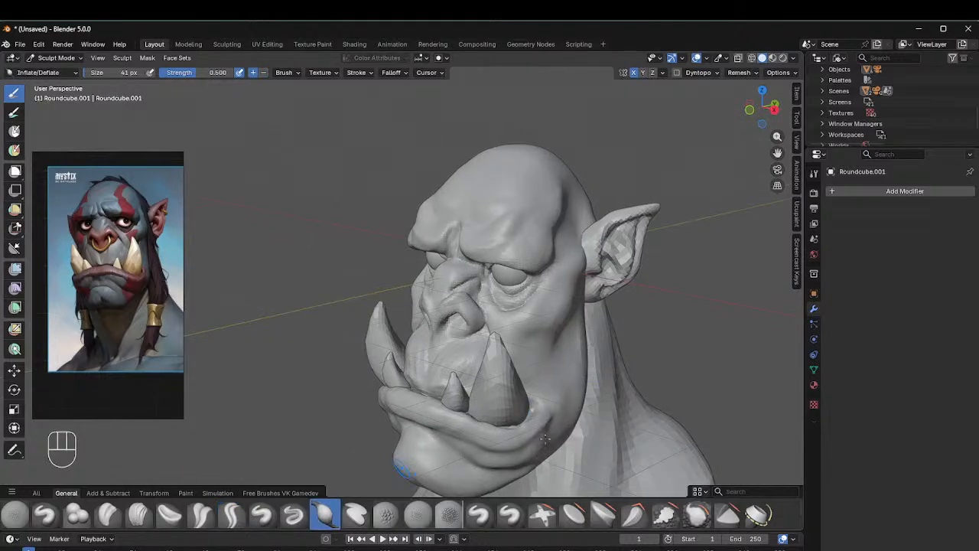
key("f")
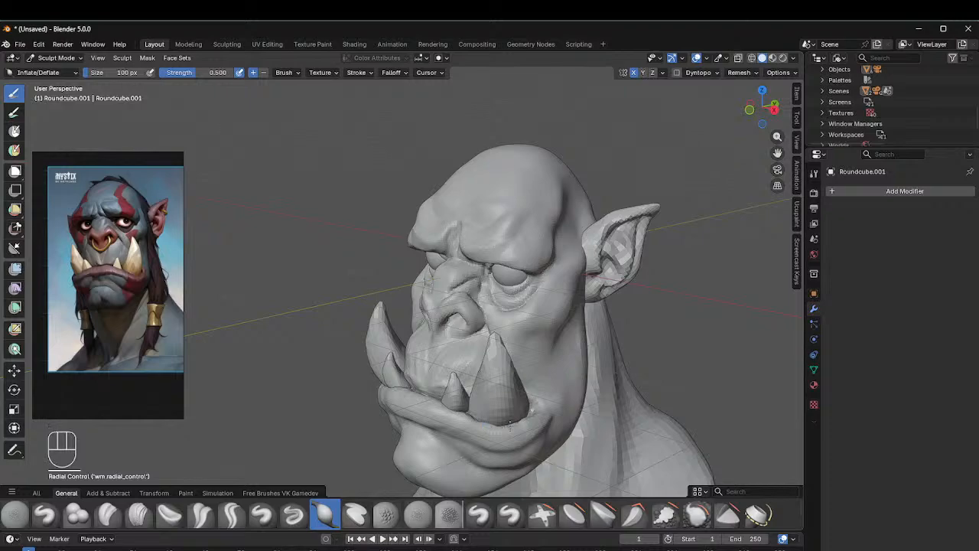
middle_click_drag(455, 418, 402, 430)
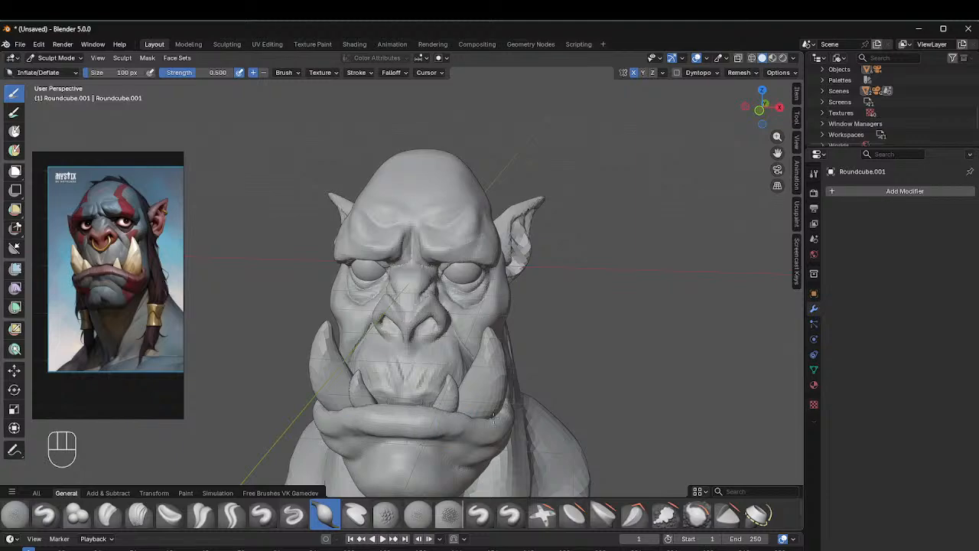
mouse_move(494, 417)
middle_mouse_down()
mouse_move(459, 419)
mouse_move(489, 428)
mouse_move(459, 438)
middle_mouse_up()
Step: Sharpen the middle of the lower lip's bottom edge with Crease Polish at 54 px and strength 0.250
left_click(201, 514)
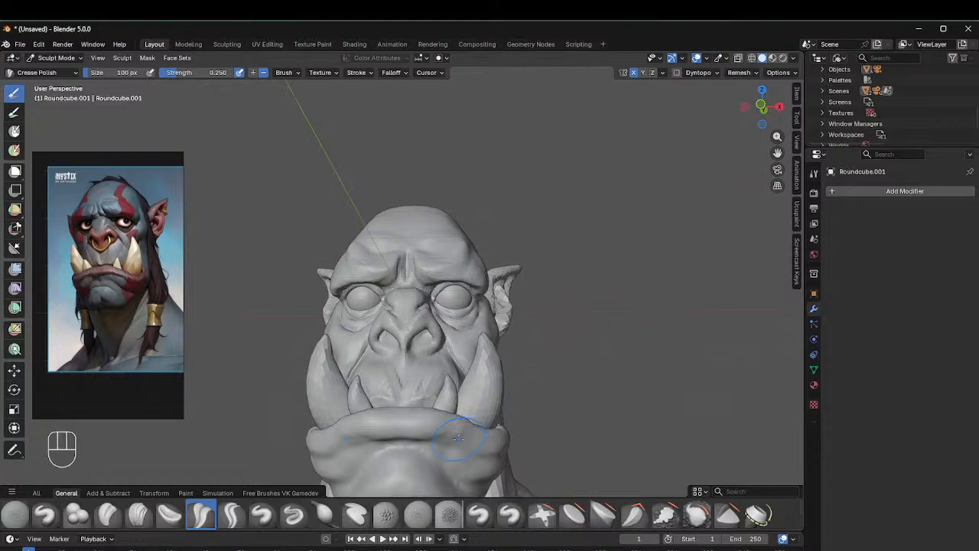
key("ctrl")
key("f")
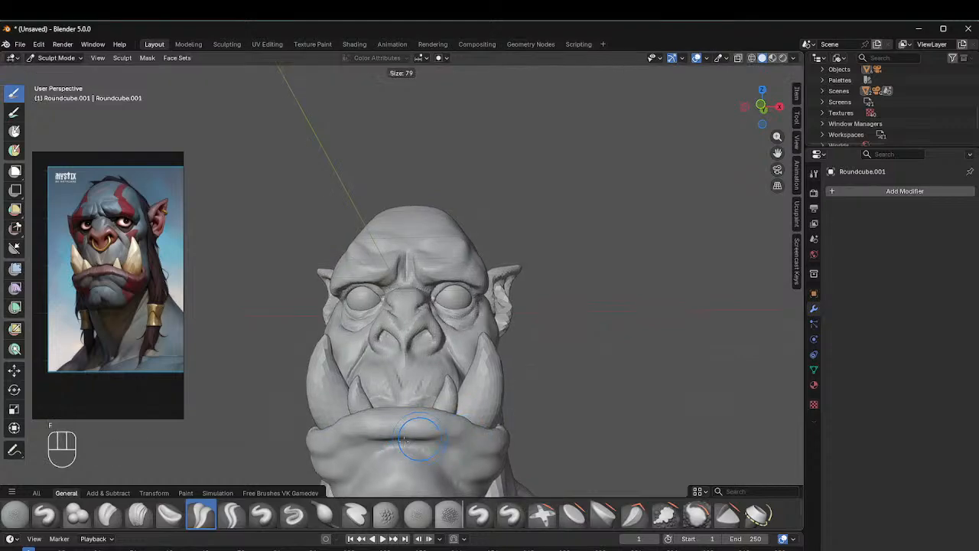
left_click(406, 430)
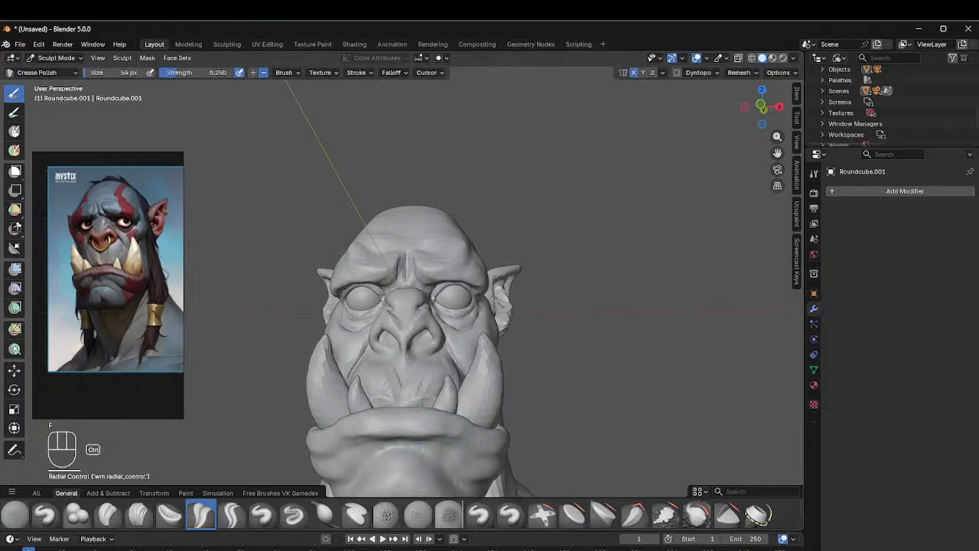
left_click_drag(348, 437, 452, 436)
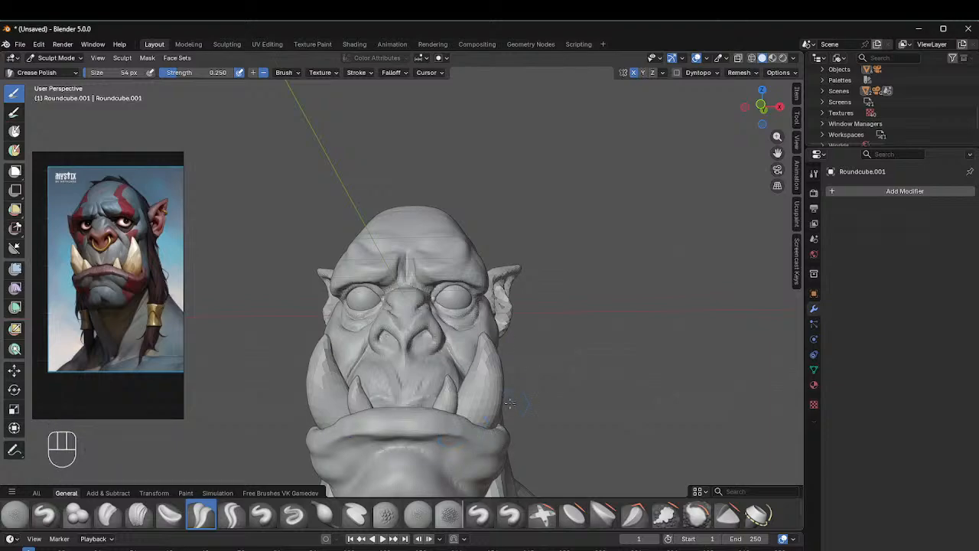
Step: Extend the sharpened lower-lip edge out to the mouth corners with inverted Crease Polish strokes
middle_click_drag(510, 403, 466, 408)
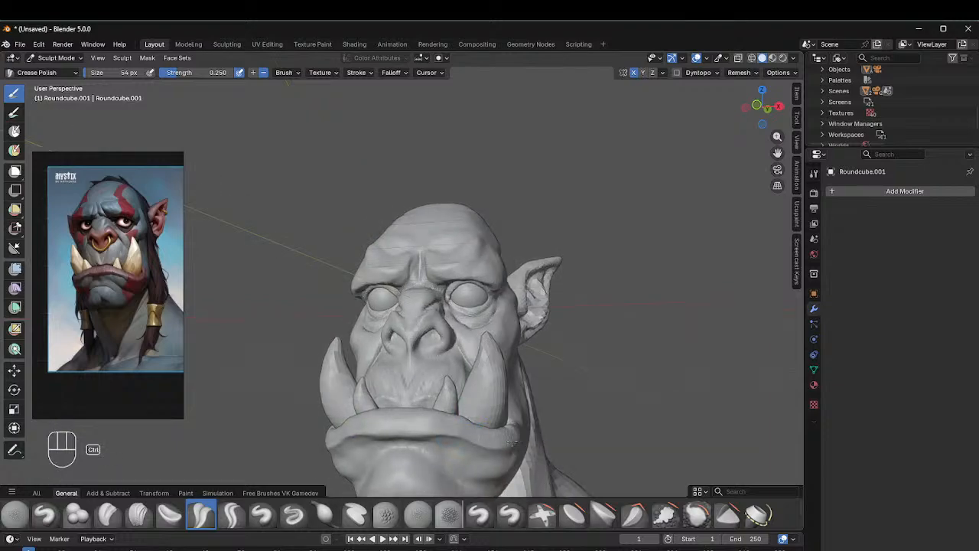
left_click_drag(512, 441, 494, 446, "ctrl")
left_click_drag(388, 432, 459, 433, "ctrl")
middle_click_drag(498, 431, 409, 429)
mouse_move(483, 439)
left_mouse_down("ctrl")
mouse_move(540, 420)
mouse_move(528, 407)
left_mouse_up("ctrl")
mouse_move(540, 383)
middle_mouse_down()
mouse_move(625, 401)
mouse_move(437, 400)
middle_mouse_up()
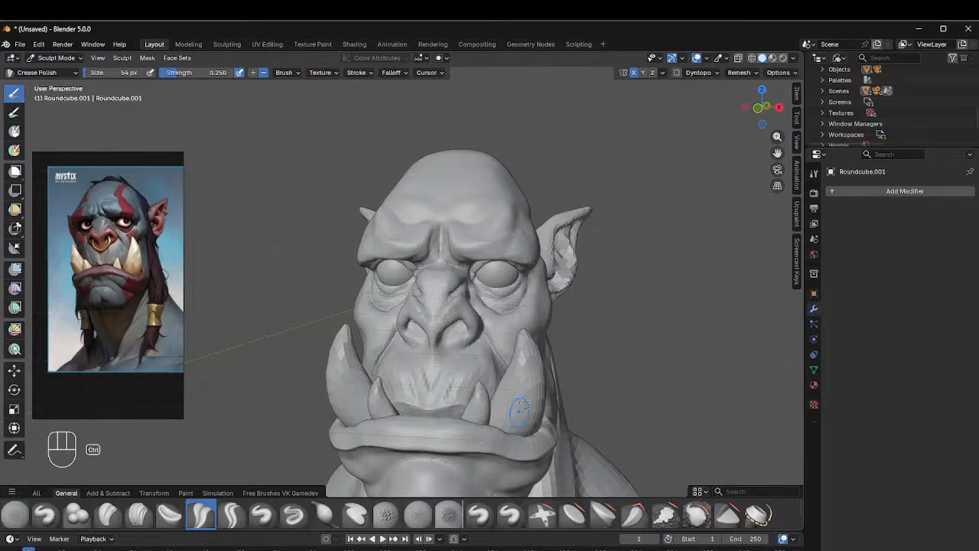
middle_click_drag(515, 404, 543, 396, "alt")
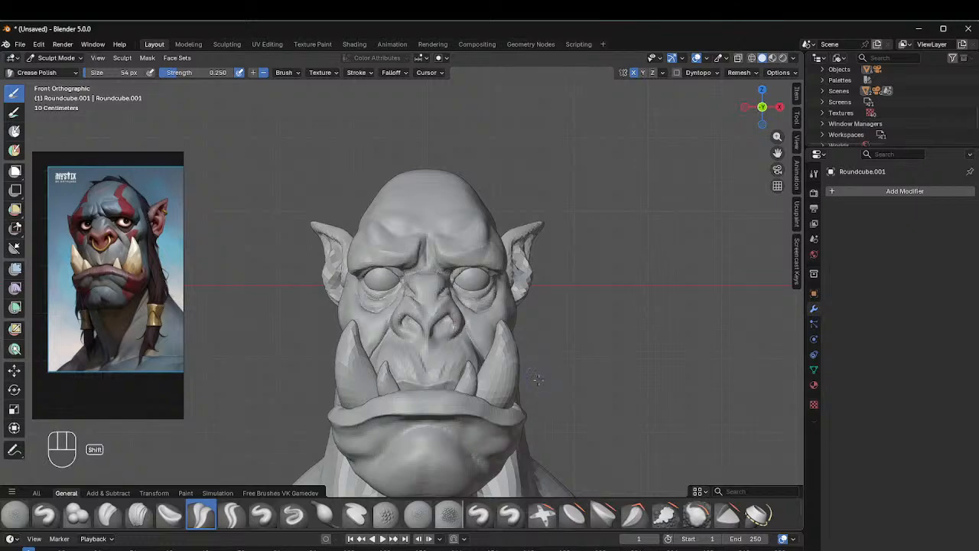
Step: Carve creases between the lower lip and the chin in front view with Draw Sharp at 47 px and strength 0.500
left_click(293, 514)
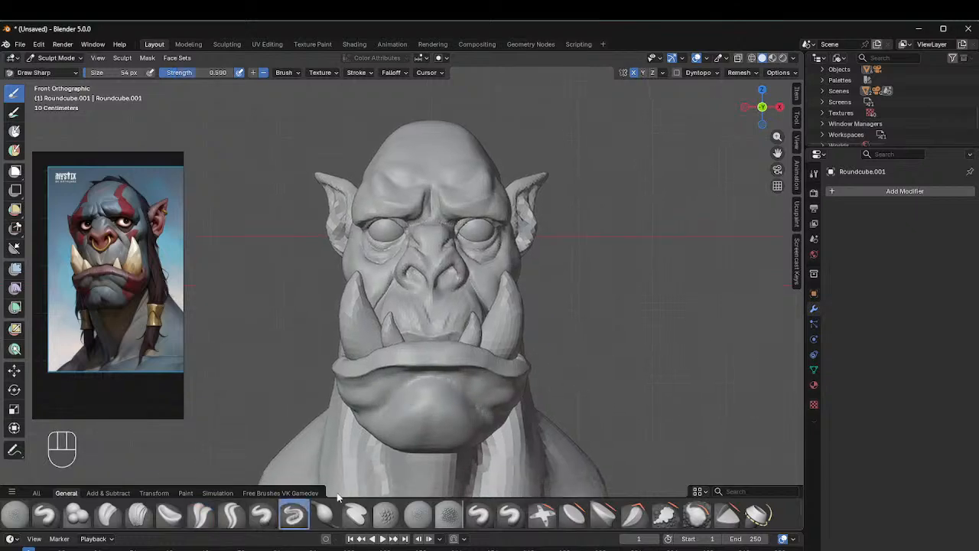
key("f")
left_click(453, 421)
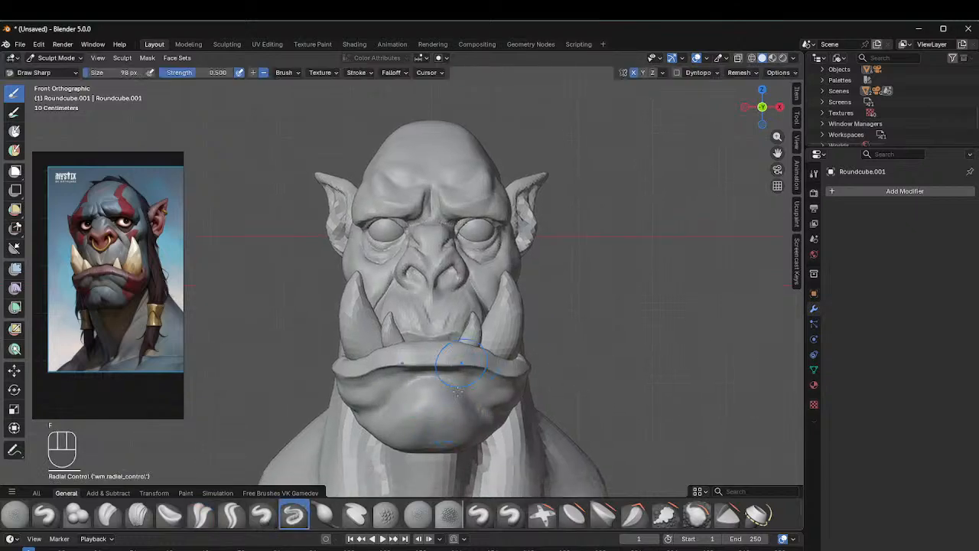
key("f")
left_click(444, 386)
key("f")
left_click(435, 394)
left_click_drag(415, 404, 497, 398)
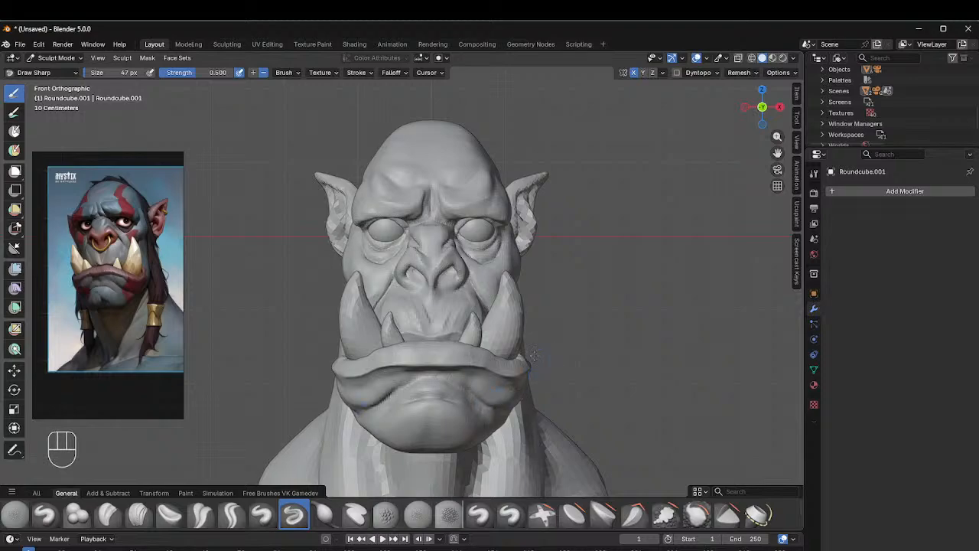
Step: Continue the Draw Sharp creases below the mouth corners and along the side of the chin
middle_click_drag(519, 392, 500, 379)
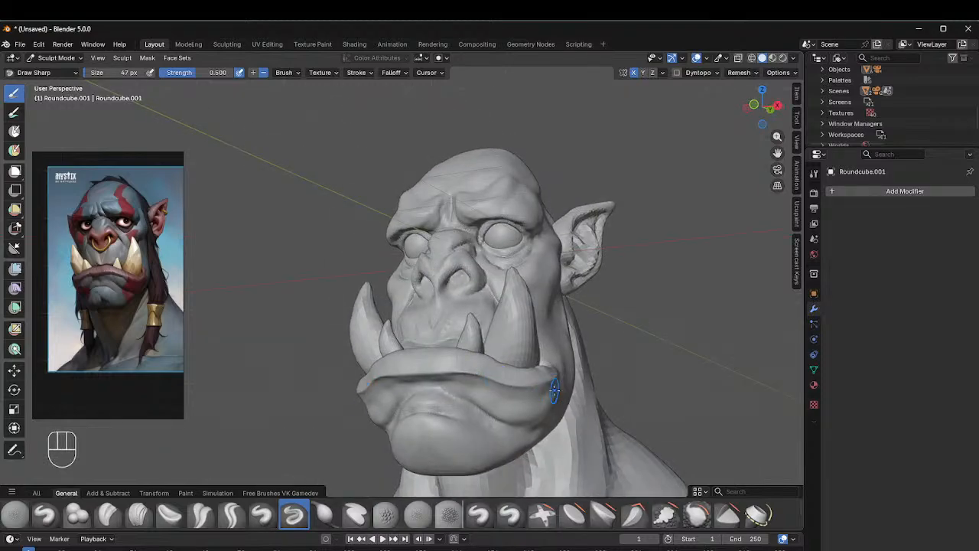
left_click_drag(540, 399, 508, 397)
mouse_move(472, 408)
middle_mouse_down()
mouse_move(566, 406)
mouse_move(501, 426)
middle_mouse_up()
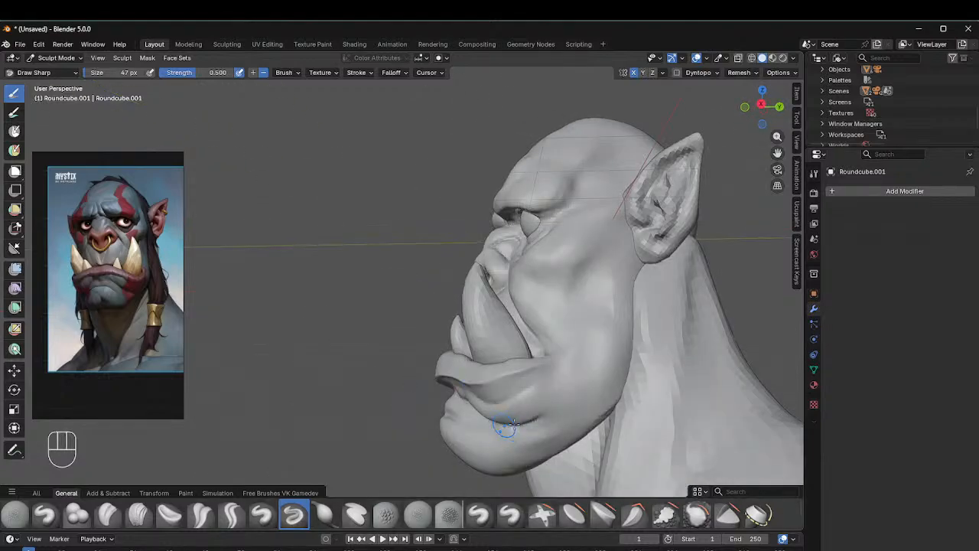
Step: Puff up the area between the lower lip and the chin with Inflate/Deflate at 75 px and strength 0.500
key("shift")
middle_click_drag(526, 411, 428, 428)
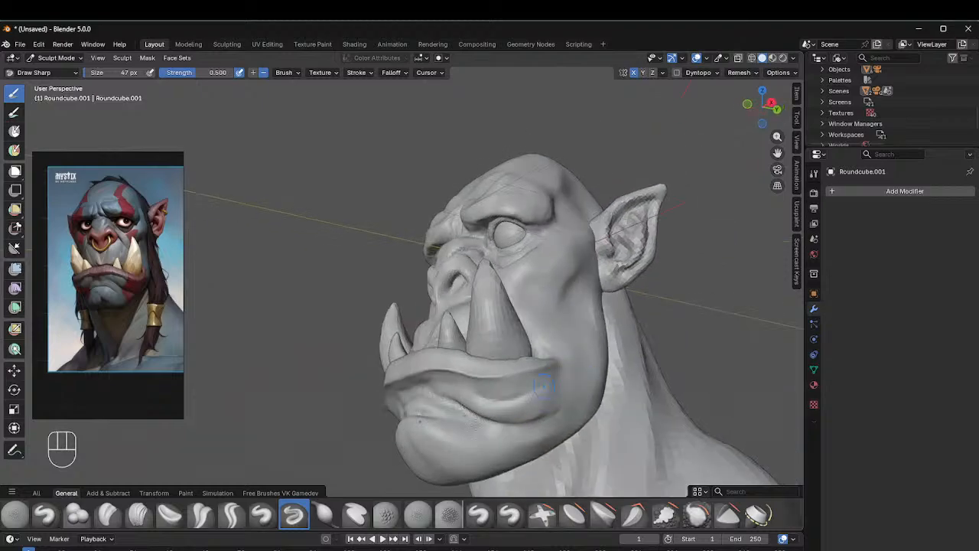
left_click(324, 514)
key("f")
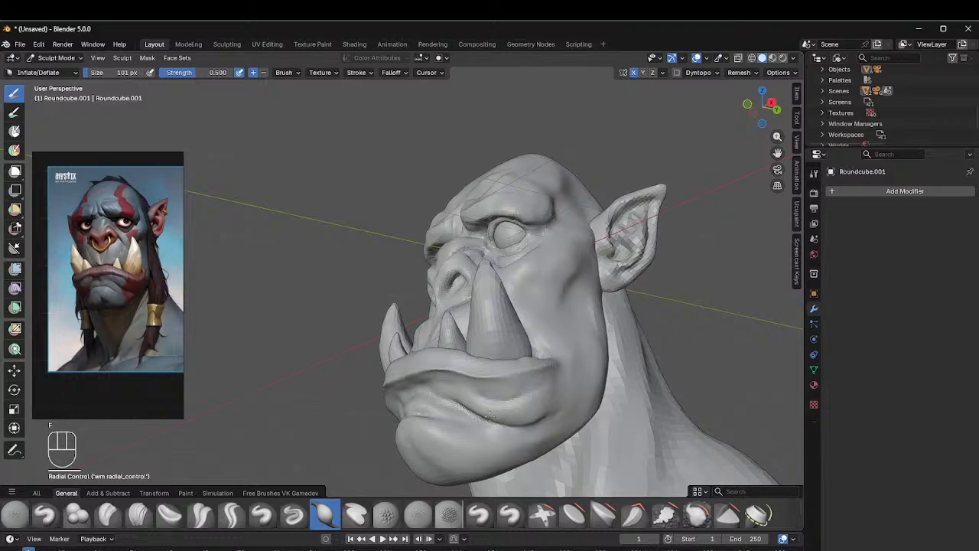
middle_click_drag(522, 424, 461, 399)
key("f")
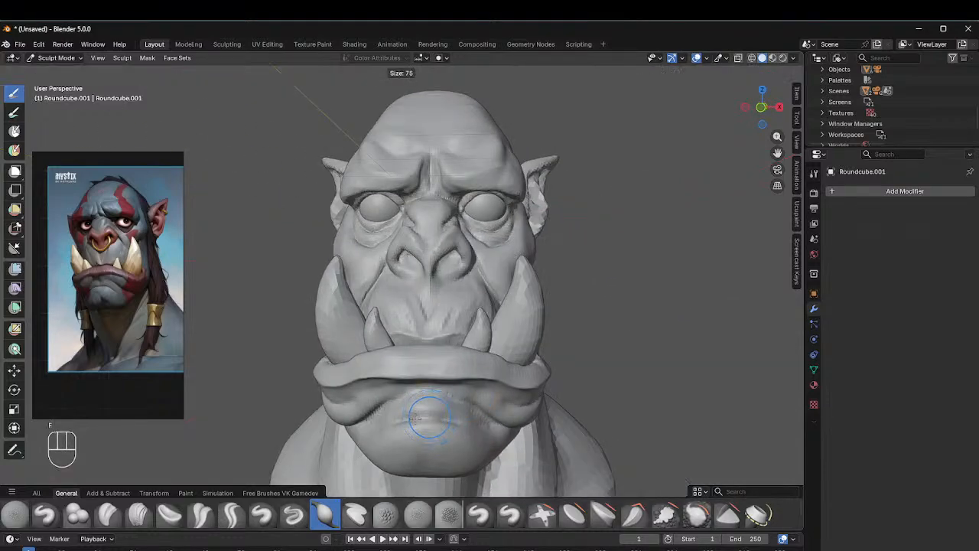
left_click(444, 409)
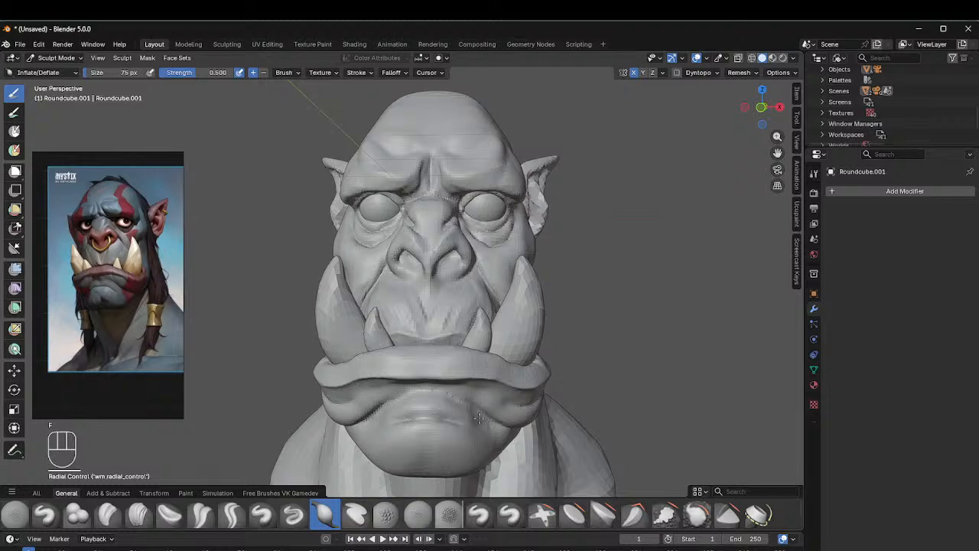
Step: Carve a vertical cleft down the middle of the chin with Draw Sharp at 75 px and strength 0.500
middle_click_drag(444, 356, 432, 295, "shift")
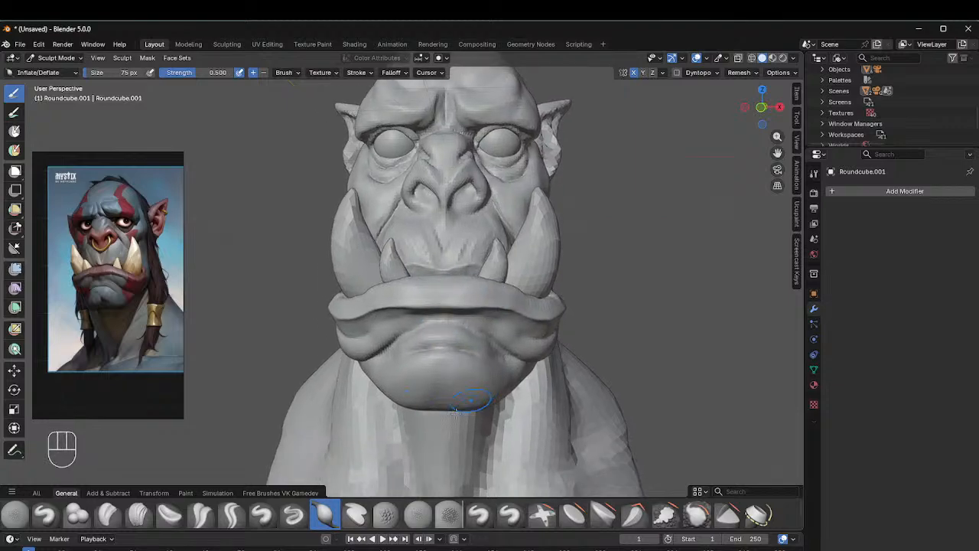
left_click(294, 514)
middle_click_drag(428, 428, 452, 372)
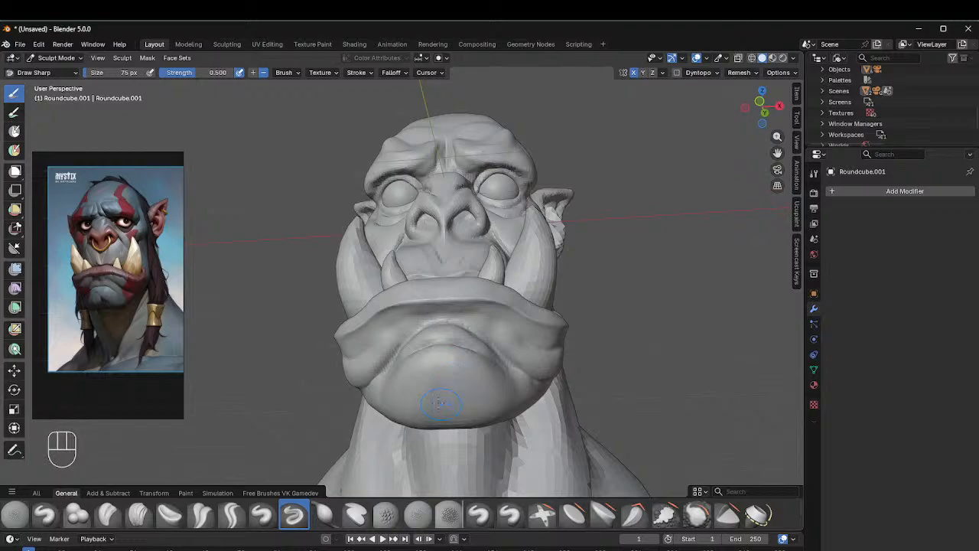
left_click_drag(442, 362, 443, 393)
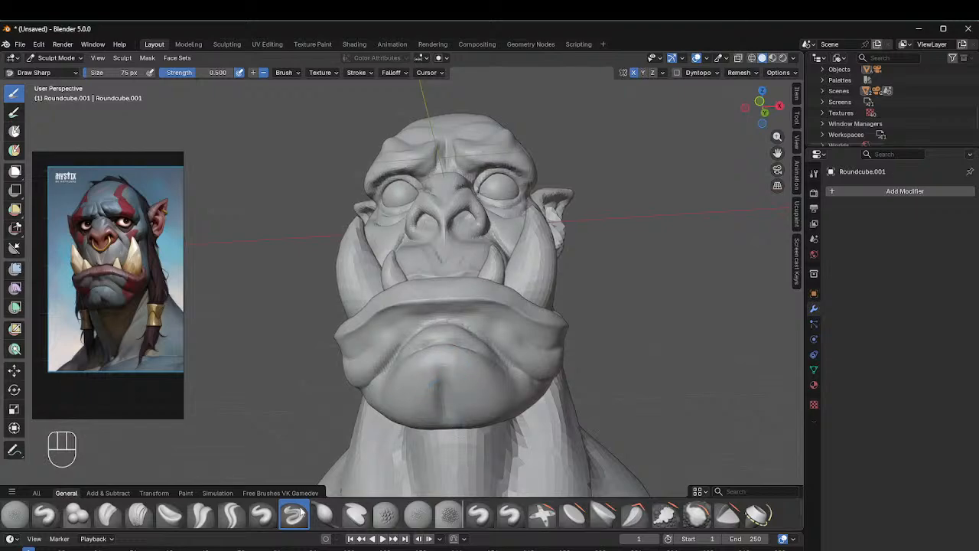
Step: Inflate the chin on both sides of the cleft with Inflate/Deflate at 112 px and strength 0.500
left_click(325, 514)
key("f")
left_click(457, 411)
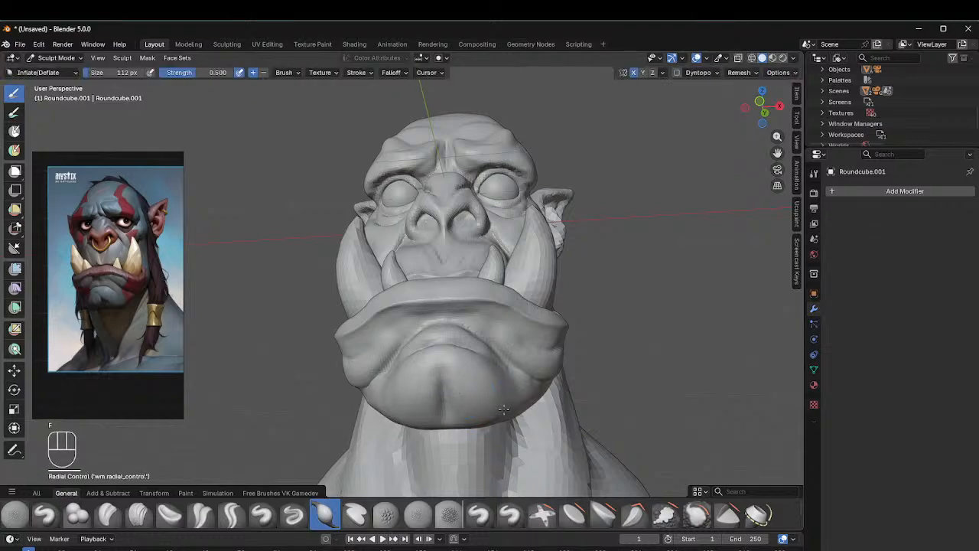
mouse_move(478, 394)
middle_mouse_down()
mouse_move(367, 390)
mouse_move(505, 394)
mouse_move(478, 394)
middle_mouse_up()
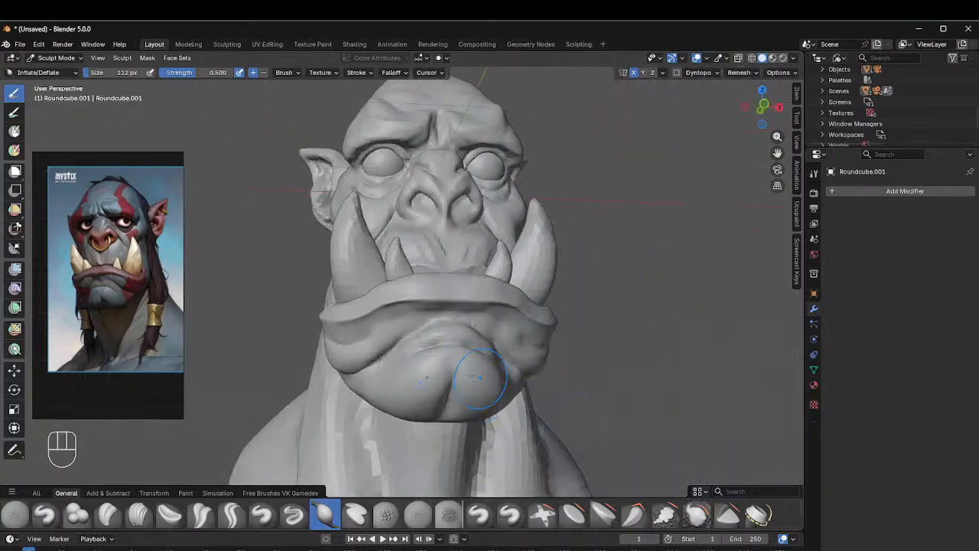
middle_click_drag(513, 406, 516, 385)
key("KP_1")
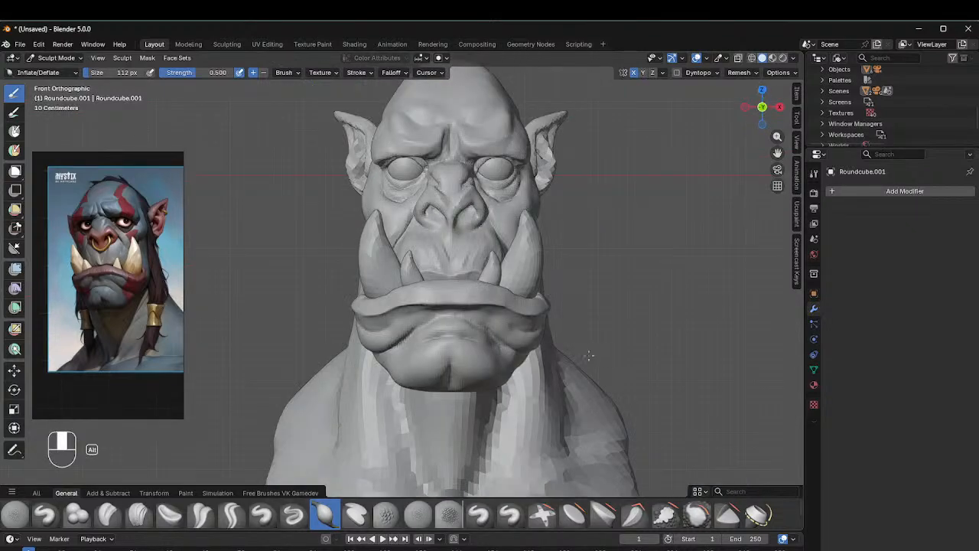
Step: Pull the mouth and tusk area slightly downward with Grab at 373 px and strength 0.400
scroll(582, 267, "down", 3)
middle_click_drag(419, 291, 300, 281, "shift")
middle_click_drag(328, 253, 499, 228)
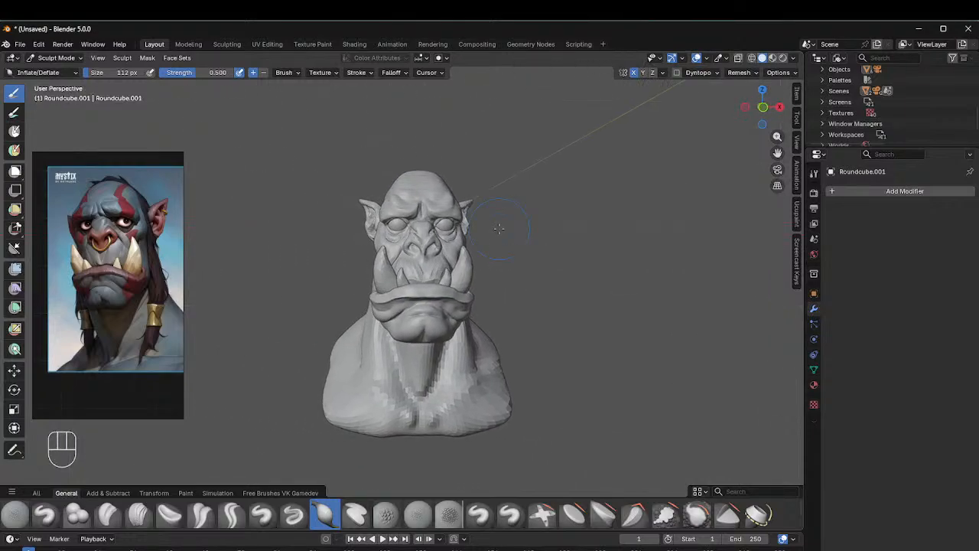
scroll(499, 228, "up", 2)
middle_click_drag(399, 230, 373, 214)
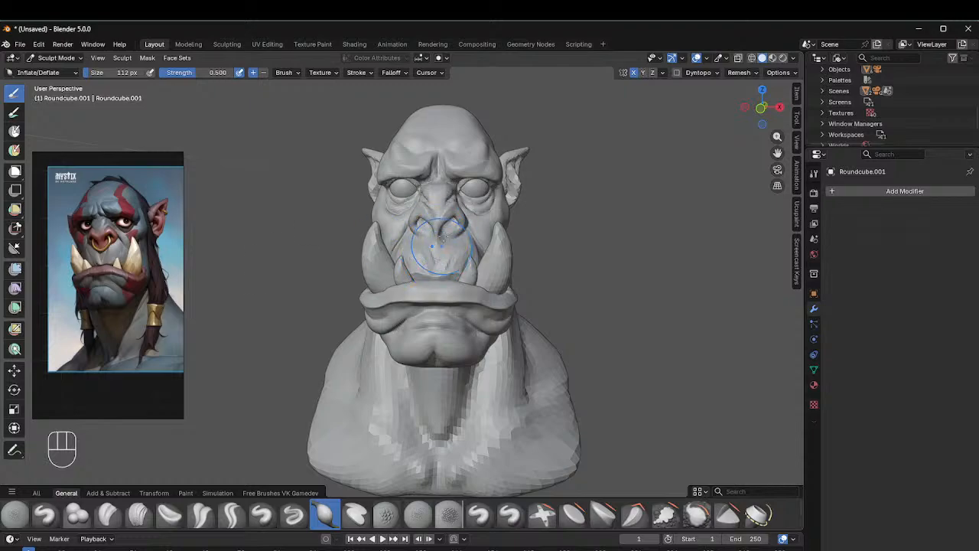
middle_click_drag(506, 246, 486, 270)
key("g")
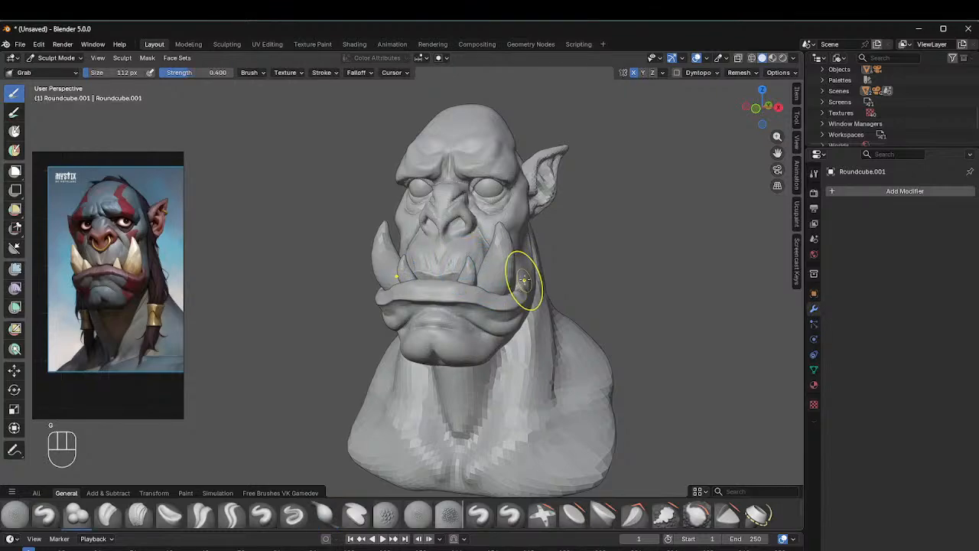
key("f")
left_click(459, 291)
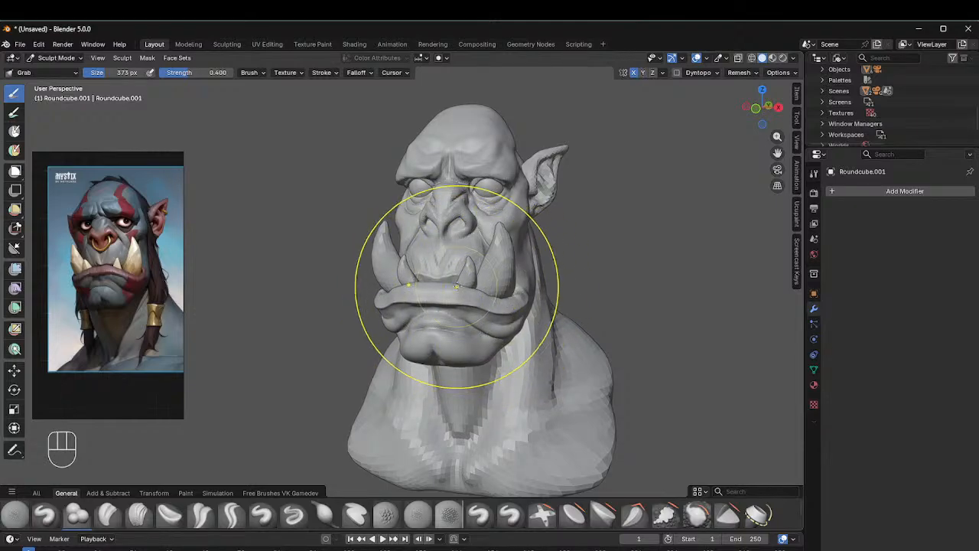
mouse_move(457, 286)
left_mouse_down()
mouse_move(485, 309)
mouse_move(521, 311)
left_mouse_up()
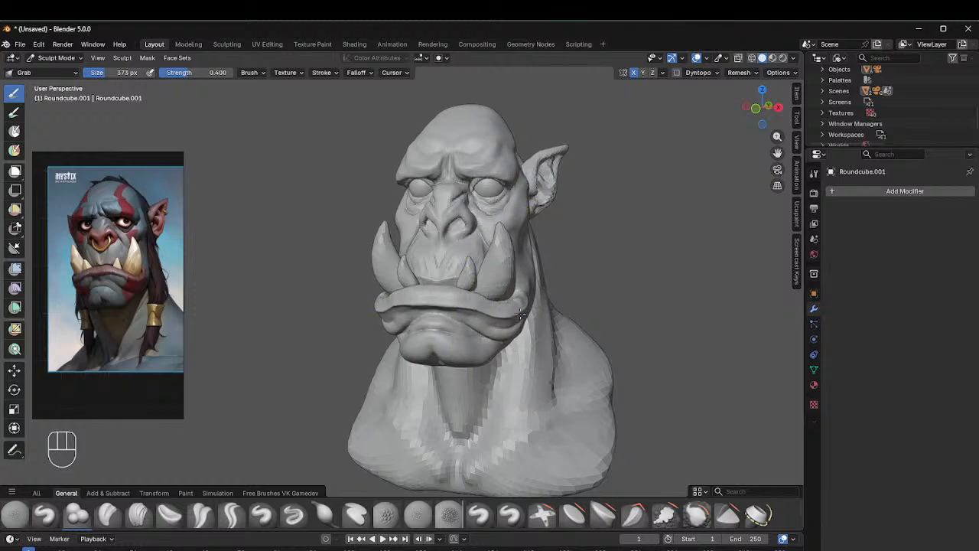
Step: Adjust the mouth corners and lower-lip folds with Grab, reducing the brush from 208 to 154 and 106 px
middle_click_drag(507, 295, 534, 325)
key("f")
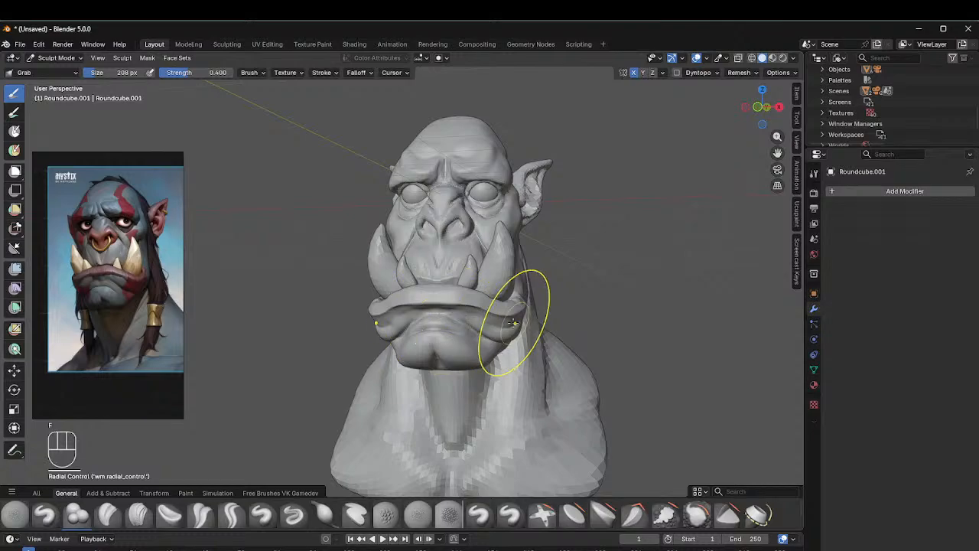
key("f")
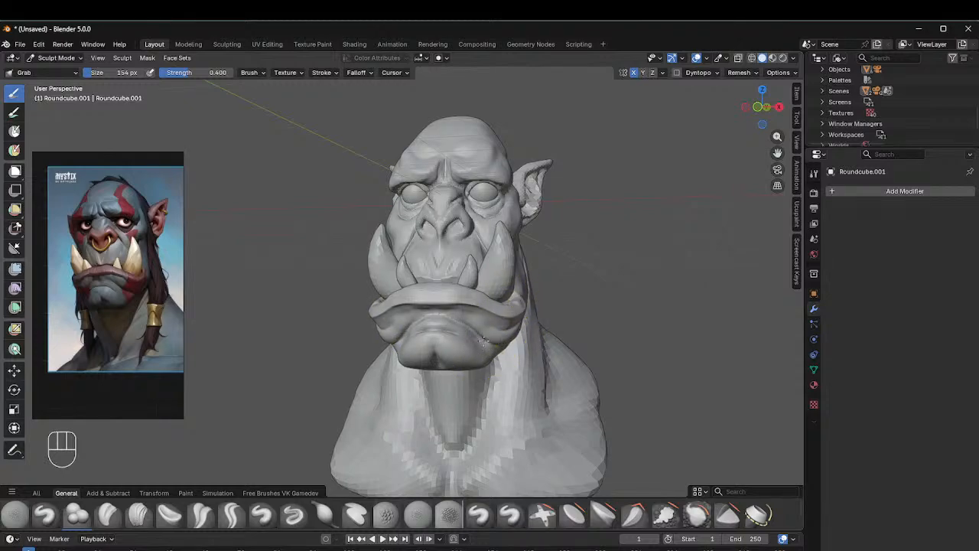
key("f")
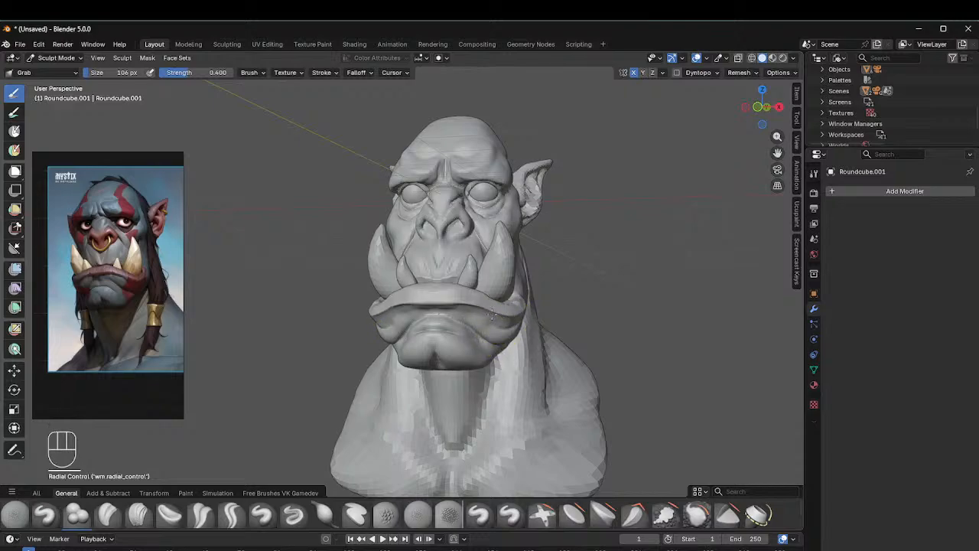
Step: Reshape the chin profile from the side with Grab at 197 px and strength 0.400
mouse_move(611, 163)
middle_mouse_down()
mouse_move(445, 222)
mouse_move(514, 264)
middle_mouse_up()
key("f")
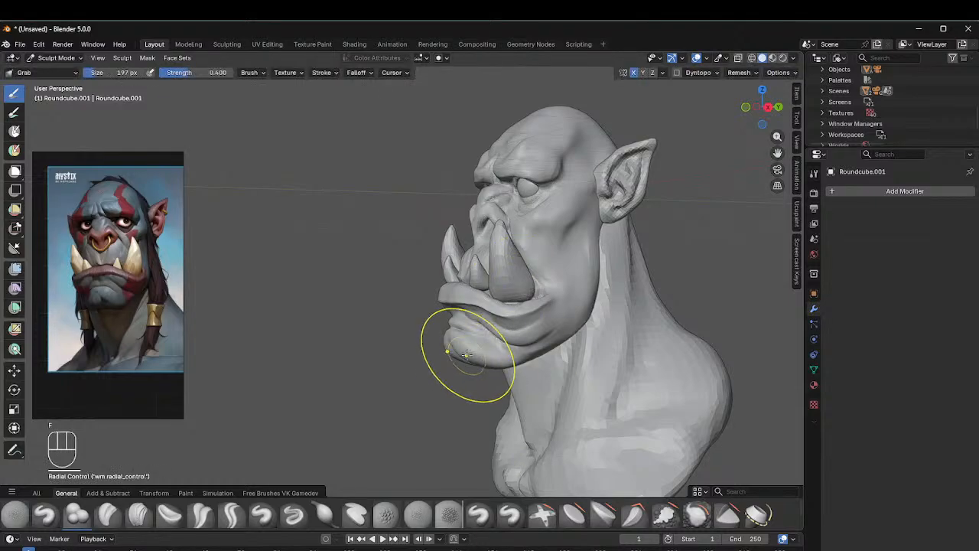
middle_click_drag(482, 314, 554, 321)
middle_click_drag(500, 306, 470, 360)
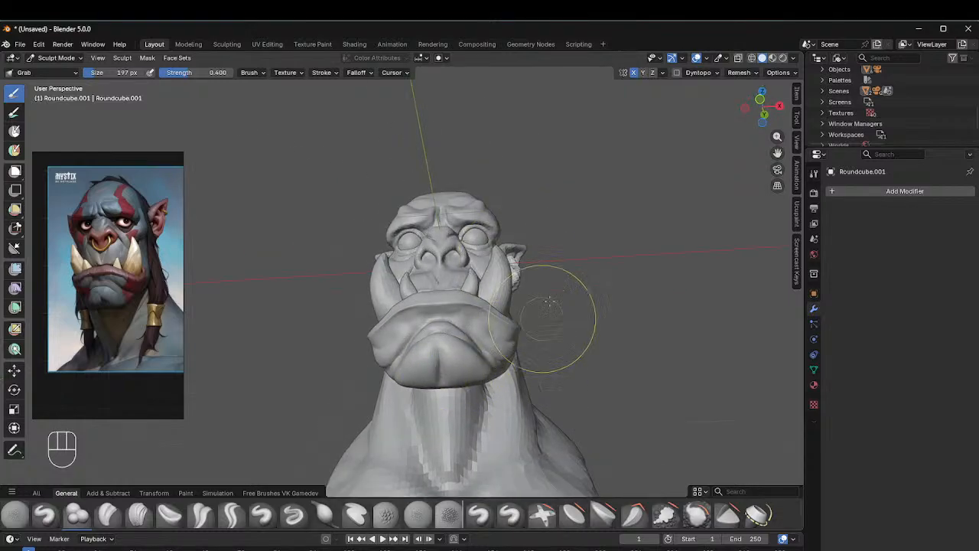
Step: Reshape the nose and nostrils from the front with Grab at 150 px and strength 0.400
mouse_move(557, 306)
middle_mouse_down()
mouse_move(564, 353)
mouse_move(567, 344)
middle_mouse_up()
middle_click_drag(595, 253, 552, 255, "shift")
middle_click_drag(451, 255, 505, 240)
key("f")
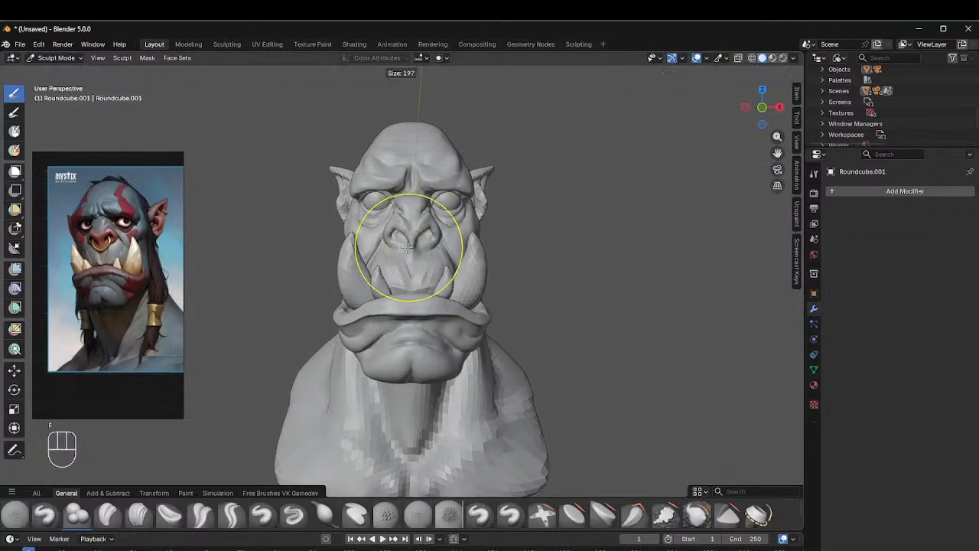
left_click(413, 247)
left_click_drag(424, 246, 431, 243)
left_click_drag(427, 244, 430, 241)
left_click_drag(428, 242, 429, 225)
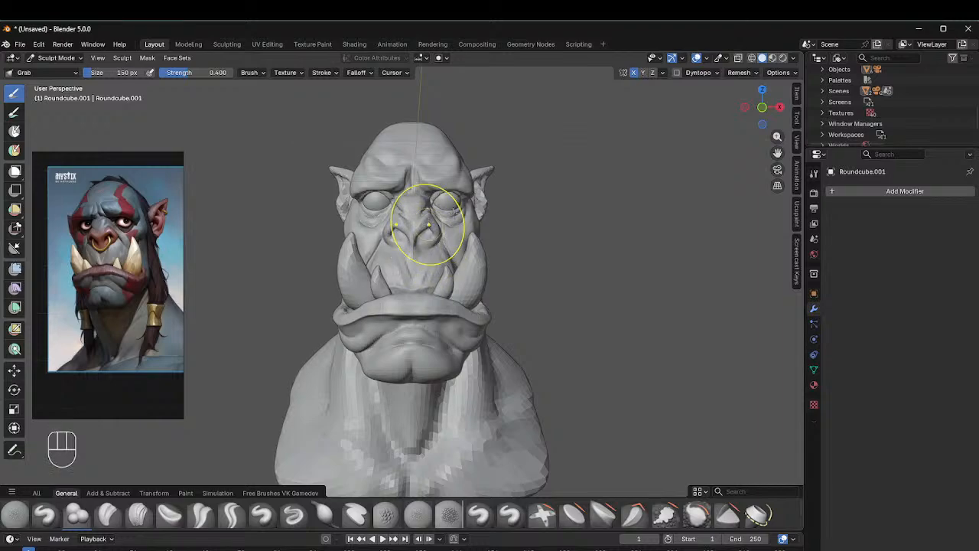
Step: Adjust the forehead above the brow with Grab at 109 px and strength 0.400
middle_click_drag(515, 175, 492, 164)
key("f")
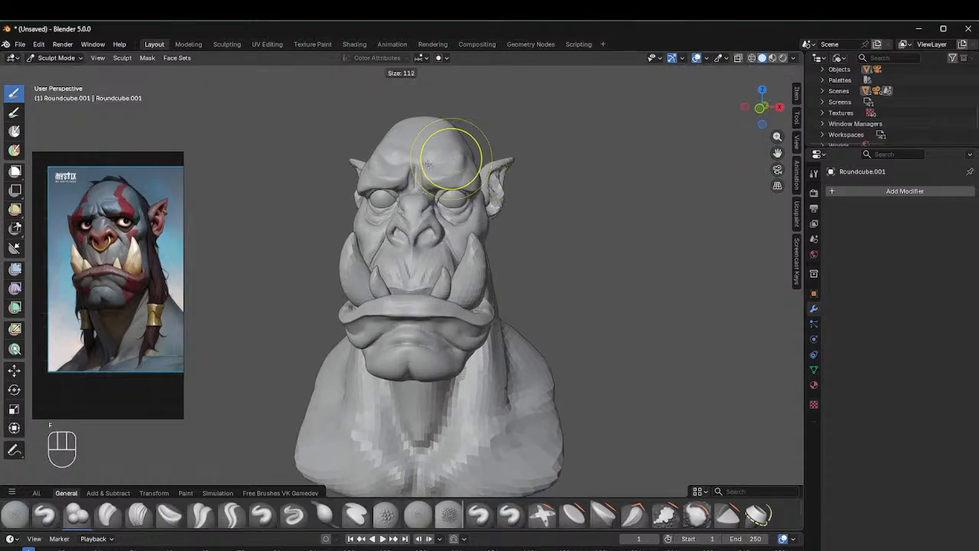
left_click(426, 160)
left_click_drag(431, 167, 463, 161)
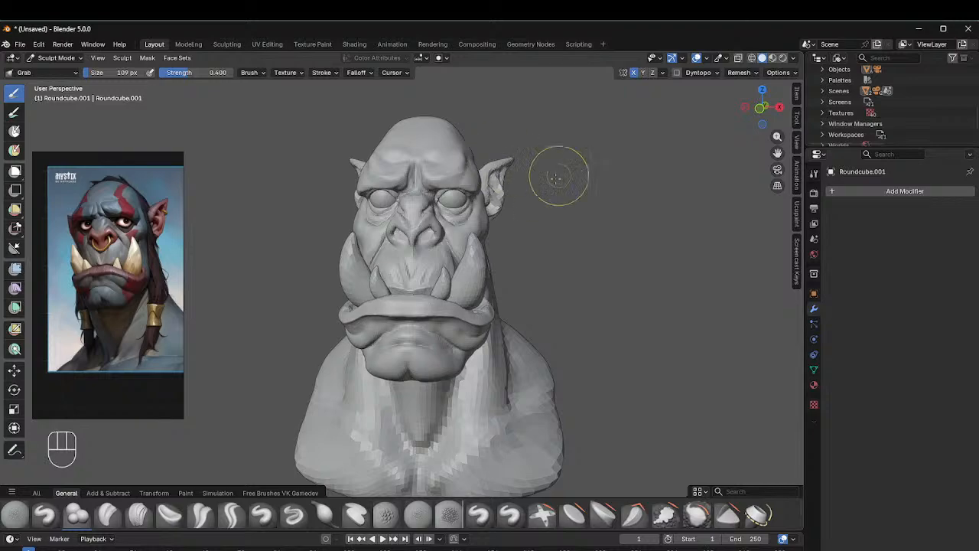
Step: Build up and smooth the back of the head behind the ear with Clay Strips at 44 px and strength 0.500
middle_click_drag(559, 176, 457, 158)
middle_click_drag(556, 196, 495, 197)
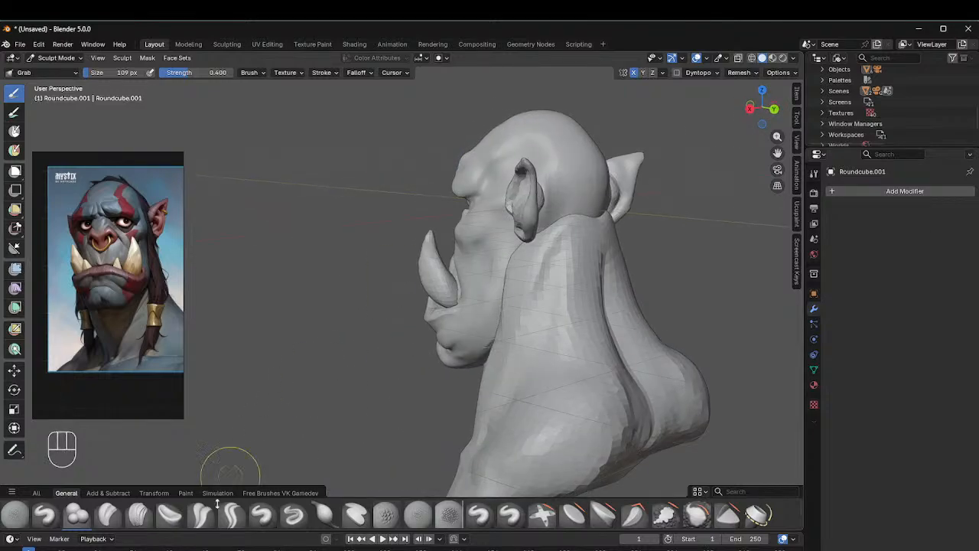
left_click(138, 514)
key("f")
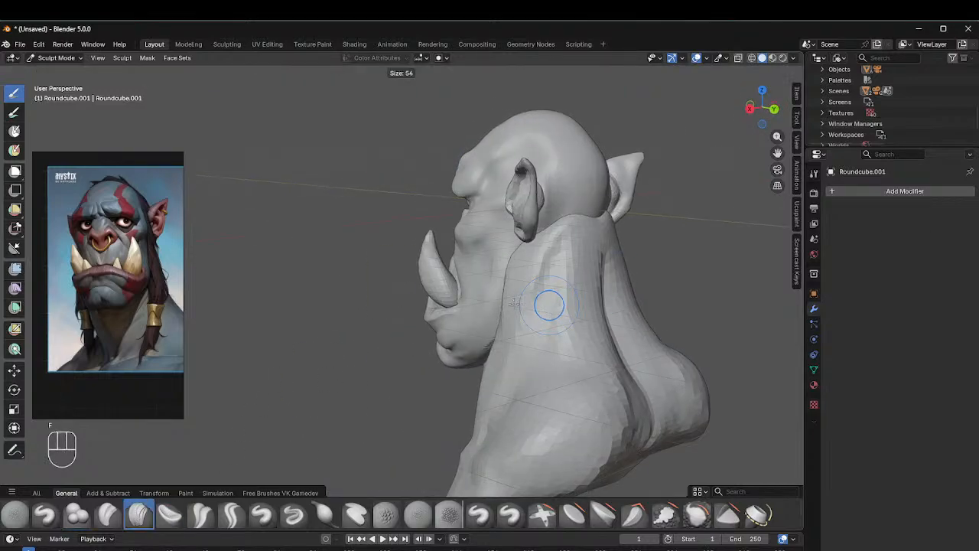
left_click(515, 304)
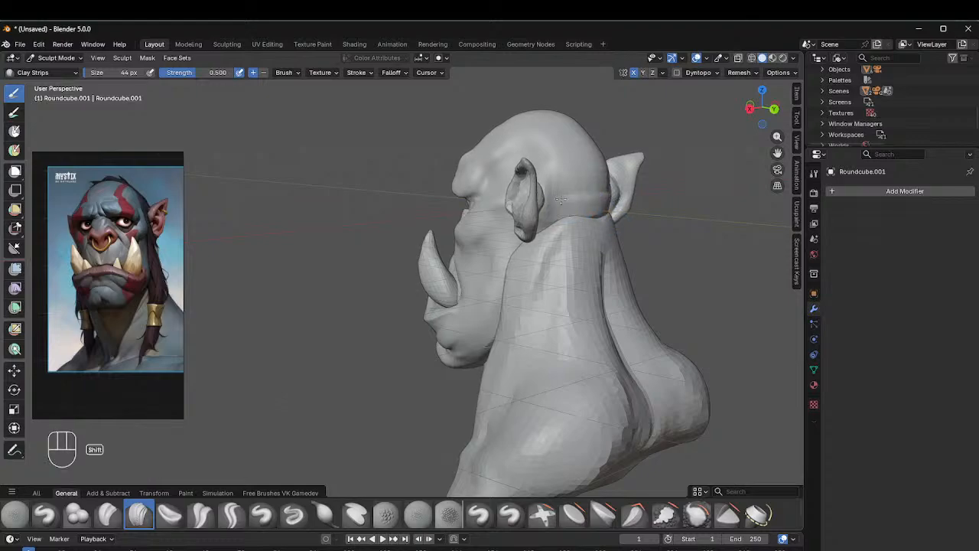
middle_click_drag(561, 199, 582, 218)
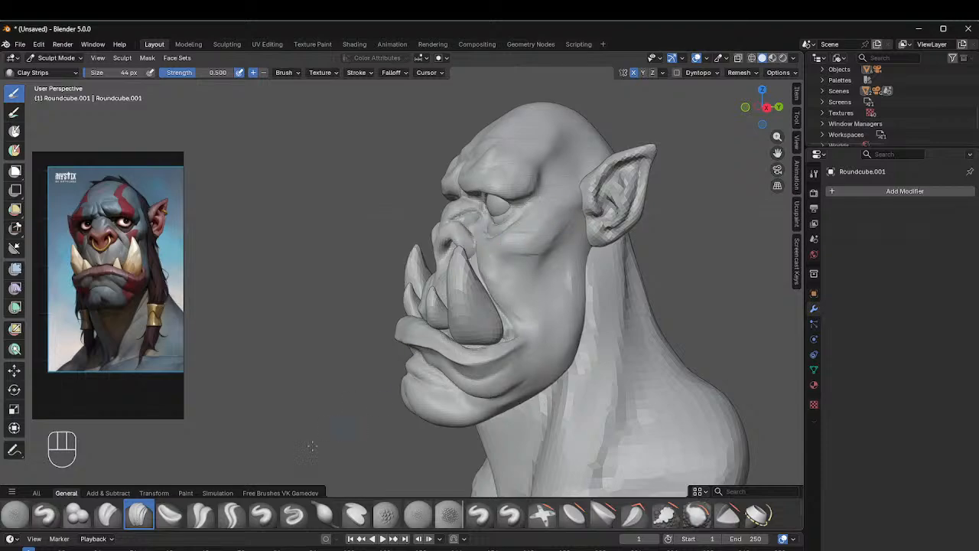
Step: Define the cheekbone with inverted Crease Polish strokes at 119 px and strength 0.250
left_click(201, 514)
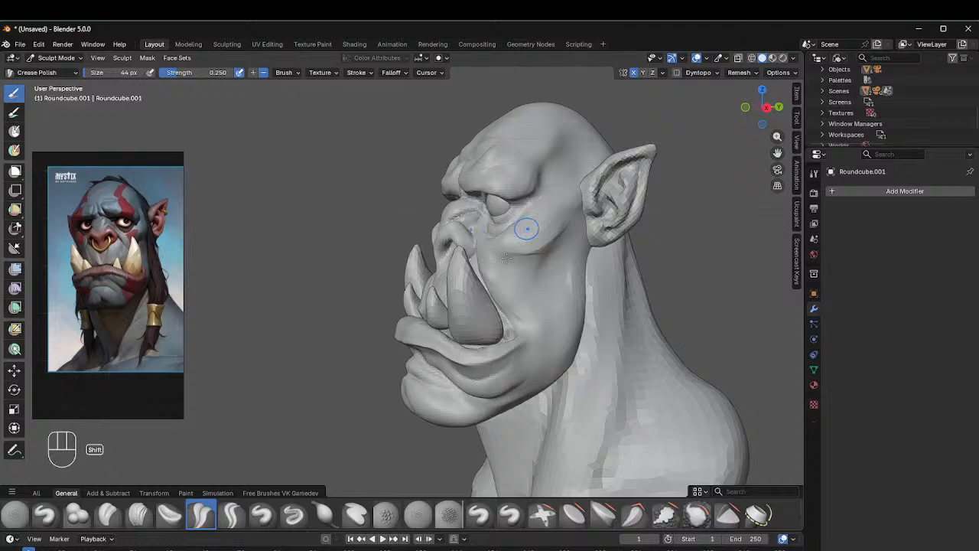
middle_click_drag(539, 243, 597, 232)
key("f")
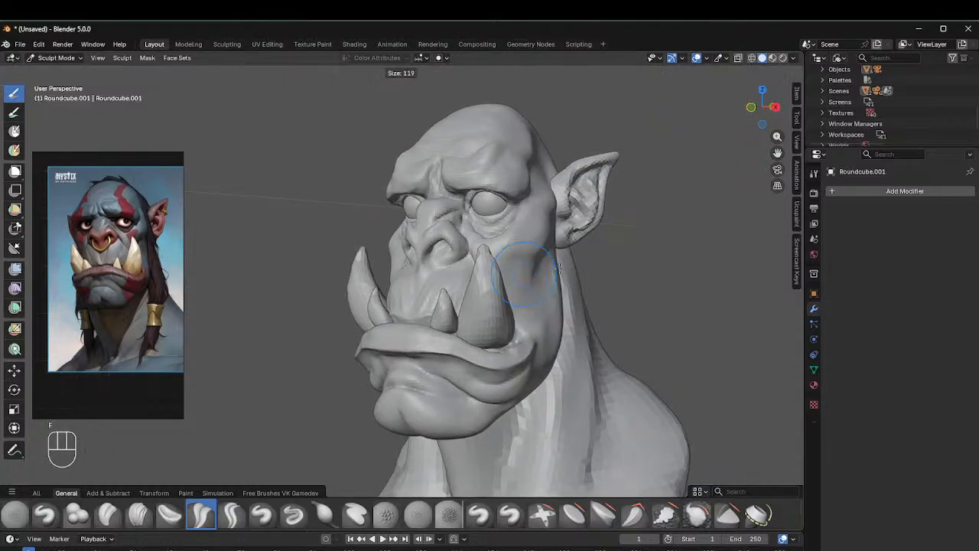
left_click(508, 252)
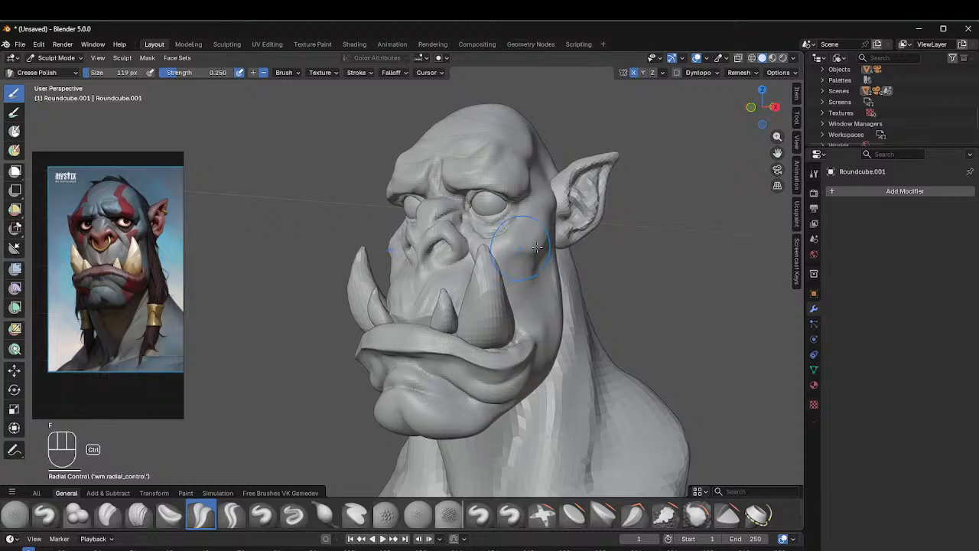
middle_click_drag(518, 249, 456, 259)
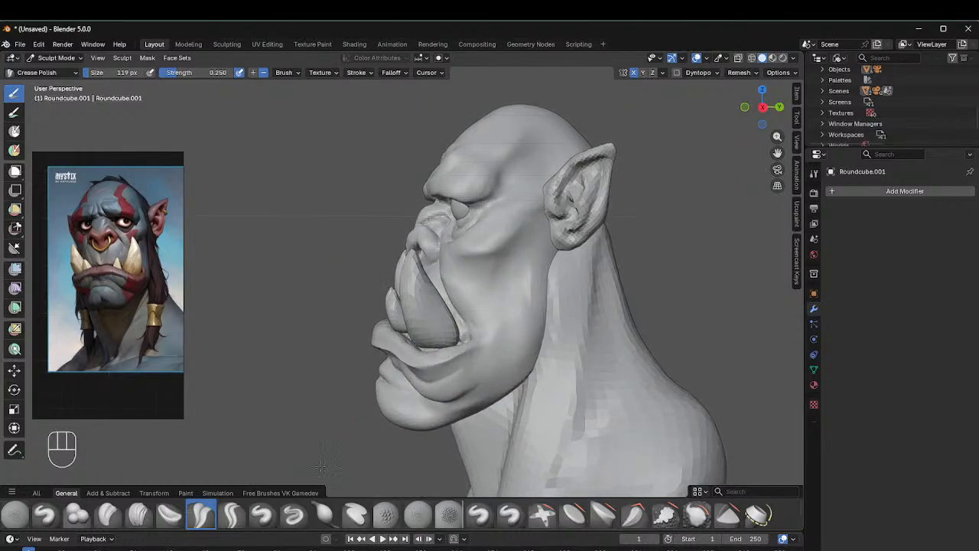
Step: Fill and smooth the cheek between the cheekbone and the ear with Clay Strips at 50 px and strength 0.500
left_click(139, 514)
key("f")
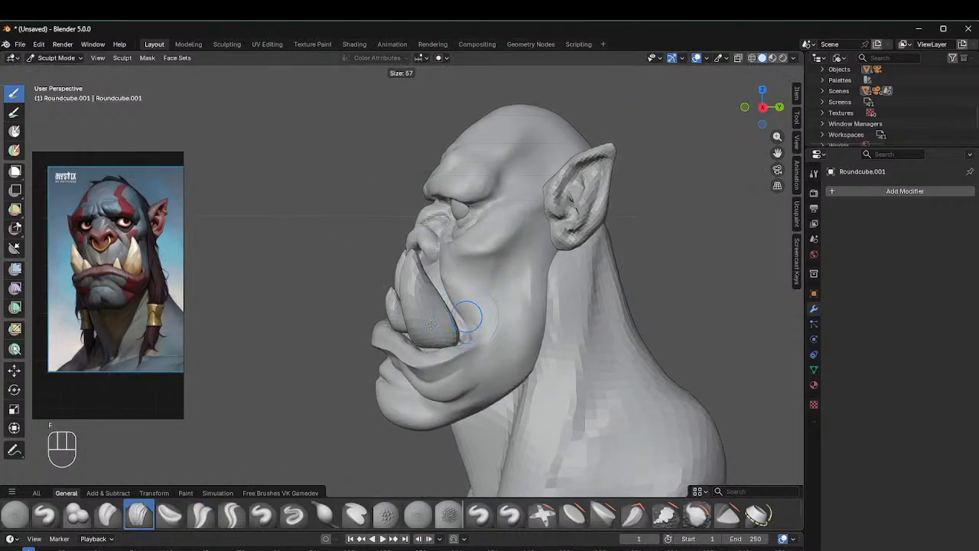
left_click(433, 322)
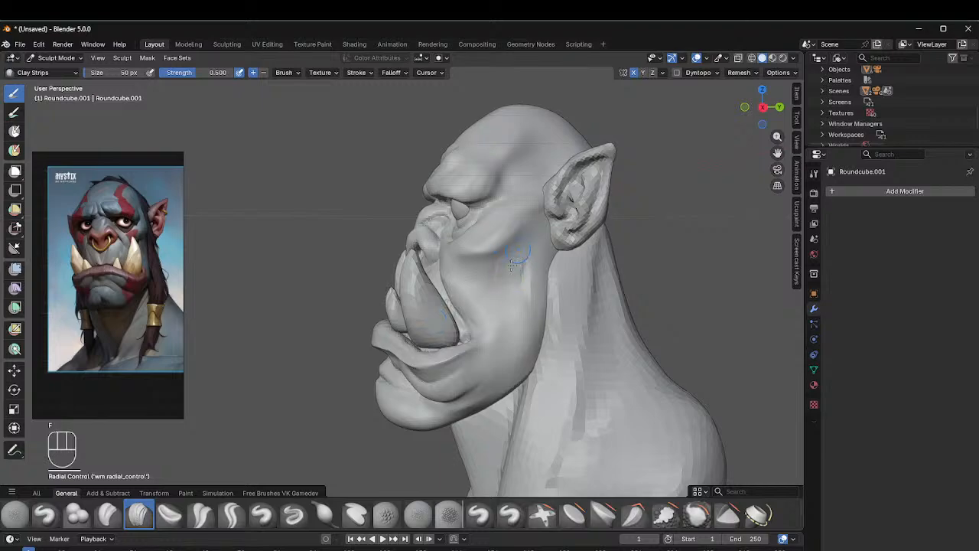
key("shift")
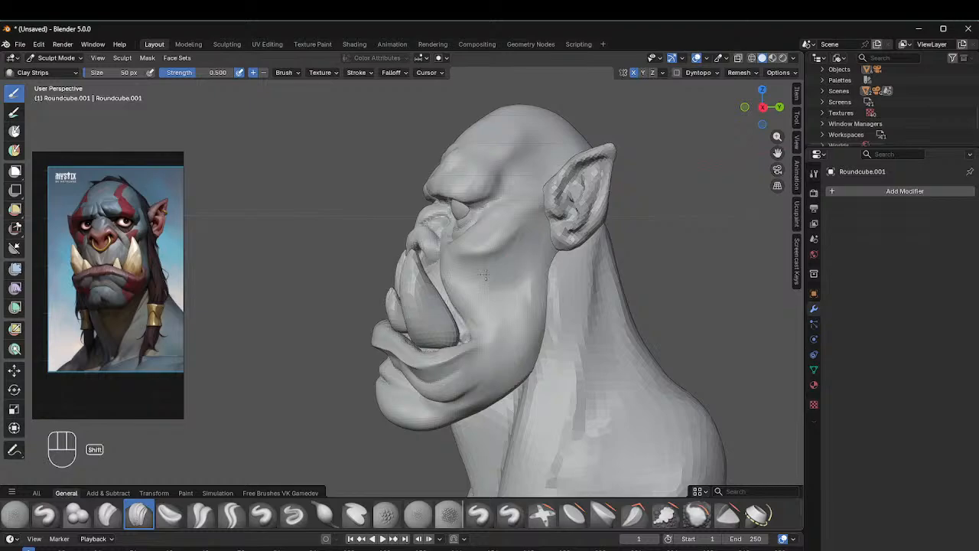
Step: Examine the head's proportions against the reference painting from the front, up close and from the side
middle_click_drag(485, 274, 646, 226)
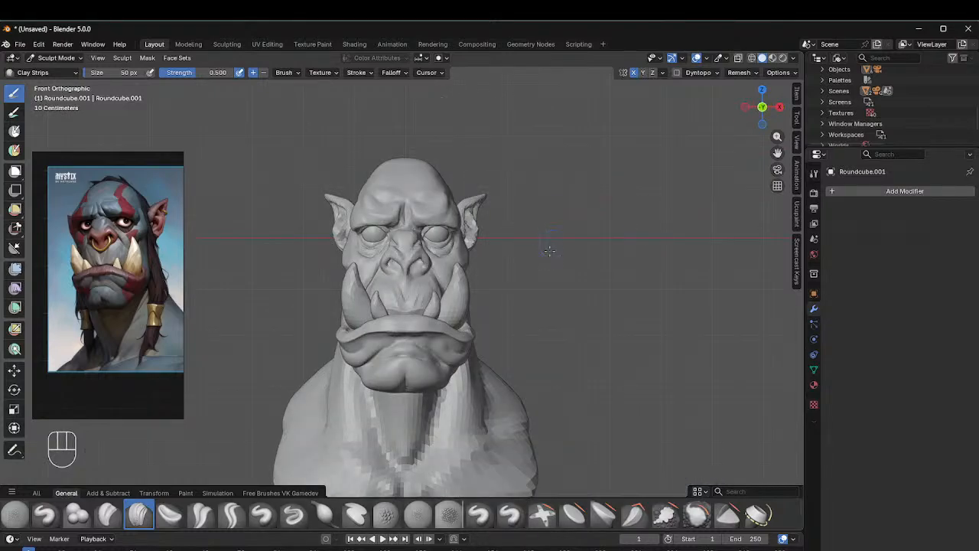
middle_click_drag(549, 251, 581, 218)
middle_click_drag(438, 194, 439, 224, "shift")
scroll(514, 168, "up", 3)
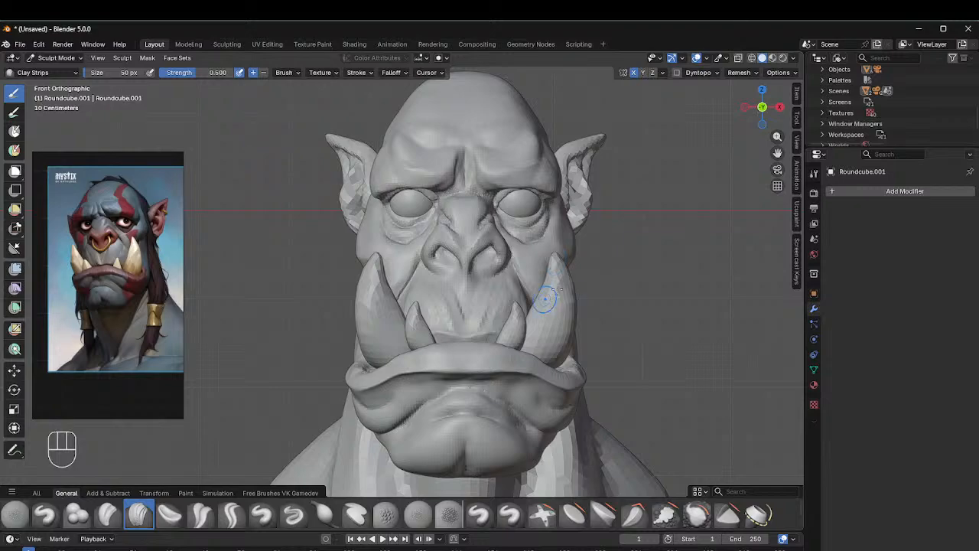
scroll(568, 269, "up", 4)
middle_click_drag(568, 269, 556, 278)
scroll(552, 248, "down", 6)
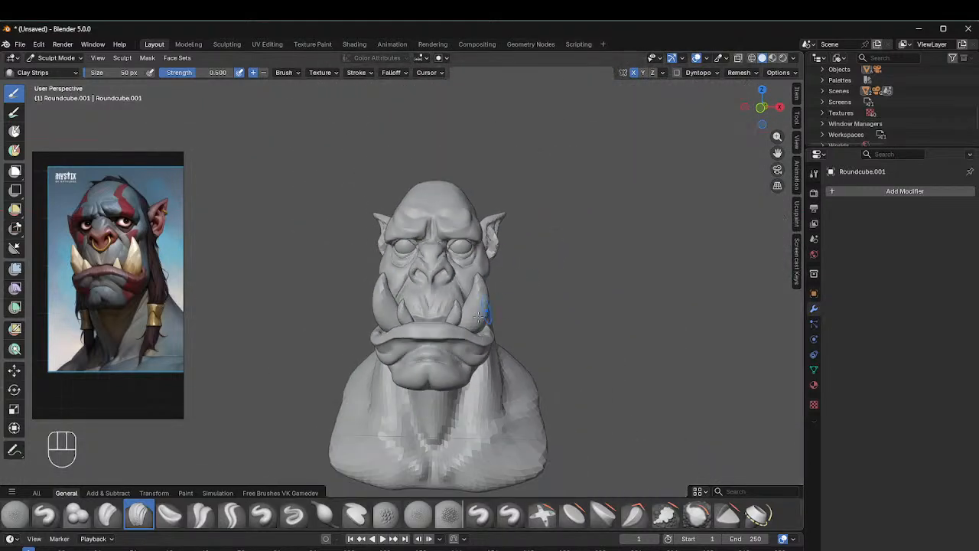
middle_click_drag(480, 316, 384, 304)
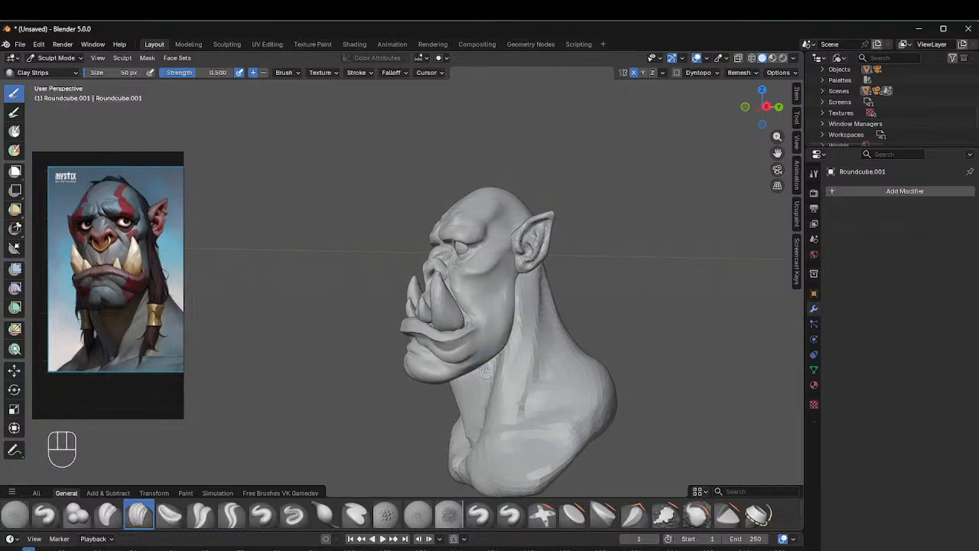
Step: Switch to the Grab brush at strength 0.400 and set its size to 94 px over the mouth corner
key("g")
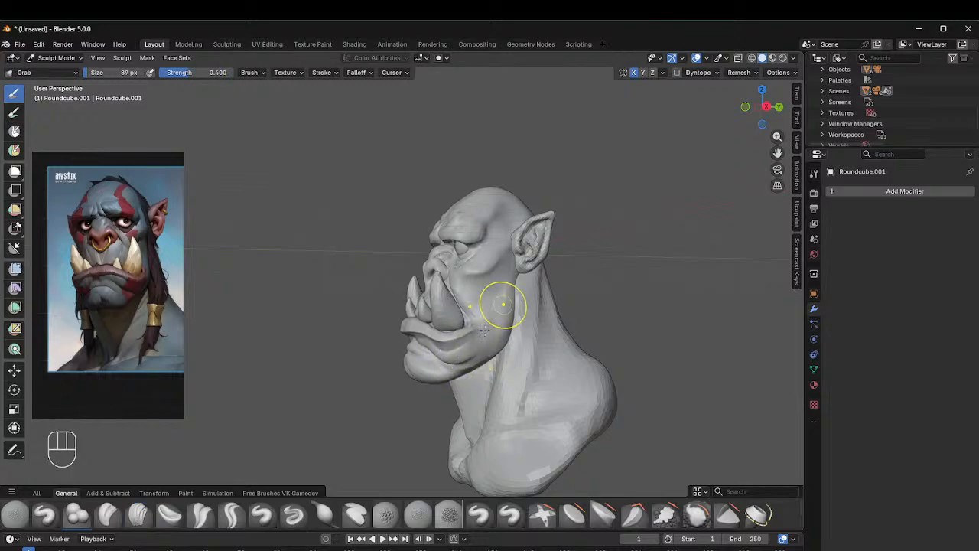
key("f")
left_click(483, 350)
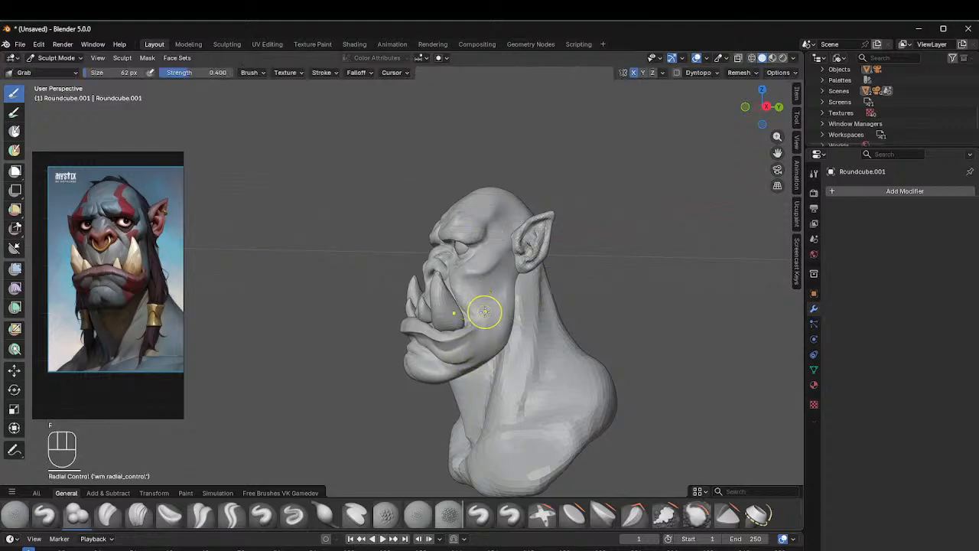
middle_click_drag(485, 311, 488, 333)
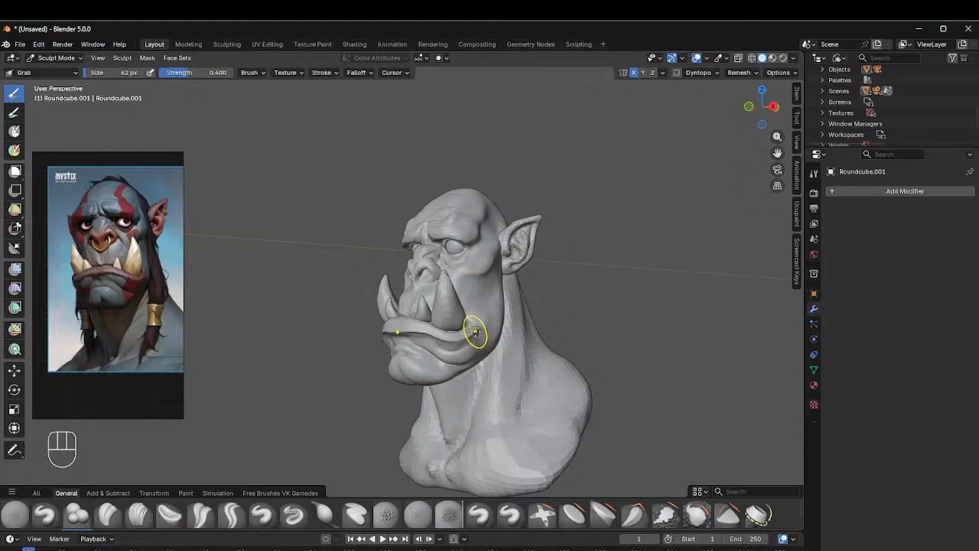
key("f")
left_click(492, 325)
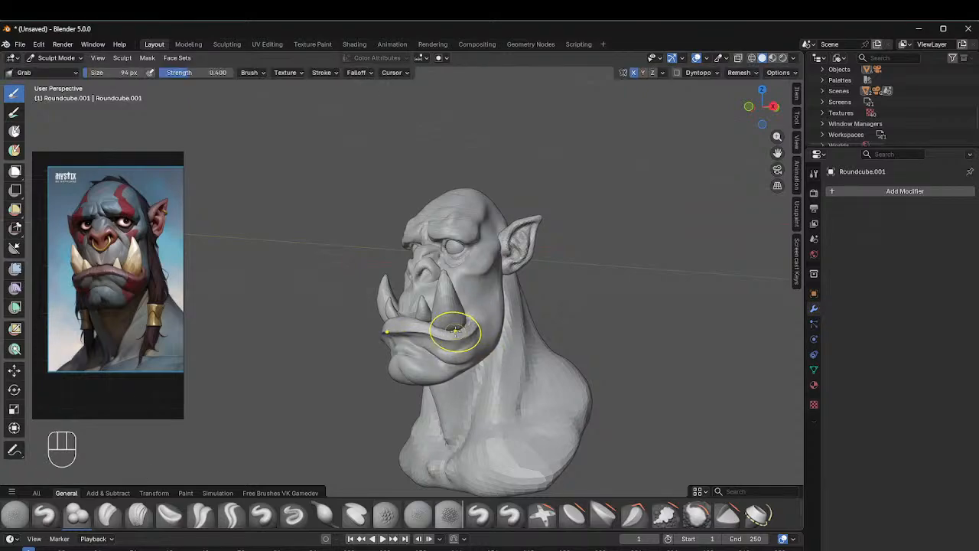
Step: Check the face from the front, leave sculpting for Object Mode and add a torus mesh for the nose ring
mouse_move(457, 331)
middle_mouse_down()
mouse_move(524, 283)
mouse_move(542, 291)
middle_mouse_up()
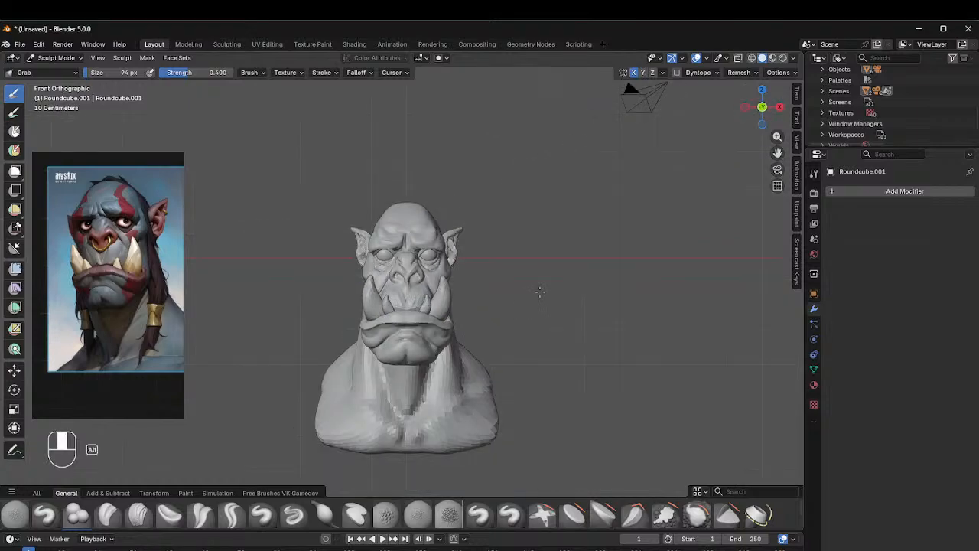
mouse_move(555, 255)
middle_mouse_down("shift")
mouse_move(581, 272)
mouse_move(585, 292)
mouse_move(679, 296)
mouse_move(714, 284)
mouse_move(557, 288)
middle_mouse_up("shift")
scroll(557, 287, "up", 5)
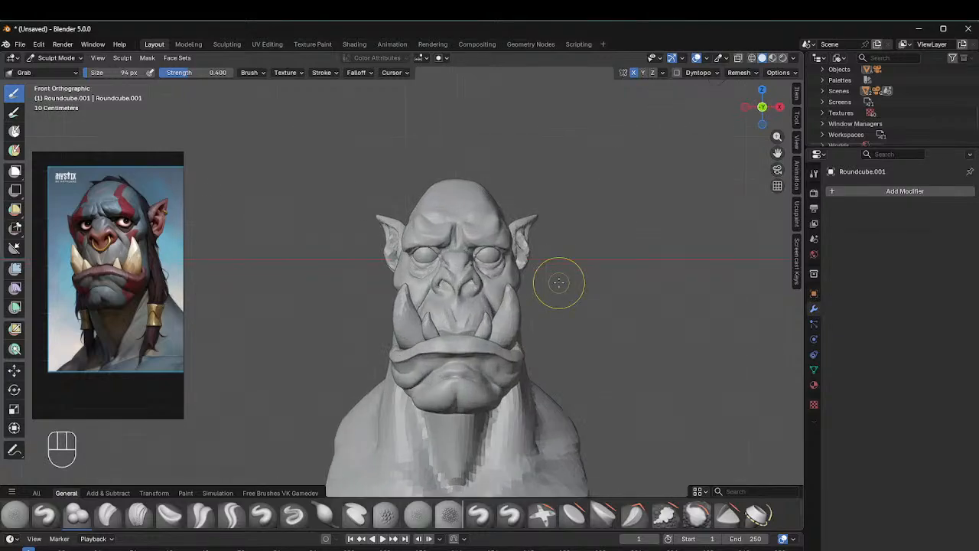
middle_click_drag(497, 248, 468, 232, "shift")
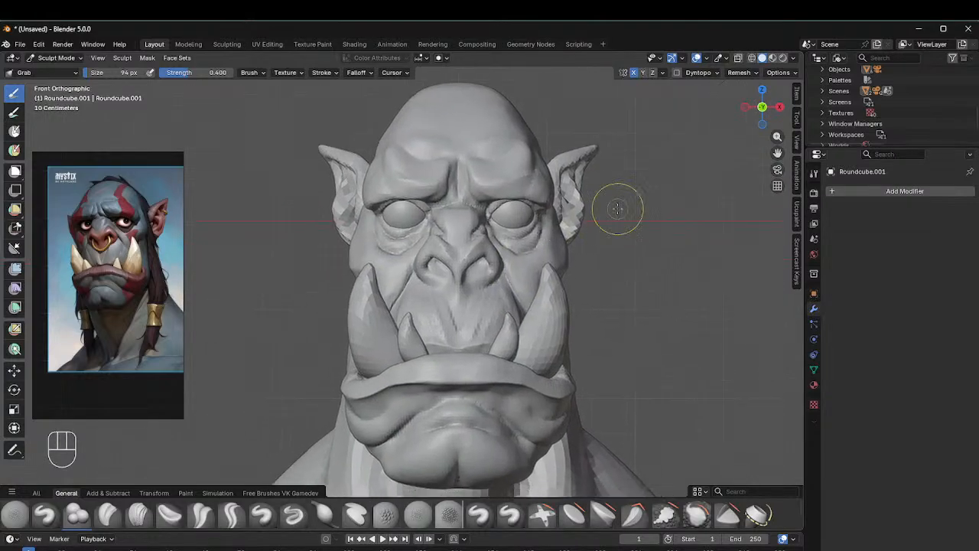
scroll(617, 209, "down", 4)
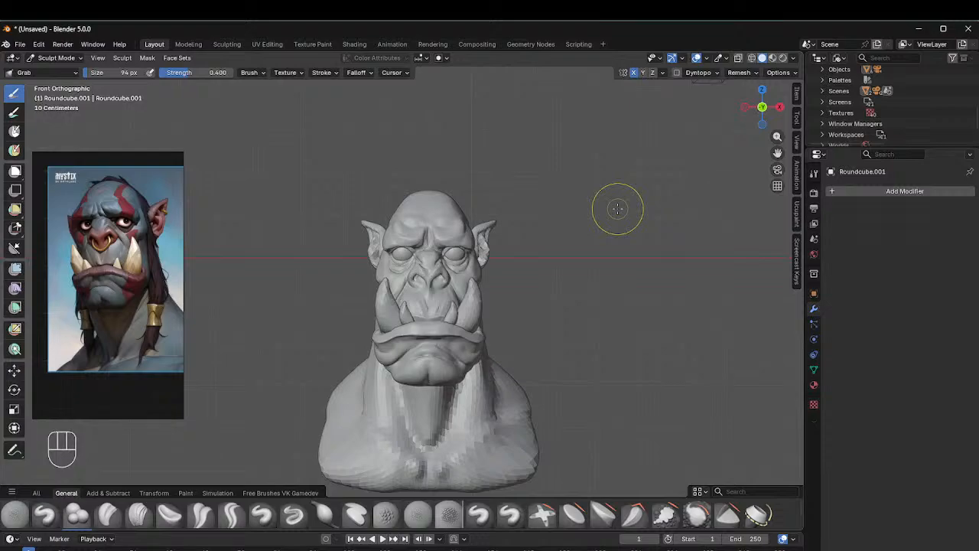
key("ctrl+Tab")
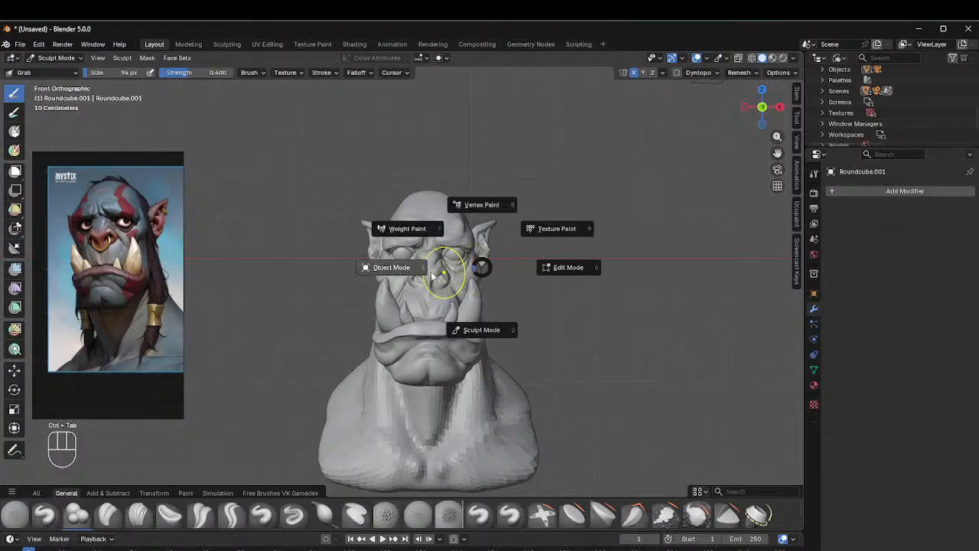
left_click(433, 277)
key("shift+a")
mouse_move(461, 262)
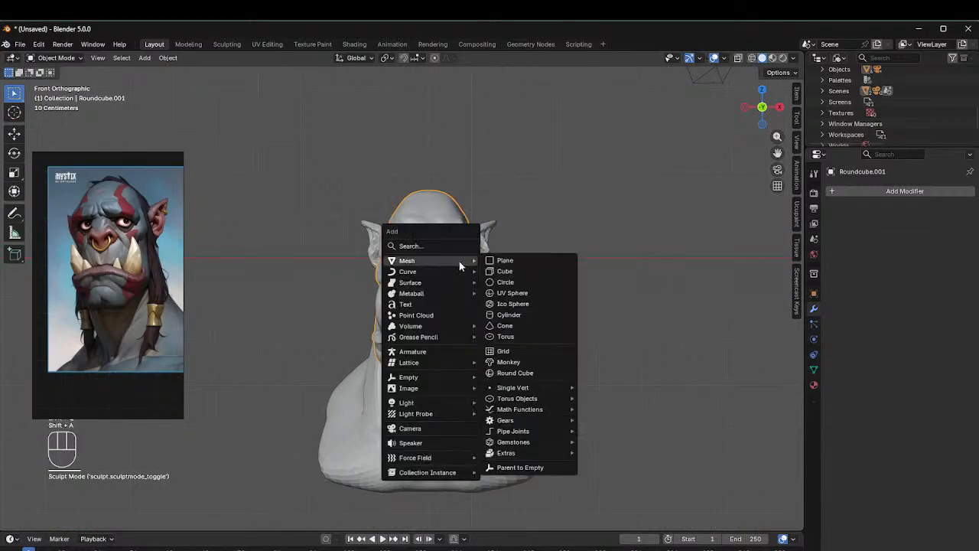
left_click(505, 337)
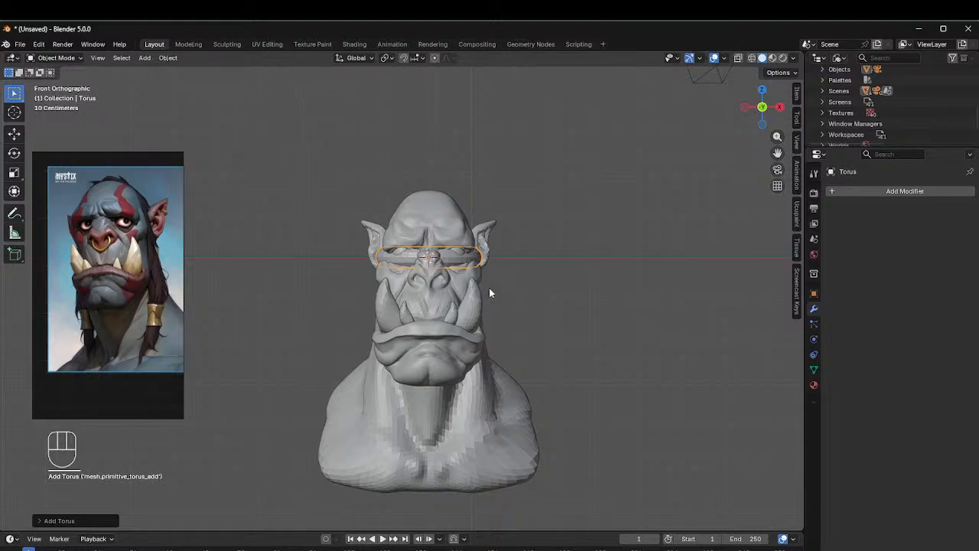
Step: Scale the torus down slightly and move it along the Y axis until it sits in front of the face
middle_click_drag(528, 284, 401, 288)
key("s")
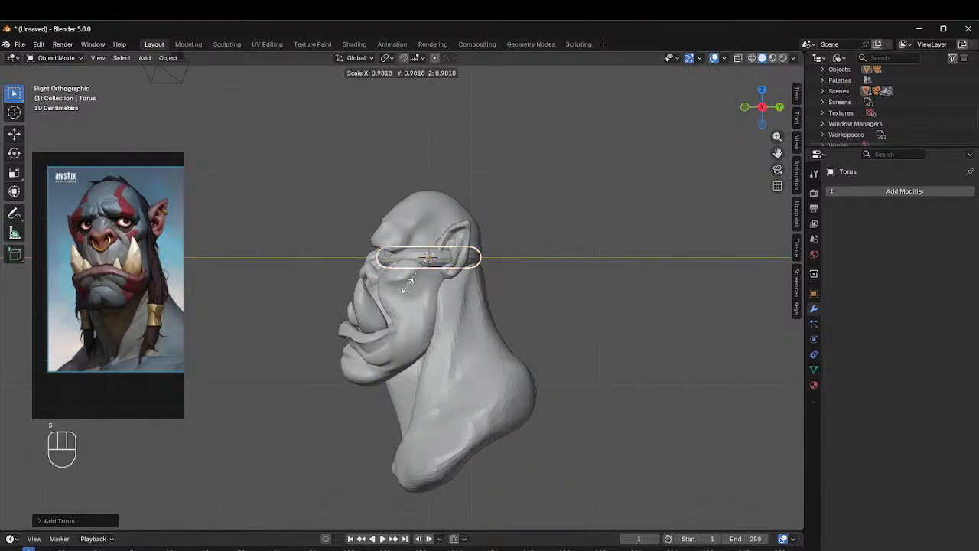
left_click(440, 286)
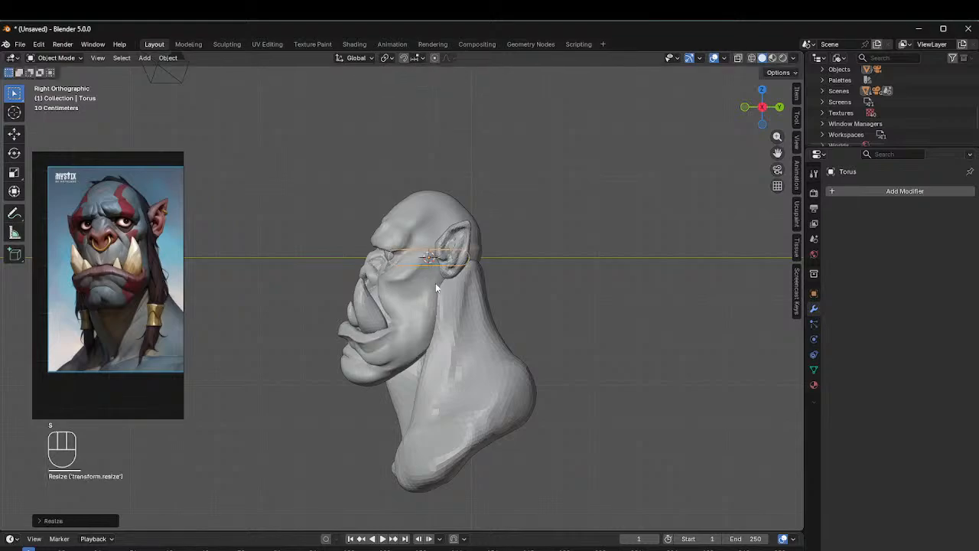
key("g")
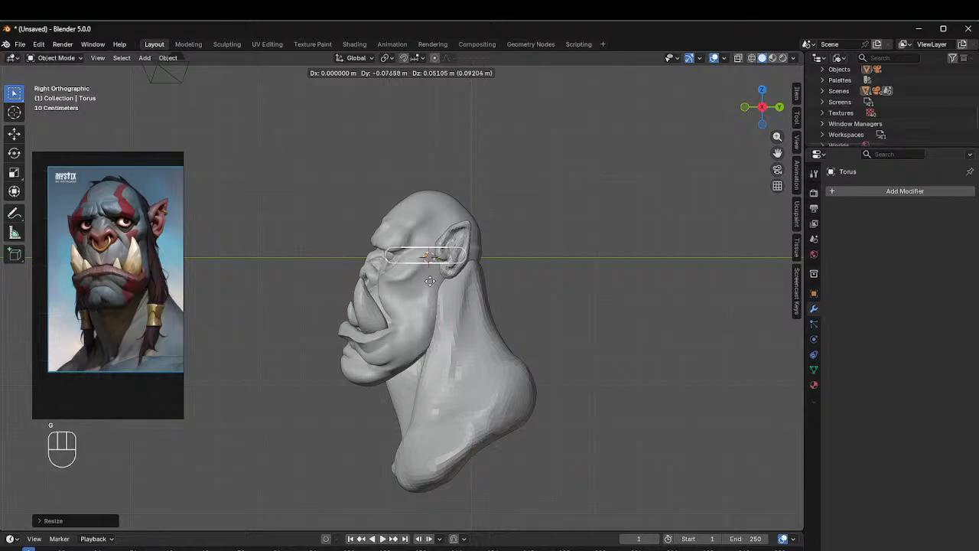
key("y")
left_click(345, 283)
Step: Rotate the torus nearly upright in side view and scale it down to about 0.38 for a nose ring
middle_click_drag(344, 283, 472, 241)
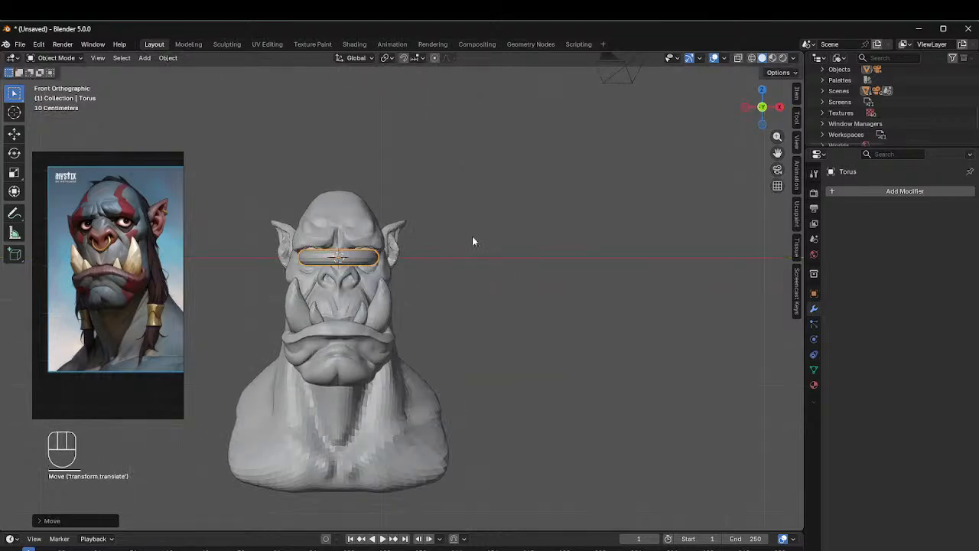
scroll(472, 237, "up", 3)
left_click_drag(430, 230, 431, 230)
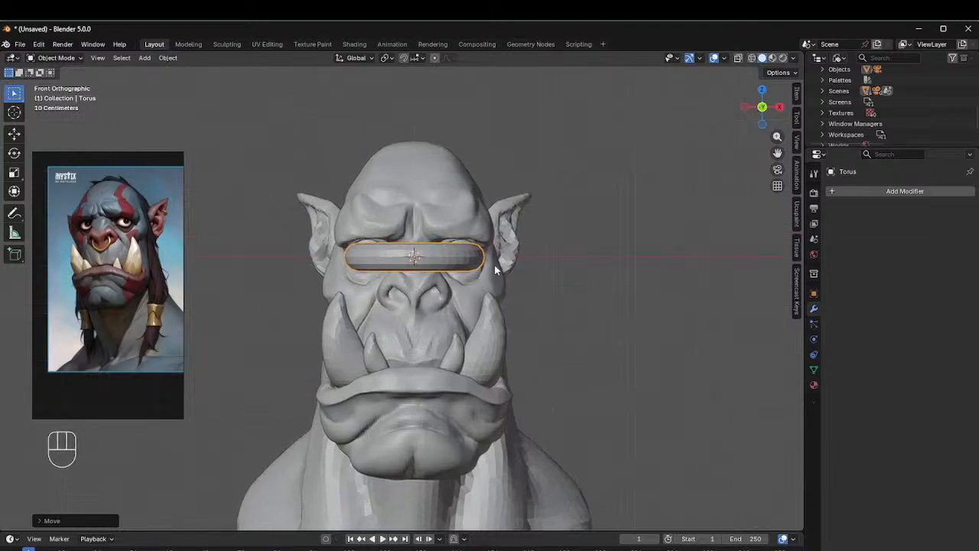
middle_click_drag(495, 269, 384, 273)
key("r")
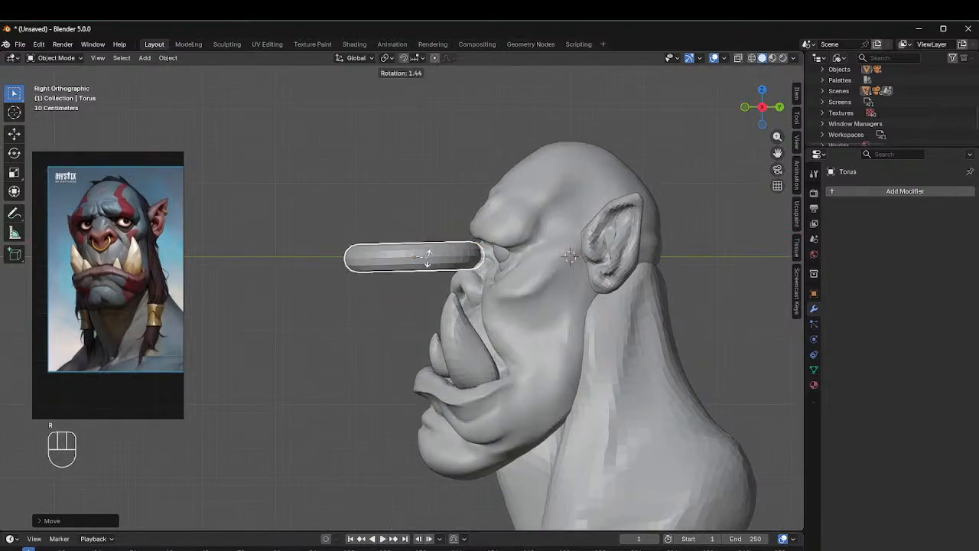
left_click(430, 219)
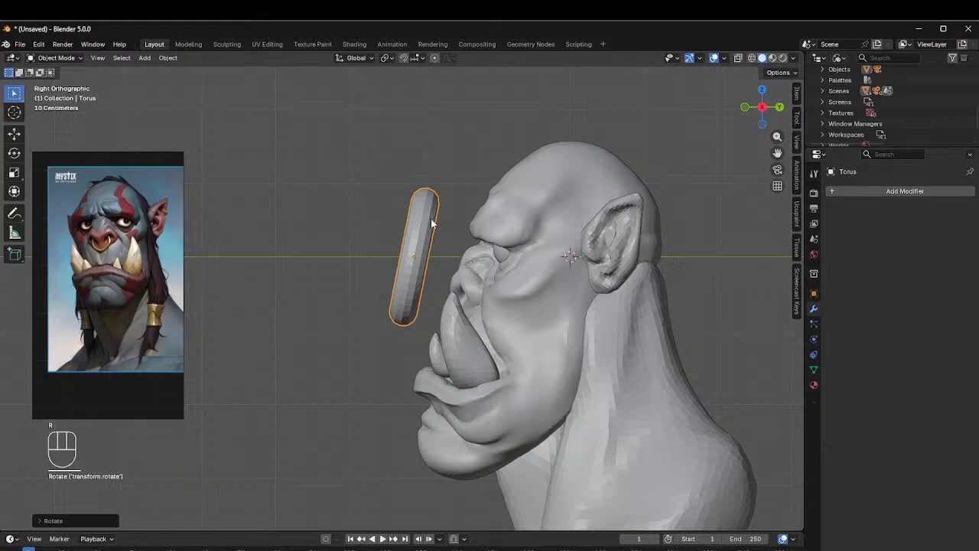
key("s")
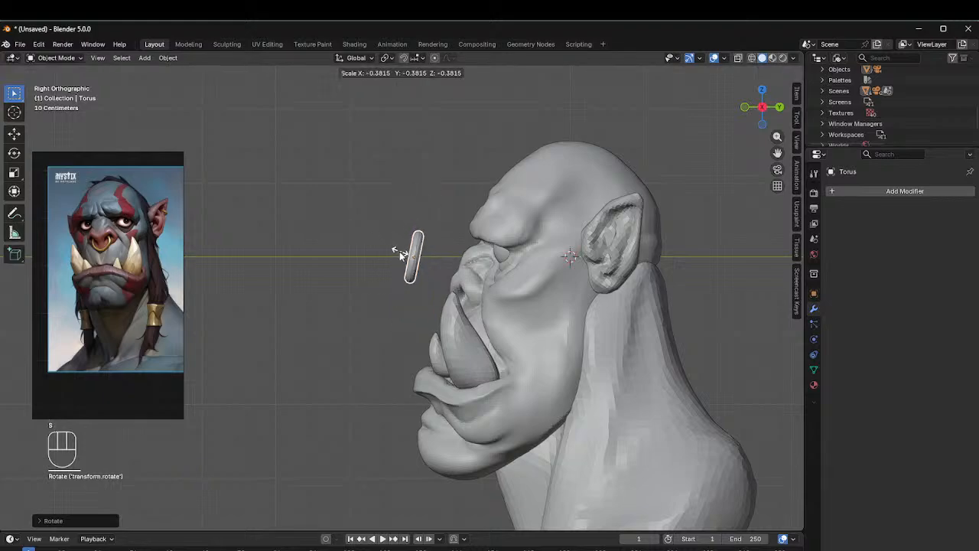
left_click(399, 251)
Step: Lower the ring along Z to just below the nose and move it back along Y against the face
middle_click_drag(400, 251, 560, 247, "alt")
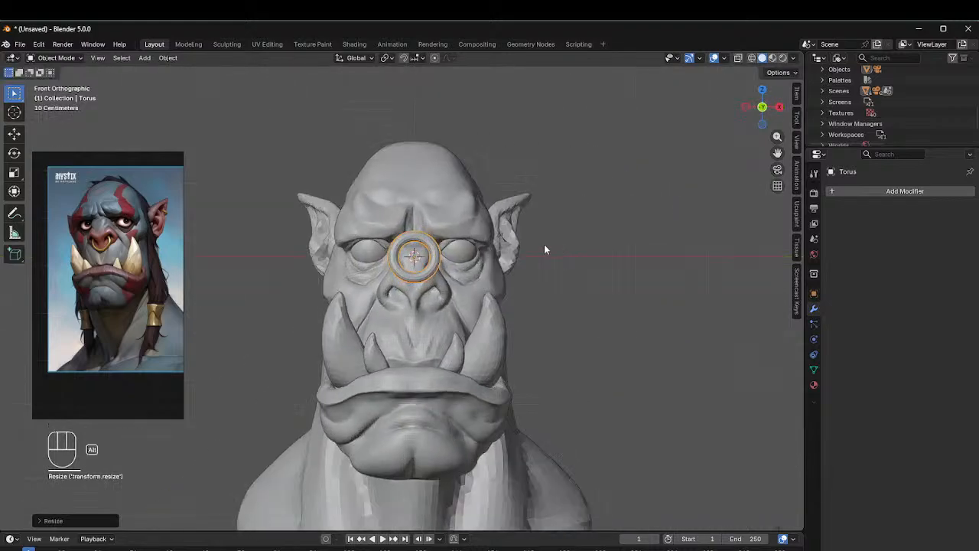
key("g")
key("z")
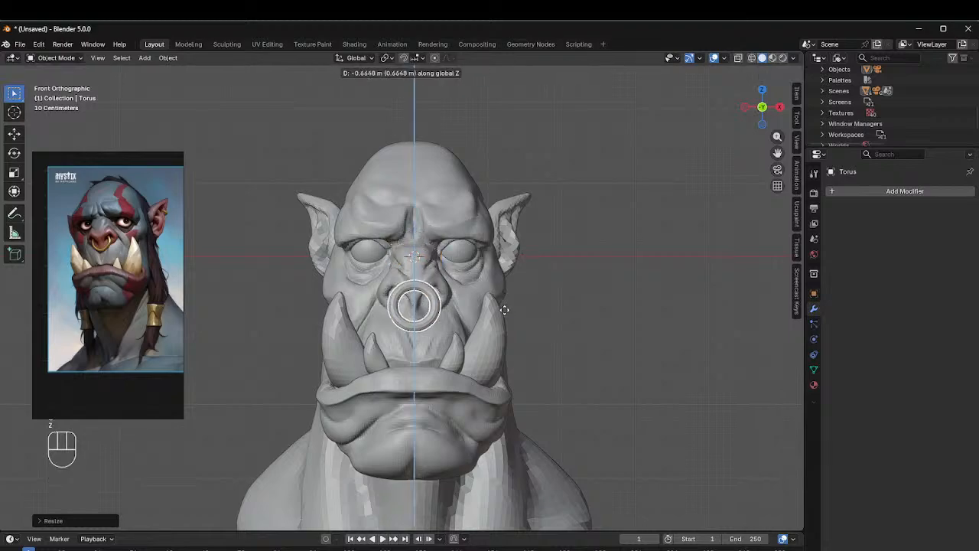
left_click(505, 320)
middle_click_drag(505, 320, 377, 305, "alt")
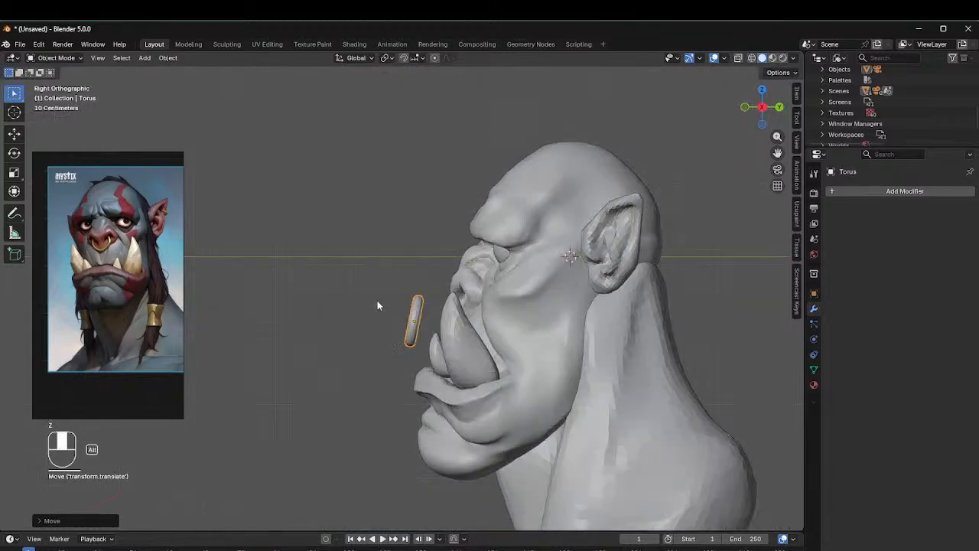
key("g")
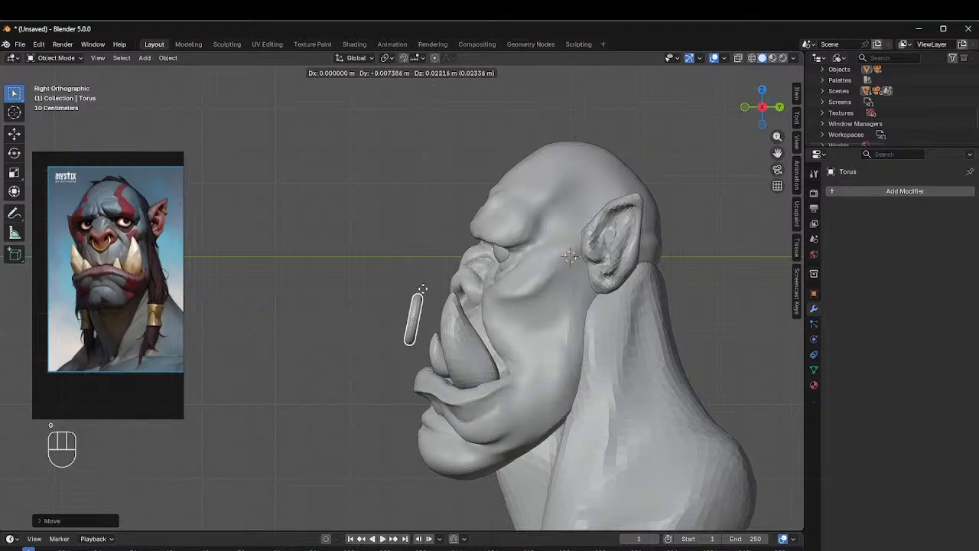
key("y")
left_click(468, 286)
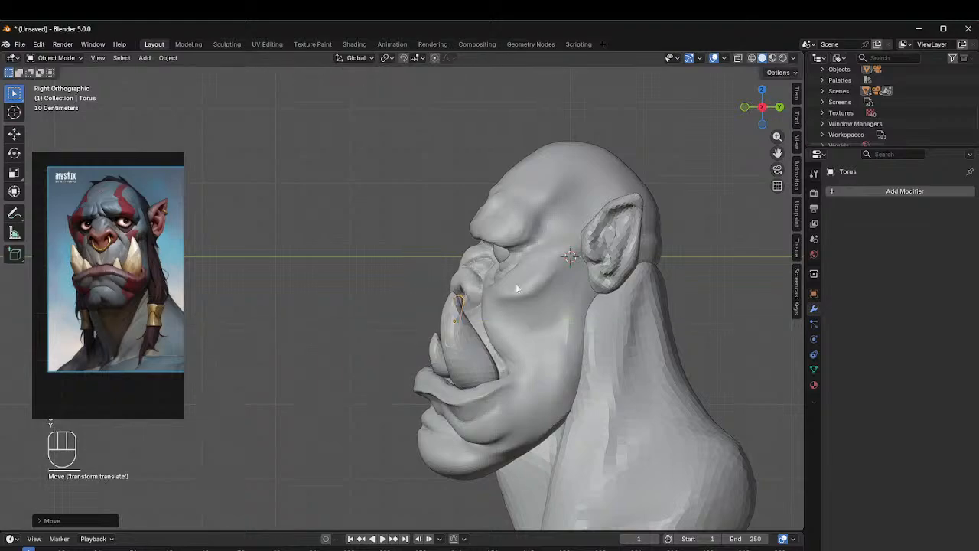
Step: Tilt the ring slightly further in side view and raise it along Z toward the nostrils
middle_click_drag(515, 283, 494, 289)
key("r")
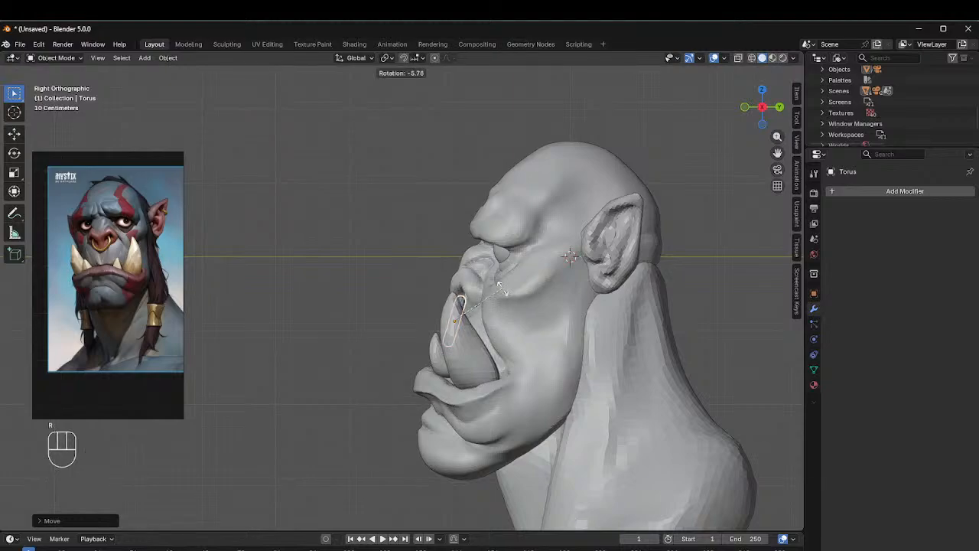
left_click(497, 295)
middle_click_drag(493, 291, 555, 254)
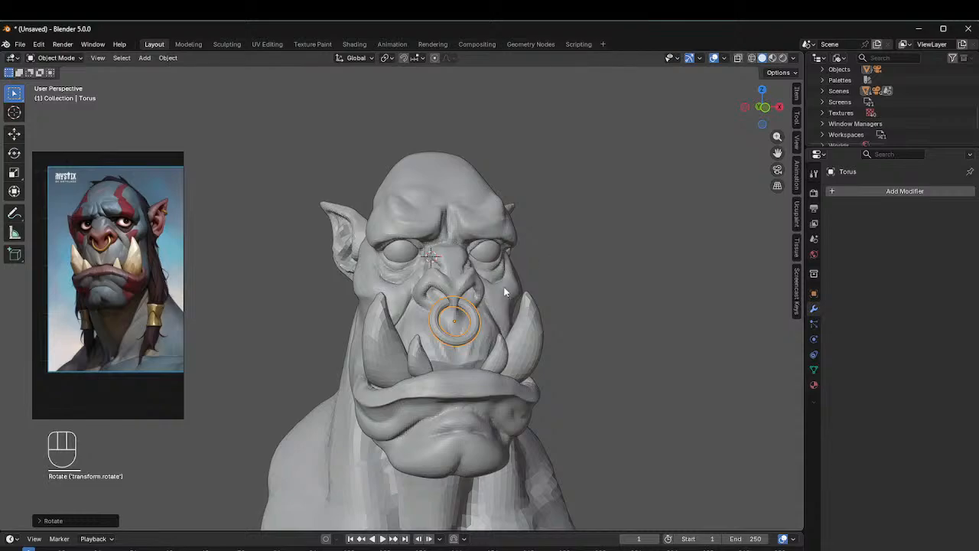
key("g")
key("z")
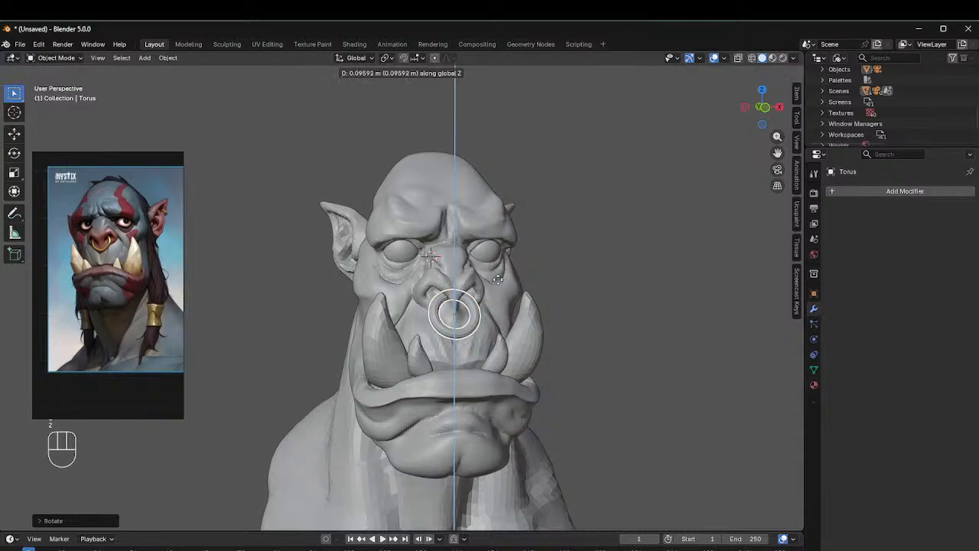
left_click(498, 276)
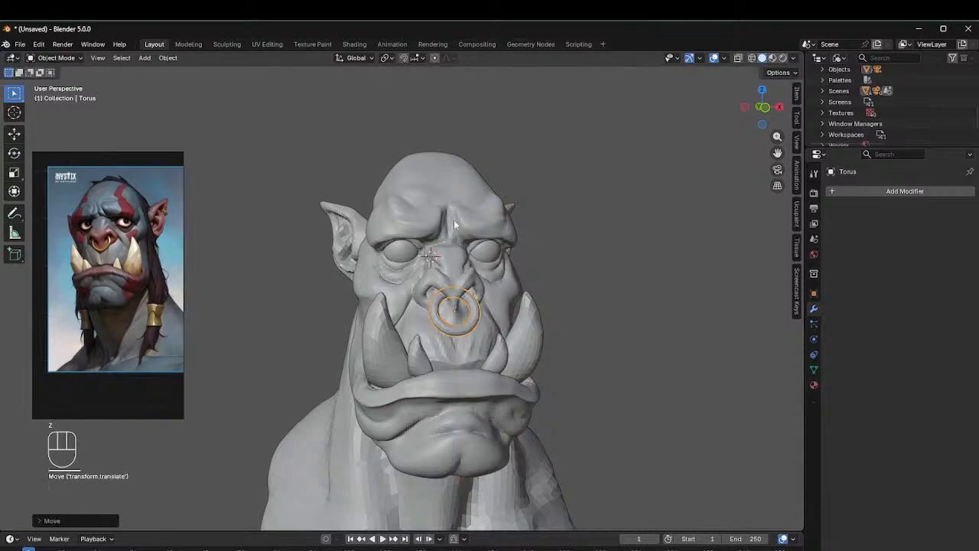
Step: Inspect how the ring passes through the nostrils from the front and the side
scroll(454, 219, "up", 4)
left_click(510, 315)
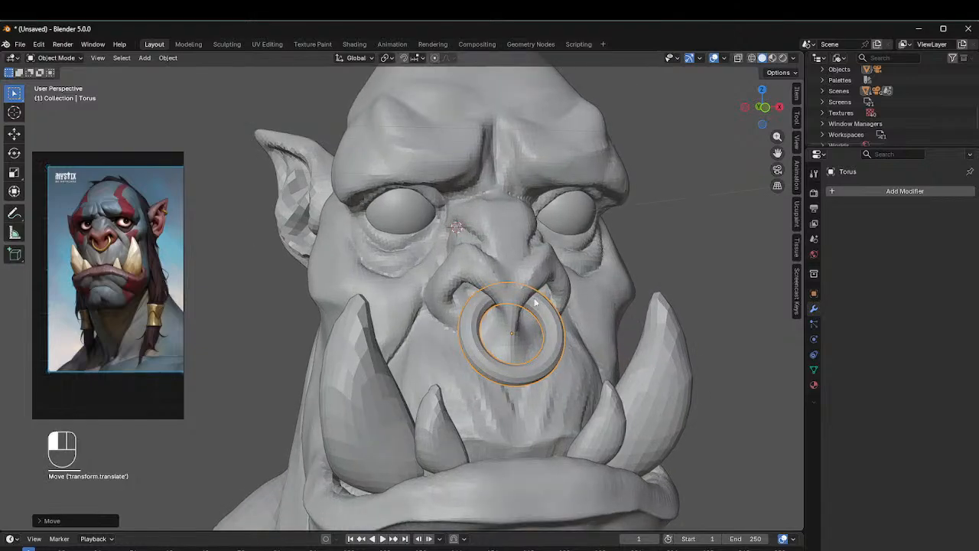
middle_click_drag(518, 260, 441, 232)
scroll(474, 253, "up", 2)
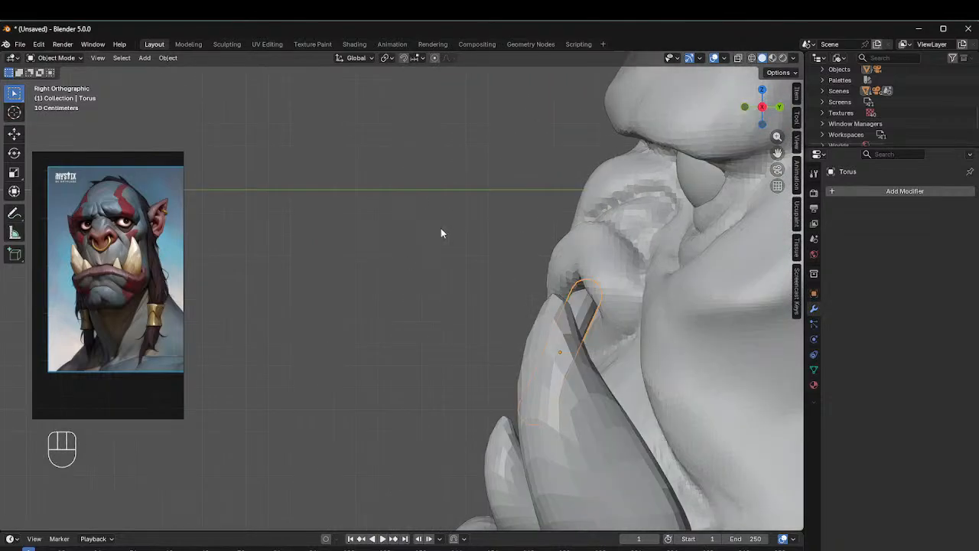
middle_click_drag(506, 250, 618, 232)
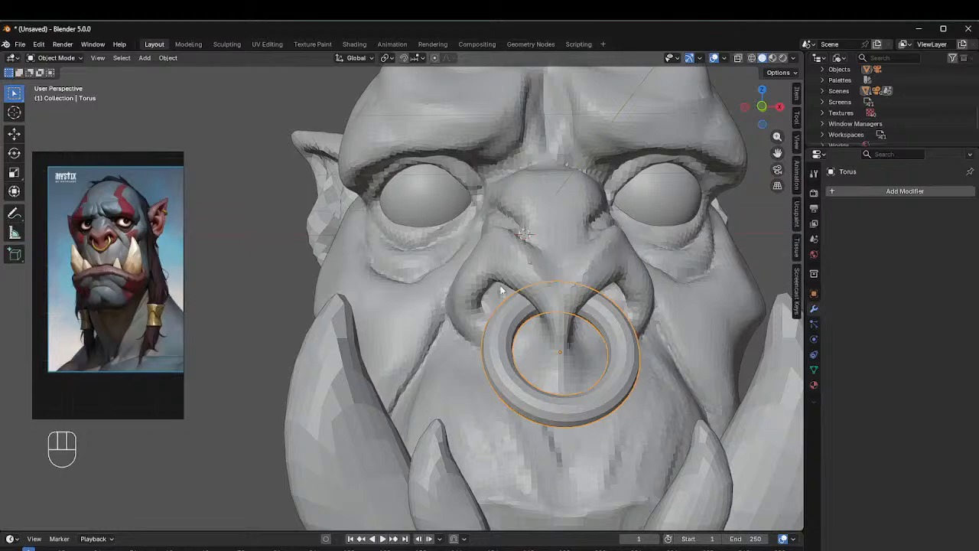
Step: Examine the nose ring's size and placement against the whole bust from the front and side
scroll(501, 289, "down", 4)
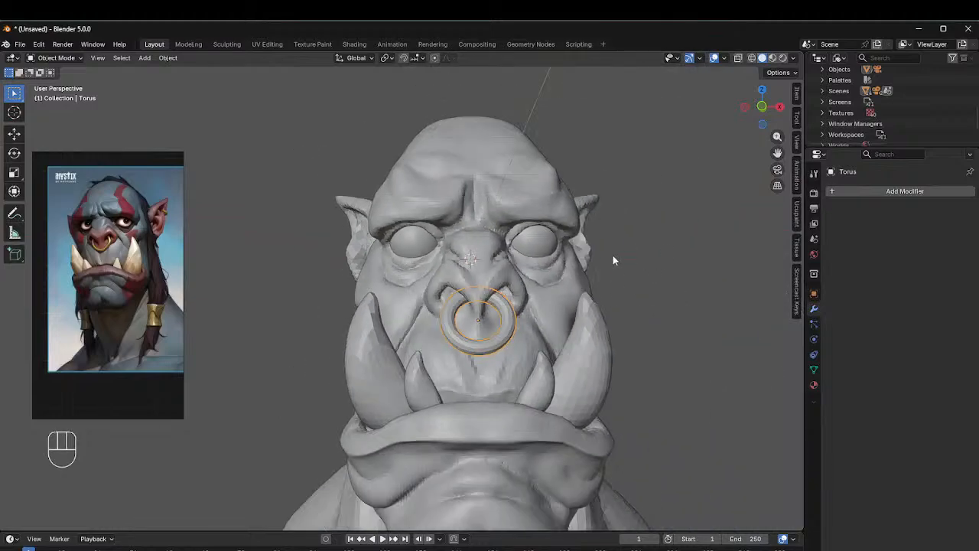
mouse_move(526, 266)
middle_mouse_down()
mouse_move(499, 287)
mouse_move(539, 288)
mouse_move(528, 267)
middle_mouse_up()
scroll(592, 269, "down", 3)
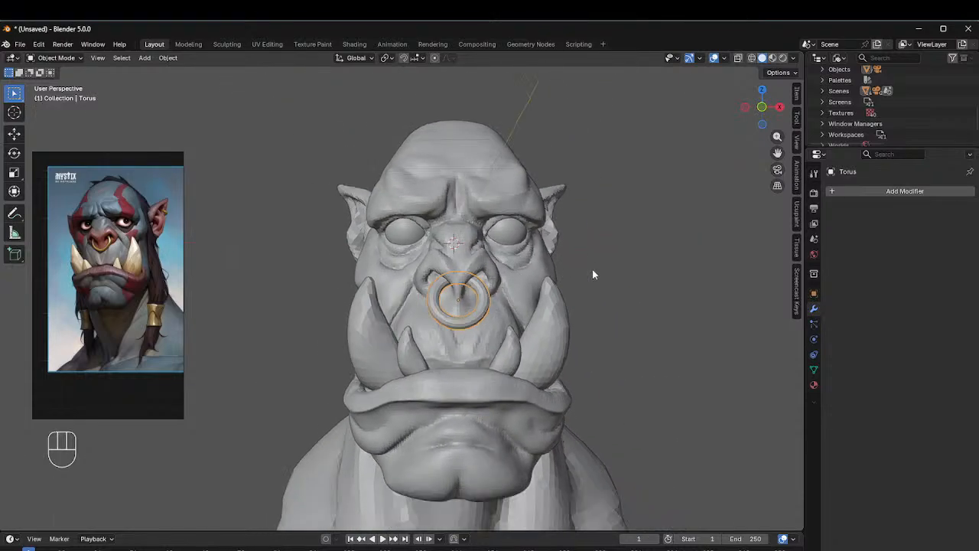
left_click(590, 266)
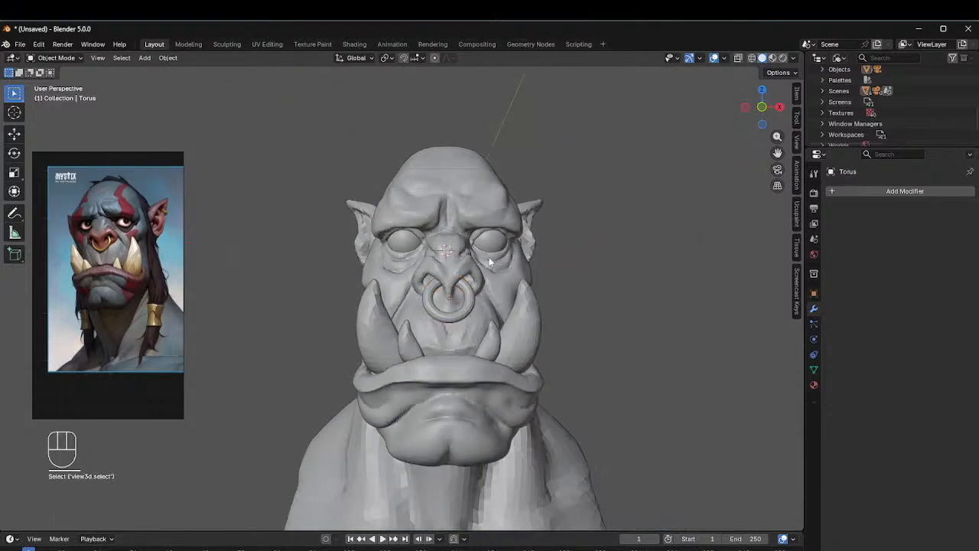
left_click(446, 255)
left_click(450, 320)
middle_click_drag(475, 342, 351, 339, "alt")
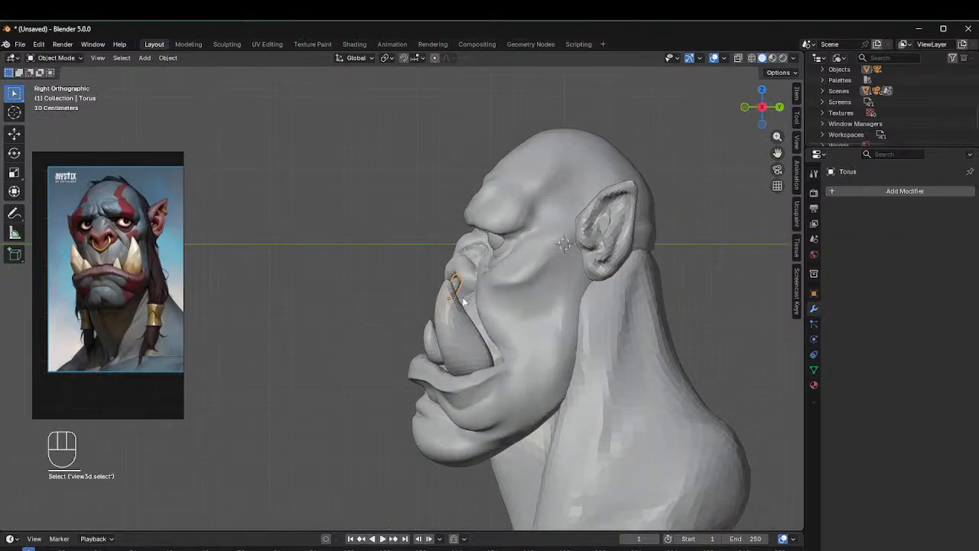
middle_click_drag(480, 284, 598, 290, "alt")
scroll(655, 204, "down", 3)
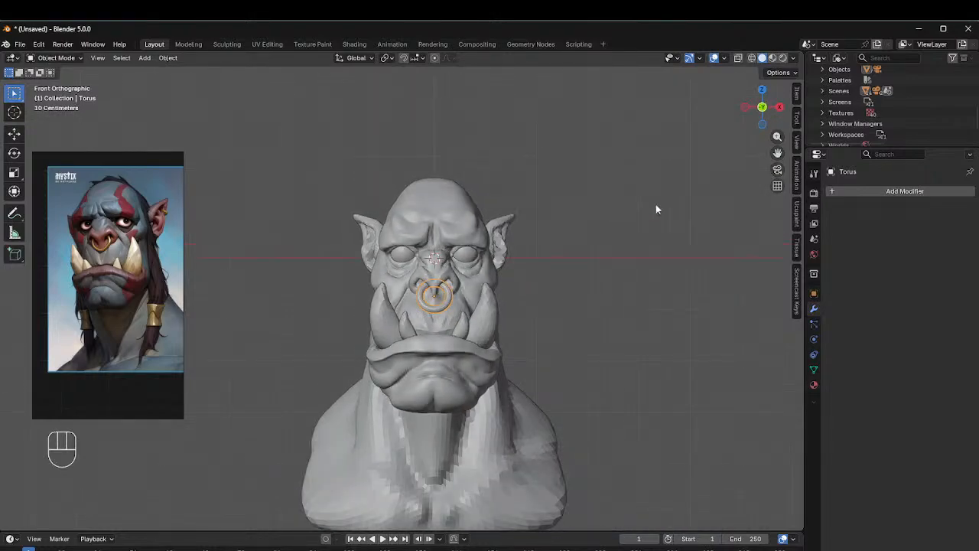
middle_click_drag(428, 268, 425, 241, "shift")
Step: Put the head into Sculpt Mode and adjust the brow above the eyes using the 94 px Grab brush
left_click(432, 214)
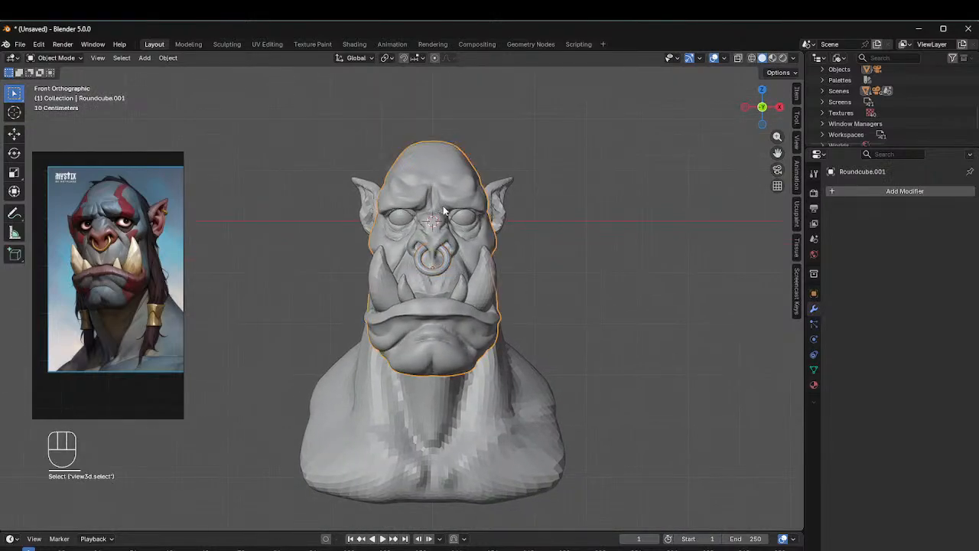
key("ctrl+Tab")
left_click(451, 253)
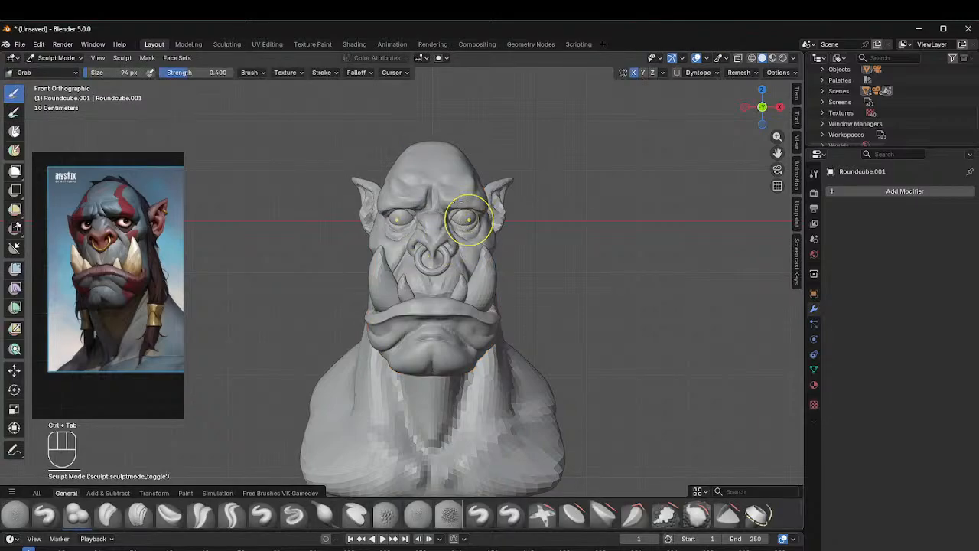
scroll(452, 197, "up", 2)
scroll(453, 197, "up", 2)
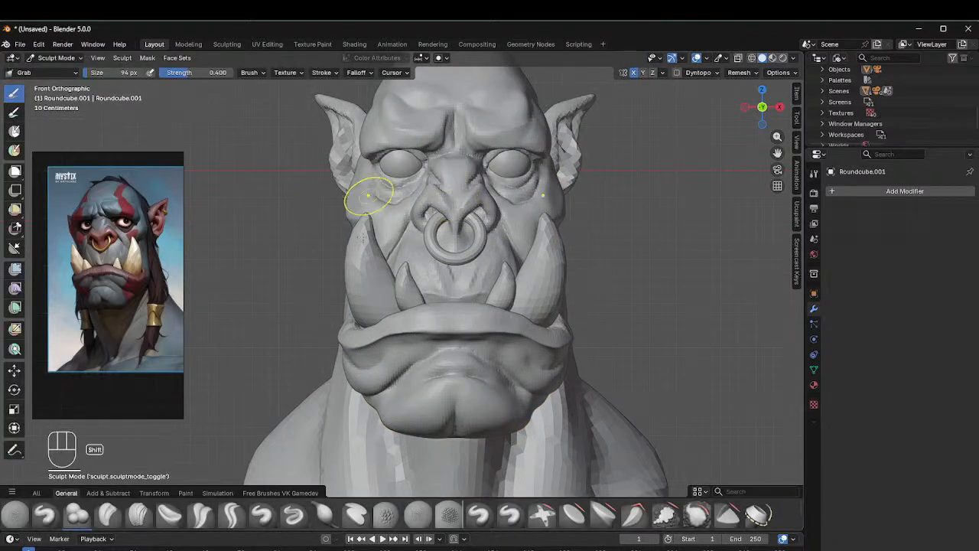
middle_click_drag(367, 192, 315, 317, "shift")
left_click_drag(441, 264, 434, 273)
left_click_drag(435, 273, 435, 270)
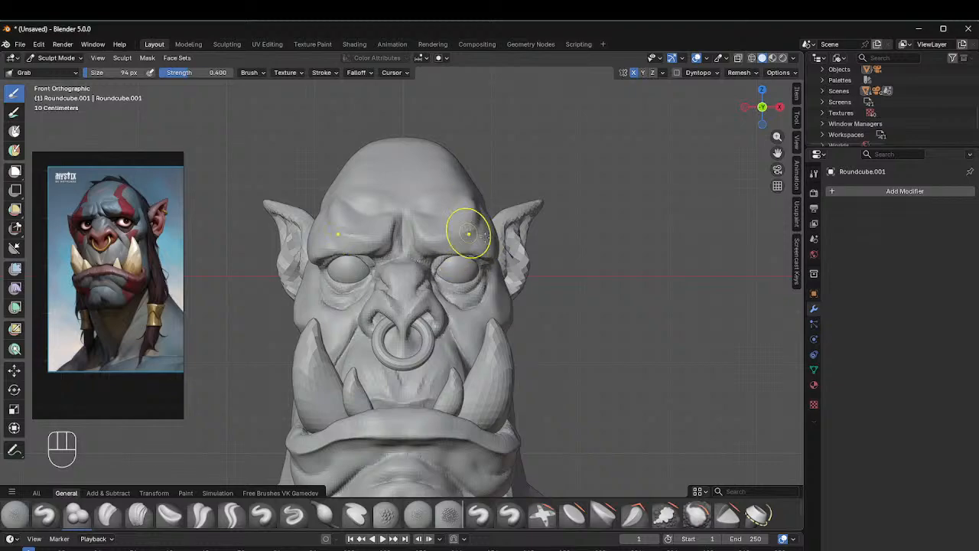
Step: Pull the outer eye corners outward and lower the outer brow ridges over the eyes using the Grab brush
middle_click_drag(466, 227, 462, 225)
left_click_drag(473, 271, 485, 267)
middle_click_drag(485, 267, 484, 266)
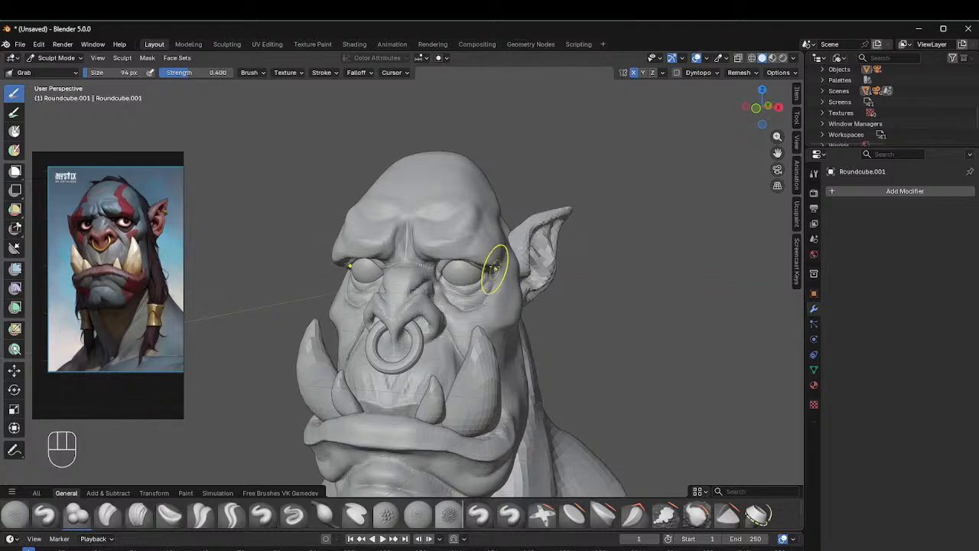
mouse_move(530, 243)
middle_mouse_down()
mouse_move(475, 242)
mouse_move(566, 242)
mouse_move(566, 230)
mouse_move(478, 242)
middle_mouse_up()
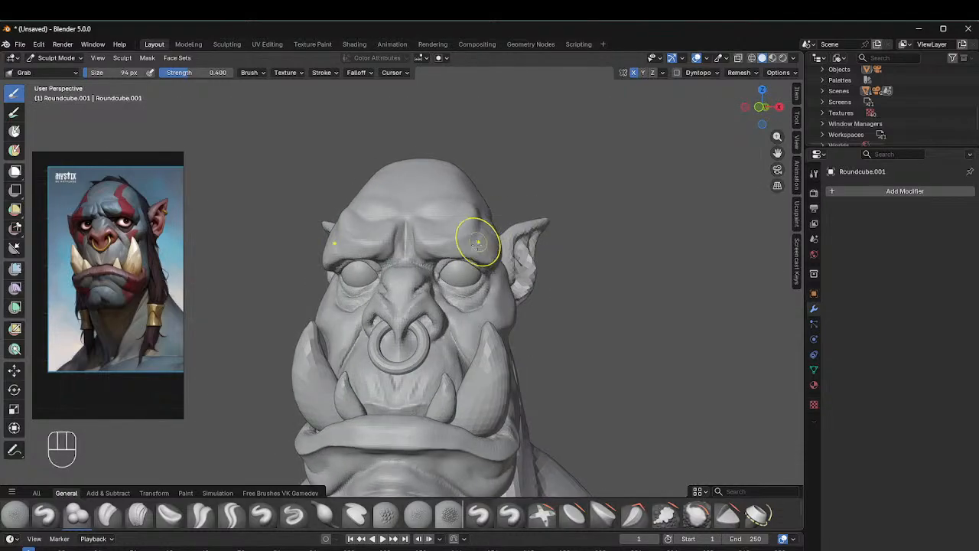
left_click_drag(478, 242, 475, 255)
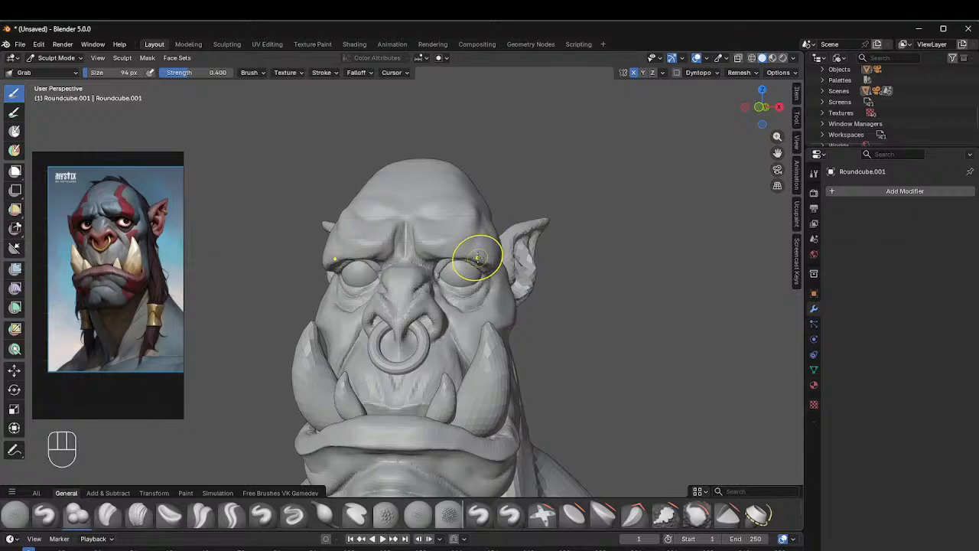
Step: Build up the brow ridges above the eyes using Clay Strips with a 34 px brush
middle_click_drag(469, 267, 488, 226)
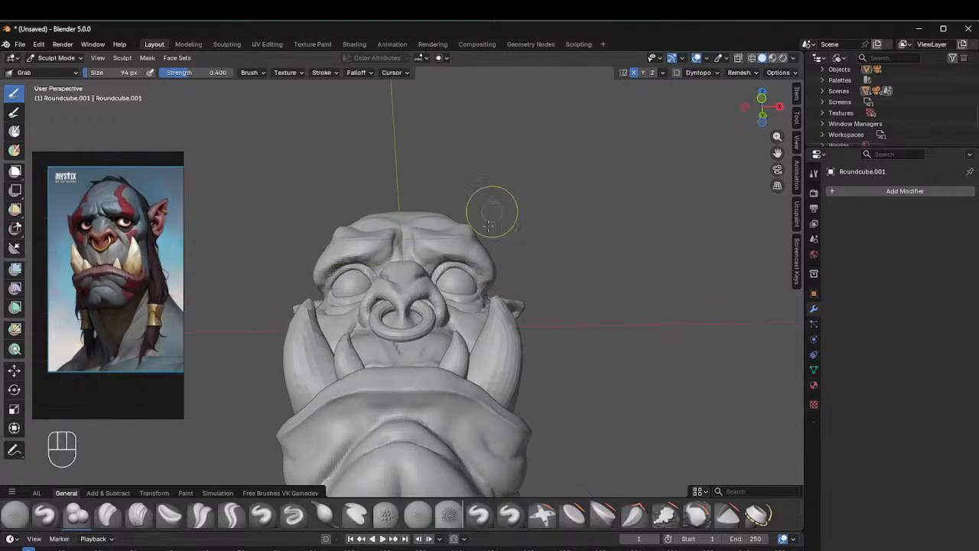
left_click(139, 514)
key("f")
left_click(468, 260)
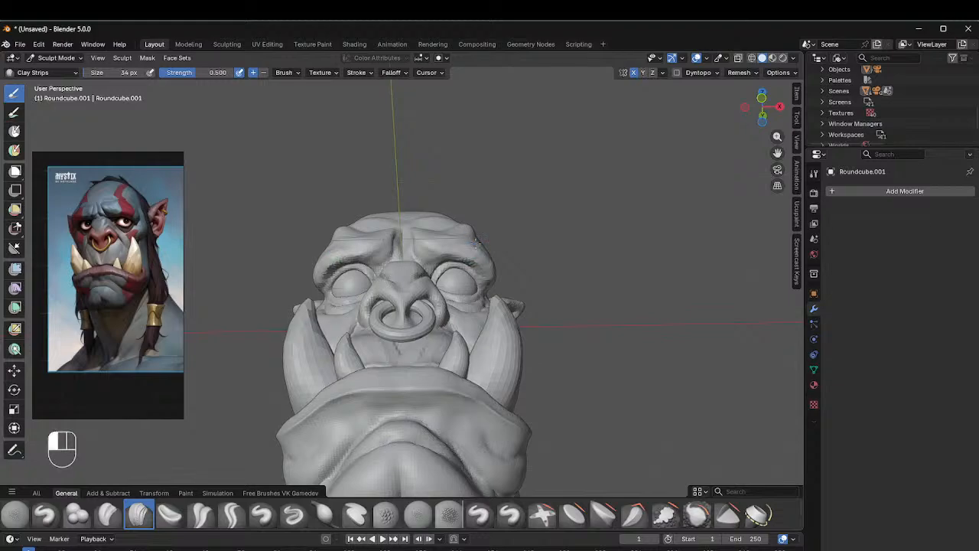
middle_click_drag(500, 232, 468, 250)
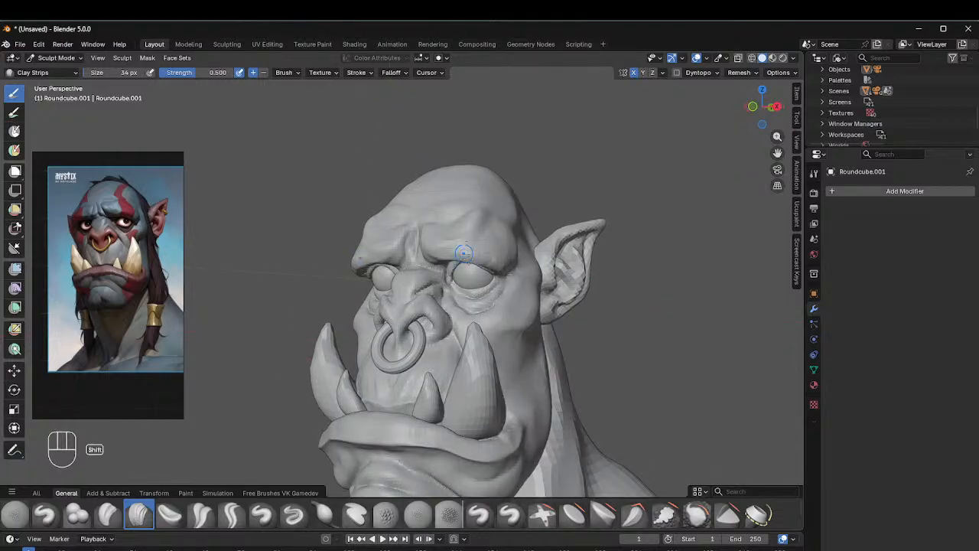
Step: Flatten and refine the planes of the brow ridges using the Scrape/Fill brush at 0.700 strength
left_click(666, 514)
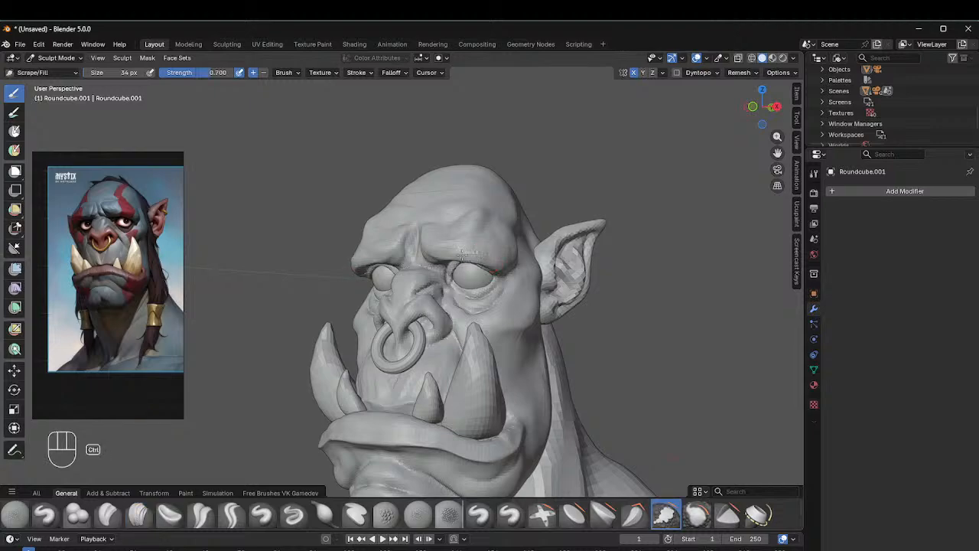
middle_click_drag(475, 260, 494, 262)
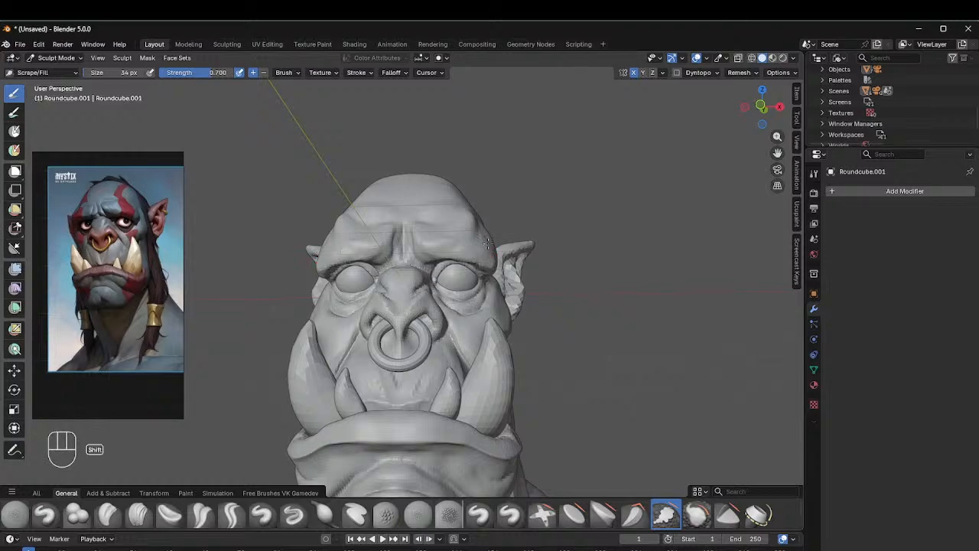
mouse_move(555, 229)
middle_mouse_down()
mouse_move(479, 246)
mouse_move(545, 234)
mouse_move(571, 181)
middle_mouse_up()
mouse_move(488, 252)
middle_mouse_down()
mouse_move(551, 243)
mouse_move(508, 247)
middle_mouse_up()
Step: Add volume to the forehead just above the brow ridges using Clay Strips at 0.500 strength
left_click(139, 514)
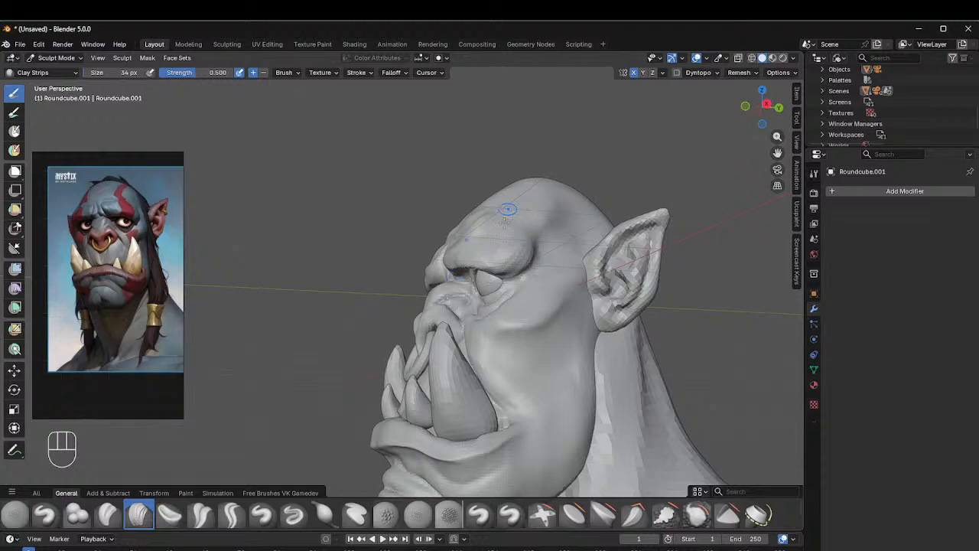
middle_click_drag(507, 207, 599, 261)
mouse_move(551, 218)
middle_mouse_down()
mouse_move(475, 233)
mouse_move(467, 253)
mouse_move(451, 254)
middle_mouse_up()
Step: Scrape the outer brow and temple transition even using Scrape/Fill, and check the head from front and side
left_click(667, 514)
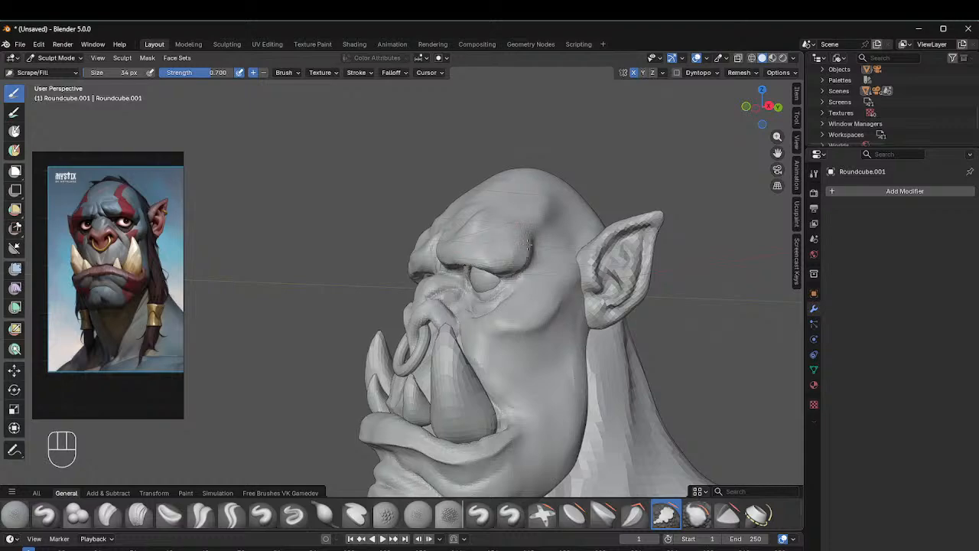
middle_click_drag(540, 228, 618, 238, "alt")
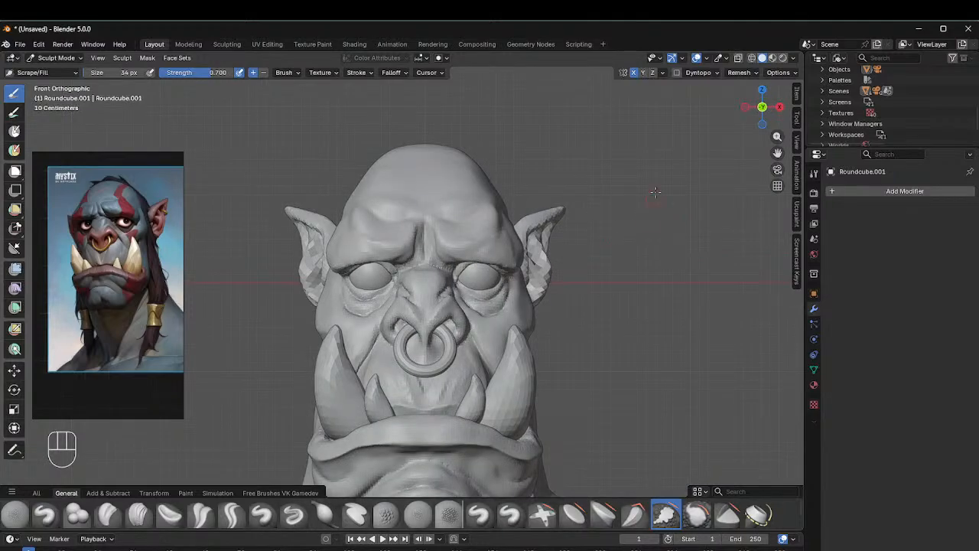
scroll(655, 192, "down", 3)
middle_click_drag(378, 235, 311, 205, "shift")
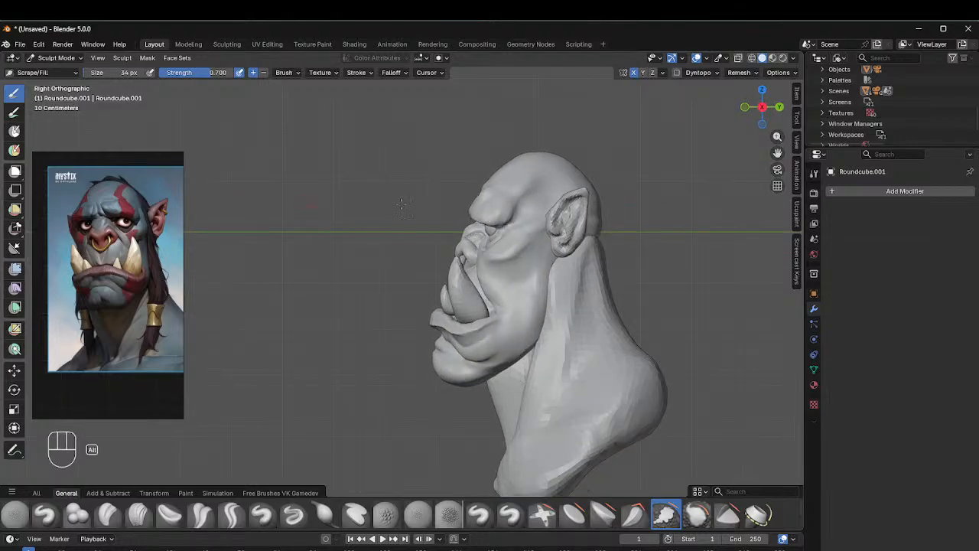
key("ctrl+Tab")
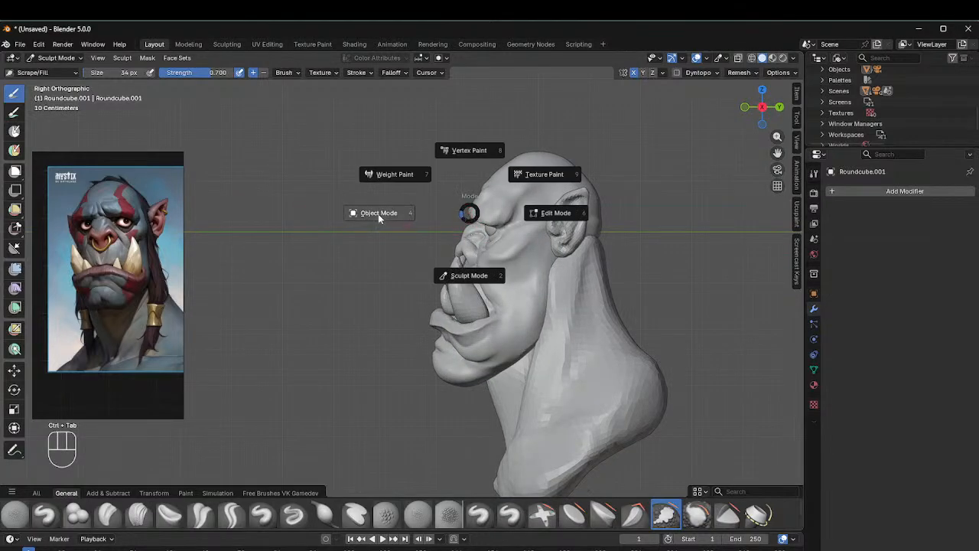
left_click(378, 214)
key("ctrl+Tab")
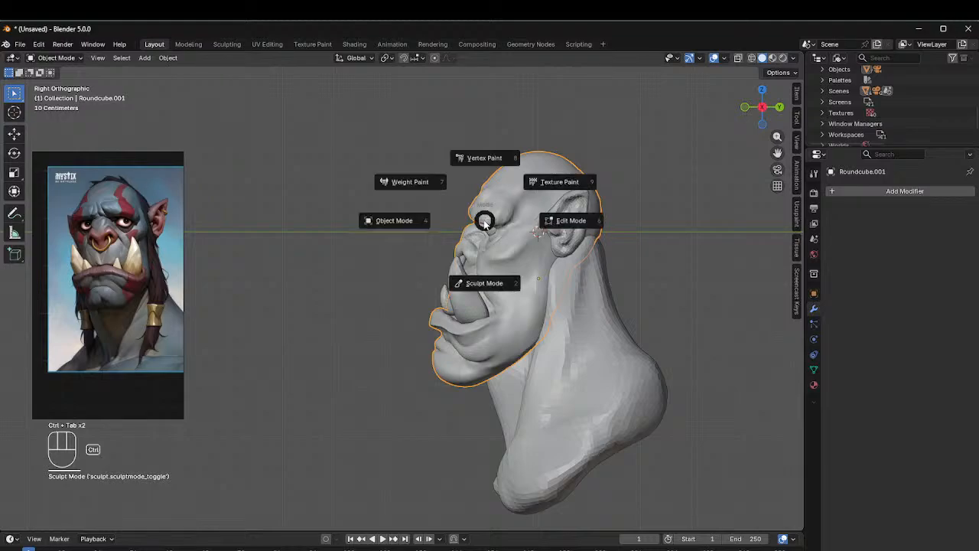
left_click(479, 279)
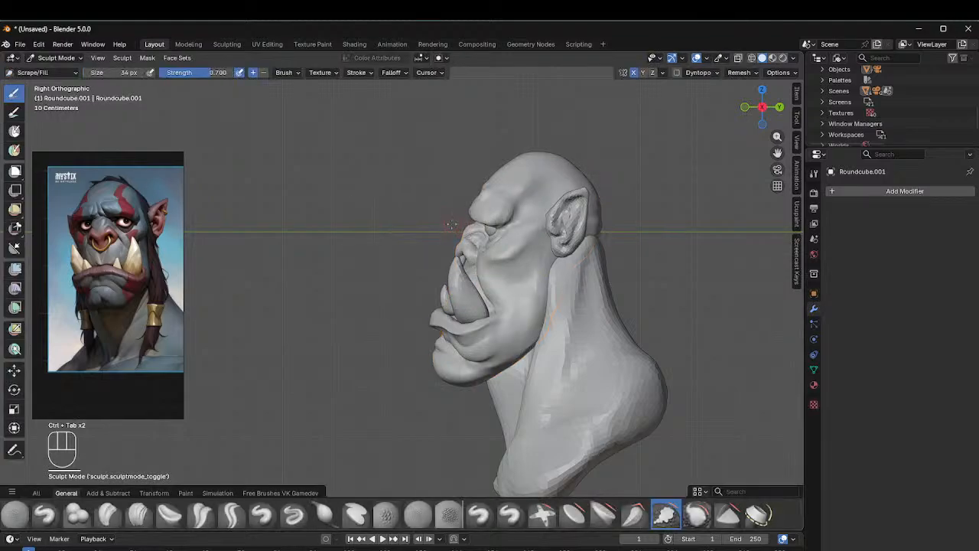